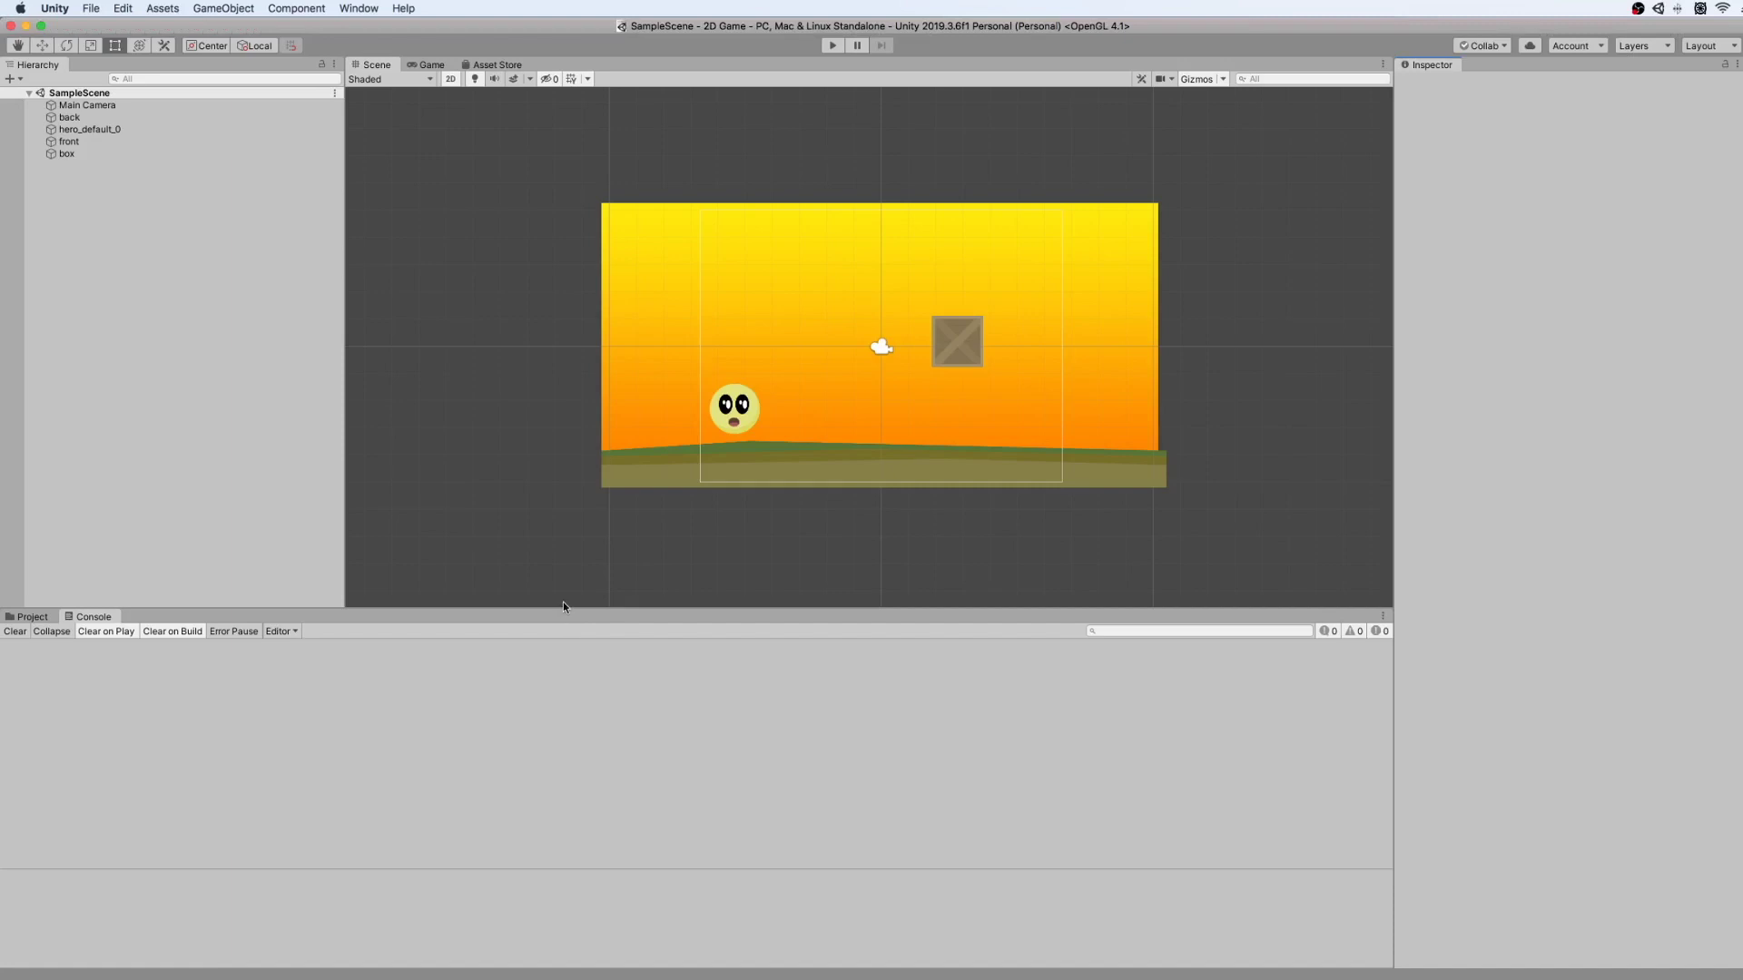
# Enlarge the Scene view and switch the editor to the 2 by 3 layout preset.
pyautogui.moveTo(563, 606); pyautogui.dragTo(563, 655)
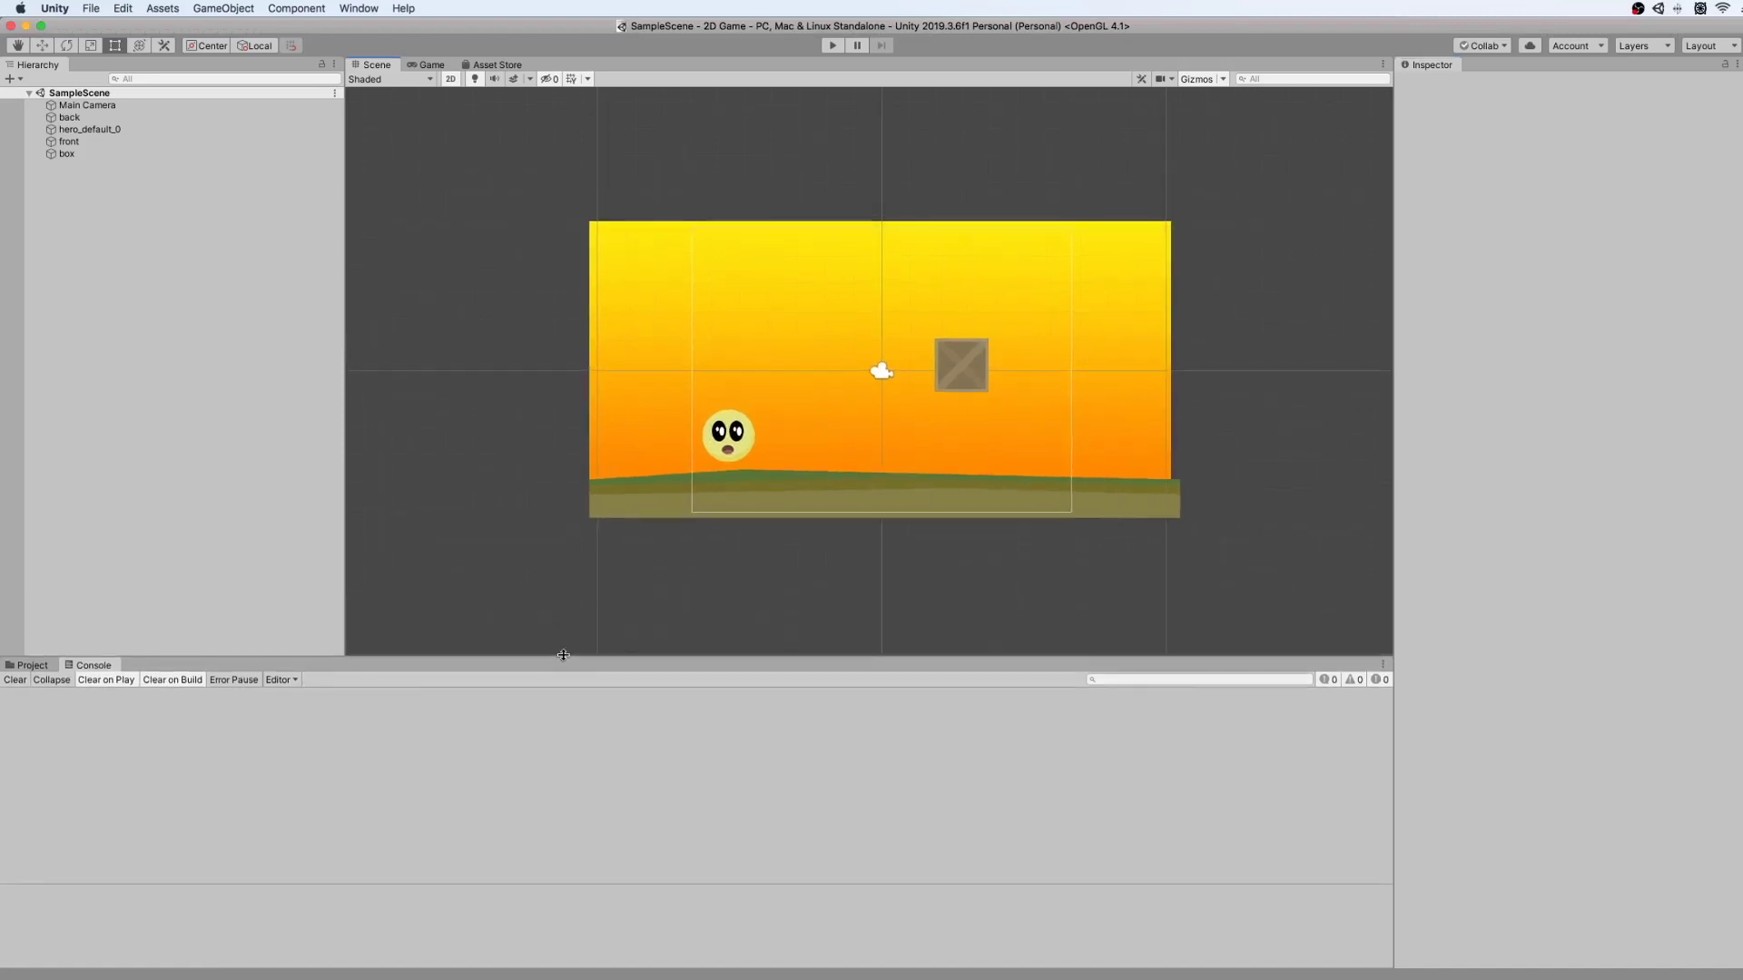
pyautogui.click(1734, 47)
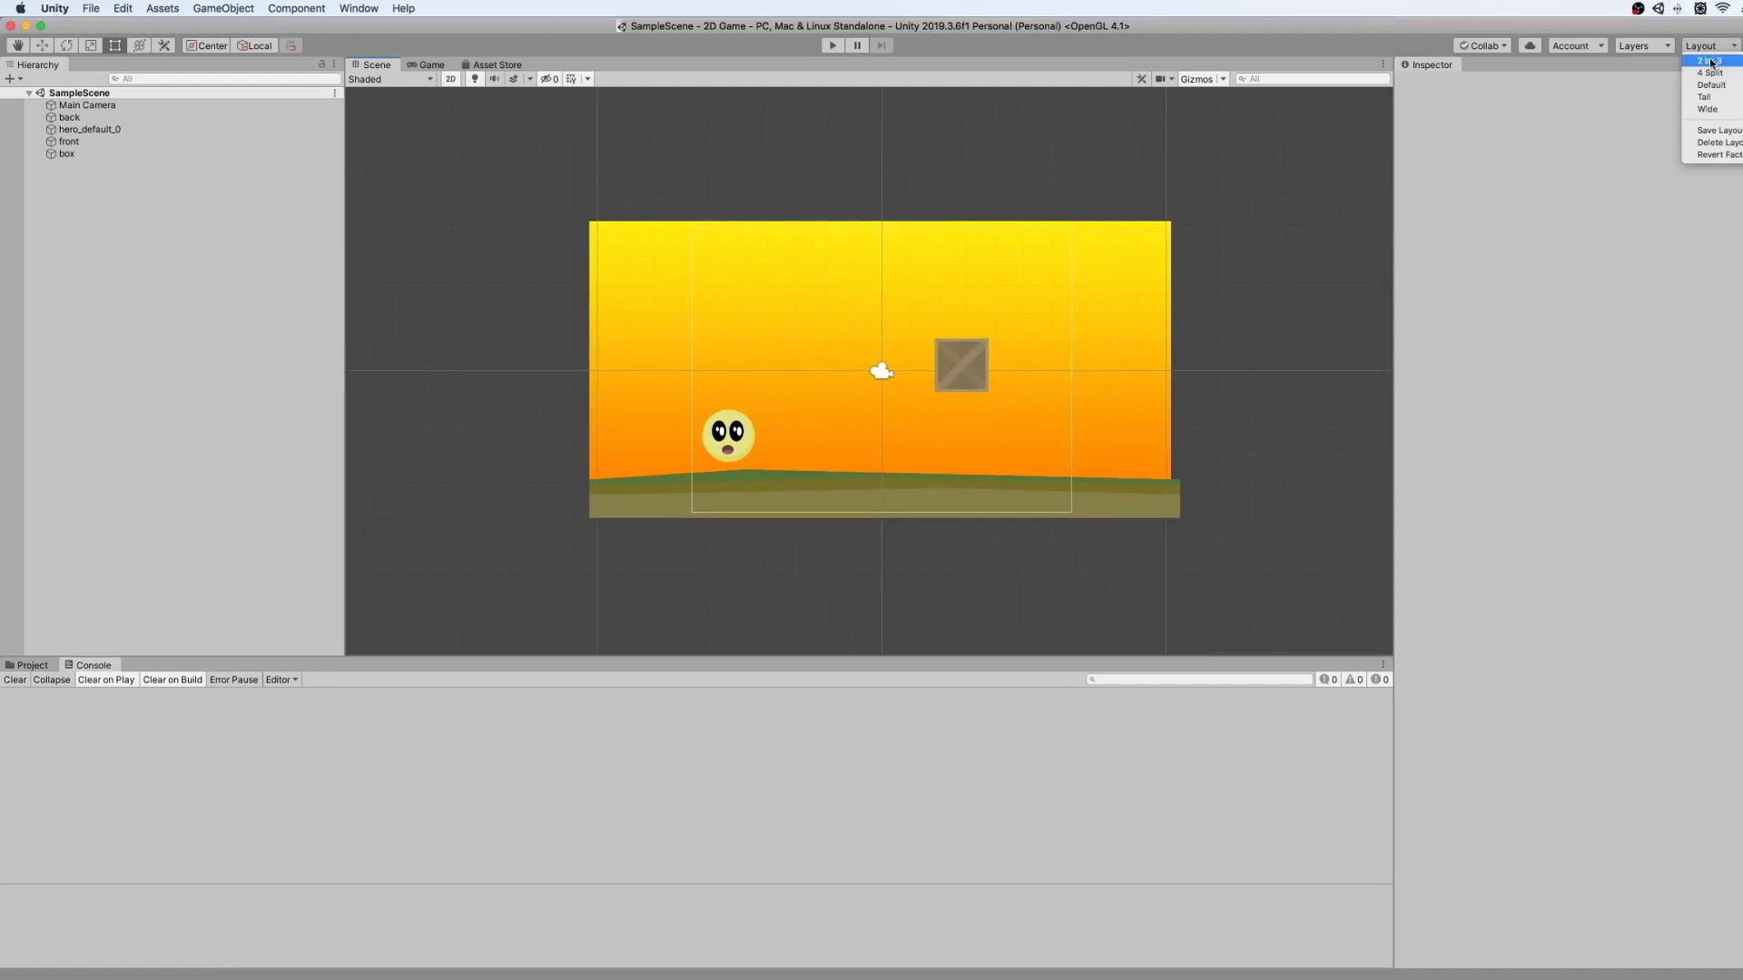
pyautogui.click(1710, 61)
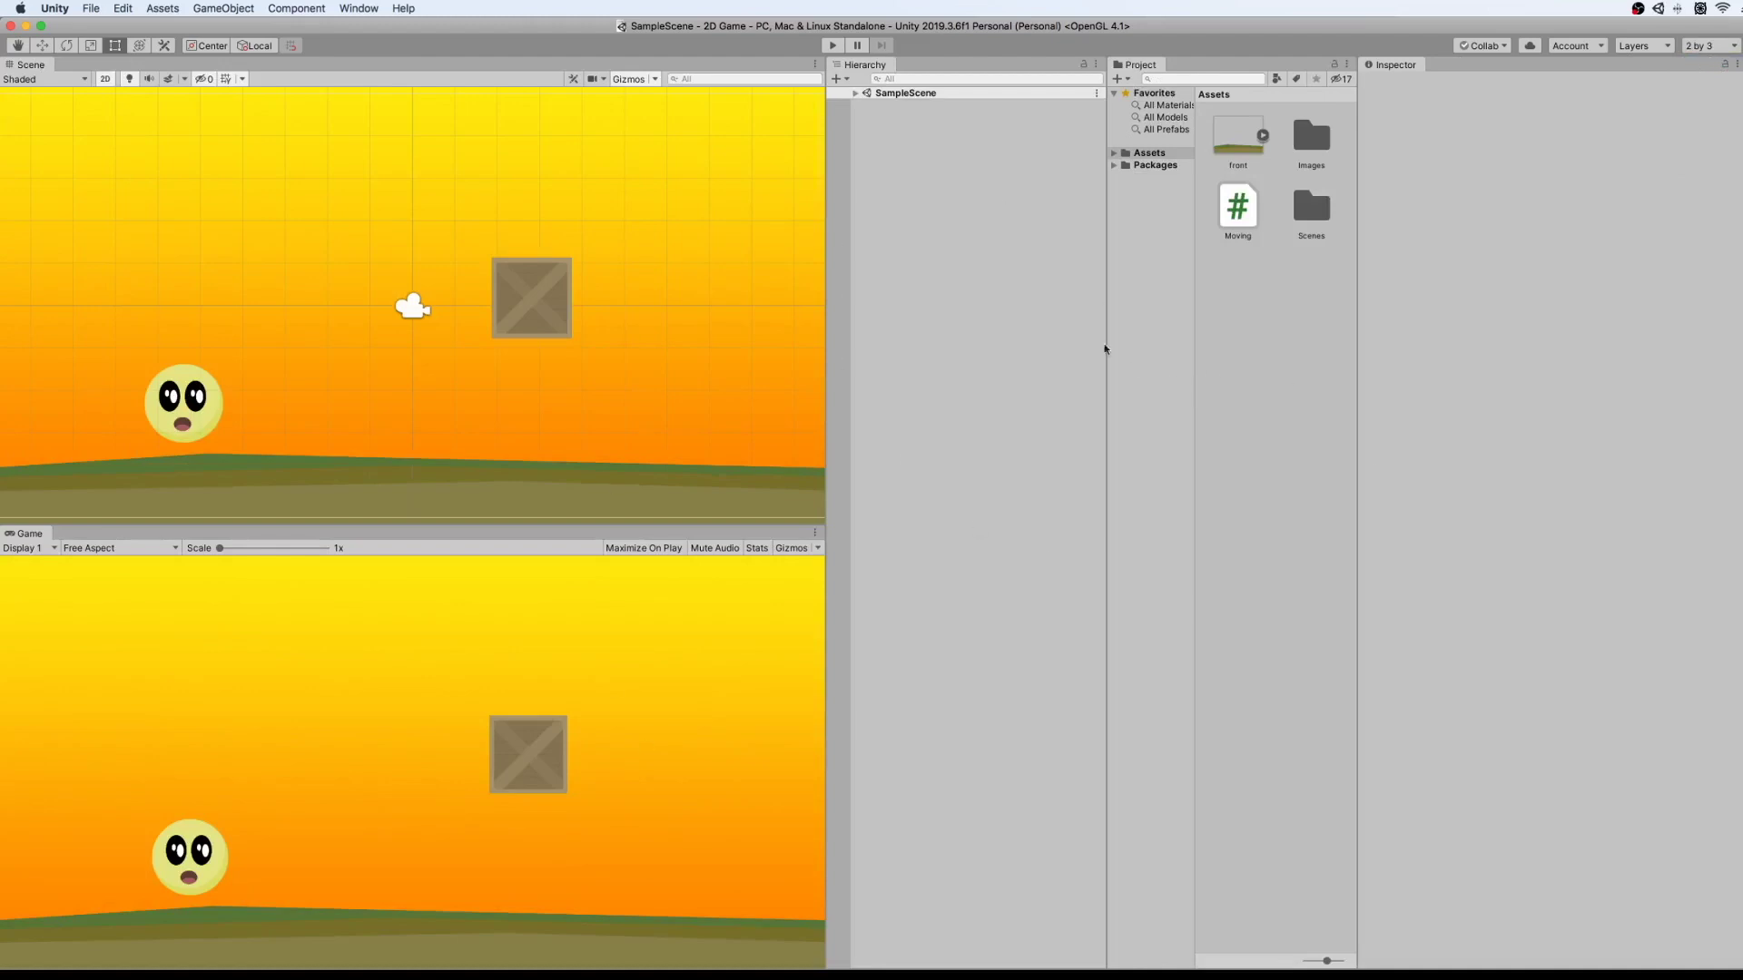
# Start Play mode, select hero_default_0, and steer the hero ball onto and over the crate.
pyautogui.click(832, 47)
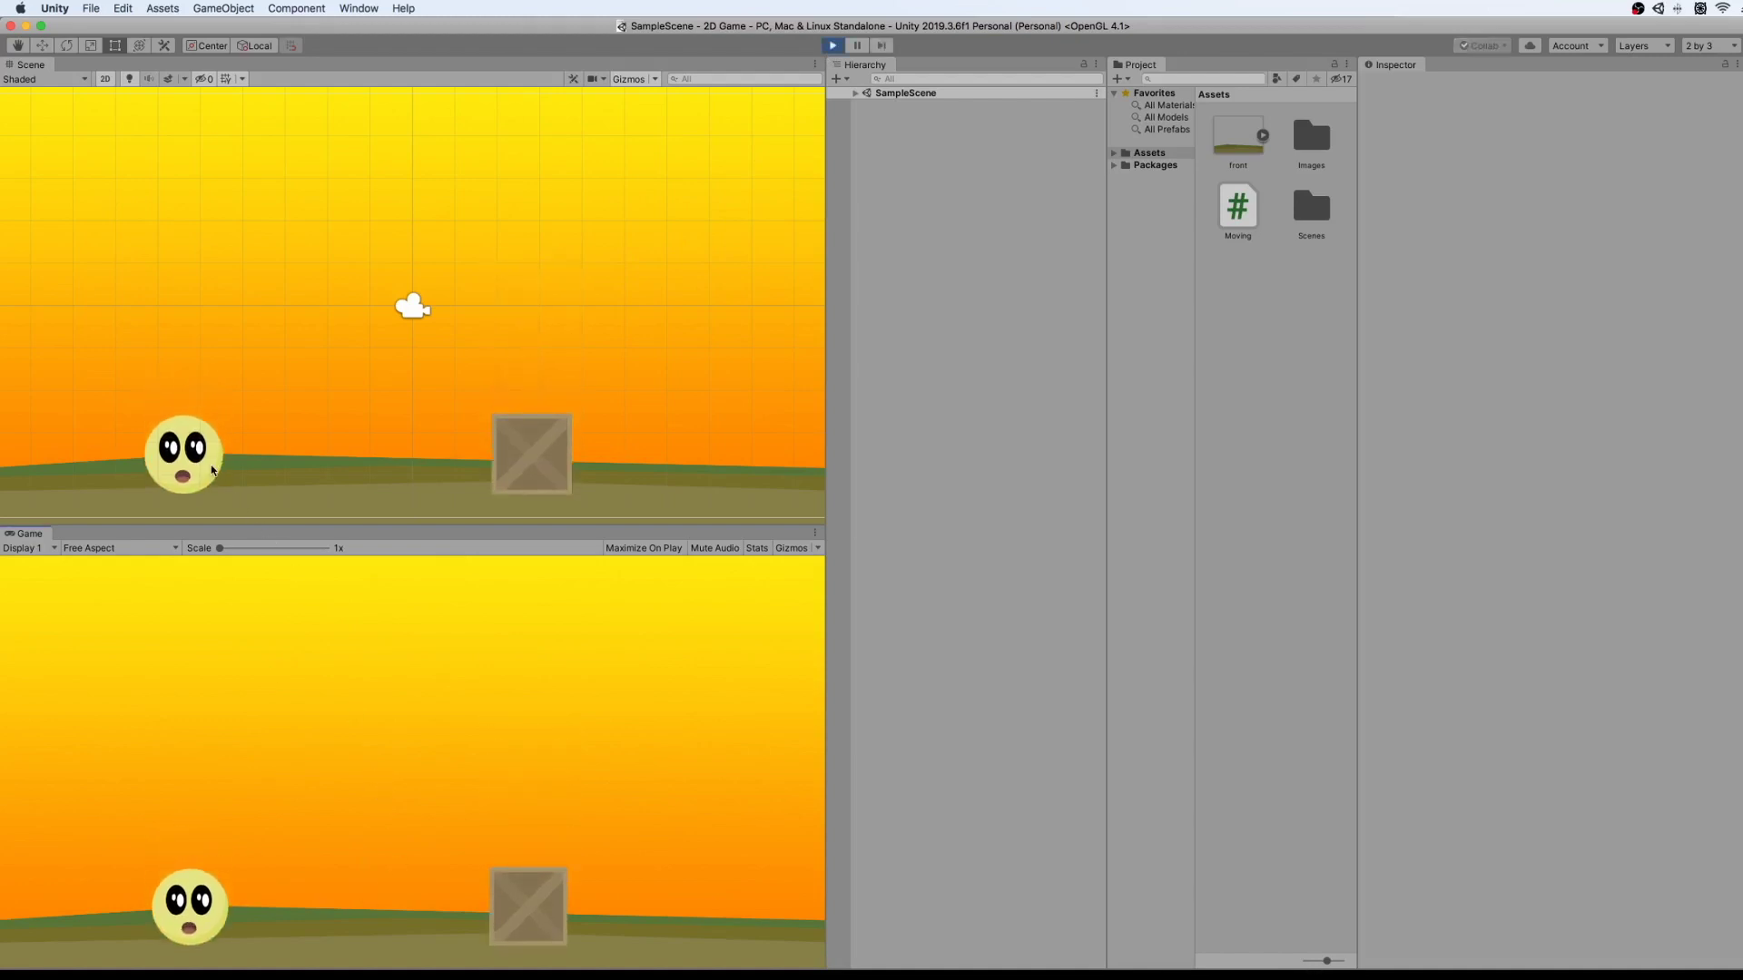
pyautogui.click(212, 469)
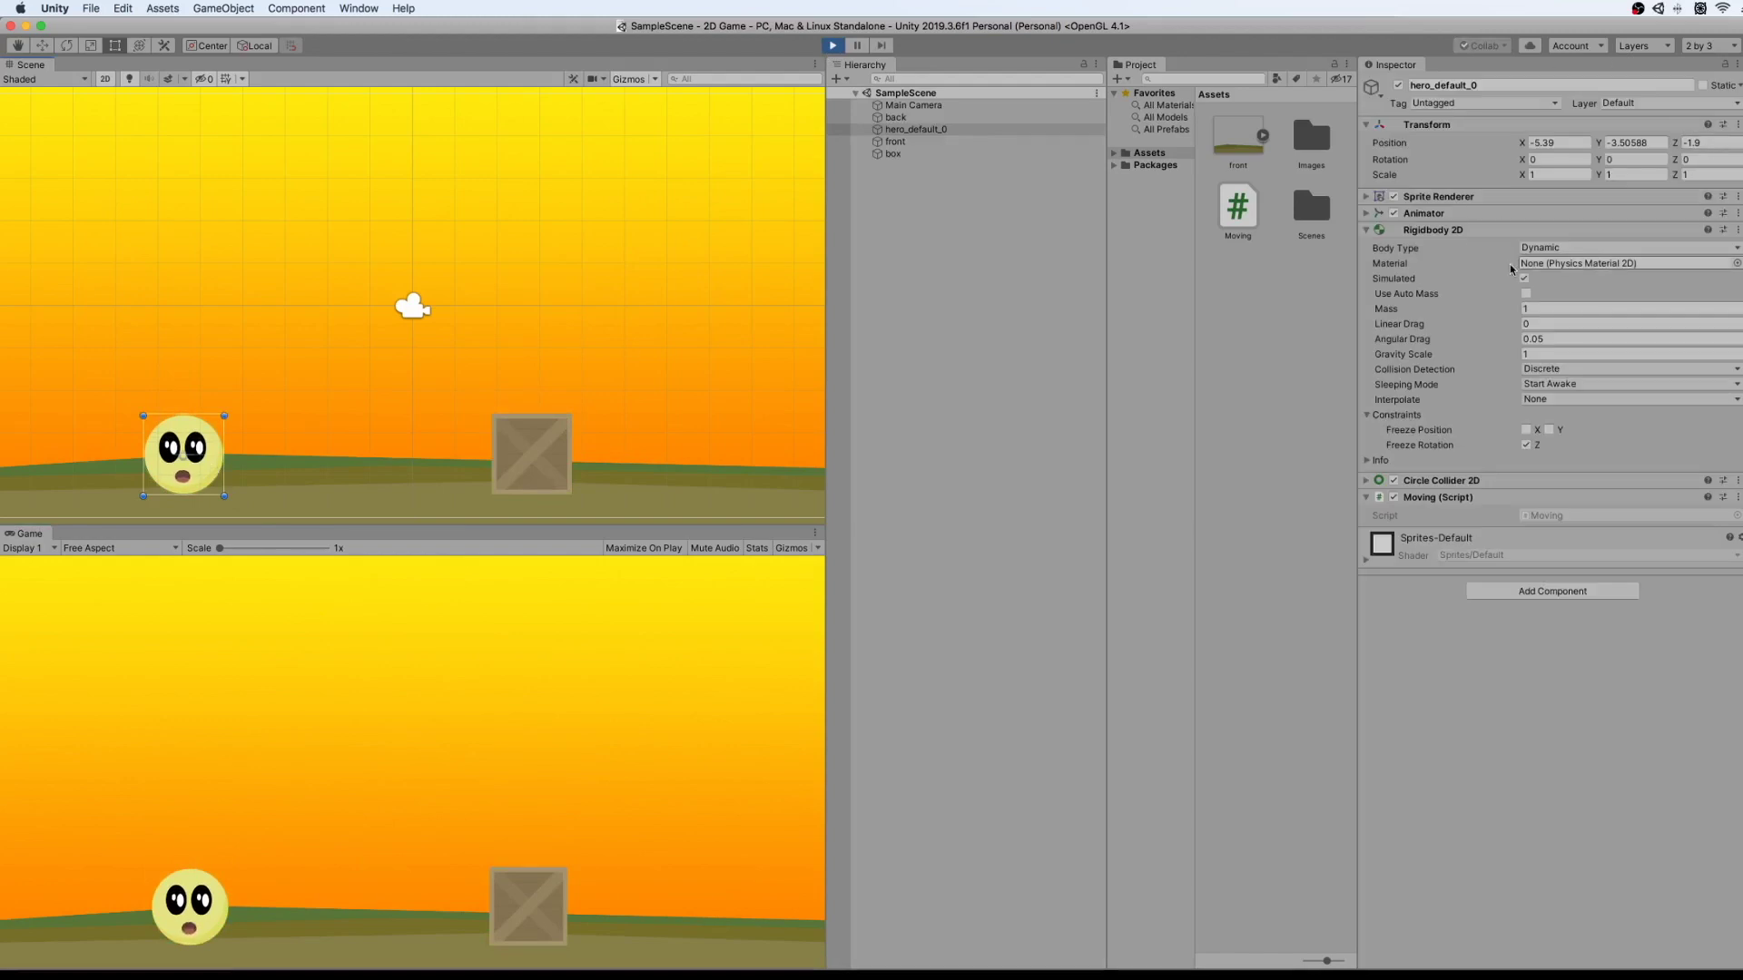
pyautogui.press('Right')
pyautogui.press('Left')
pyautogui.press('Right')
pyautogui.press('space')
pyautogui.press('space')
pyautogui.press('Right')
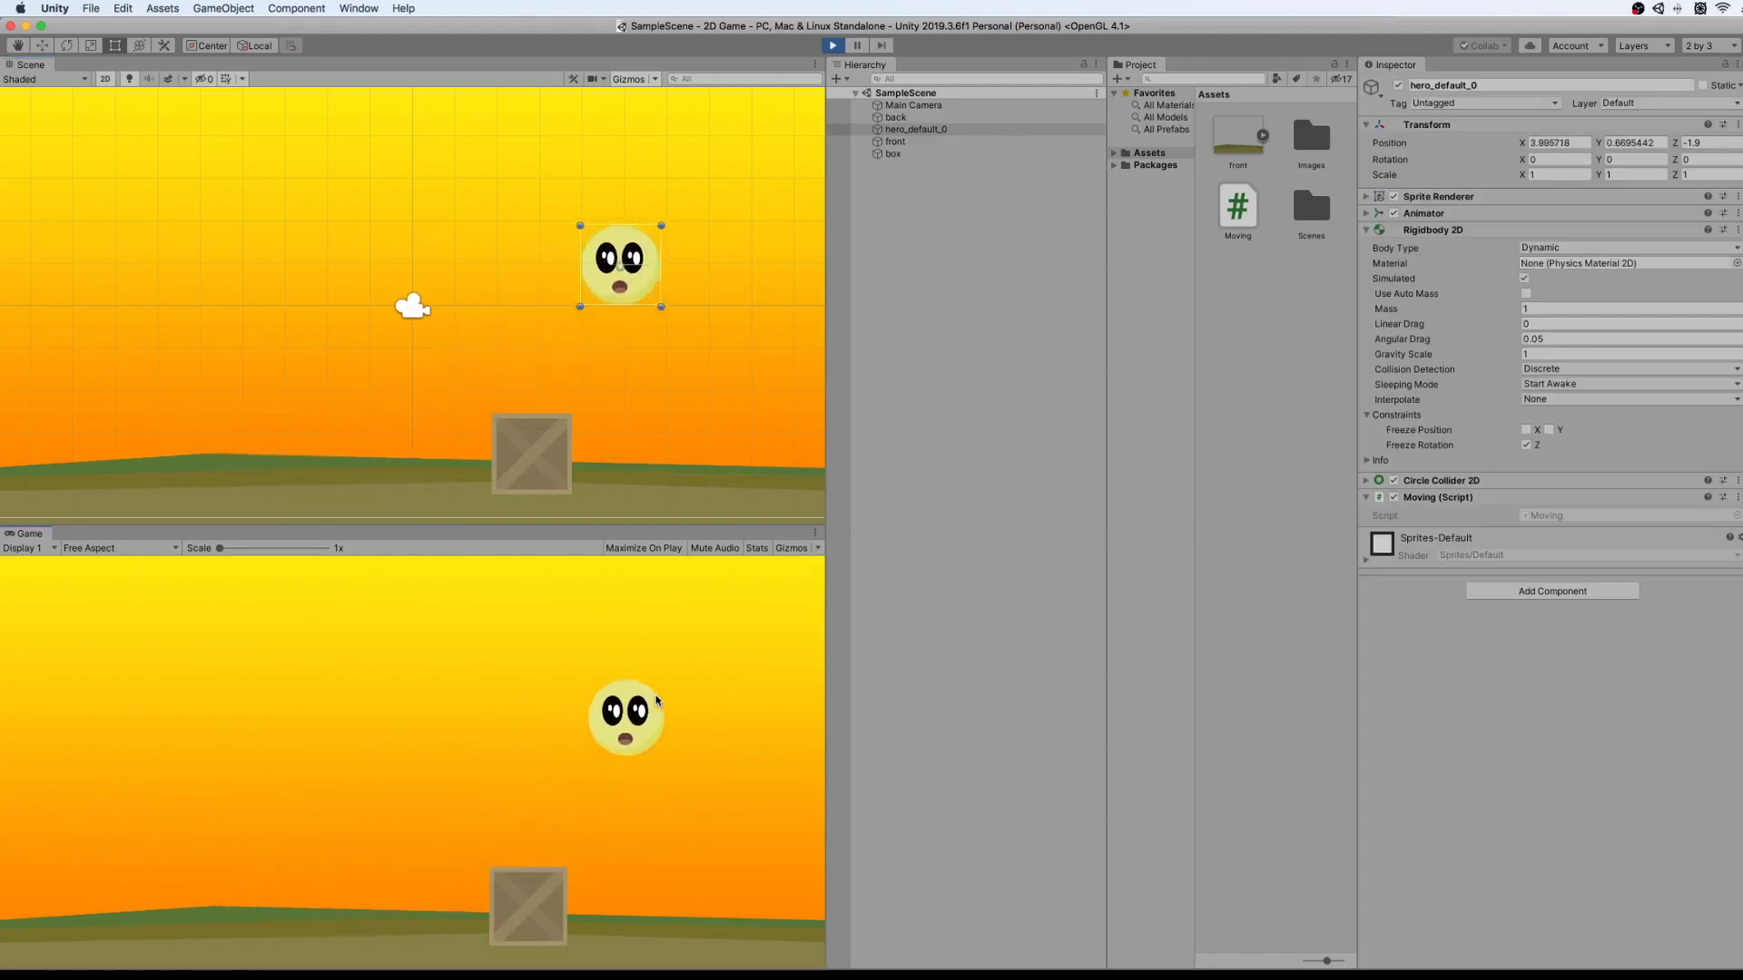
pyautogui.press('Left')
pyautogui.press('space')
pyautogui.press('Left')
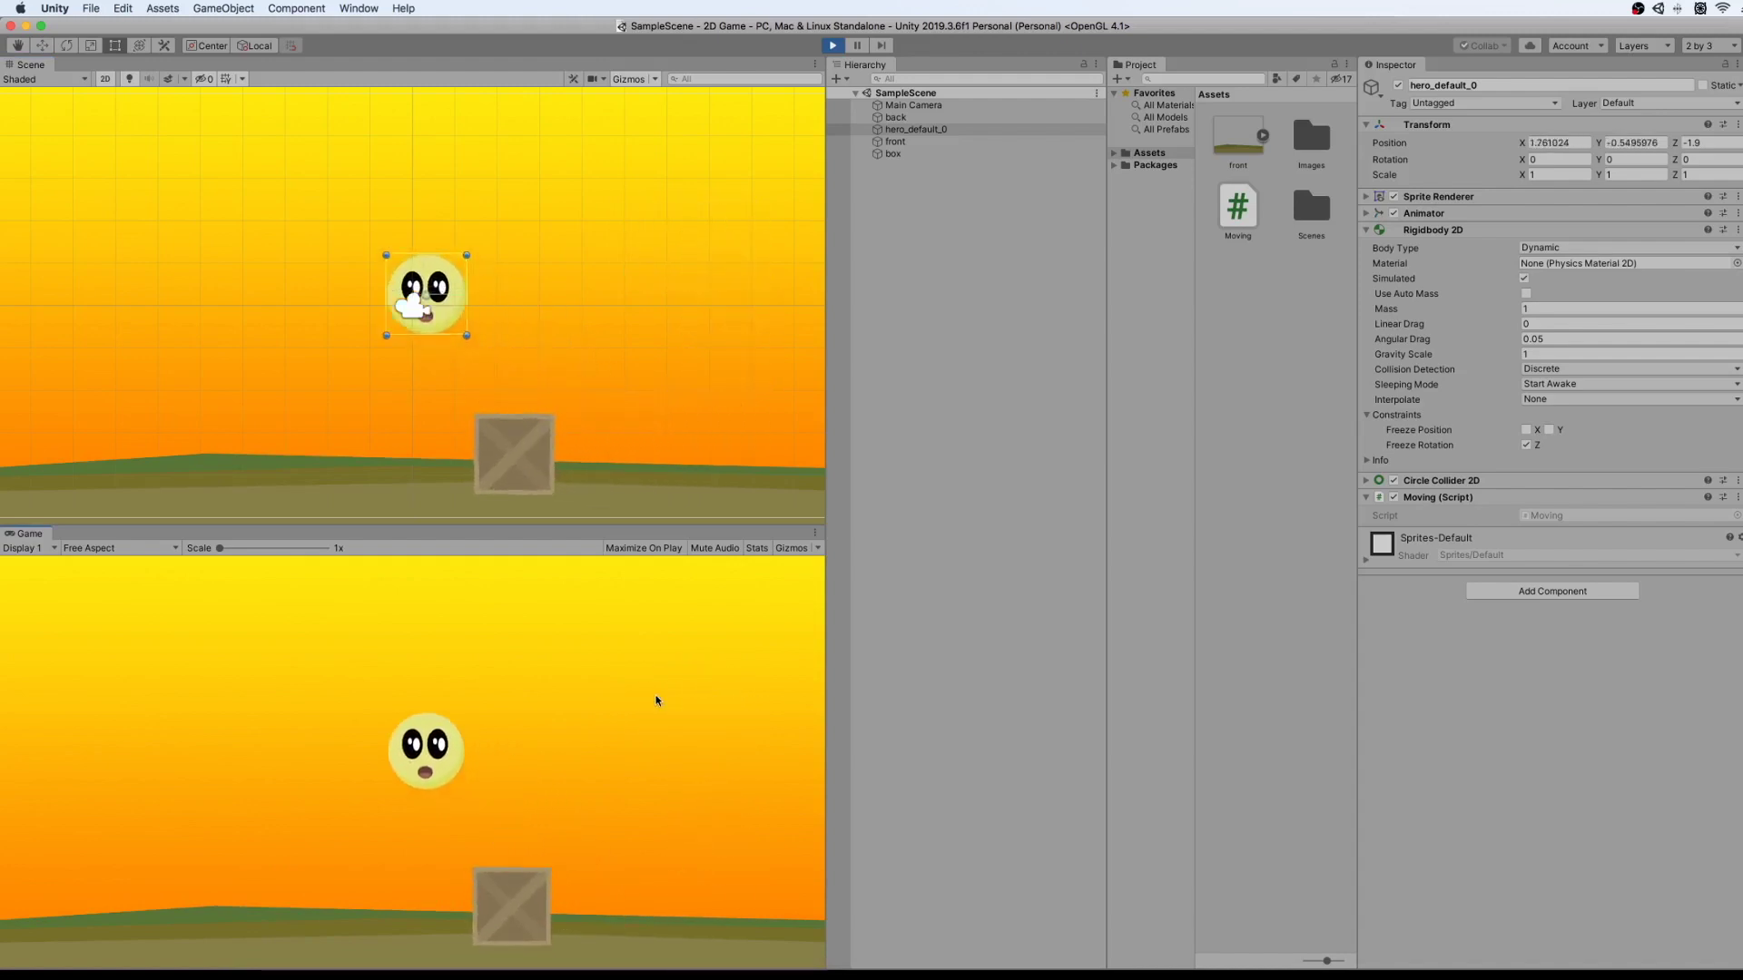
pyautogui.press('Right')
pyautogui.press('space')
pyautogui.press('Right')
pyautogui.press('Left')
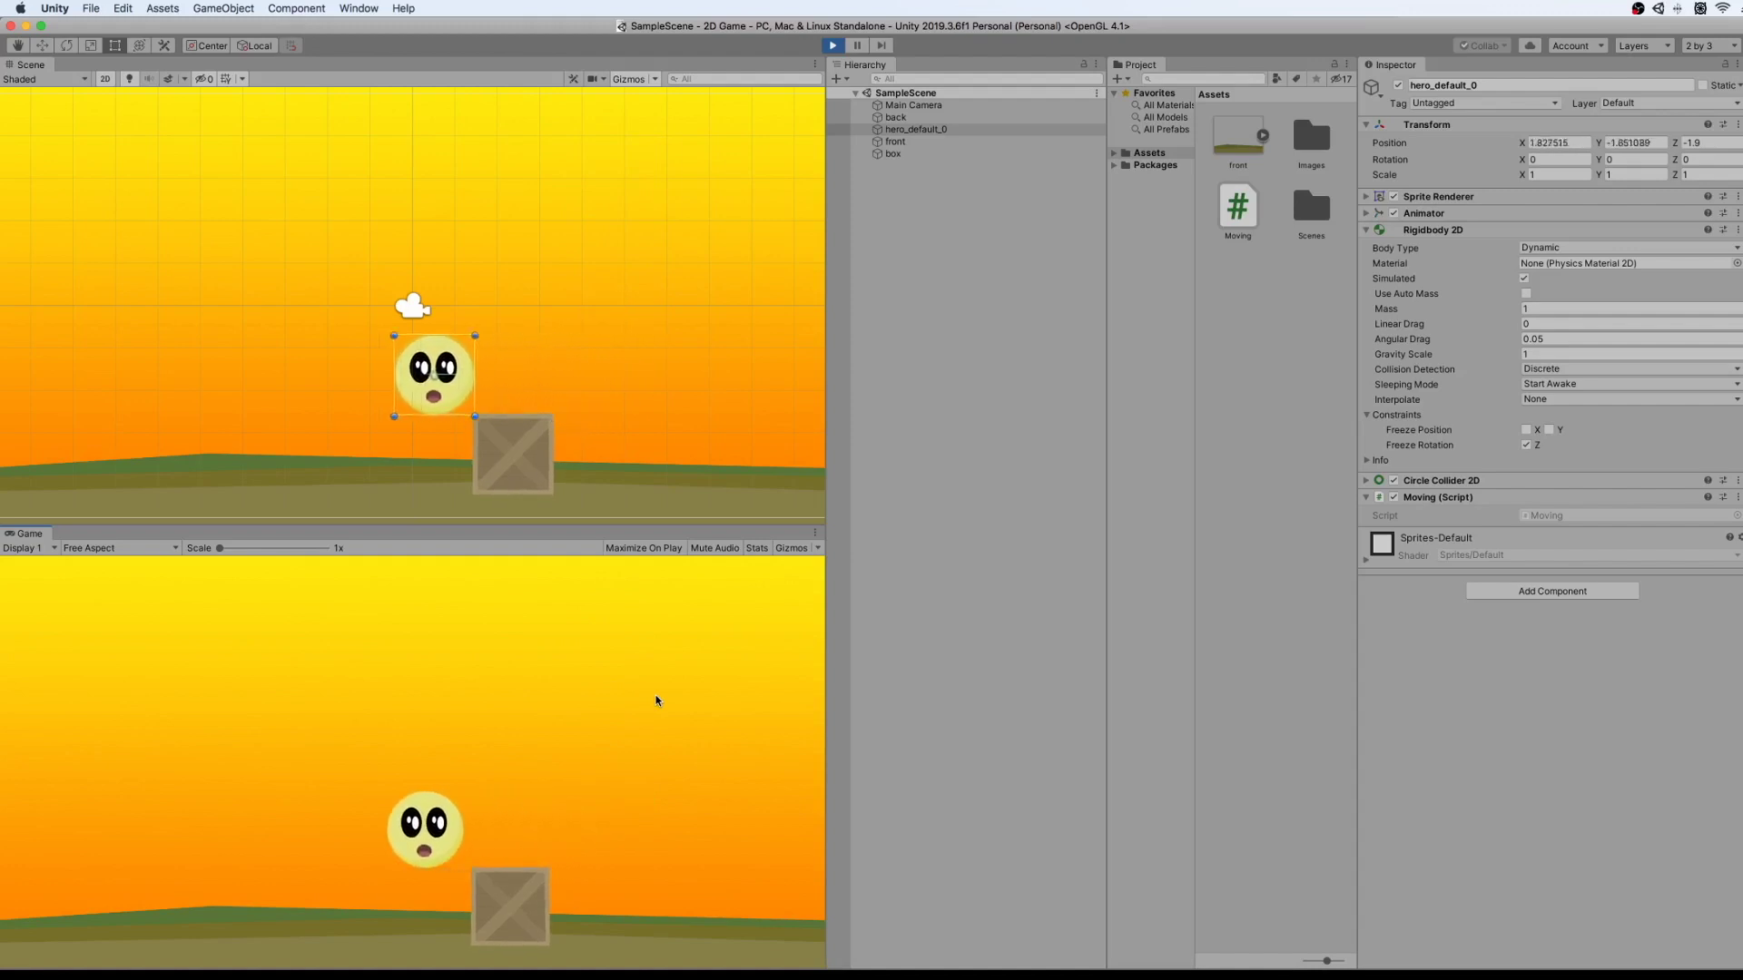
pyautogui.press('Right')
pyautogui.press('space')
pyautogui.press('Left')
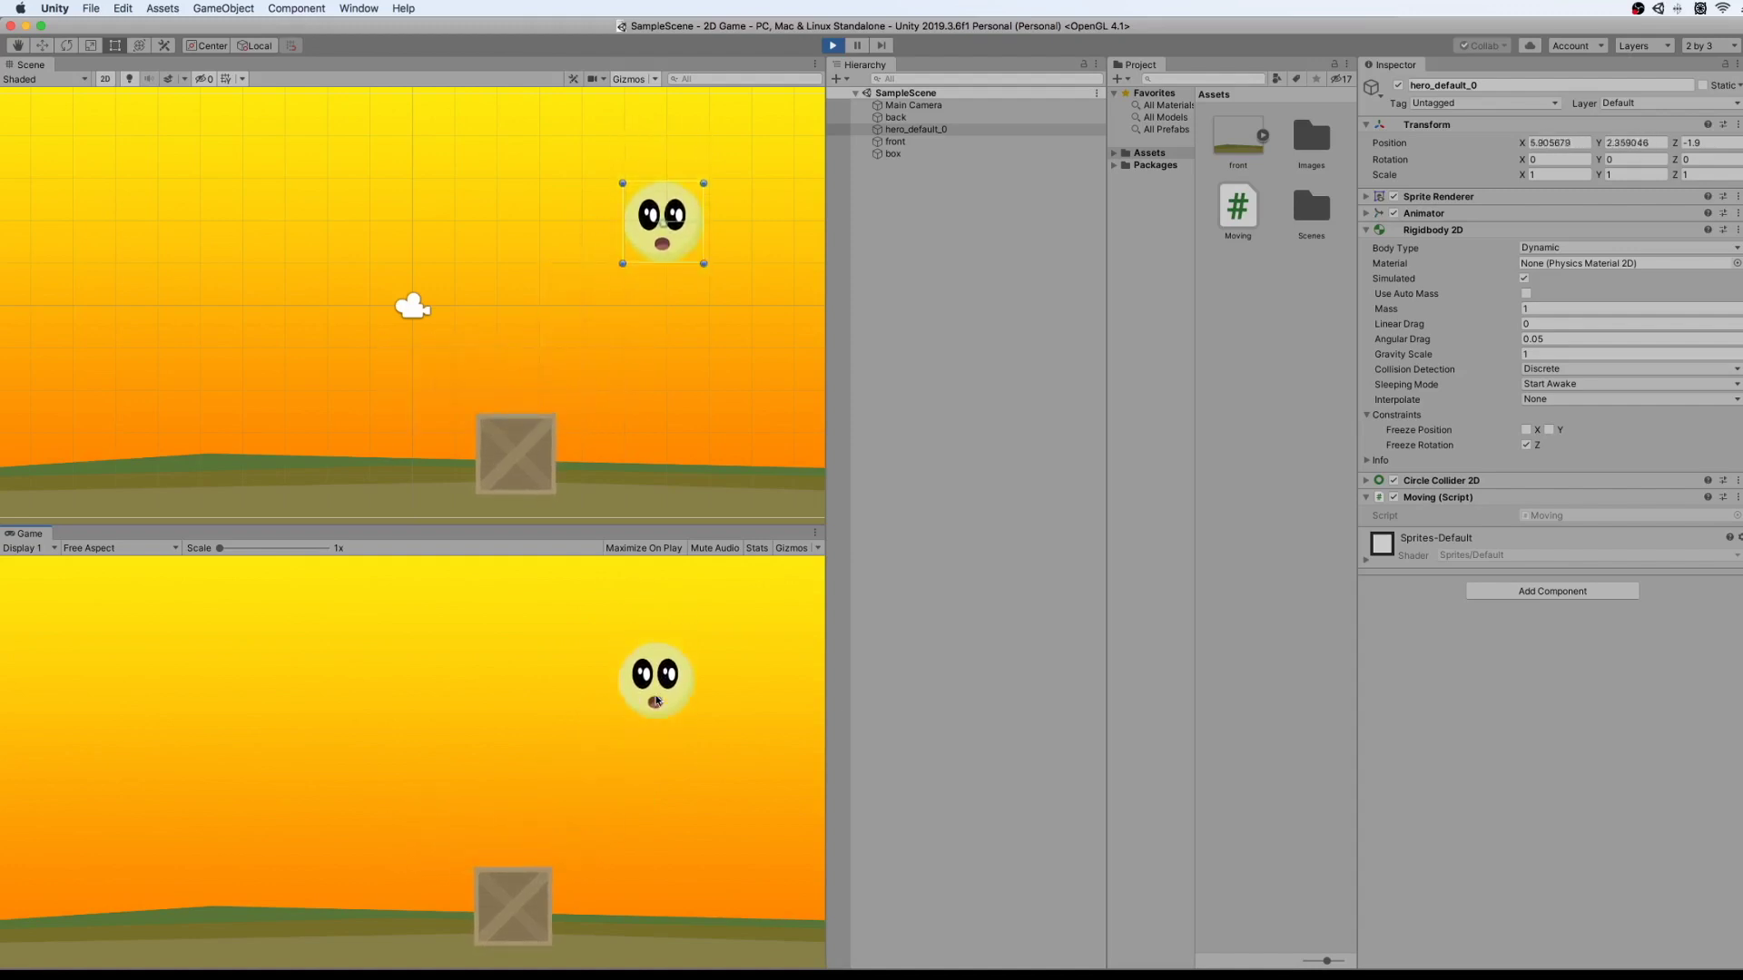
pyautogui.press('space')
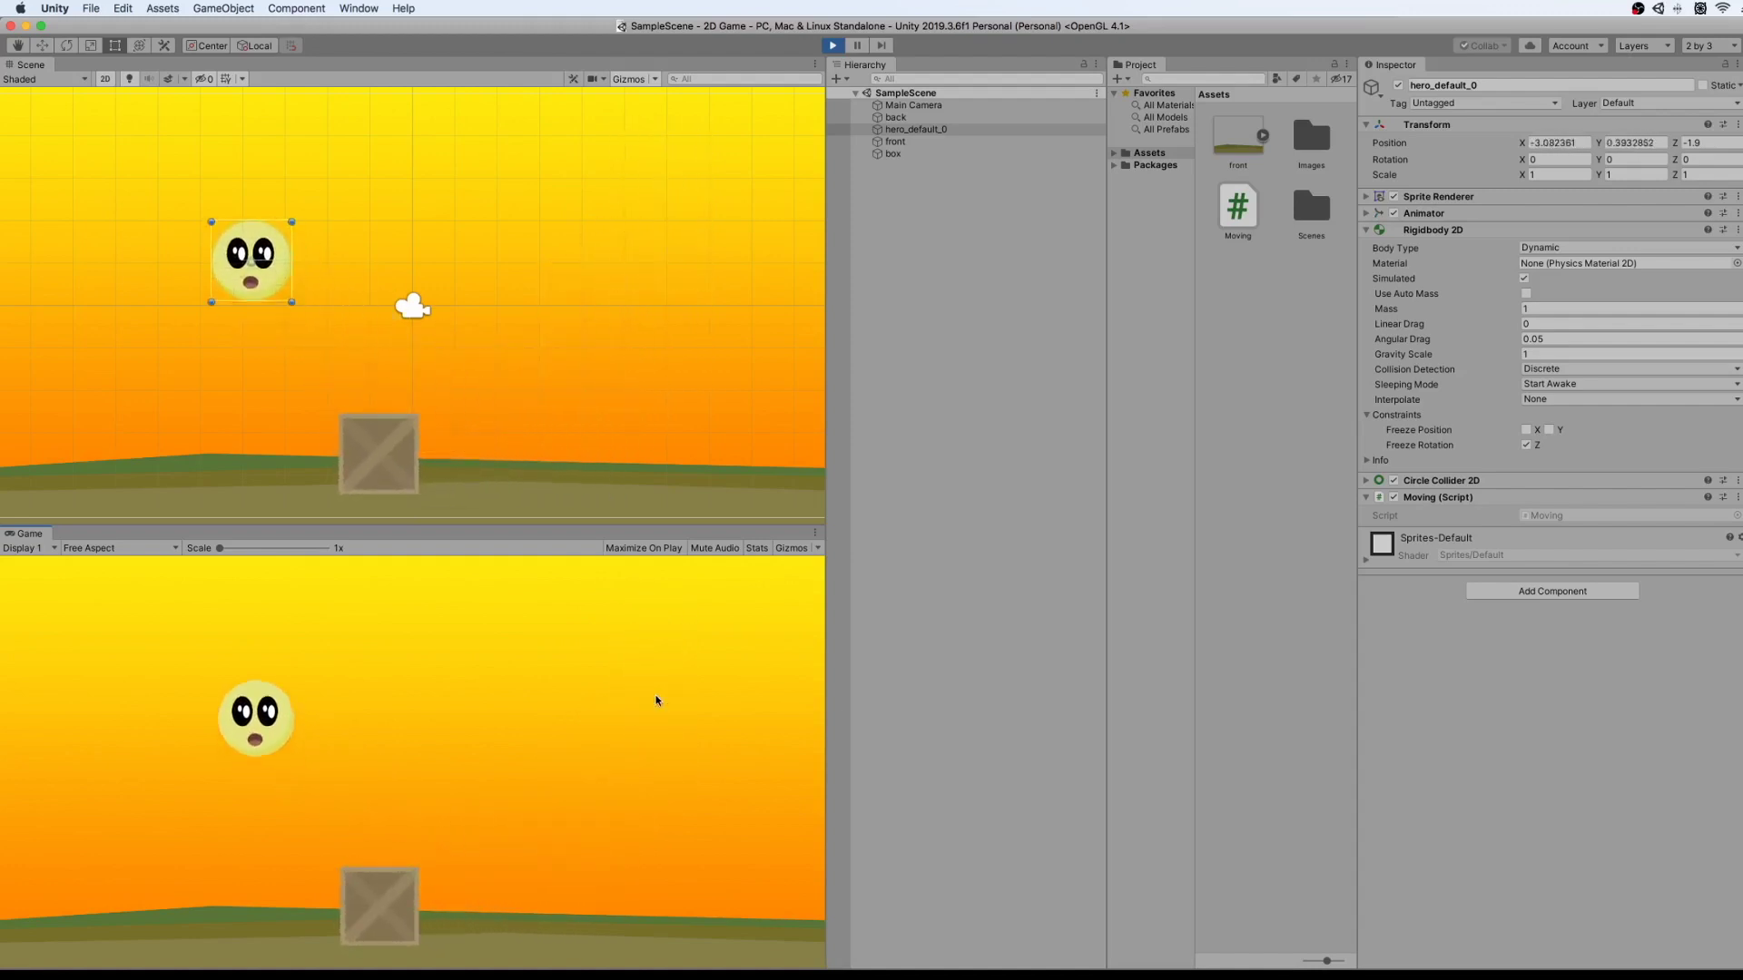
pyautogui.press('Right')
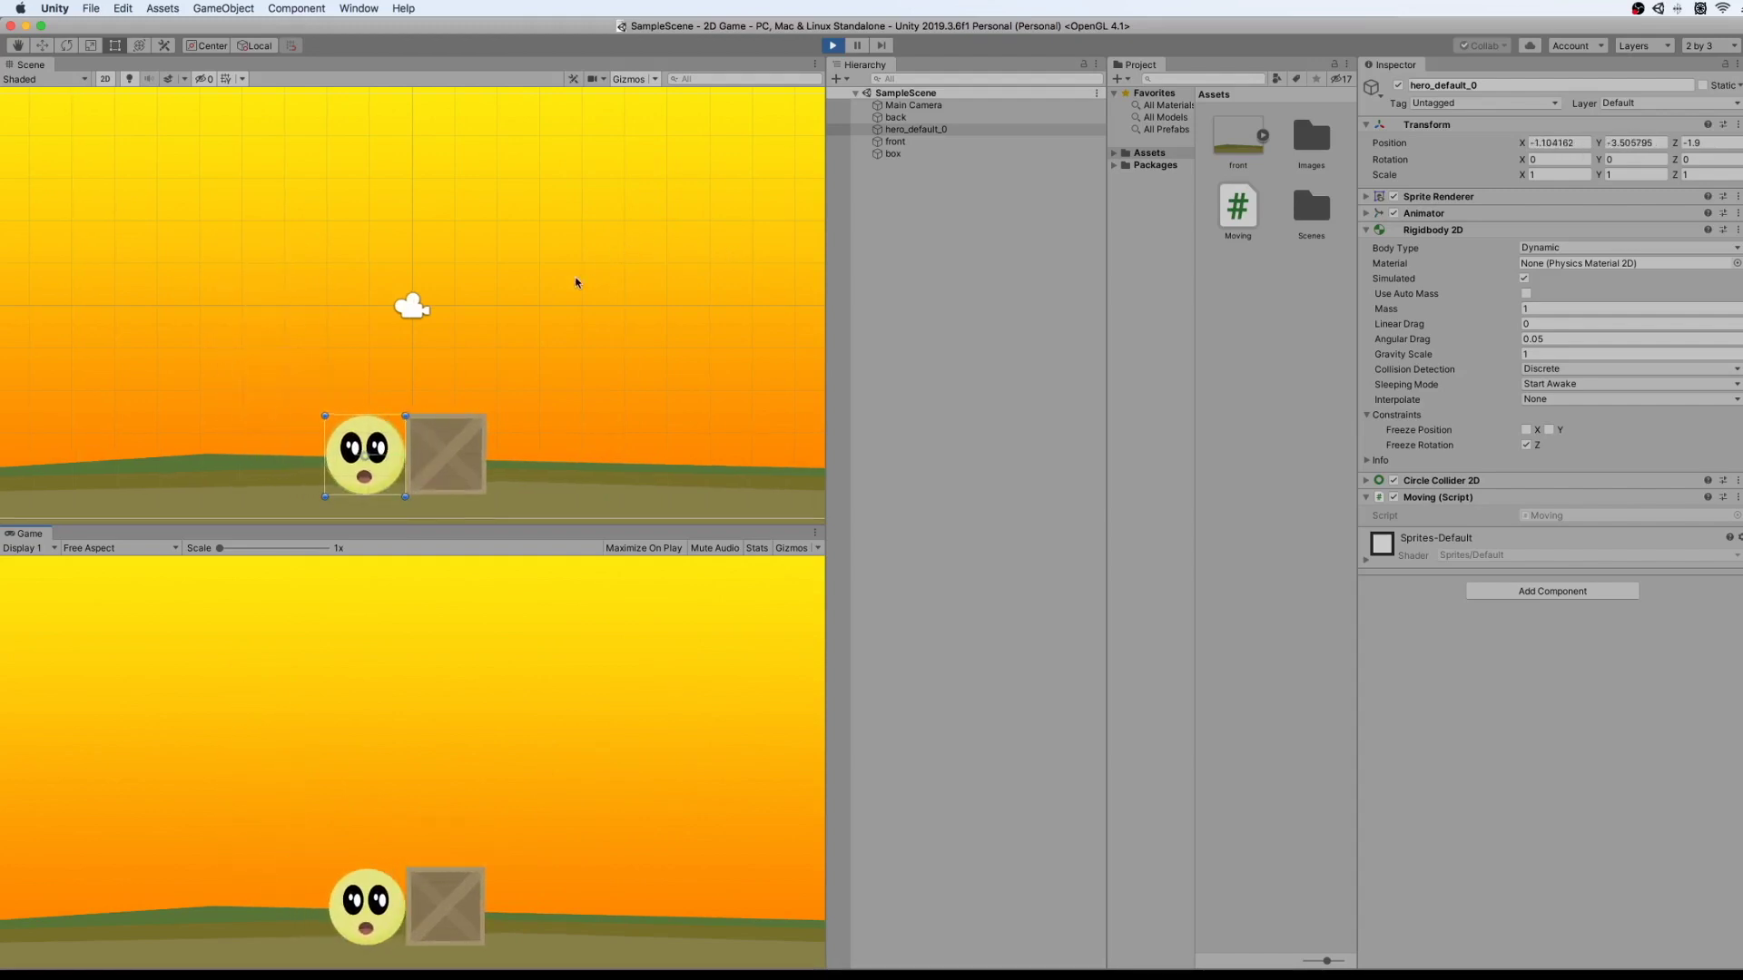
# Zoom the Scene view out to see more of the level.
pyautogui.press('q')
pyautogui.scroll(-2, 555, 287)
pyautogui.scroll(-1, 556, 287)
pyautogui.scroll(-1, 555, 287)
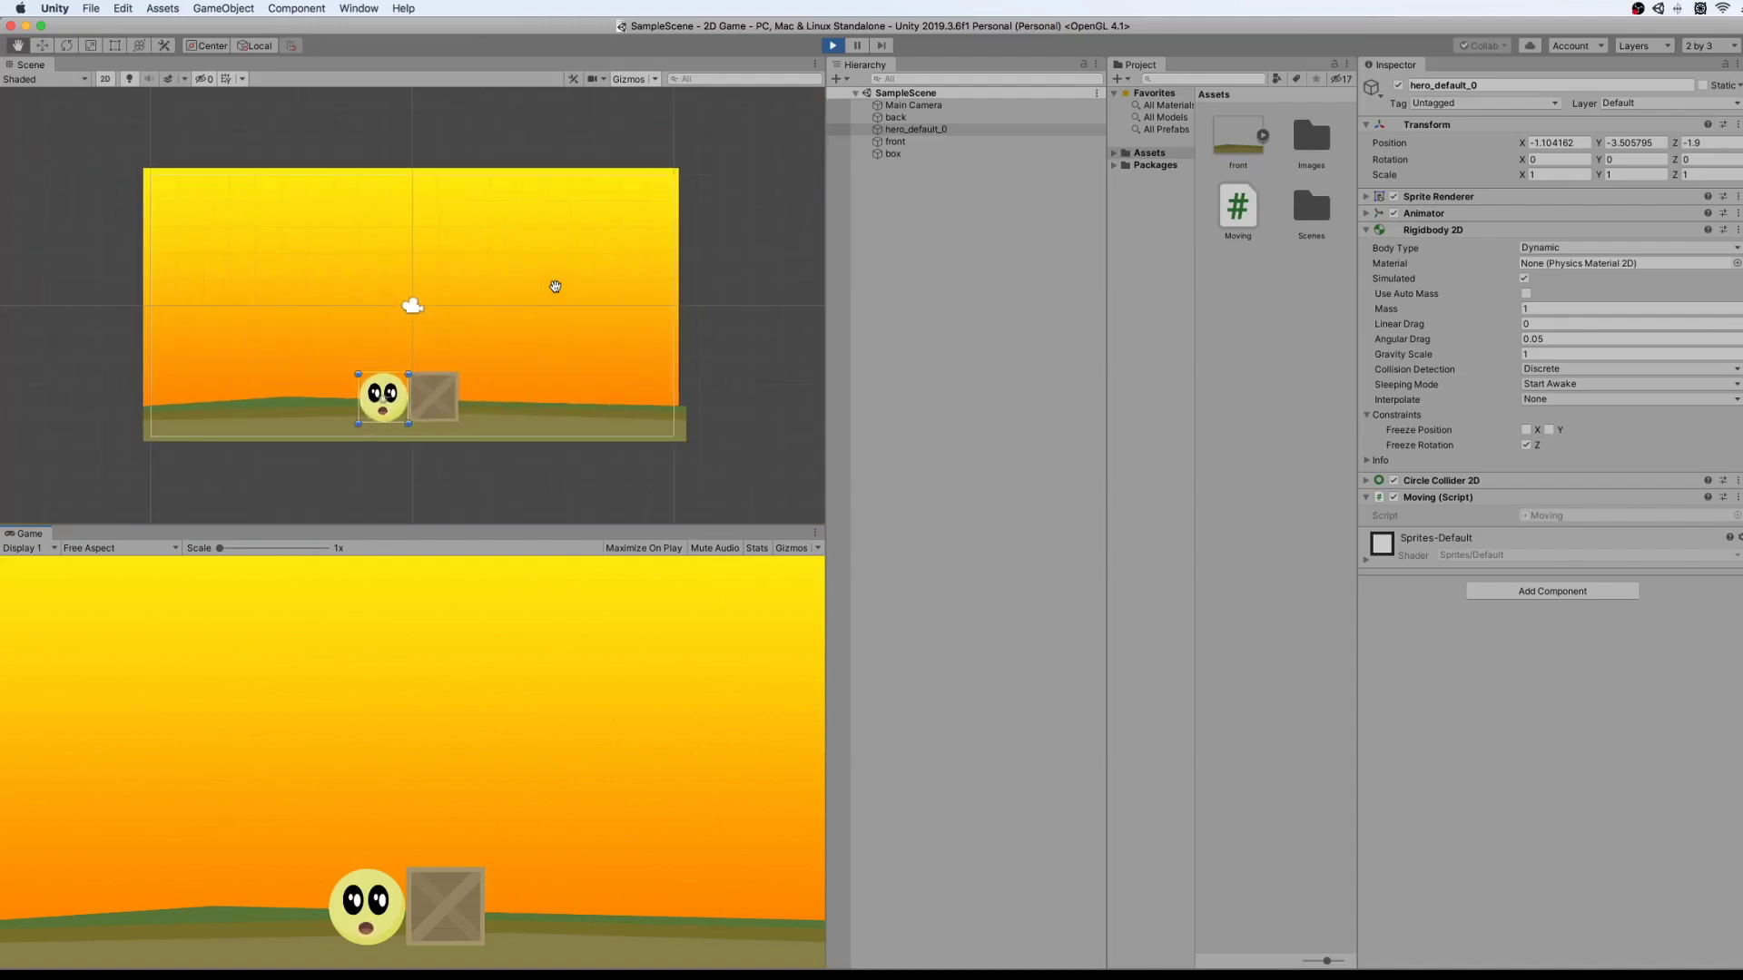
pyautogui.scroll(-1, 553, 284)
pyautogui.press('t')
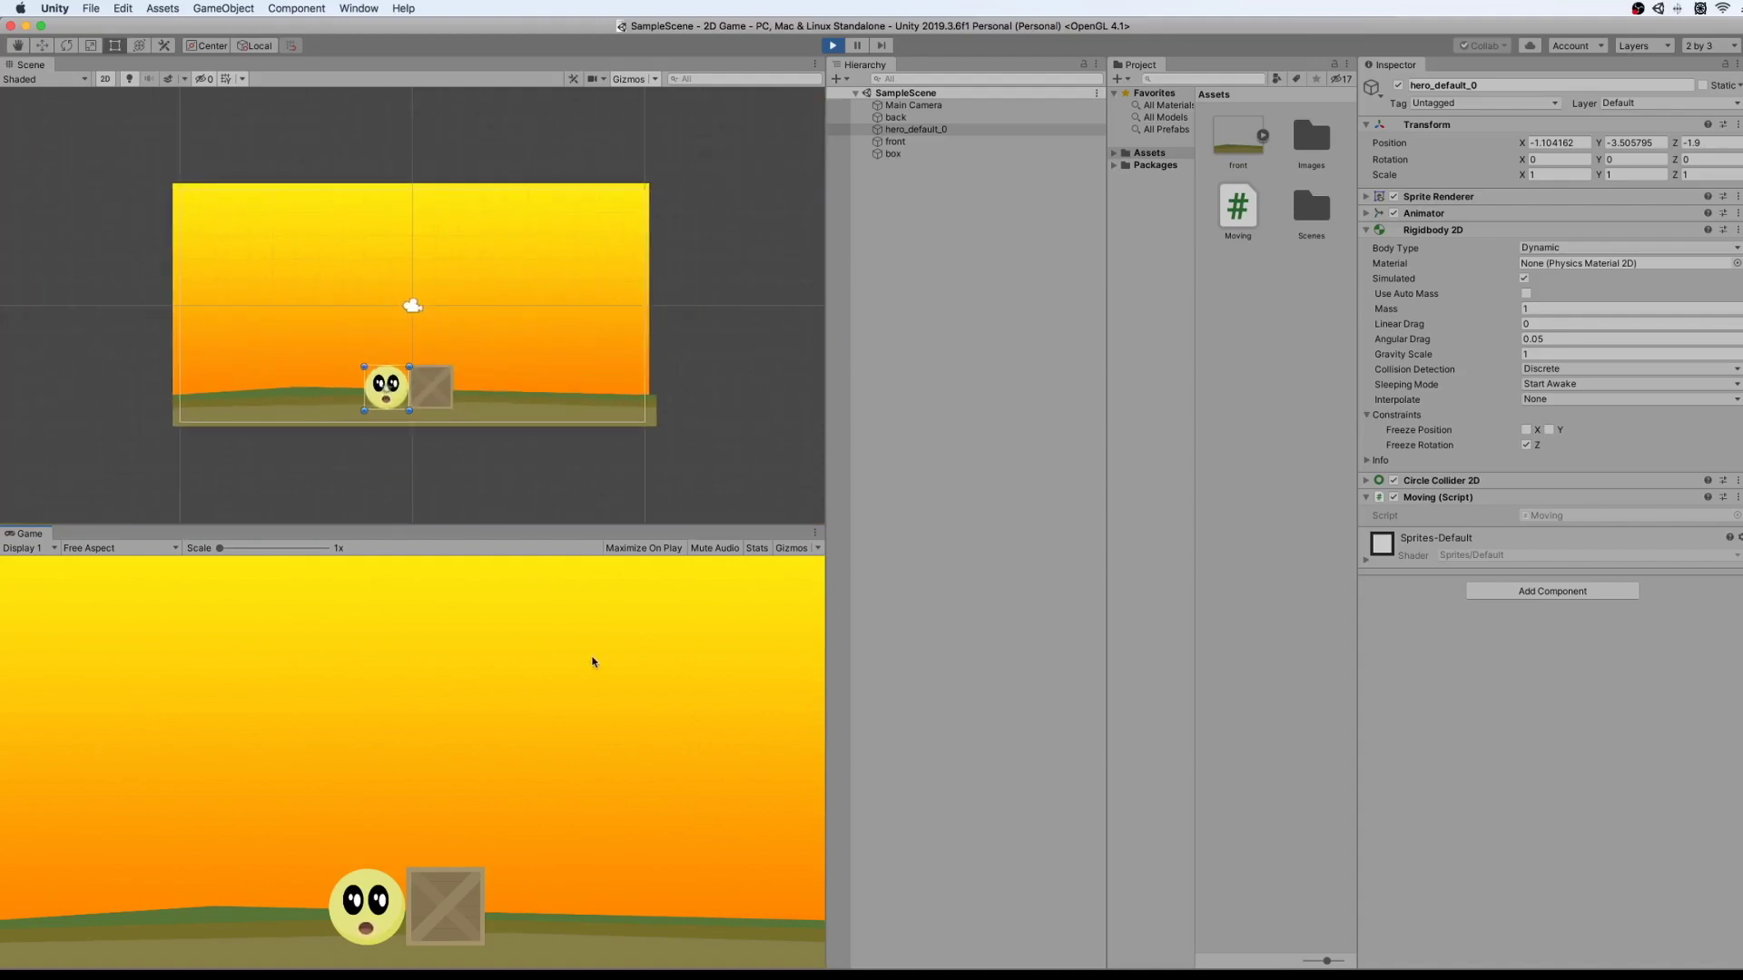
# Push the crate off the ground's edge with the hero, then stop Play mode.
pyautogui.press('Right')
pyautogui.press('space')
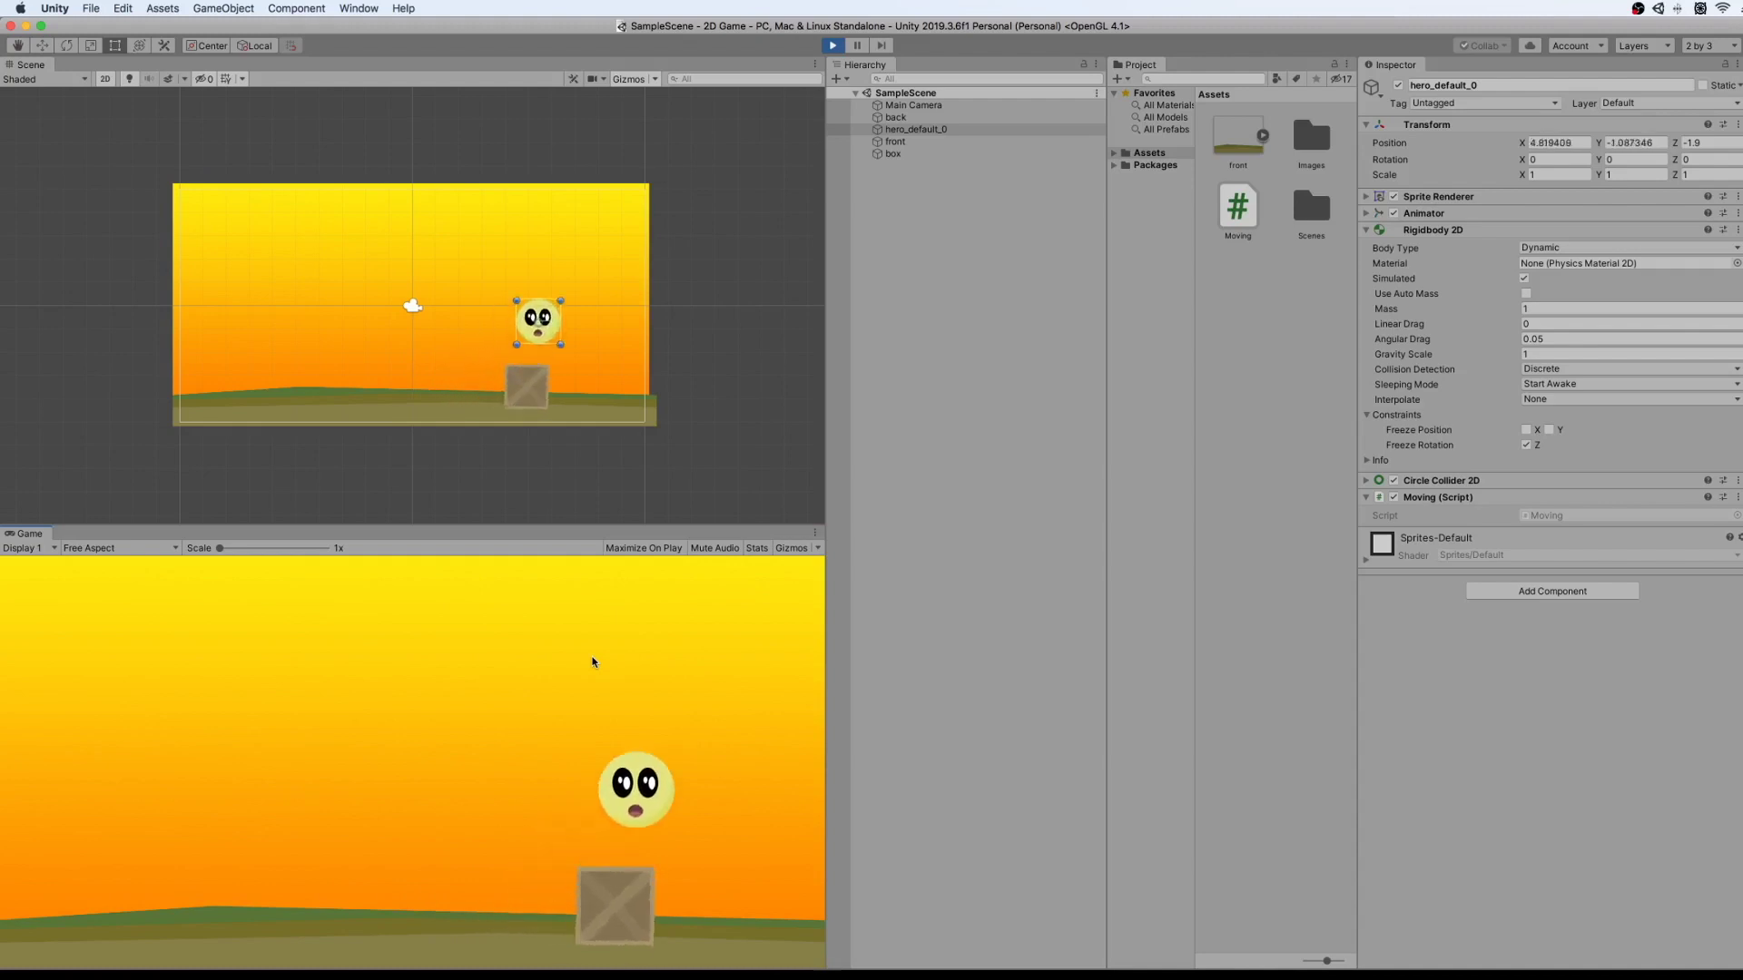
pyautogui.press('Left')
pyautogui.press('Right')
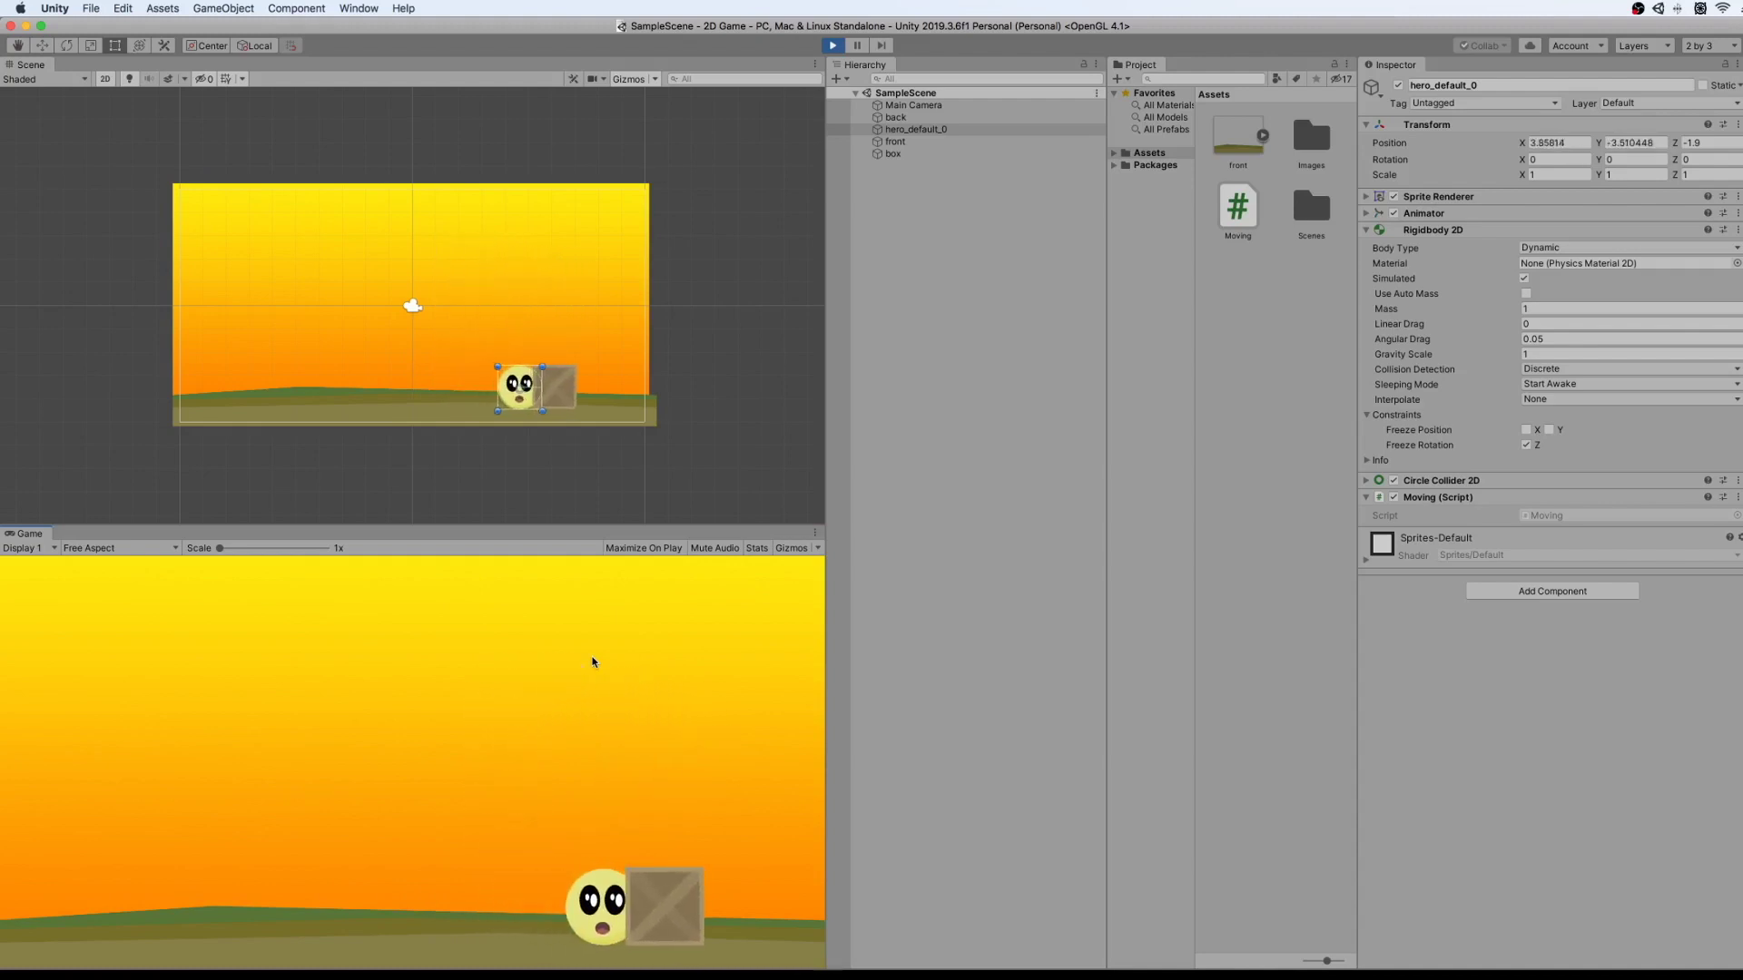
pyautogui.press('space')
pyautogui.press('Left')
pyautogui.press('Right')
pyautogui.press('Left')
pyautogui.press('Right')
pyautogui.press('space')
pyautogui.press('Left')
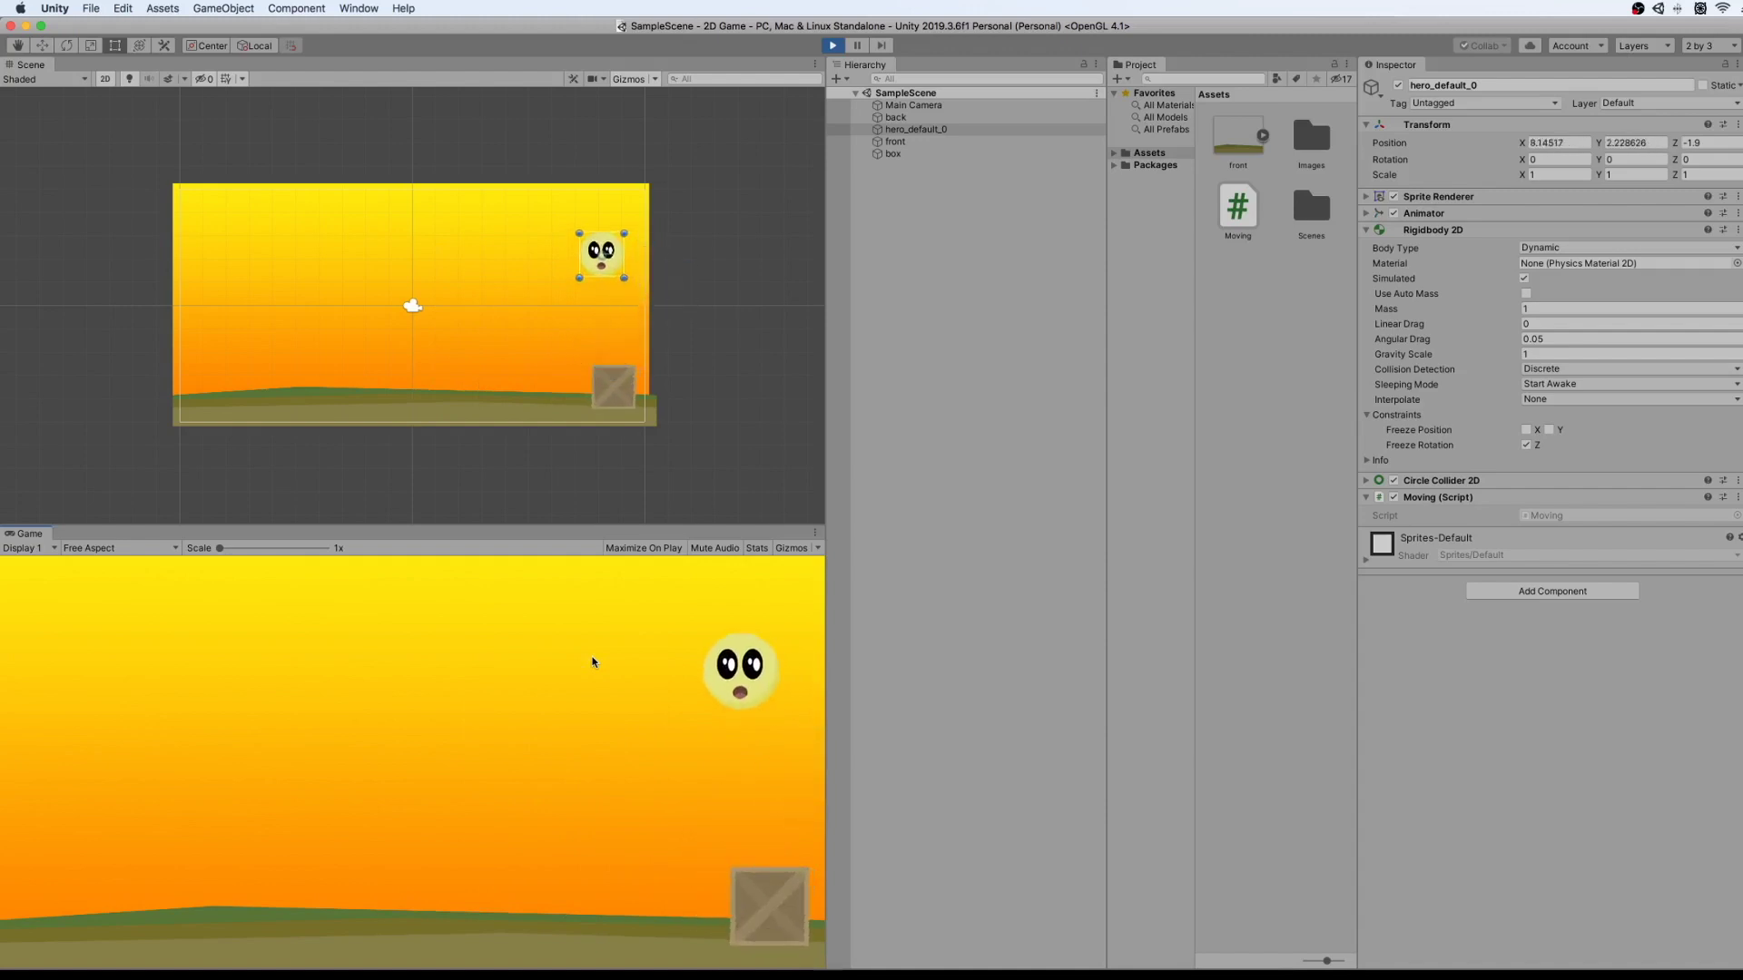
pyautogui.press('Right')
pyautogui.press('space')
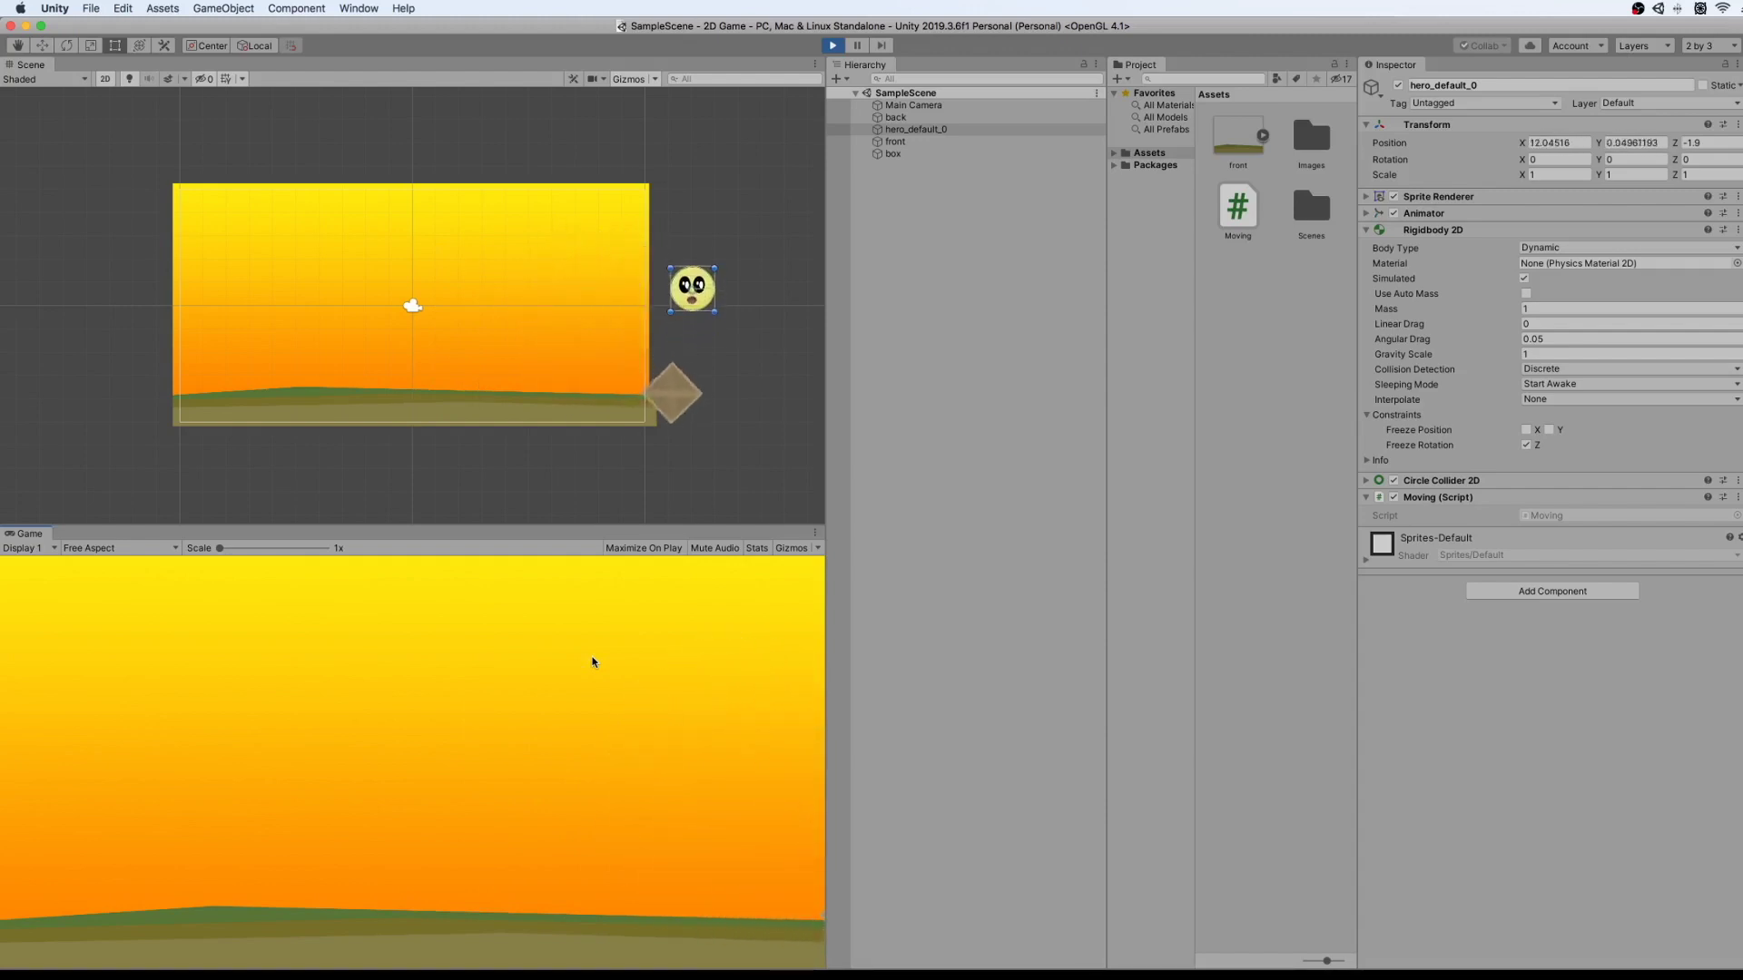
pyautogui.press('Left')
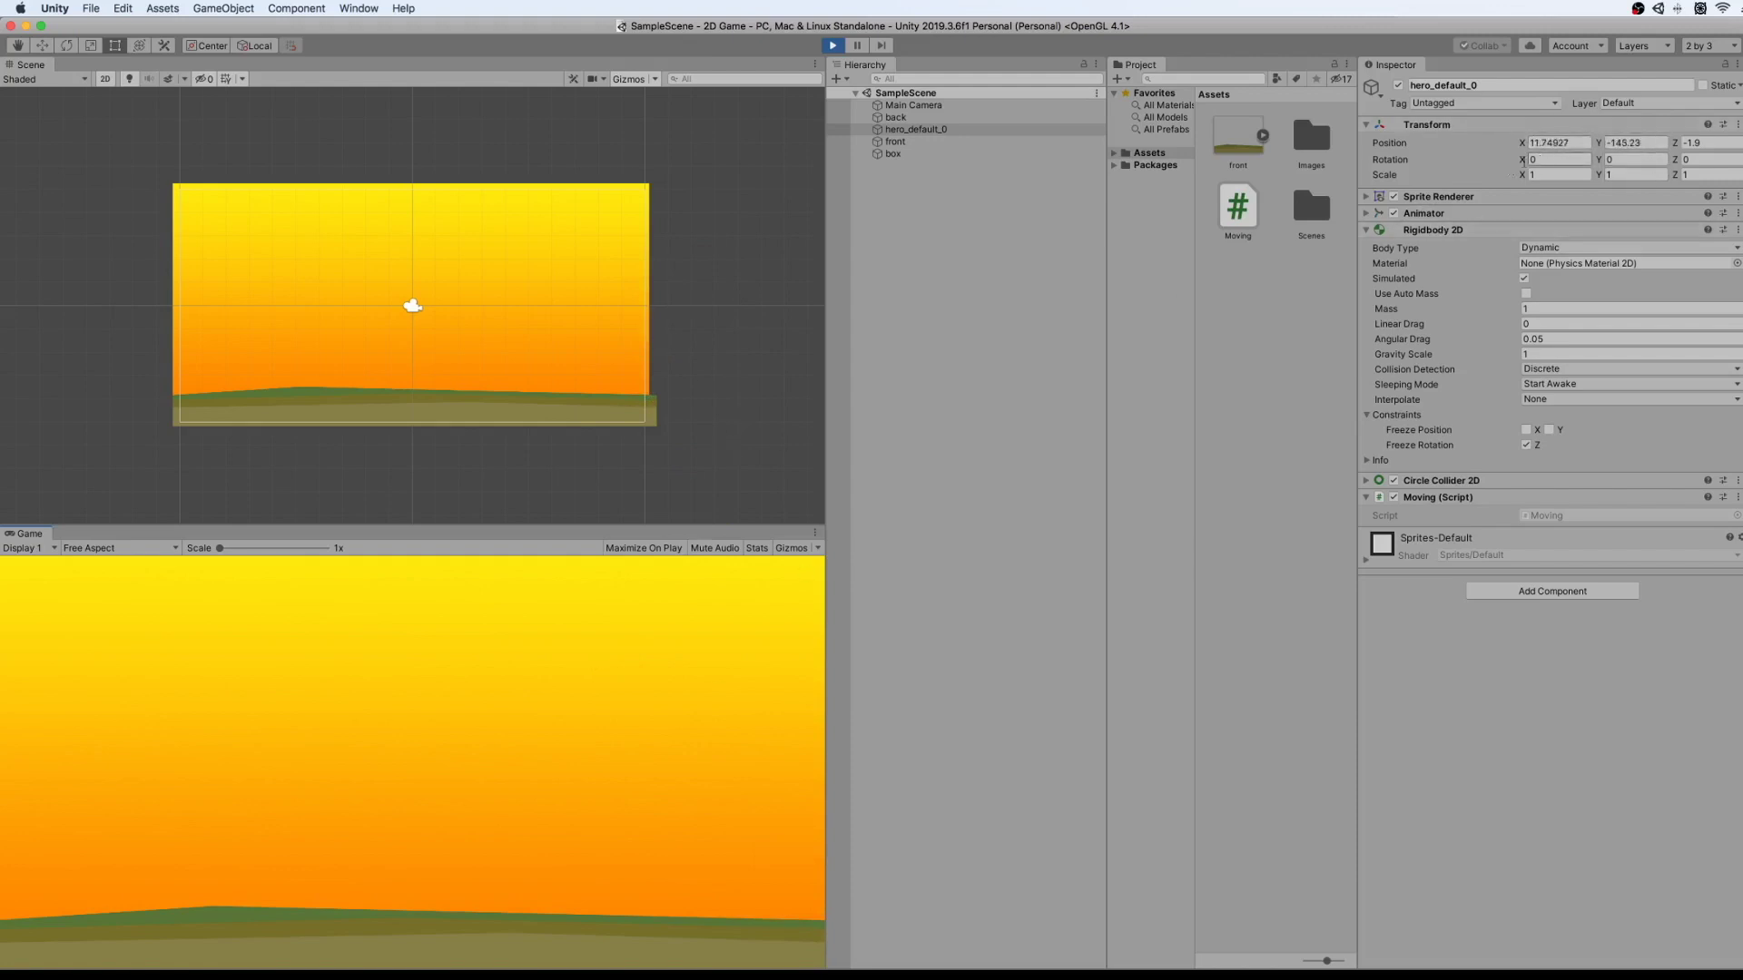
pyautogui.click(832, 47)
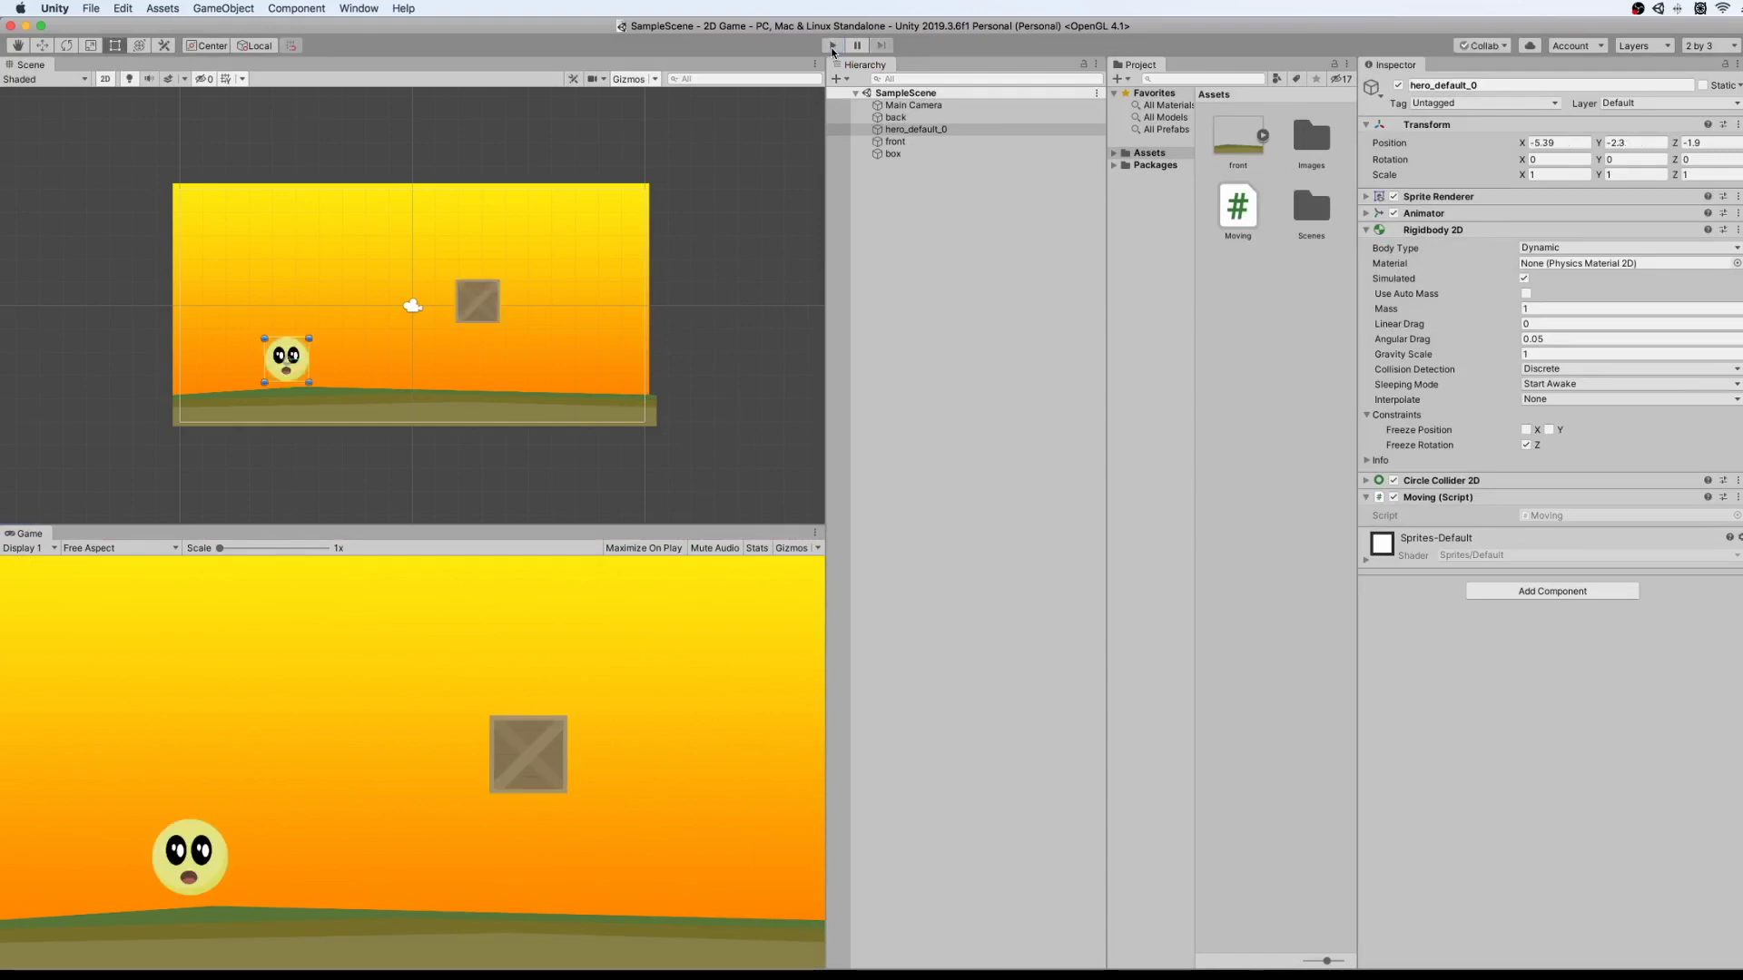
pyautogui.click(713, 290)
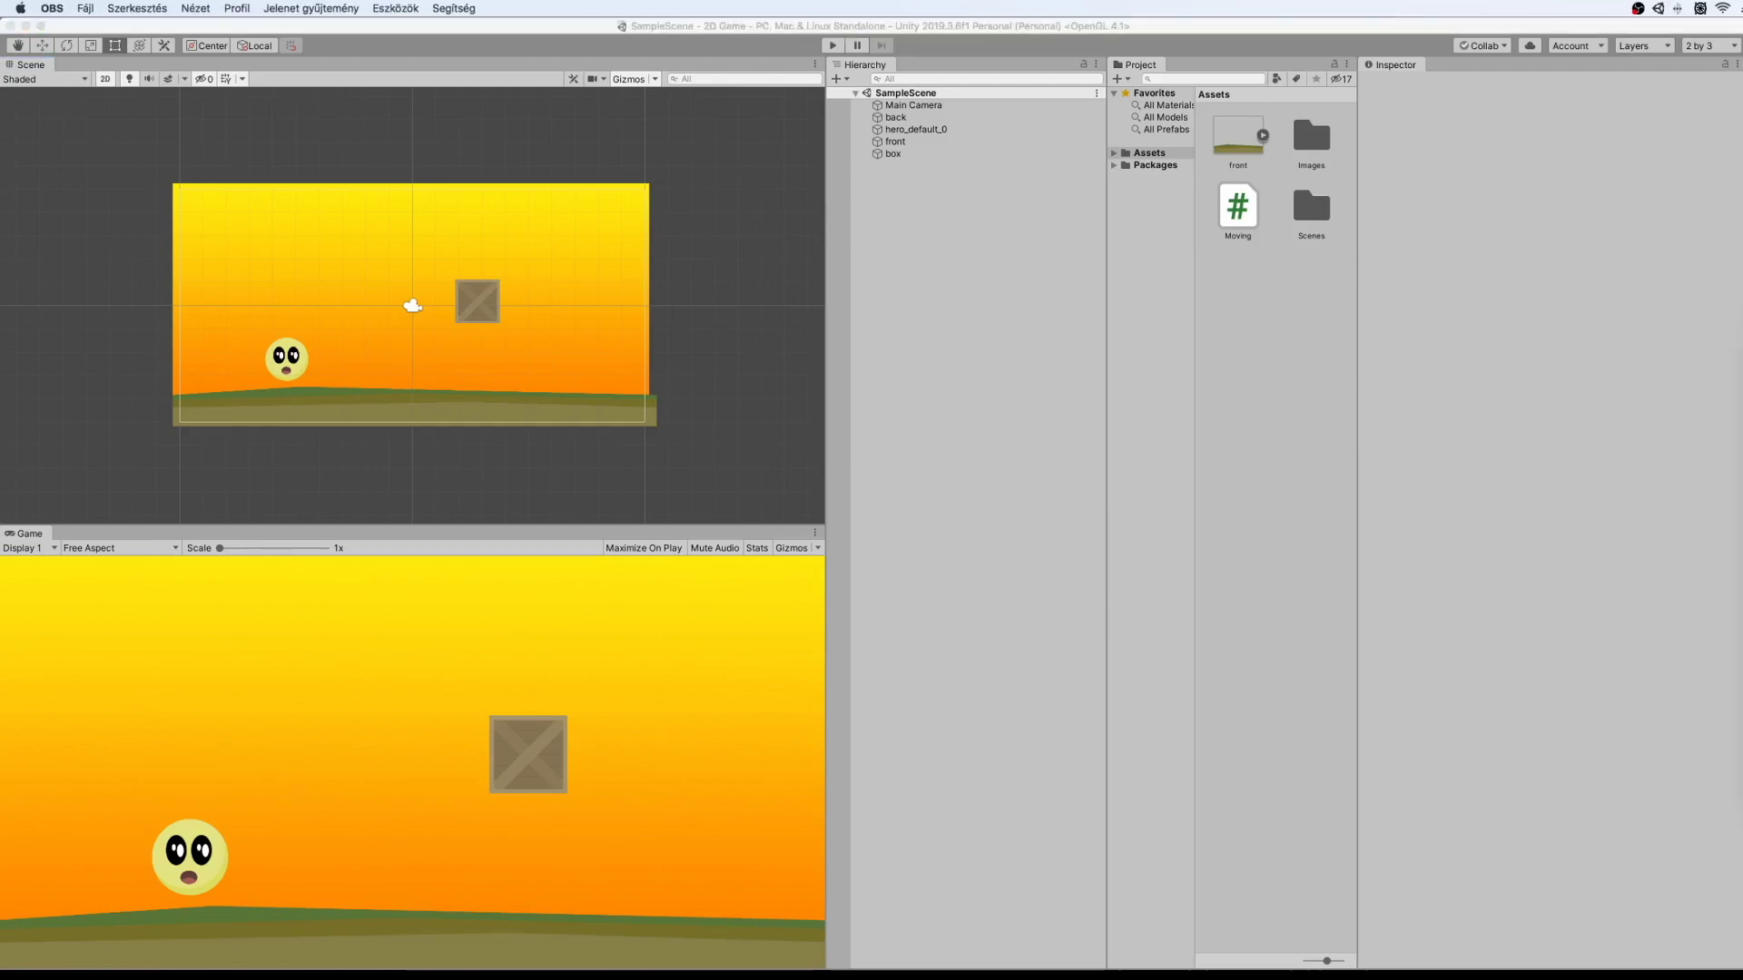
pyautogui.click(335, 401)
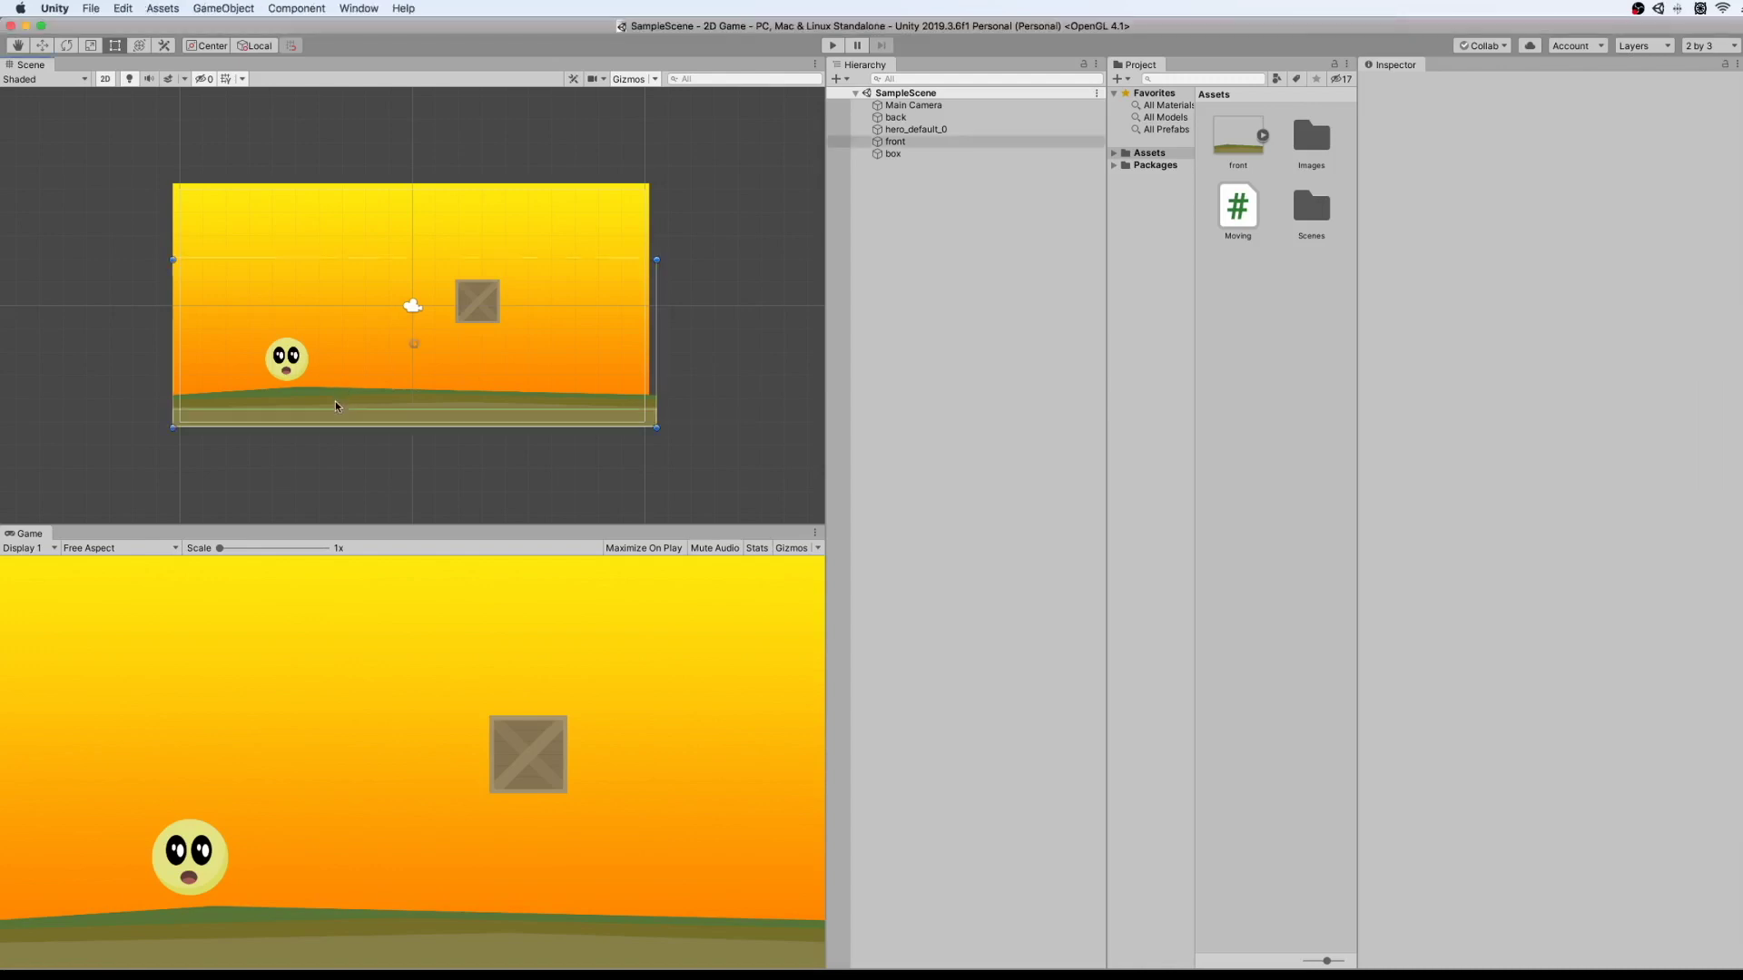
# Select the front ground sprite and duplicate it as front (1).
pyautogui.click(335, 401)
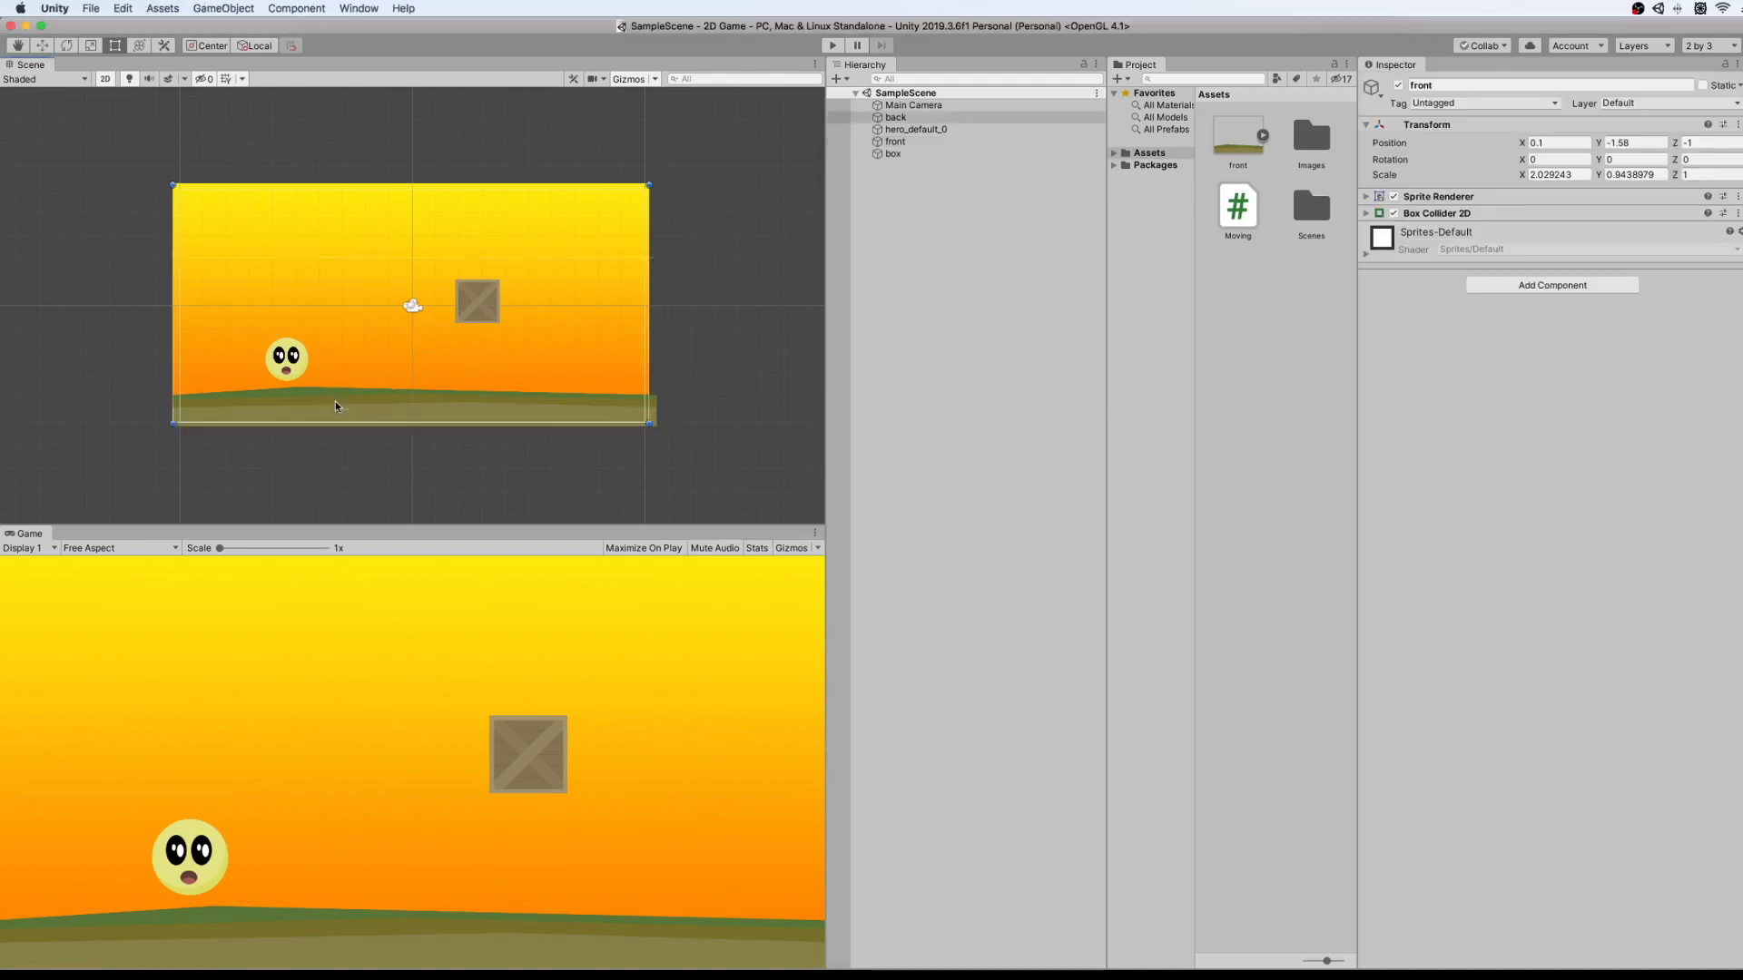
pyautogui.click(520, 396)
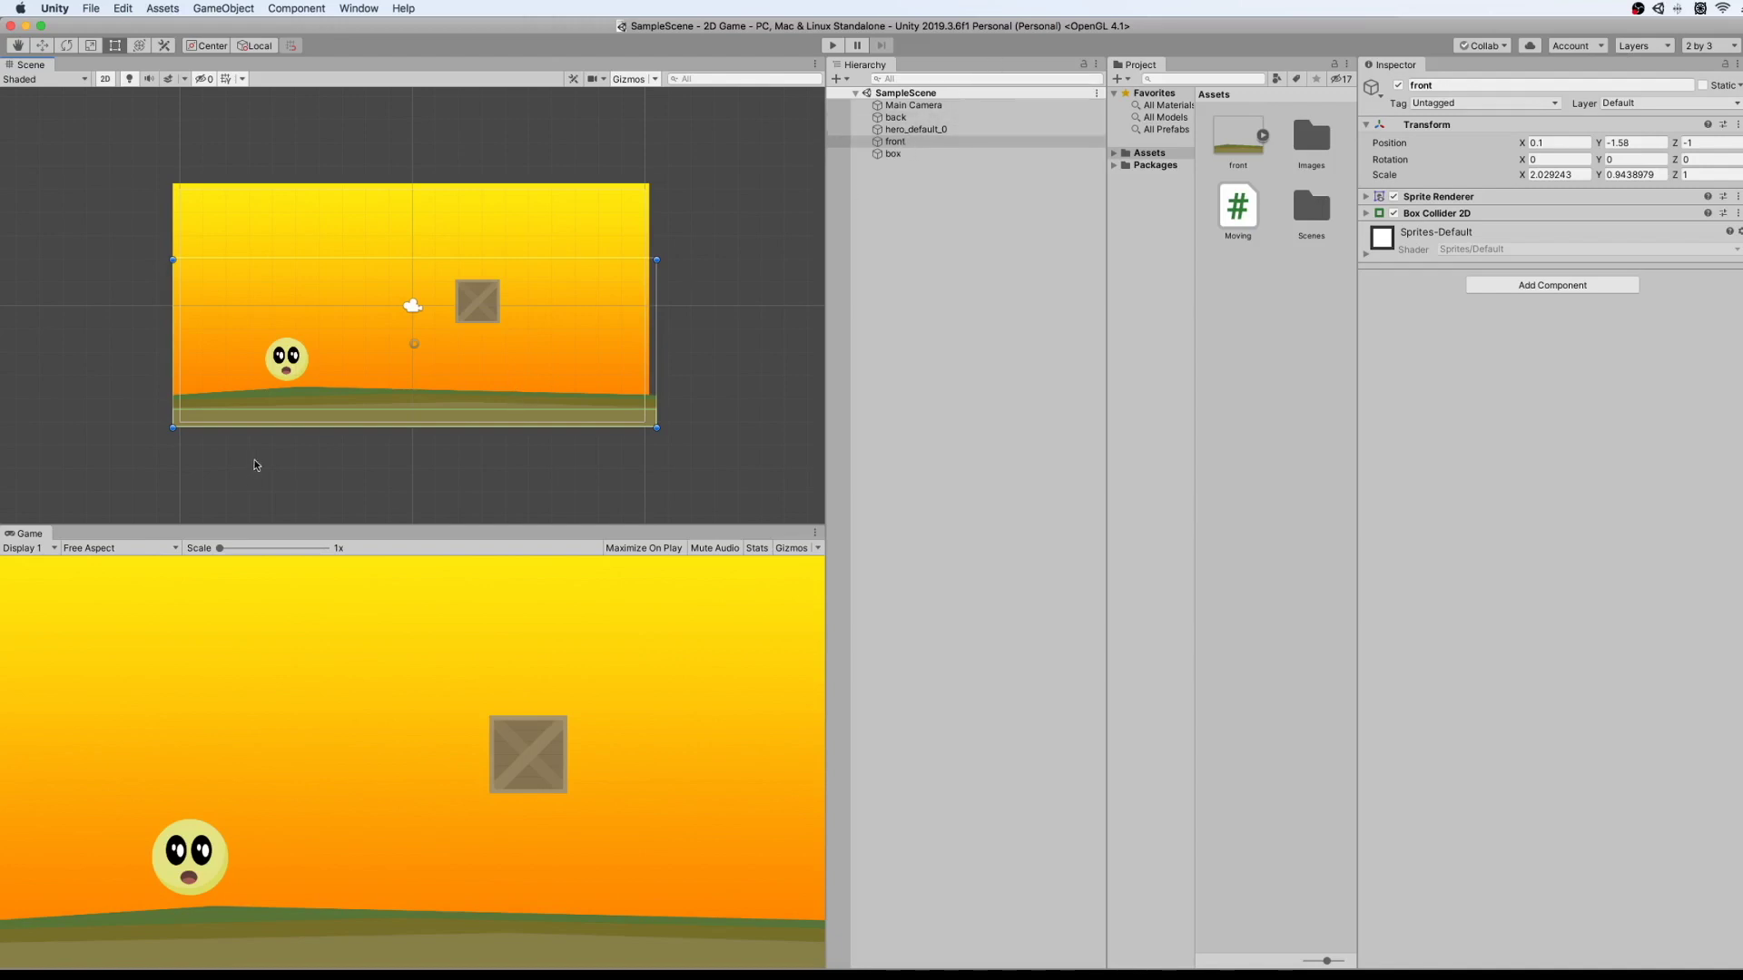
pyautogui.click(899, 143)
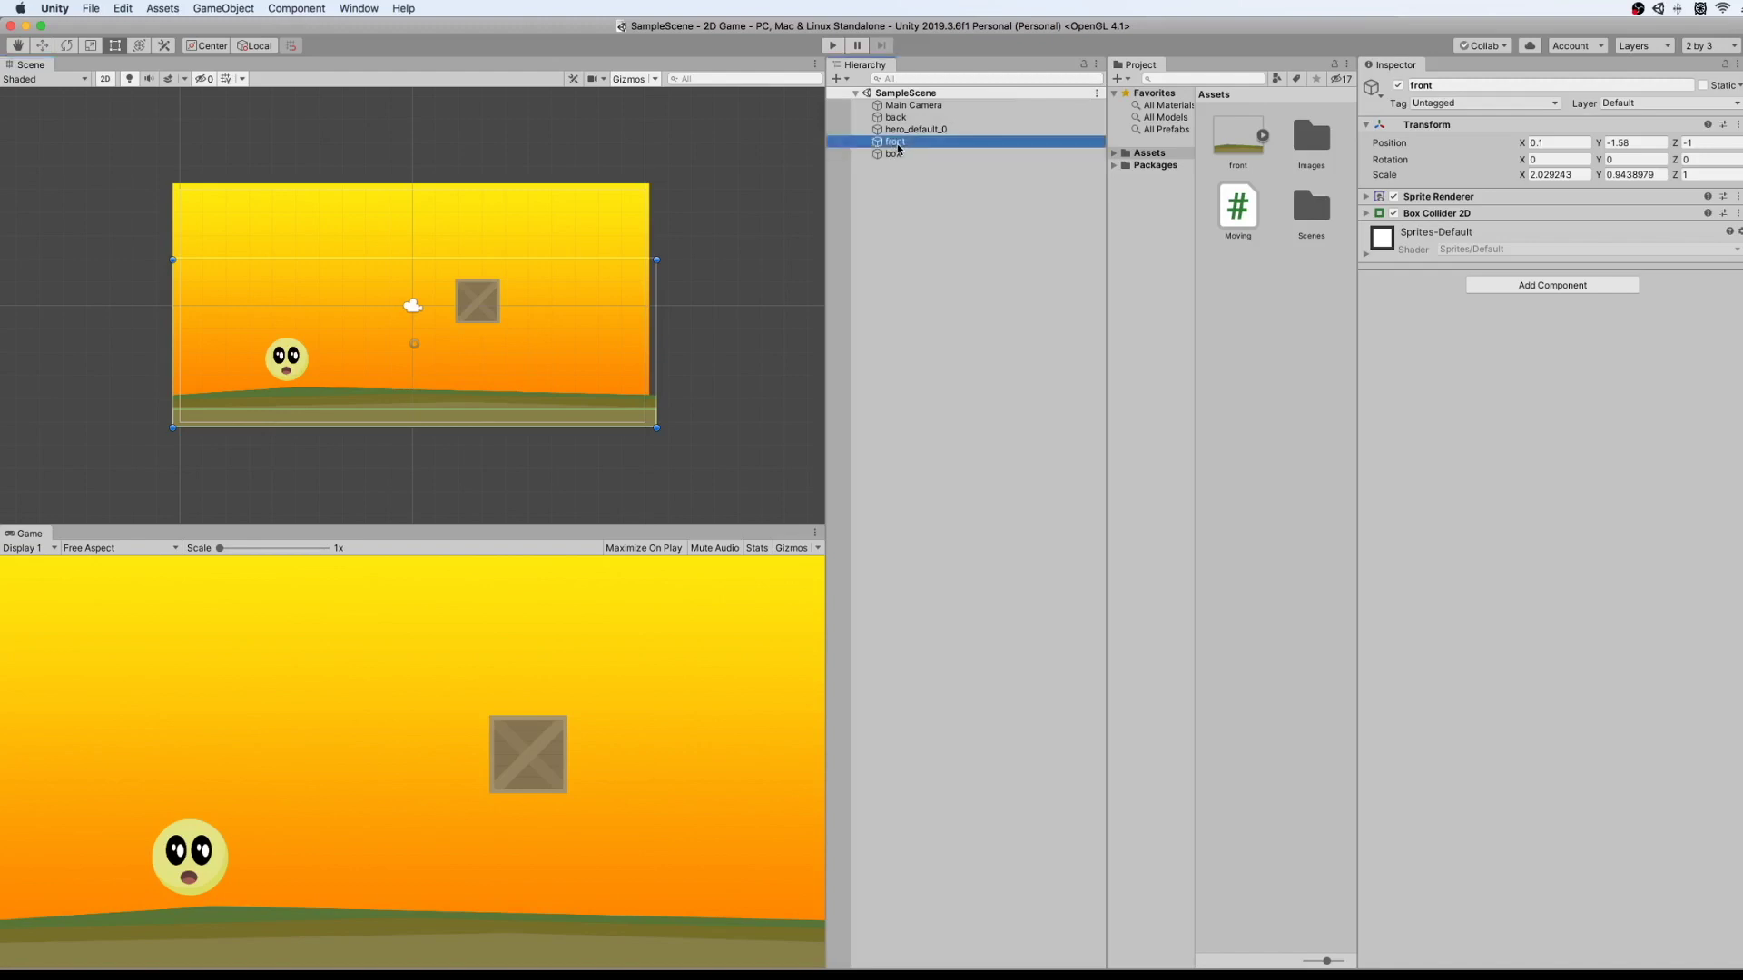
pyautogui.rightClick(899, 148)
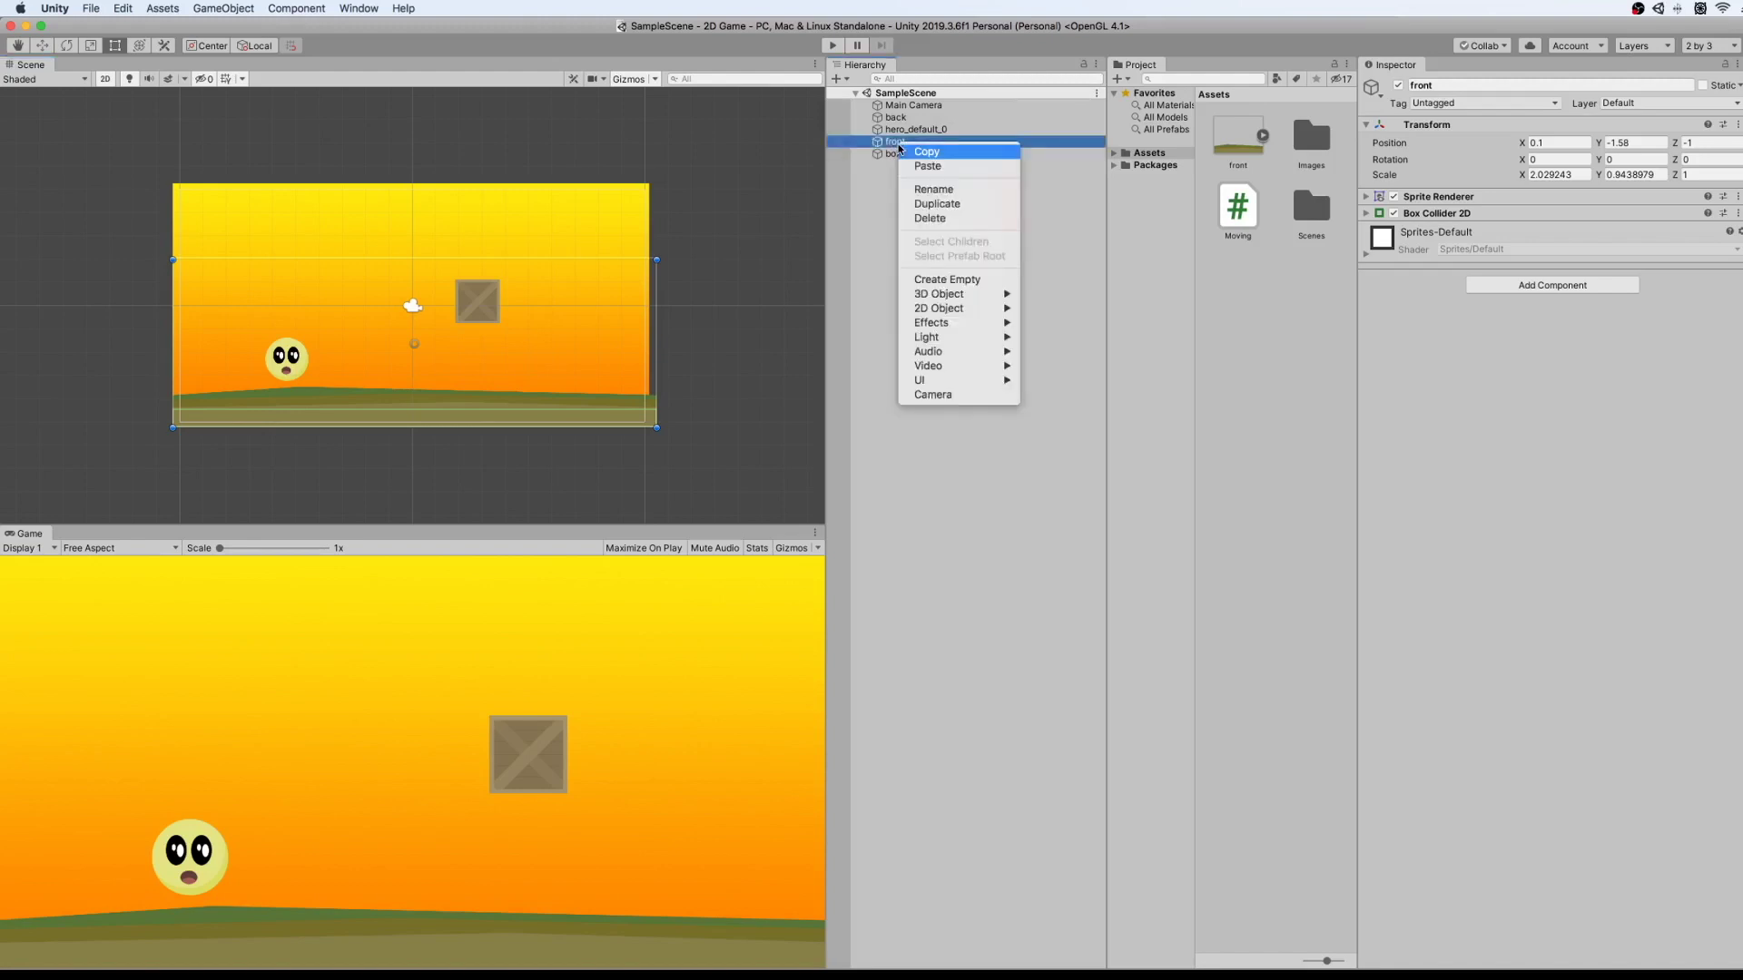
pyautogui.click(919, 203)
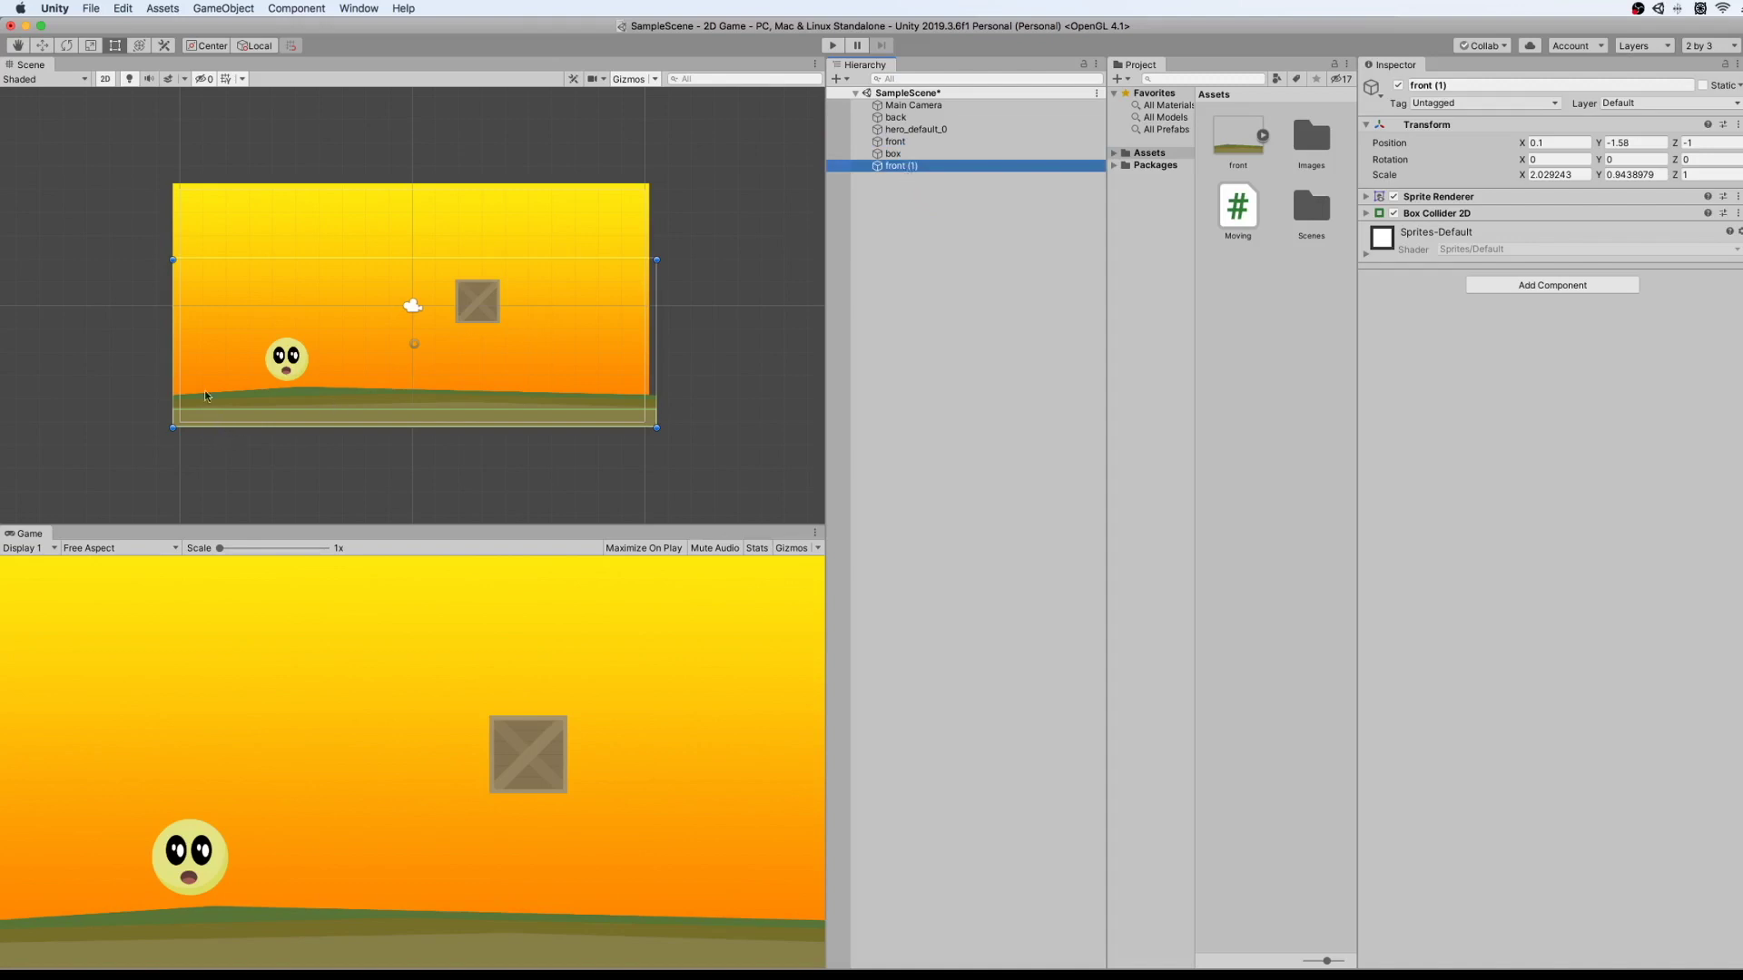
# Move front (1) right along X to about 20.89, then reselect the original front.
pyautogui.click(43, 45)
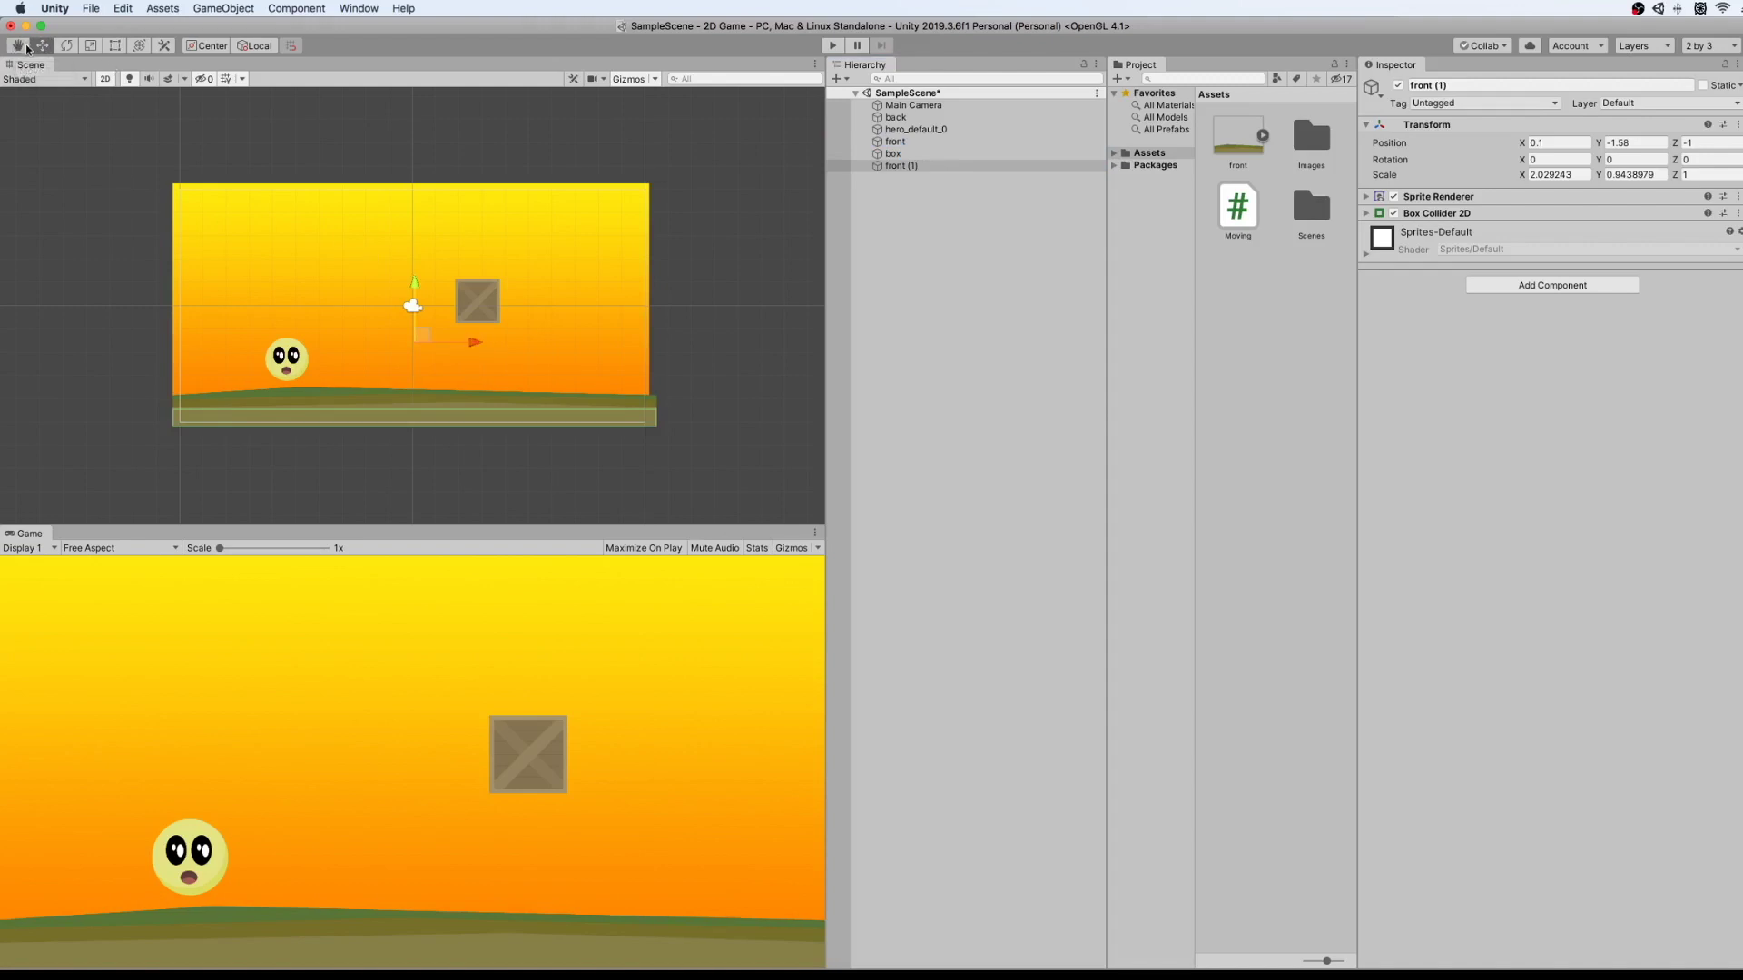
pyautogui.moveTo(443, 341)
pyautogui.mouseDown()
pyautogui.moveTo(729, 352)
pyautogui.moveTo(717, 342)
pyautogui.mouseUp()
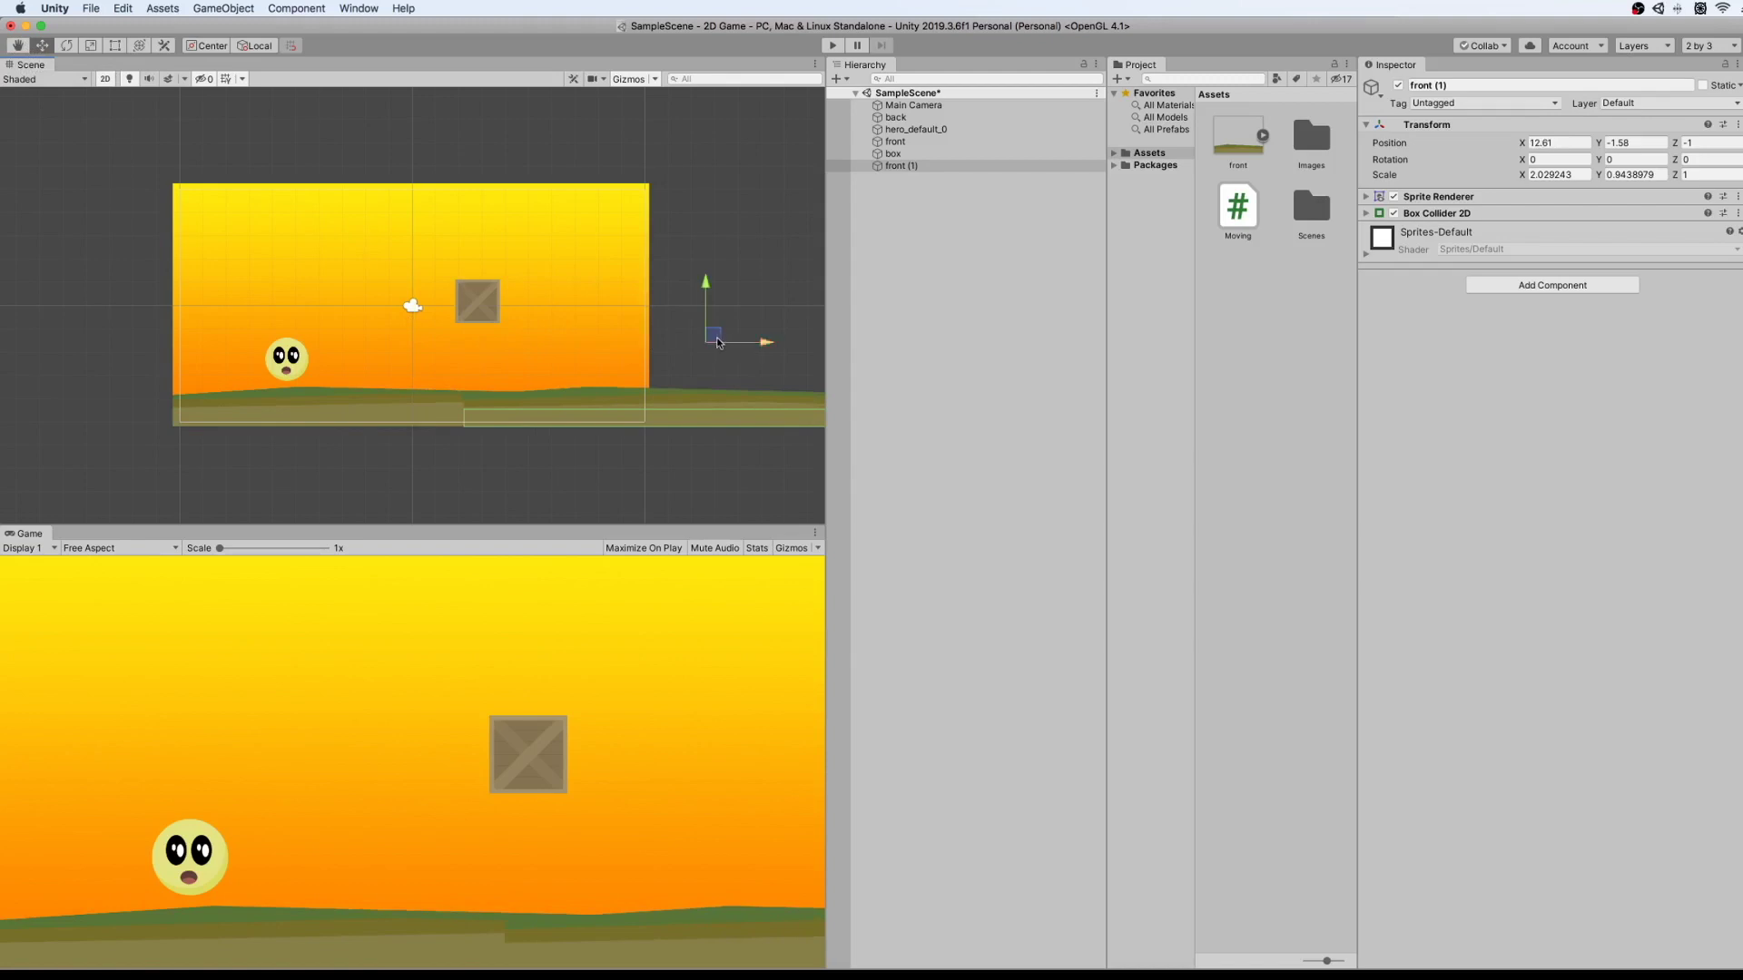
pyautogui.moveTo(749, 299); pyautogui.dragTo(442, 294, button='middle')
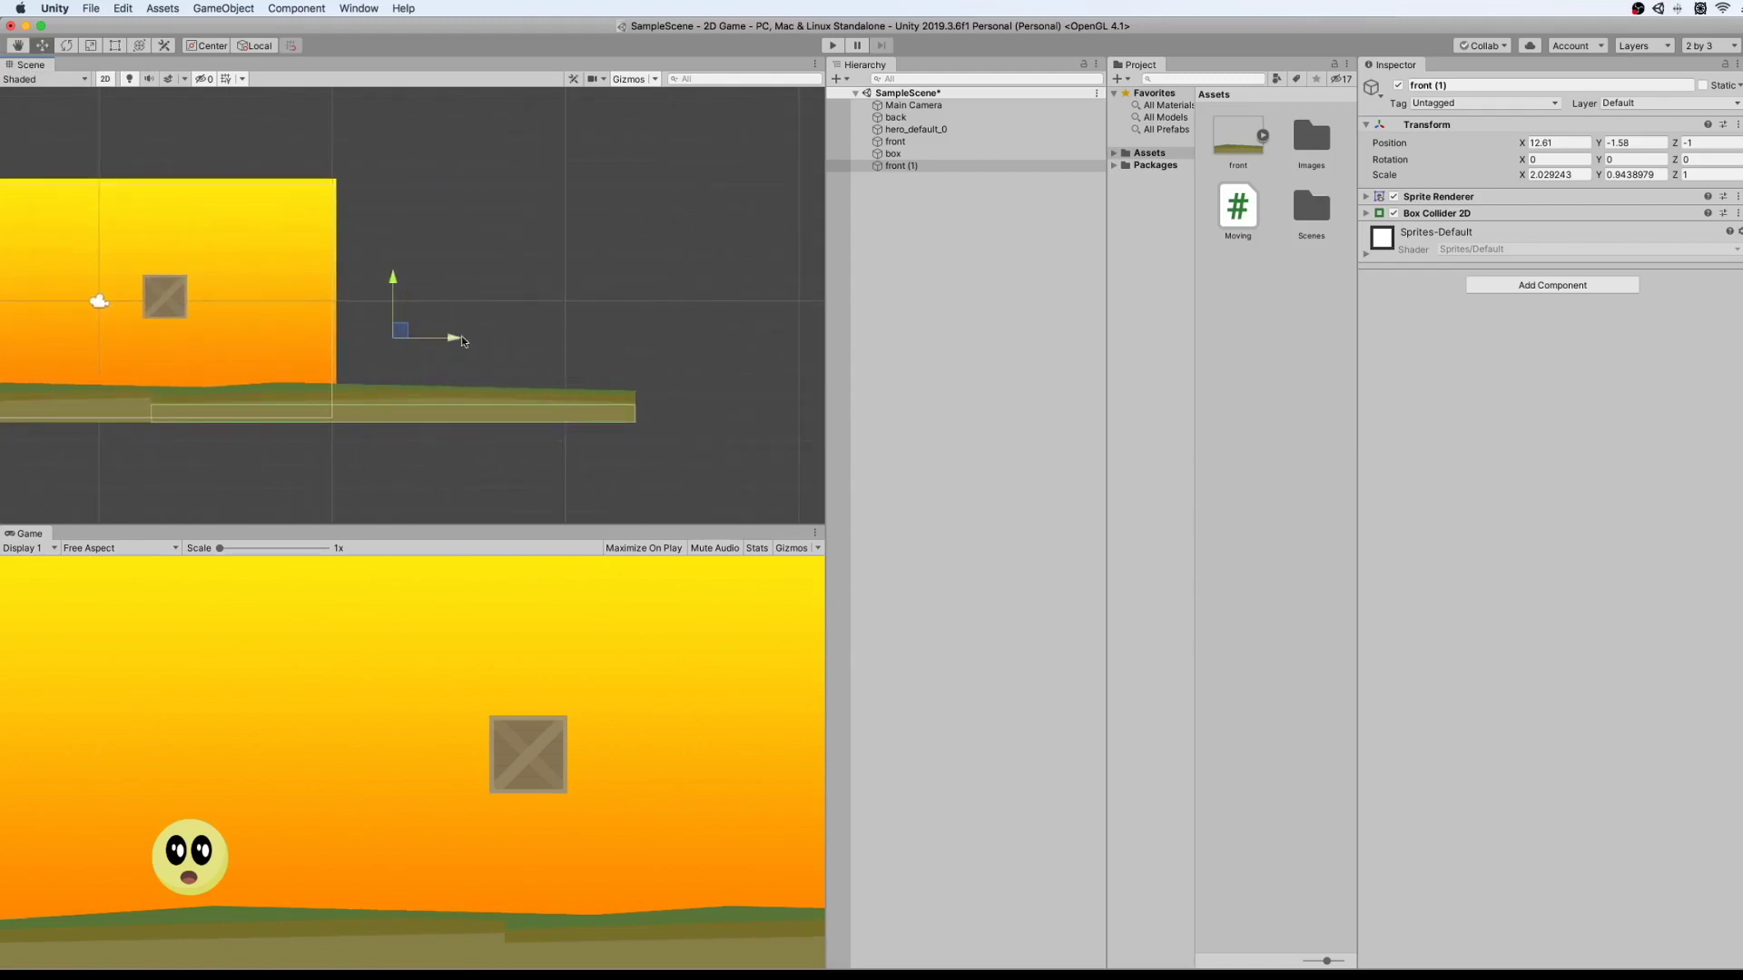
pyautogui.moveTo(474, 343); pyautogui.dragTo(645, 346)
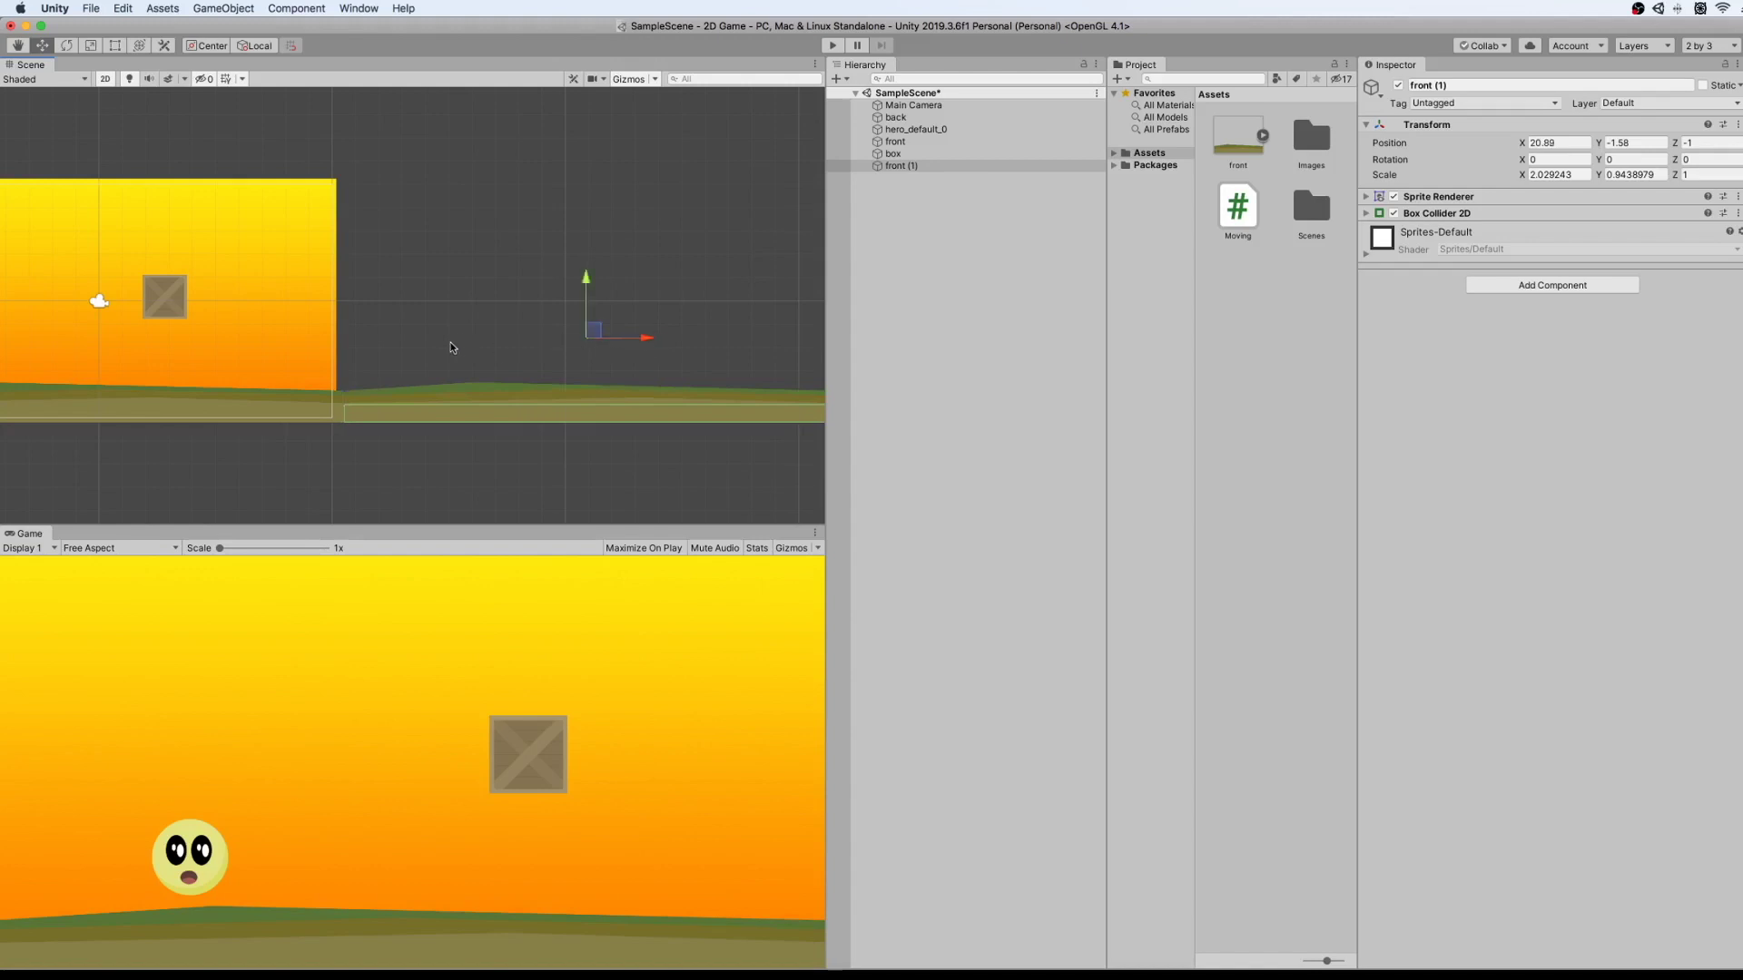
pyautogui.press('q')
pyautogui.moveTo(137, 233); pyautogui.dragTo(453, 255)
pyautogui.press('w')
pyautogui.click(677, 423)
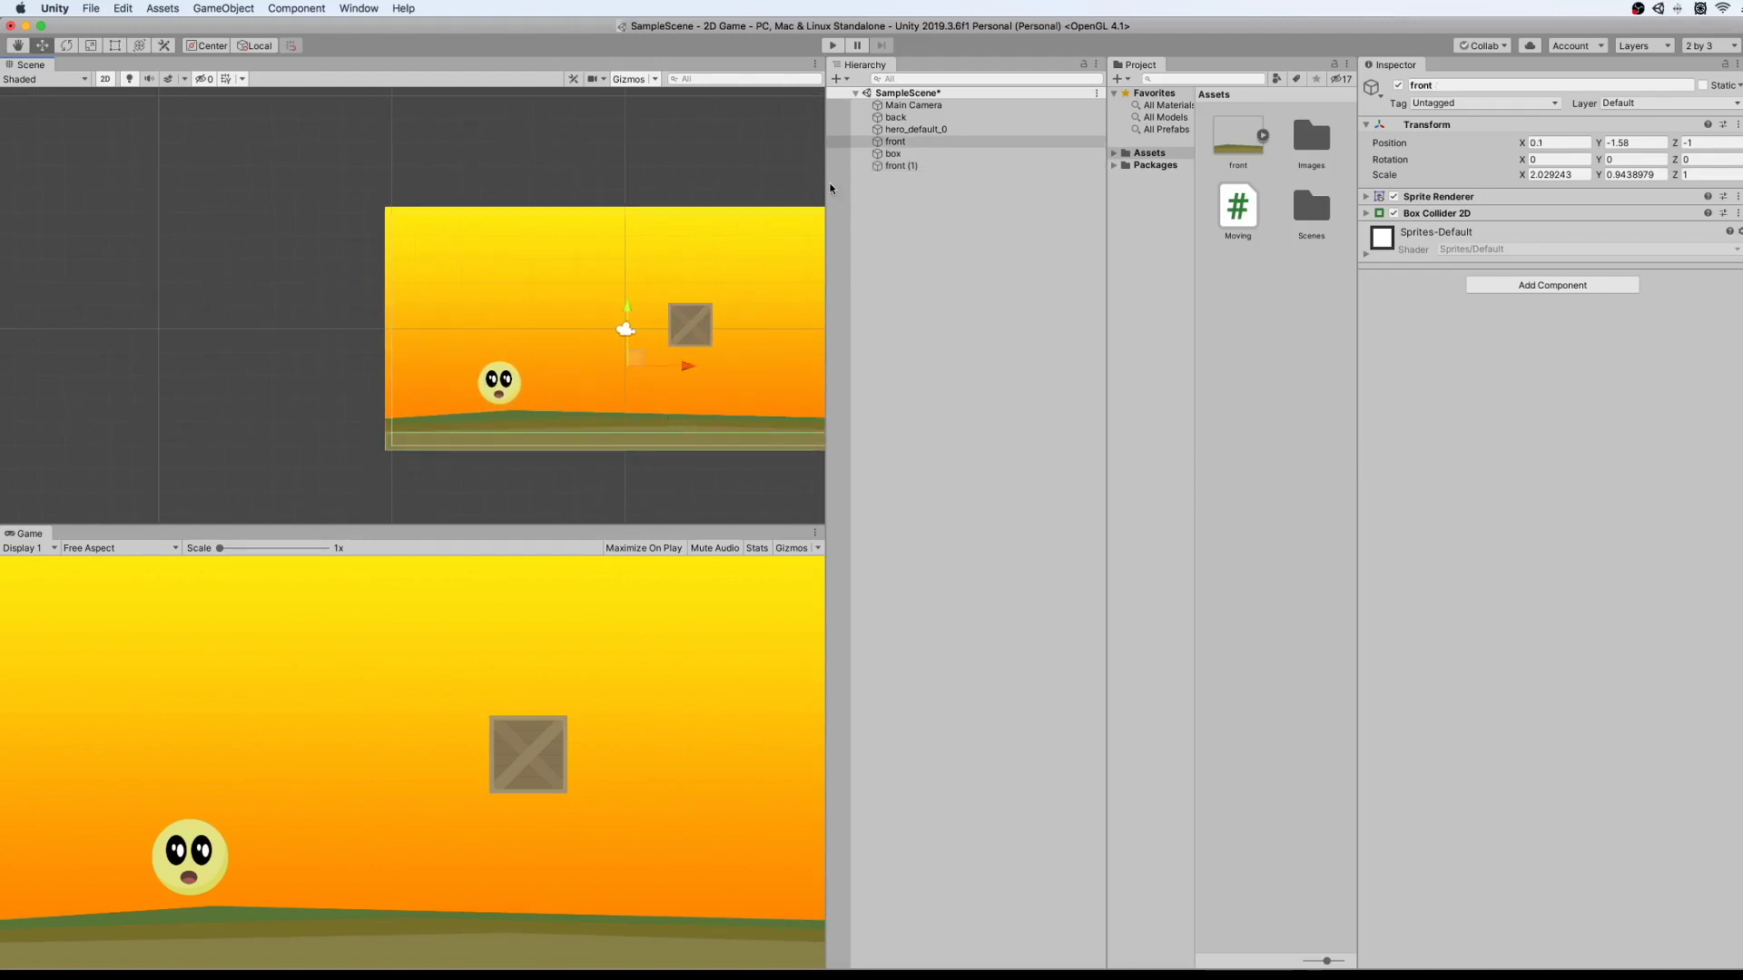
# Duplicate front and place the copy front (2) left of the original at X -20.6.
pyautogui.rightClick(897, 143)
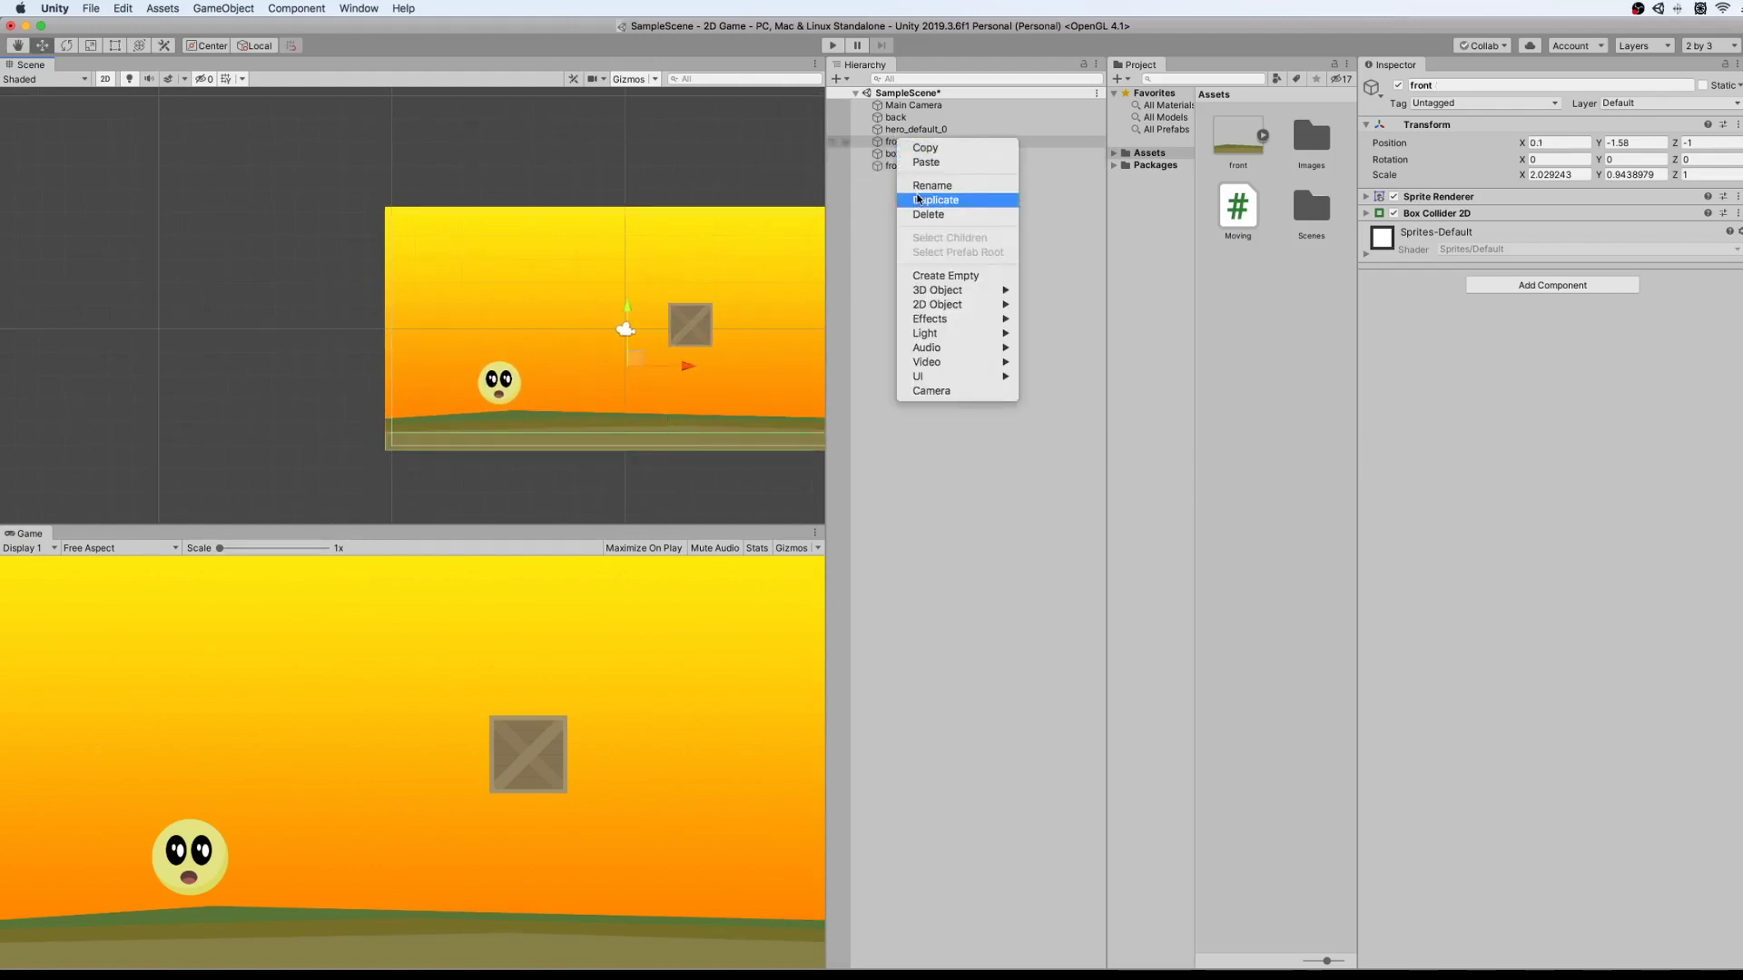
pyautogui.click(935, 199)
pyautogui.moveTo(686, 365); pyautogui.dragTo(205, 309)
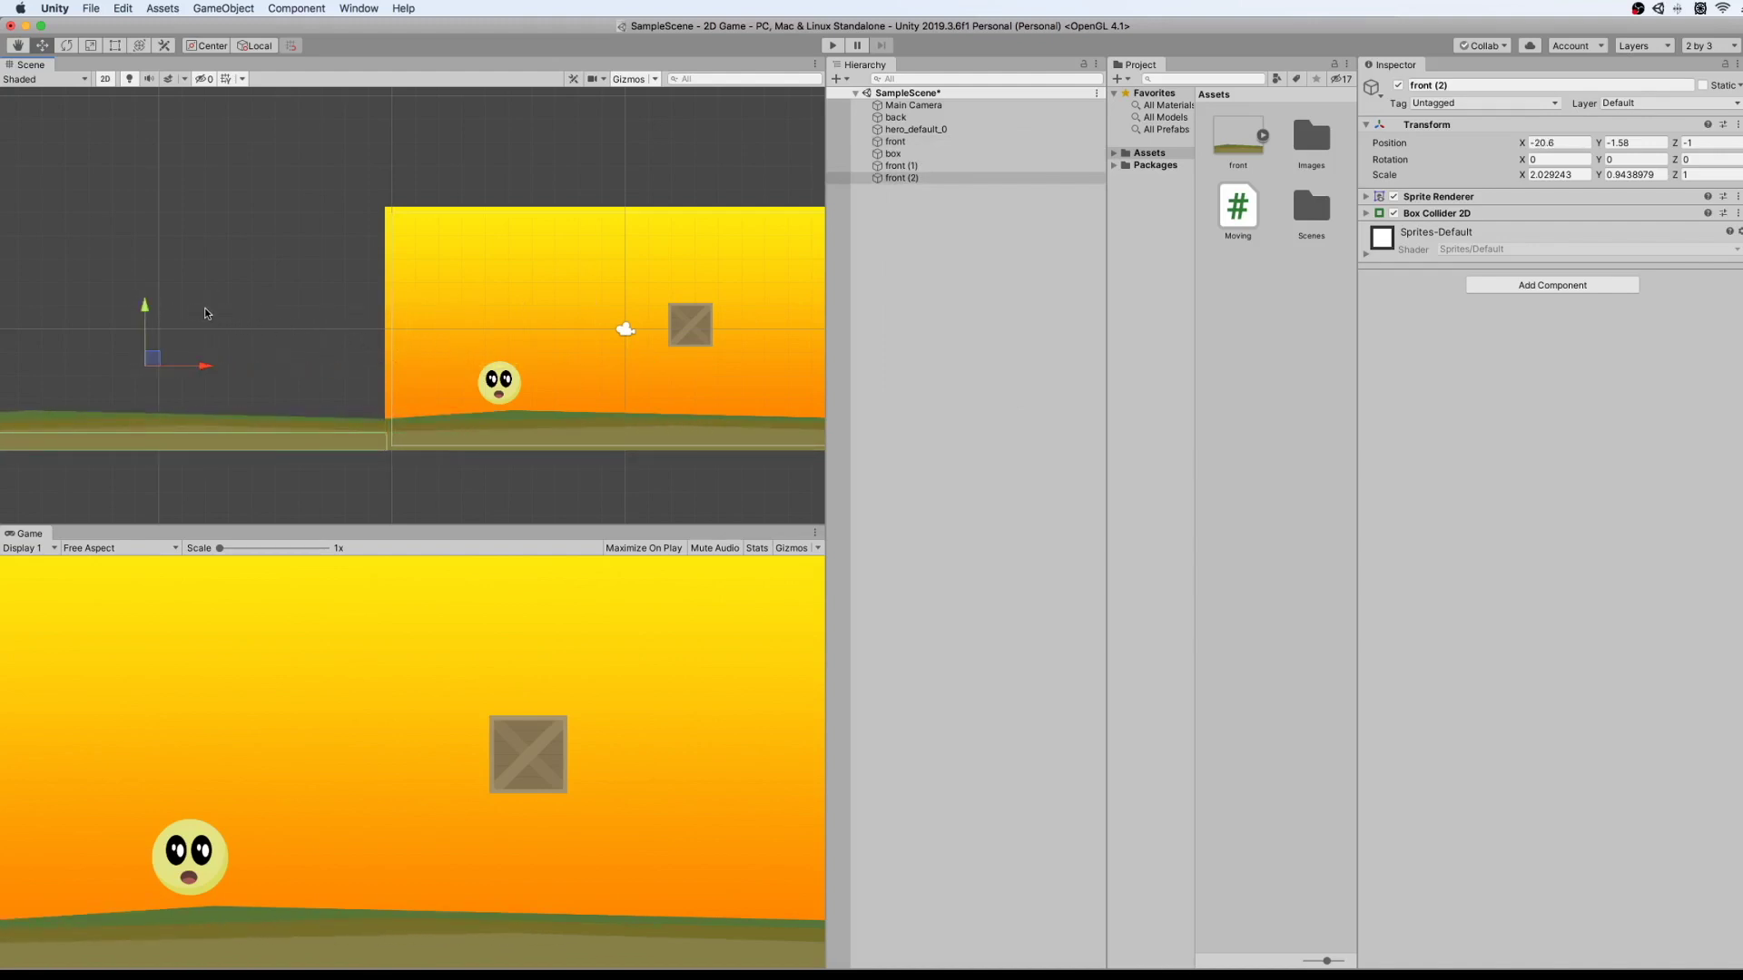
pyautogui.press('q')
pyautogui.moveTo(302, 267)
pyautogui.mouseDown()
pyautogui.moveTo(170, 280)
pyautogui.moveTo(349, 289)
pyautogui.mouseUp()
pyautogui.press('w')
pyautogui.click(446, 301)
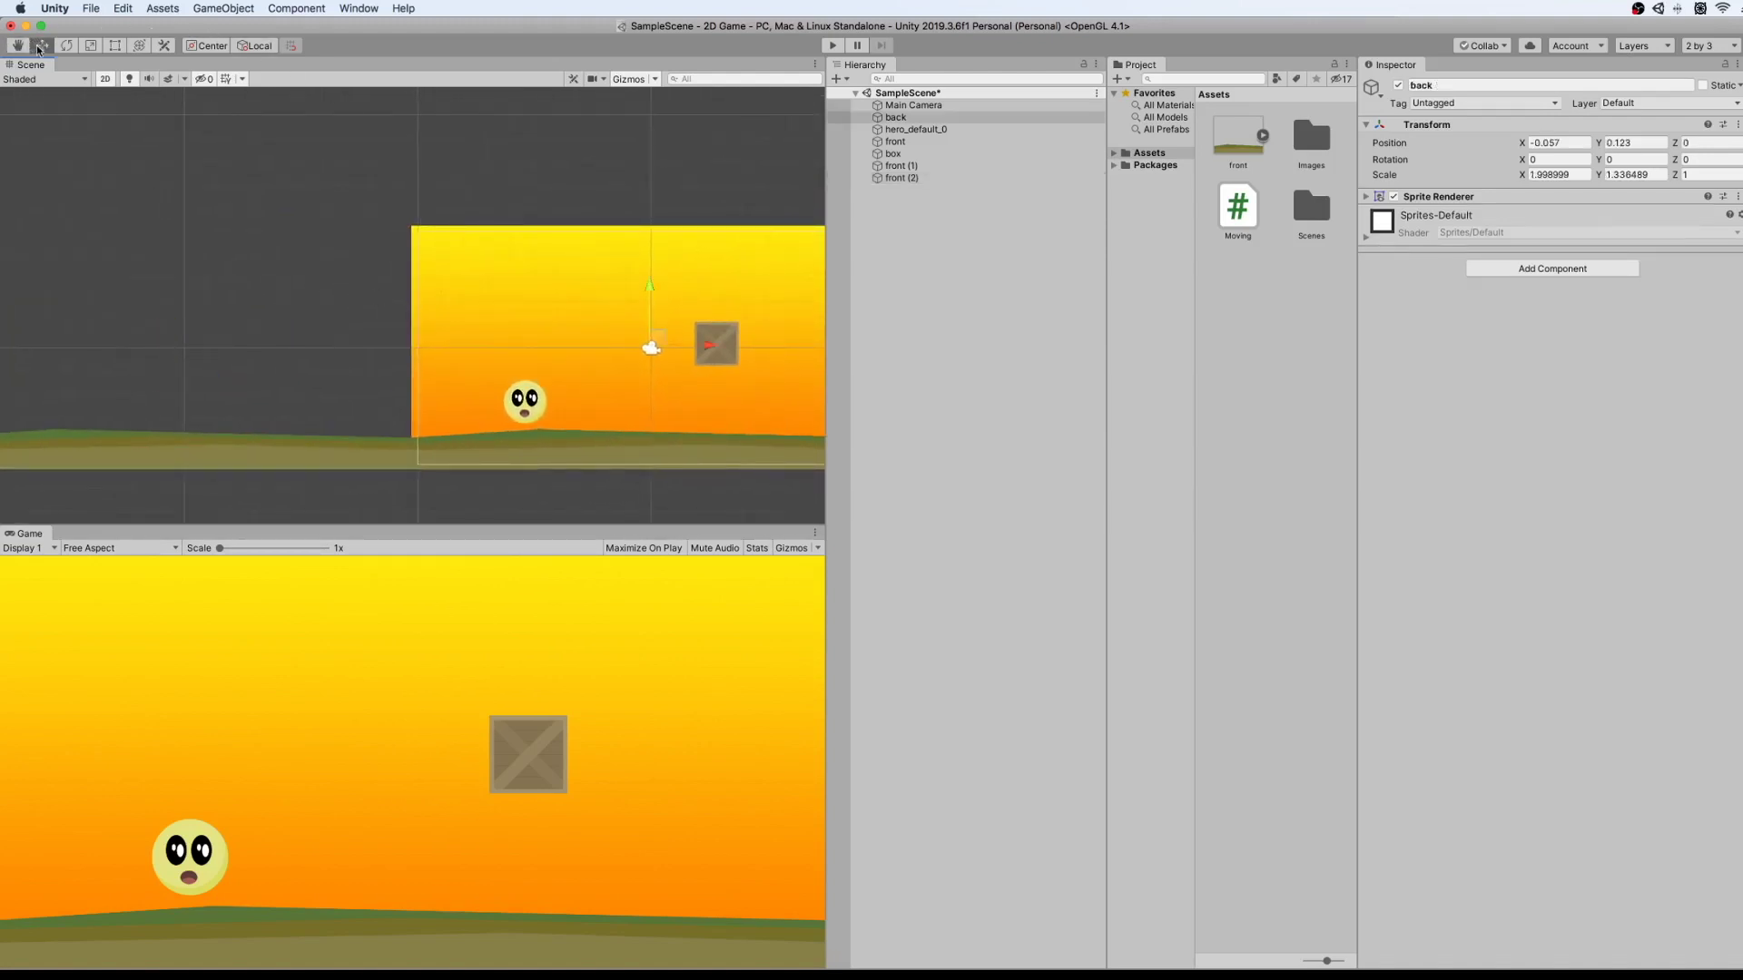
# Stretch the back sprite horizontally to Scale X about 6.12 and pan to check coverage.
pyautogui.click(116, 47)
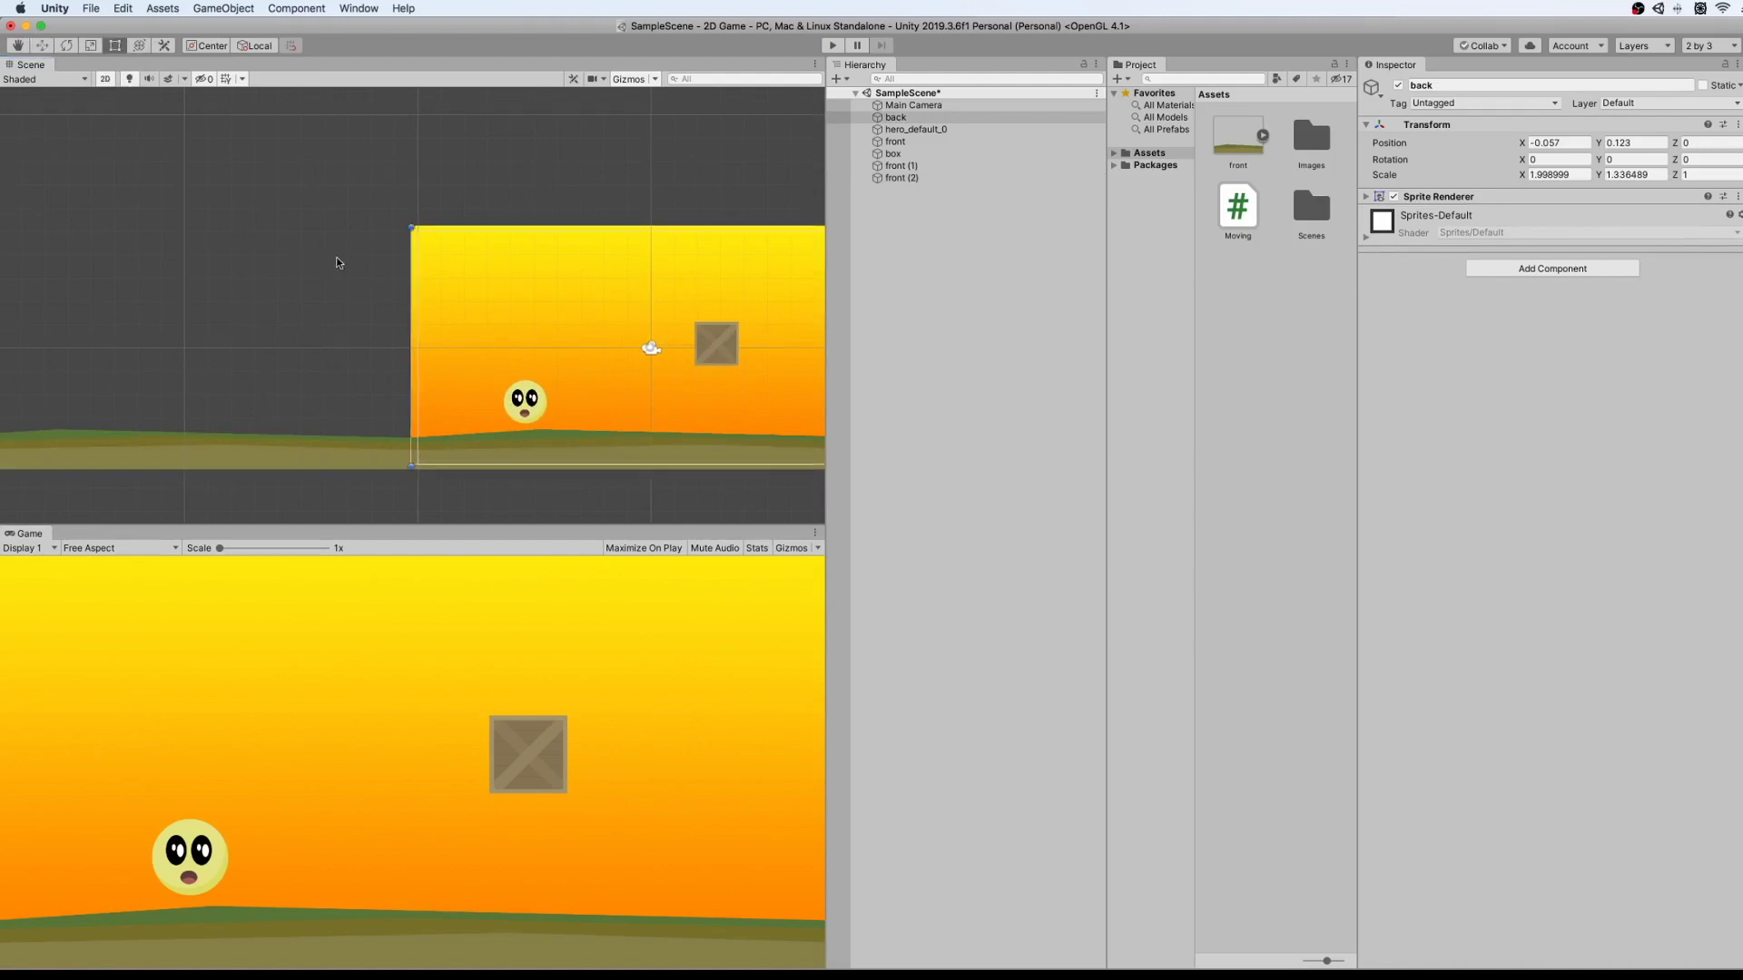
pyautogui.moveTo(571, 272); pyautogui.dragTo(6, 222, button='middle')
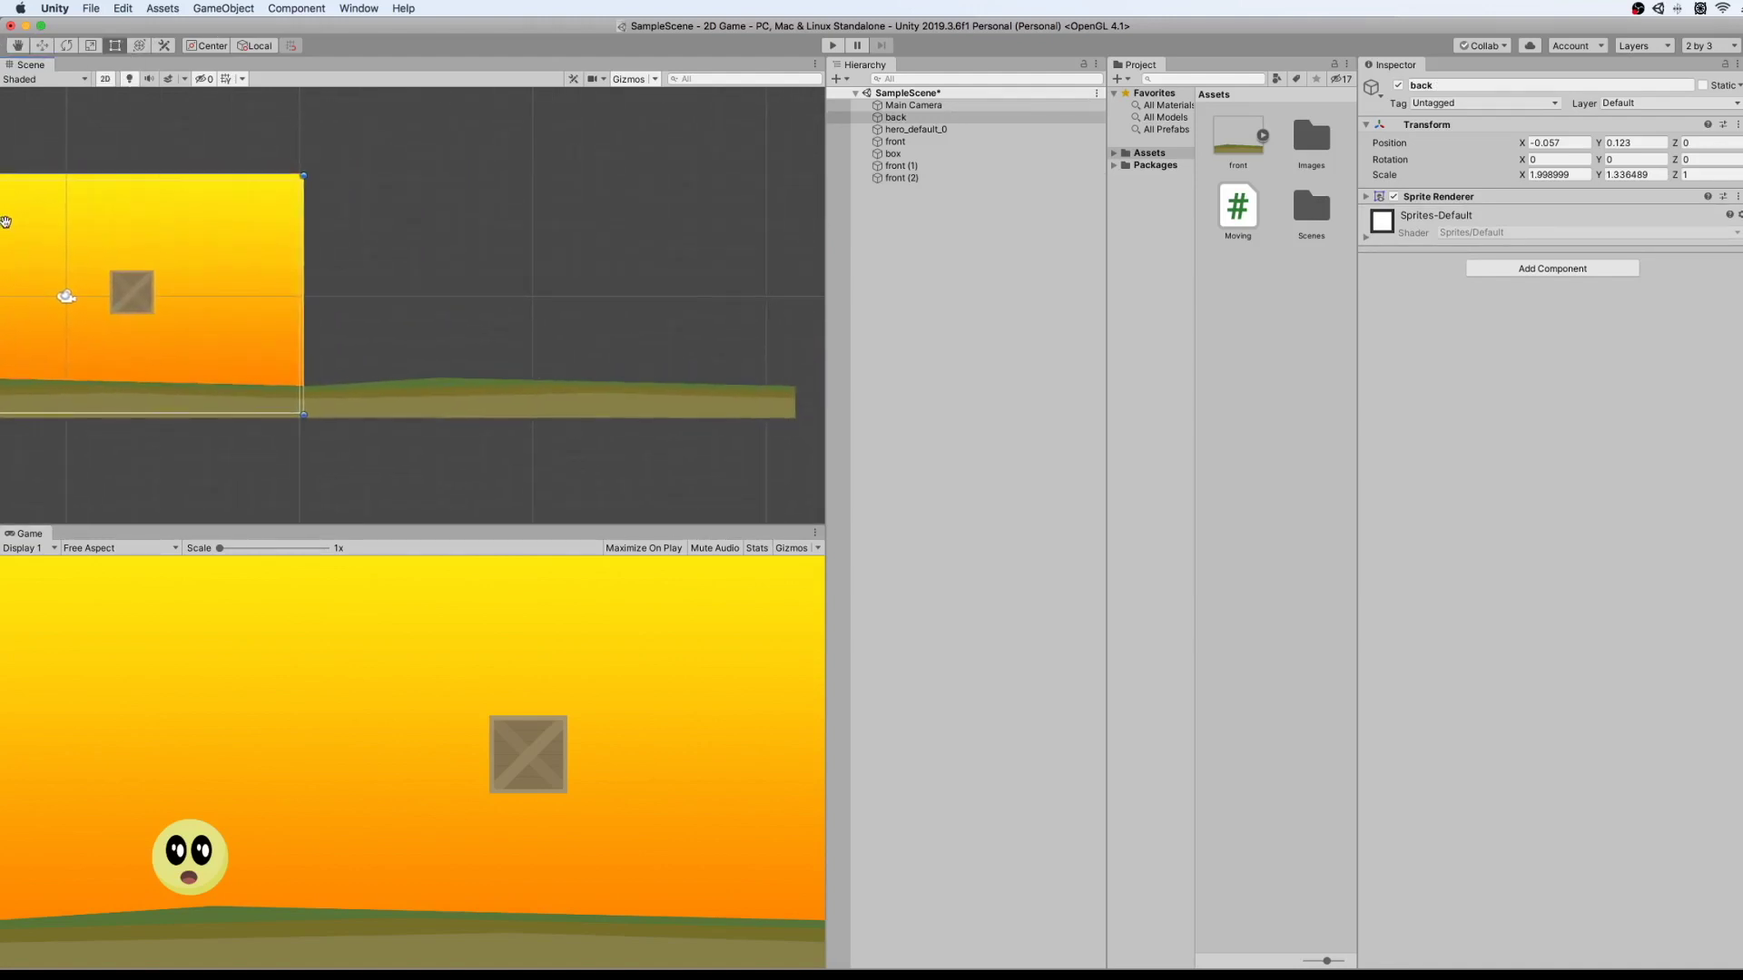
pyautogui.click(93, 47)
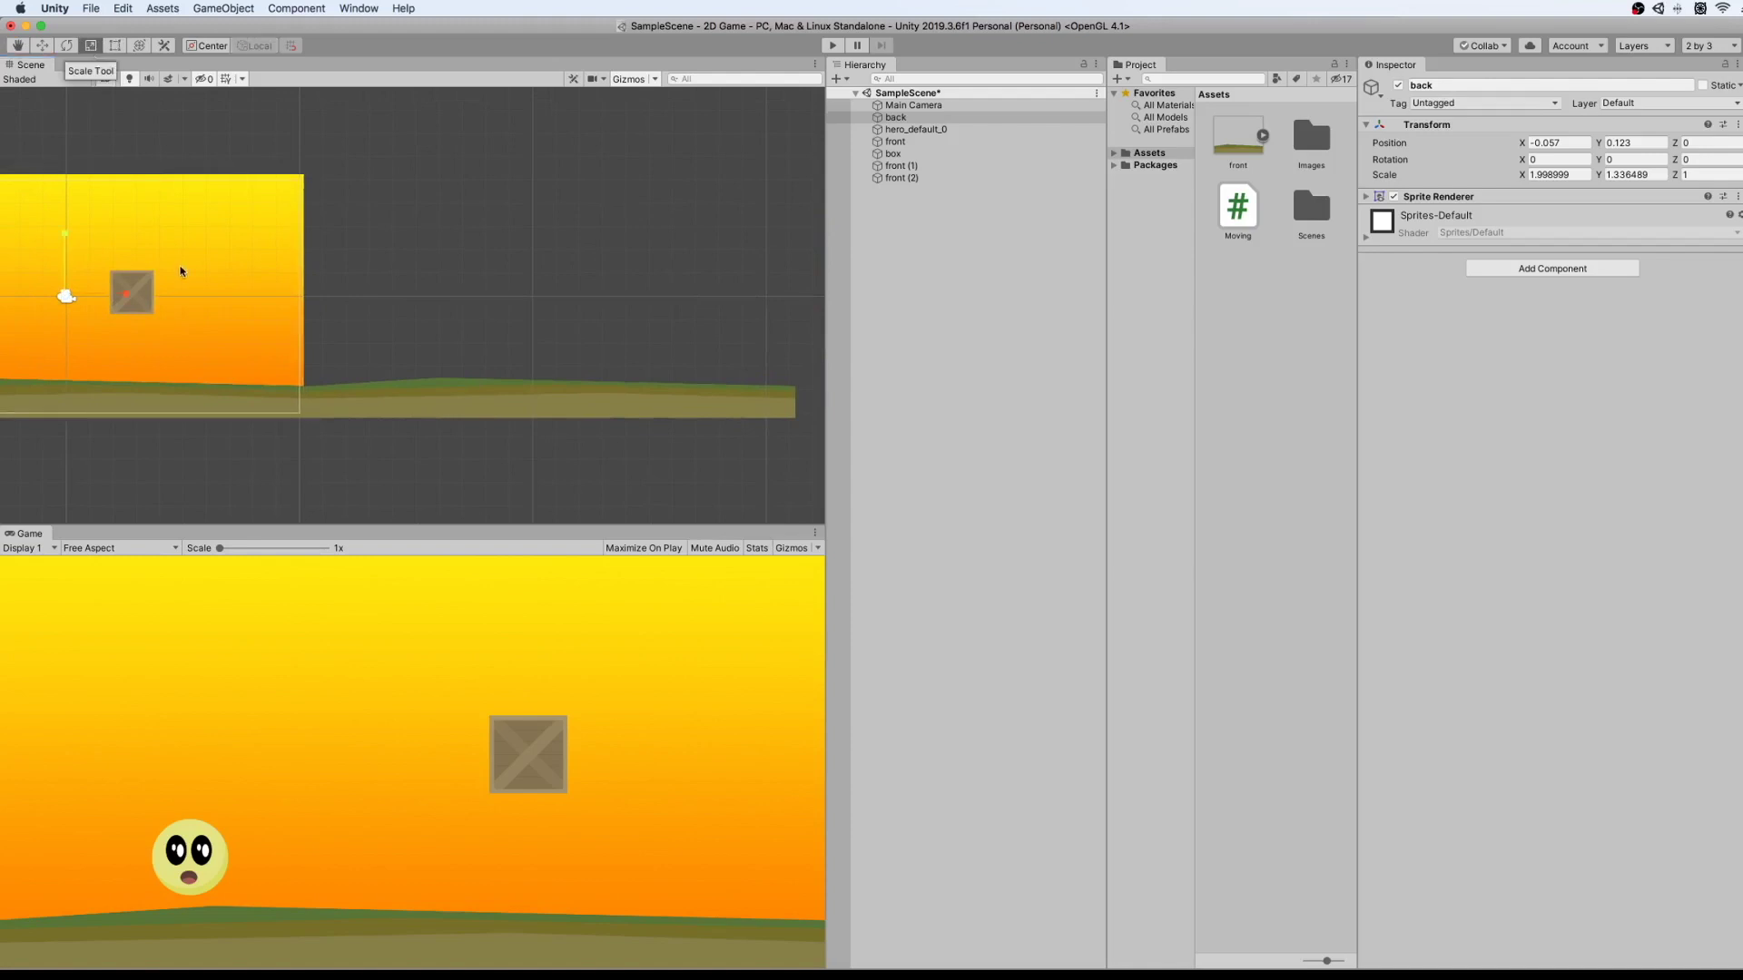
pyautogui.moveTo(128, 294); pyautogui.dragTo(252, 296)
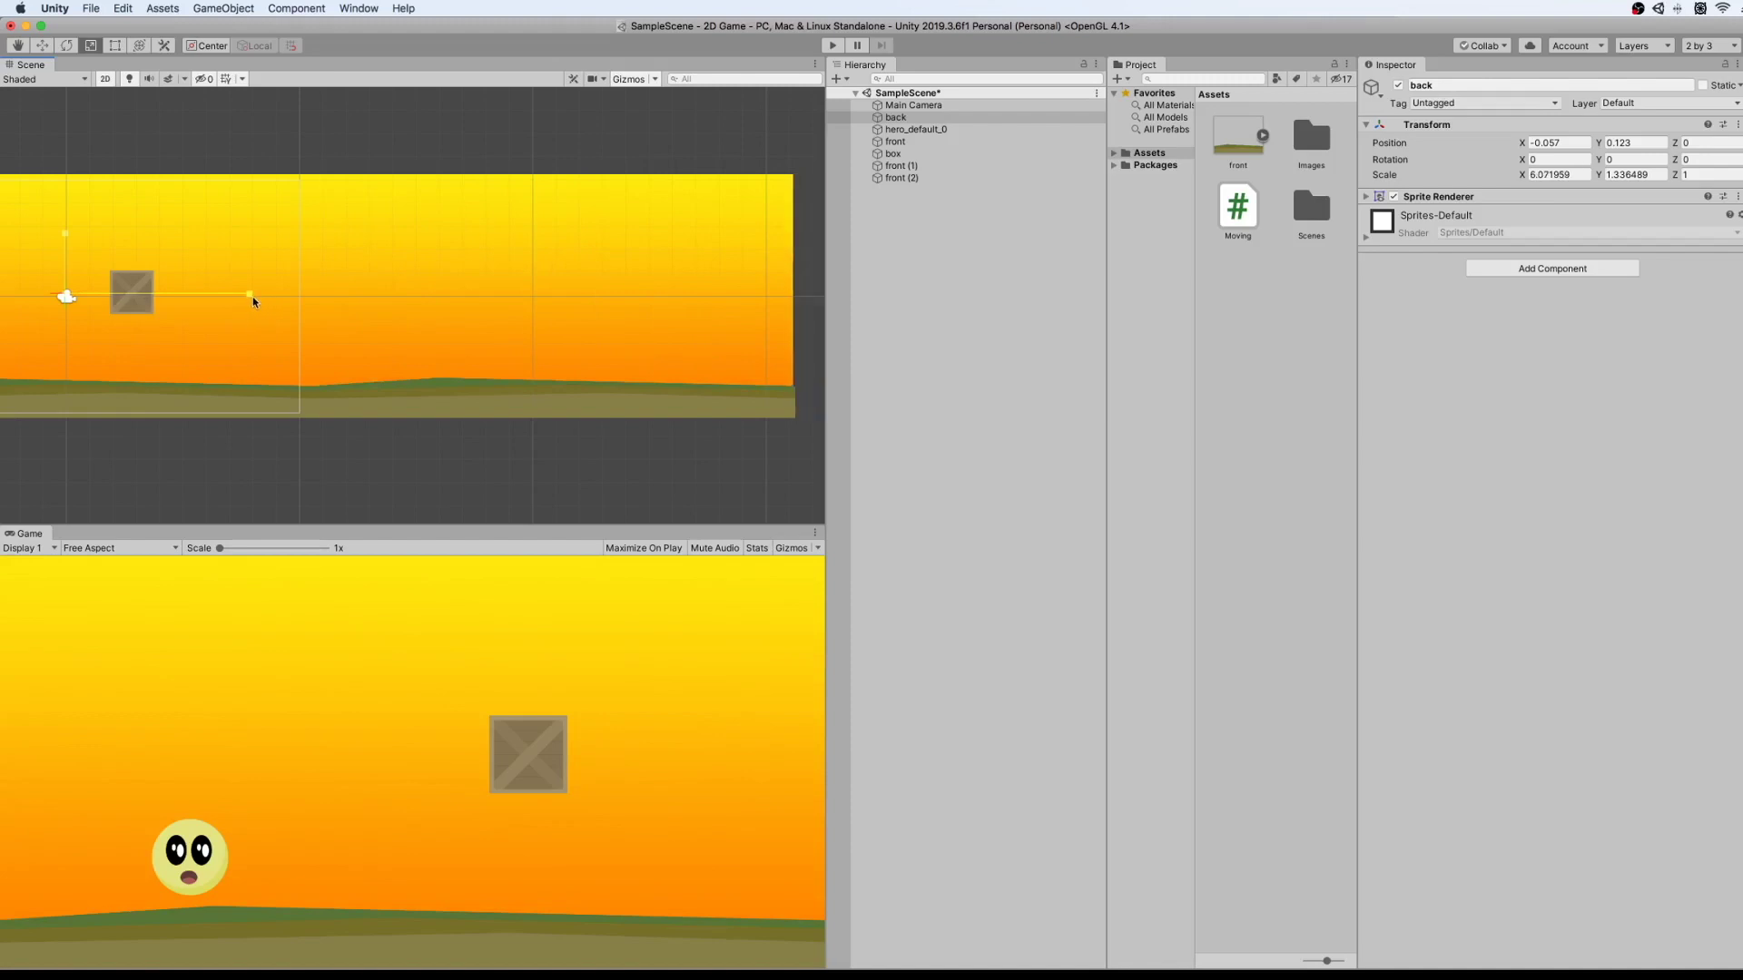
pyautogui.moveTo(255, 288); pyautogui.dragTo(715, 316, button='middle')
pyautogui.moveTo(315, 287); pyautogui.dragTo(172, 264, button='middle')
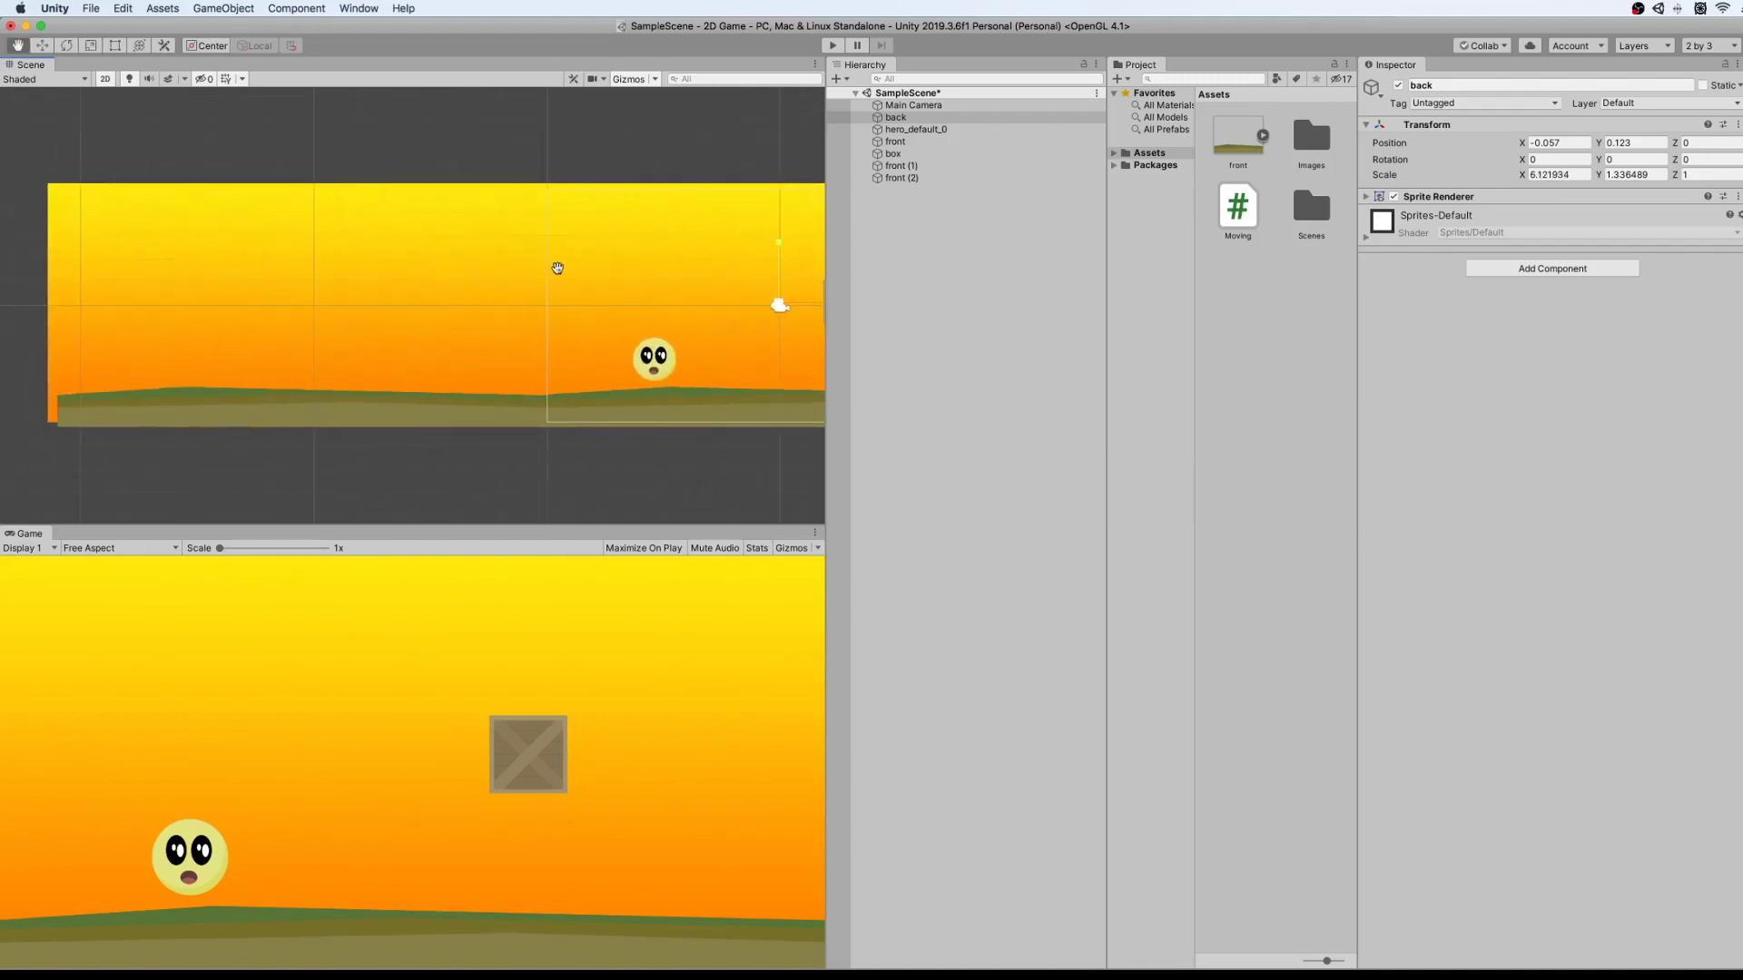
pyautogui.moveTo(529, 277); pyautogui.dragTo(469, 298, button='middle')
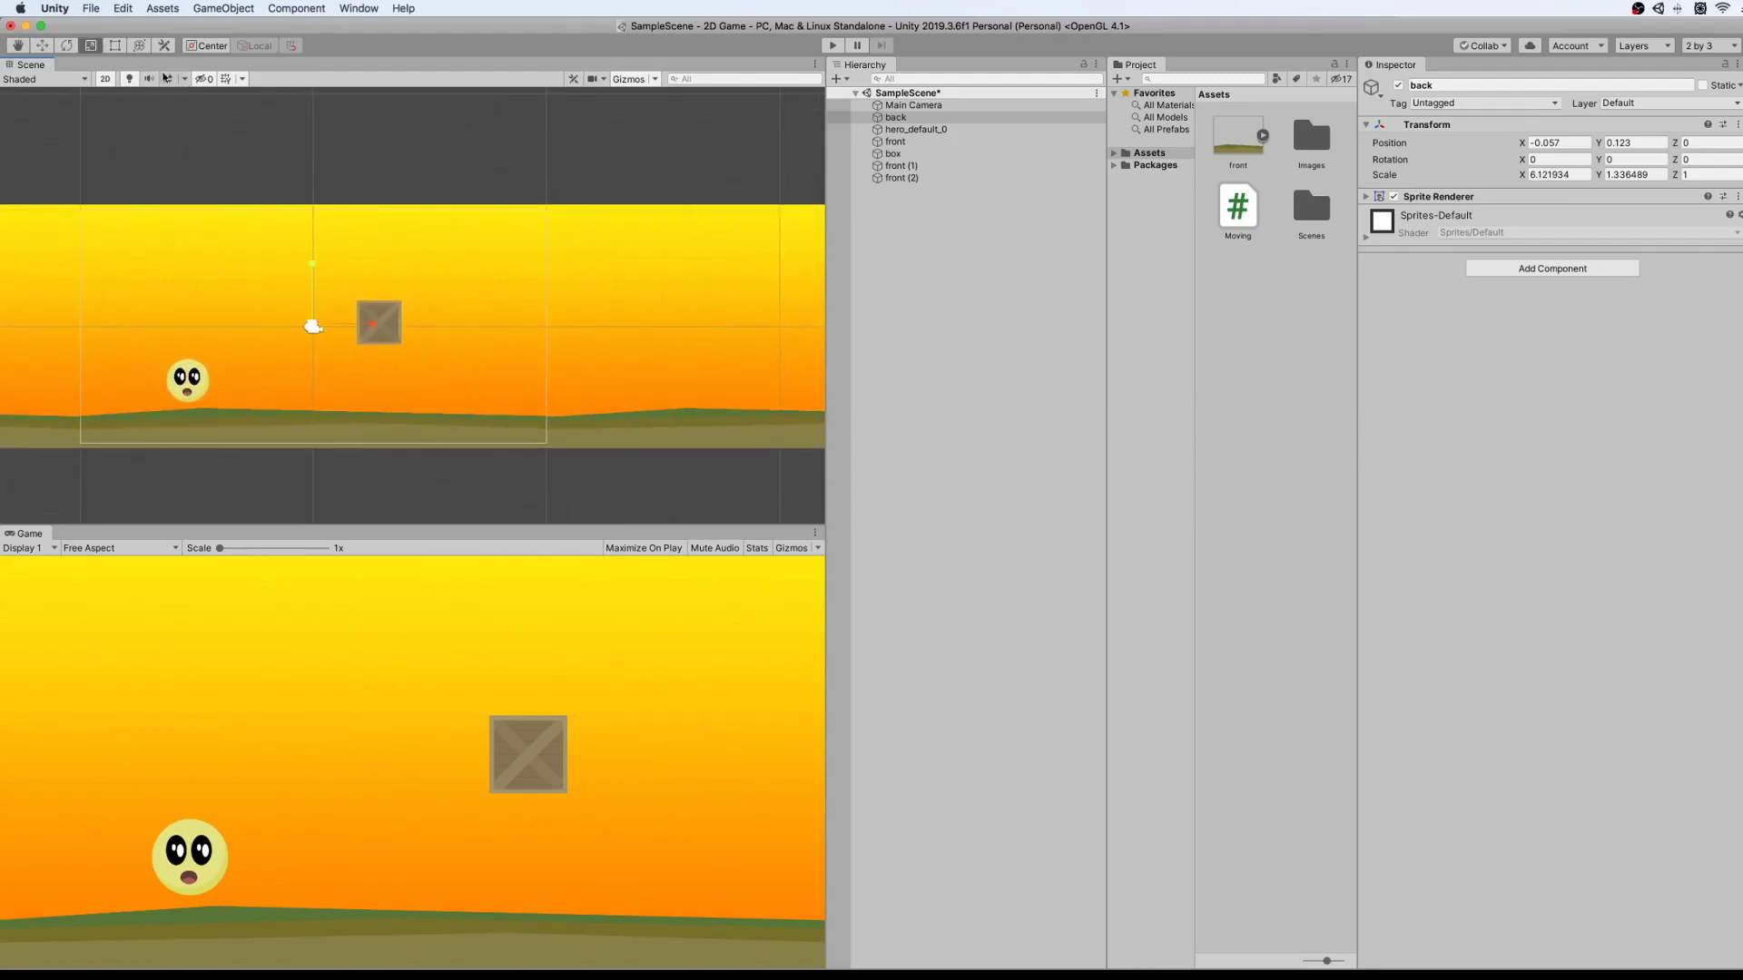
pyautogui.click(17, 47)
pyautogui.moveTo(332, 157)
pyautogui.mouseDown()
pyautogui.moveTo(407, 144)
pyautogui.moveTo(476, 168)
pyautogui.mouseUp()
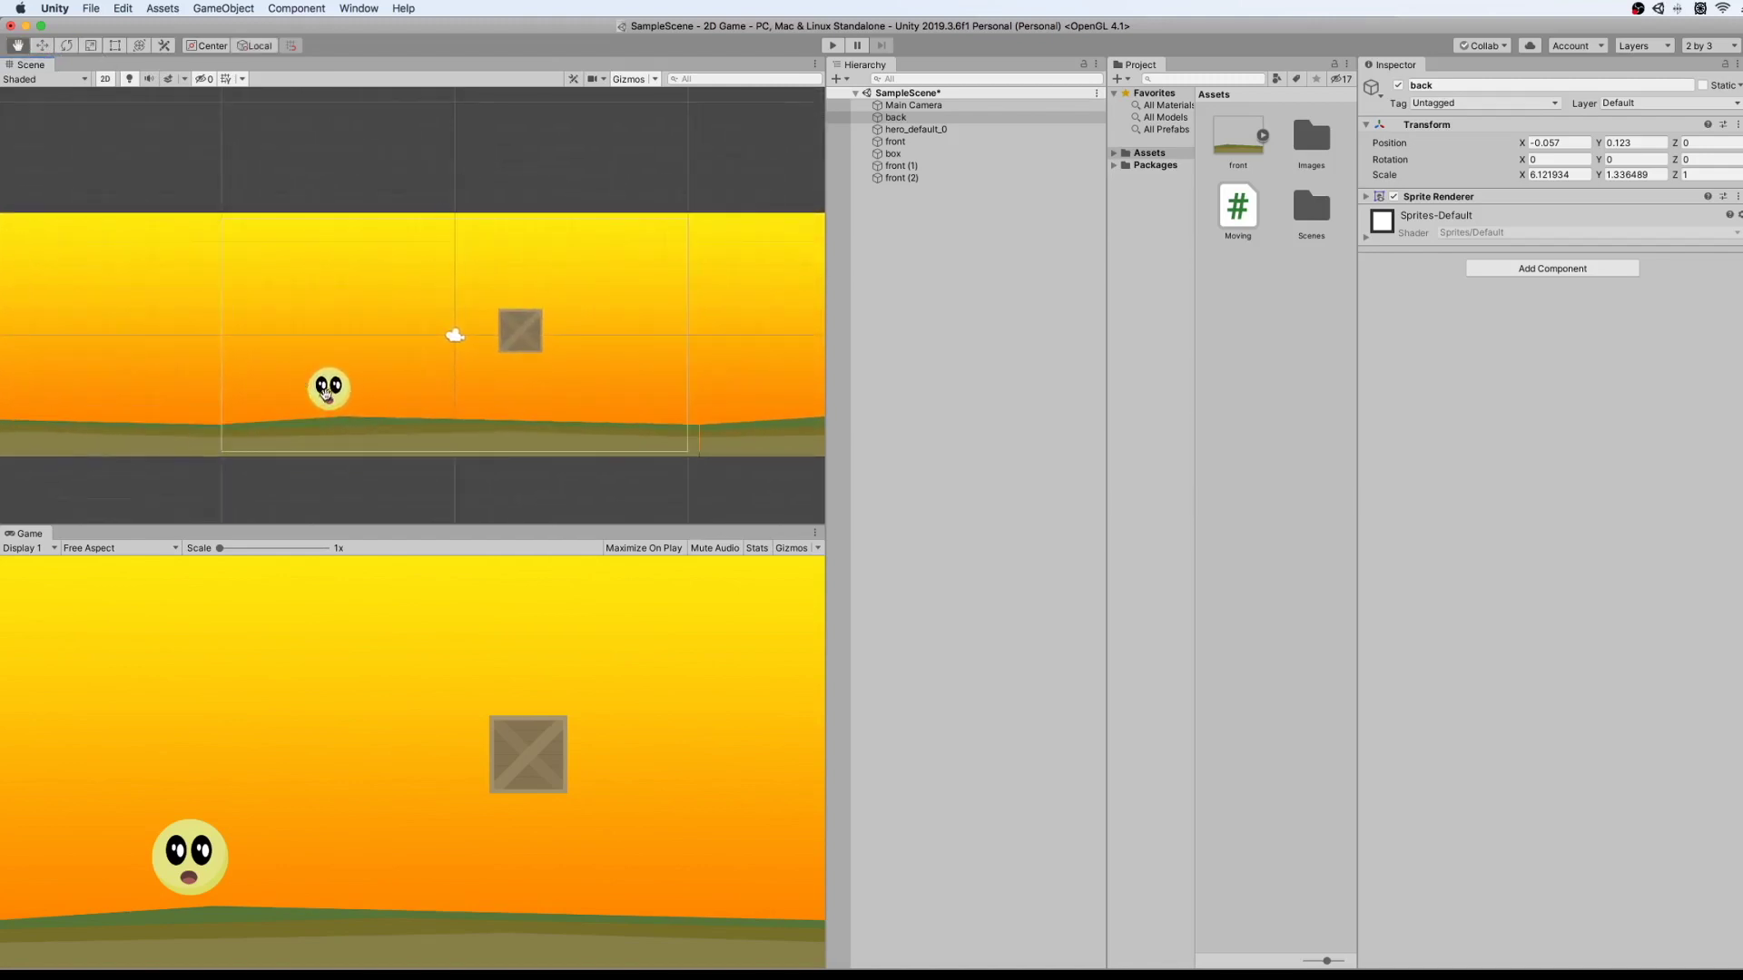
pyautogui.moveTo(323, 393)
pyautogui.mouseDown()
pyautogui.moveTo(276, 396)
pyautogui.moveTo(262, 365)
pyautogui.mouseUp()
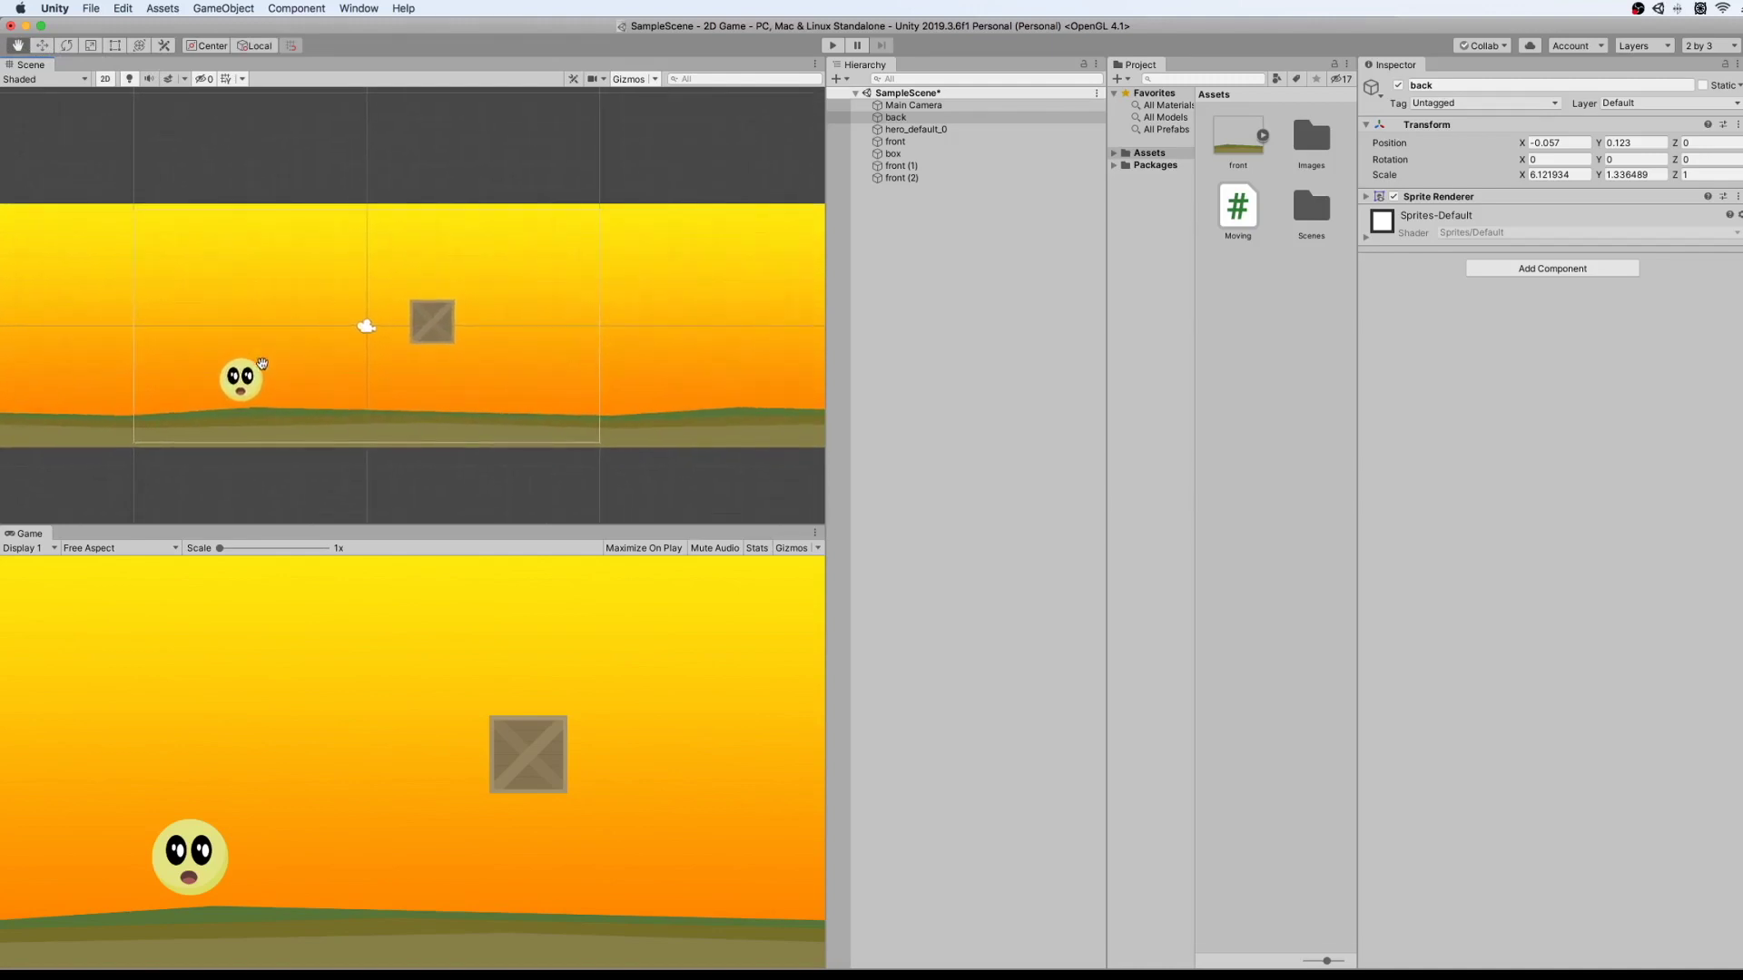
pyautogui.click(41, 46)
# Select the front (2) ground tile in the Hierarchy.
pyautogui.click(901, 166)
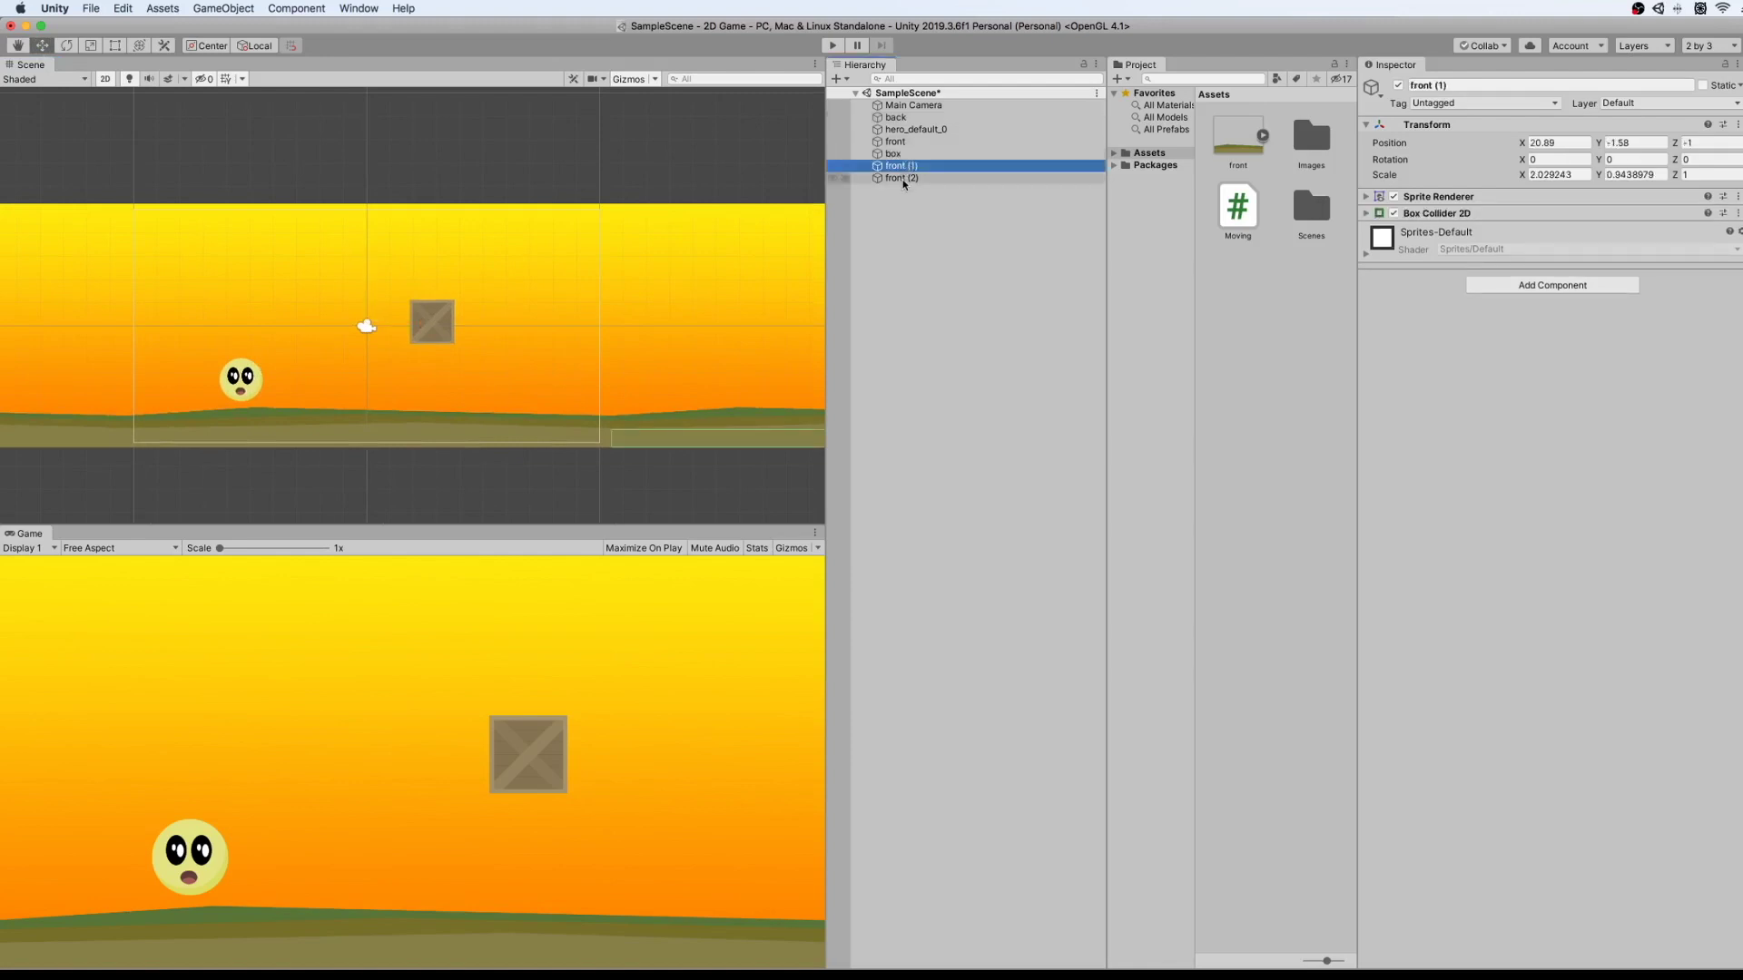
pyautogui.press('super+z')
pyautogui.press('super+z')
pyautogui.press('super+z')
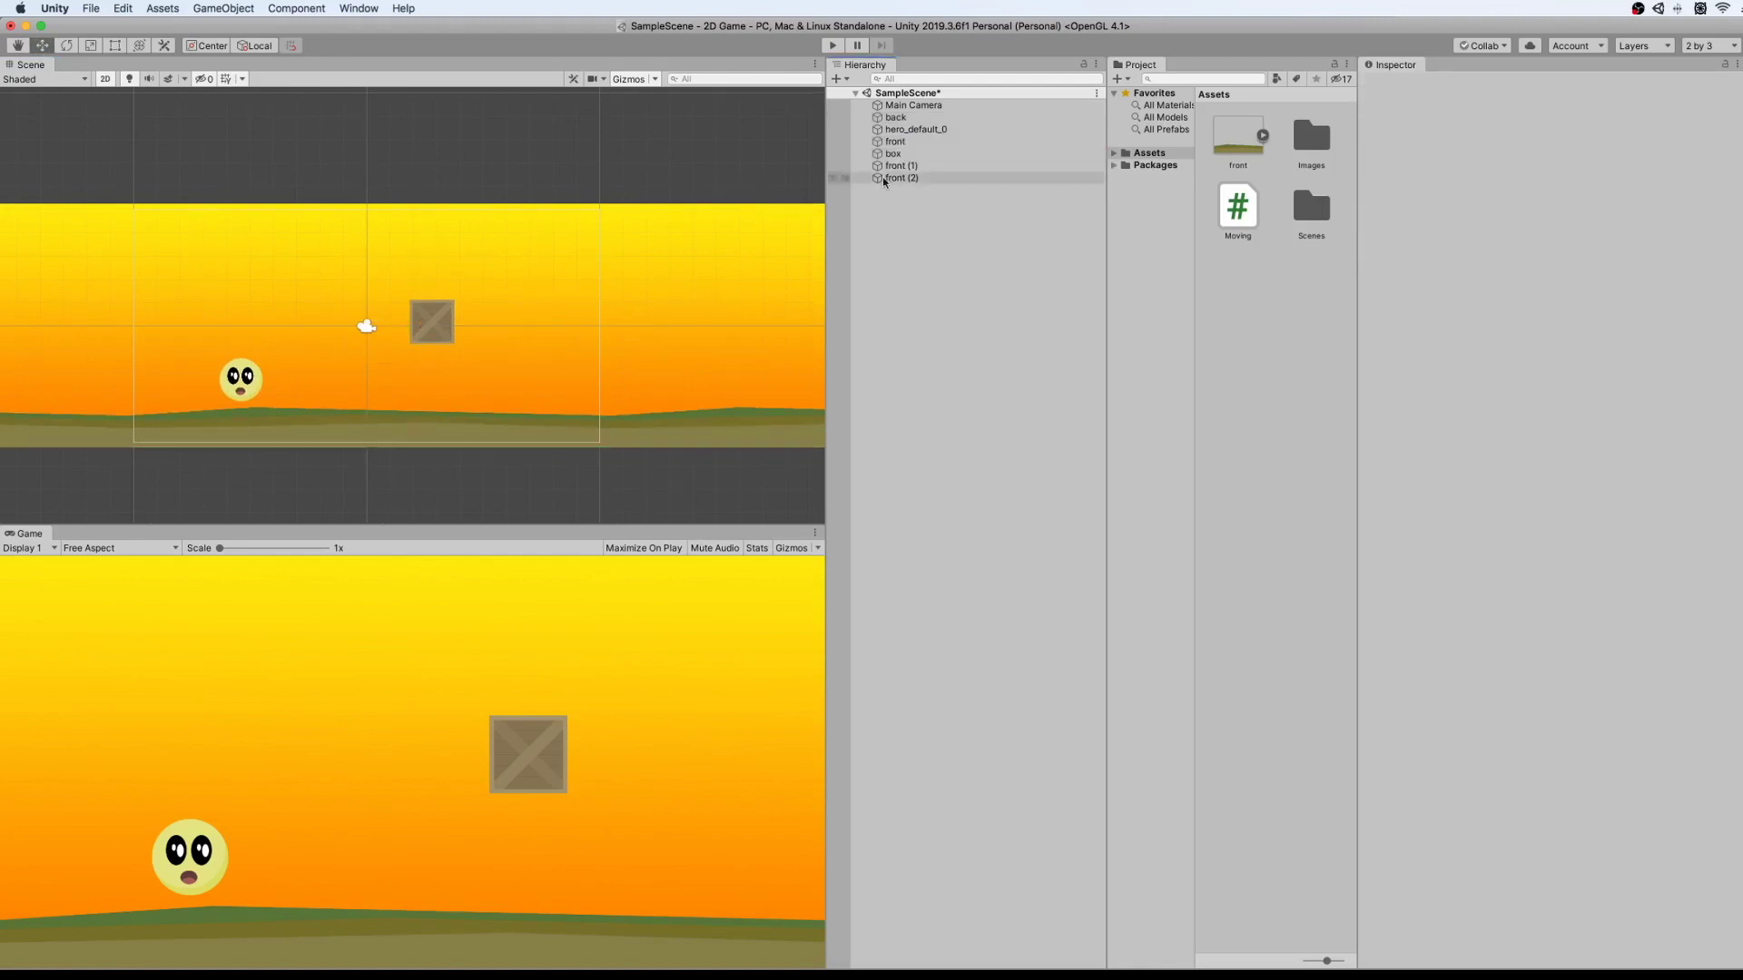
pyautogui.click(209, 8)
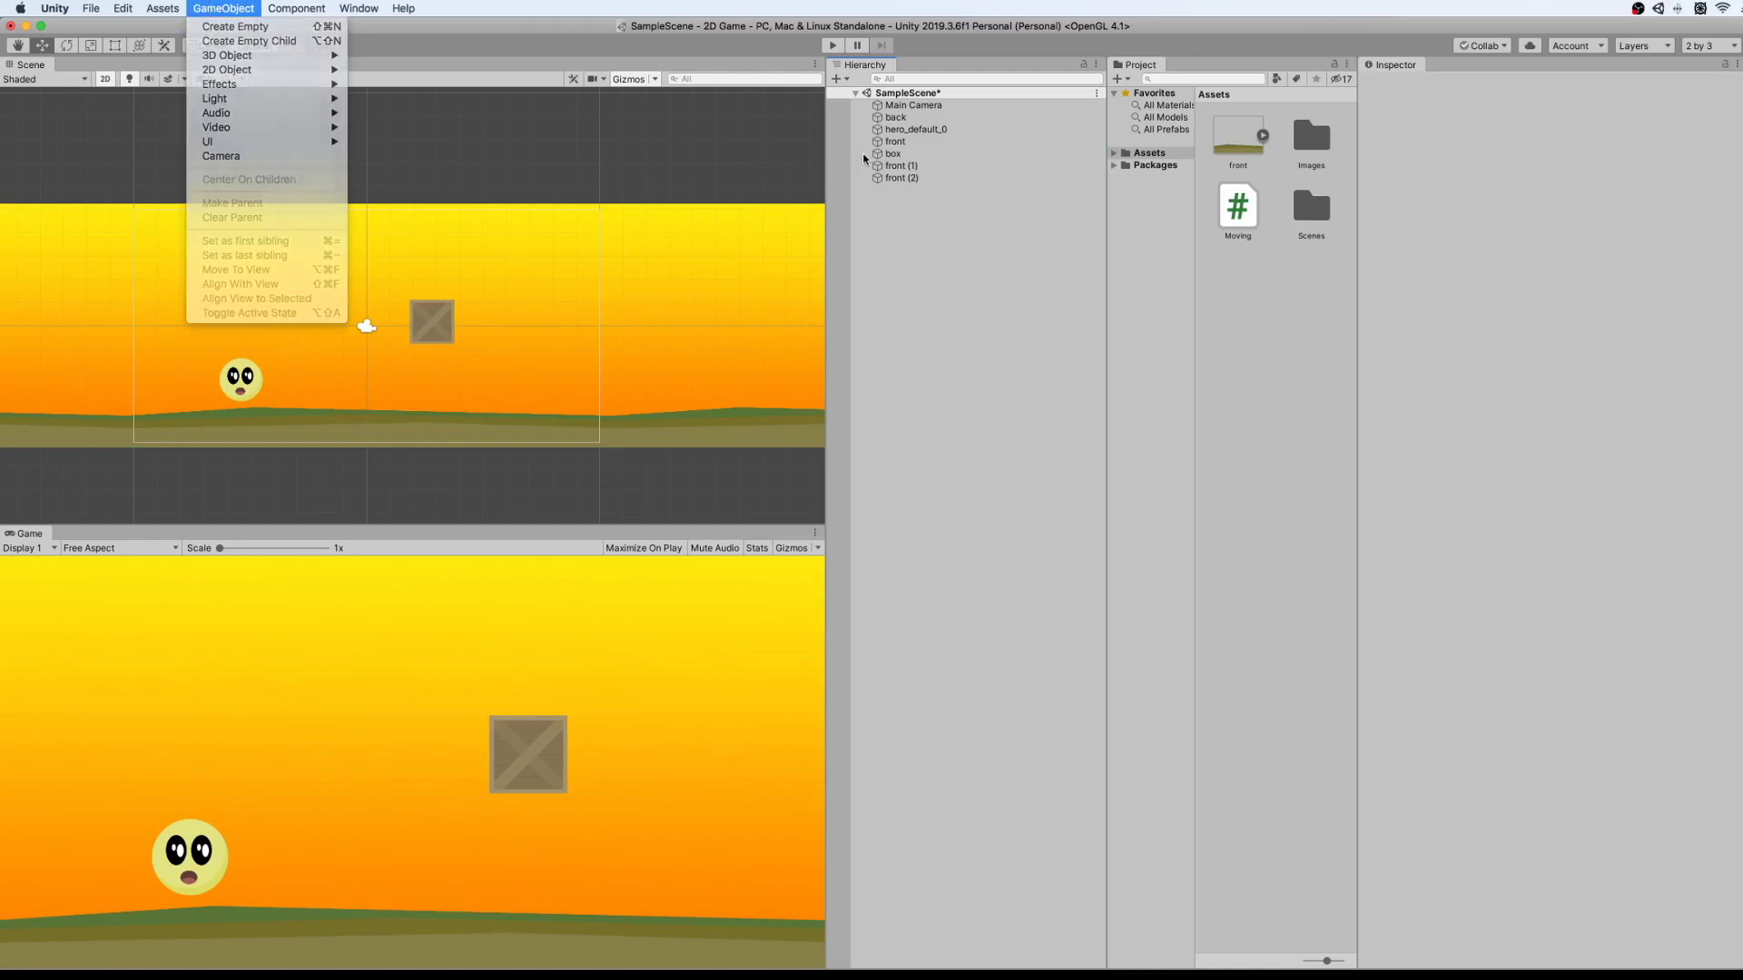
pyautogui.click(892, 179)
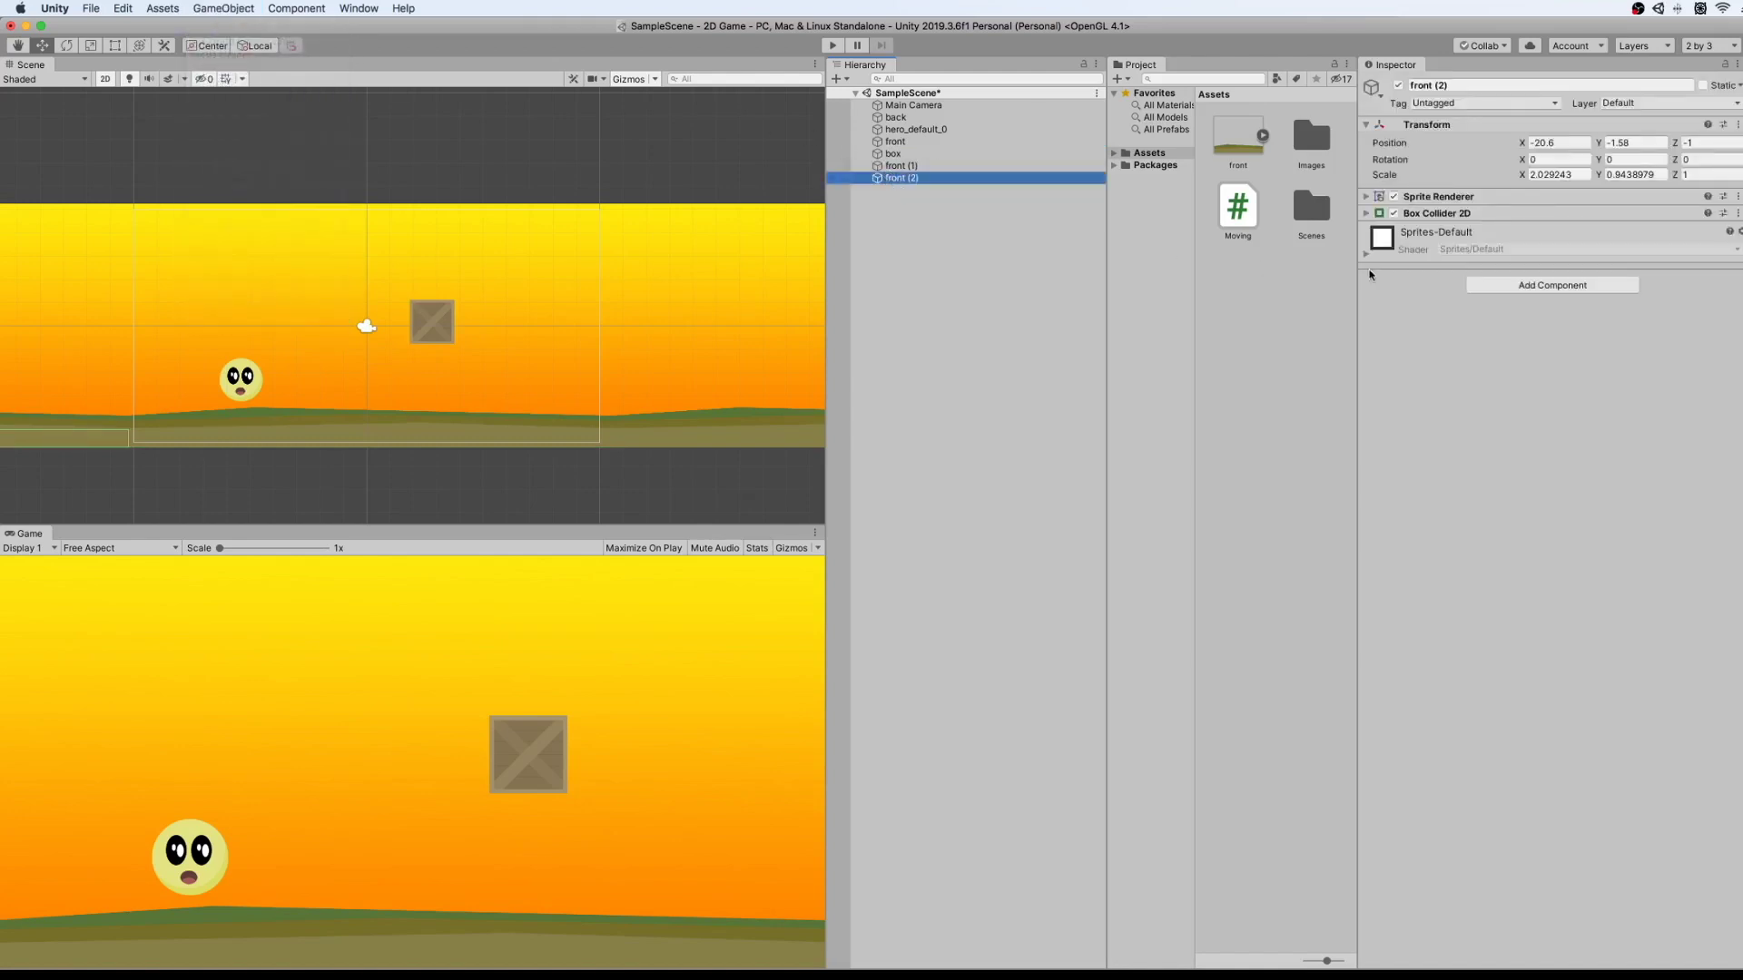
# Remove the Box Collider 2D component from front (2), front (1) and front in turn.
pyautogui.click(1738, 213)
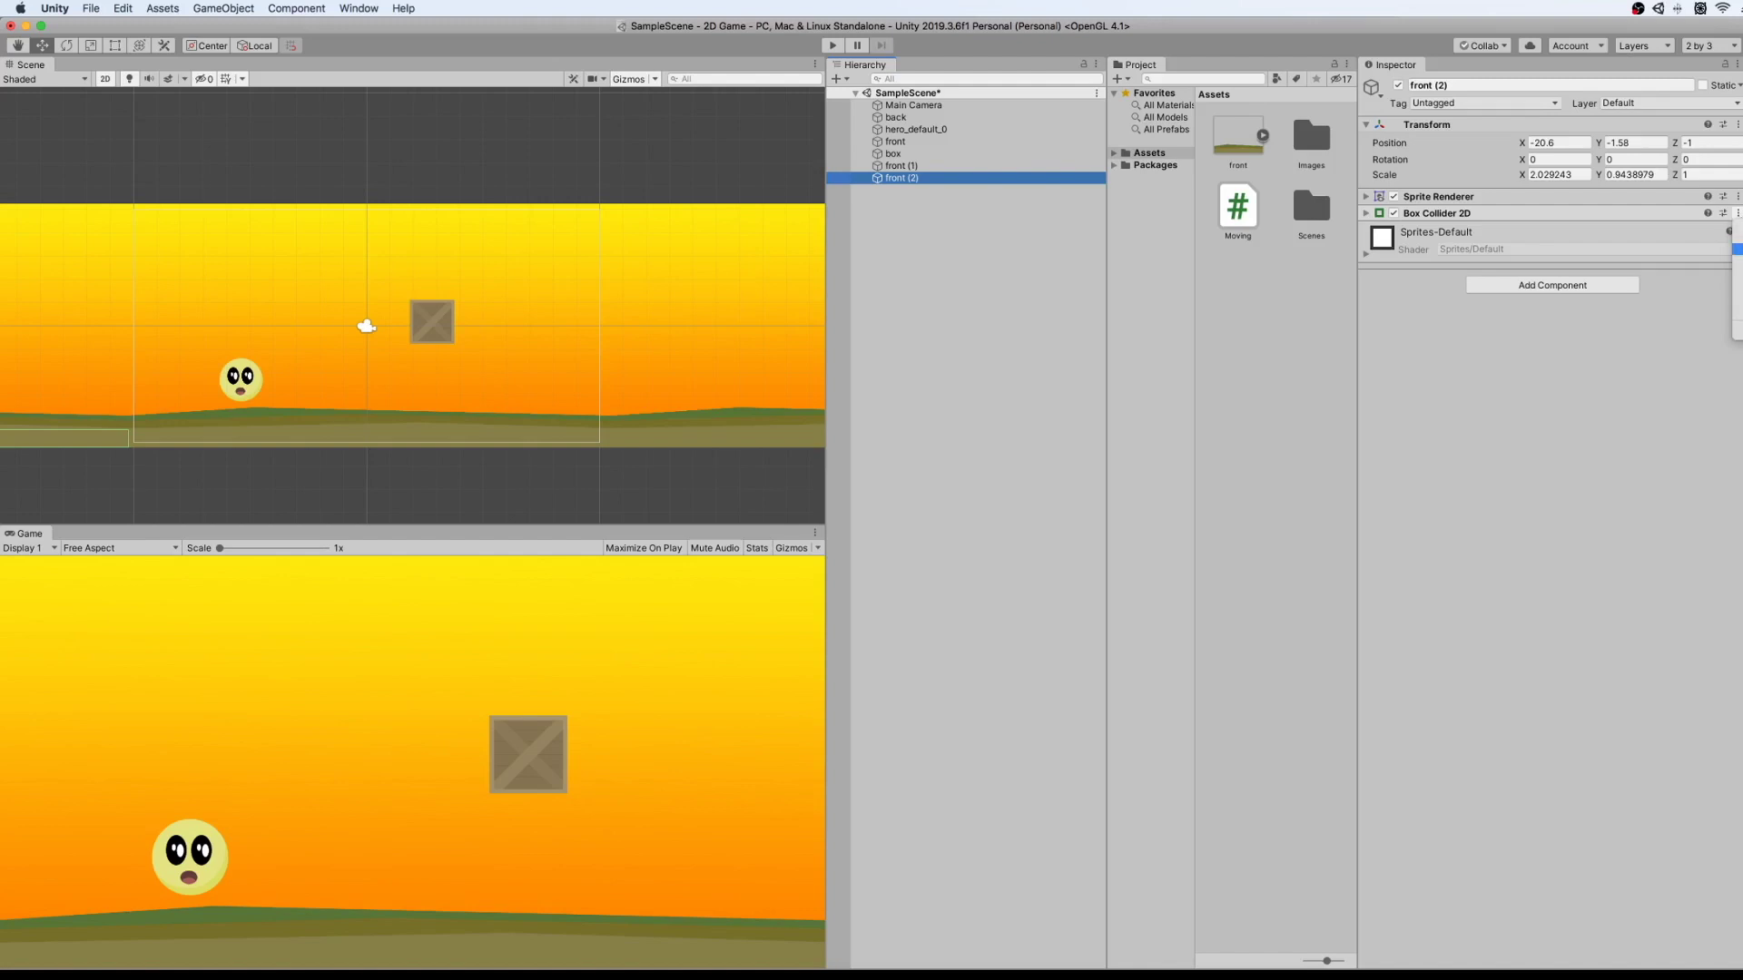
pyautogui.click(1736, 248)
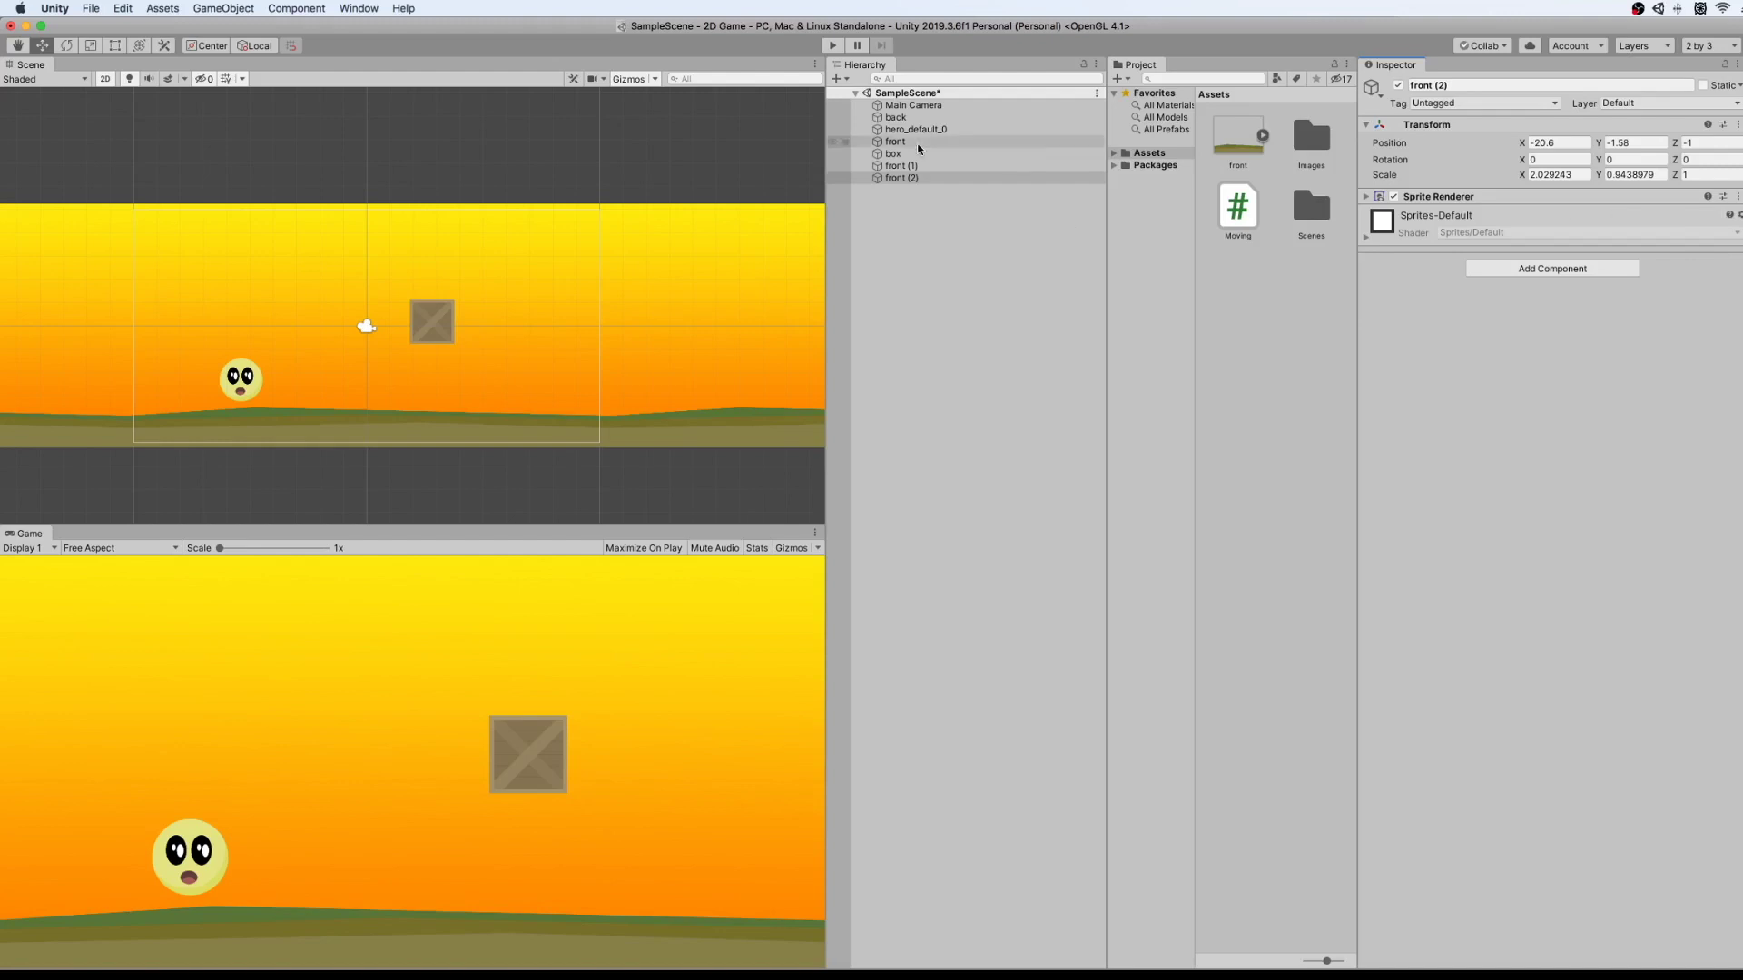
pyautogui.click(906, 181)
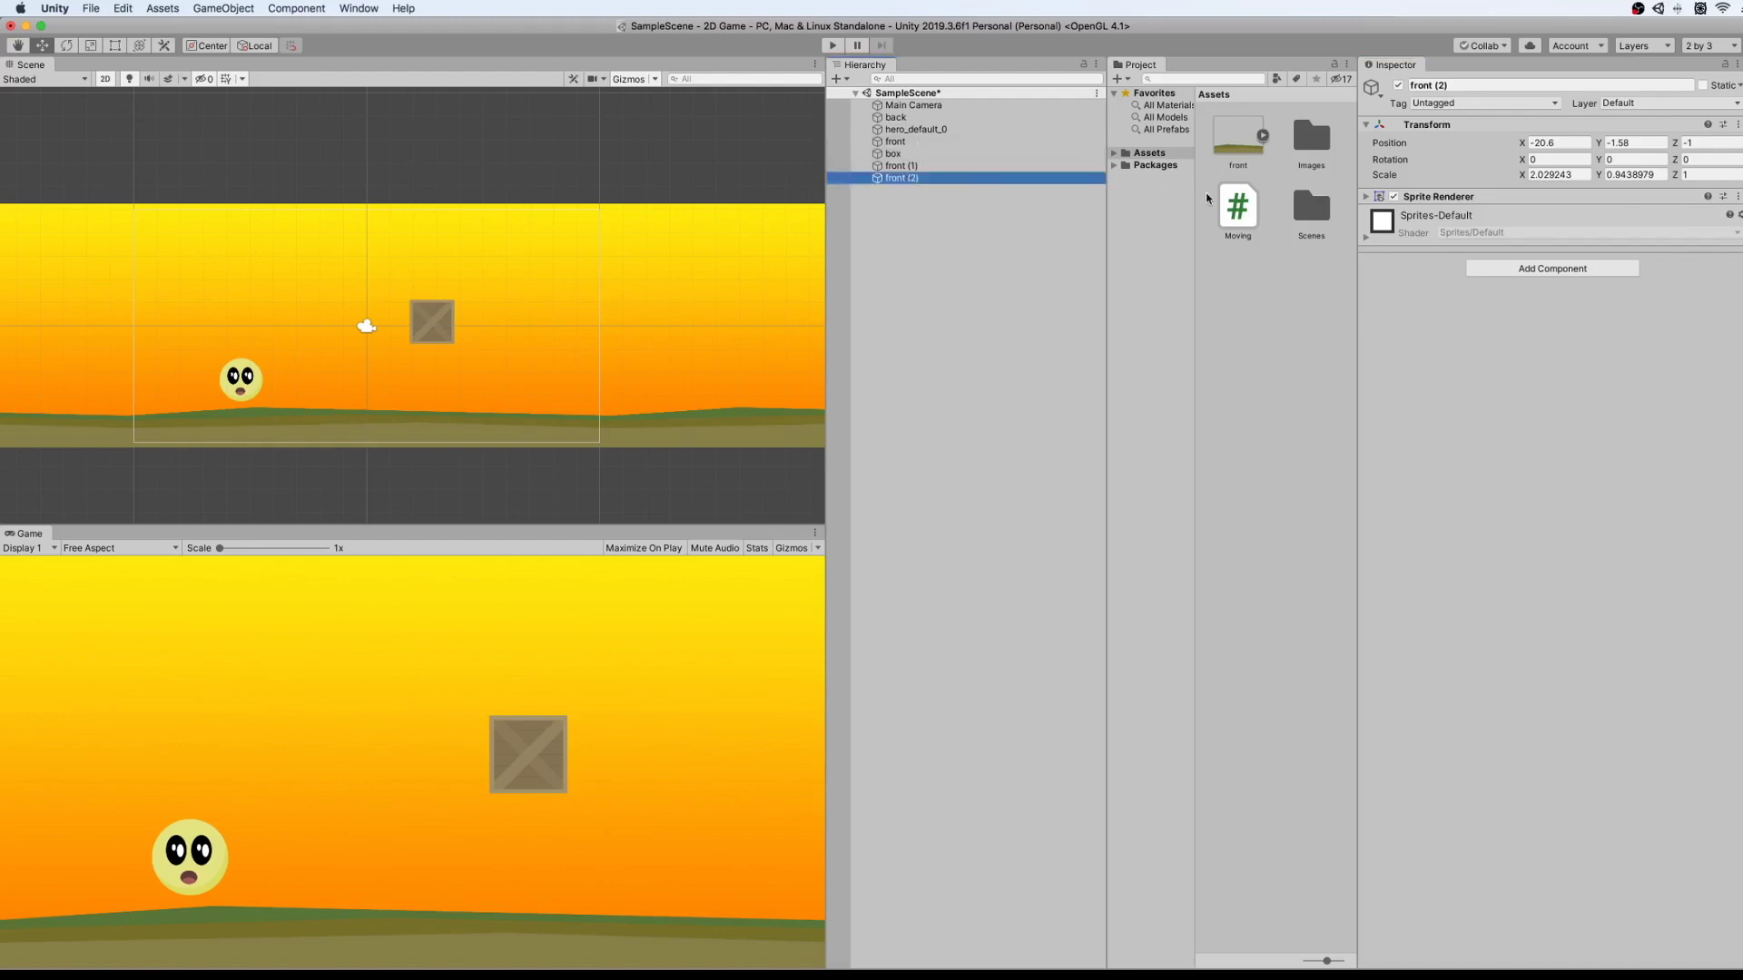
pyautogui.click(902, 166)
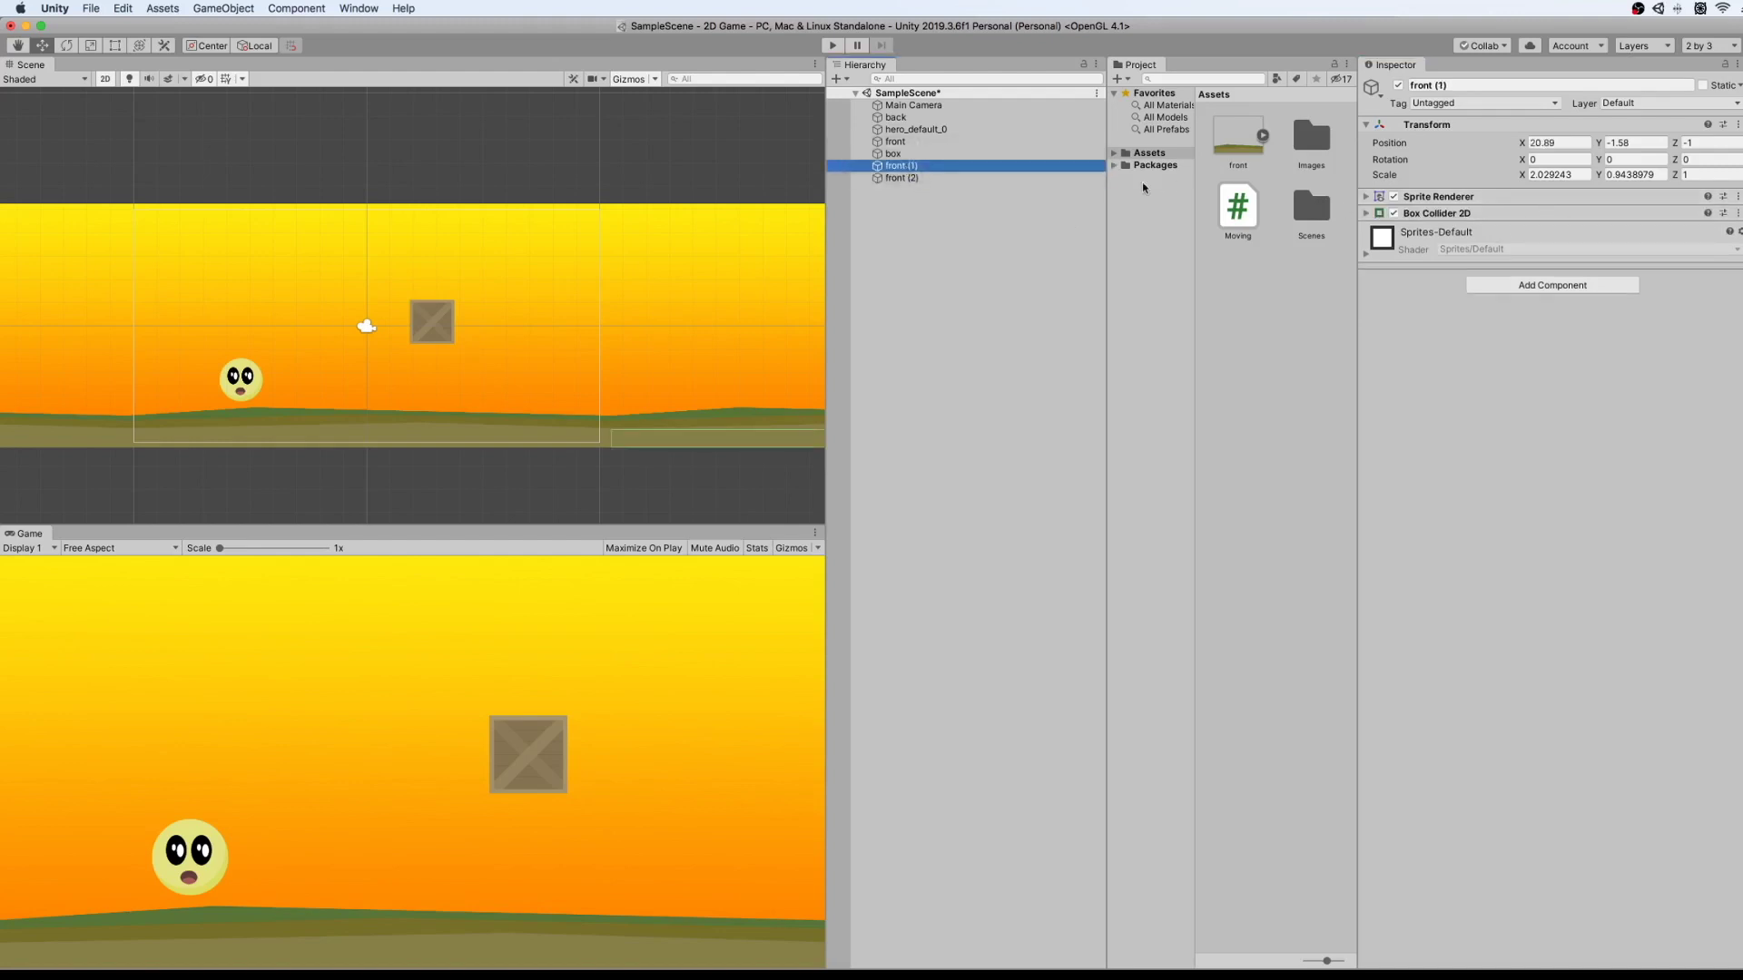
pyautogui.click(1738, 213)
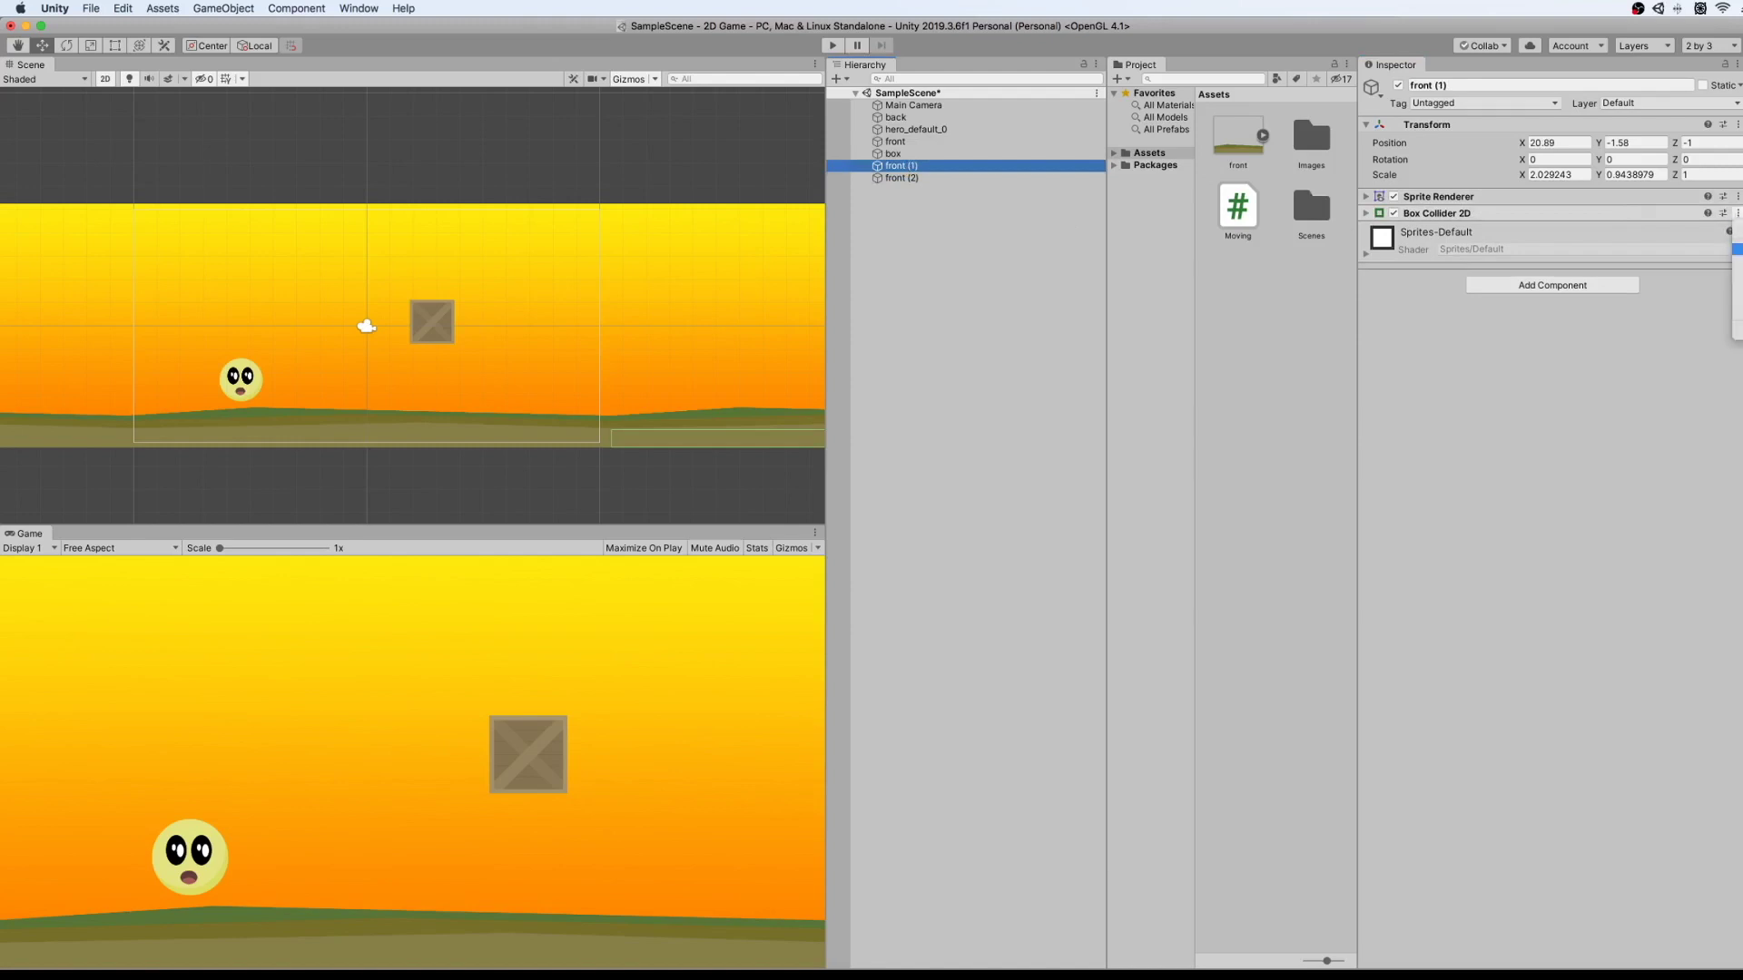
pyautogui.click(1735, 244)
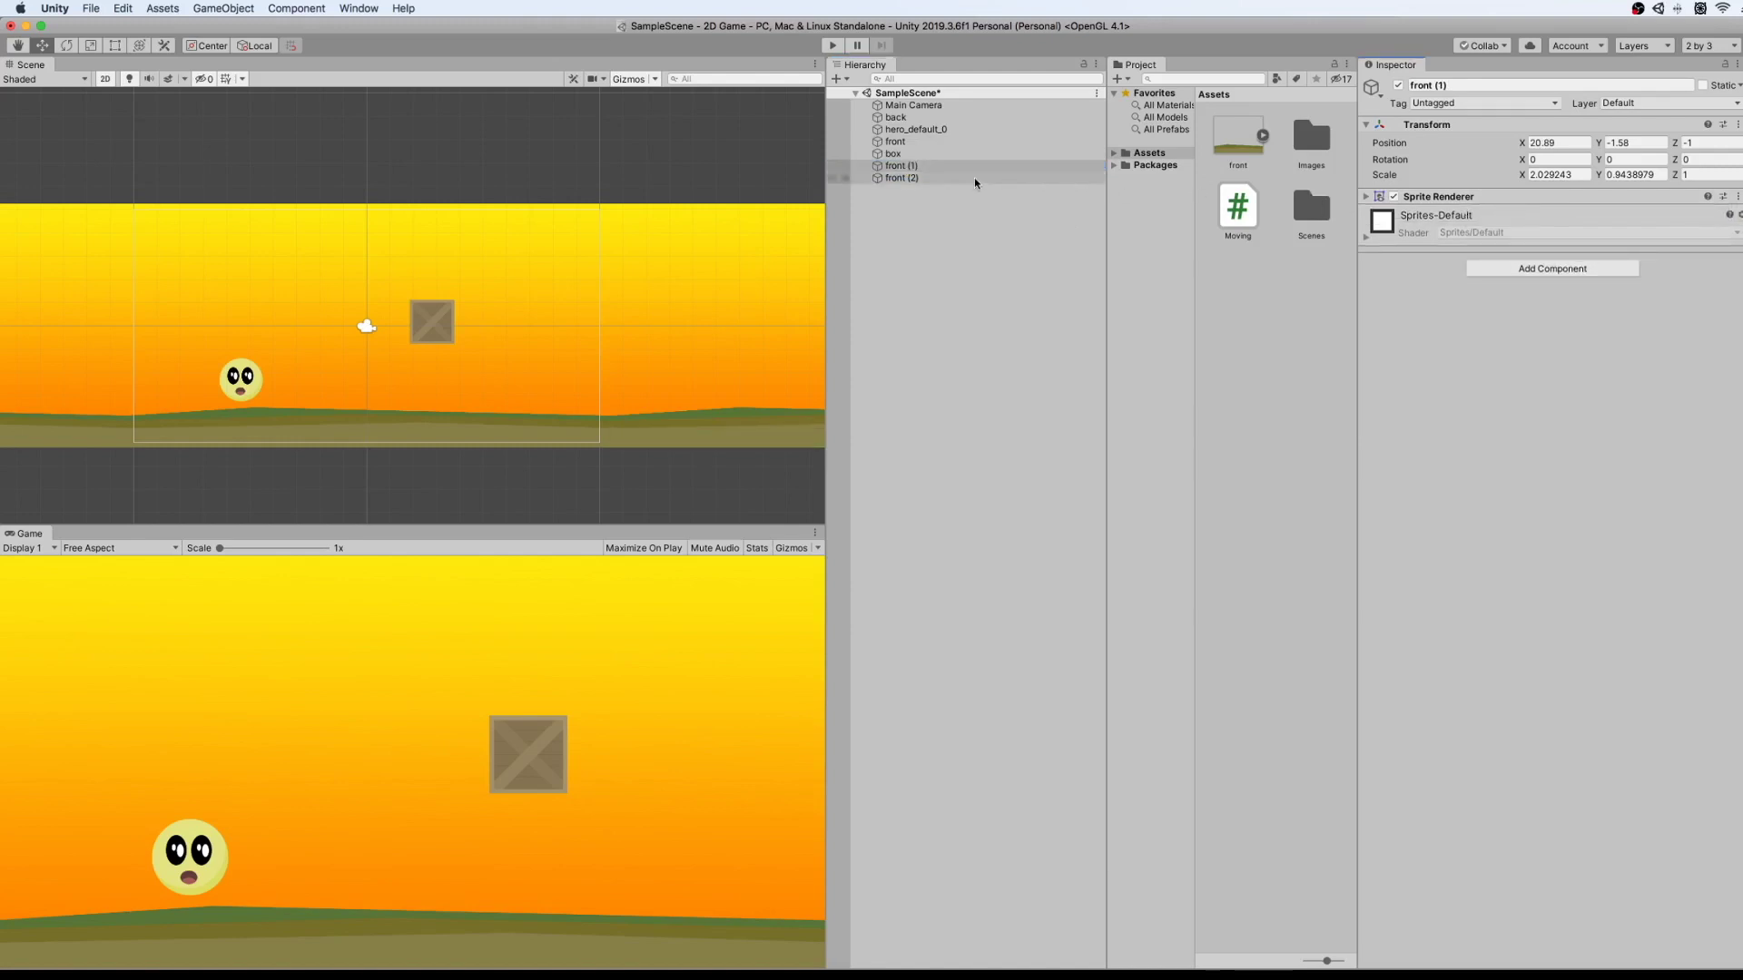
pyautogui.click(895, 141)
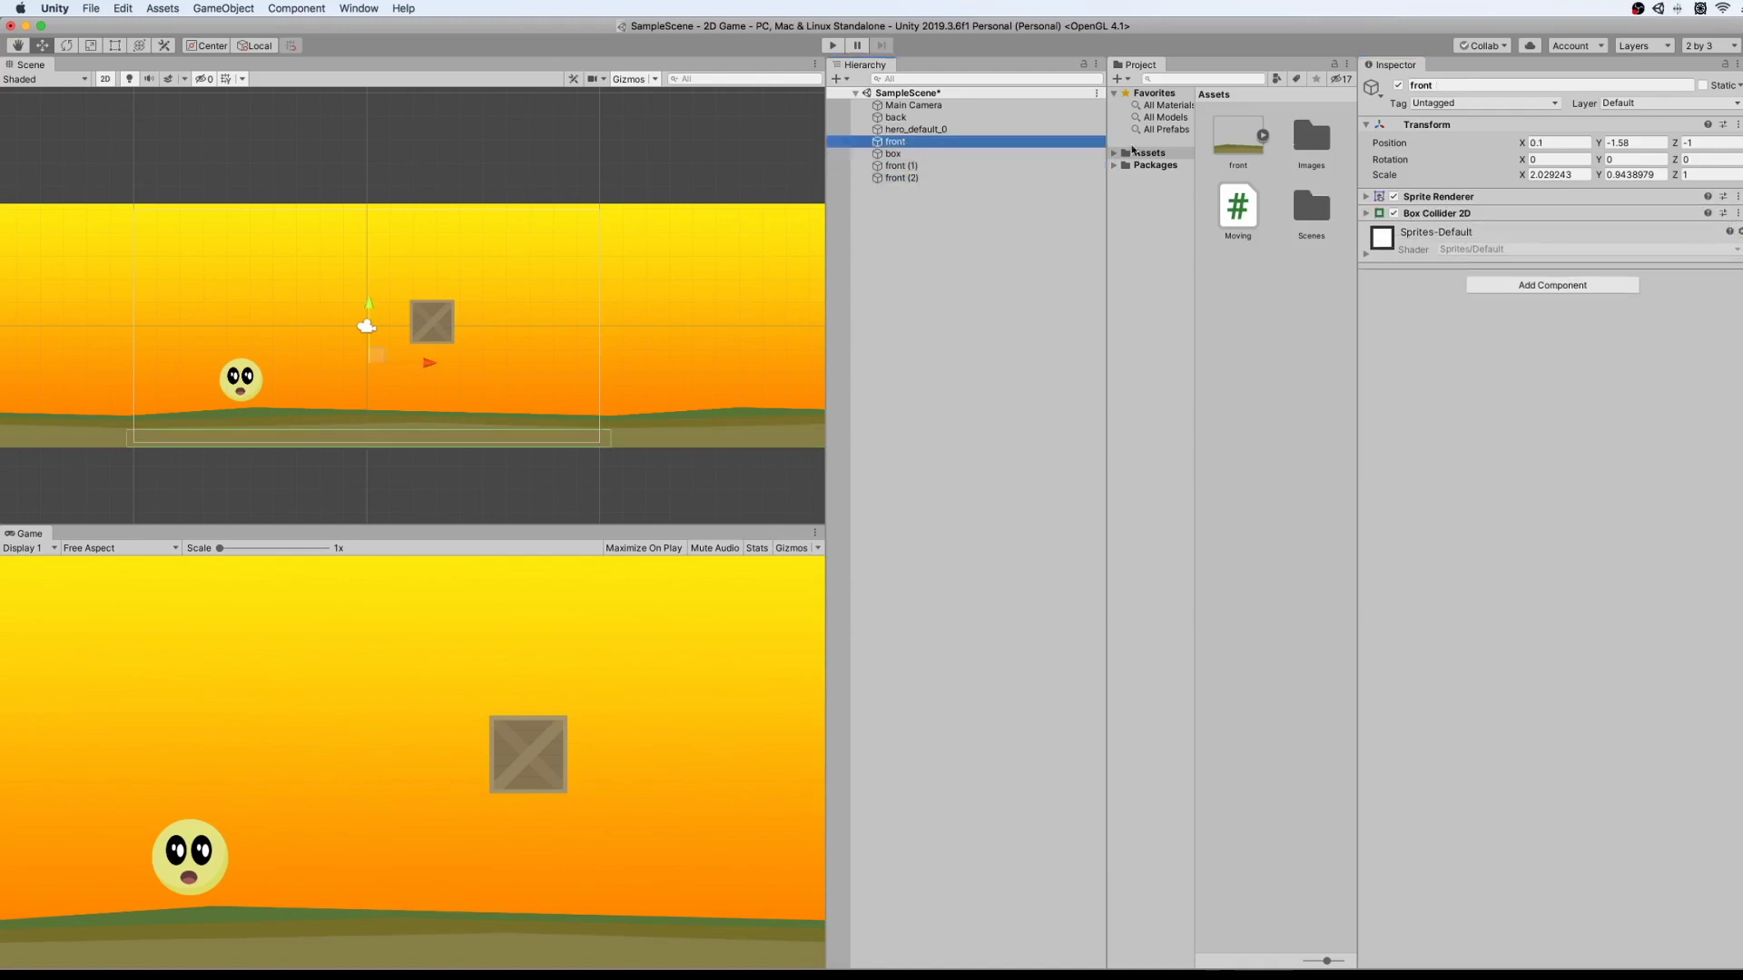
pyautogui.click(1737, 213)
pyautogui.click(1735, 247)
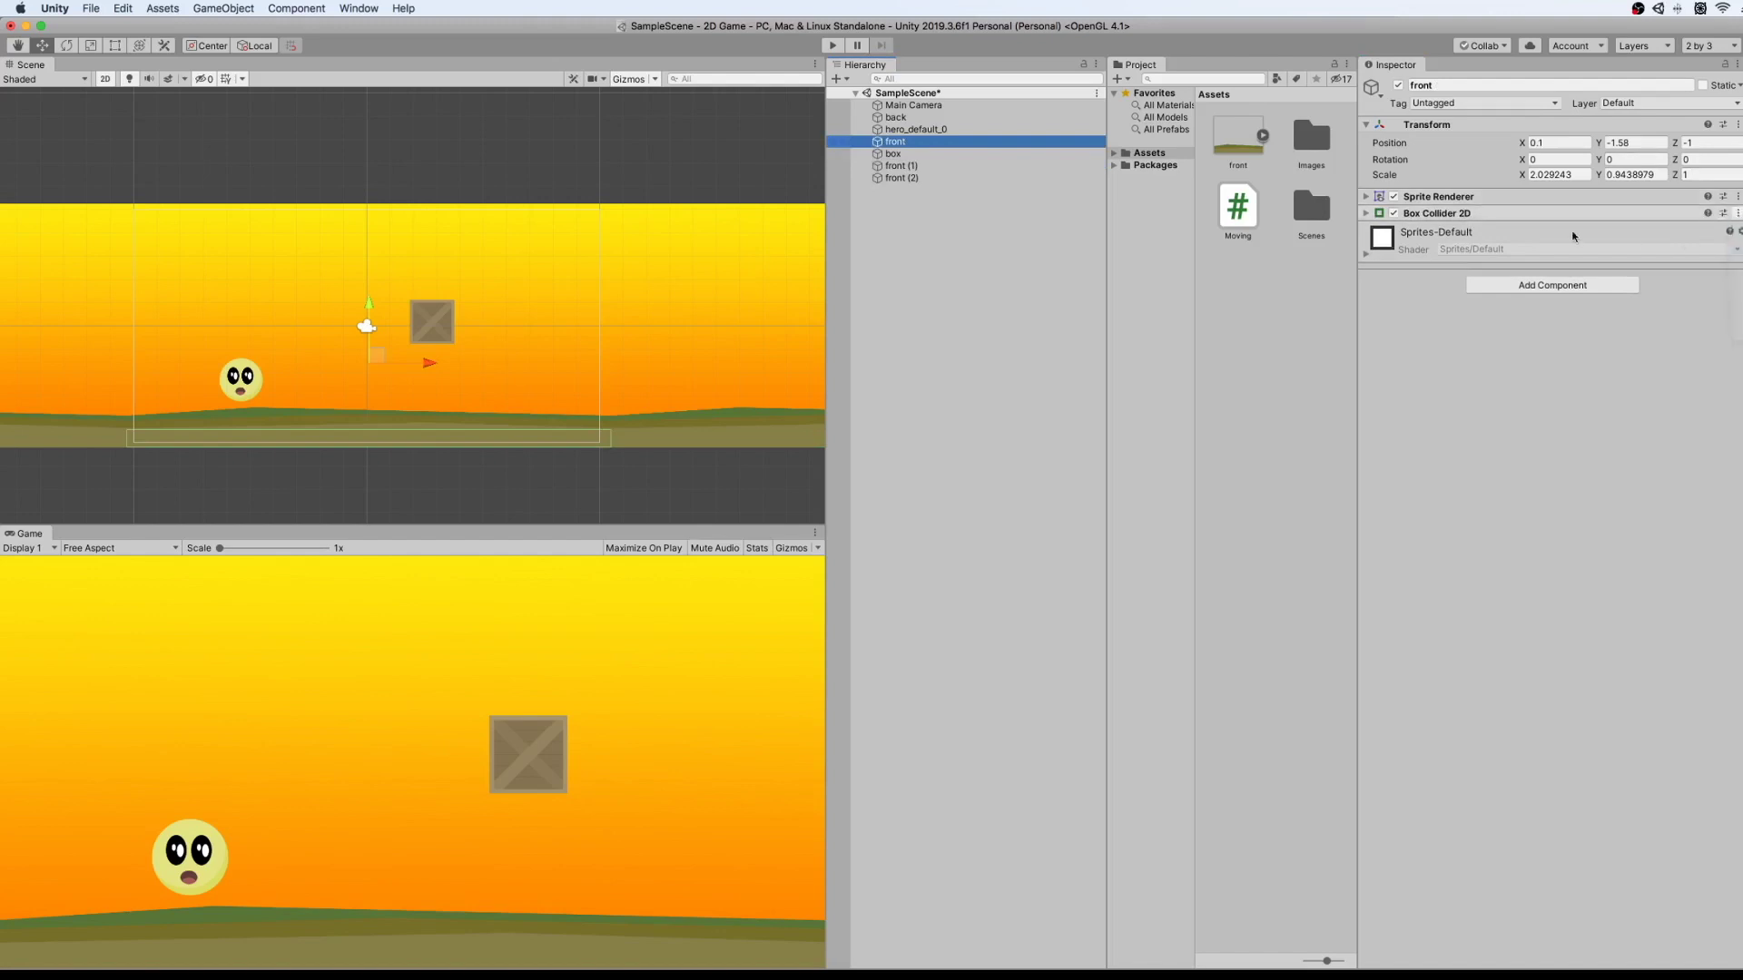
pyautogui.click(922, 209)
pyautogui.click(223, 8)
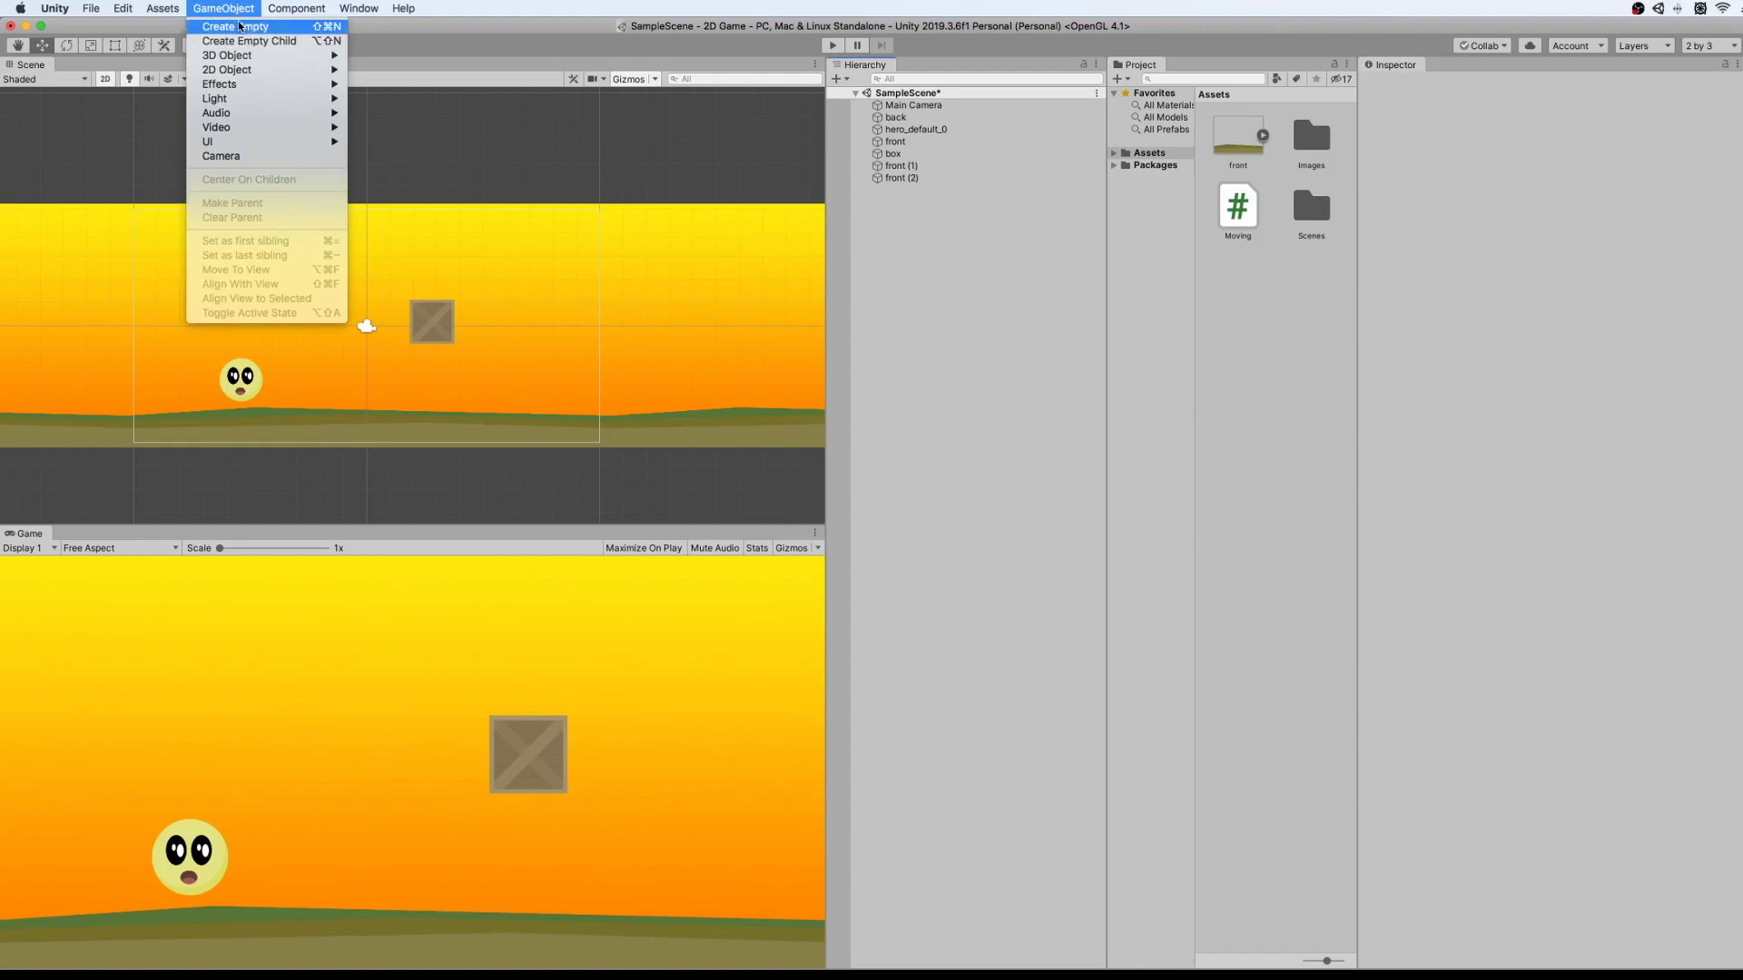
# Create an empty GameObject and rename it fullFront.
pyautogui.click(239, 27)
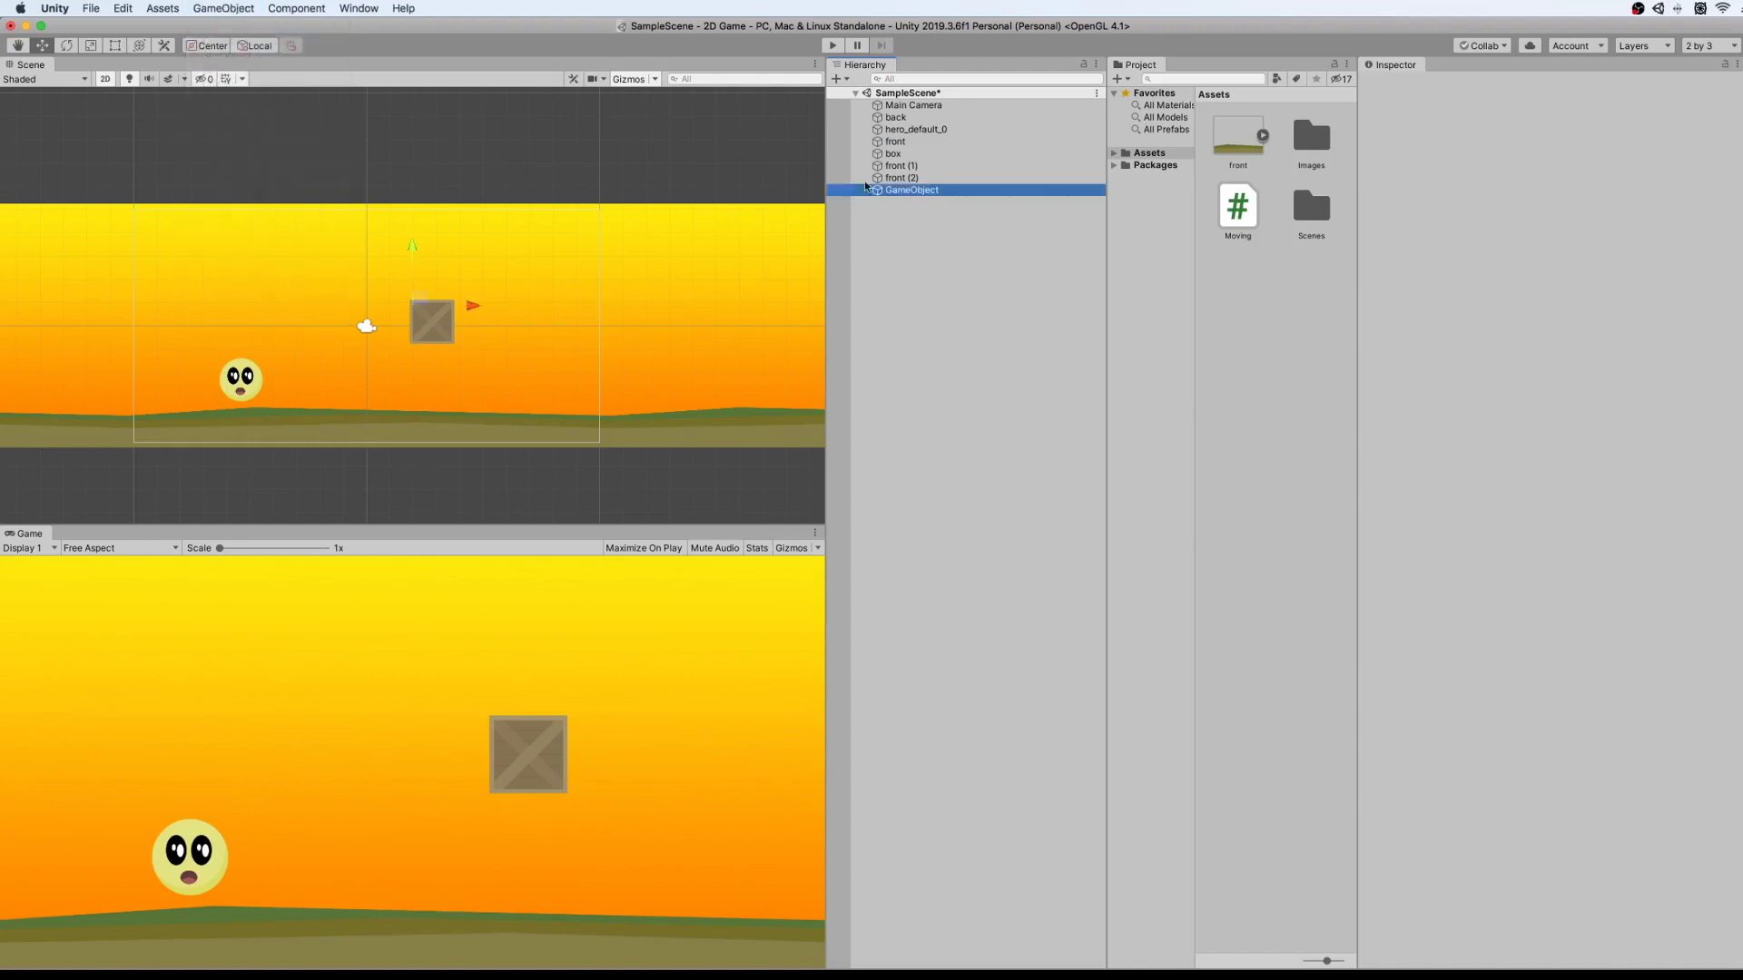
pyautogui.doubleClick(932, 191)
pyautogui.rightClick(927, 193)
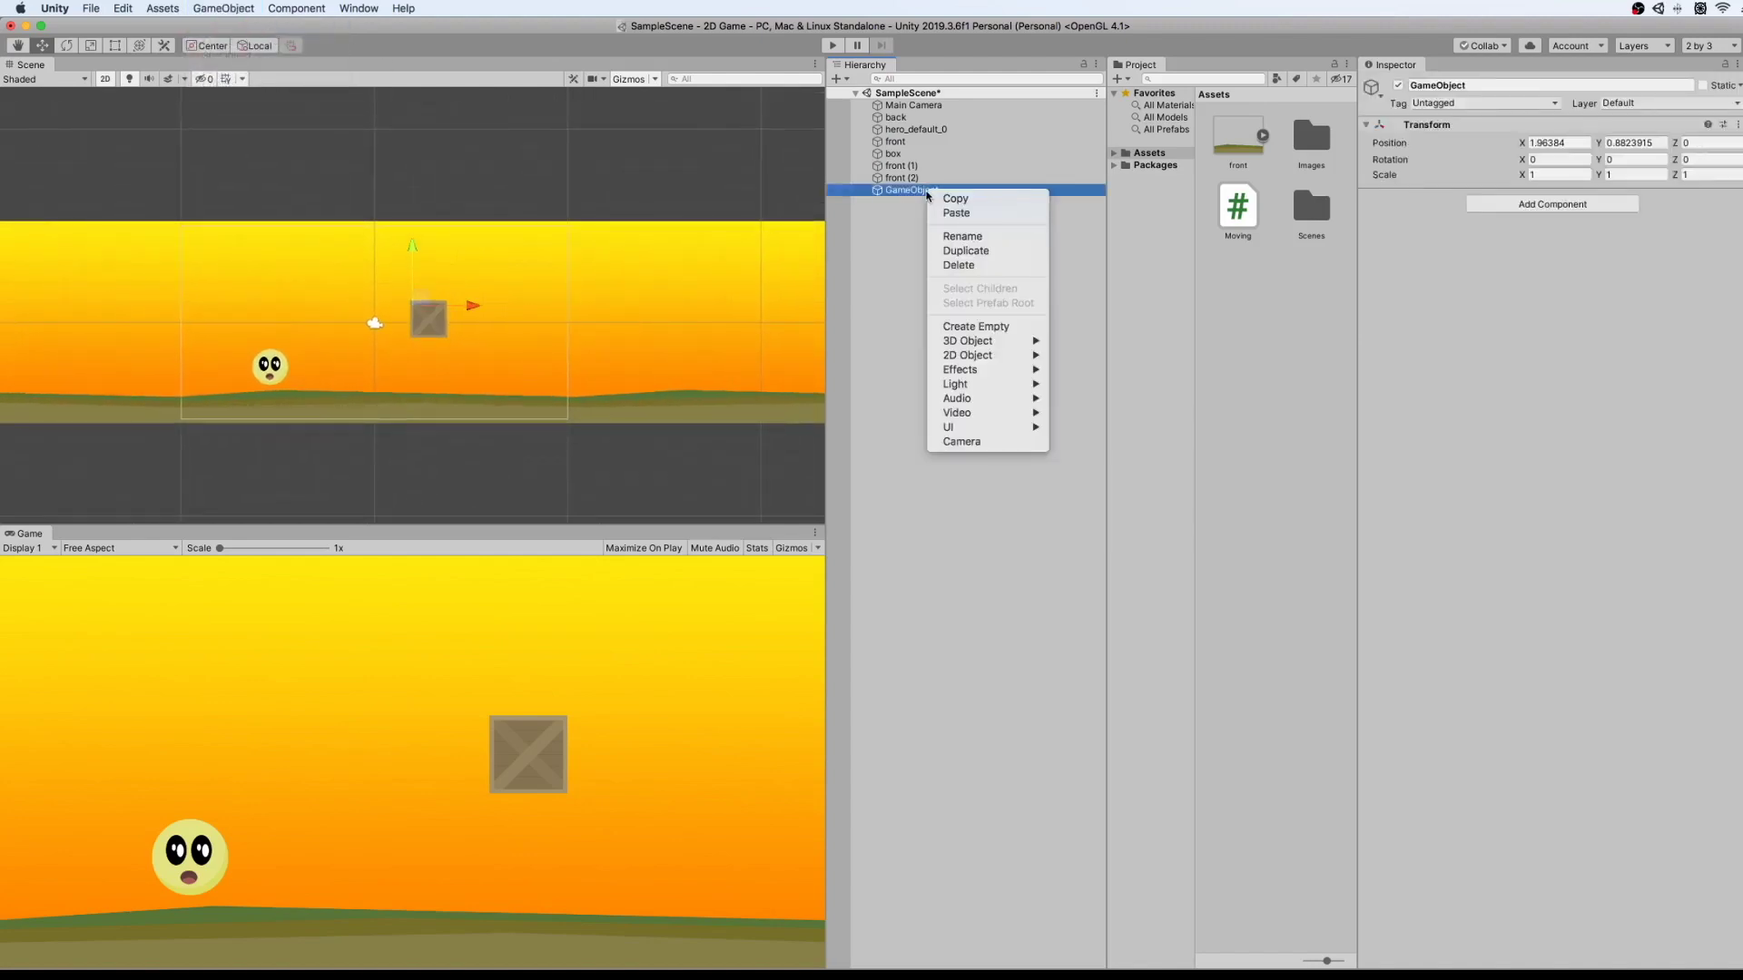
pyautogui.click(958, 234)
pyautogui.write('fullFront')
pyautogui.press('Return')
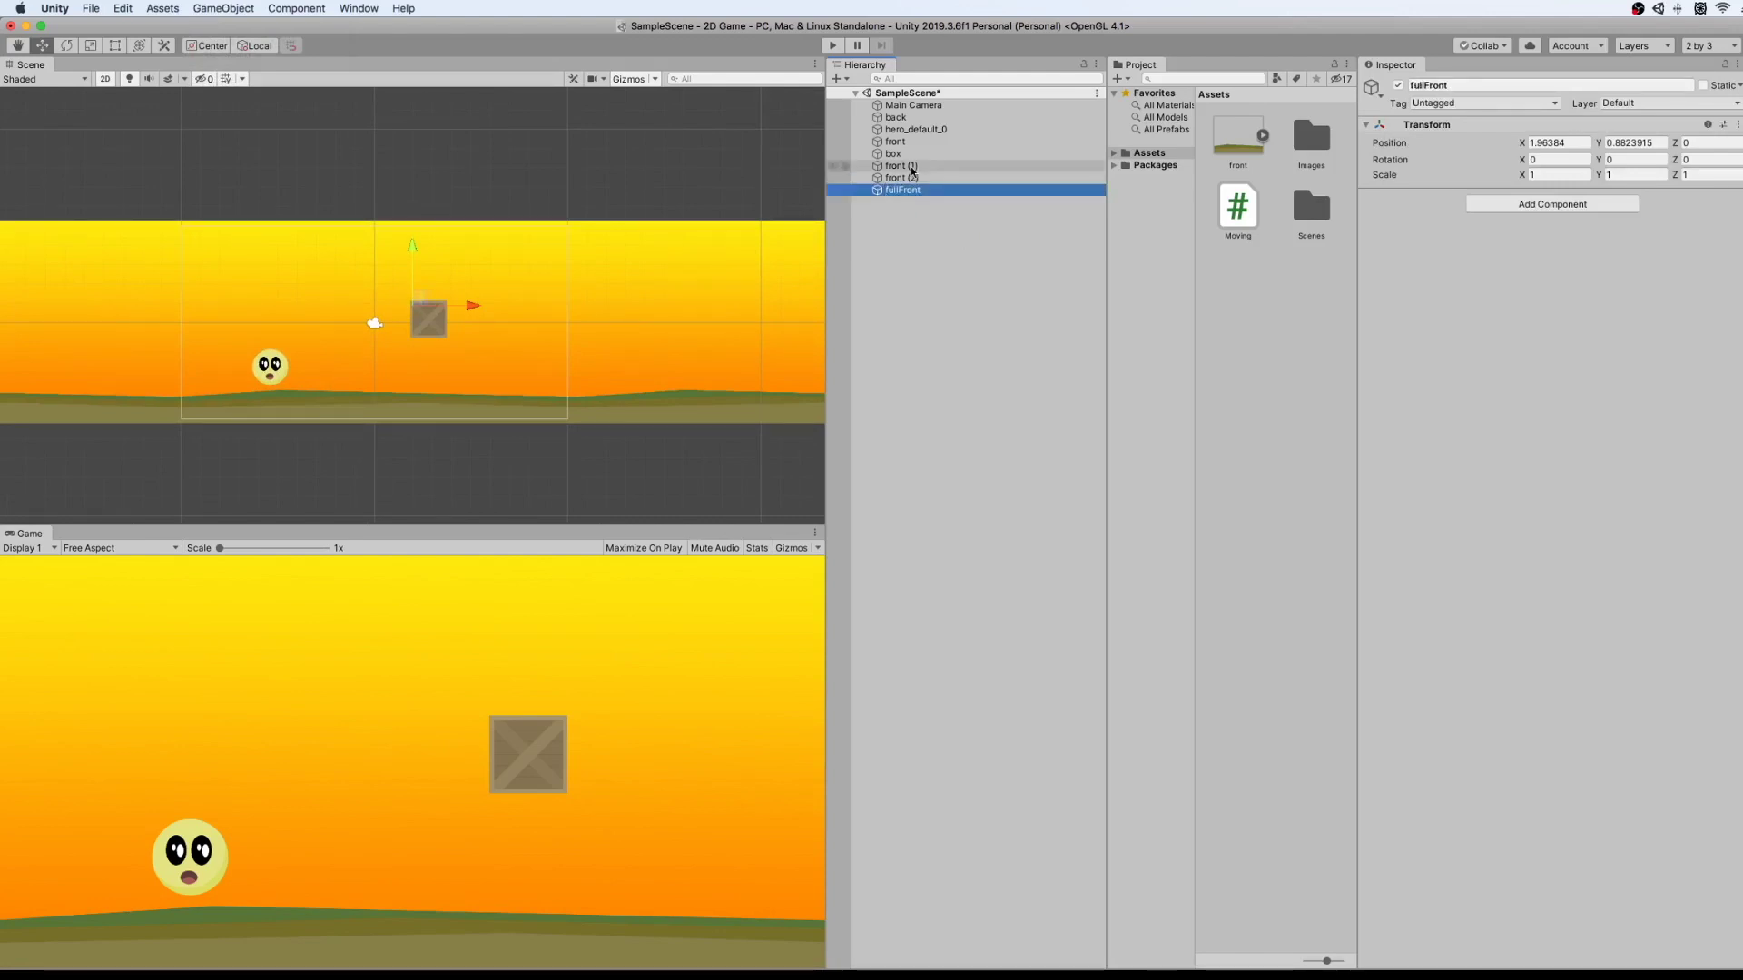
# Parent front, front (1) and front (2) under fullFront and collapse its children list.
pyautogui.press('Up')
pyautogui.keyDown('super'); pyautogui.click(912, 170); pyautogui.keyUp('super')
pyautogui.keyDown('super'); pyautogui.click(907, 142); pyautogui.keyUp('super')
pyautogui.moveTo(912, 181); pyautogui.dragTo(908, 190)
pyautogui.click(912, 219)
pyautogui.click(902, 153)
pyautogui.click(866, 154)
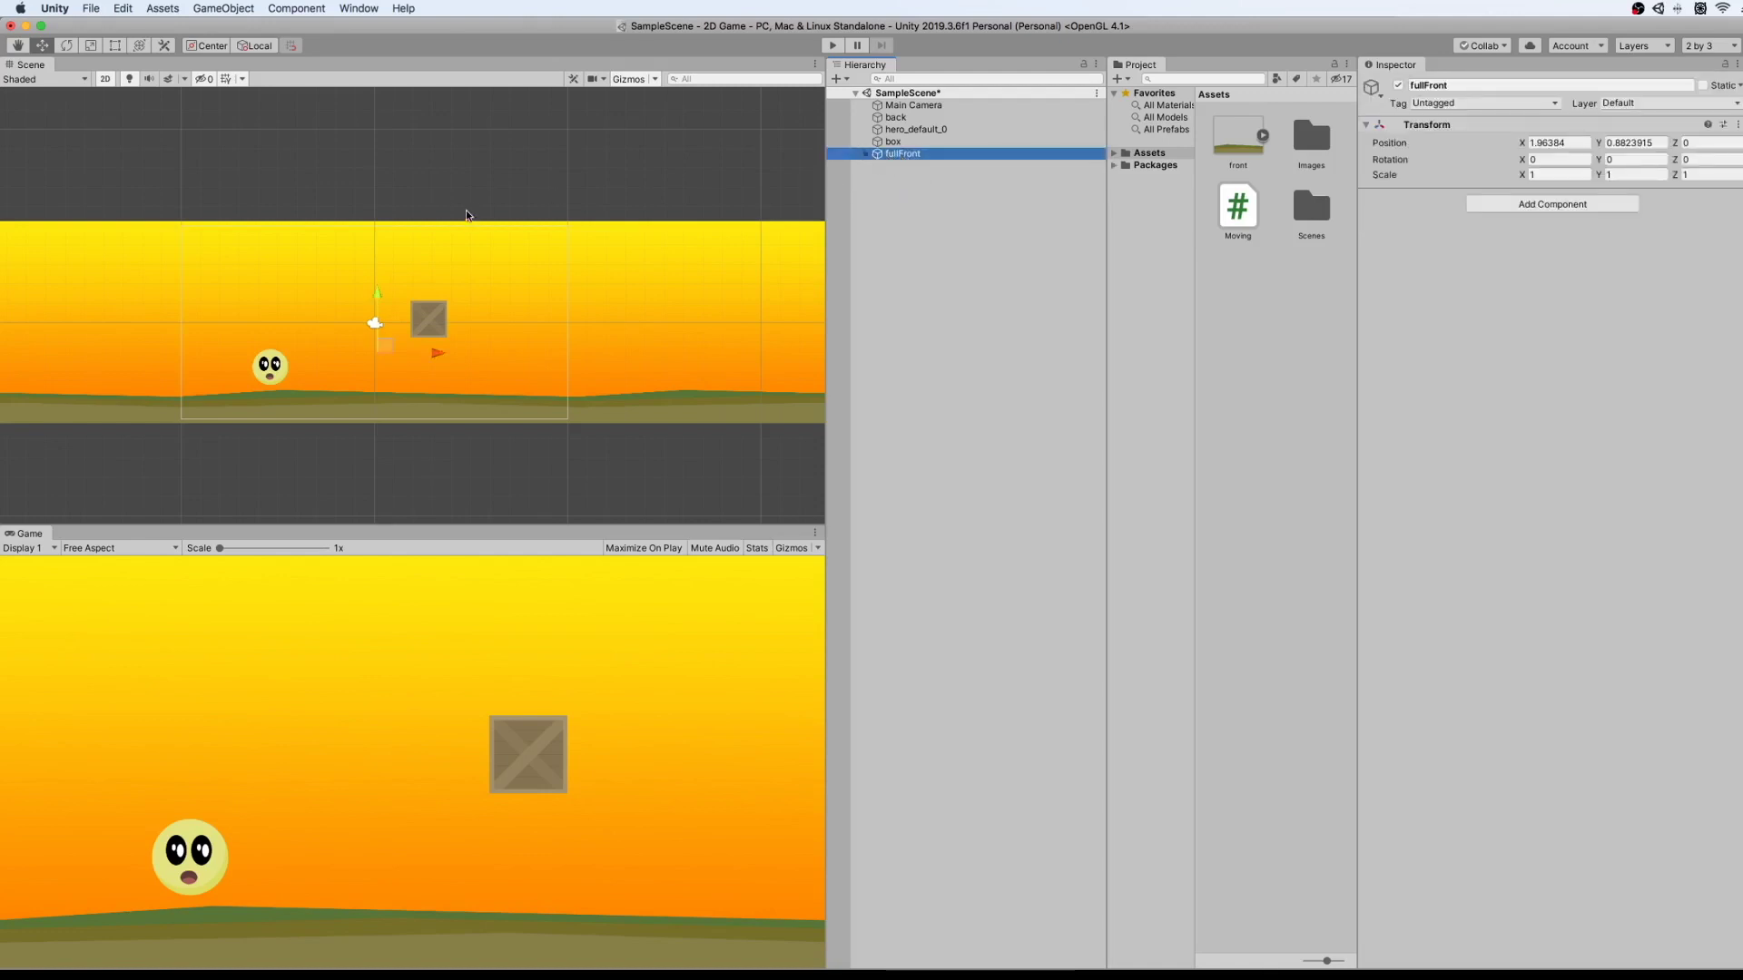
pyautogui.moveTo(372, 300); pyautogui.dragTo(377, 282)
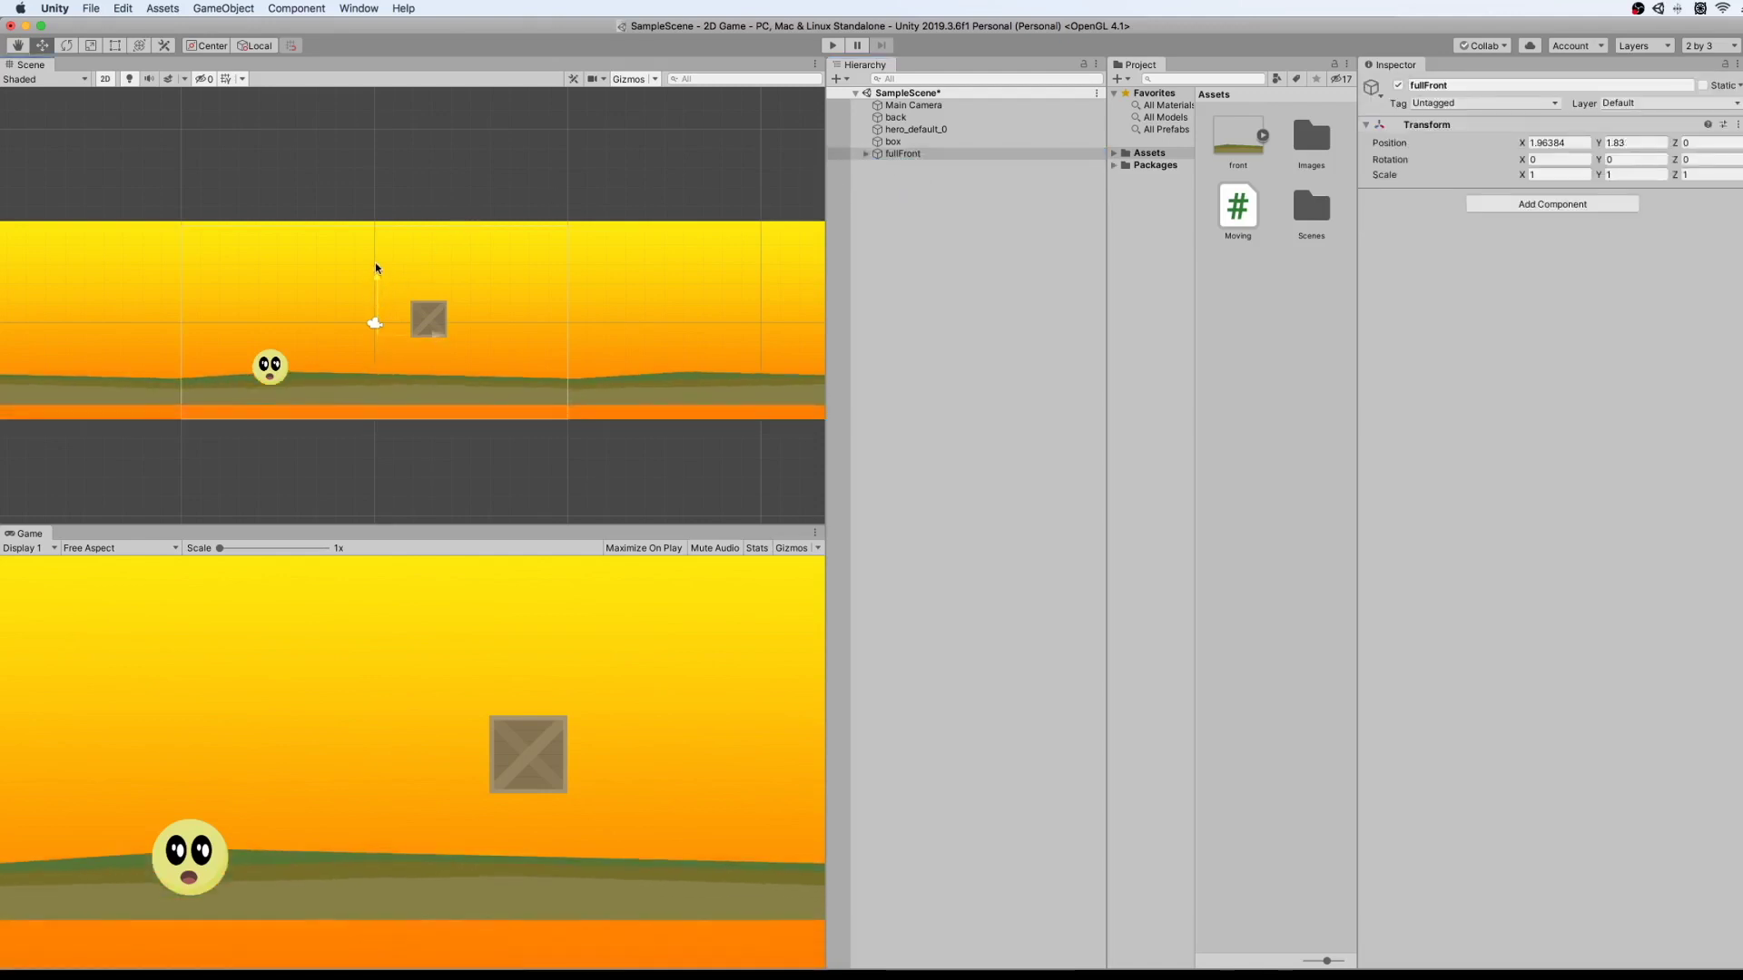
pyautogui.press('super+z')
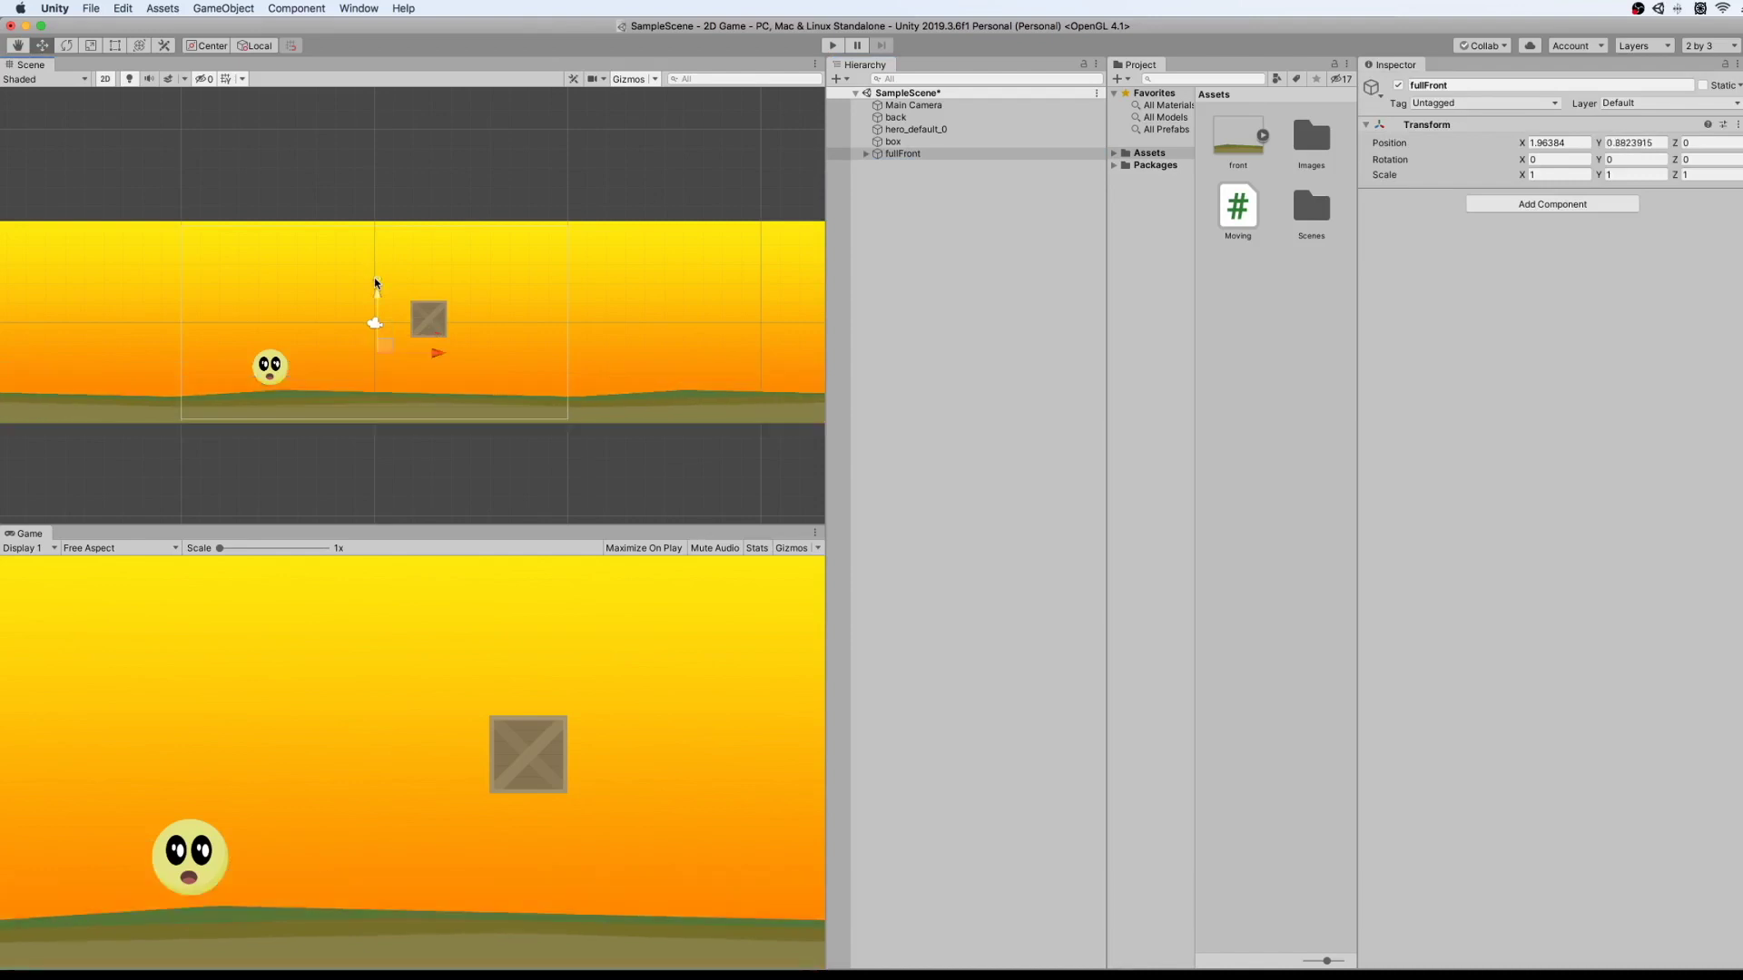
pyautogui.click(908, 154)
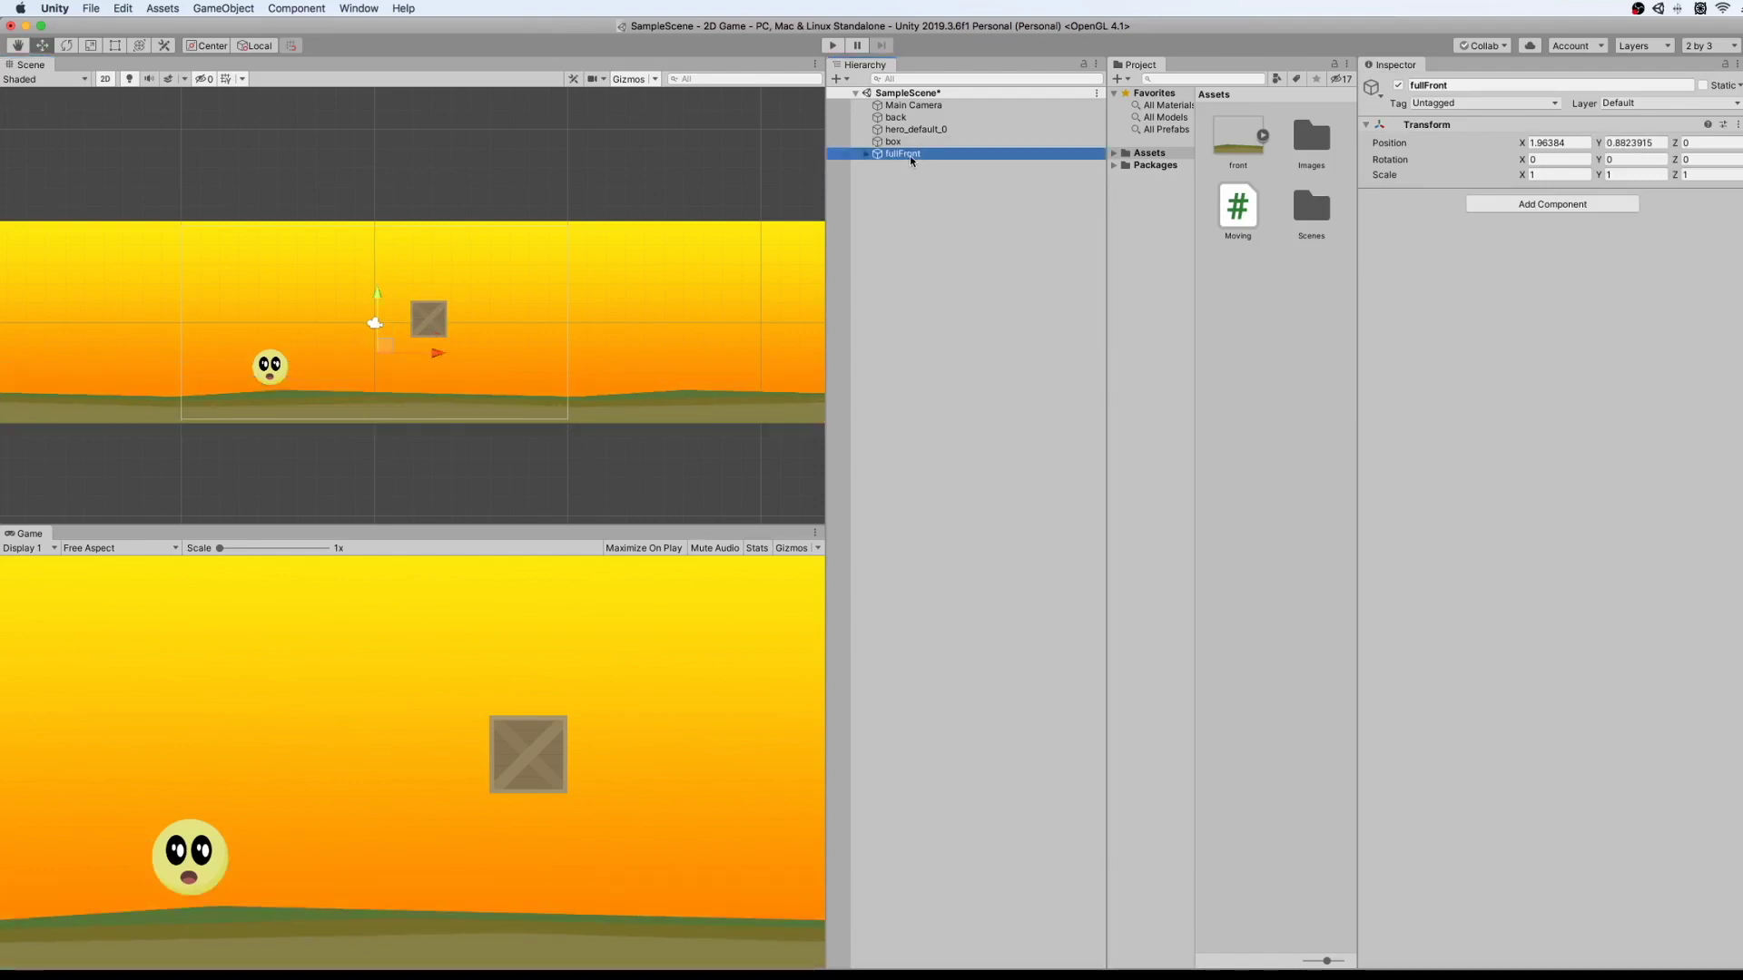
pyautogui.click(1541, 205)
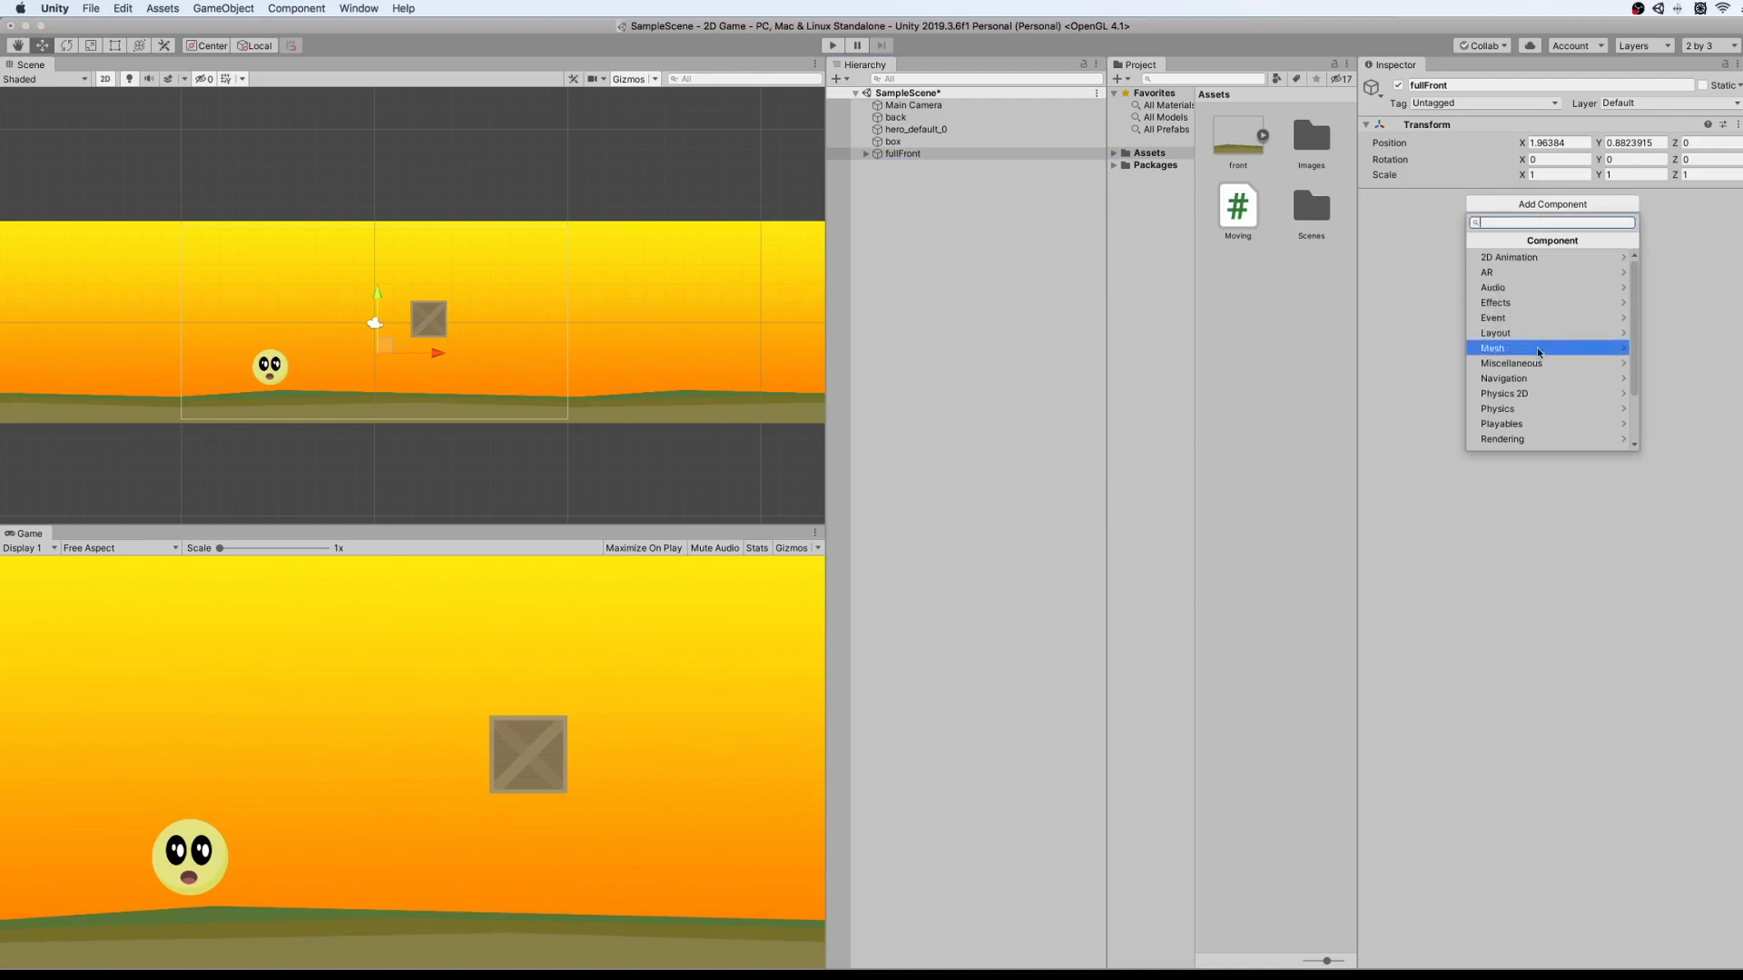
# Add a Box Collider 2D from Physics 2D to fullFront and enter Edit Collider mode.
pyautogui.click(1534, 392)
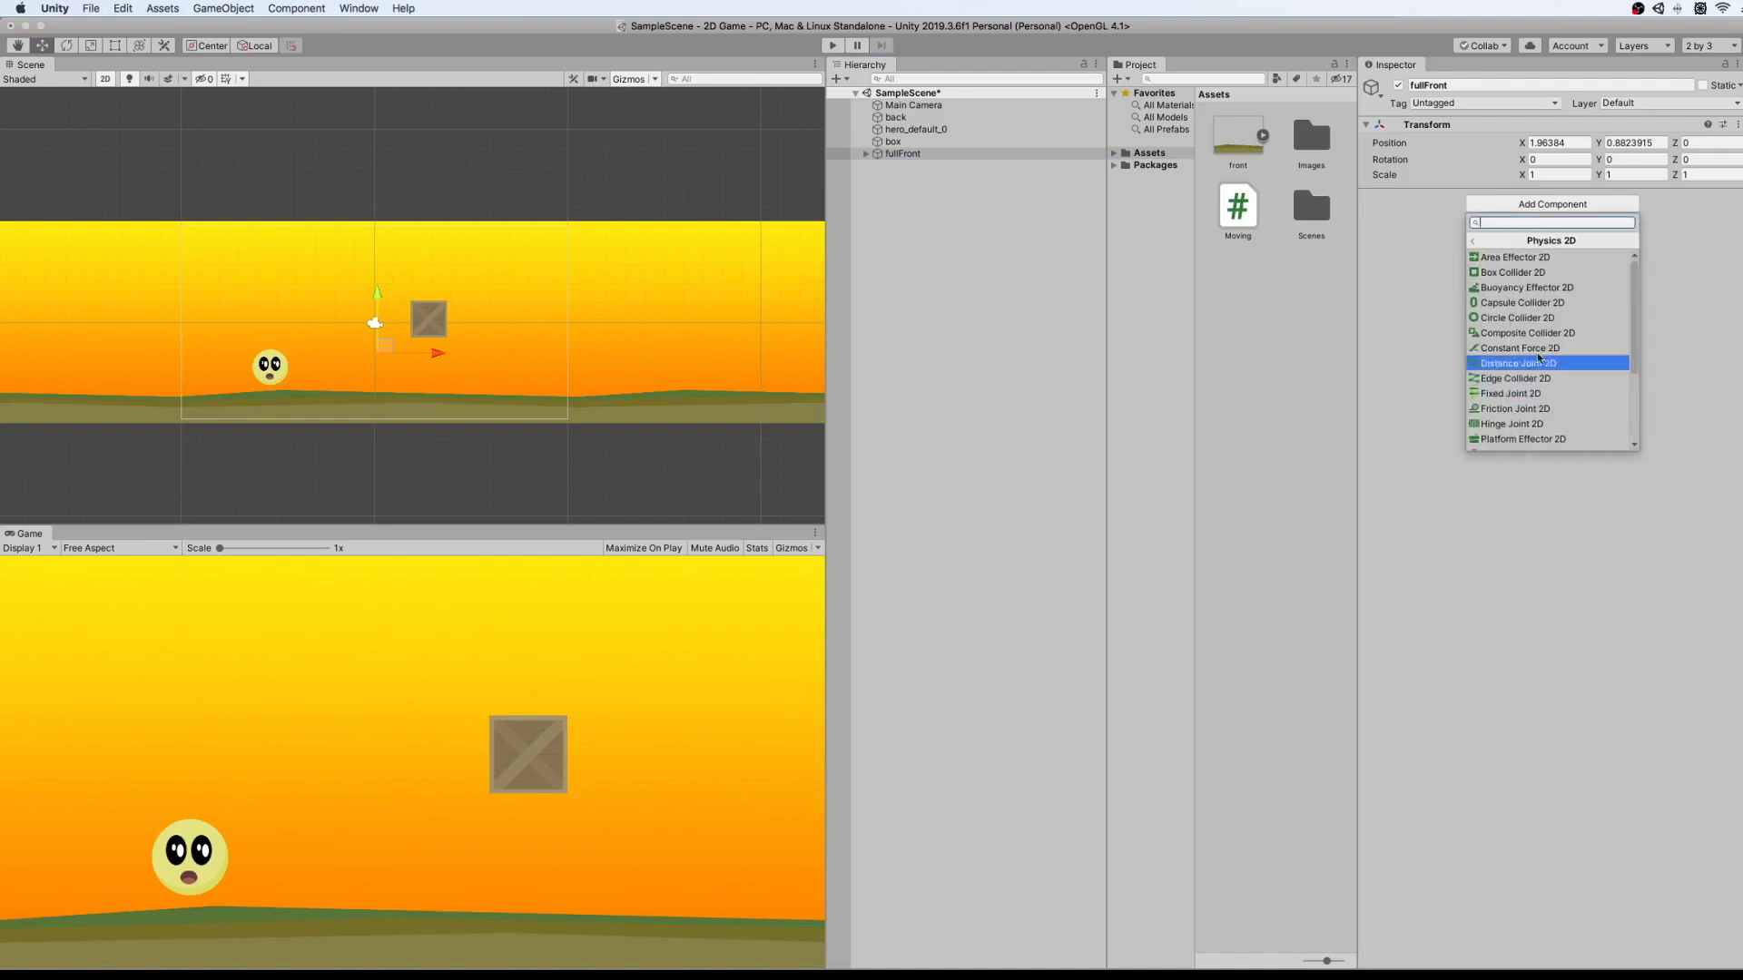
pyautogui.click(1533, 274)
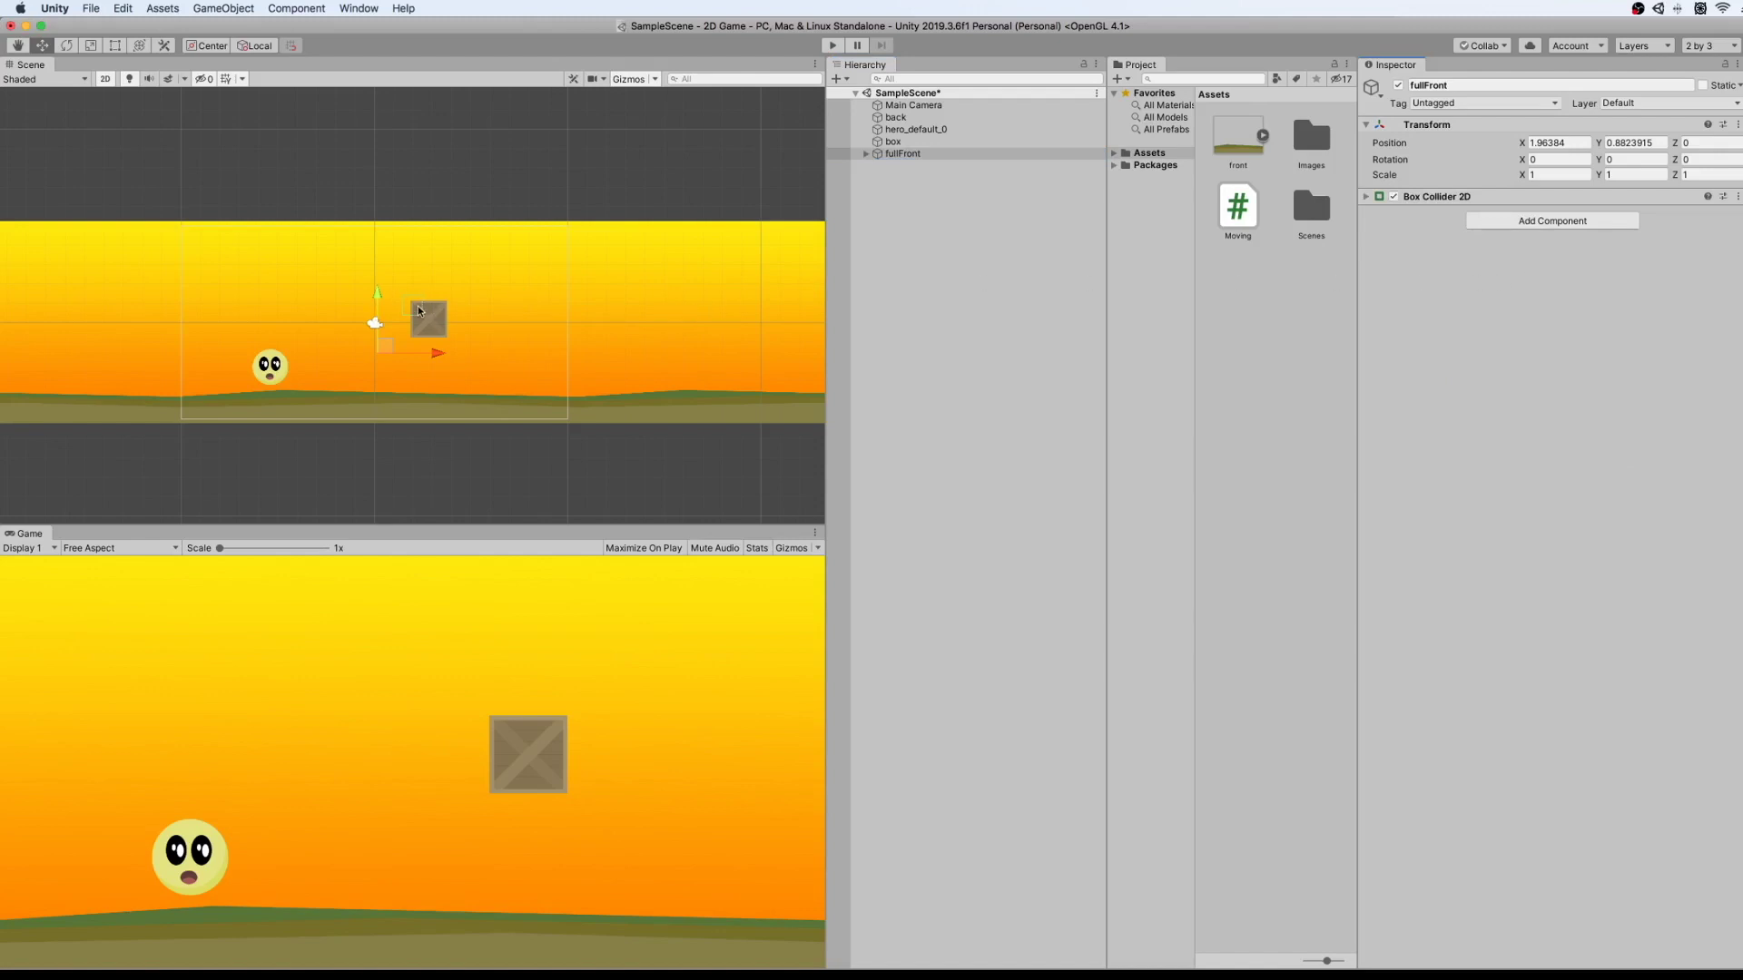
pyautogui.click(1366, 197)
pyautogui.click(1530, 217)
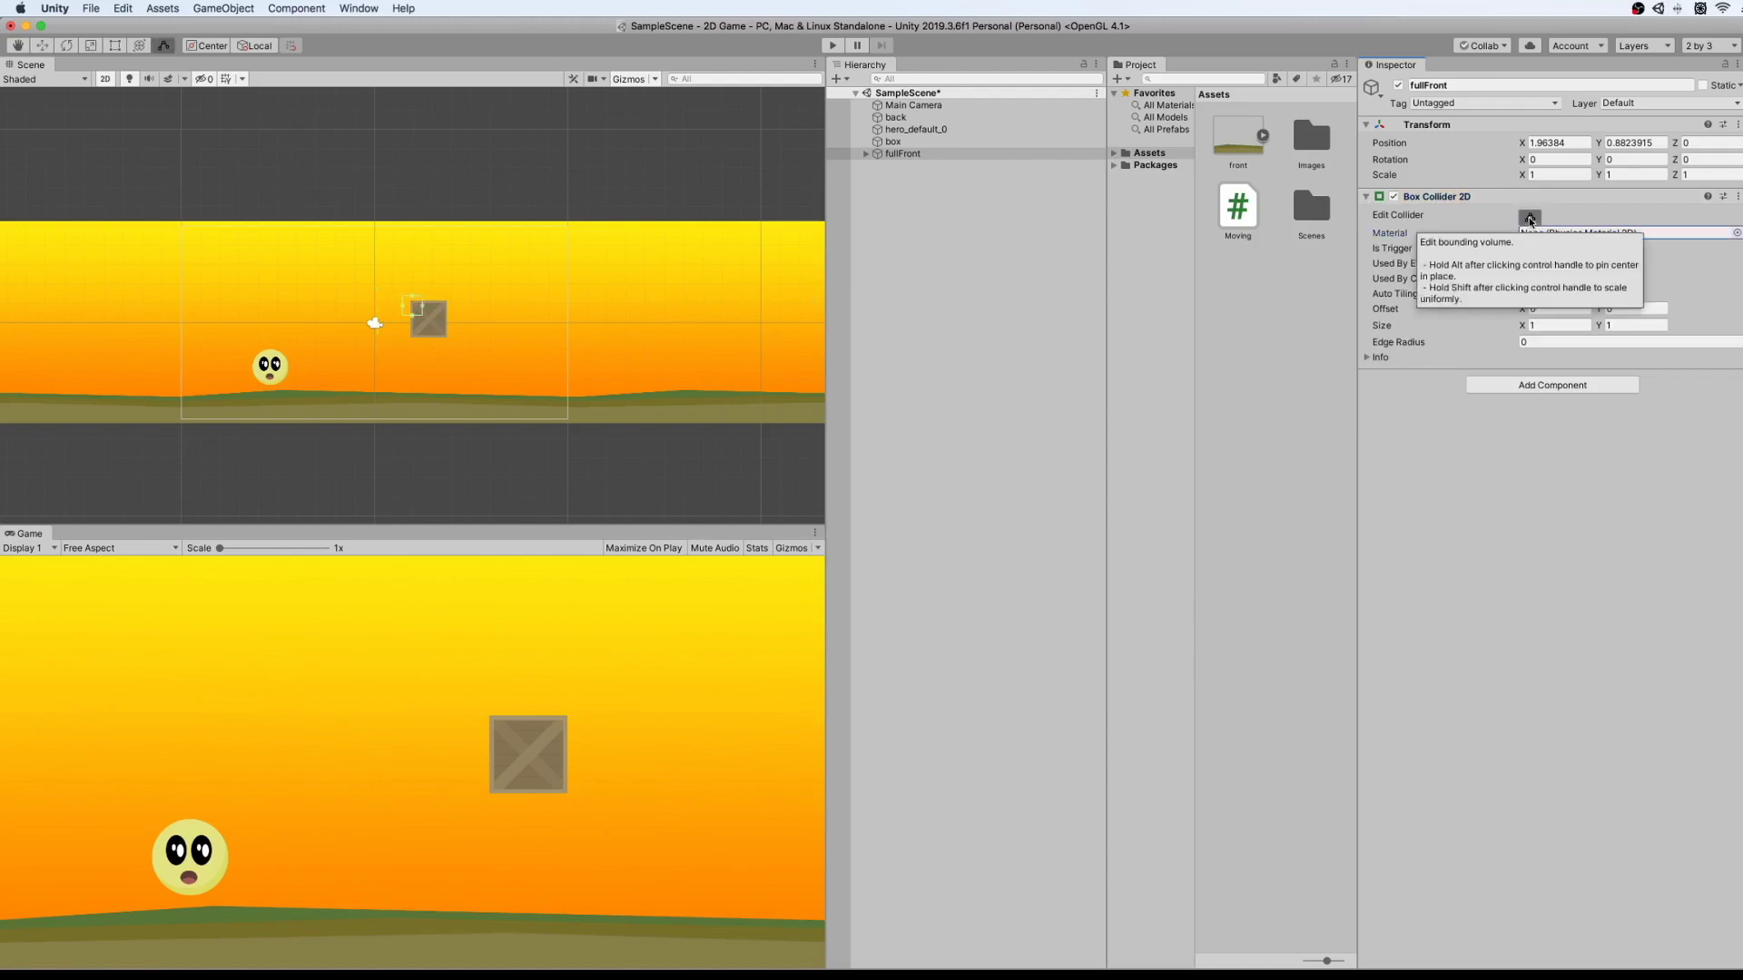
# Shape the collider into a thin ground strip about 62.22 by 0.76 spanning all tiles.
pyautogui.moveTo(413, 316); pyautogui.dragTo(415, 424)
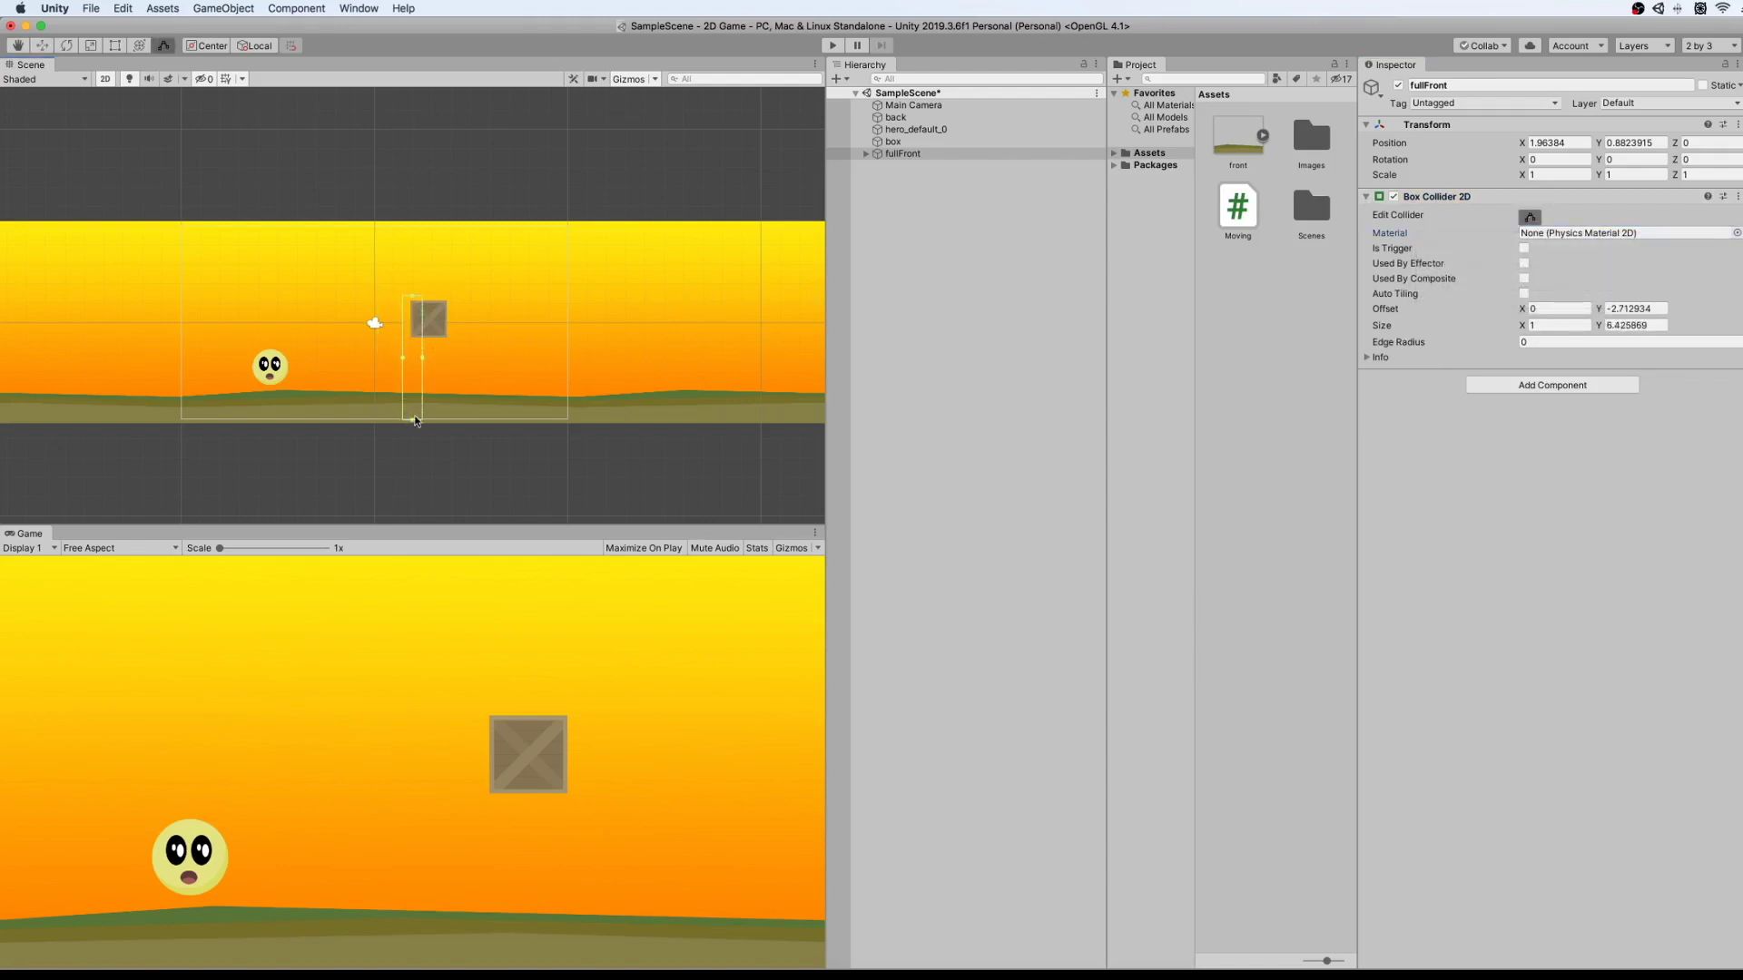
pyautogui.moveTo(414, 299)
pyautogui.mouseDown()
pyautogui.moveTo(412, 389)
pyautogui.moveTo(177, 403)
pyautogui.mouseUp()
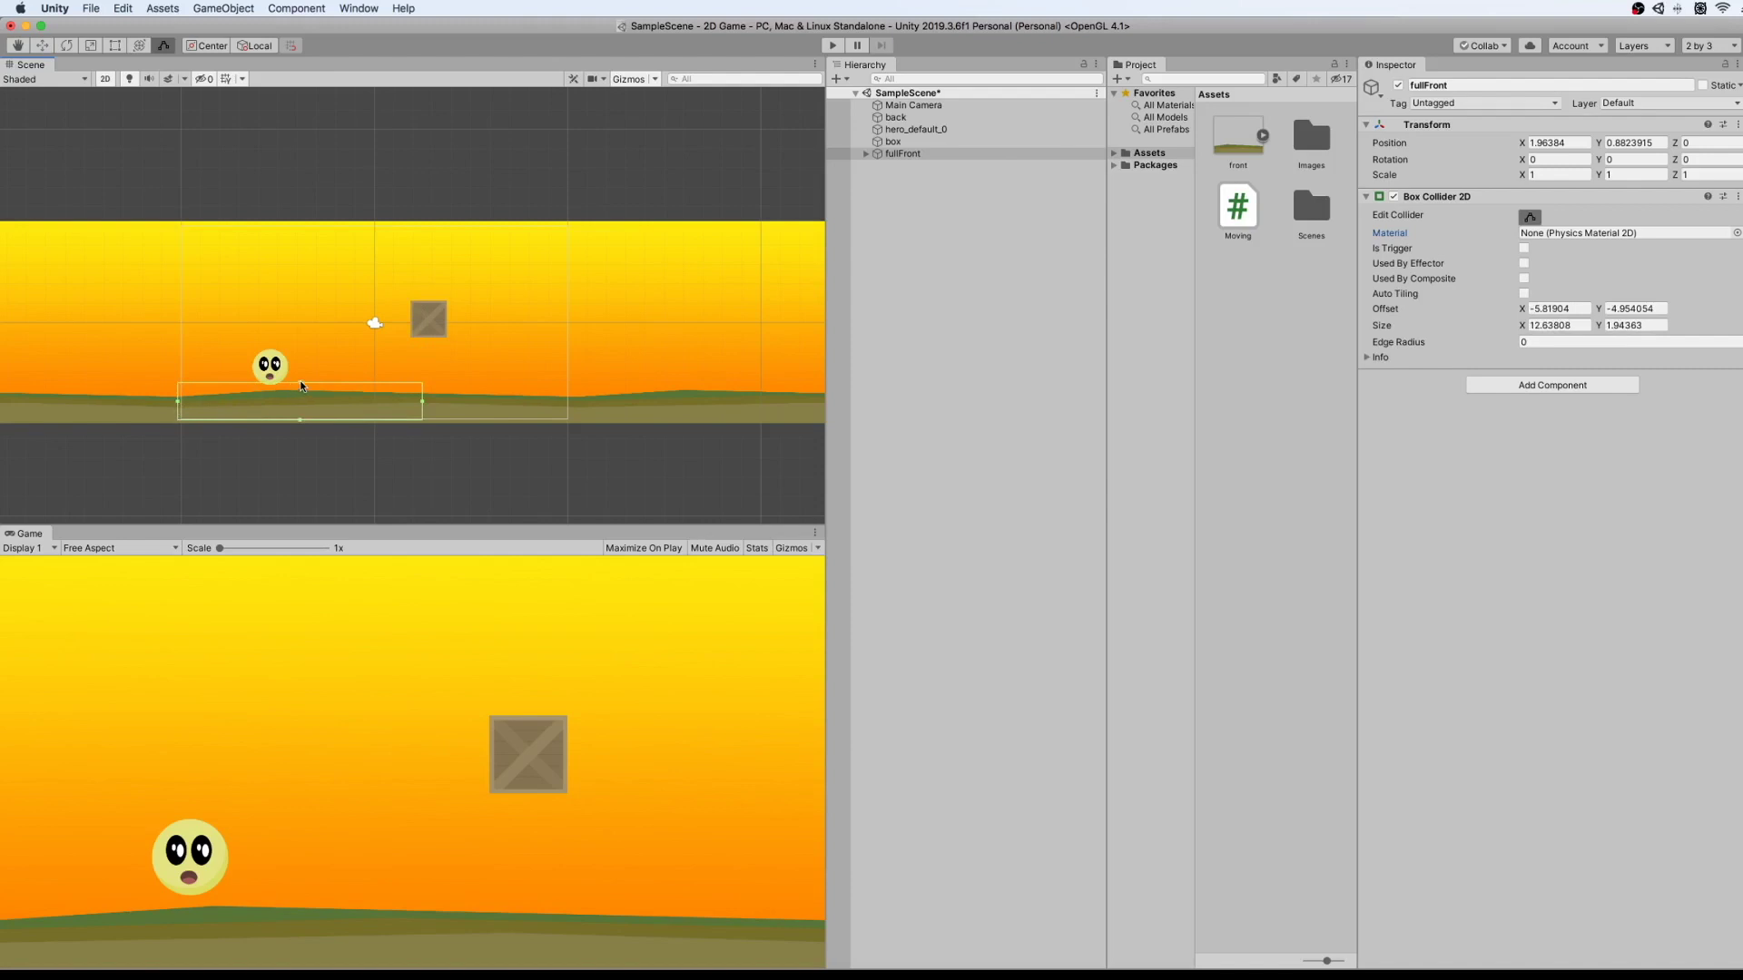
pyautogui.moveTo(302, 387); pyautogui.dragTo(298, 406)
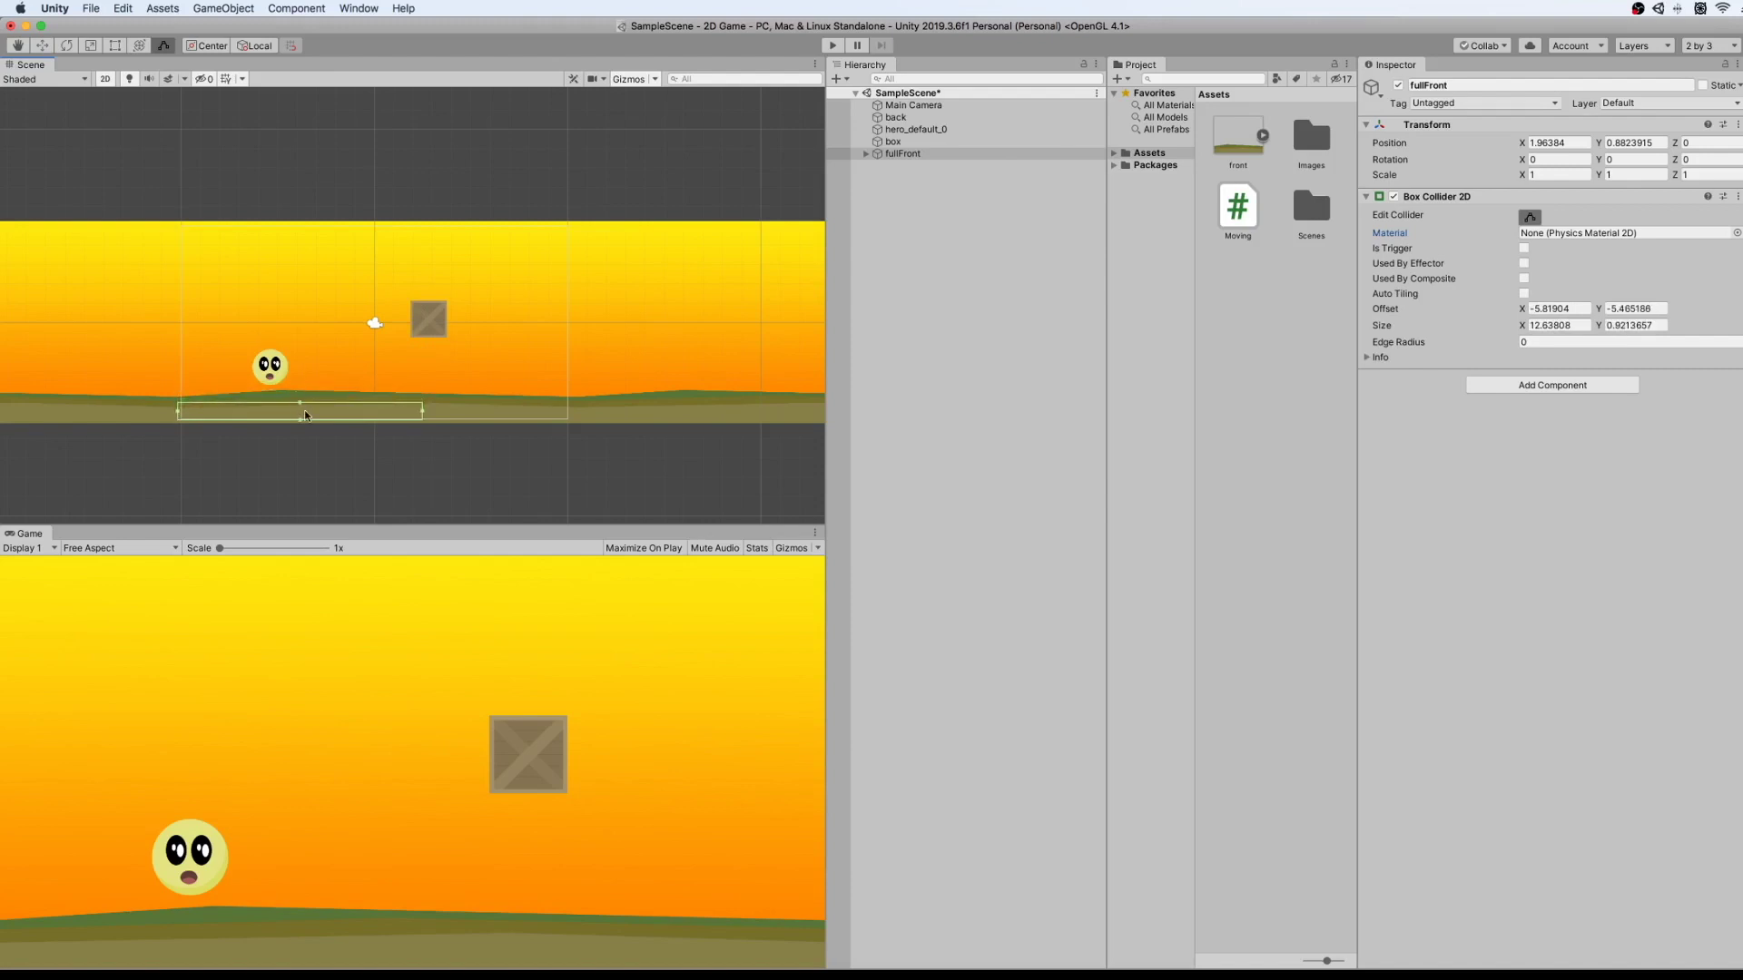
pyautogui.moveTo(300, 420); pyautogui.dragTo(300, 408)
pyautogui.moveTo(275, 326); pyautogui.dragTo(605, 326, button='middle')
pyautogui.moveTo(506, 419); pyautogui.dragTo(107, 429)
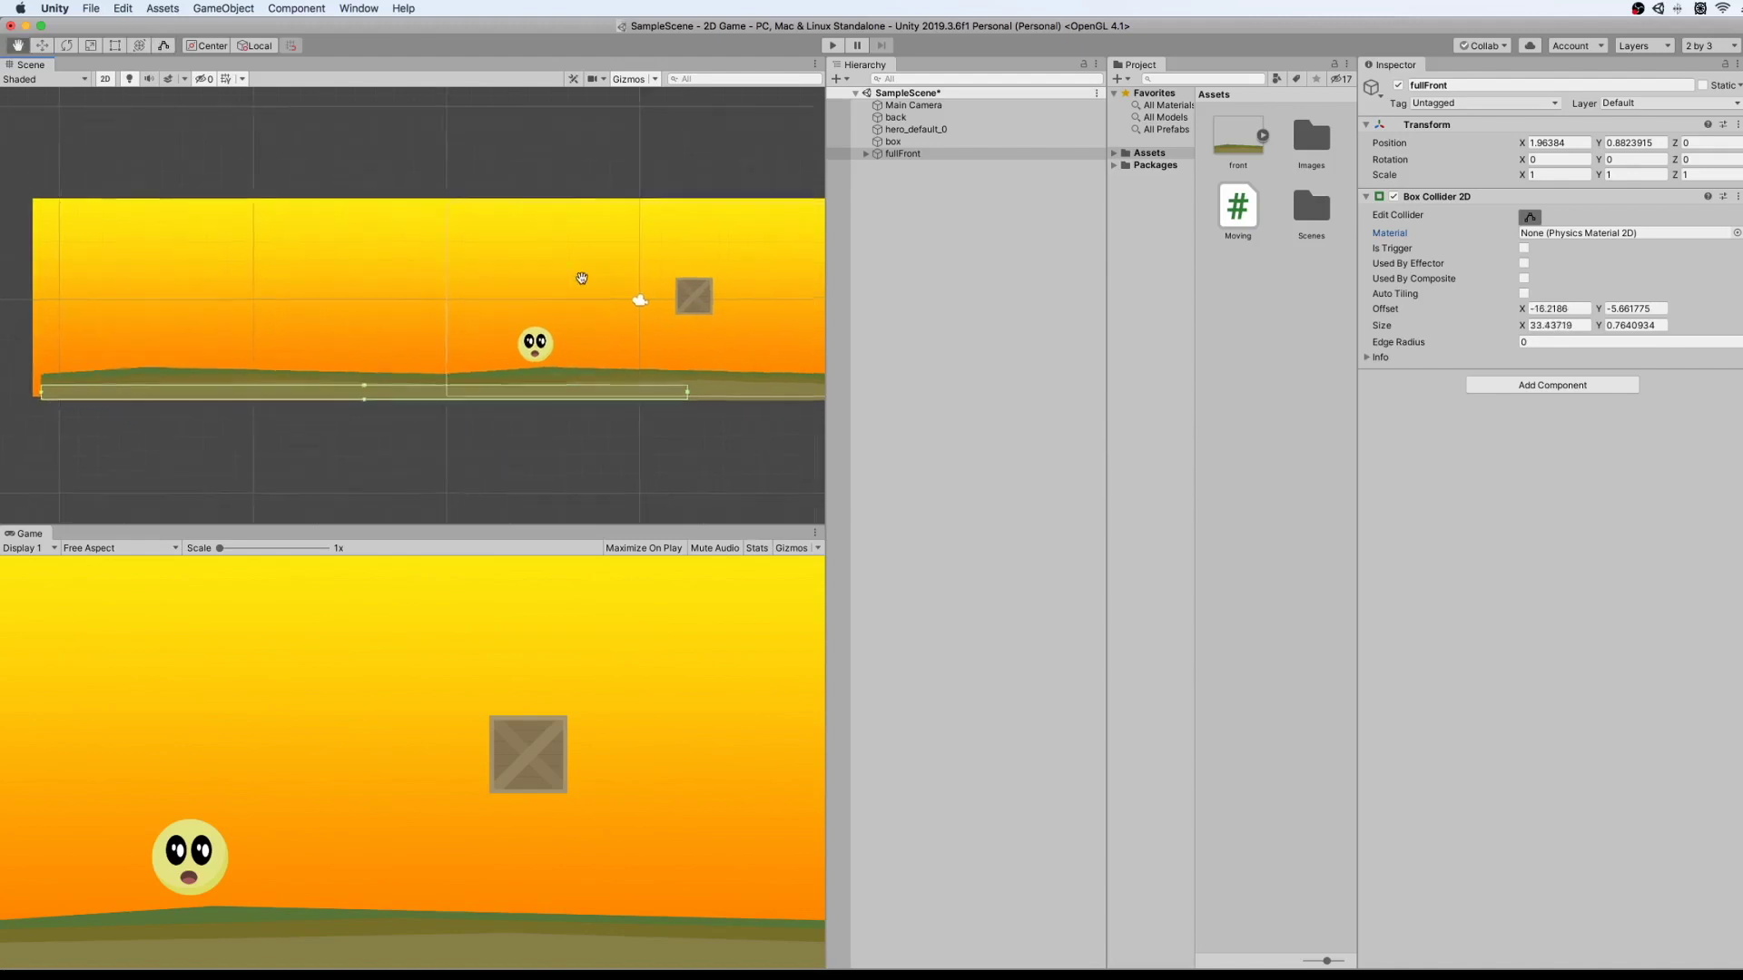
pyautogui.moveTo(640, 314); pyautogui.dragTo(71, 256, button='middle')
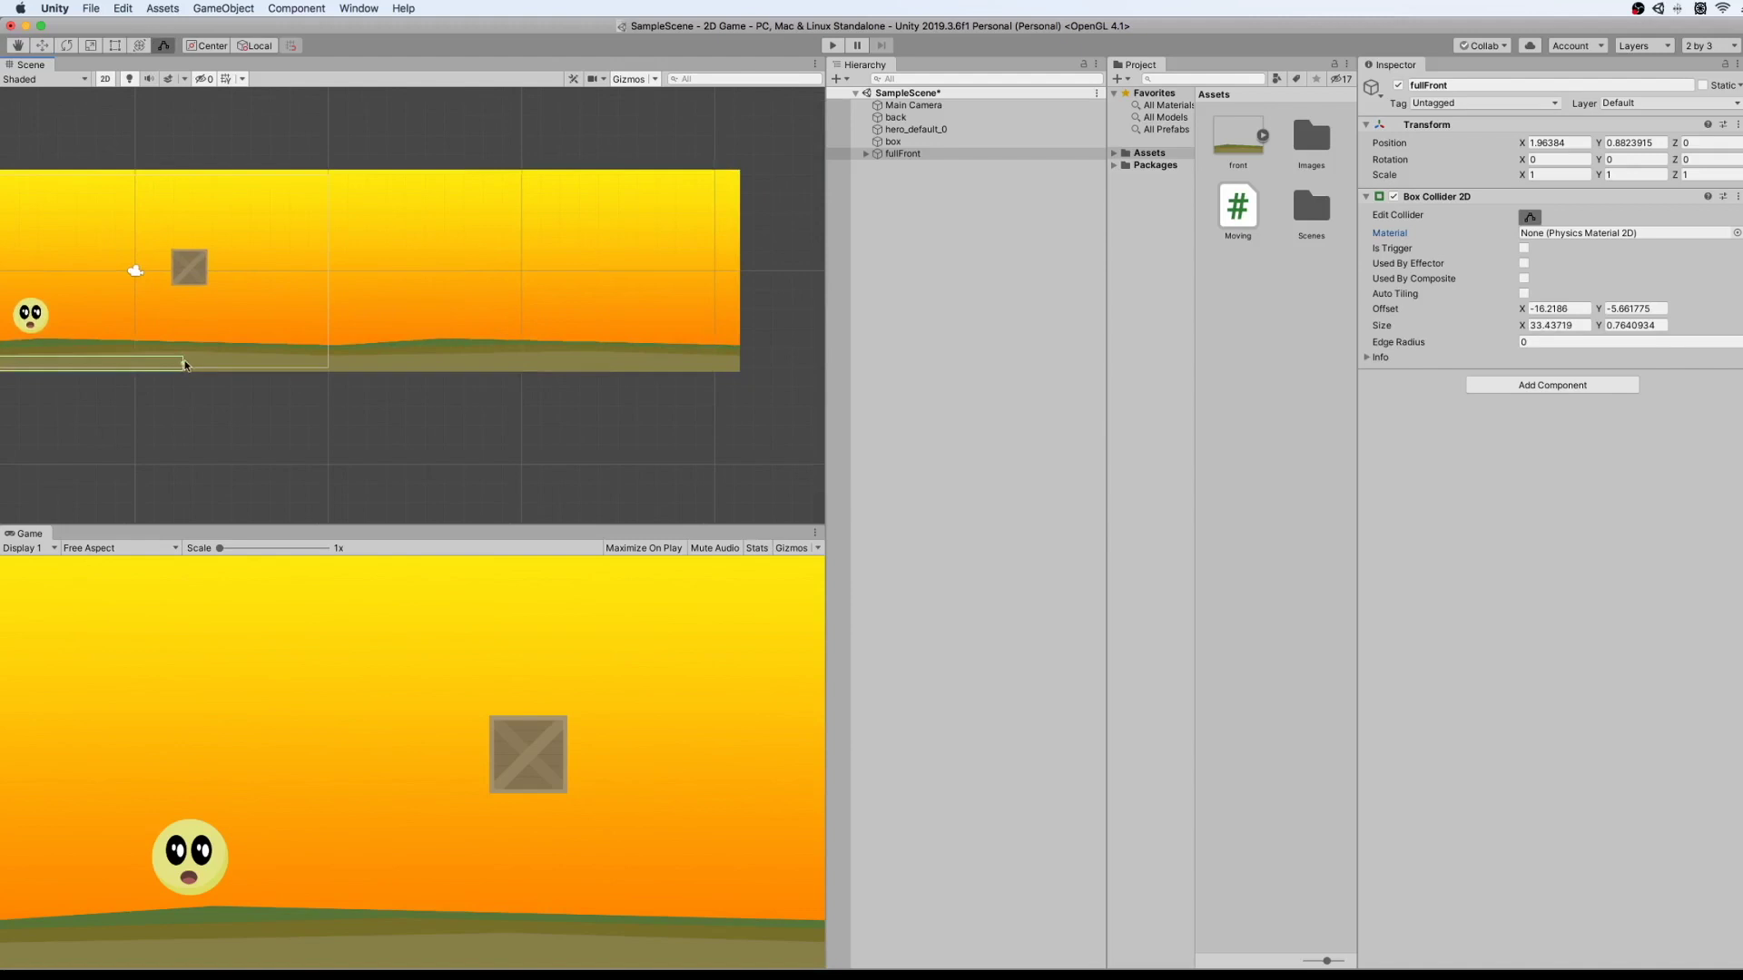
pyautogui.moveTo(183, 362); pyautogui.dragTo(738, 382)
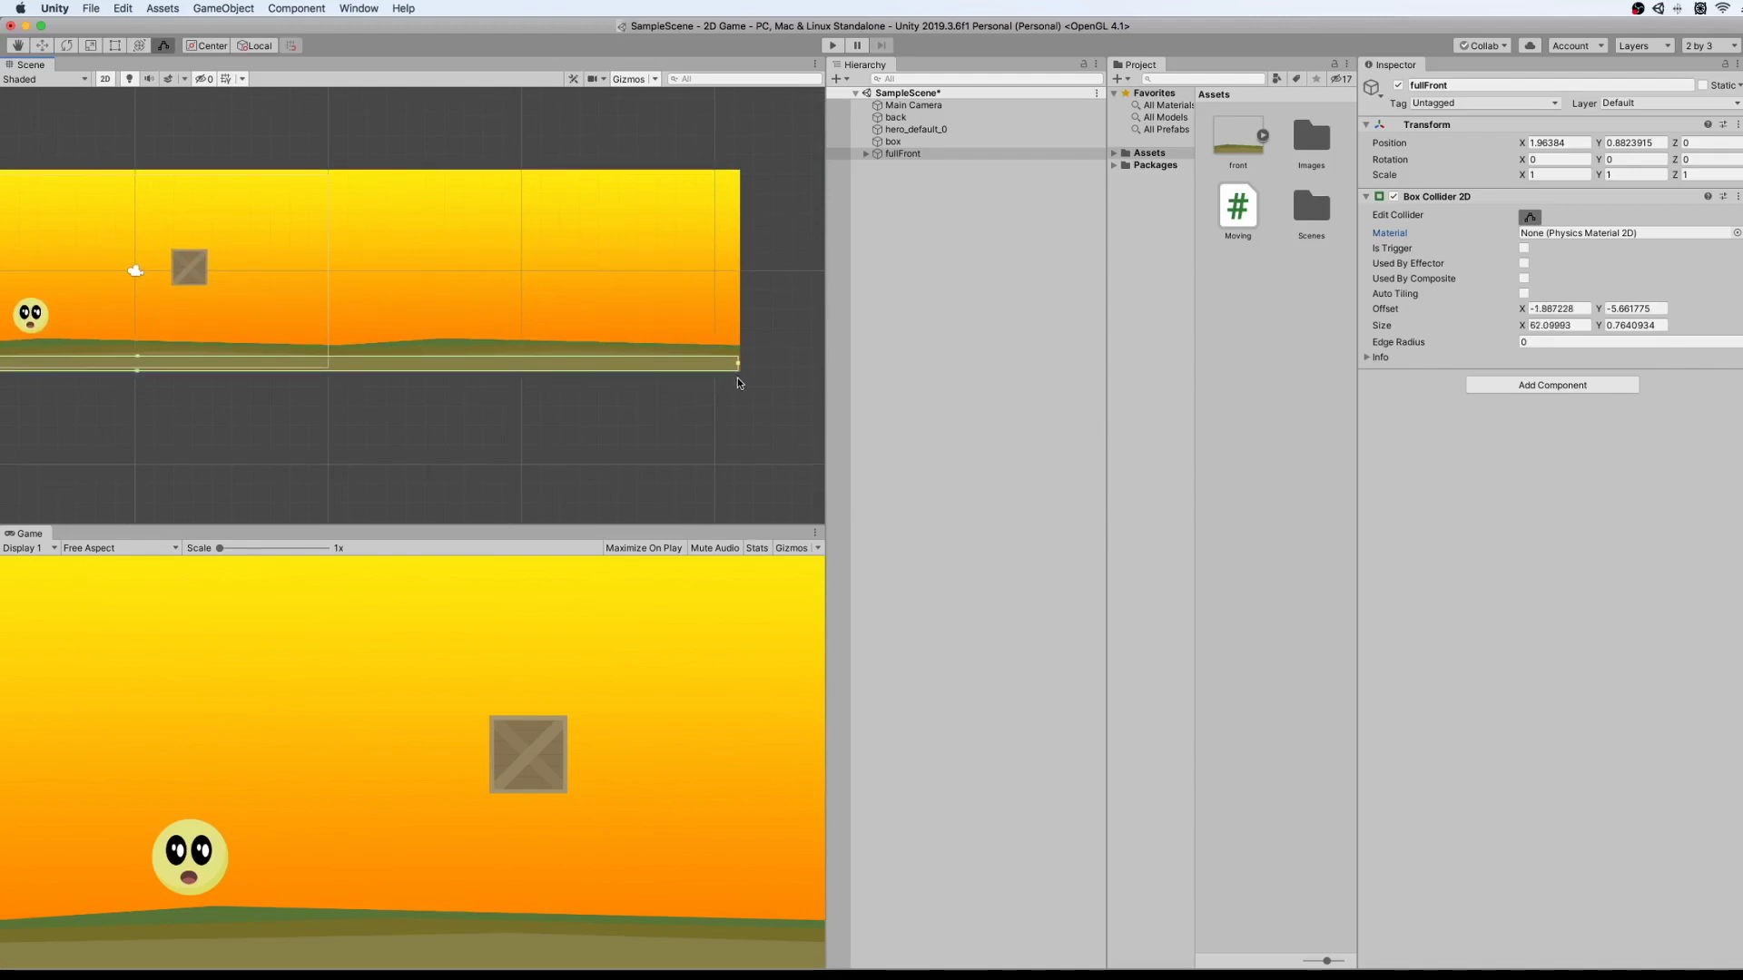
pyautogui.click(676, 397)
pyautogui.moveTo(228, 202); pyautogui.dragTo(499, 223, button='middle')
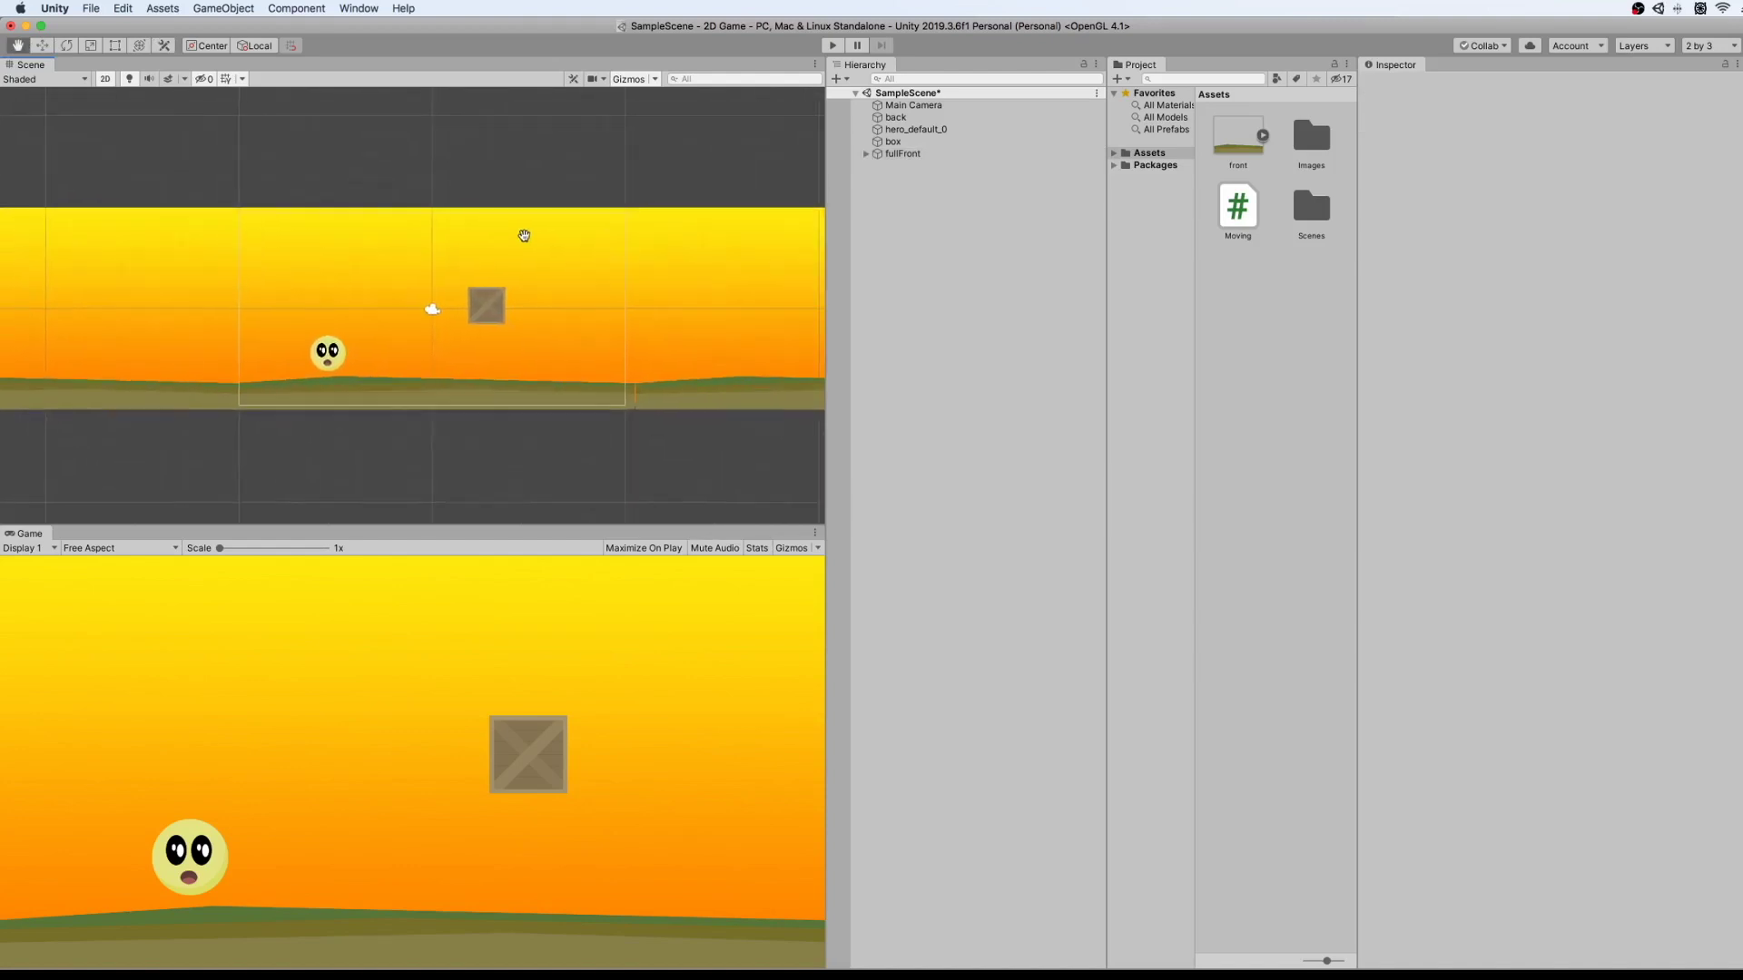
pyautogui.click(832, 45)
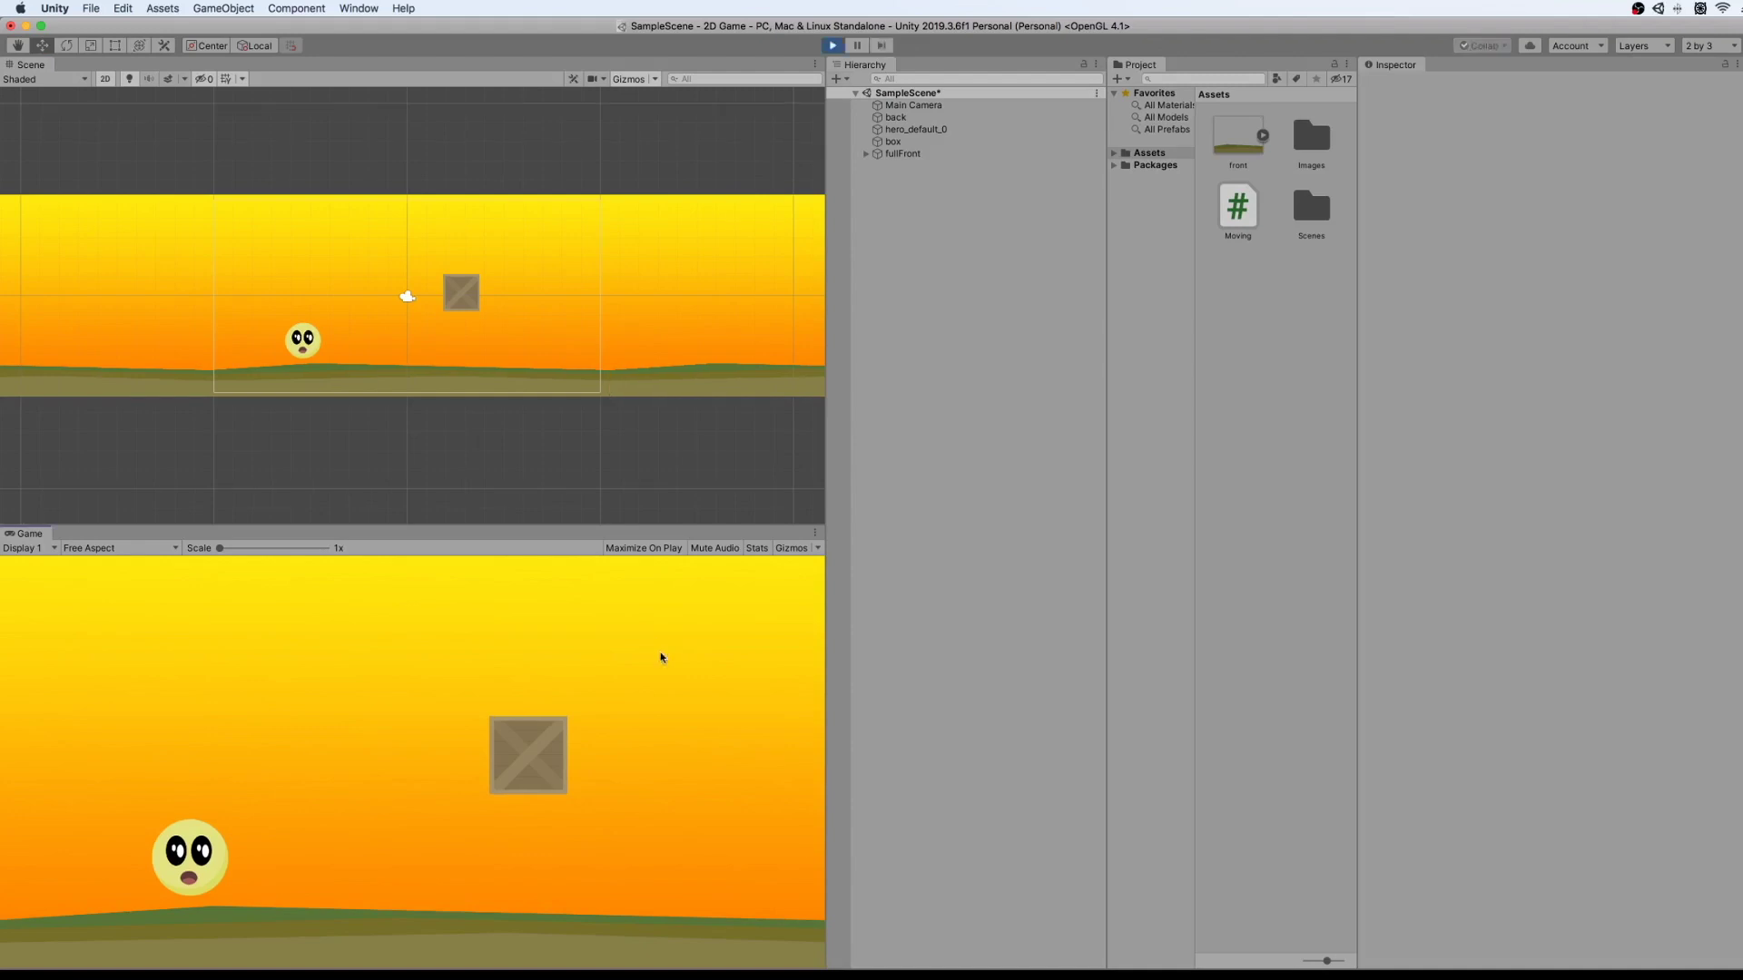
pyautogui.press('Right')
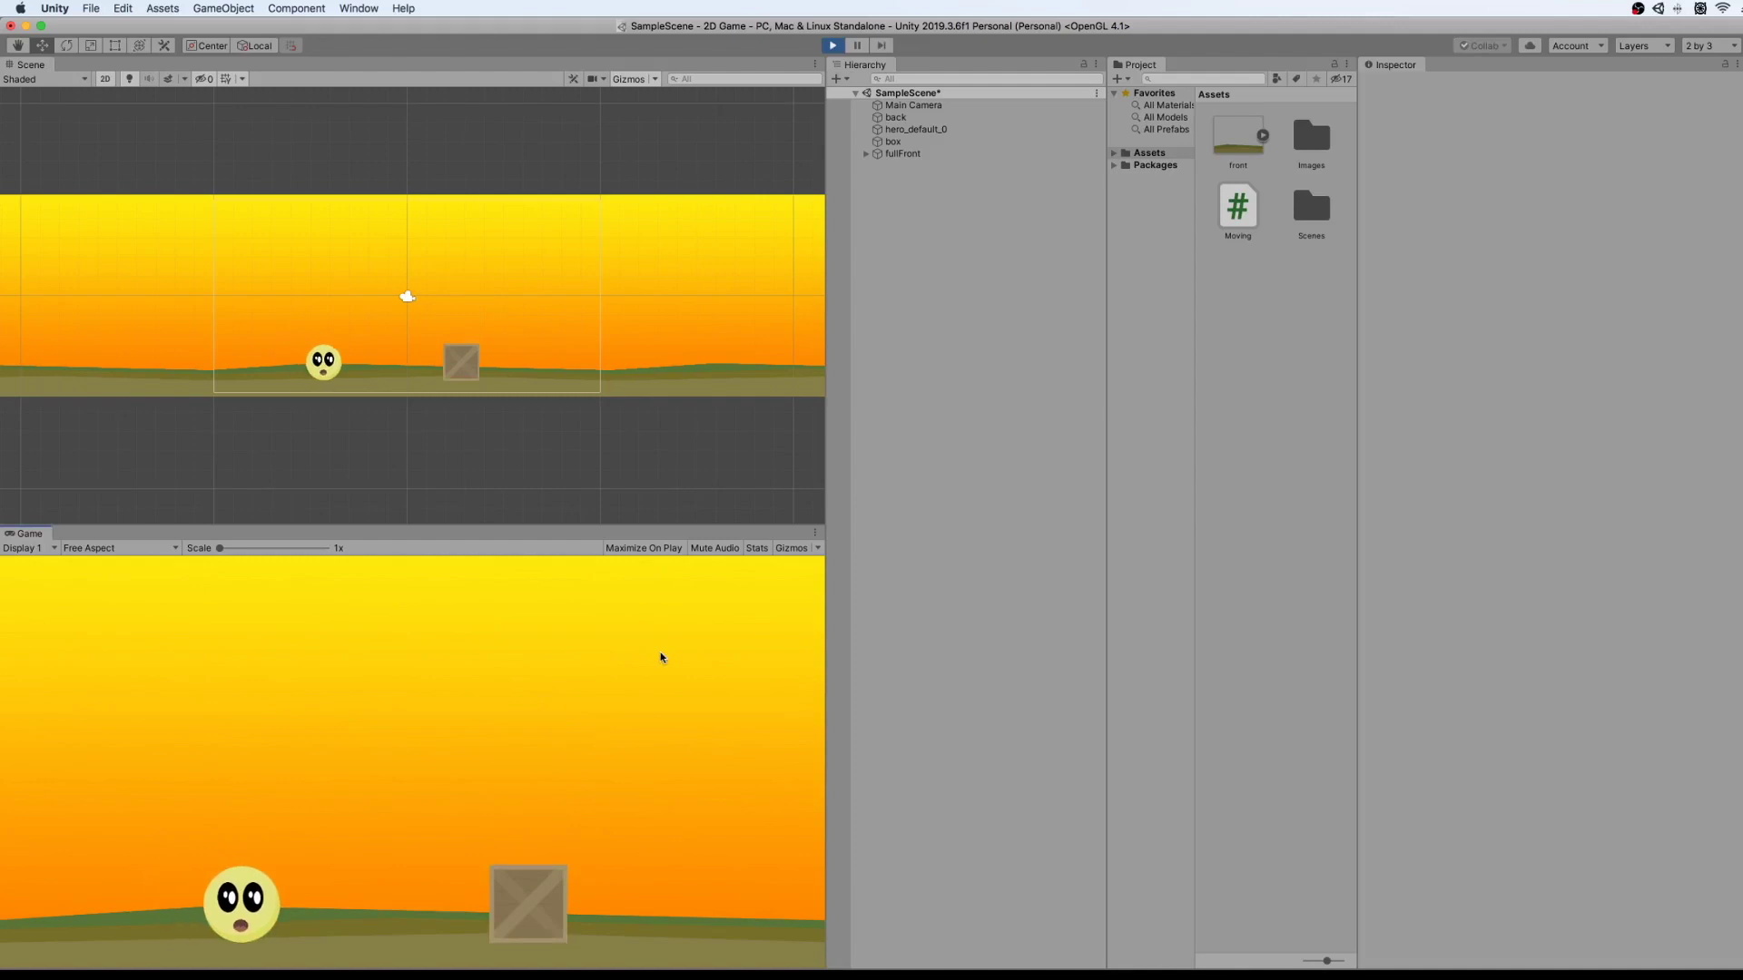
pyautogui.press('space')
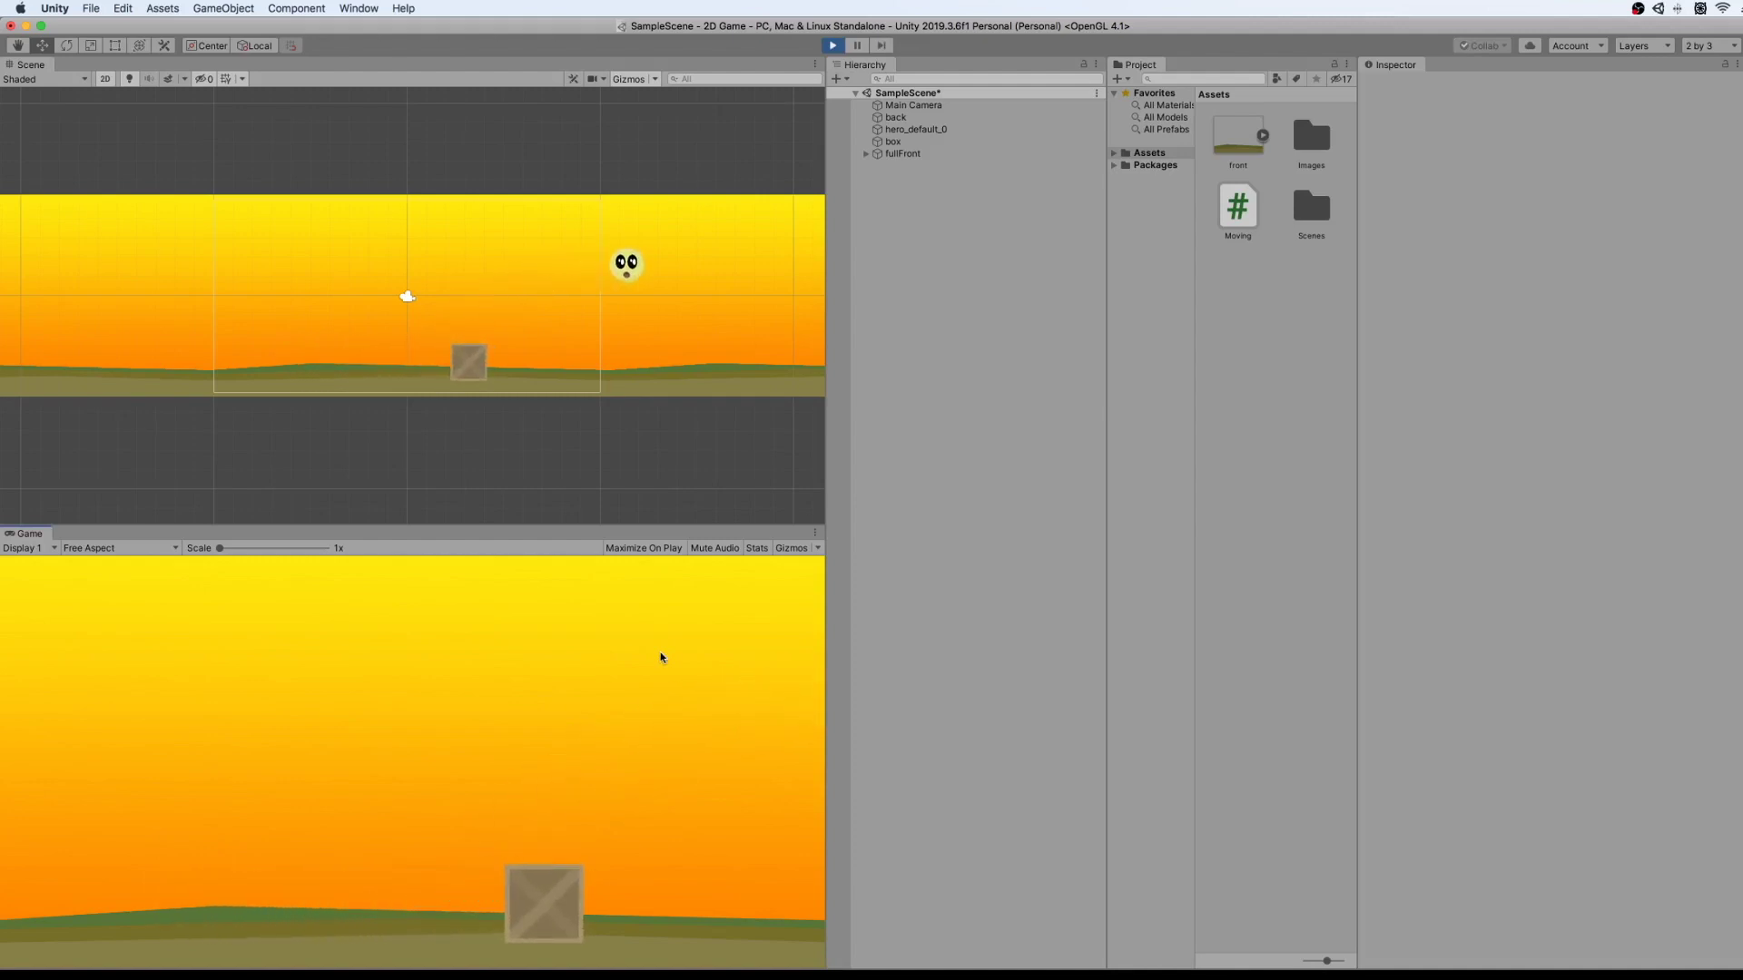
pyautogui.press('Left')
pyautogui.press('space')
pyautogui.press('Right')
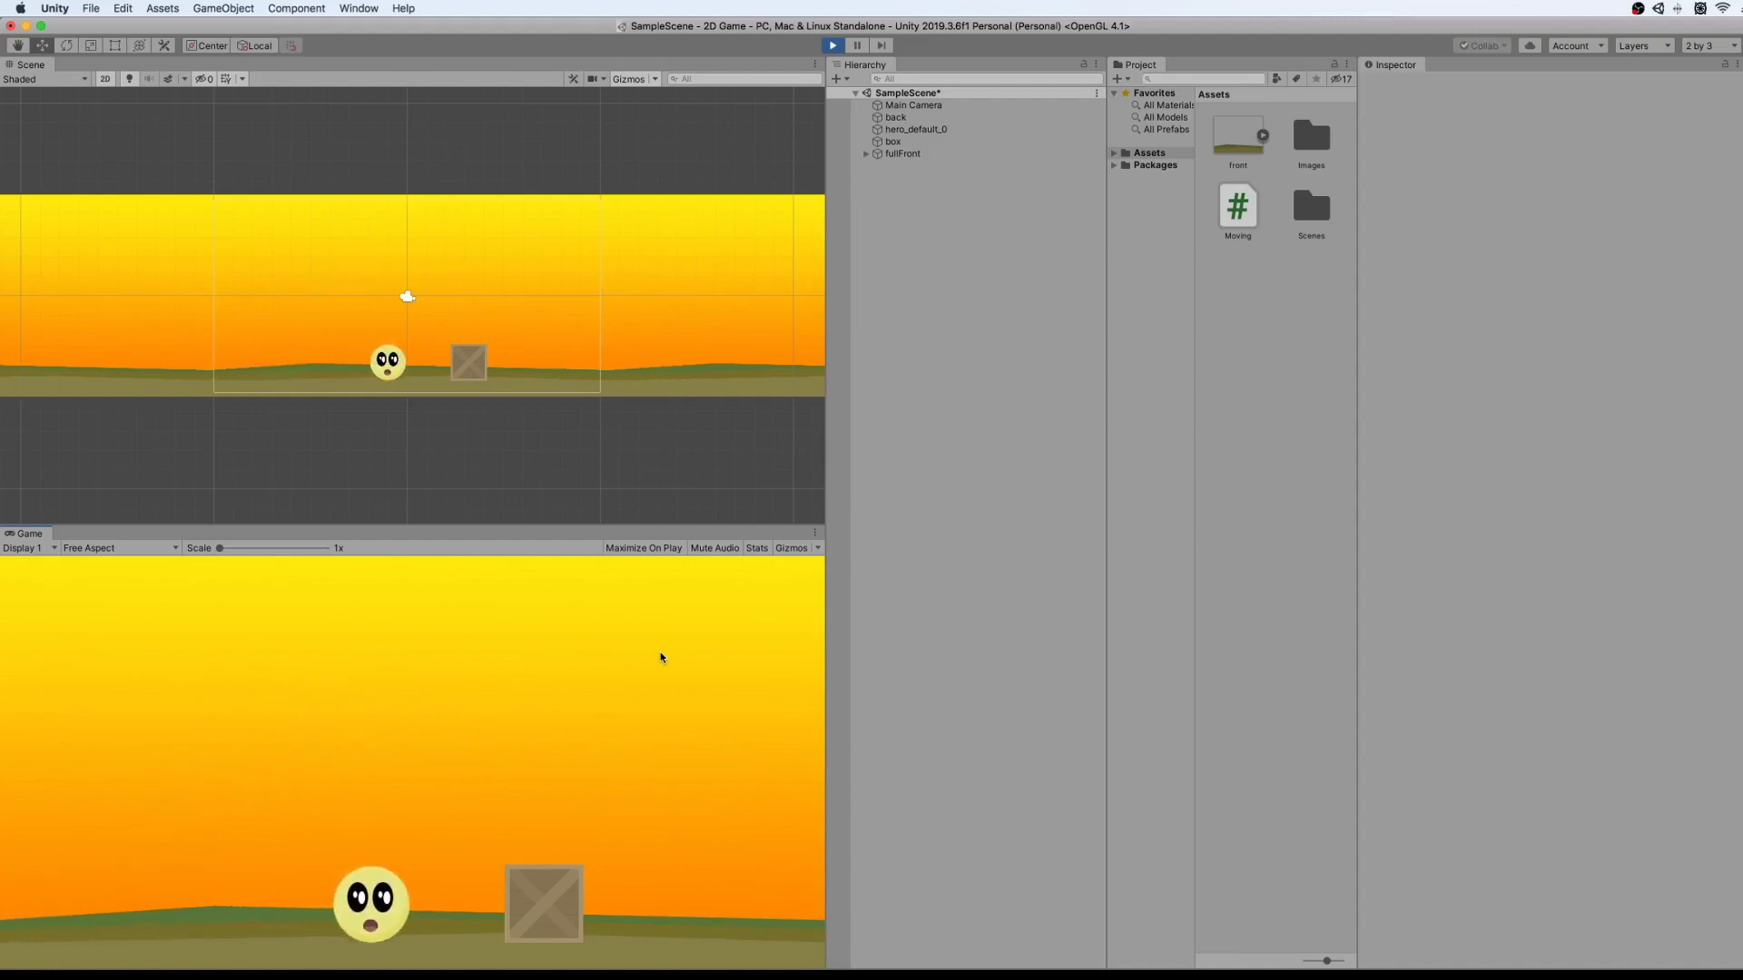
pyautogui.click(836, 44)
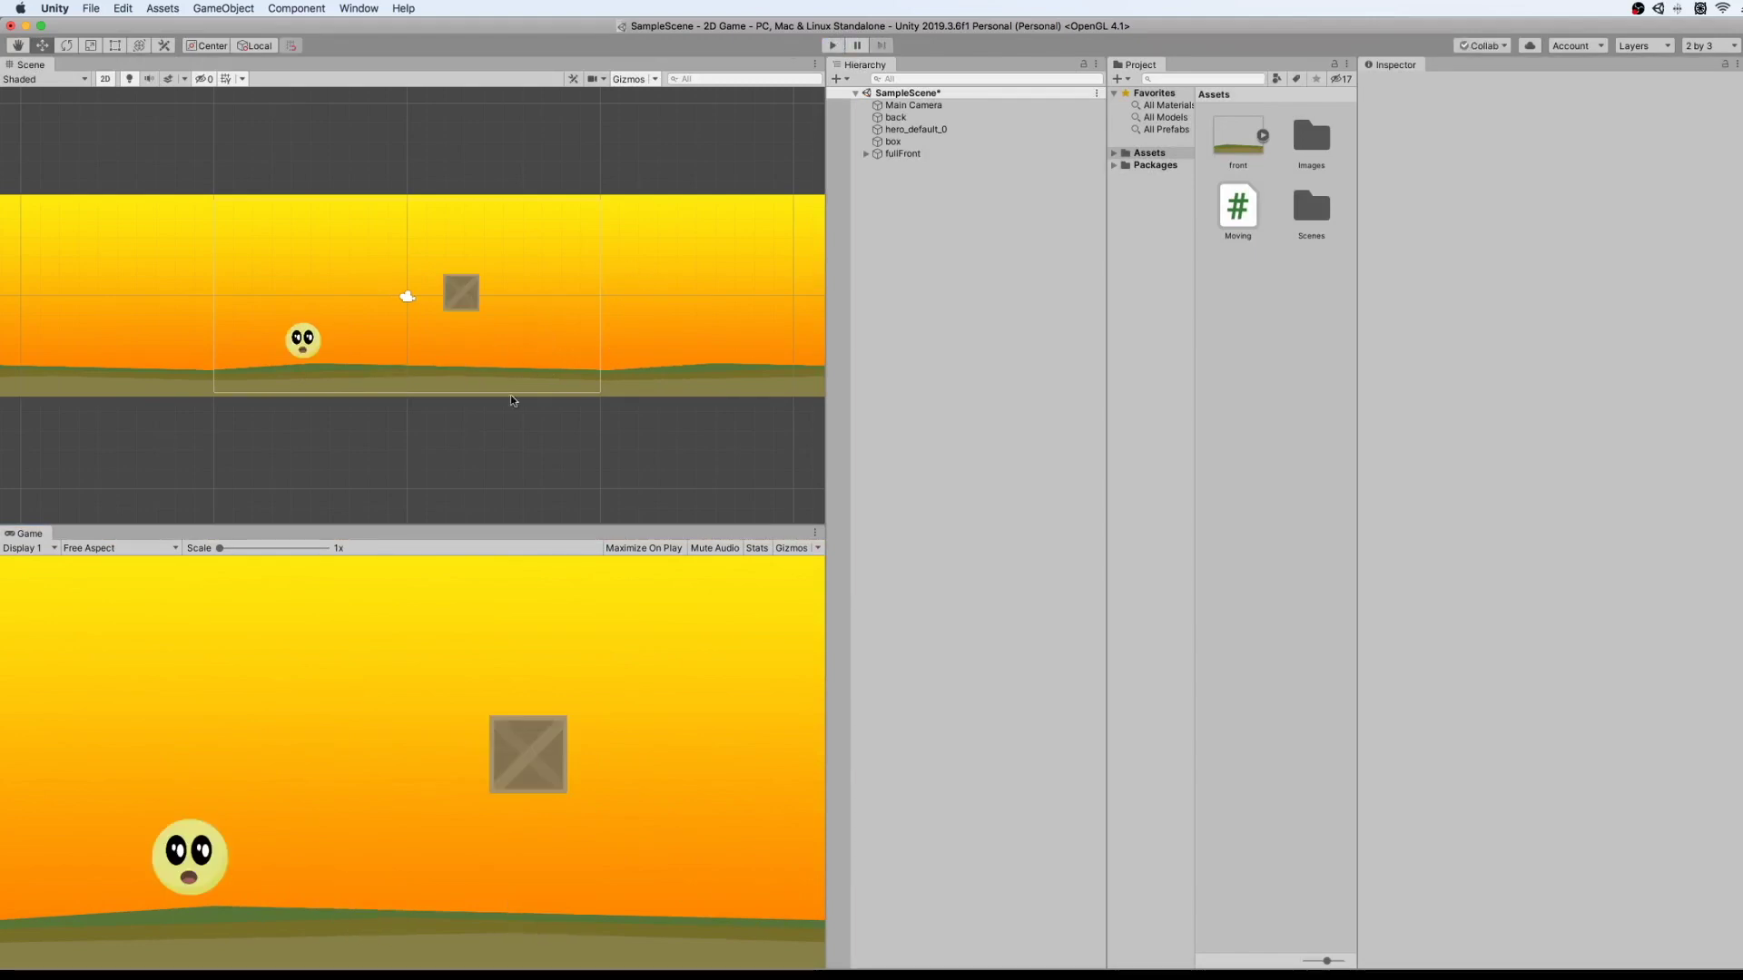
# Create a Script folder in Assets and move the Moving script into it.
pyautogui.rightClick(1261, 274)
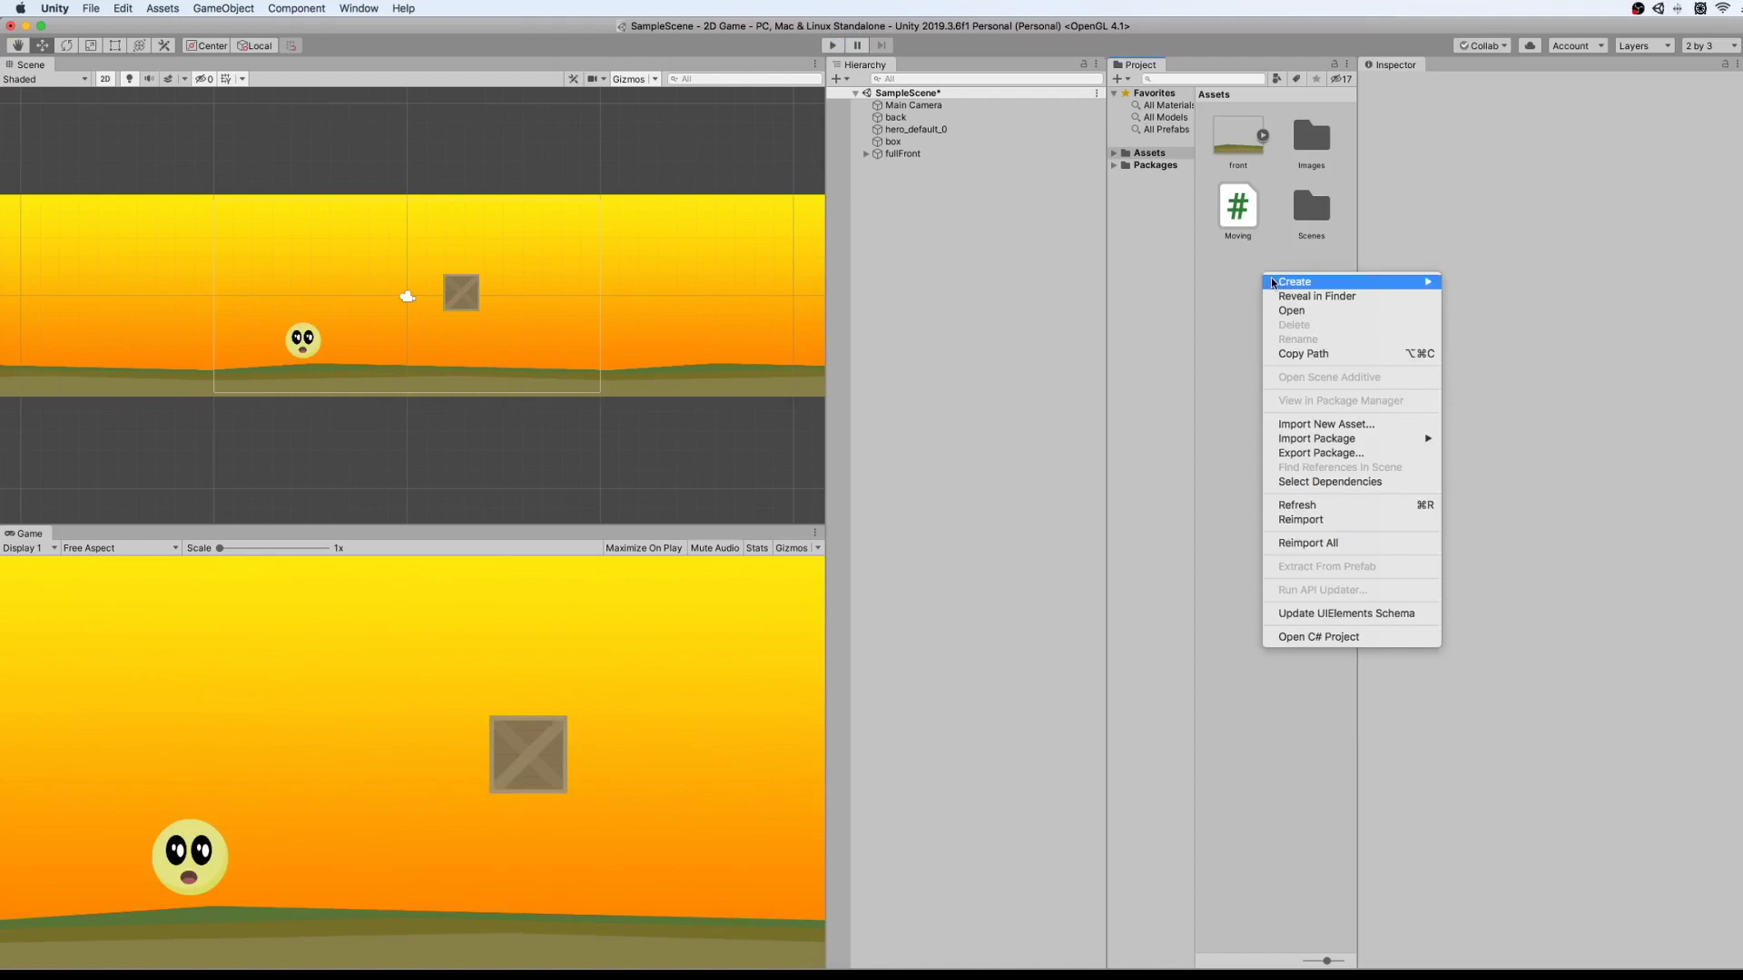
pyautogui.moveTo(1276, 283)
pyautogui.click(1465, 284)
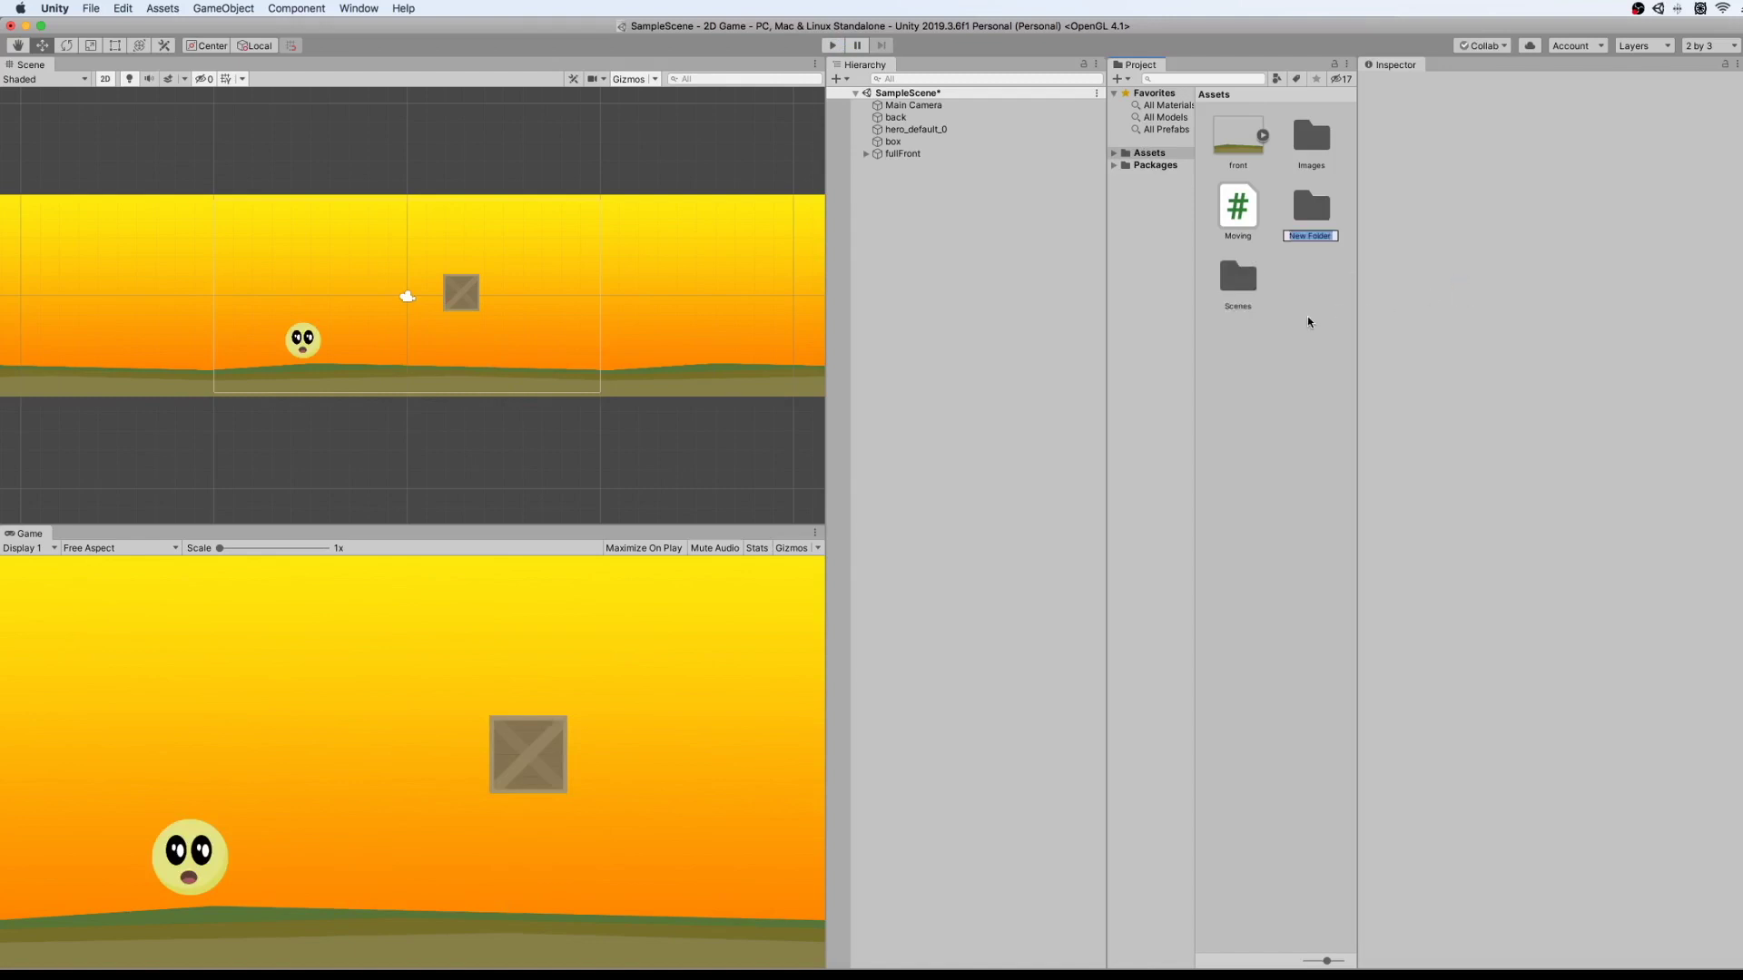
pyautogui.write('Script')
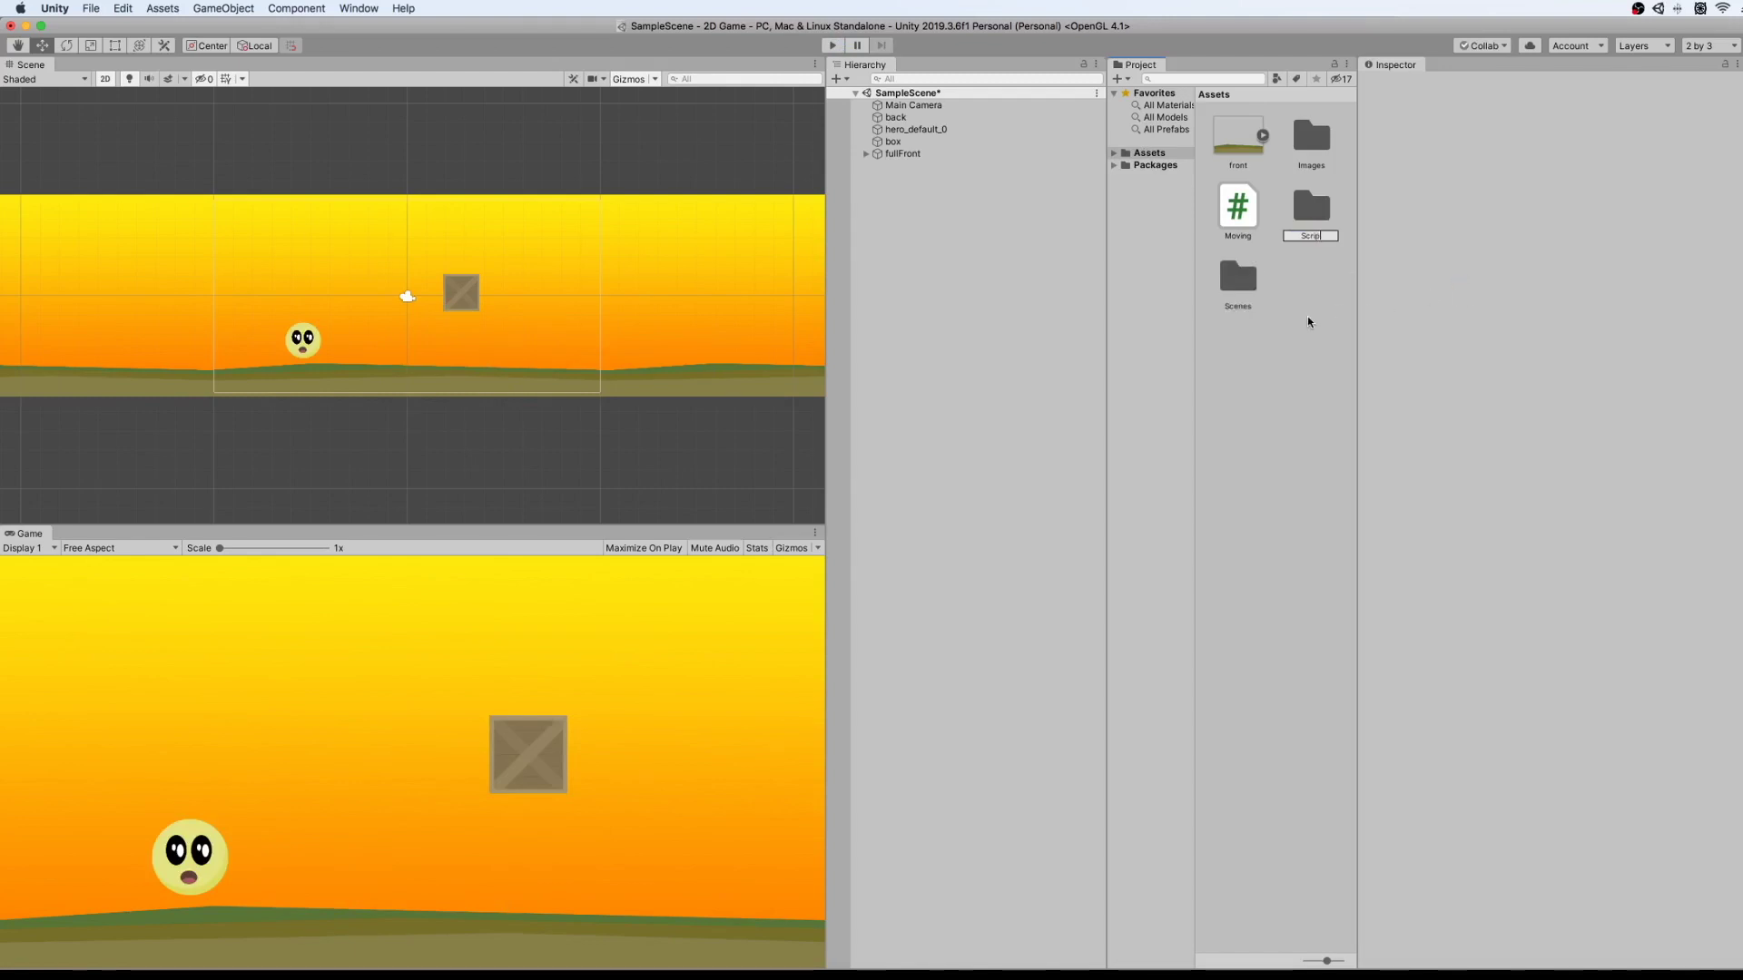
pyautogui.press('Return')
pyautogui.click(1248, 222)
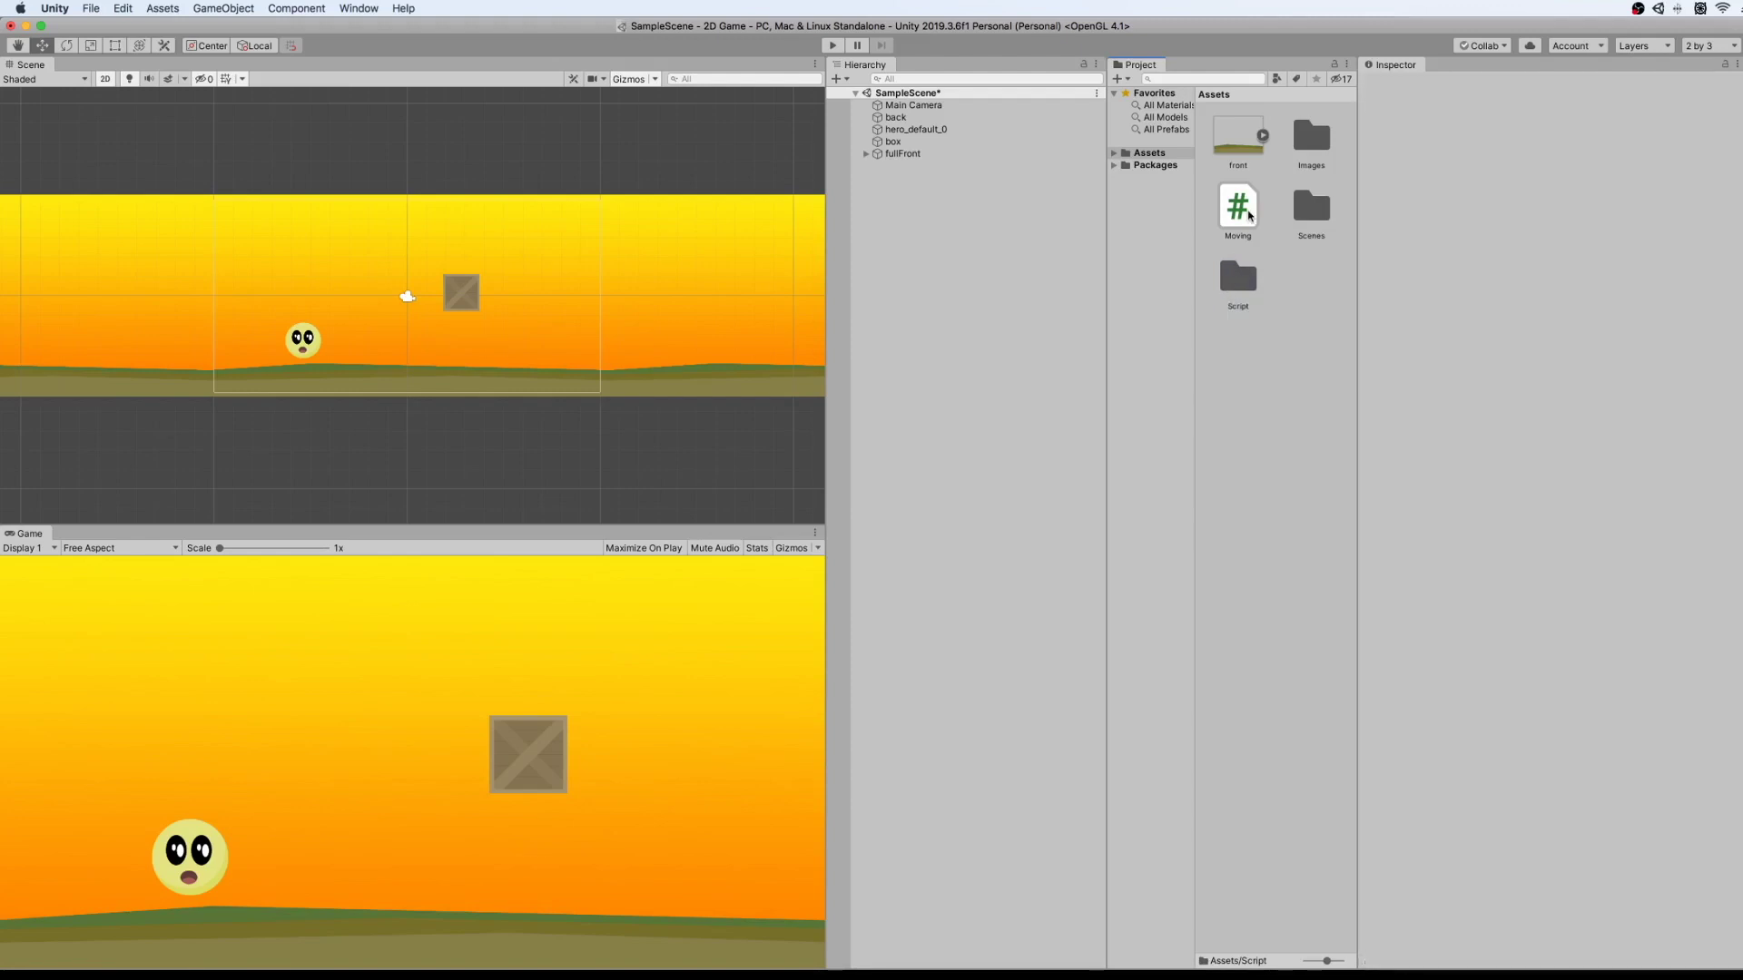
pyautogui.moveTo(1248, 223); pyautogui.dragTo(1238, 278)
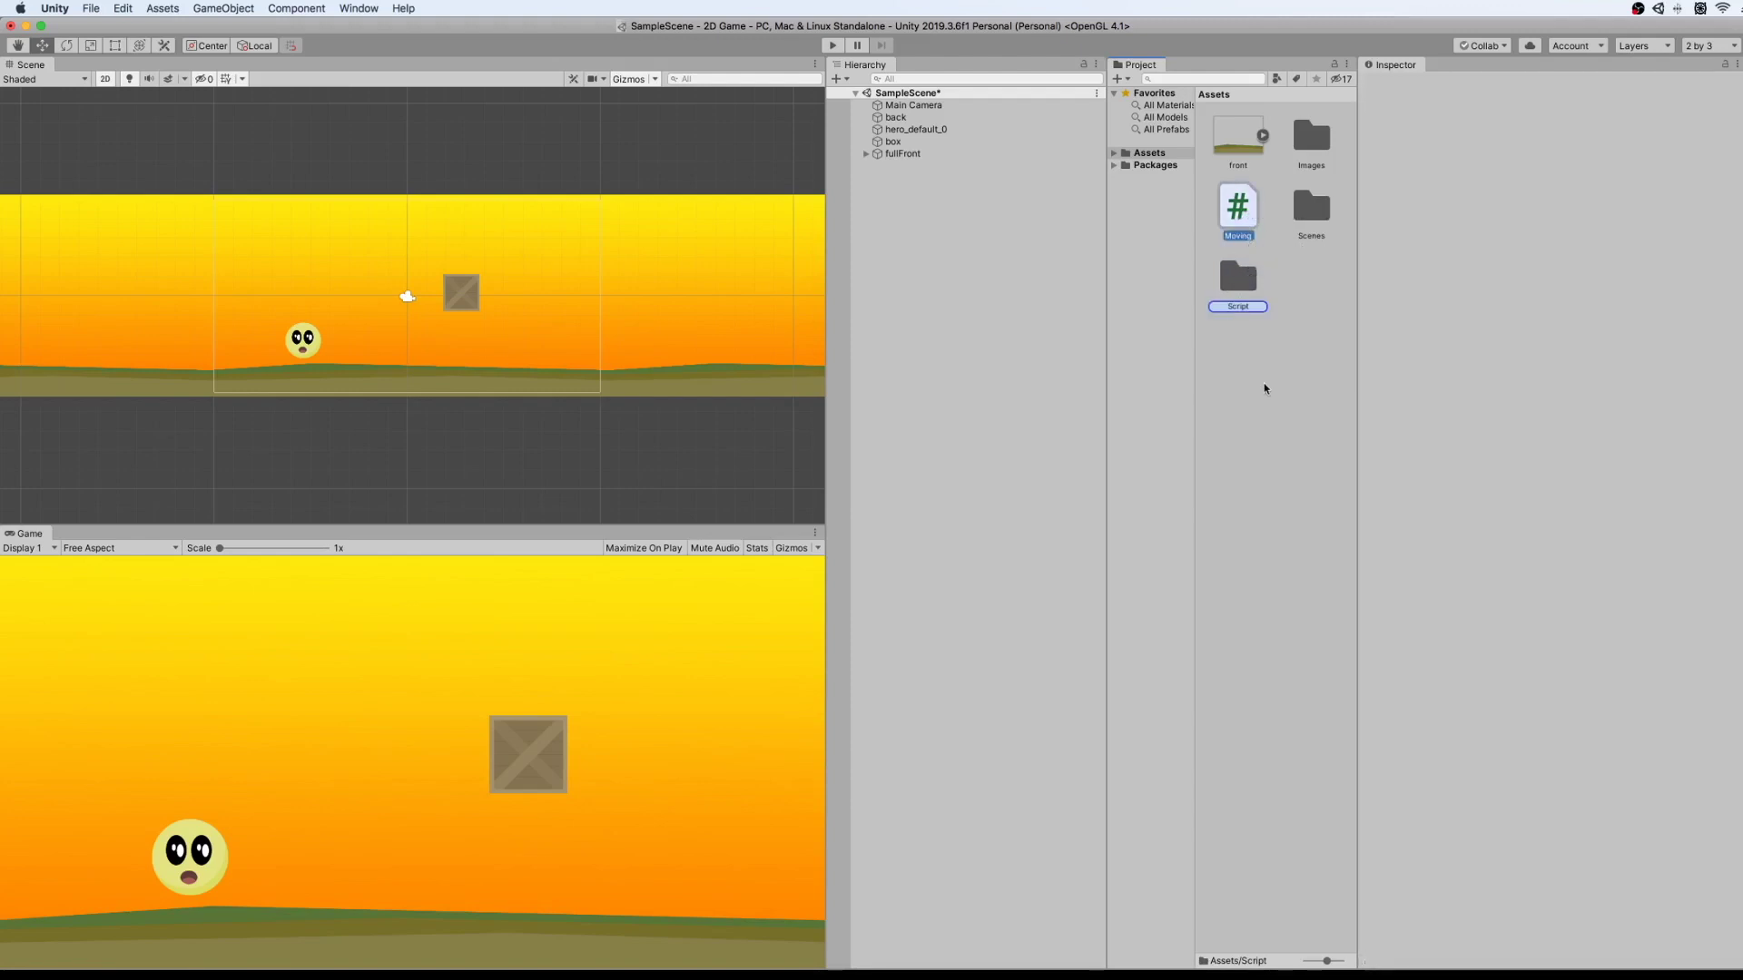
# Create a new C# script named Follow inside the Script folder.
pyautogui.click(1312, 211)
pyautogui.doubleClick(1312, 214)
pyautogui.rightClick(1260, 222)
pyautogui.moveTo(1263, 228)
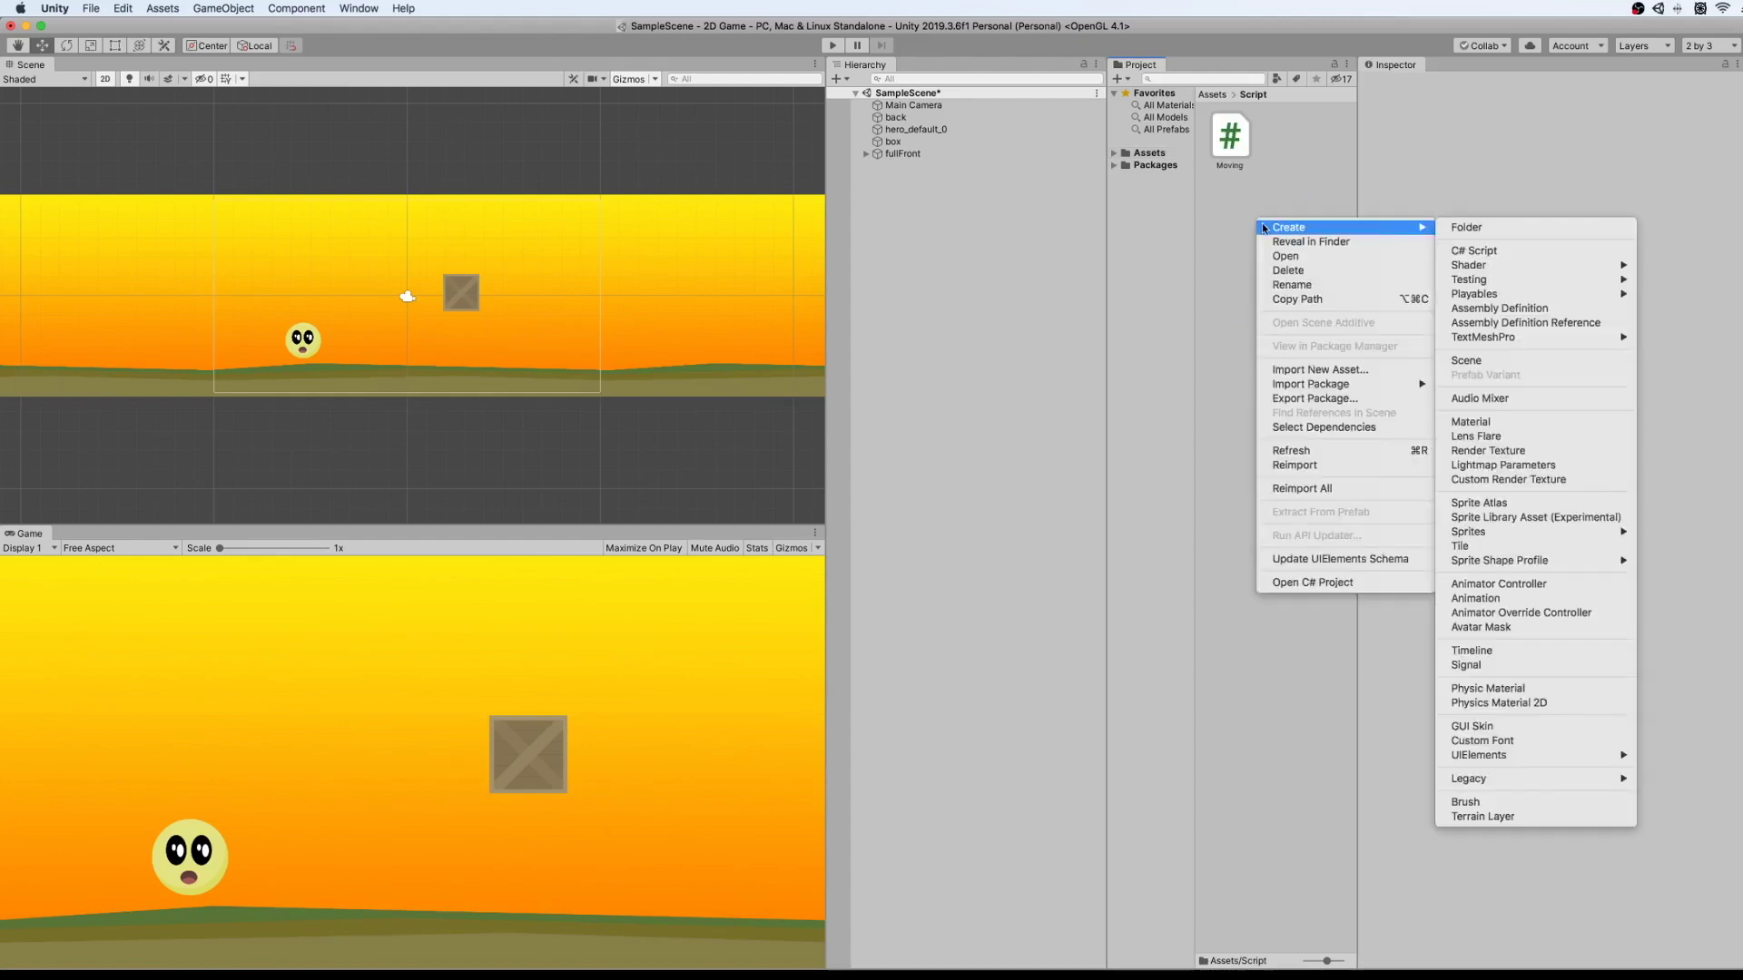
pyautogui.click(1491, 254)
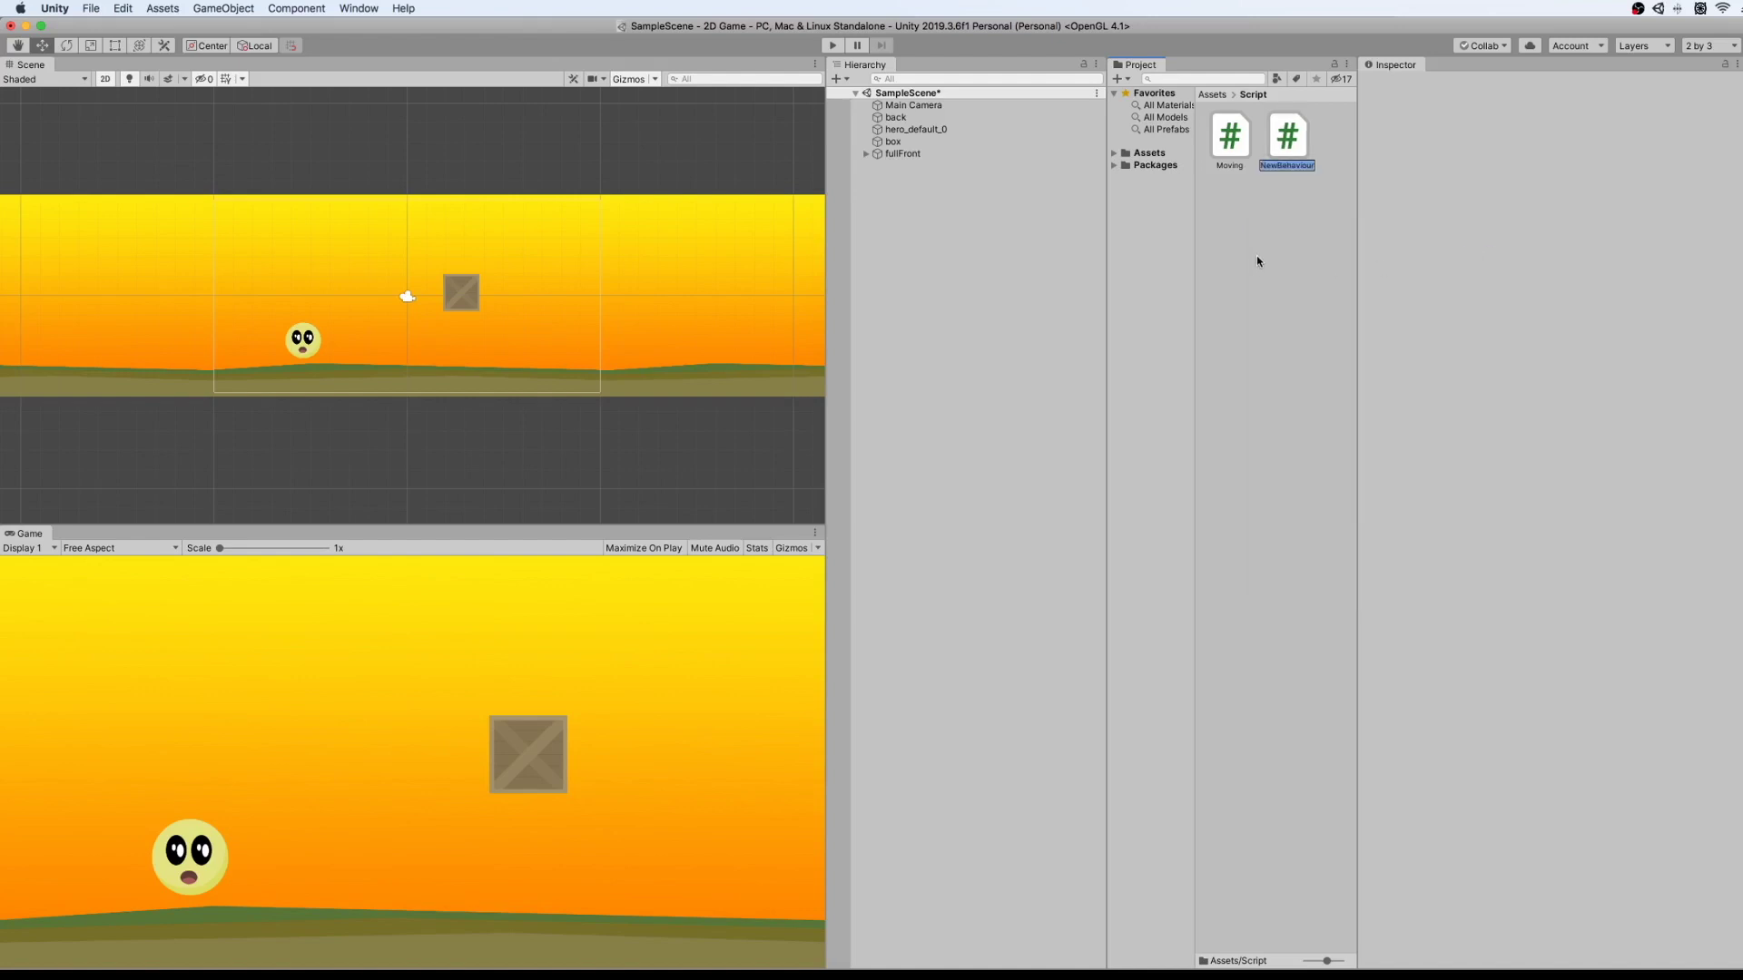
pyautogui.write('Follow')
pyautogui.press('Return')
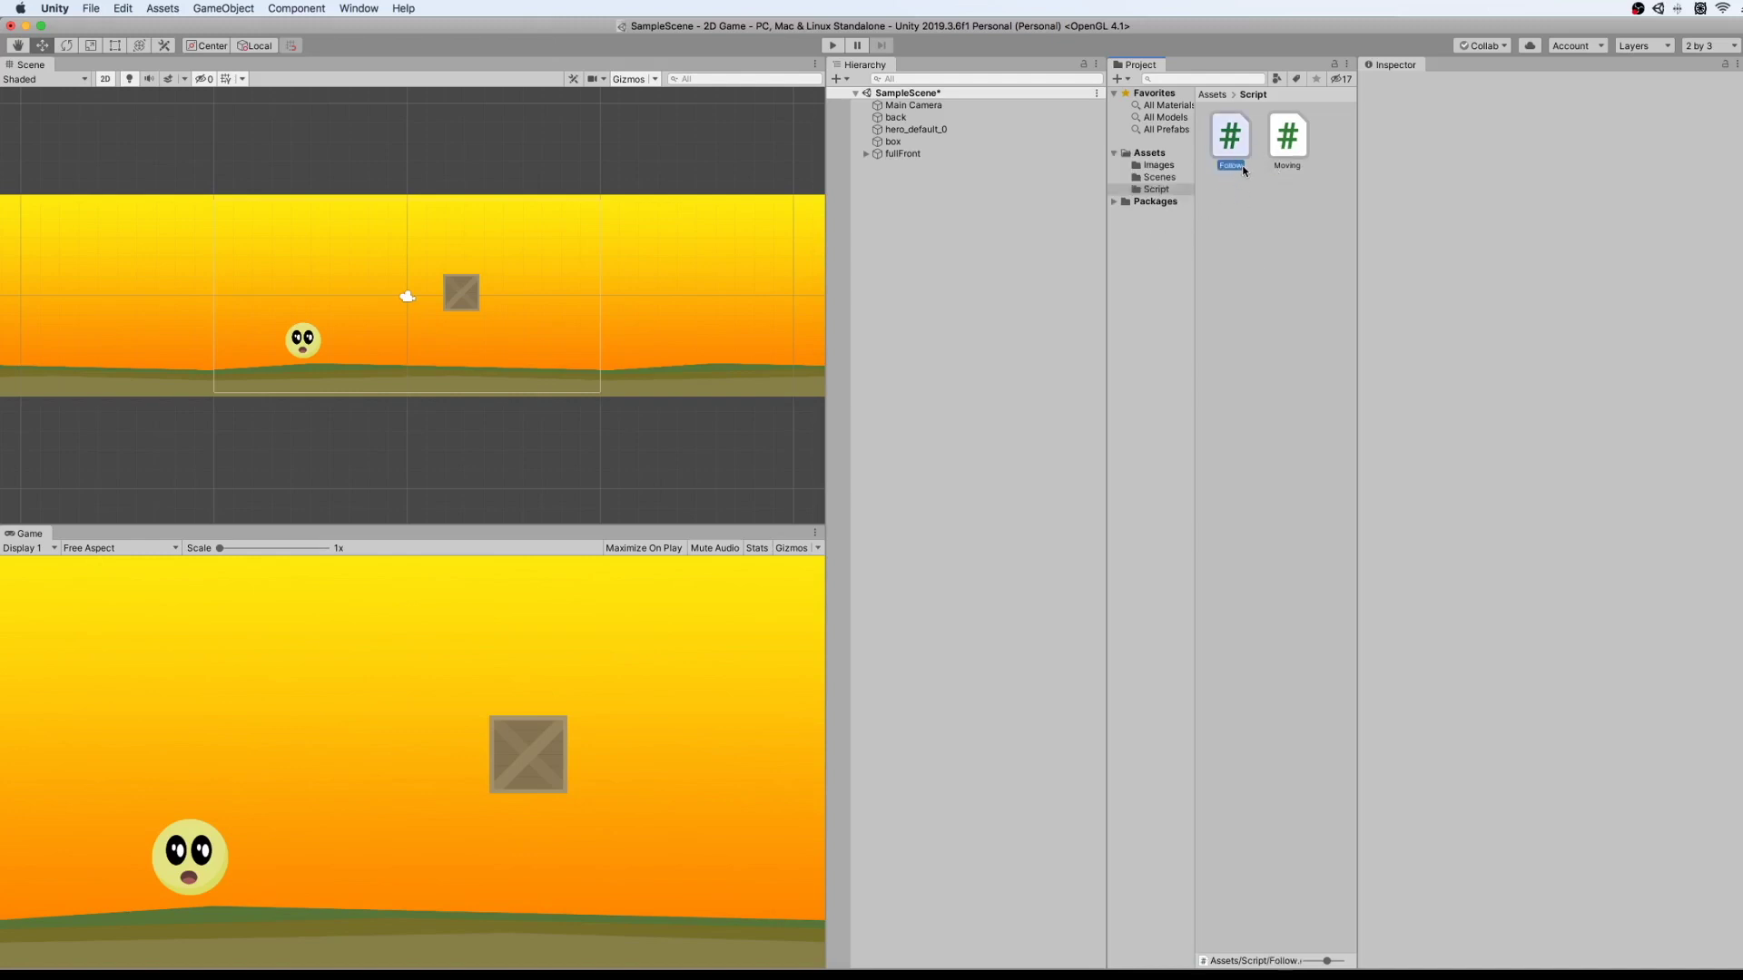
# Drag the Follow script onto the Main Camera's Inspector to add it.
pyautogui.click(408, 299)
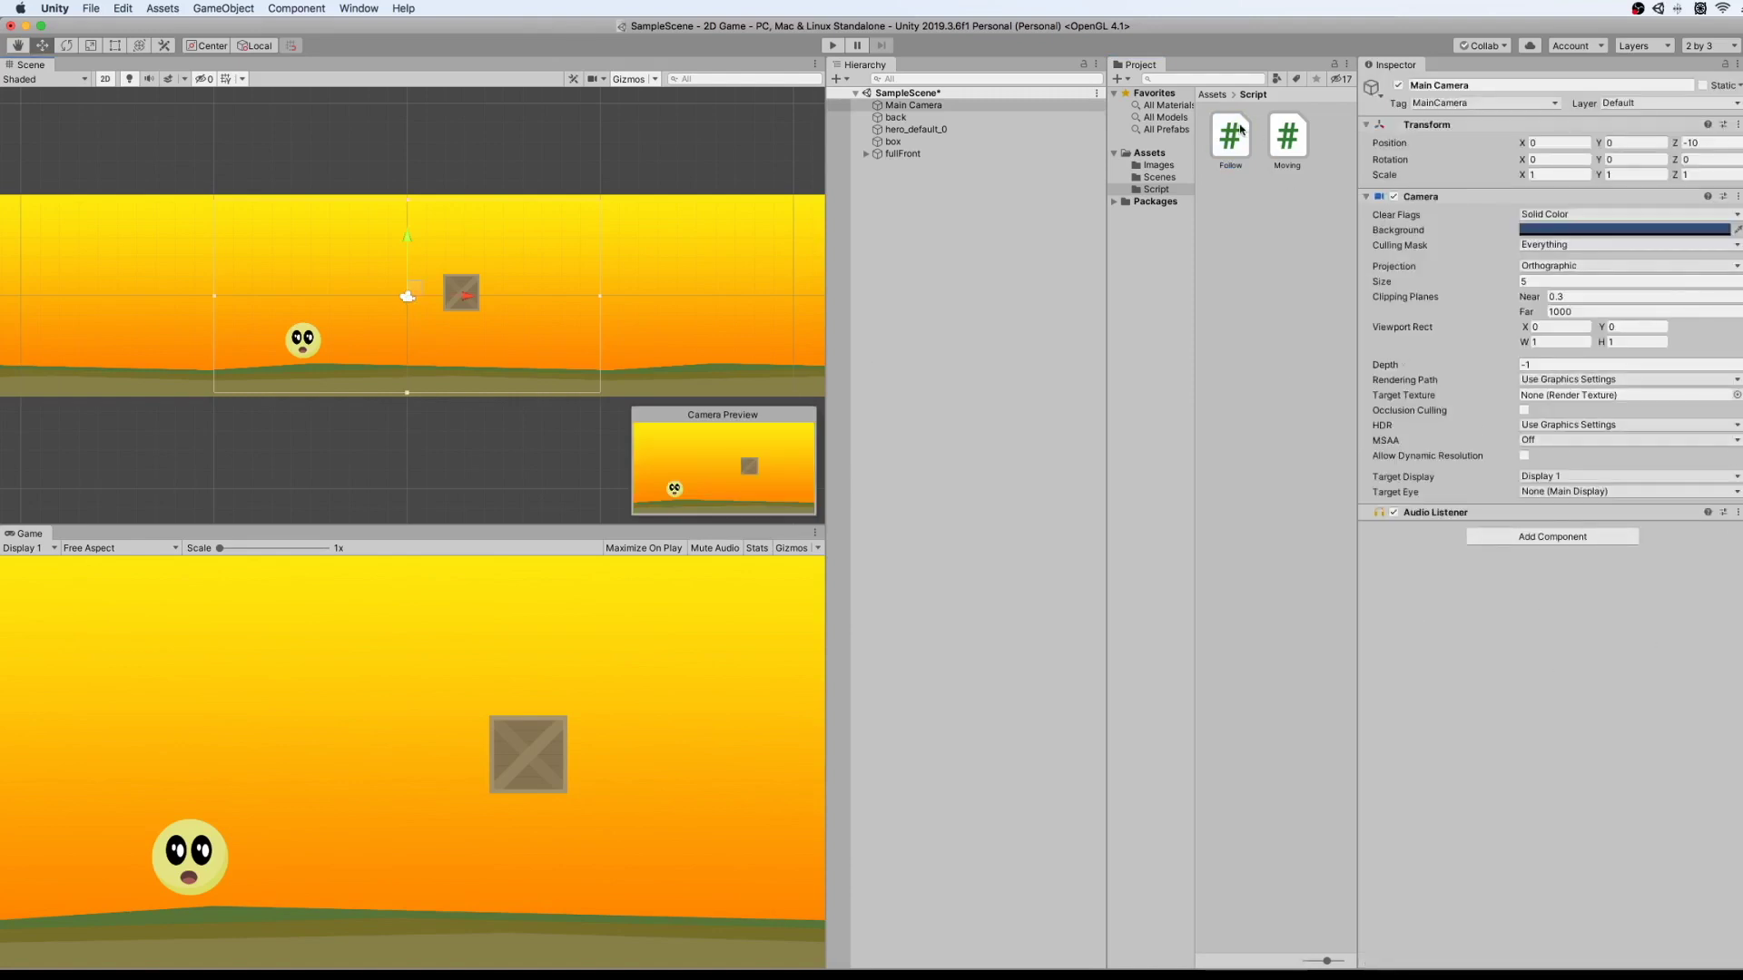
pyautogui.moveTo(1240, 129); pyautogui.dragTo(1474, 625)
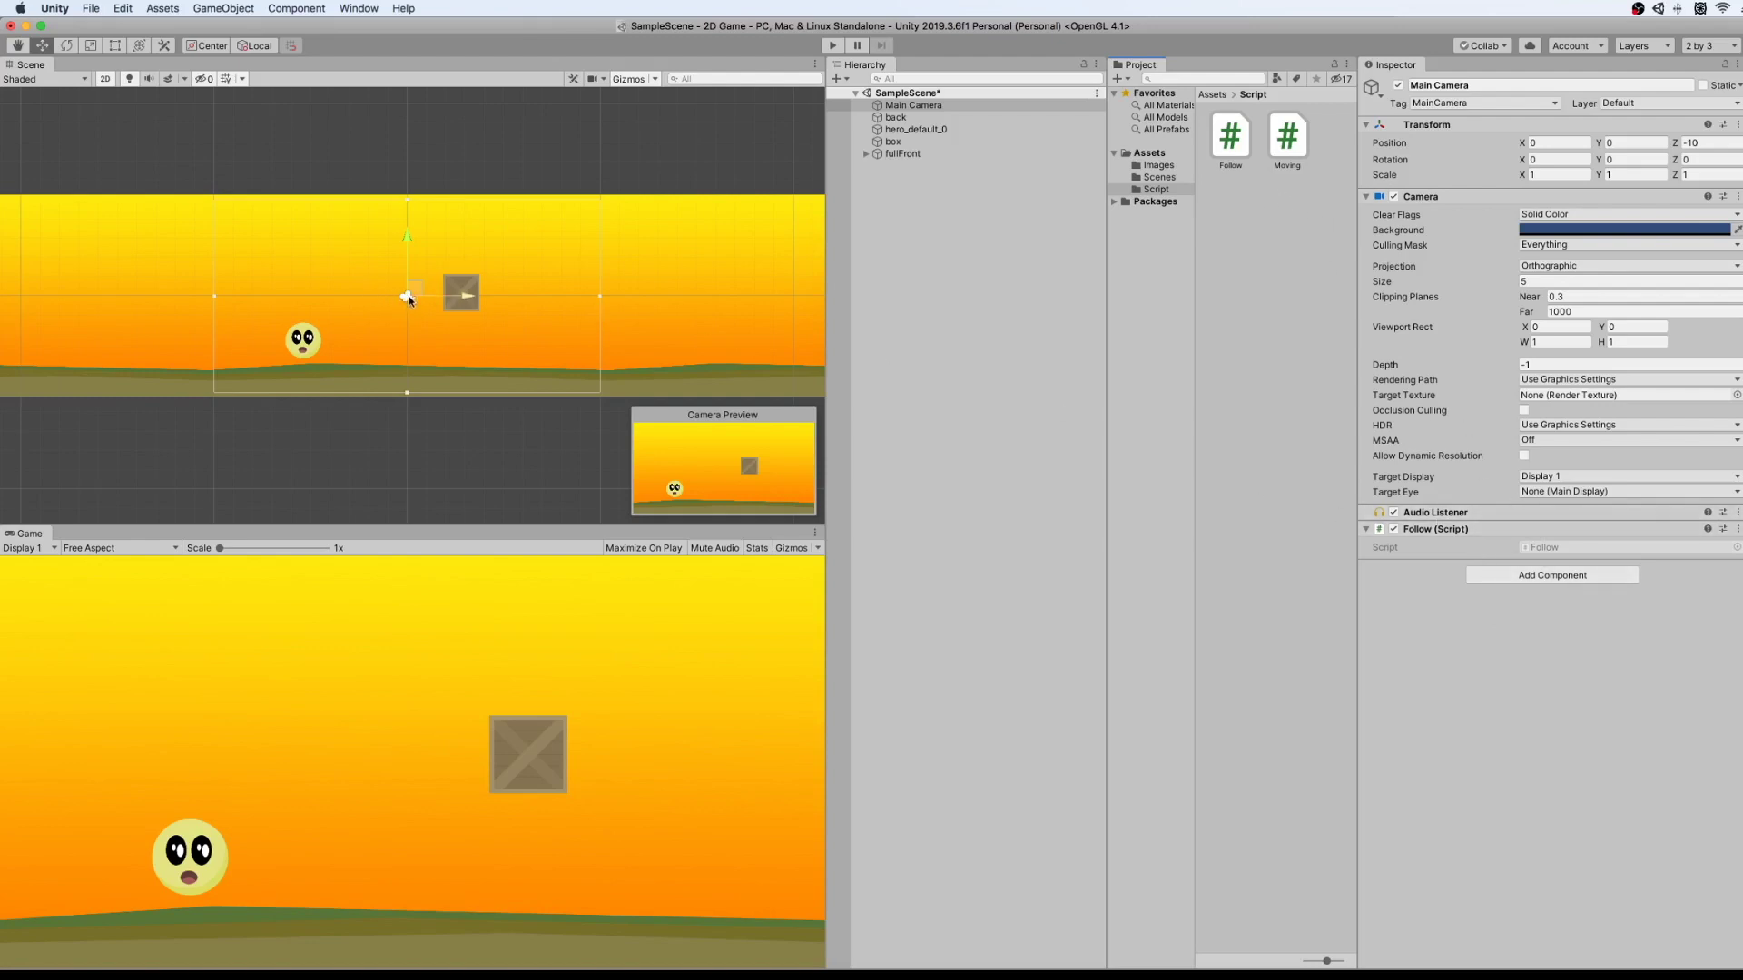
pyautogui.click(308, 340)
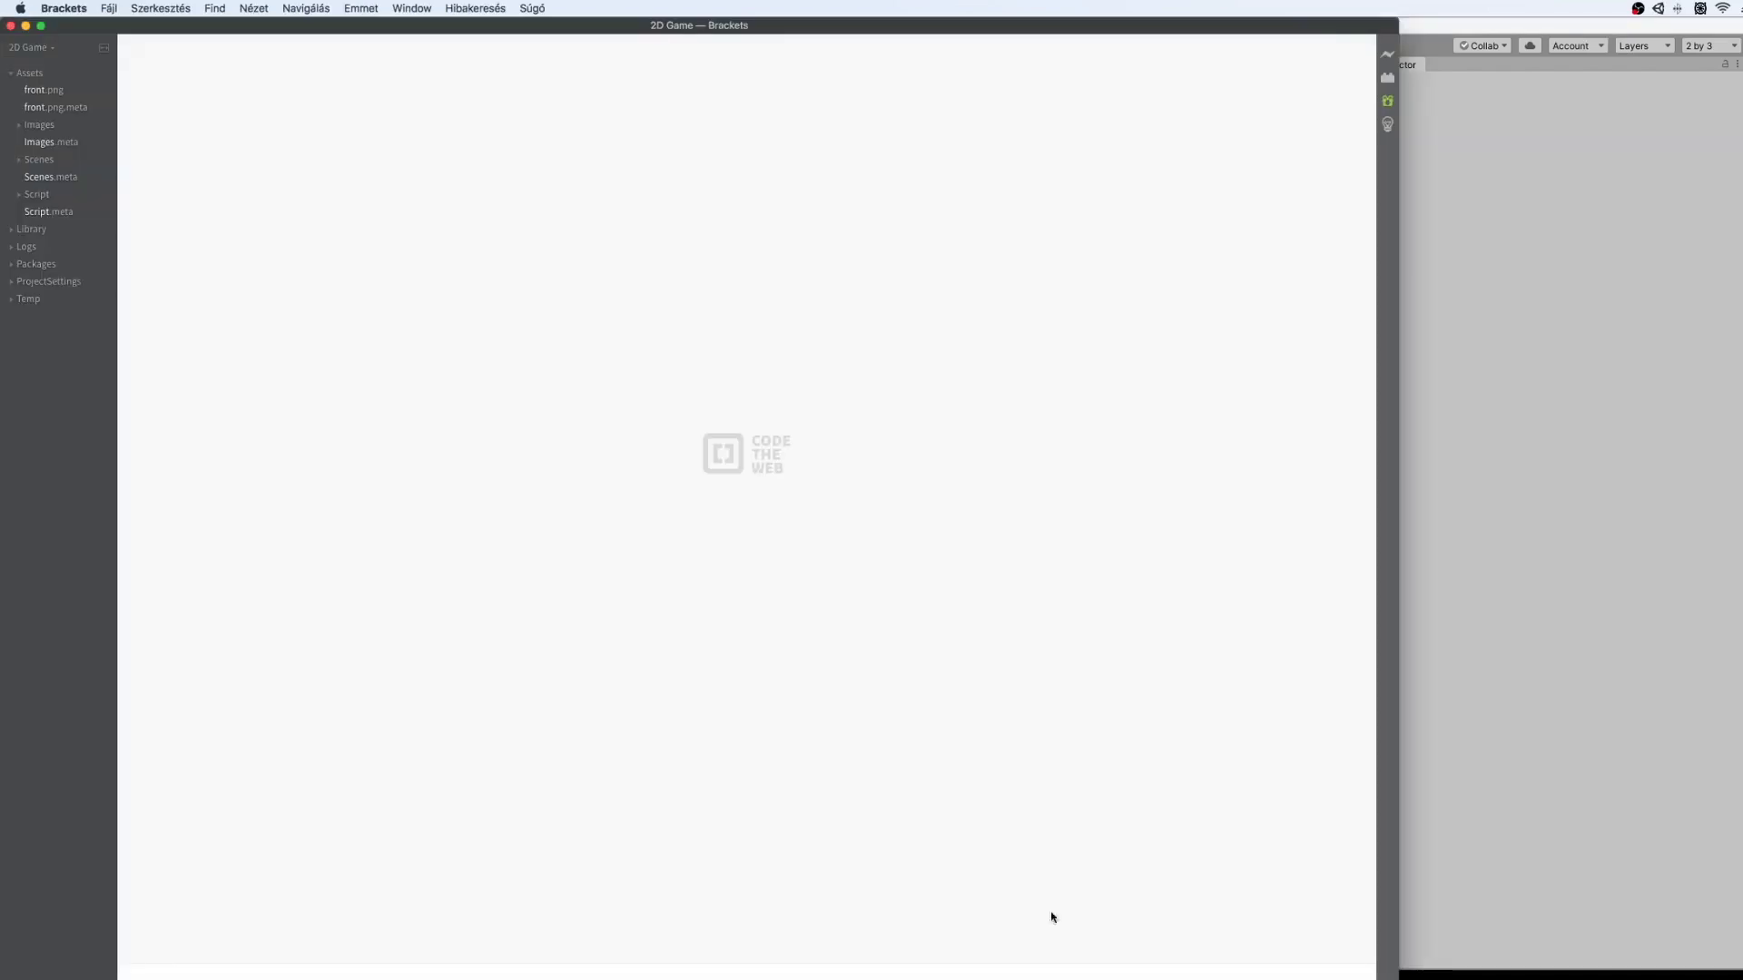
# Open Follow.cs from the Script folder and delete the comments above Start and Update.
pyautogui.click(19, 195)
pyautogui.doubleClick(45, 212)
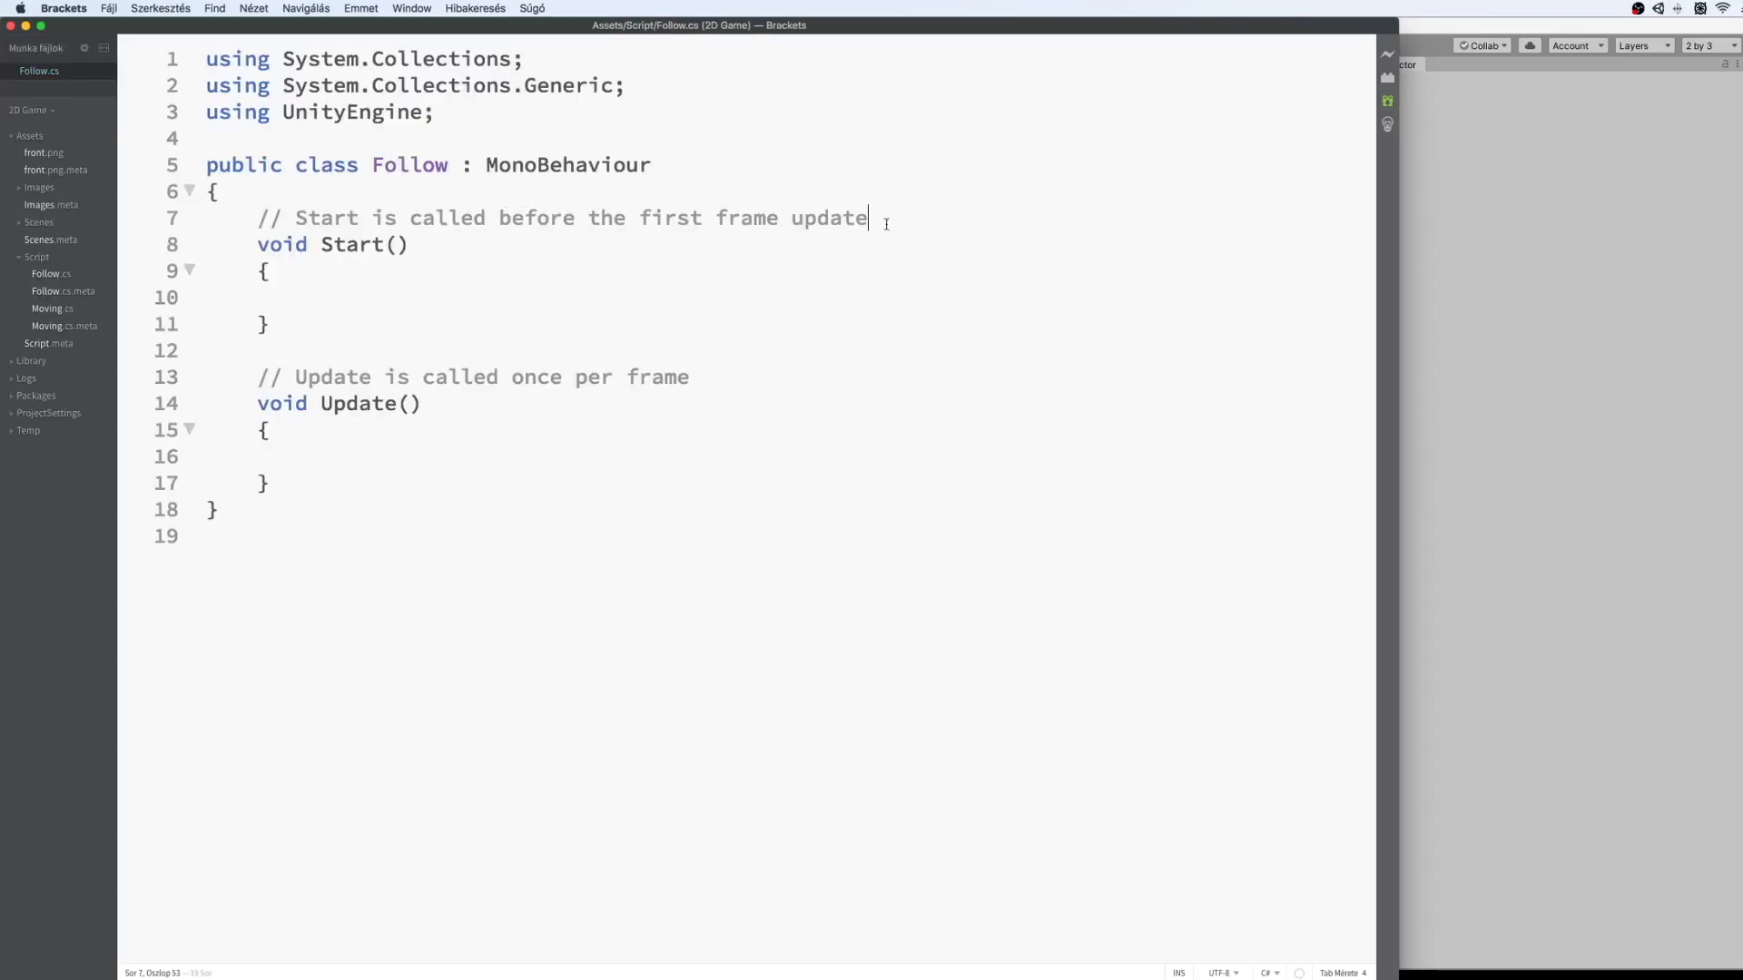
pyautogui.moveTo(895, 224); pyautogui.dragTo(258, 218)
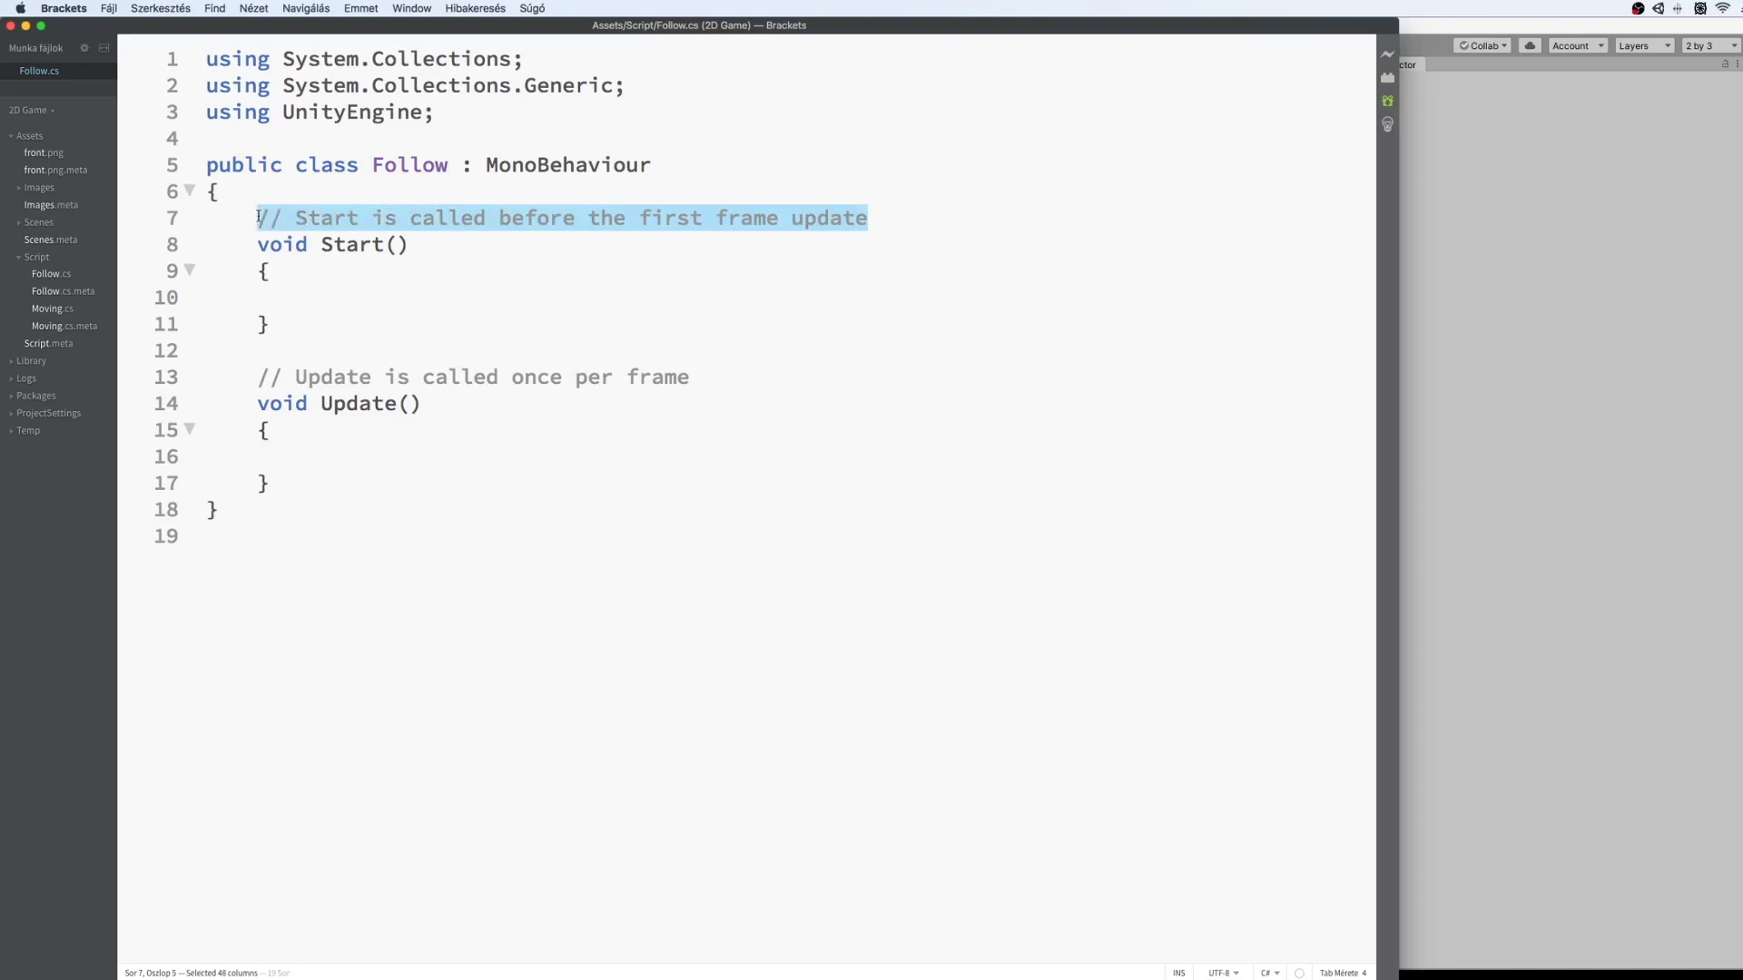
pyautogui.press('BackSpace')
pyautogui.moveTo(718, 377); pyautogui.dragTo(255, 378)
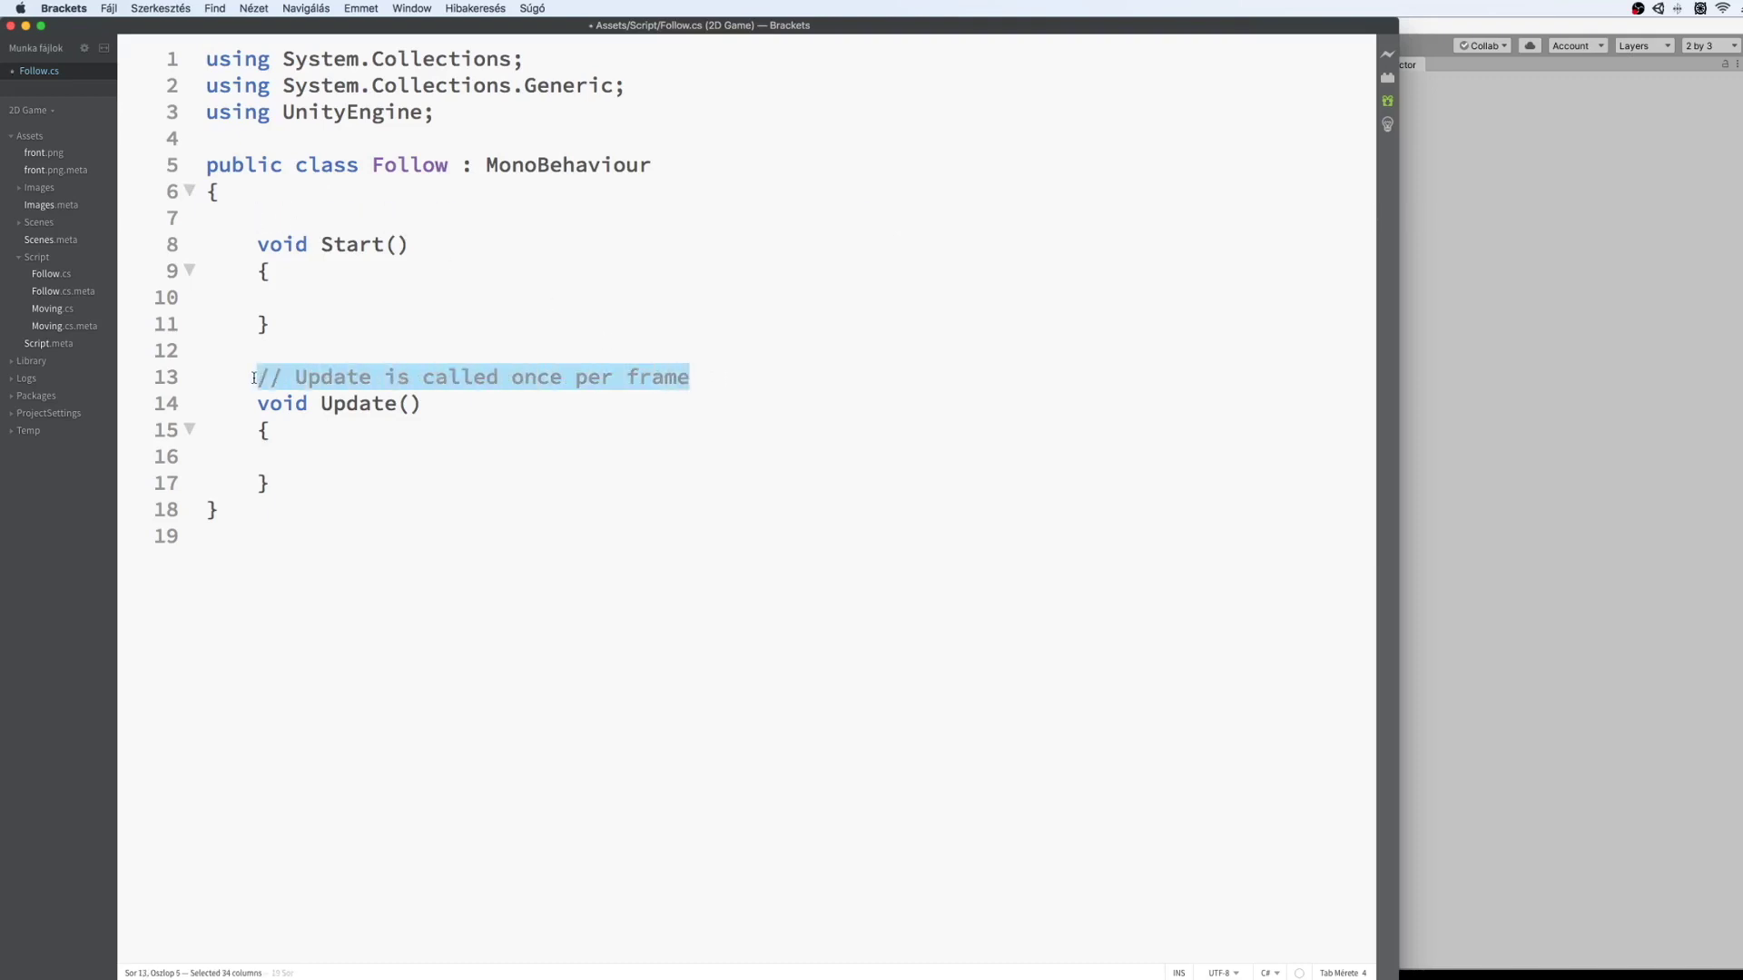
pyautogui.press('BackSpace')
# Add 'public GameObject target' on line 7 and save Follow.cs.
pyautogui.click(290, 224)
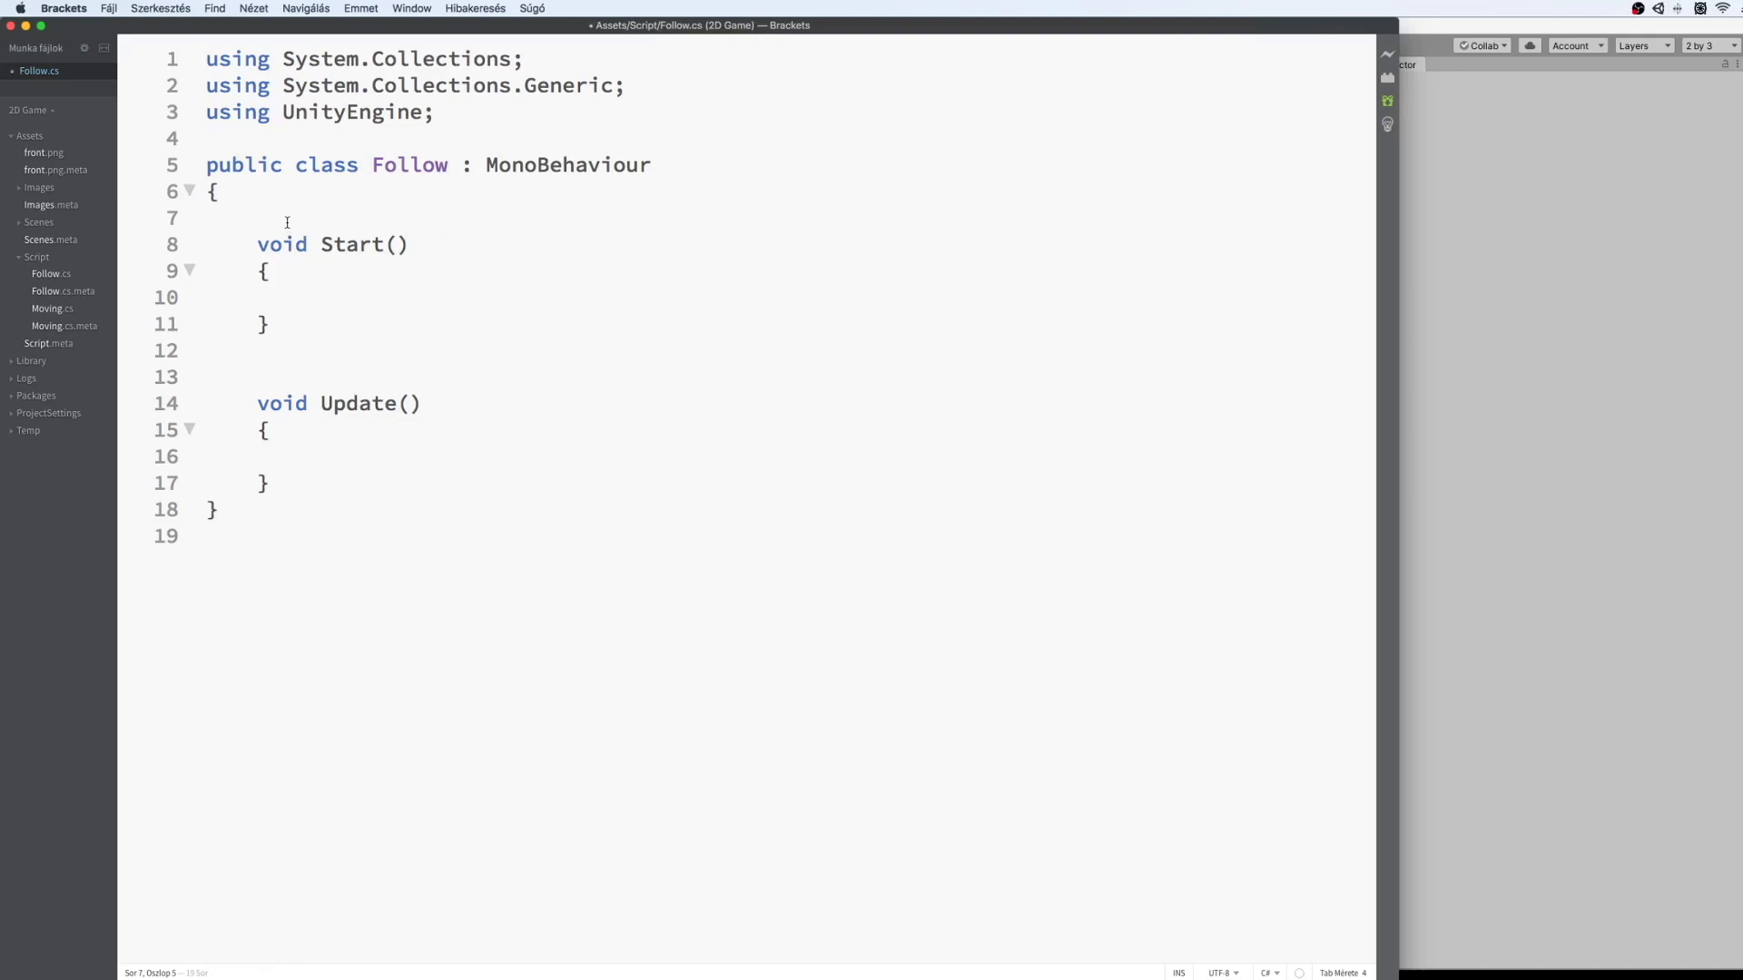
pyautogui.press('Return')
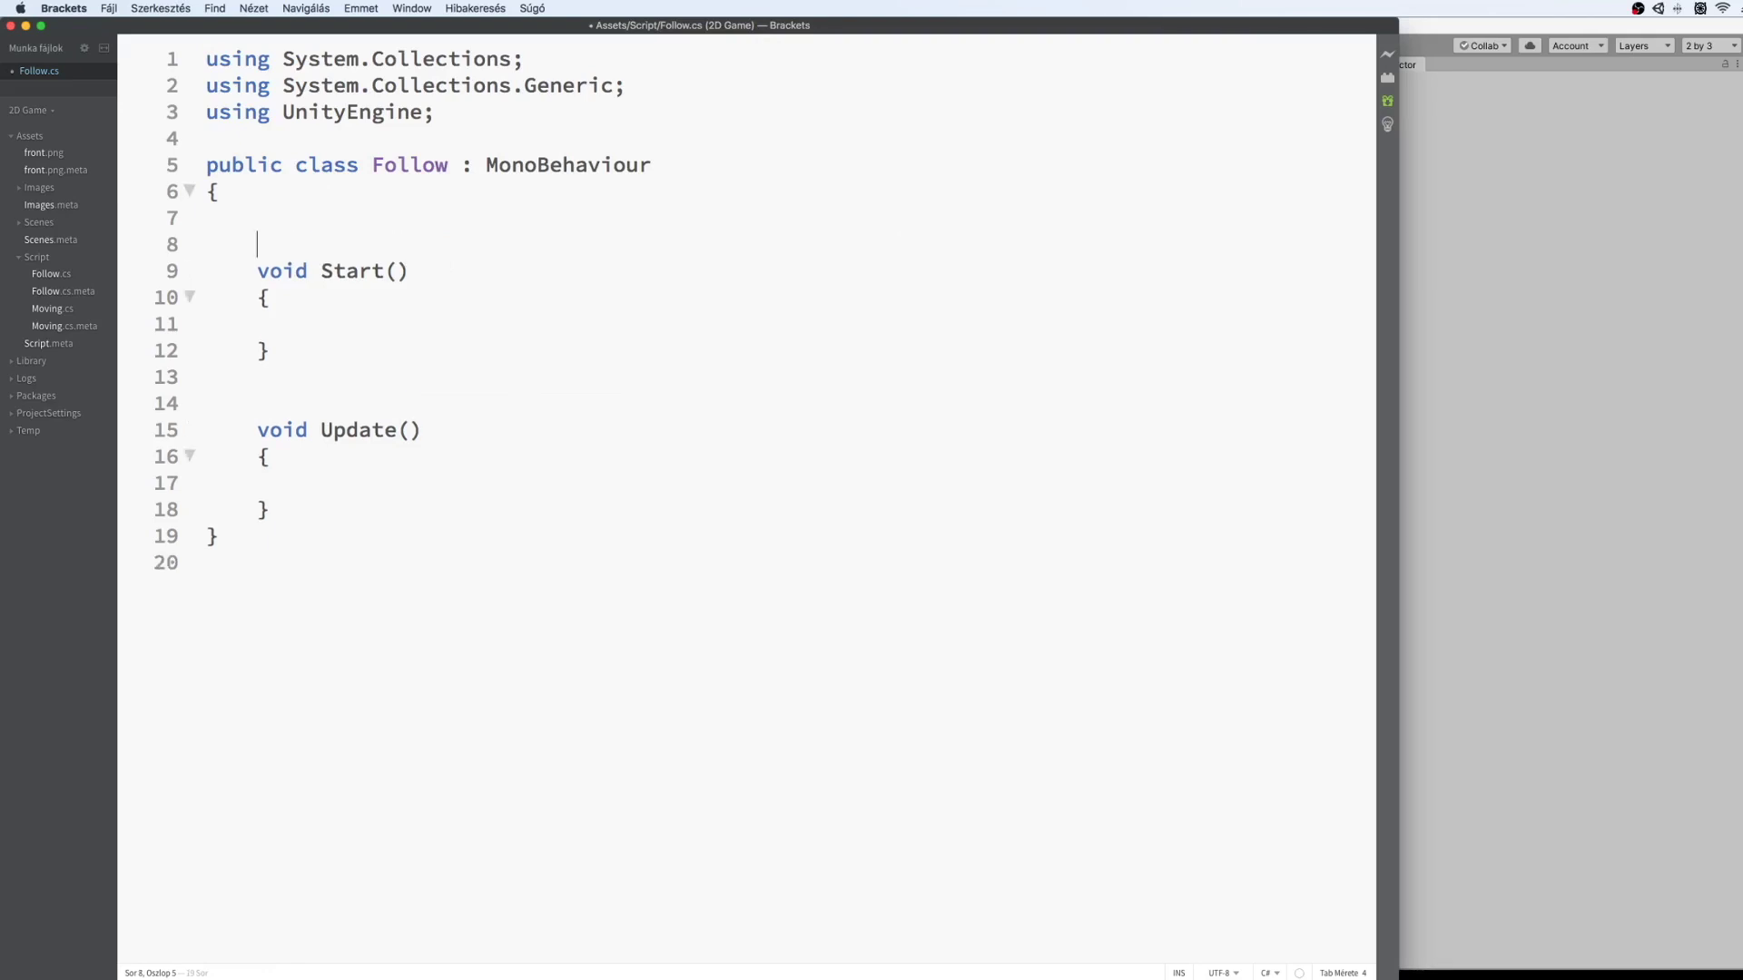
pyautogui.write('public GameObject target;')
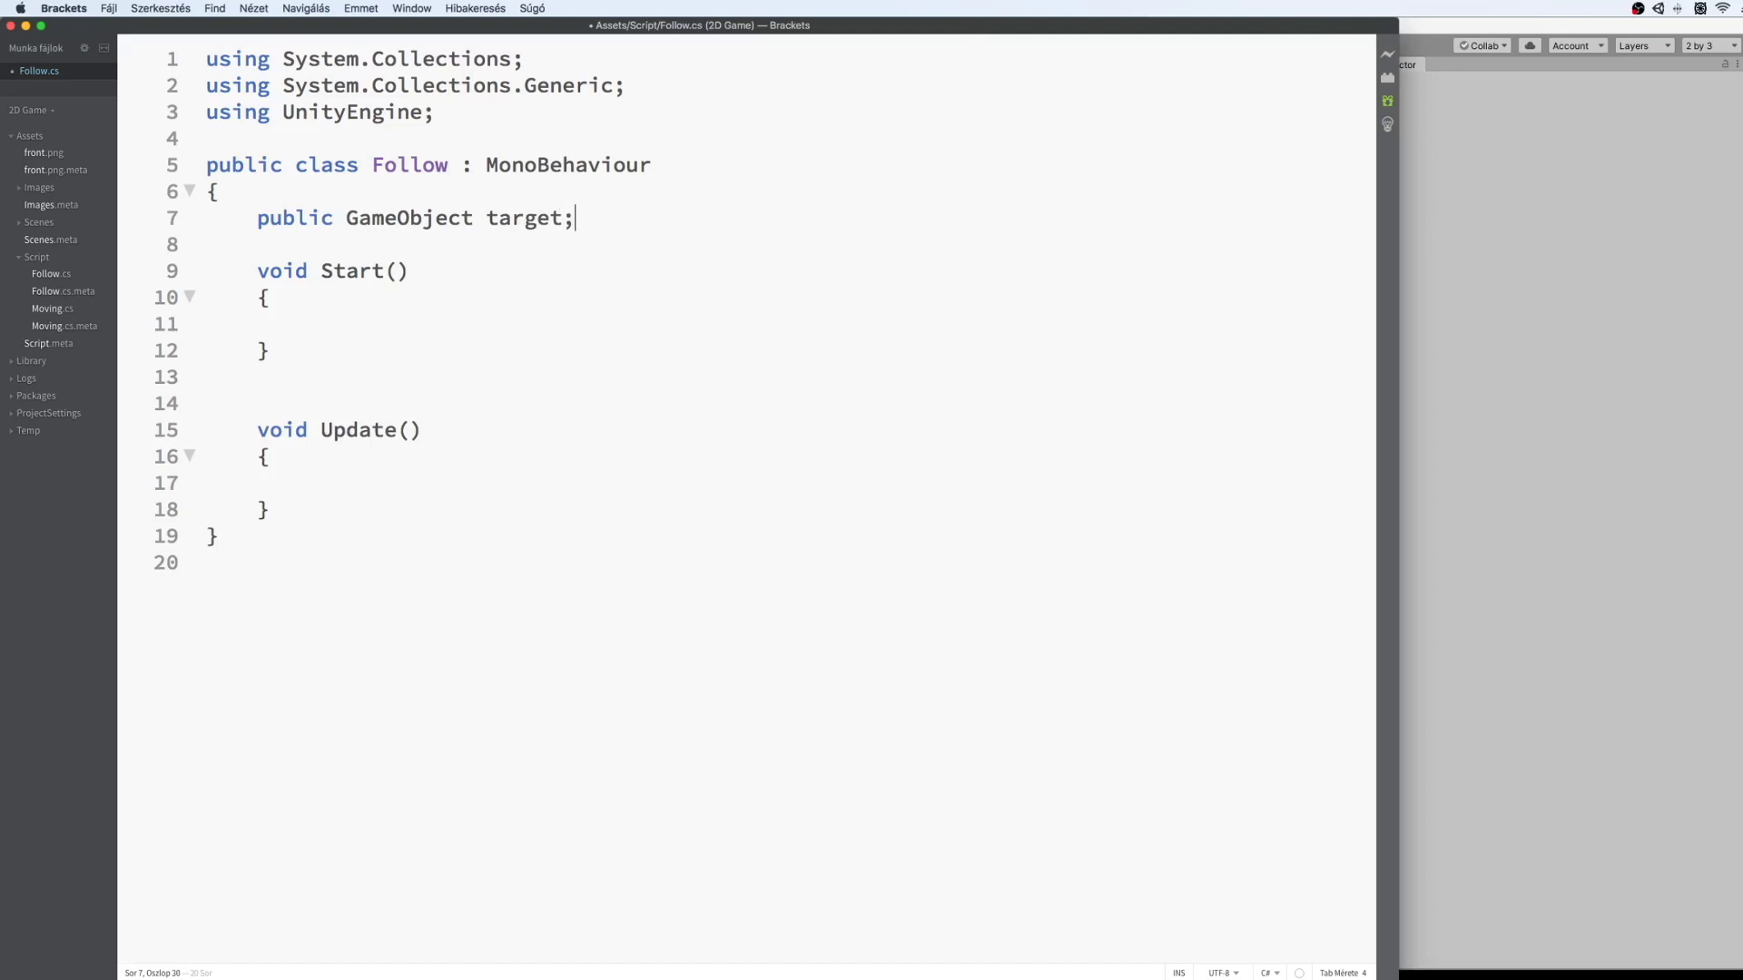
pyautogui.press('super+s')
pyautogui.click(1483, 306)
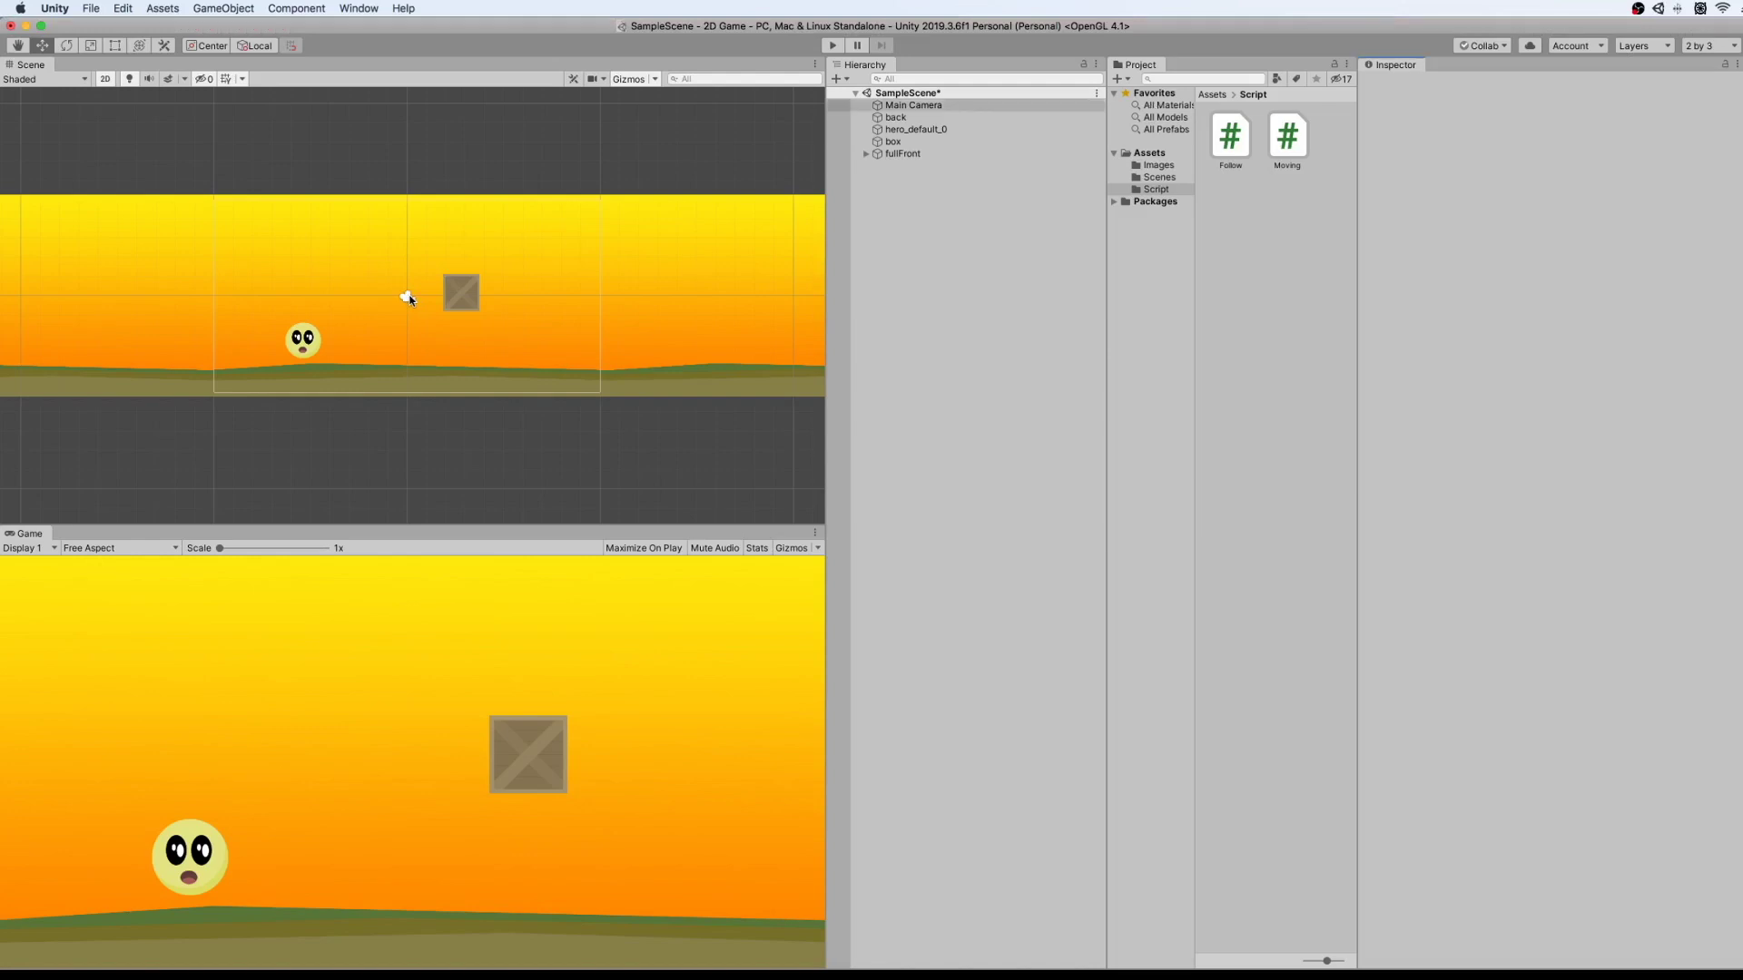
# Assign hero_default_0 as the Target in the Main Camera's Follow (Script) component.
pyautogui.click(408, 297)
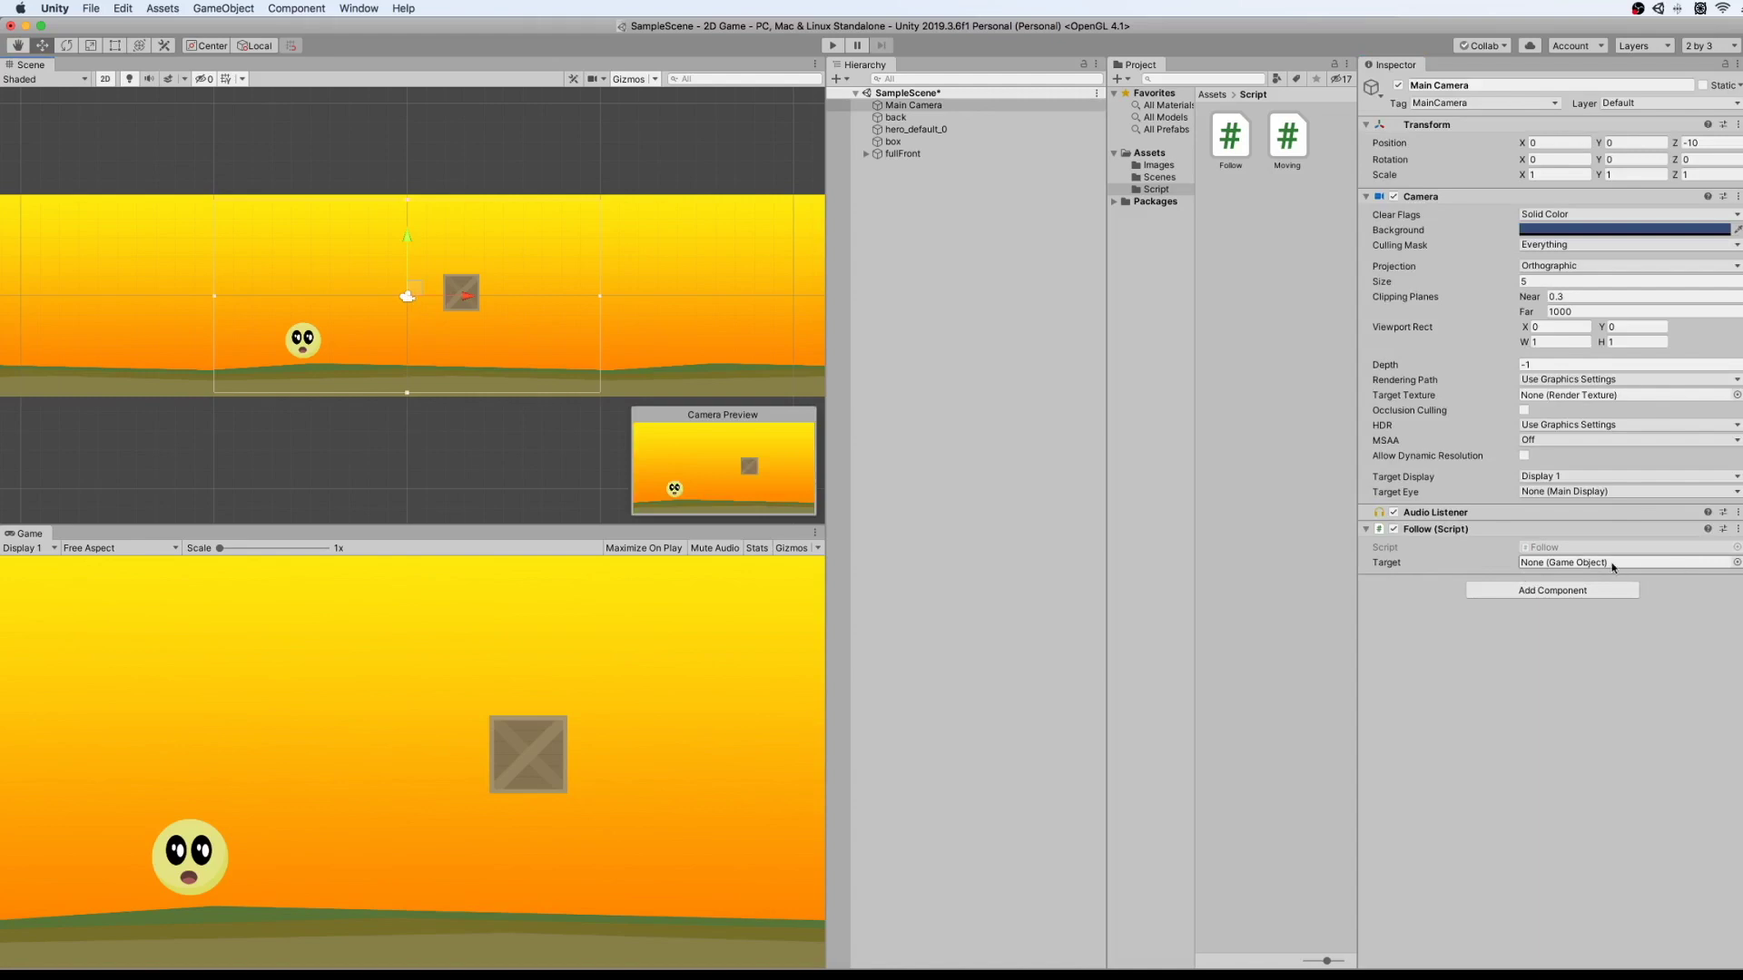
pyautogui.click(1737, 562)
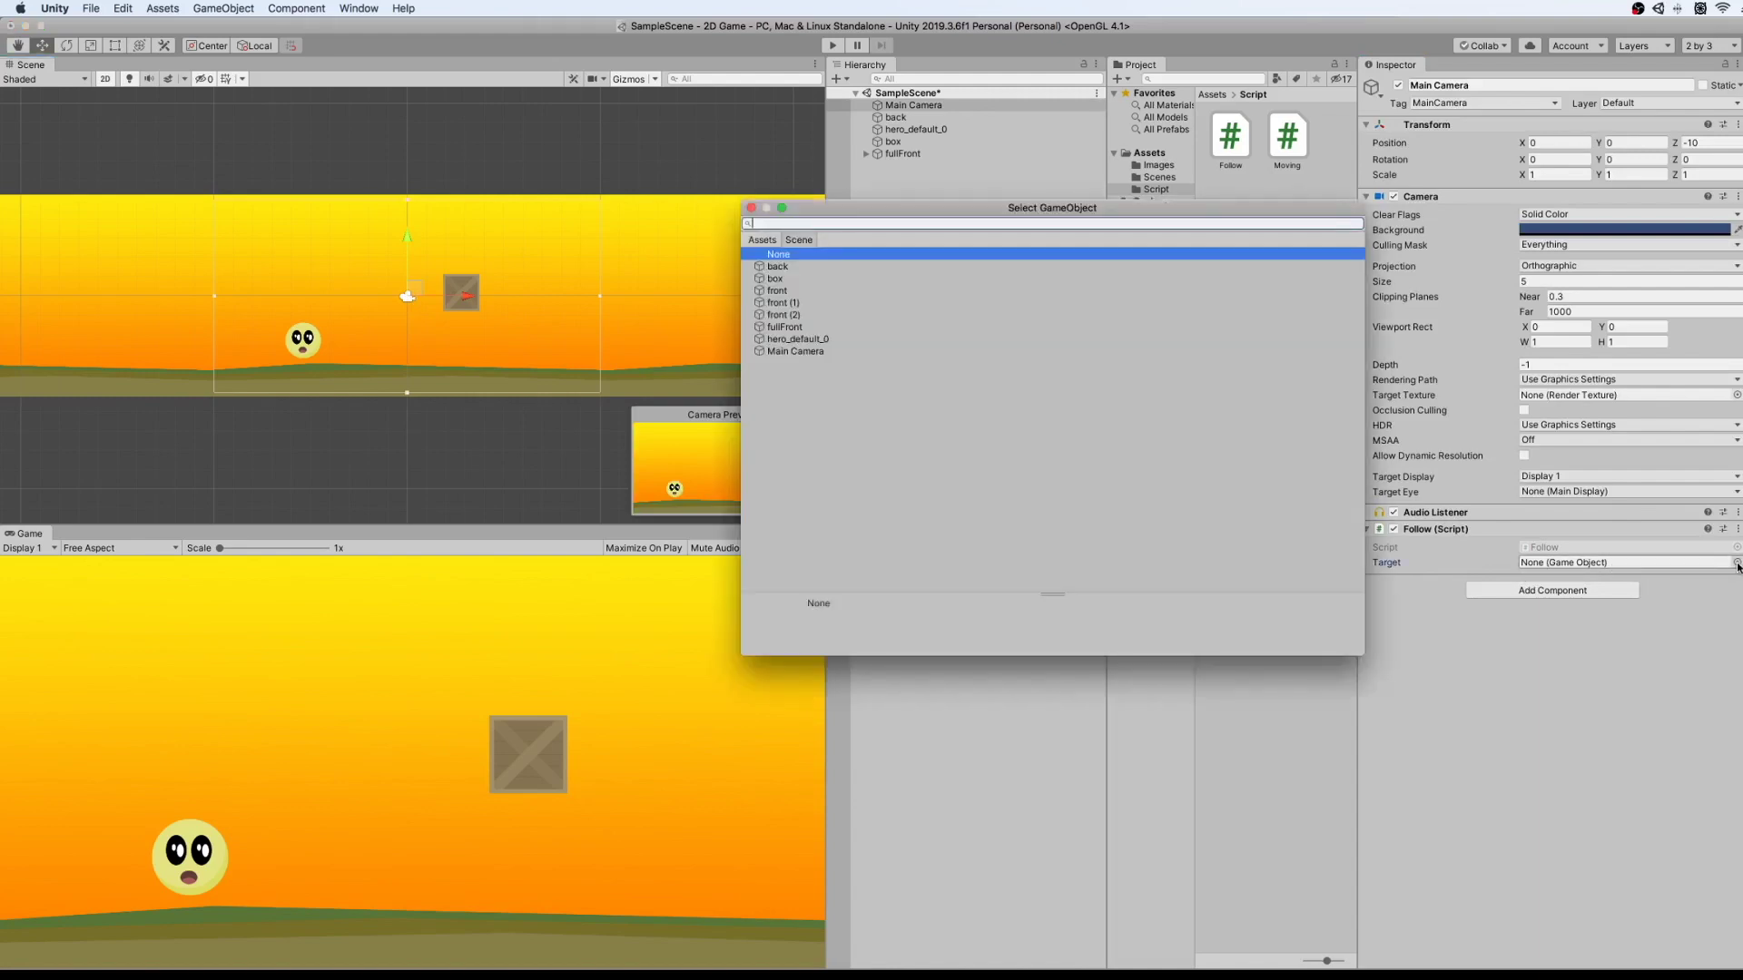
pyautogui.click(790, 340)
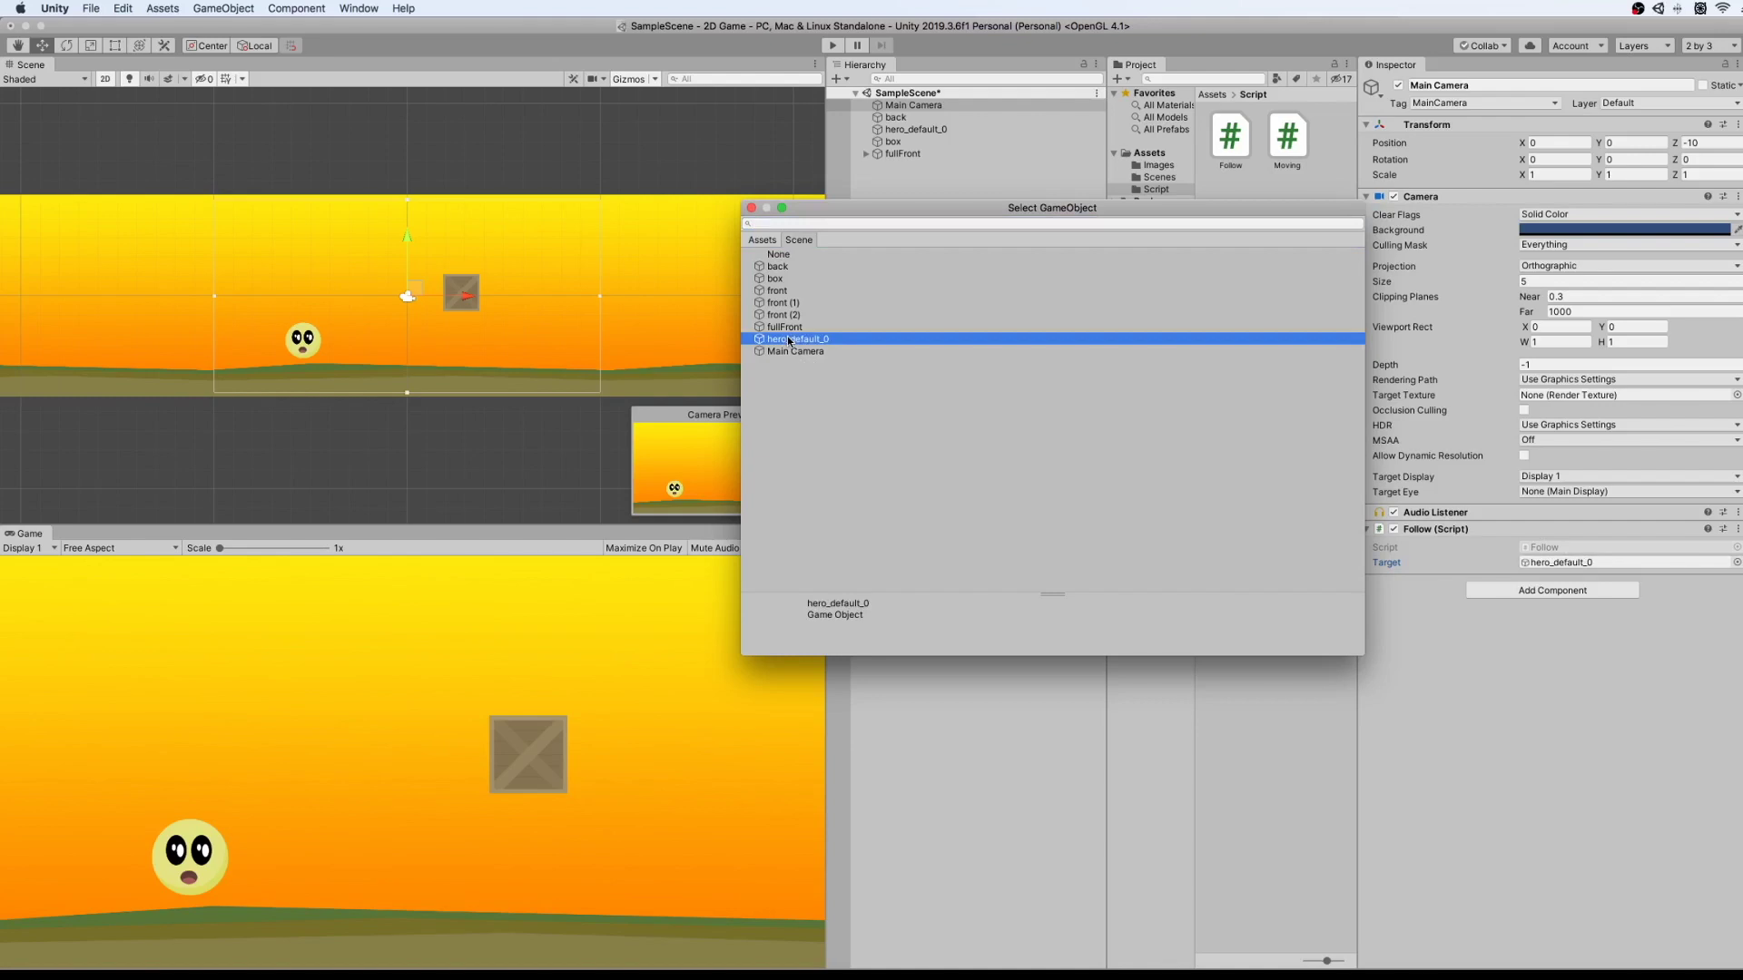
pyautogui.doubleClick(789, 339)
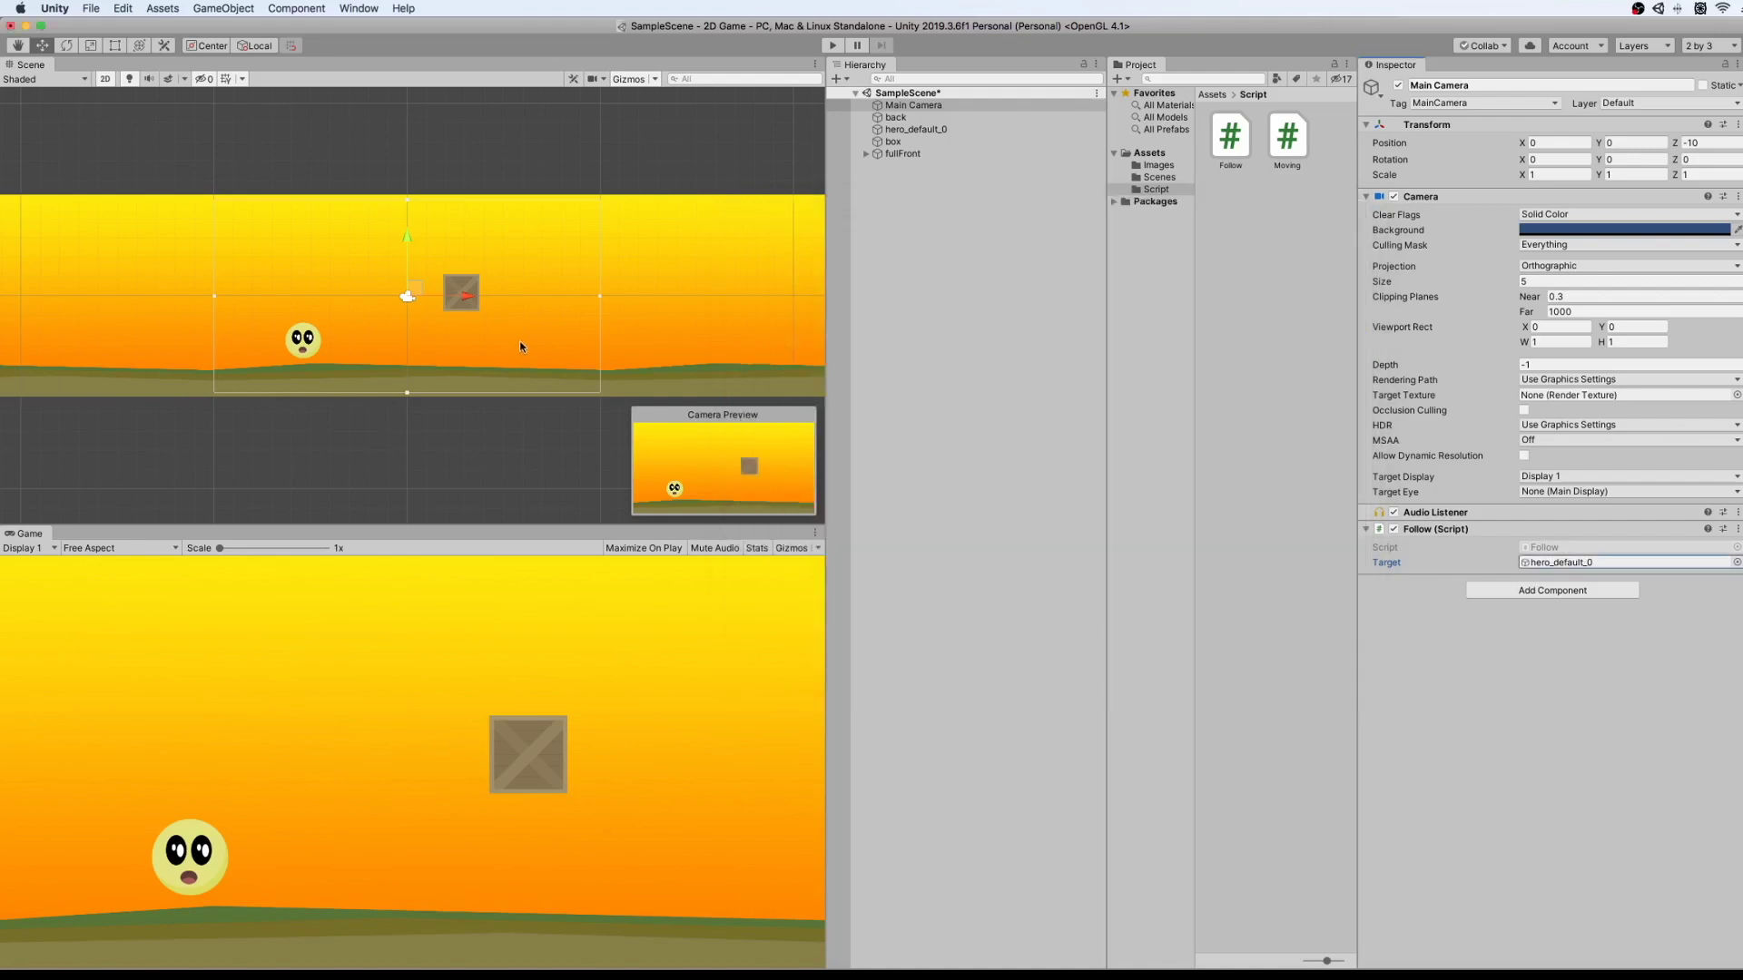
pyautogui.click(916, 129)
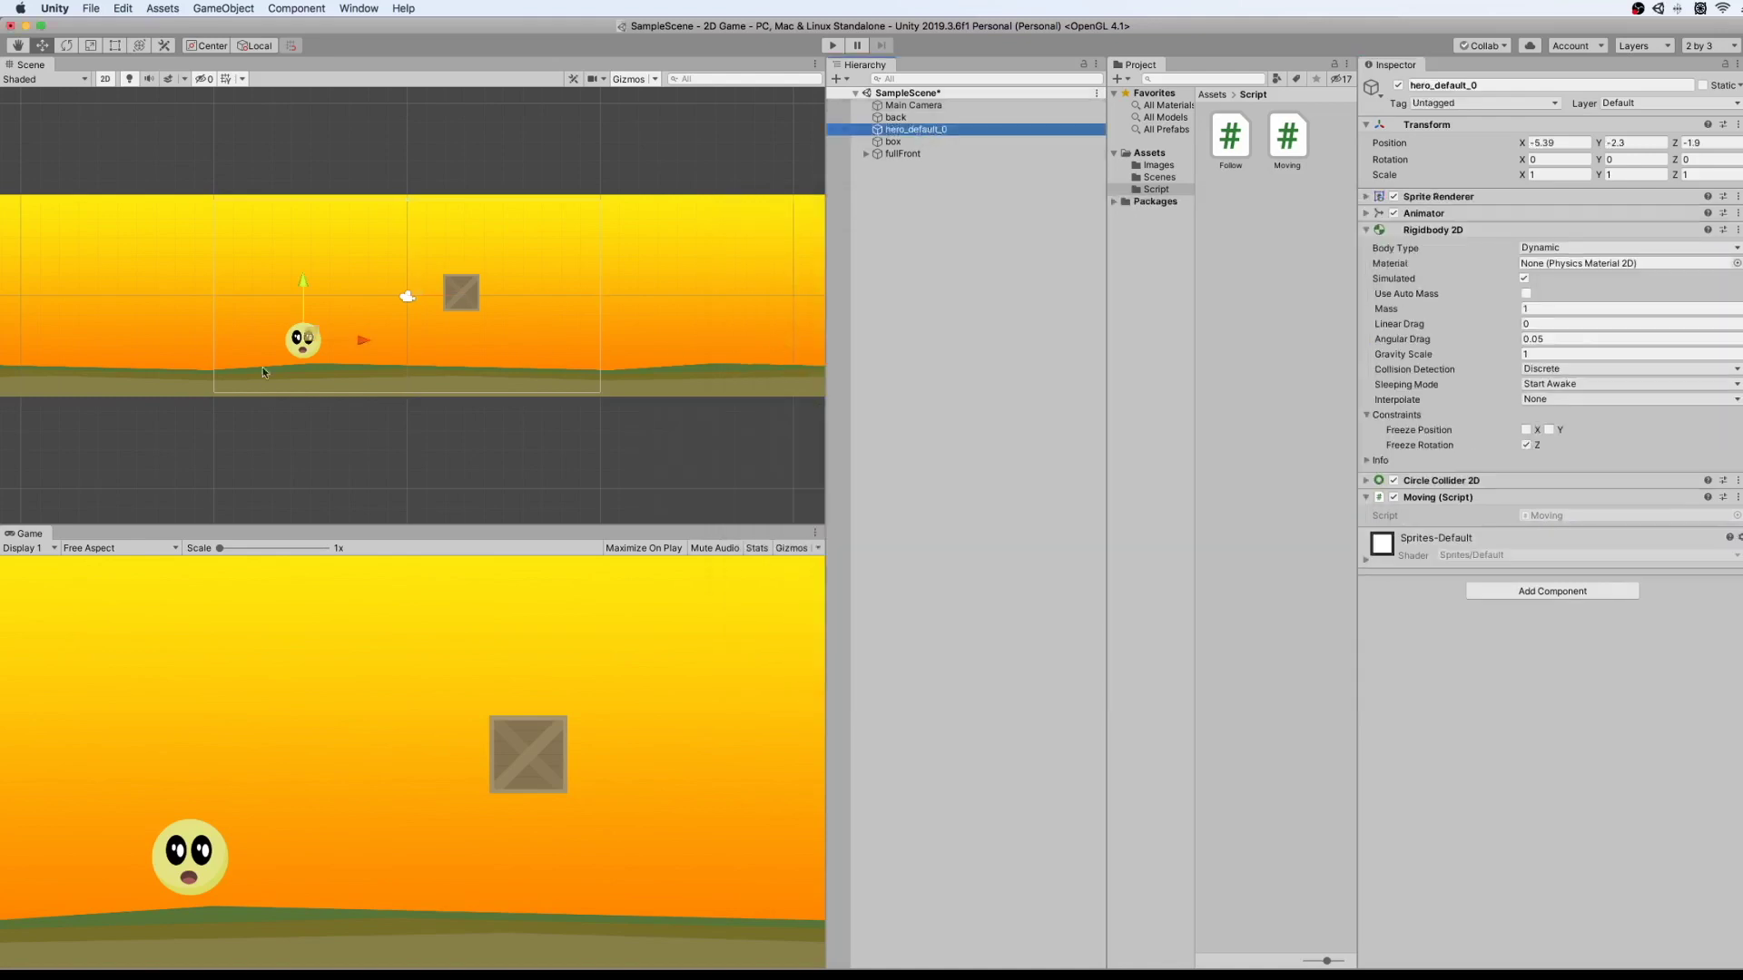
# Rename hero_default_0 to 'hero' in the Hierarchy, then reselect the Main Camera.
pyautogui.click(1068, 381)
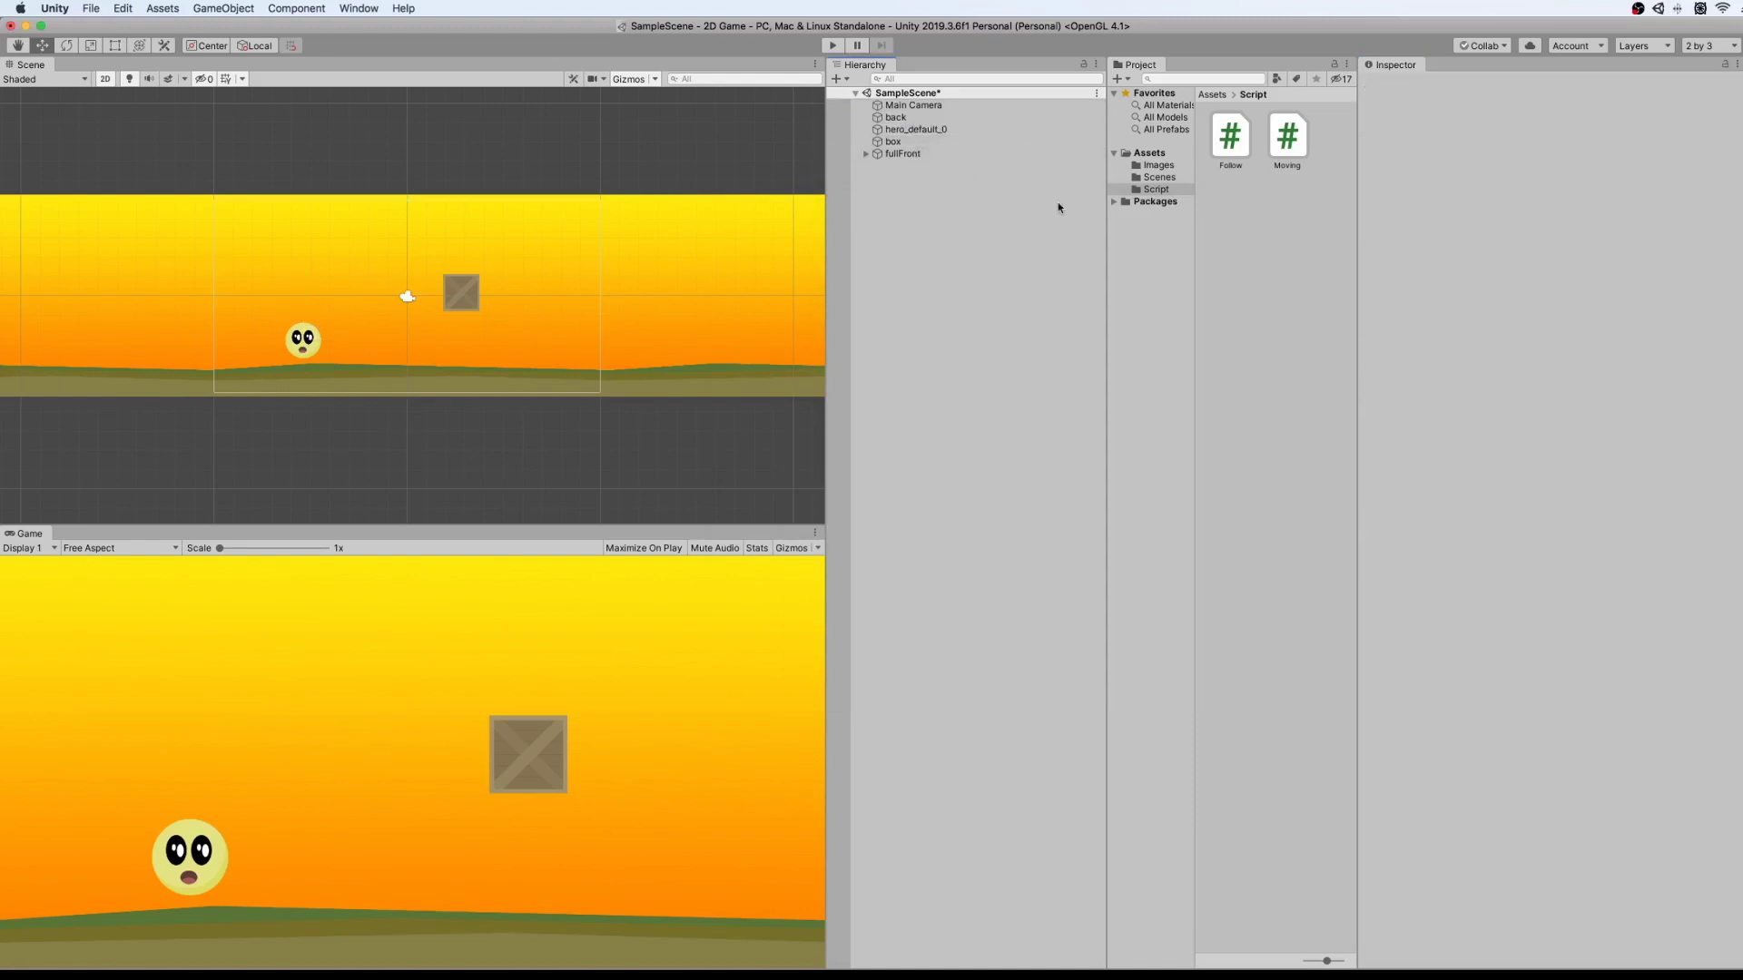
pyautogui.click(917, 129)
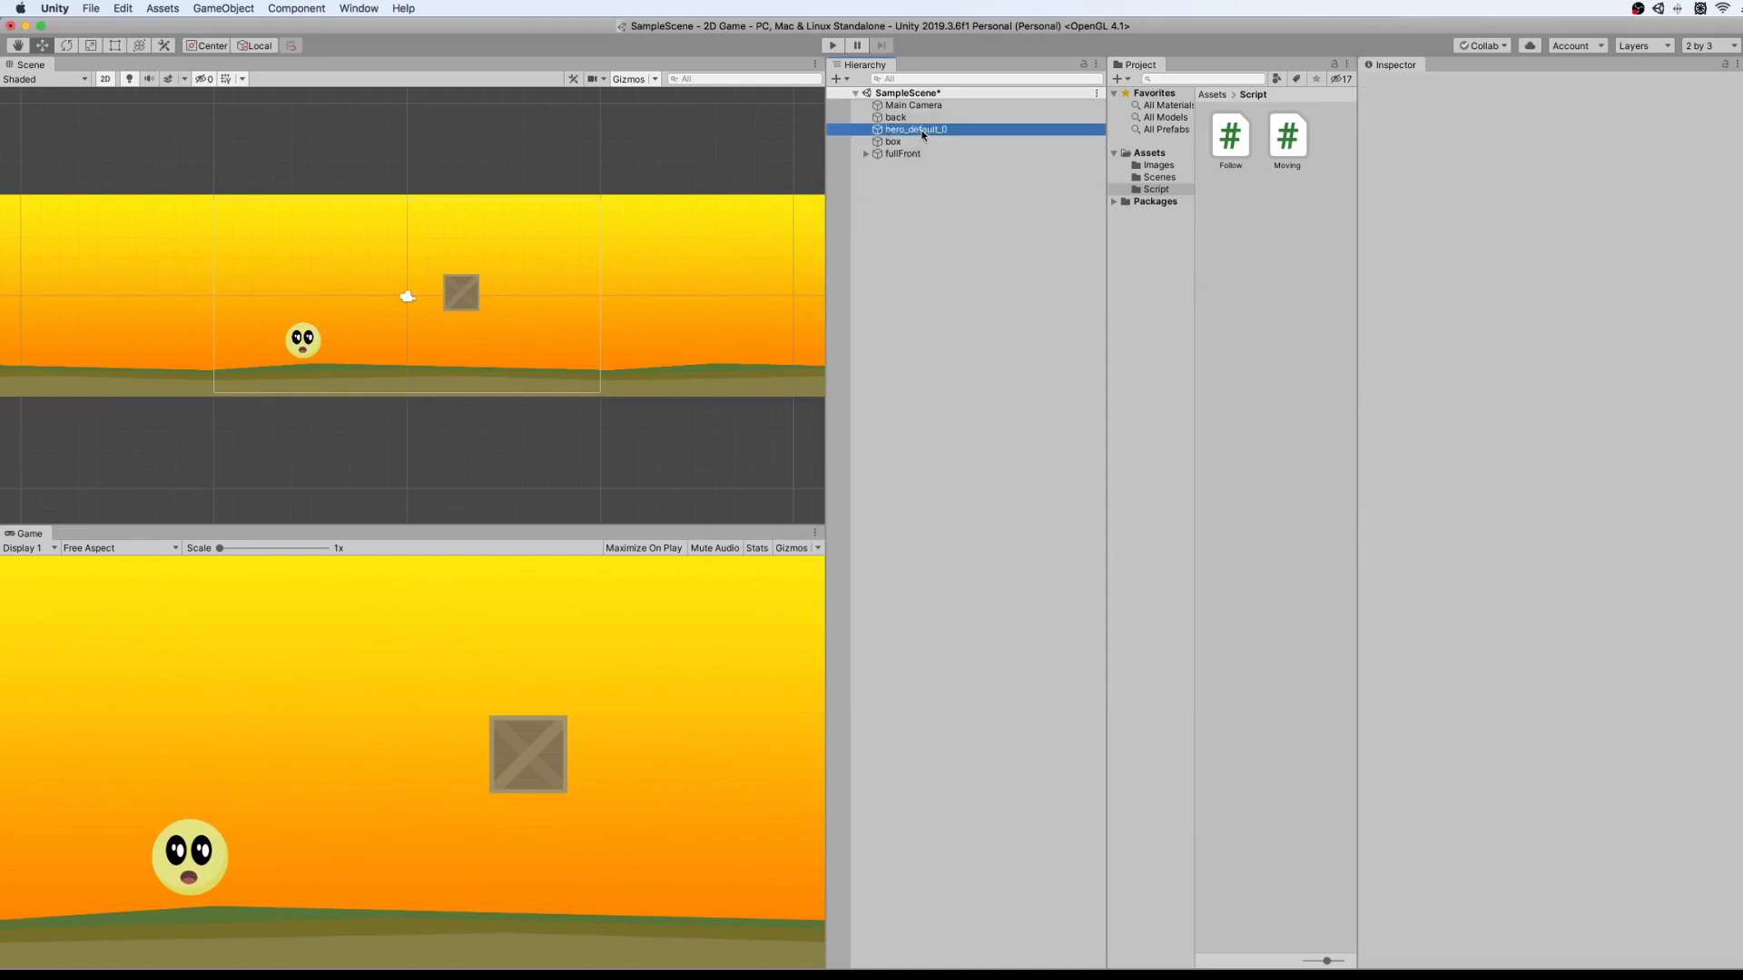
pyautogui.rightClick(922, 133)
pyautogui.click(943, 176)
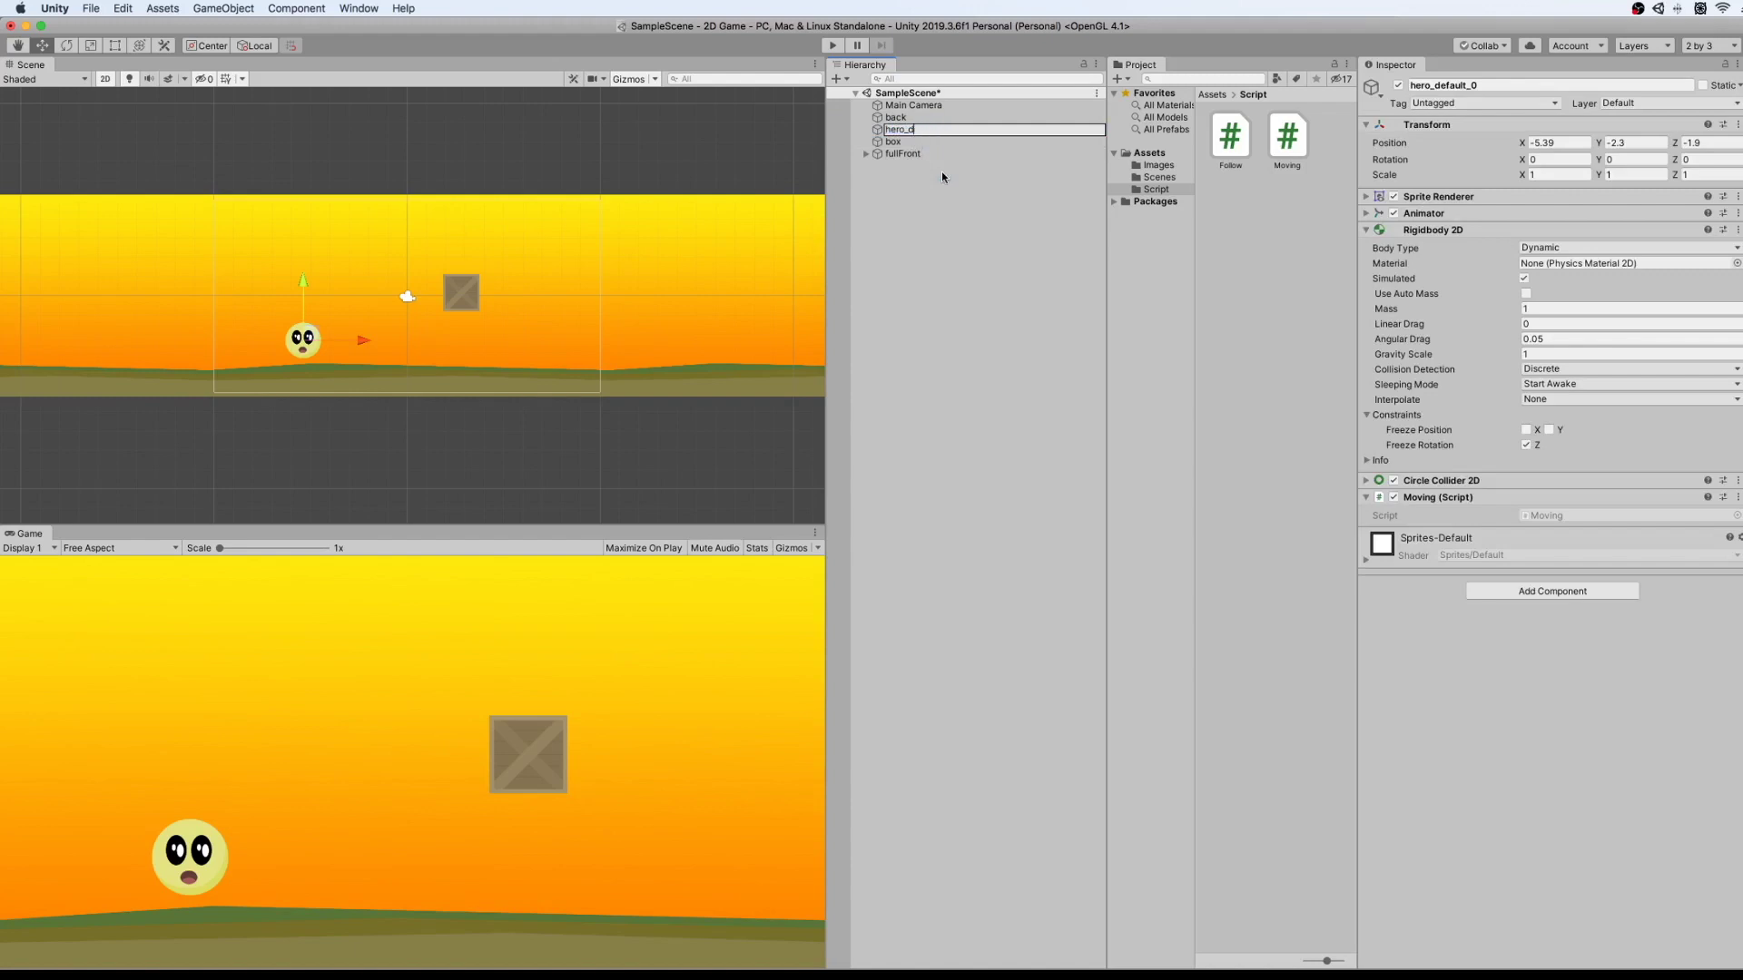
pyautogui.press('Return')
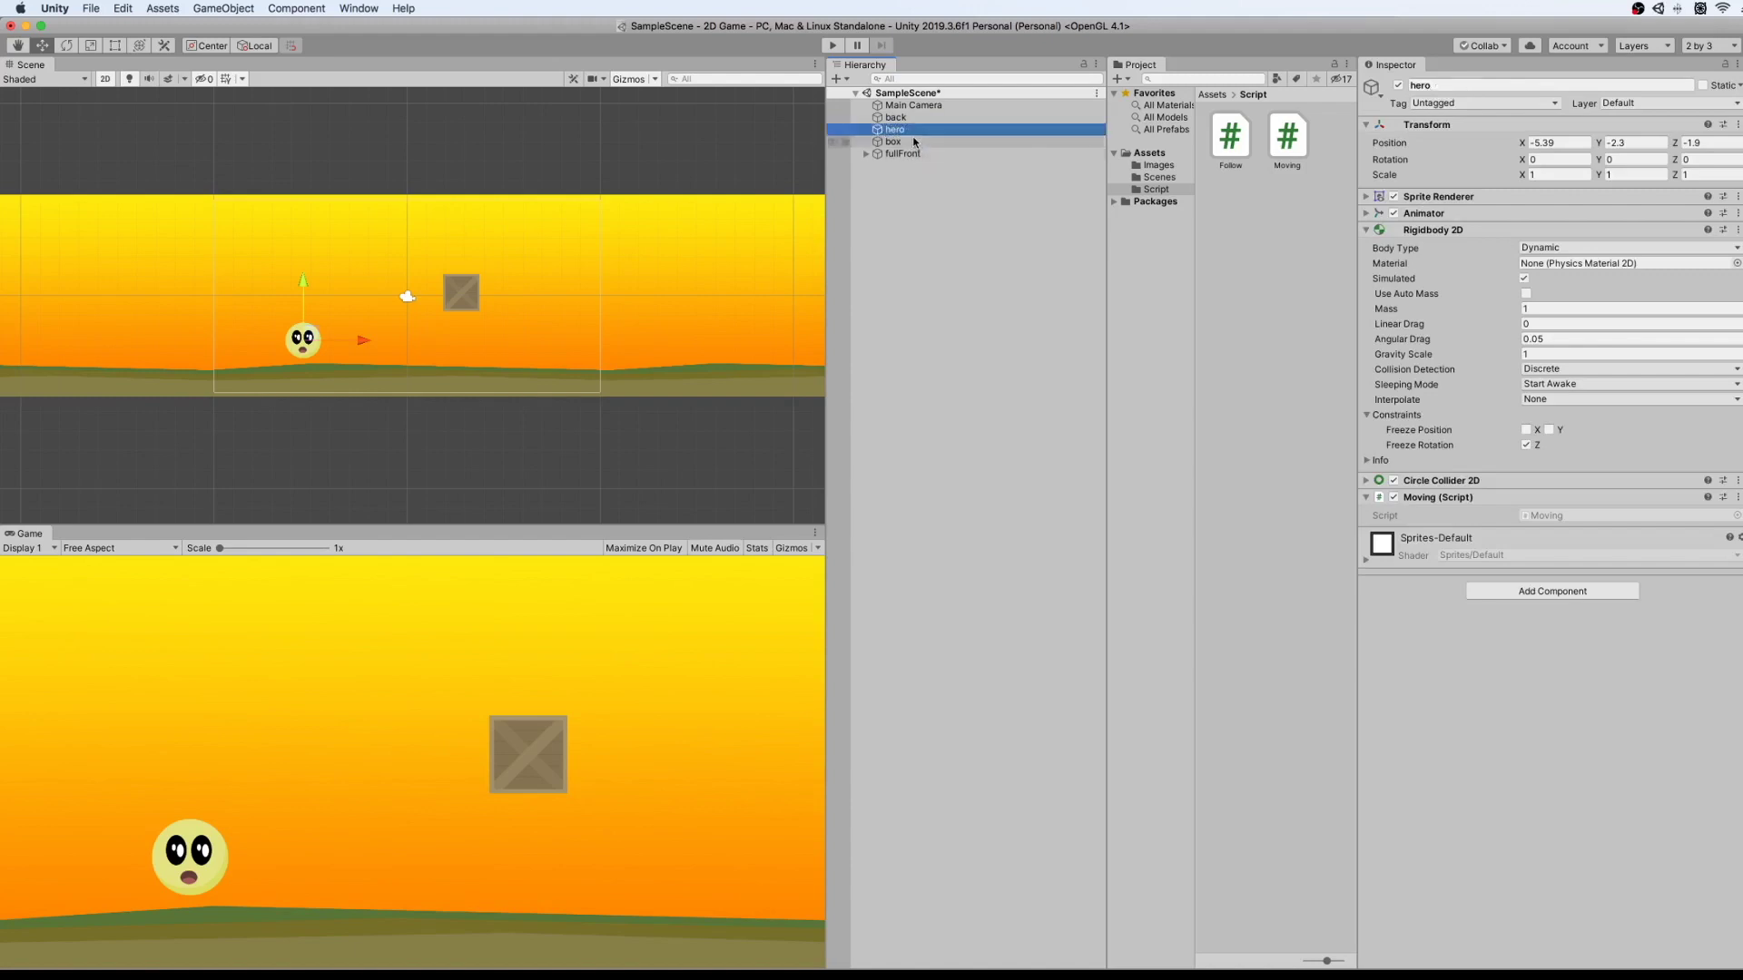
pyautogui.click(1016, 315)
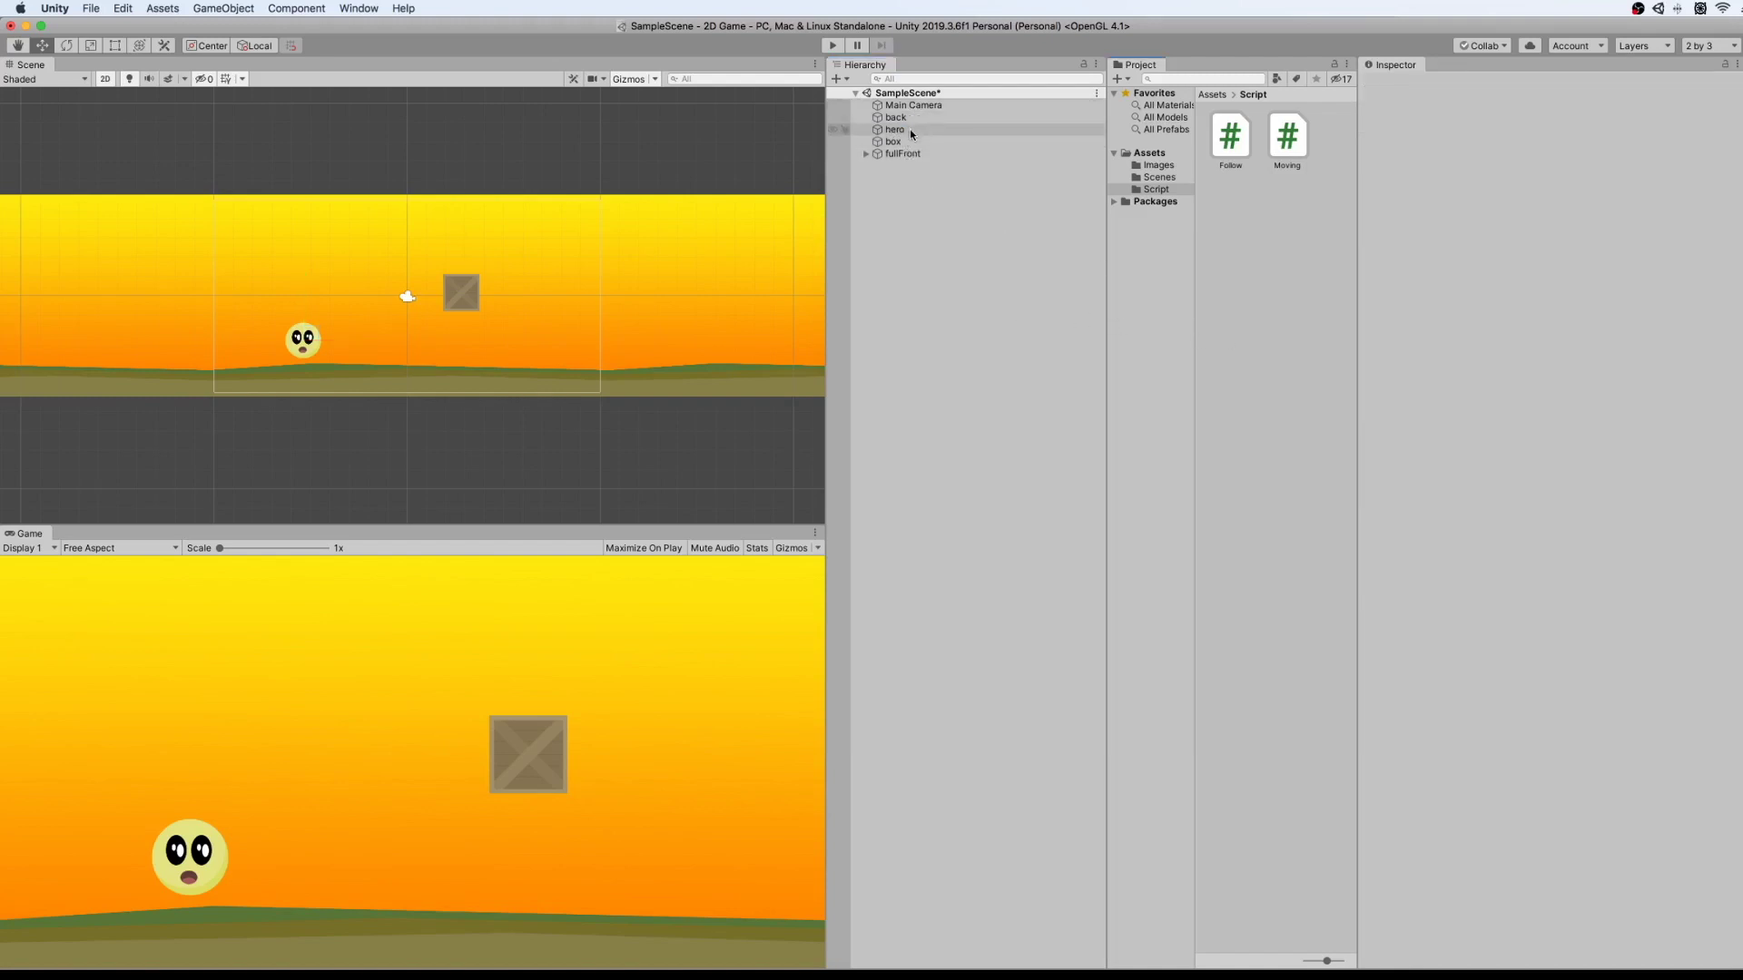
pyautogui.click(910, 106)
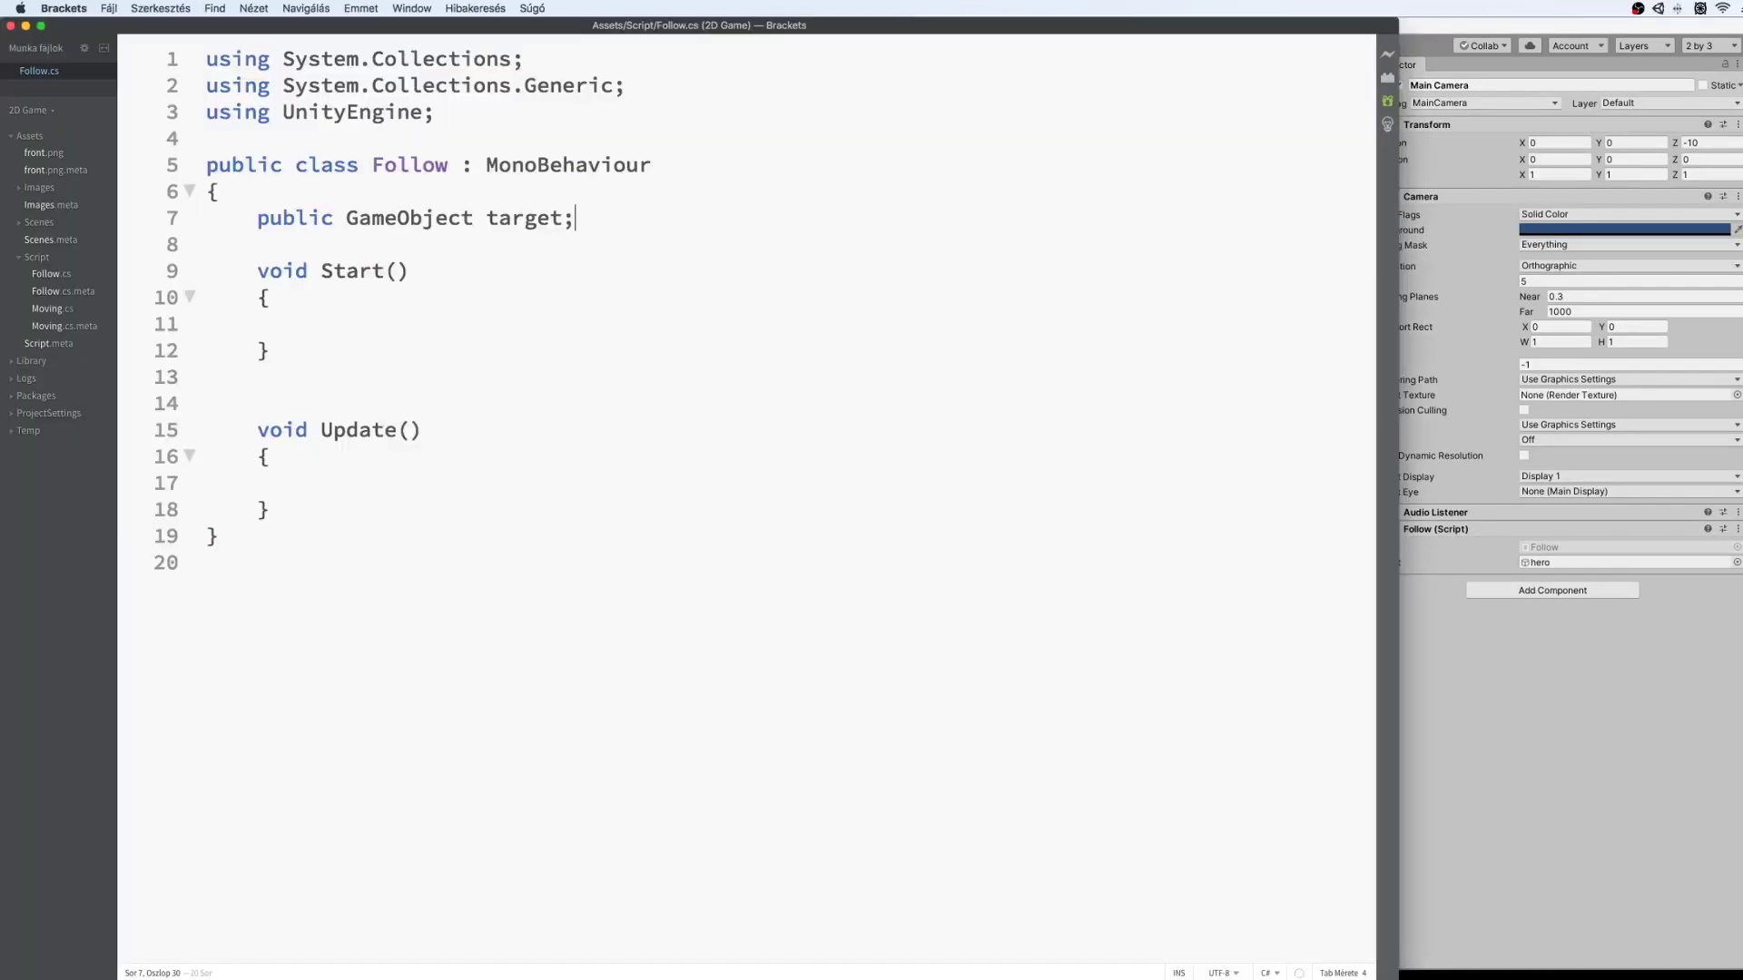
# In Update, add 'transform.position = new Vector2(0, 0);' and save Follow.cs.
pyautogui.click(376, 480)
pyautogui.write('trans')
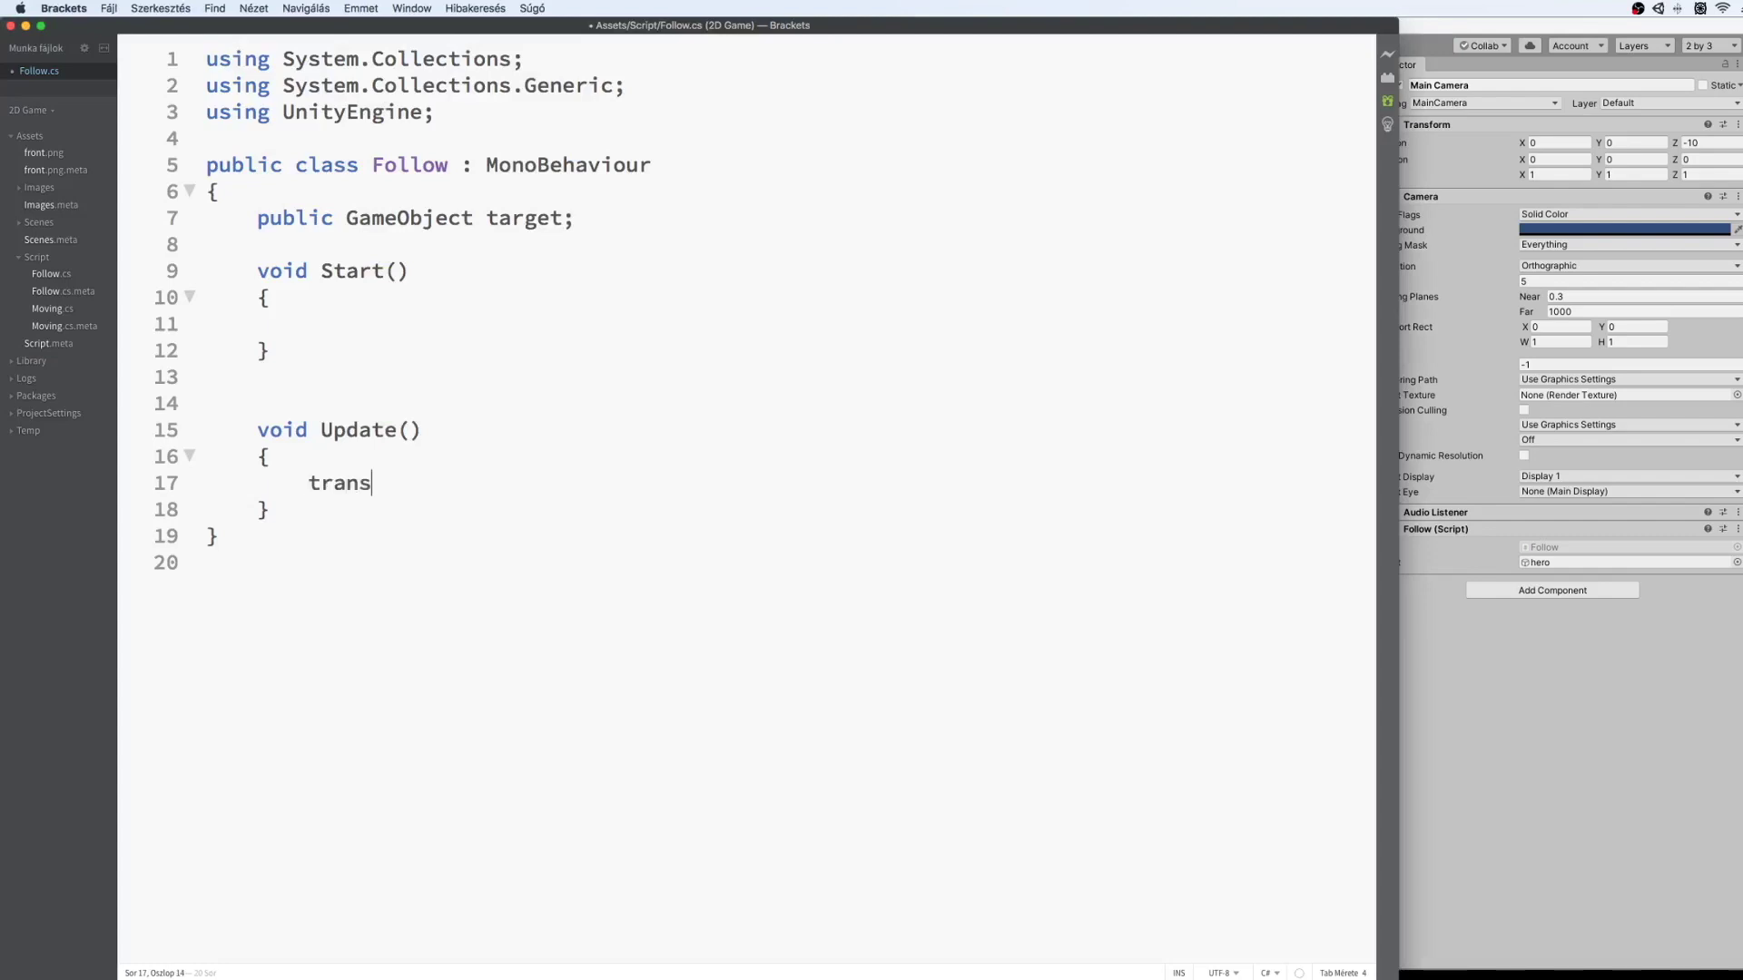
pyautogui.write('form')
pyautogui.write('.')
pyautogui.write('position = new Vector3')
pyautogui.press('BackSpace')
pyautogui.write('2(0, 0)')
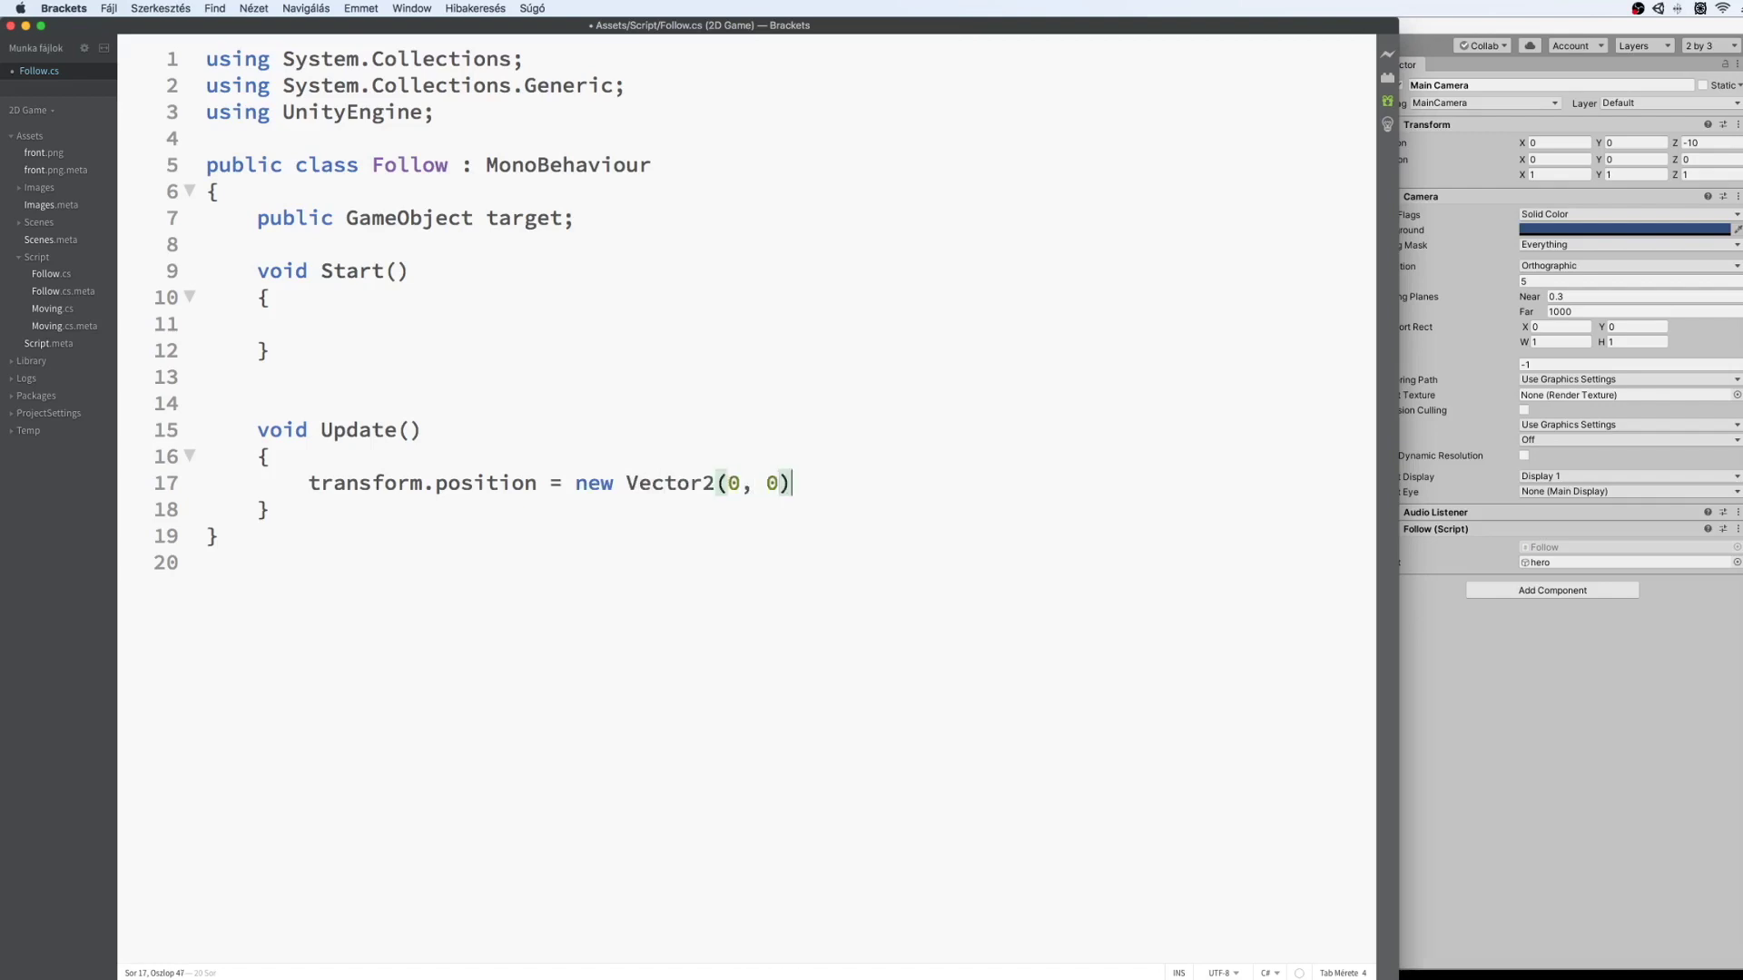
pyautogui.write(';')
pyautogui.press('super+s')
pyautogui.click(1509, 631)
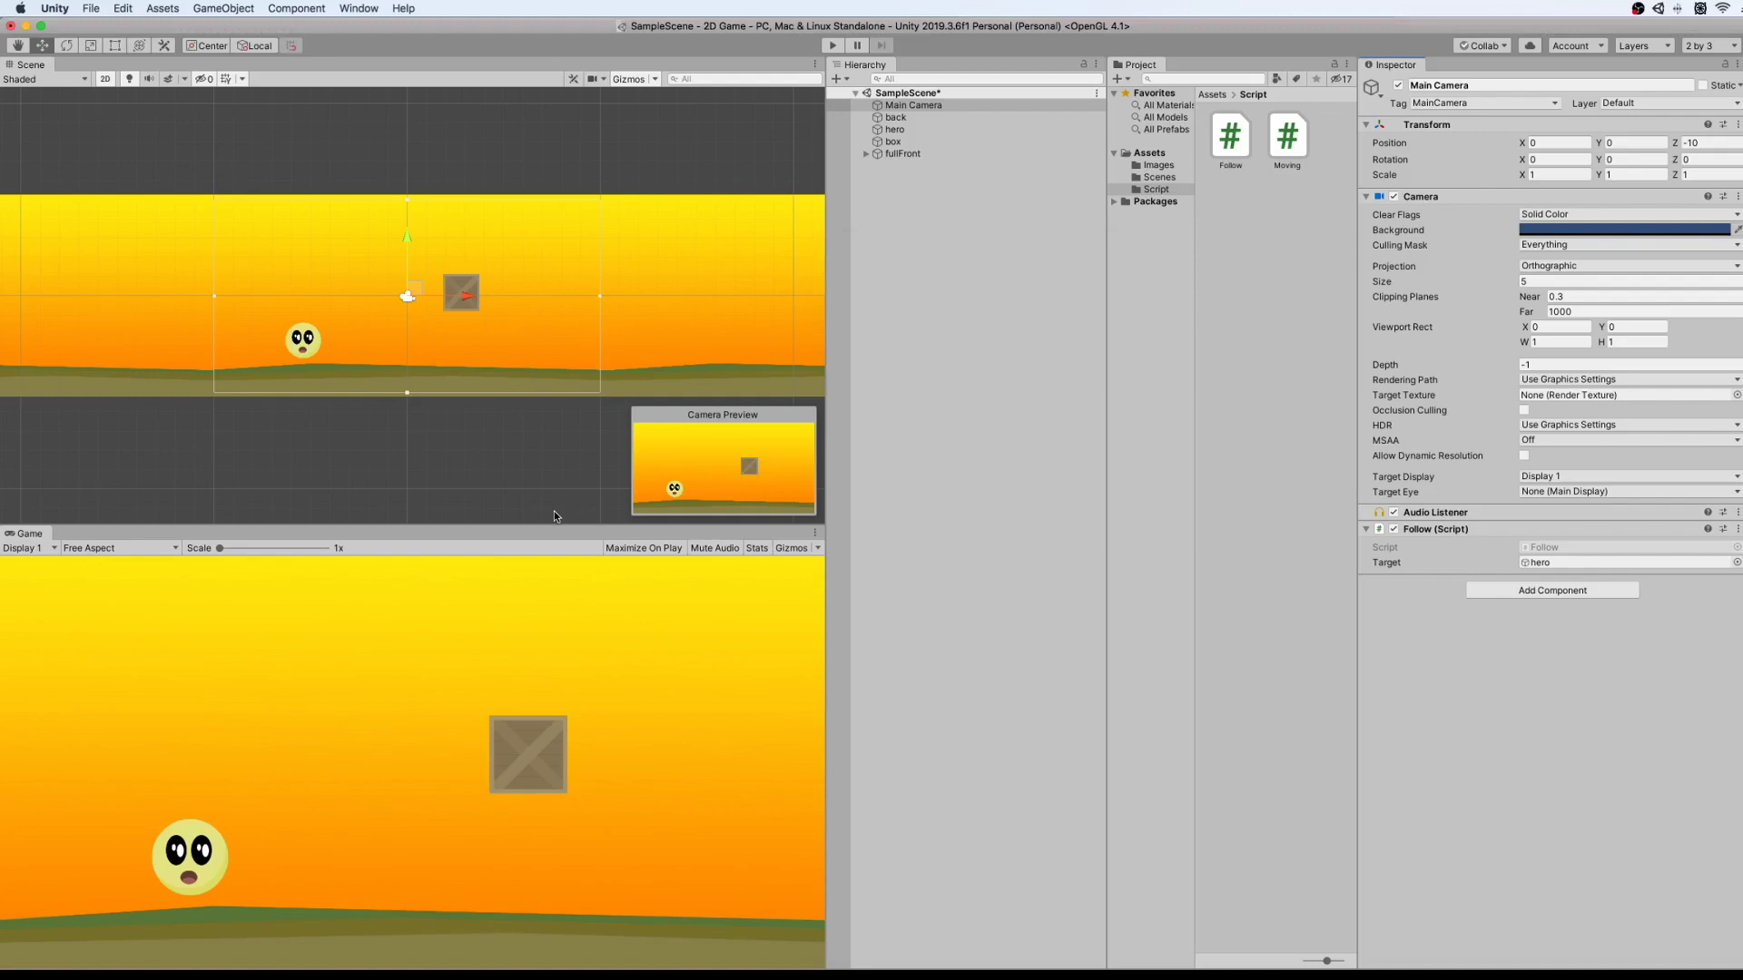
# Replace the first 0 with target.transform.position.x and save the script.
pyautogui.press('super+Tab')
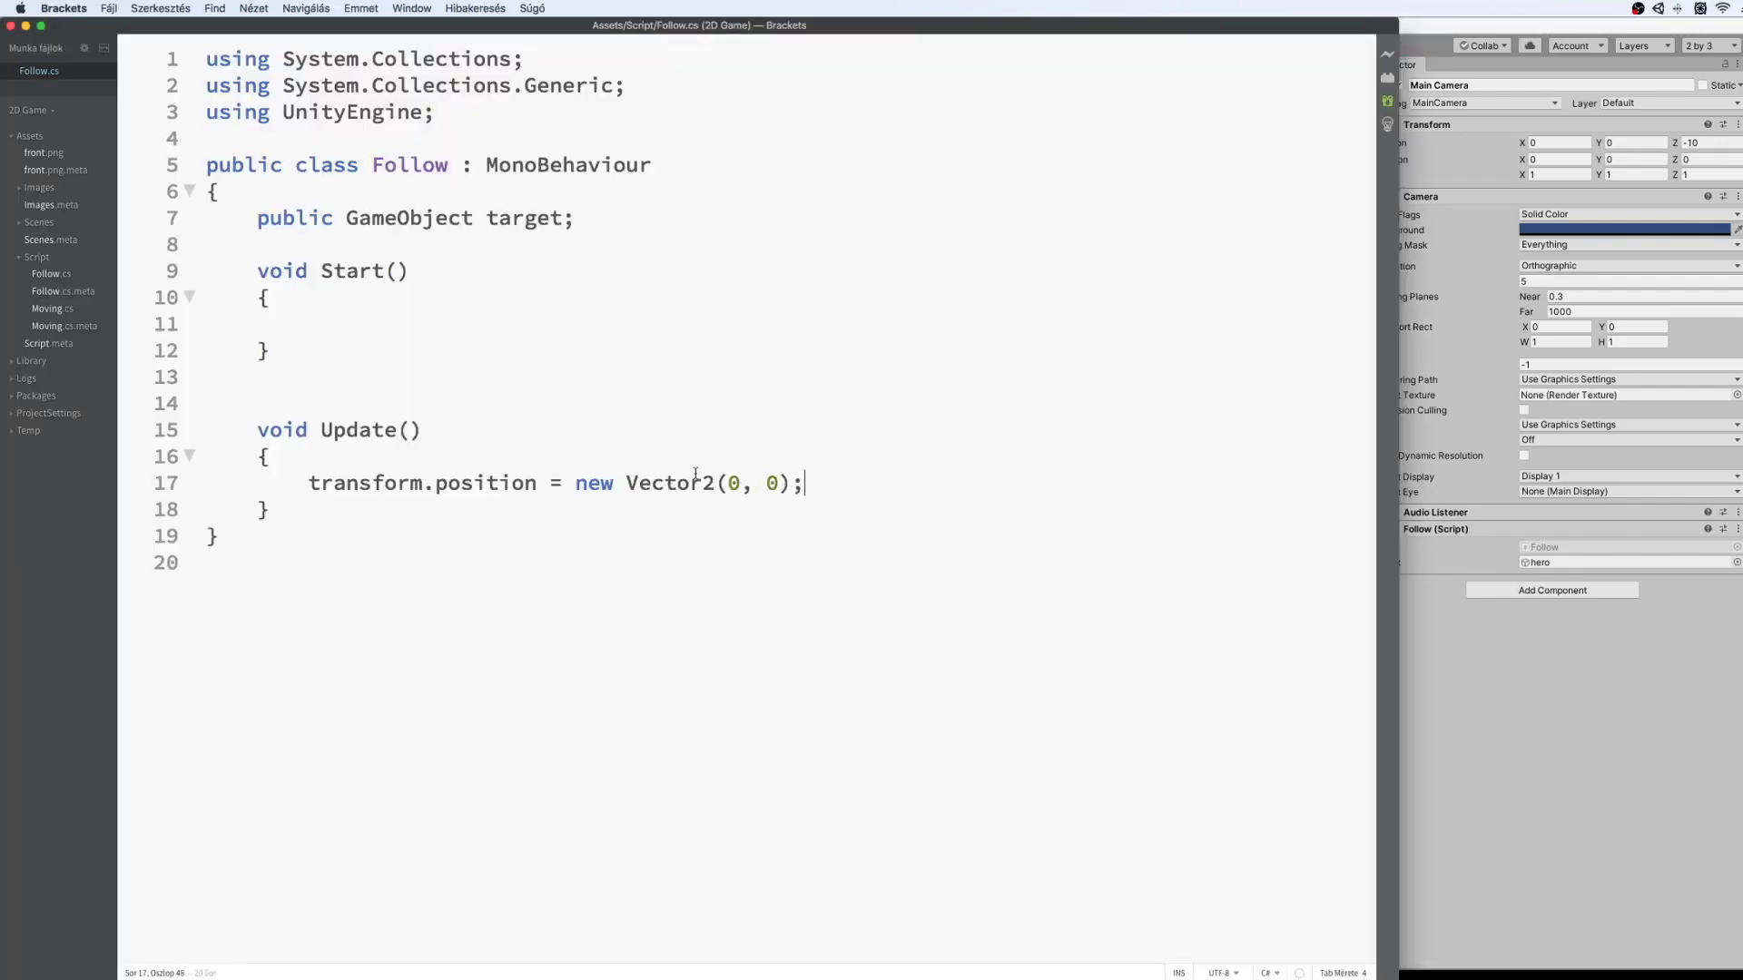
pyautogui.doubleClick(733, 479)
pyautogui.write('target')
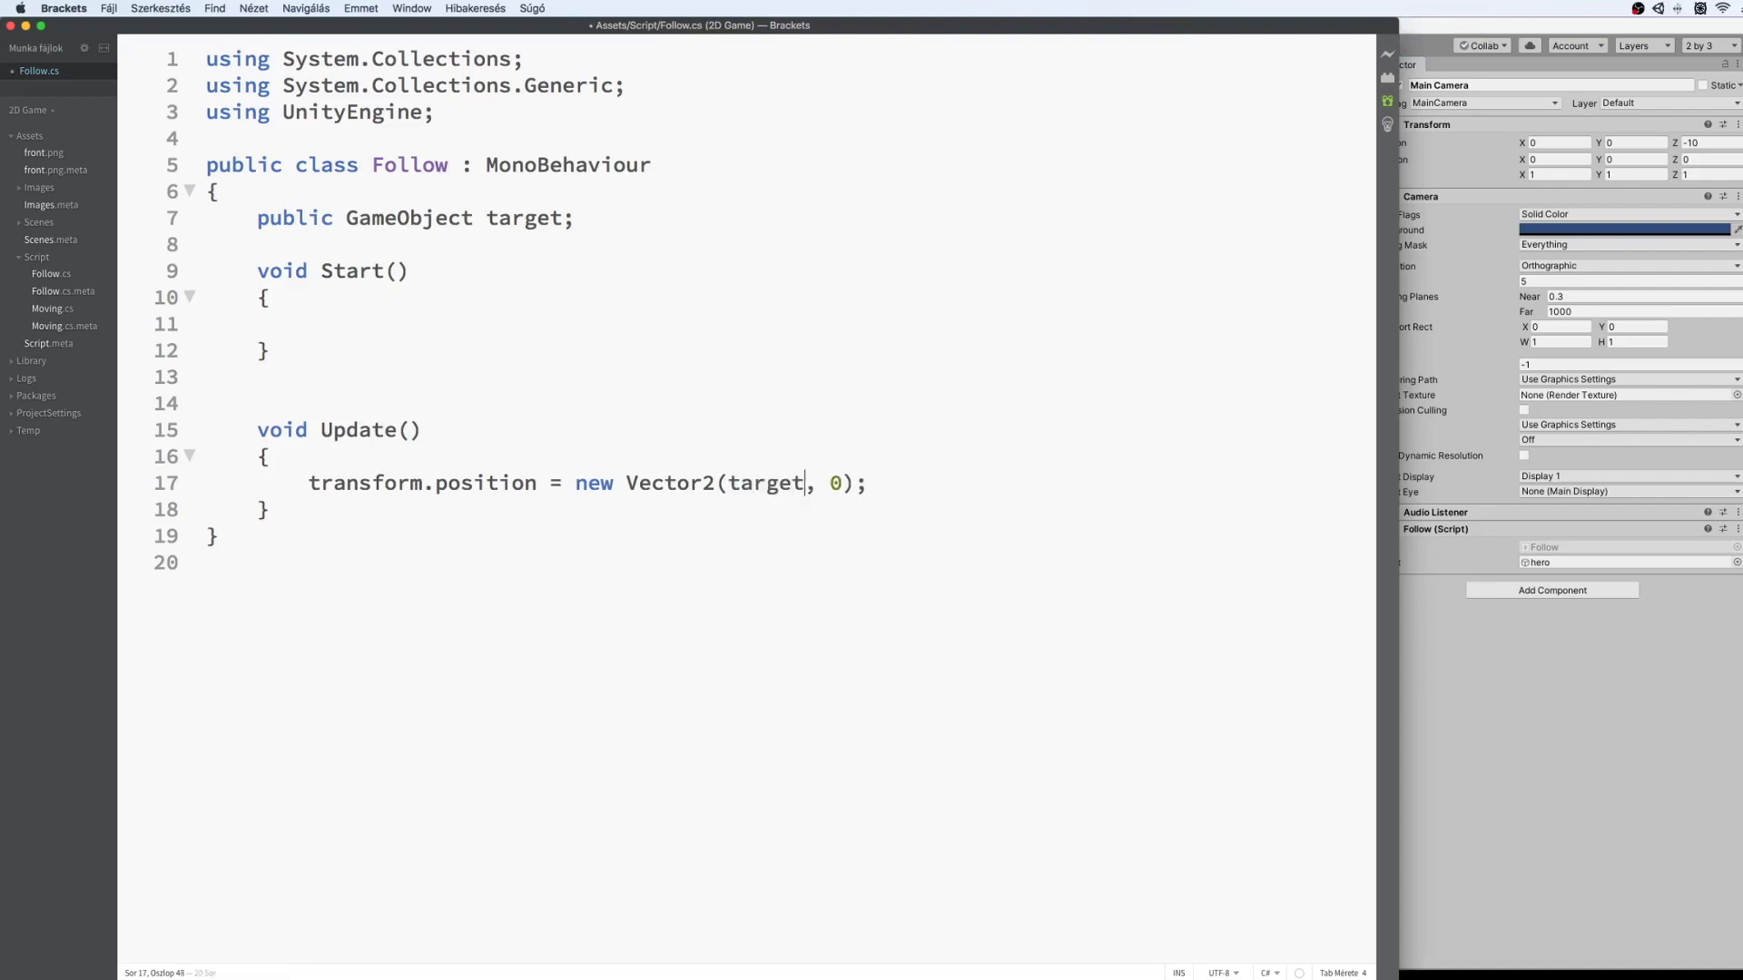
pyautogui.write('.')
pyautogui.write('transform.position.x')
pyautogui.press('super+s')
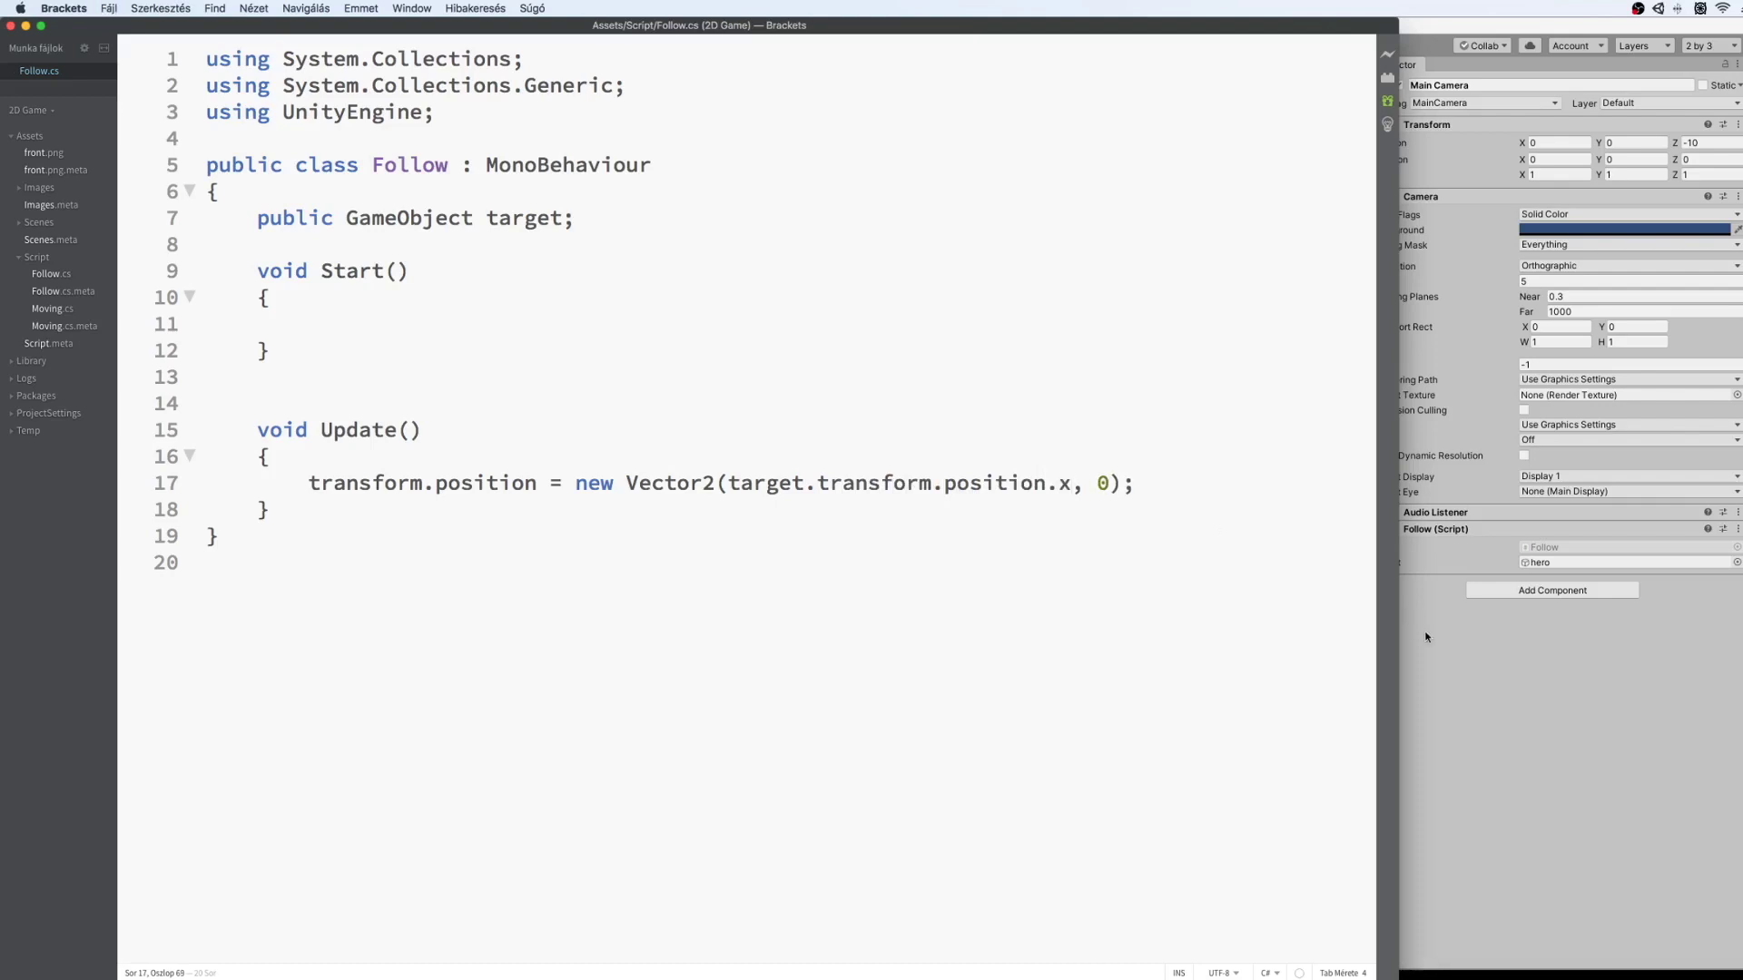
pyautogui.click(1412, 617)
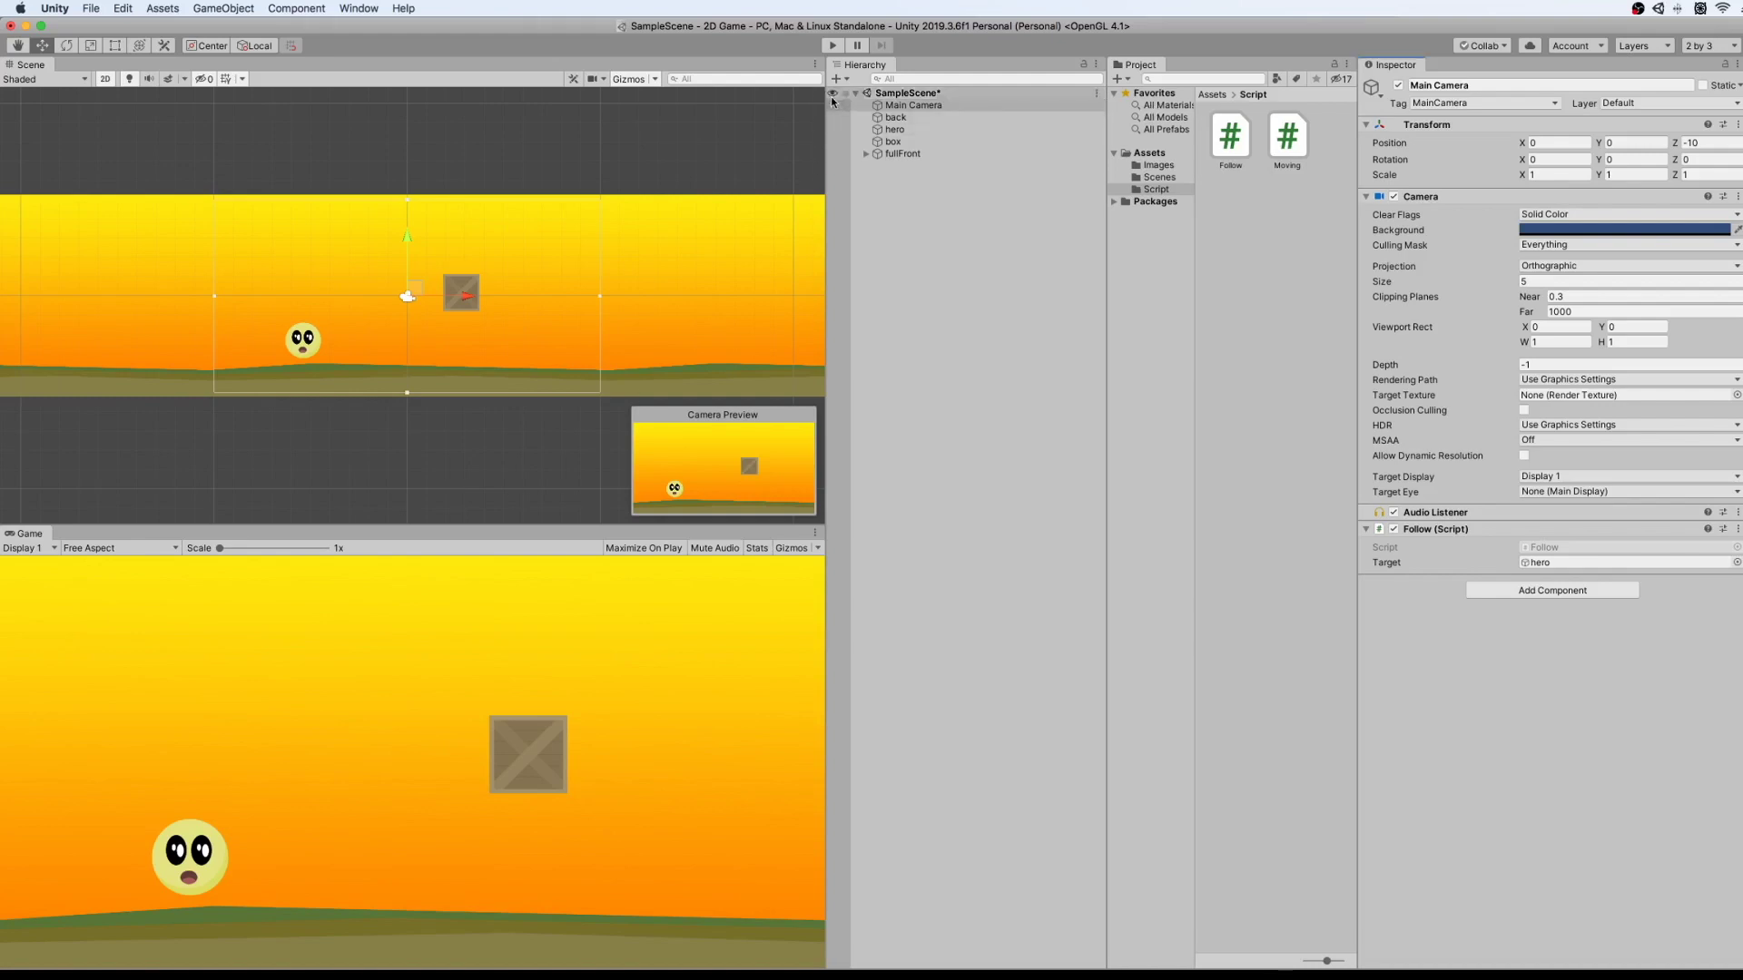
# In Play mode, drag the hero right and back left along X, then check the Main Camera.
pyautogui.click(833, 45)
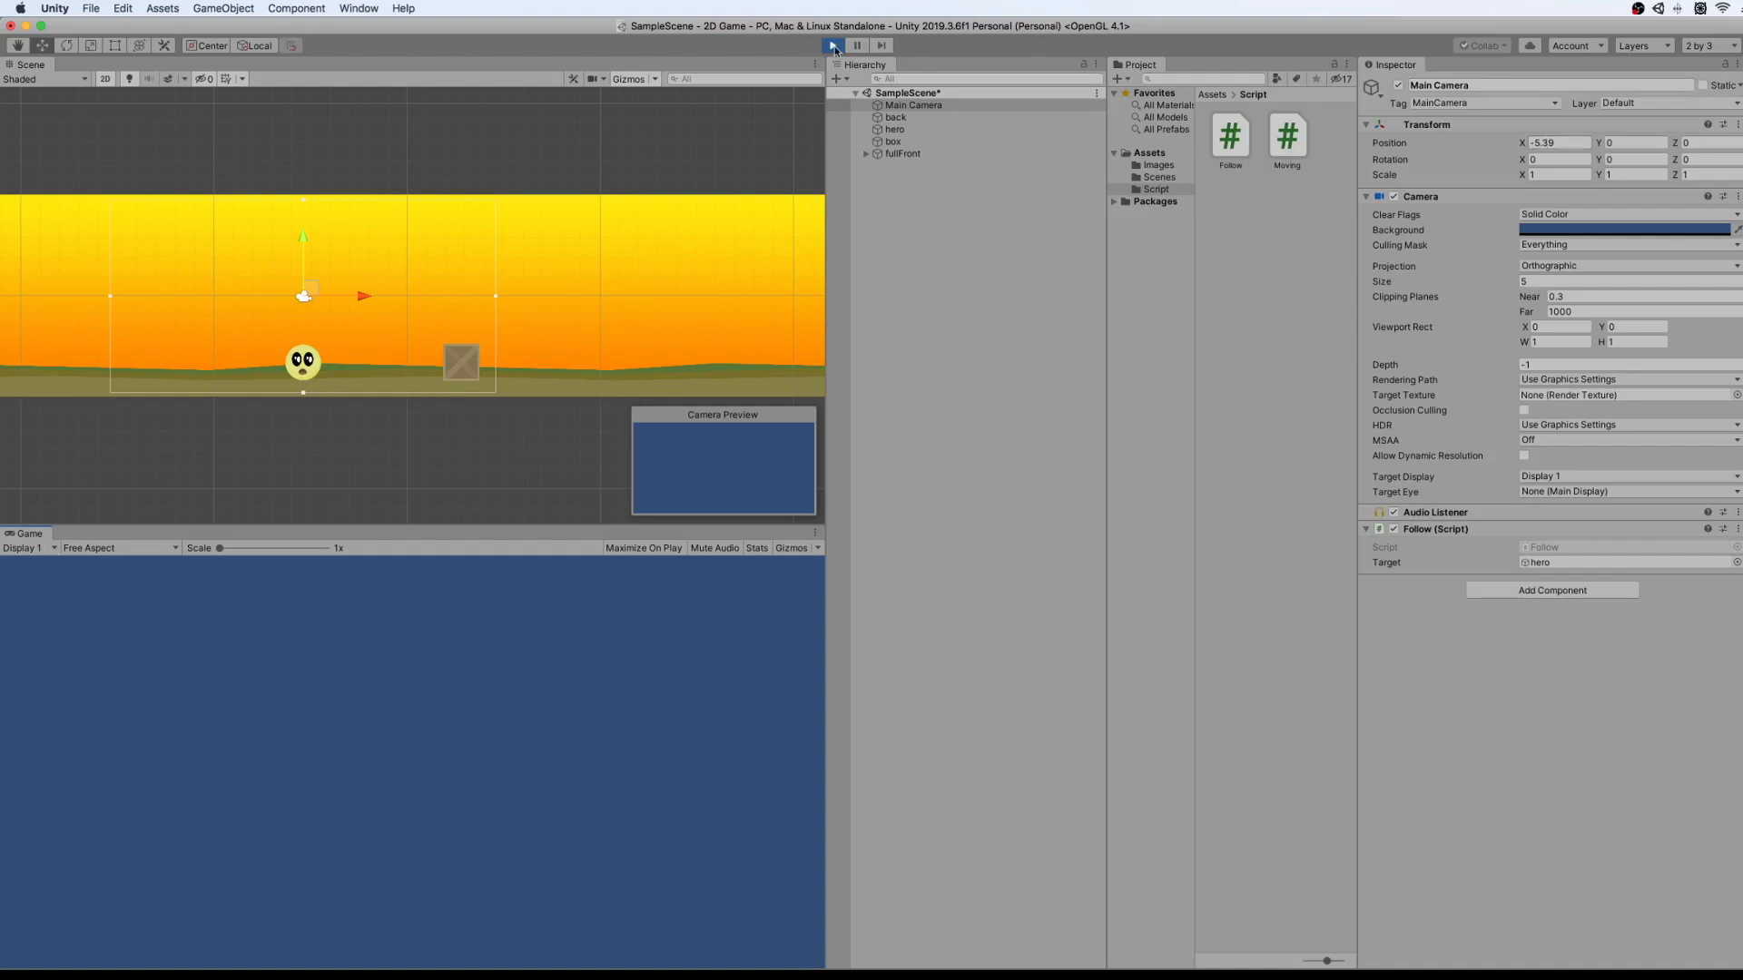
pyautogui.click(303, 374)
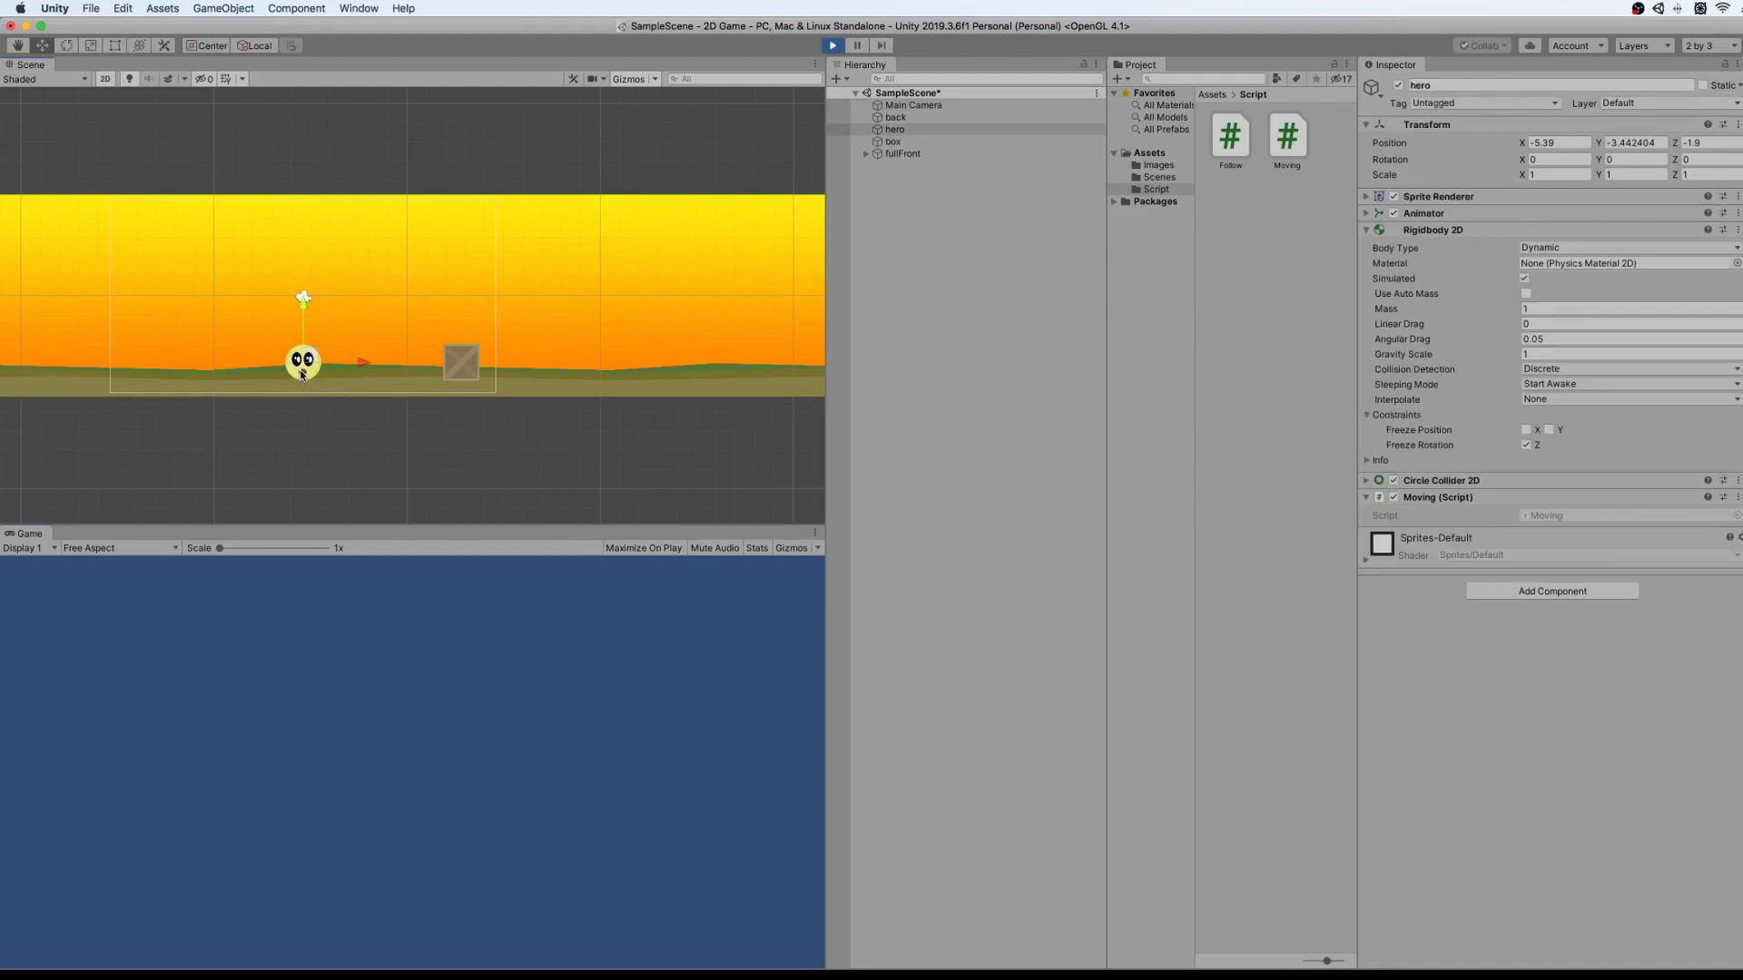
pyautogui.moveTo(364, 367); pyautogui.dragTo(412, 367)
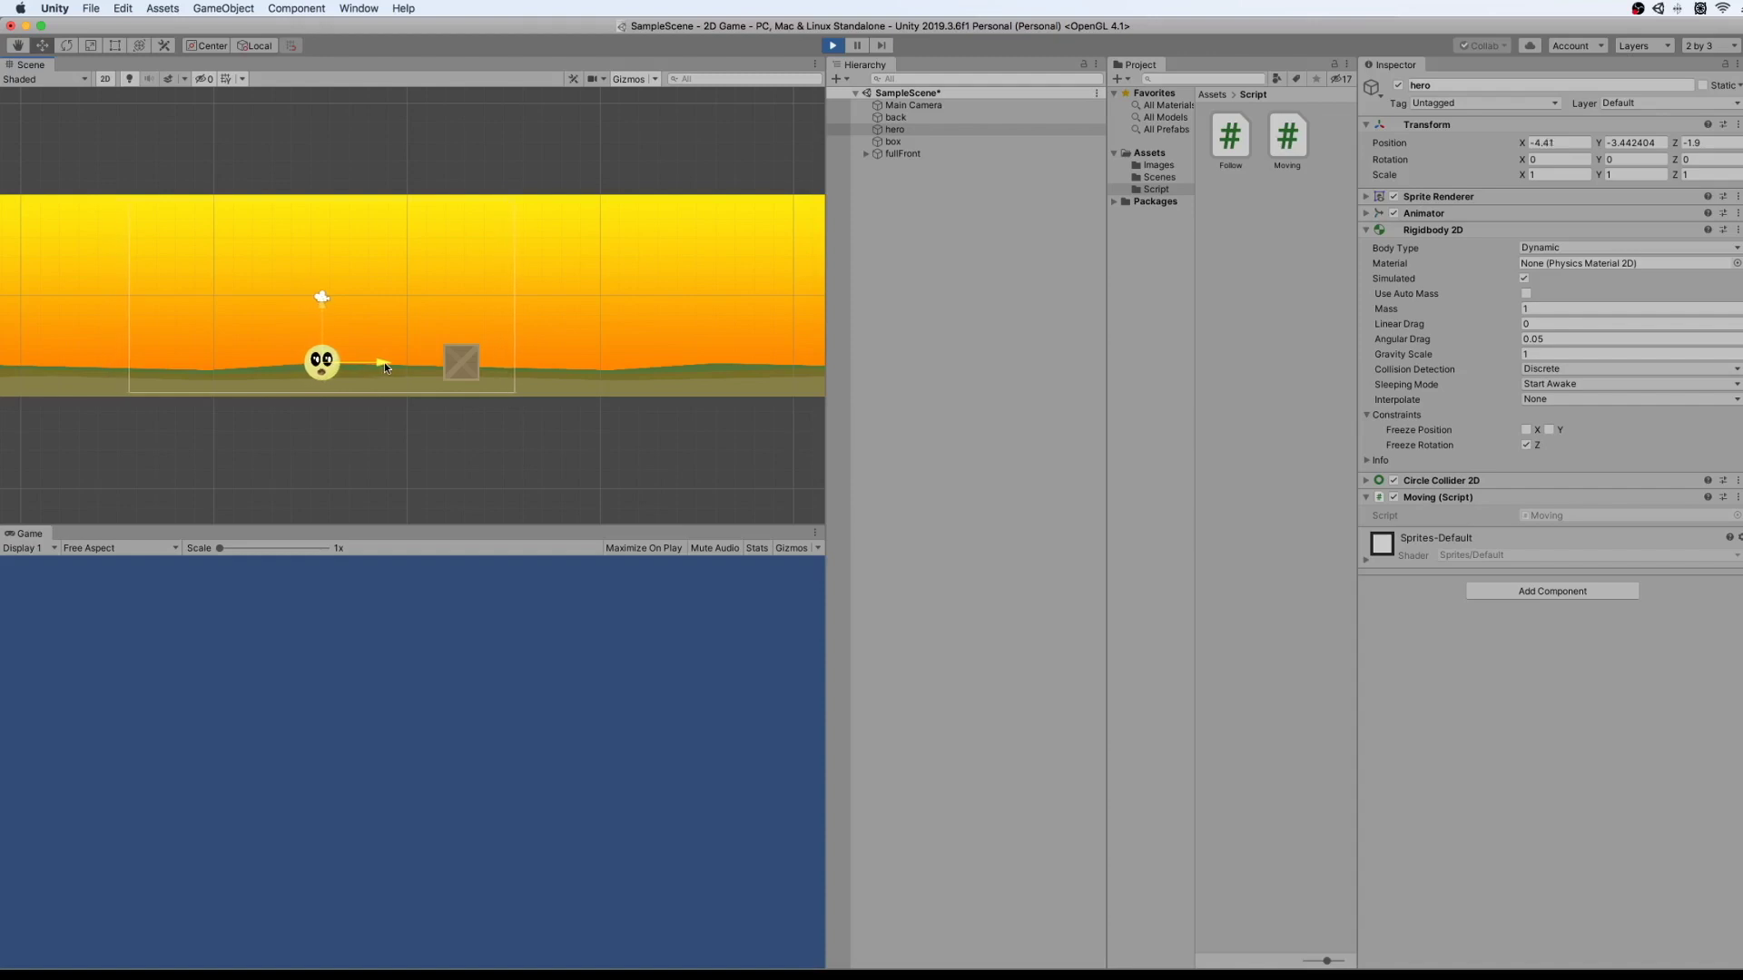
pyautogui.moveTo(411, 367); pyautogui.dragTo(362, 367)
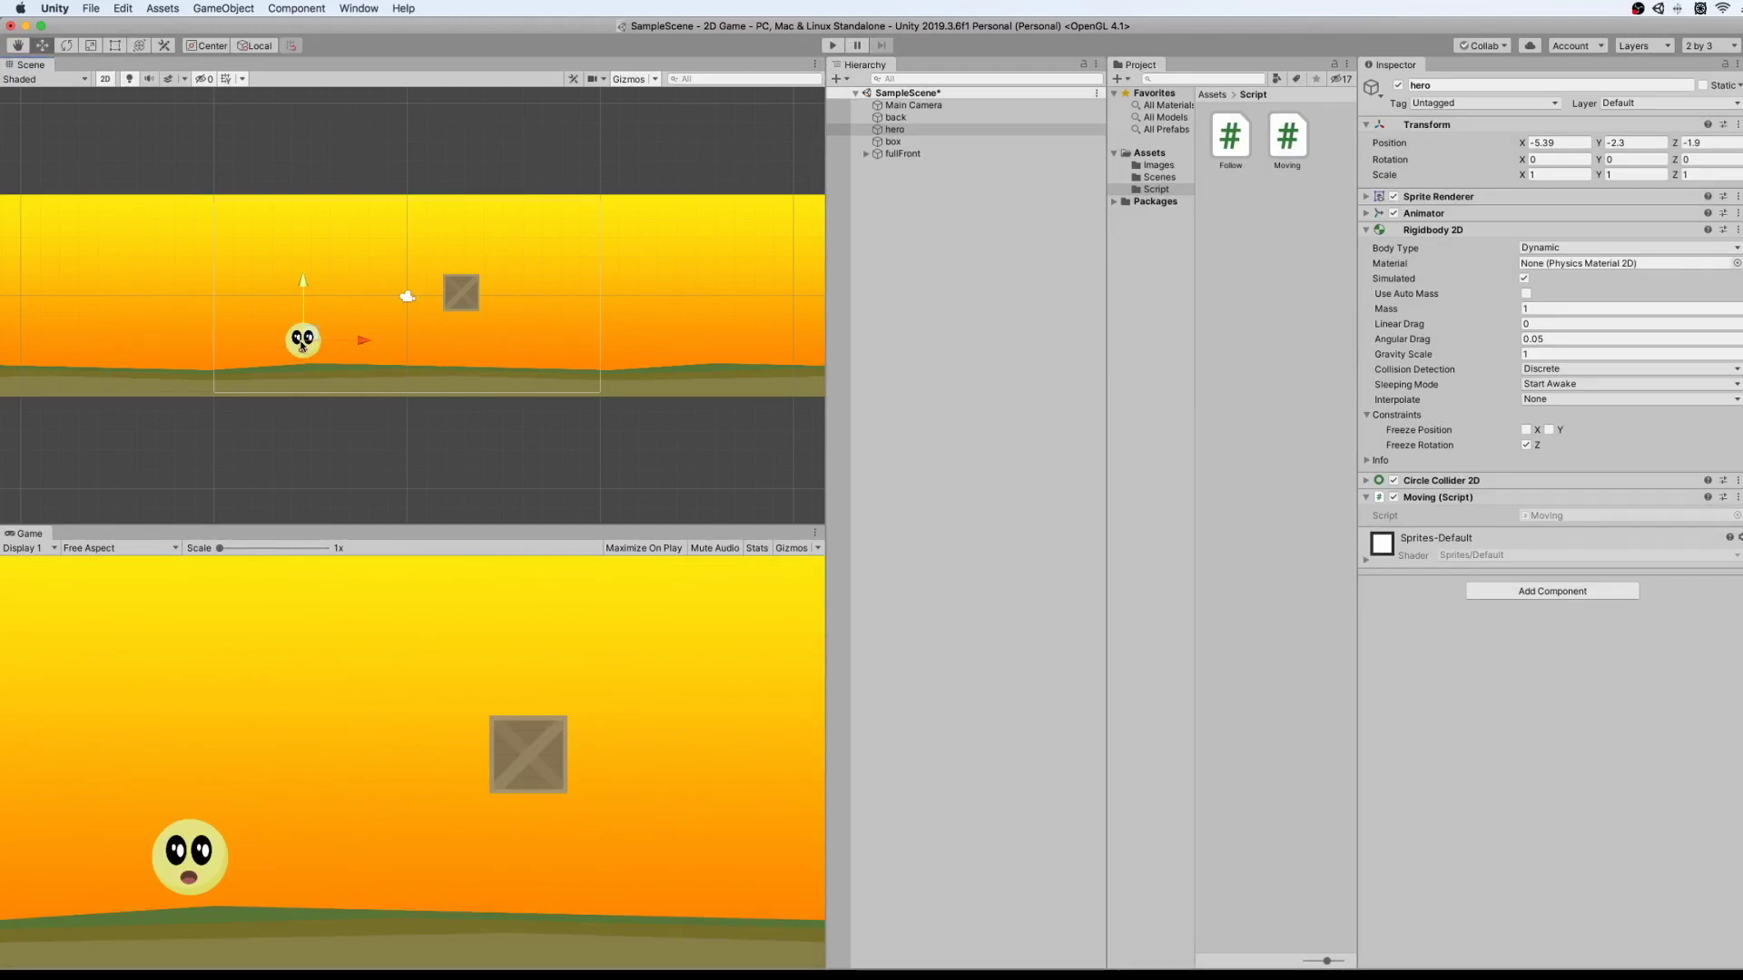
pyautogui.click(409, 298)
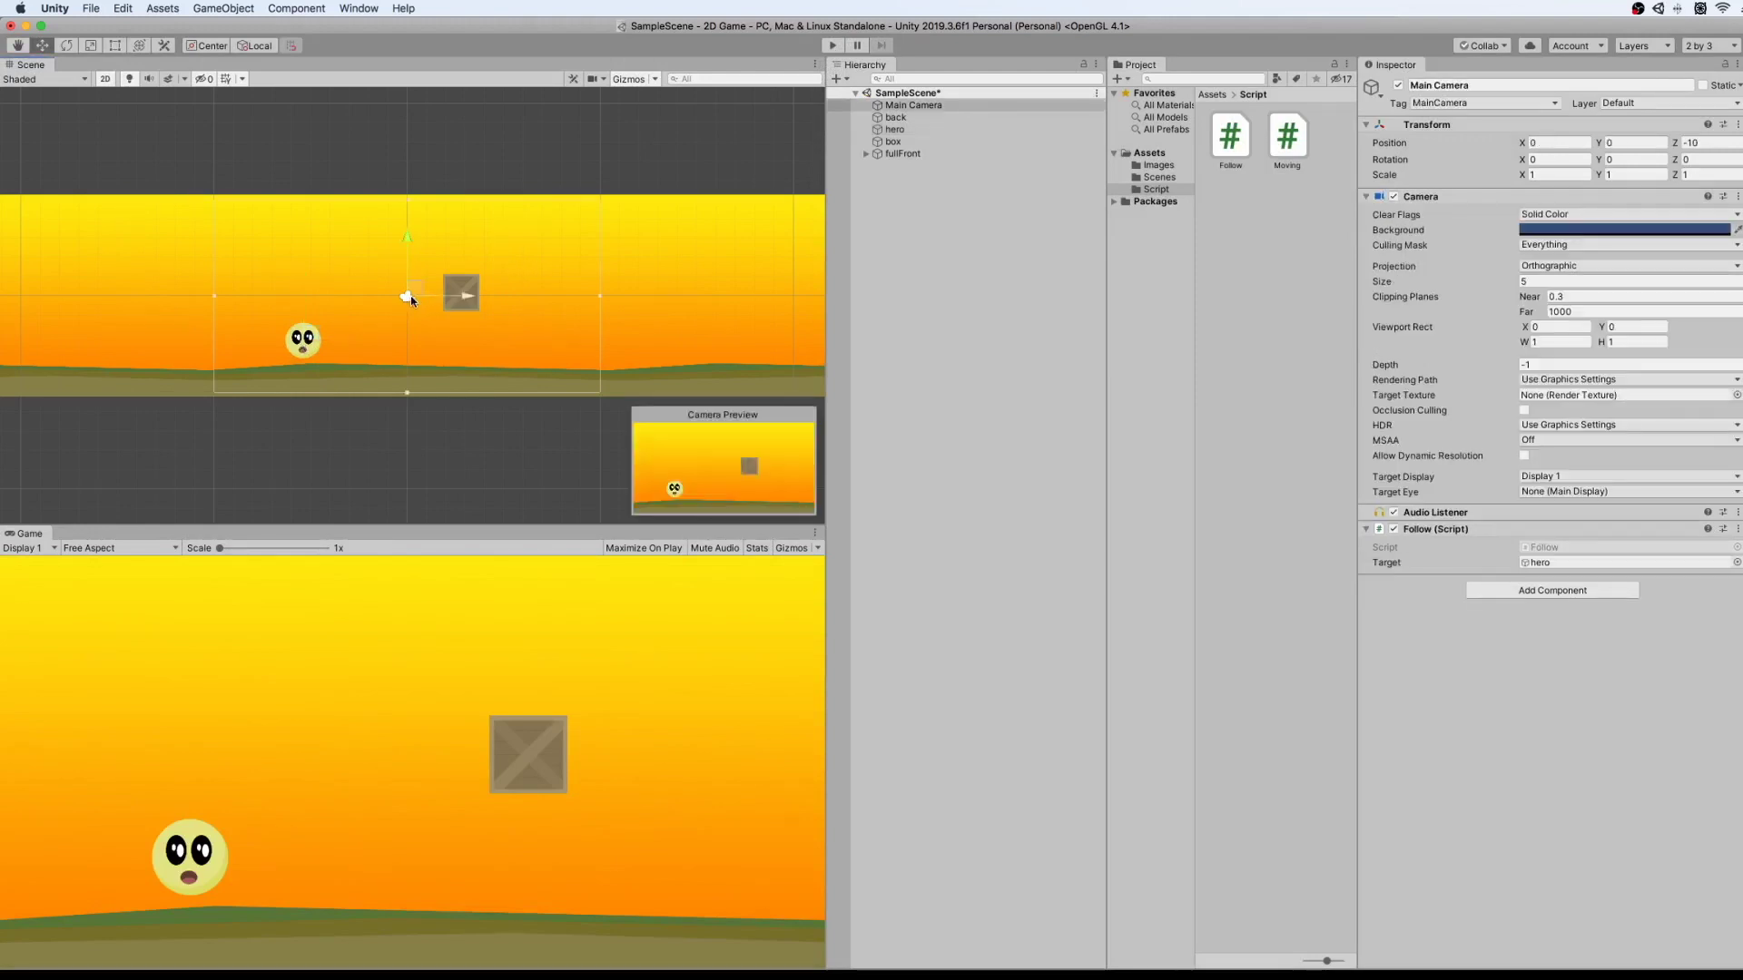
# Set the hero's Transform Position X and Y to 0.
pyautogui.click(306, 342)
pyautogui.click(1559, 143)
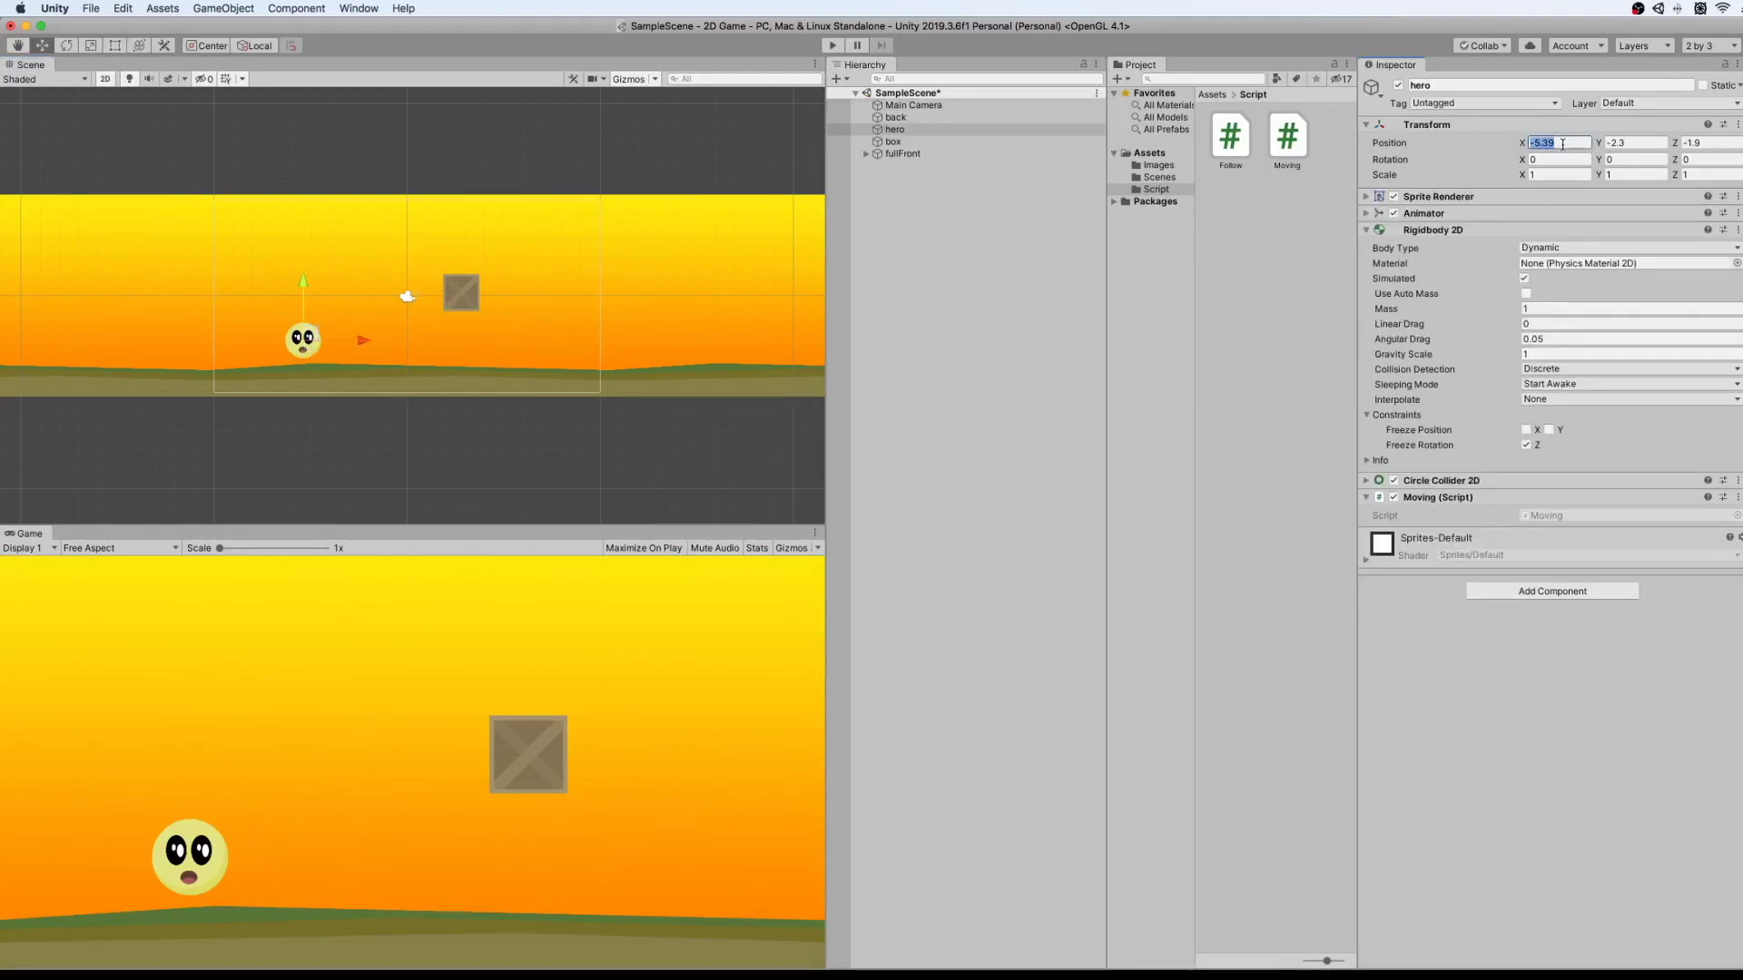
pyautogui.write('0')
pyautogui.press('Tab')
pyautogui.write('0')
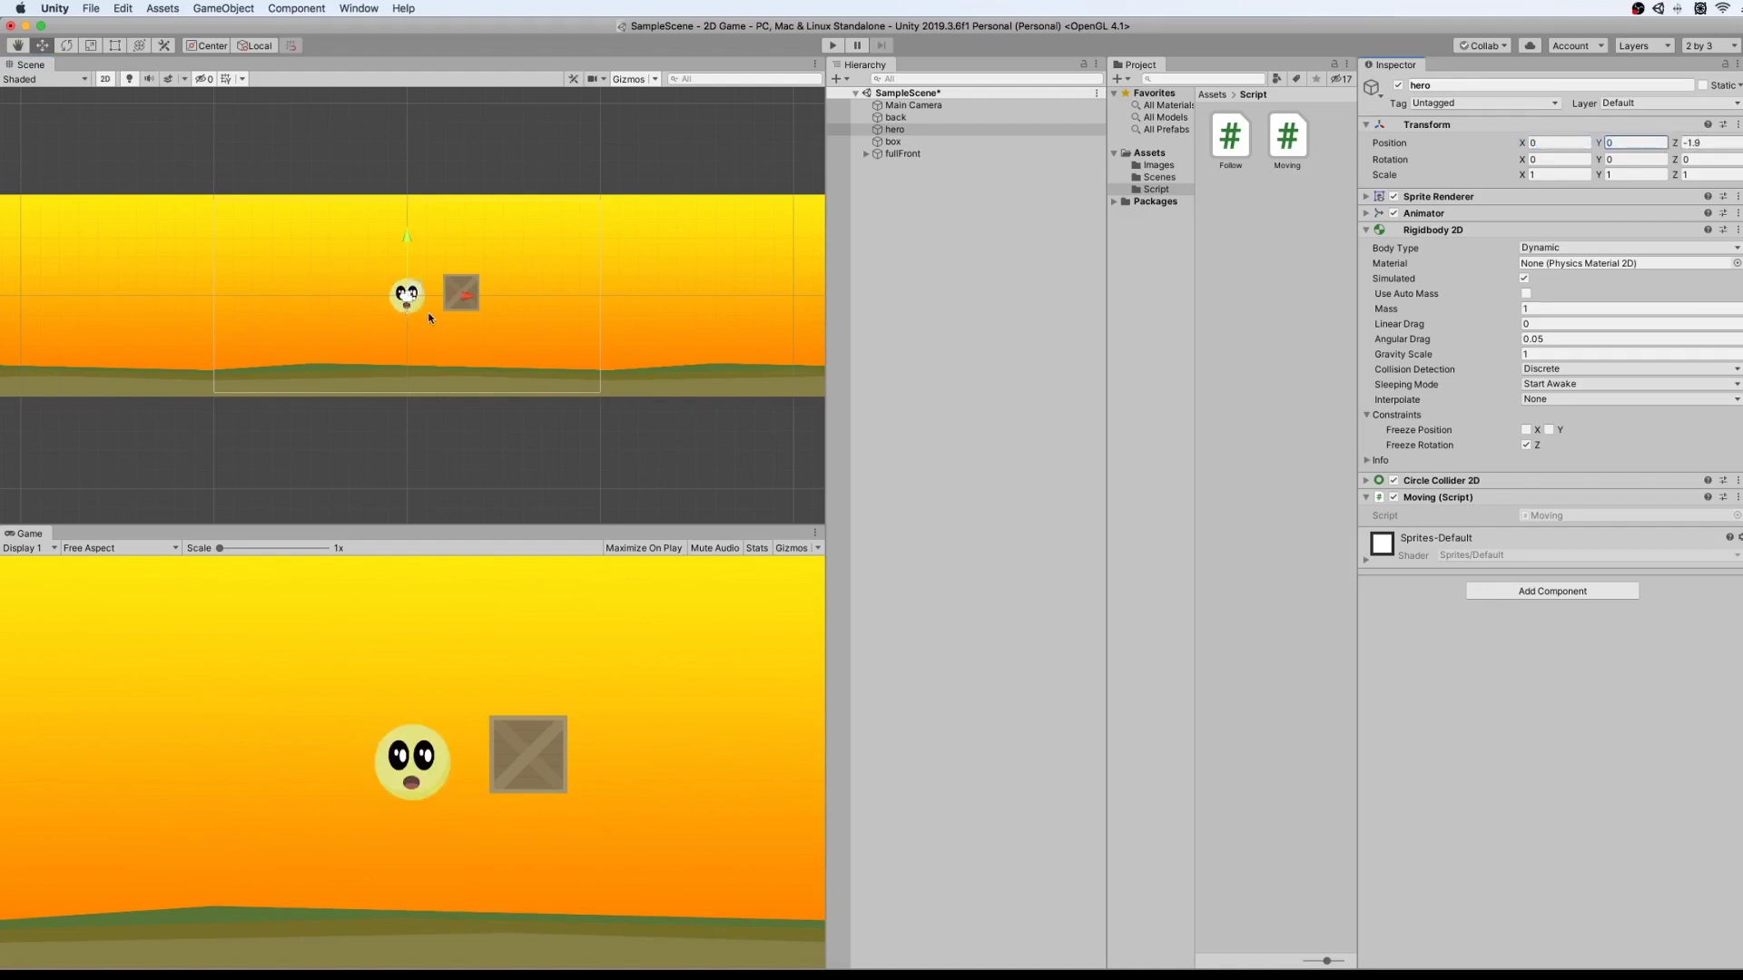
pyautogui.click(393, 306)
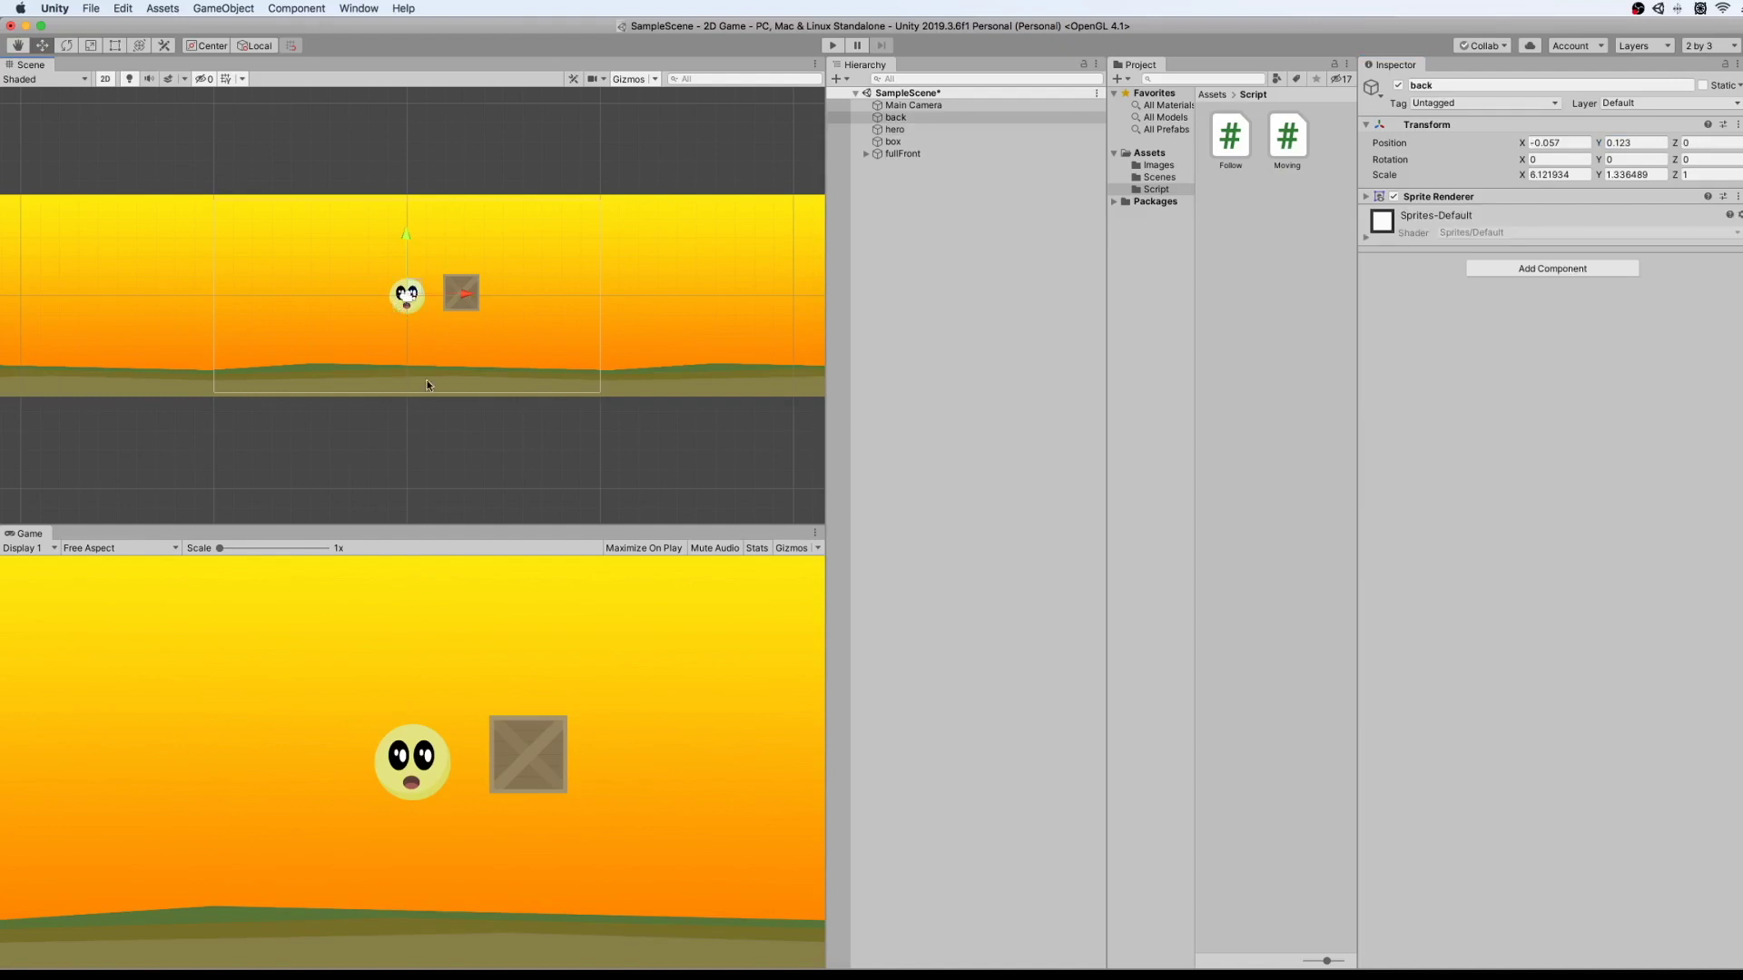
# In Play mode, try the Main Camera's Z at -10 and 0, then undo the change.
pyautogui.click(833, 45)
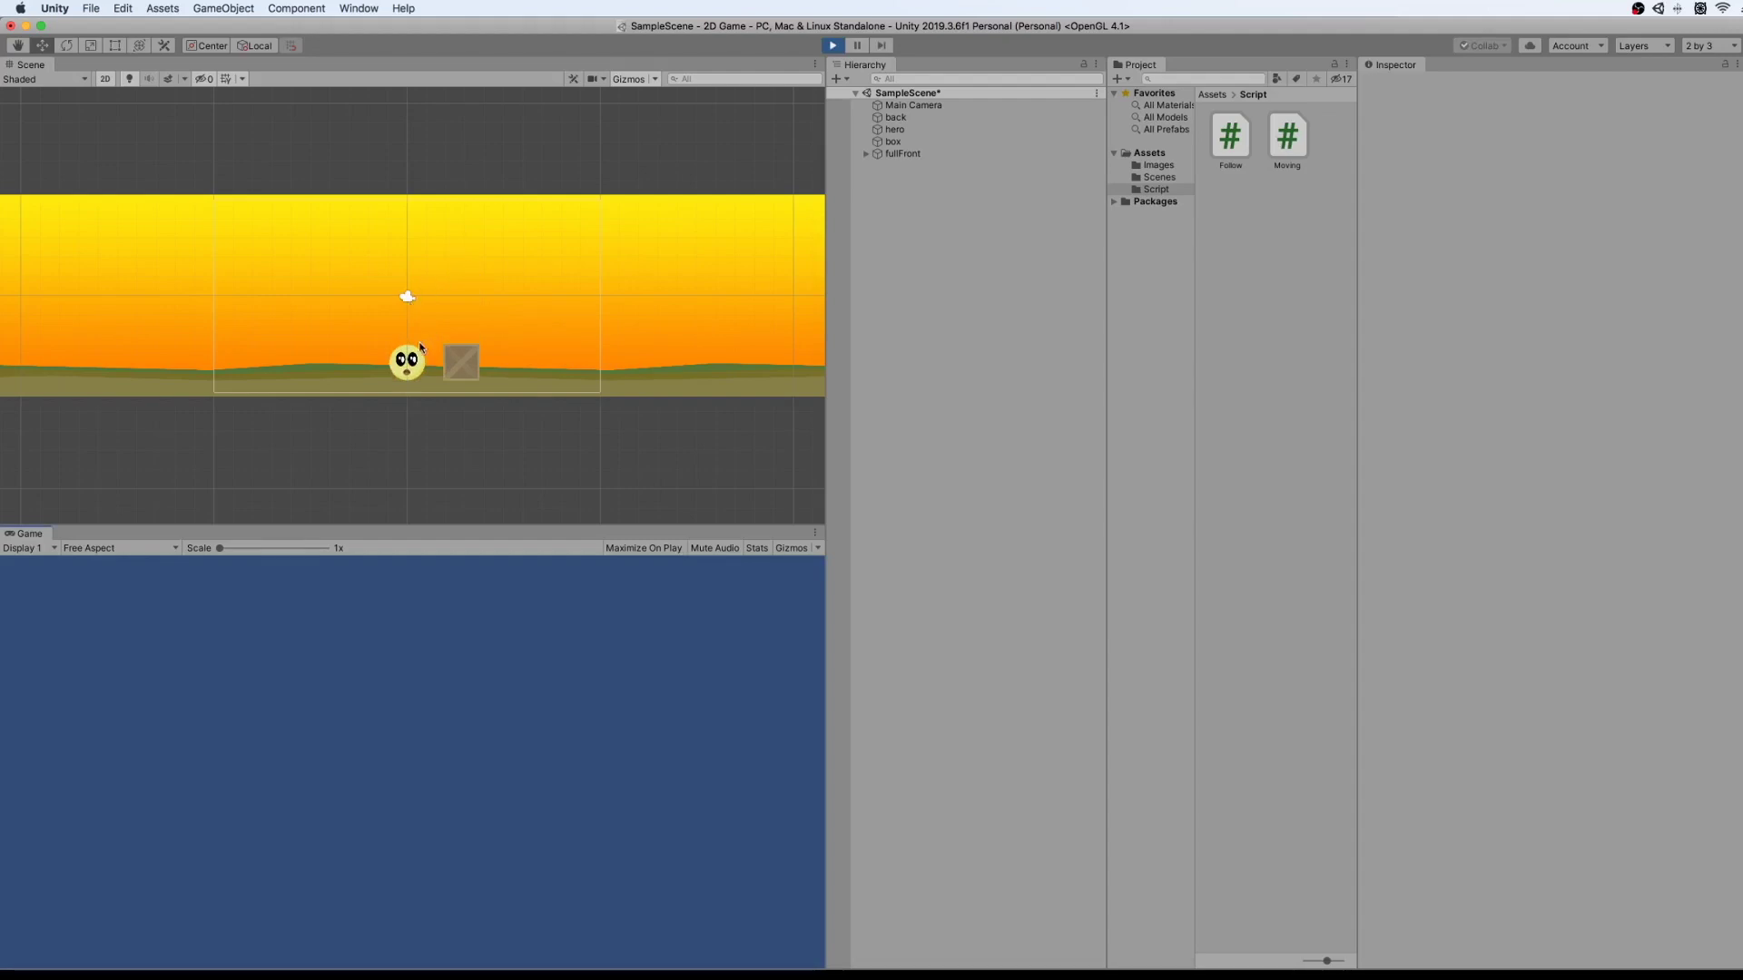
pyautogui.click(407, 300)
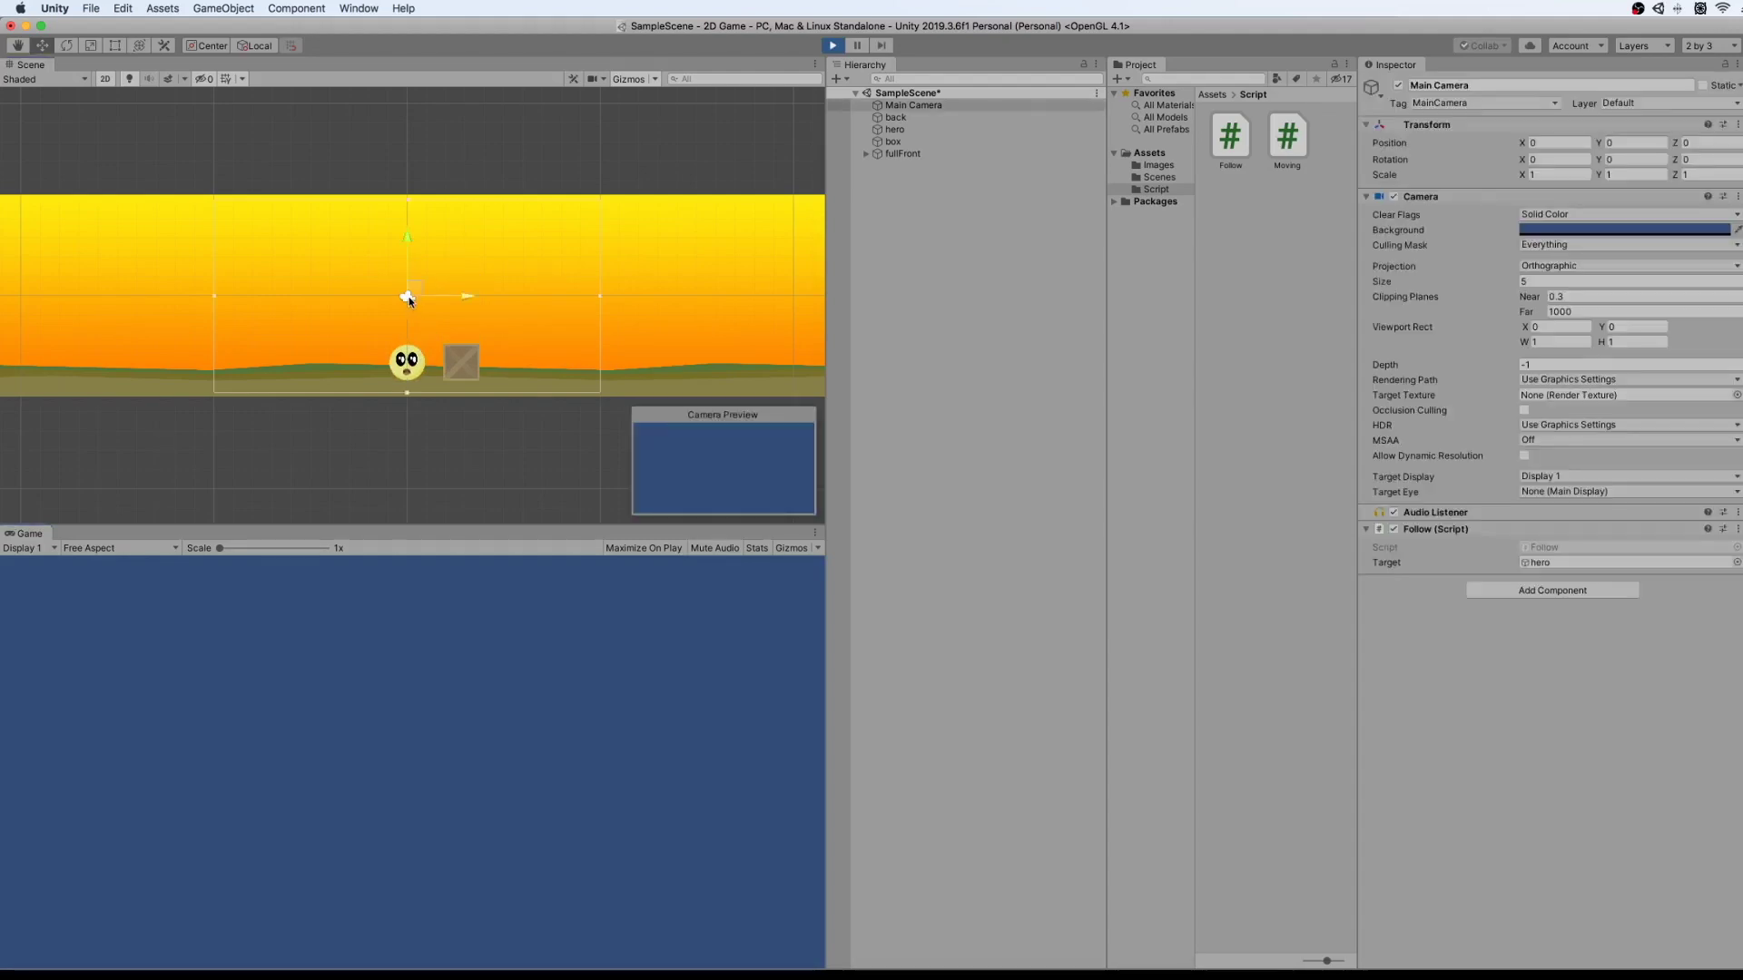
pyautogui.click(1692, 144)
pyautogui.write('-10')
pyautogui.click(1605, 142)
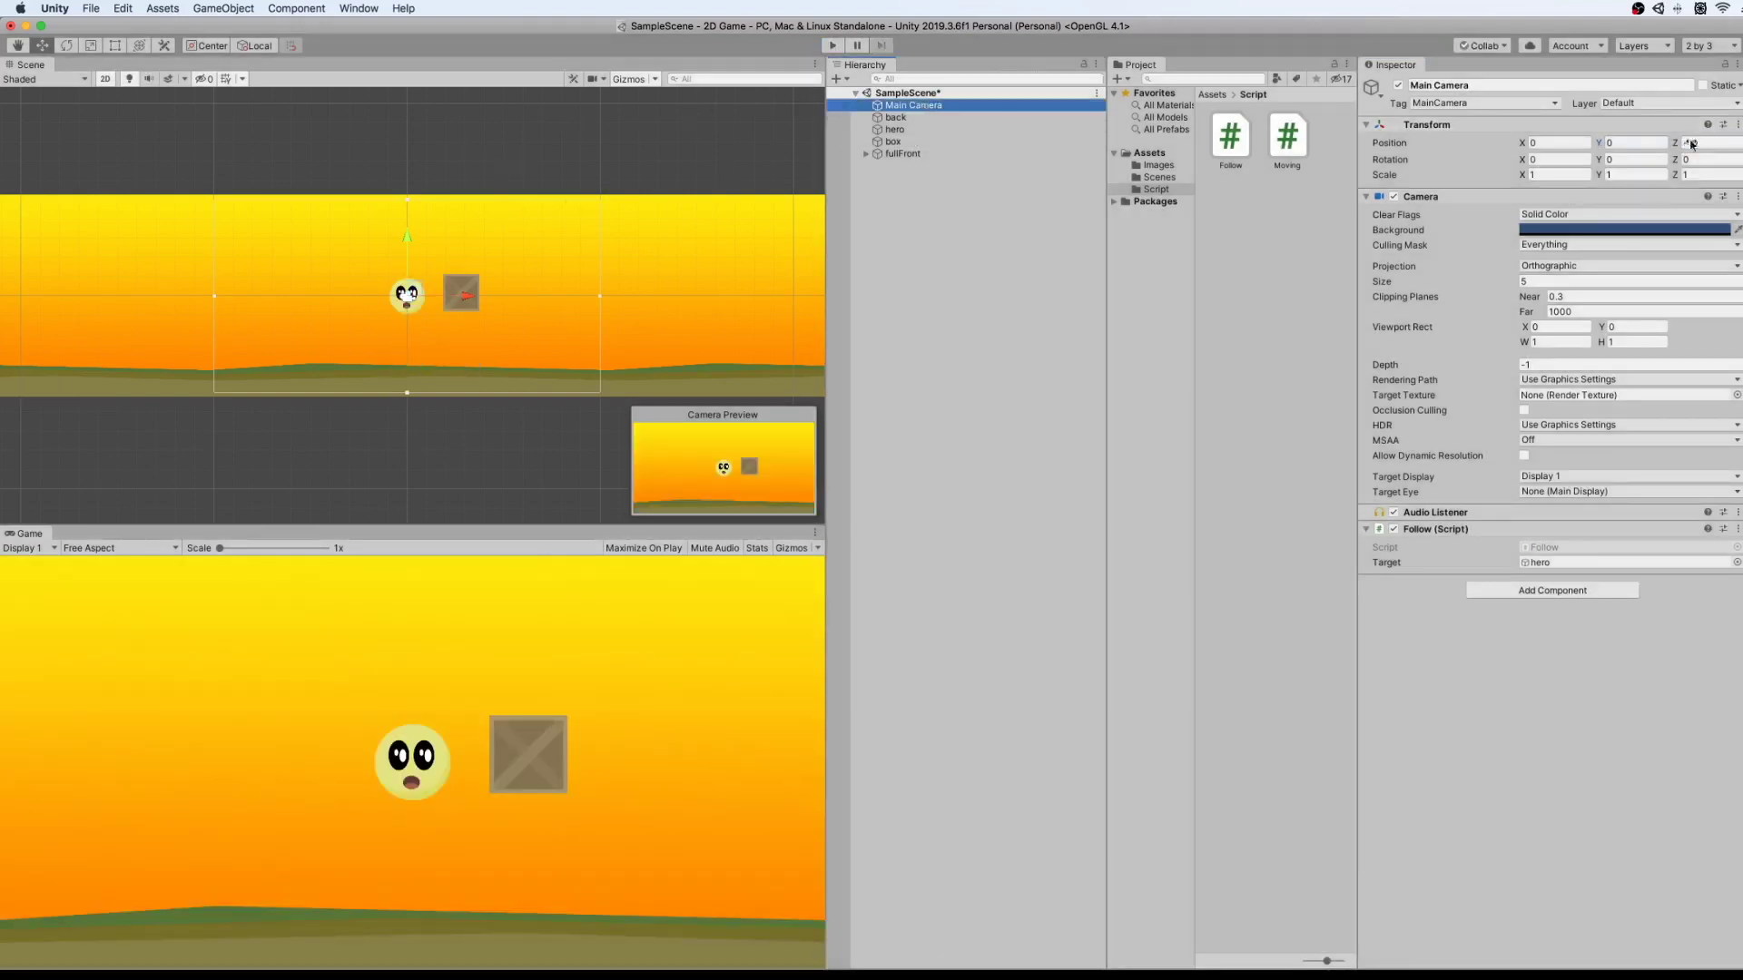
pyautogui.click(1707, 142)
pyautogui.write('0')
pyautogui.press('Return')
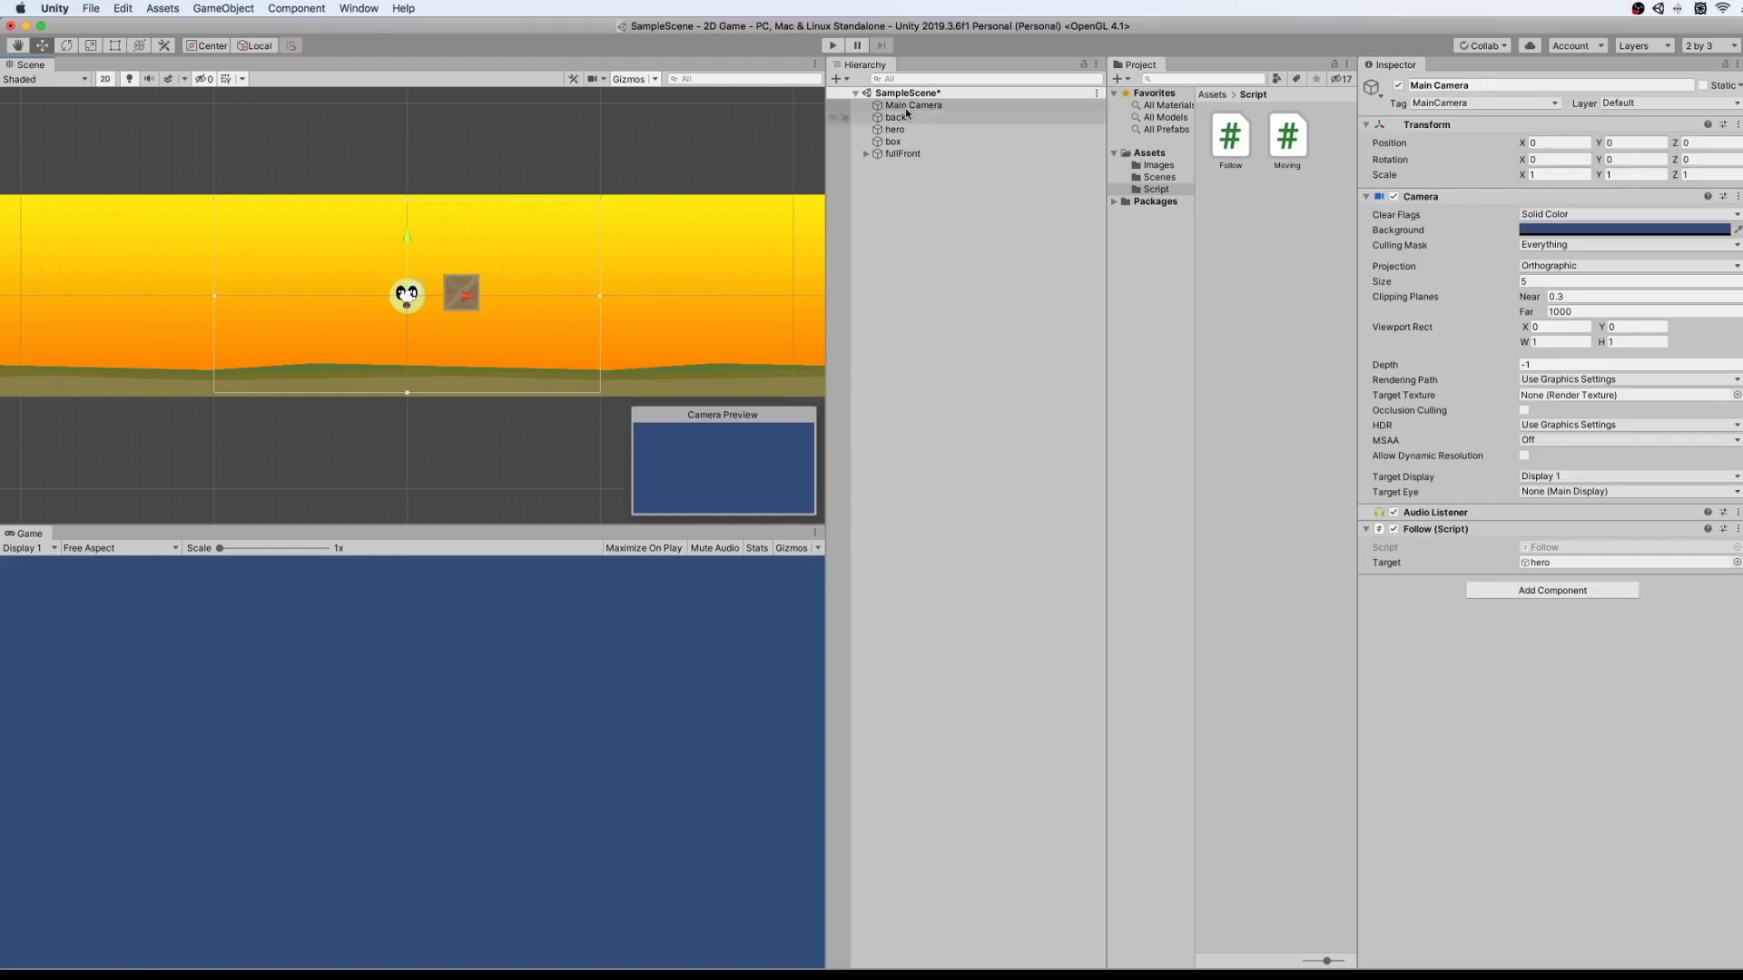
pyautogui.click(123, 8)
pyautogui.click(149, 22)
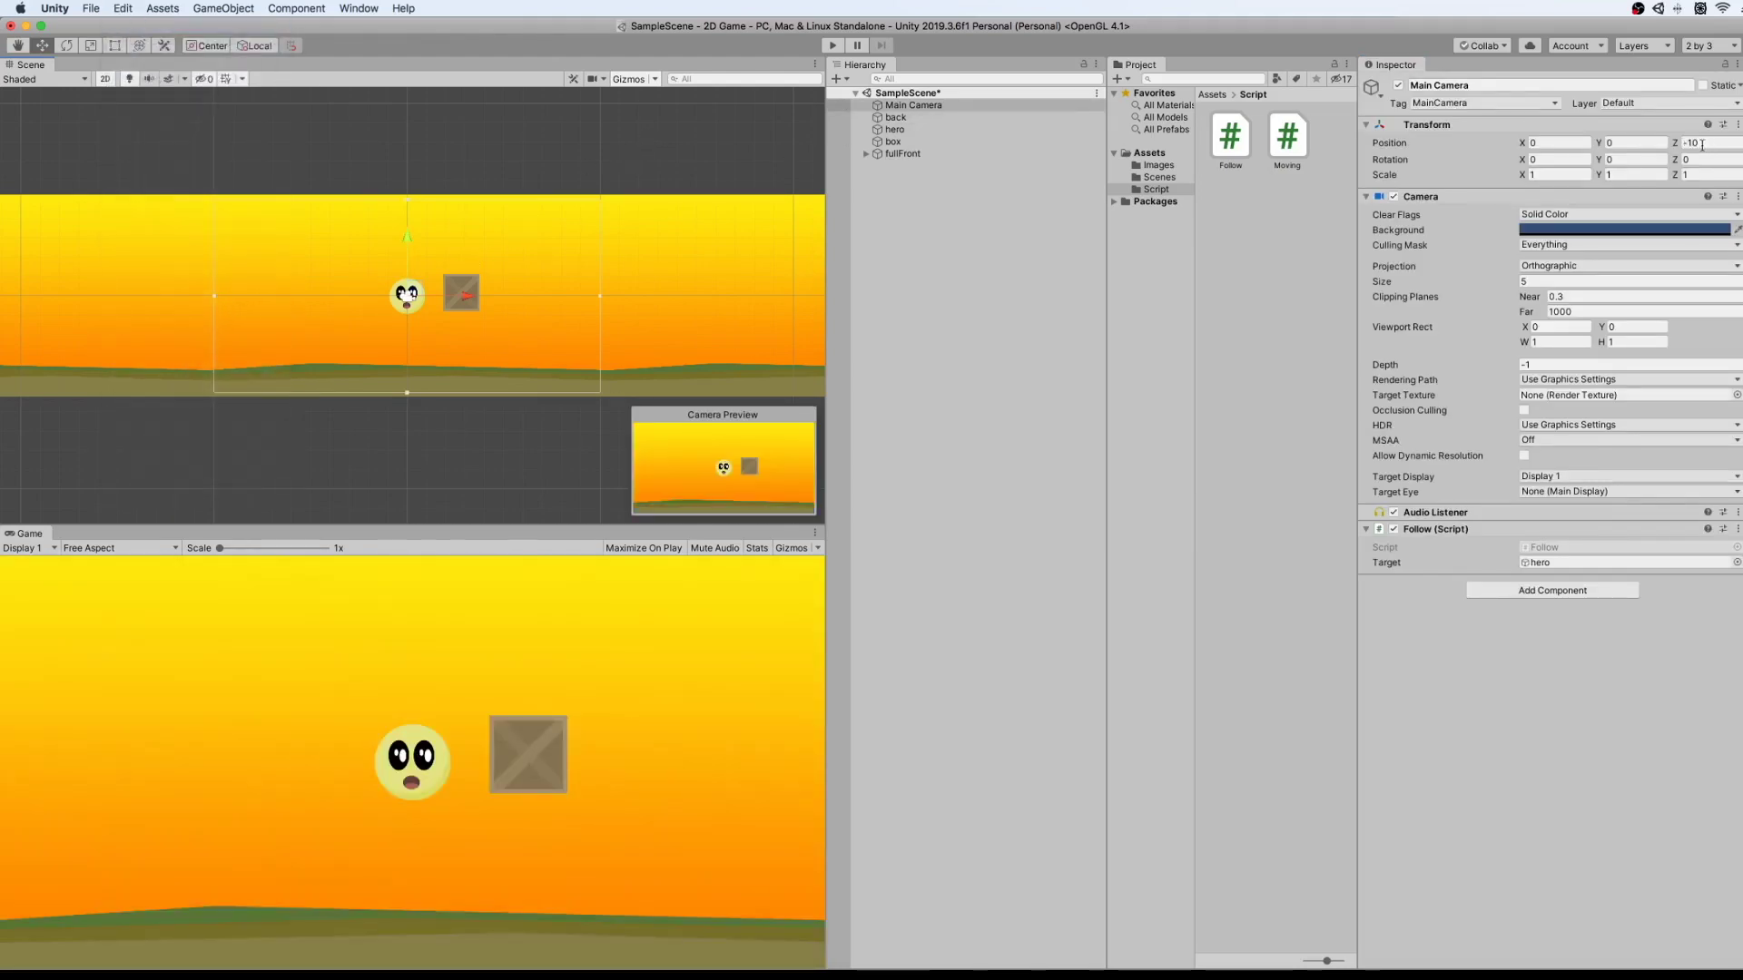
pyautogui.press('super+Tab')
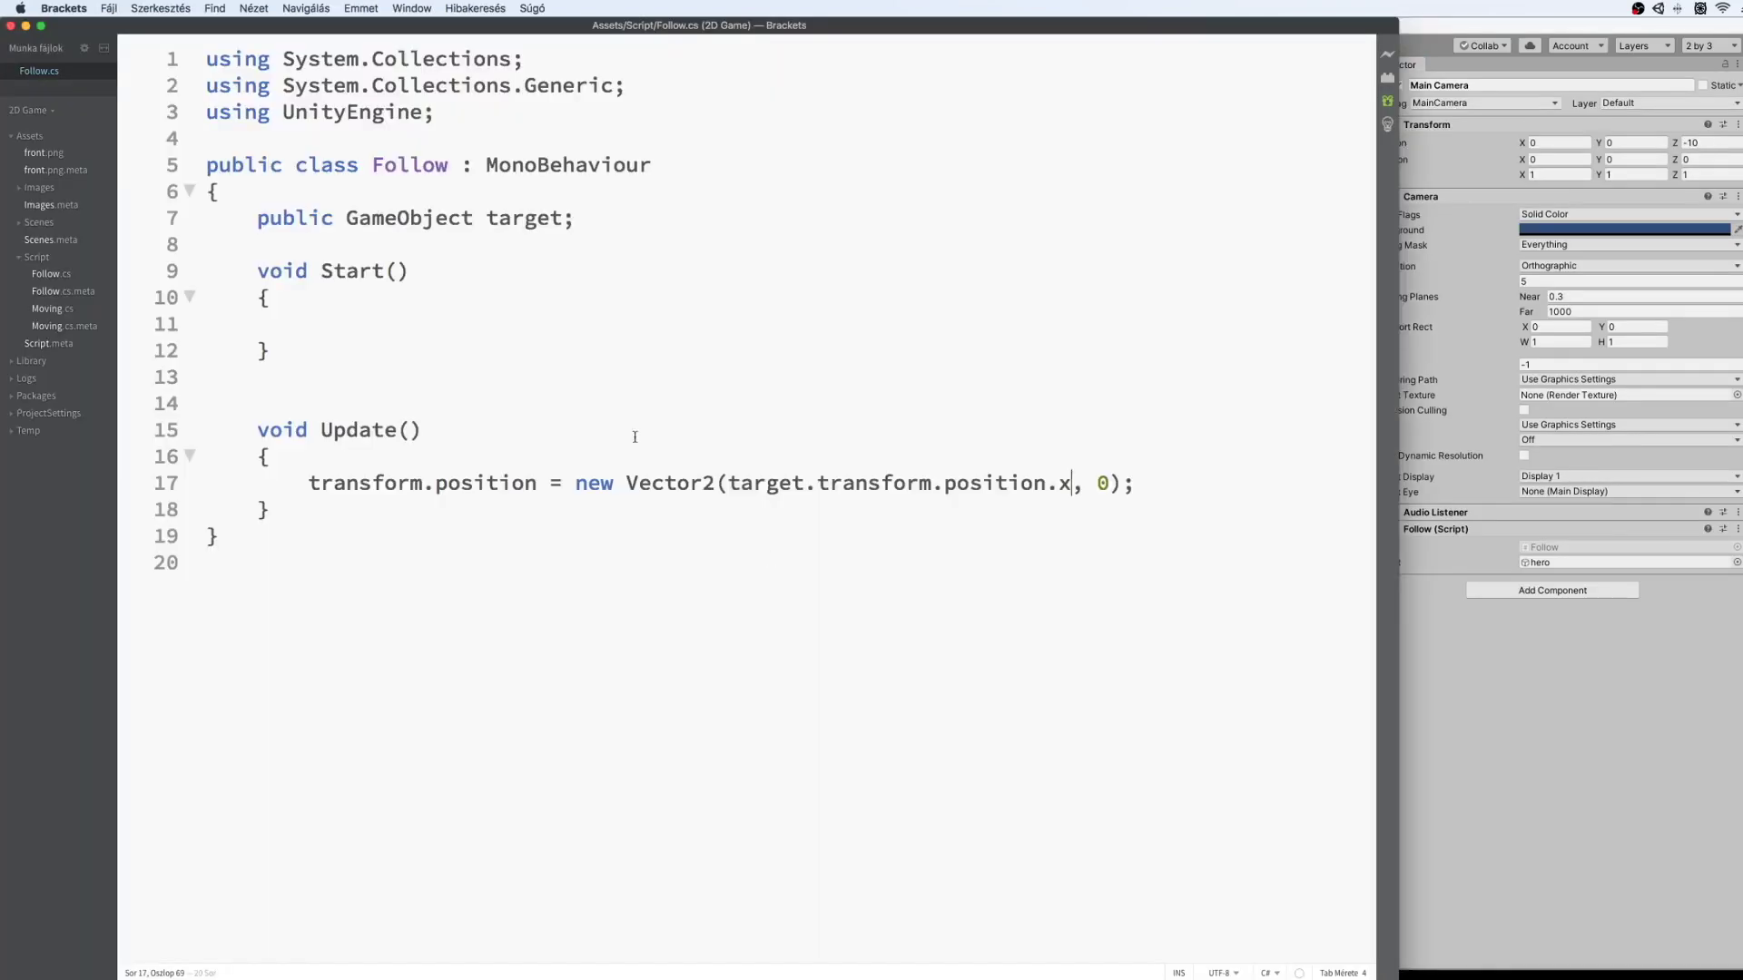
# Make Update use new Vector3(target.transform.position.x, 0, -10), save, and start Play.
pyautogui.hotkey('shift', 'Left')
pyautogui.write('3')
pyautogui.write(', -10')
pyautogui.press('super+s')
pyautogui.click(1450, 704)
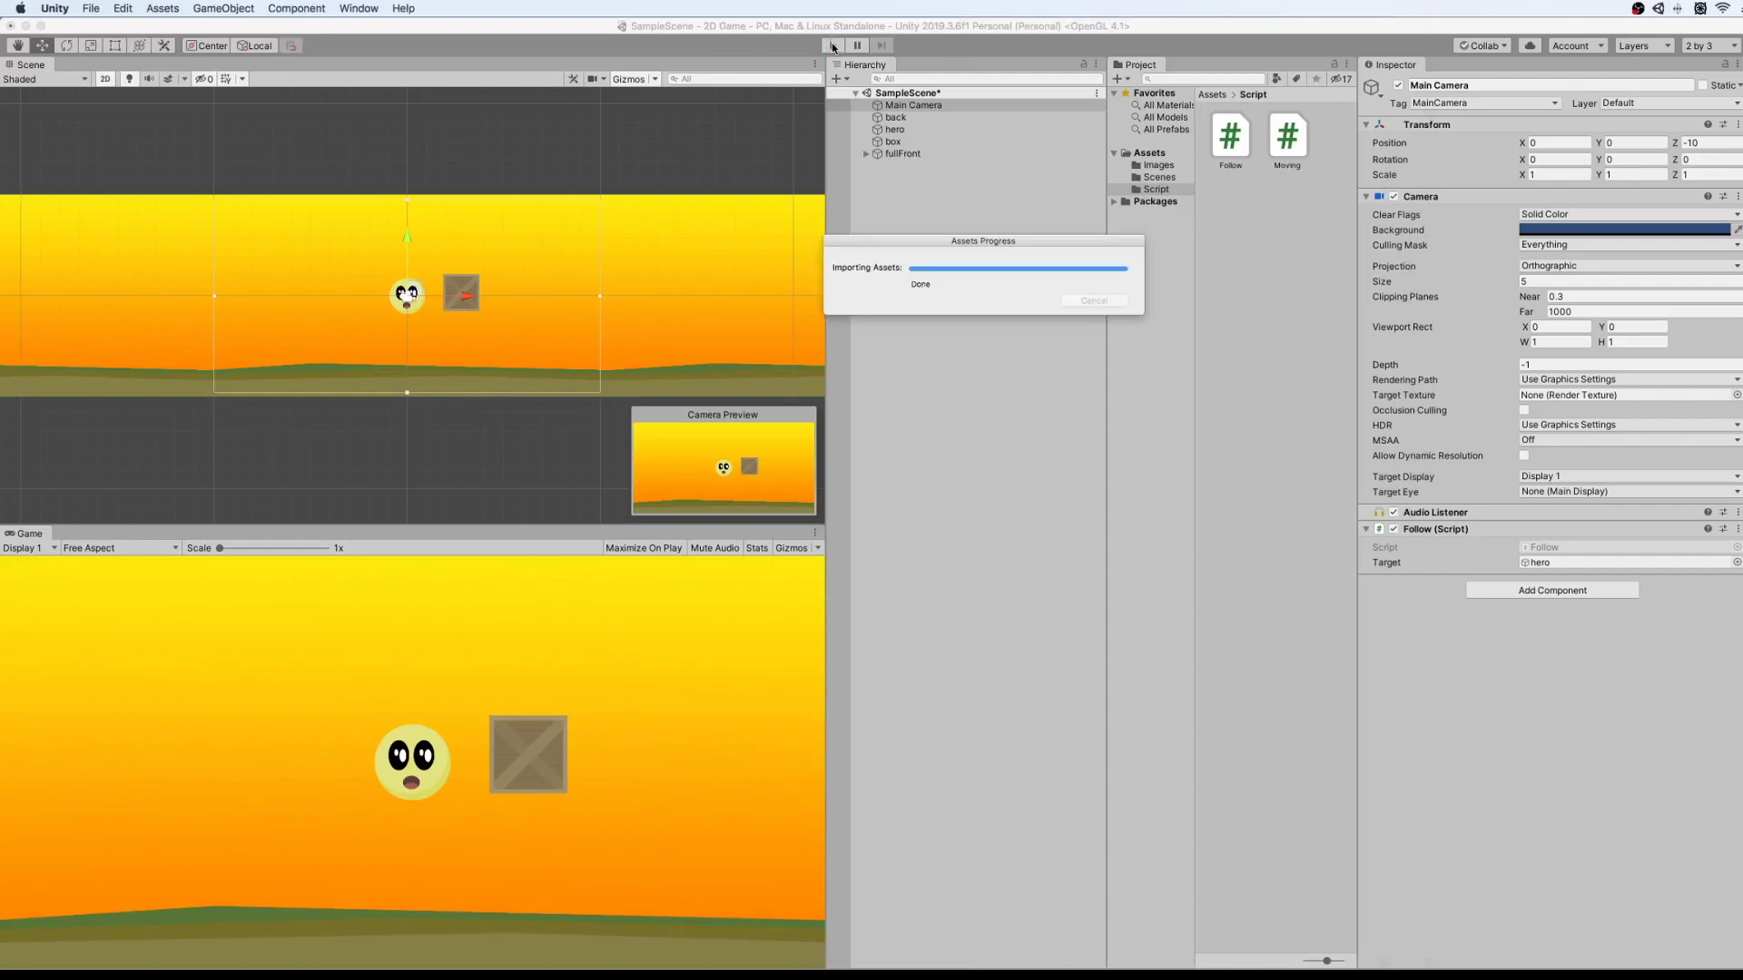
pyautogui.click(834, 47)
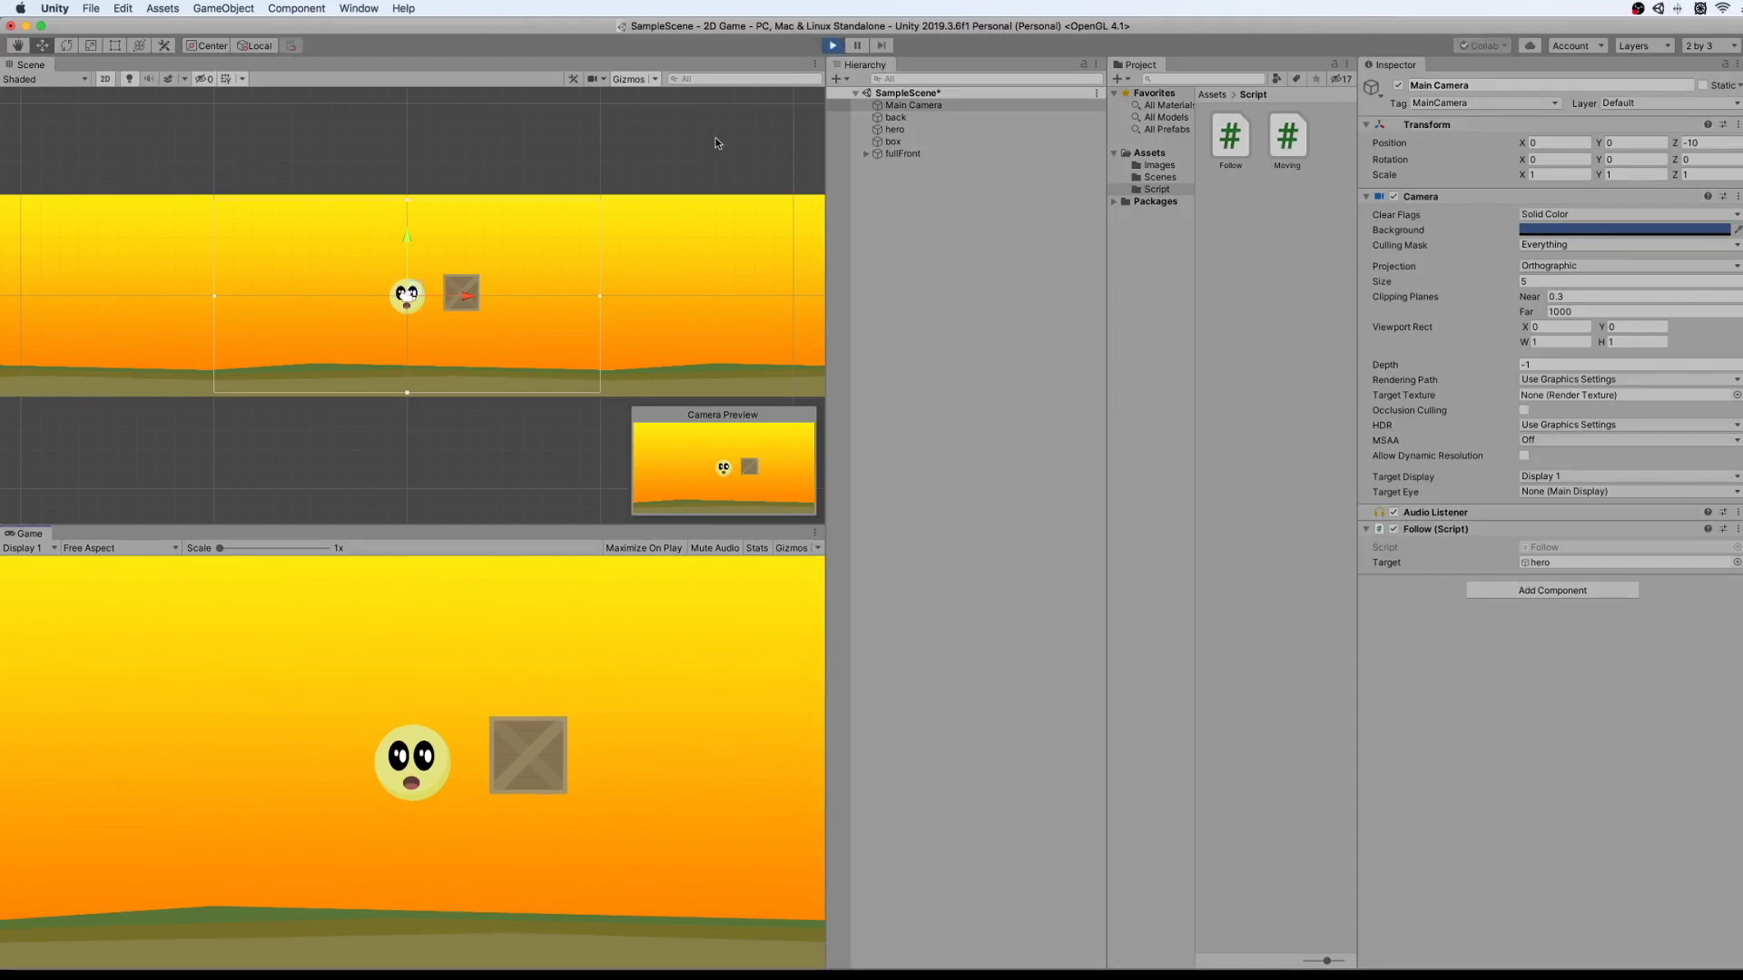
# Run and jump the hero left and right with the arrow keys and space, then stop Play.
pyautogui.press('Left')
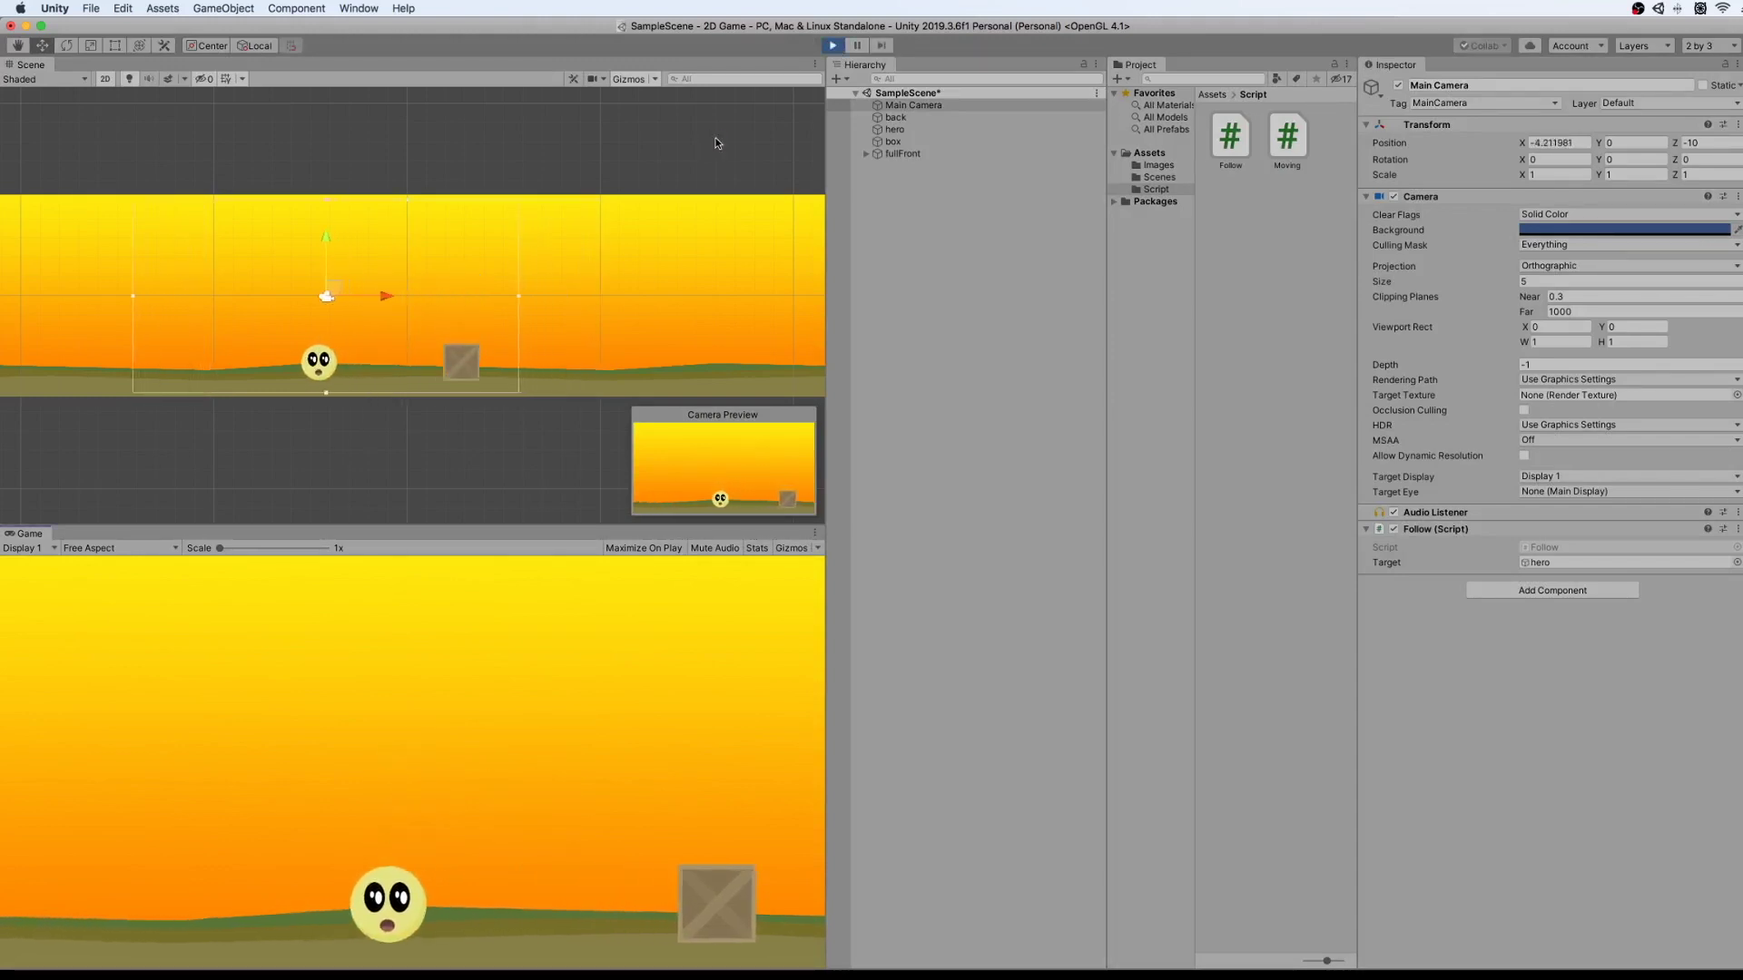
pyautogui.press('Right')
pyautogui.press('Right')
pyautogui.press('space')
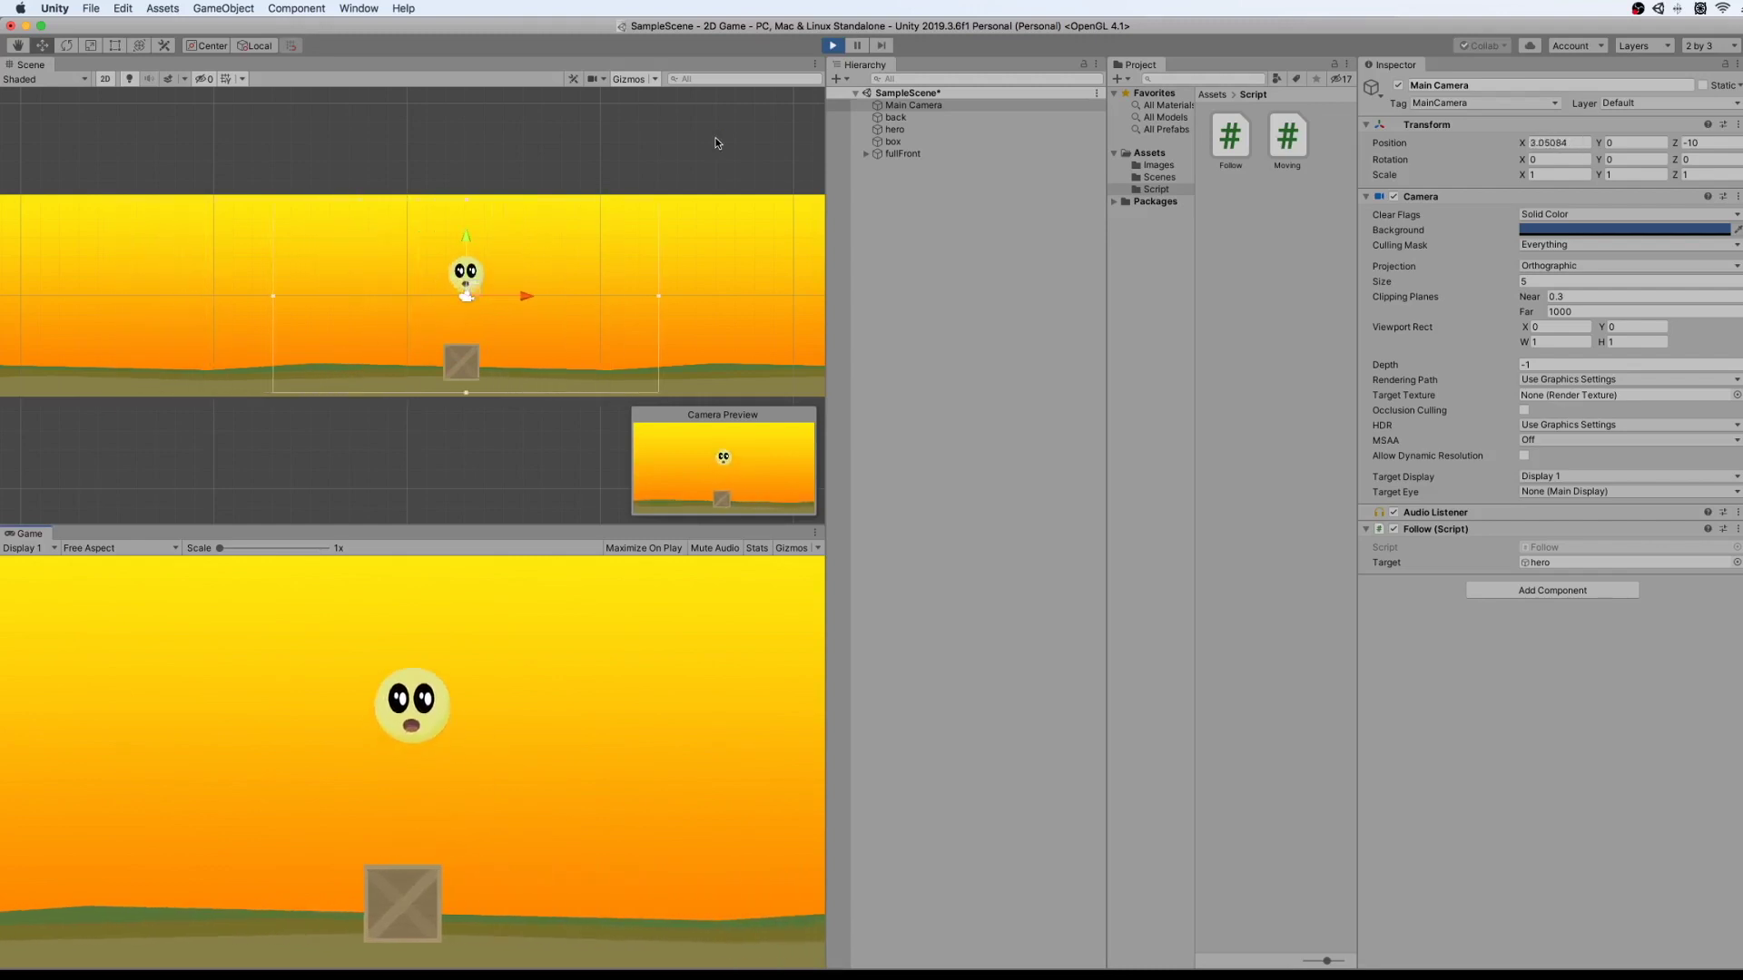
pyautogui.press('Left')
pyautogui.press('space')
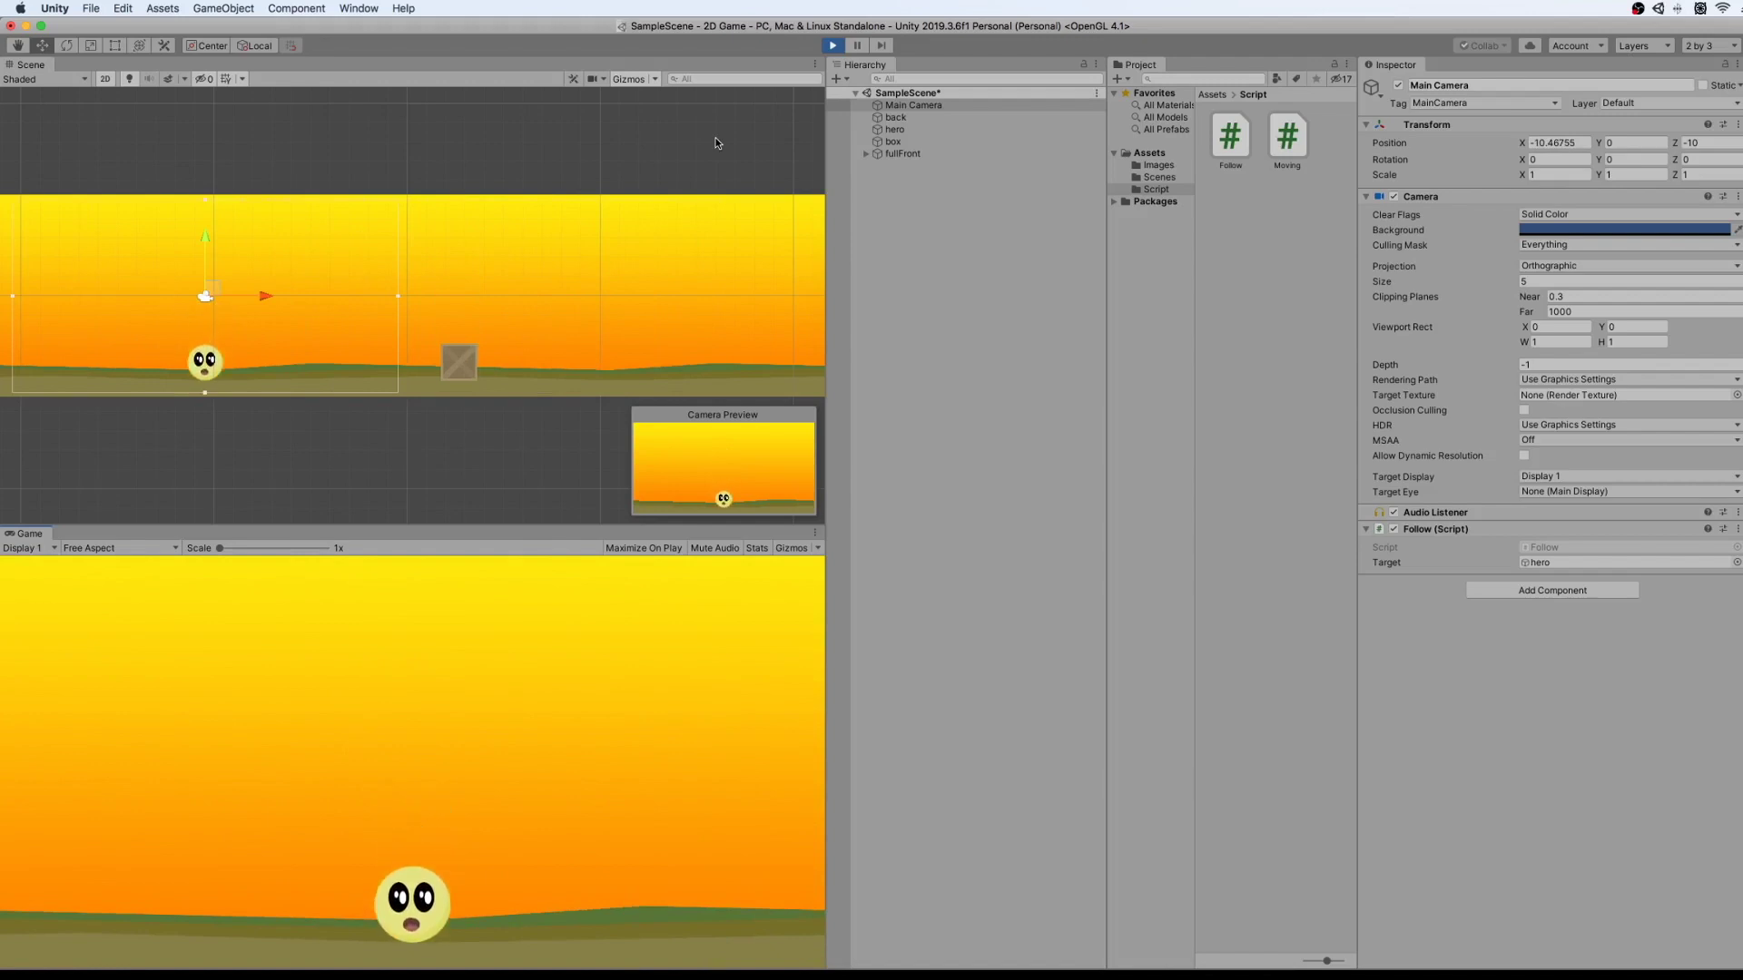
pyautogui.press('Right')
pyautogui.press('space')
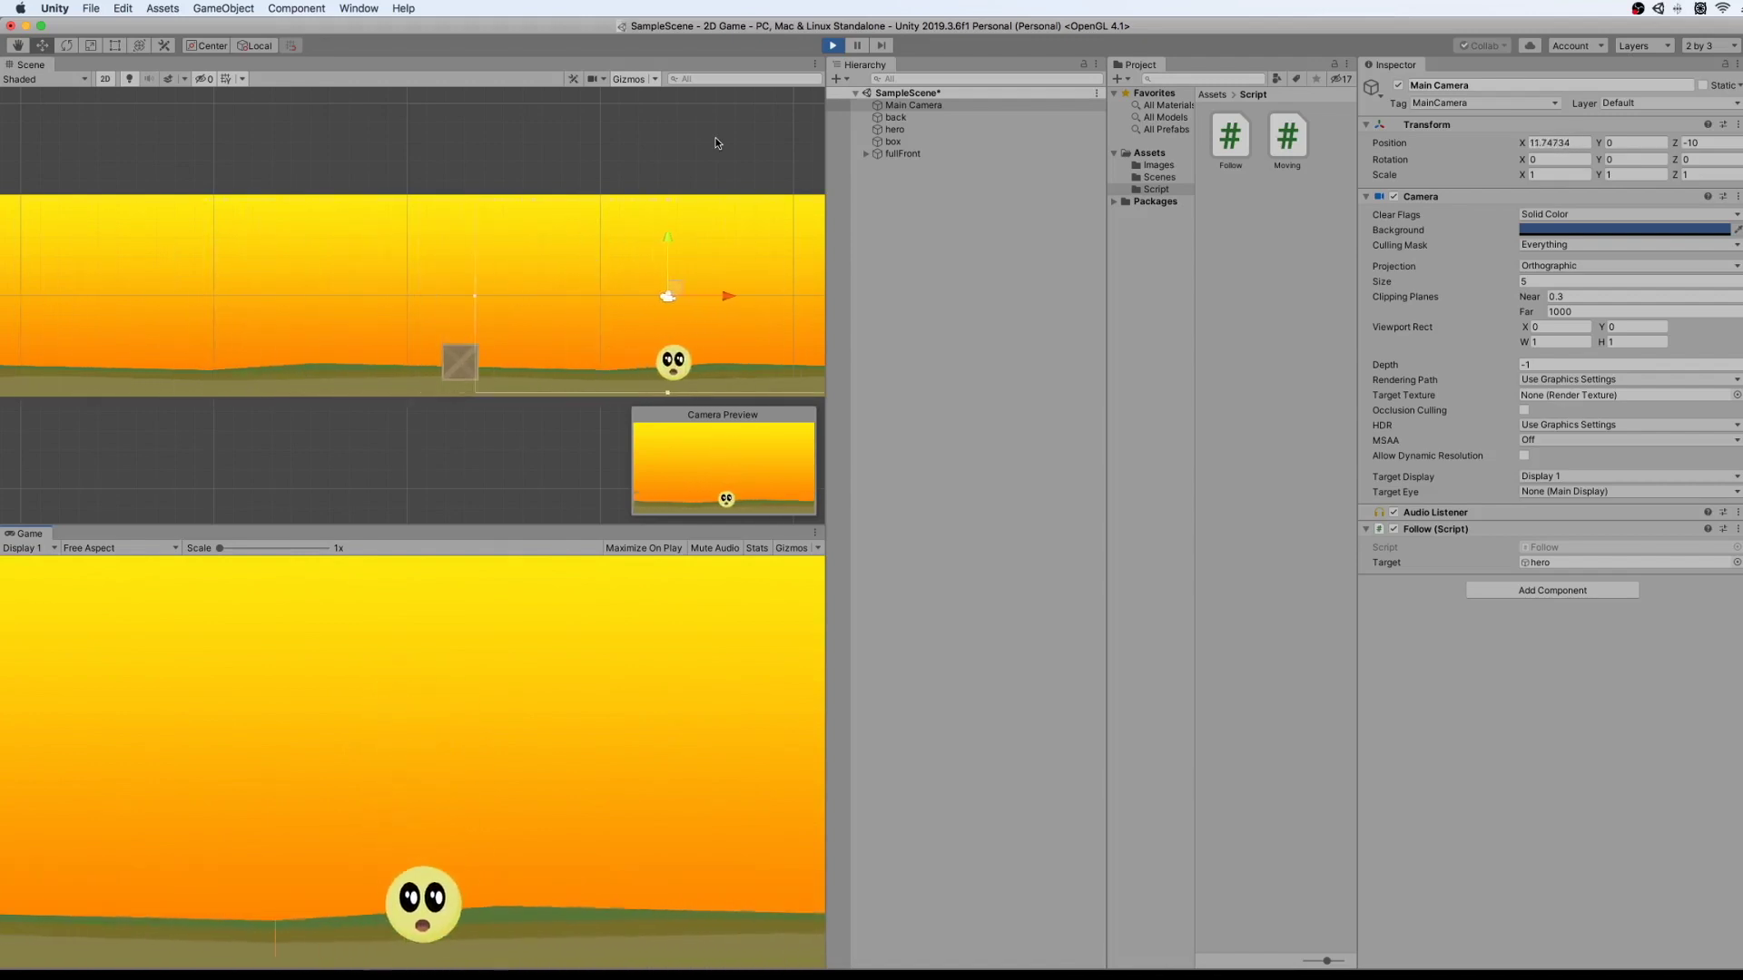
pyautogui.press('space')
pyautogui.press('Left')
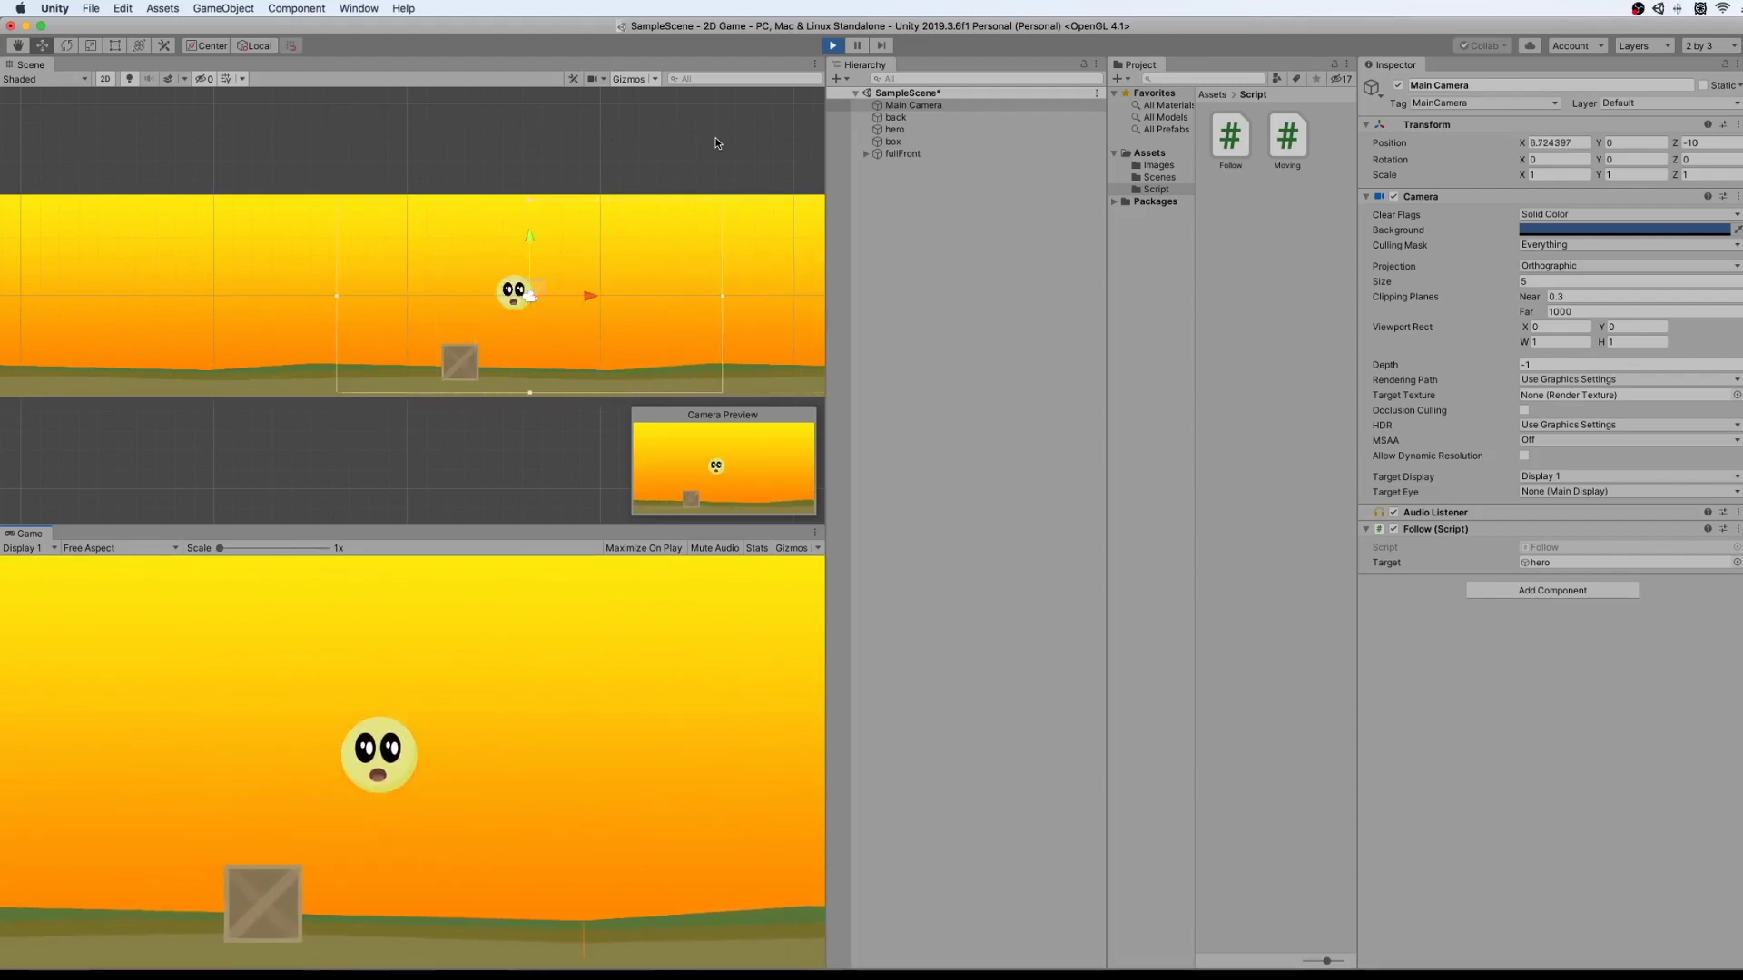
pyautogui.press('Left')
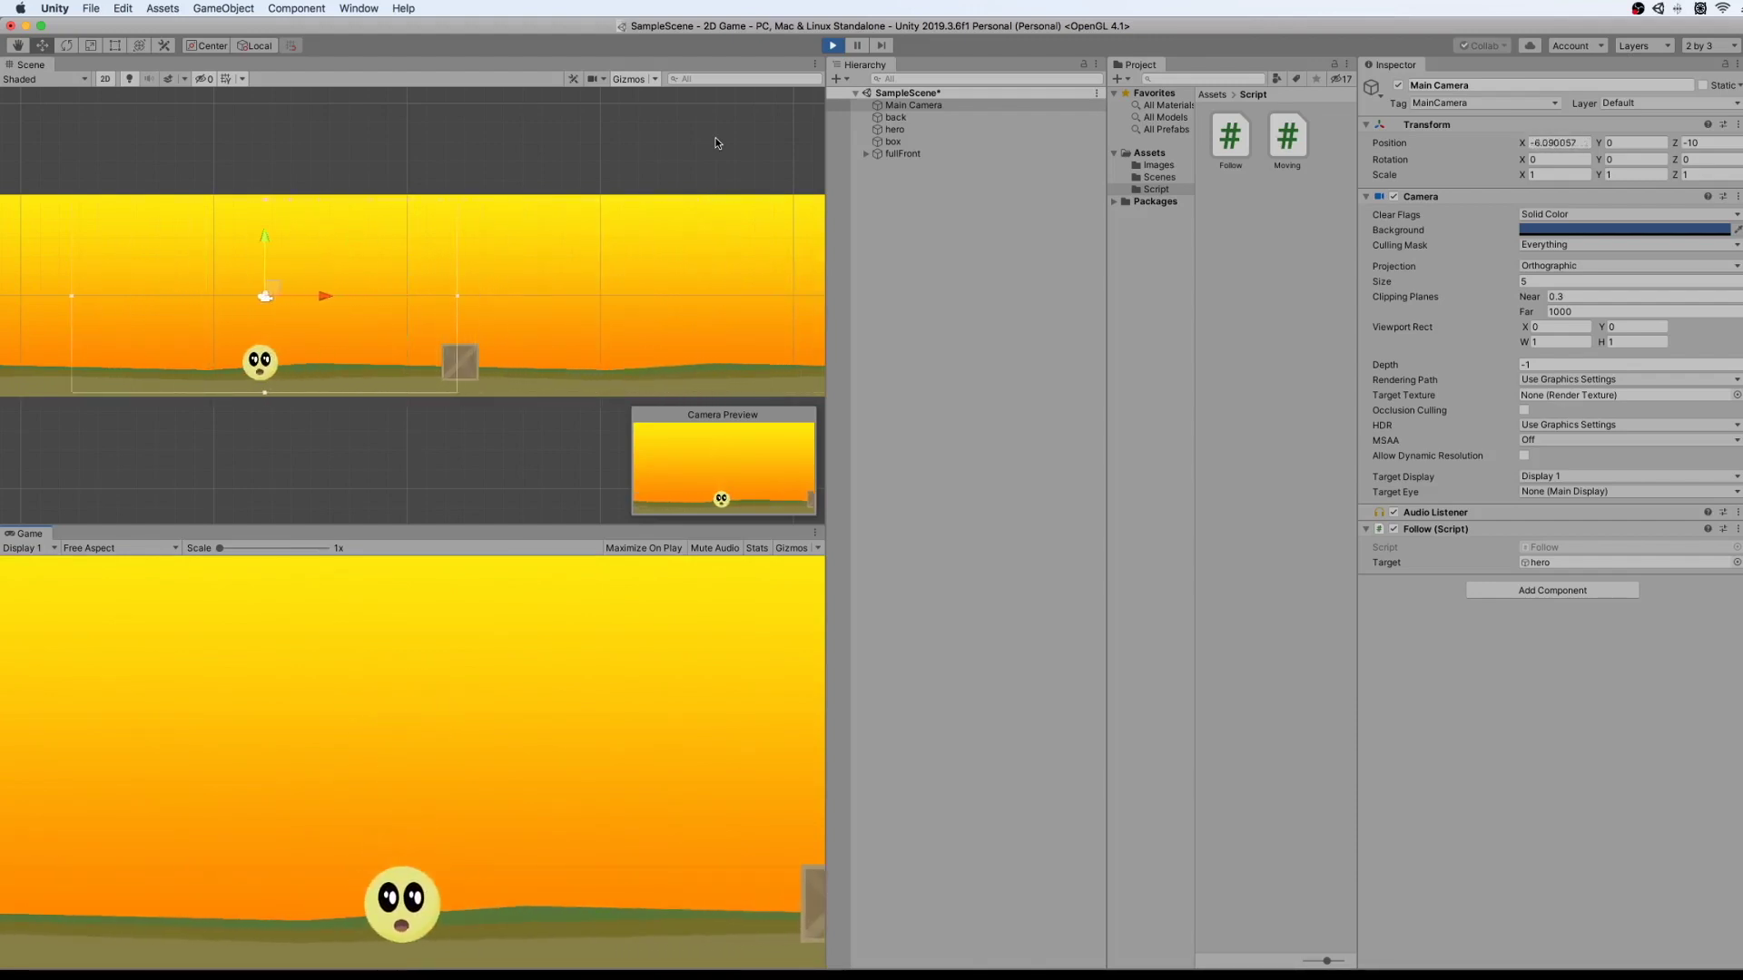
pyautogui.press('Right')
pyautogui.press('space')
pyautogui.press('Right')
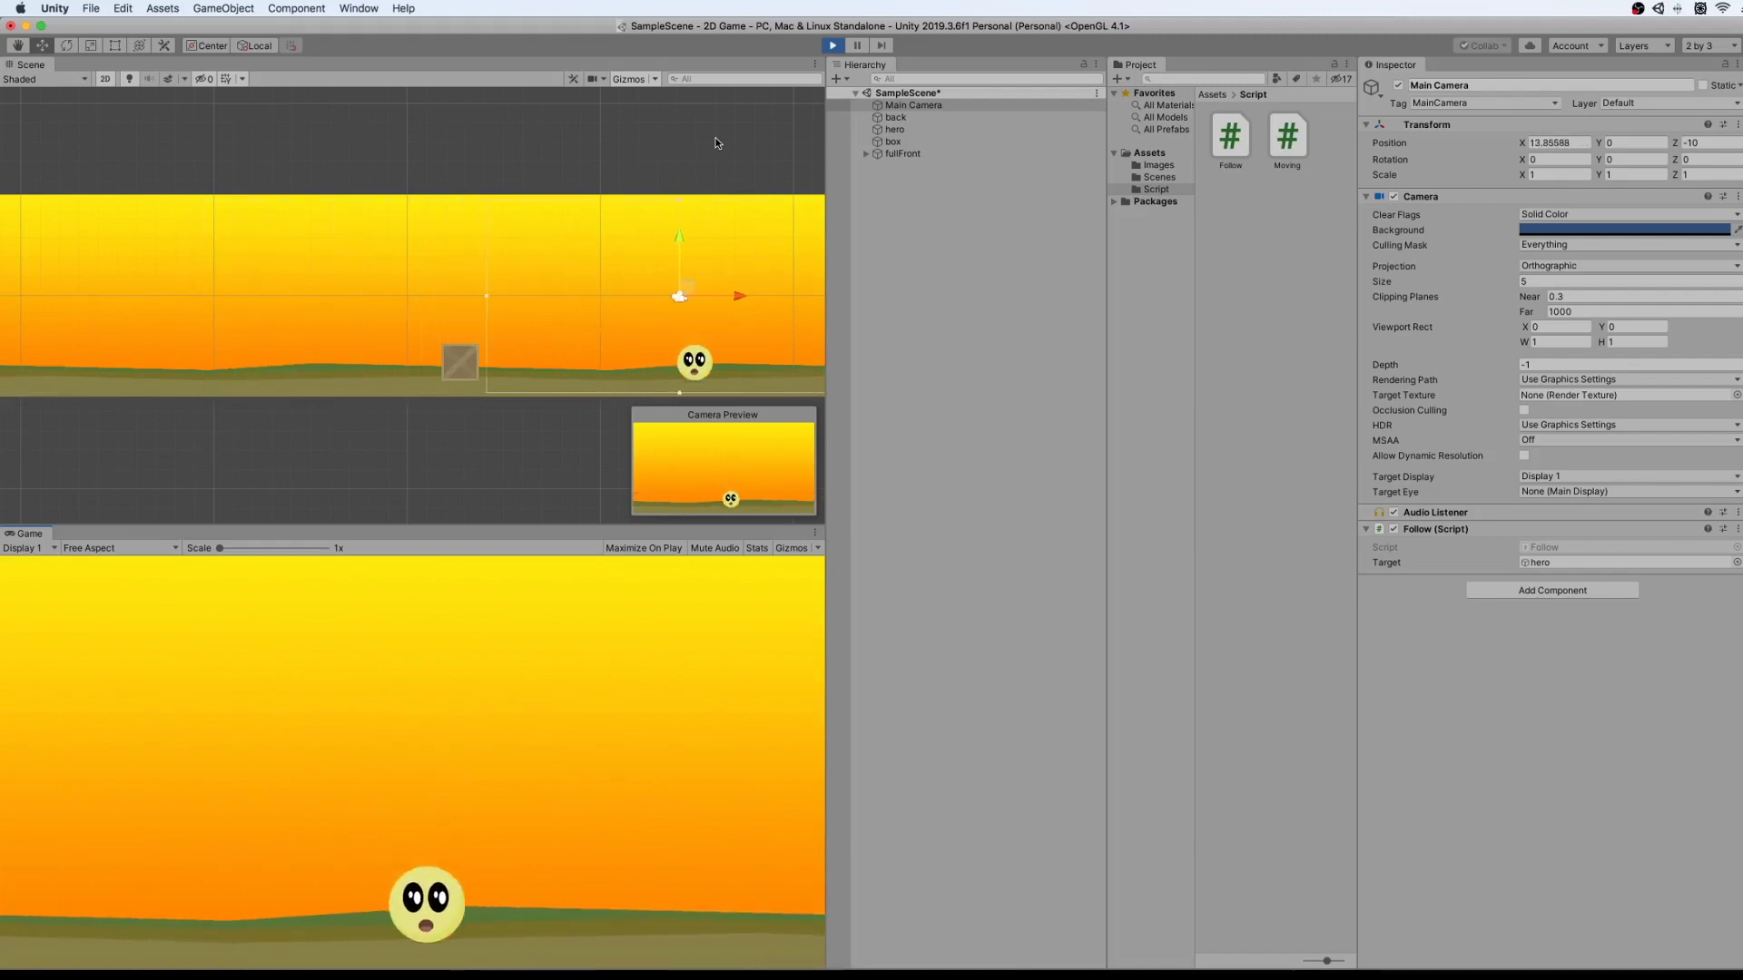
pyautogui.click(833, 45)
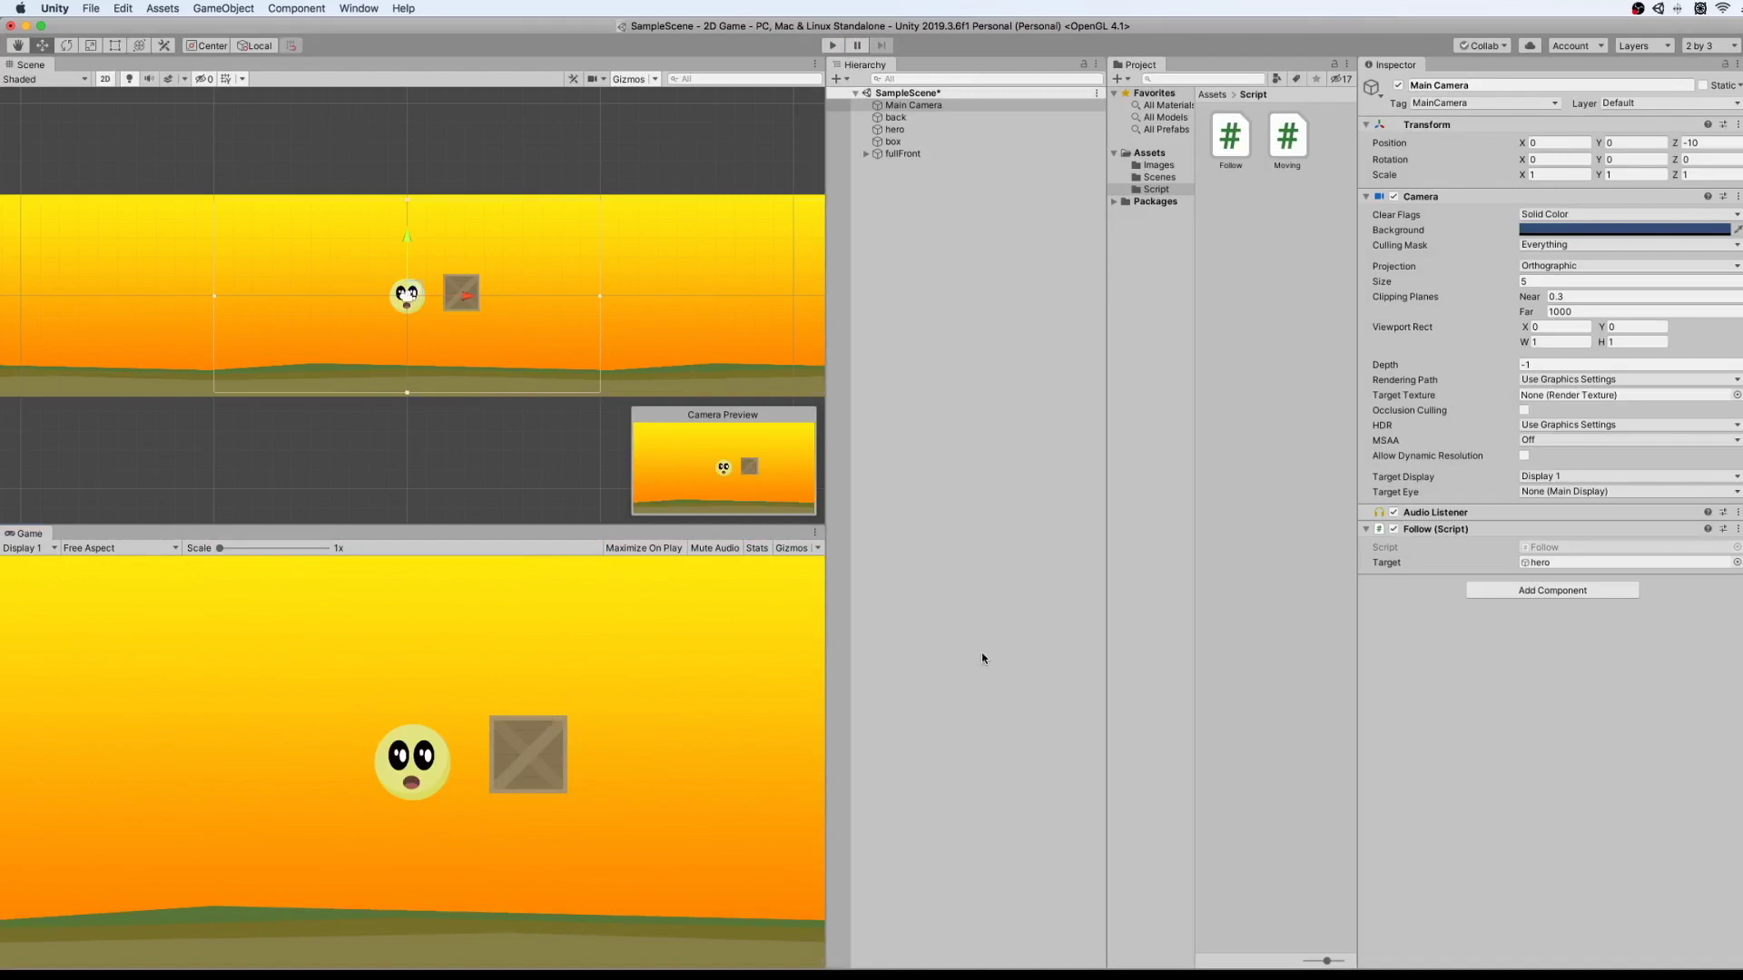
# Rename Update to FixedUpdate in Follow.cs and save the script.
pyautogui.press('super+Tab')
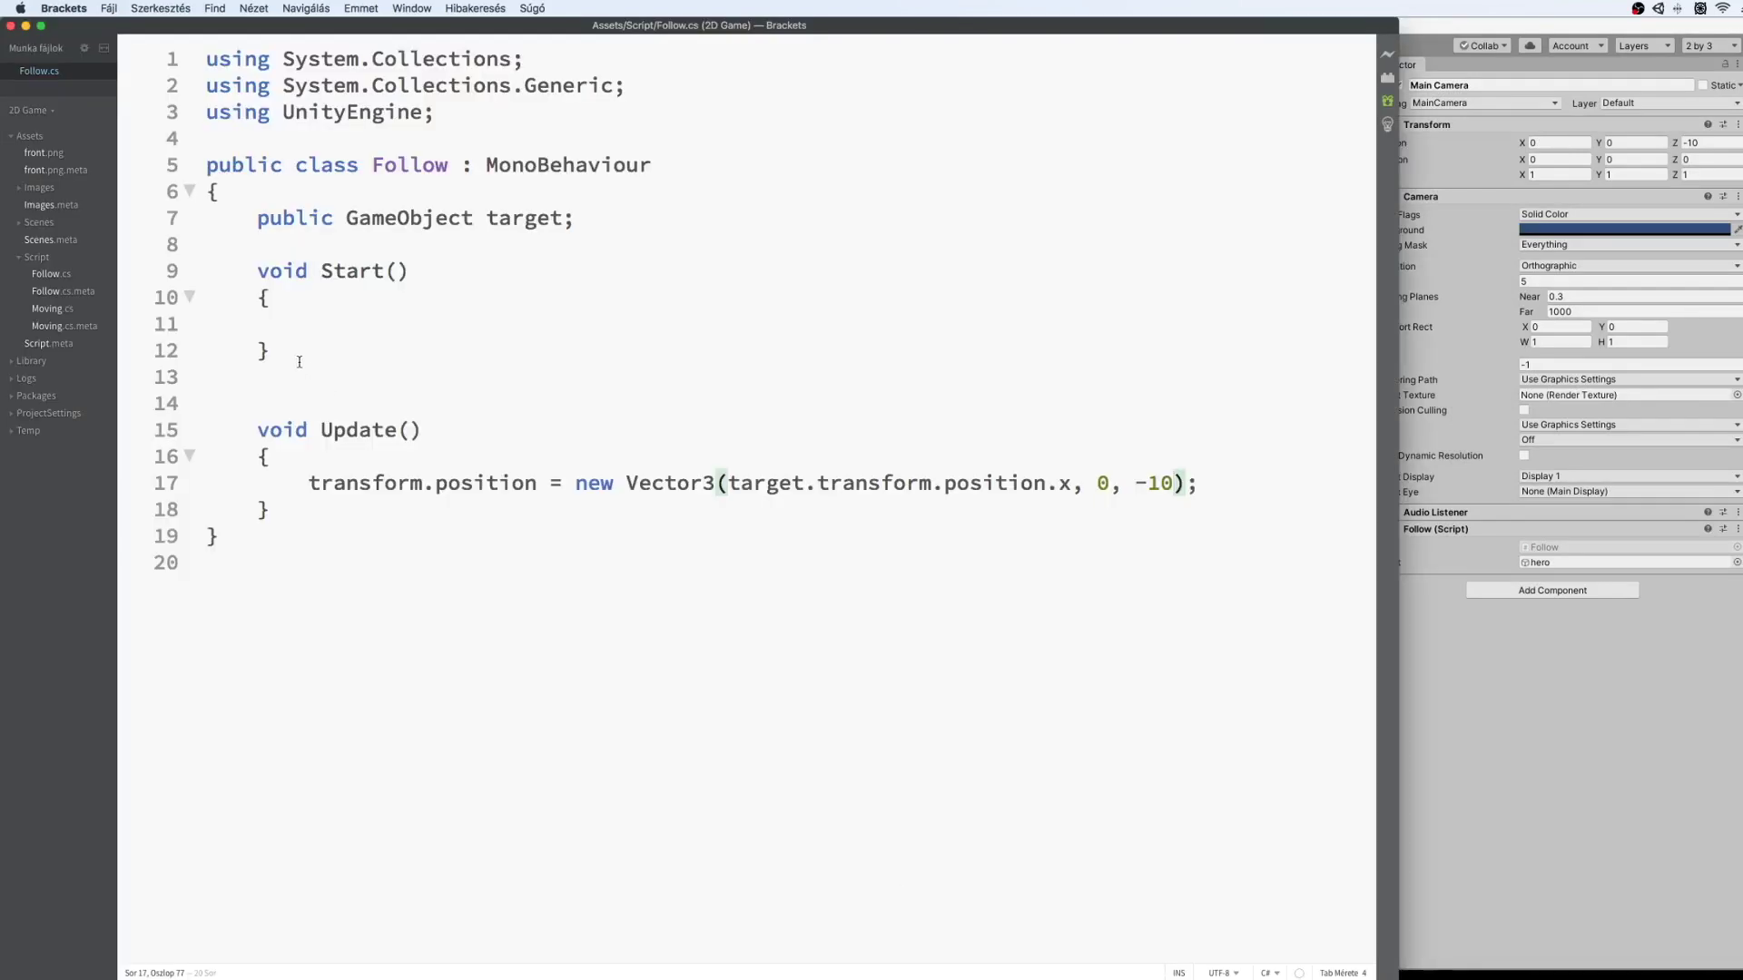
pyautogui.click(322, 424)
pyautogui.write('Fixed')
pyautogui.press('super+s')
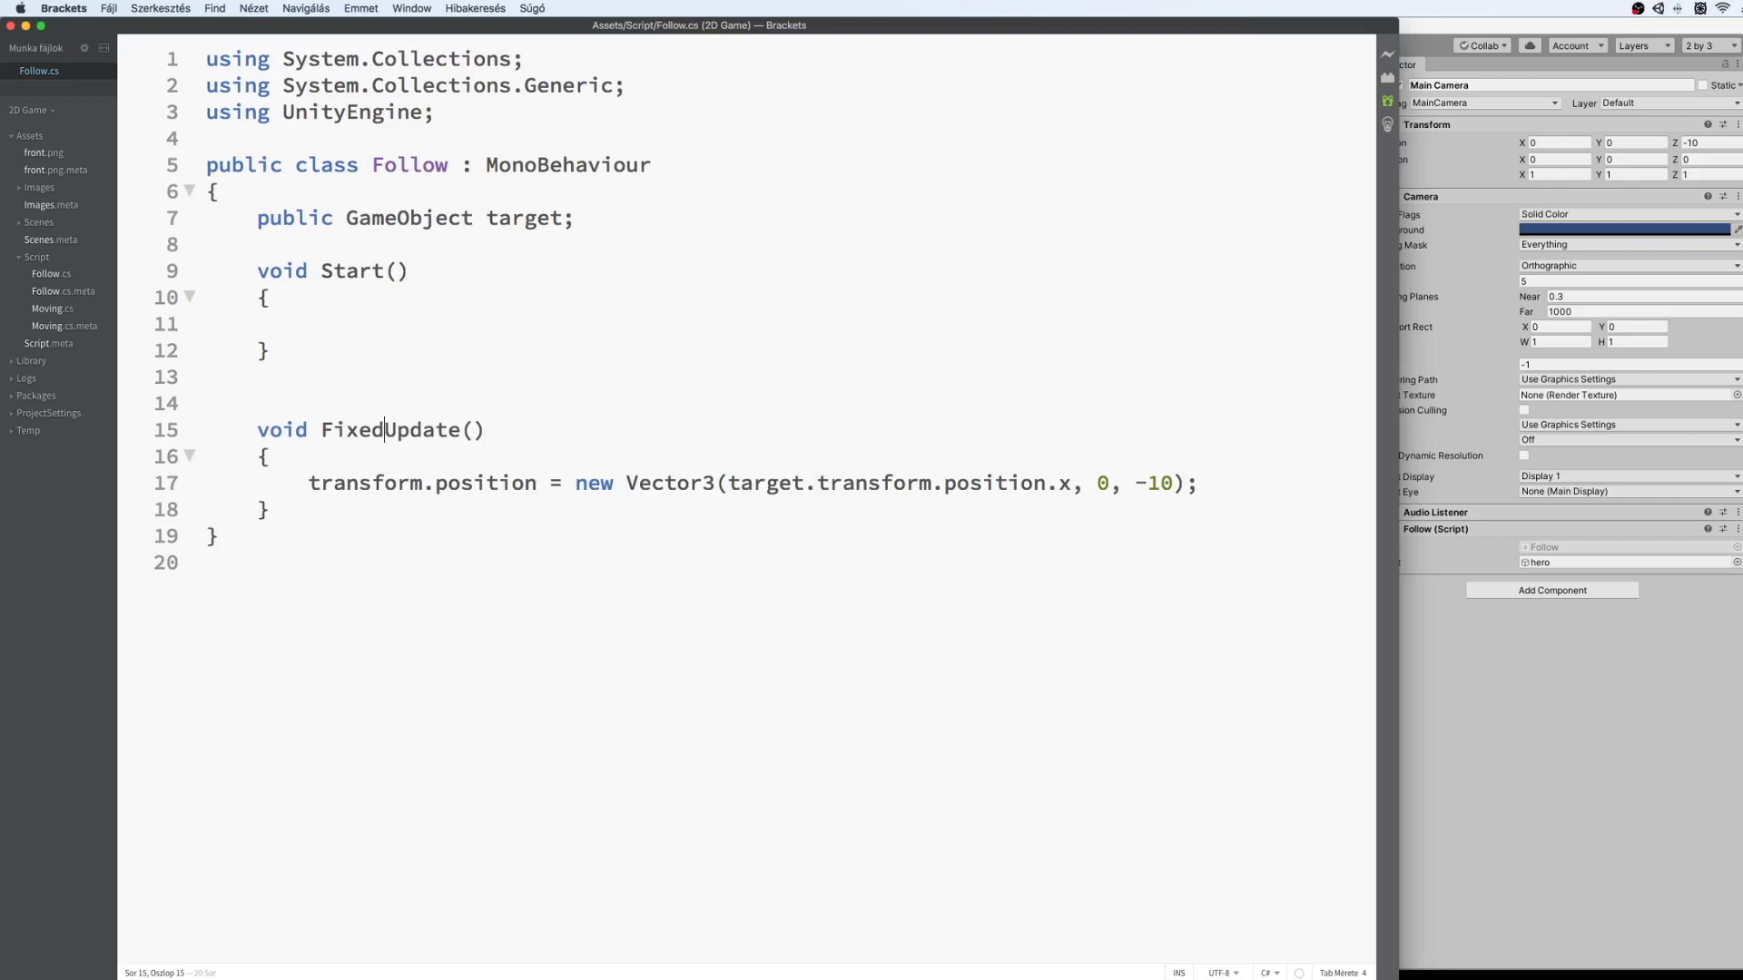
pyautogui.press('super+Tab')
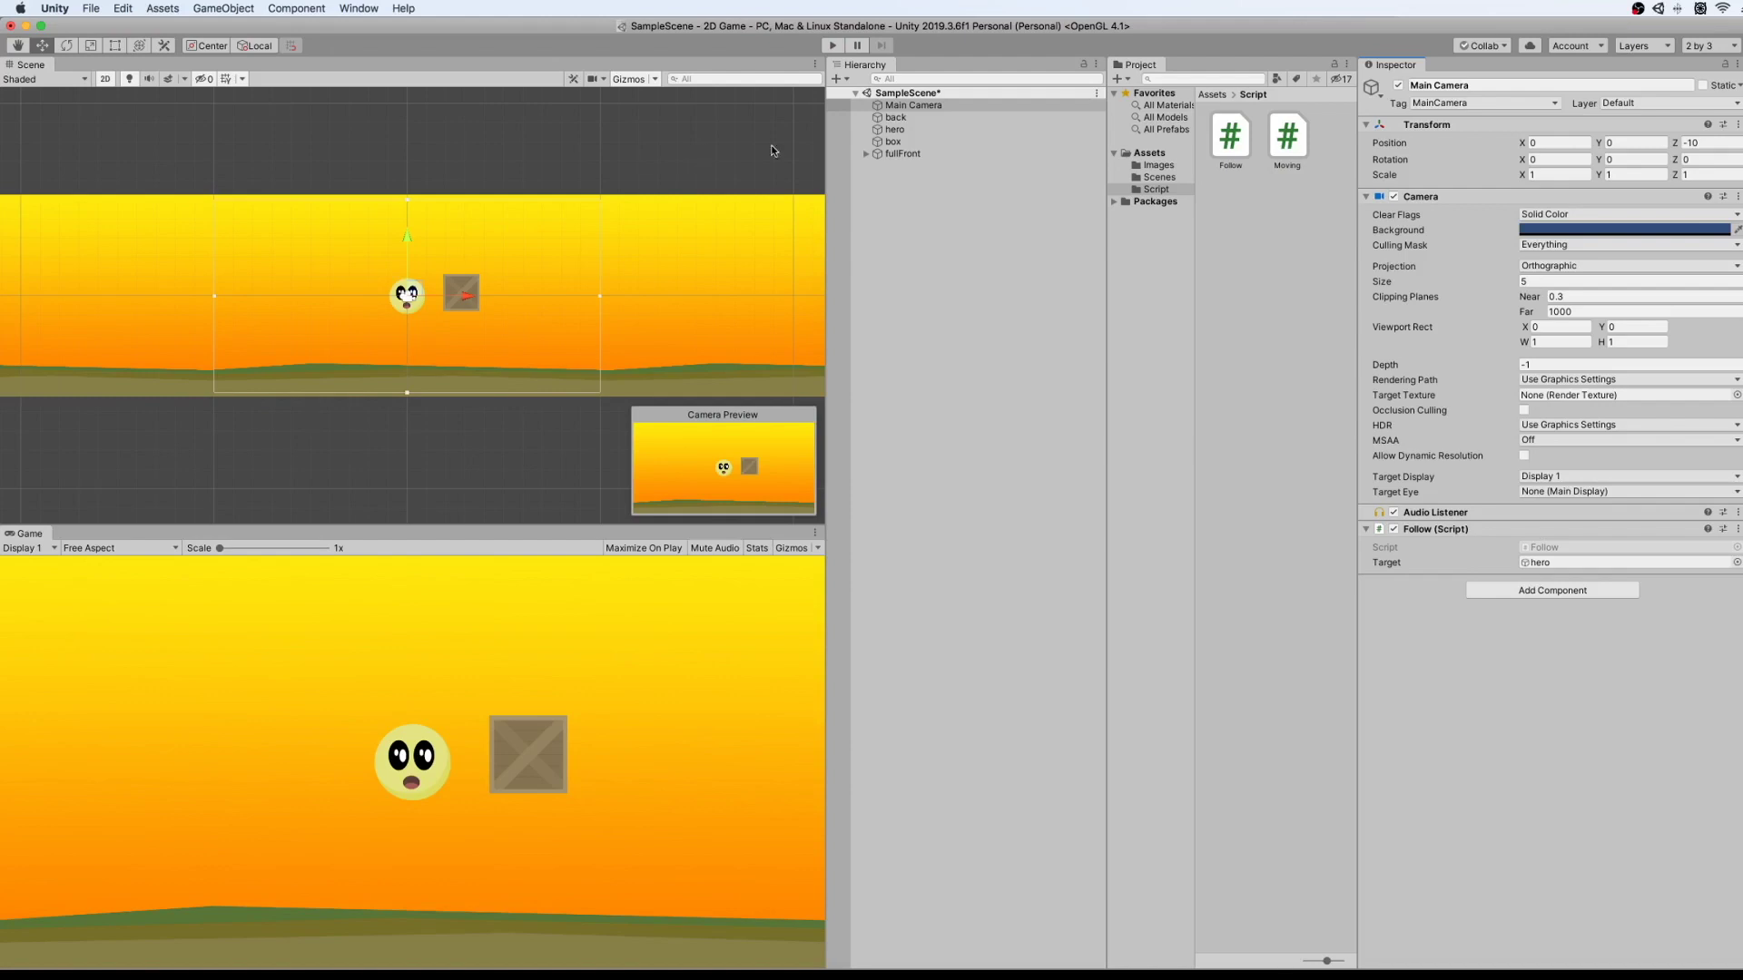
# Play the level, running and jumping the hero both ways to check the FixedUpdate camera, then stop.
pyautogui.click(836, 45)
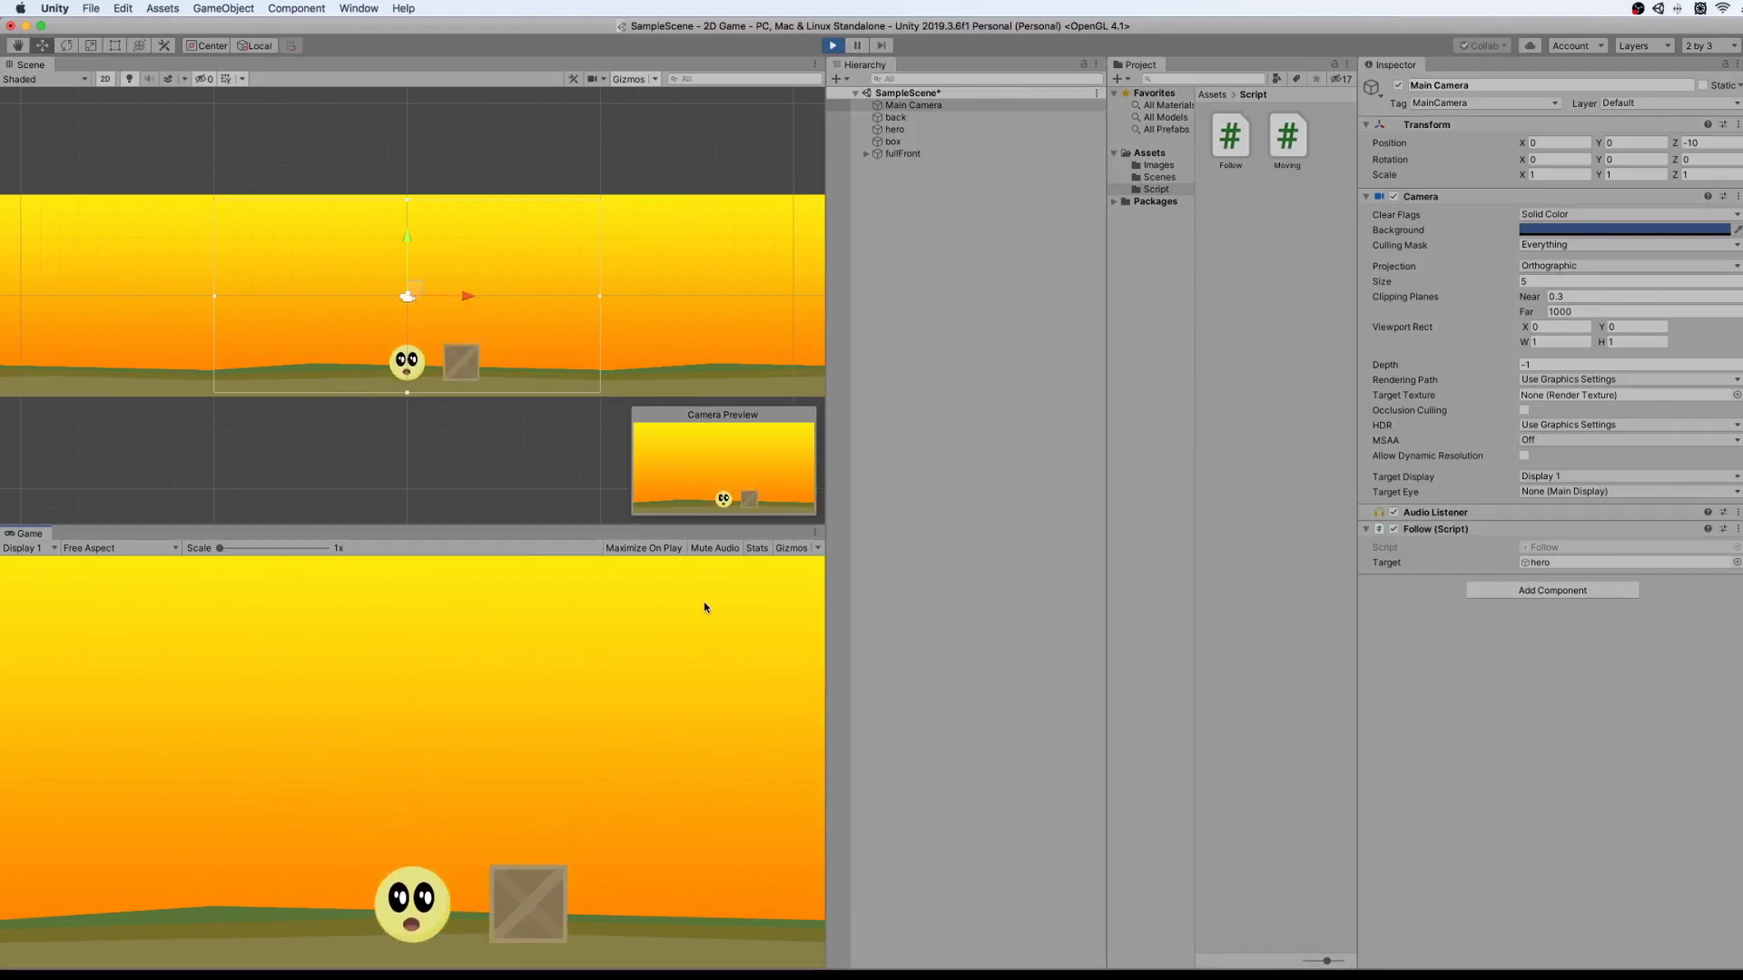
pyautogui.press('Left')
pyautogui.press('Right')
pyautogui.press('space')
pyautogui.press('Right')
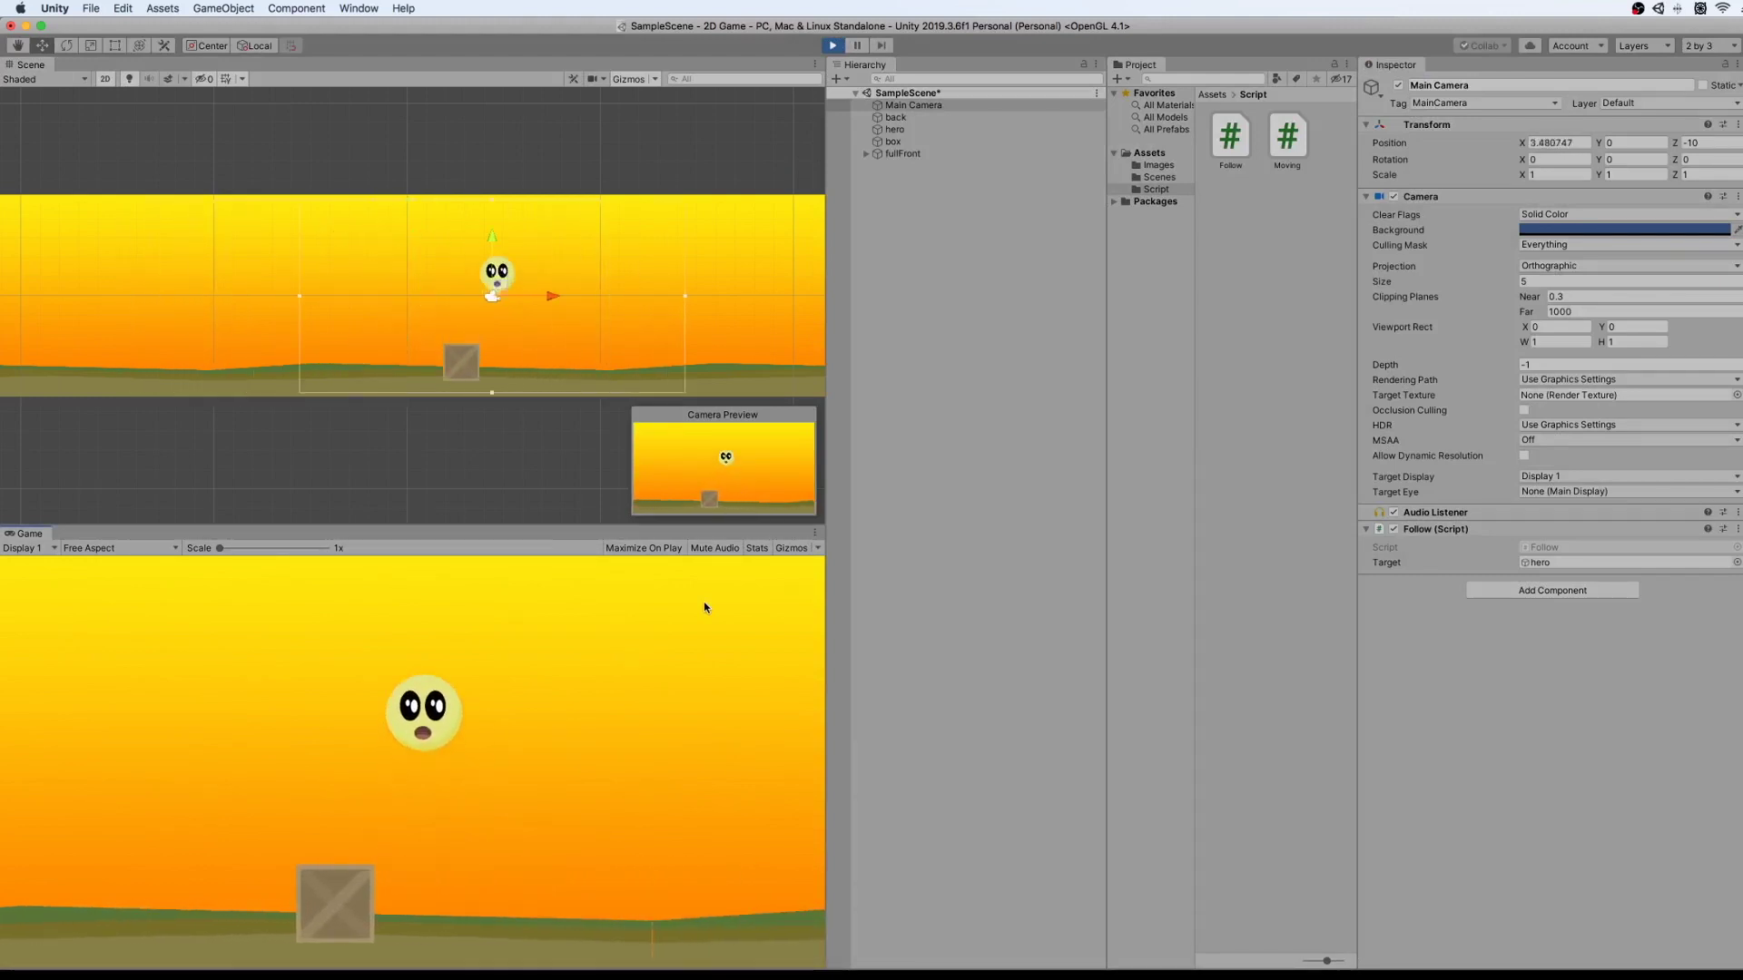
pyautogui.press('Right')
pyautogui.press('Right')
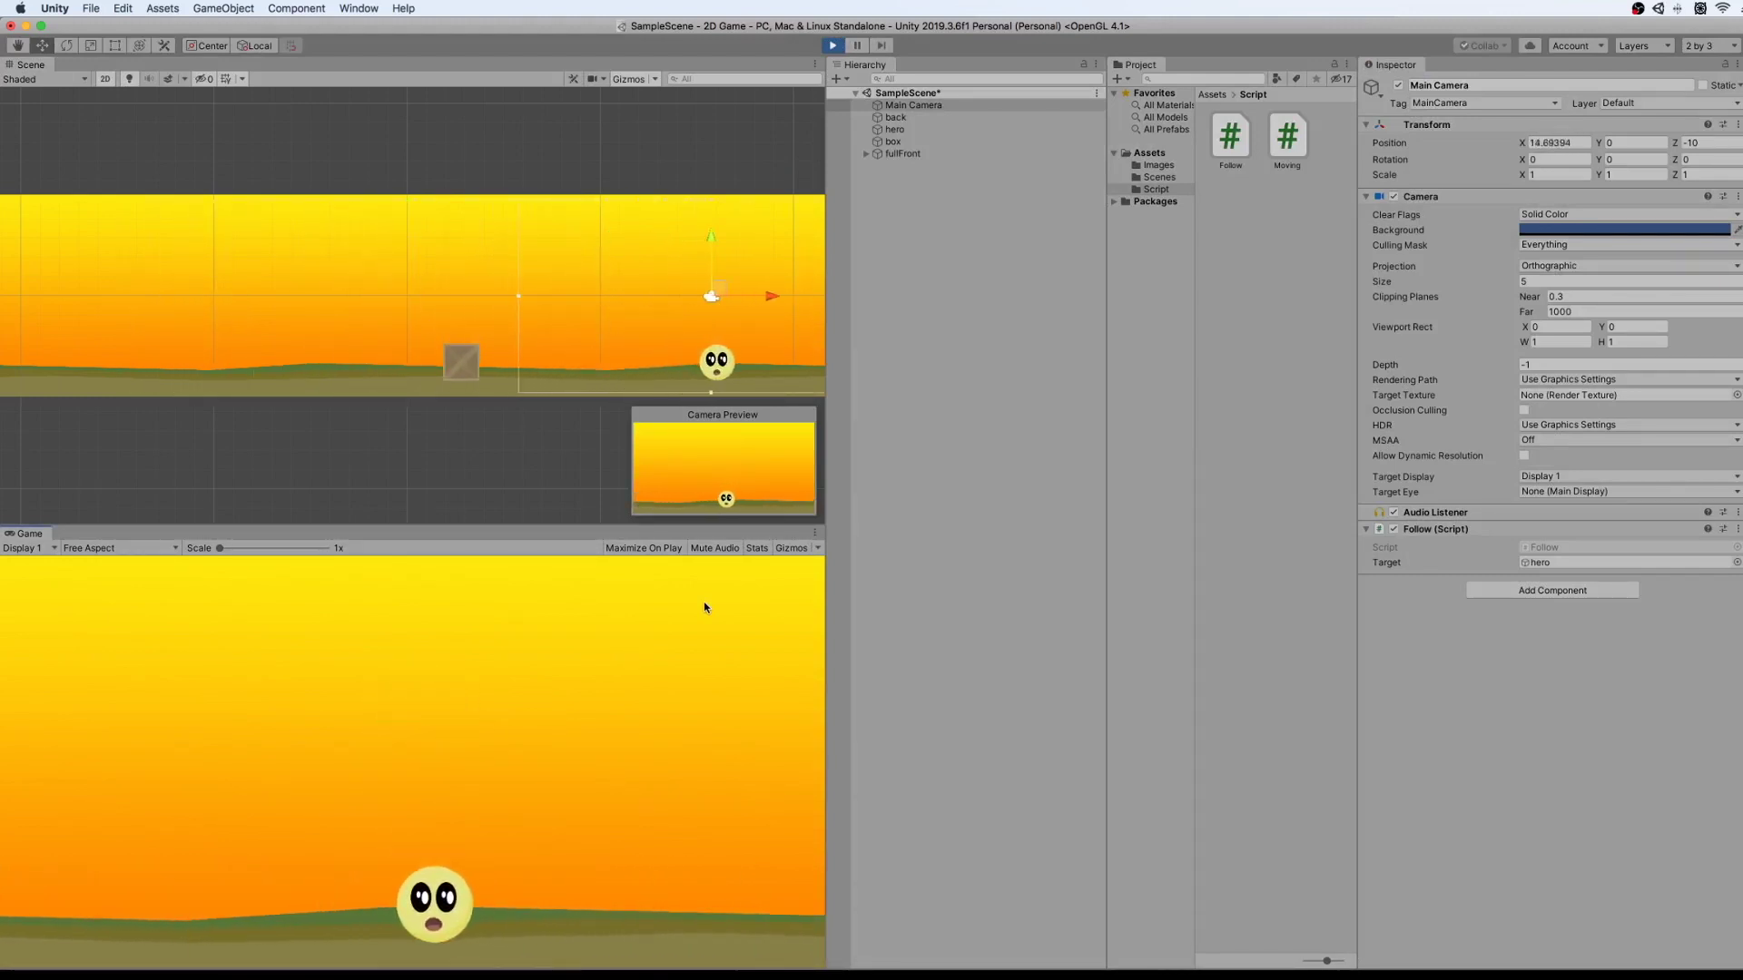
pyautogui.press('Left')
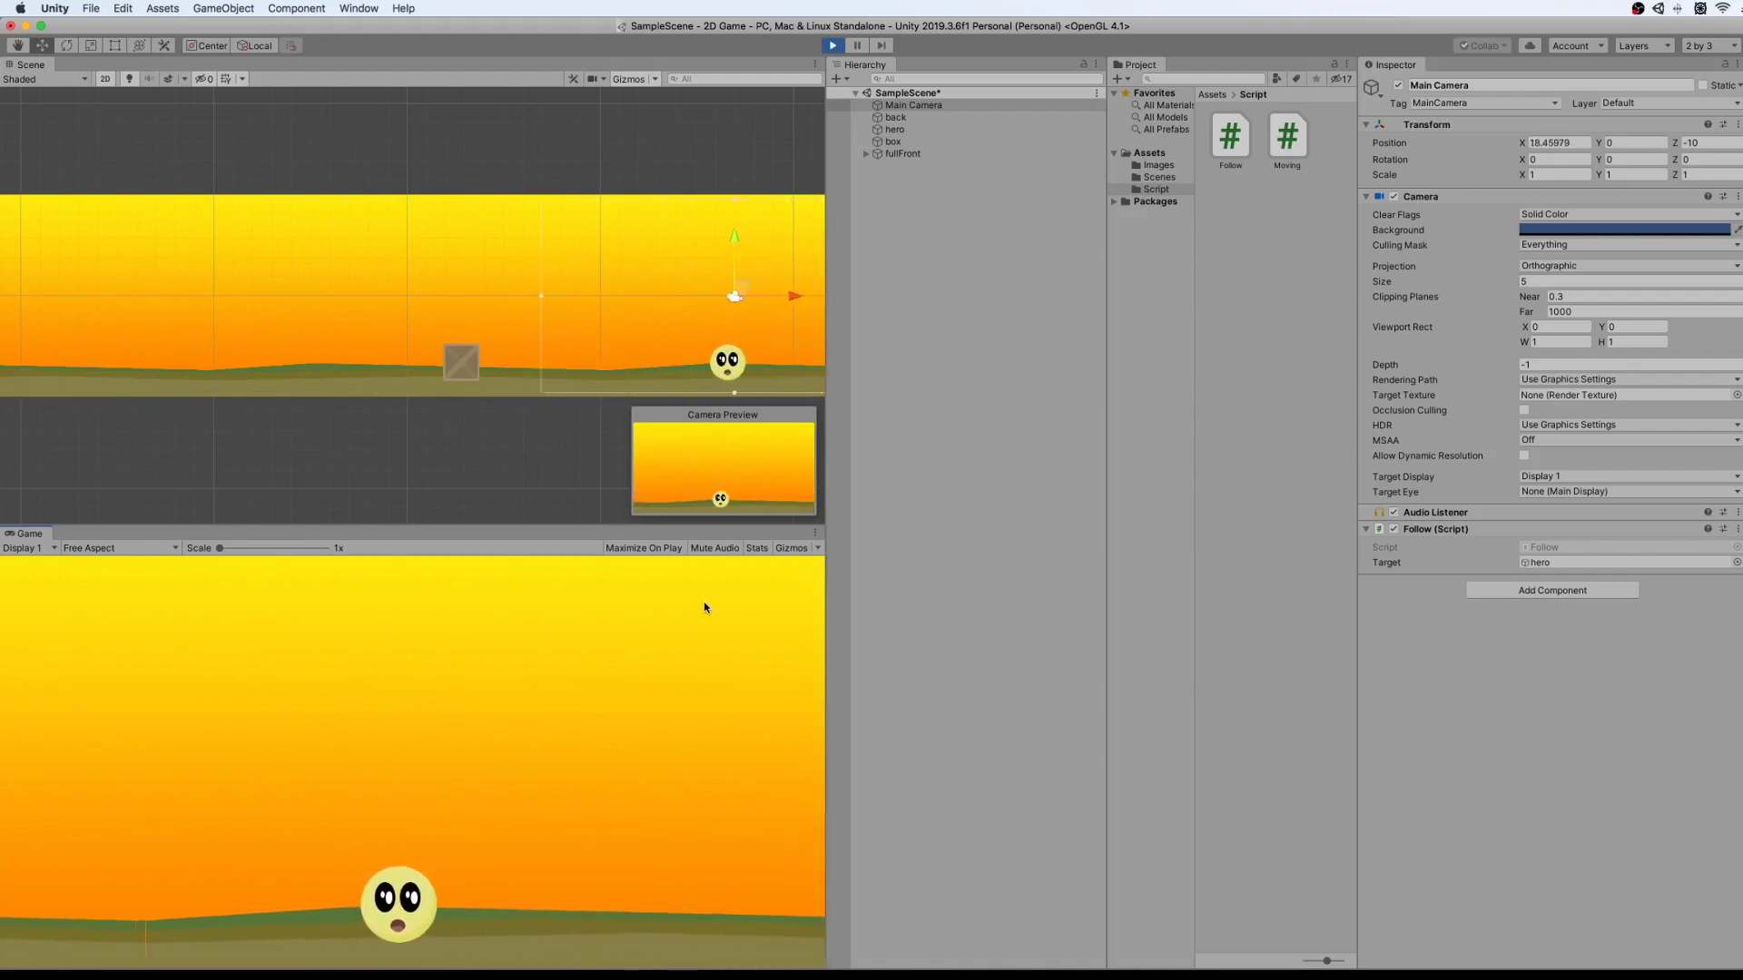
pyautogui.press('space')
pyautogui.press('Left')
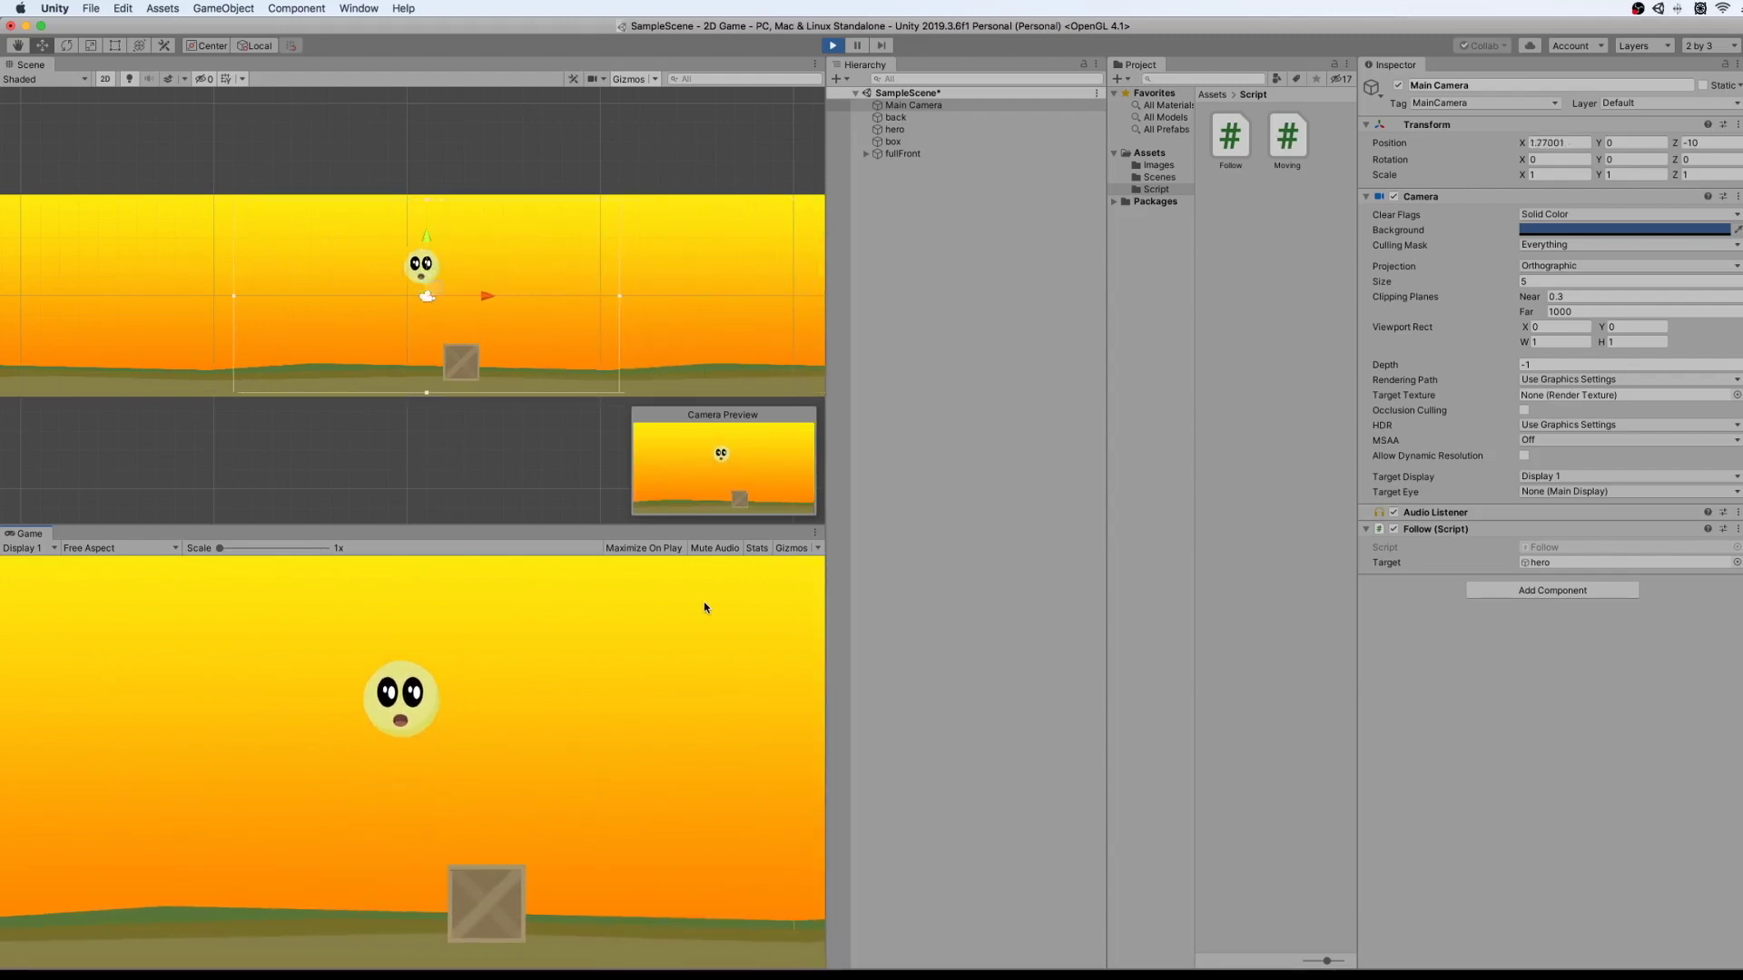
pyautogui.press('Right')
pyautogui.press('space')
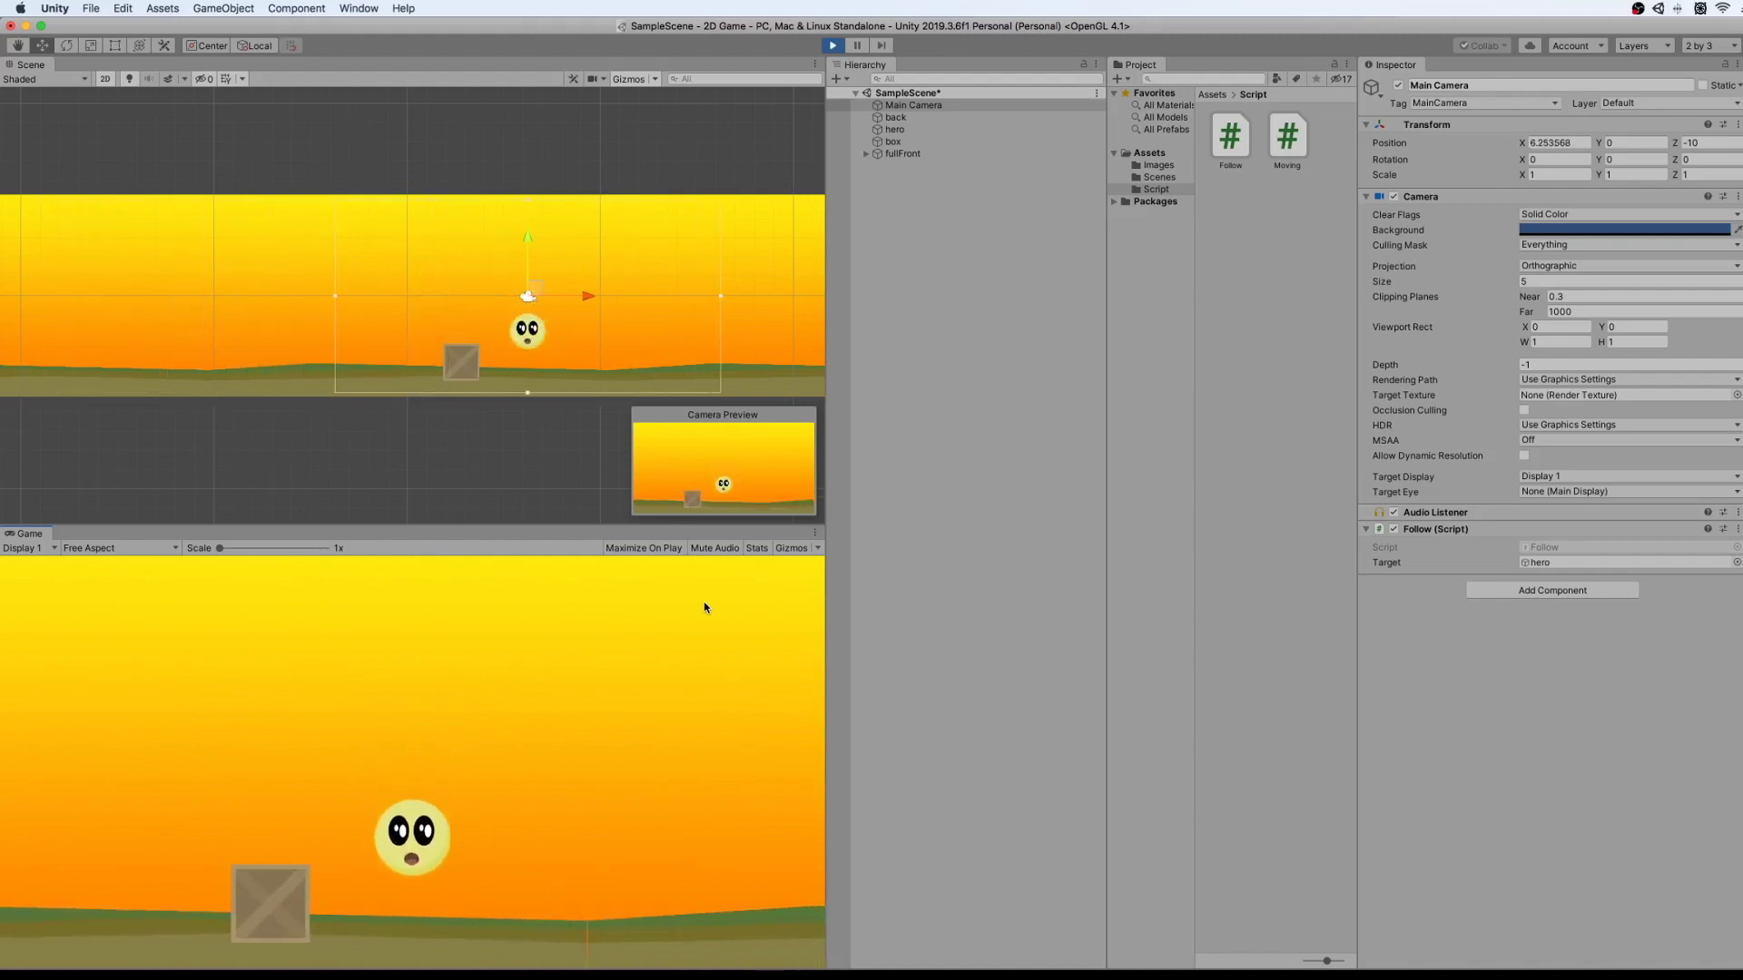
pyautogui.press('Right')
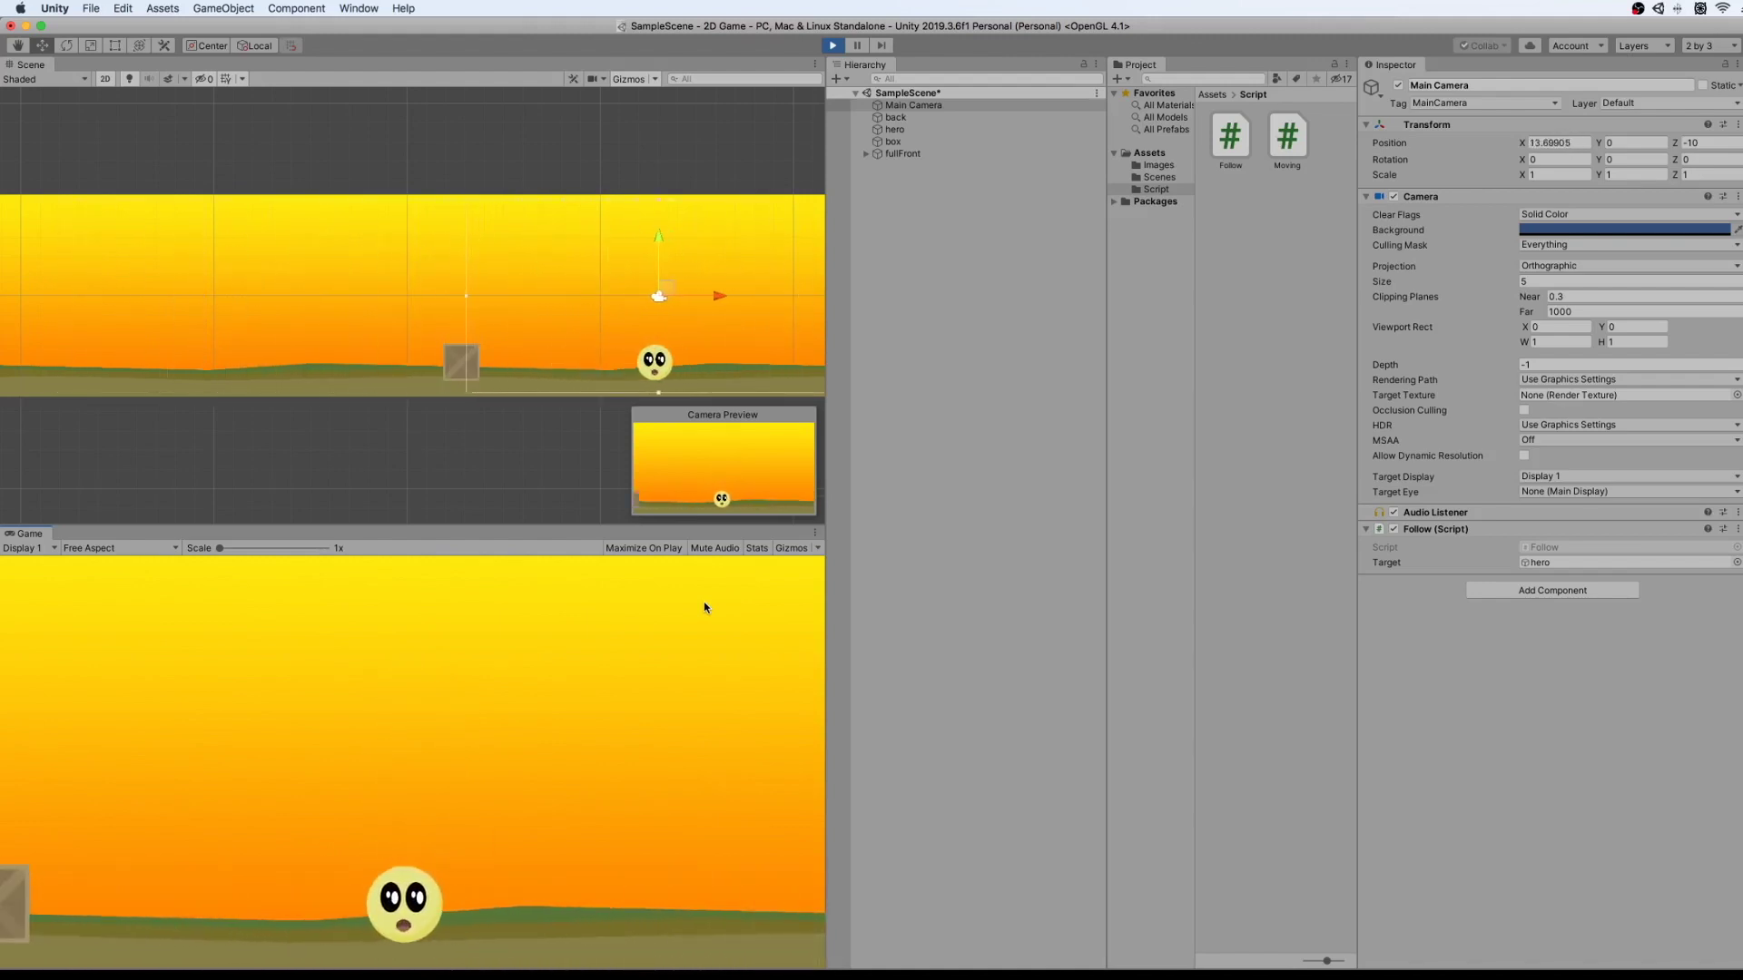
pyautogui.press('Left')
pyautogui.press('space')
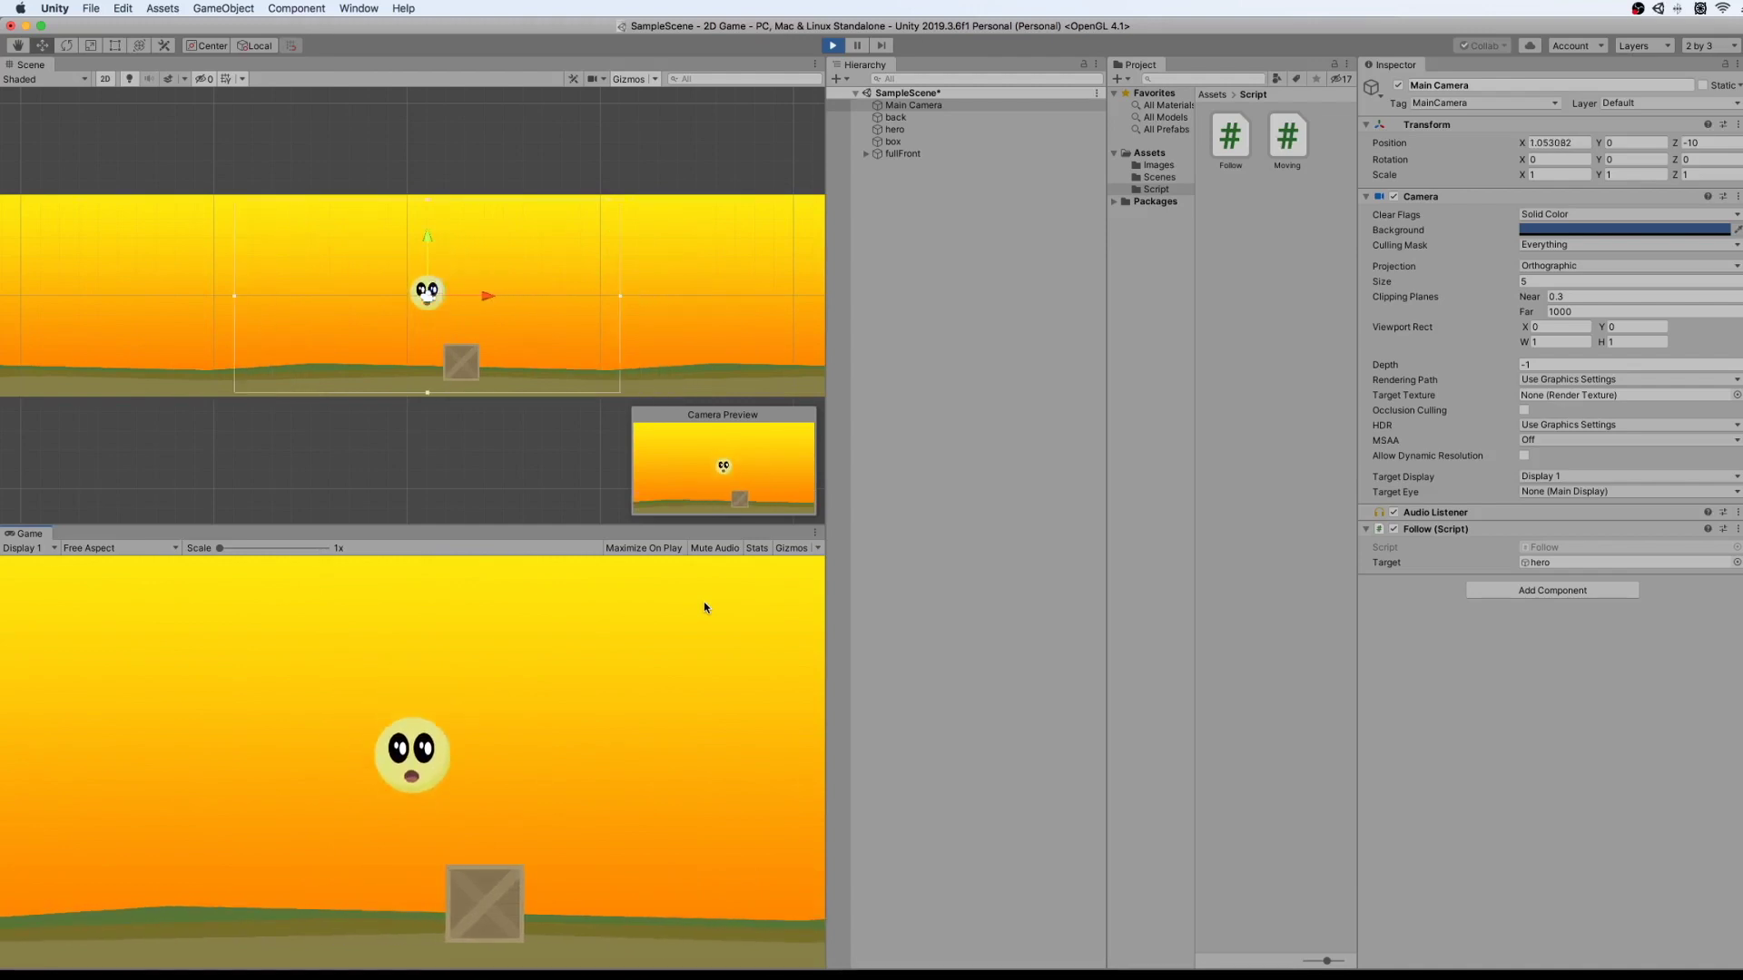
pyautogui.click(832, 44)
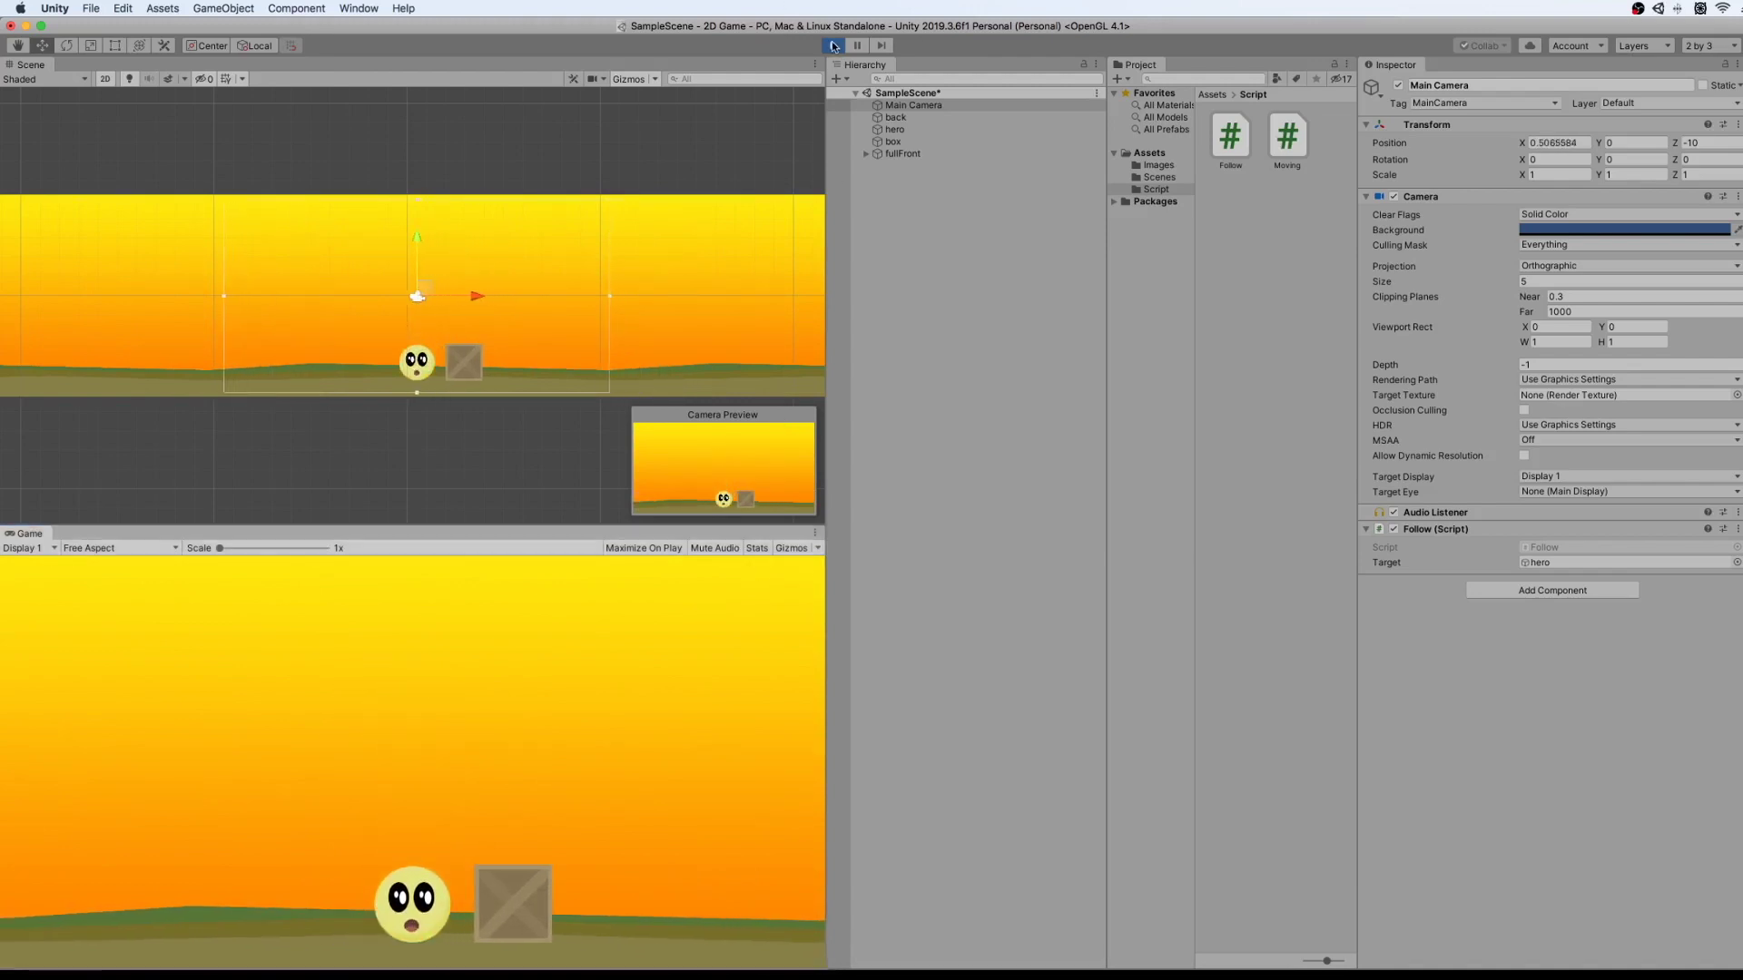
# Switch to the Default layout and start a play test, moving and jumping the hero.
pyautogui.click(1730, 76)
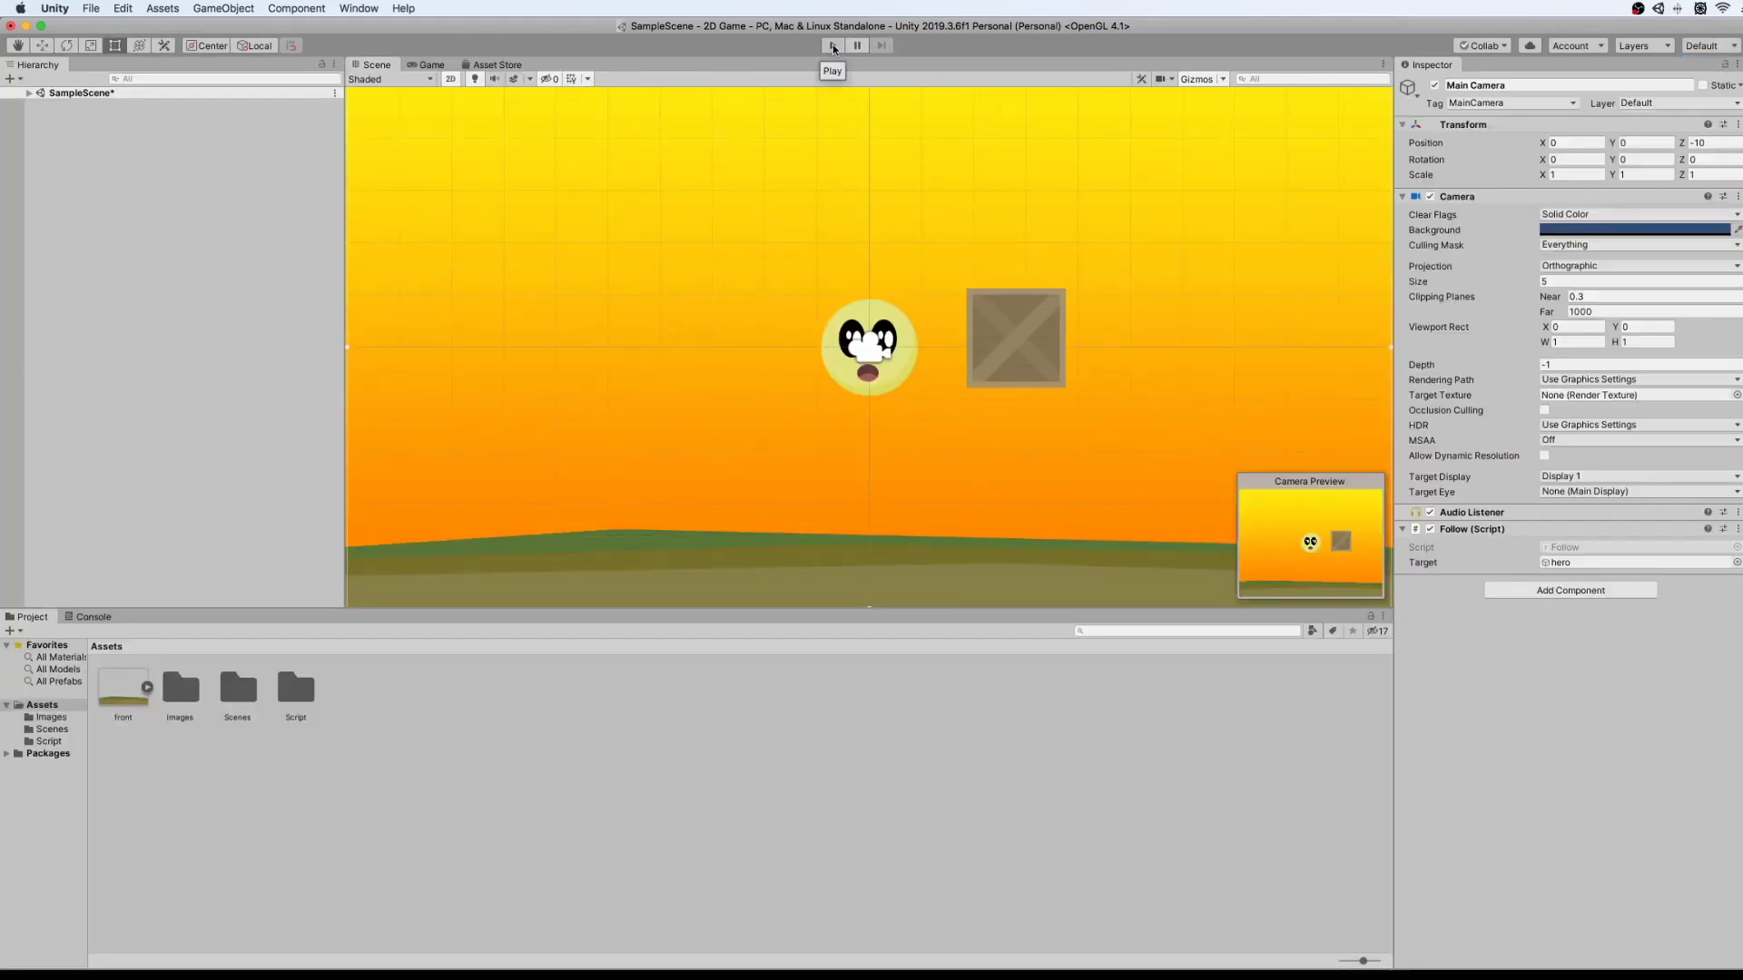
pyautogui.click(834, 46)
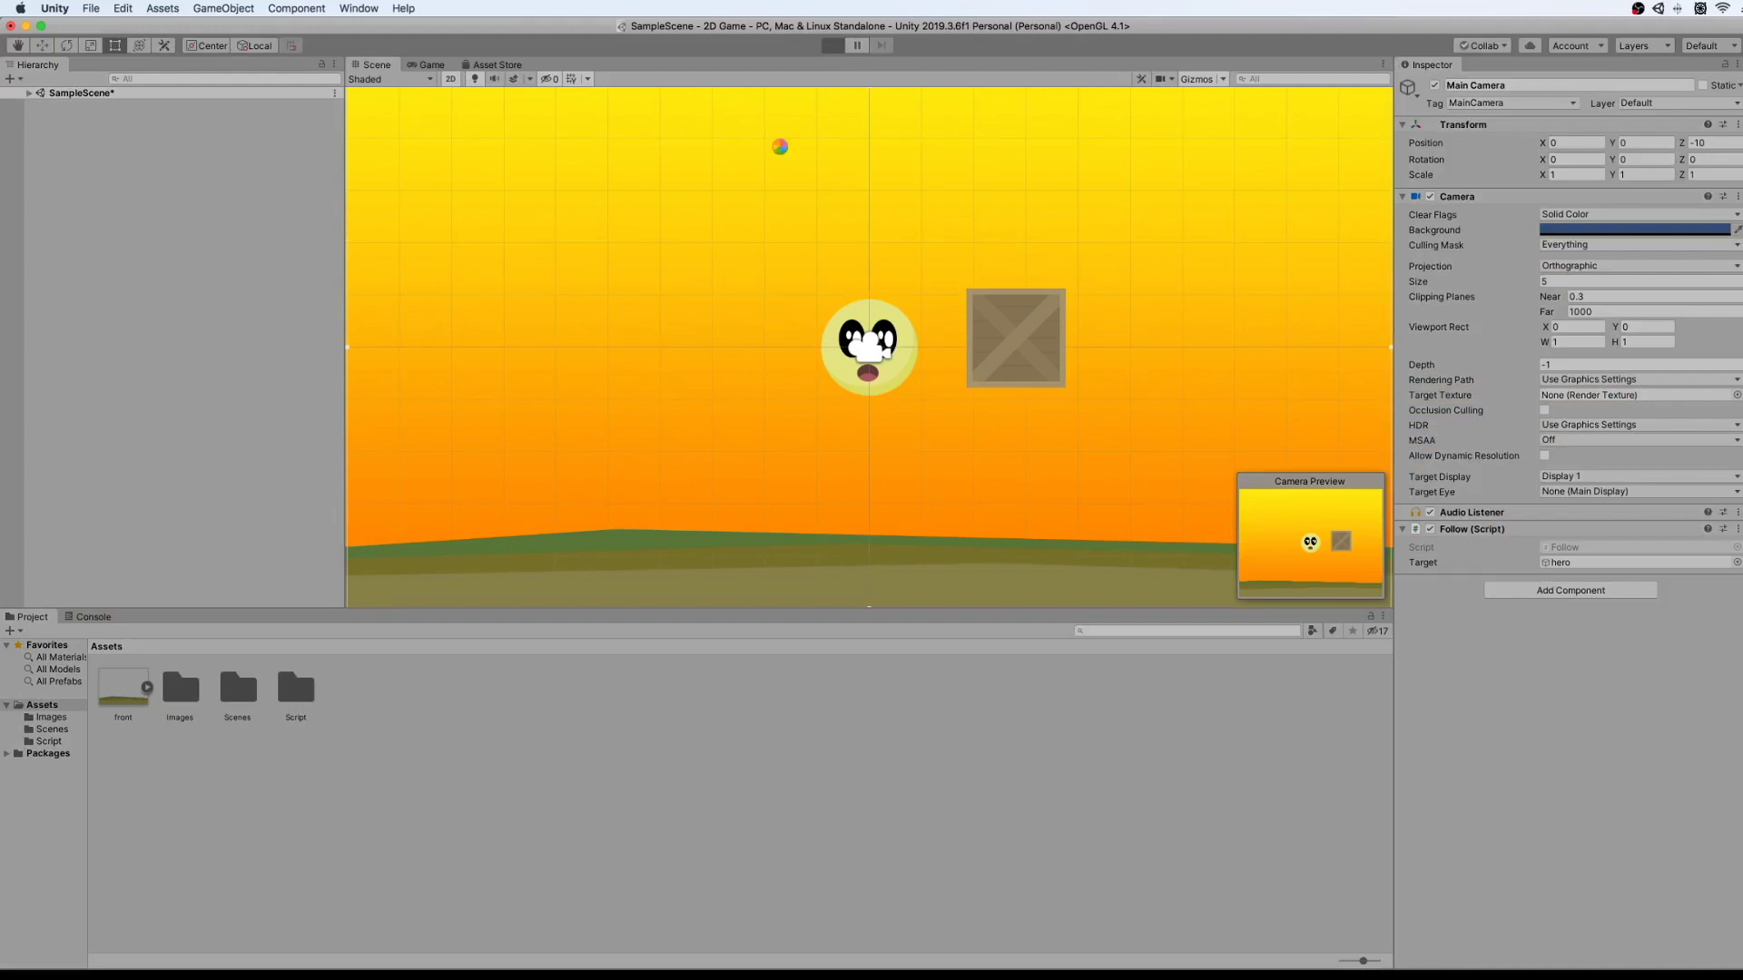
pyautogui.press('Right')
pyautogui.press('space')
pyautogui.press('Left')
pyautogui.press('space')
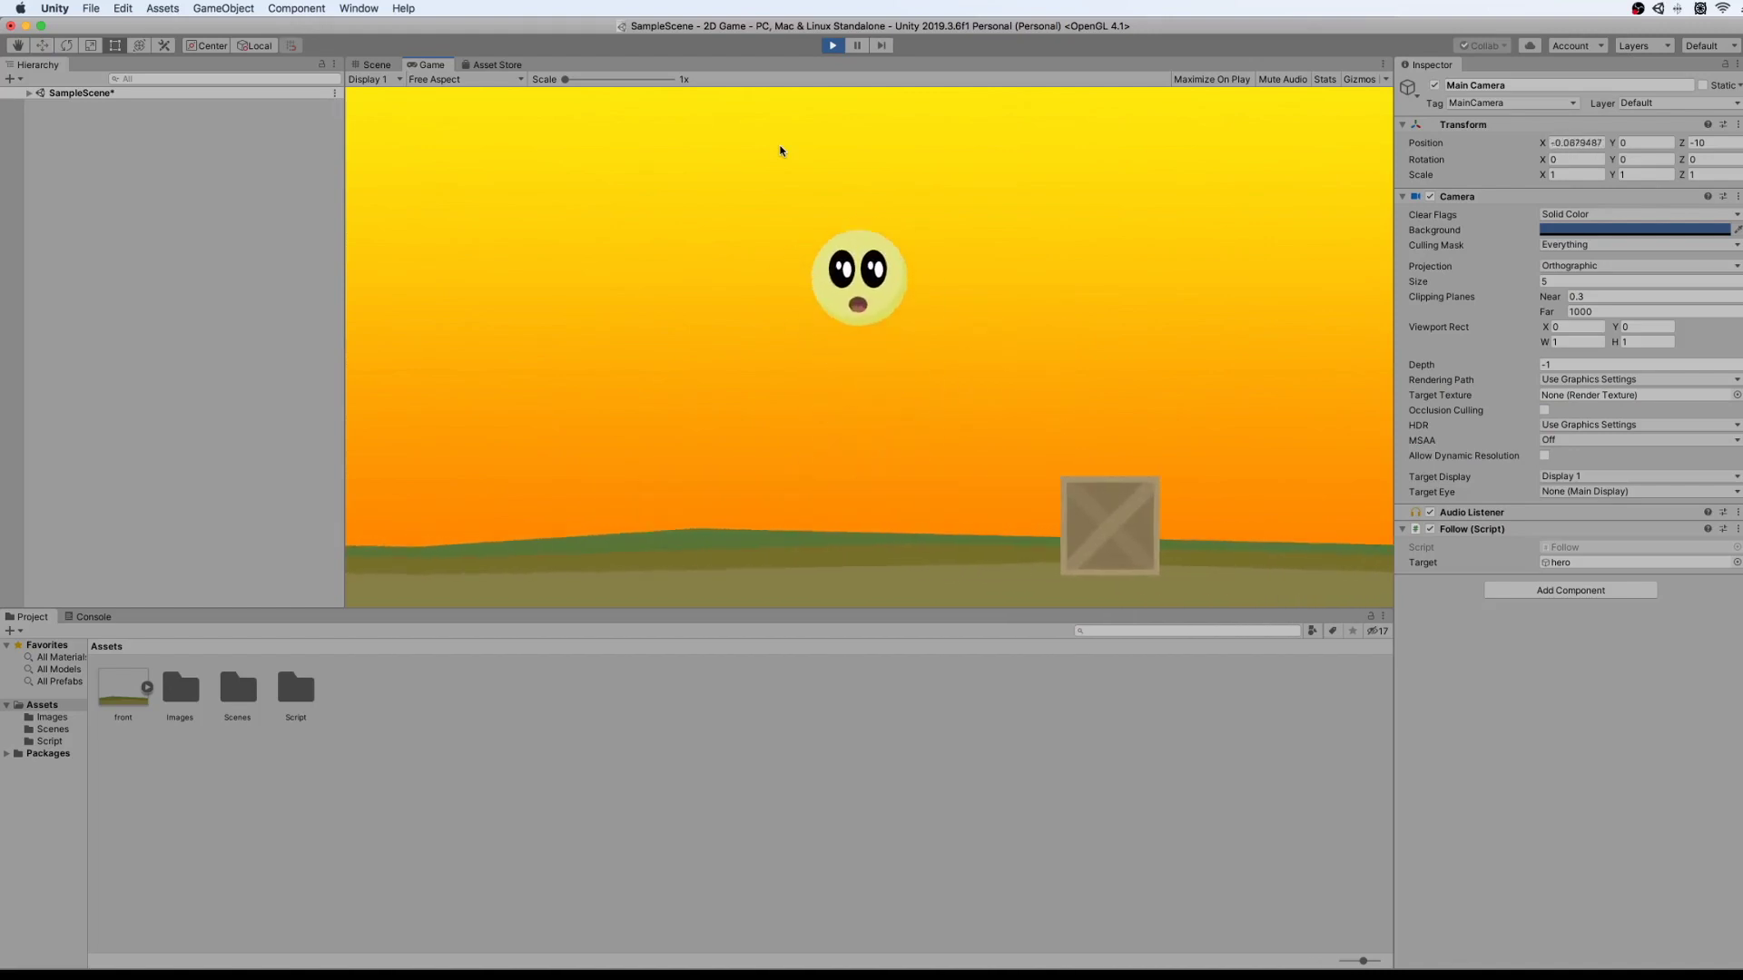
# Keep steering and jumping the hero around the crate with the camera following, then stop the game.
pyautogui.press('space')
pyautogui.press('Right')
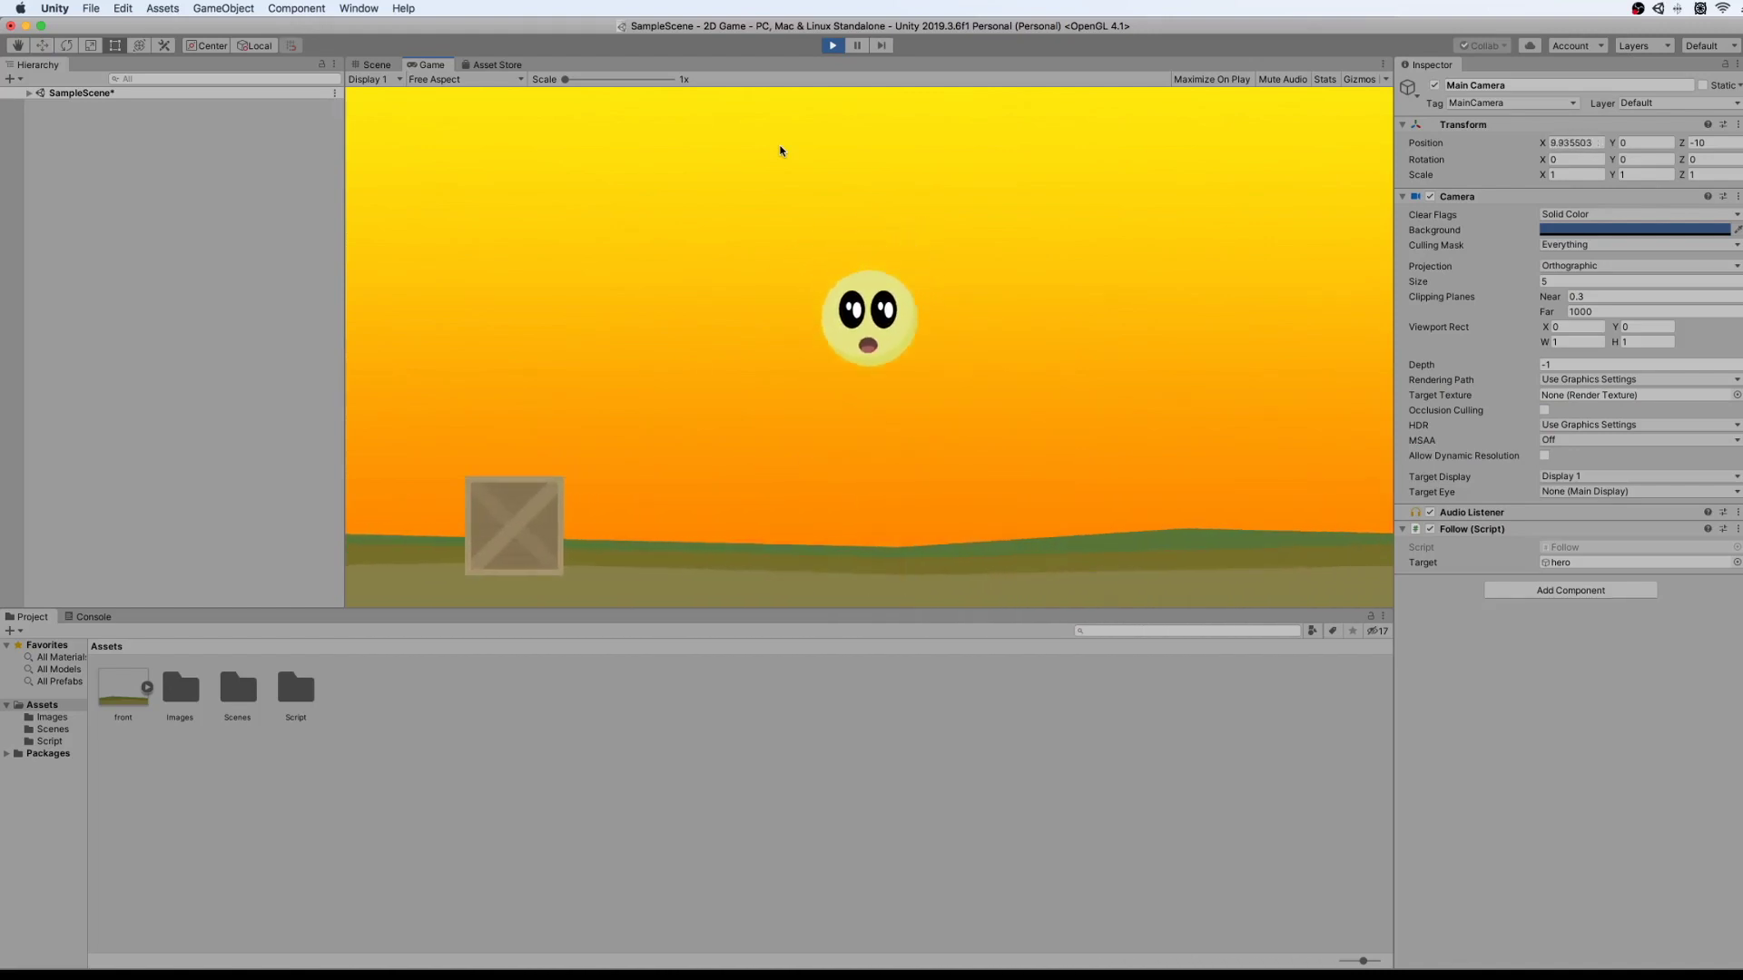
pyautogui.press('Left')
pyautogui.press('space')
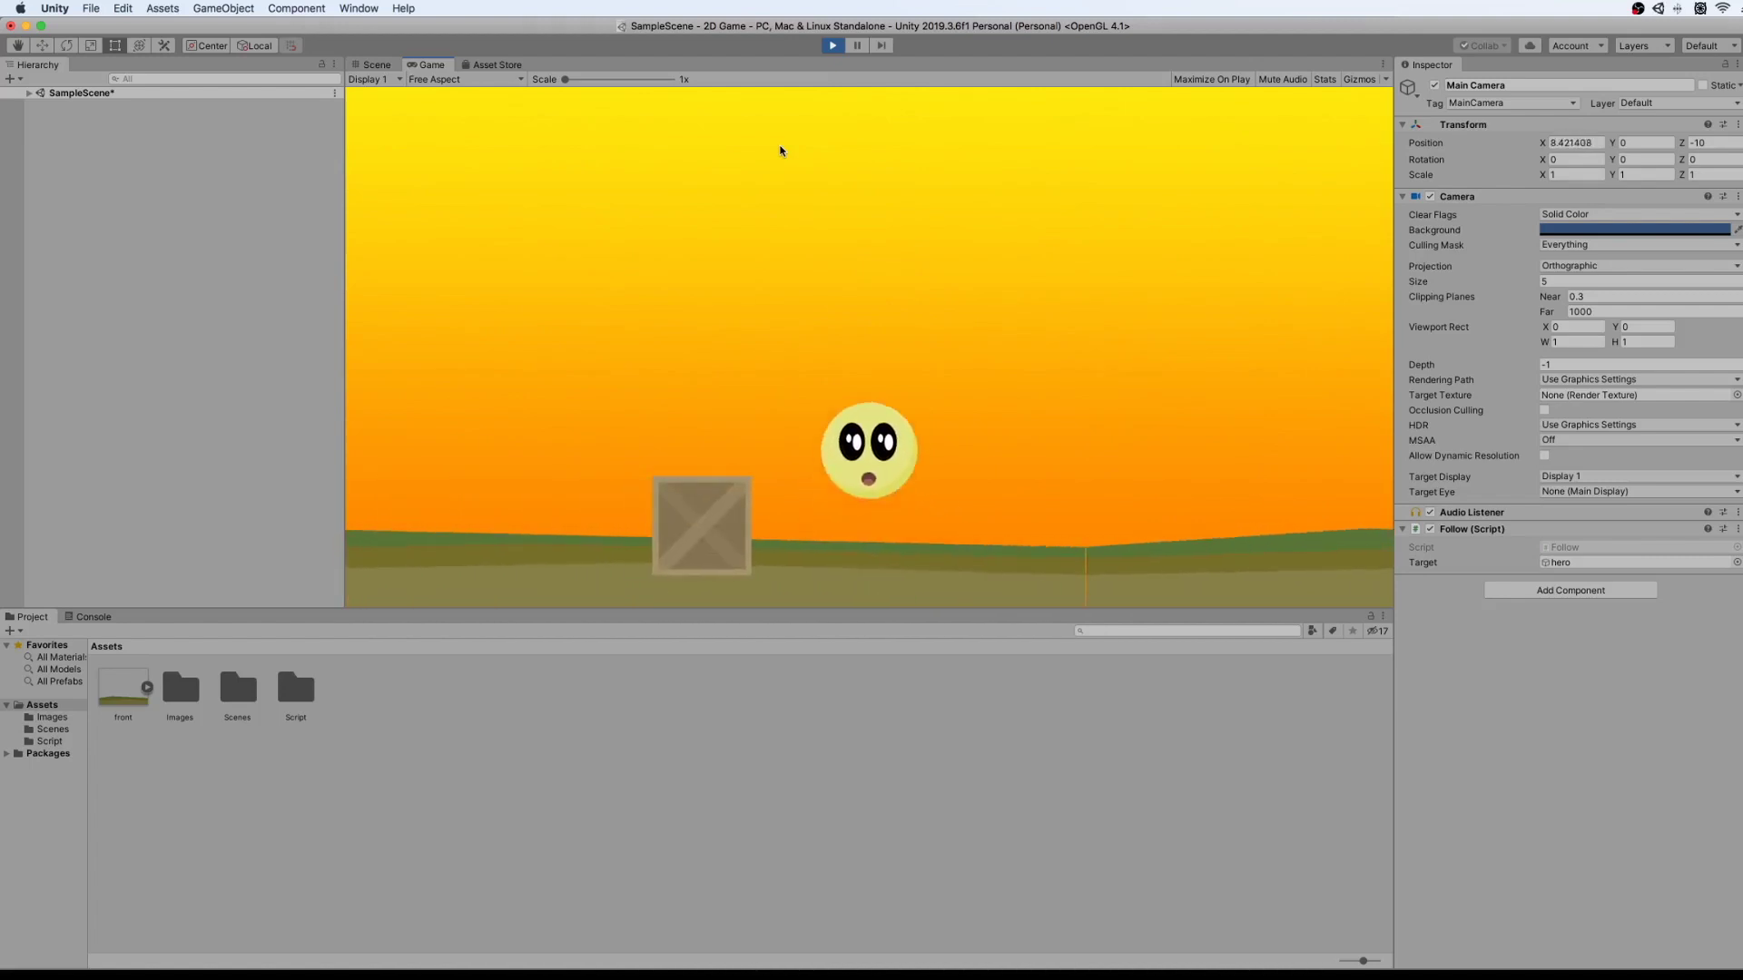
pyautogui.press('space')
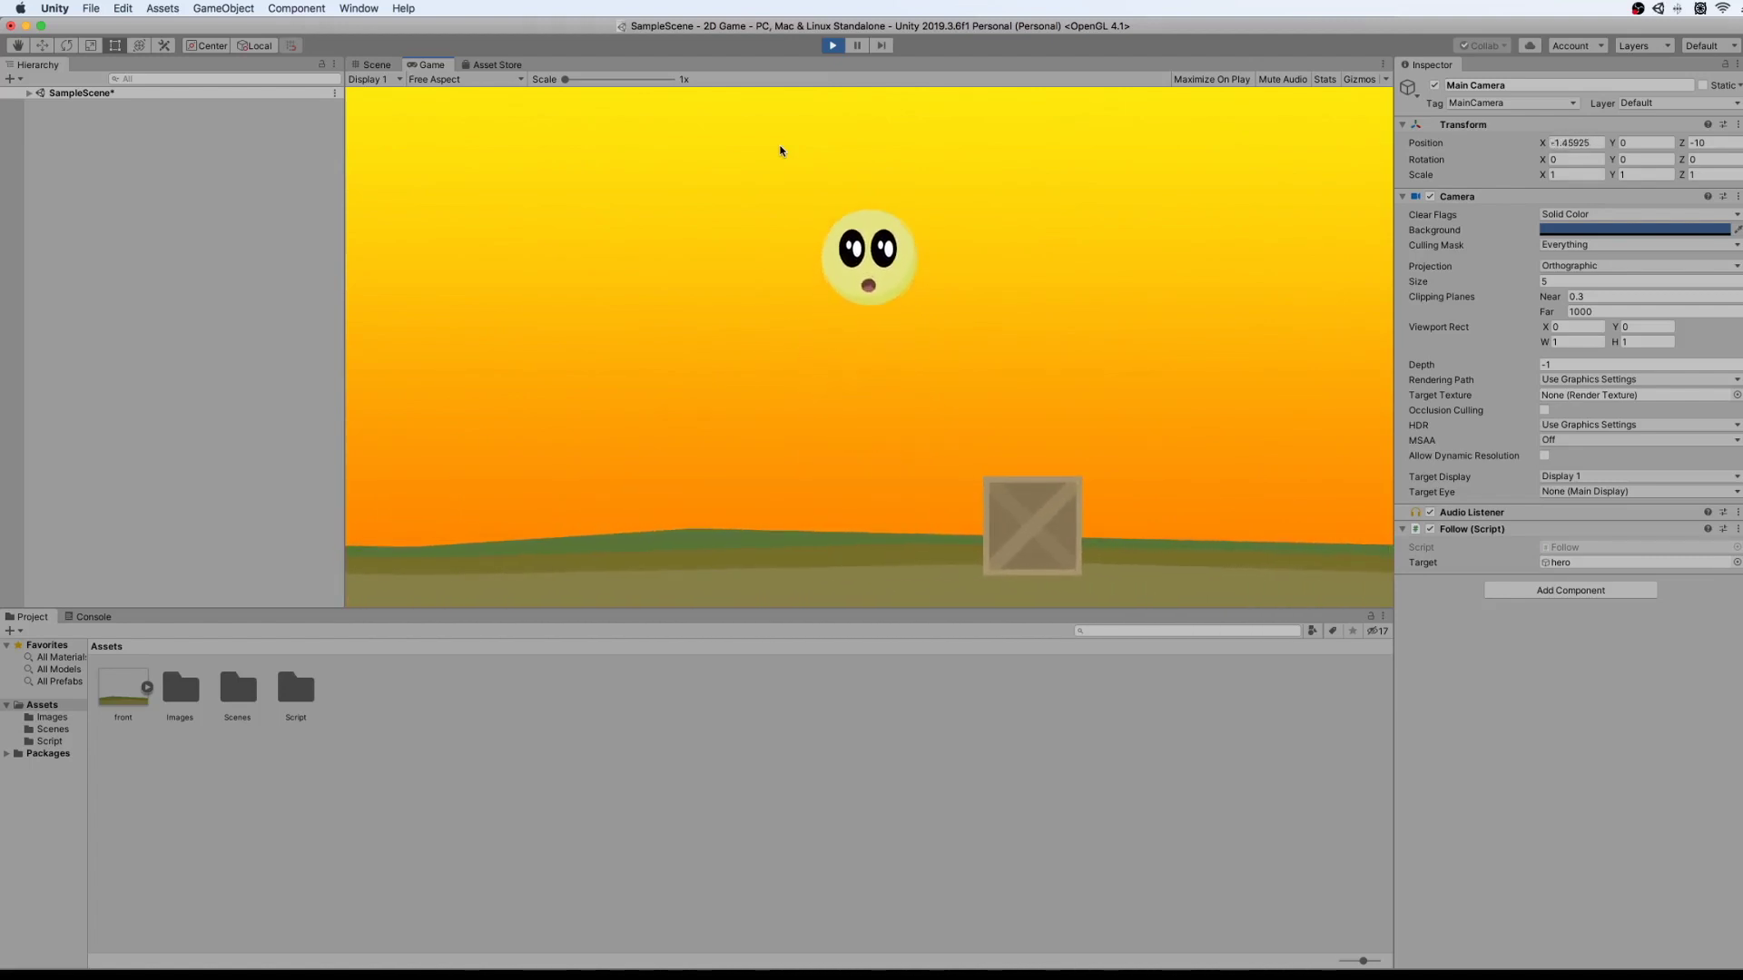
pyautogui.press('Right')
pyautogui.press('space')
pyautogui.press('Left')
pyautogui.press('space')
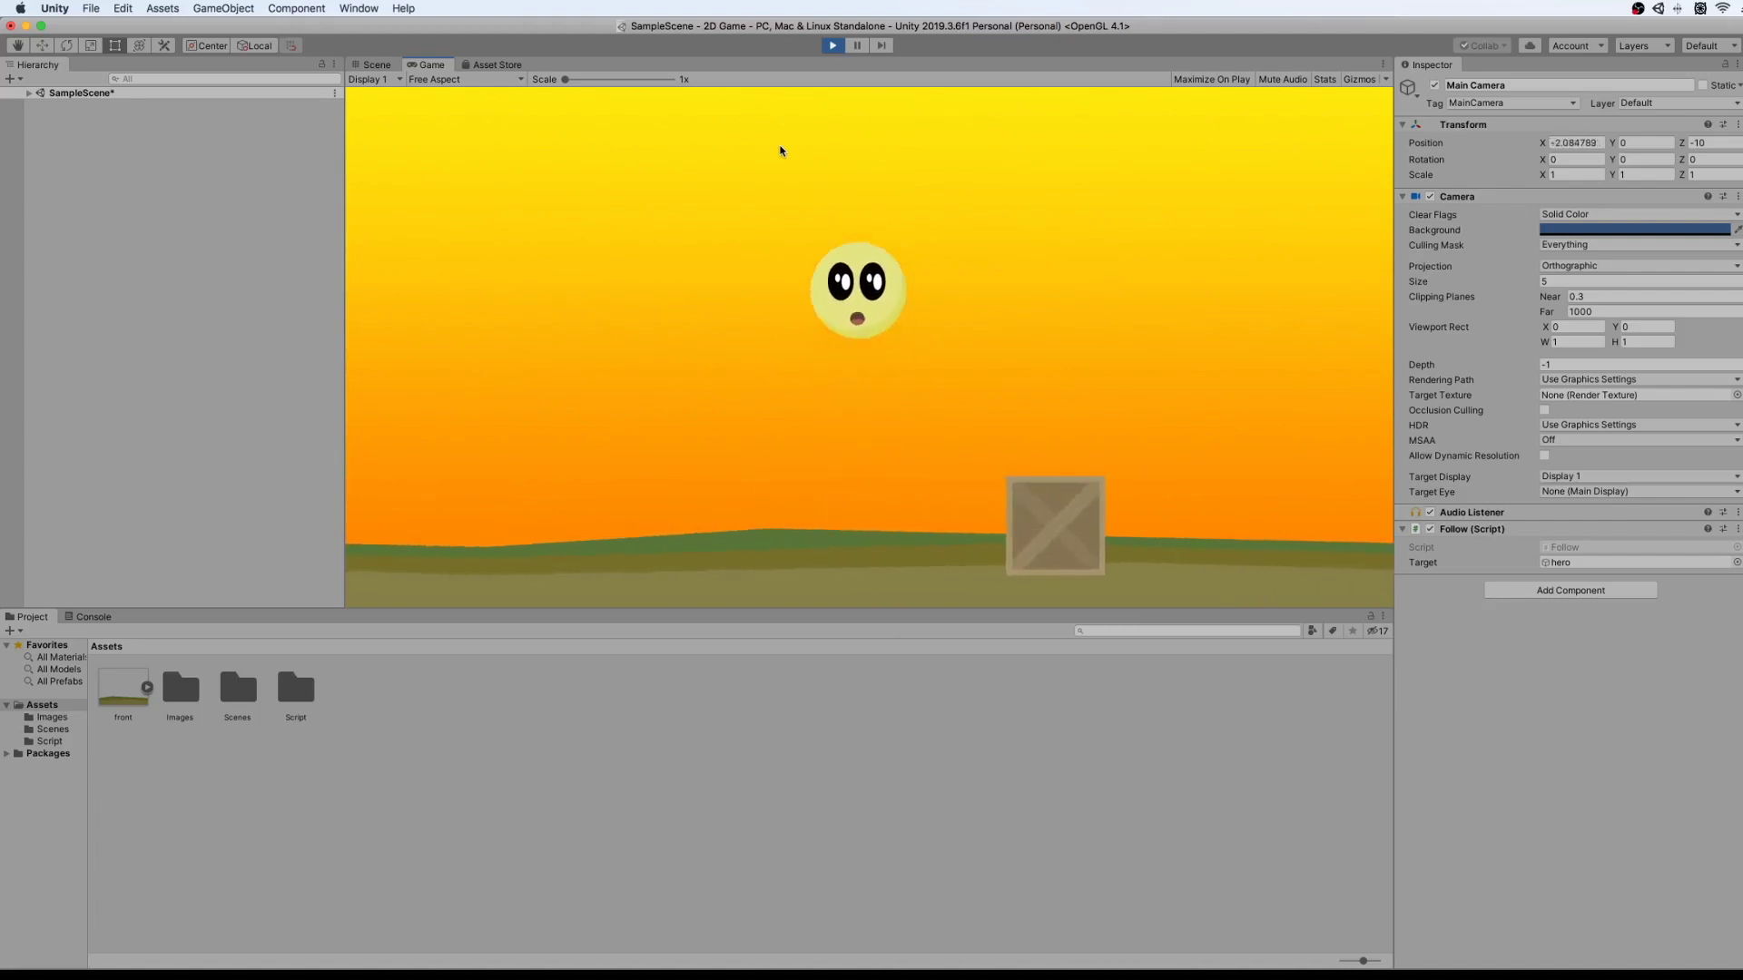
pyautogui.press('Right')
pyautogui.press('space')
pyautogui.press('Left')
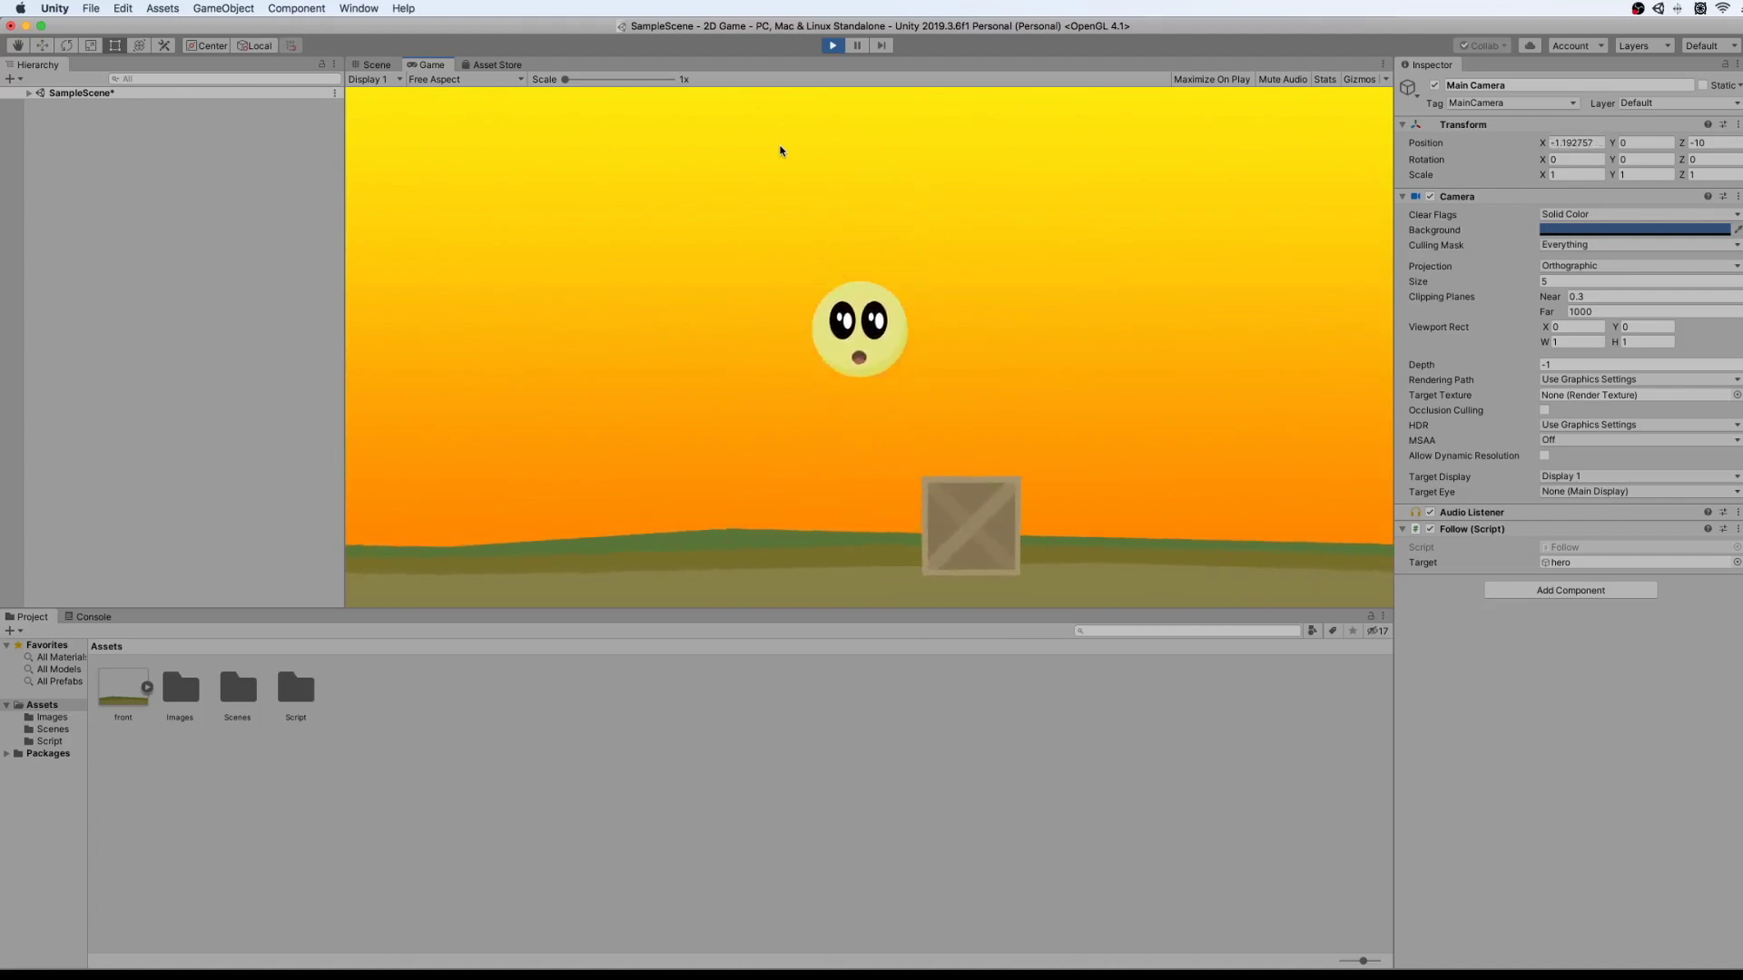
pyautogui.click(834, 49)
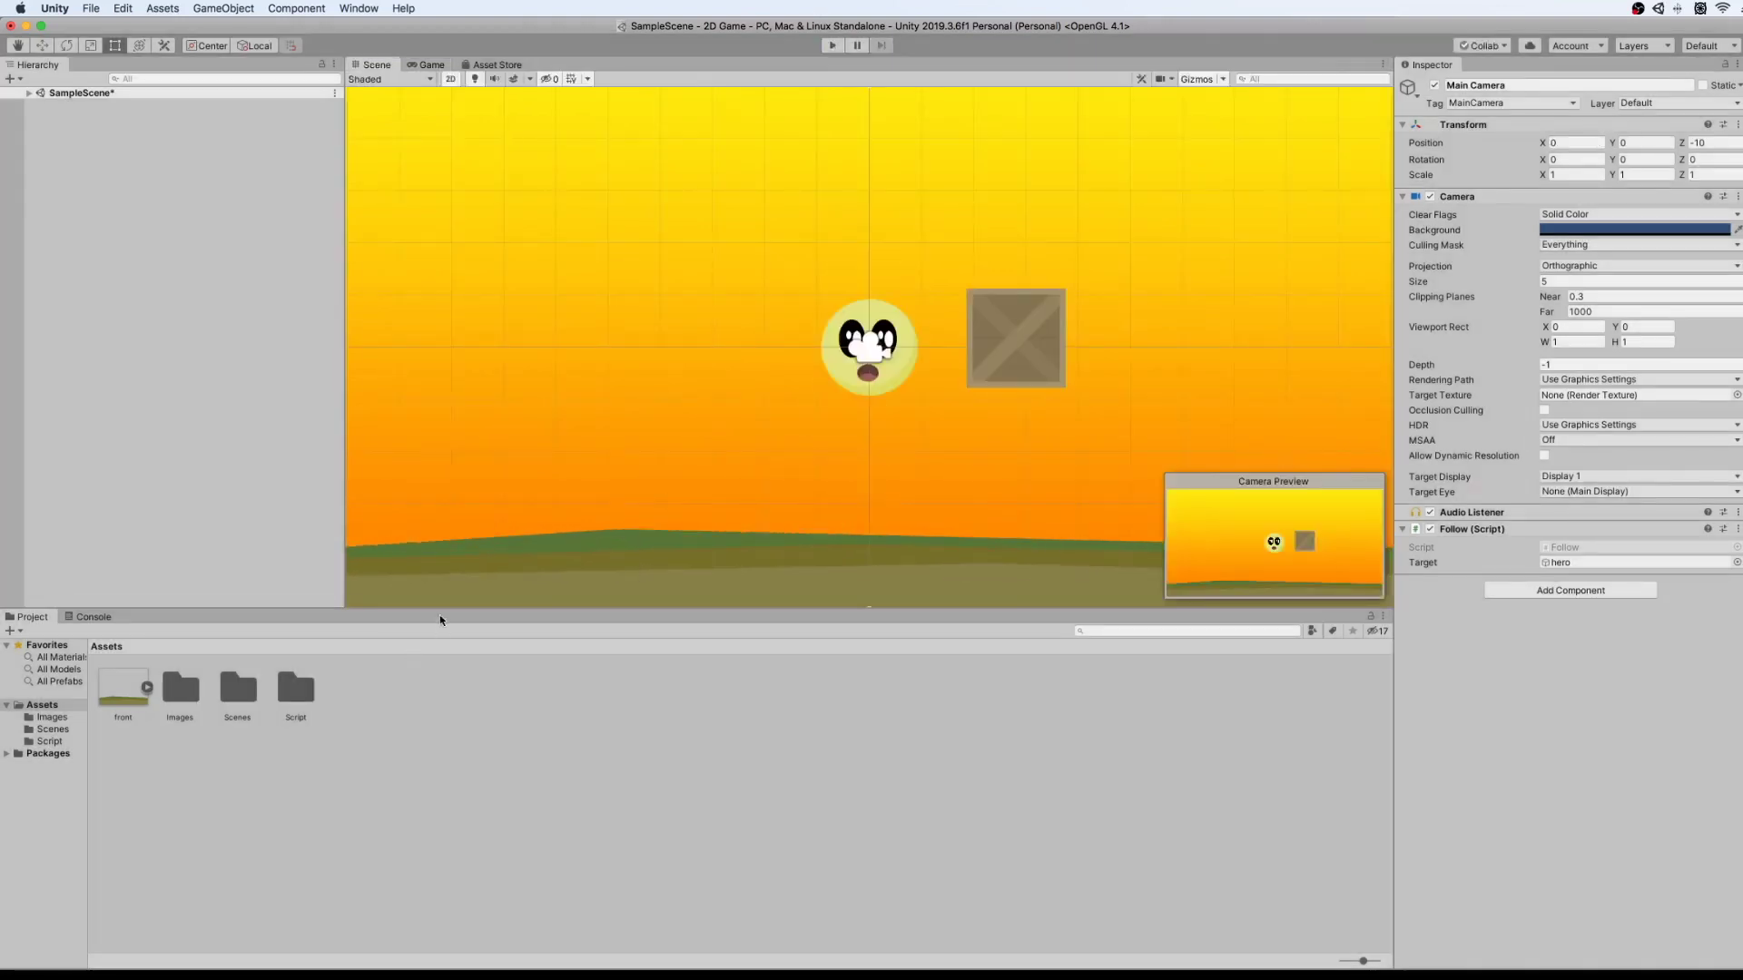
# Shorten the Scene view, show the Game view and widen the Hierarchy panel.
pyautogui.moveTo(436, 611); pyautogui.dragTo(429, 481)
pyautogui.click(432, 65)
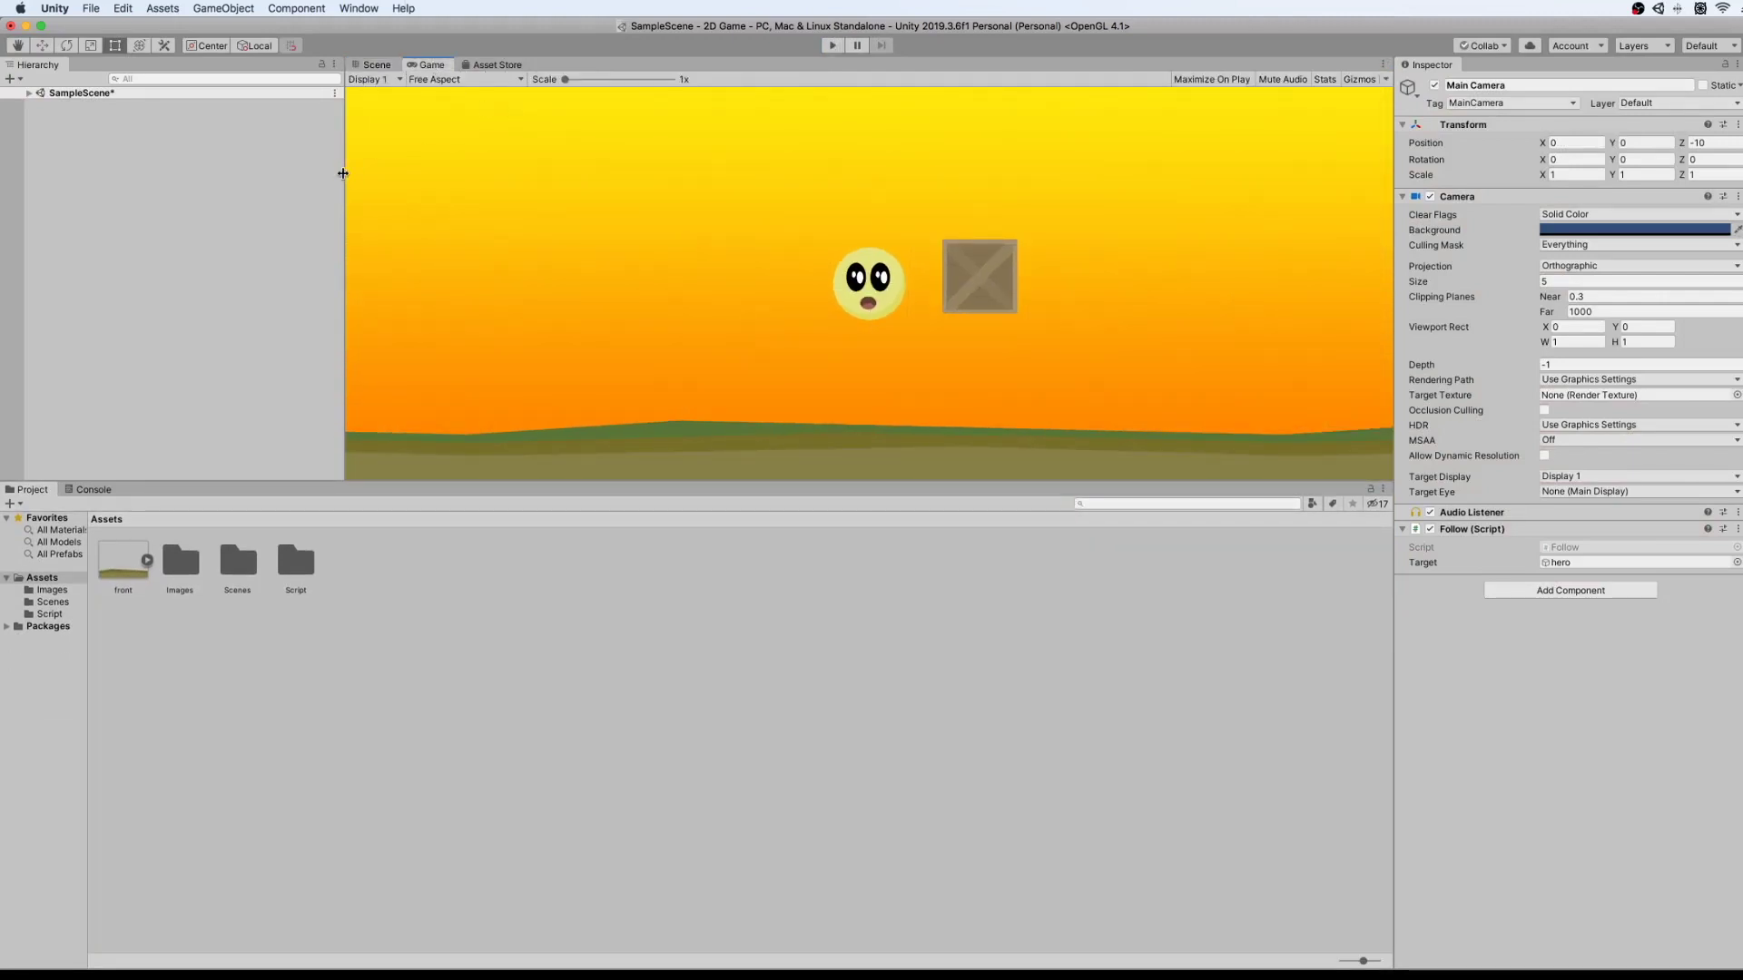
pyautogui.moveTo(346, 178); pyautogui.dragTo(612, 179)
# Play-test again, moving the hero left and right with jumps, then stop the game.
pyautogui.click(836, 47)
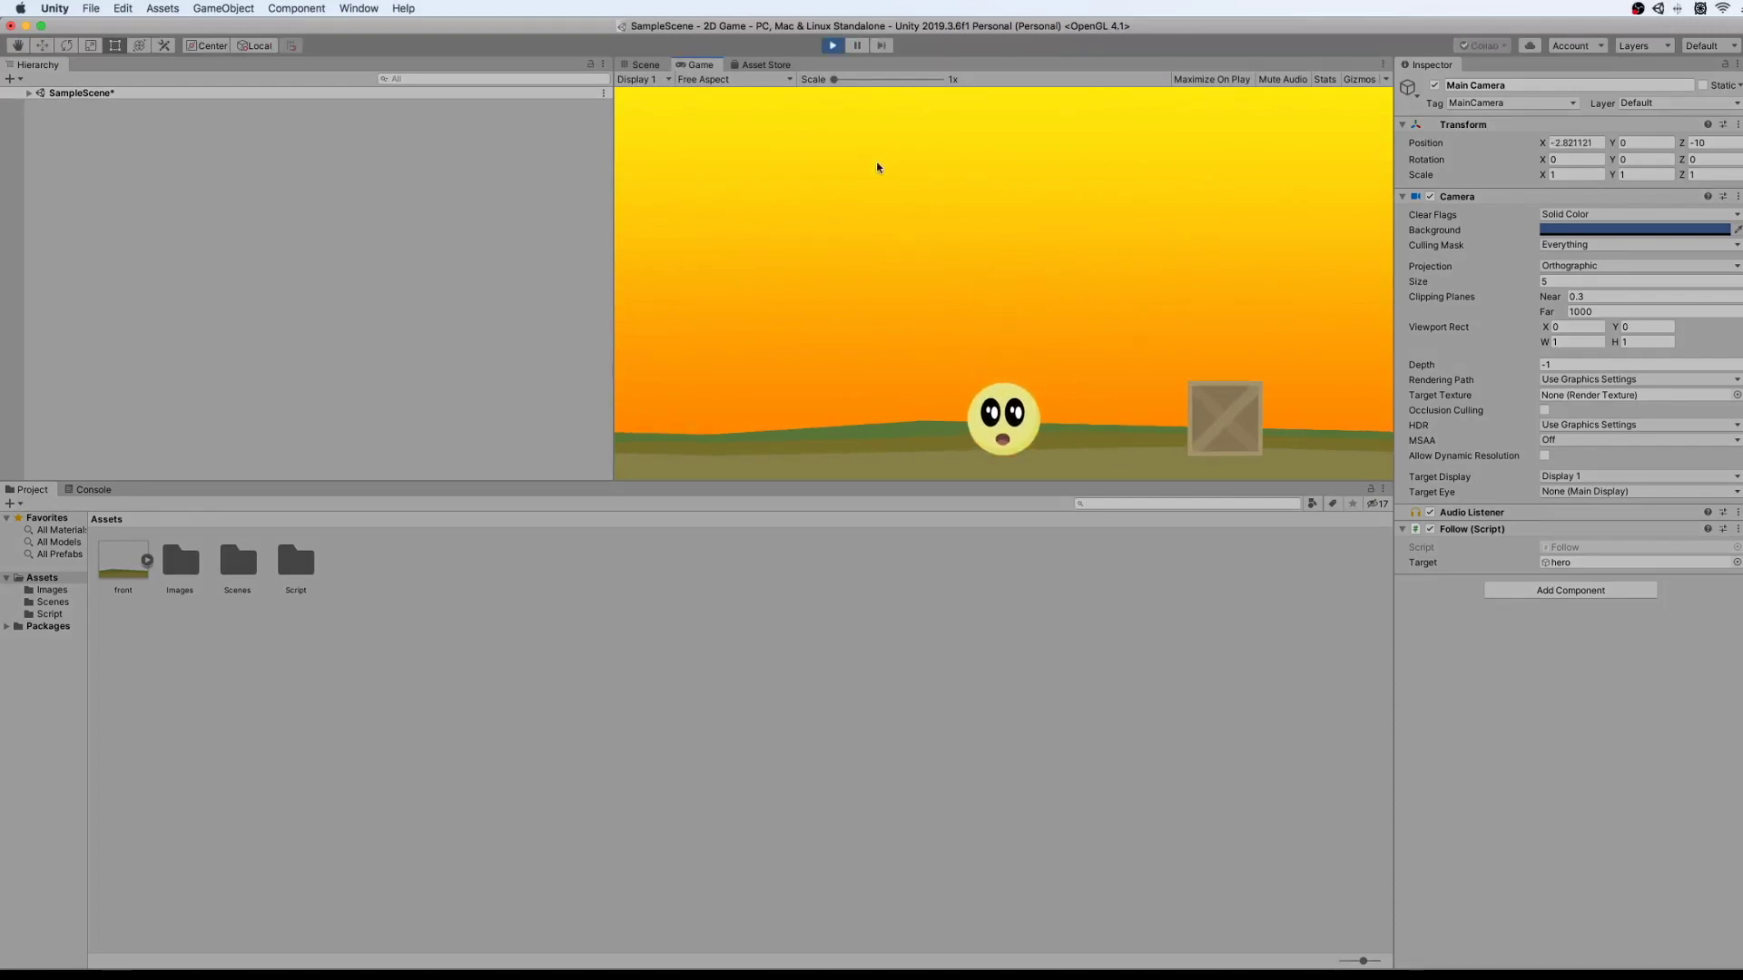
pyautogui.press('Right')
pyautogui.press('space')
pyautogui.press('Left')
pyautogui.press('space')
pyautogui.press('Right')
pyautogui.press('space')
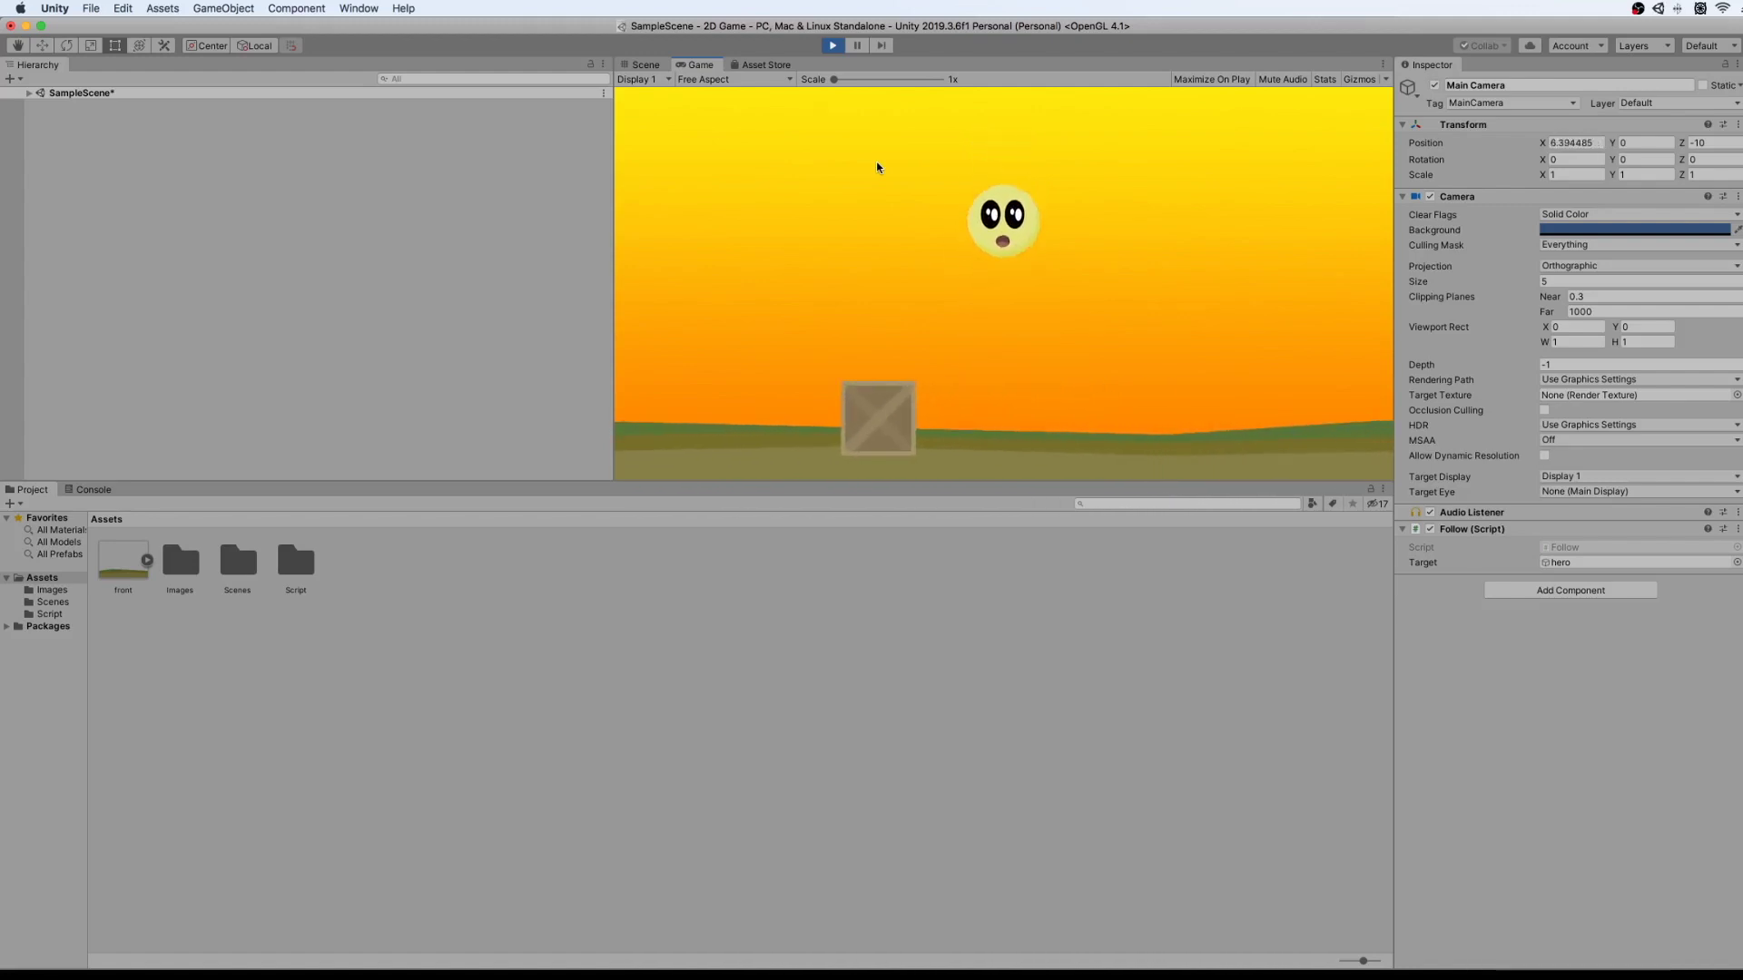
pyautogui.click(832, 44)
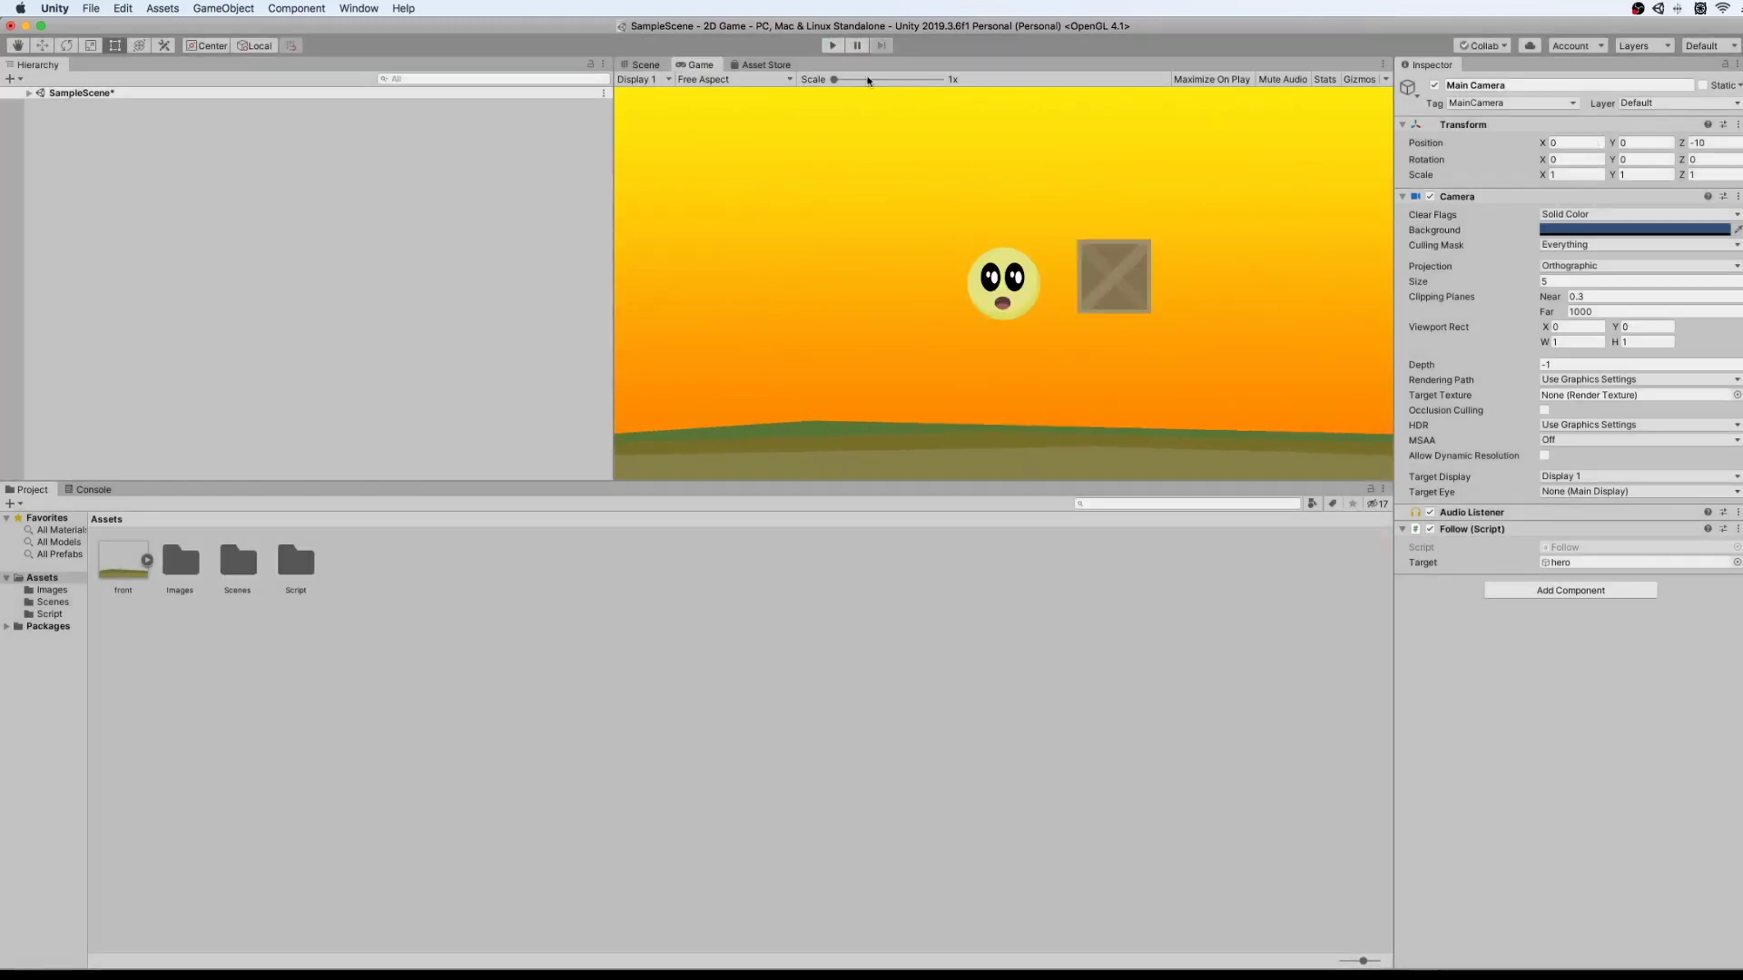
# Narrow the Hierarchy, make the Scene view taller, and deselect the camera.
pyautogui.click(1707, 46)
pyautogui.click(1713, 61)
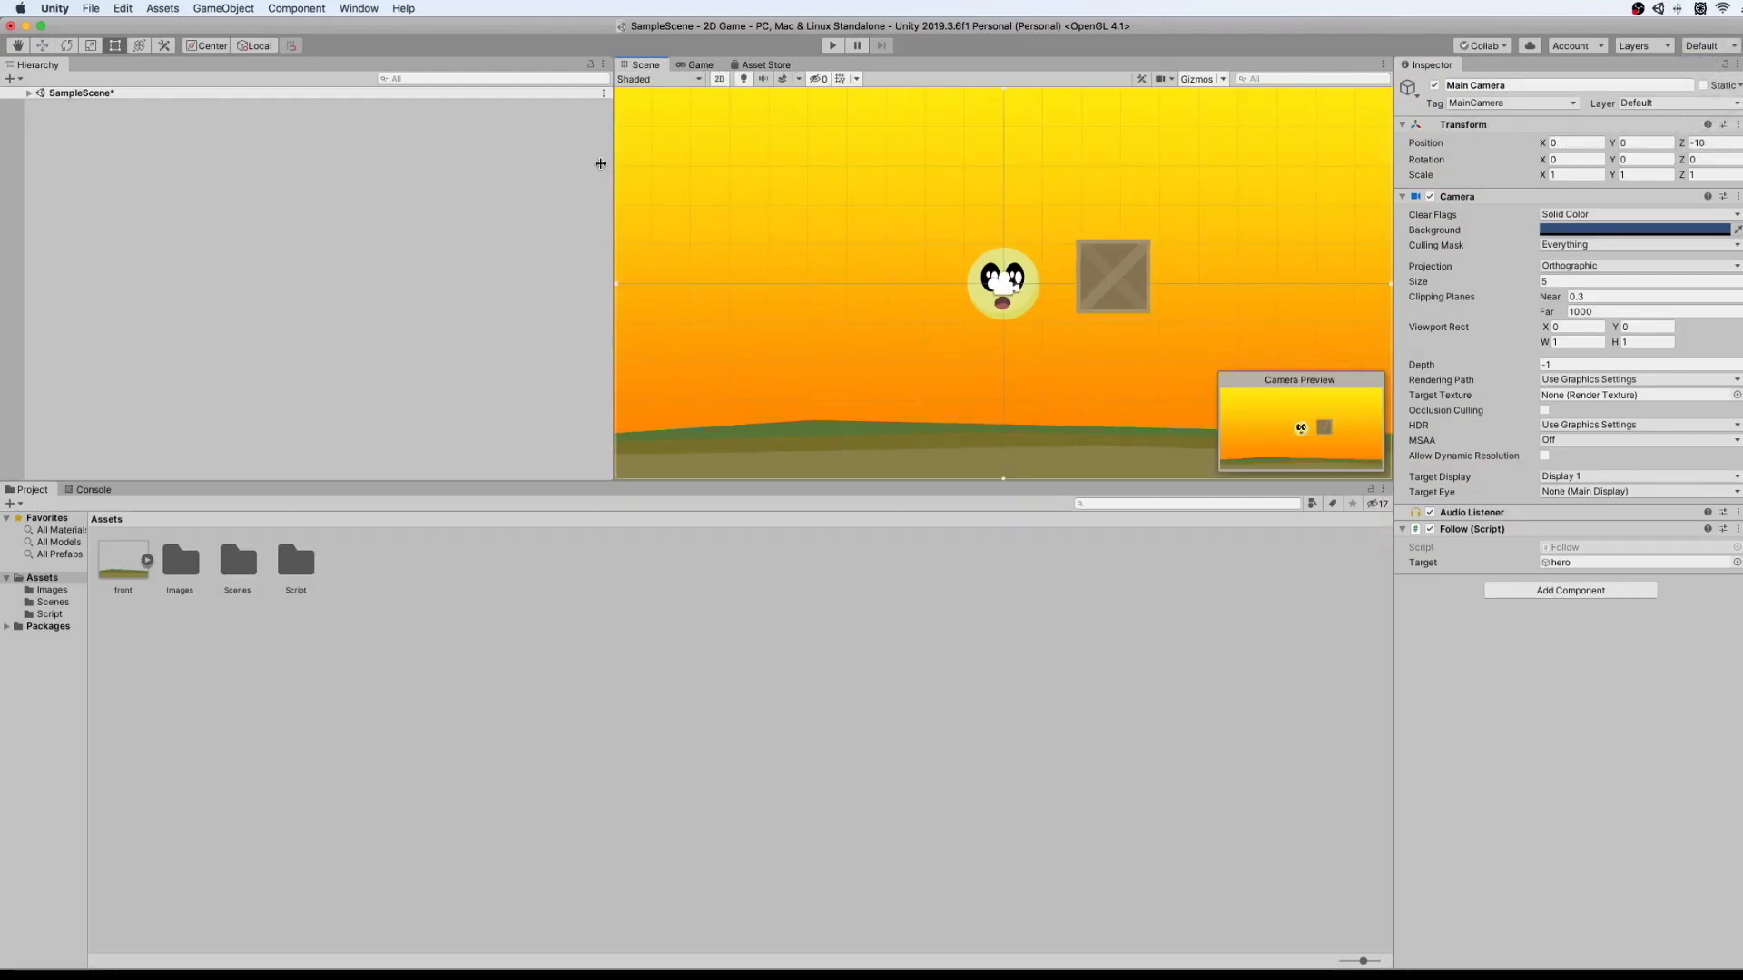
pyautogui.moveTo(616, 161); pyautogui.dragTo(404, 169)
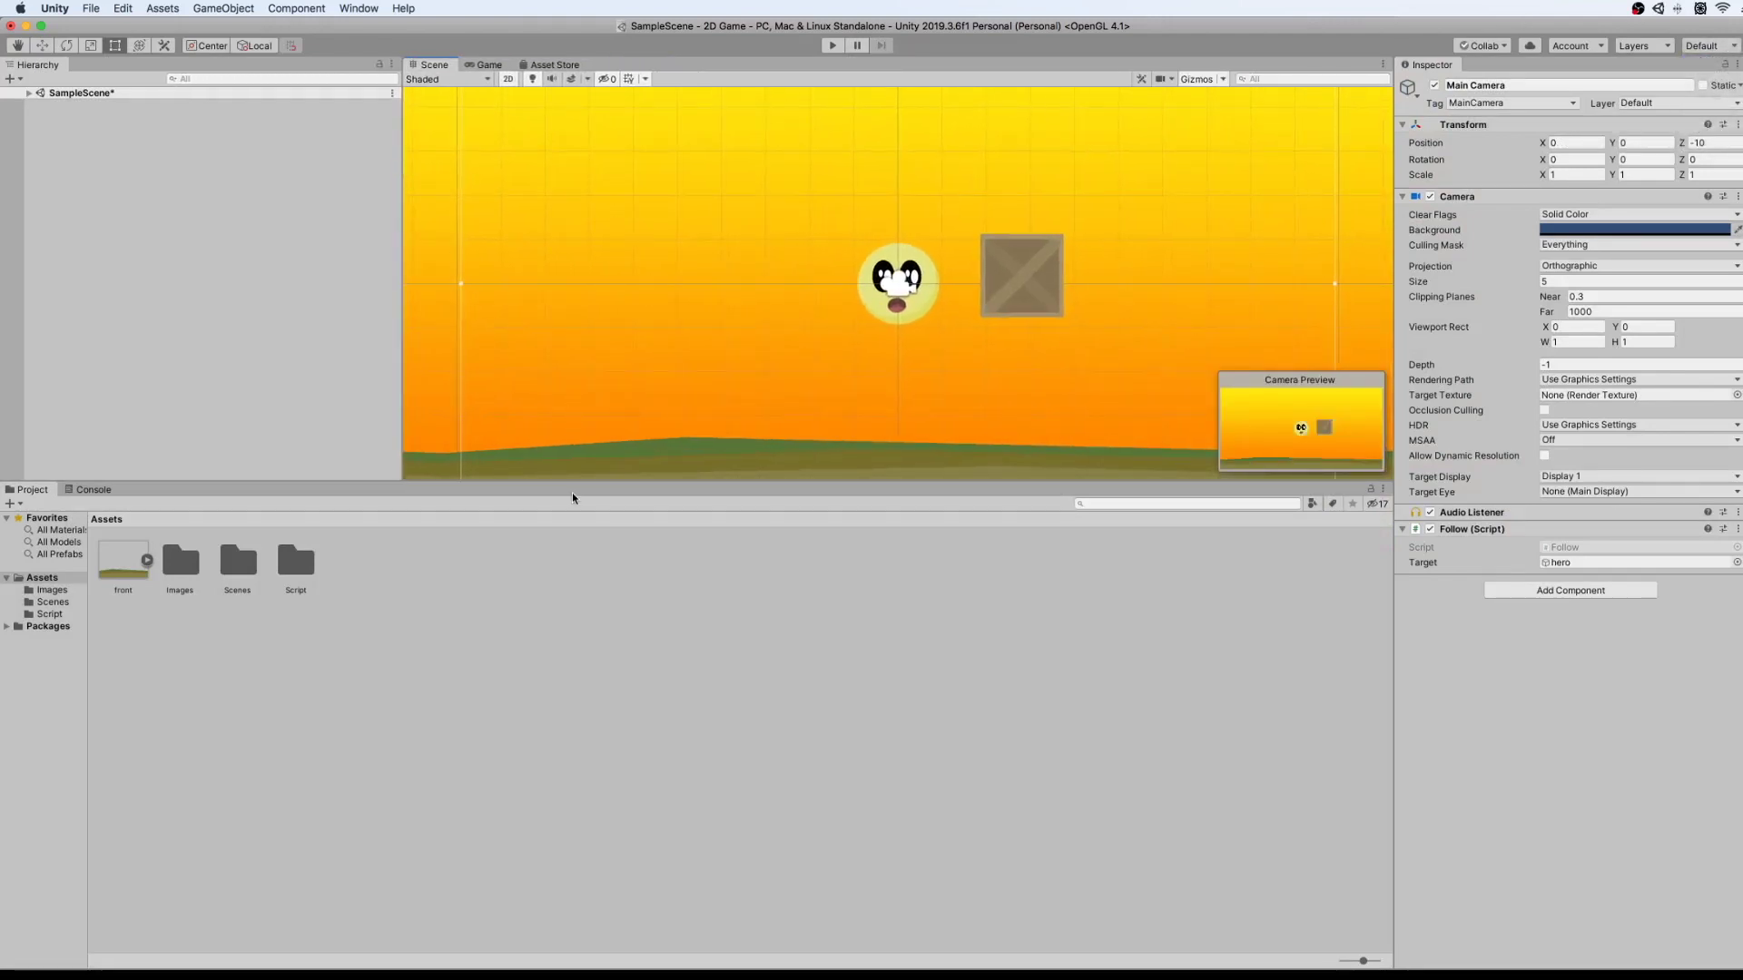
pyautogui.moveTo(573, 482); pyautogui.dragTo(573, 537)
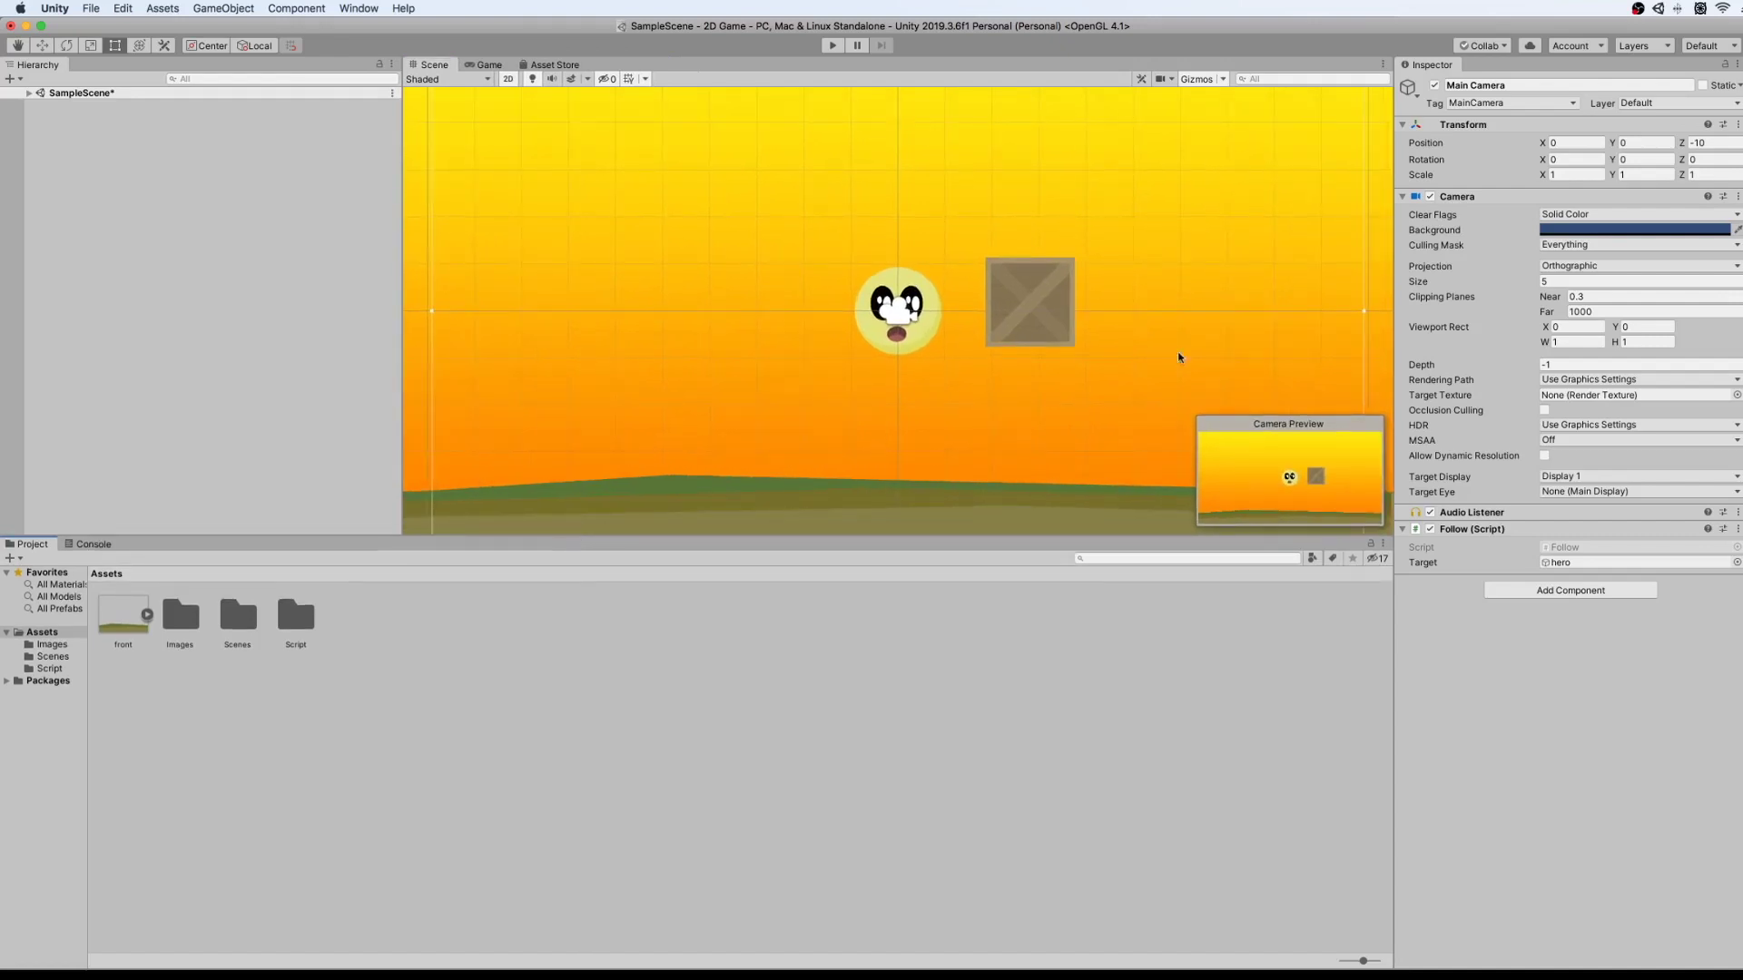
pyautogui.click(1319, 748)
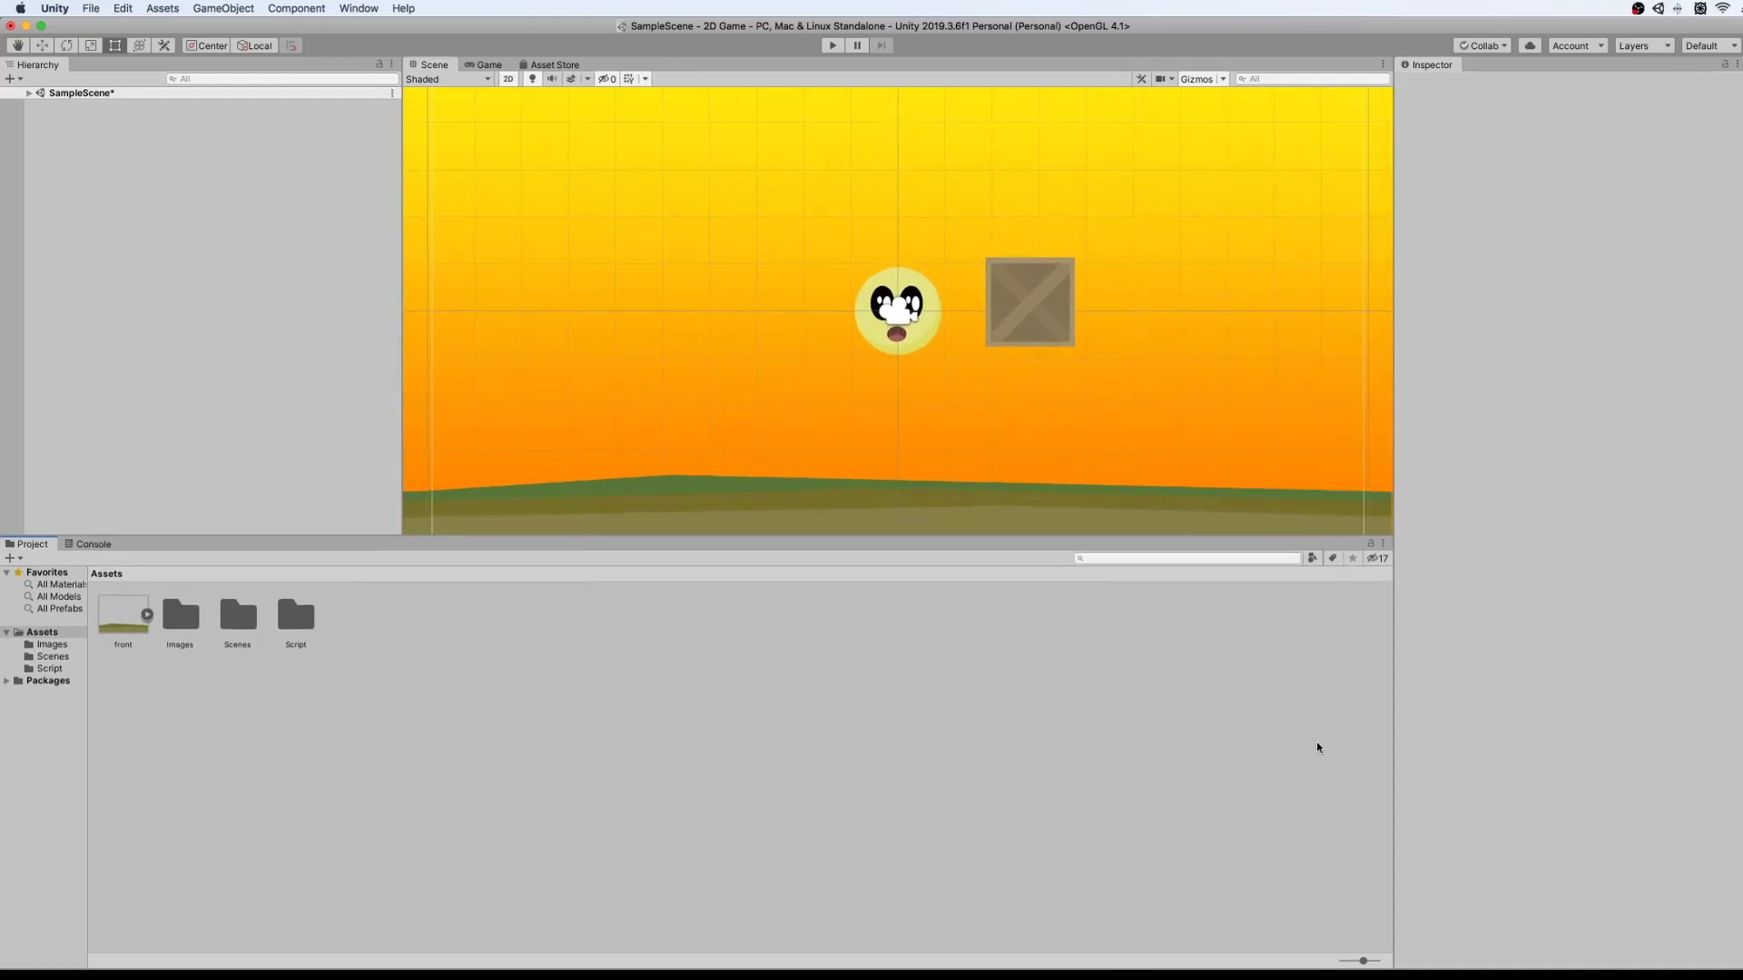
# Check the layout and layers lists, return to the Scene view, and list SampleScene's objects.
pyautogui.click(1736, 46)
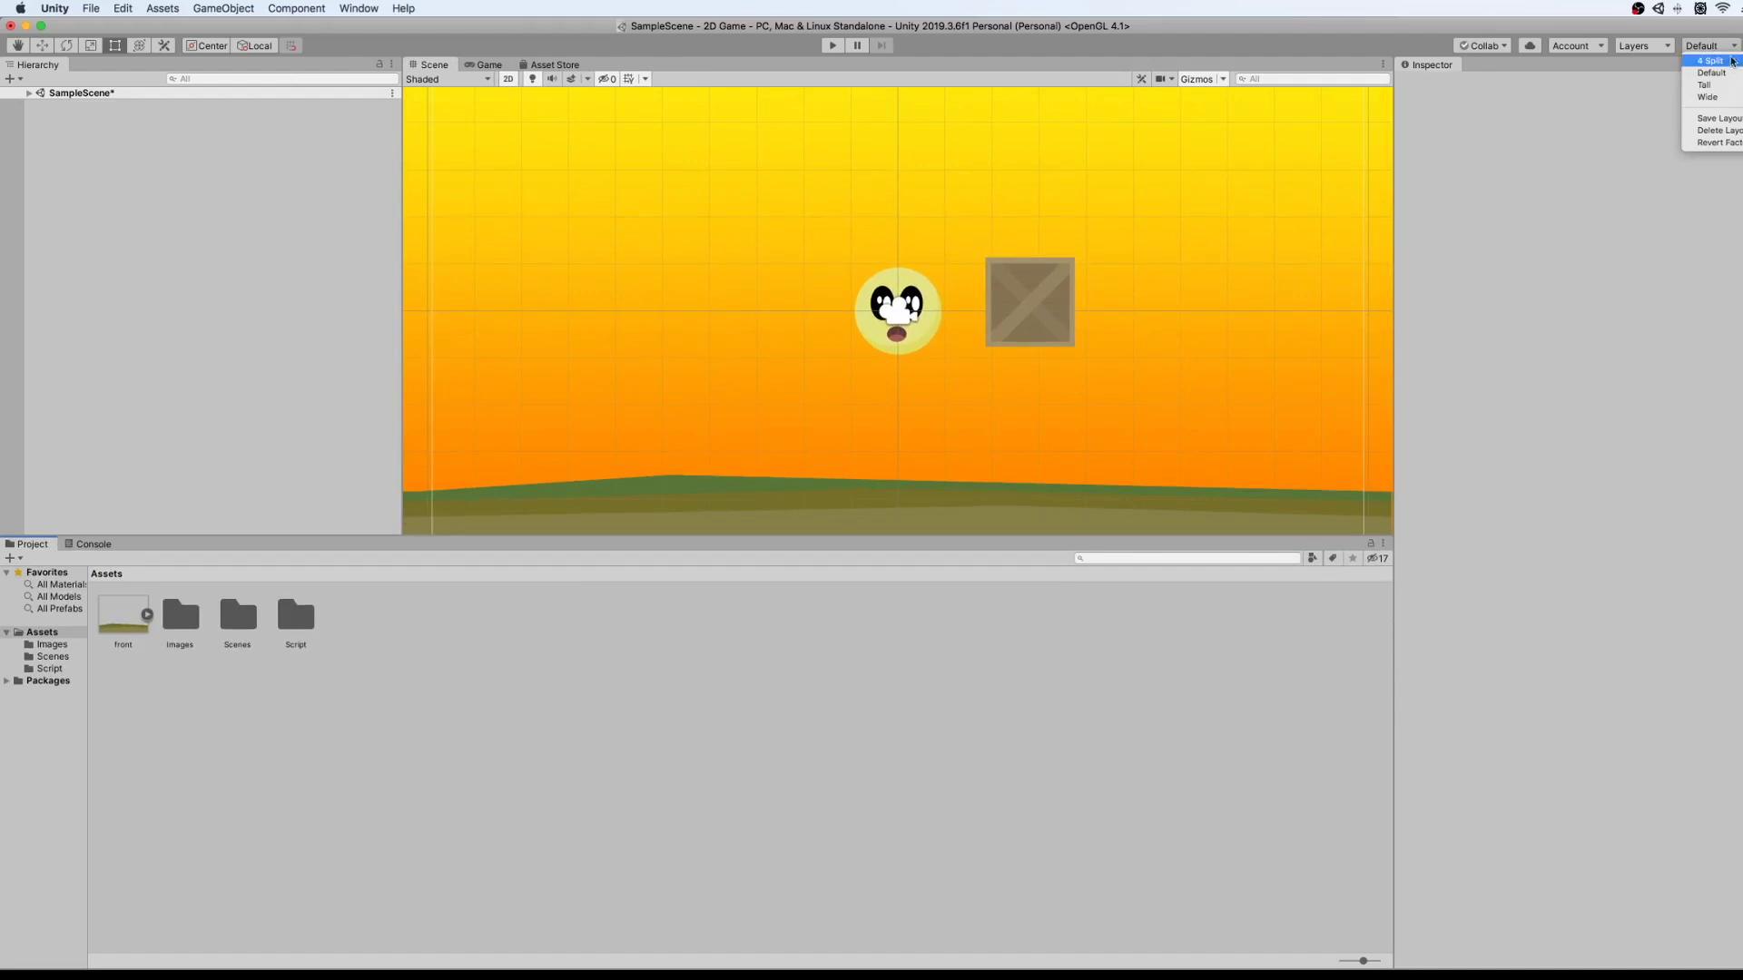
pyautogui.click(1666, 47)
pyautogui.click(1666, 47)
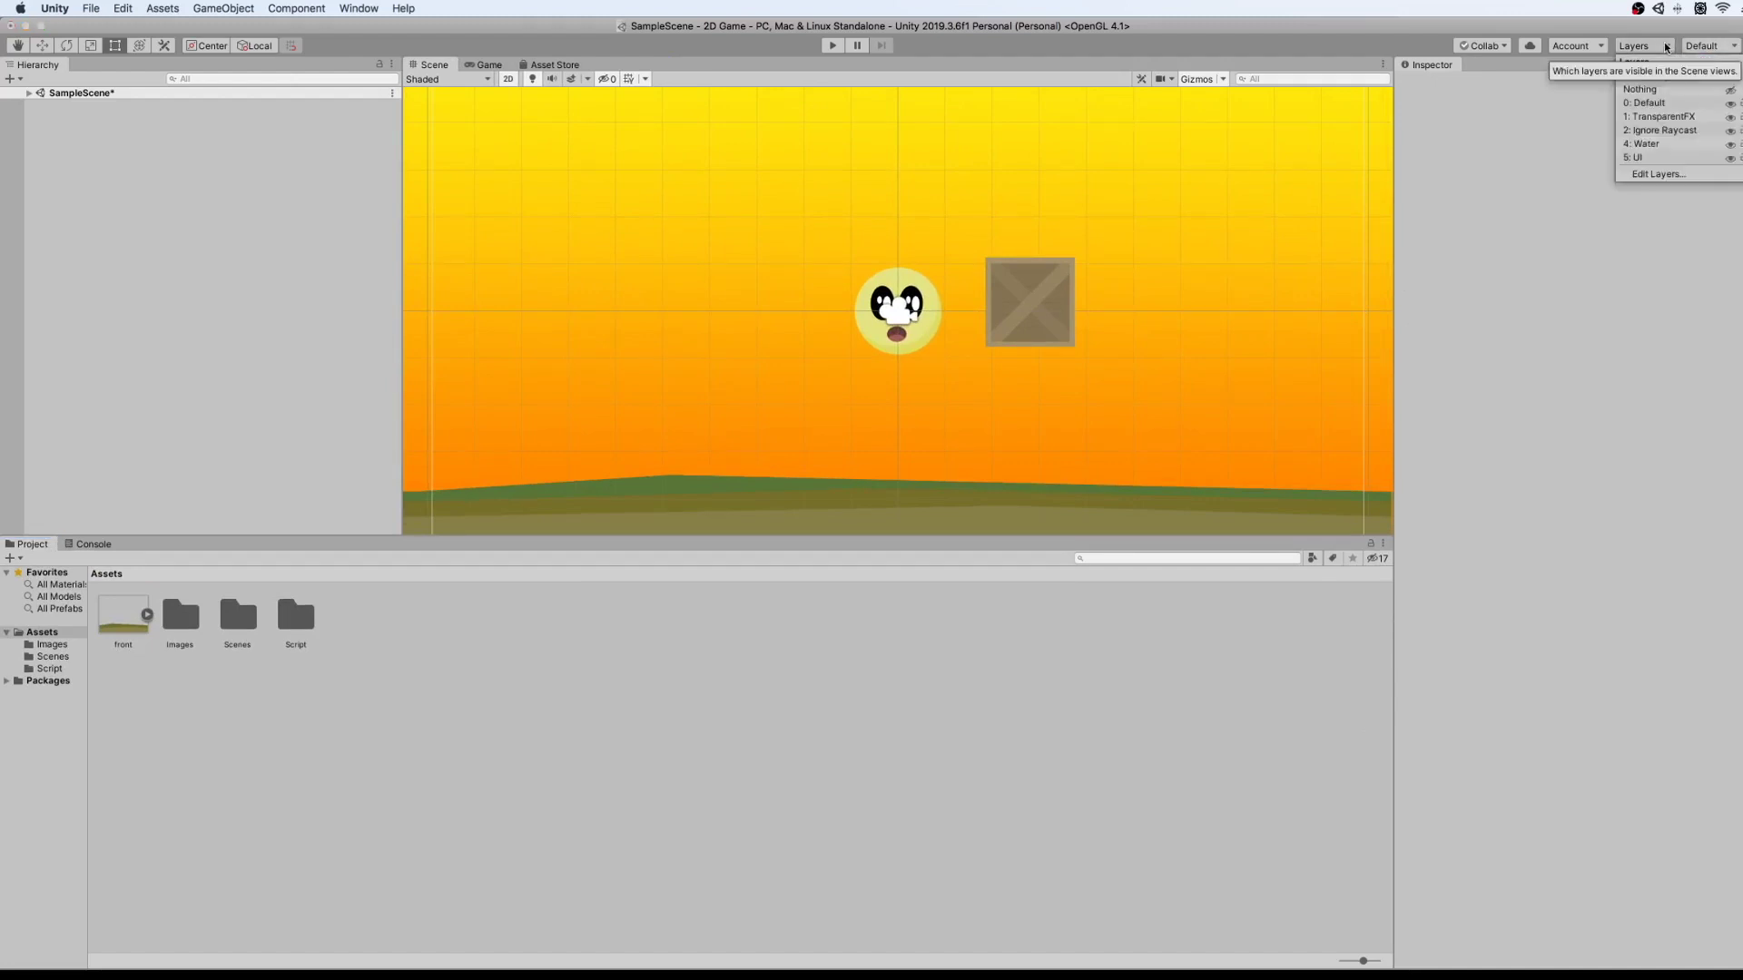
pyautogui.click(1608, 305)
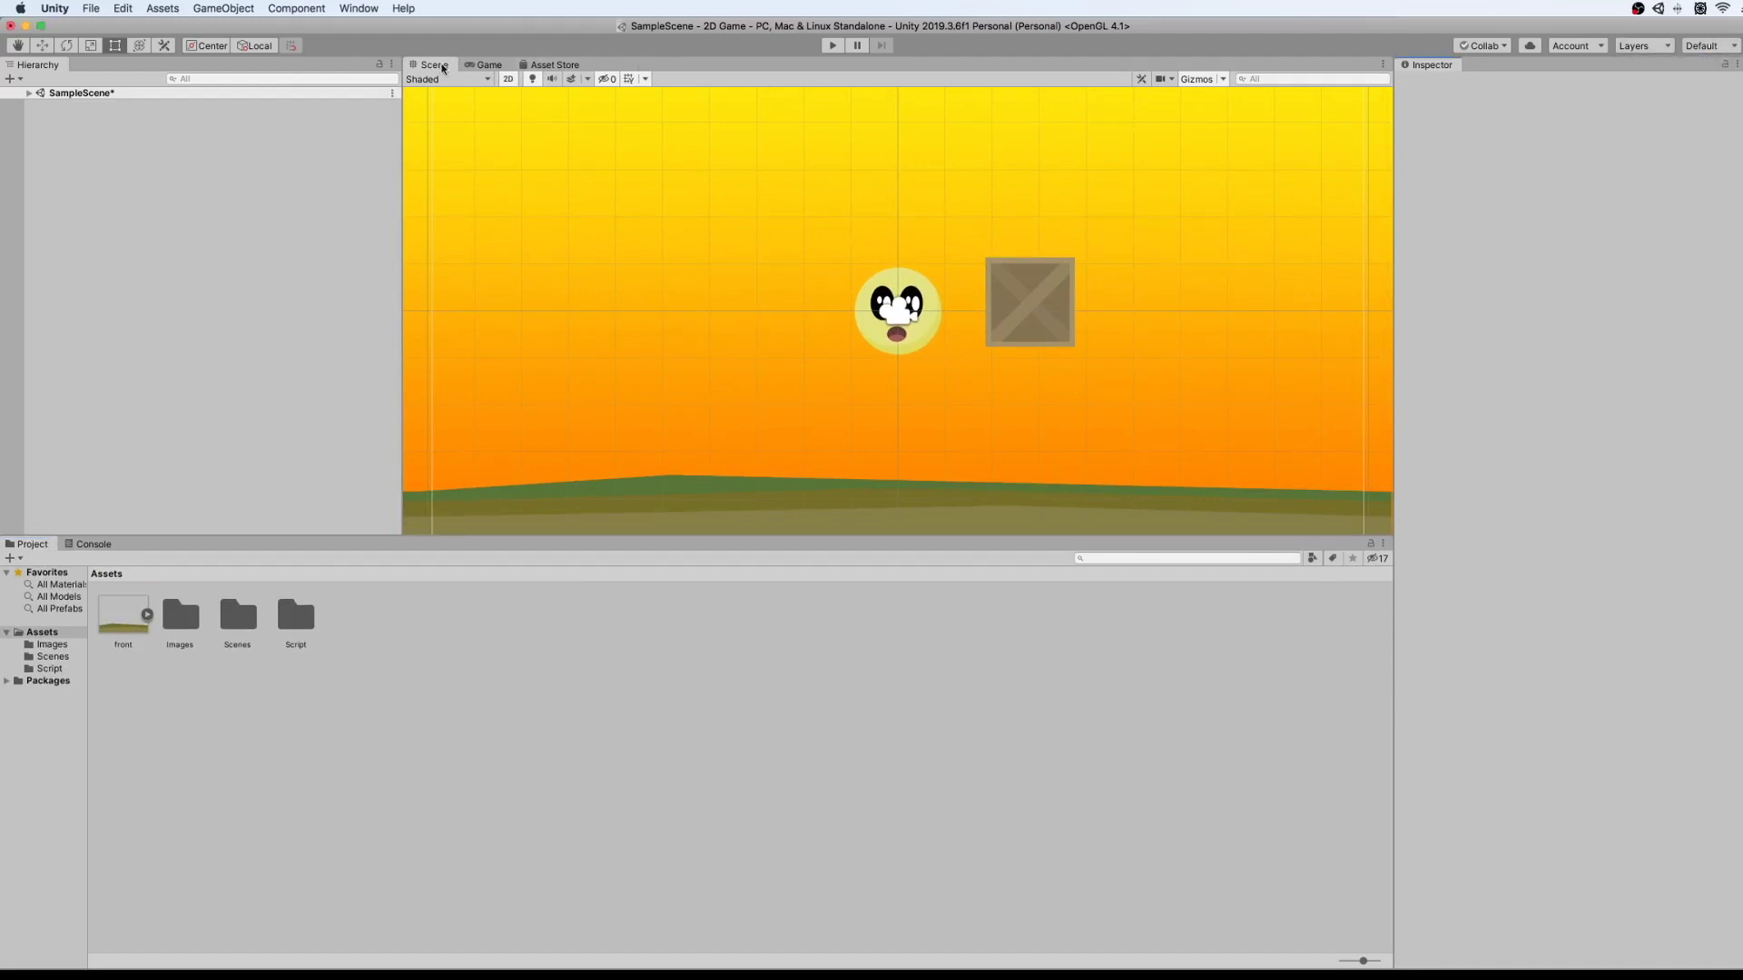
pyautogui.click(481, 65)
pyautogui.click(434, 67)
pyautogui.press('super+Tab')
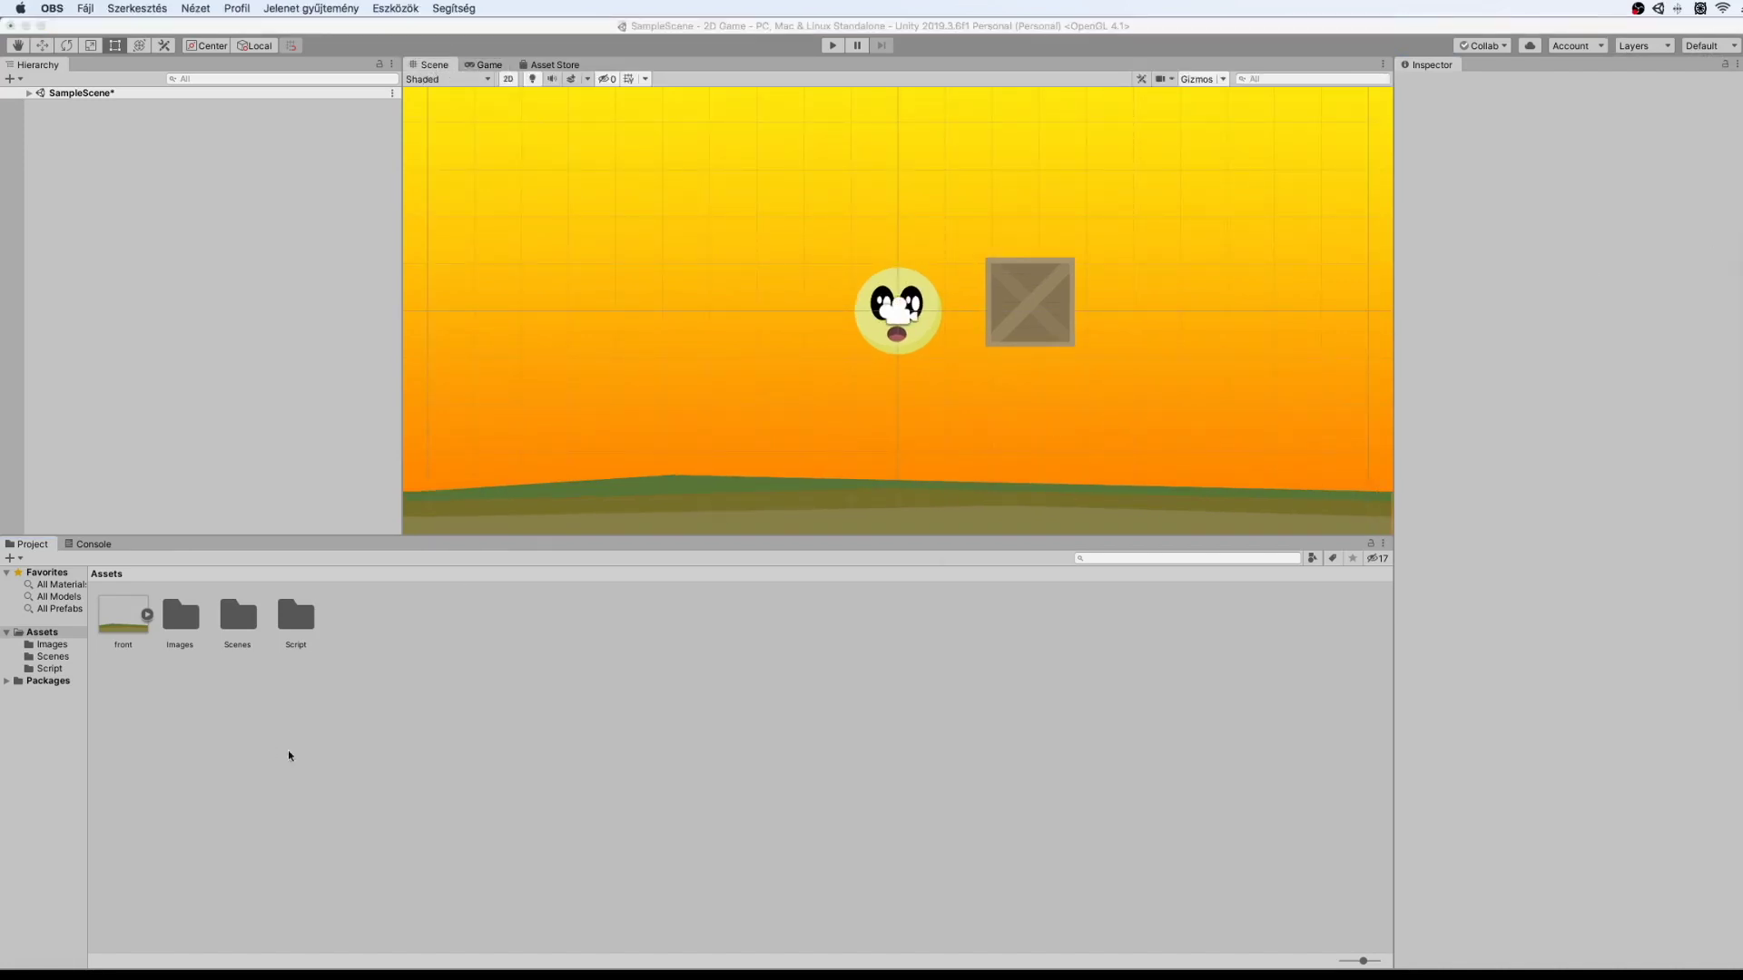
pyautogui.click(27, 94)
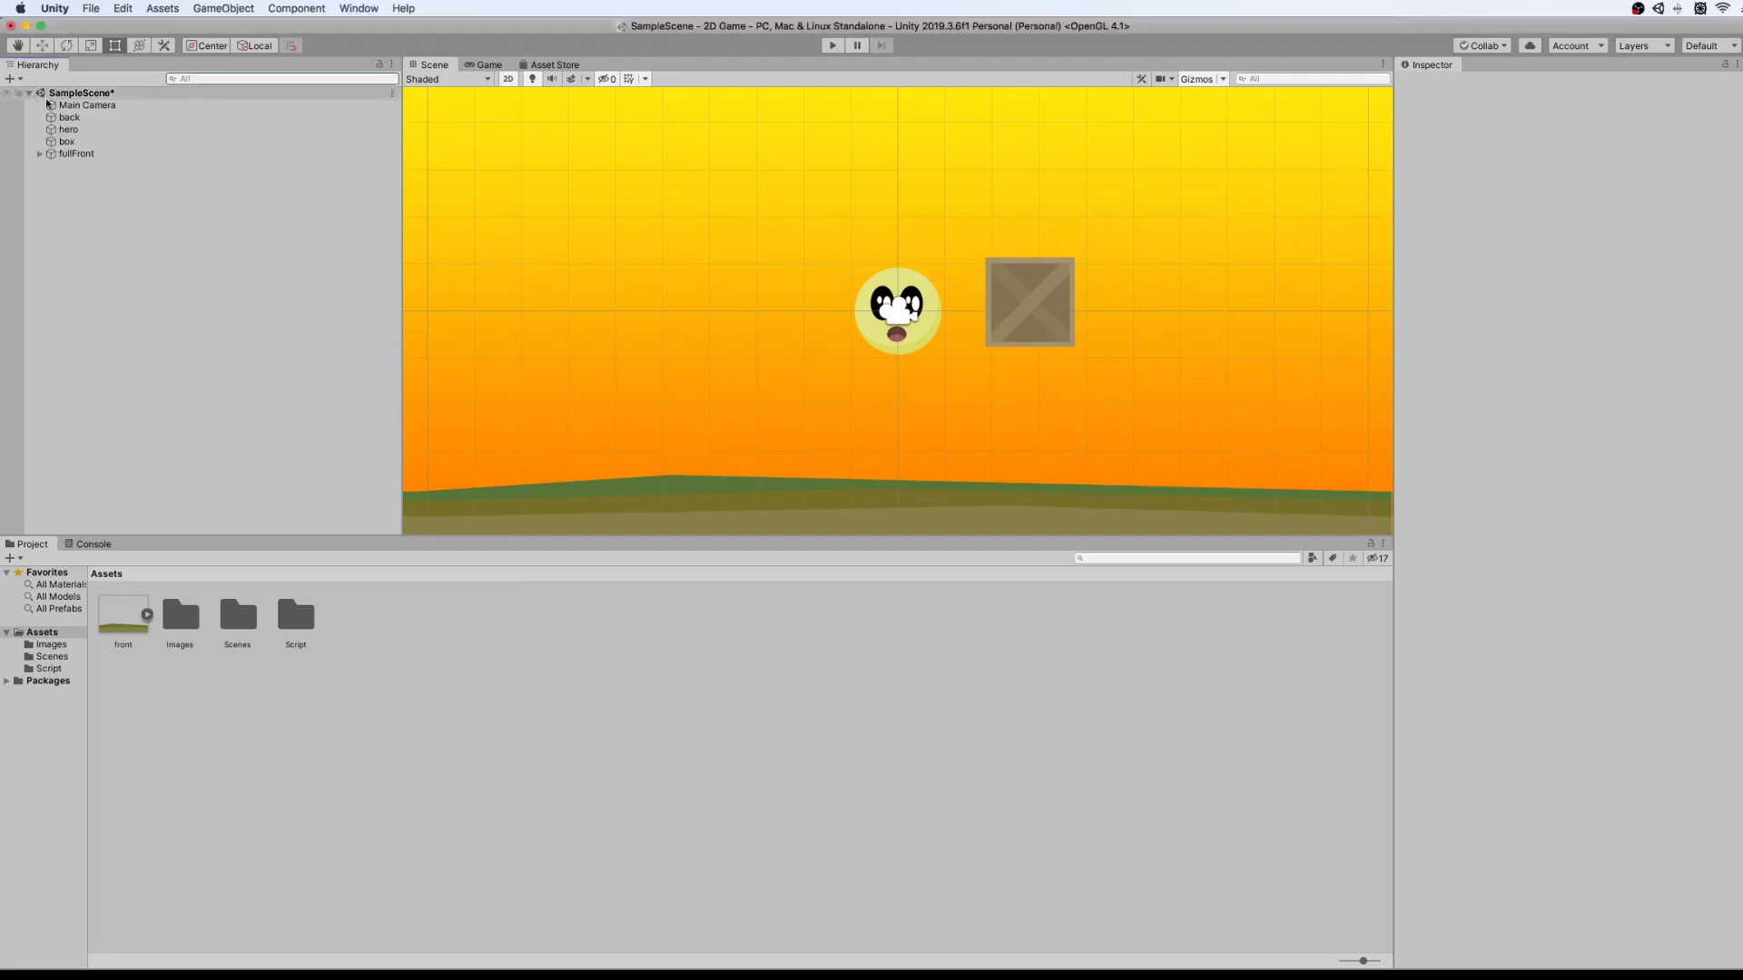
# Remove the Follow (Script) component from Main Camera.
pyautogui.click(71, 105)
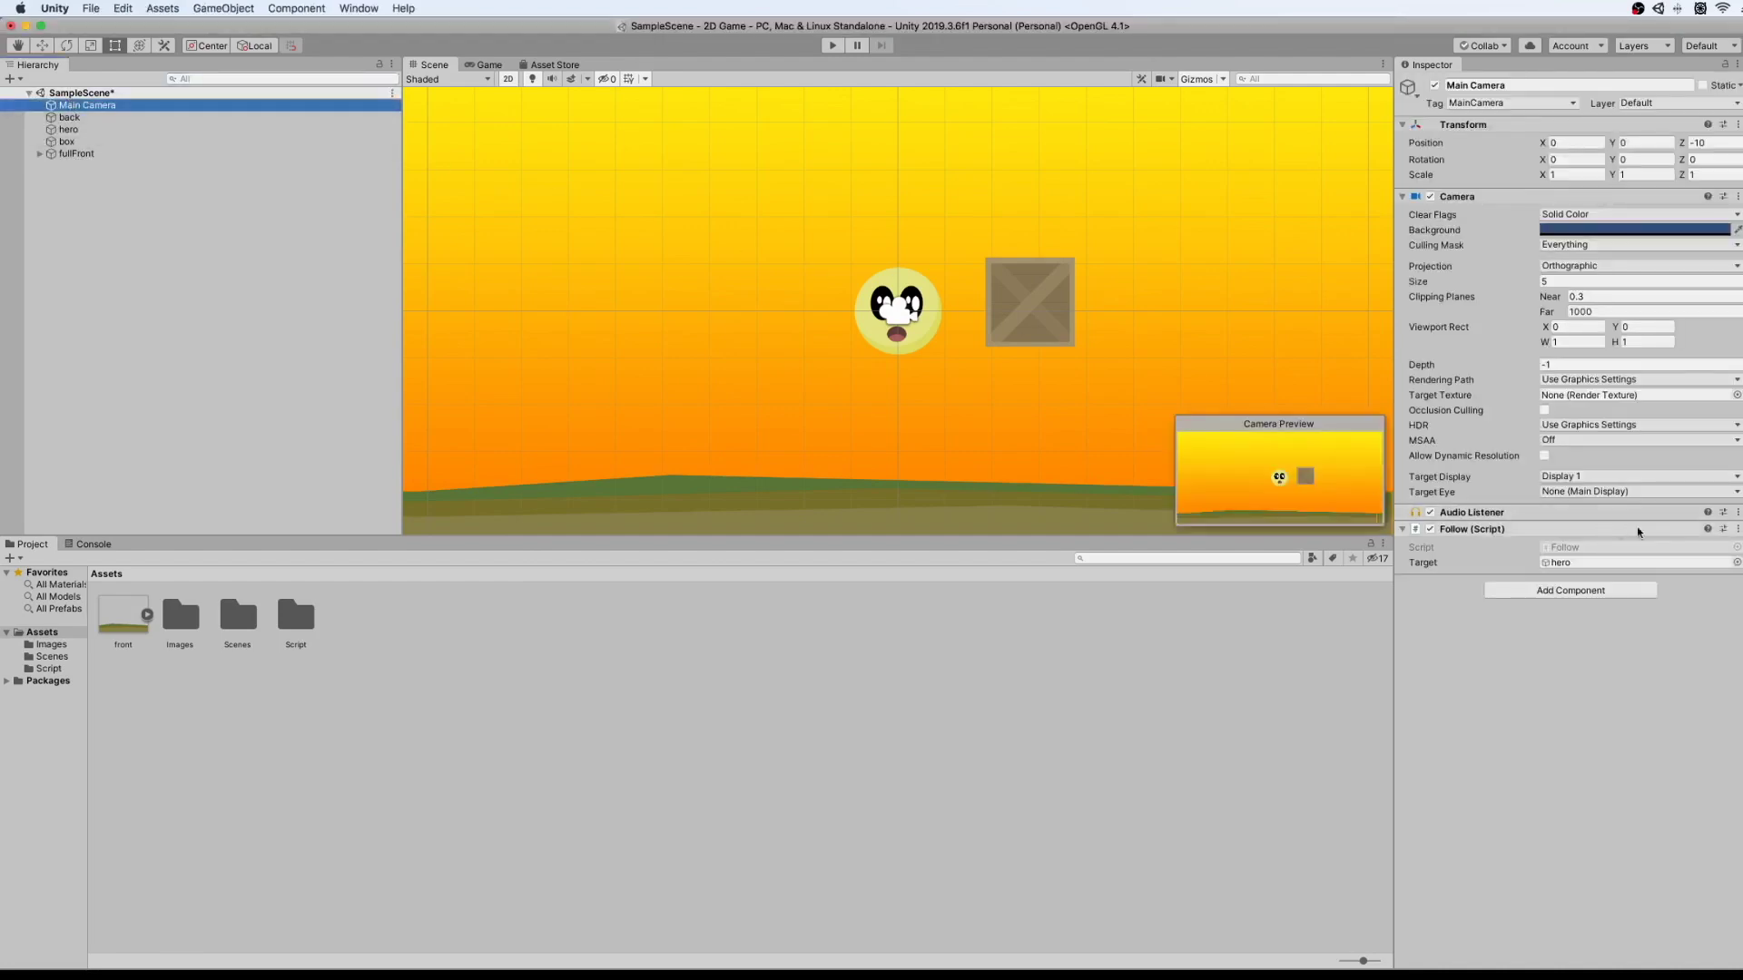
pyautogui.click(1738, 530)
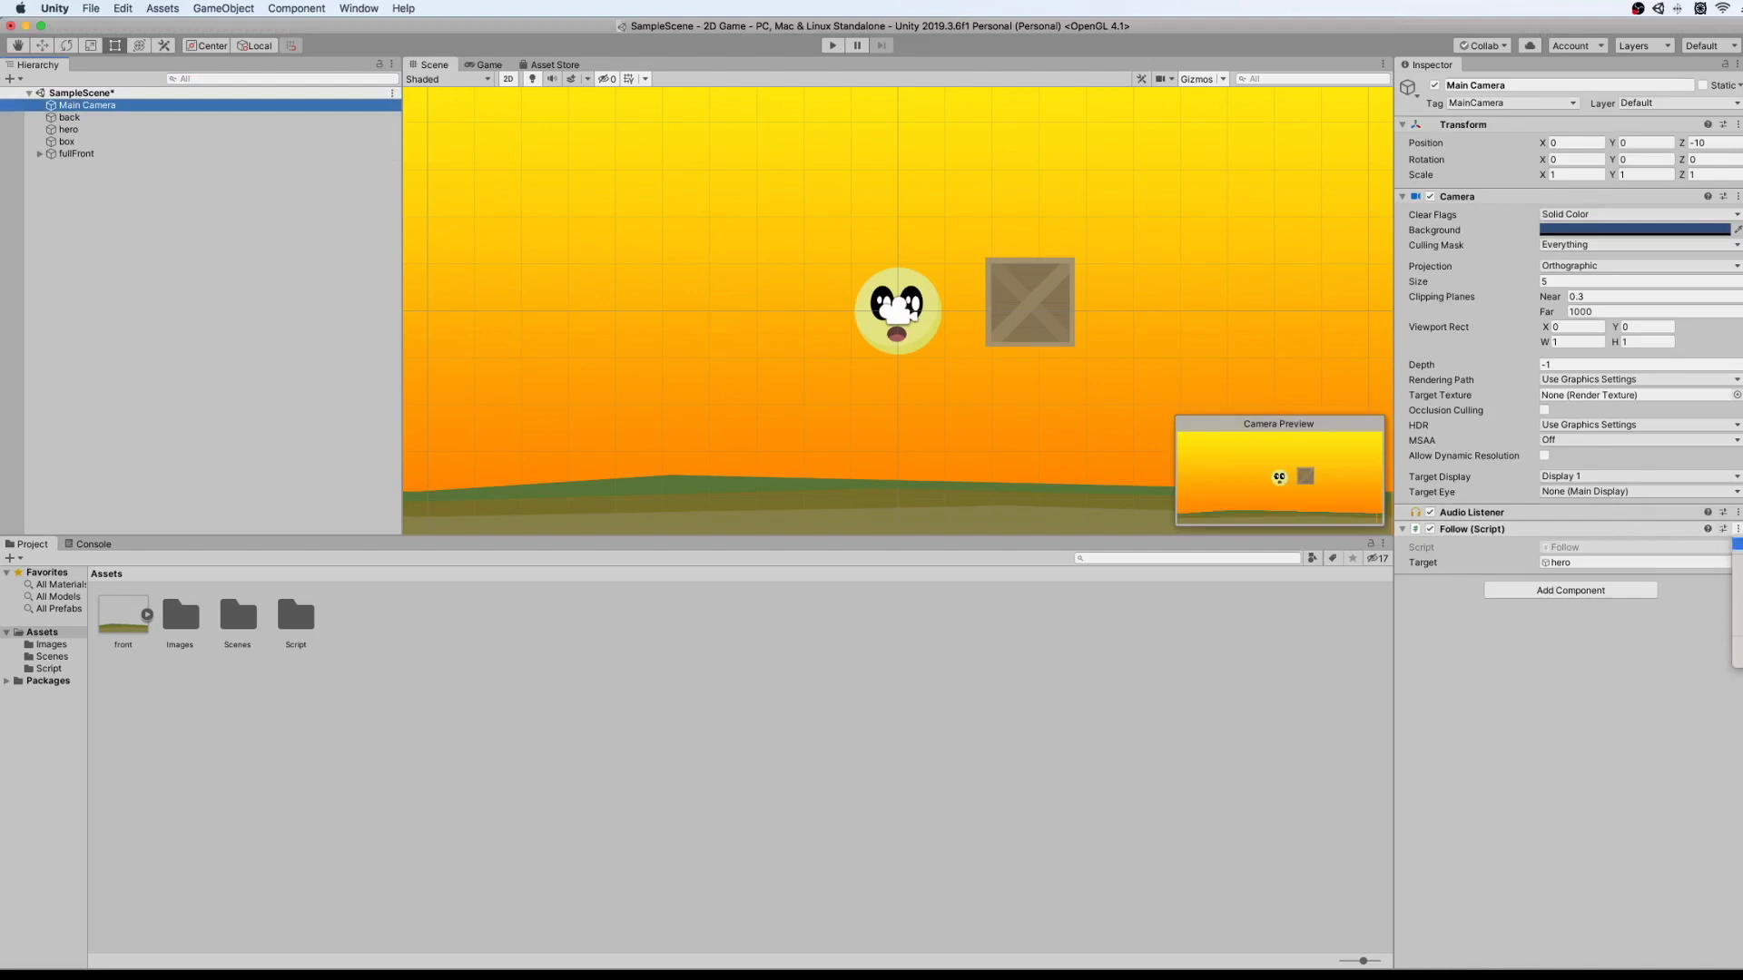
pyautogui.click(1667, 549)
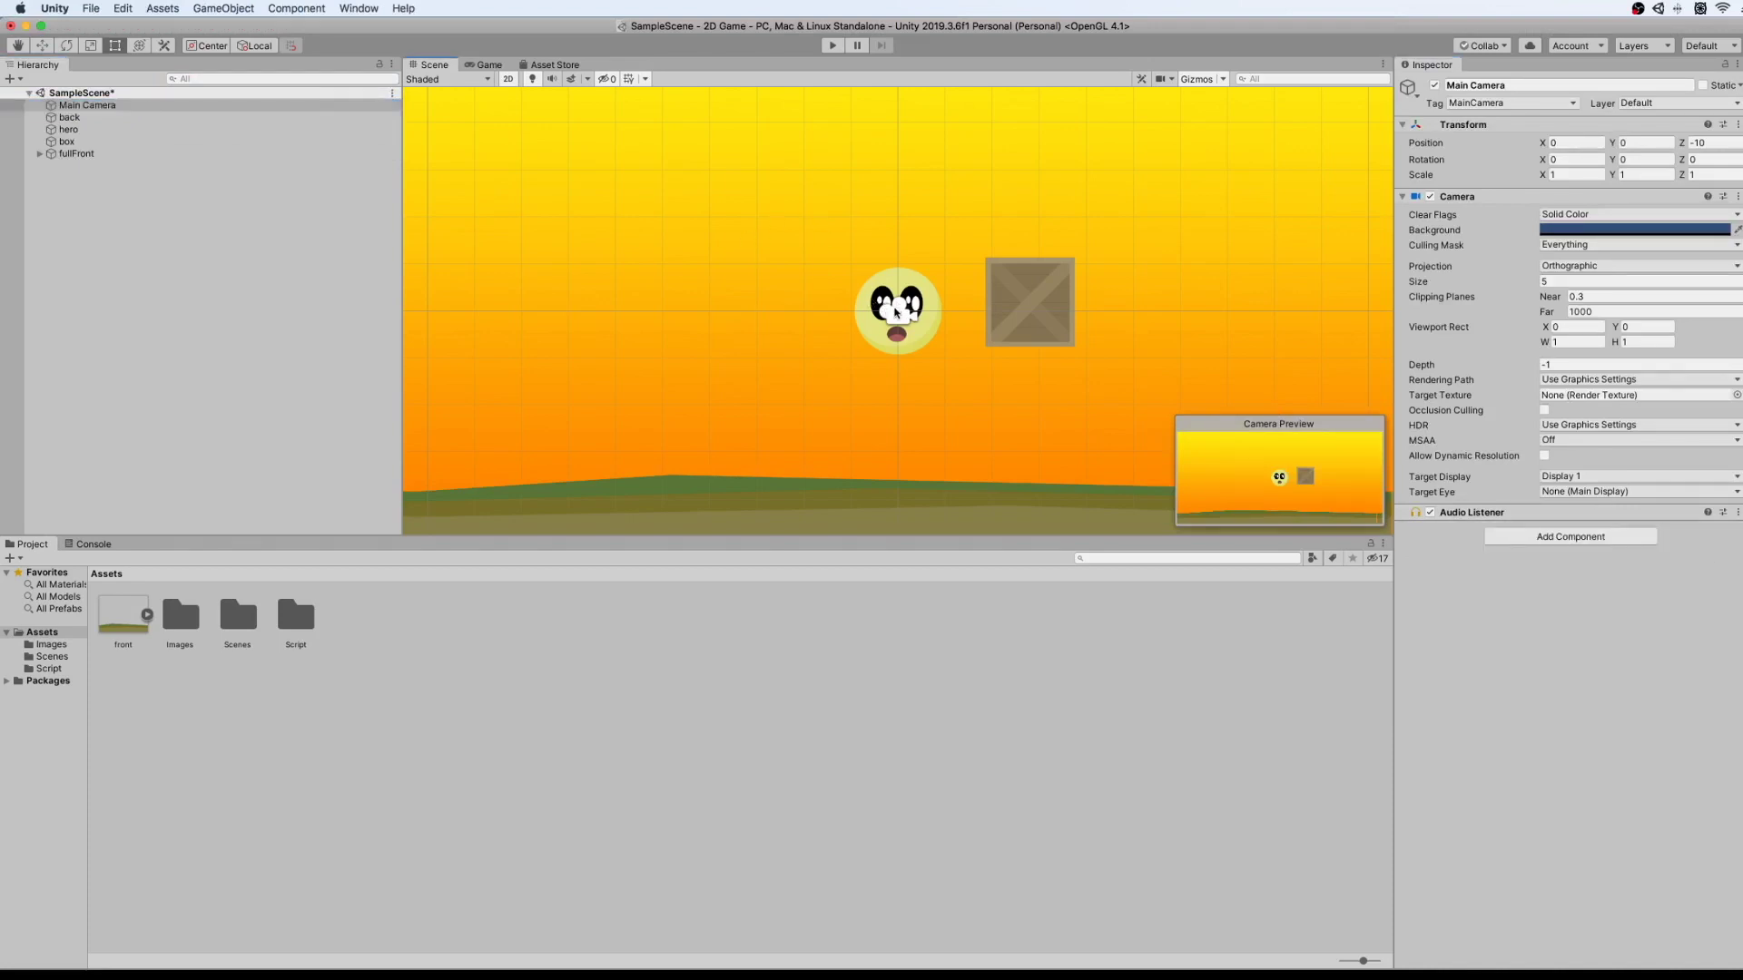
# Make Main Camera a child of hero and start the game.
pyautogui.click(896, 313)
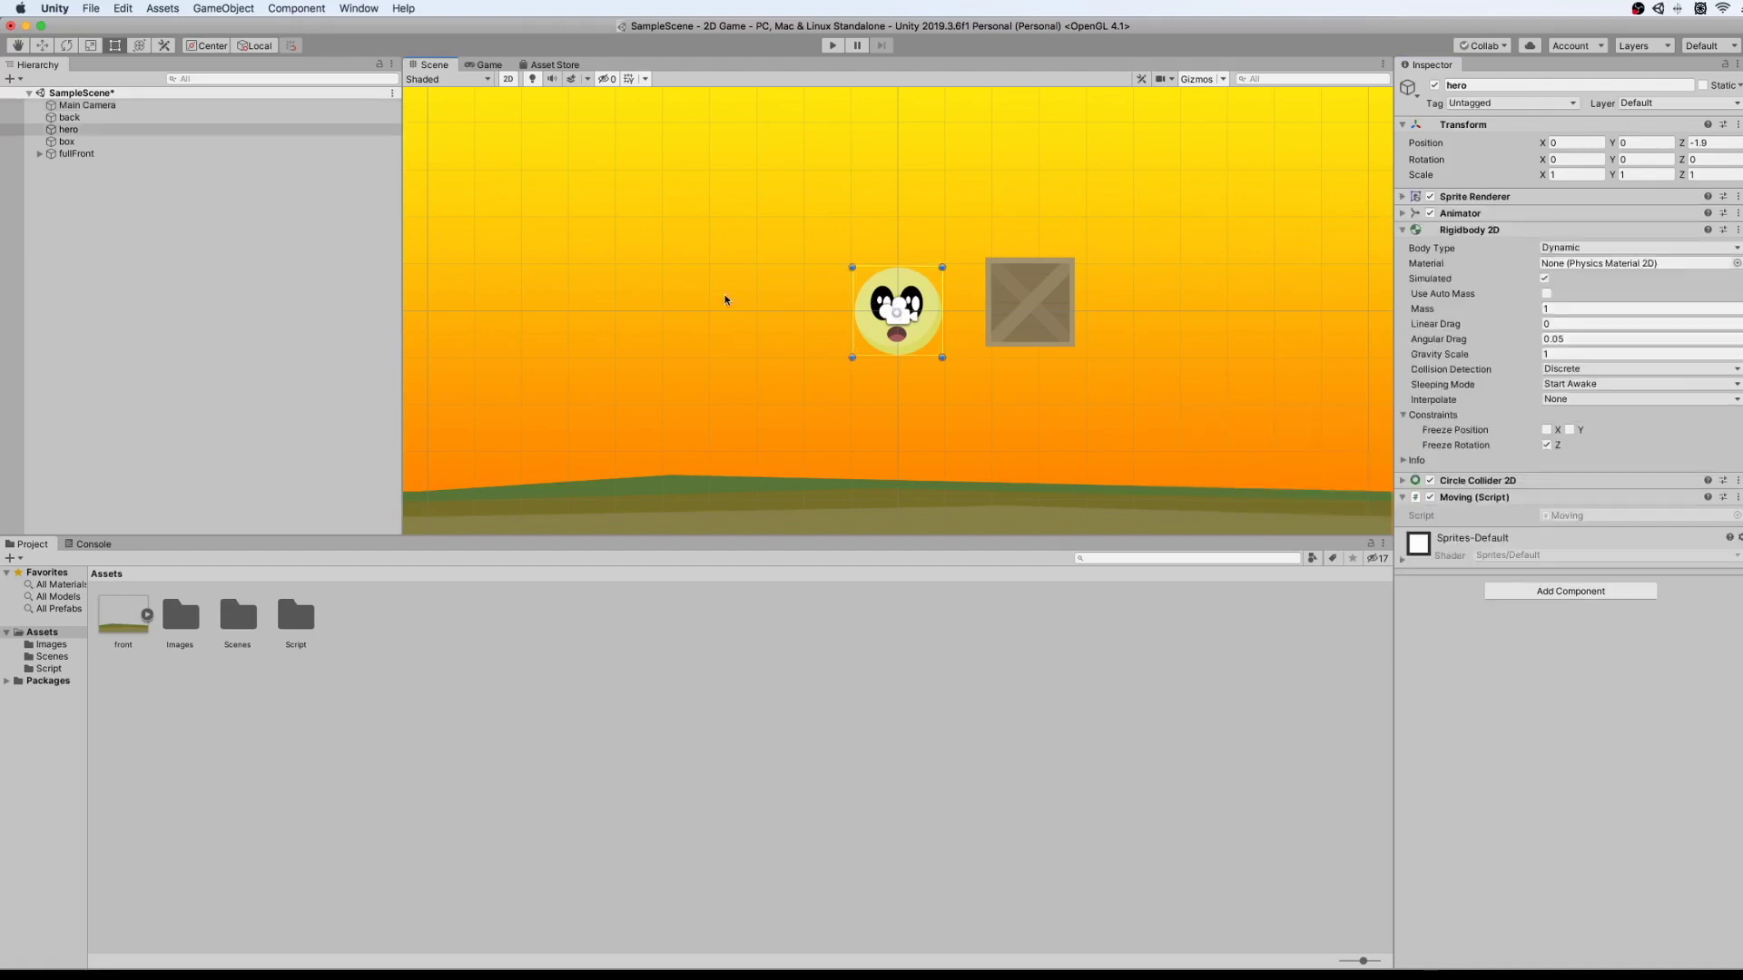
pyautogui.click(70, 107)
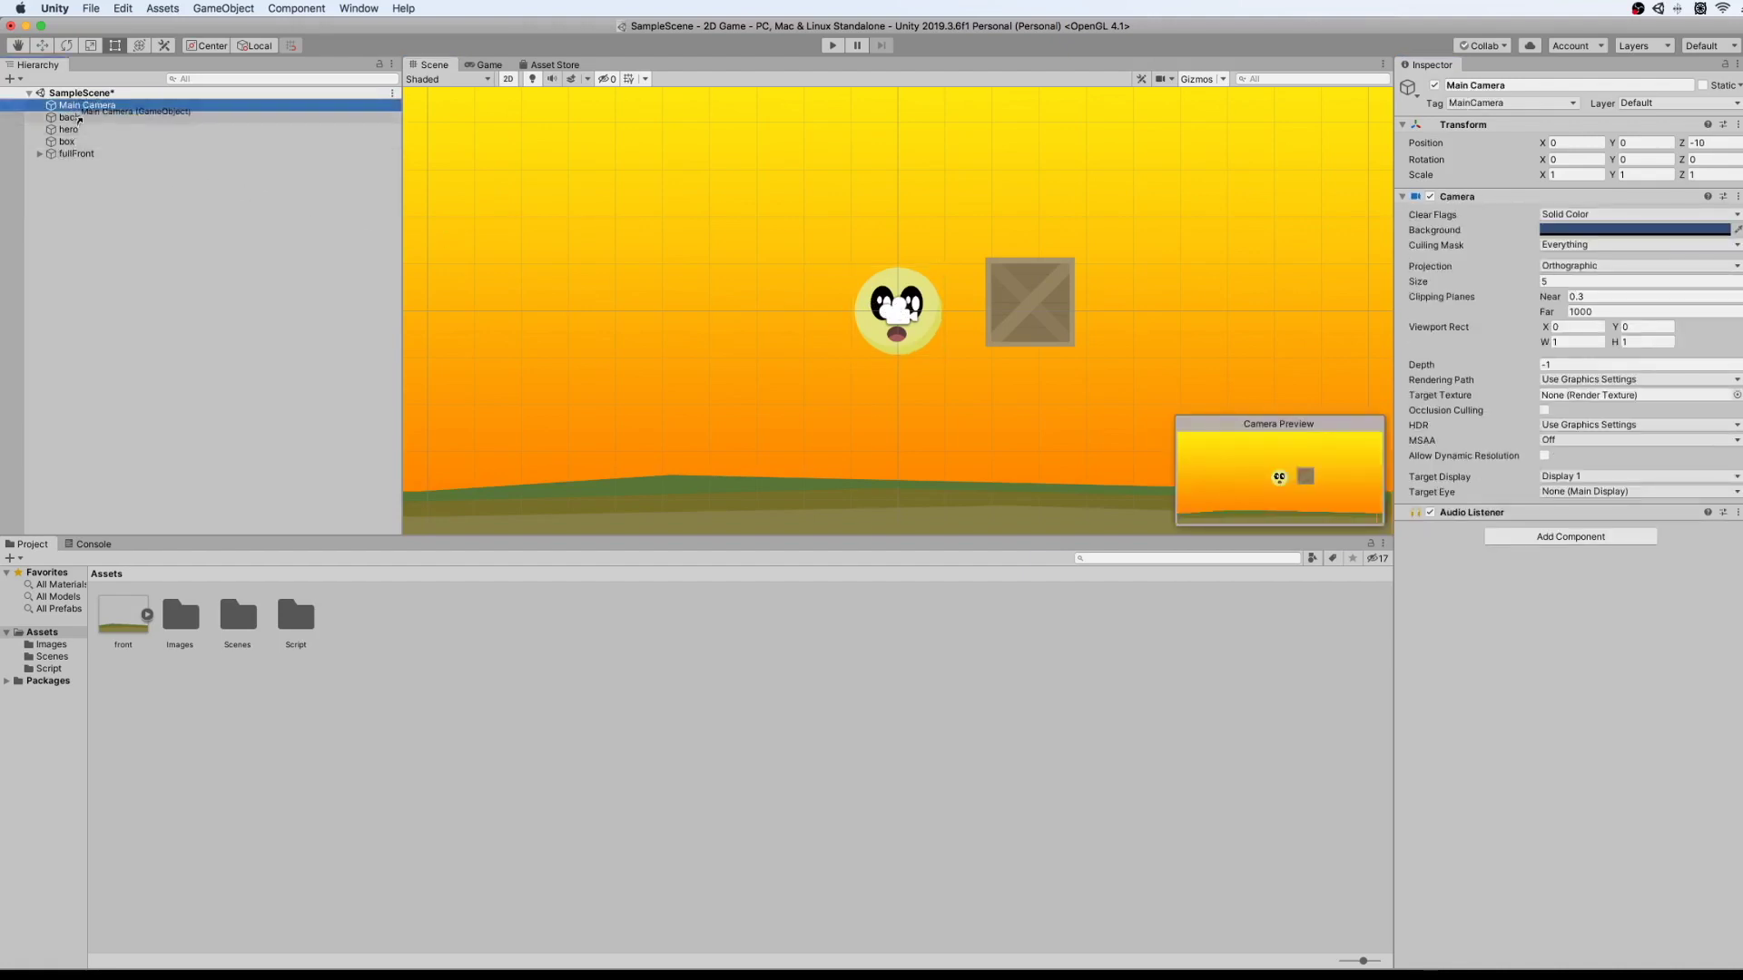
pyautogui.moveTo(71, 132); pyautogui.dragTo(71, 129)
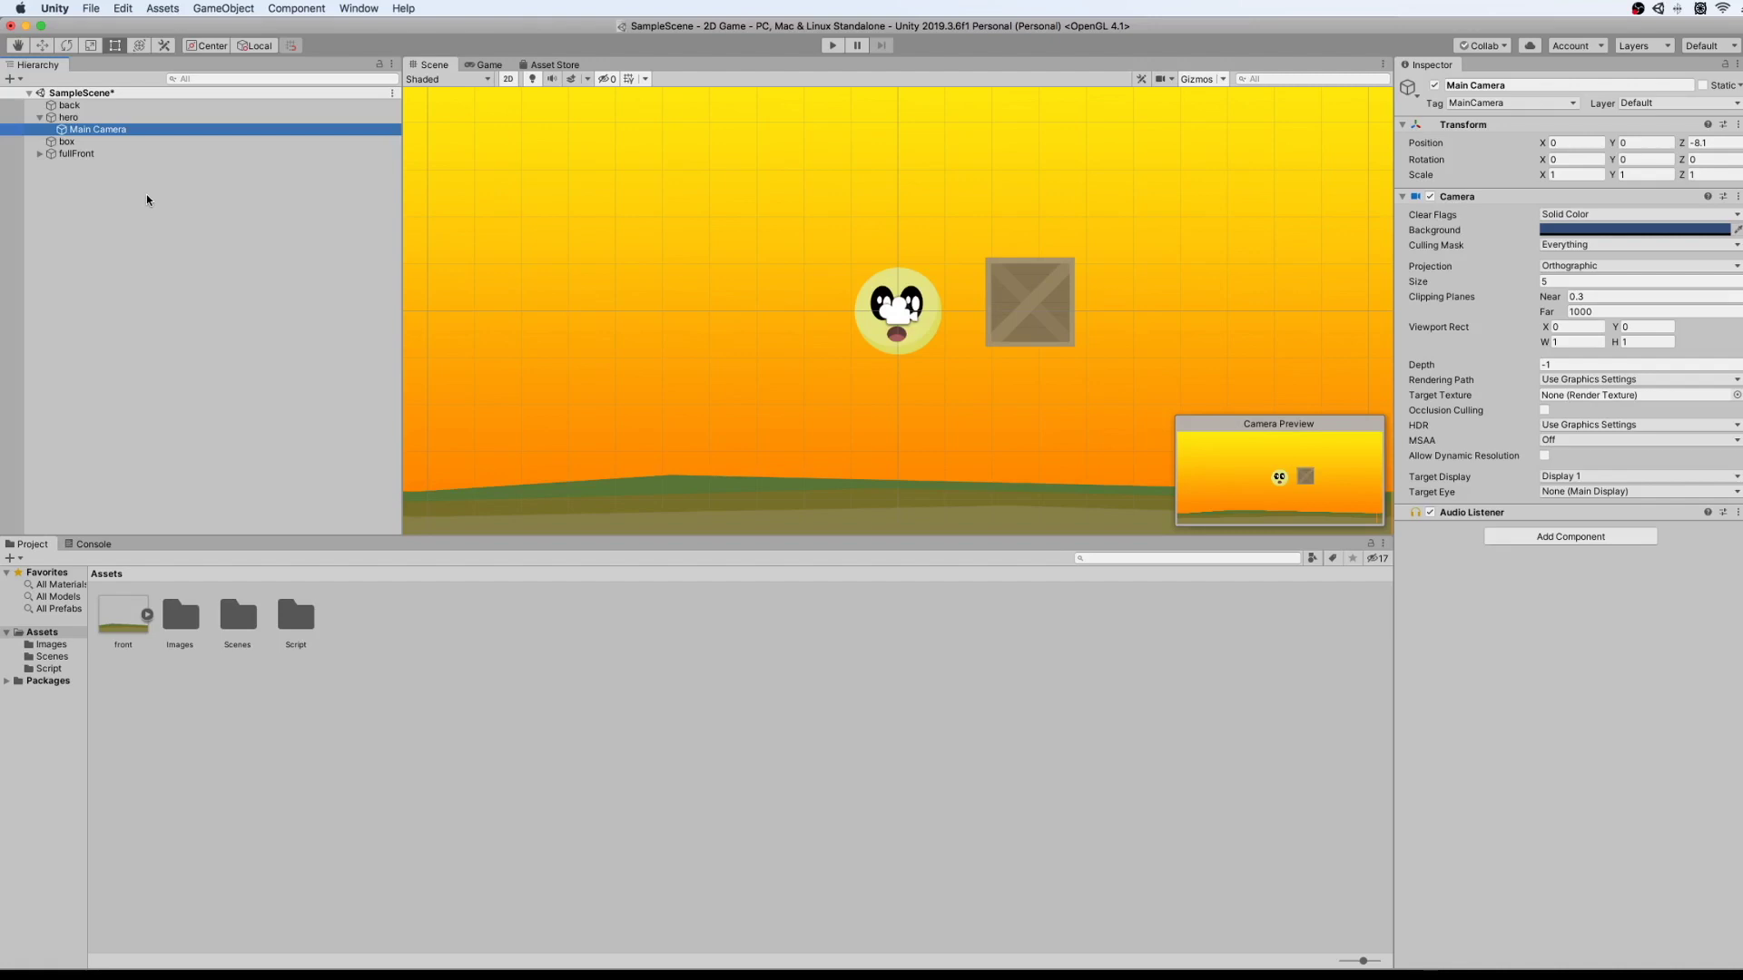
pyautogui.click(835, 45)
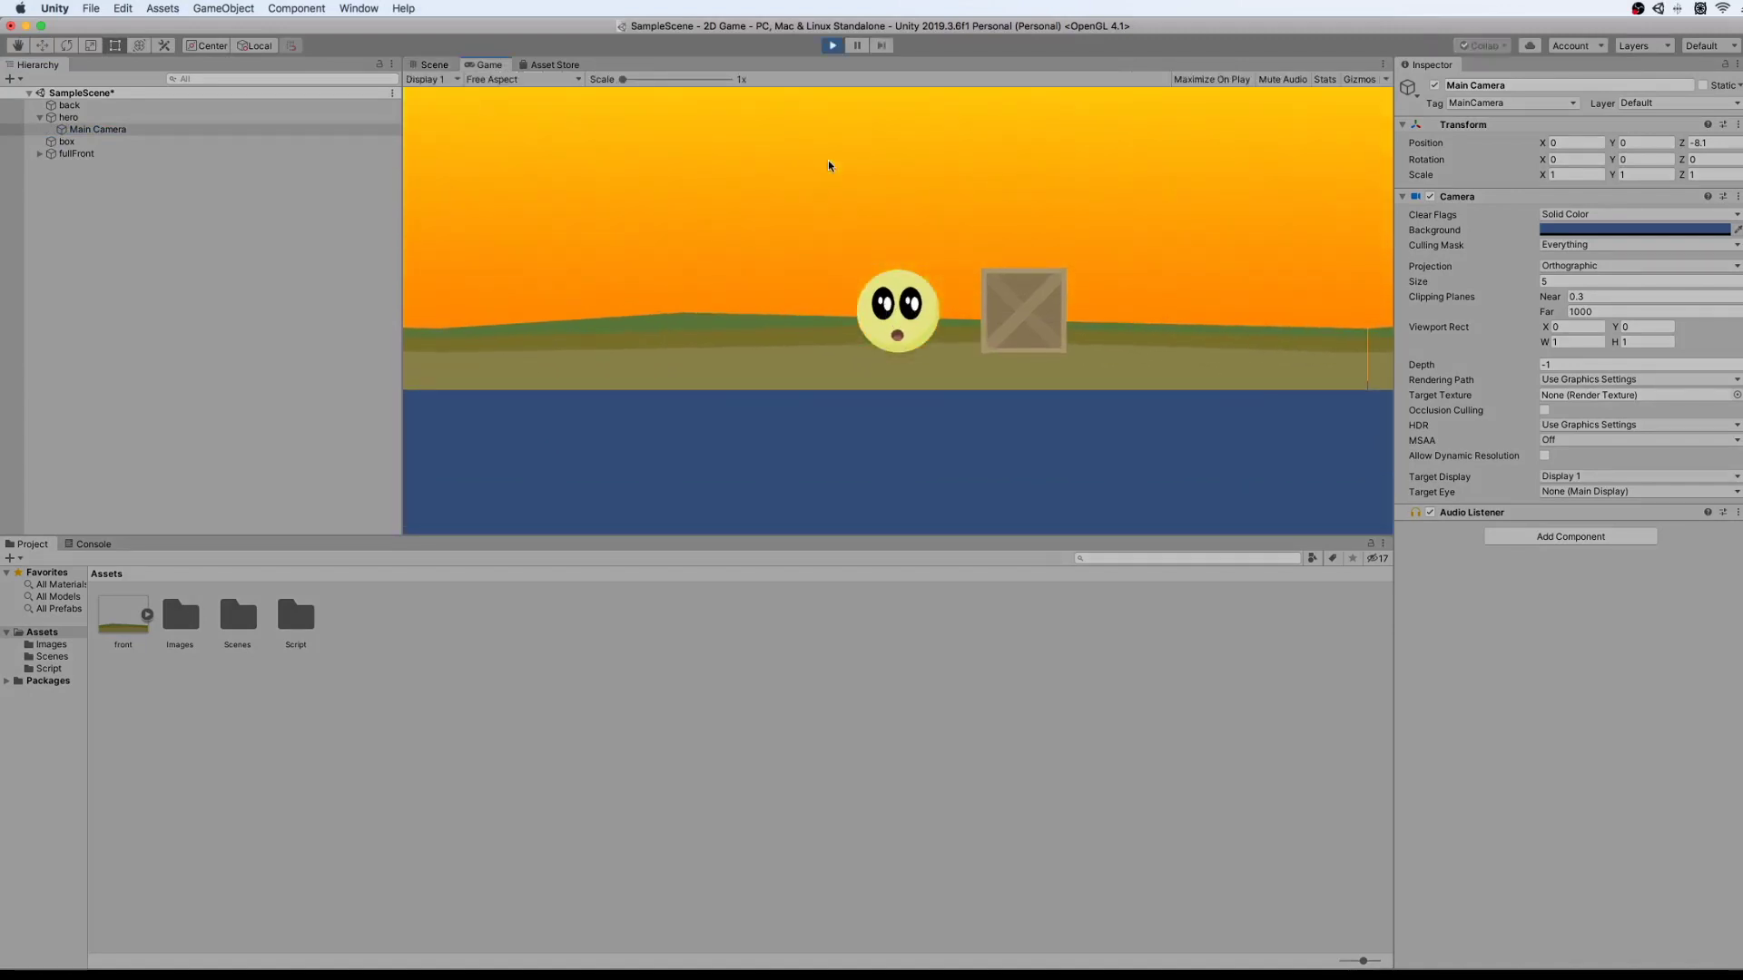
# Jump and roll the hero around the box, stop the game, and expand fullFront's ground tiles.
pyautogui.press('space')
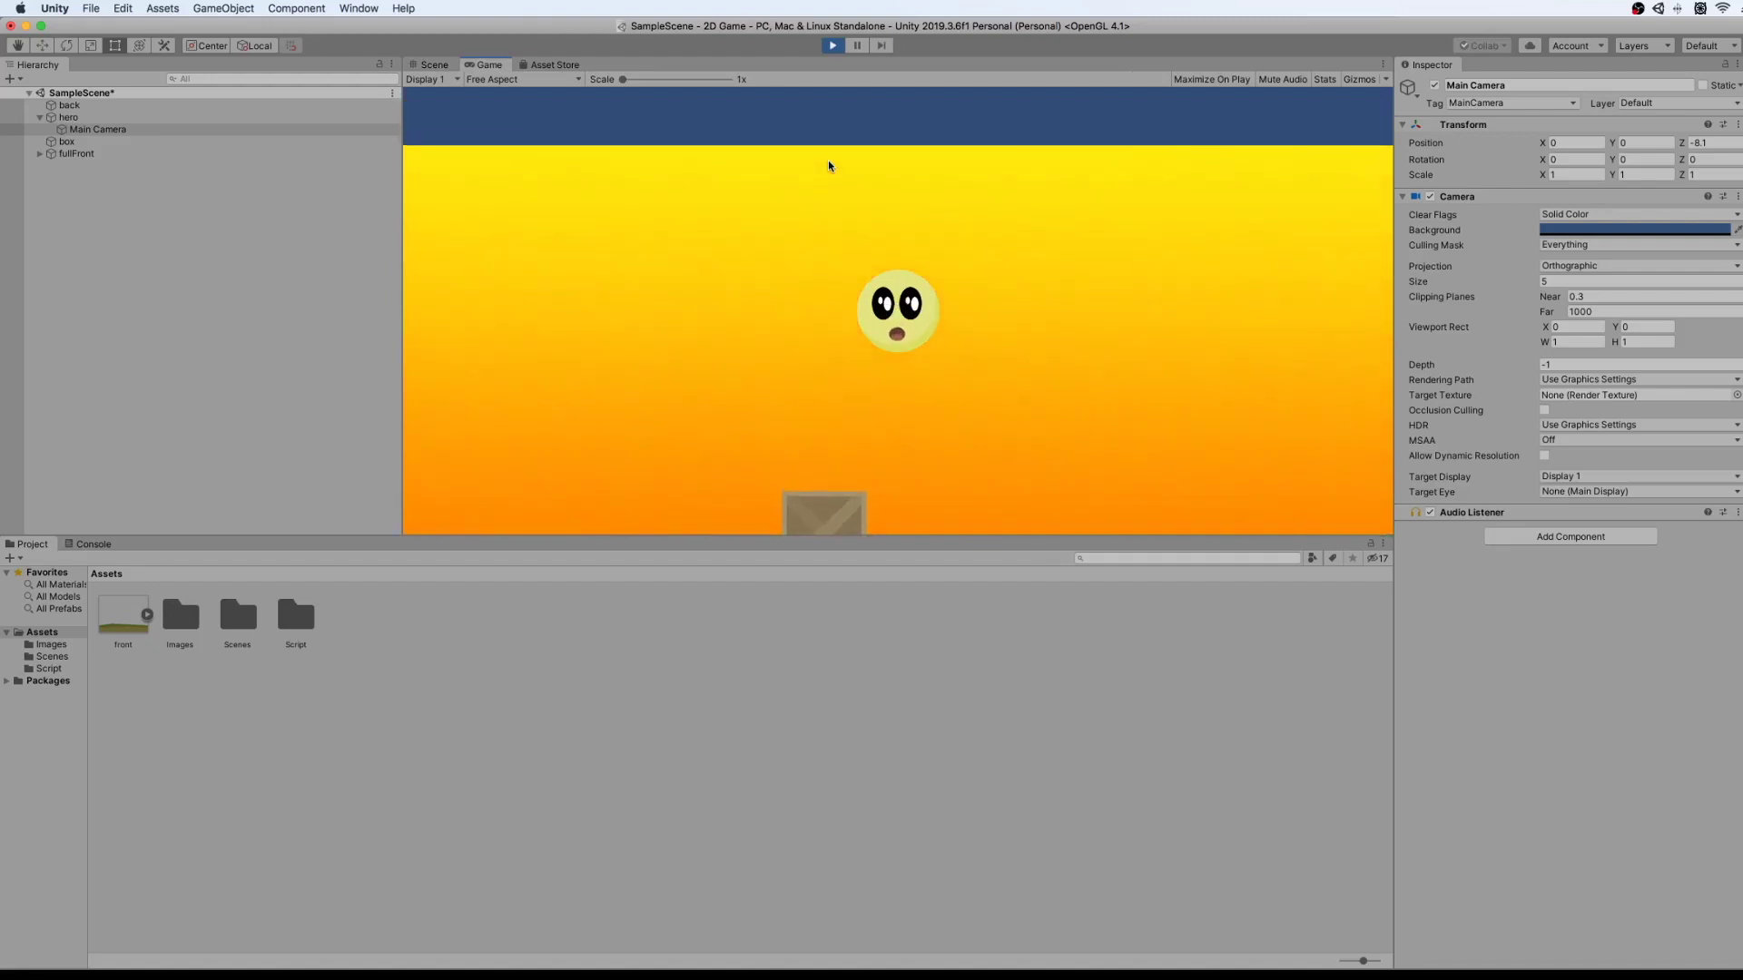
pyautogui.press('space')
pyautogui.press('Left')
pyautogui.press('Left')
pyautogui.press('Right')
pyautogui.press('space')
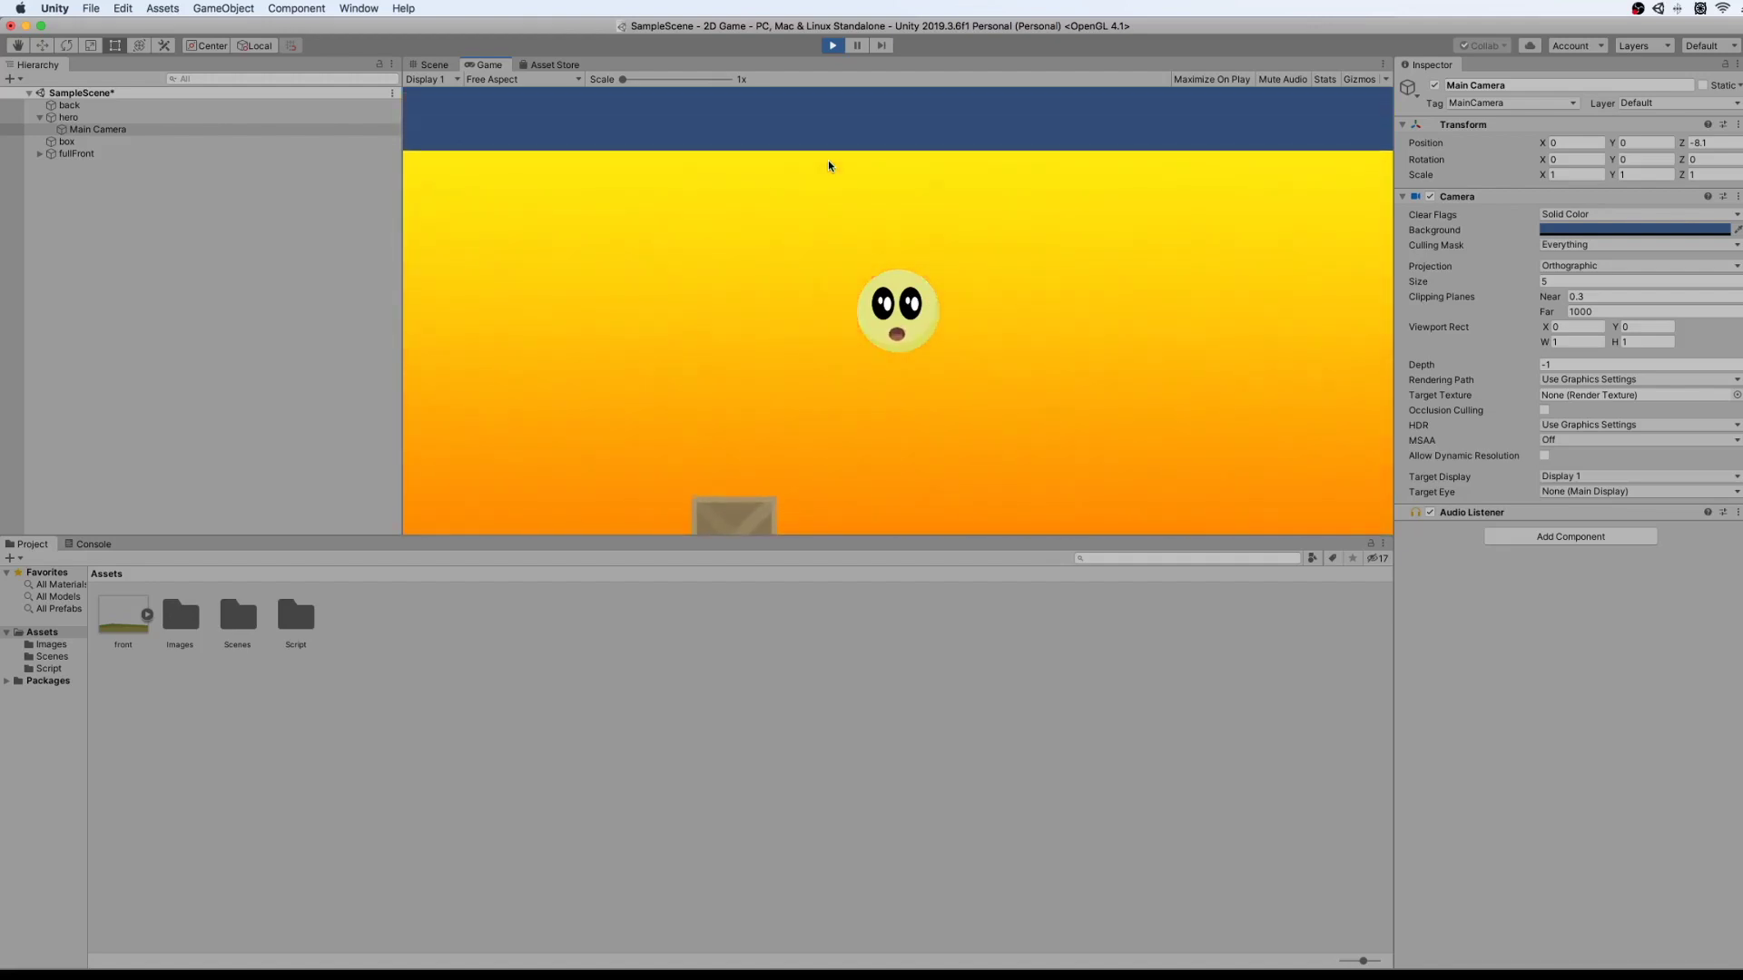
pyautogui.press('Left')
pyautogui.press('space')
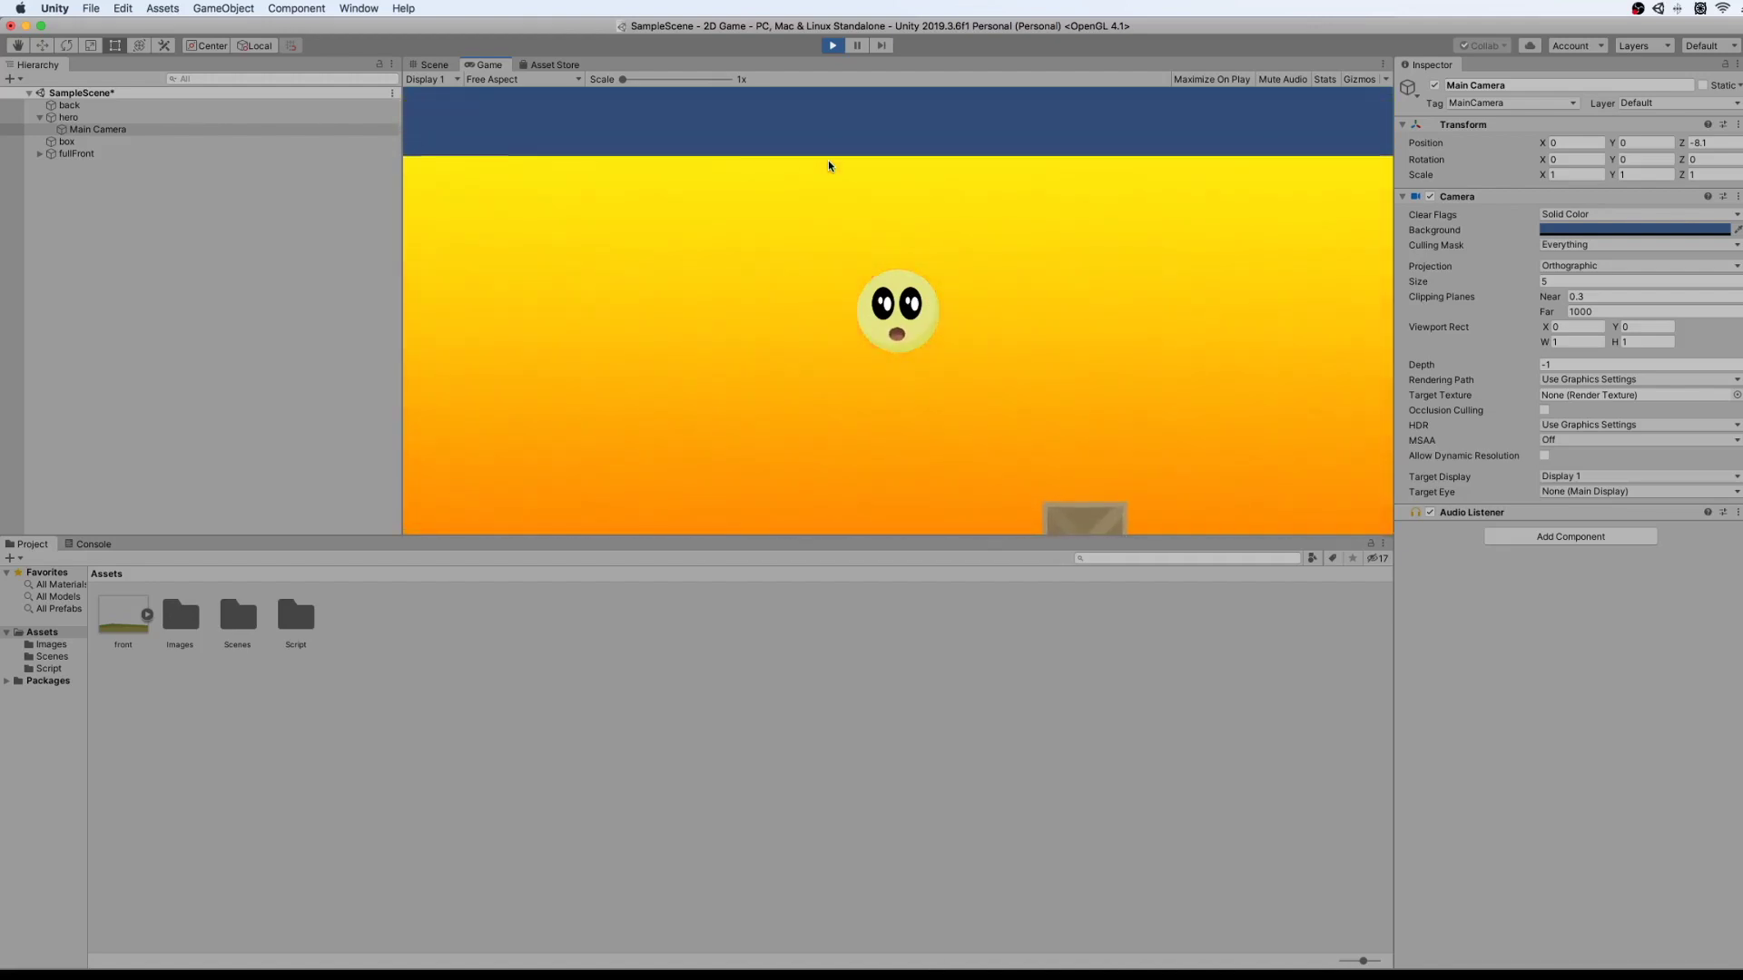
pyautogui.press('Right')
pyautogui.press('space')
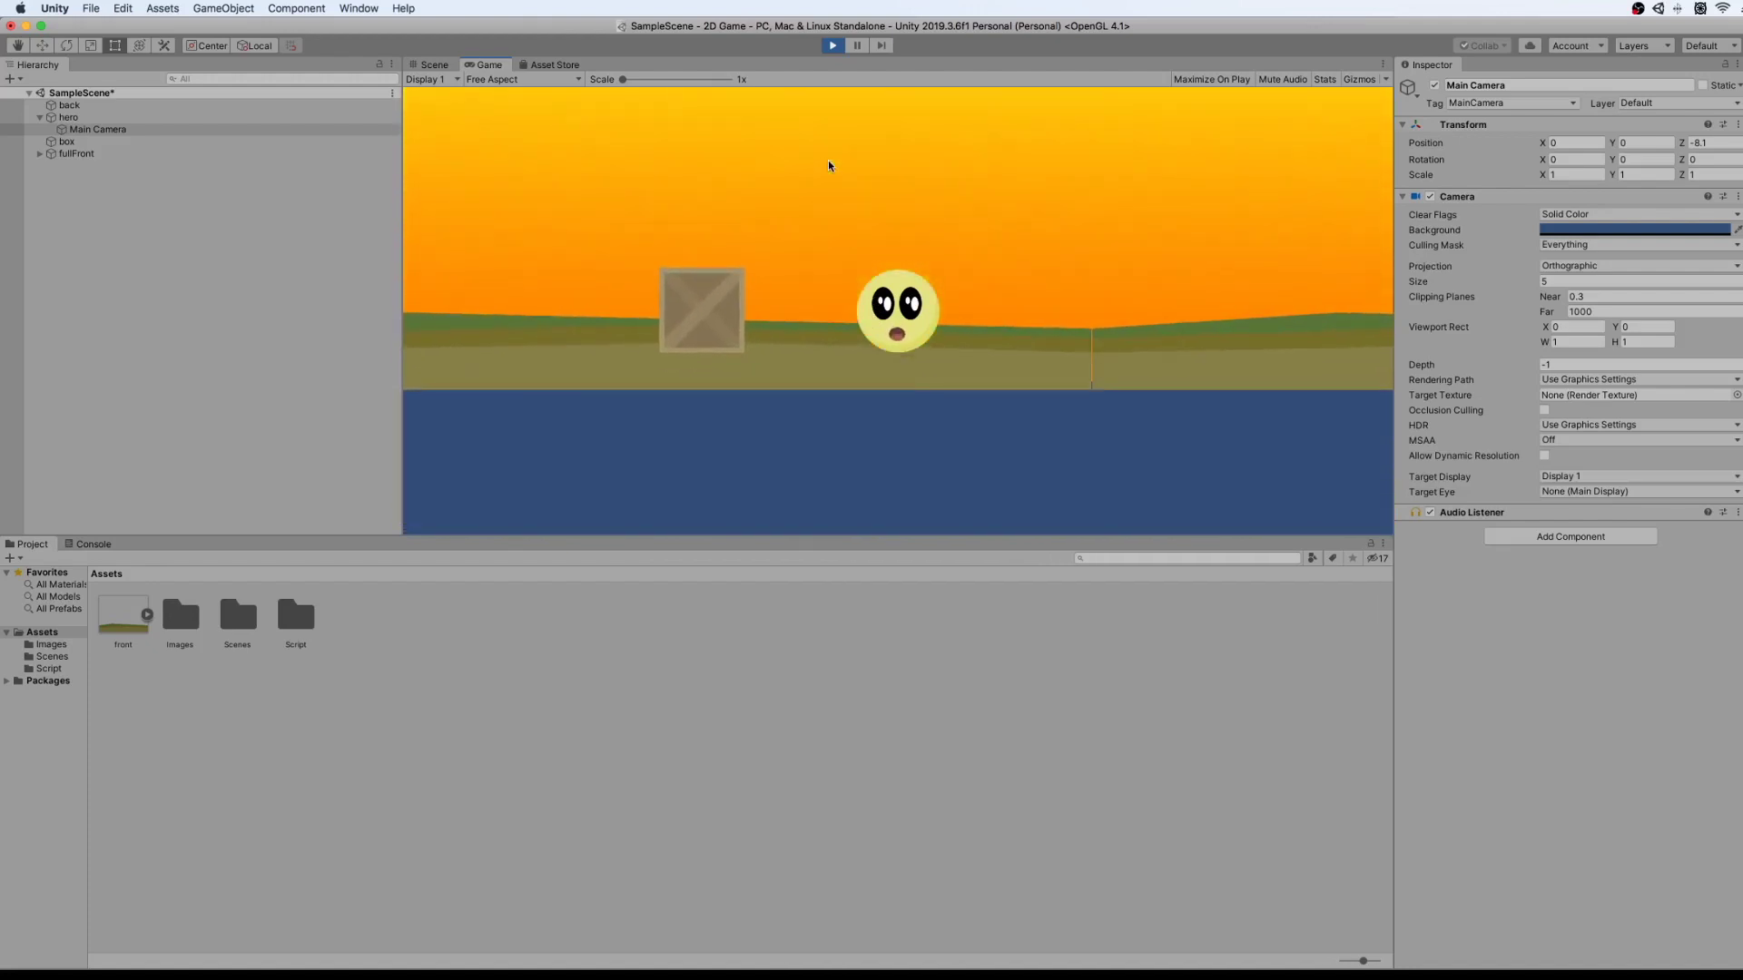
pyautogui.click(832, 45)
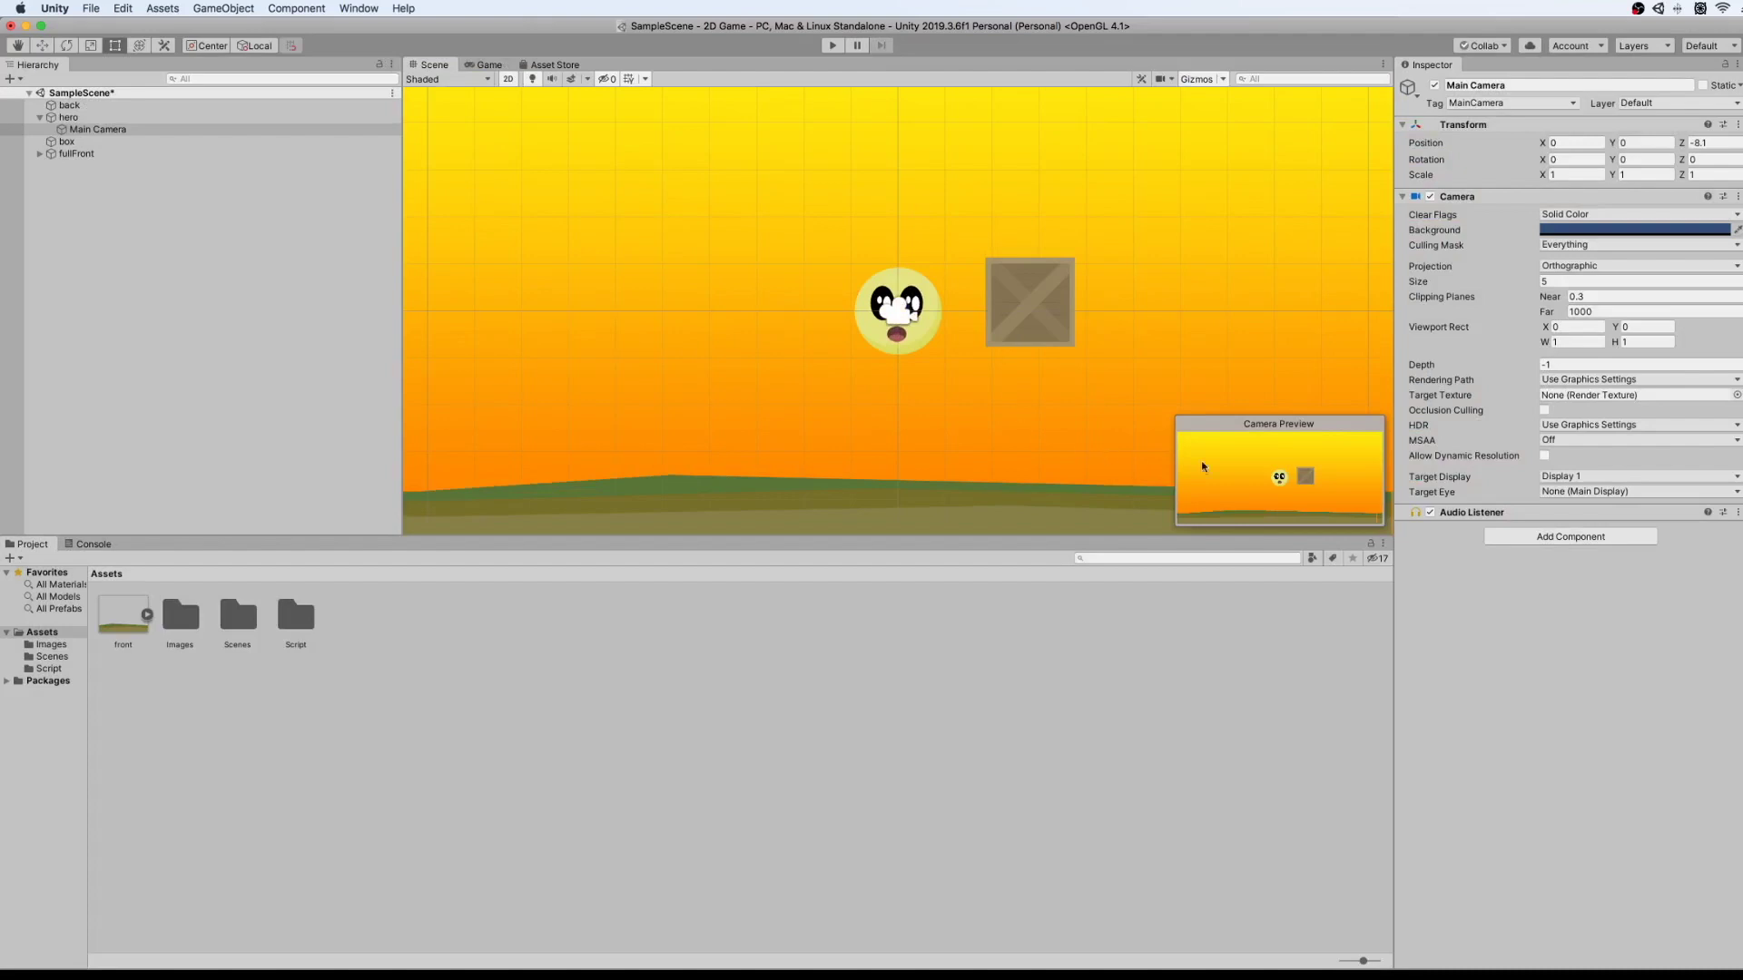
pyautogui.click(39, 153)
# Line up the front (1) ground tile at X 18.9.
pyautogui.click(88, 190)
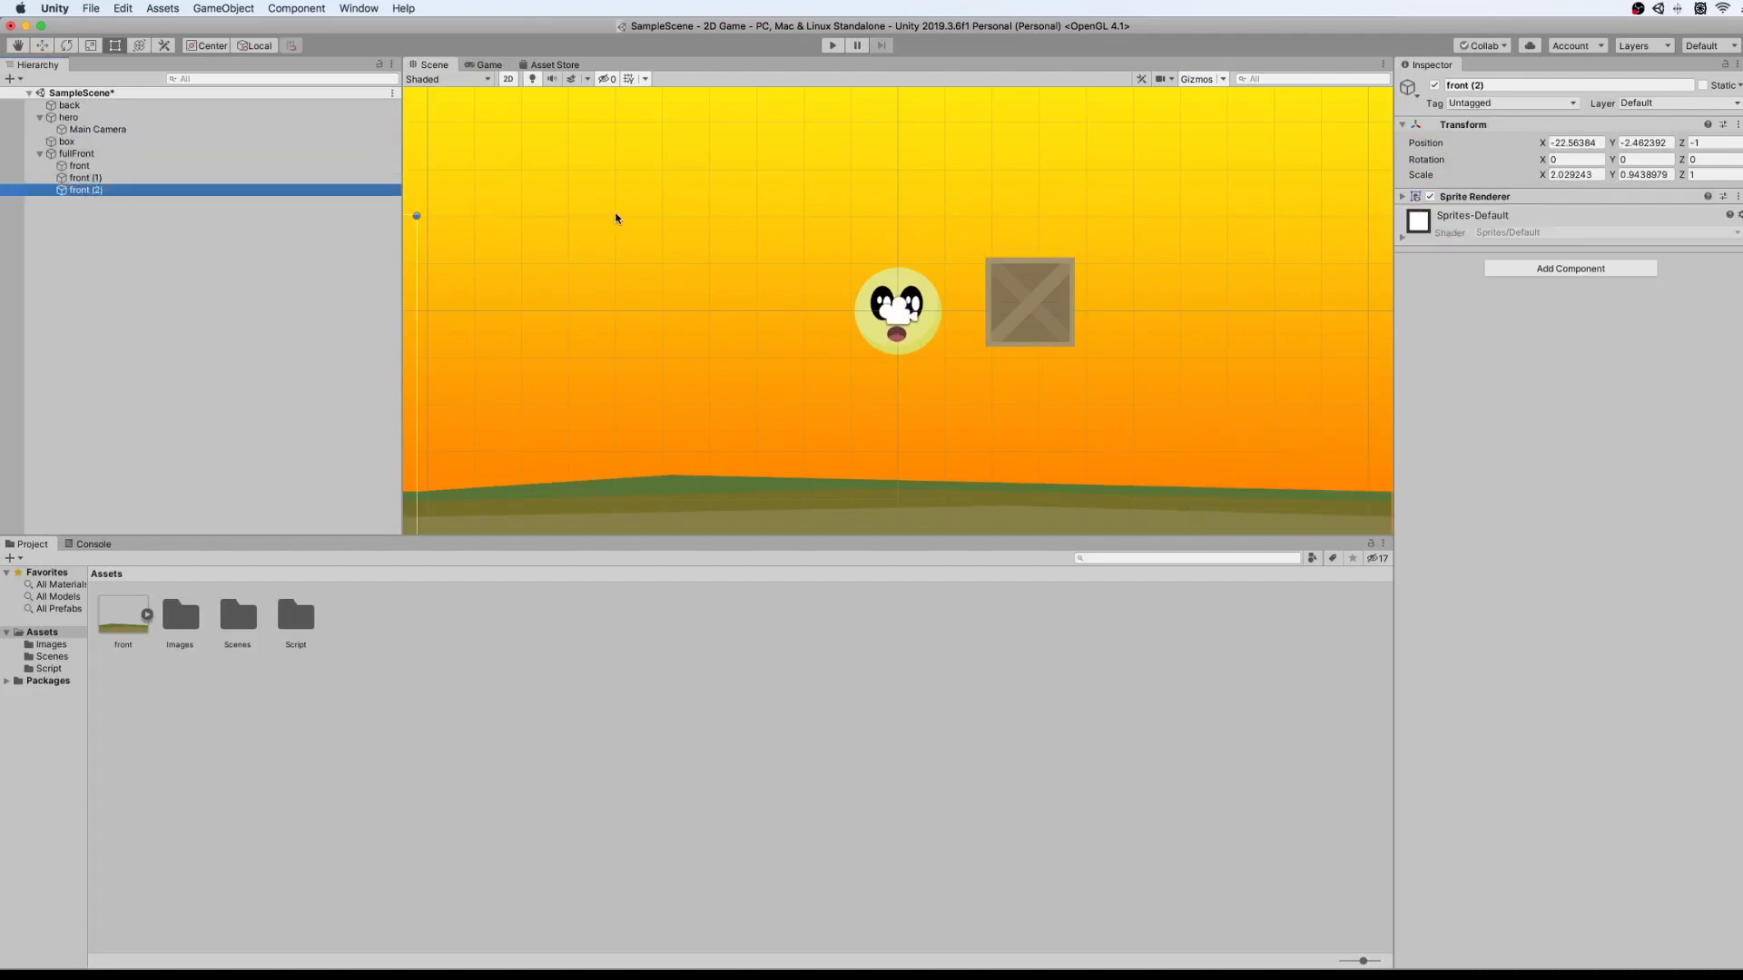
pyautogui.scroll(-2, 743, 239)
pyautogui.scroll(-2, 743, 239)
pyautogui.scroll(-1, 741, 238)
pyautogui.scroll(-1, 741, 238)
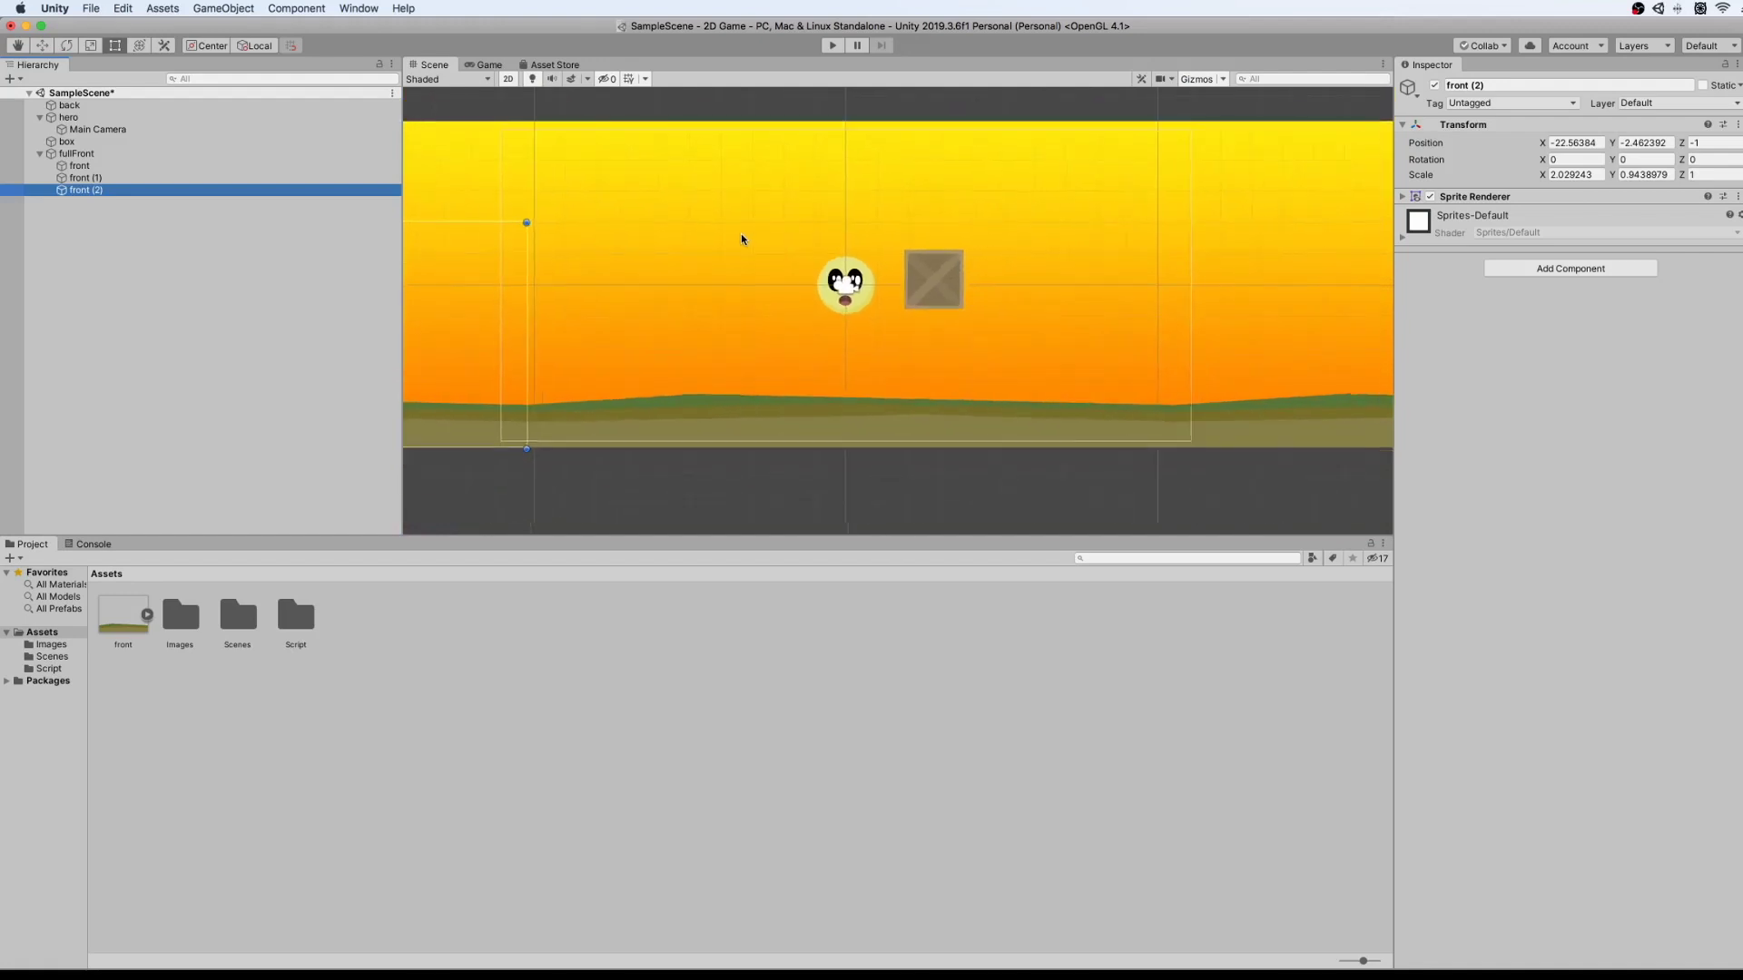
pyautogui.click(42, 45)
pyautogui.click(17, 45)
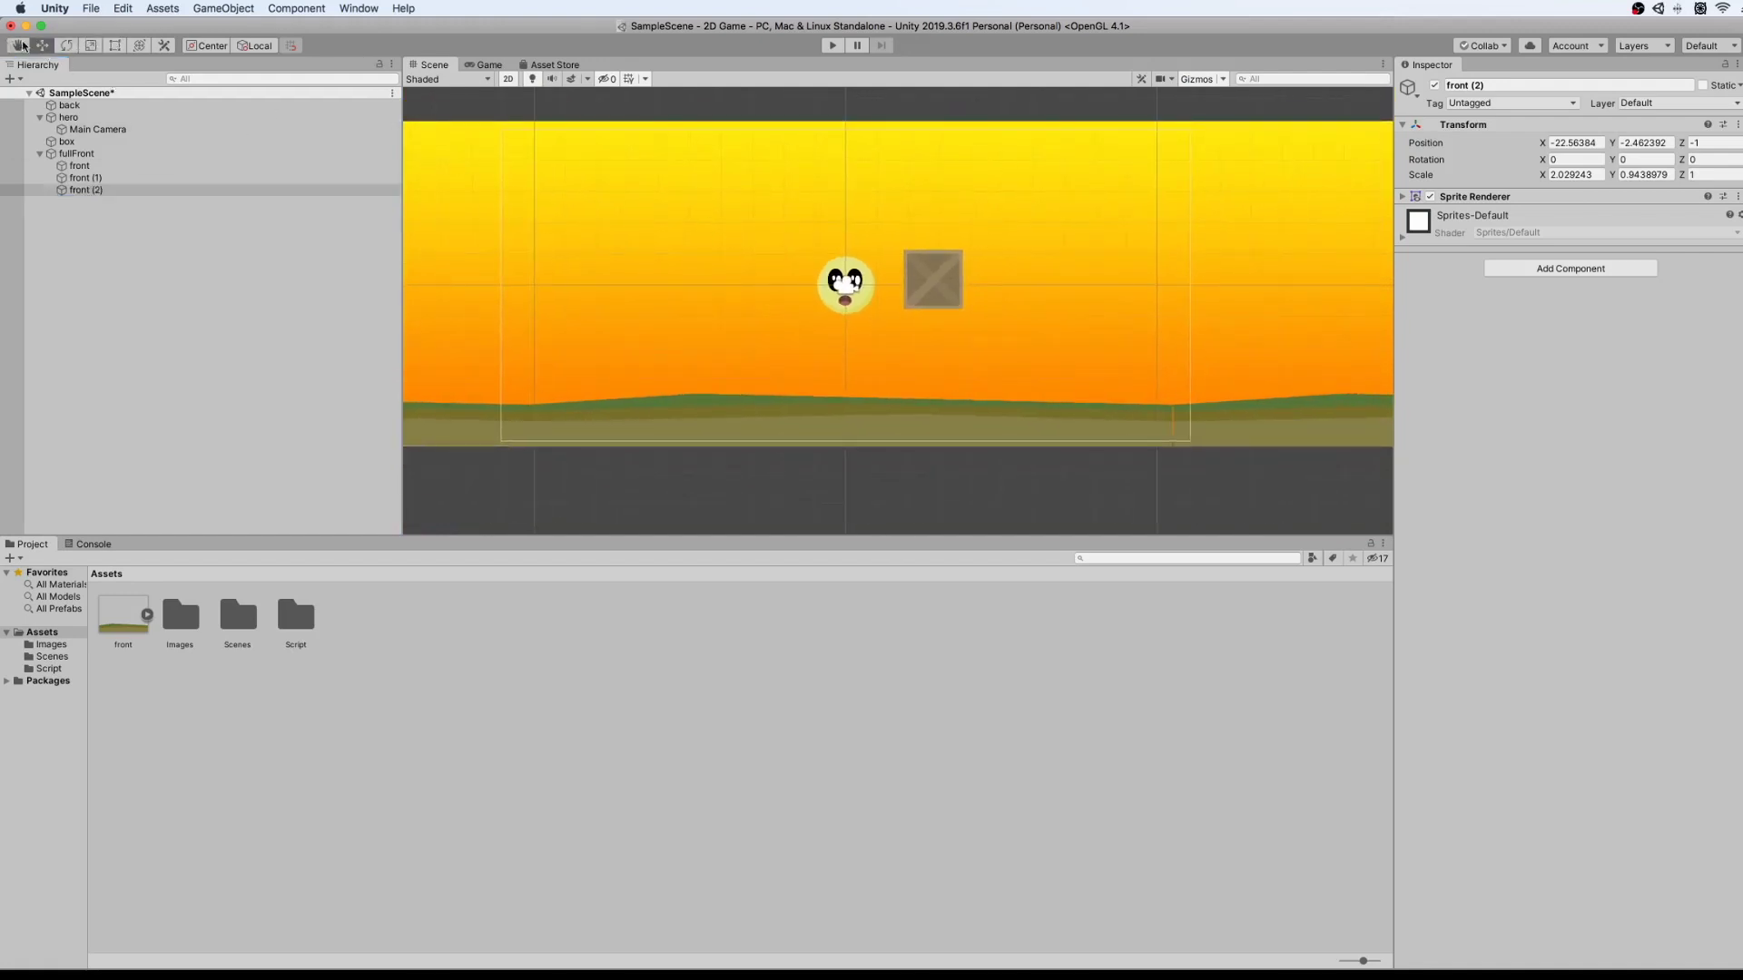
pyautogui.moveTo(623, 190)
pyautogui.mouseDown()
pyautogui.moveTo(1003, 206)
pyautogui.moveTo(1046, 187)
pyautogui.mouseUp()
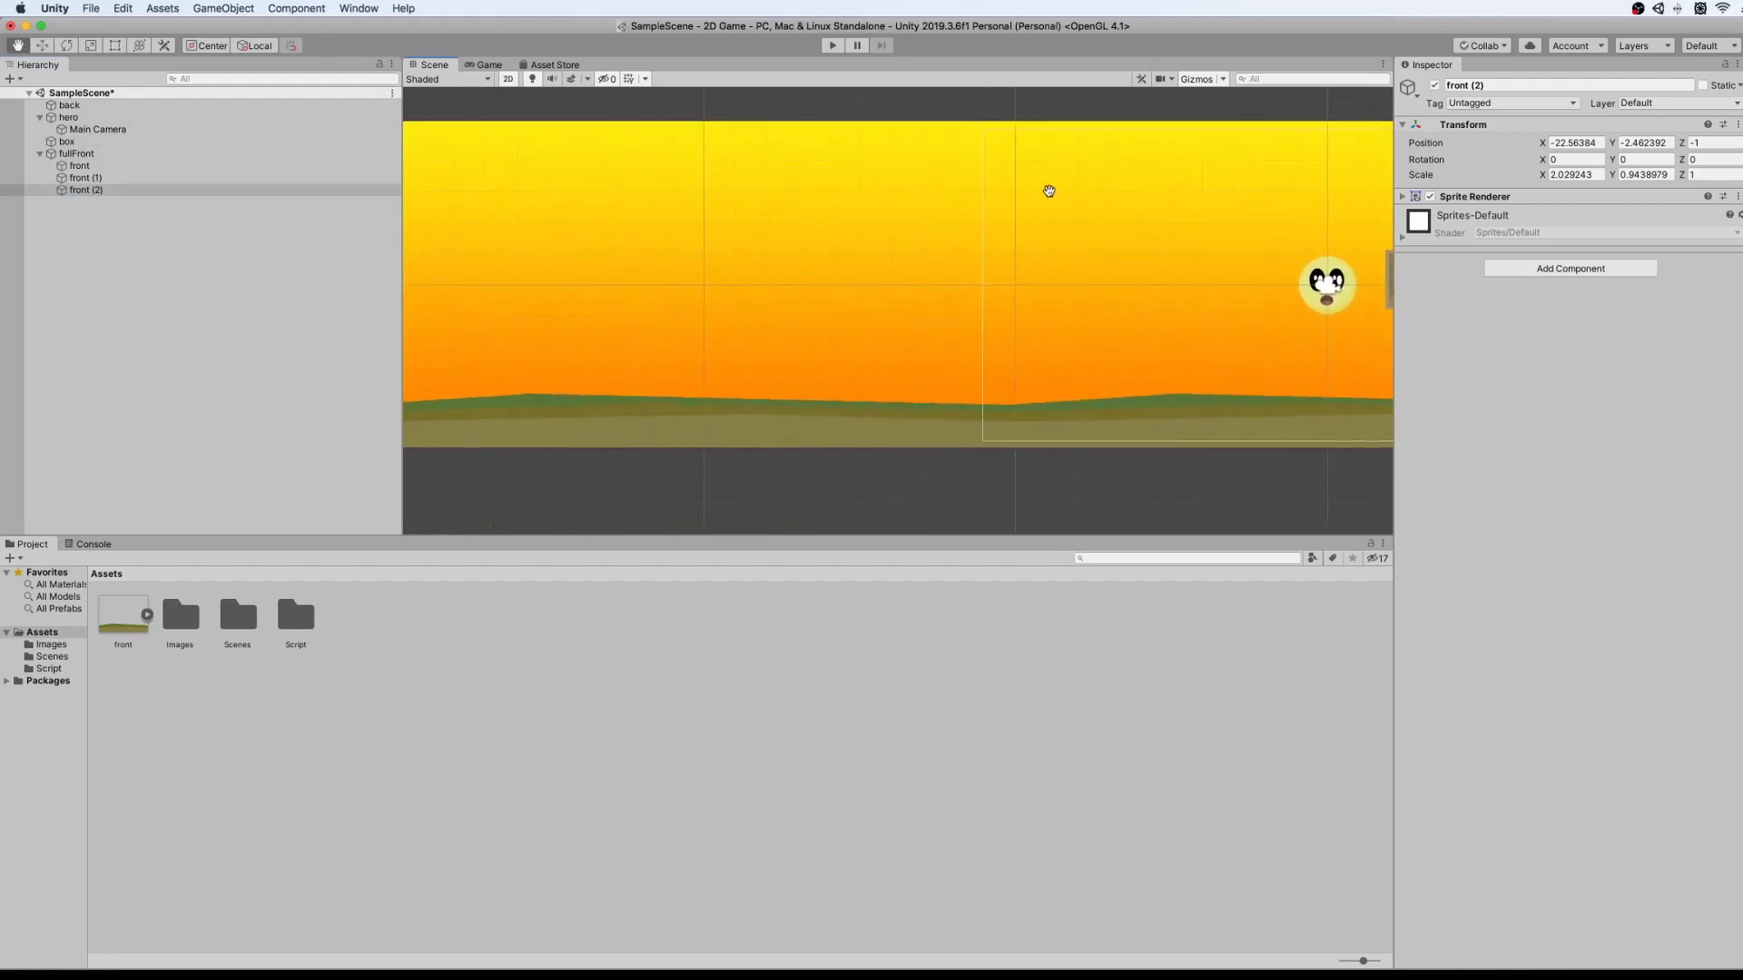
pyautogui.click(42, 46)
pyautogui.moveTo(1133, 325); pyautogui.dragTo(511, 299, button='middle')
pyautogui.moveTo(1156, 336); pyautogui.dragTo(962, 341, button='middle')
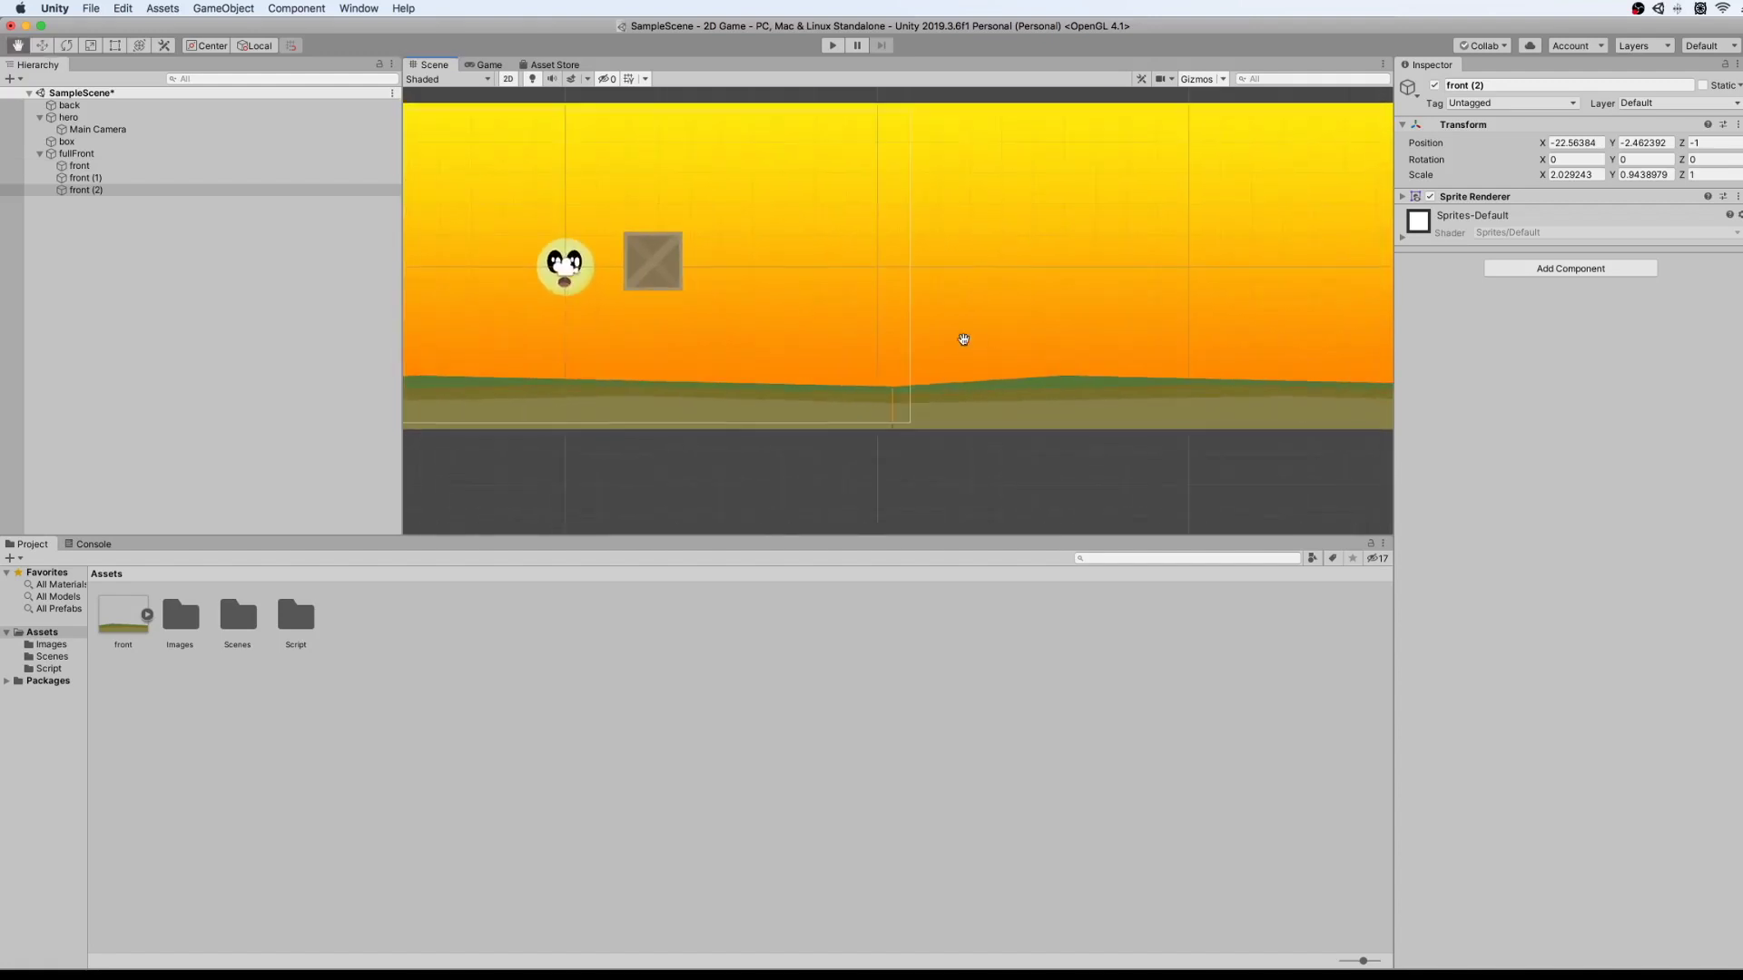
pyautogui.click(1135, 402)
pyautogui.moveTo(1276, 319); pyautogui.dragTo(1271, 318)
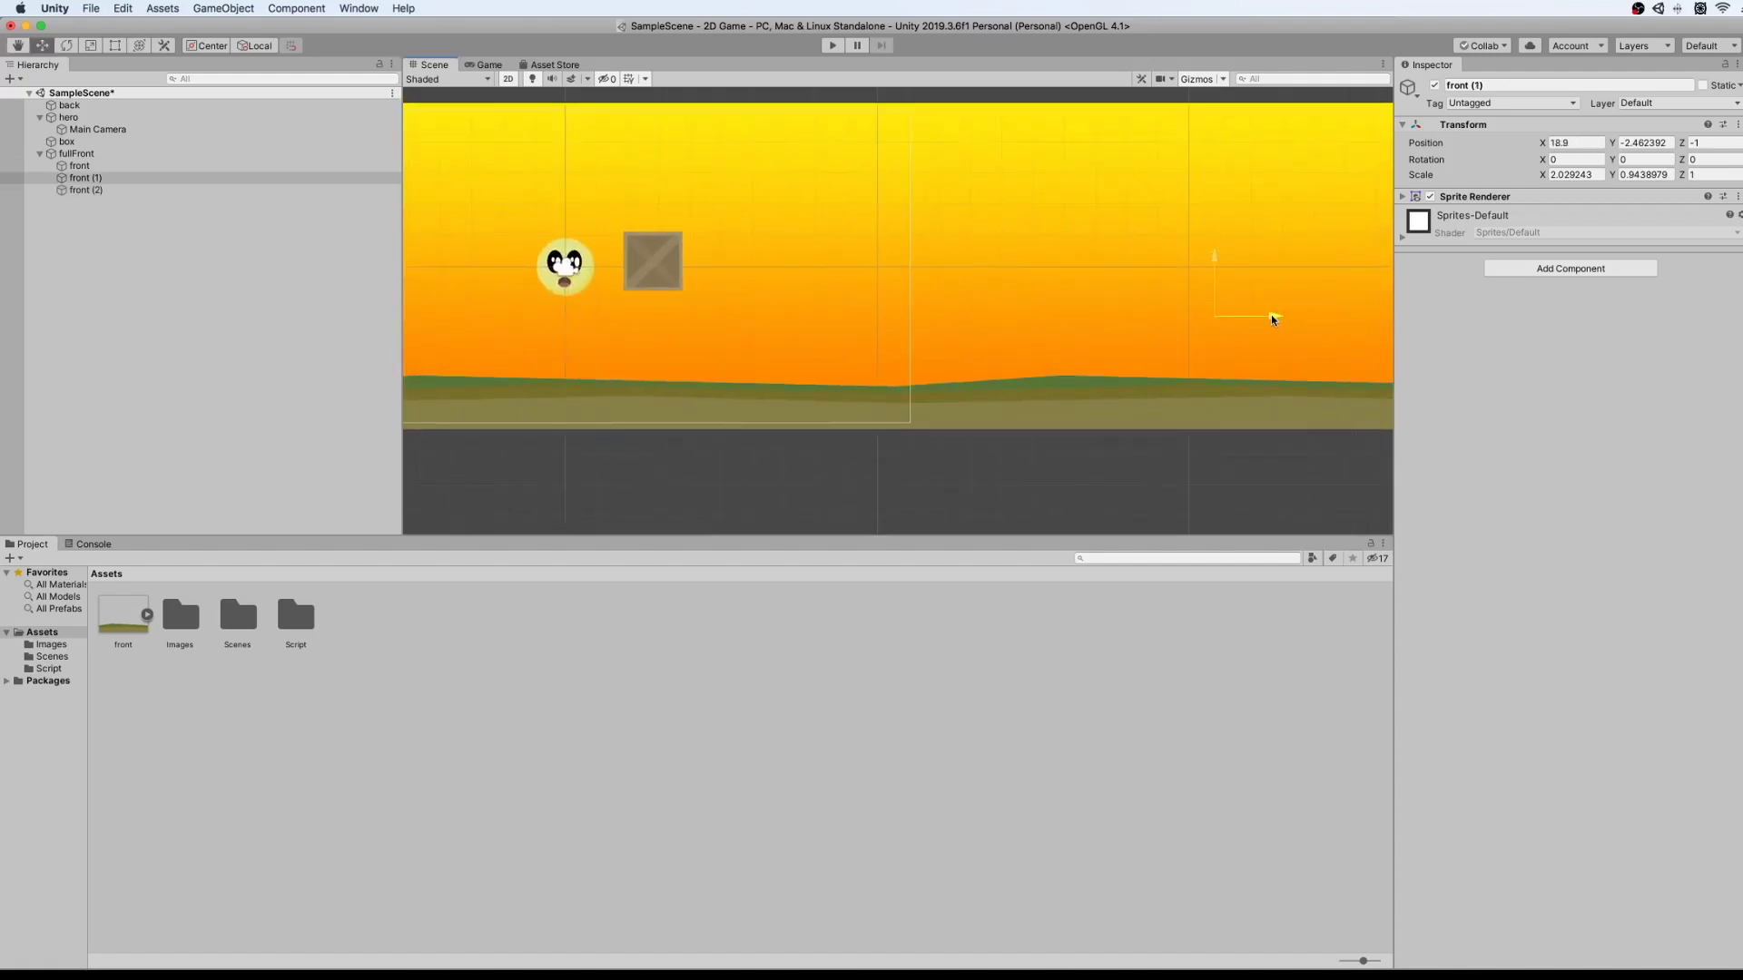
pyautogui.scroll(-3, 857, 189)
pyautogui.scroll(2, 911, 172)
# Stretch the back sprite vertically to Y scale 2.589447 and start the game.
pyautogui.click(864, 289)
pyautogui.moveTo(788, 260); pyautogui.dragTo(1061, 269, button='middle')
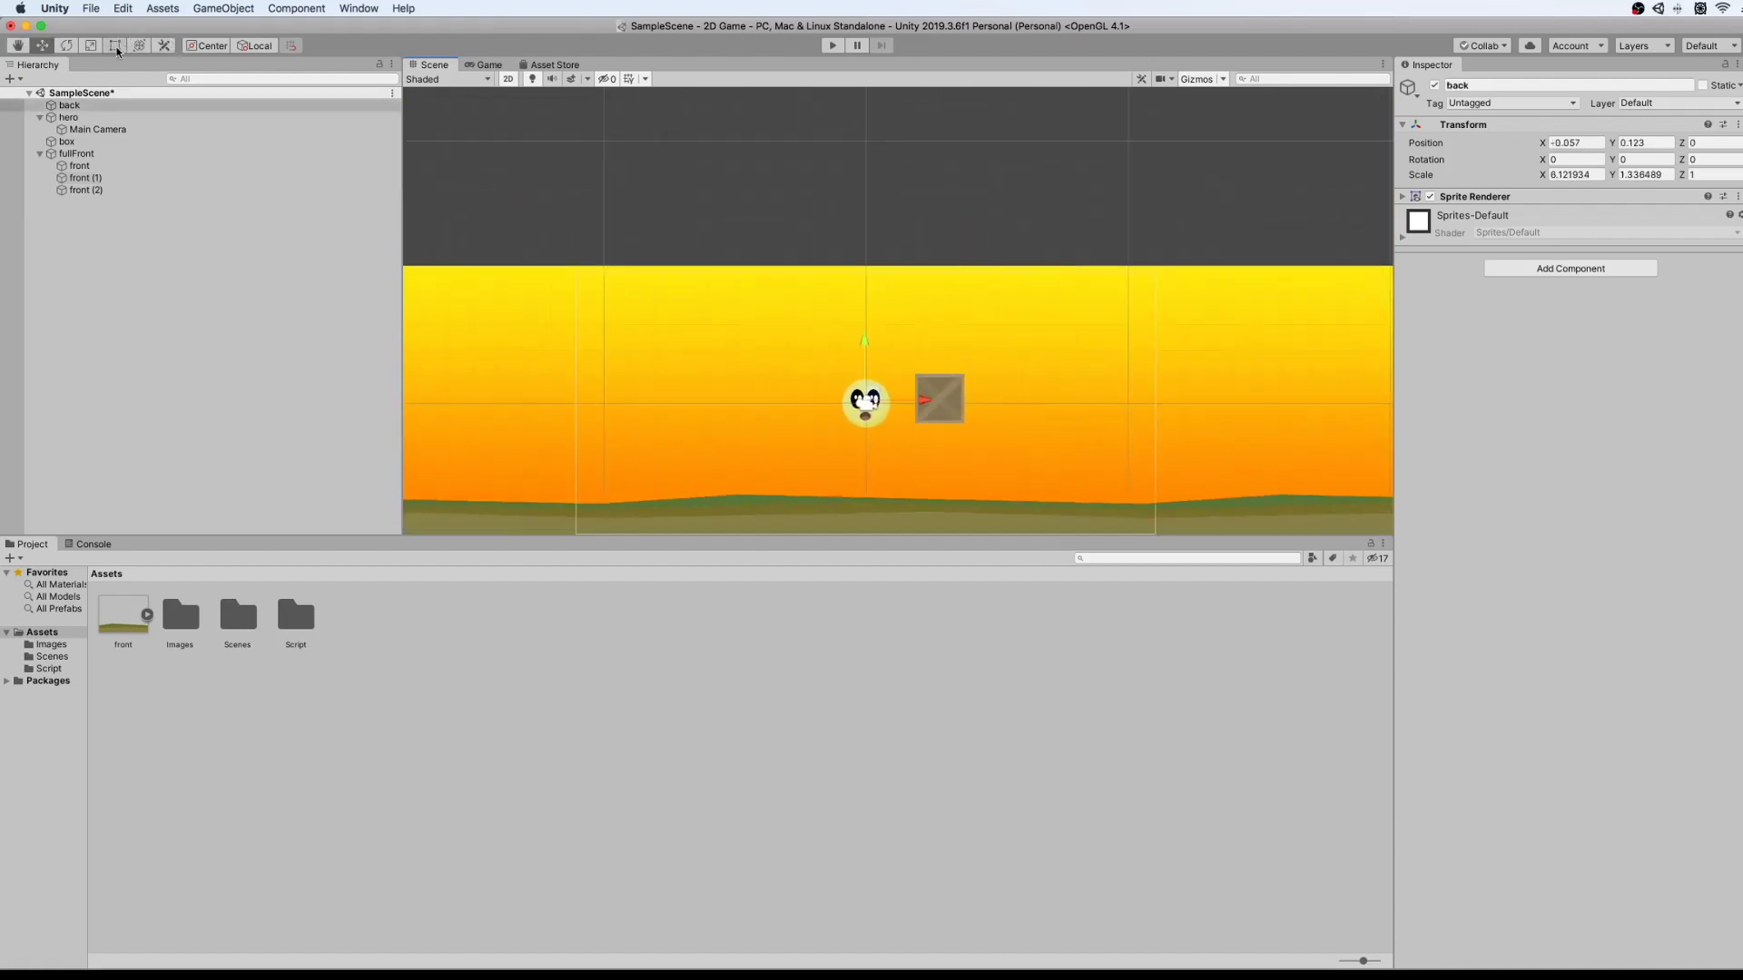
pyautogui.click(91, 46)
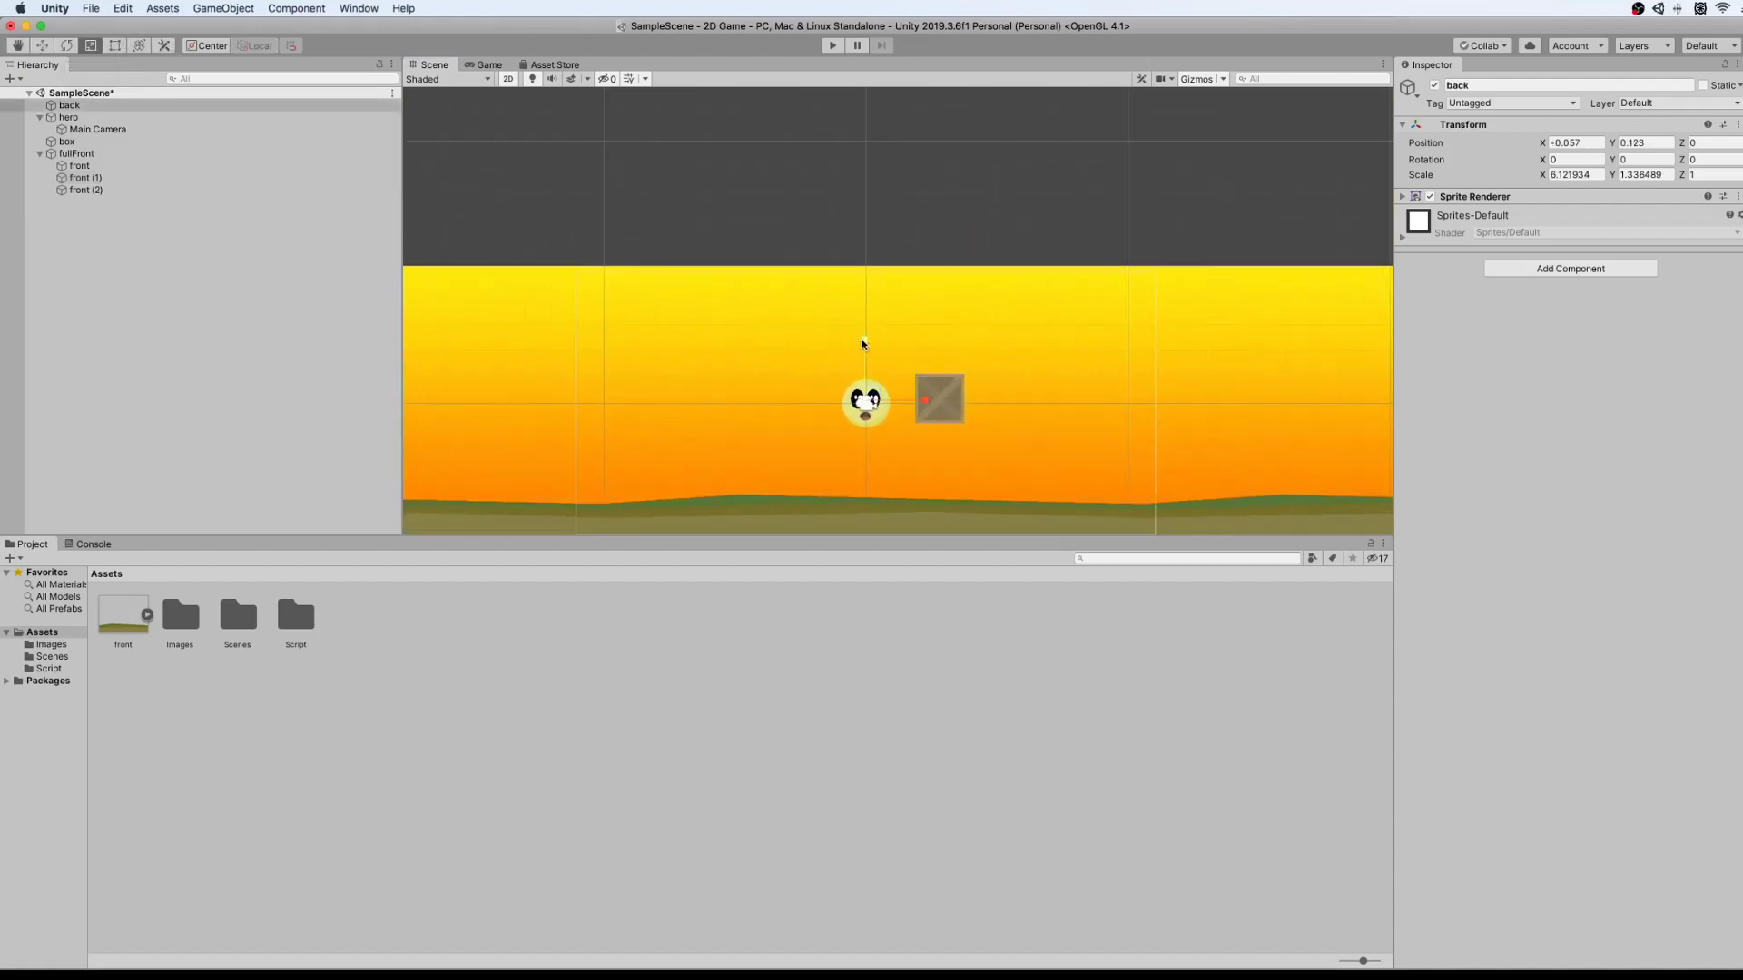
pyautogui.moveTo(864, 340); pyautogui.dragTo(864, 284)
pyautogui.moveTo(879, 323); pyautogui.dragTo(885, 256, button='middle')
pyautogui.press('super+p')
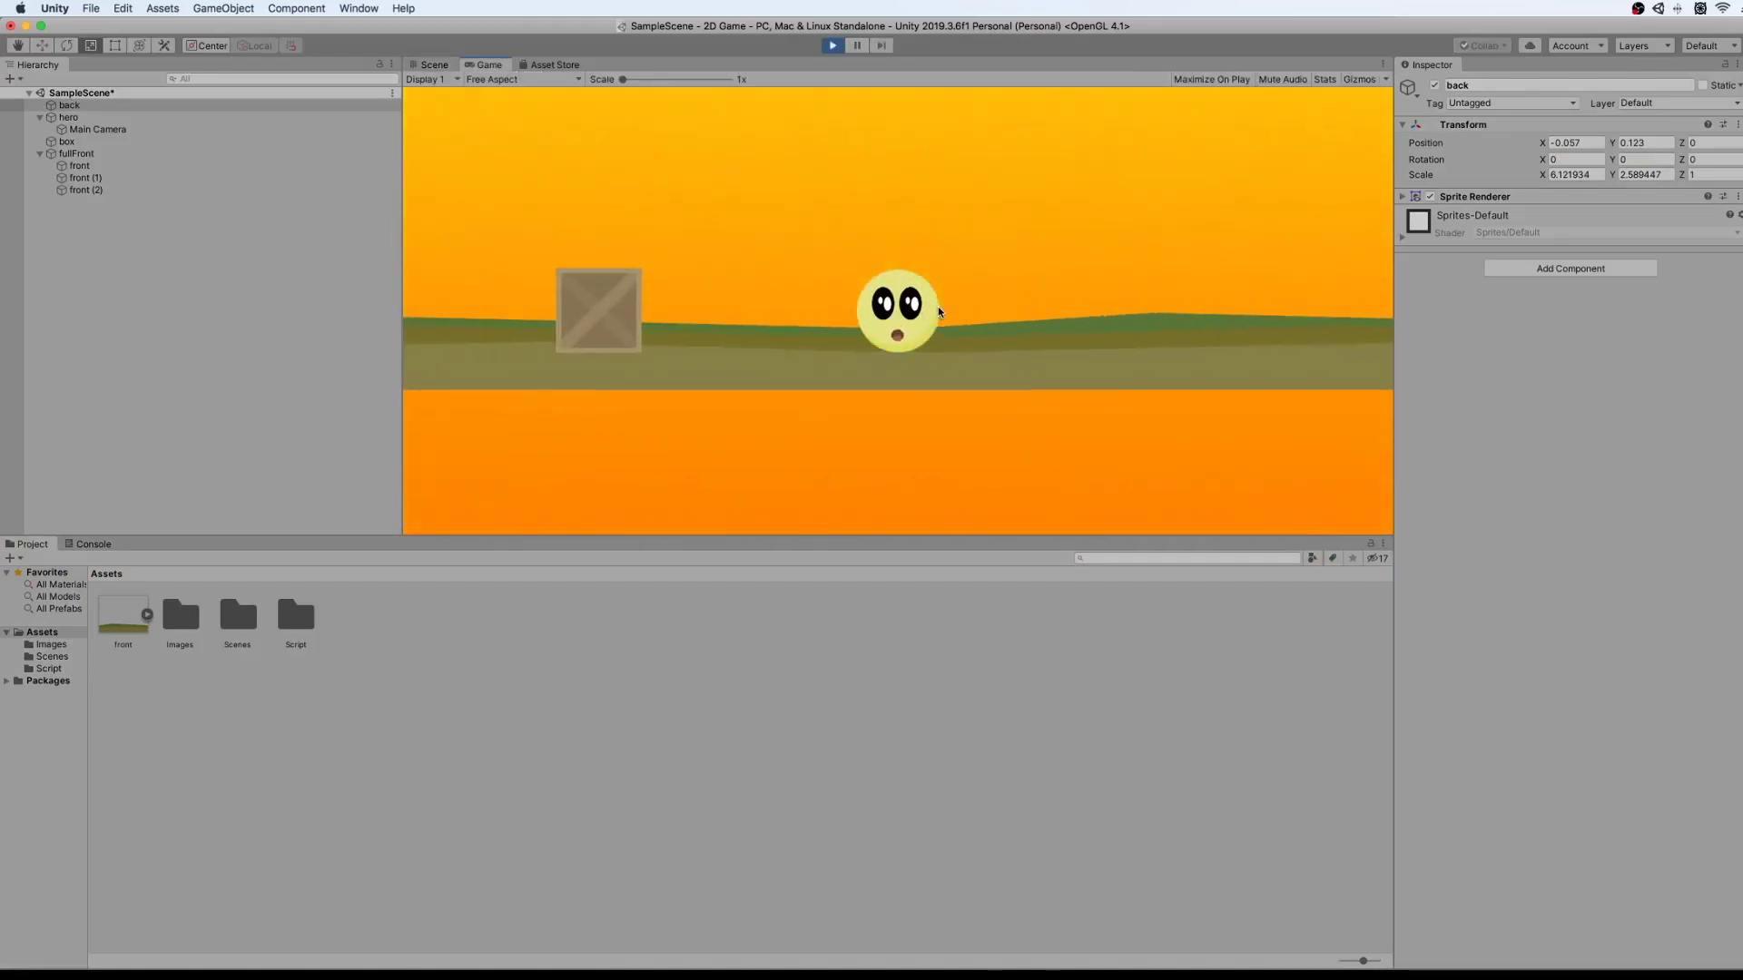
# Jump the hero back and forth over the box, then stop the game.
pyautogui.press('Left')
pyautogui.press('space')
pyautogui.press('Right')
pyautogui.press('space')
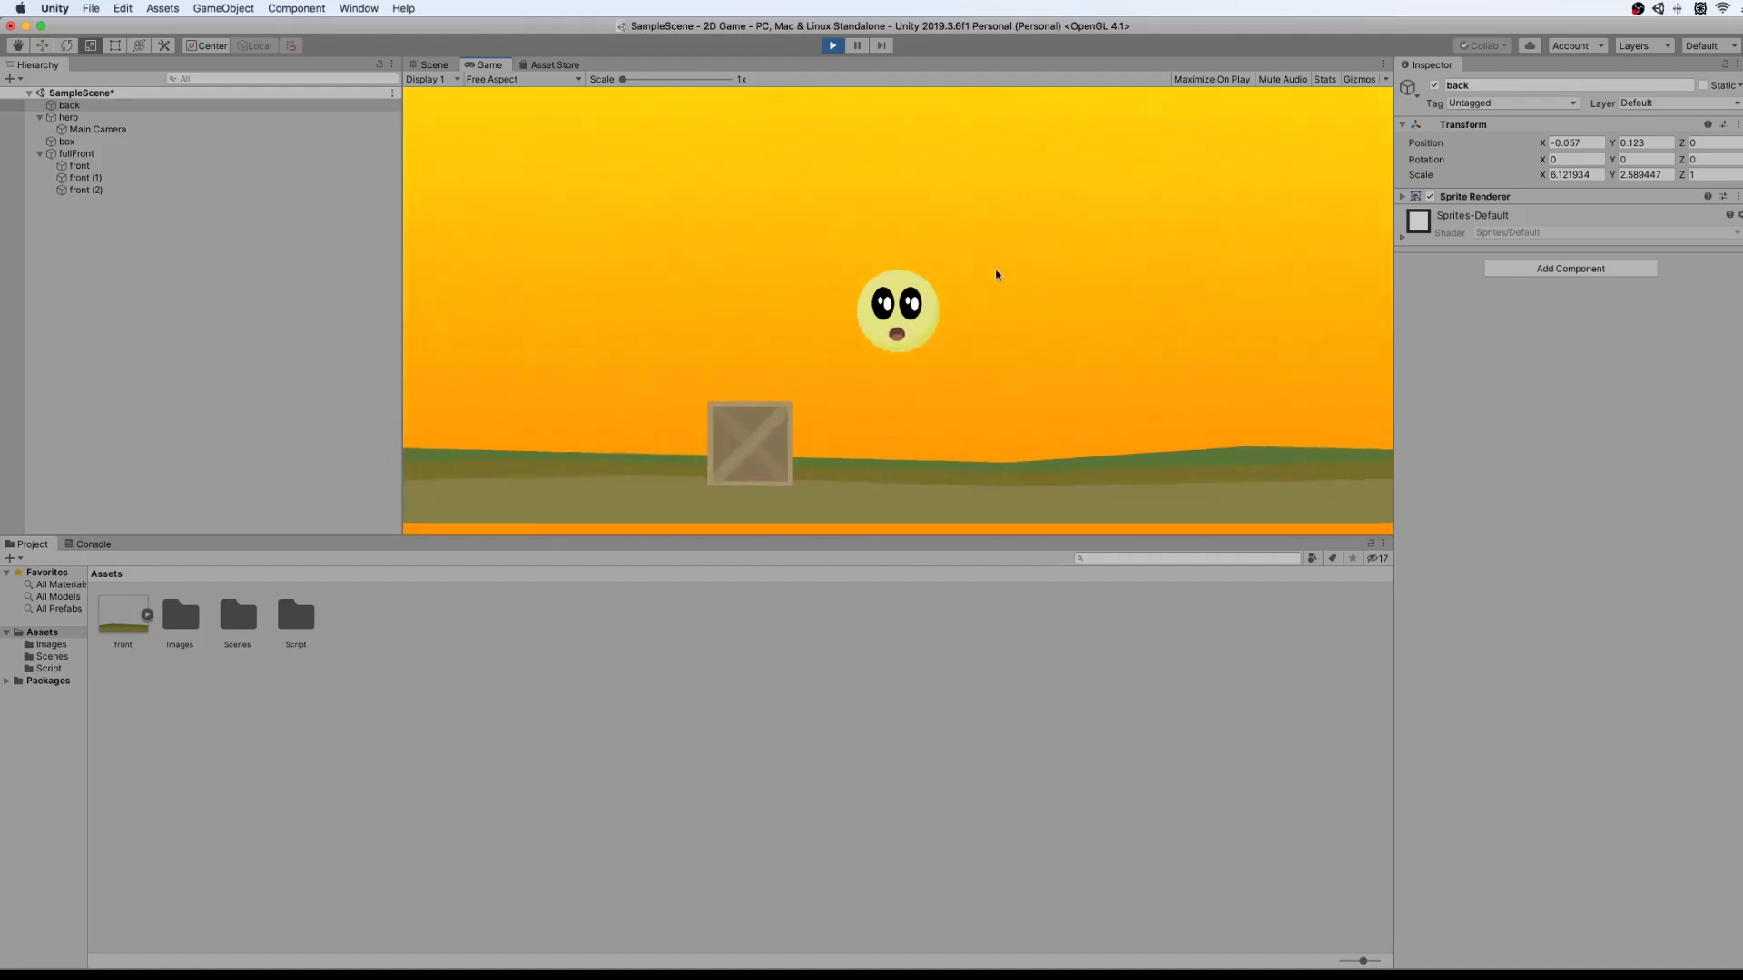
pyautogui.click(834, 47)
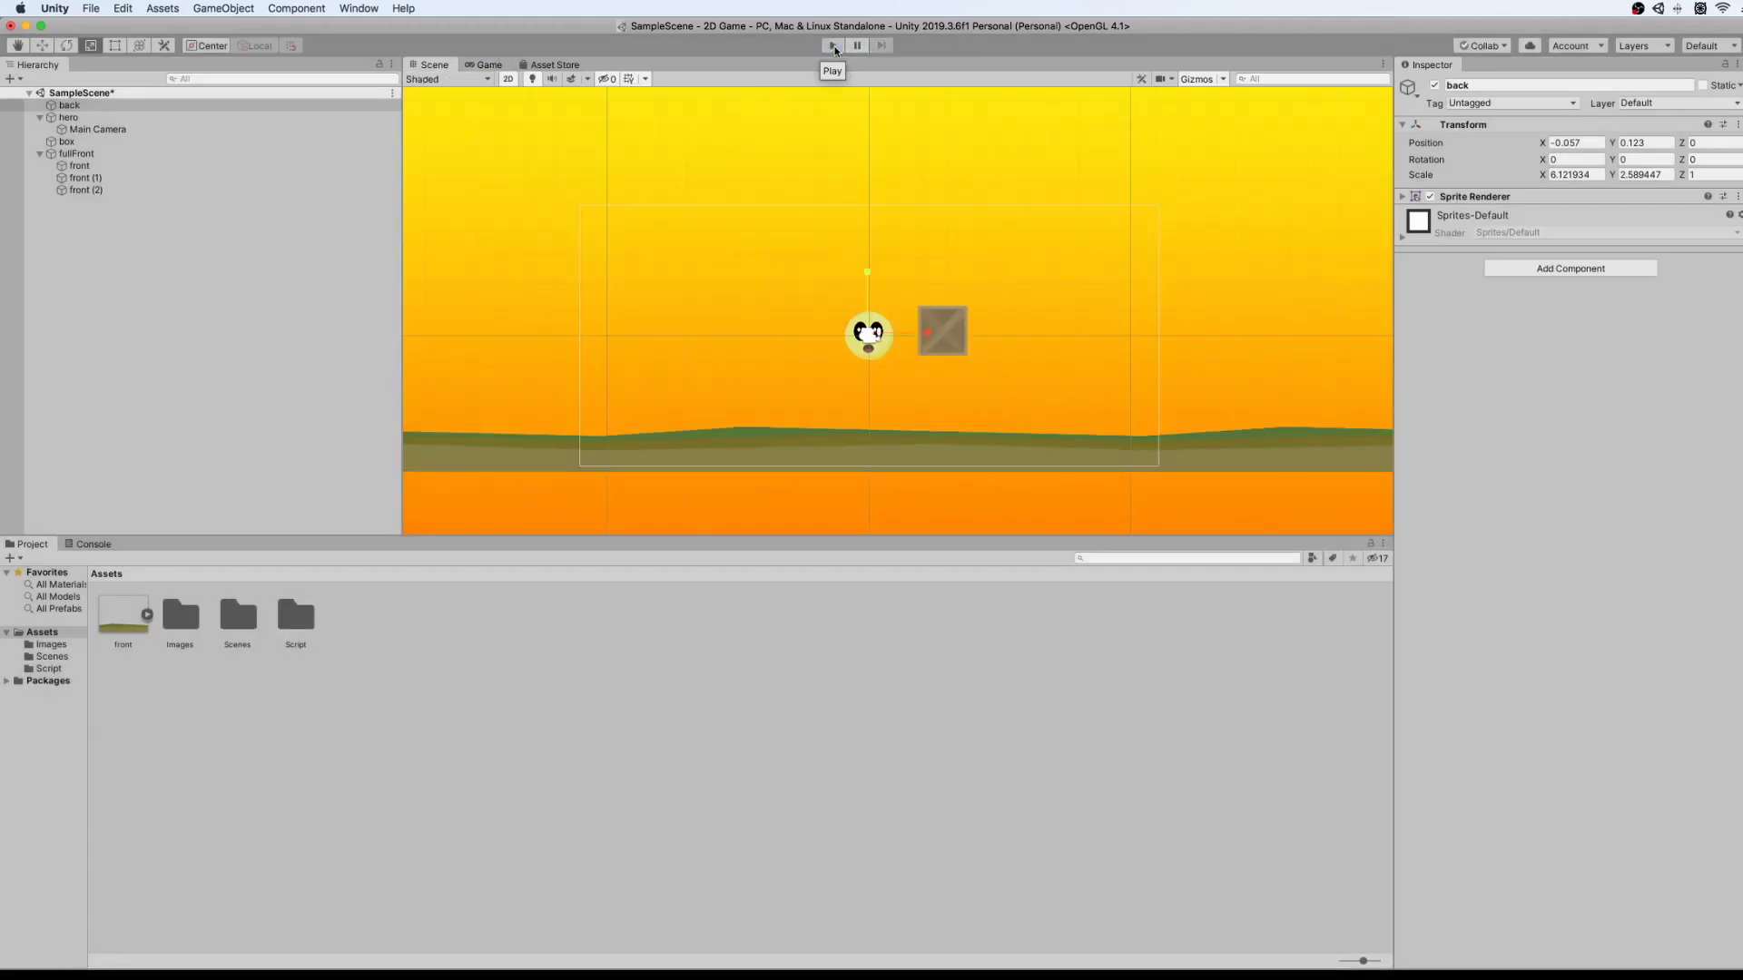
# Raise Main Camera slightly above the hero, play-test it, then stop and select back.
pyautogui.click(127, 132)
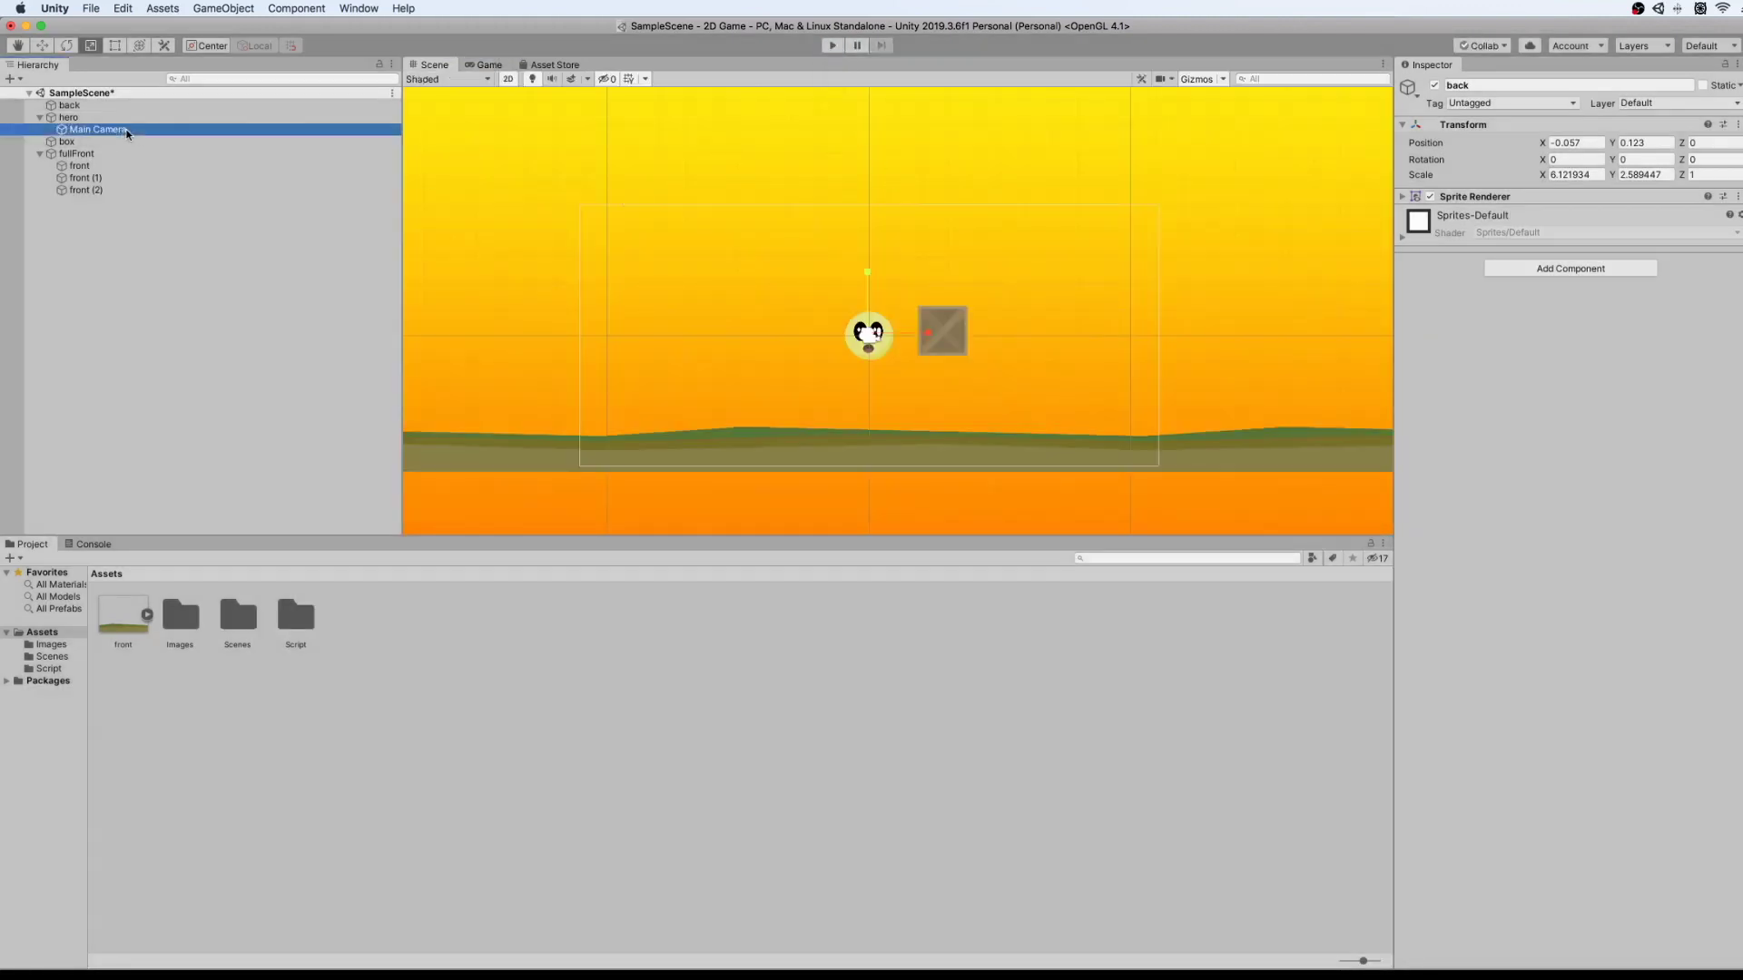
pyautogui.click(45, 49)
pyautogui.click(43, 45)
pyautogui.moveTo(870, 279); pyautogui.dragTo(874, 253)
pyautogui.press('super+p')
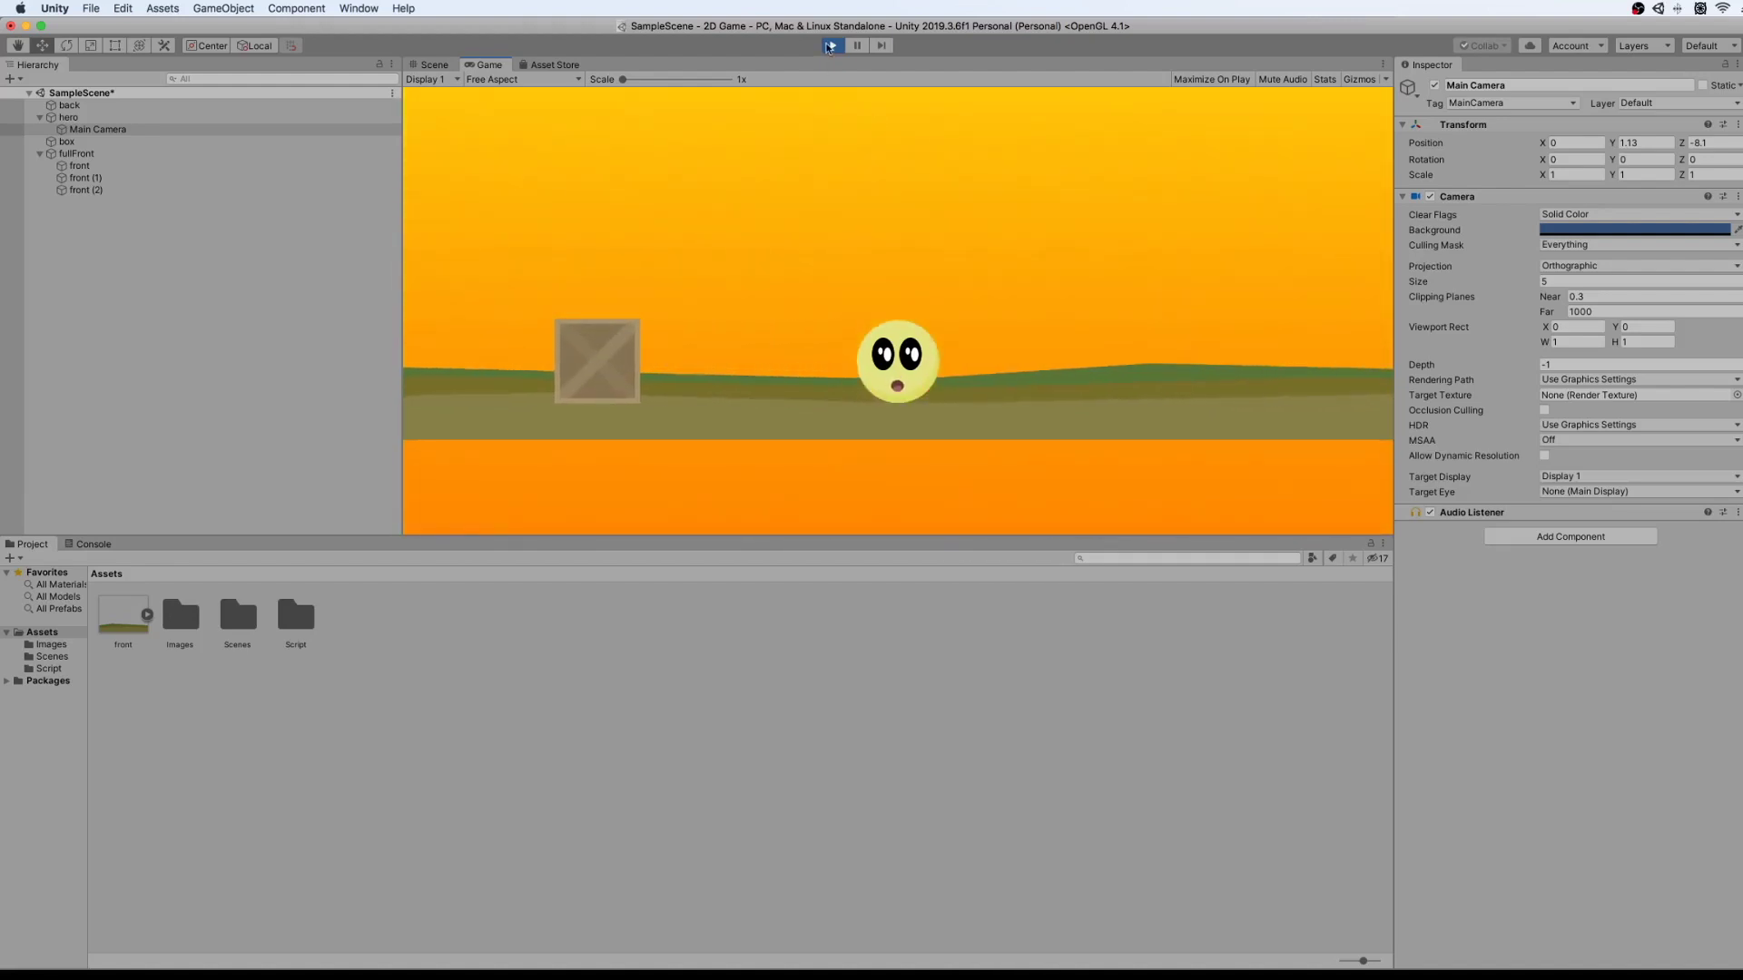
pyautogui.click(829, 48)
pyautogui.click(1182, 193)
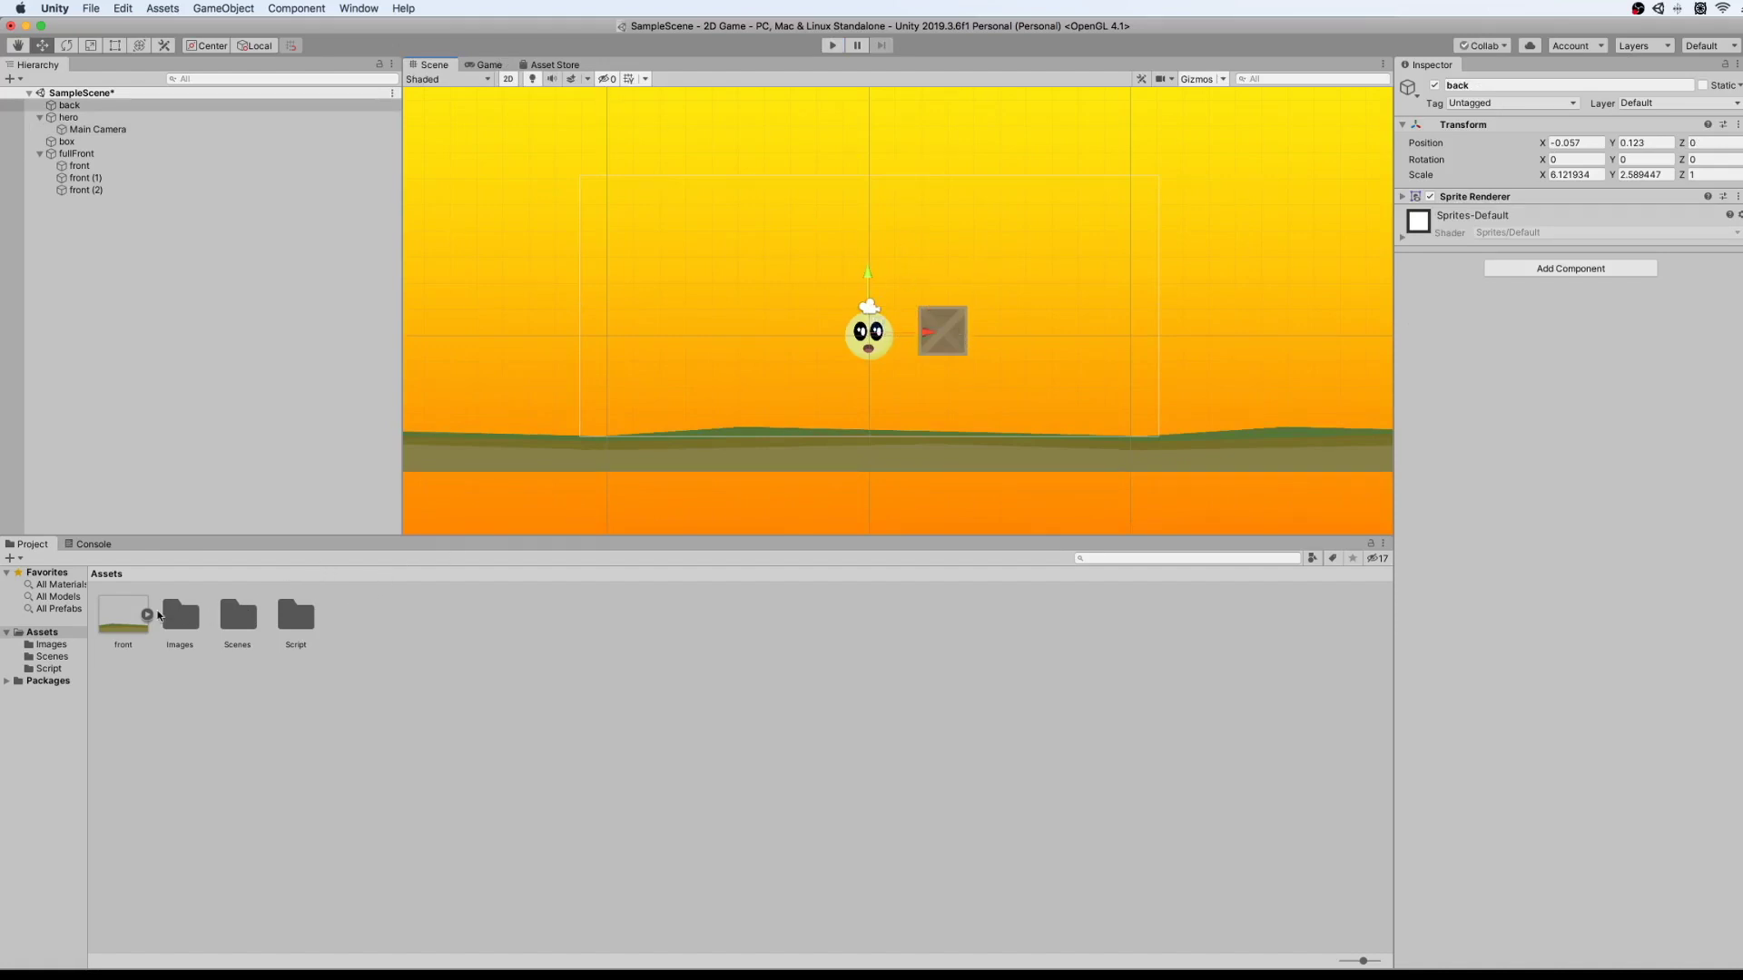
# Create a new folder named Animation in Assets.
pyautogui.click(186, 615)
pyautogui.doubleClick(187, 612)
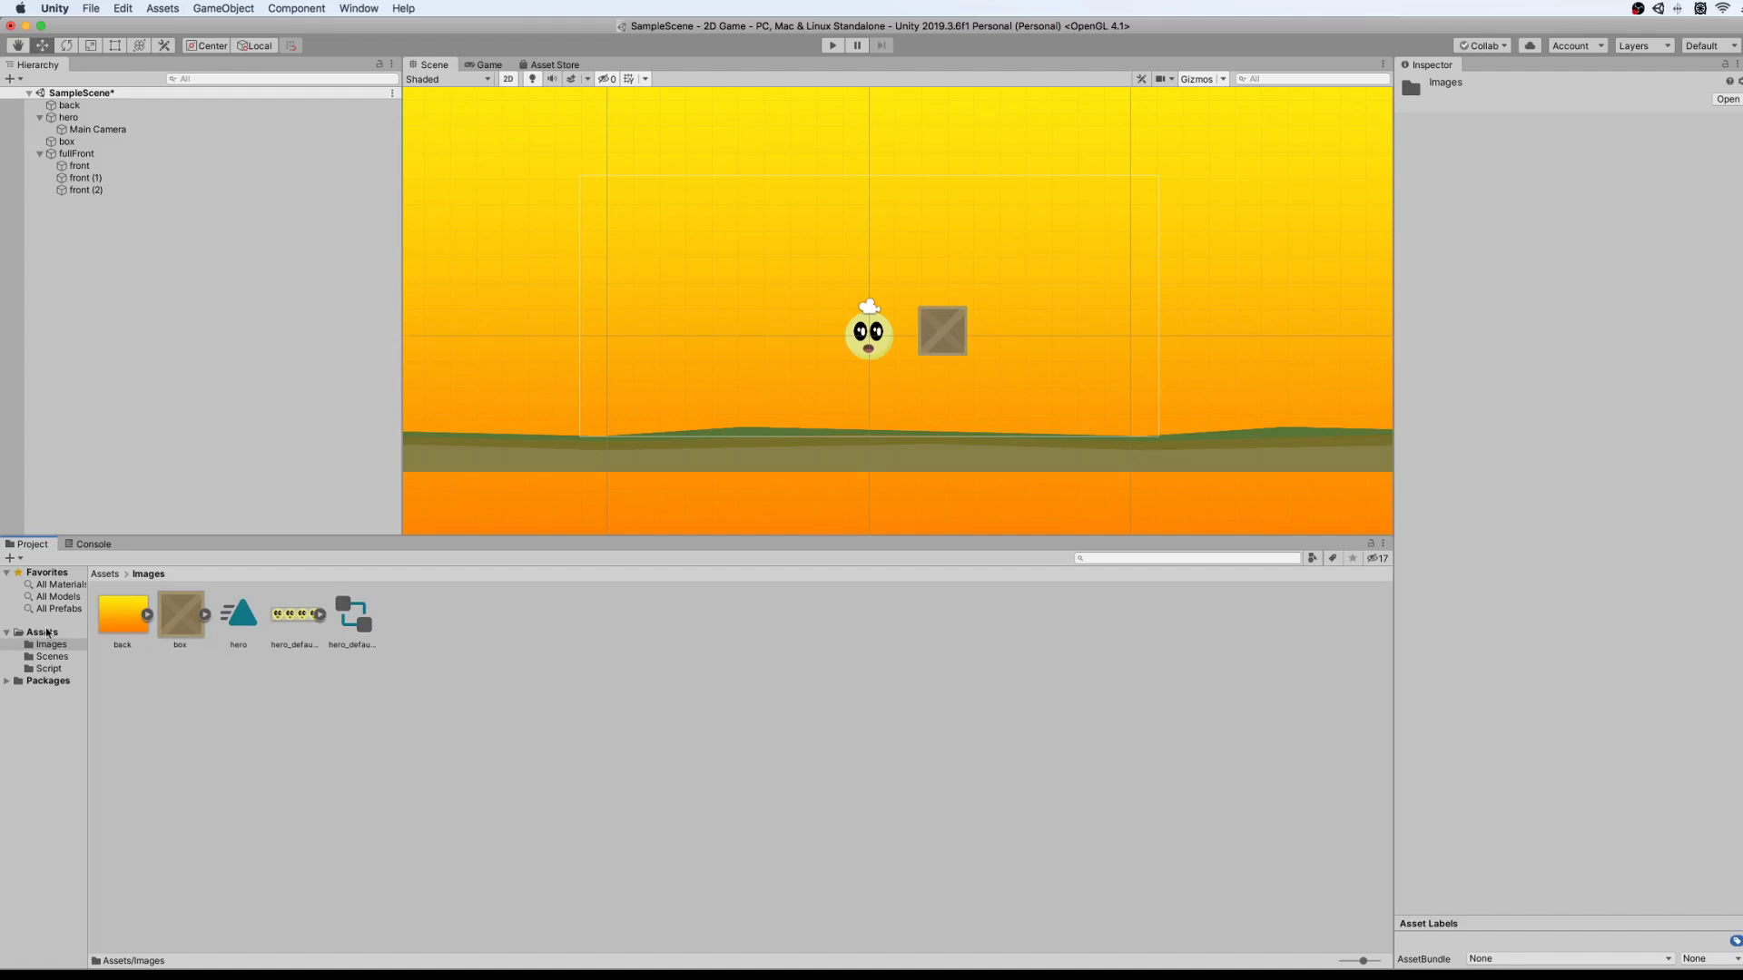
pyautogui.rightClick(48, 632)
pyautogui.moveTo(125, 643)
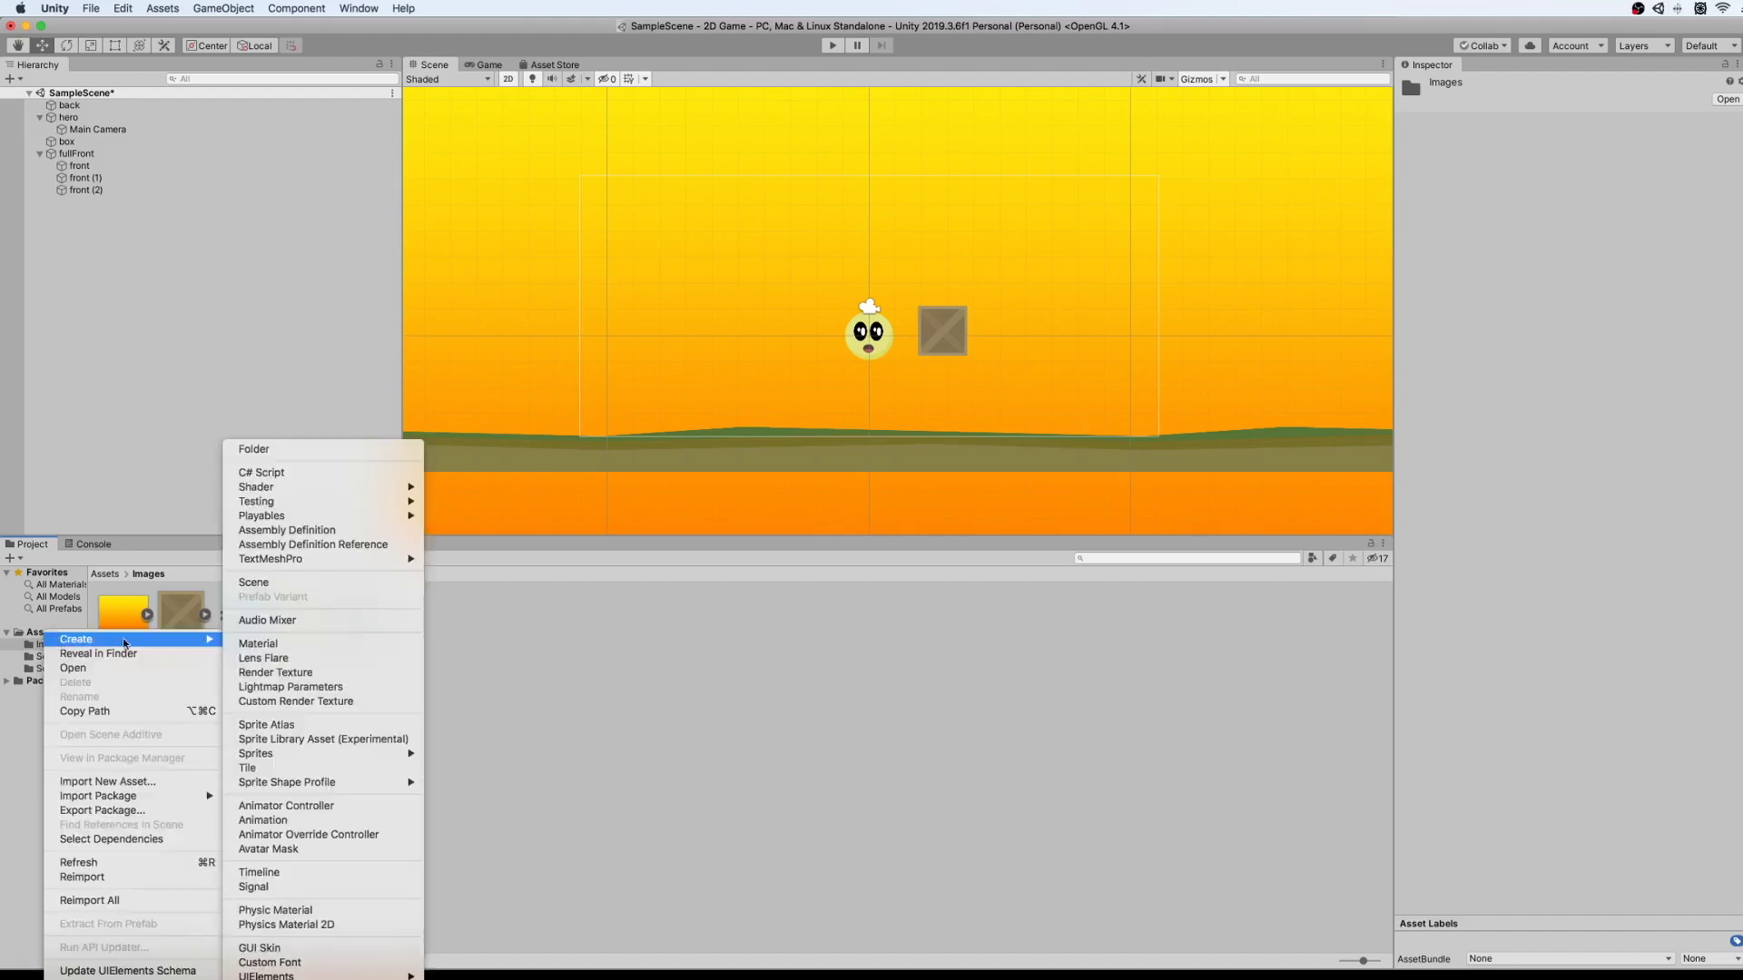
pyautogui.click(287, 450)
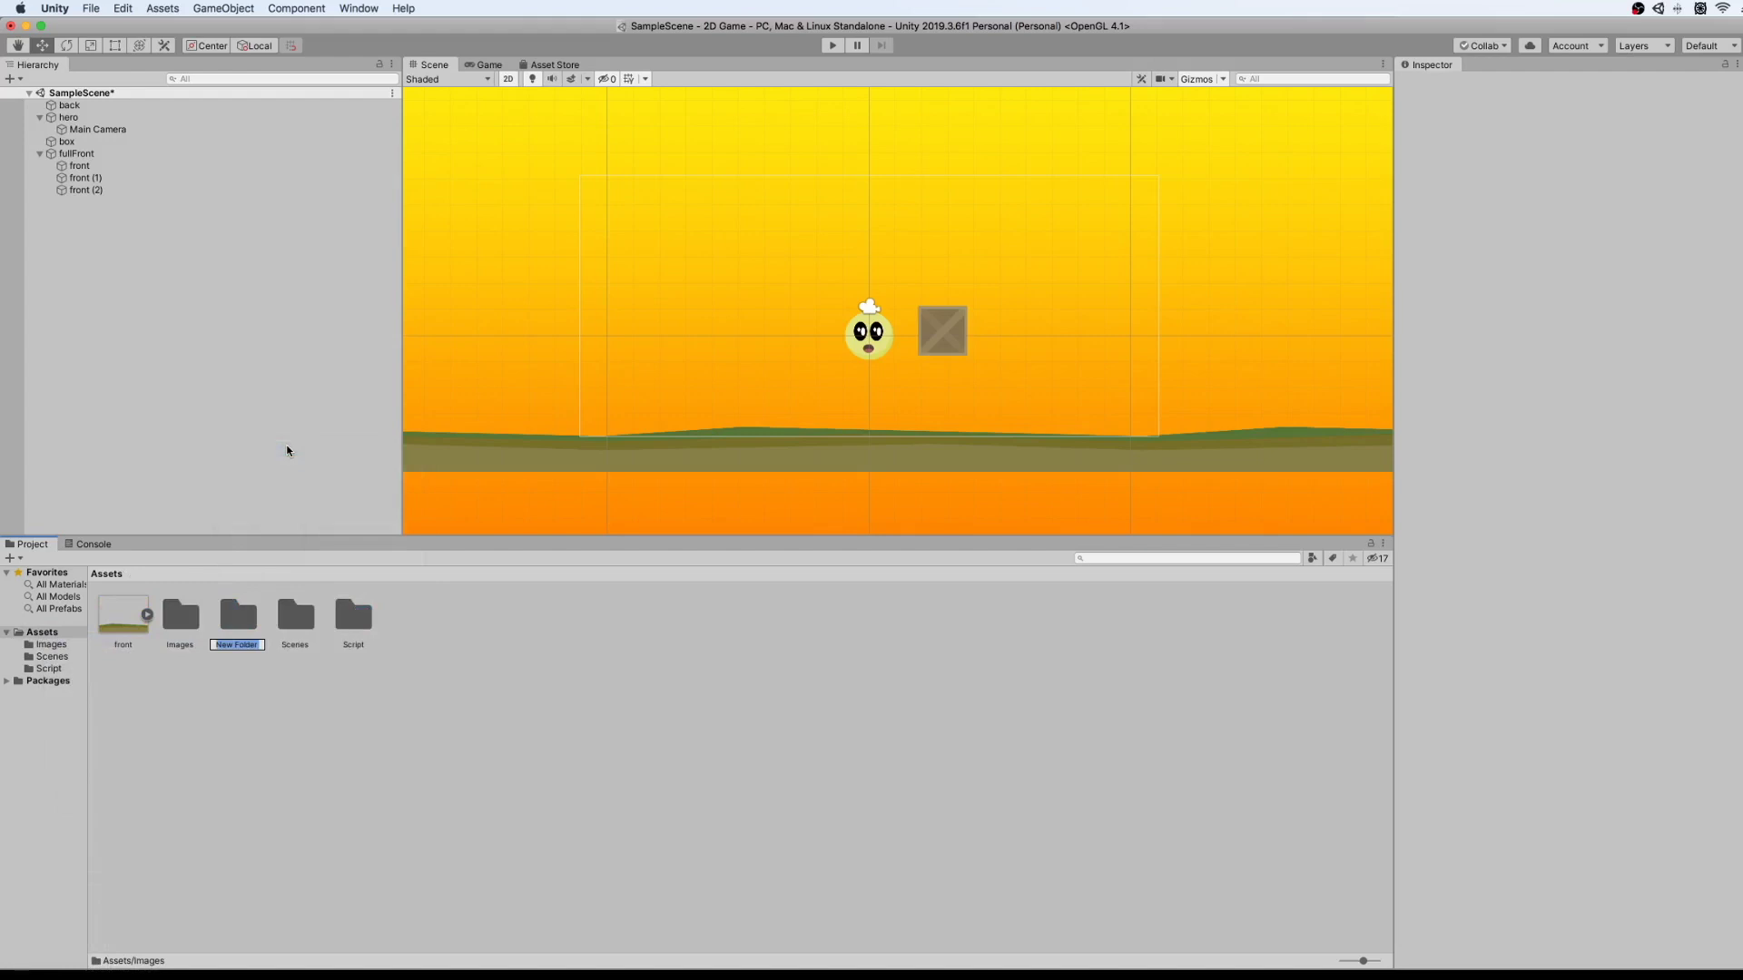
pyautogui.write('Animation')
pyautogui.press('Return')
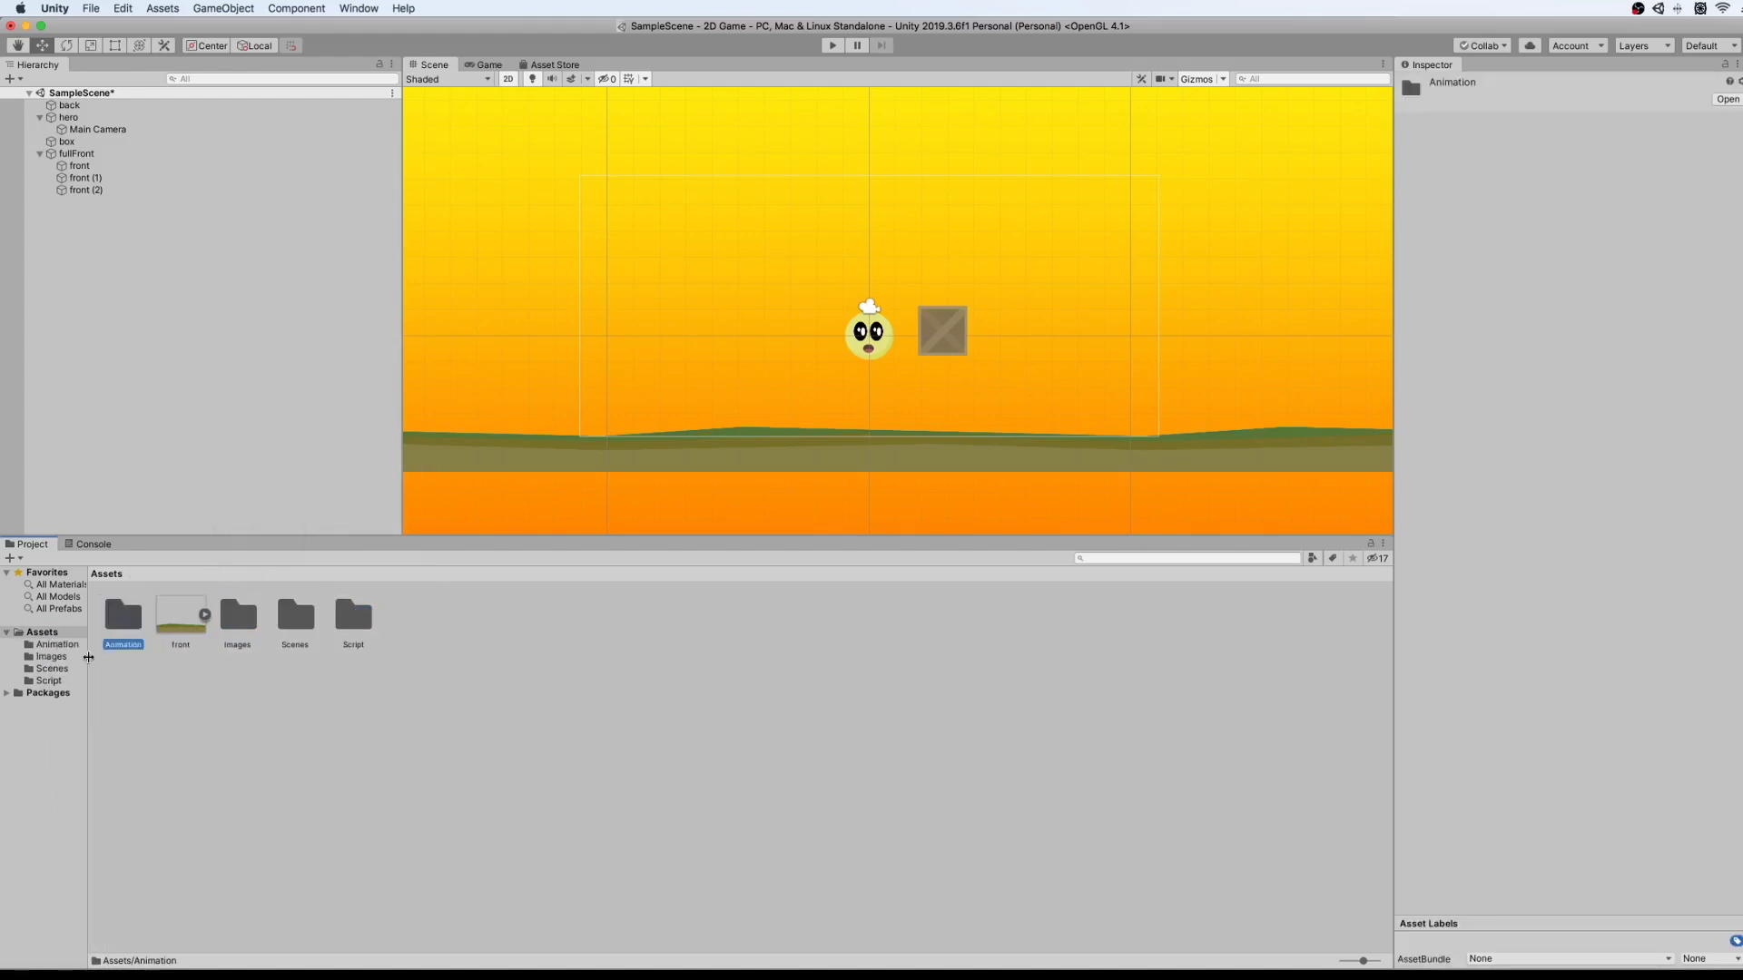
# Move the hero clip and hero_default controller from Images into the Animation folder.
pyautogui.doubleClick(236, 623)
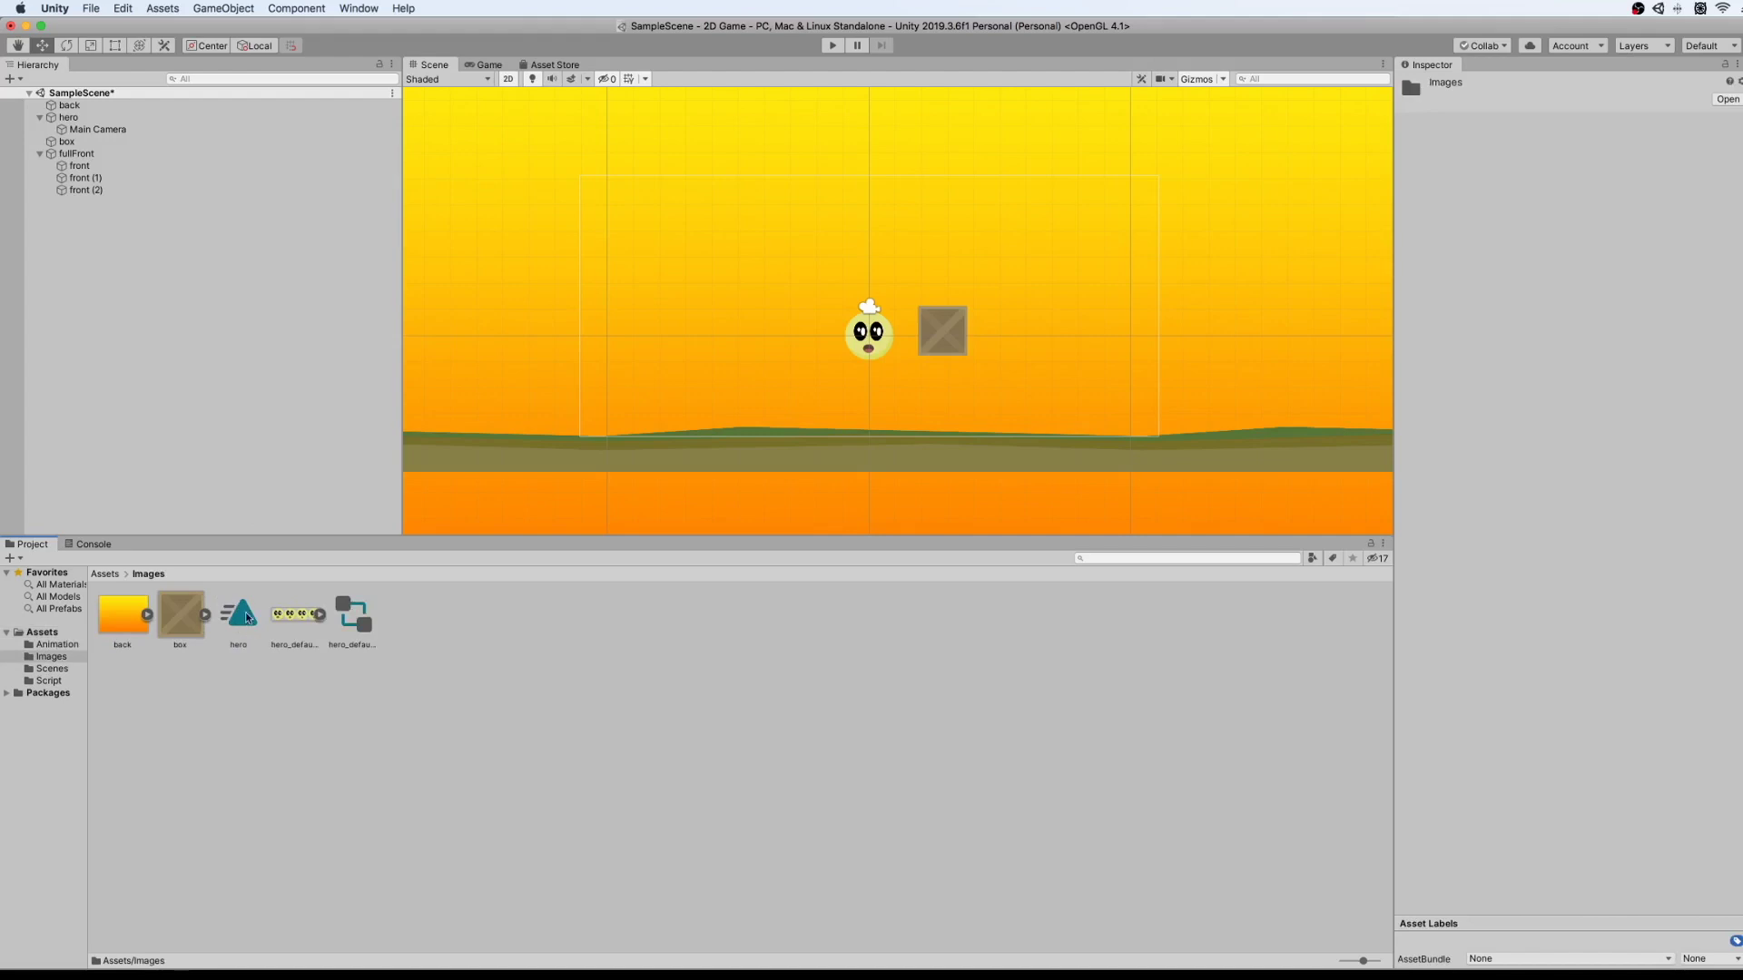
pyautogui.click(241, 617)
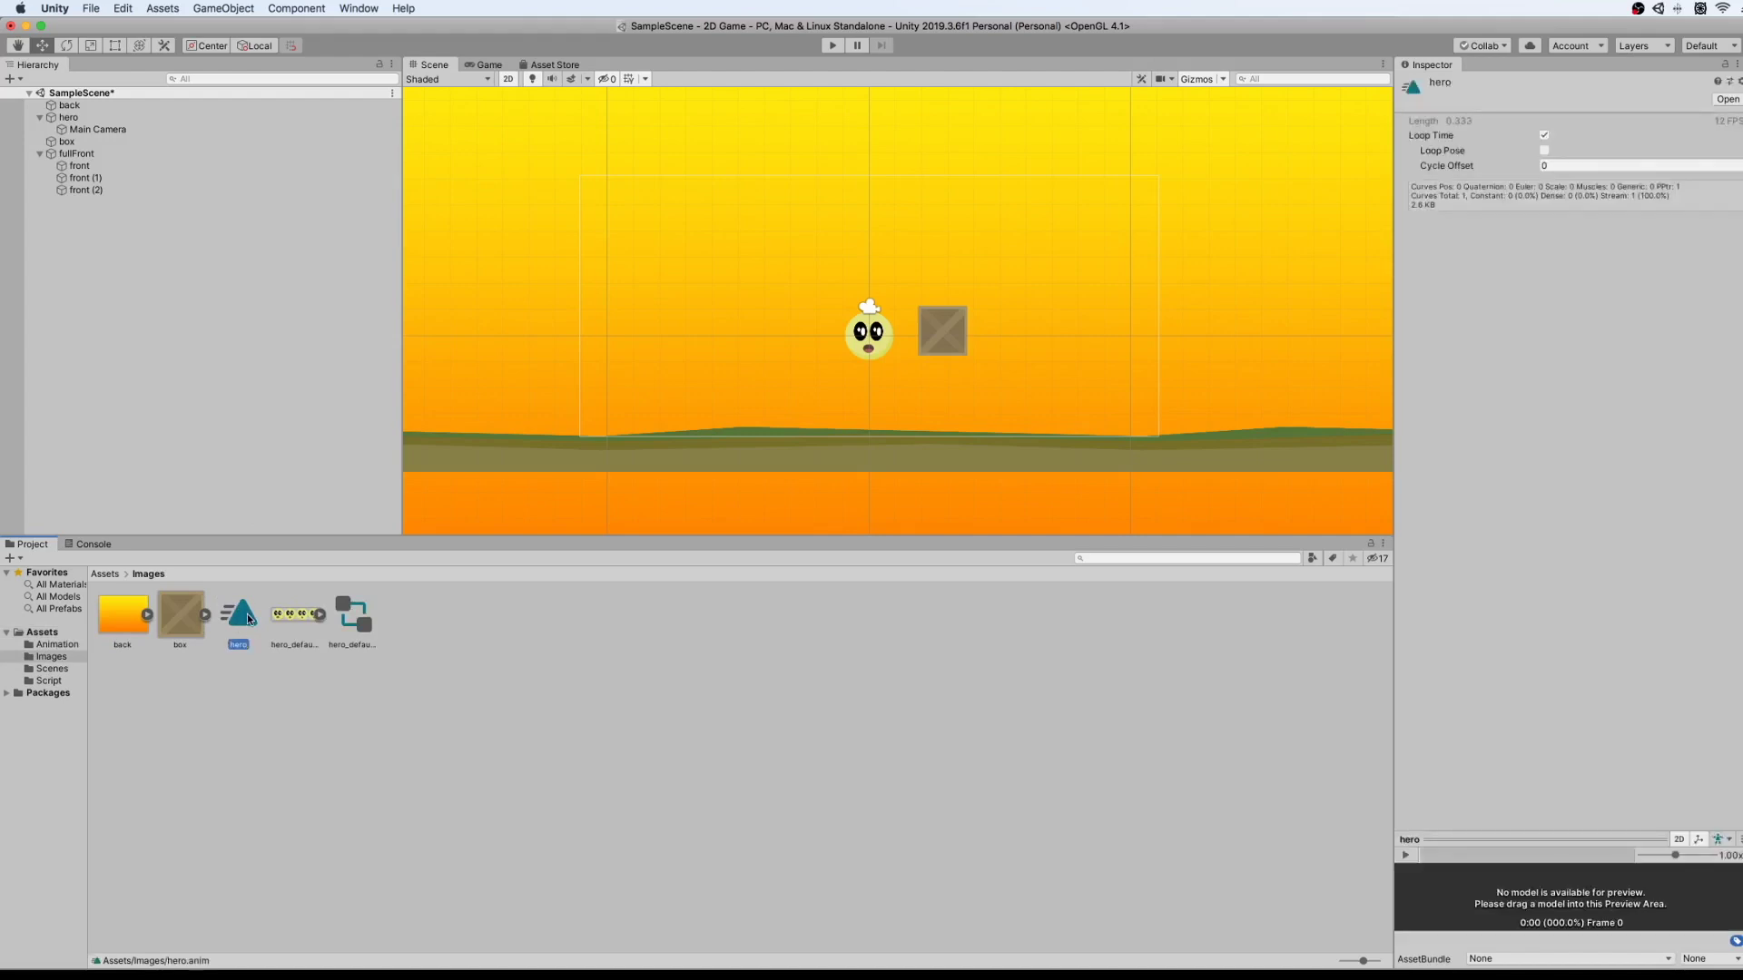
pyautogui.keyDown('super'); pyautogui.click(366, 633); pyautogui.keyUp('super')
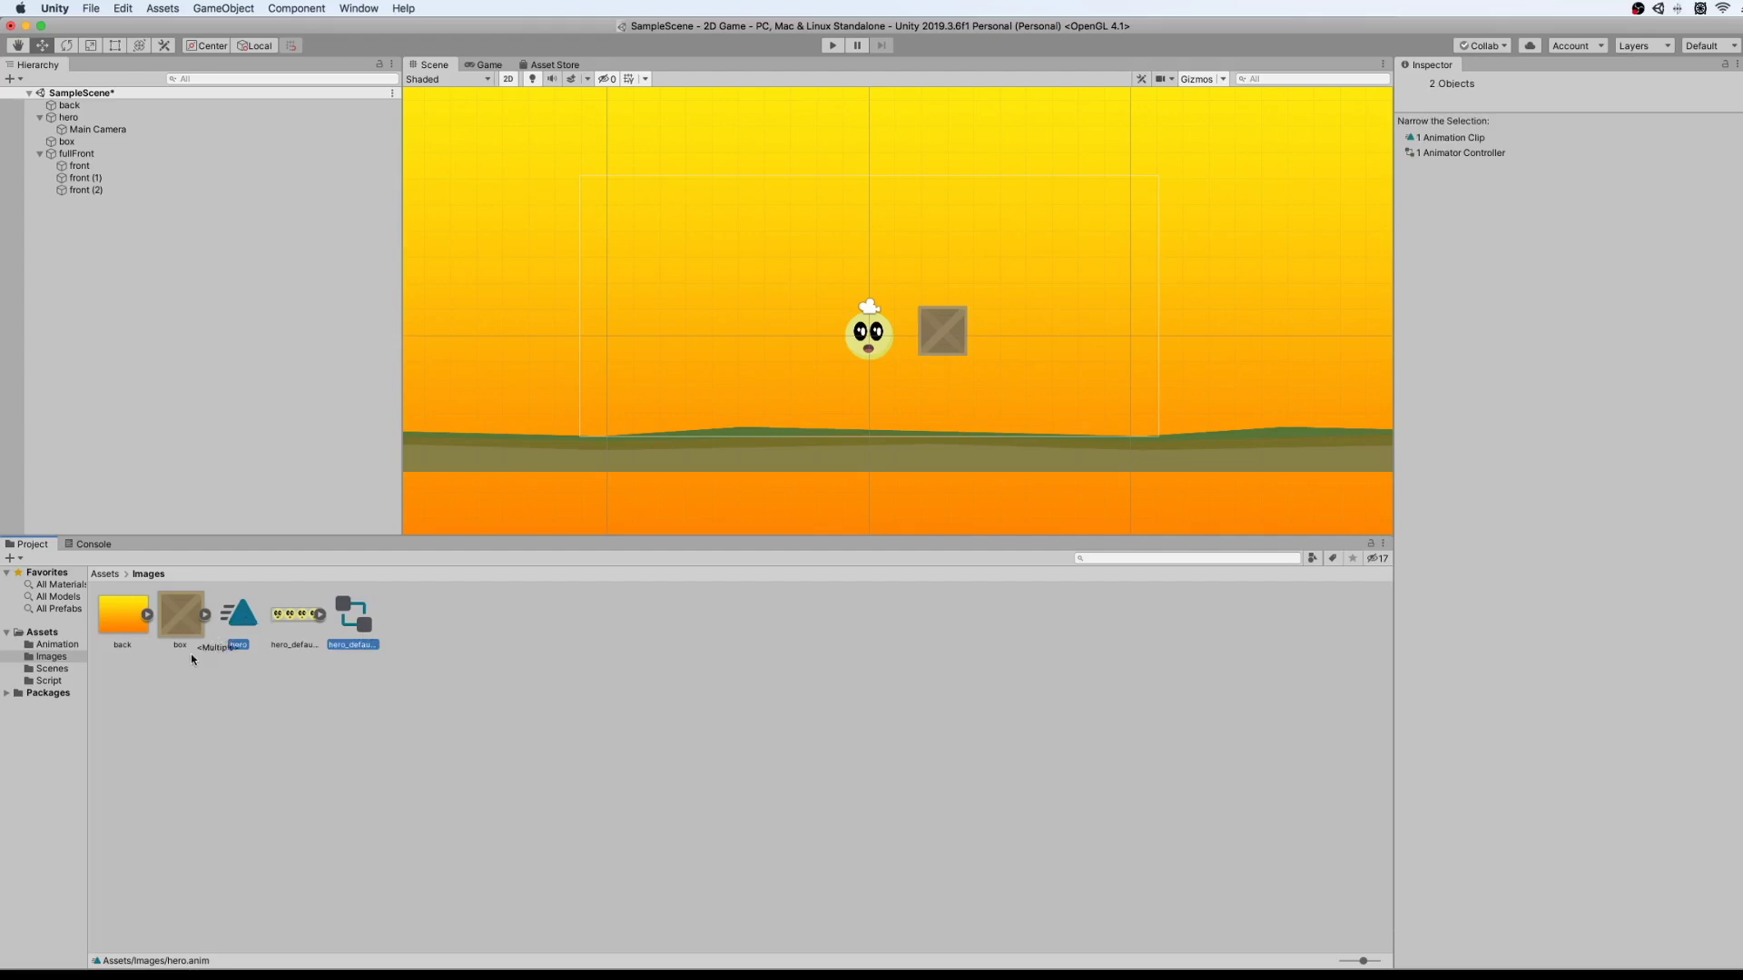
pyautogui.moveTo(191, 653); pyautogui.dragTo(65, 650)
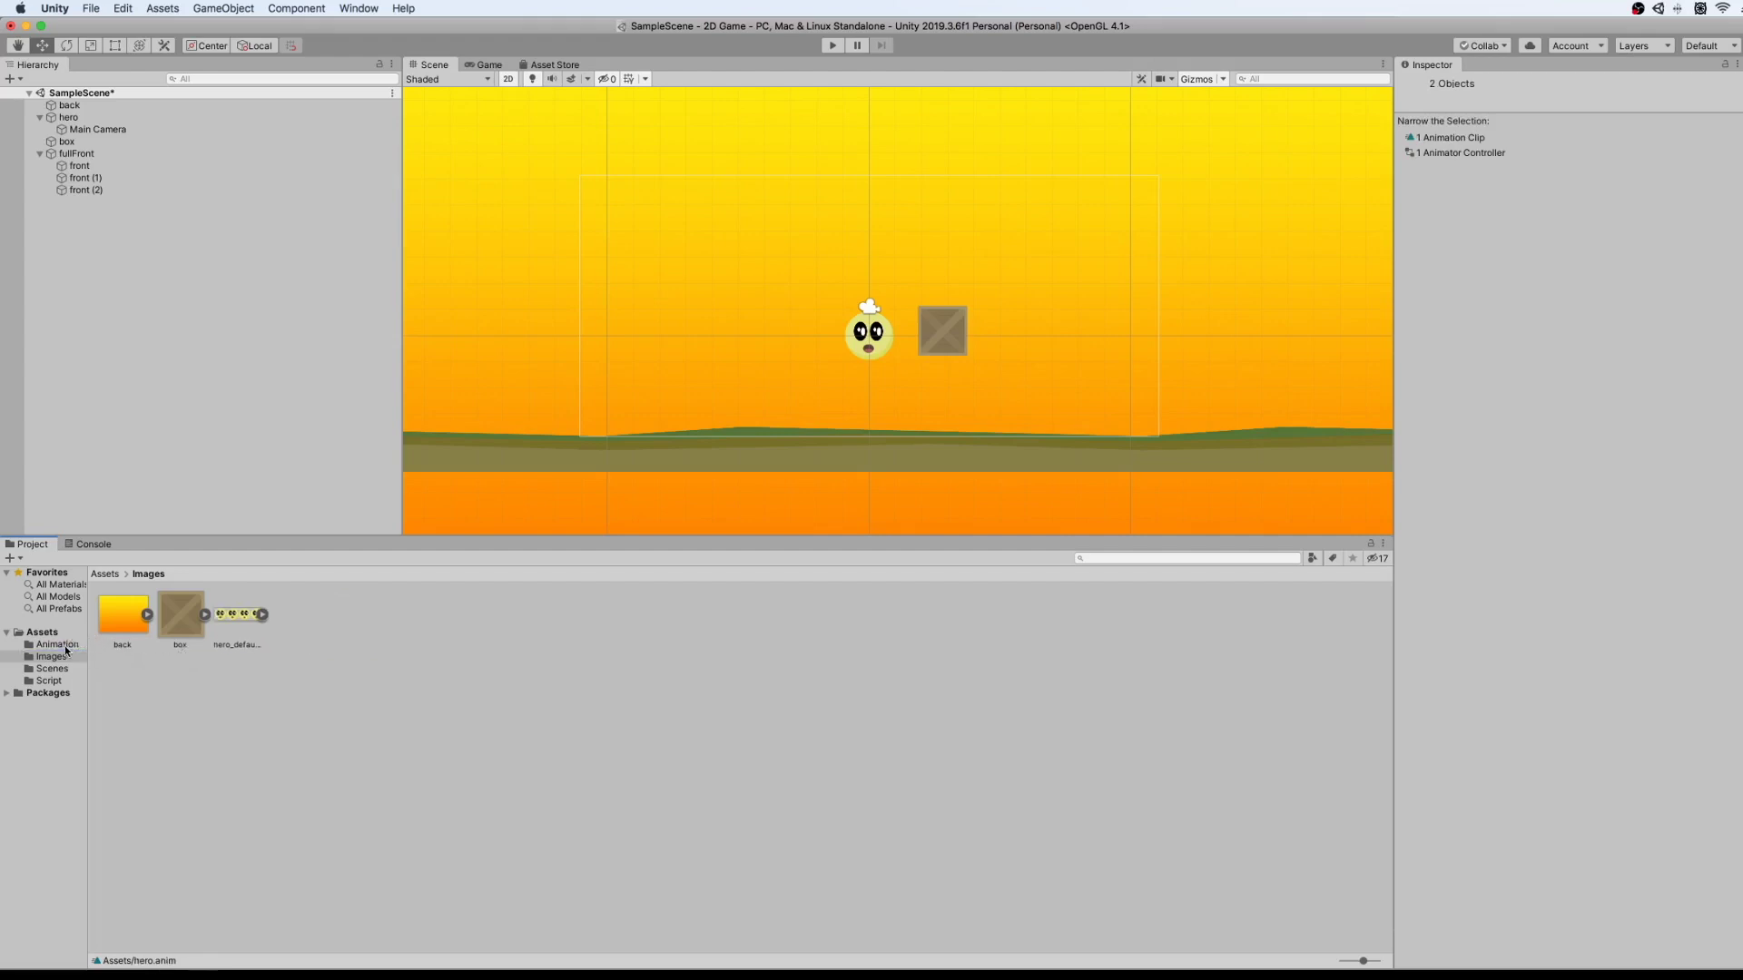
pyautogui.click(66, 647)
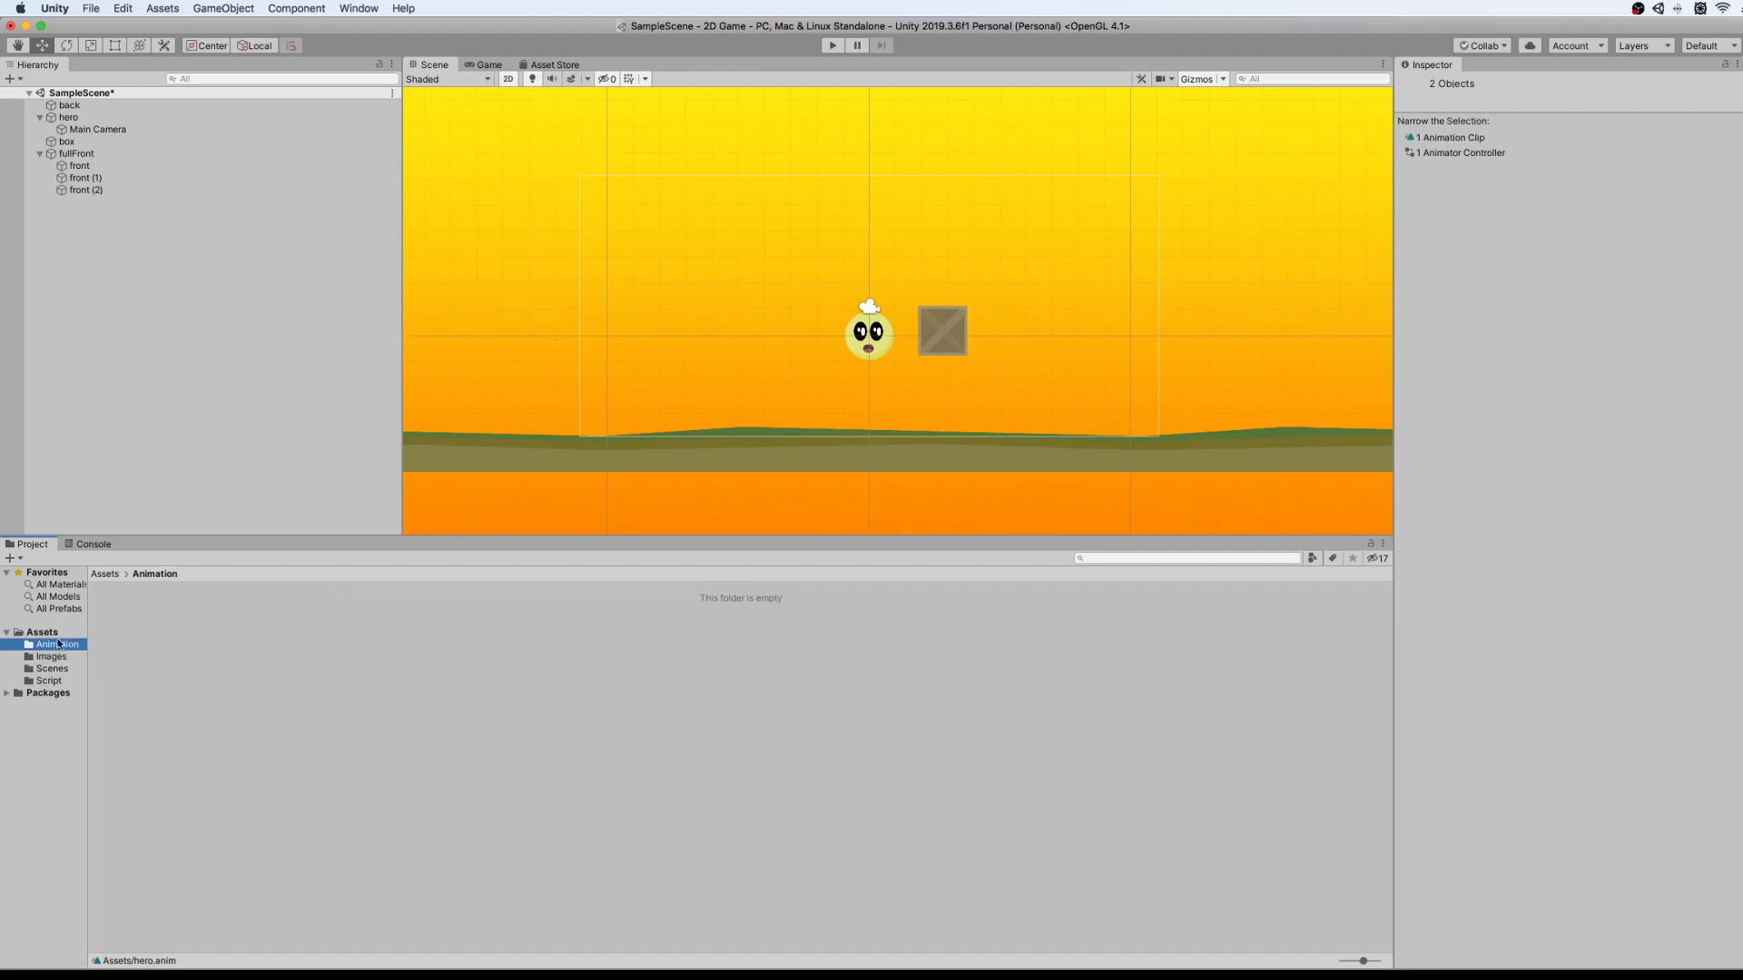
pyautogui.click(55, 633)
pyautogui.click(232, 620)
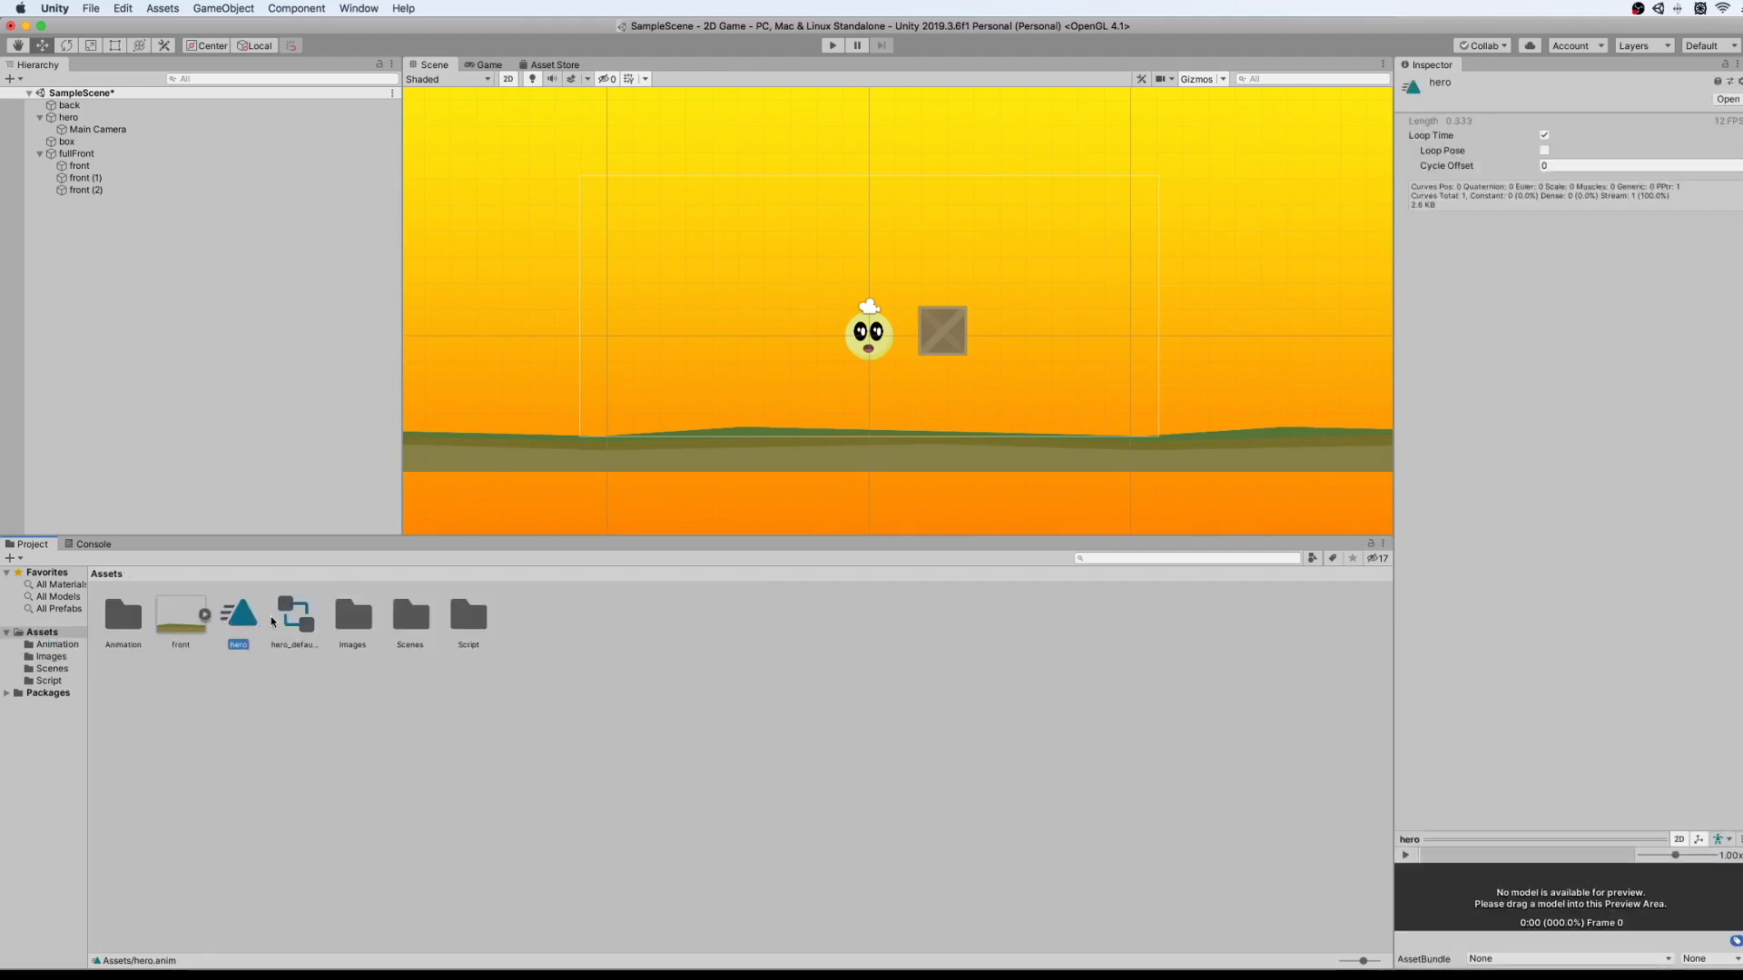
pyautogui.keyDown('shift'); pyautogui.click(305, 629); pyautogui.keyUp('shift')
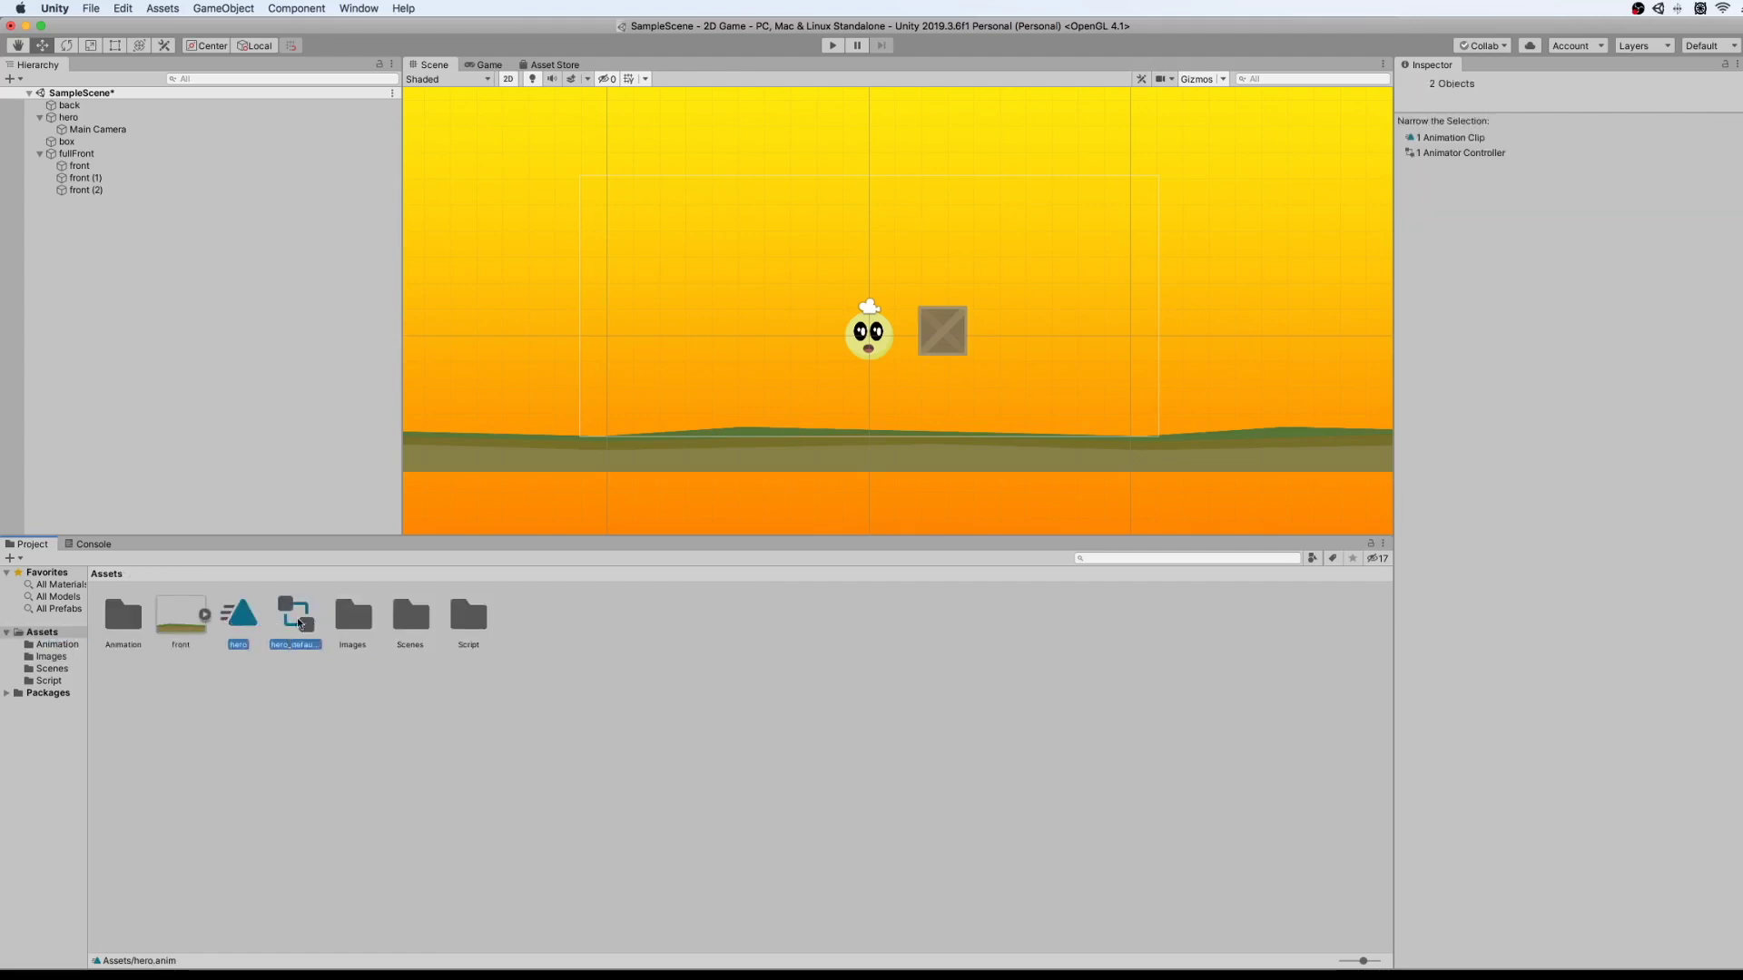
pyautogui.moveTo(241, 625)
pyautogui.mouseDown()
pyautogui.moveTo(162, 692)
pyautogui.moveTo(124, 625)
pyautogui.mouseUp()
pyautogui.doubleClick(124, 624)
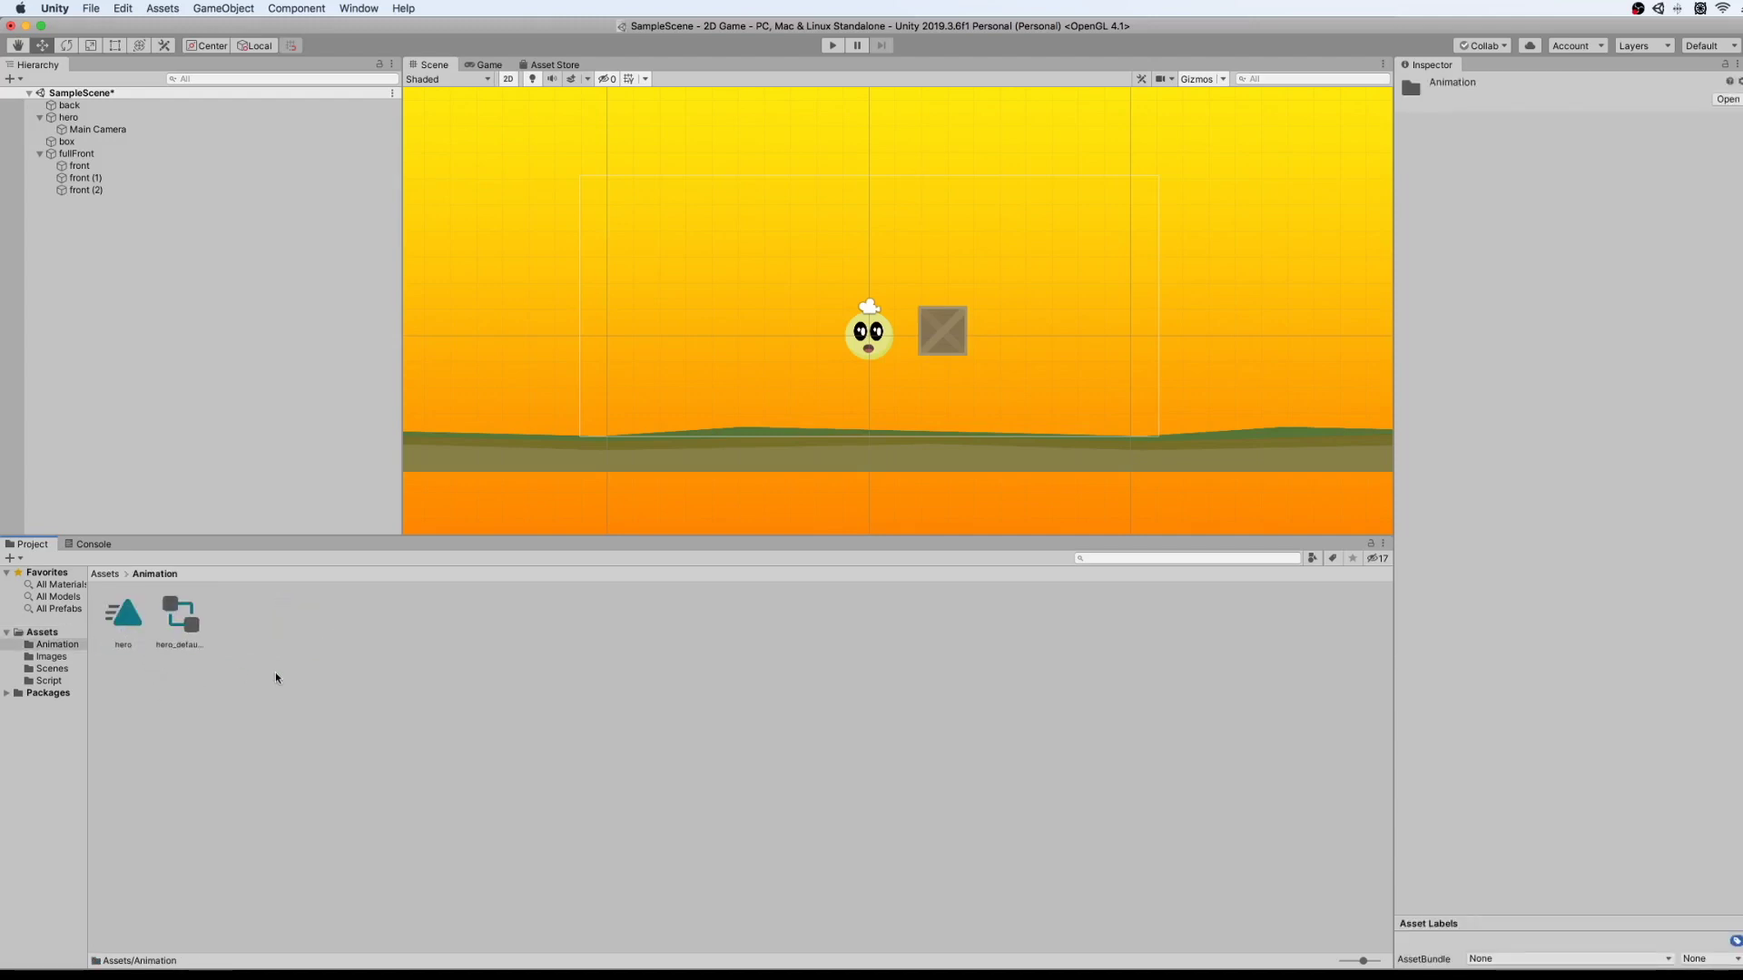
# Inspect the hero clip and open the hero_default_0 controller in the Animator.
pyautogui.click(192, 626)
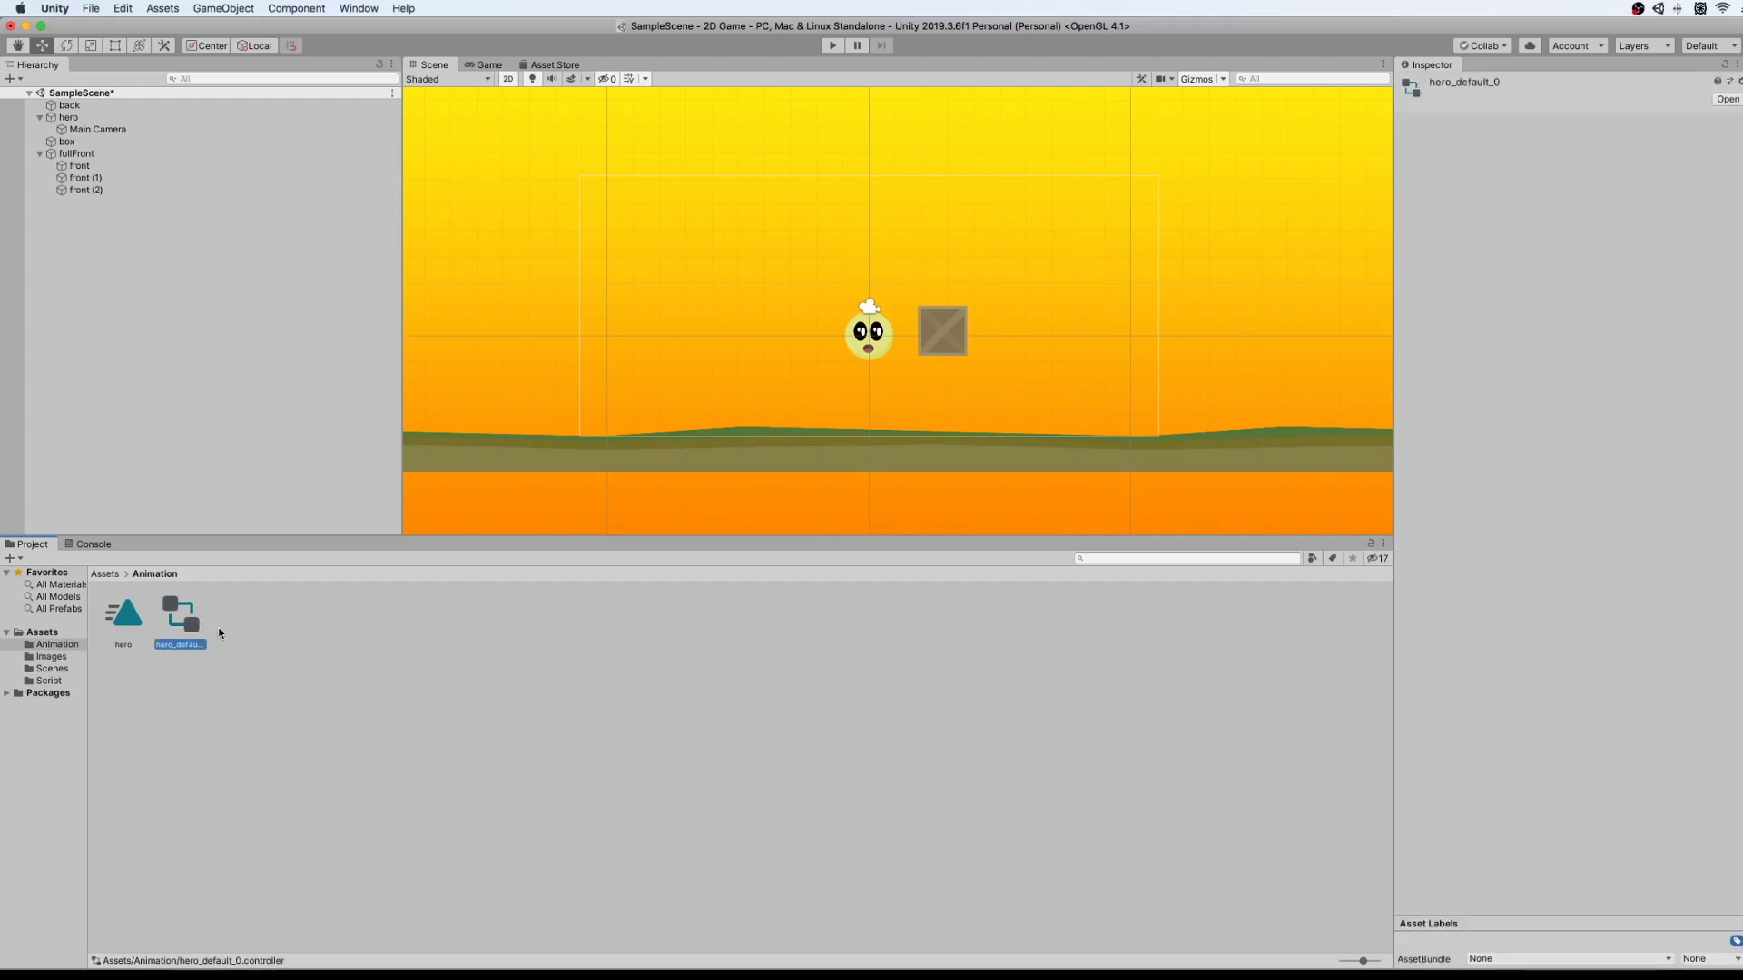
pyautogui.click(137, 620)
pyautogui.click(233, 619)
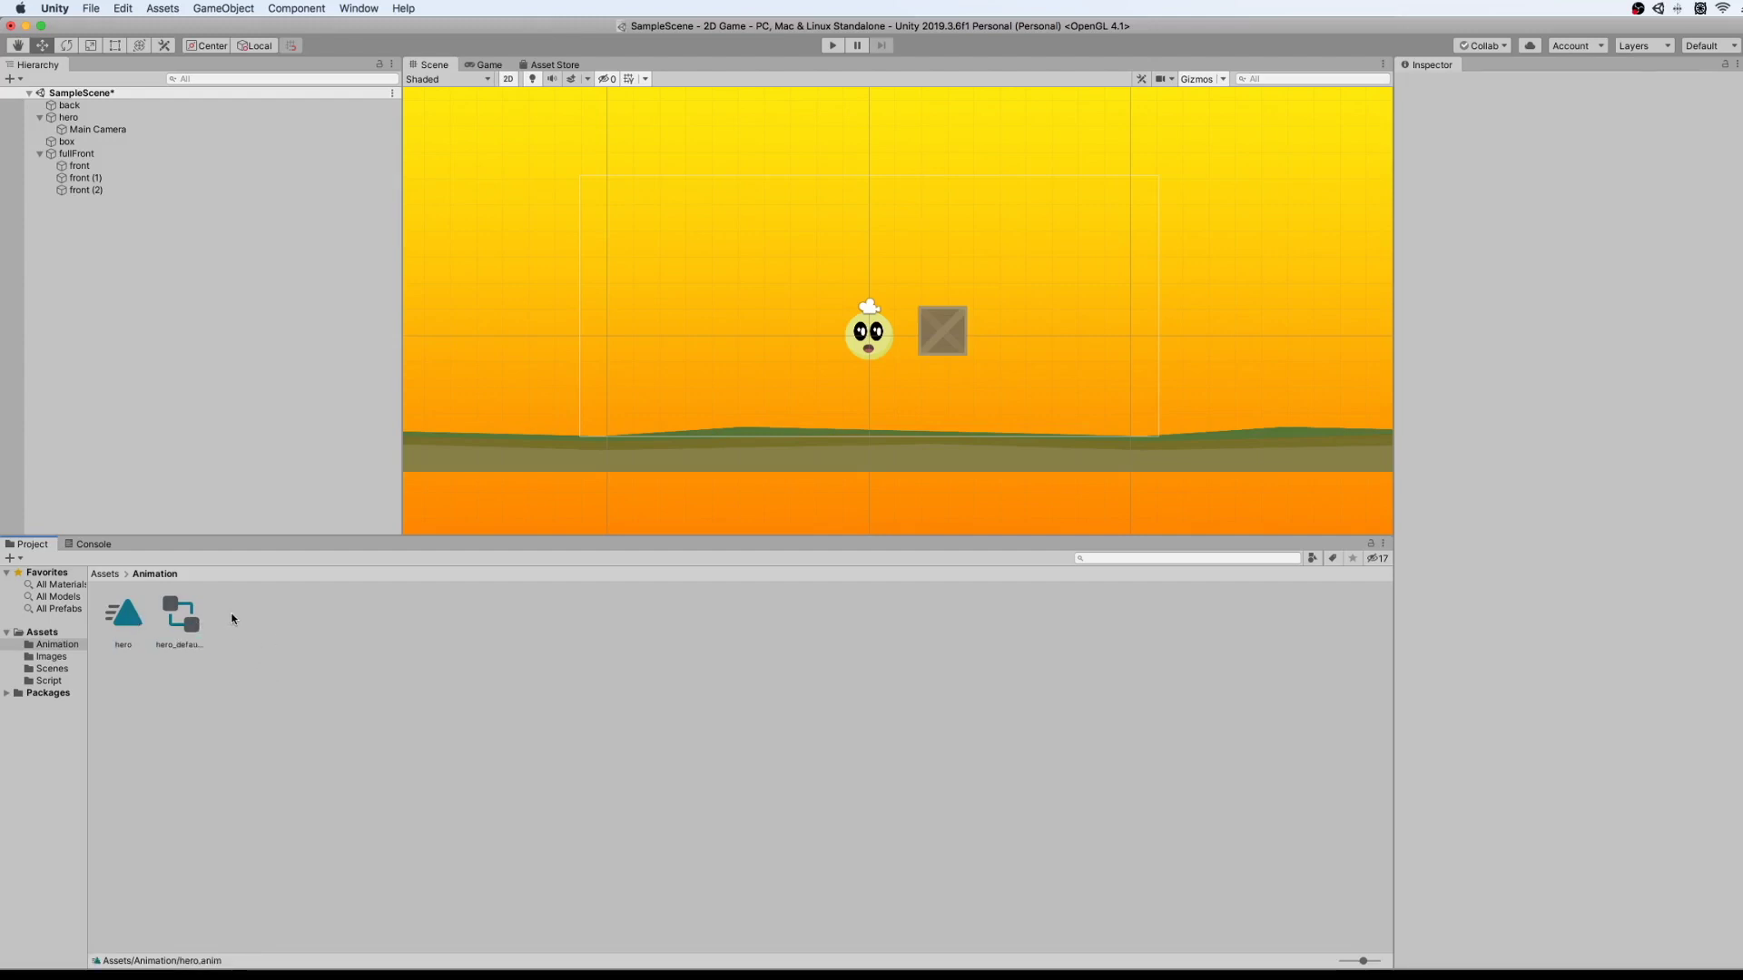
pyautogui.click(182, 624)
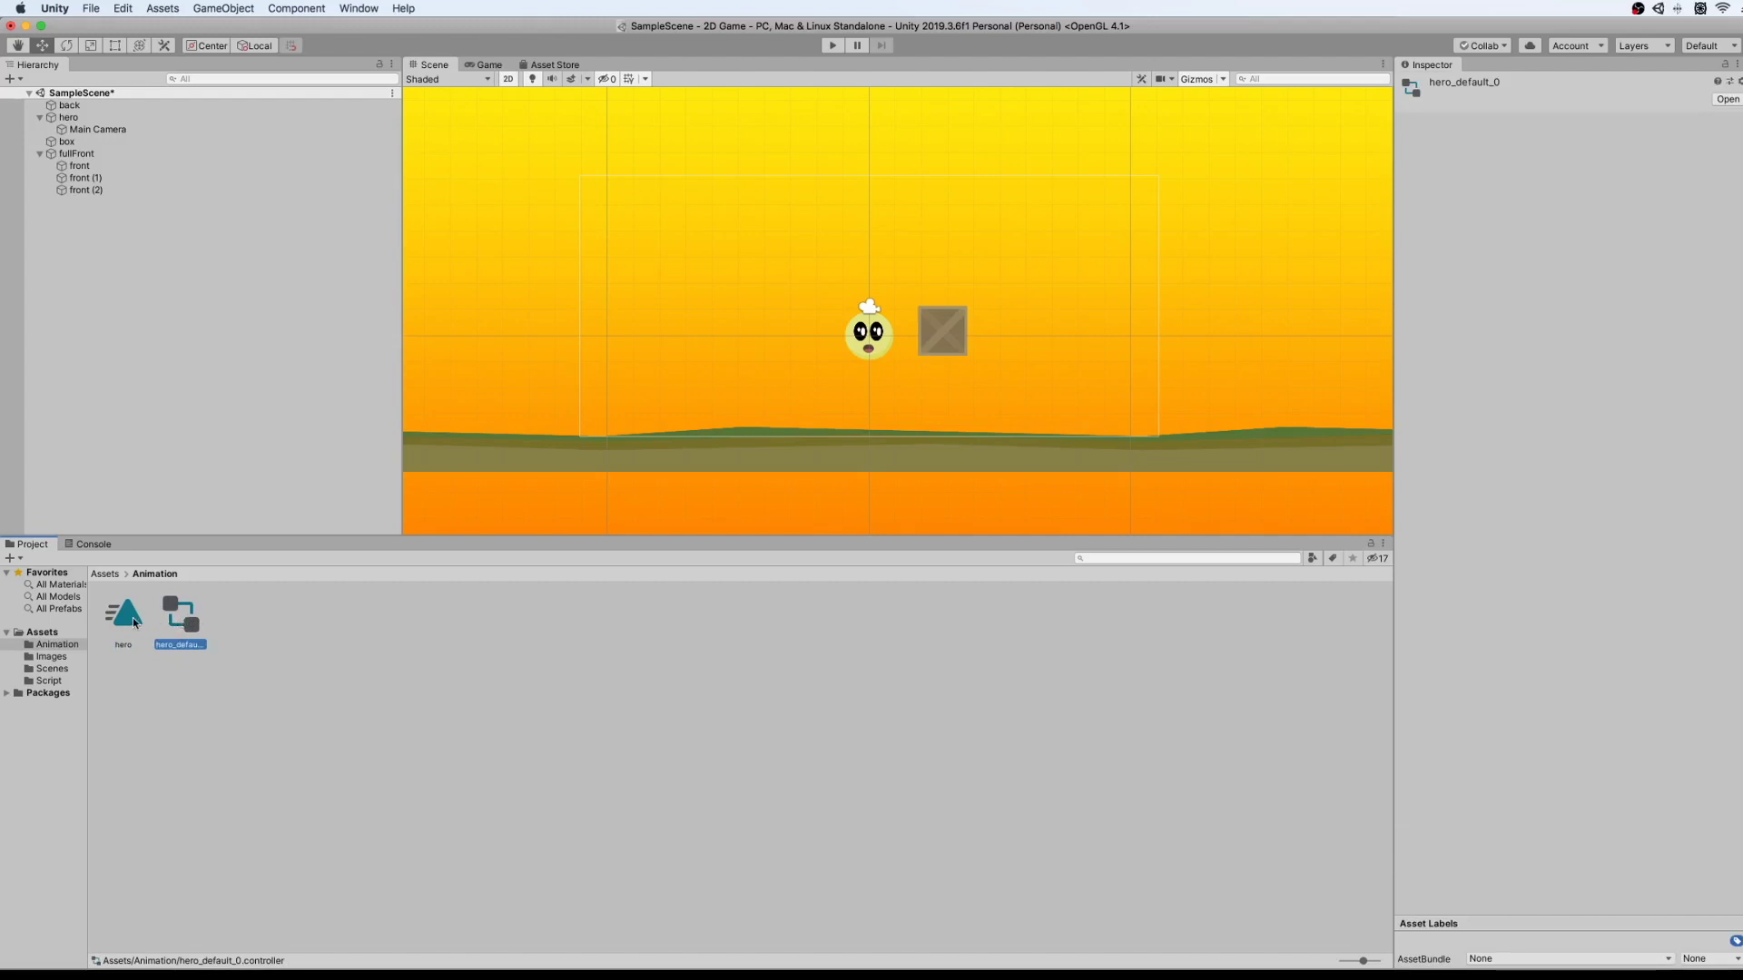
pyautogui.click(133, 618)
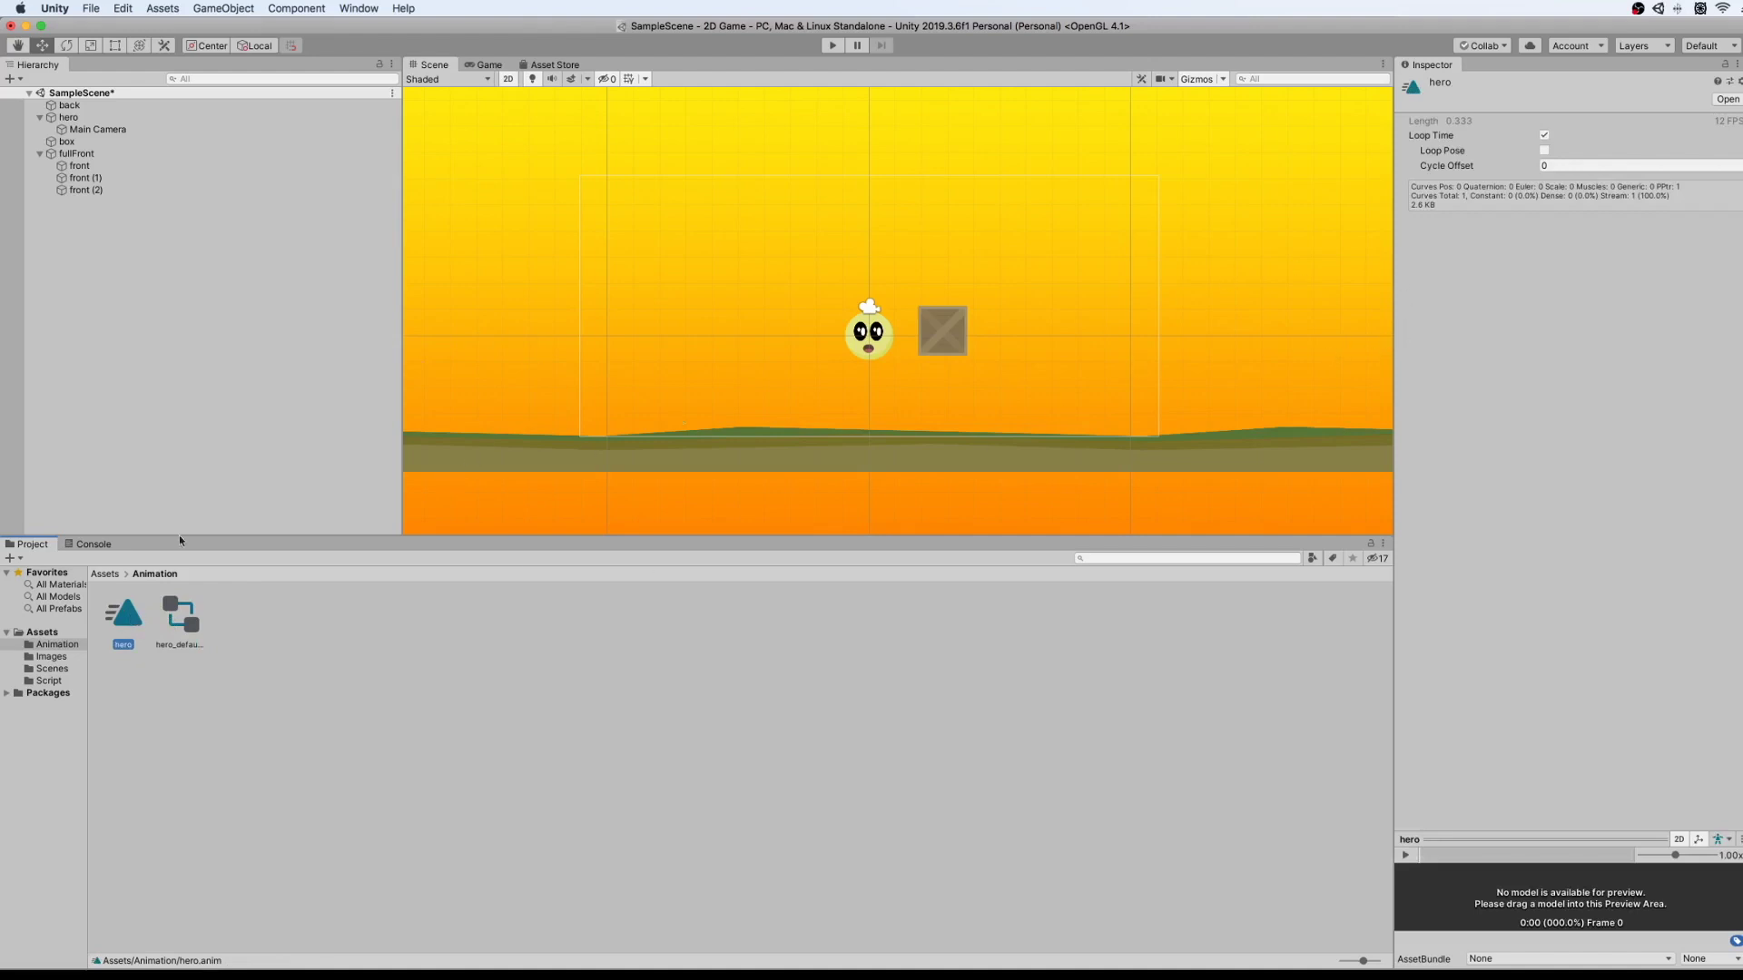
pyautogui.click(189, 618)
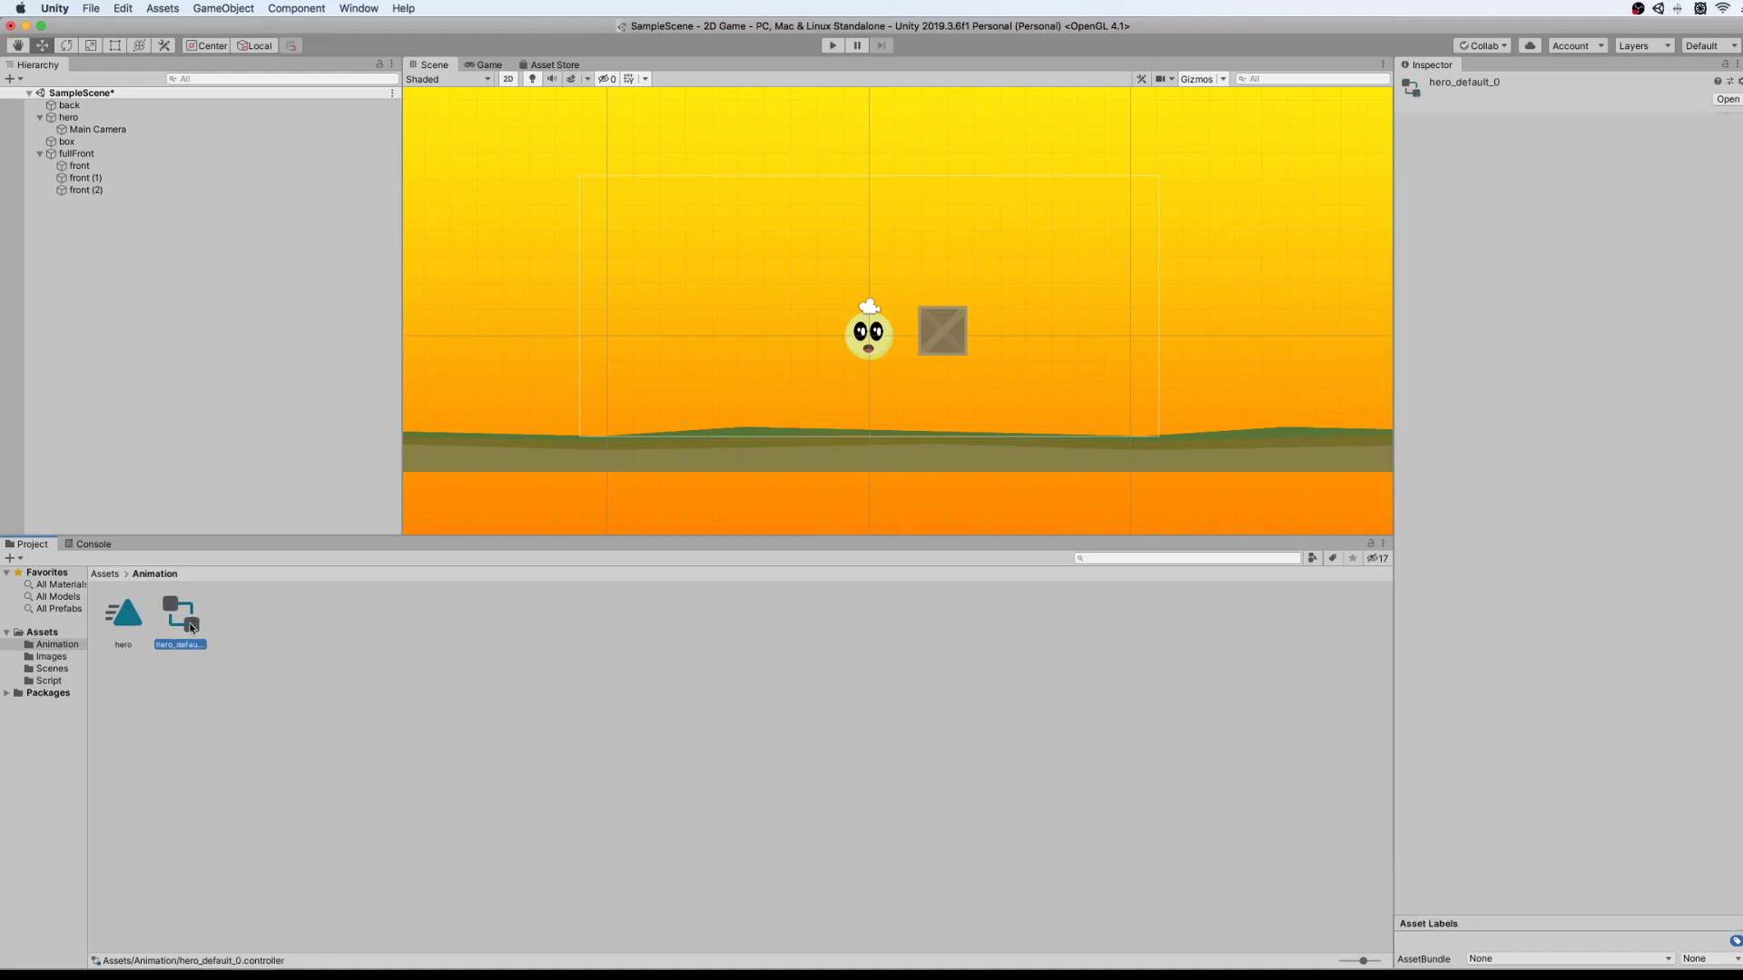
pyautogui.doubleClick(192, 627)
pyautogui.click(944, 281)
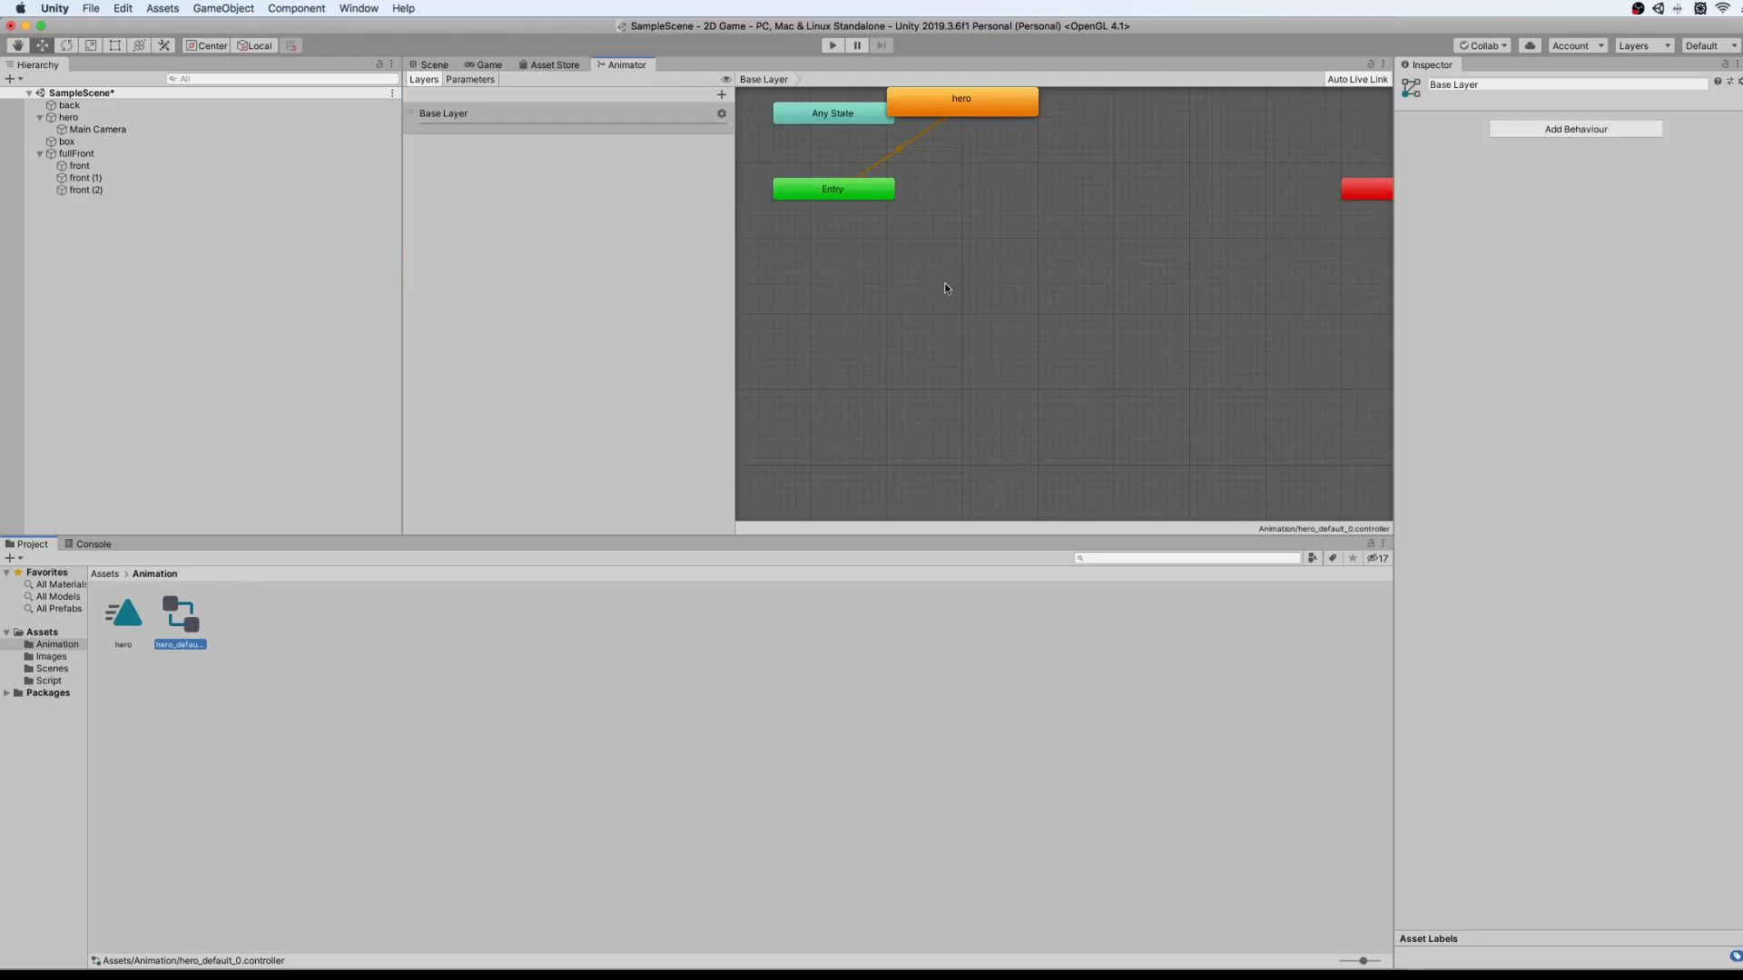
# Rearrange the Animator graph, moving the hero state right and placing Entry below it.
pyautogui.moveTo(955, 275); pyautogui.dragTo(915, 361, button='middle')
pyautogui.rightClick(913, 357)
pyautogui.click(917, 329)
pyautogui.moveTo(866, 337); pyautogui.dragTo(908, 355, button='middle')
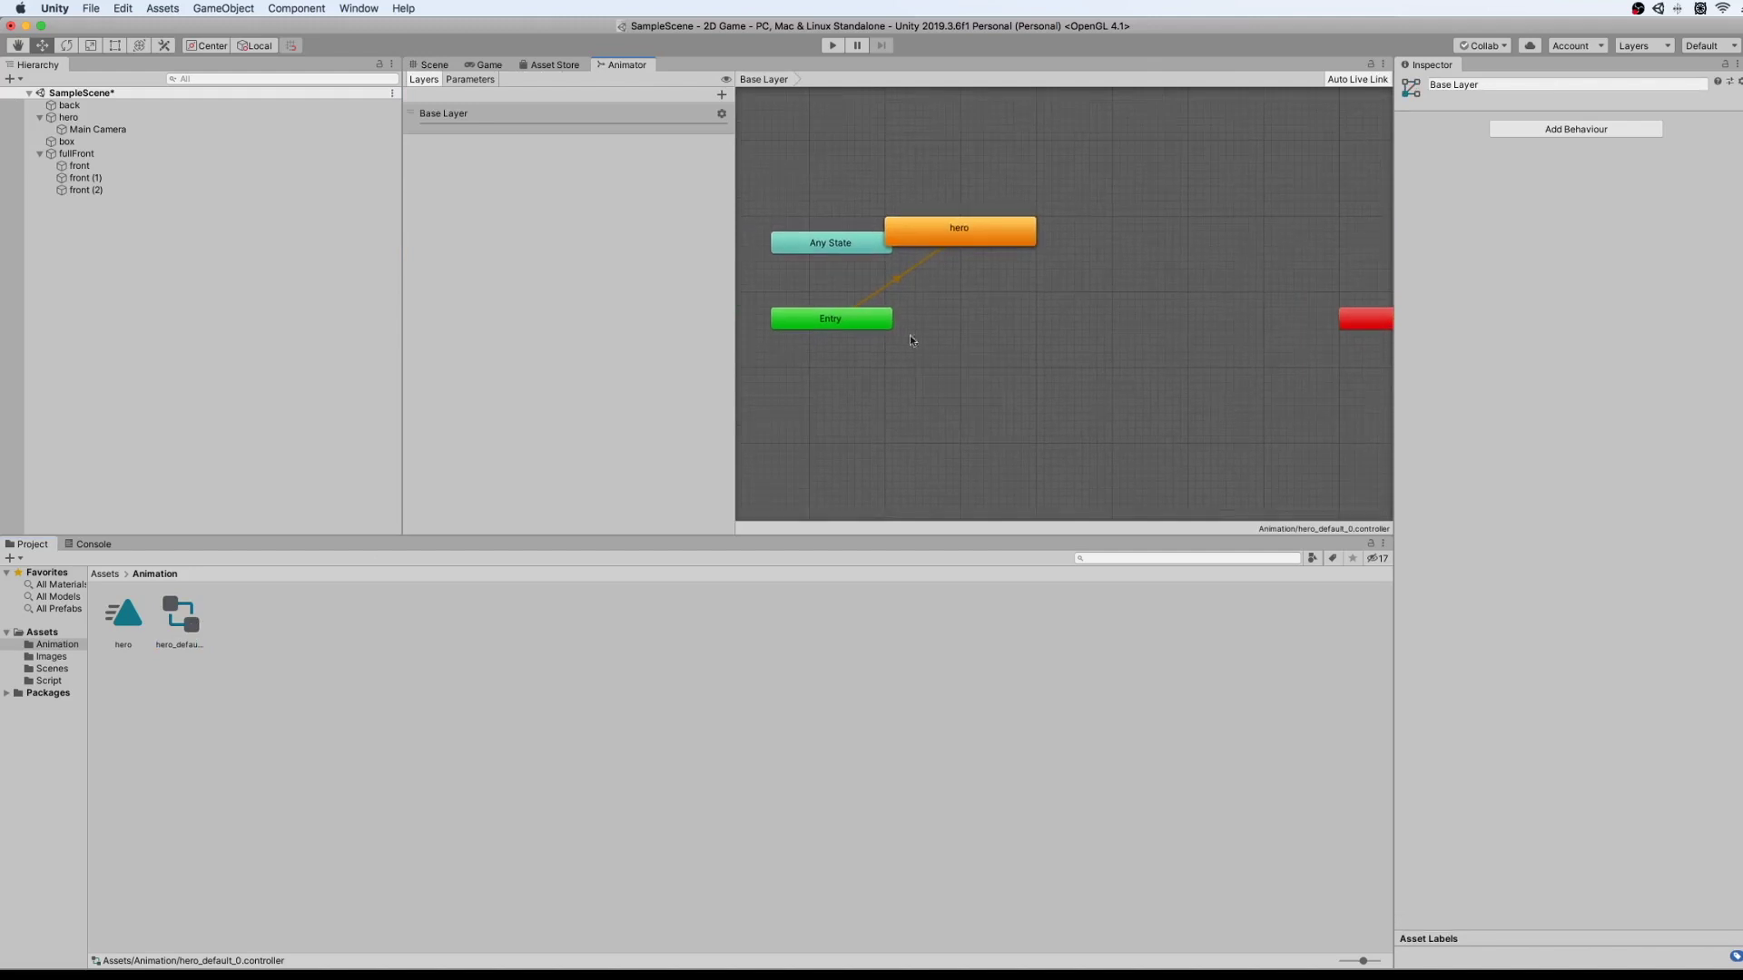
pyautogui.click(954, 227)
pyautogui.moveTo(931, 230); pyautogui.dragTo(1014, 241)
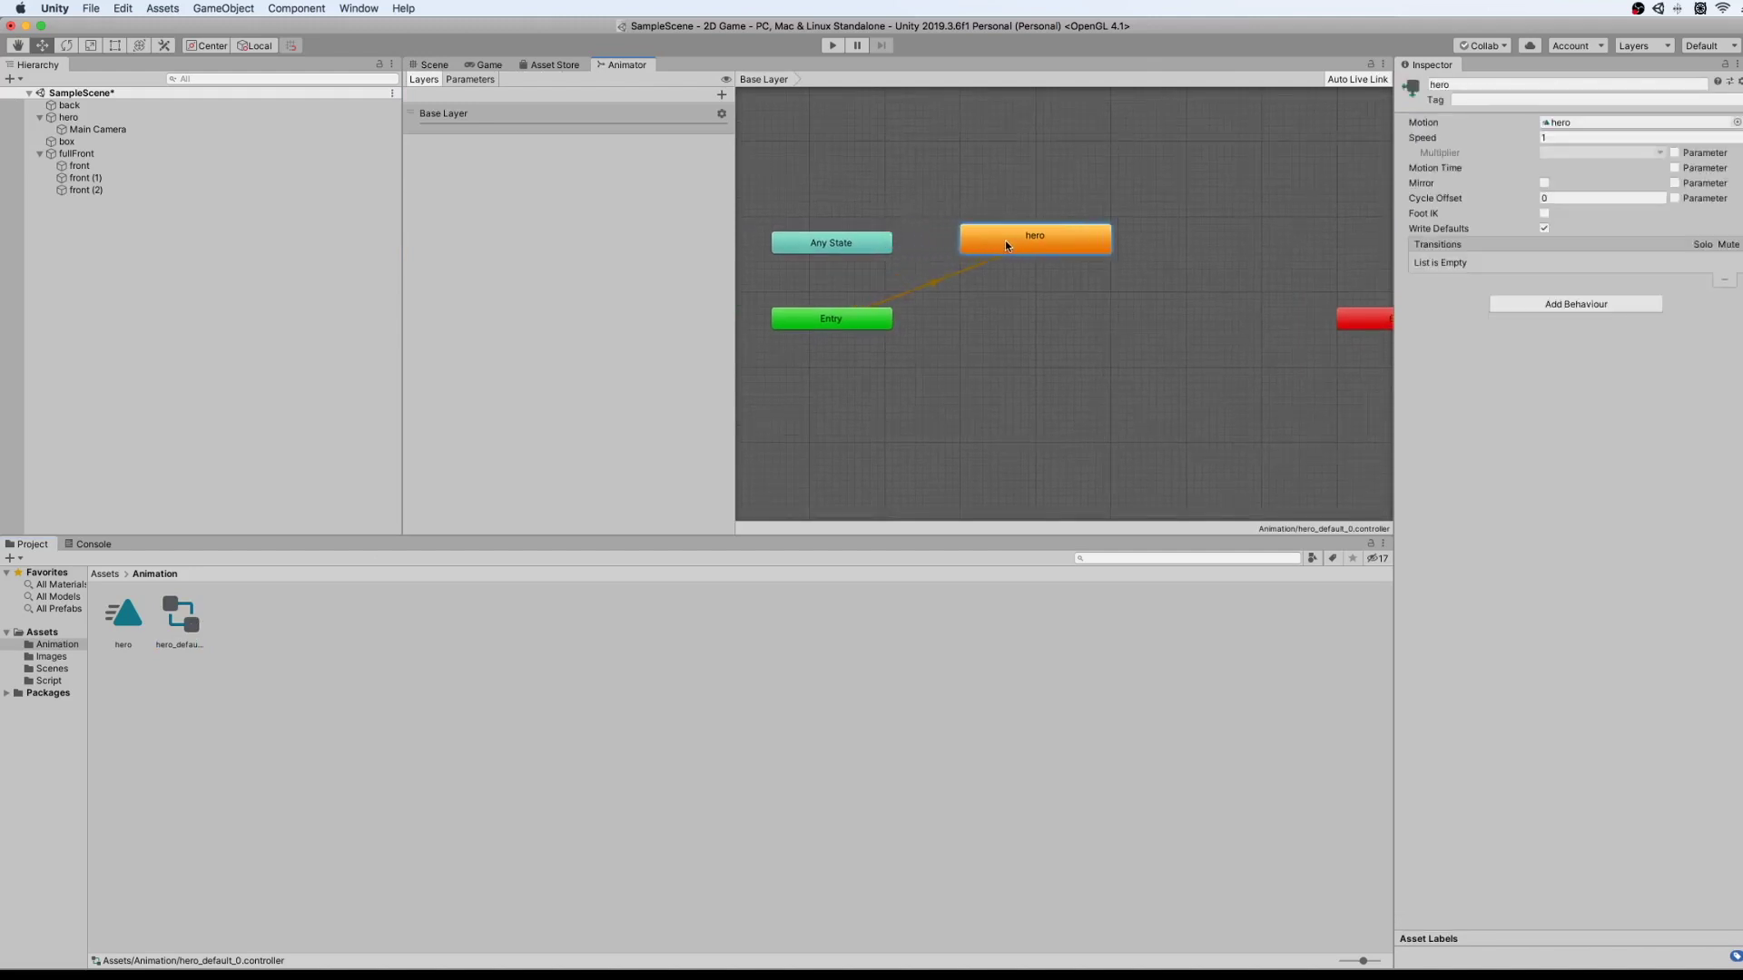
pyautogui.moveTo(836, 321); pyautogui.dragTo(1041, 352)
pyautogui.click(1142, 301)
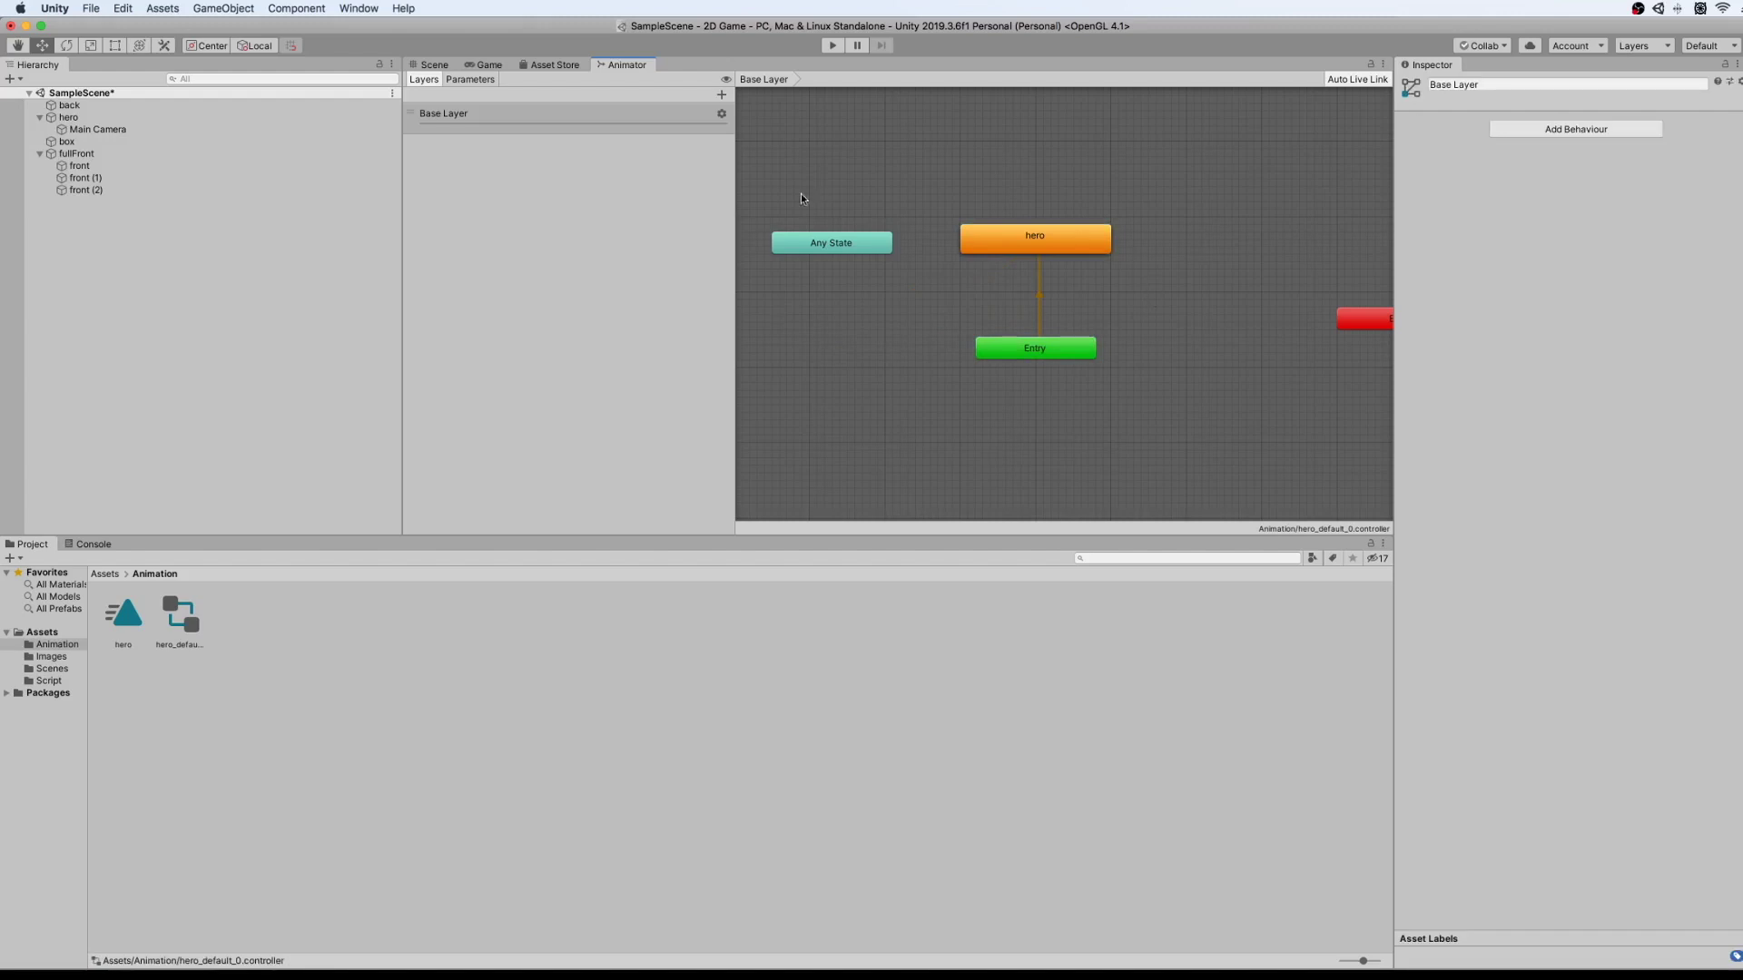
# Rename the hero_default_0 animator controller to hero_anim.
pyautogui.click(176, 646)
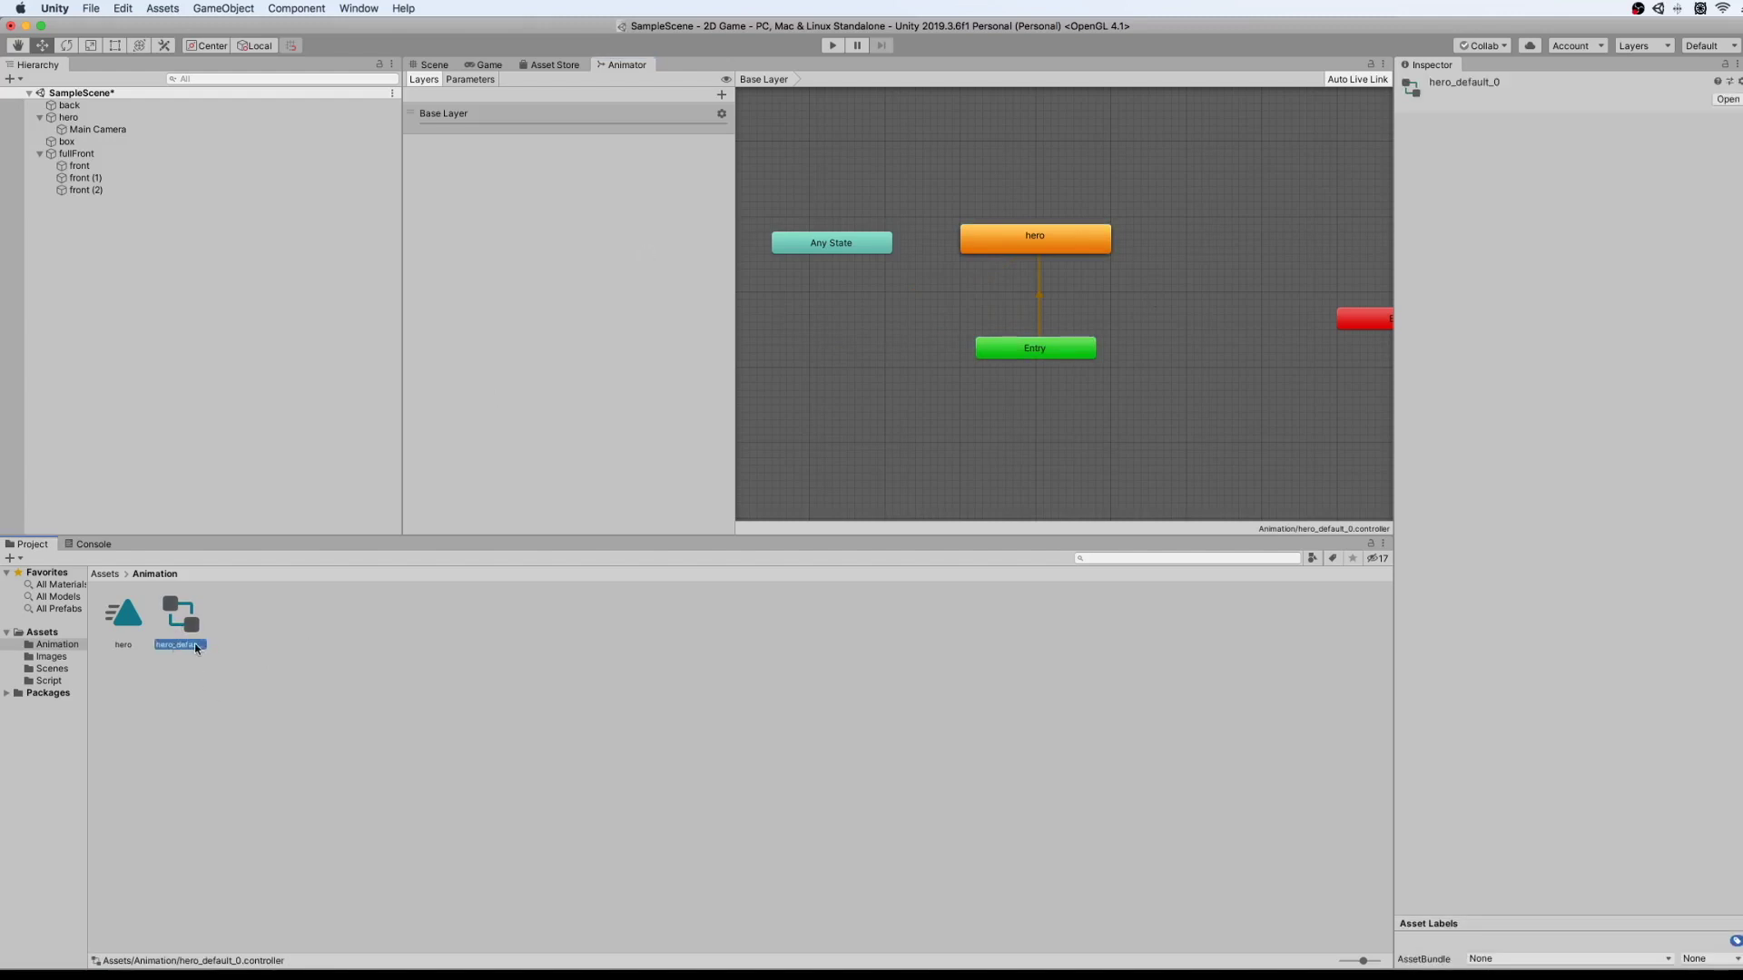
pyautogui.rightClick(195, 647)
pyautogui.click(227, 708)
pyautogui.write('h')
pyautogui.write('ero_anim')
pyautogui.press('Return')
# Rename the hero animation clip to hero_default and confirm the hero state's Motion uses it.
pyautogui.click(1059, 246)
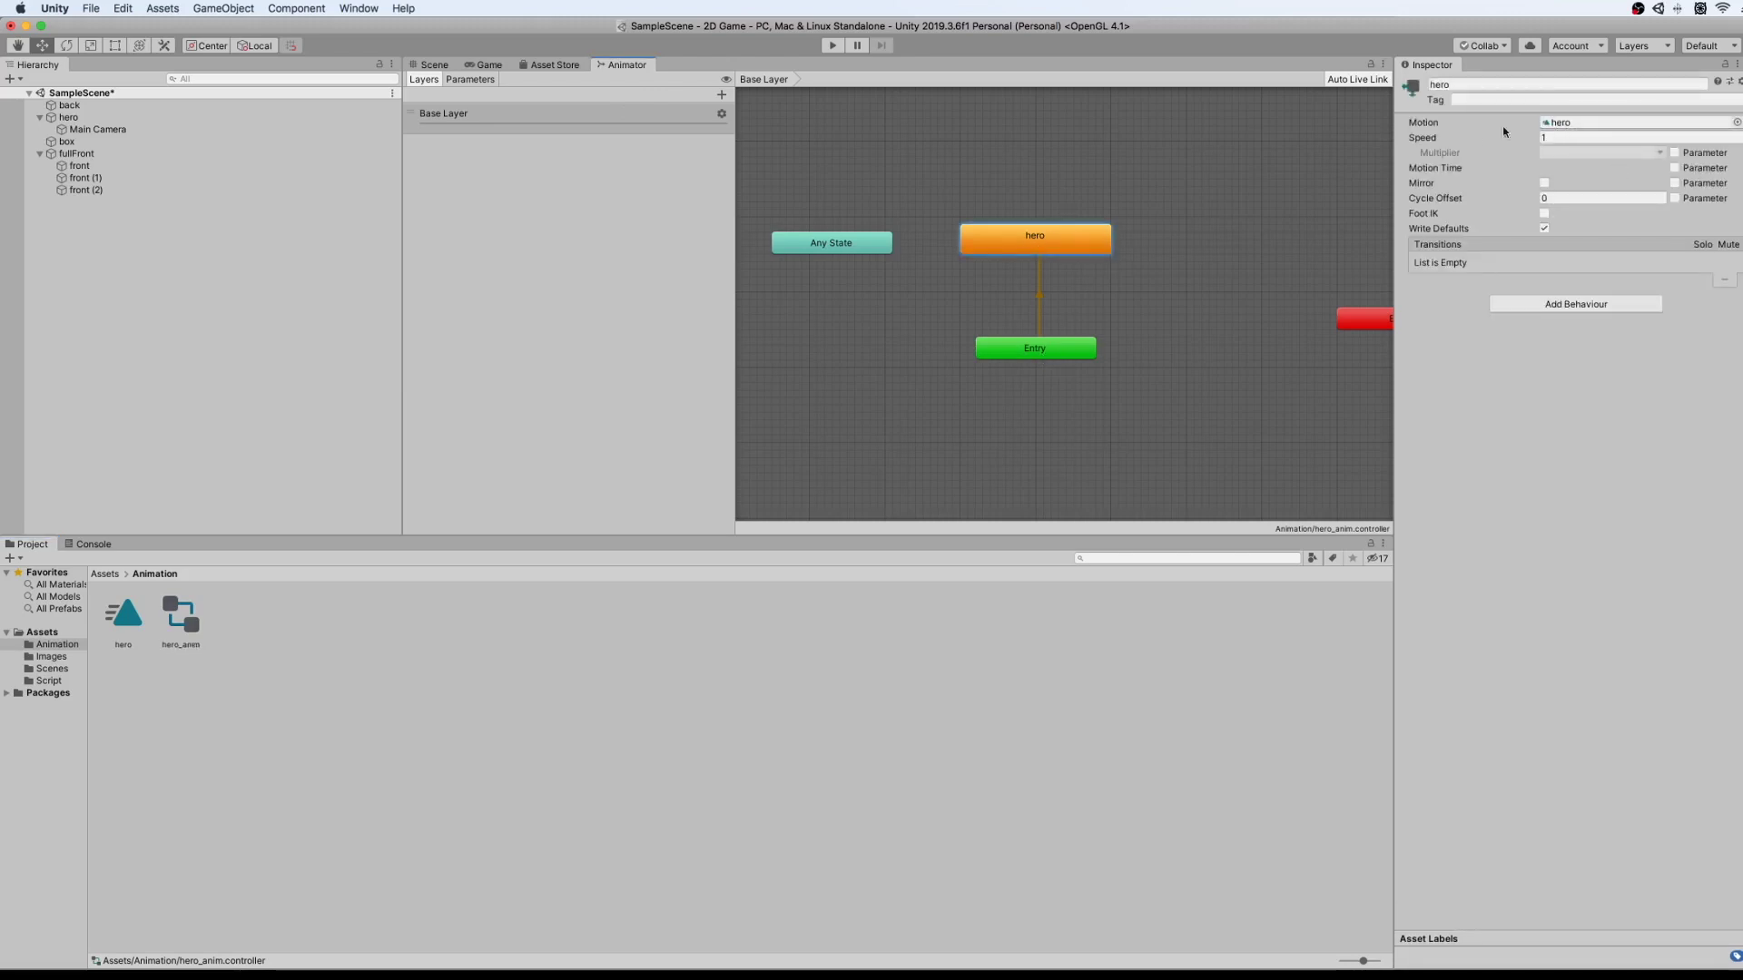
pyautogui.click(125, 619)
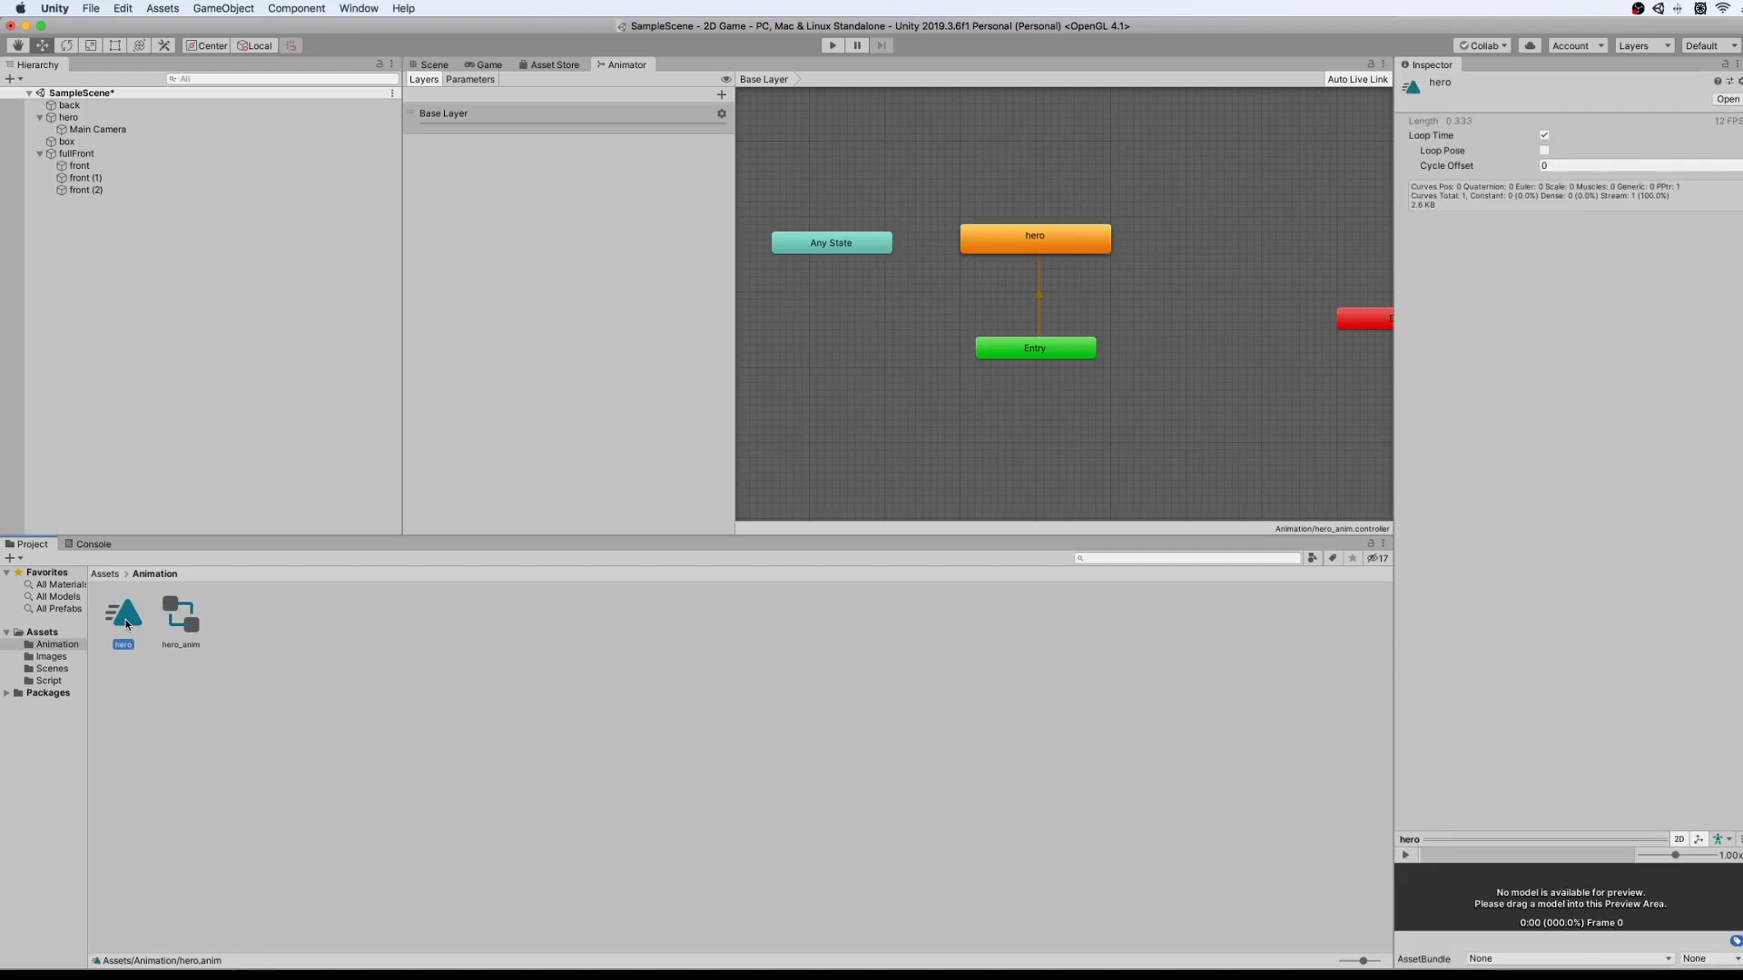
pyautogui.rightClick(125, 620)
pyautogui.moveTo(131, 627)
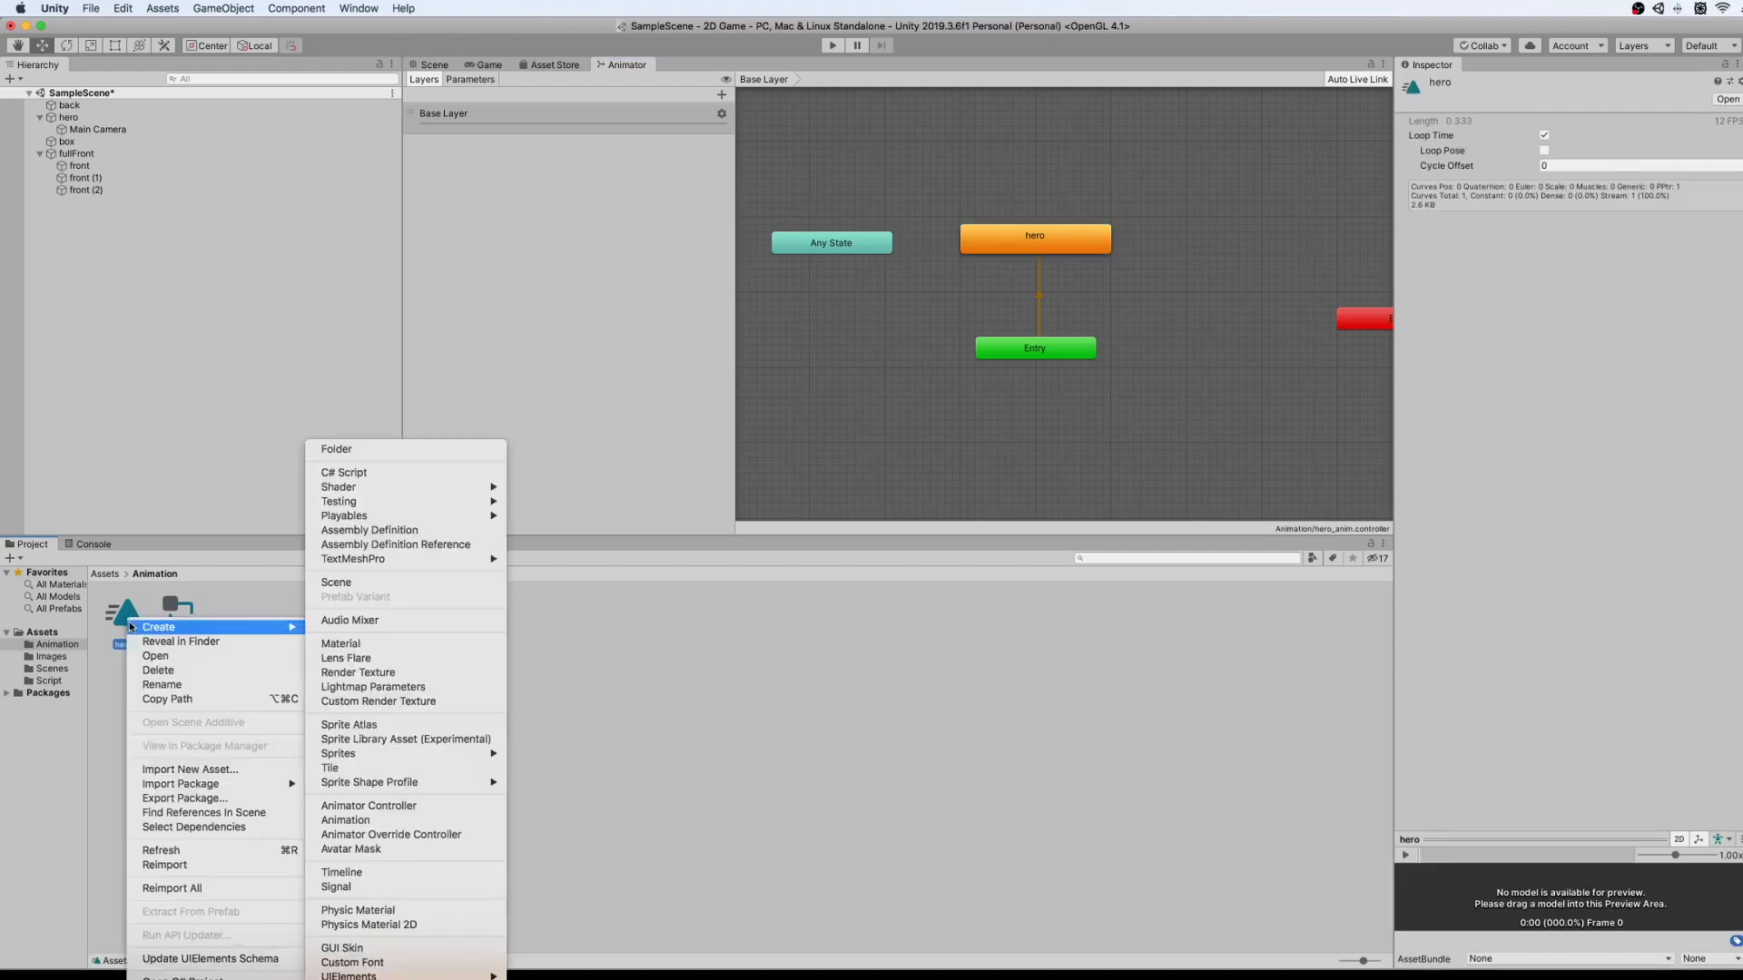
pyautogui.click(168, 684)
pyautogui.press('Right')
pyautogui.write('_default')
pyautogui.press('Return')
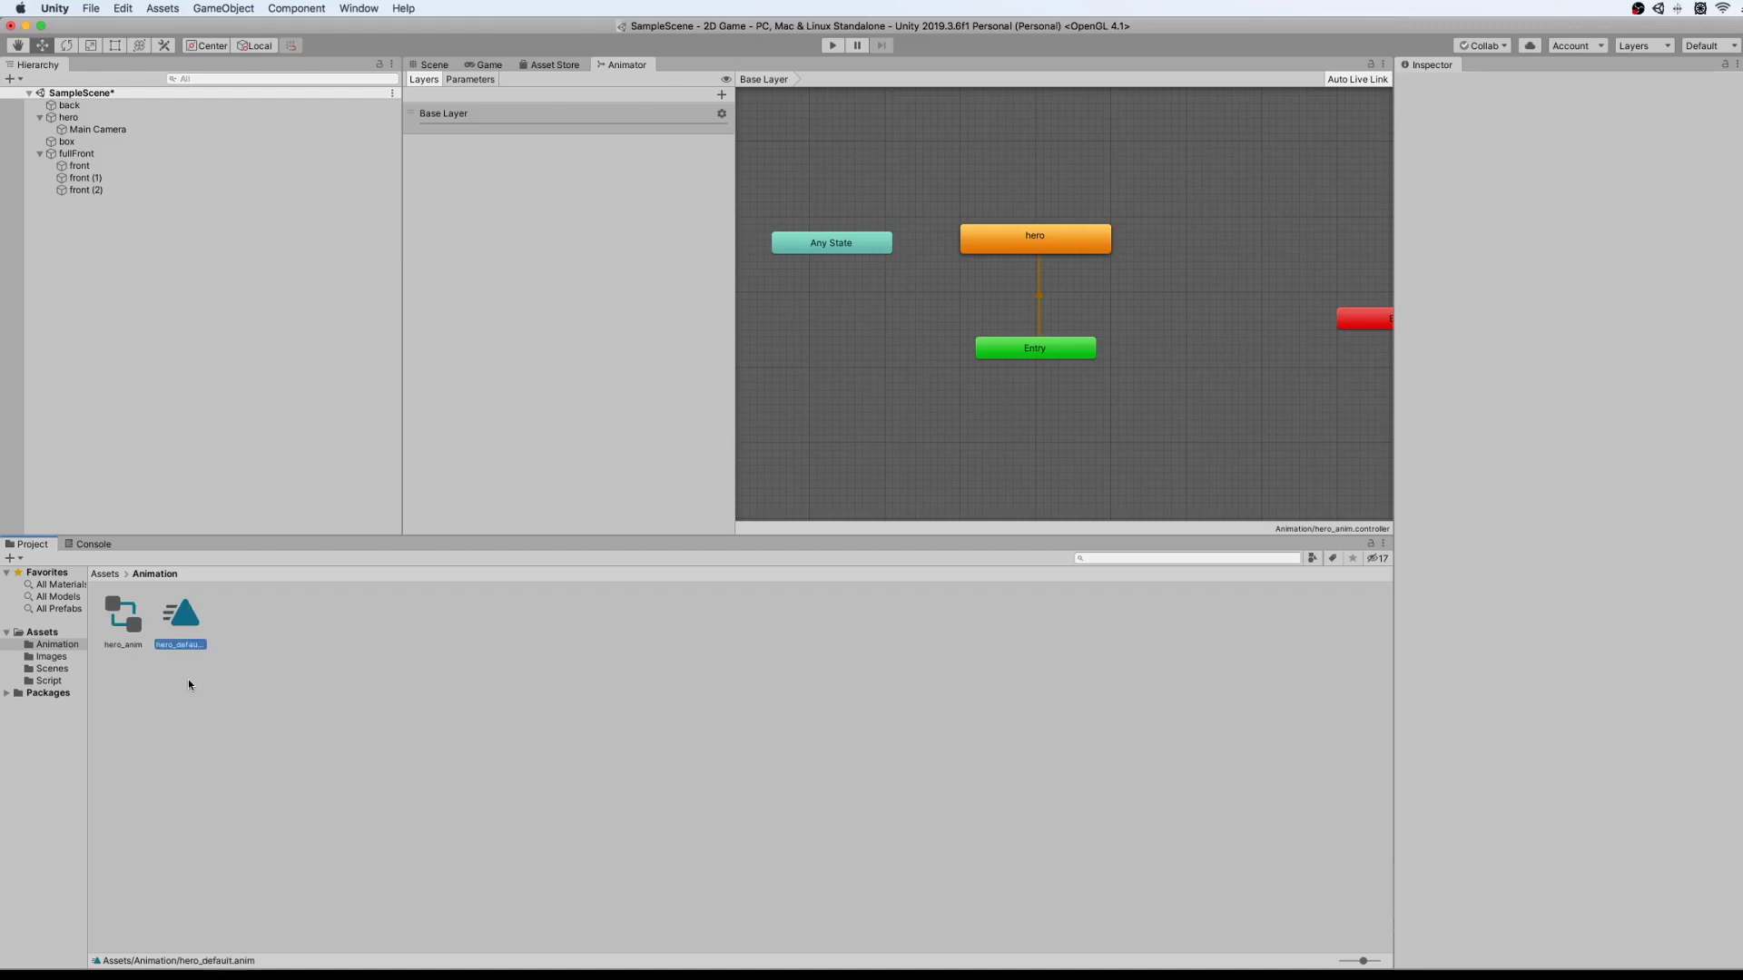
pyautogui.click(1074, 243)
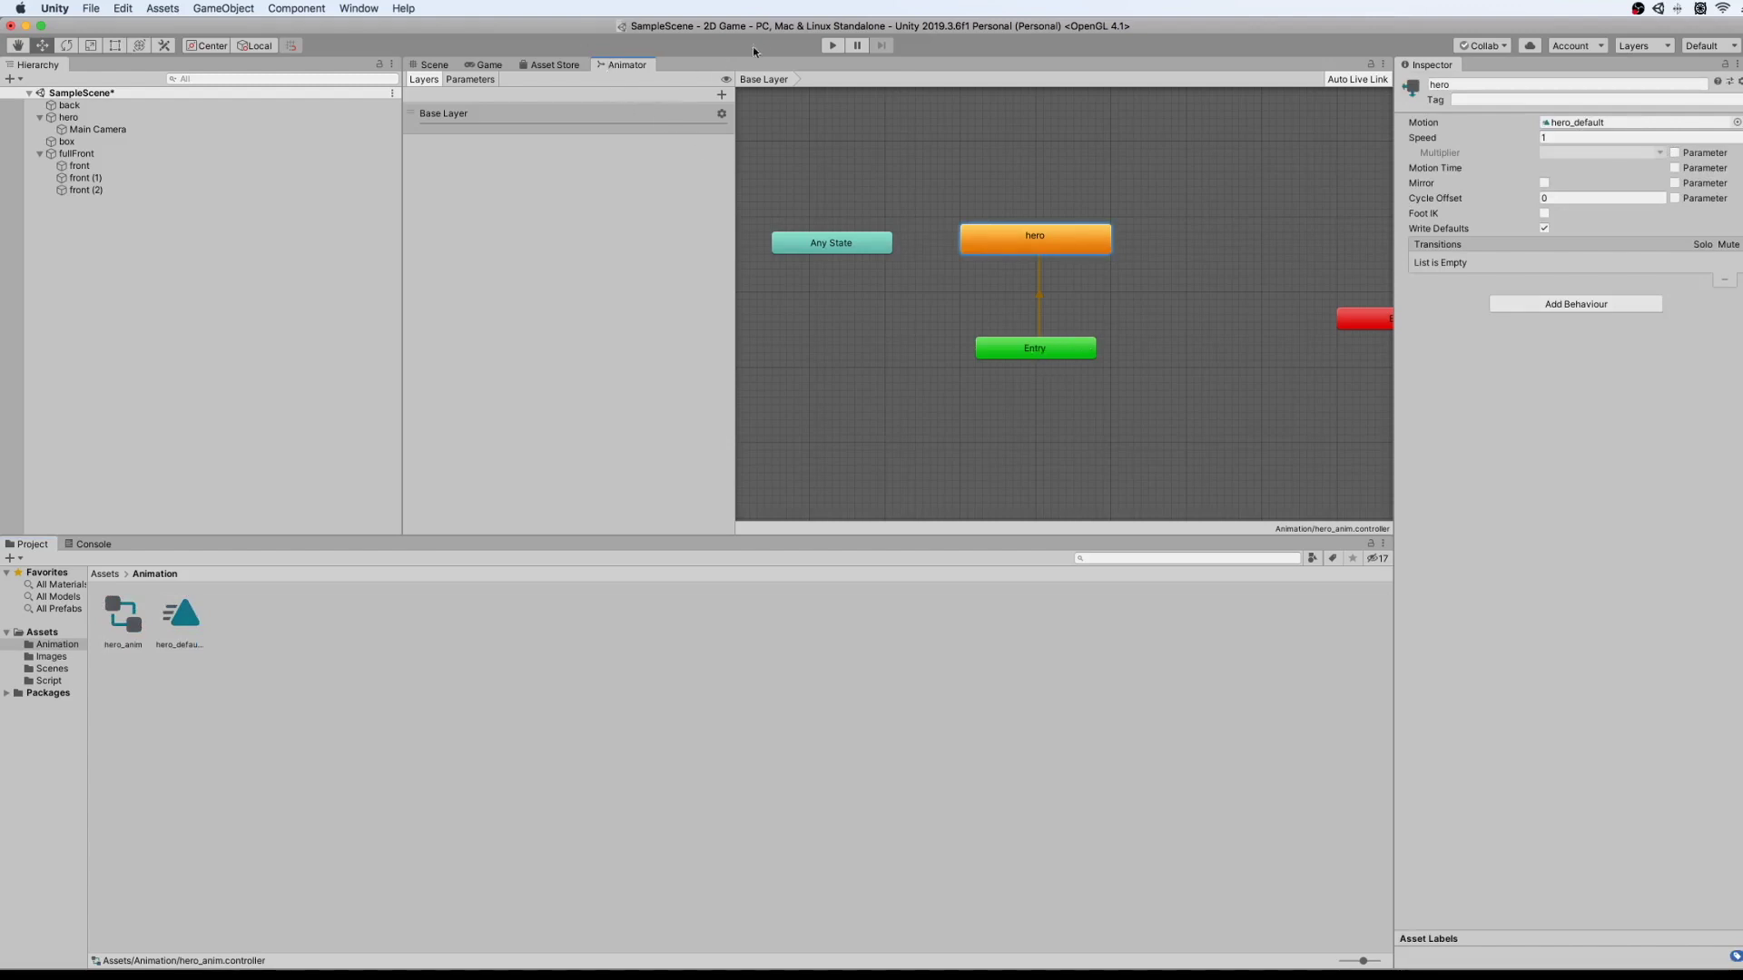
# Play the game and switch between the Game view and the Animator graph during the run.
pyautogui.click(835, 44)
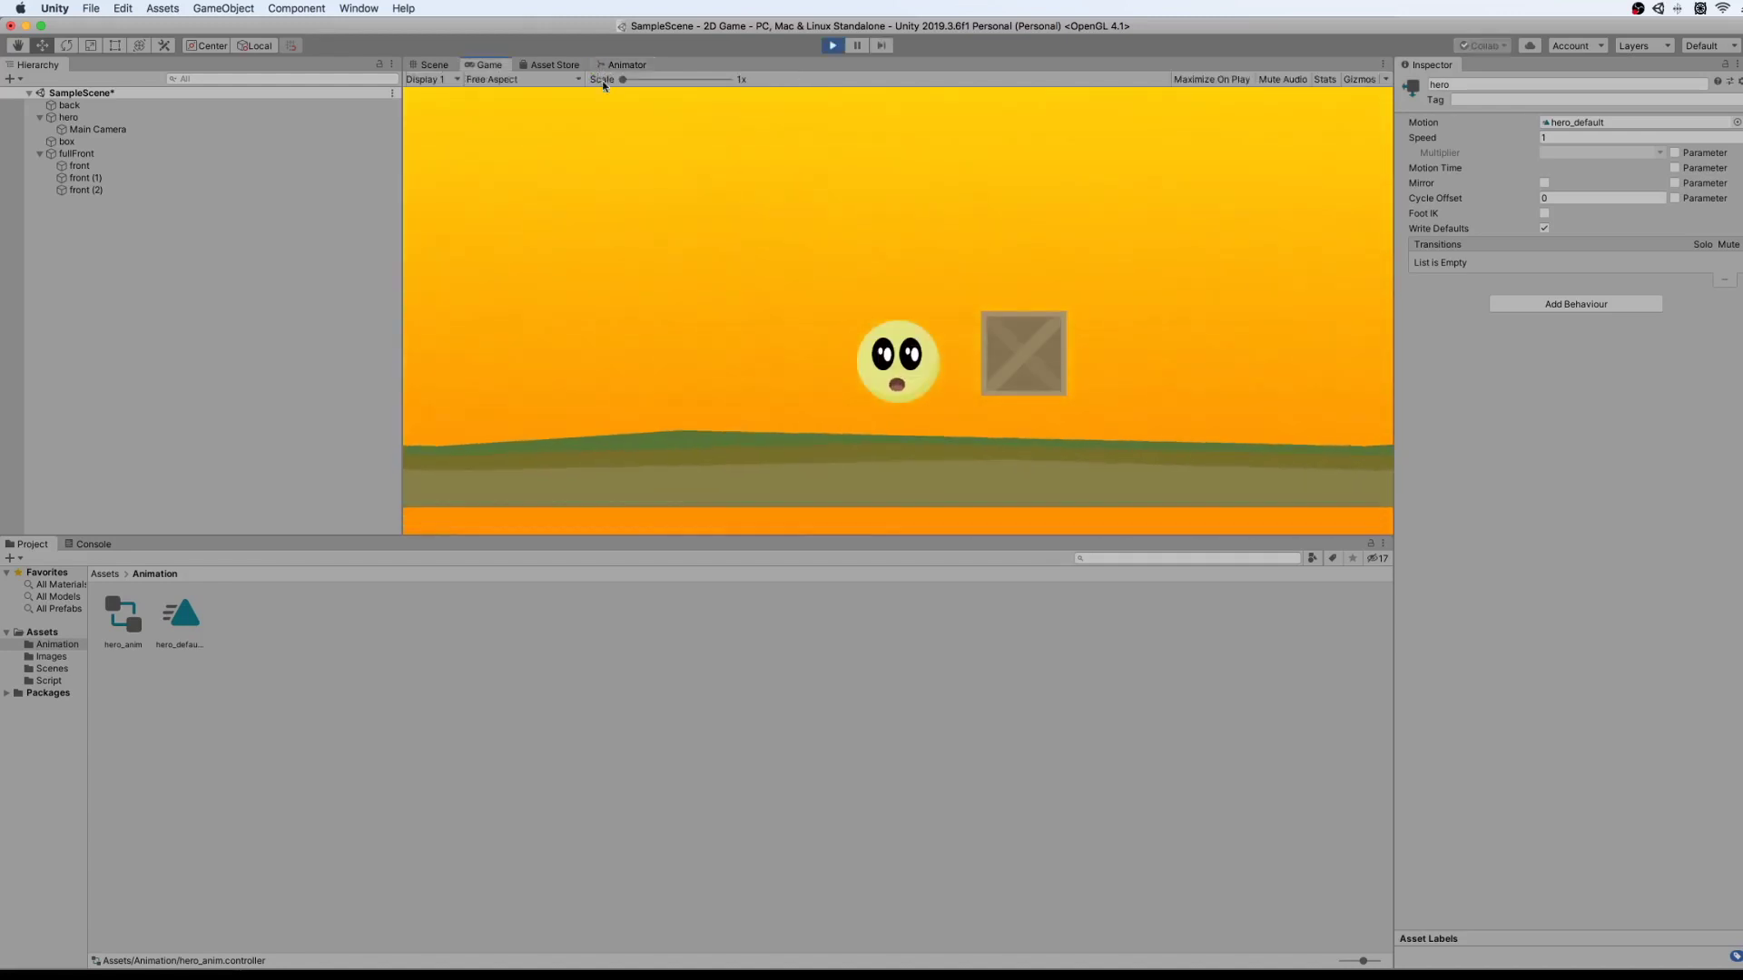
pyautogui.click(638, 68)
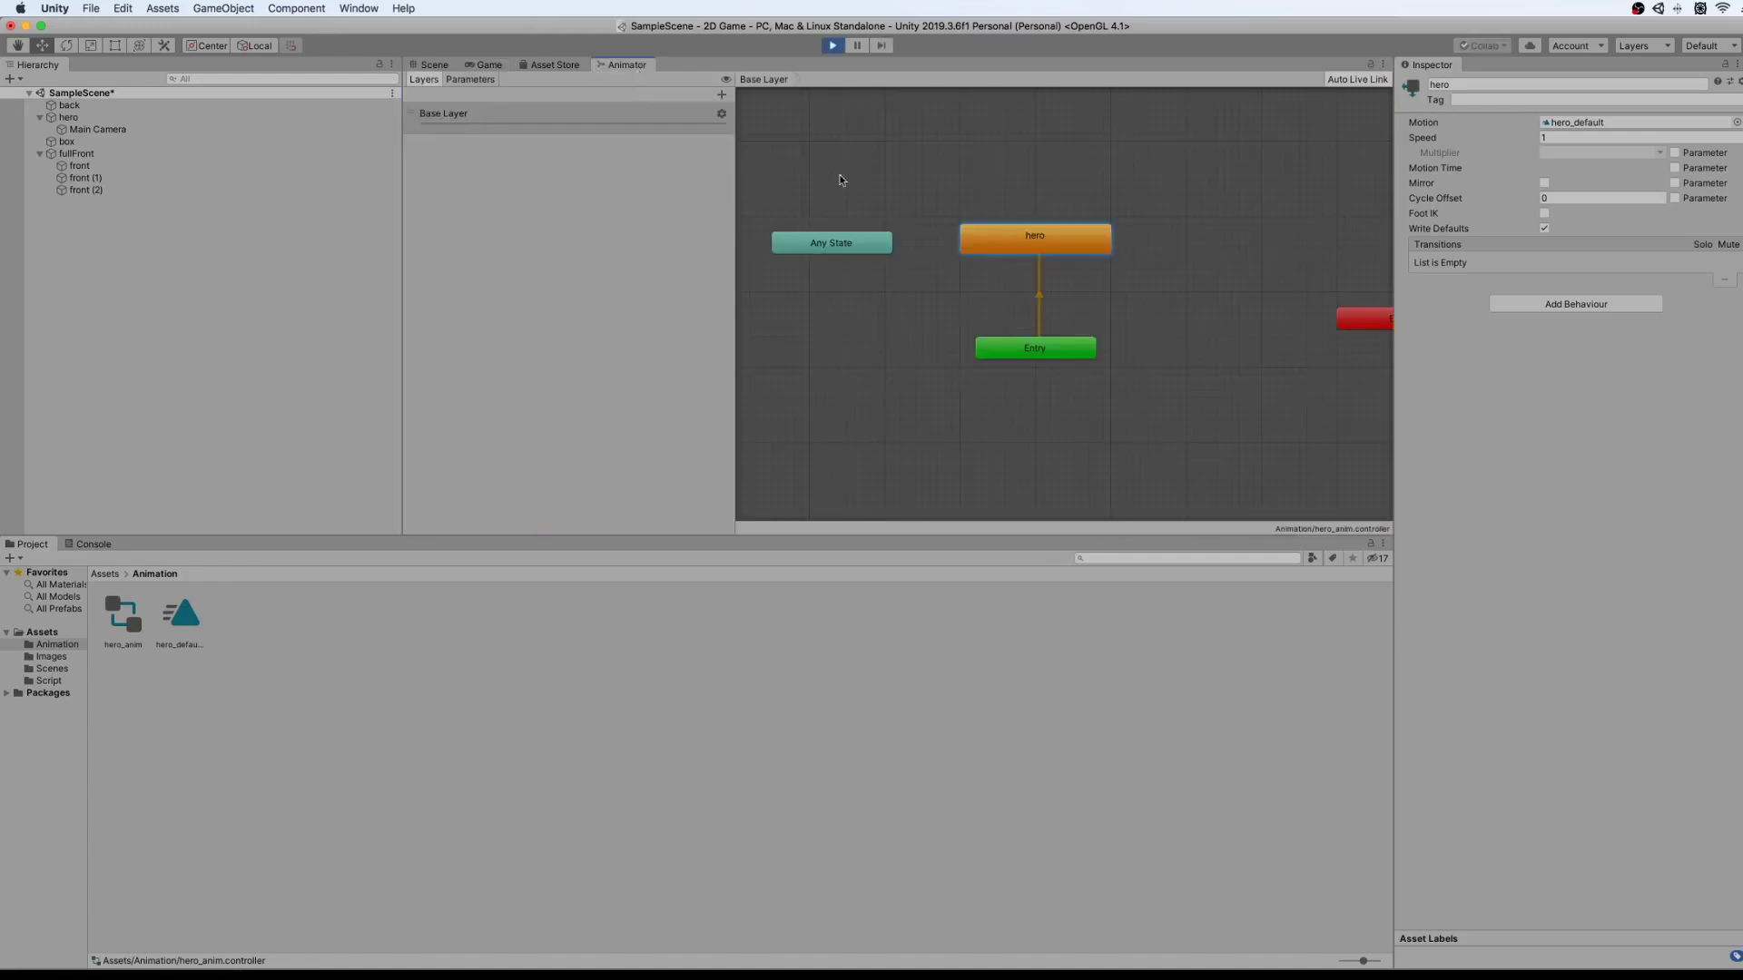
pyautogui.click(490, 65)
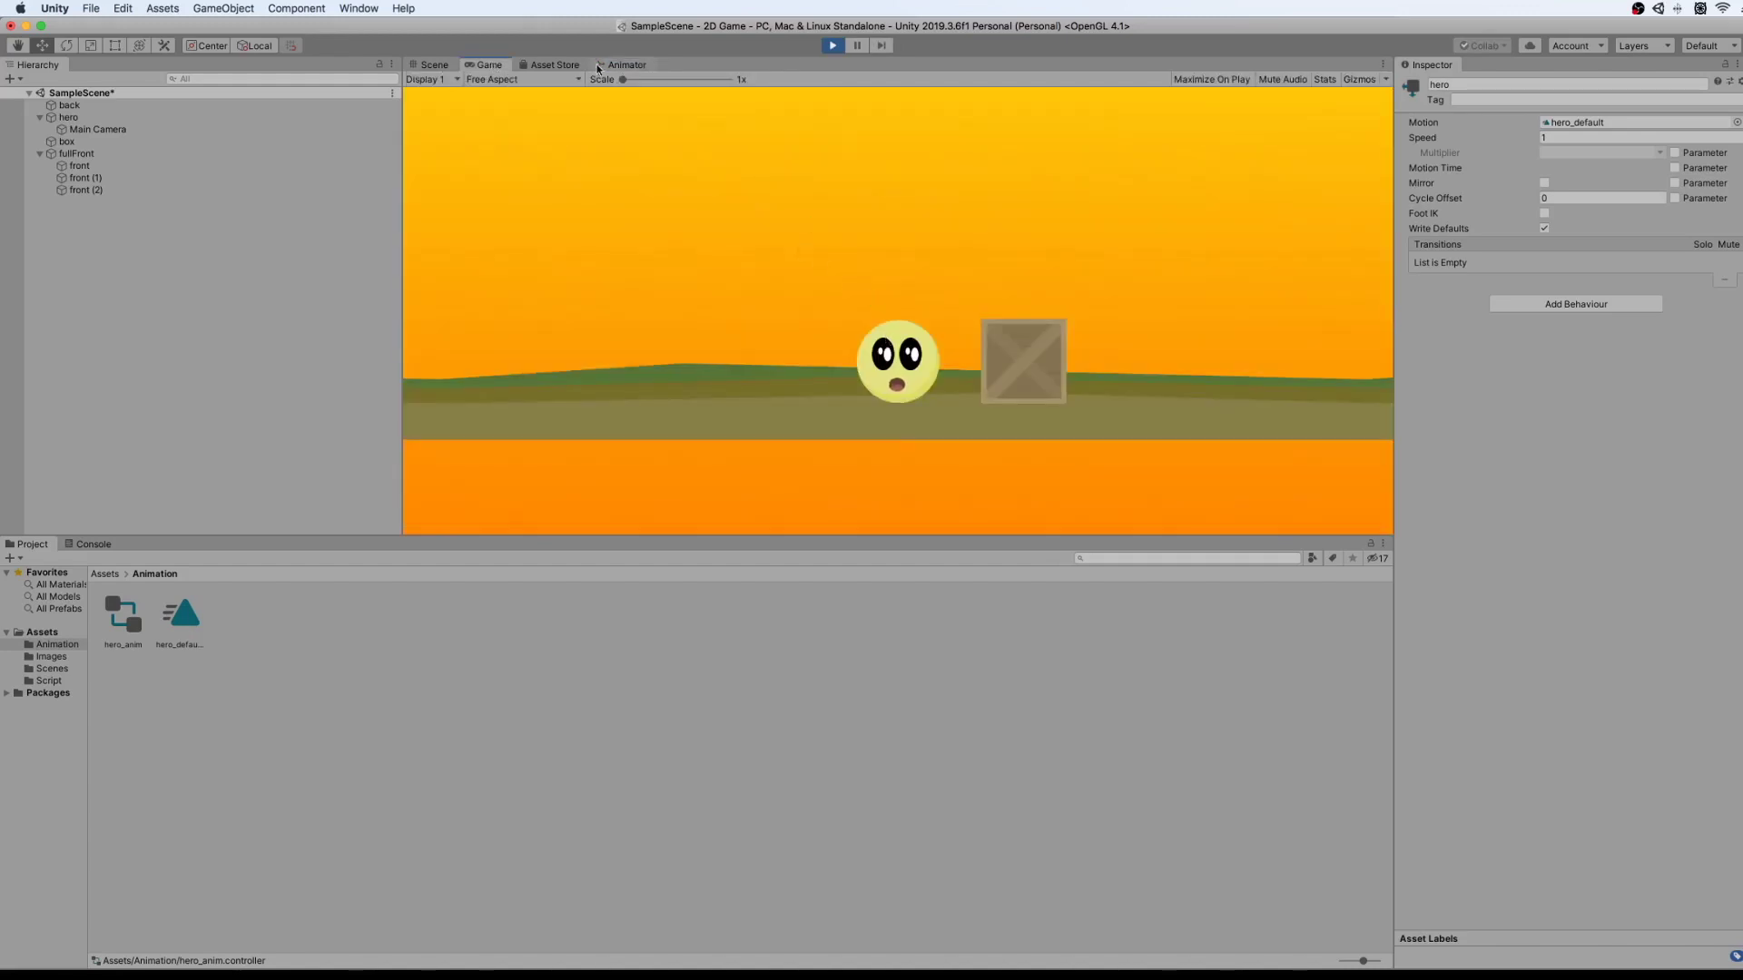
pyautogui.click(629, 69)
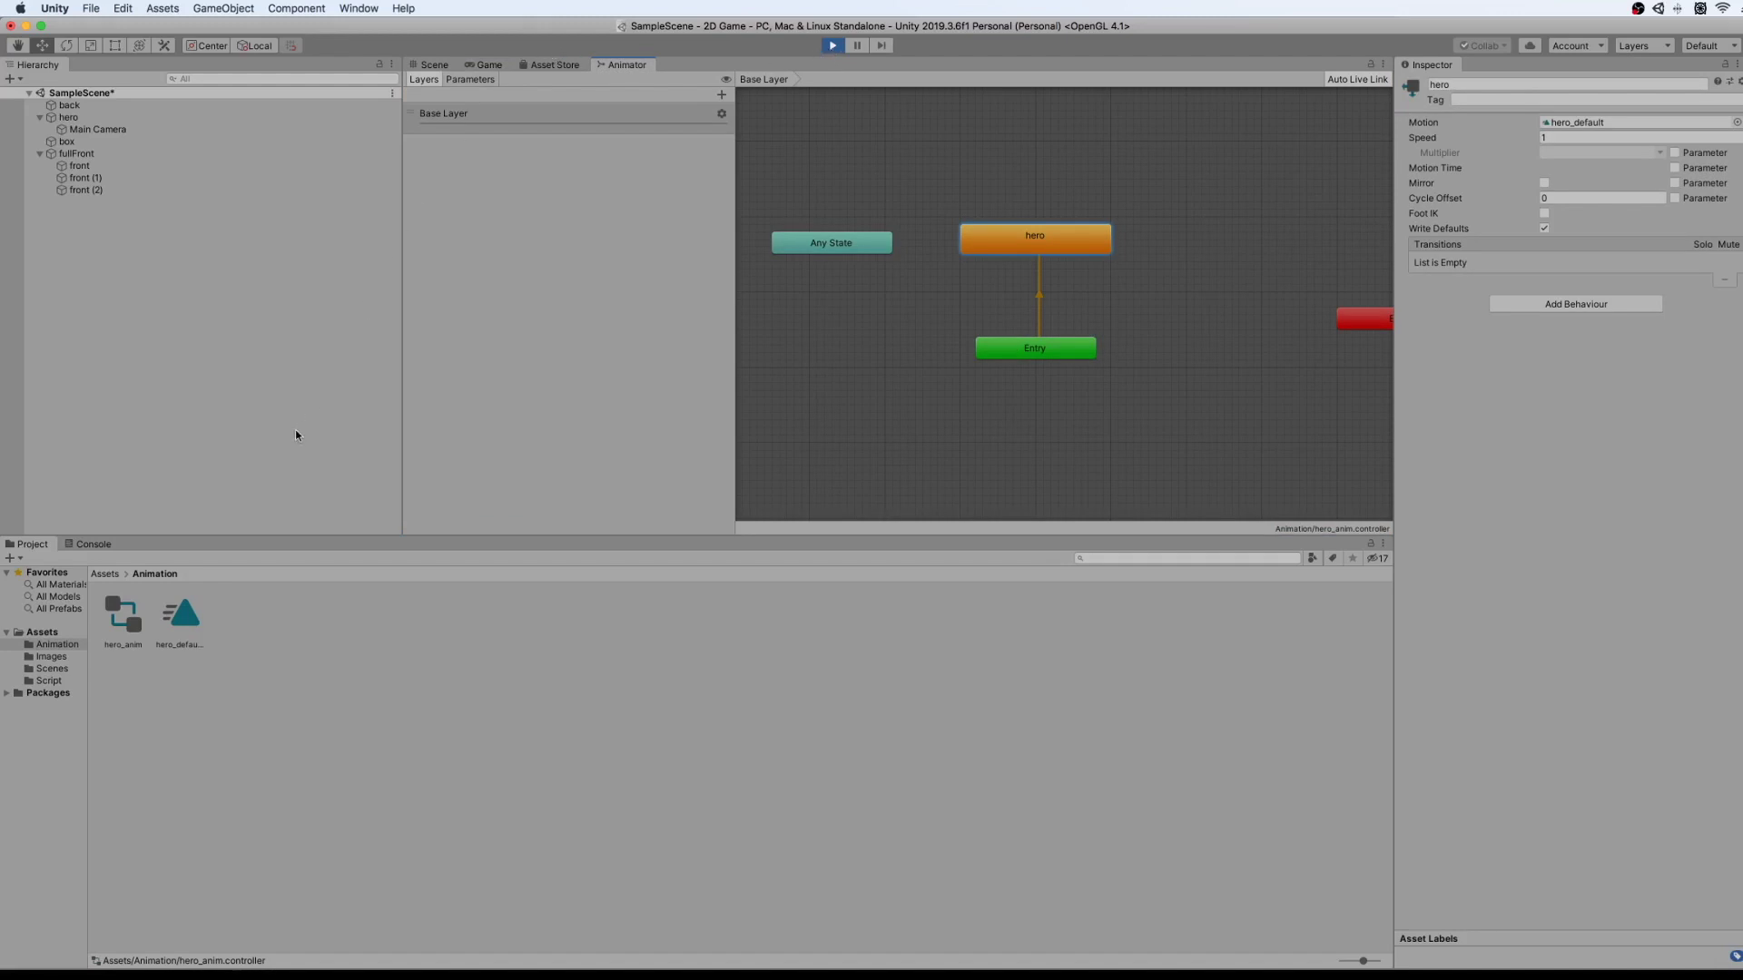
# Exit Play mode and return from the Animator graph to the Scene view showing the hero and box.
pyautogui.click(831, 46)
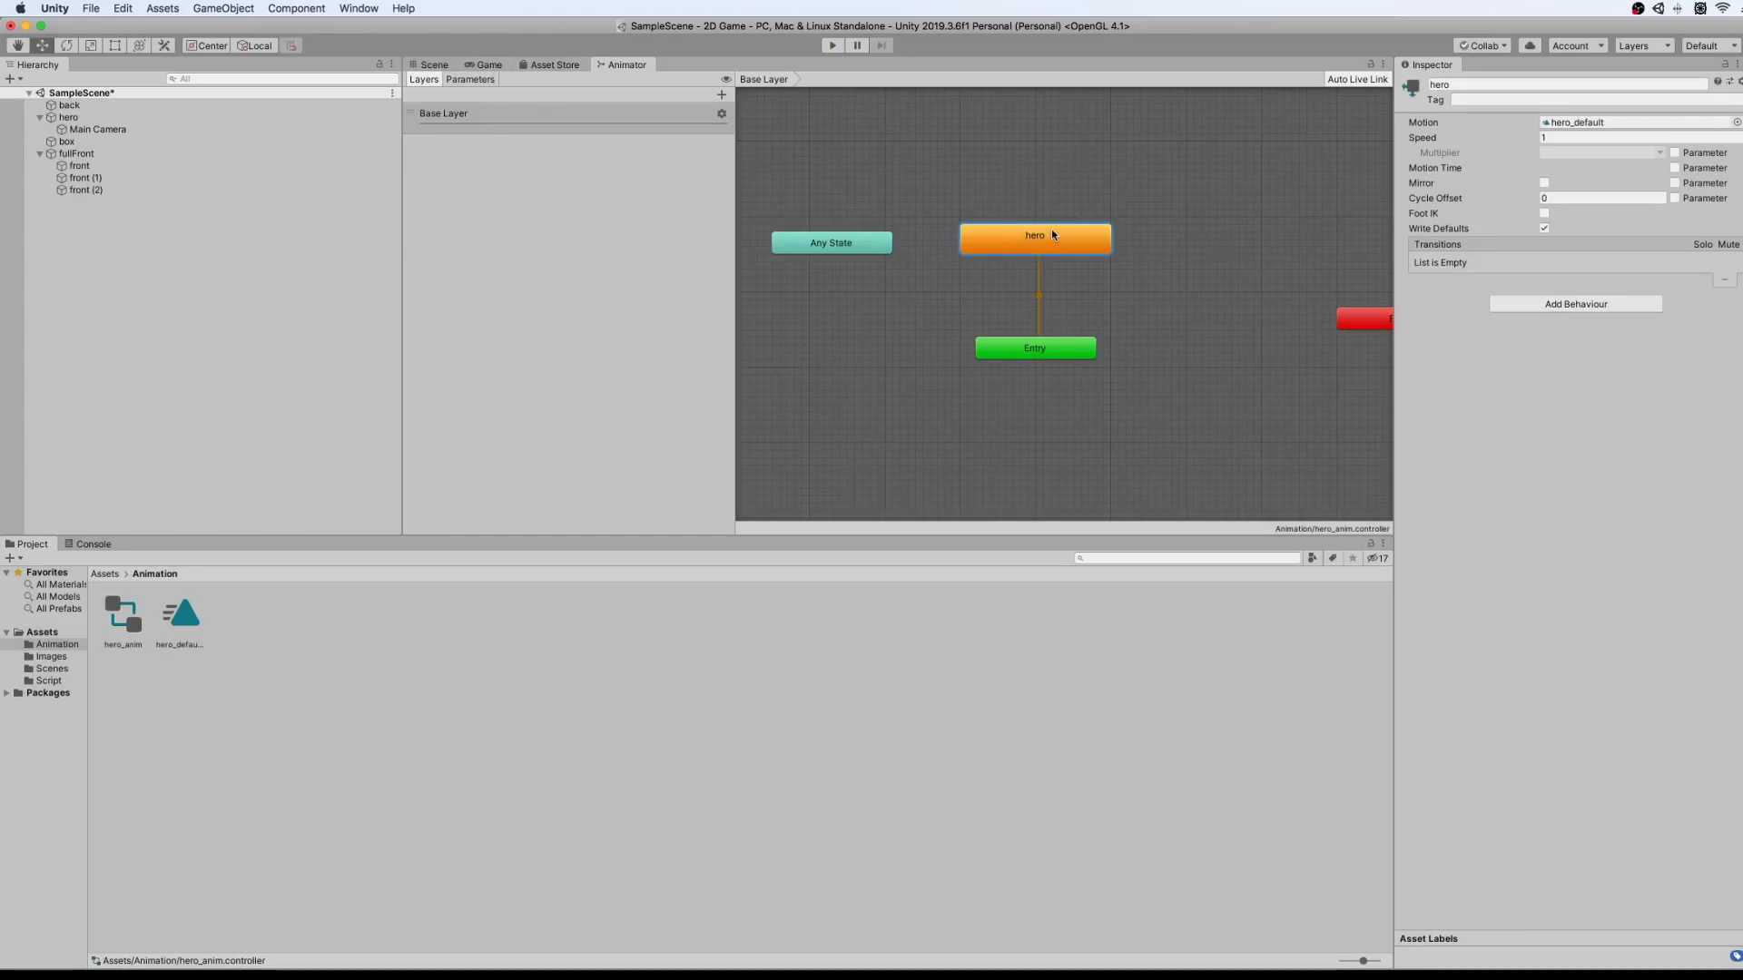
pyautogui.click(1184, 251)
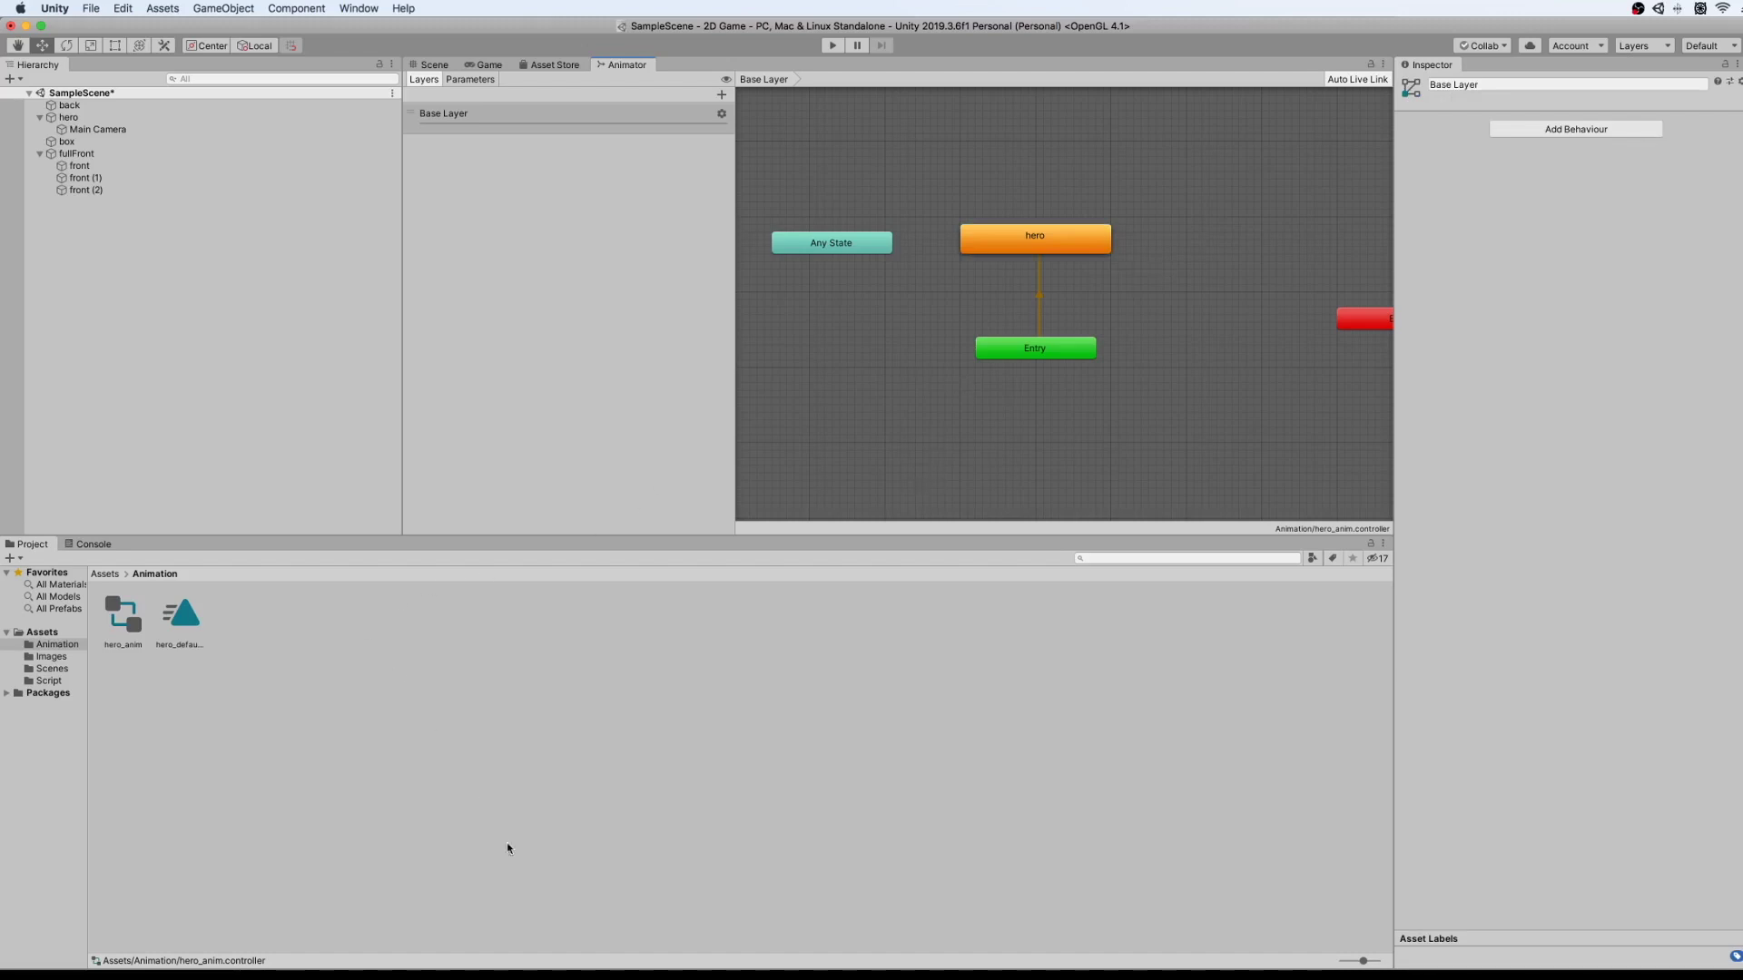
pyautogui.click(492, 65)
pyautogui.click(440, 65)
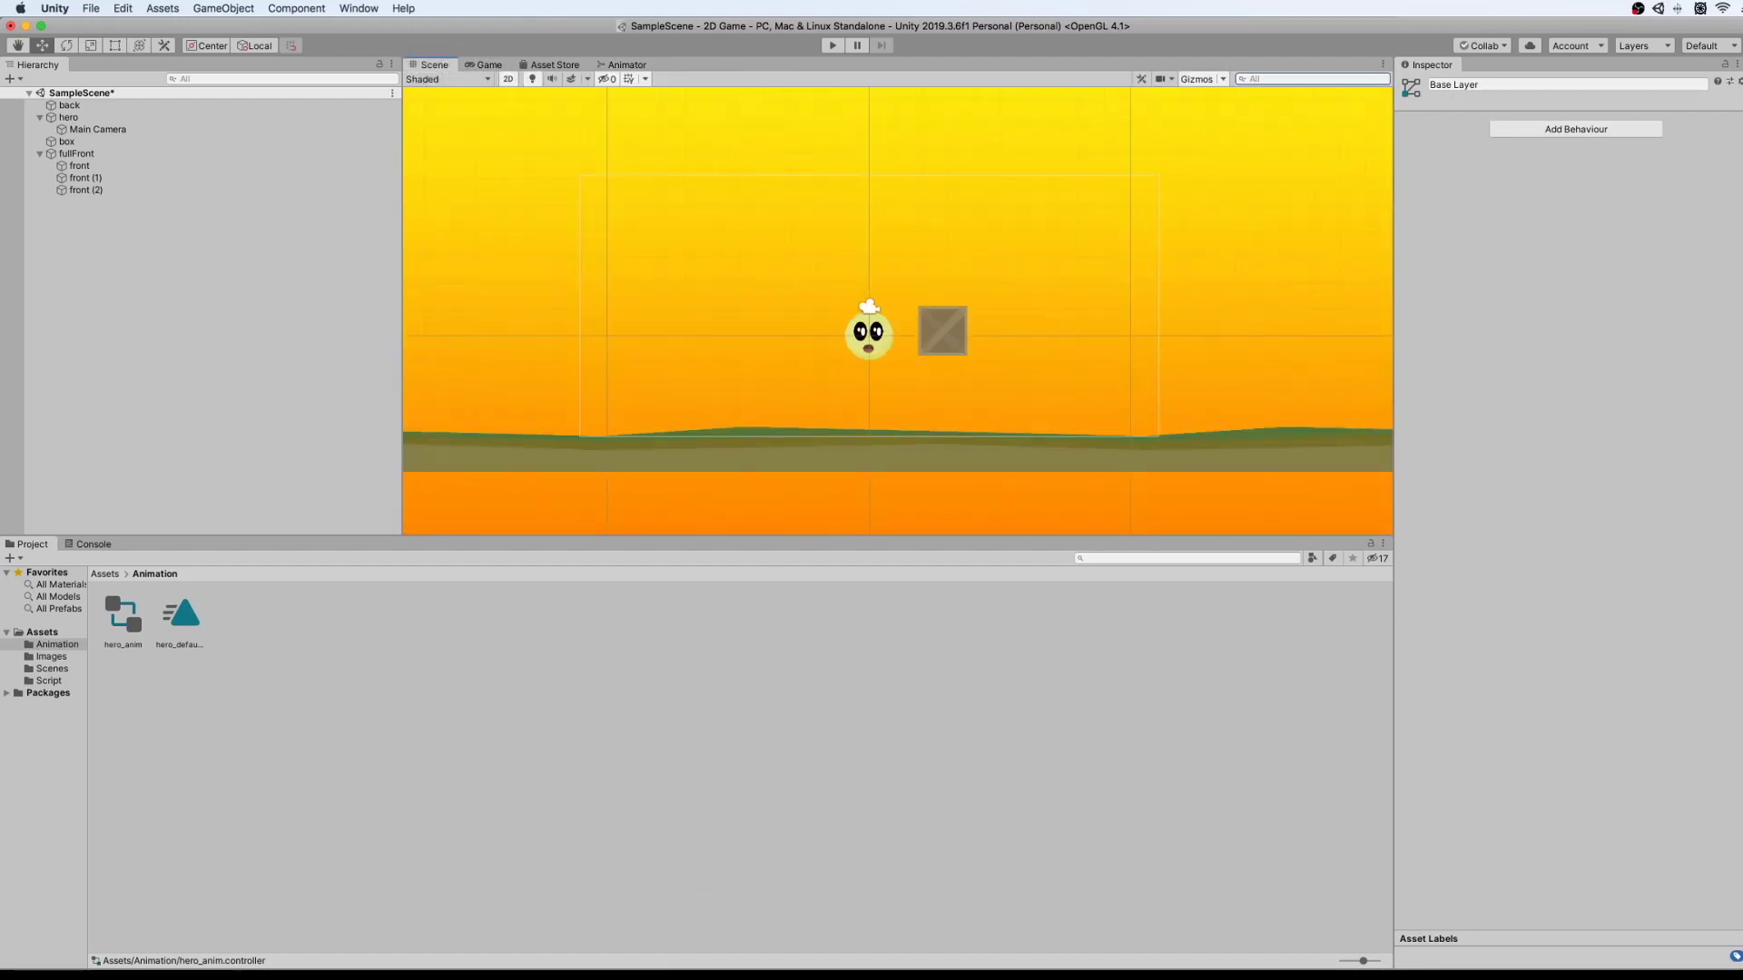
pyautogui.moveTo(788, 300); pyautogui.dragTo(1005, 204)
# Drag hero_run.png from the unity-game-2d Finder folder into the project's Assets/Images folder.
pyautogui.click(978, 262)
pyautogui.click(824, 357)
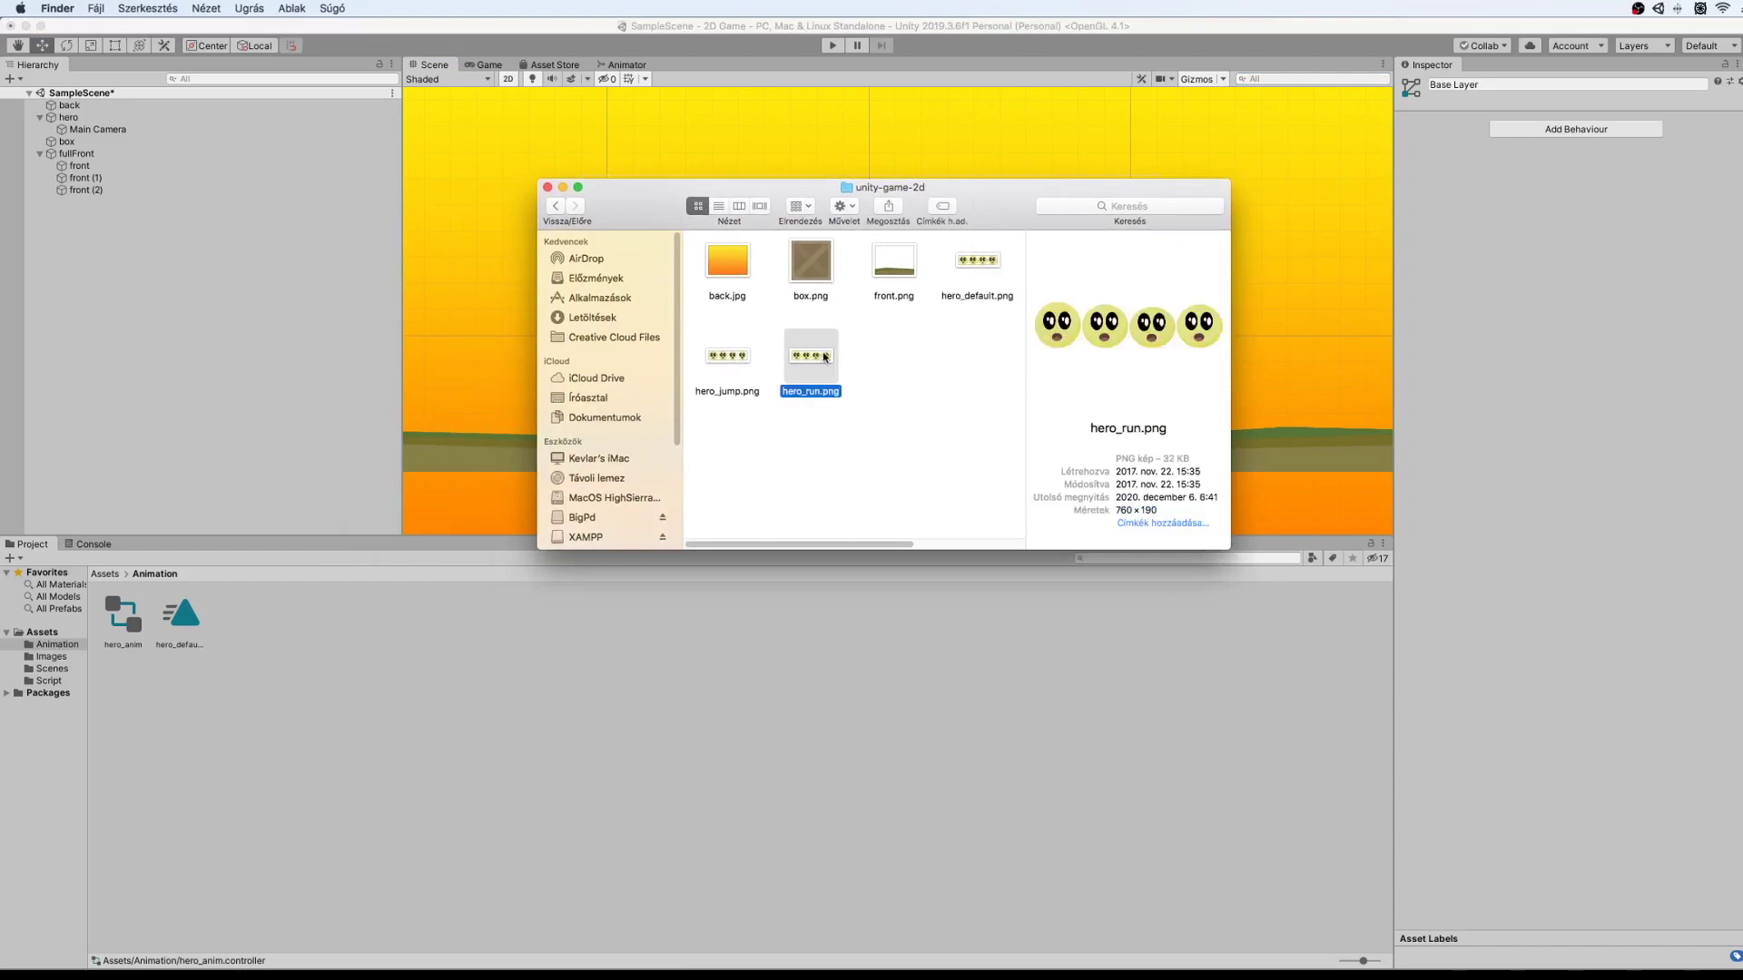
pyautogui.moveTo(824, 357); pyautogui.dragTo(816, 416)
pyautogui.click(751, 437)
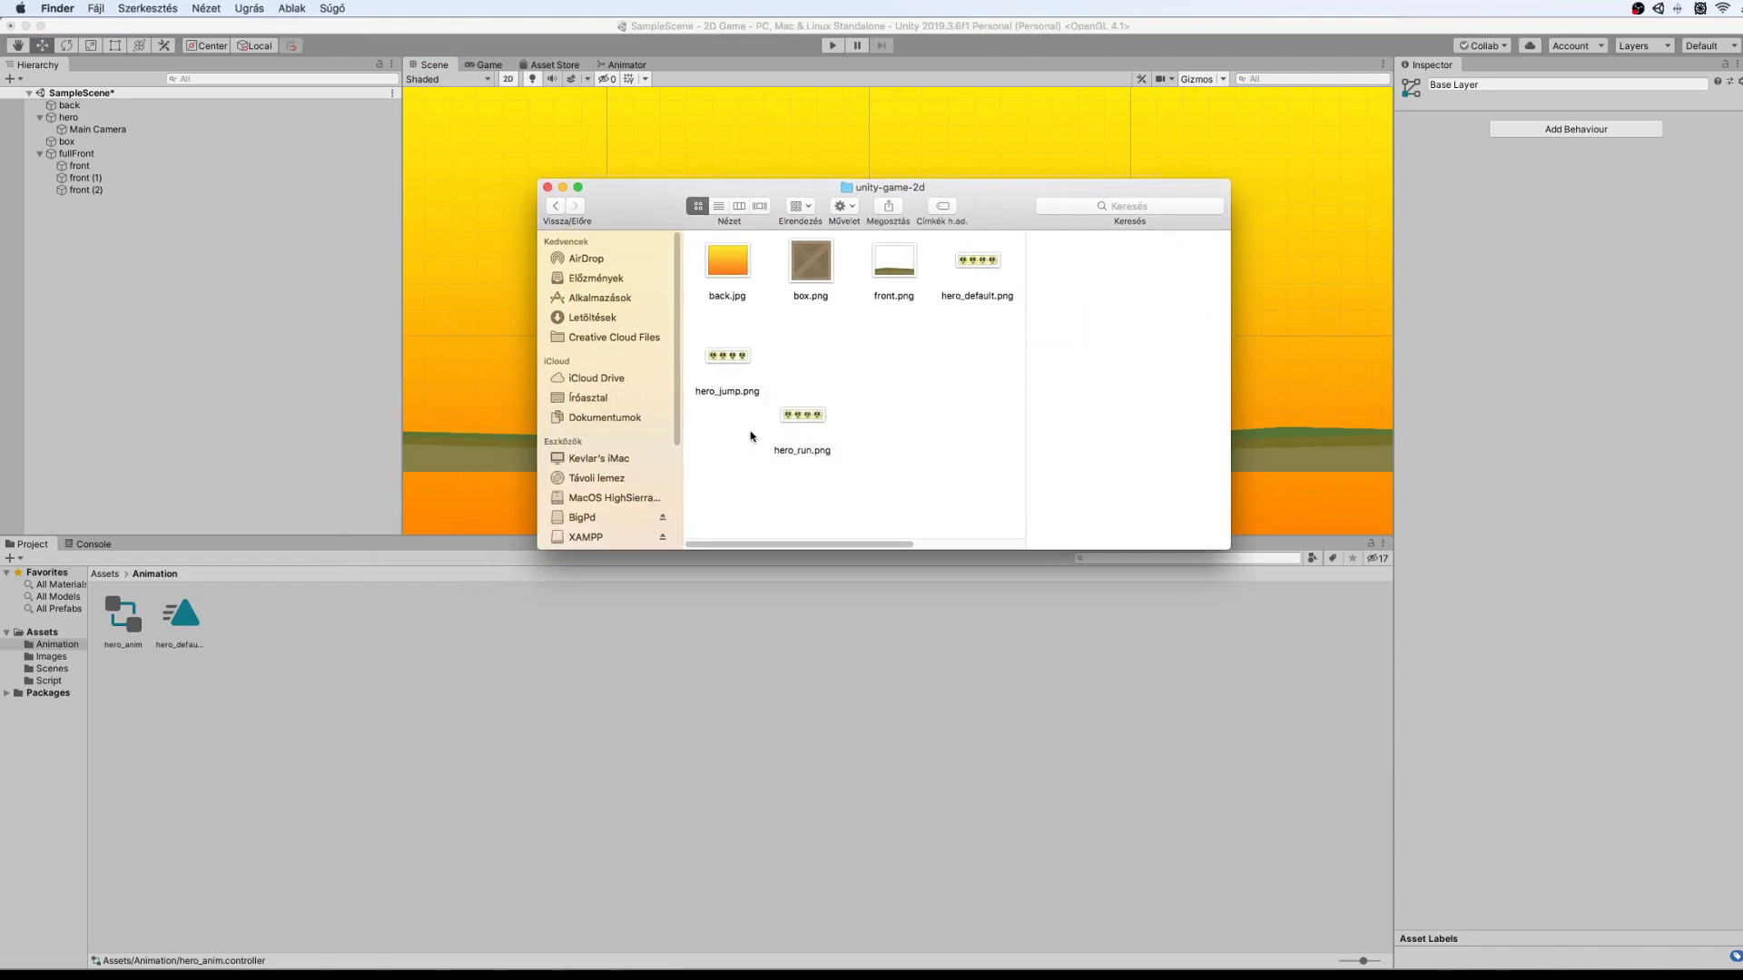
pyautogui.click(54, 657)
pyautogui.click(55, 657)
pyautogui.click(55, 657)
pyautogui.press('super+Tab')
pyautogui.moveTo(803, 416); pyautogui.dragTo(533, 623)
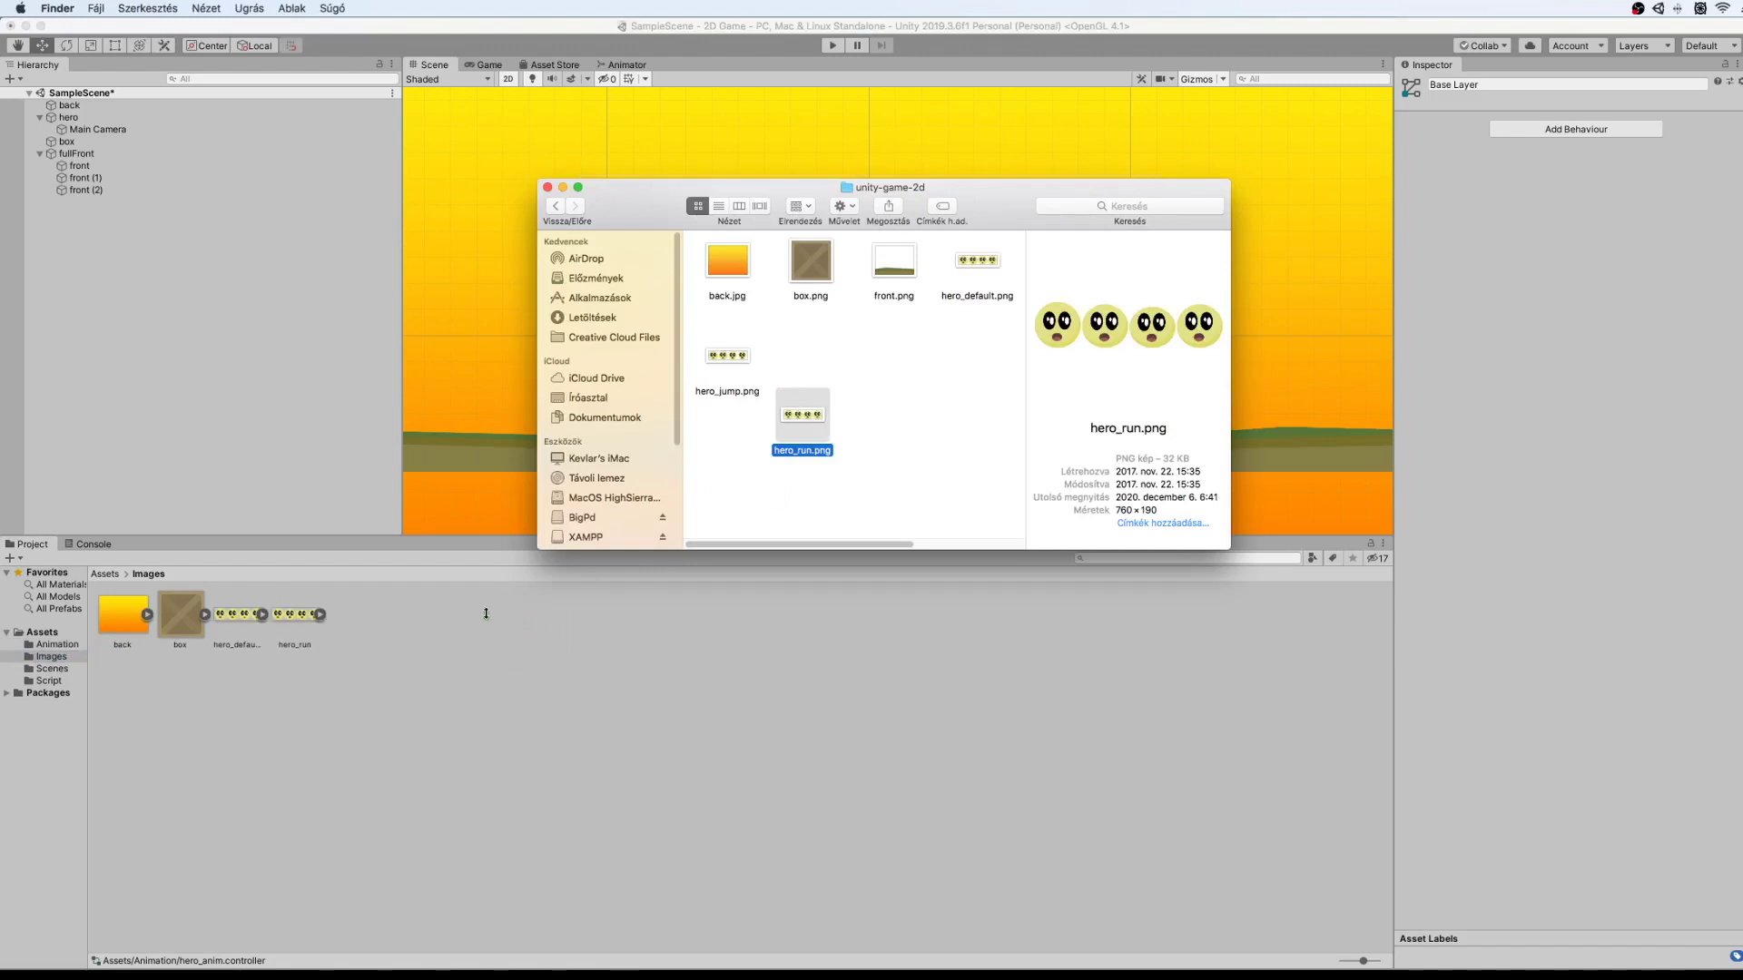
pyautogui.click(515, 619)
pyautogui.click(307, 617)
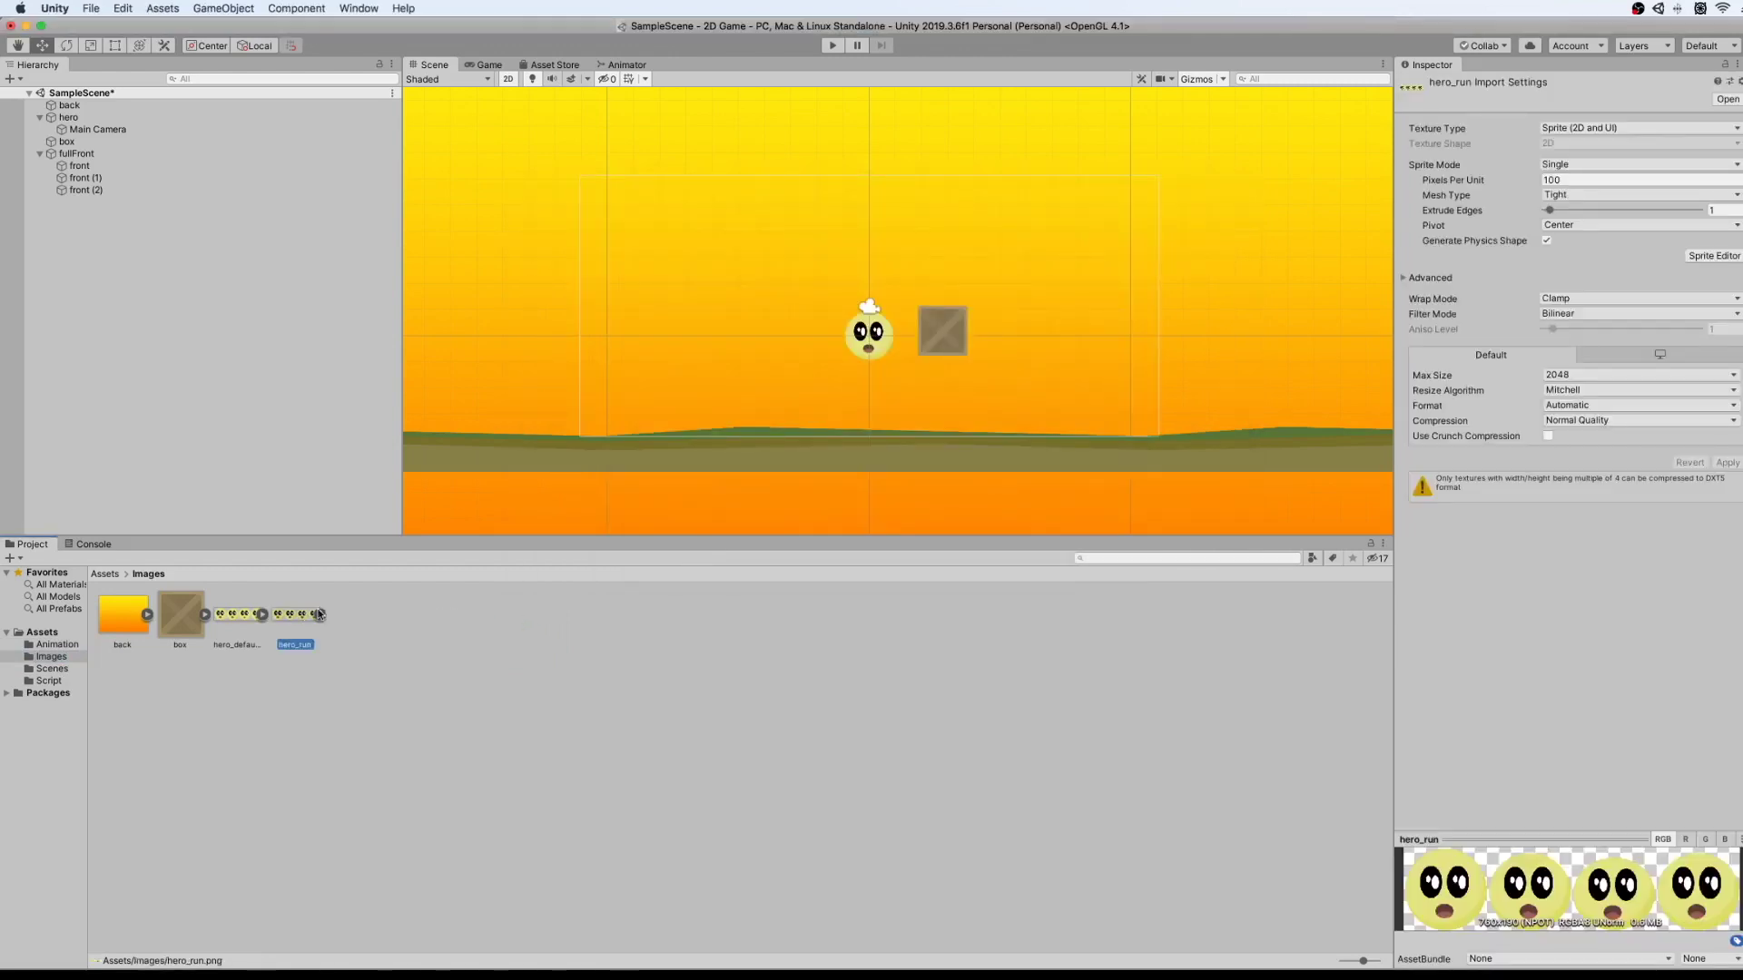
# Set hero_run's Sprite Mode to Multiple and apply the import settings.
pyautogui.click(1728, 167)
pyautogui.click(1726, 179)
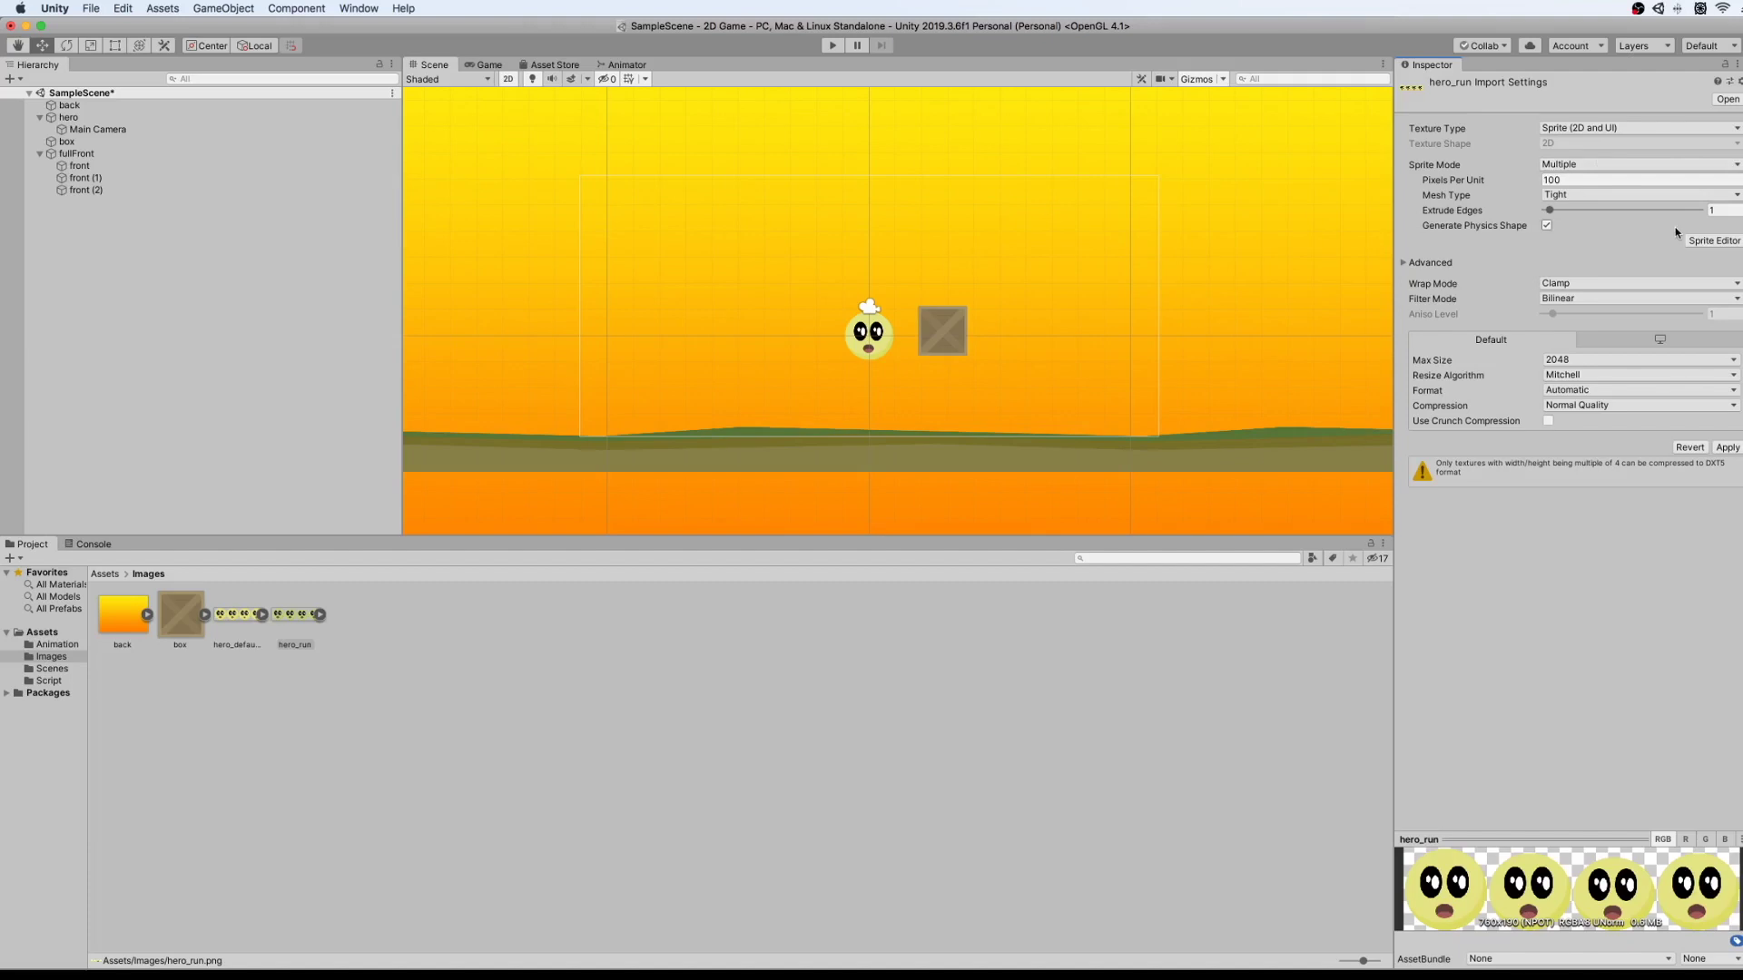
pyautogui.click(1715, 242)
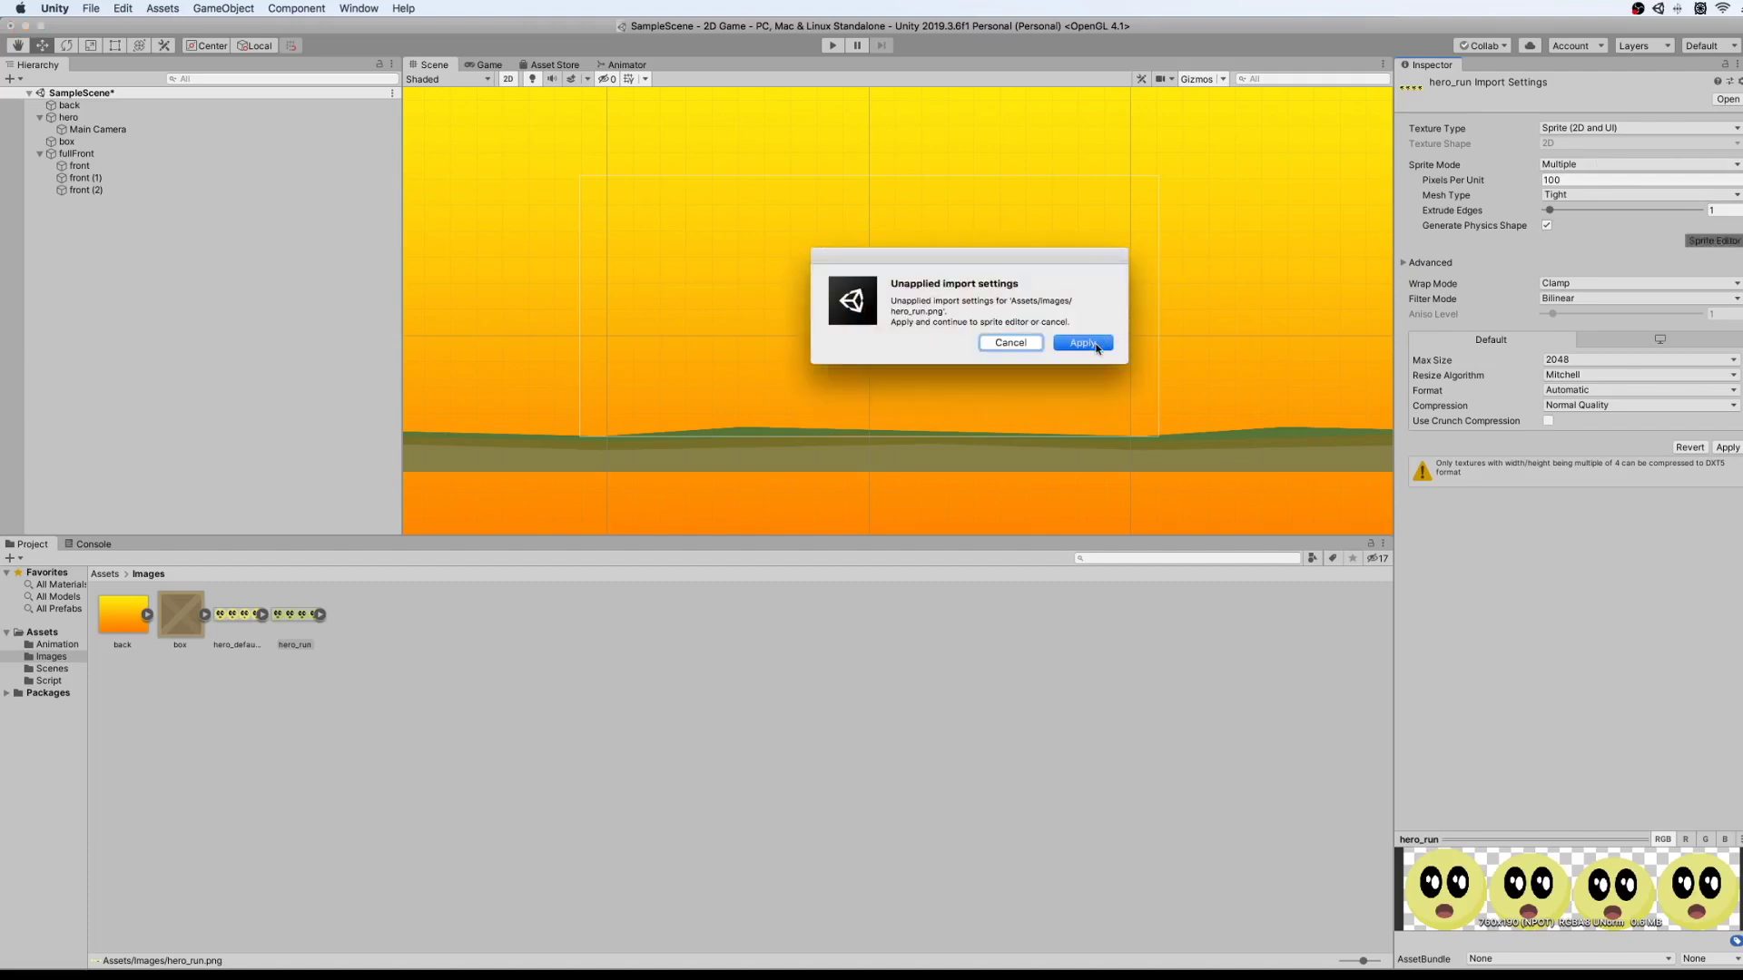
pyautogui.click(1096, 346)
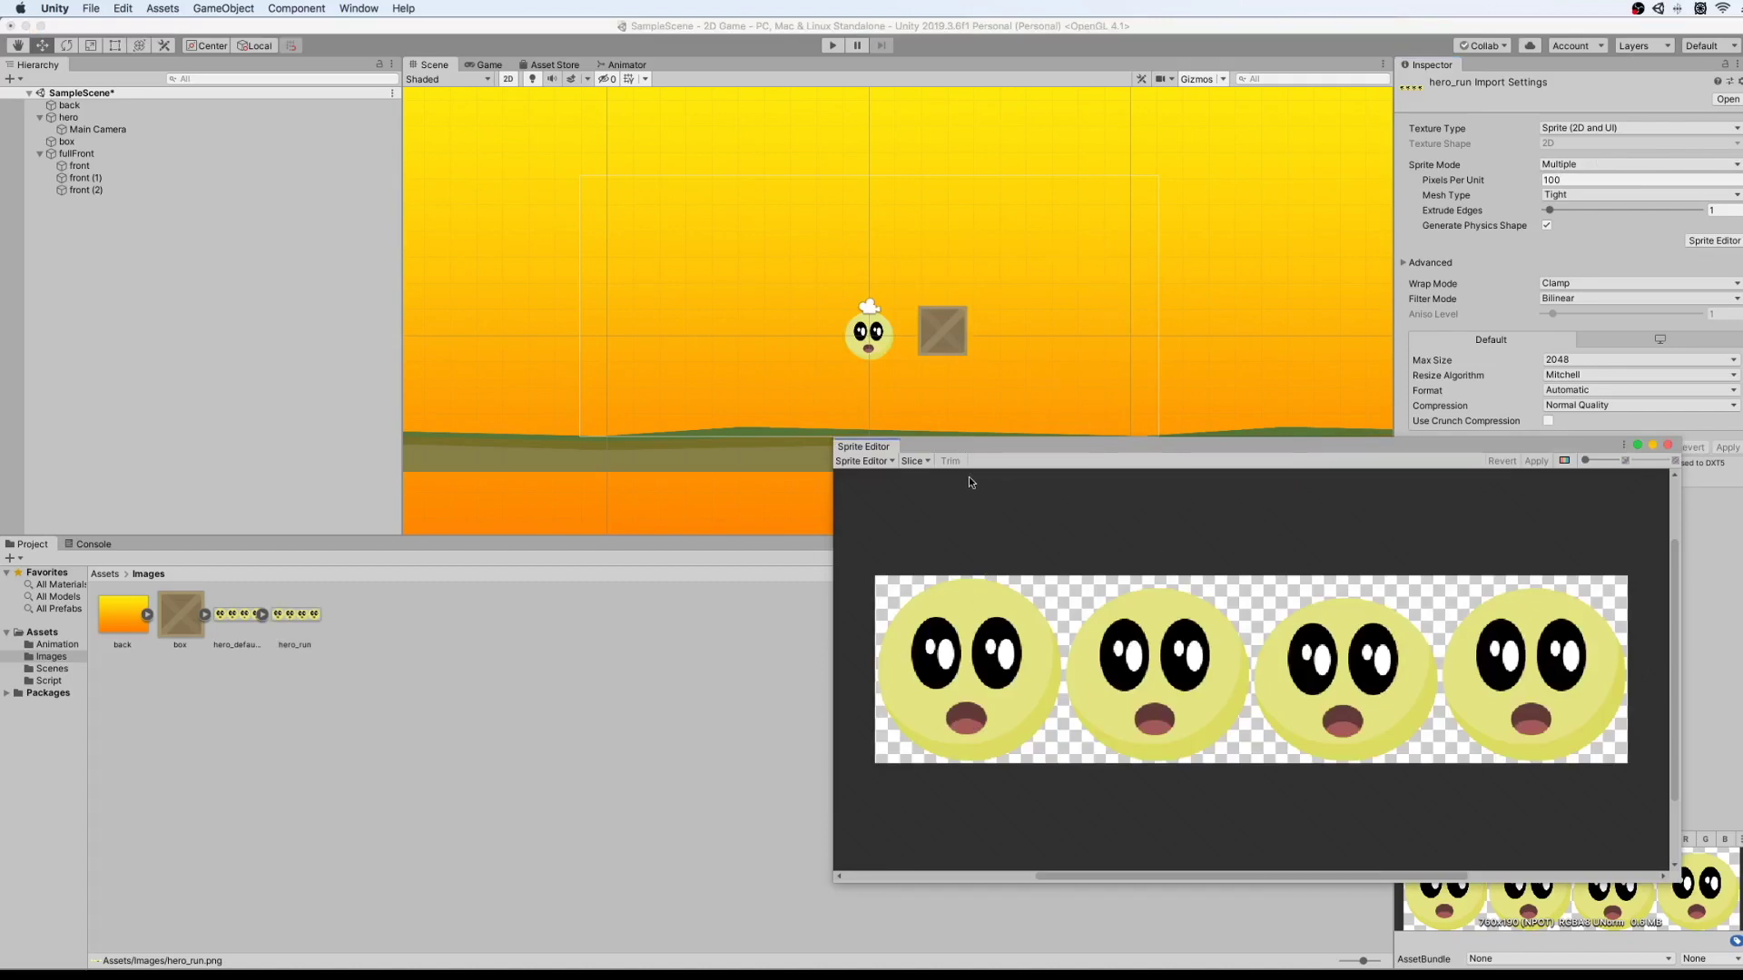
# Slice the sheet by Grid By Cell Count into 4 columns by 1 row and apply the frames.
pyautogui.click(927, 462)
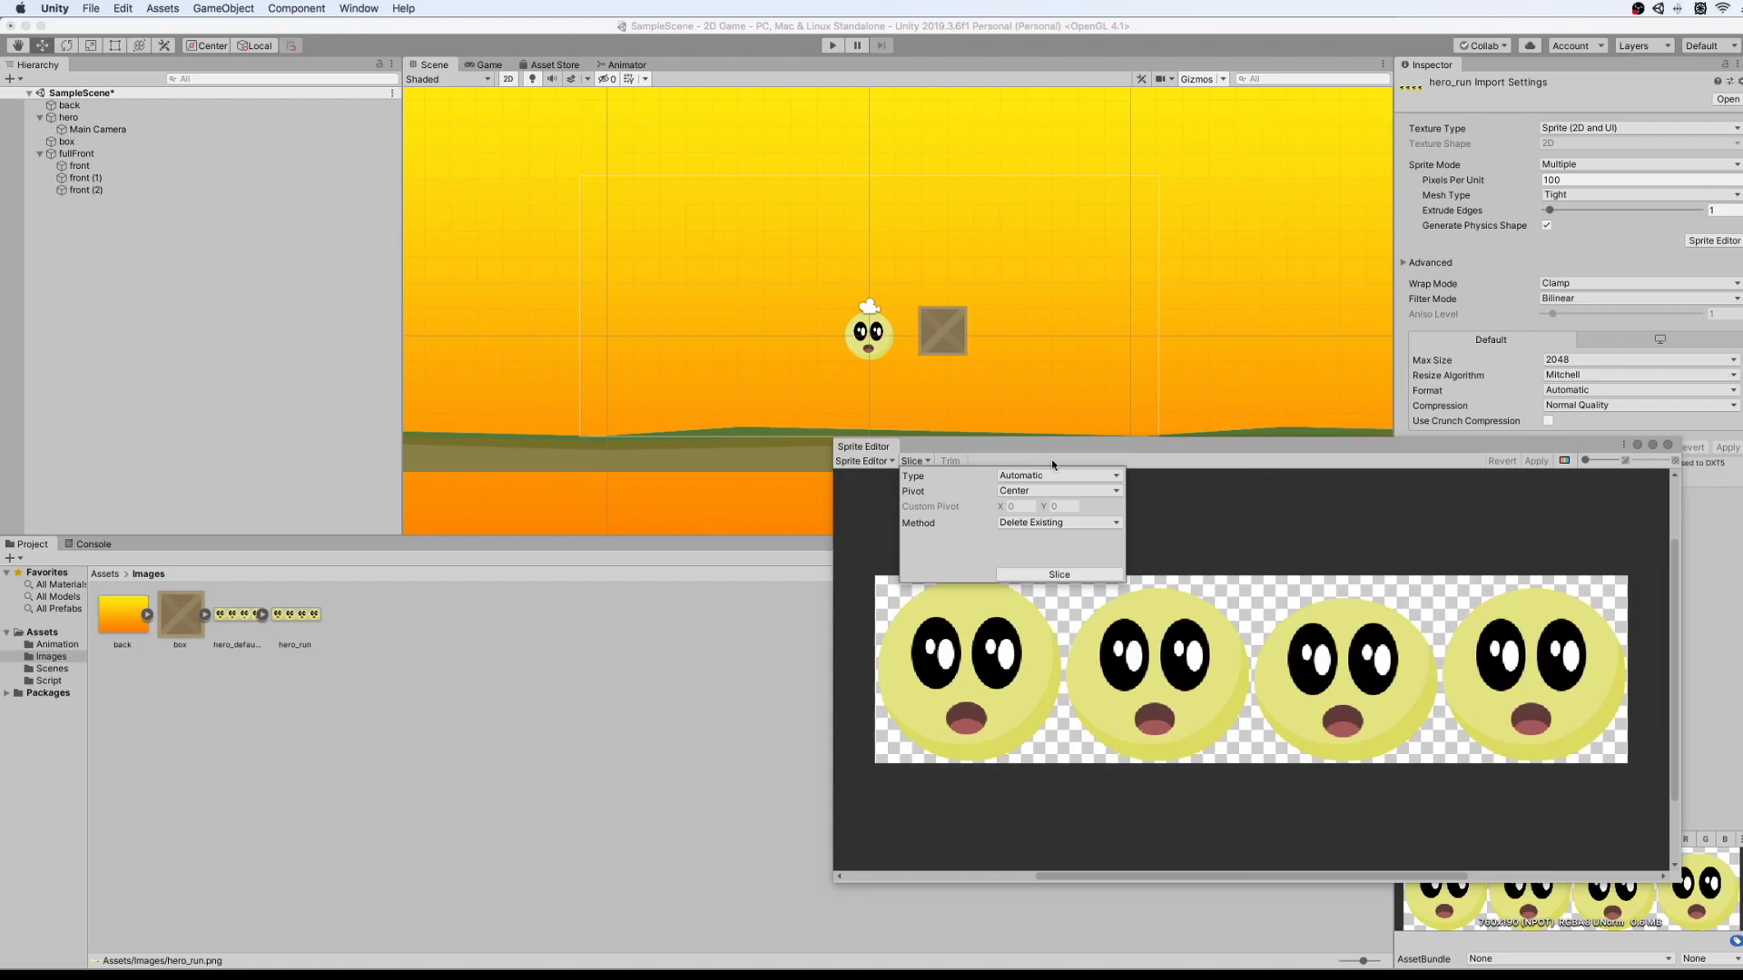
pyautogui.click(1099, 475)
pyautogui.click(1053, 500)
pyautogui.click(1021, 490)
pyautogui.click(1056, 575)
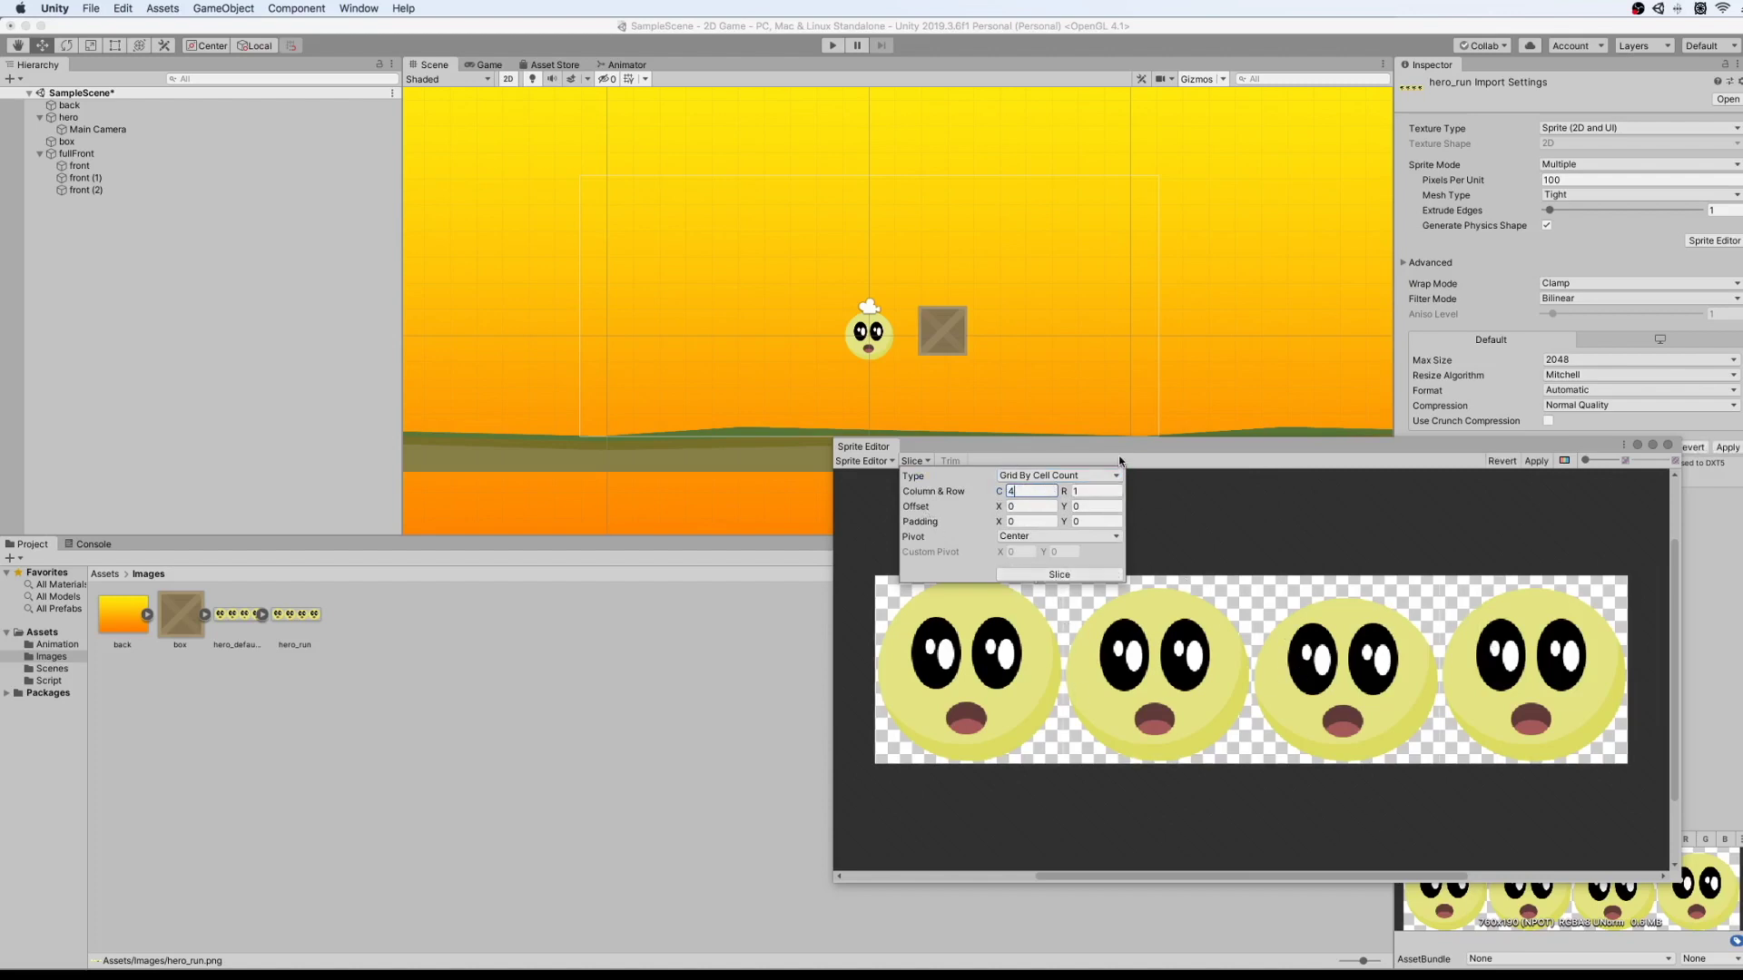
pyautogui.click(1038, 577)
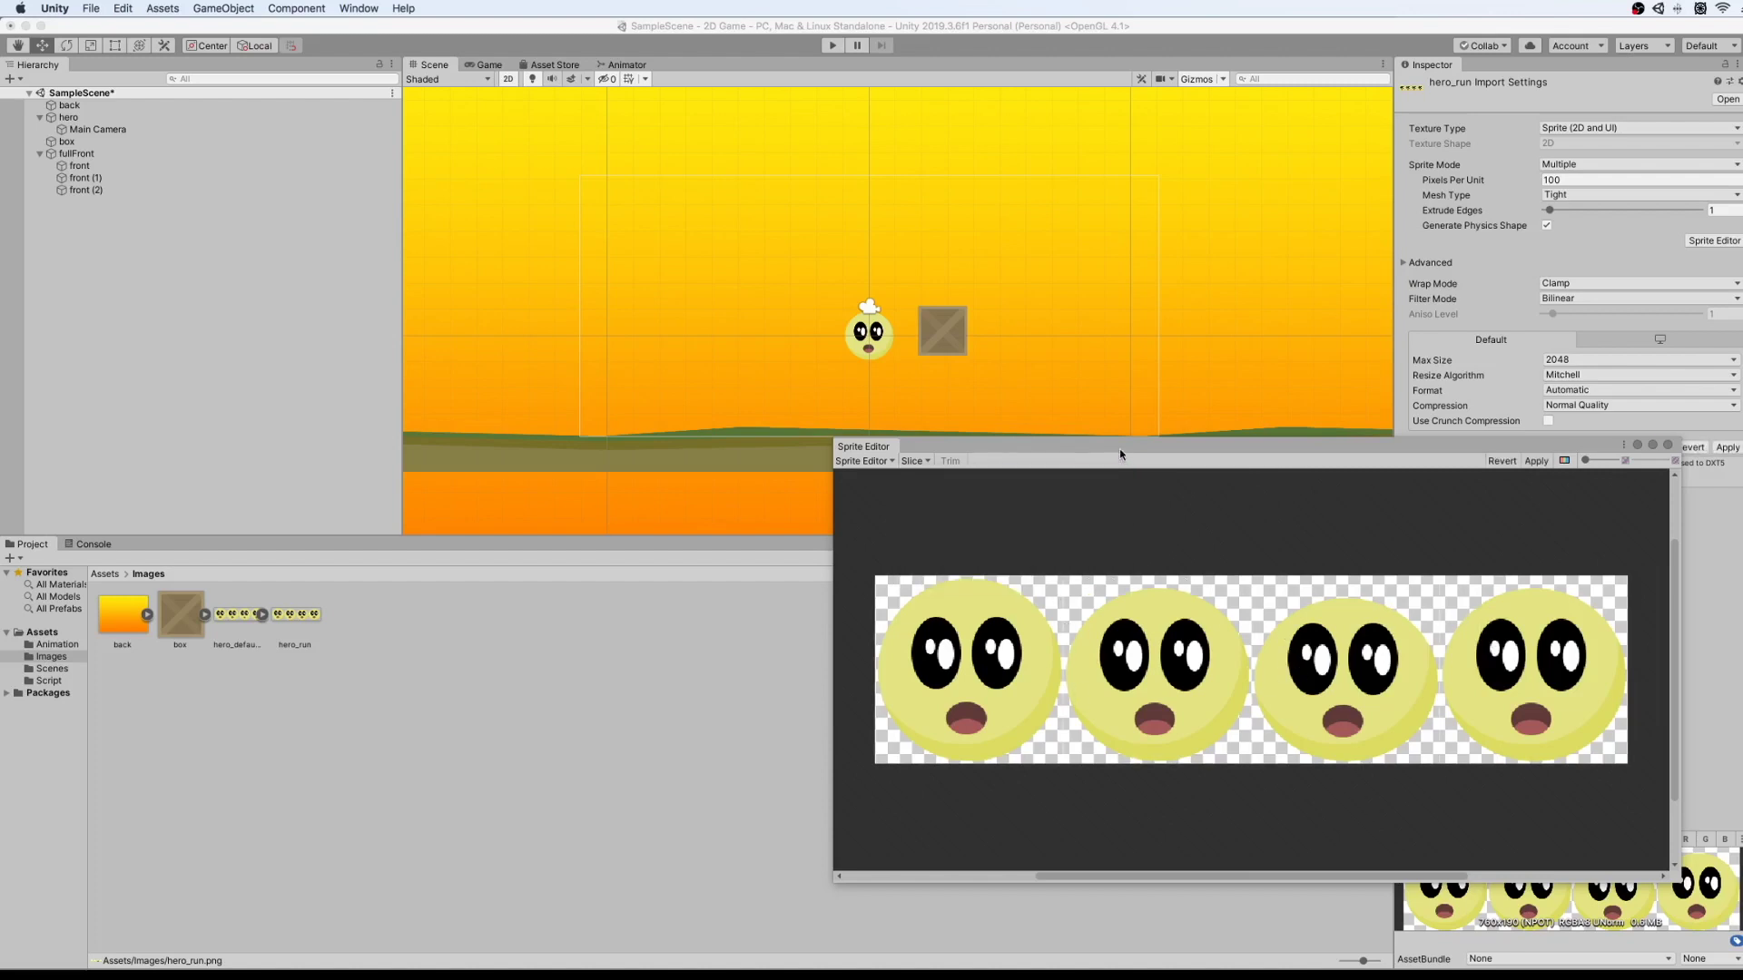
pyautogui.click(1536, 461)
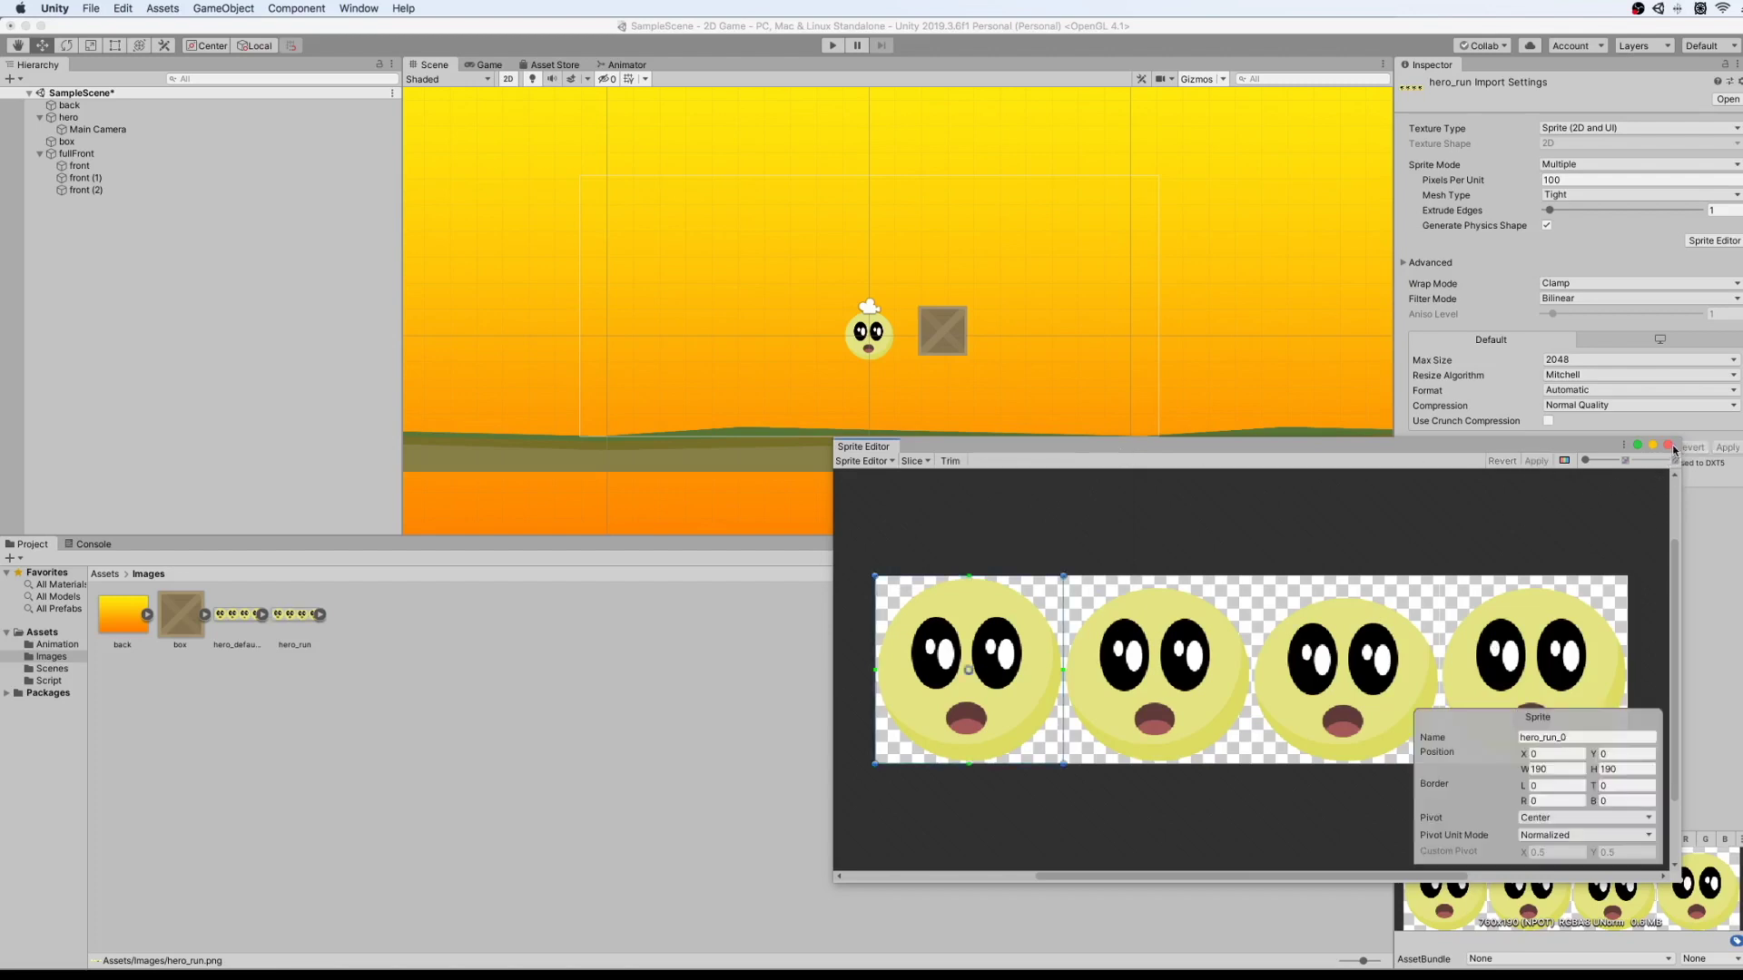
pyautogui.click(1668, 446)
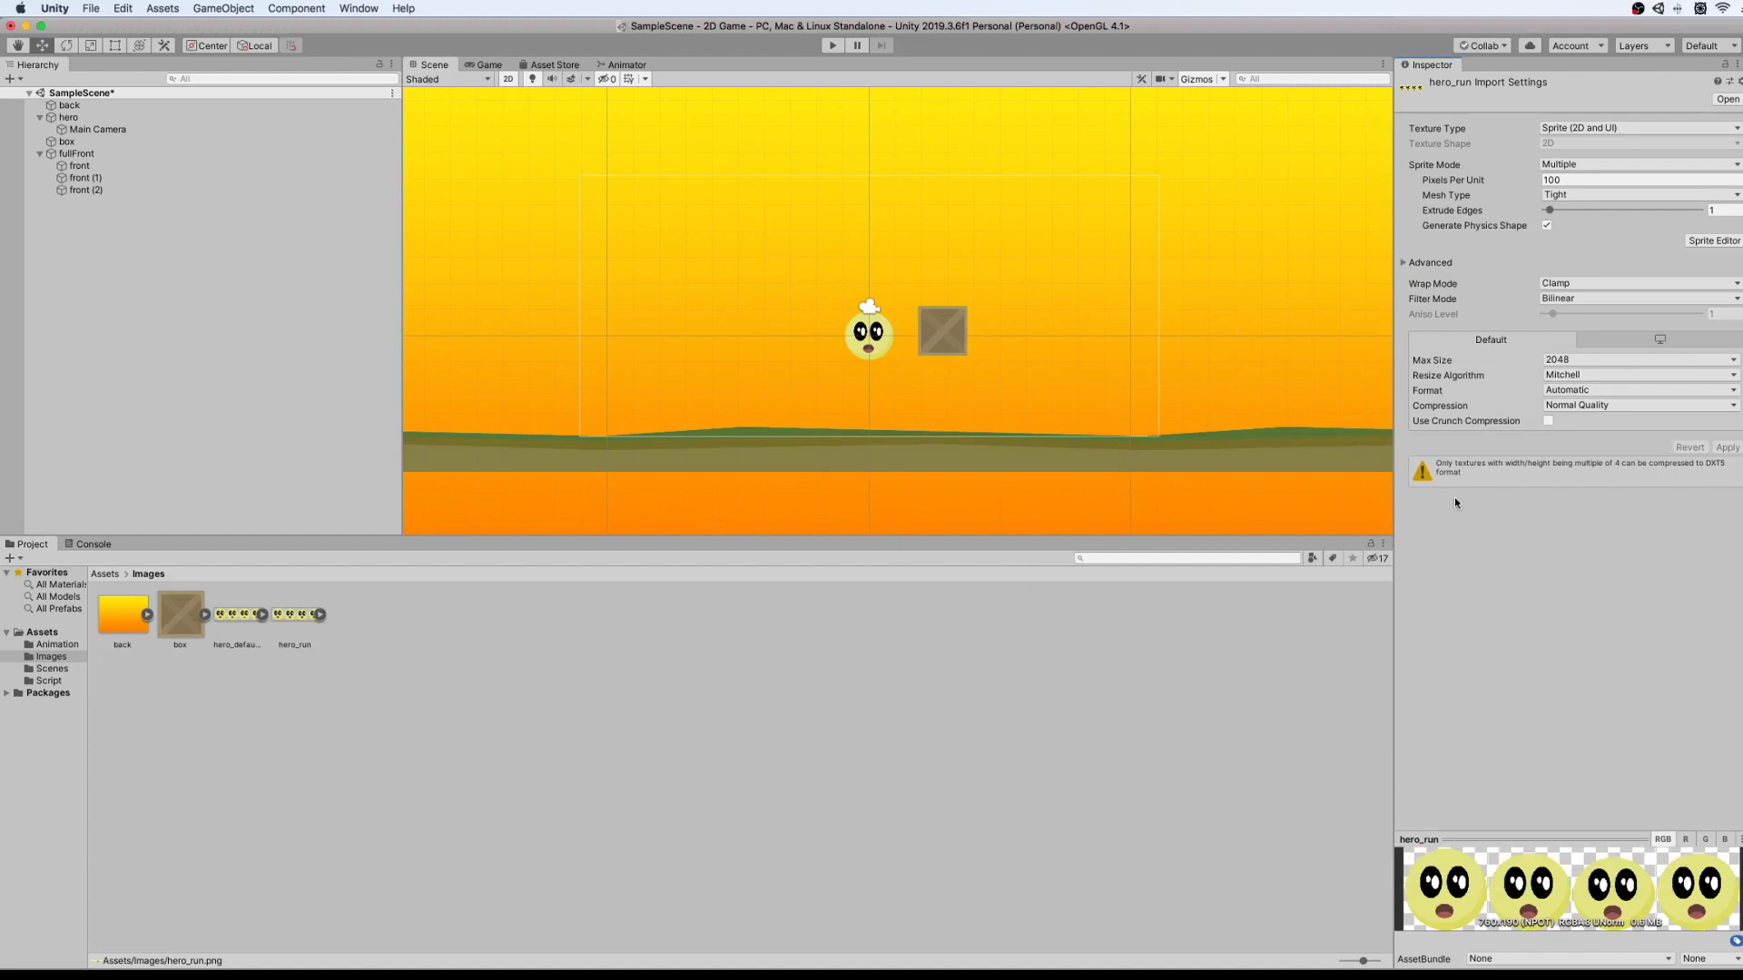
# Drop the four hero_run frames into the Scene and save the animation as hero_run in Images.
pyautogui.click(317, 615)
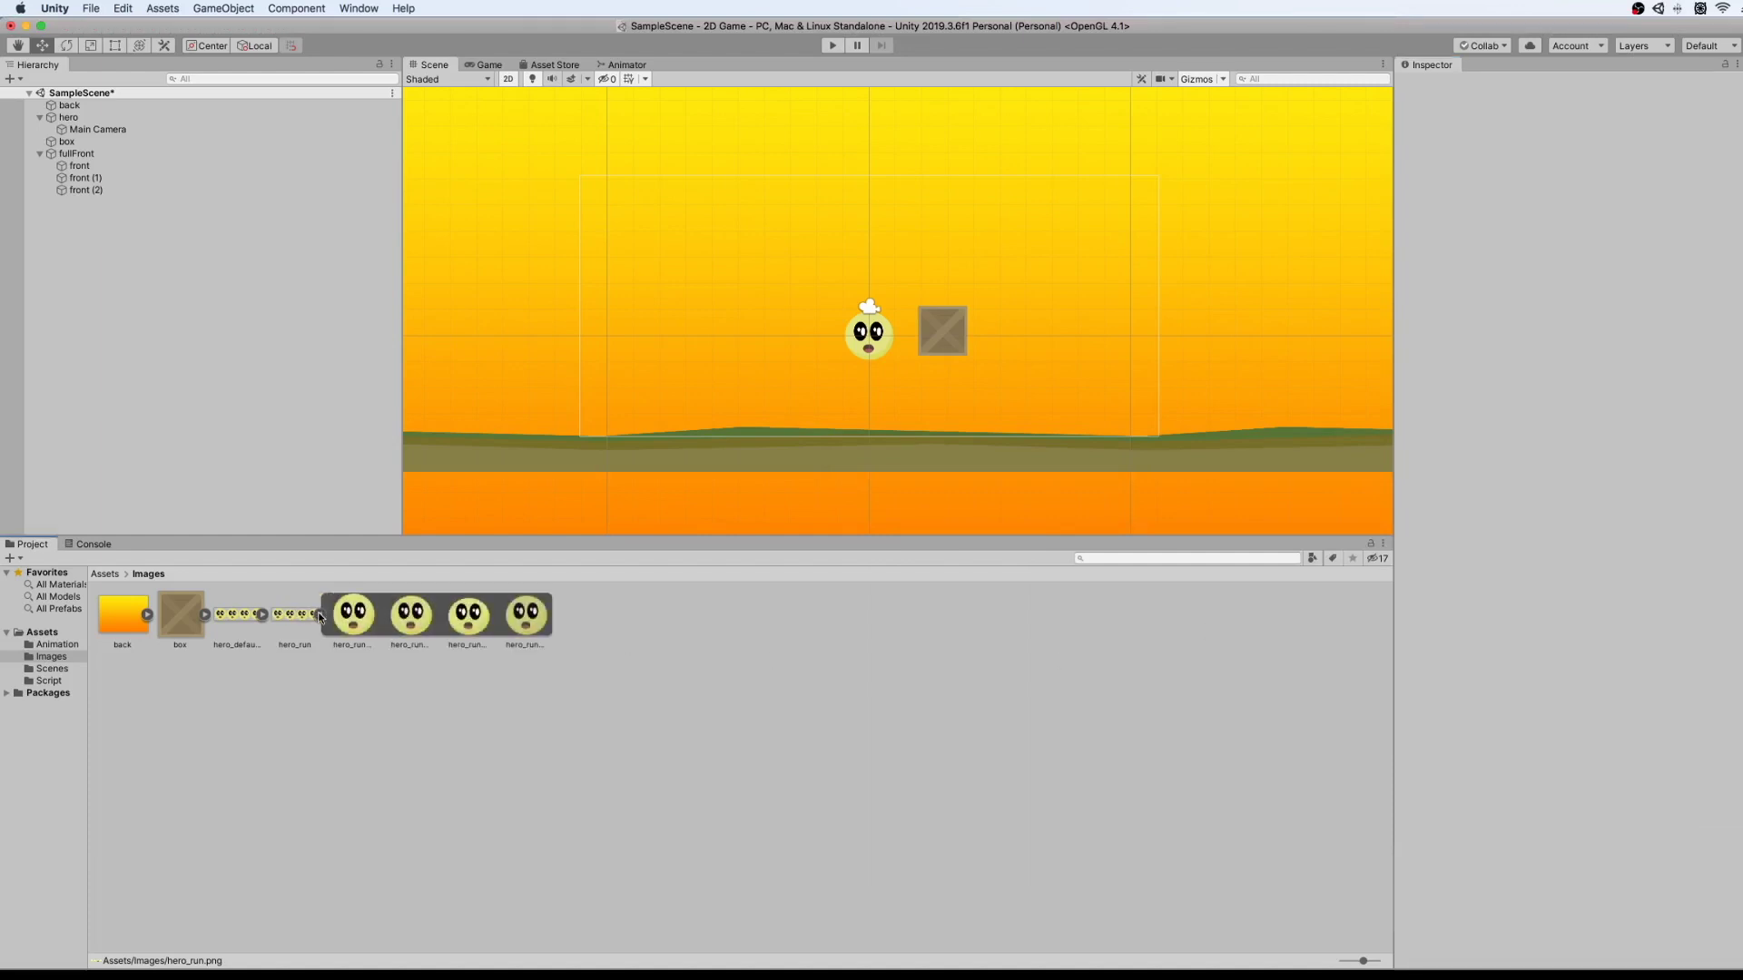
pyautogui.click(319, 617)
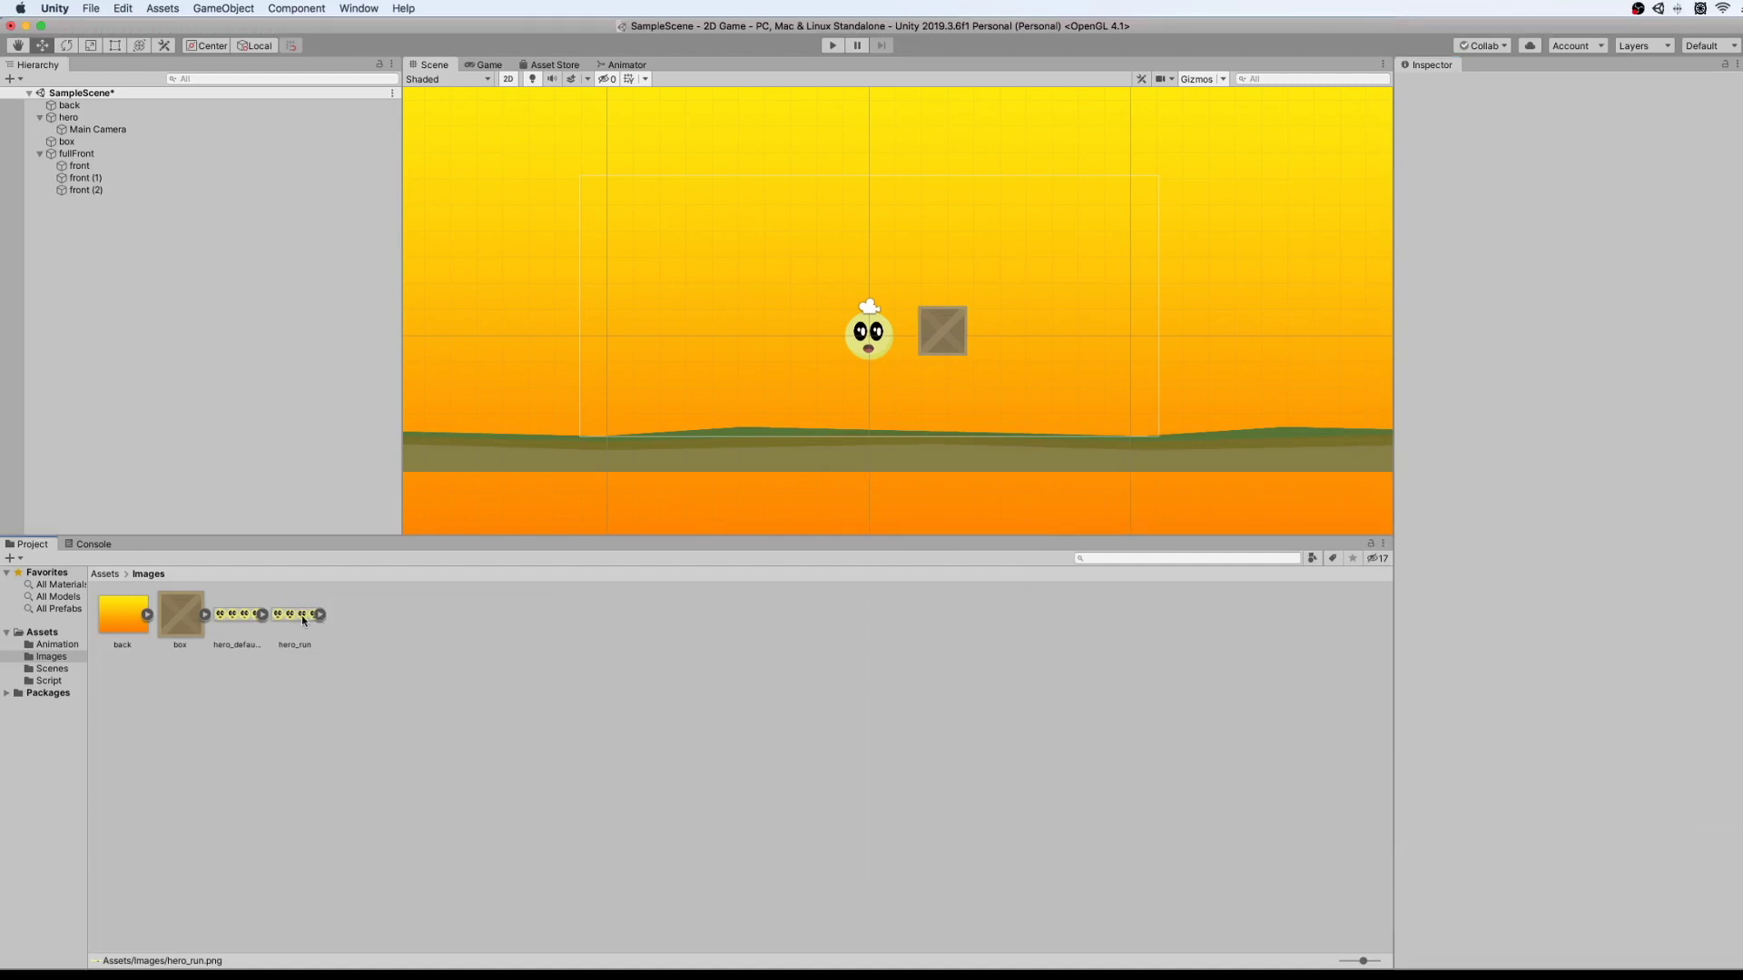
pyautogui.moveTo(295, 615)
pyautogui.mouseDown()
pyautogui.moveTo(458, 397)
pyautogui.moveTo(639, 314)
pyautogui.mouseUp()
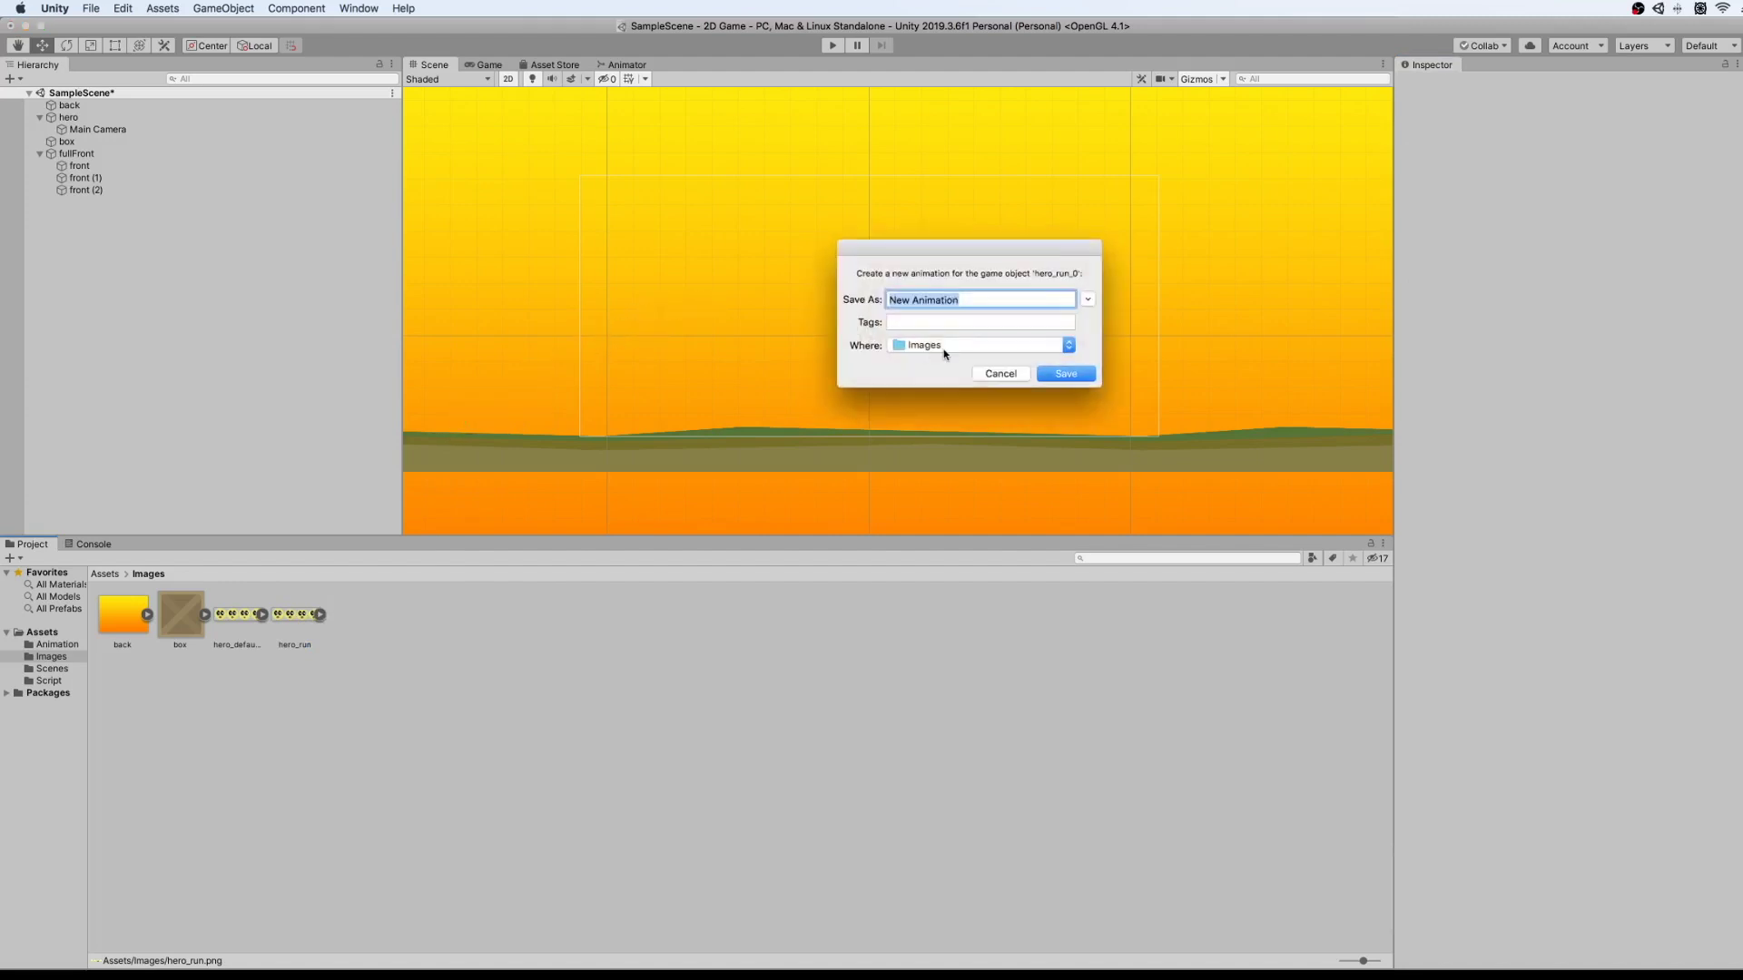
pyautogui.write('hero_run')
pyautogui.click(1067, 347)
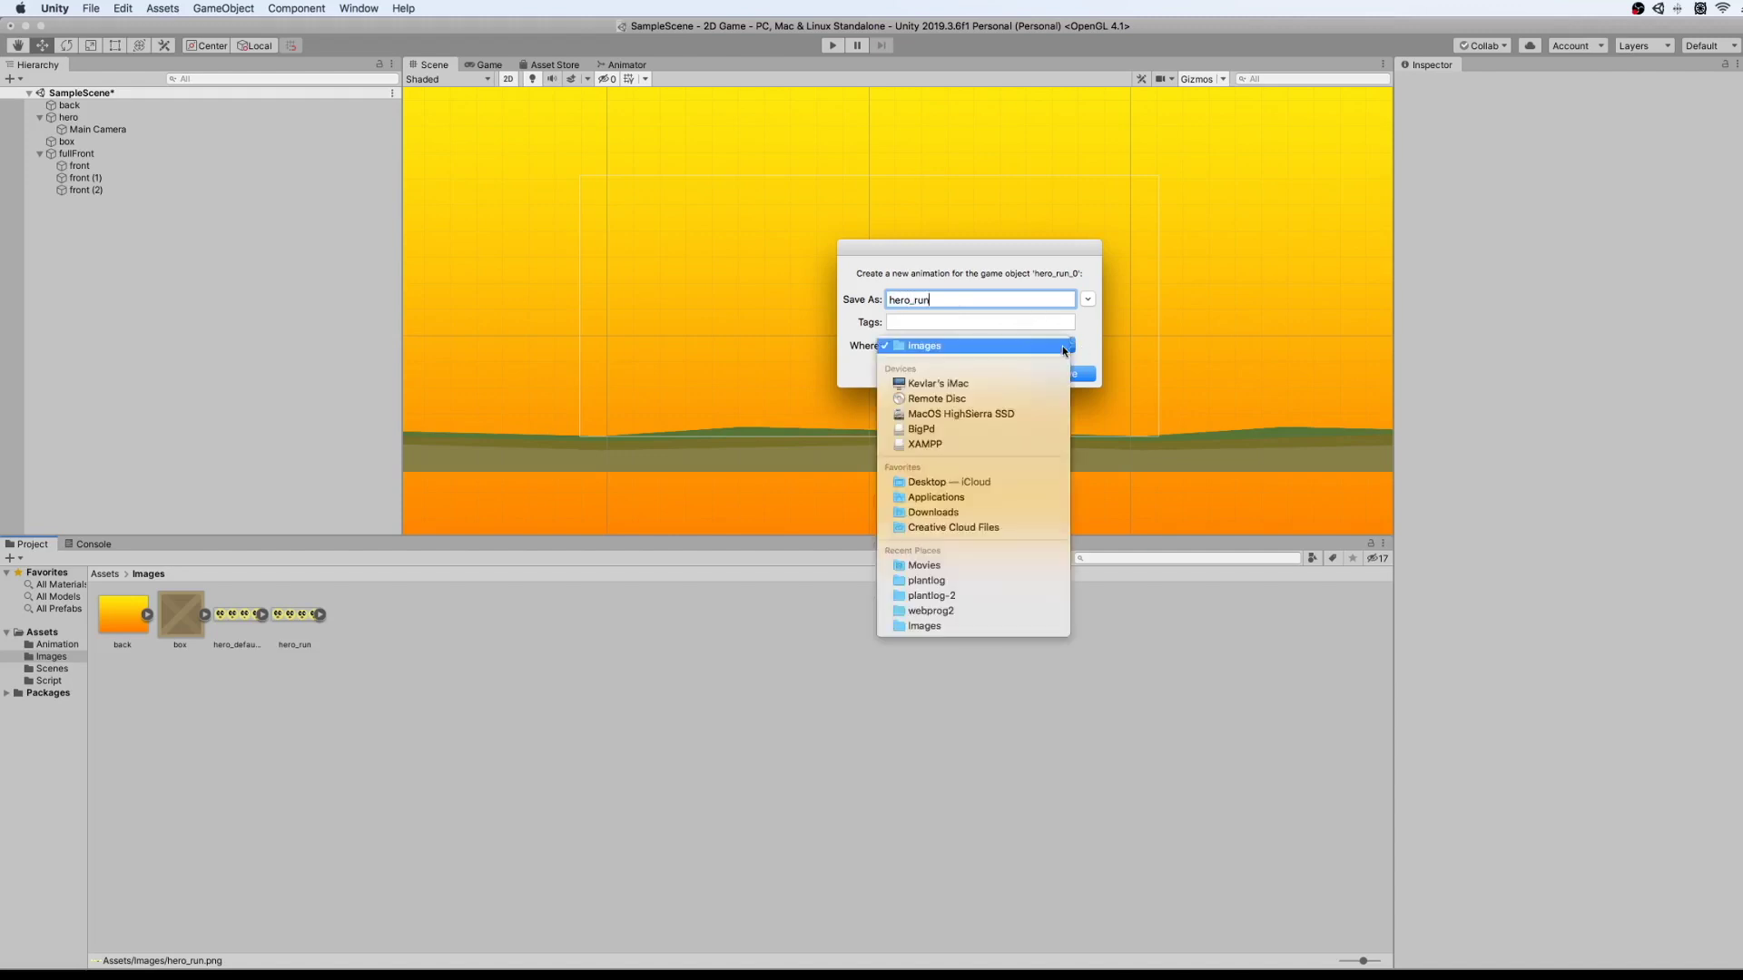
pyautogui.click(1064, 348)
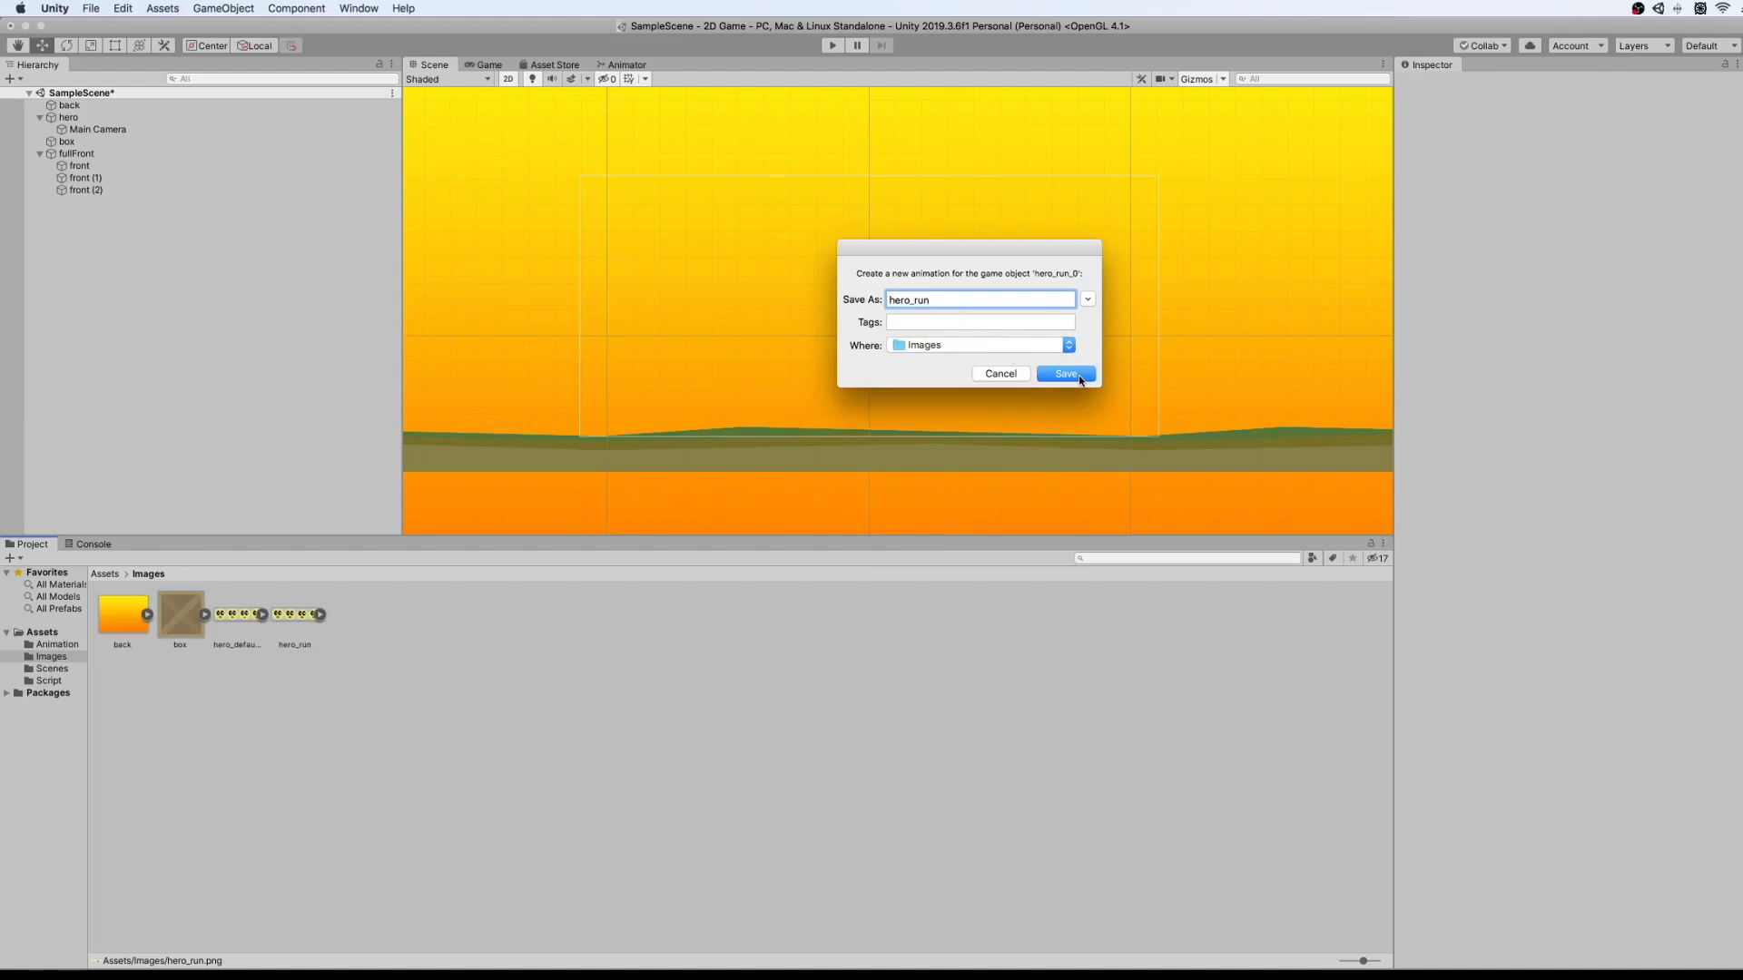
pyautogui.click(1067, 374)
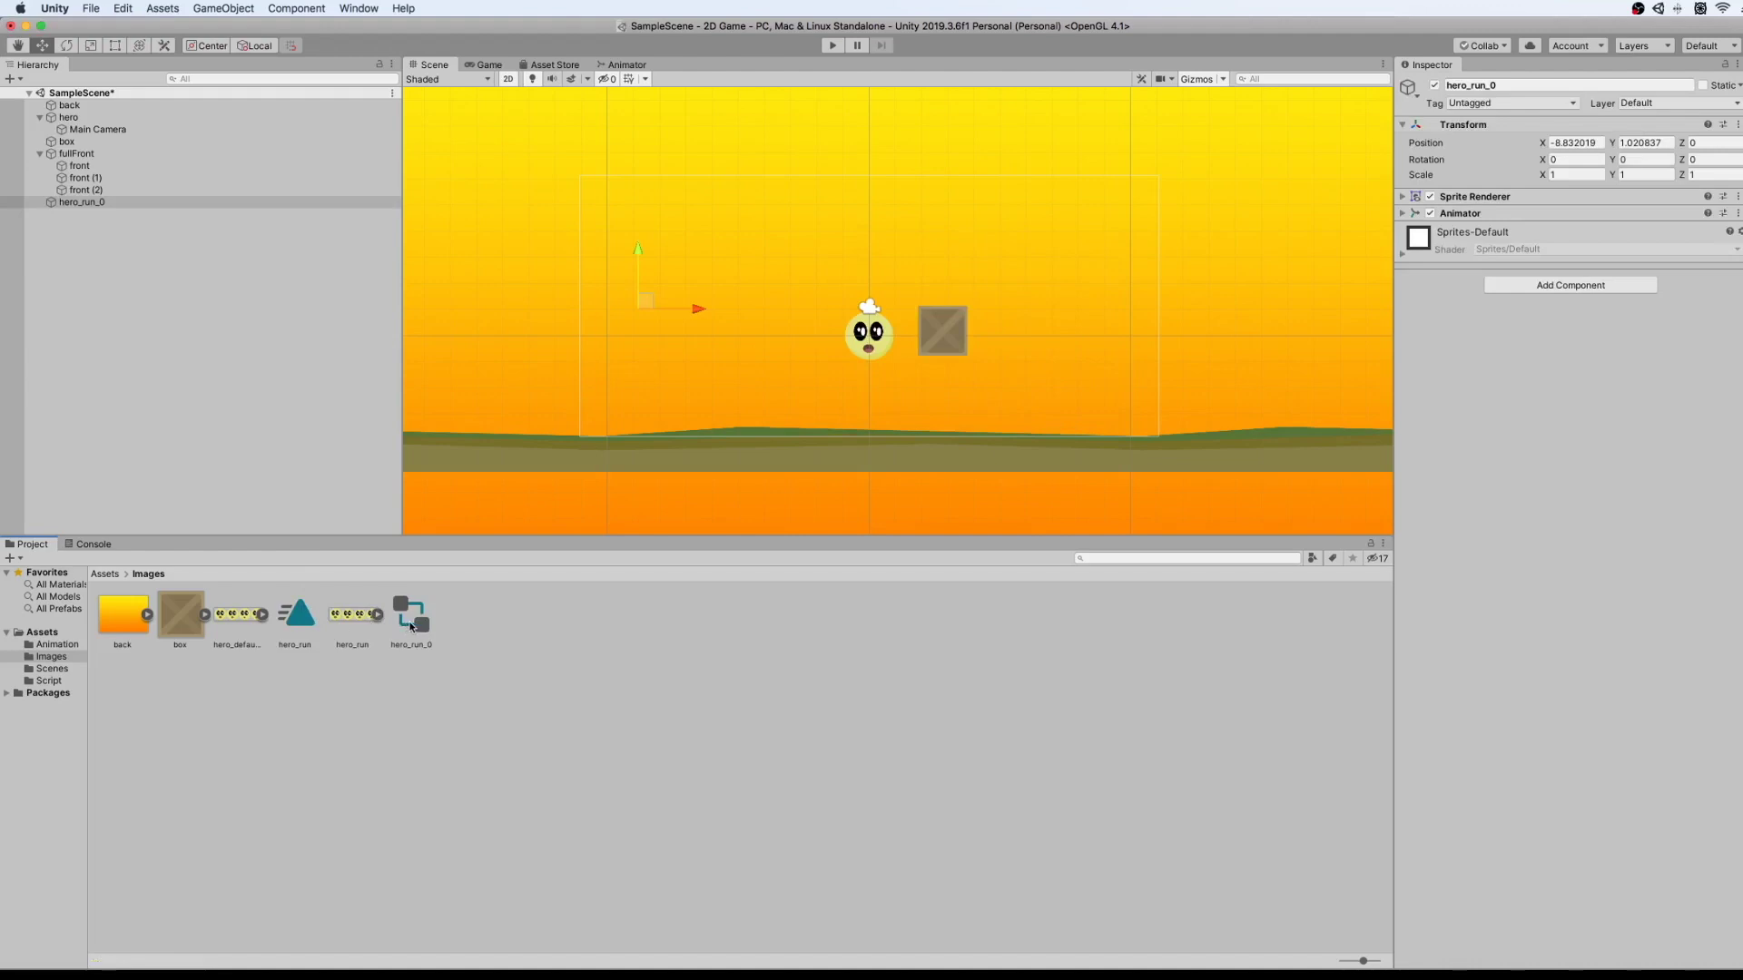
# Select the hero_run_0 object in the Hierarchy and set its Z position to 10.
pyautogui.click(303, 614)
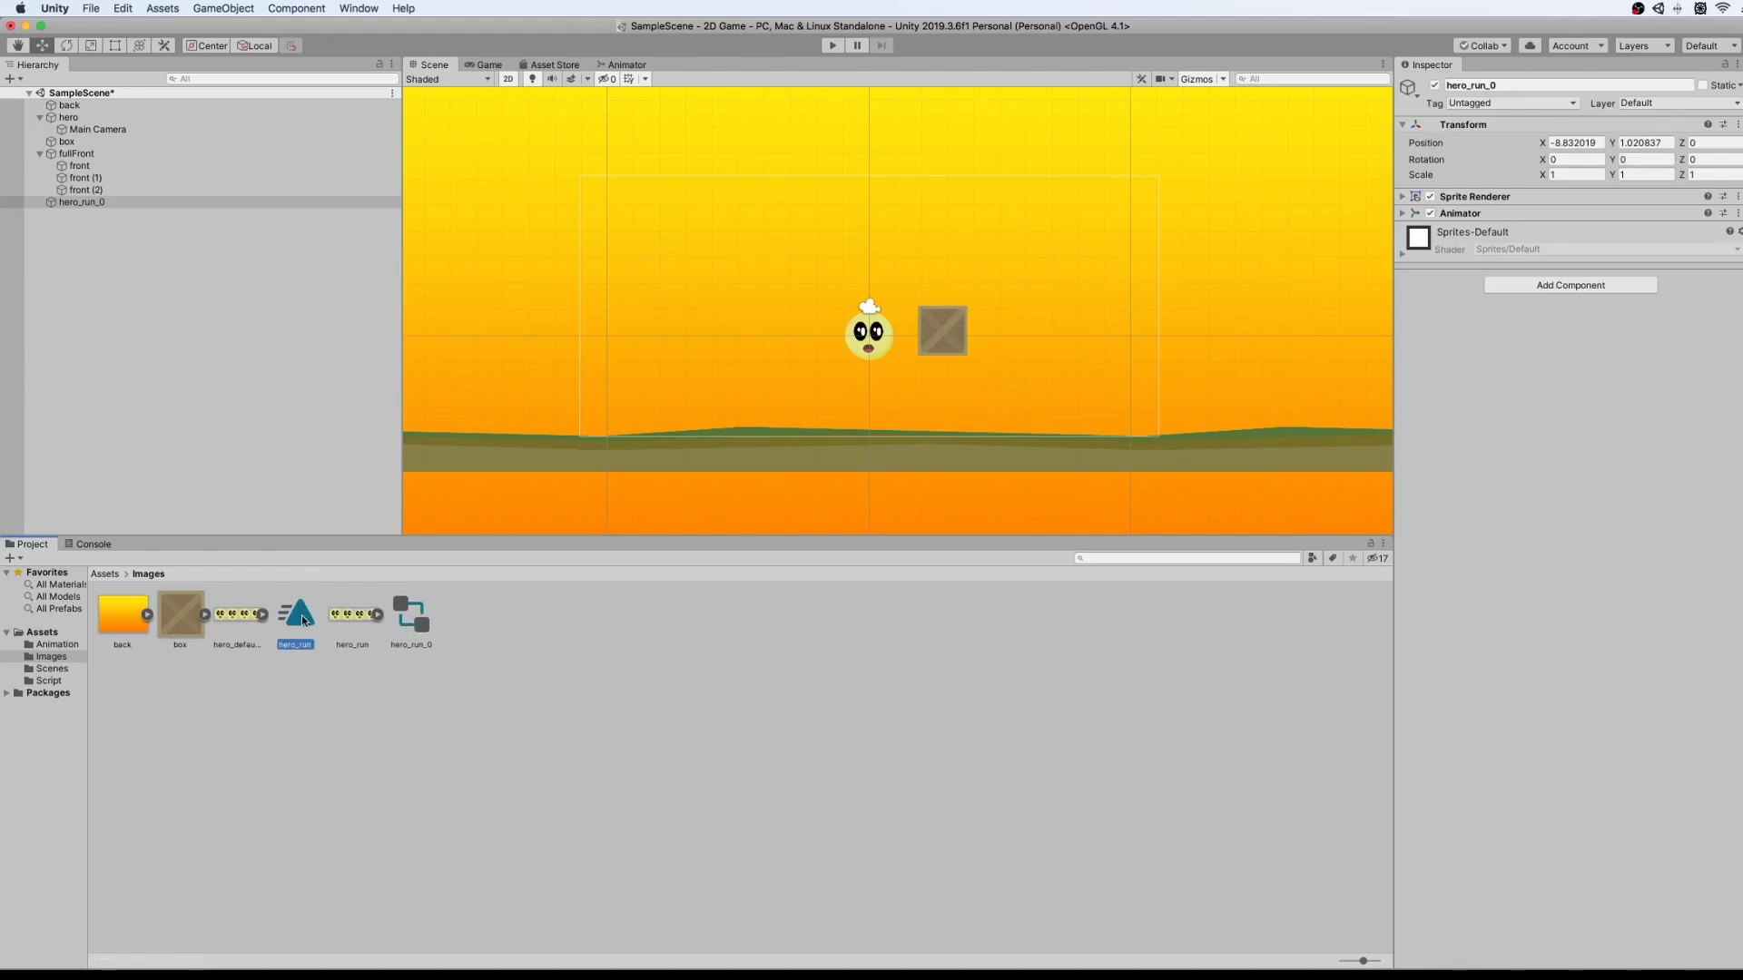
pyautogui.click(411, 609)
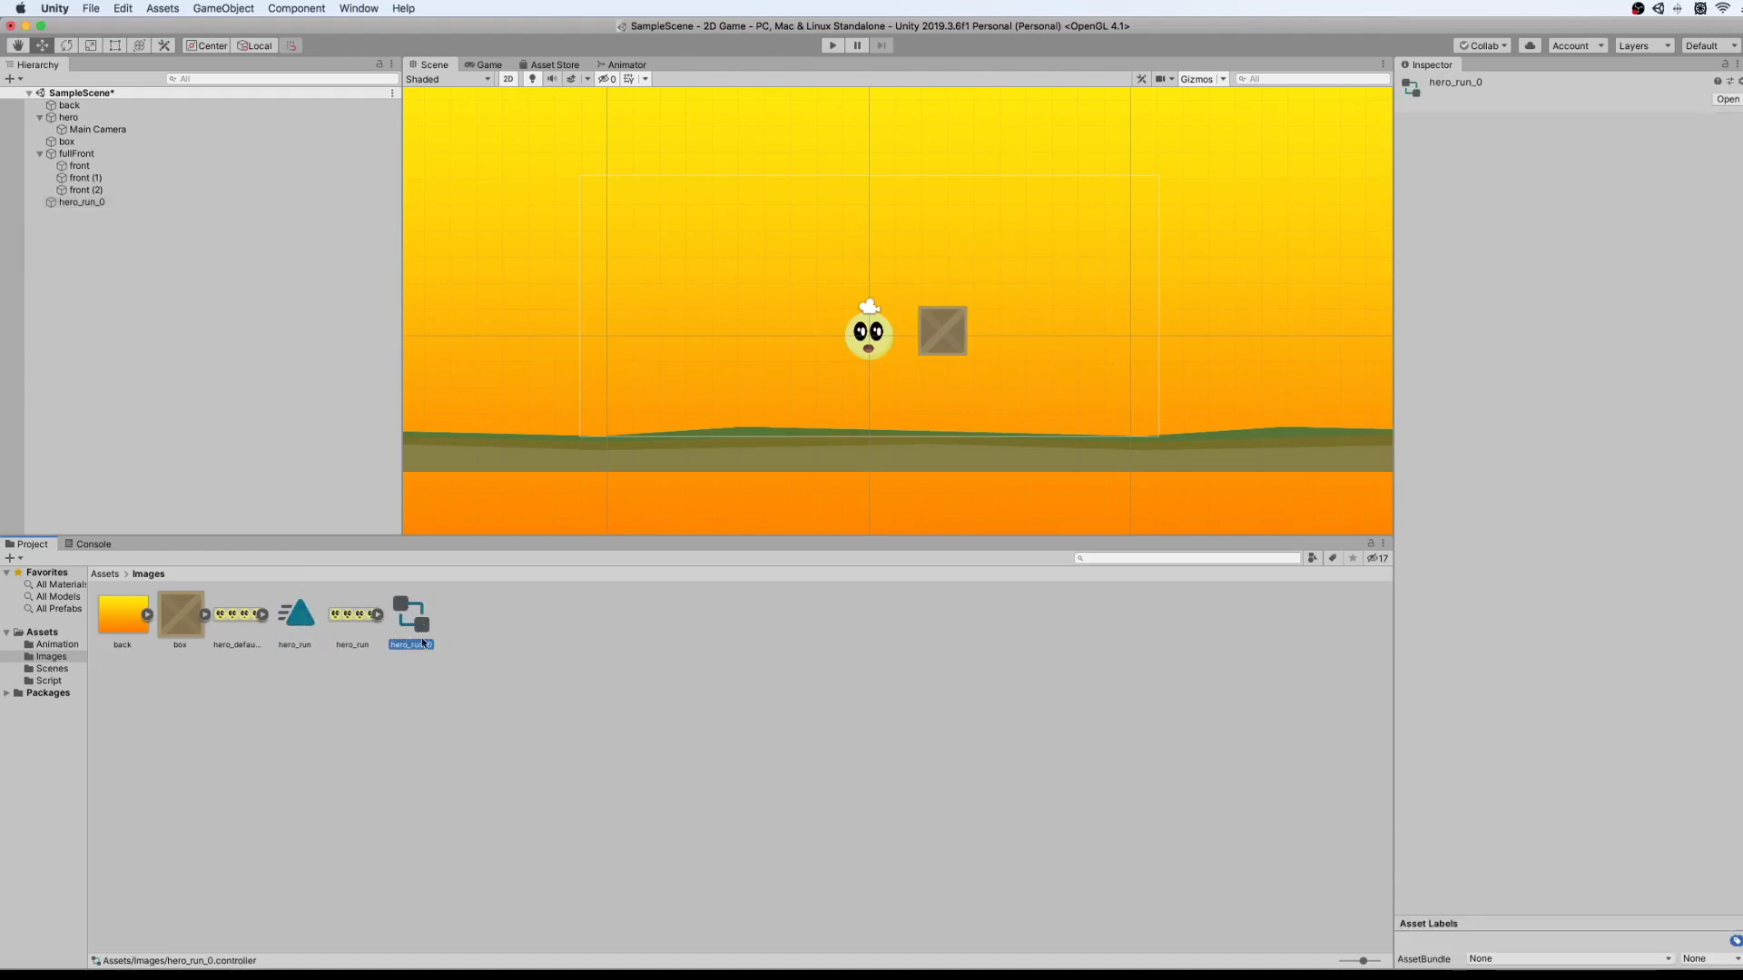
pyautogui.click(502, 640)
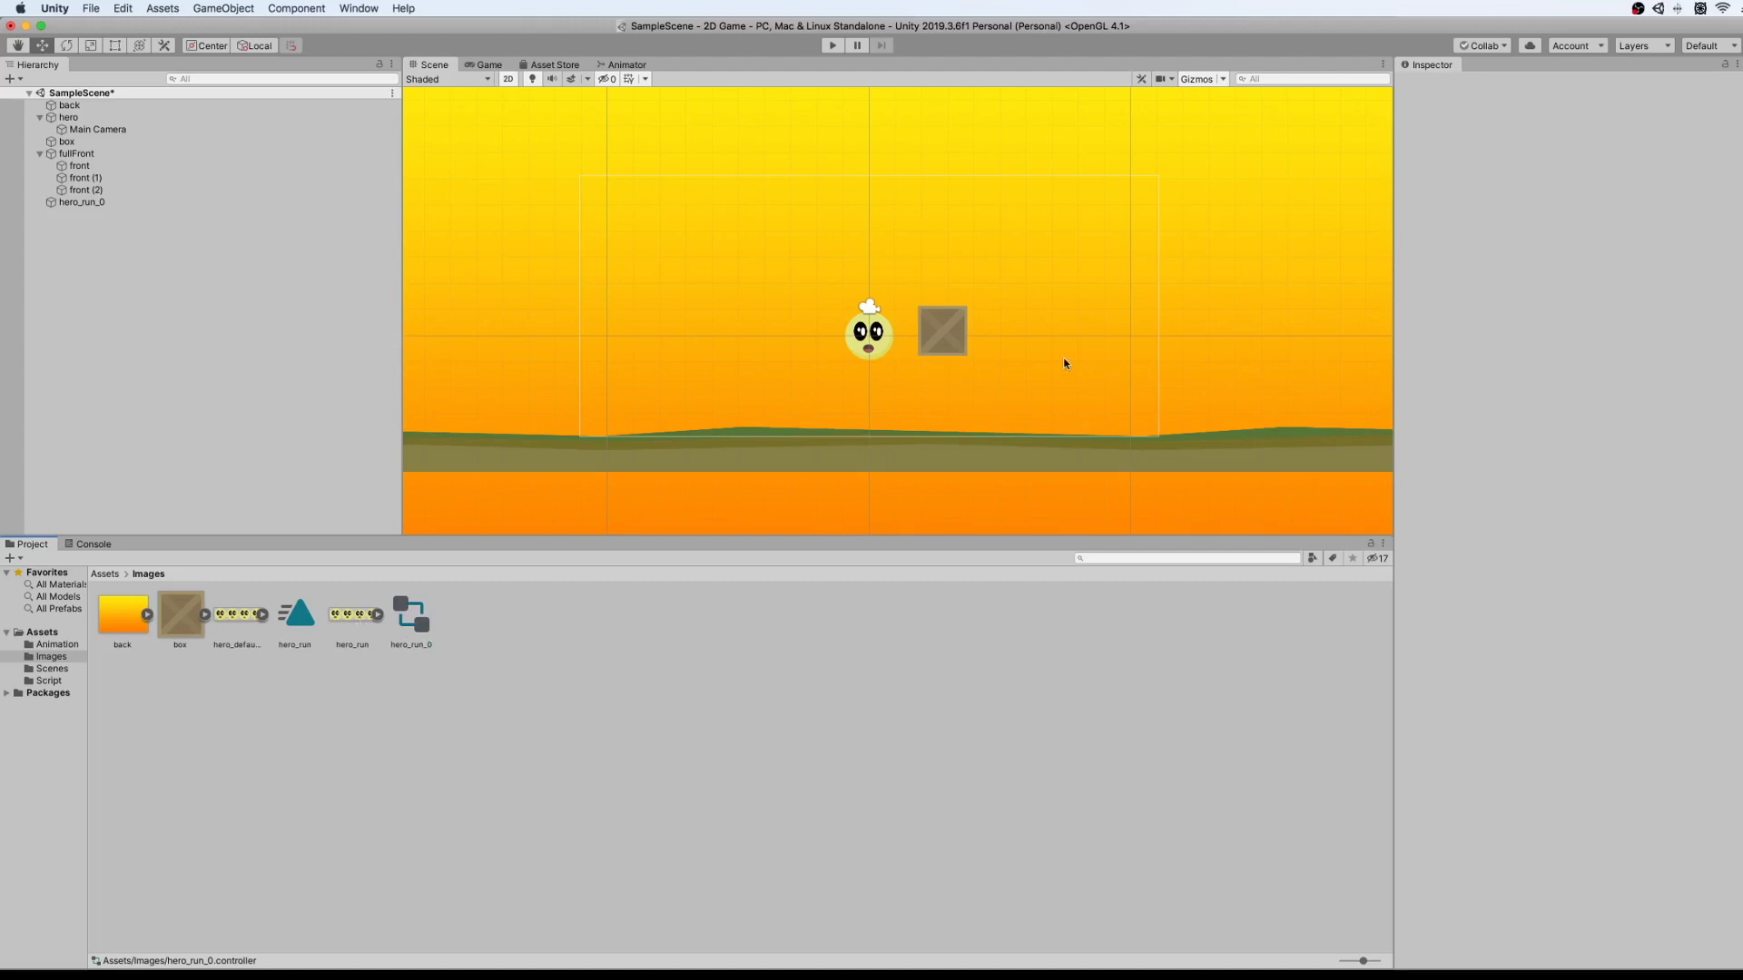
pyautogui.scroll(-3, 1021, 355)
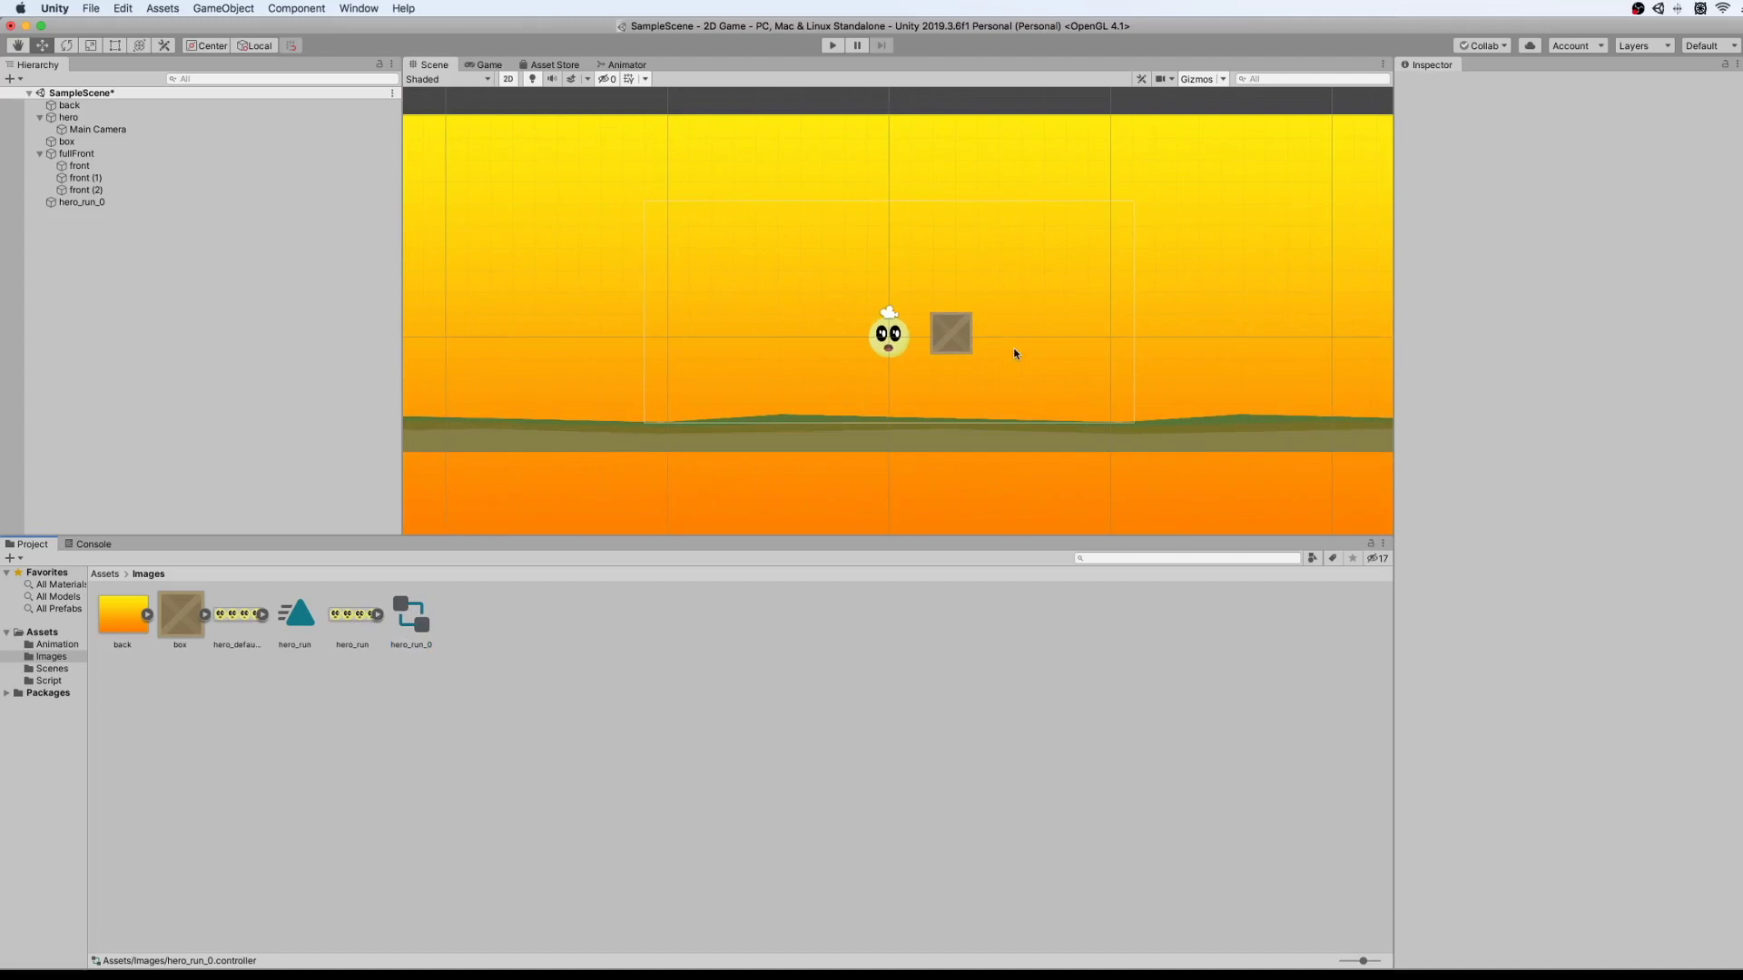
pyautogui.click(100, 202)
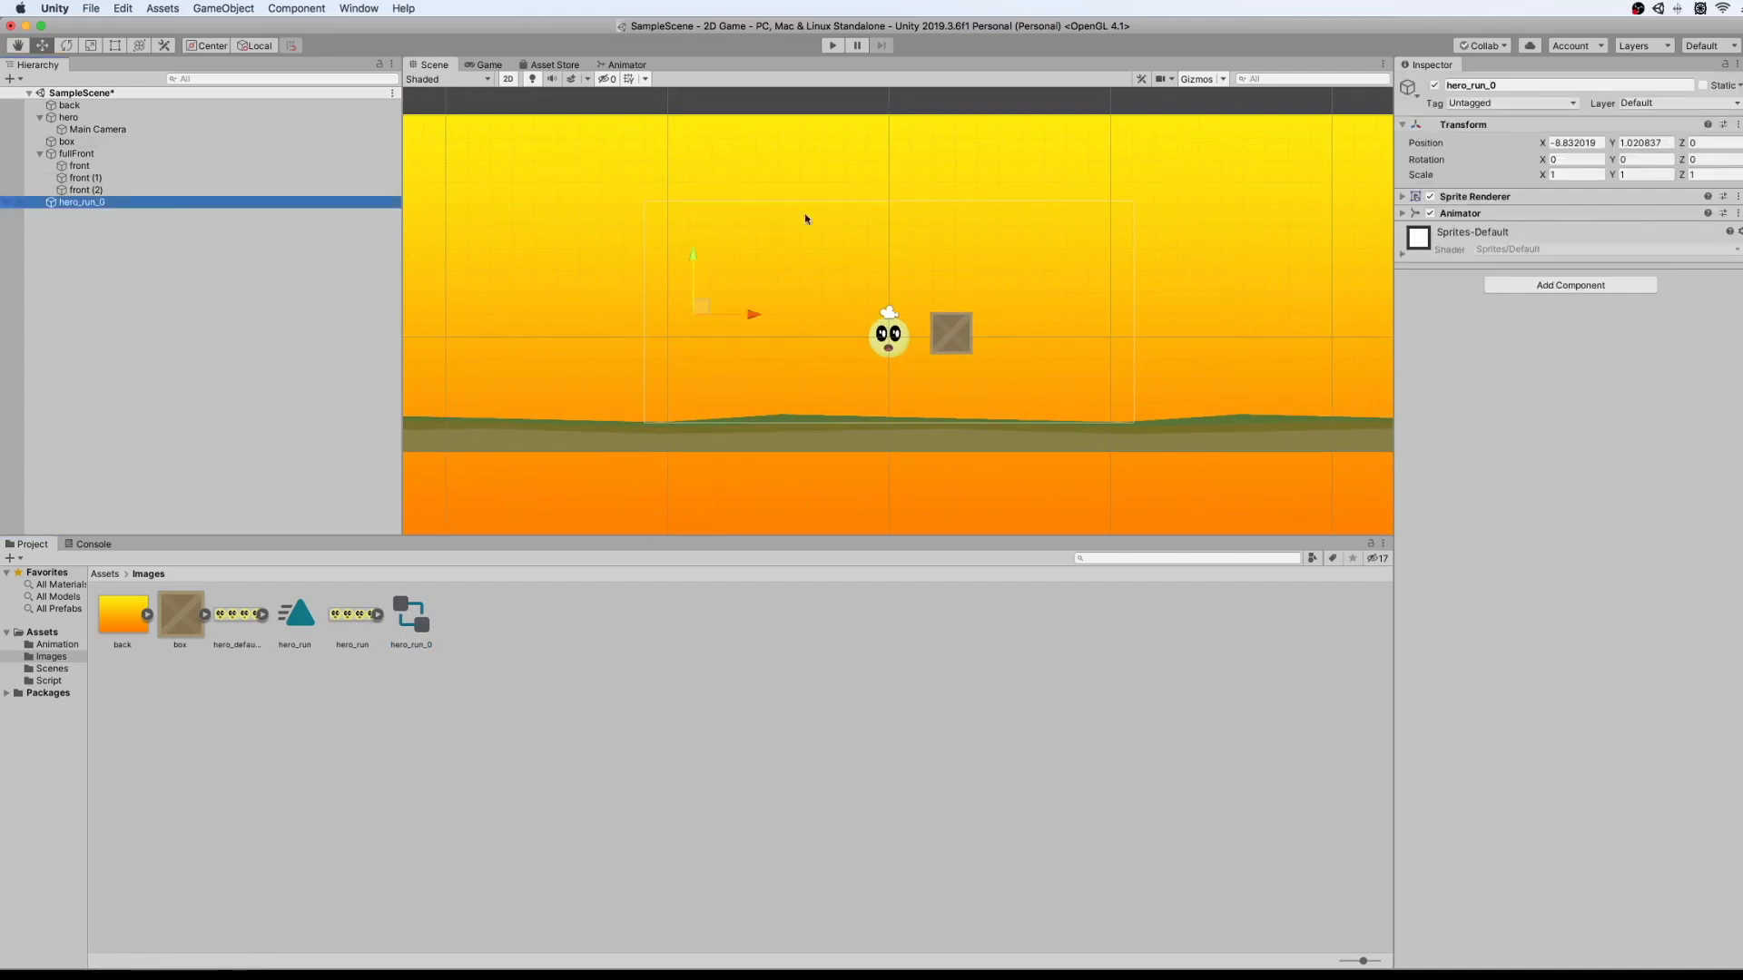
pyautogui.click(1704, 142)
pyautogui.write('10')
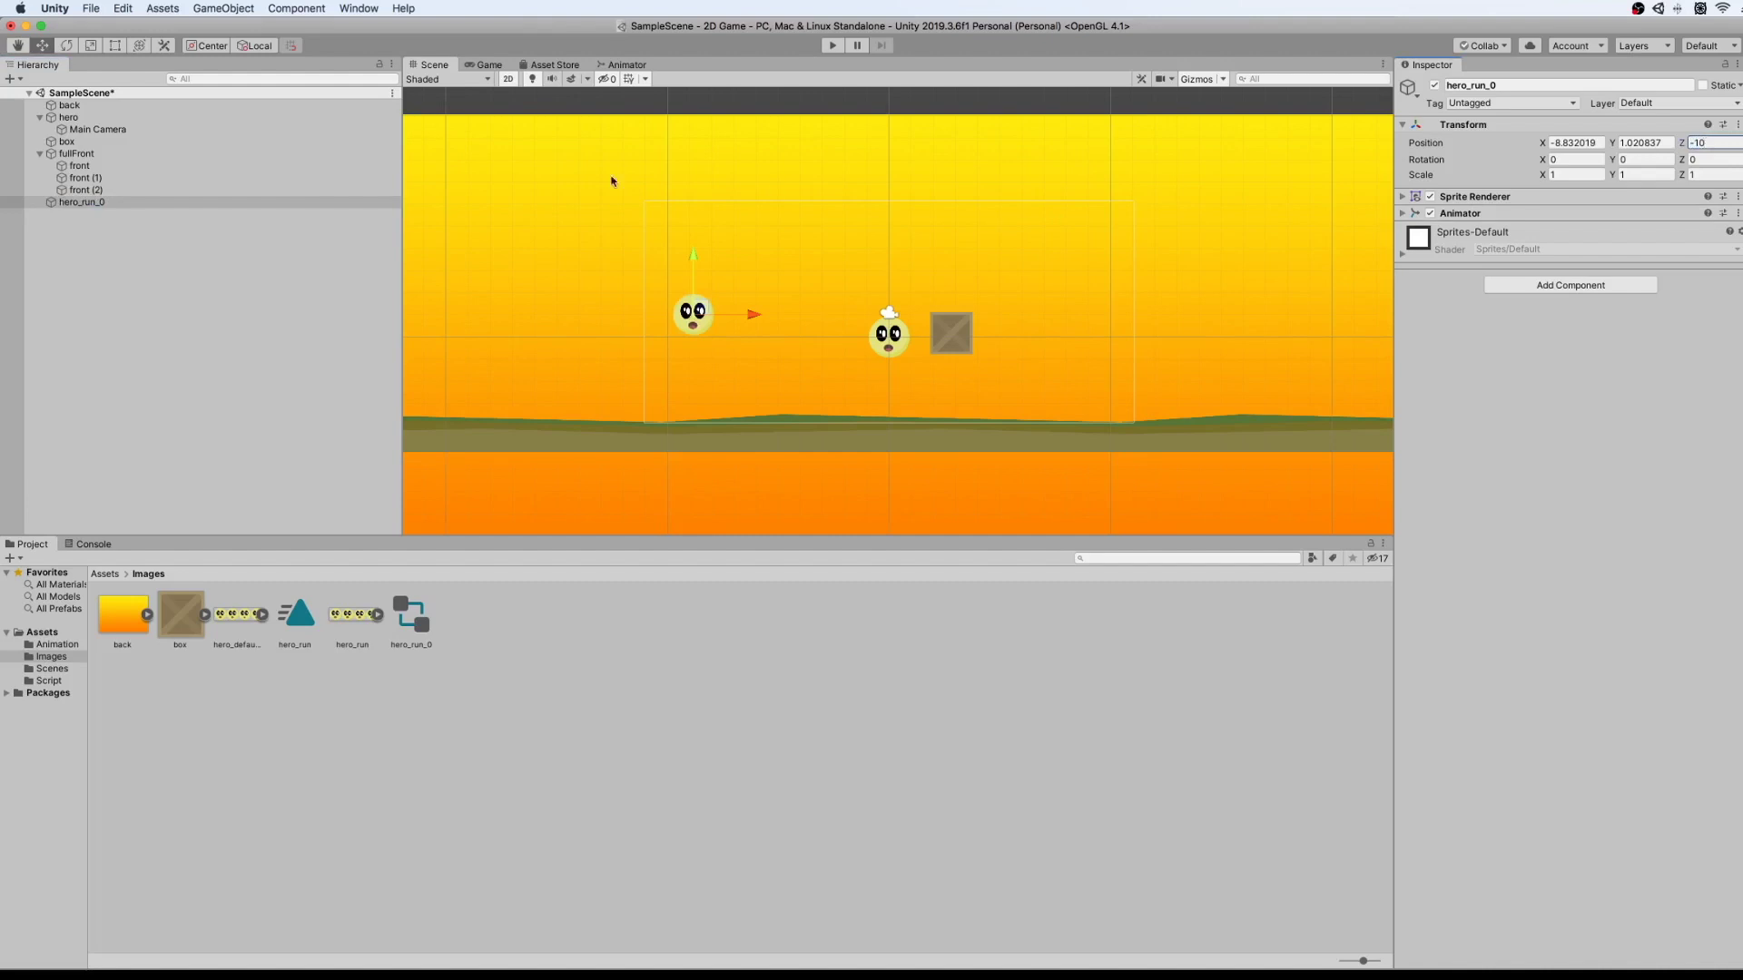
# Start the game and change hero_run_0's Z position to -11 in the Scene view.
pyautogui.click(831, 44)
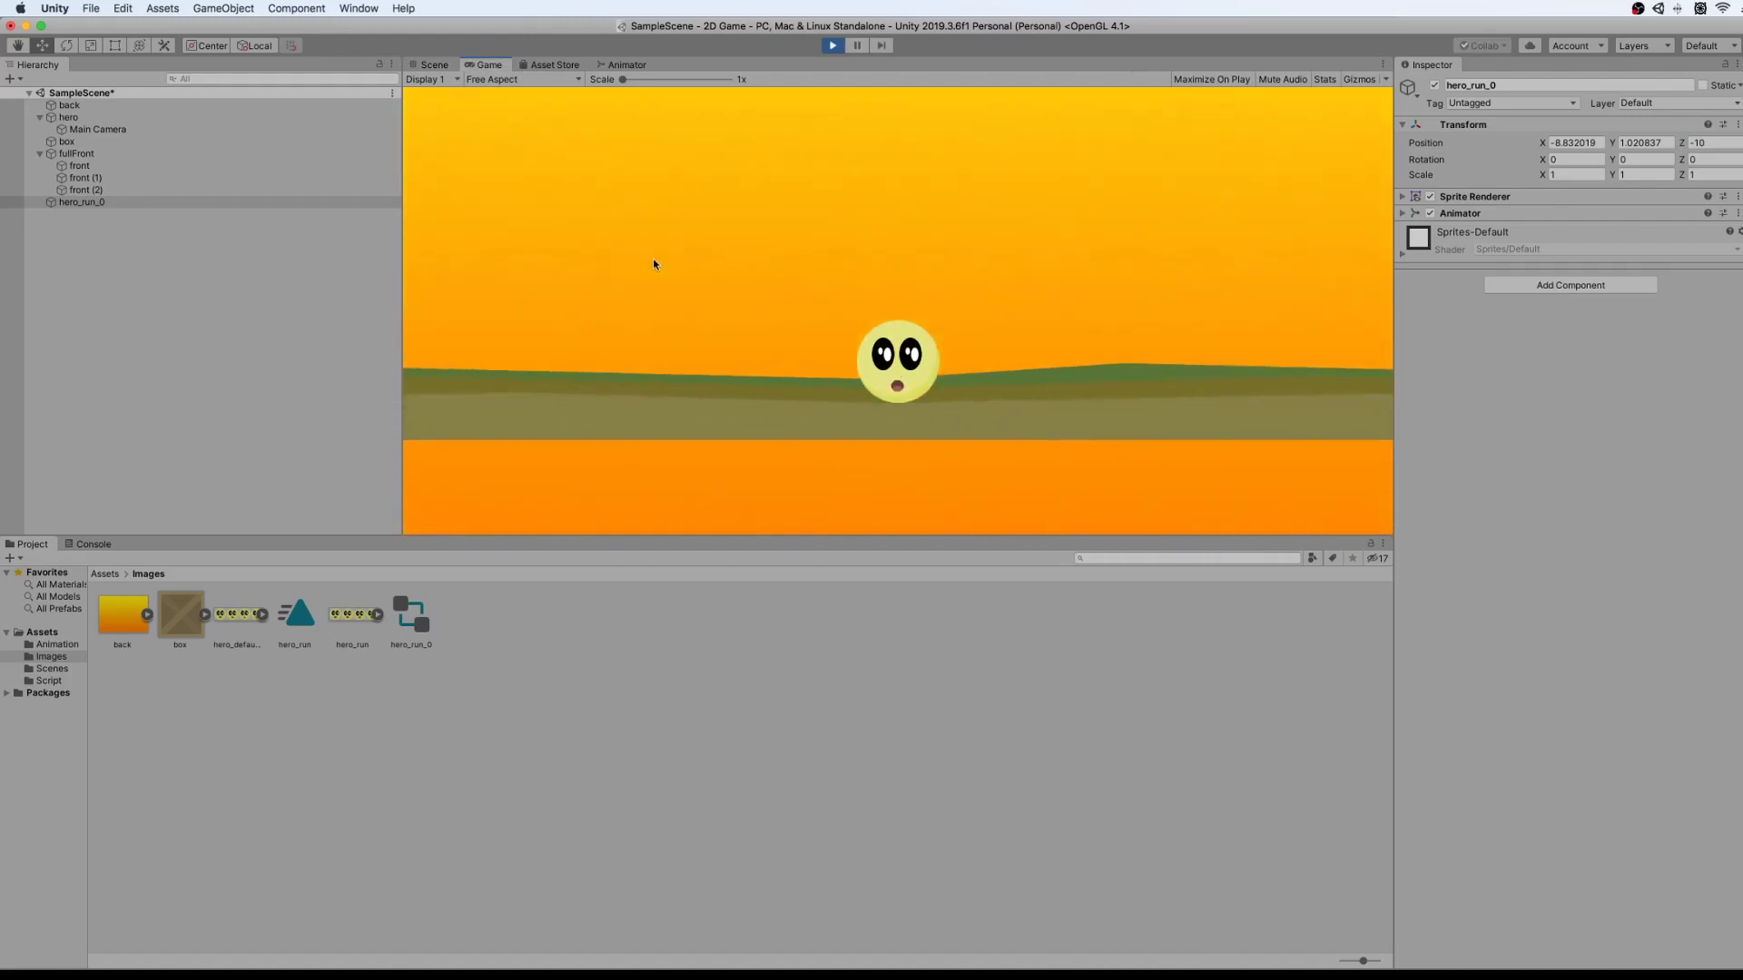
pyautogui.click(434, 64)
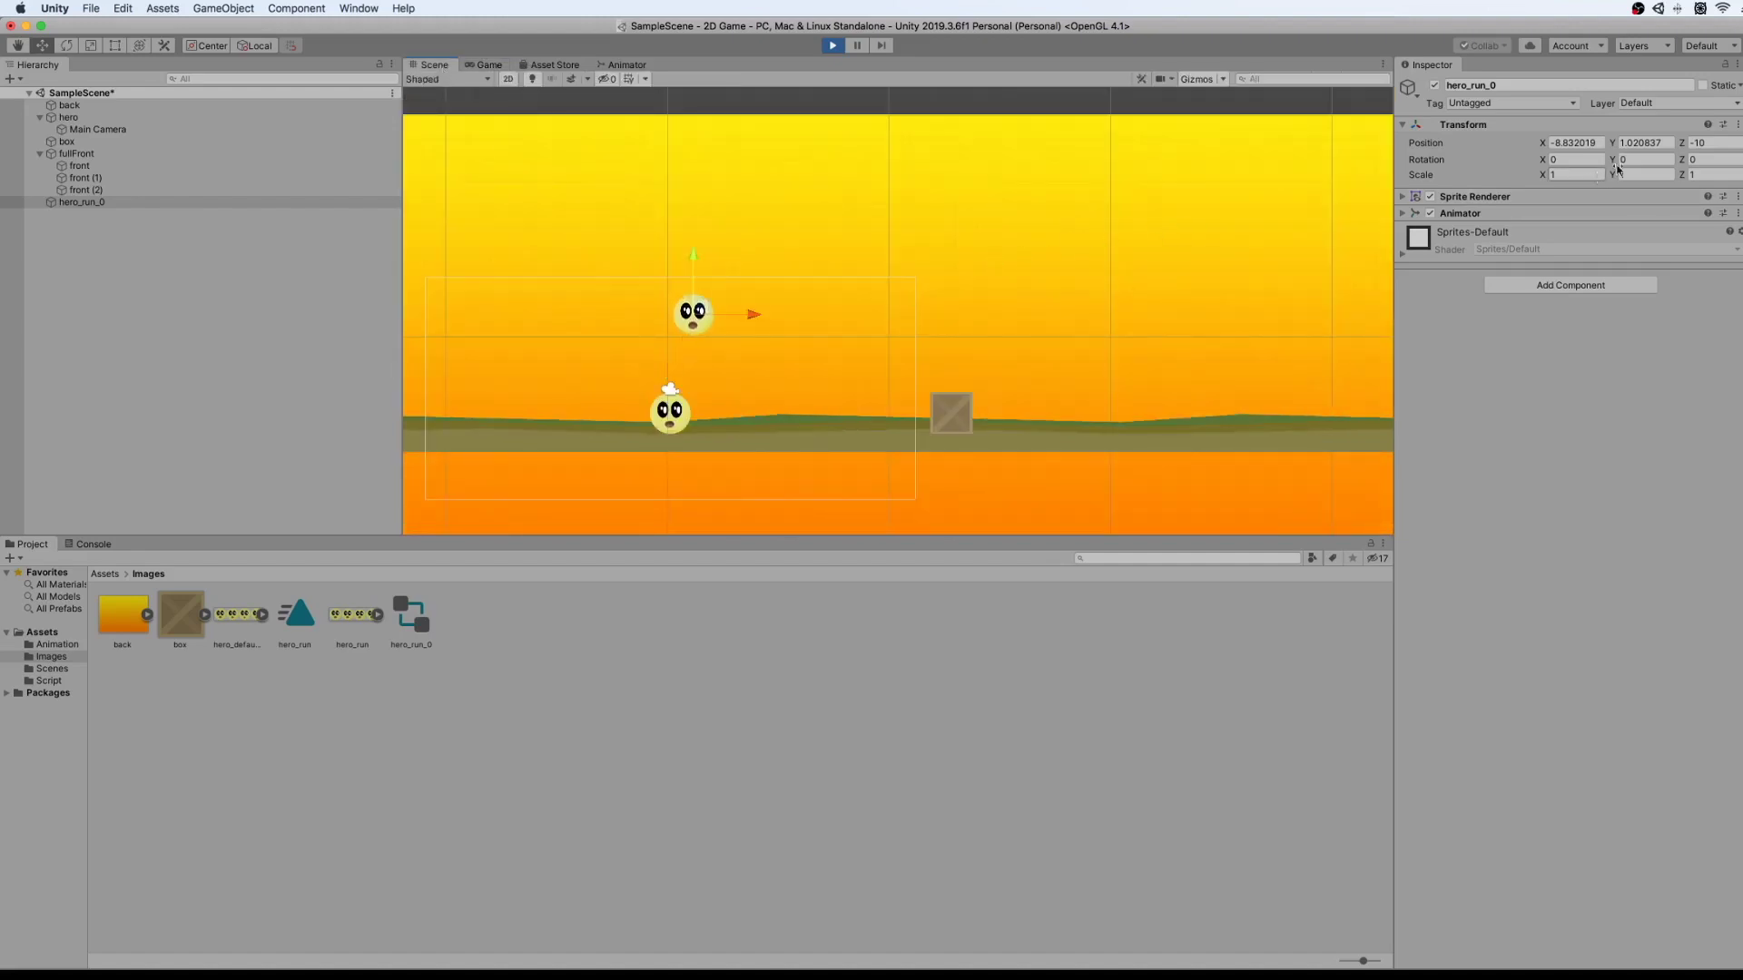
pyautogui.click(1701, 143)
pyautogui.write('-11')
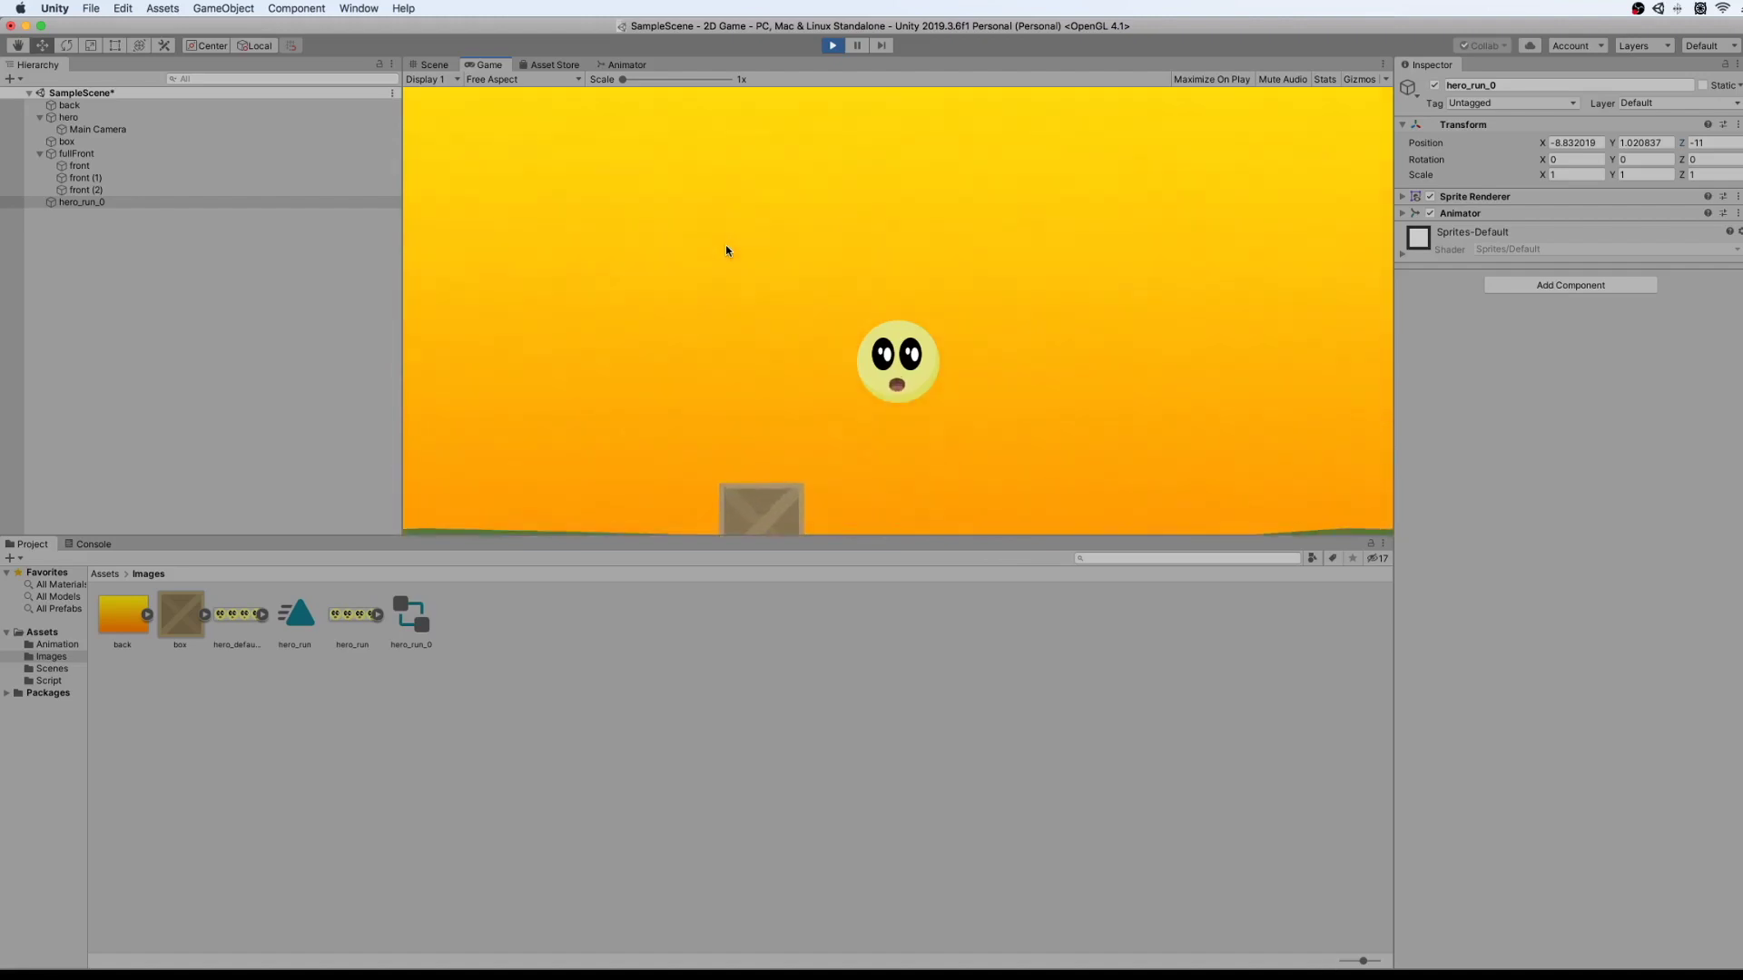
# Slide hero_run_0 right to about X 5.41, then test the hero's jump with Space.
pyautogui.click(425, 79)
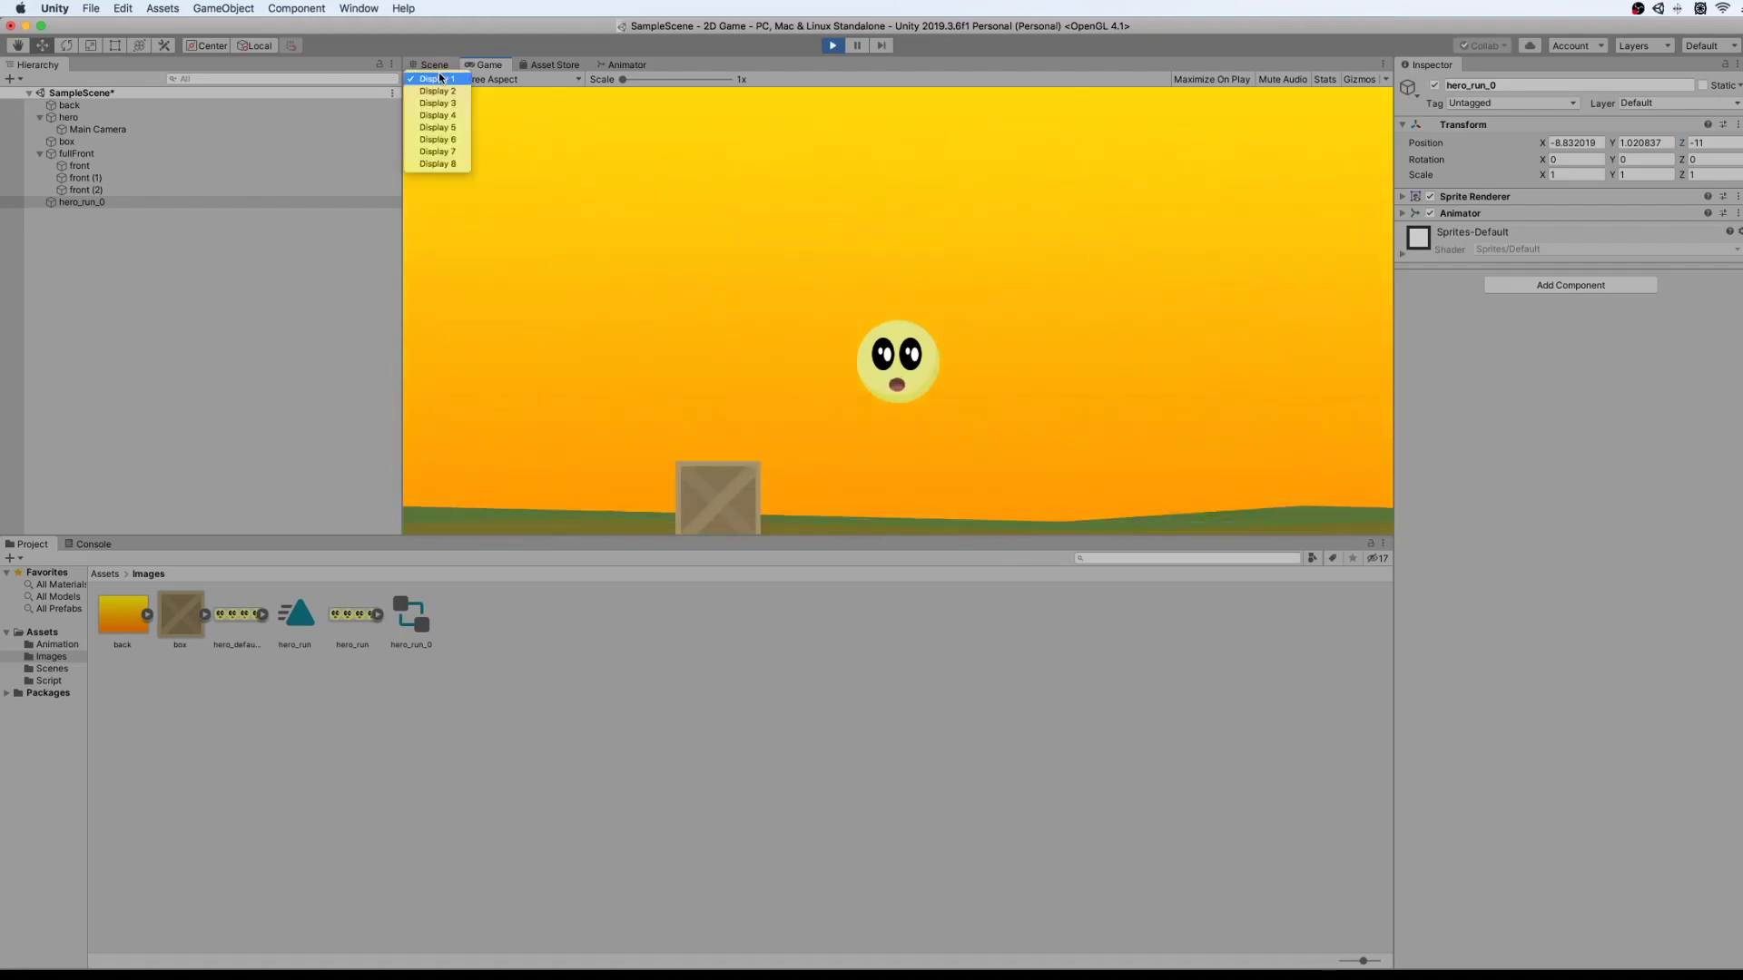
pyautogui.click(441, 69)
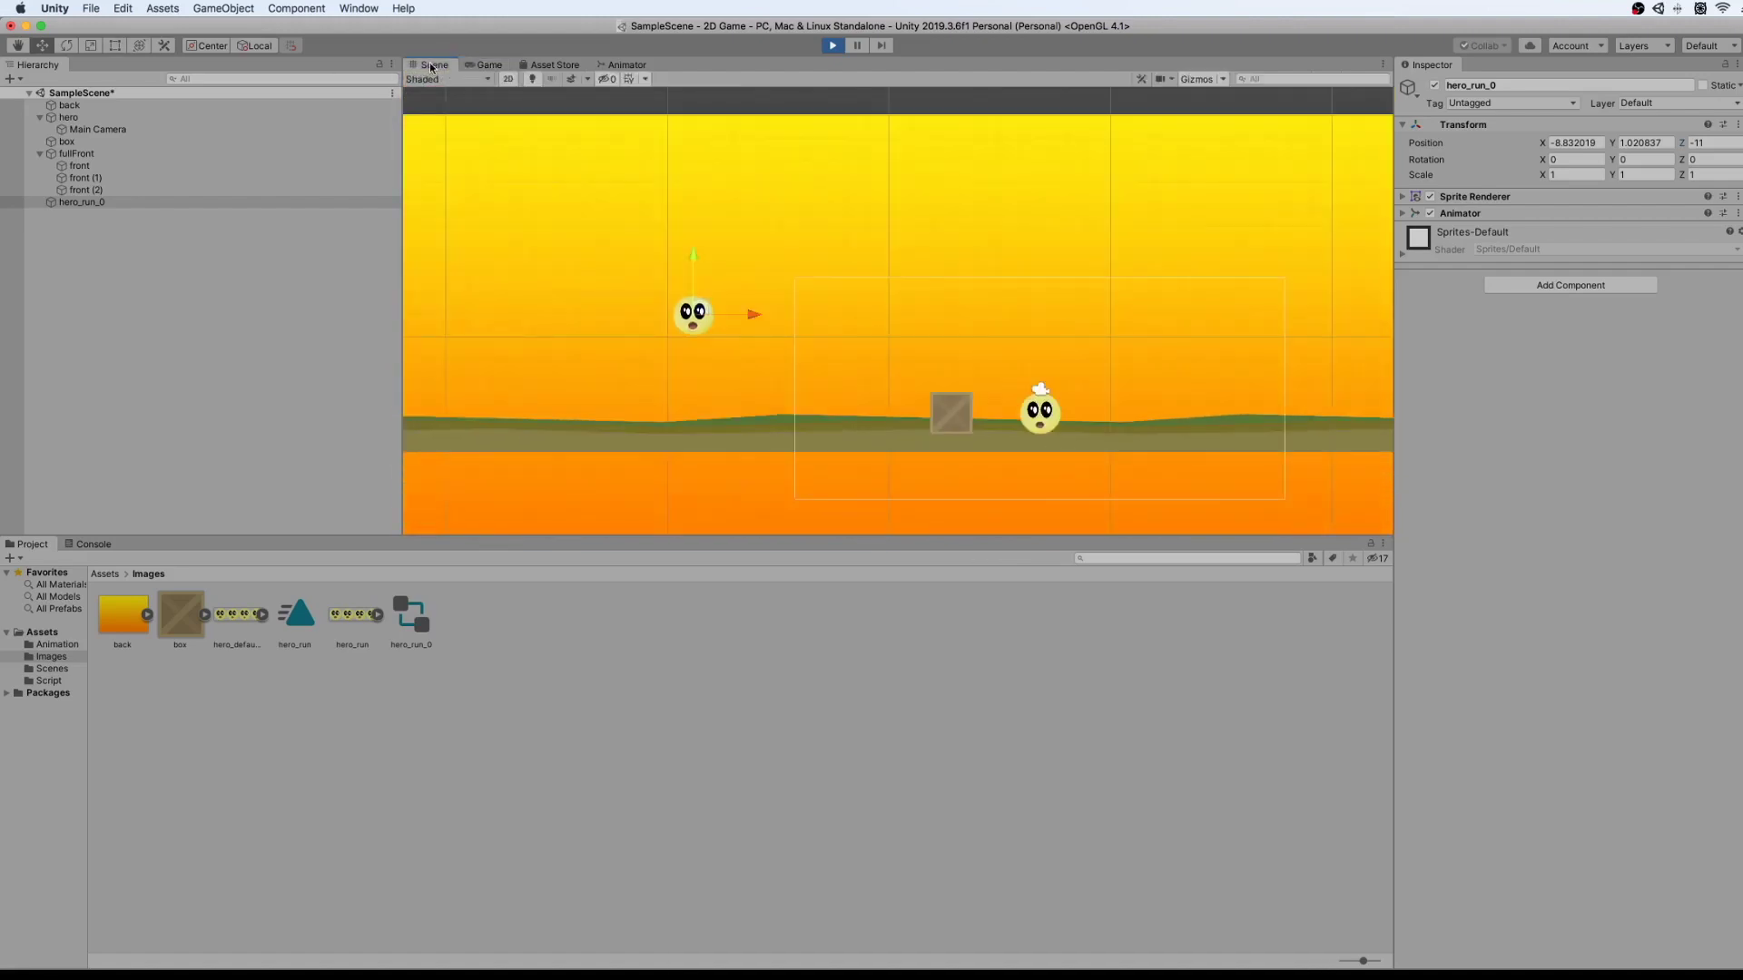
pyautogui.moveTo(755, 315); pyautogui.dragTo(1066, 337)
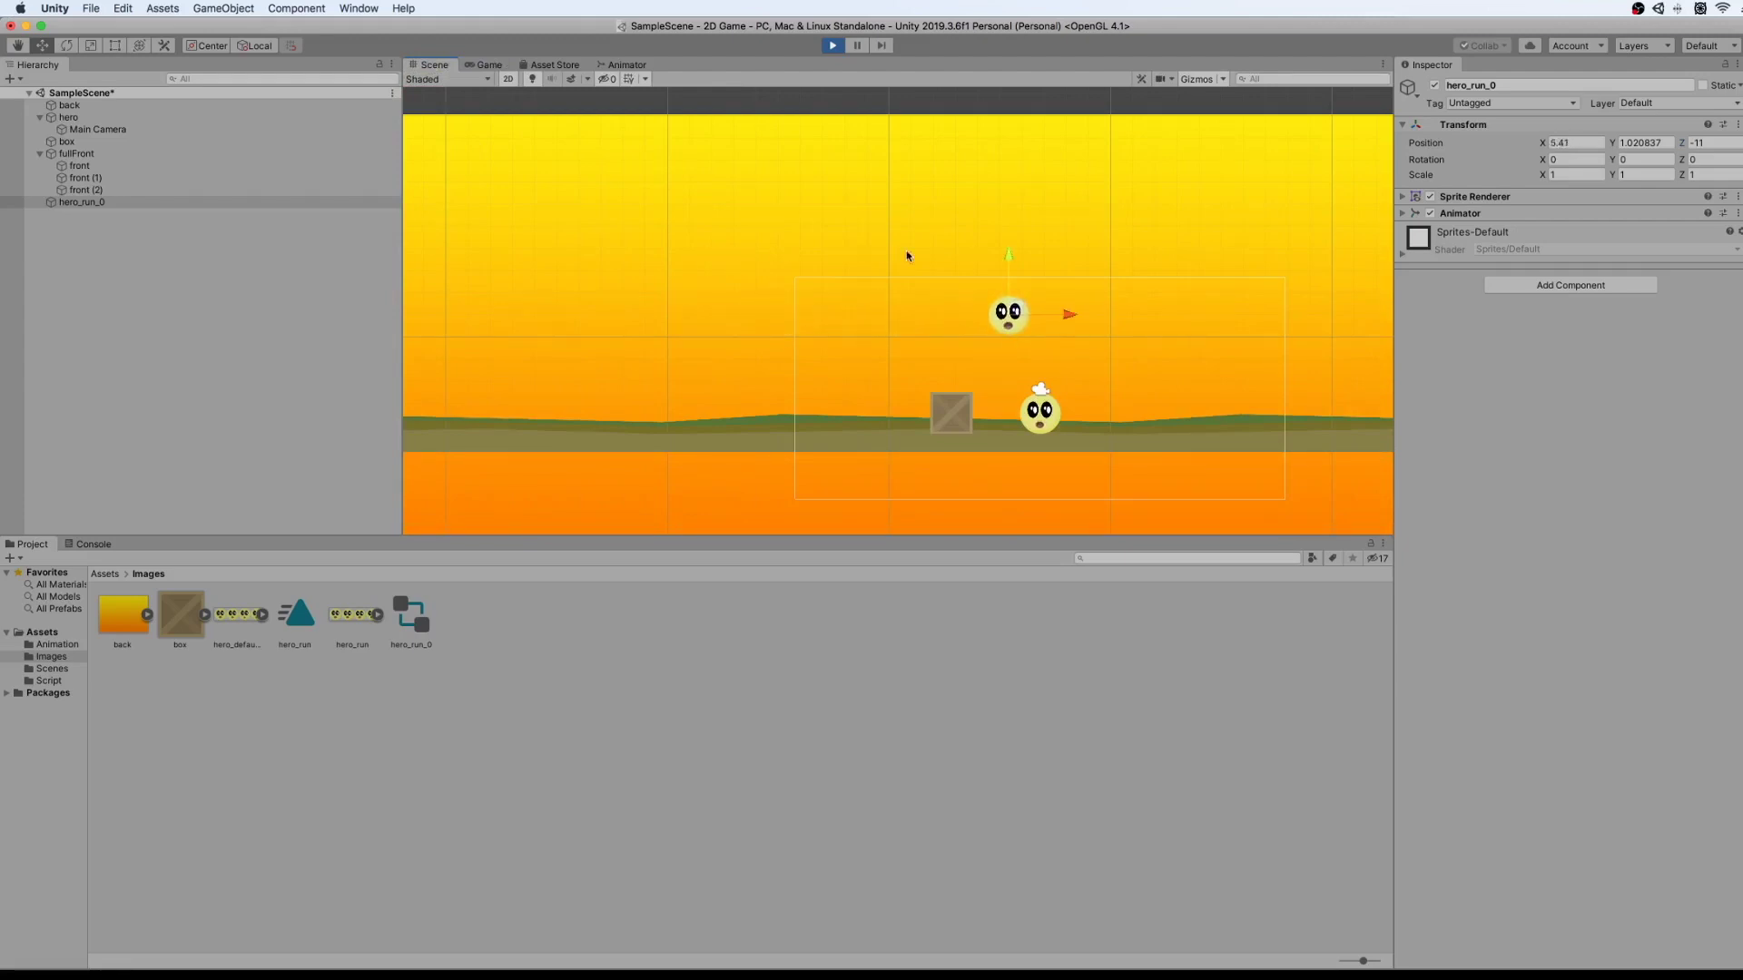
pyautogui.click(496, 69)
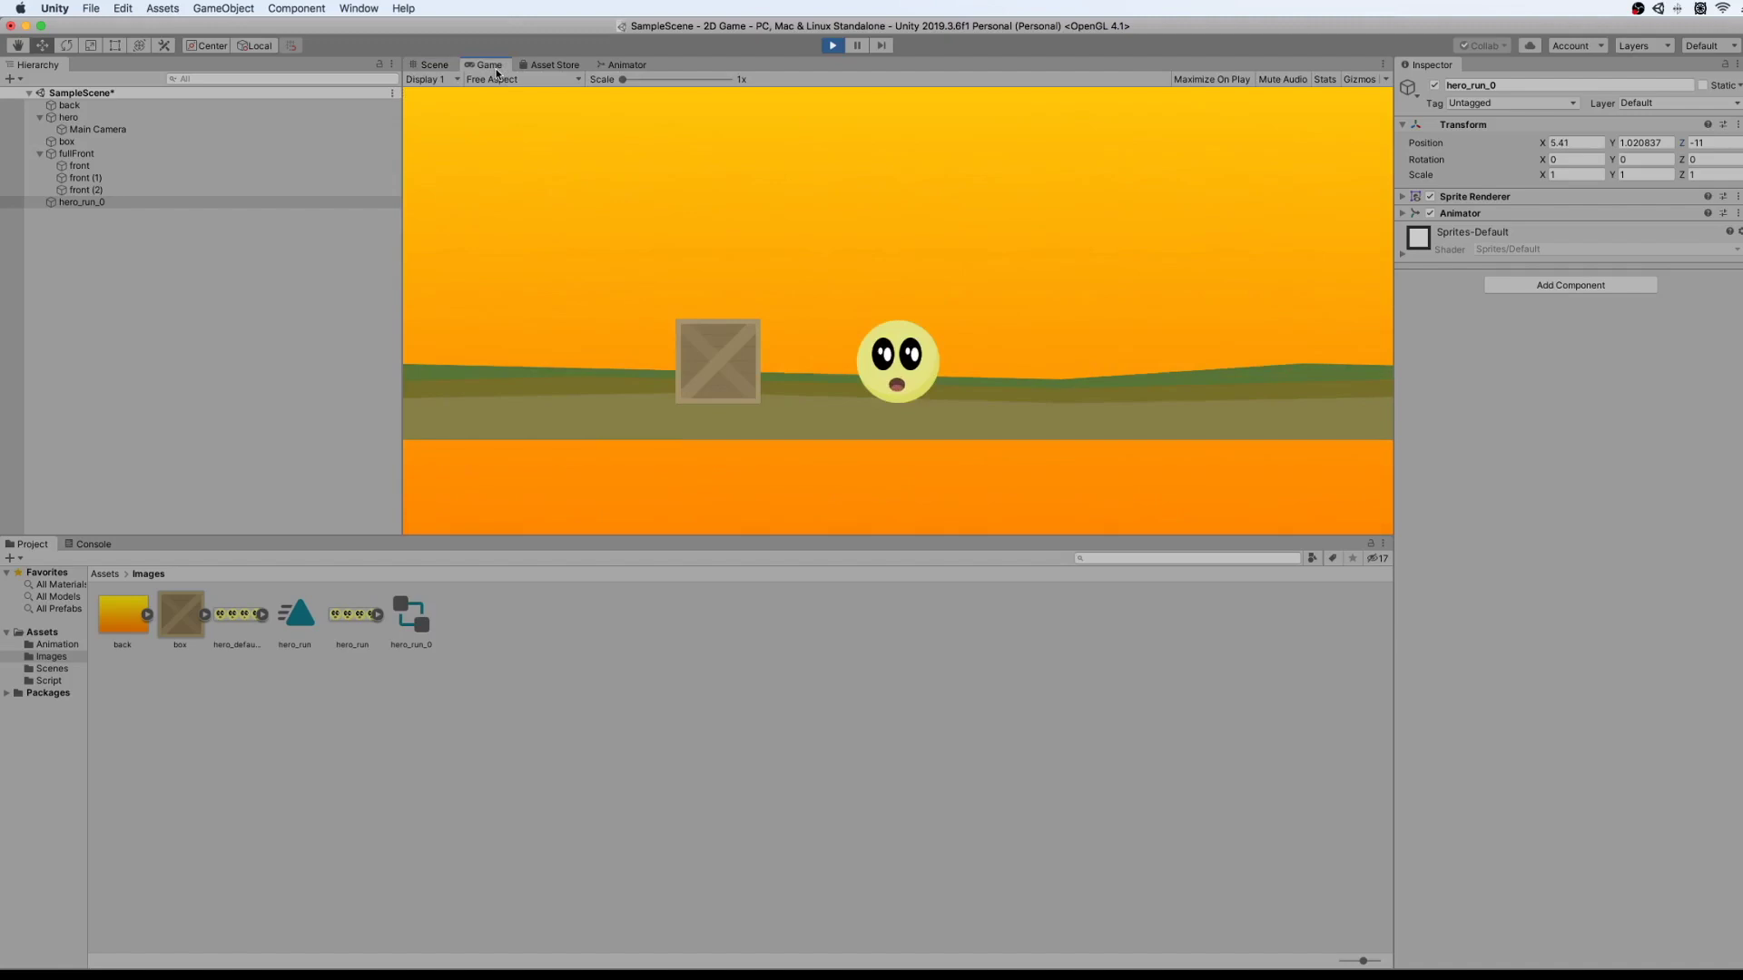
pyautogui.press('space')
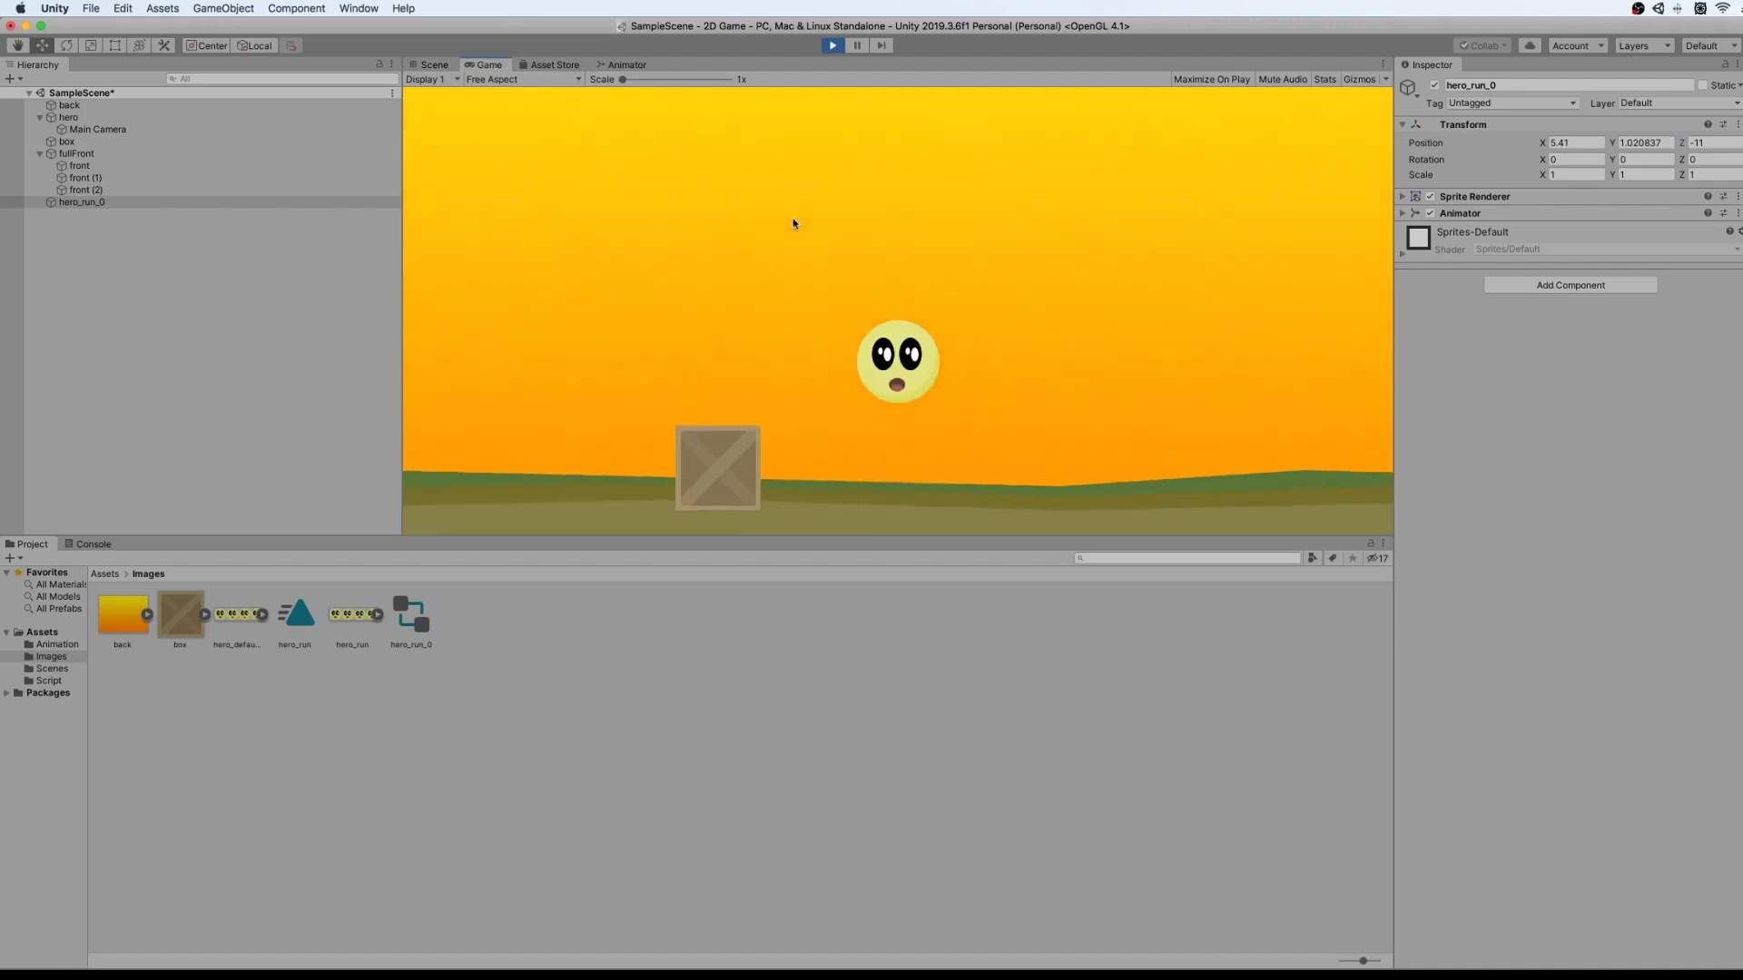
pyautogui.click(434, 65)
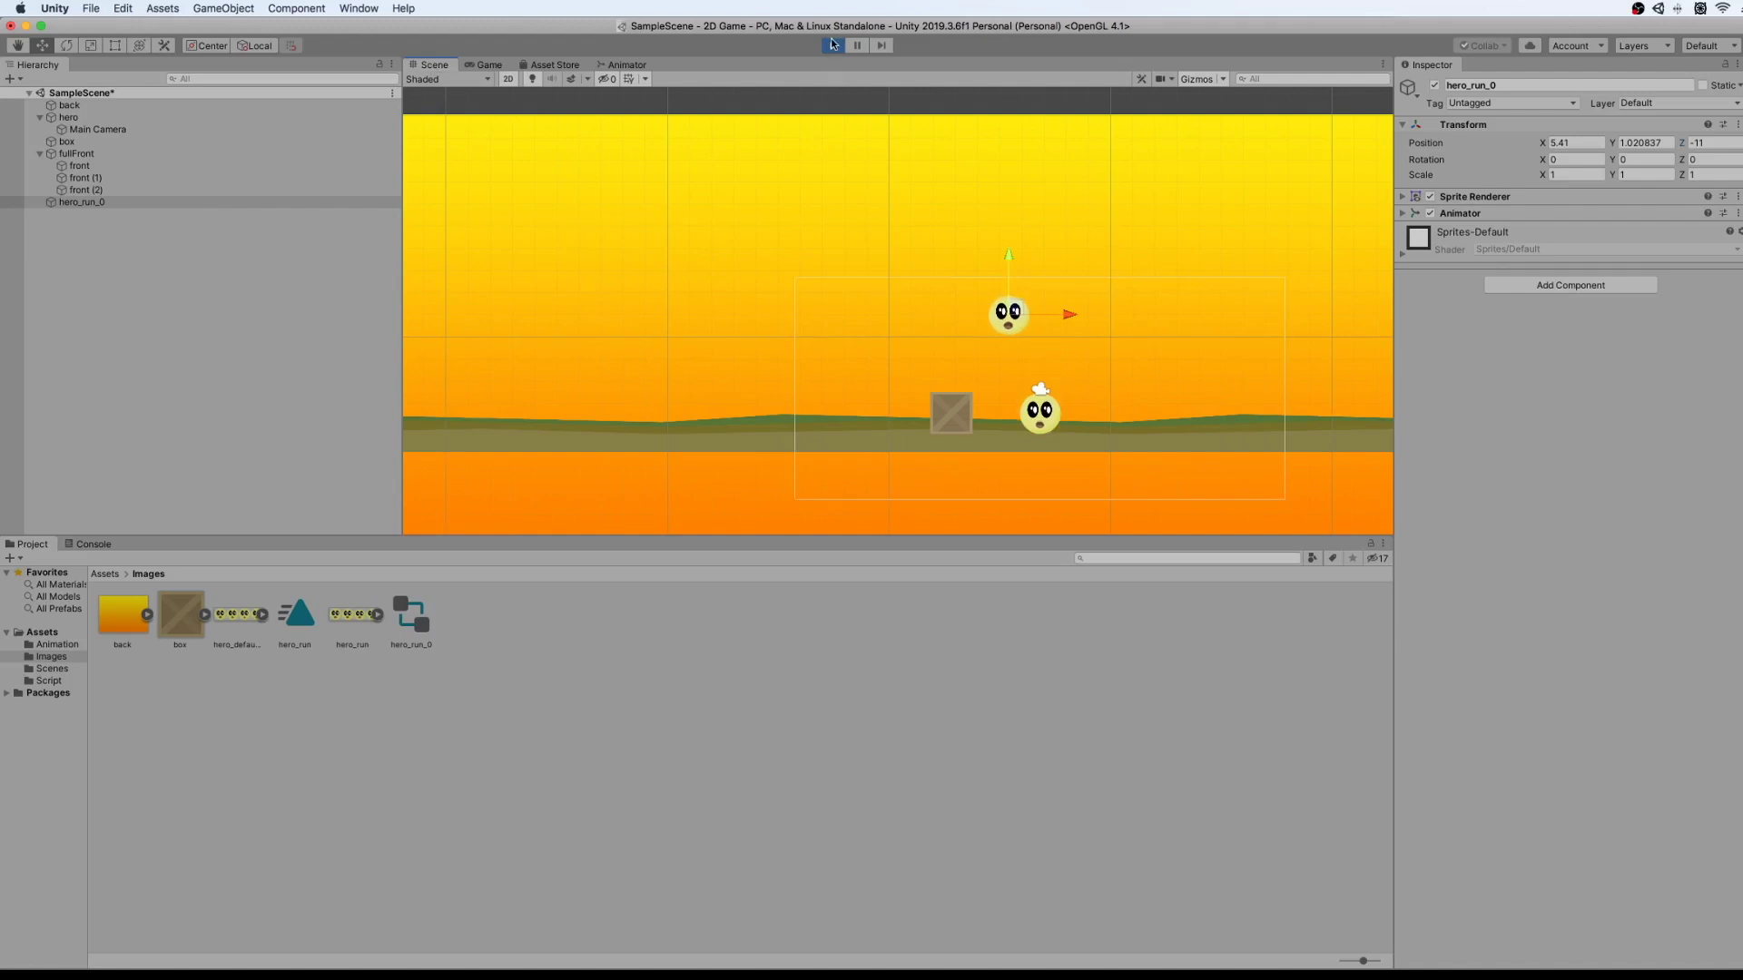
# Stop the game and delete the hero_run_0 object and its hero_run_0 controller asset.
pyautogui.click(832, 44)
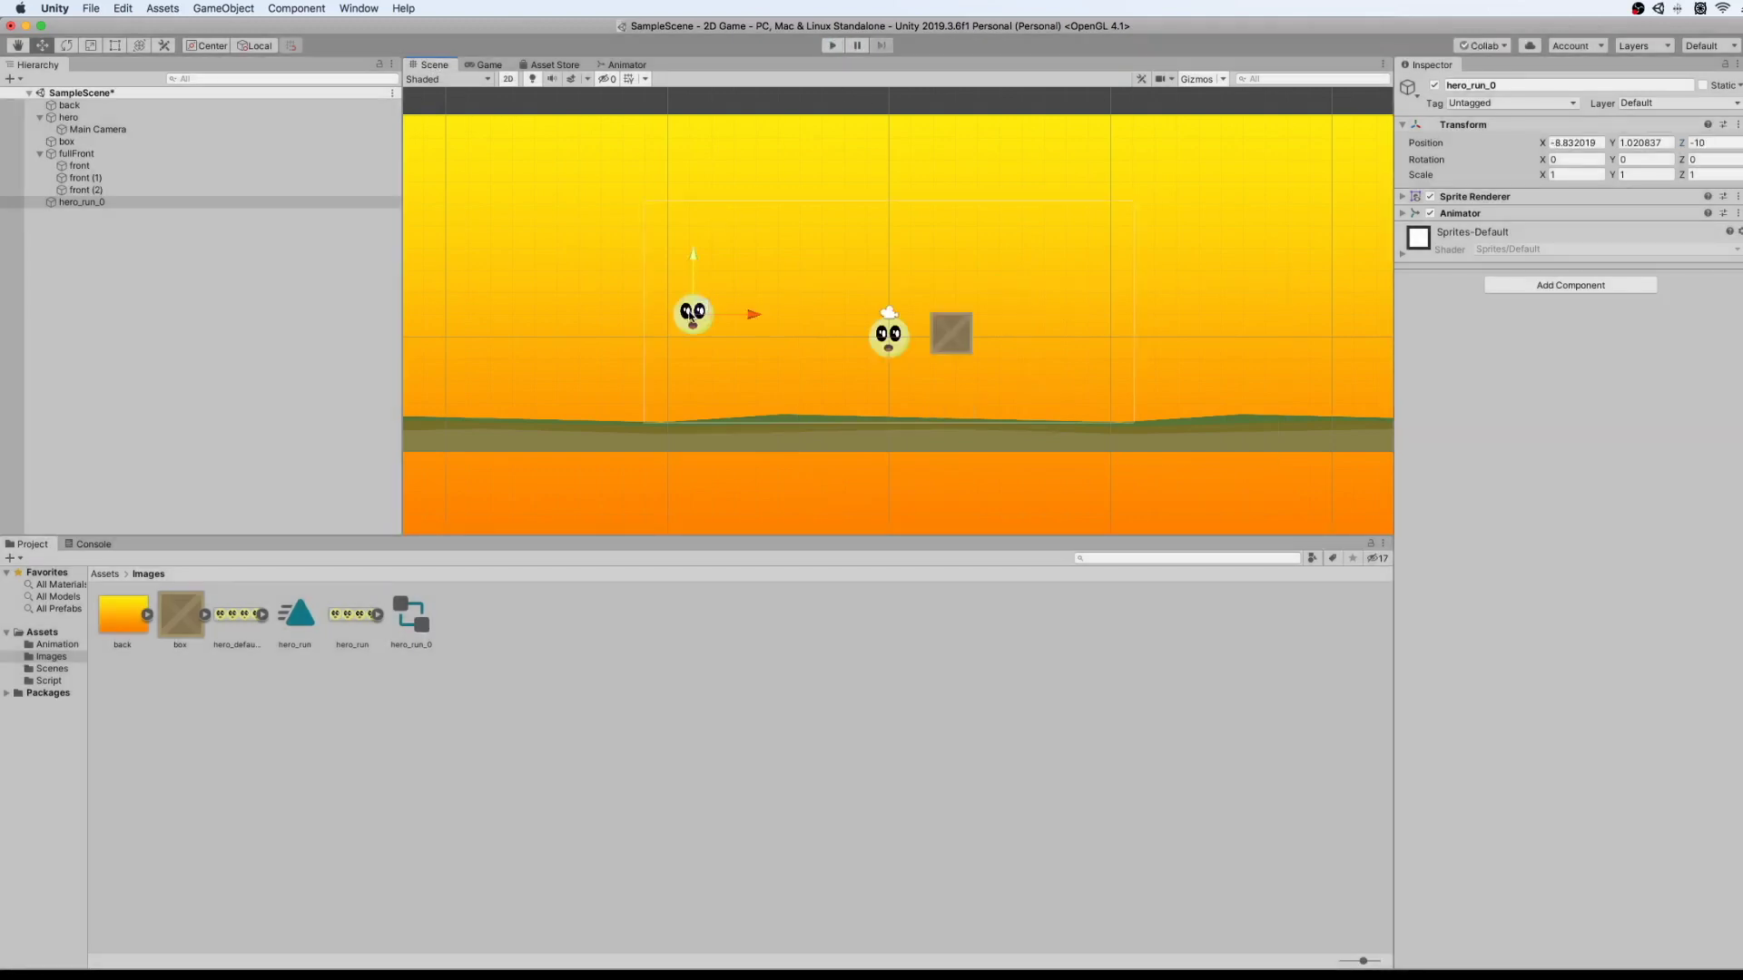
pyautogui.rightClick(82, 200)
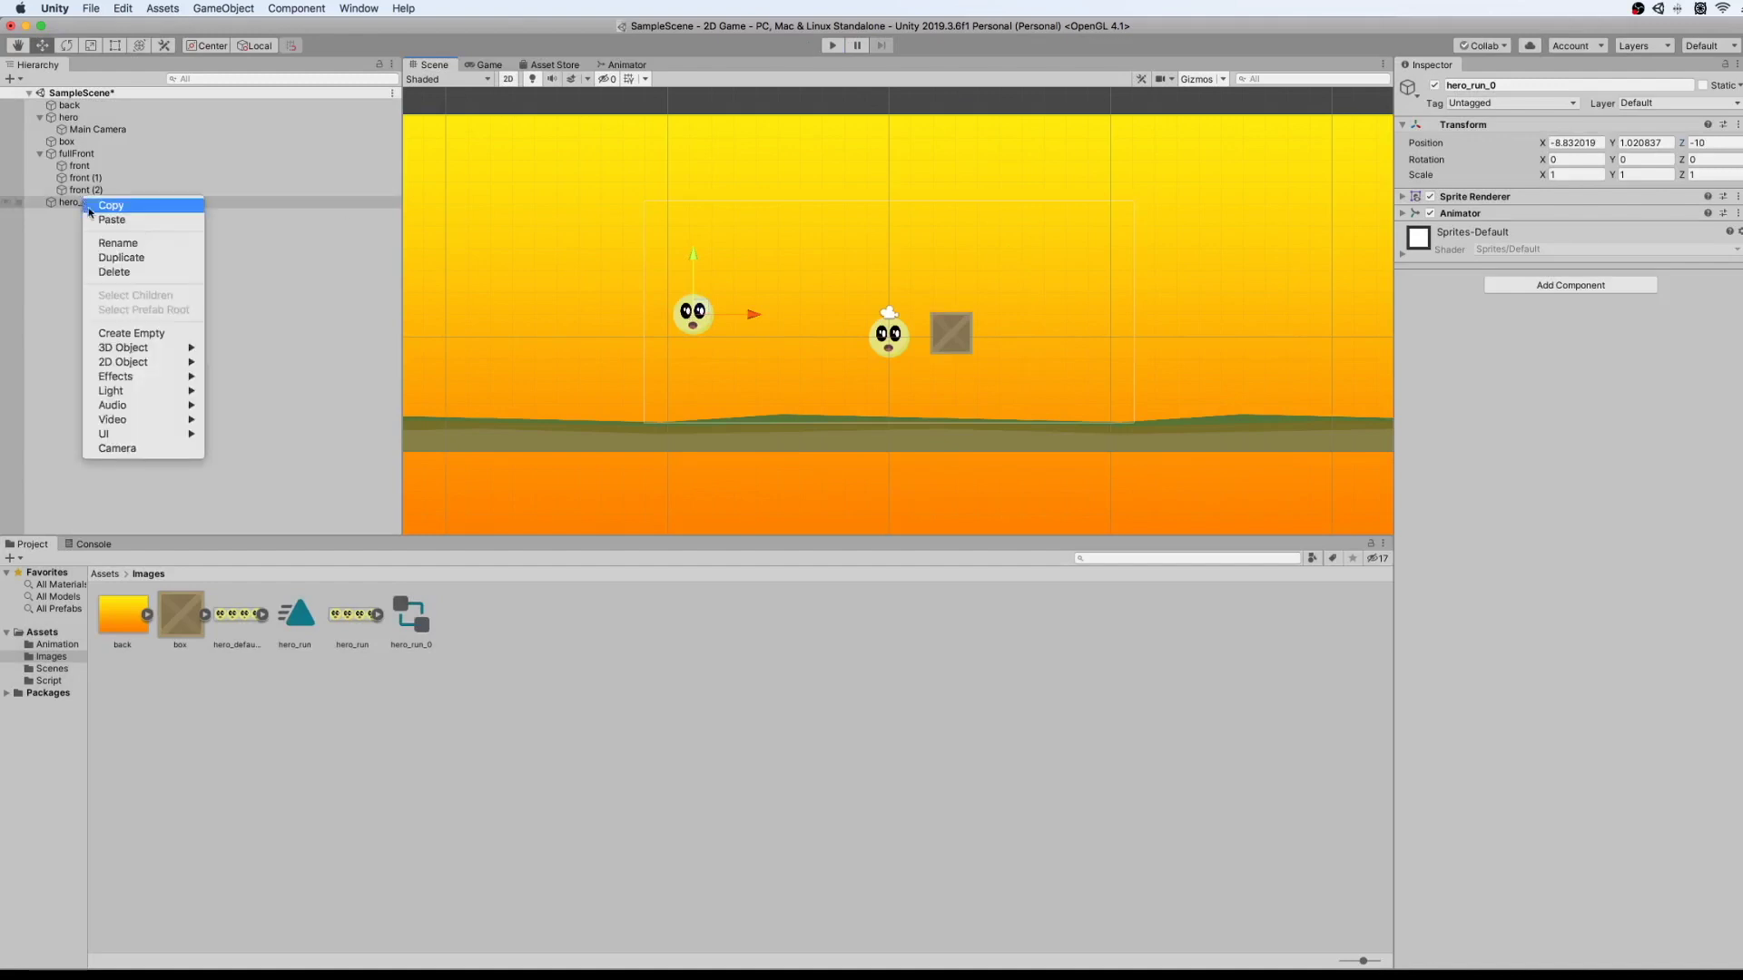
pyautogui.click(105, 273)
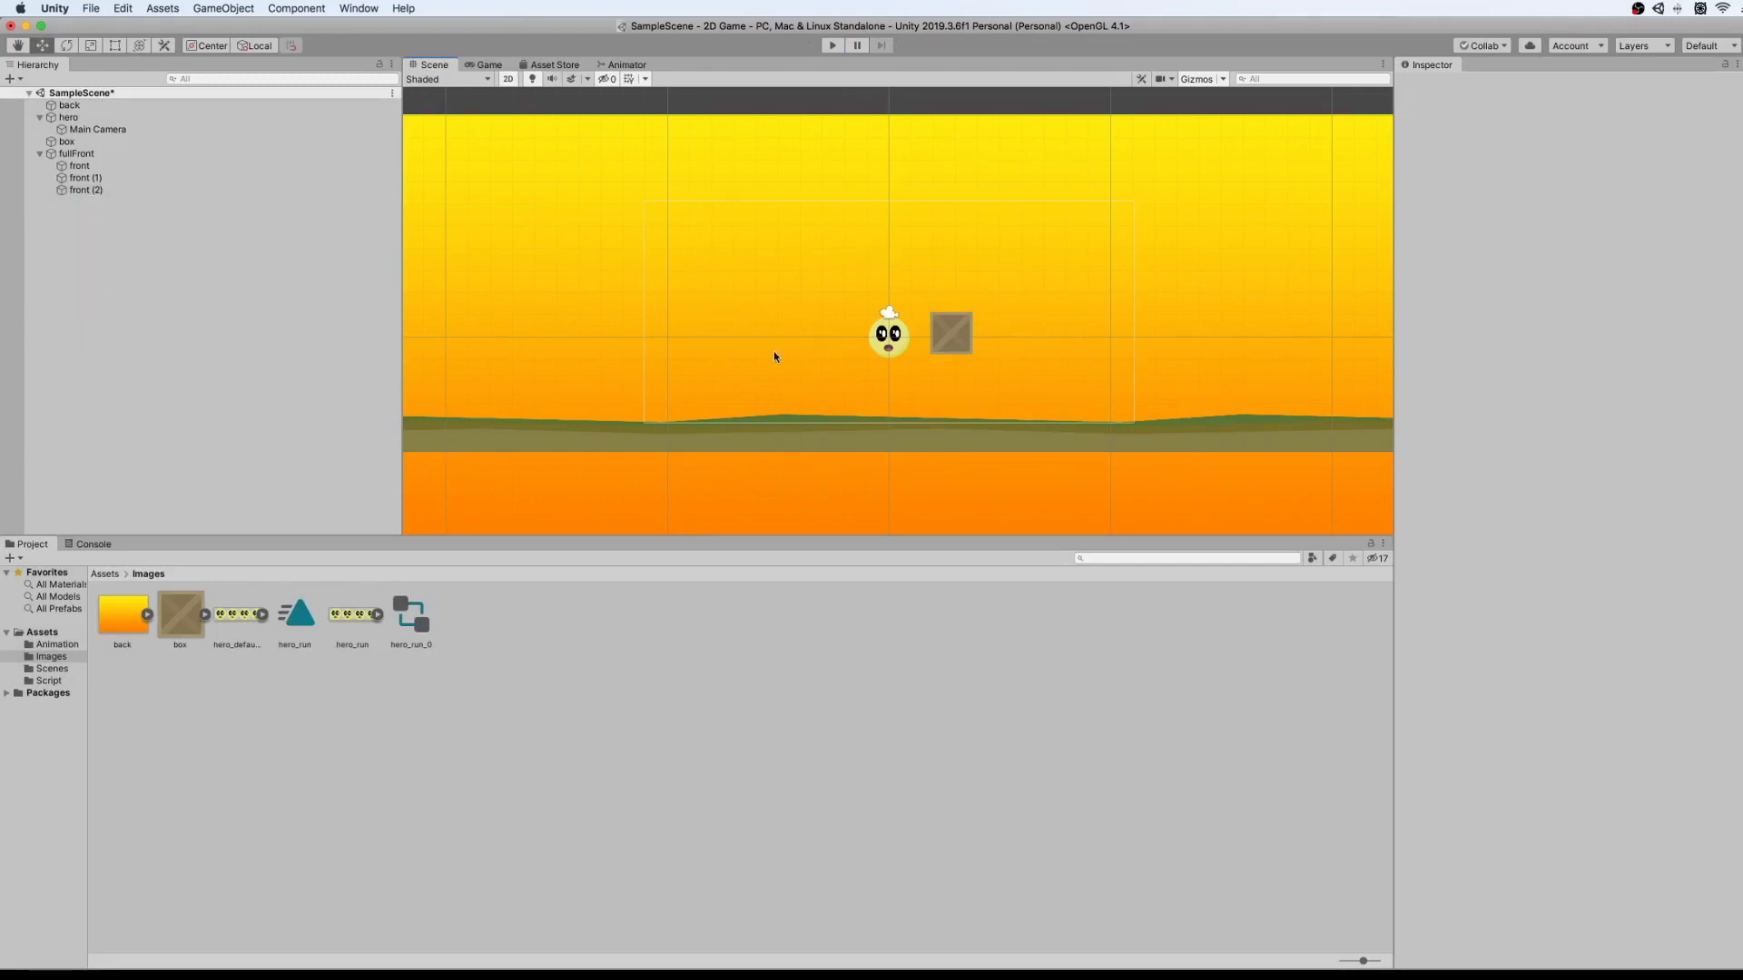
pyautogui.click(414, 626)
pyautogui.rightClick(420, 623)
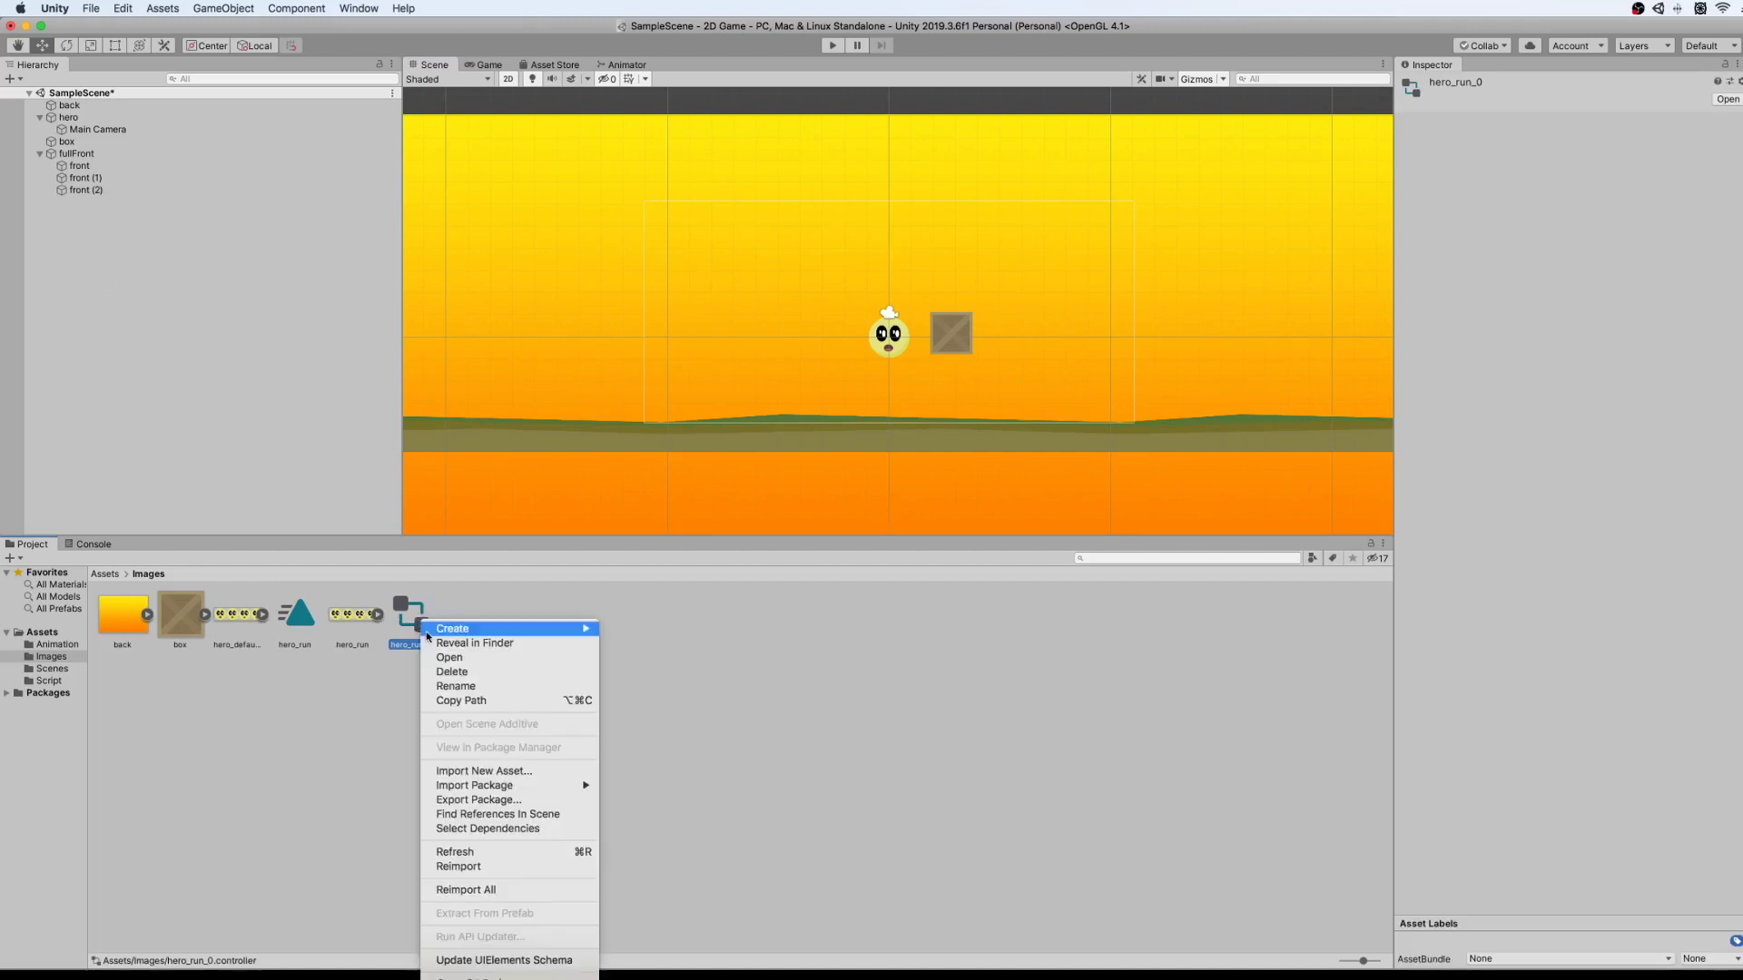
pyautogui.click(451, 672)
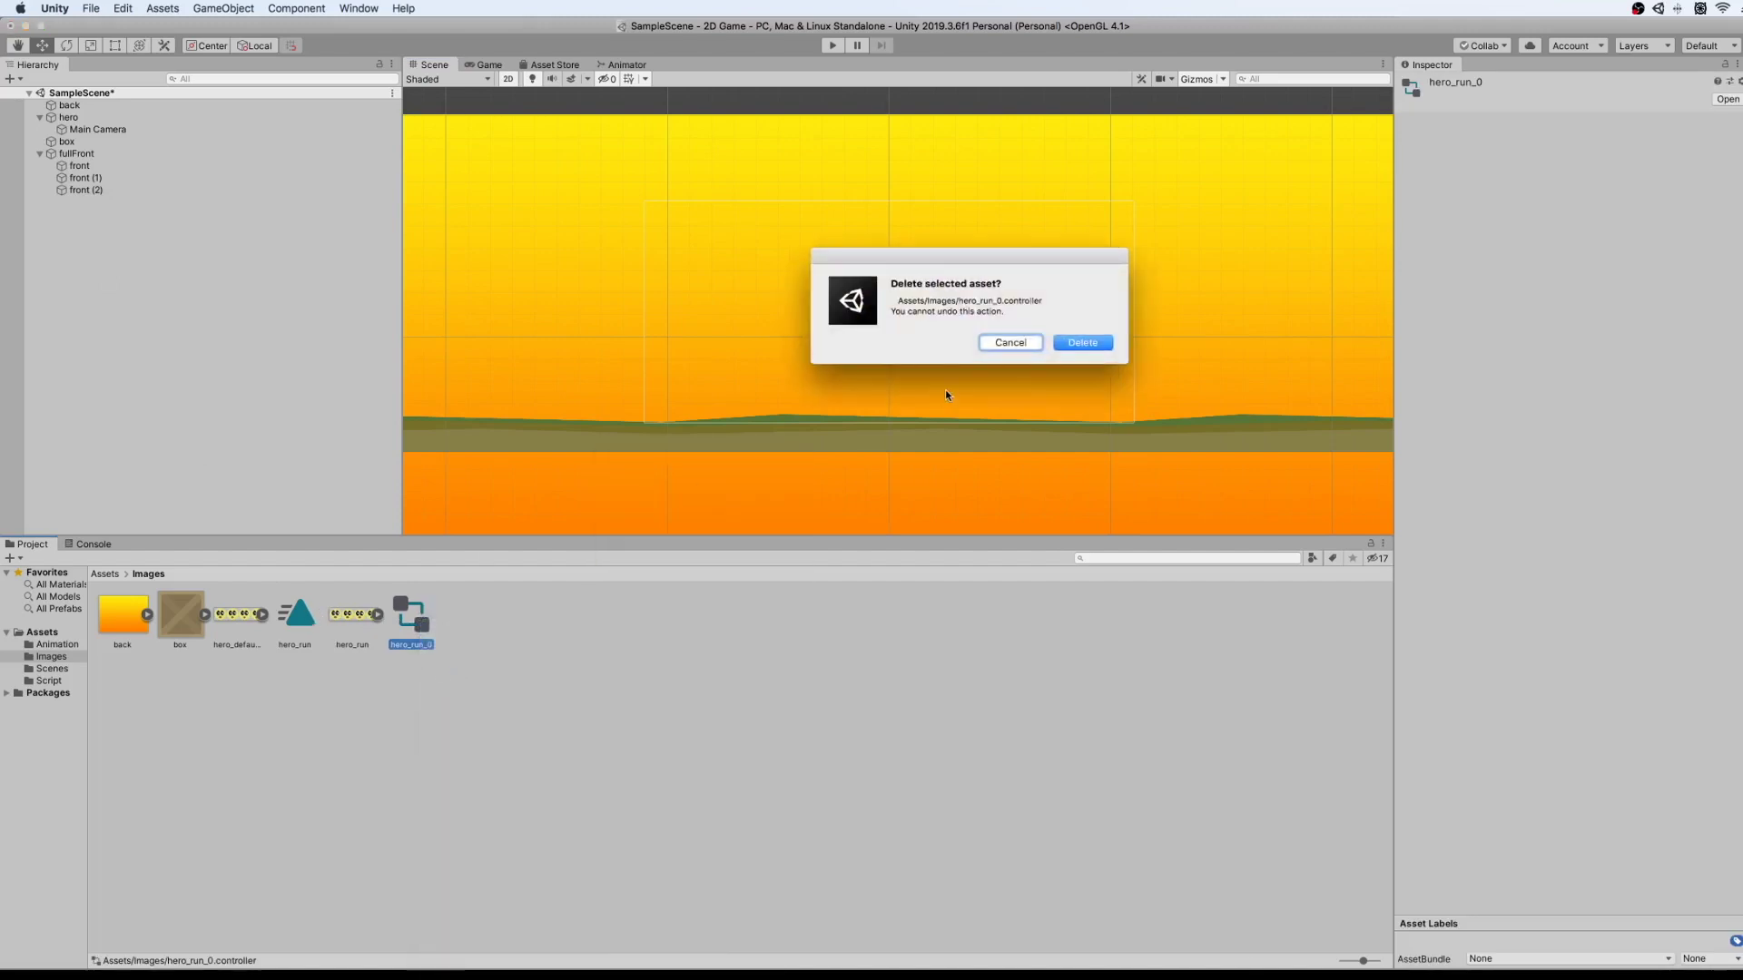
pyautogui.click(1083, 343)
pyautogui.click(303, 619)
# Move the hero_run clip into the Animation folder beside hero_anim and hero_default.
pyautogui.moveTo(297, 620); pyautogui.dragTo(49, 640)
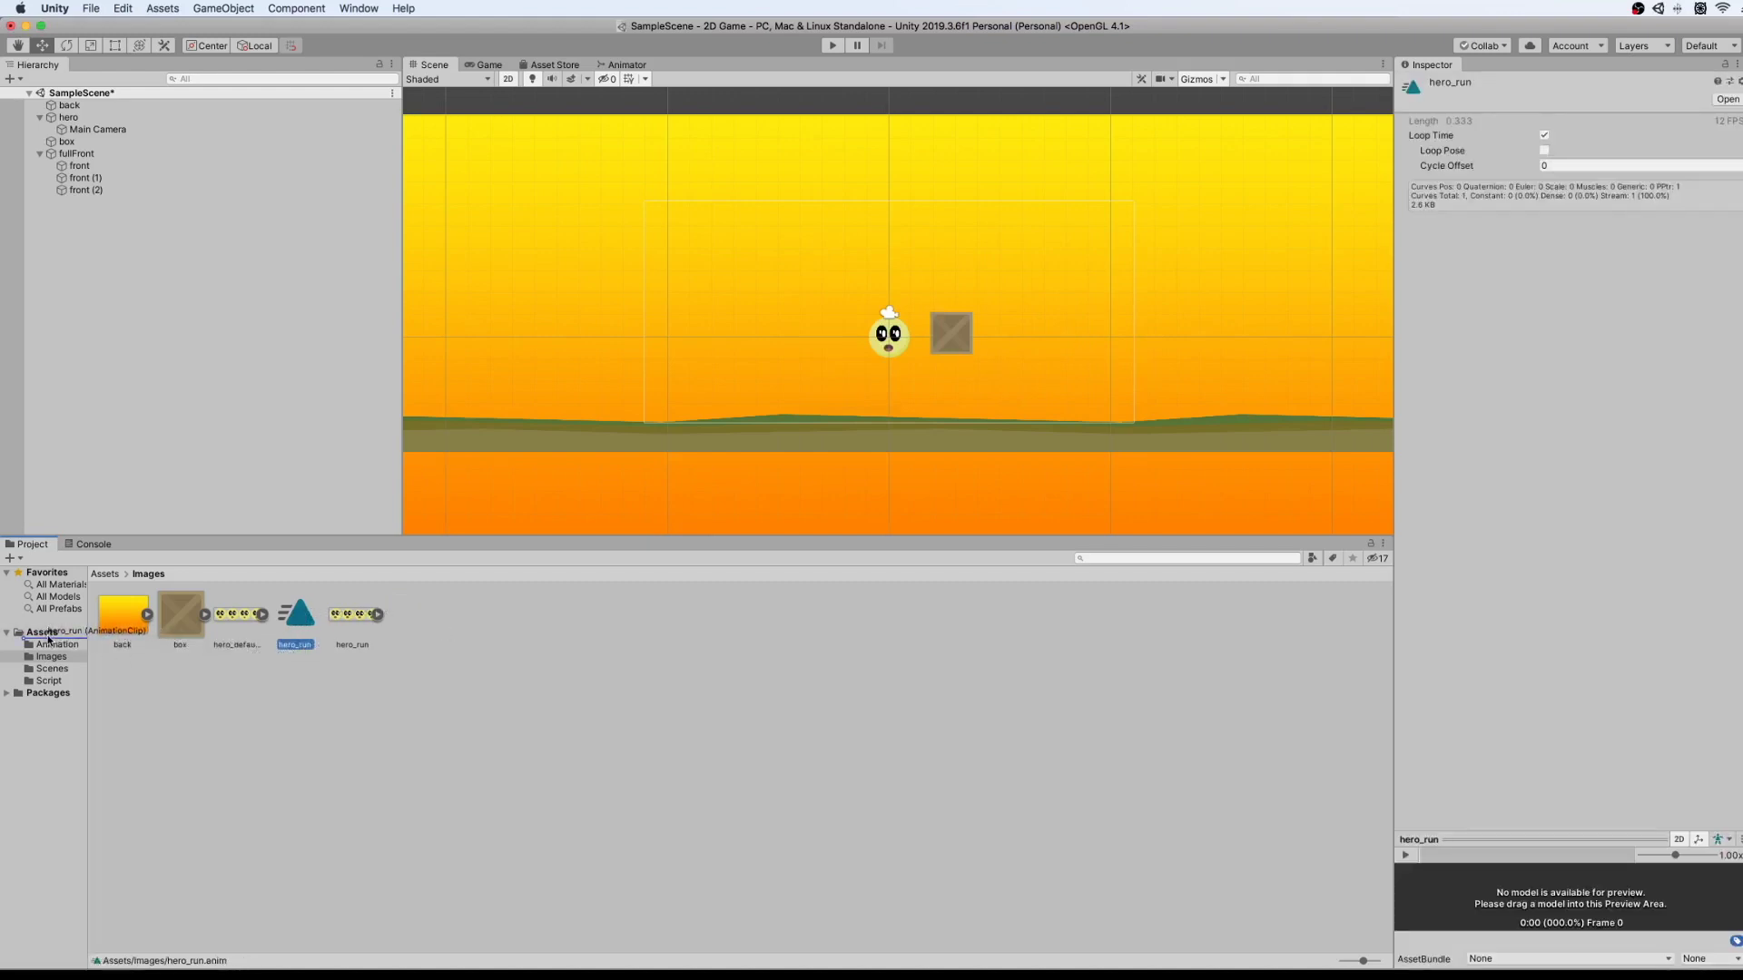
pyautogui.moveTo(49, 640); pyautogui.dragTo(49, 644)
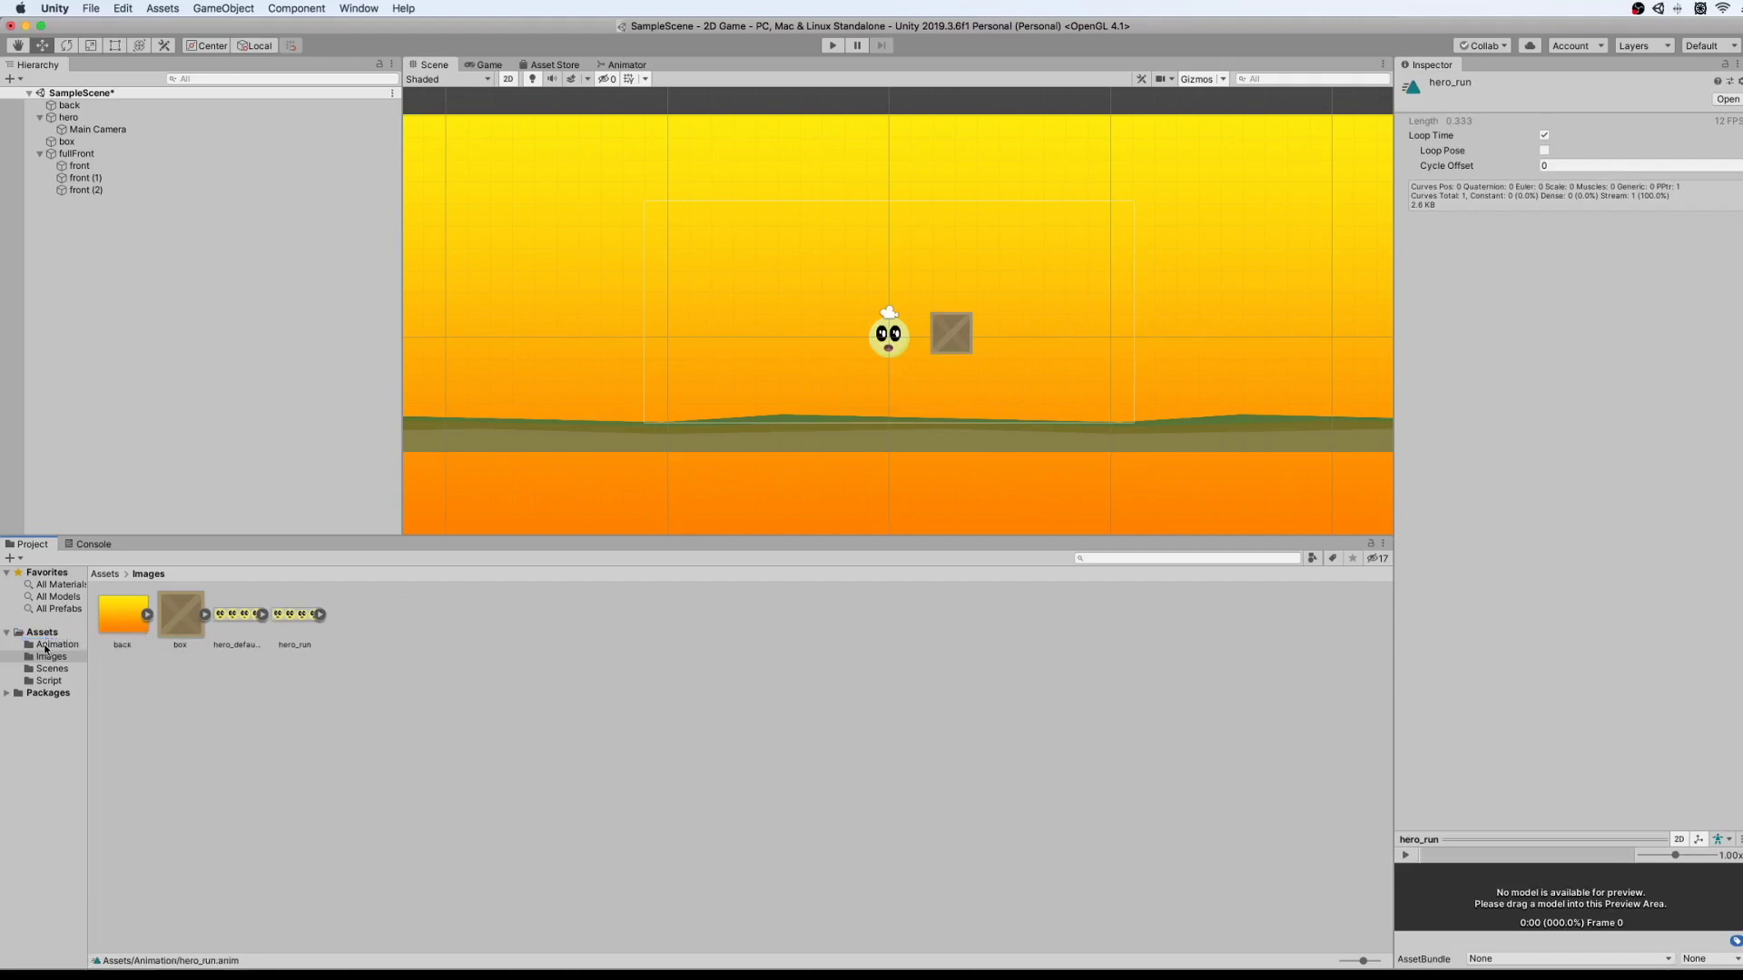
pyautogui.click(49, 647)
pyautogui.click(211, 640)
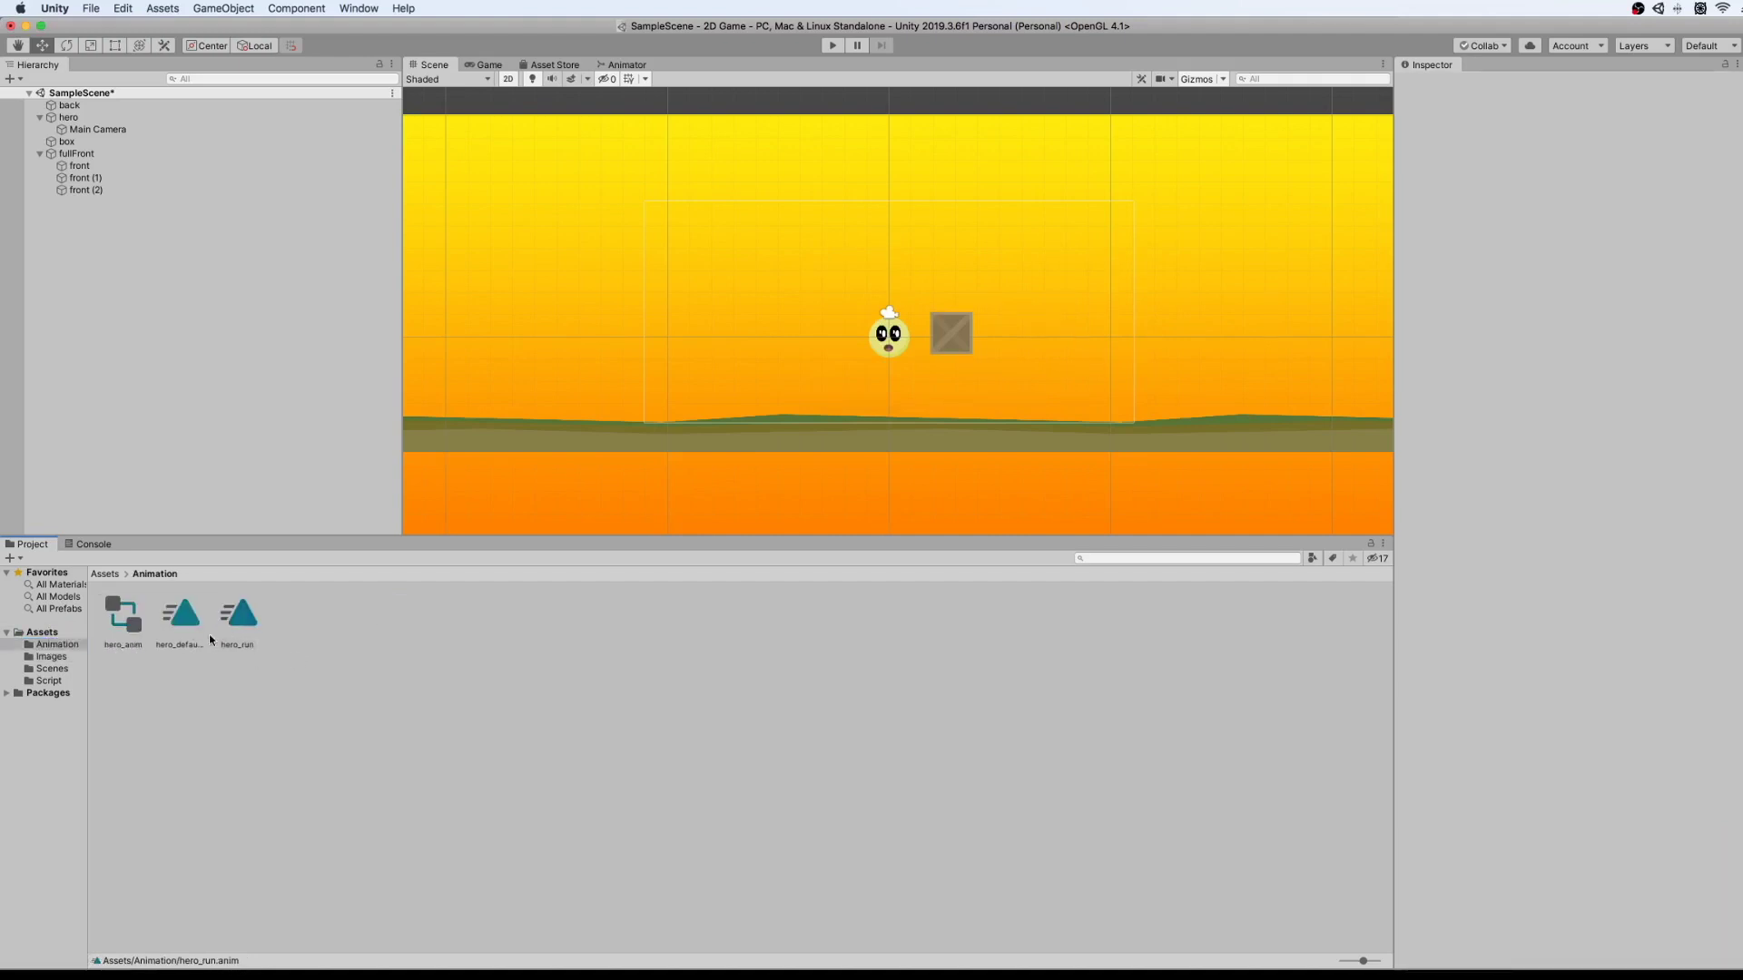
pyautogui.click(248, 616)
pyautogui.click(171, 626)
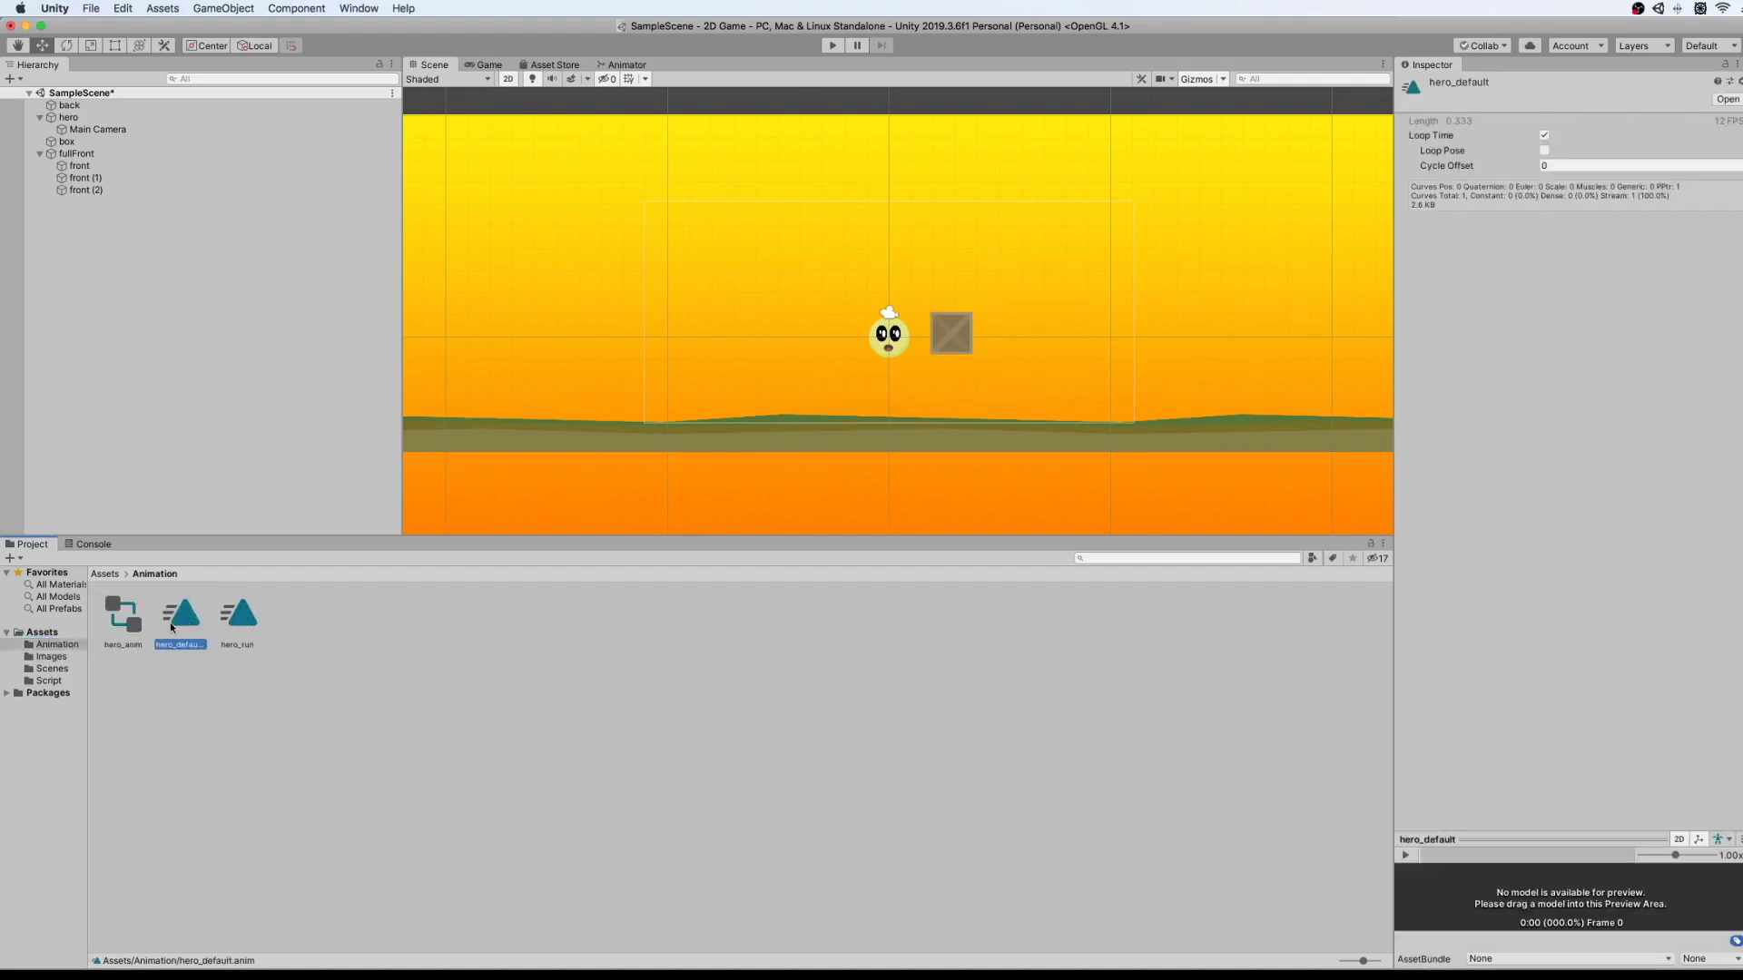
pyautogui.click(287, 633)
# Add the hero_run clip as a new state in the hero_anim Animator graph.
pyautogui.click(619, 66)
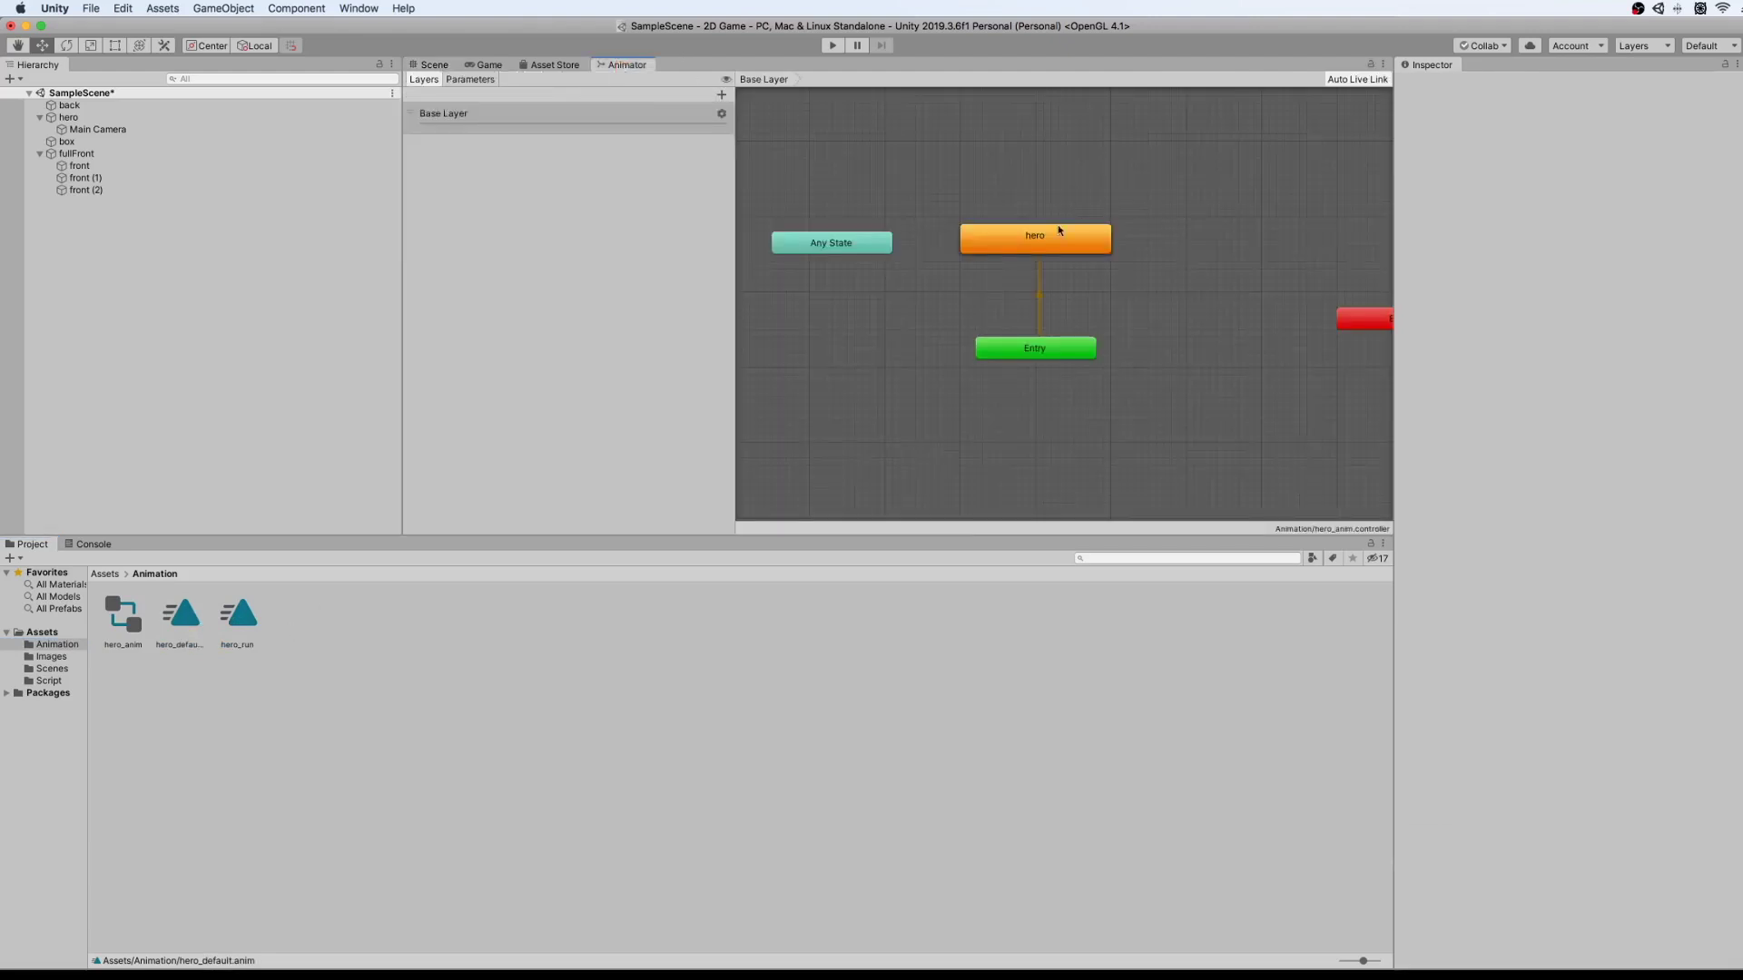
pyautogui.moveTo(959, 433); pyautogui.dragTo(926, 465, button='middle')
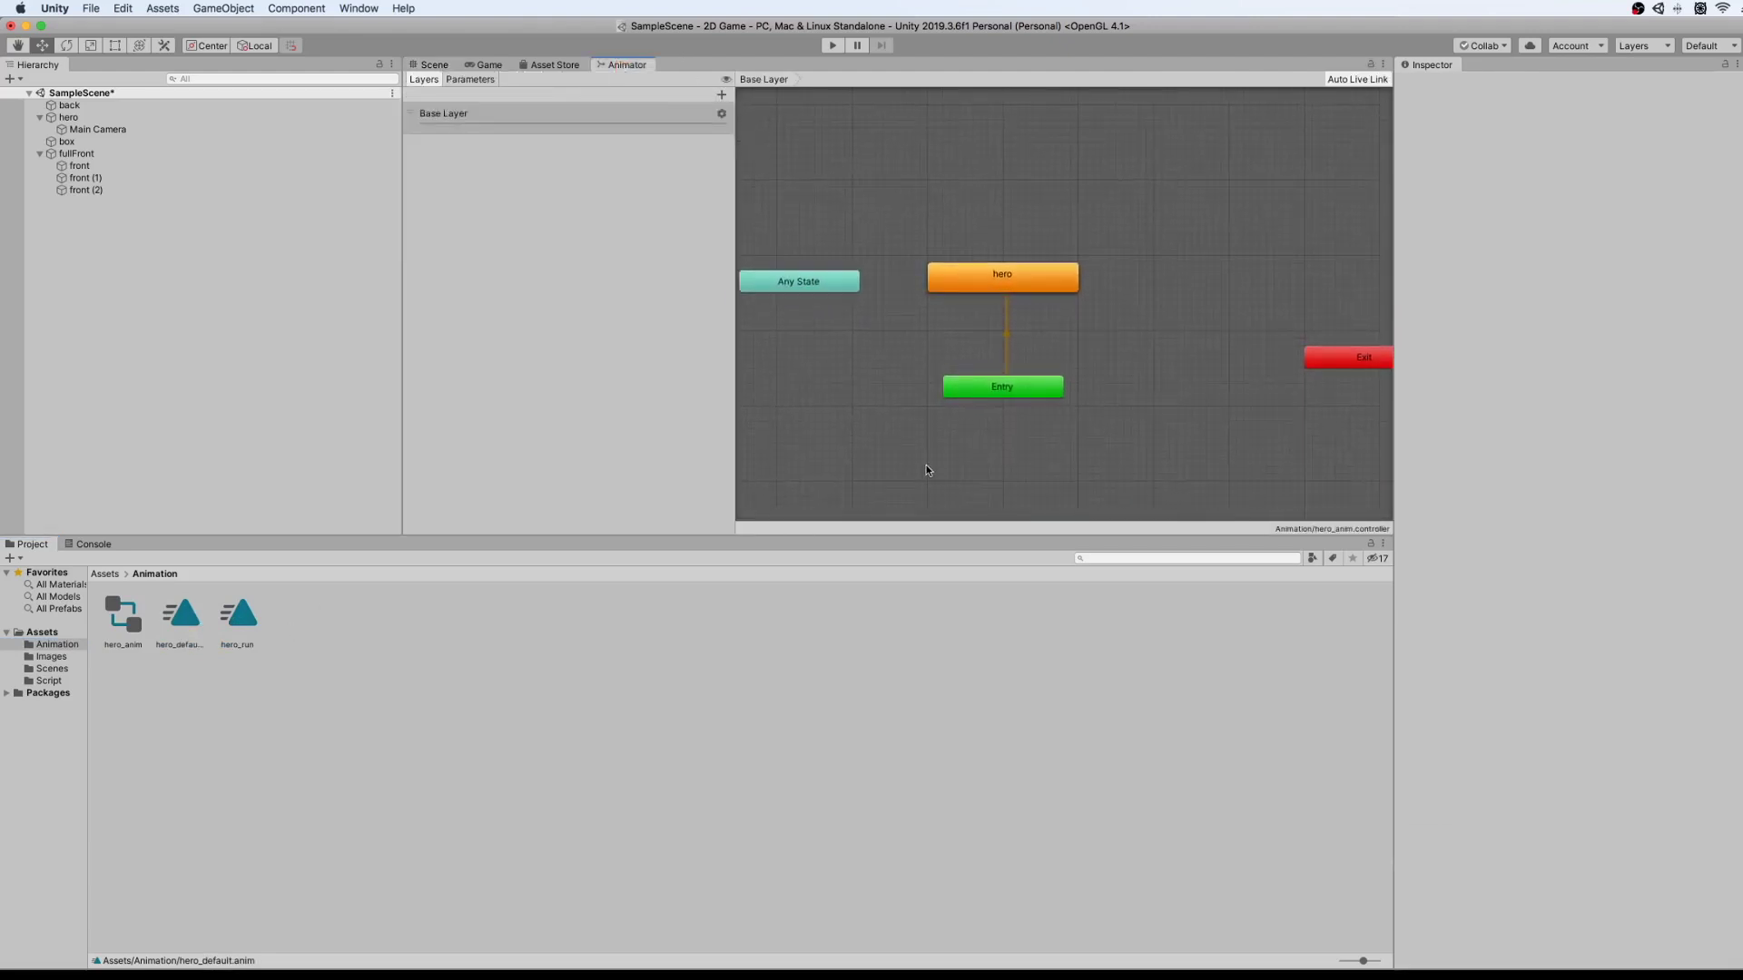
pyautogui.moveTo(738, 396); pyautogui.dragTo(560, 391)
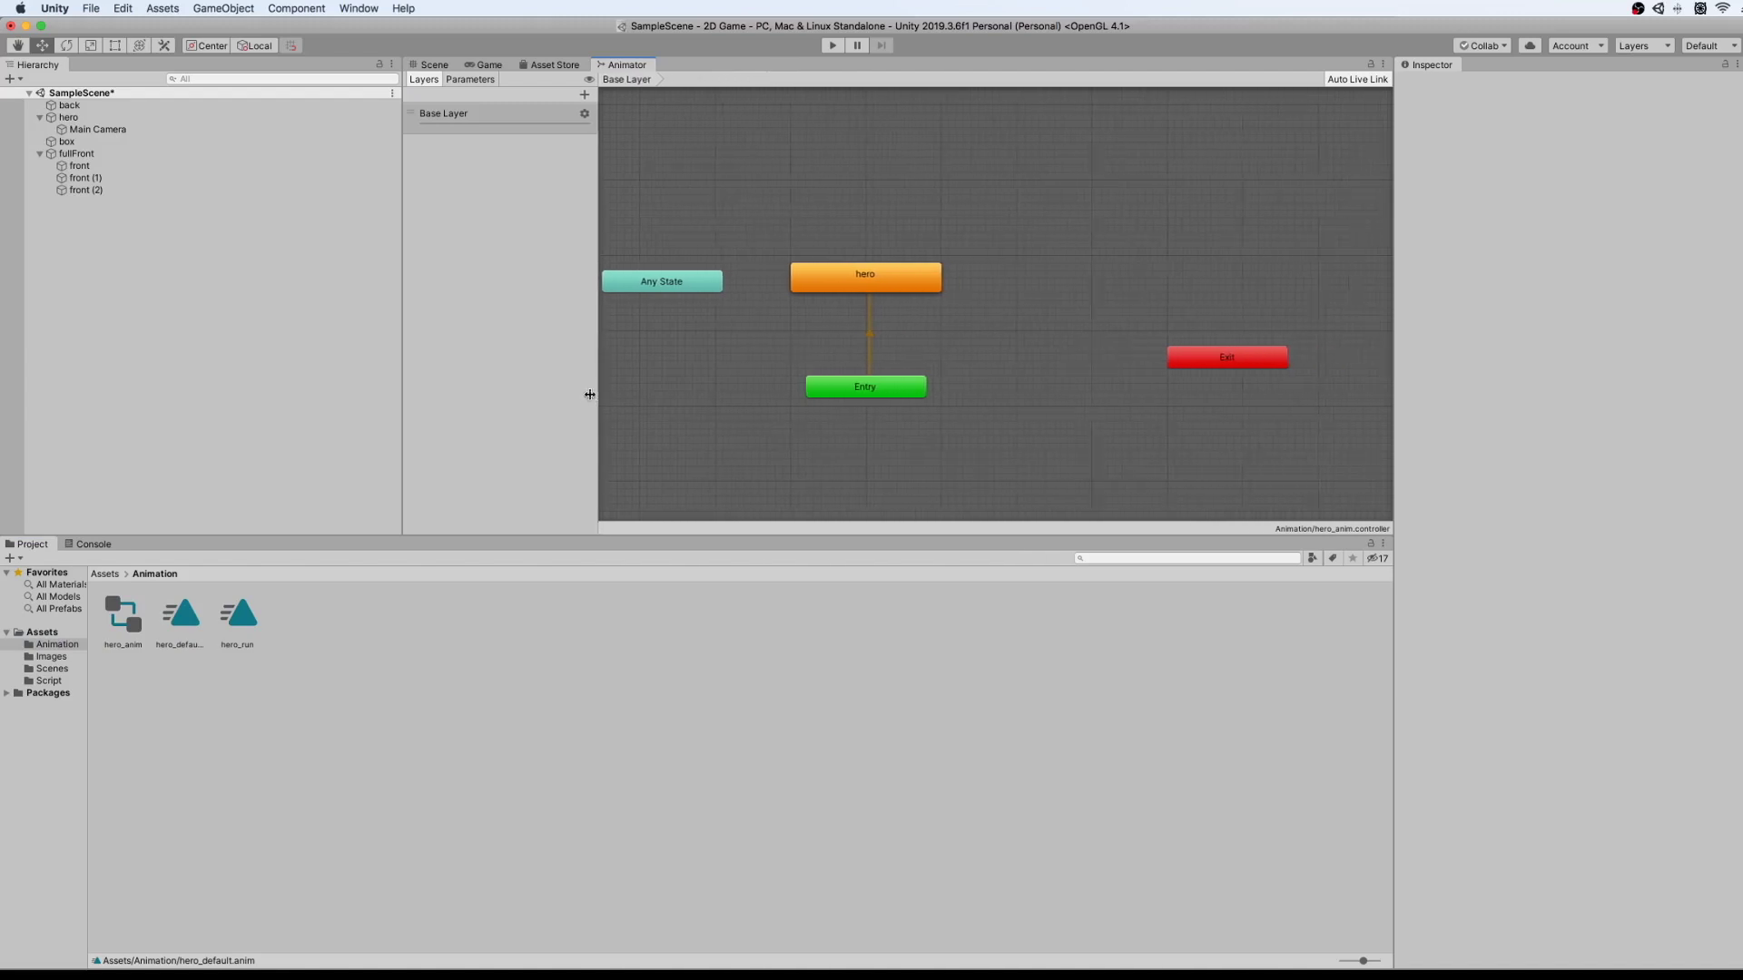
pyautogui.moveTo(1066, 331); pyautogui.dragTo(1069, 397, button='middle')
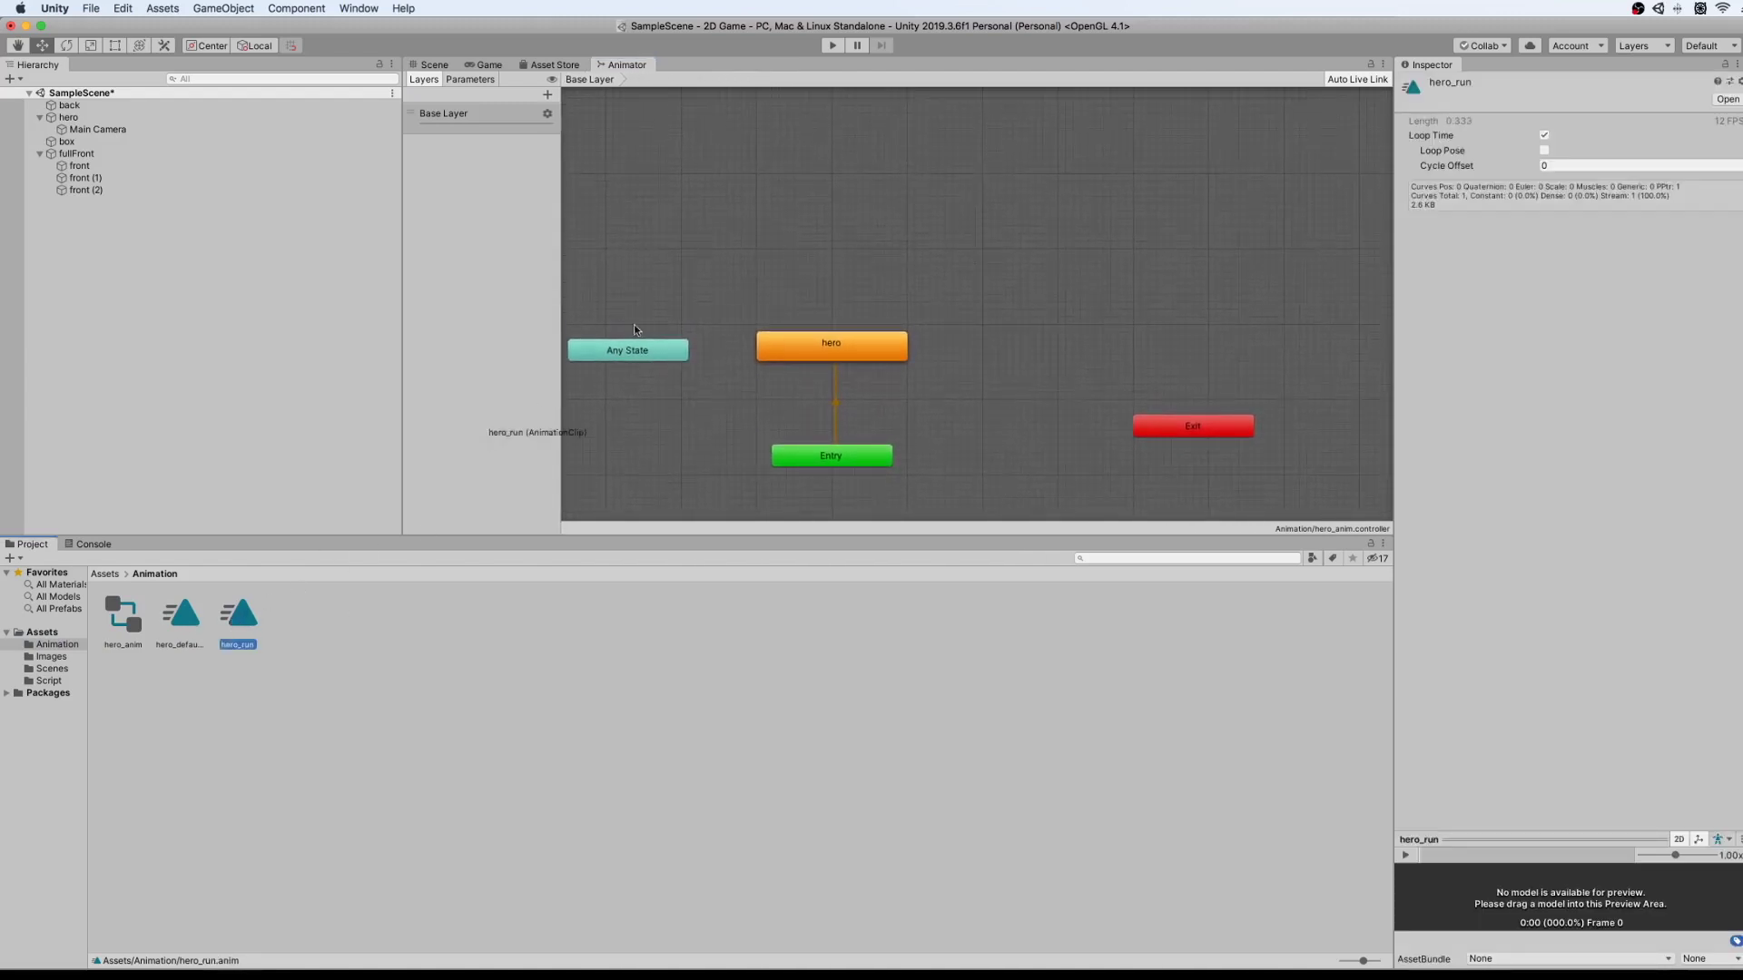
pyautogui.moveTo(243, 625)
pyautogui.mouseDown()
pyautogui.moveTo(797, 243)
pyautogui.moveTo(809, 252)
pyautogui.mouseUp()
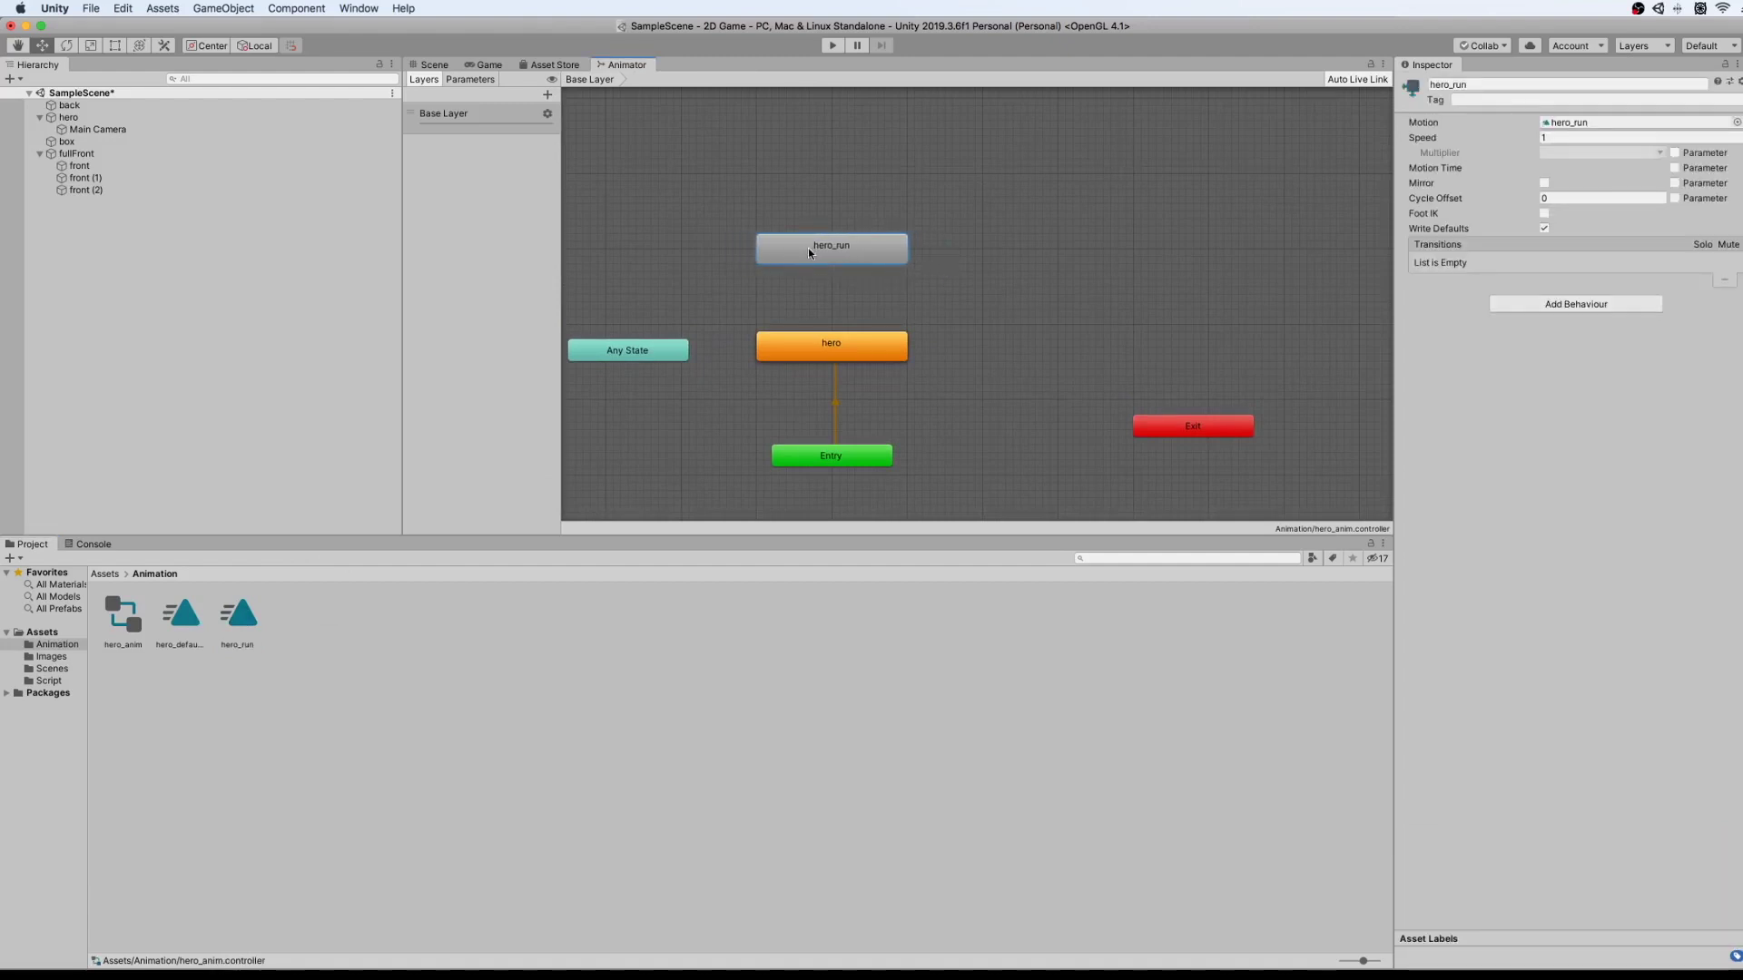
# Make a transition from the hero state to the hero_run state.
pyautogui.click(857, 353)
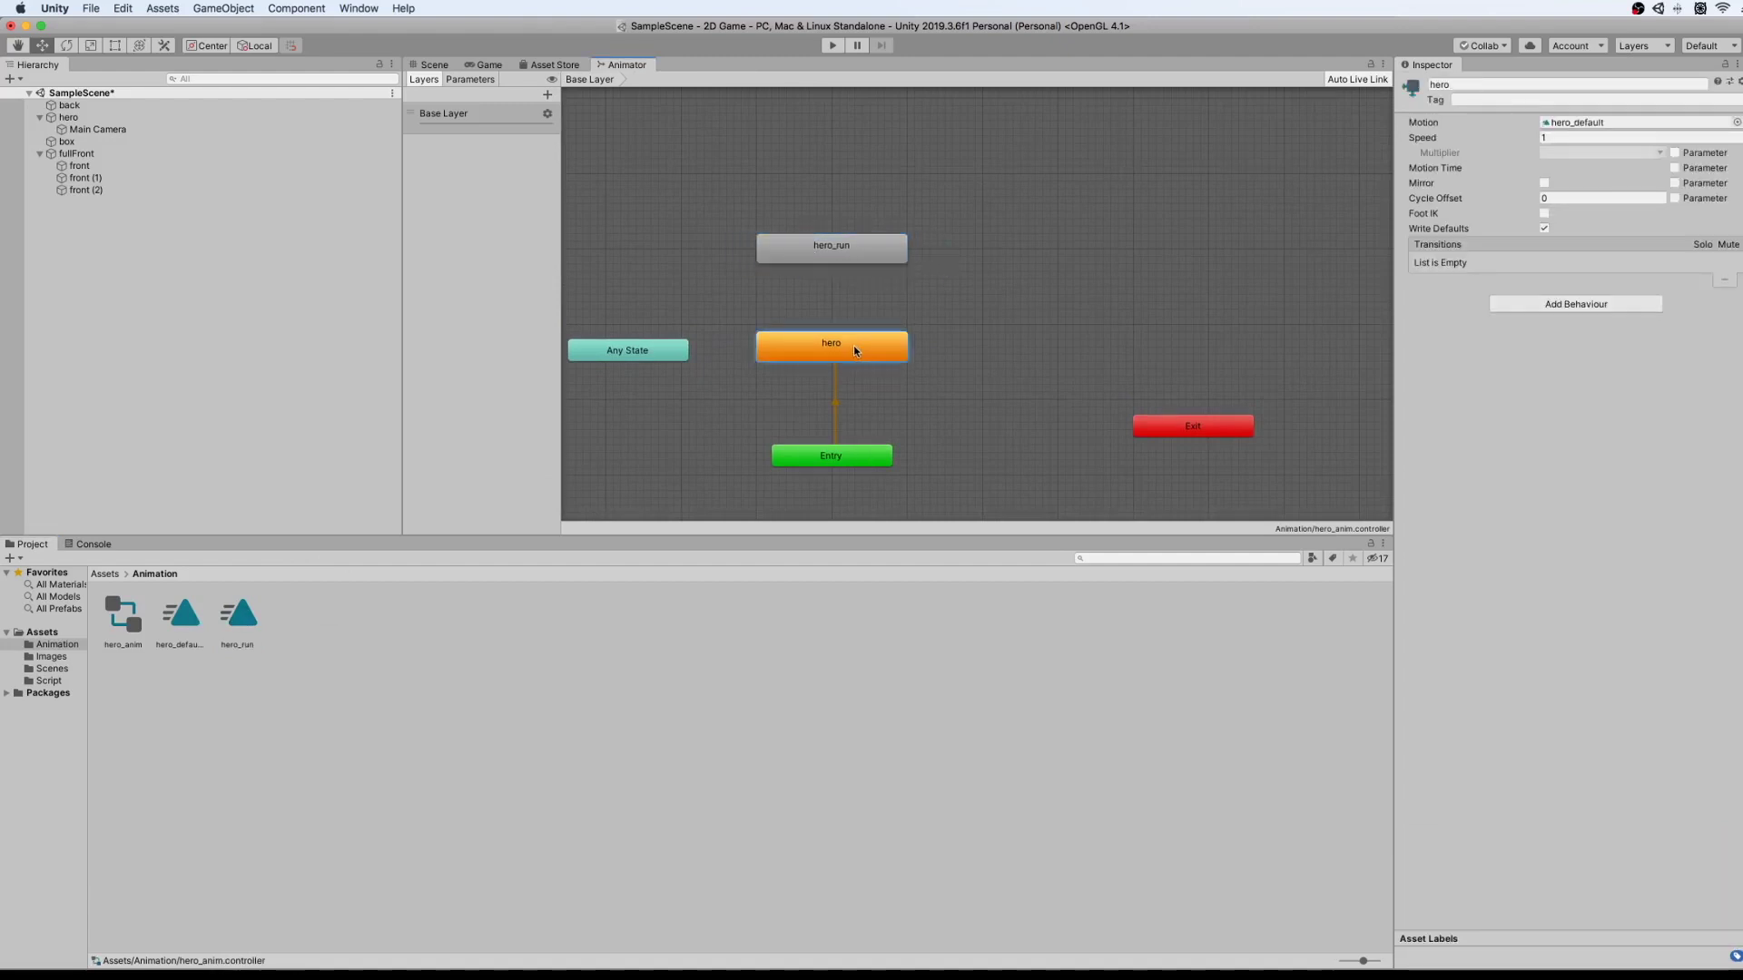
pyautogui.rightClick(863, 354)
pyautogui.click(908, 354)
pyautogui.click(835, 250)
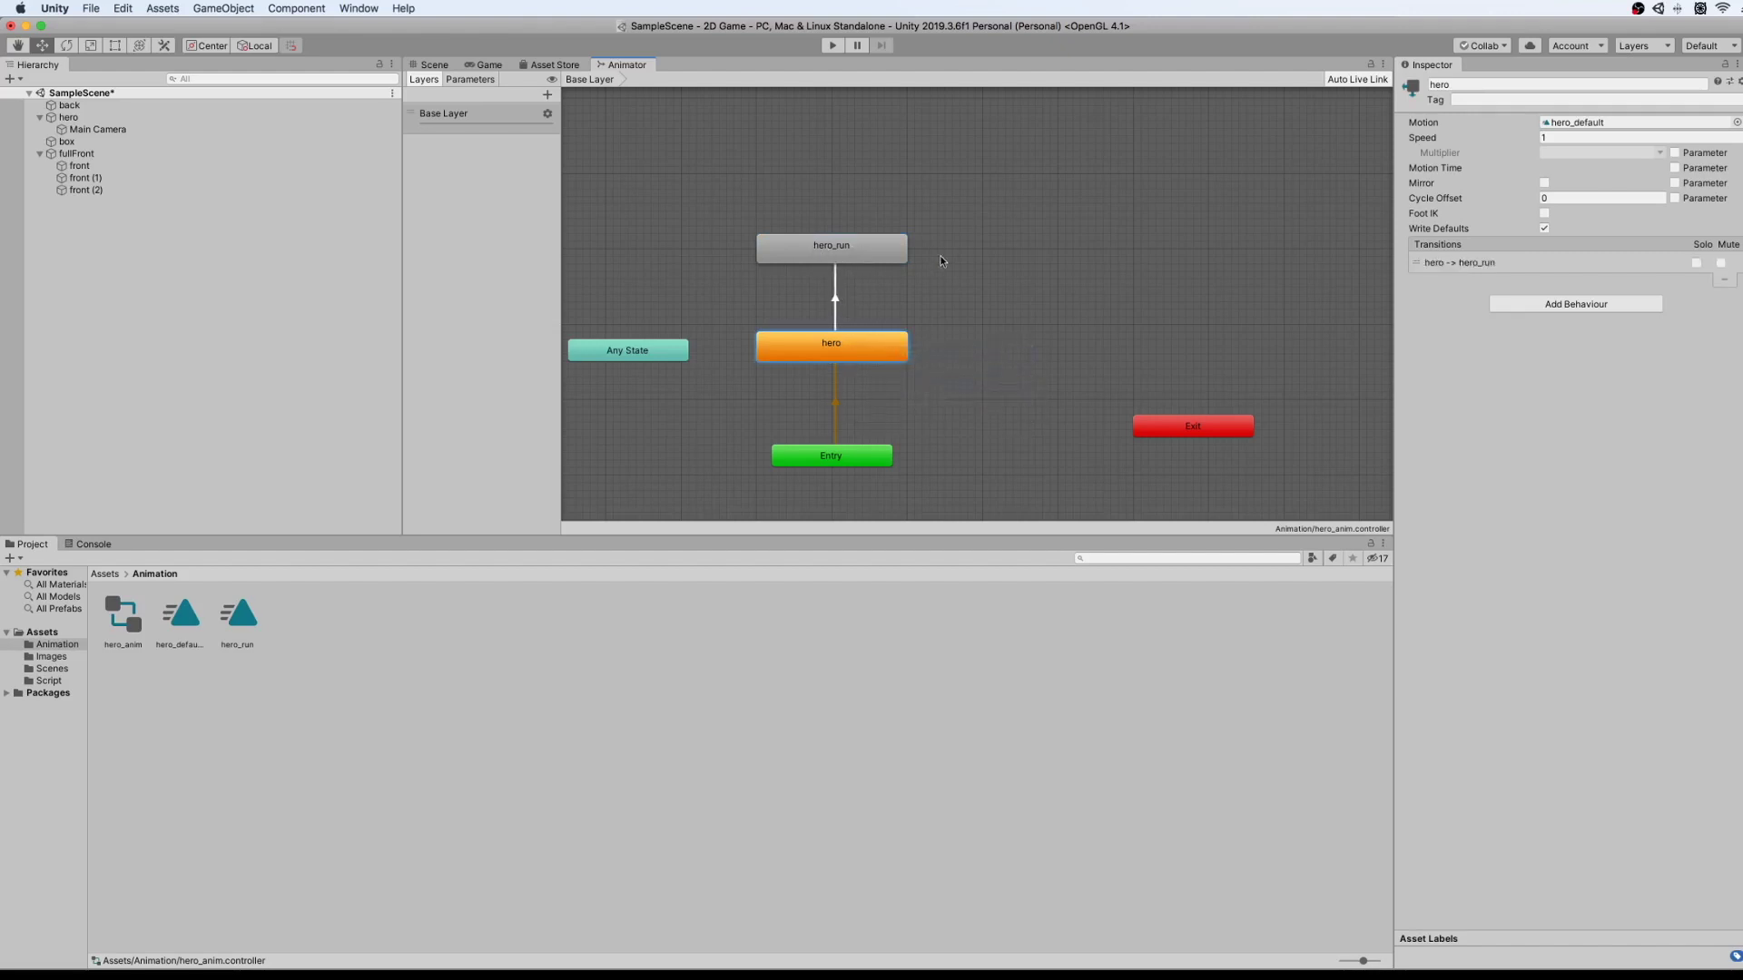
pyautogui.click(990, 253)
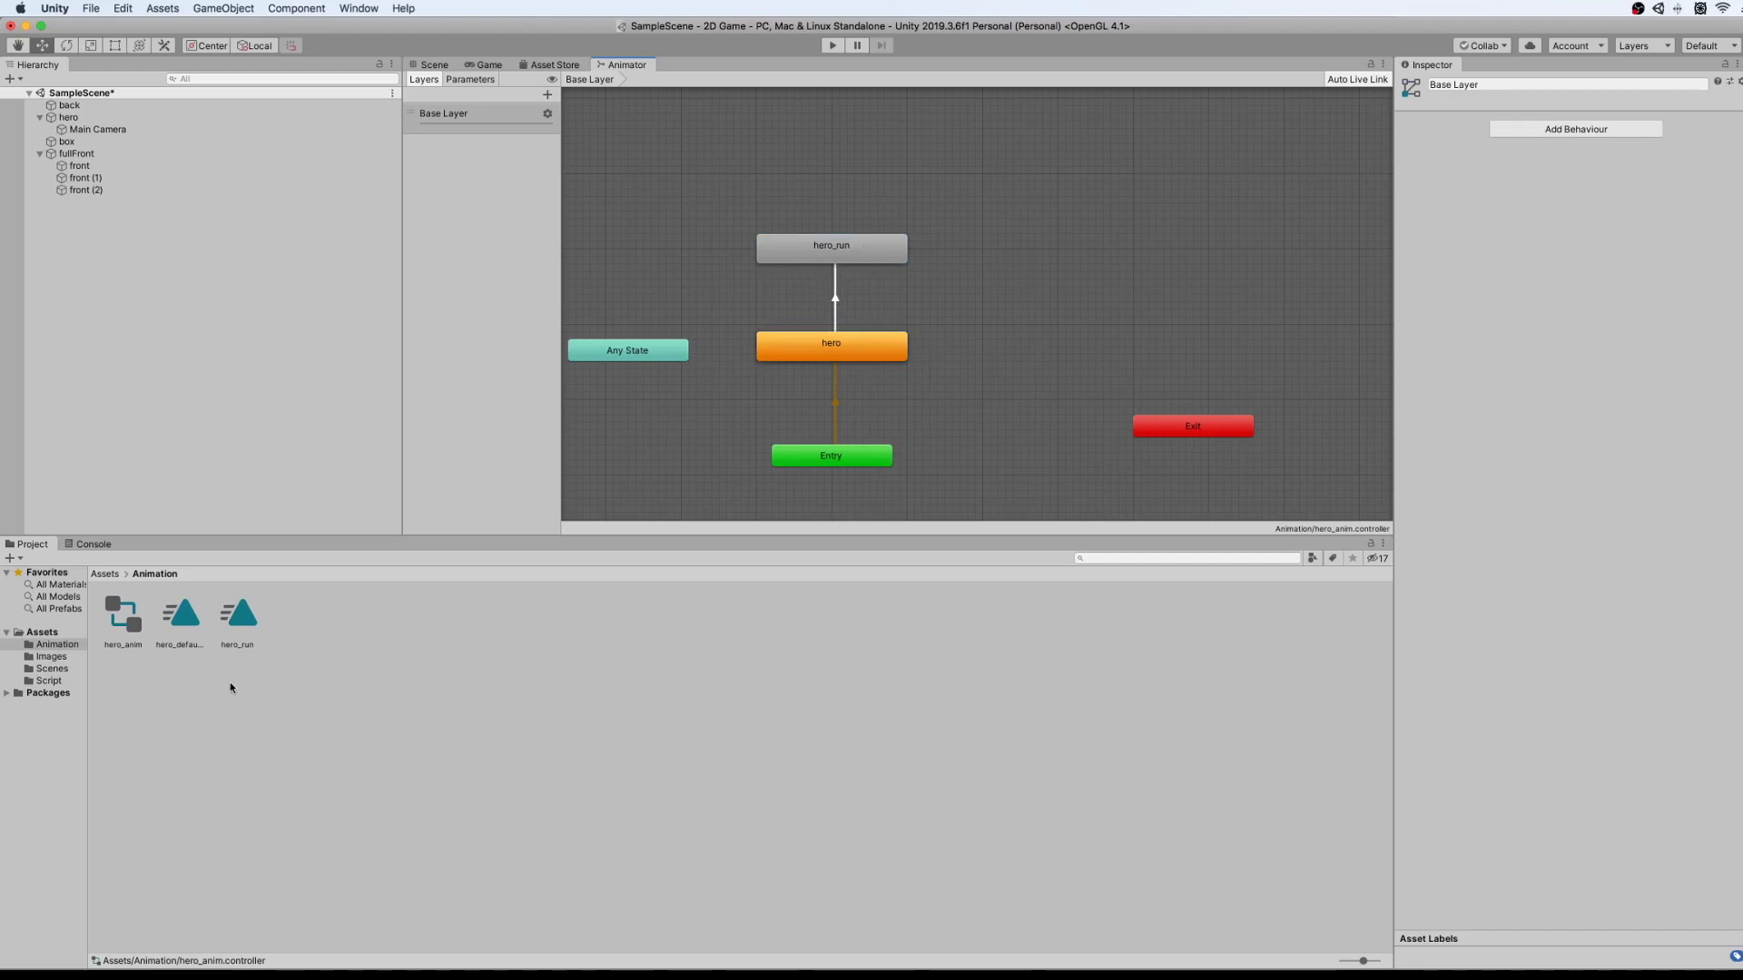
# Check the hero_run and hero states' settings and start the game.
pyautogui.click(237, 624)
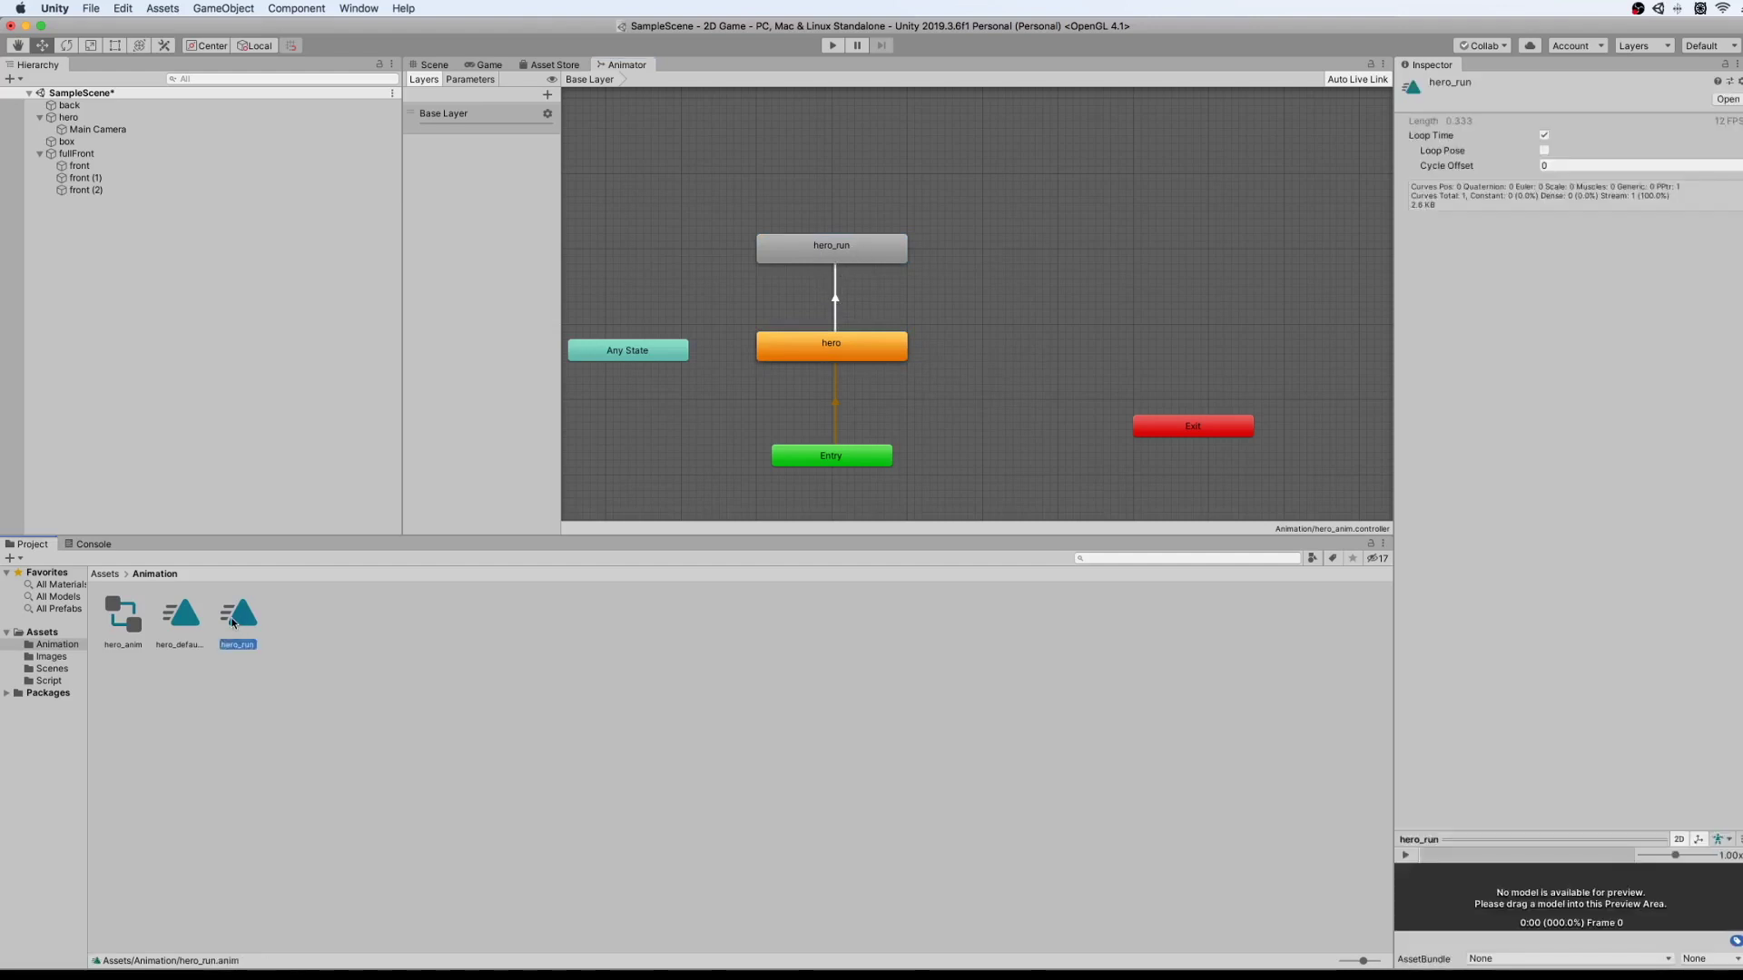
pyautogui.click(193, 621)
pyautogui.click(248, 623)
pyautogui.click(873, 260)
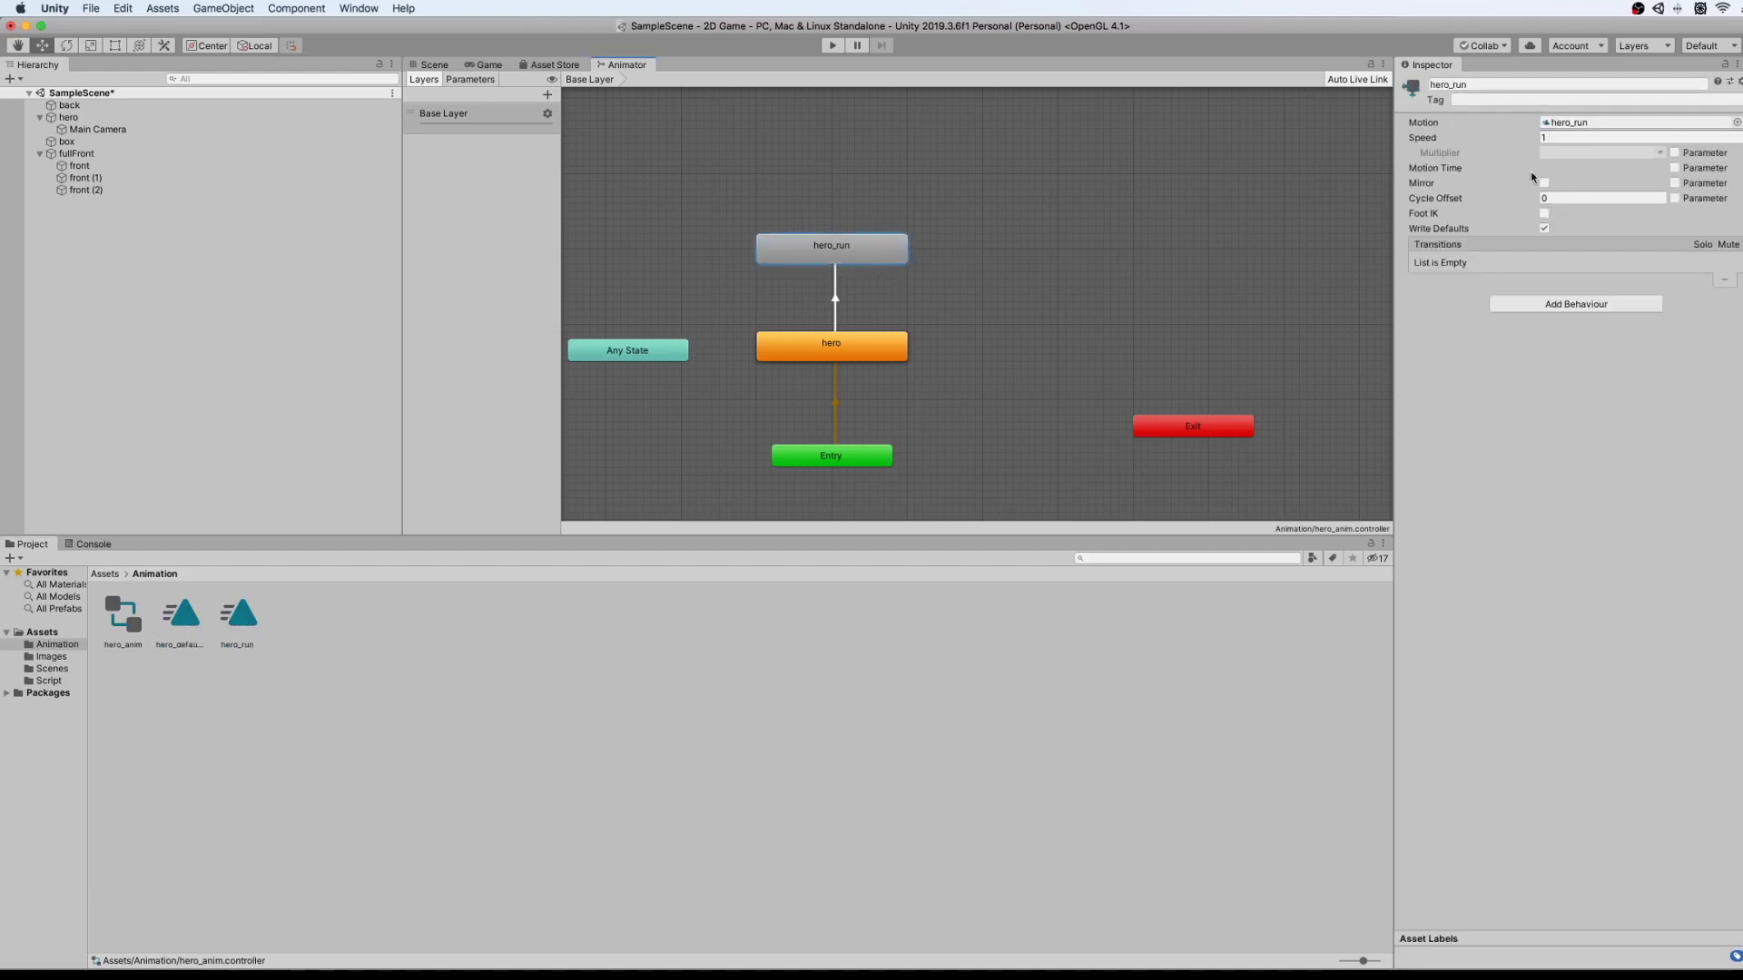
pyautogui.click(885, 346)
pyautogui.click(869, 262)
pyautogui.click(831, 46)
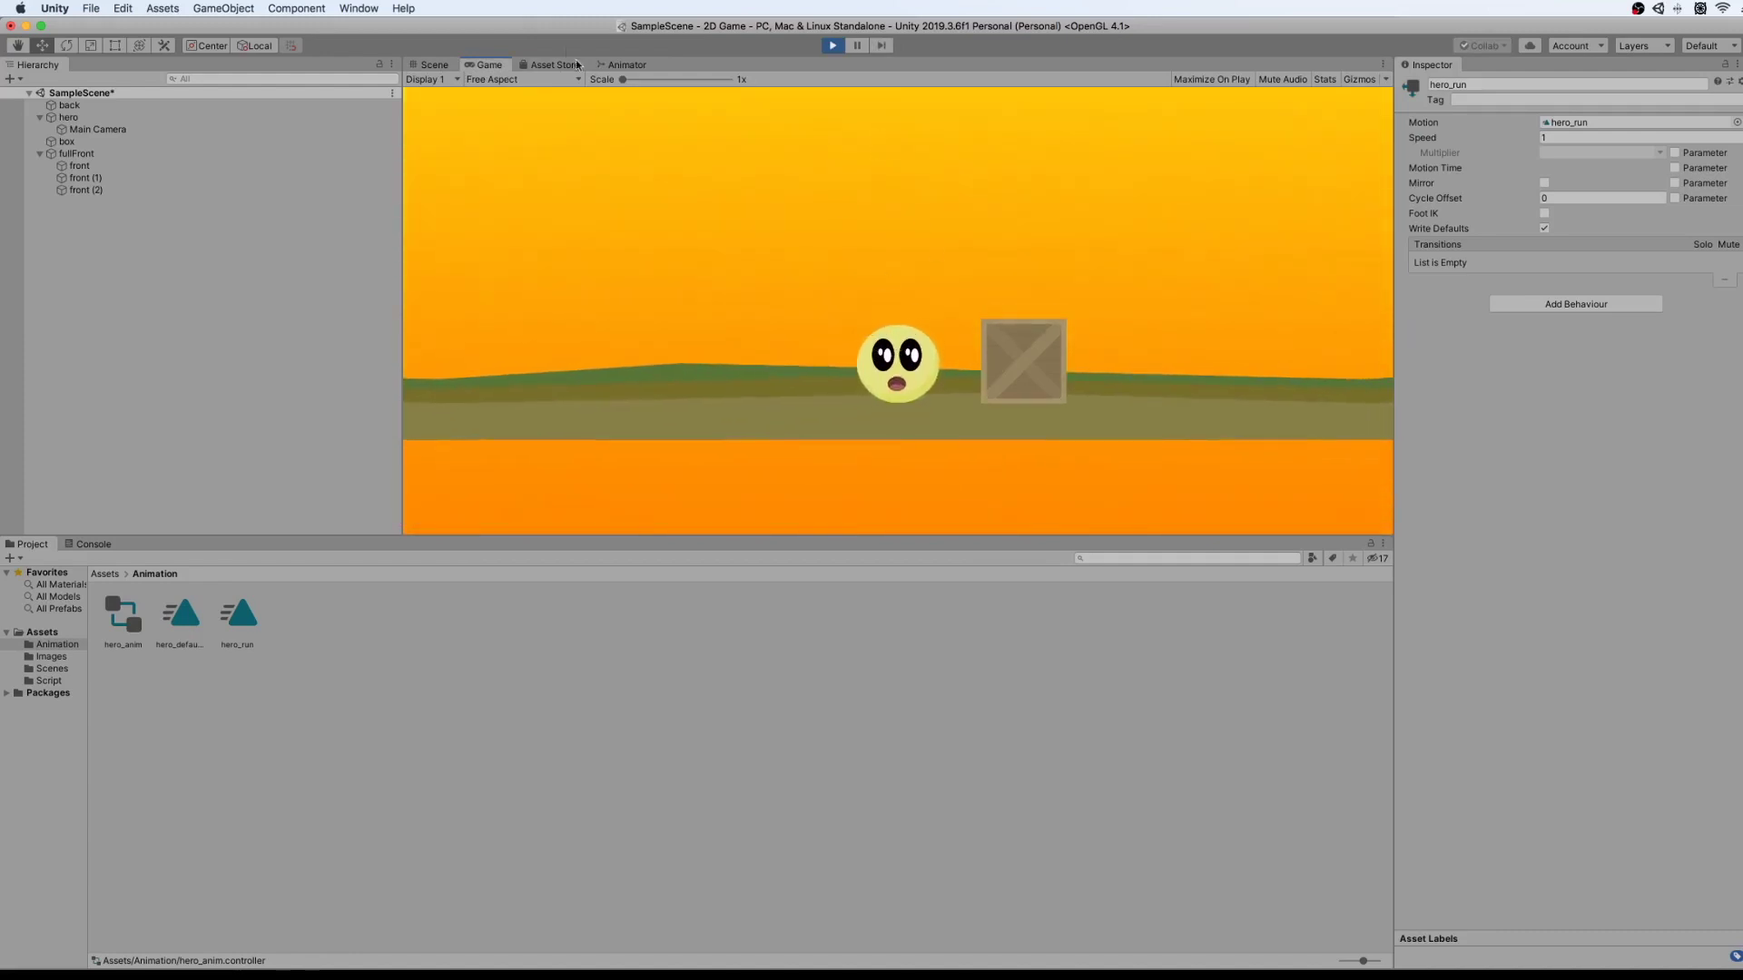
pyautogui.click(626, 66)
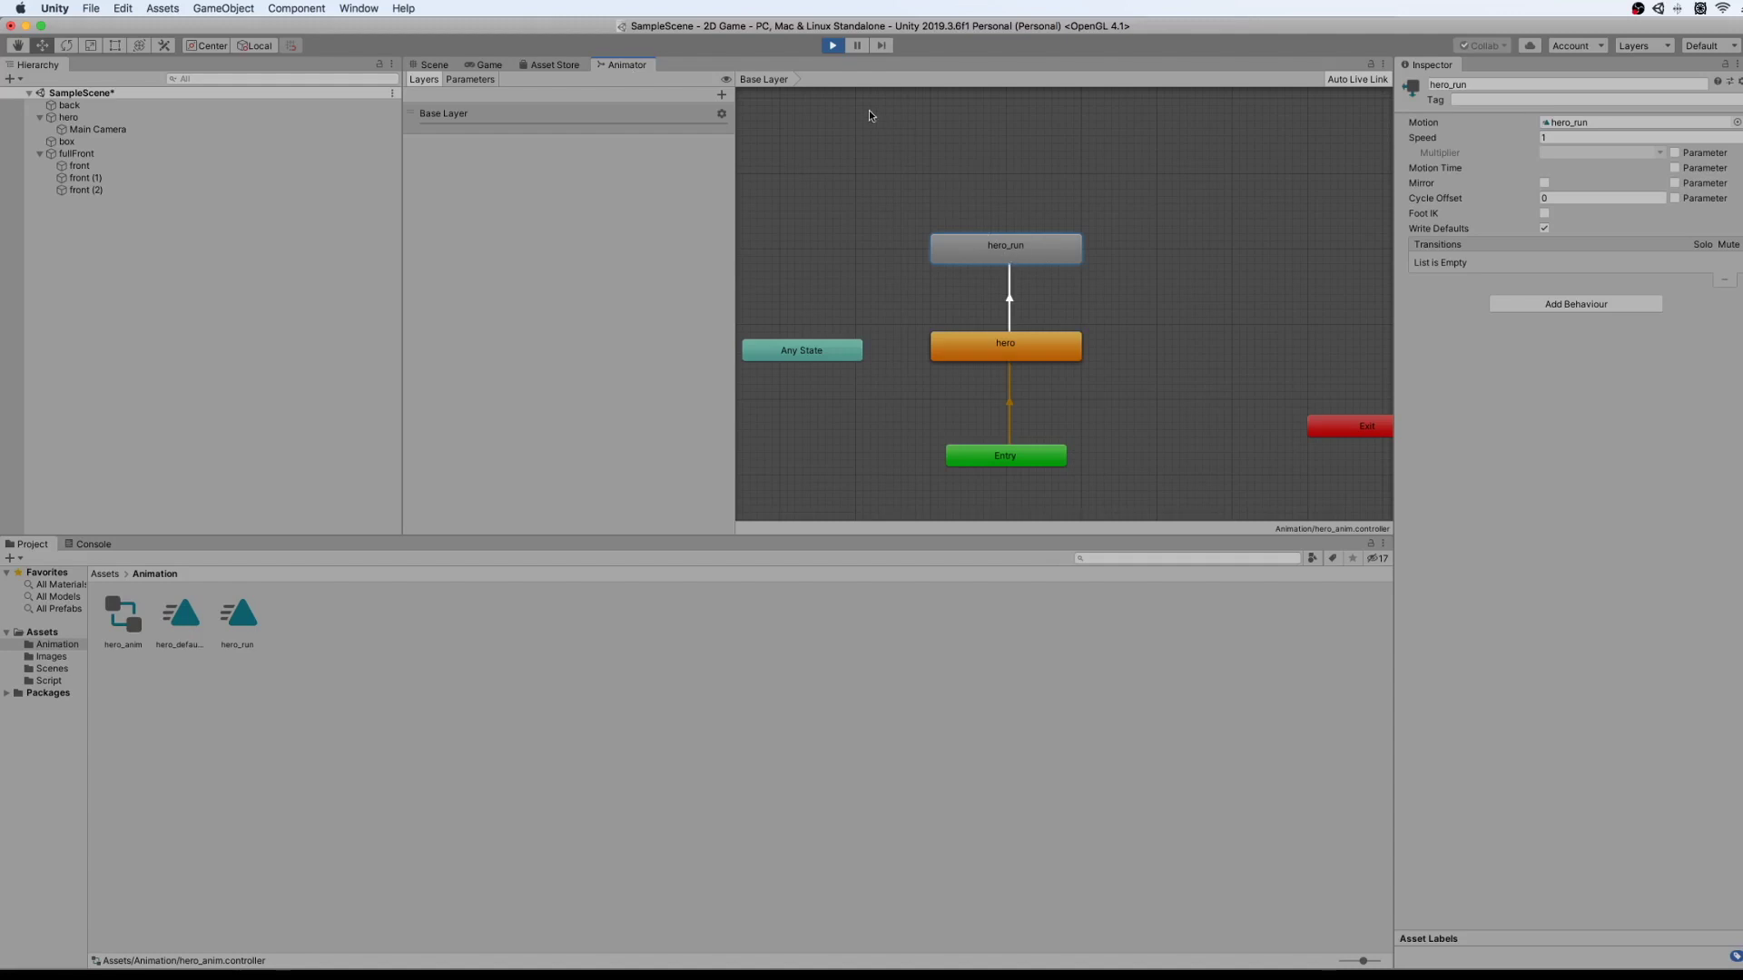
pyautogui.click(833, 46)
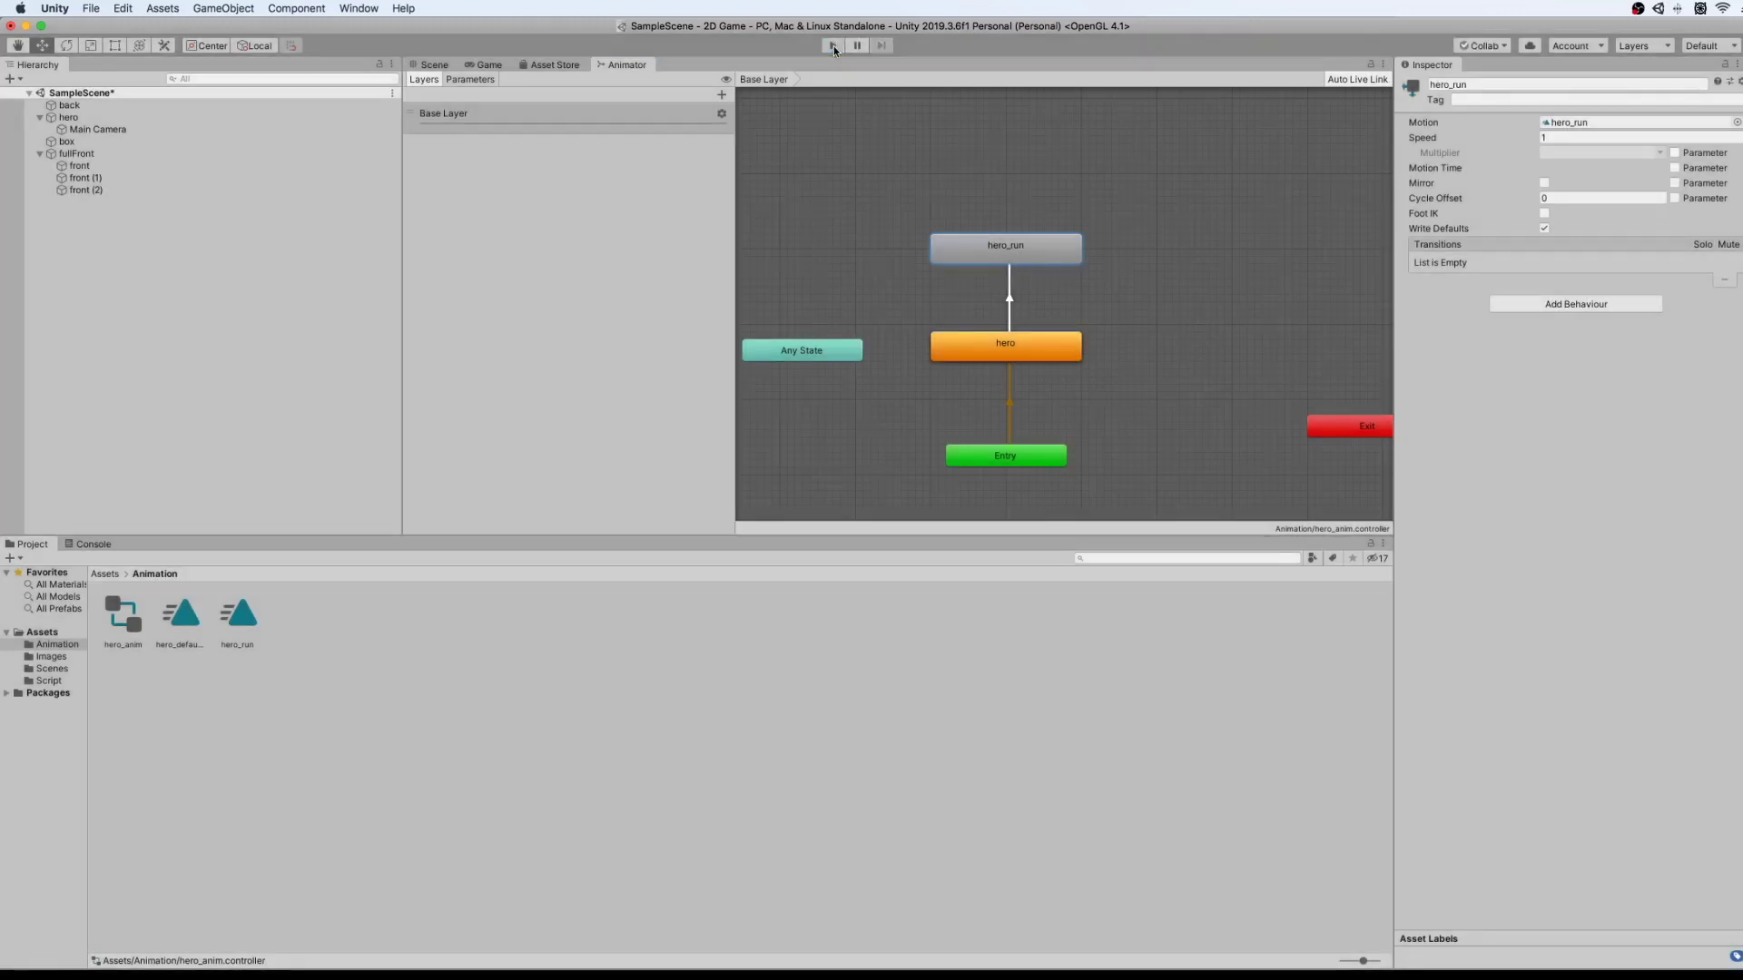
pyautogui.click(835, 127)
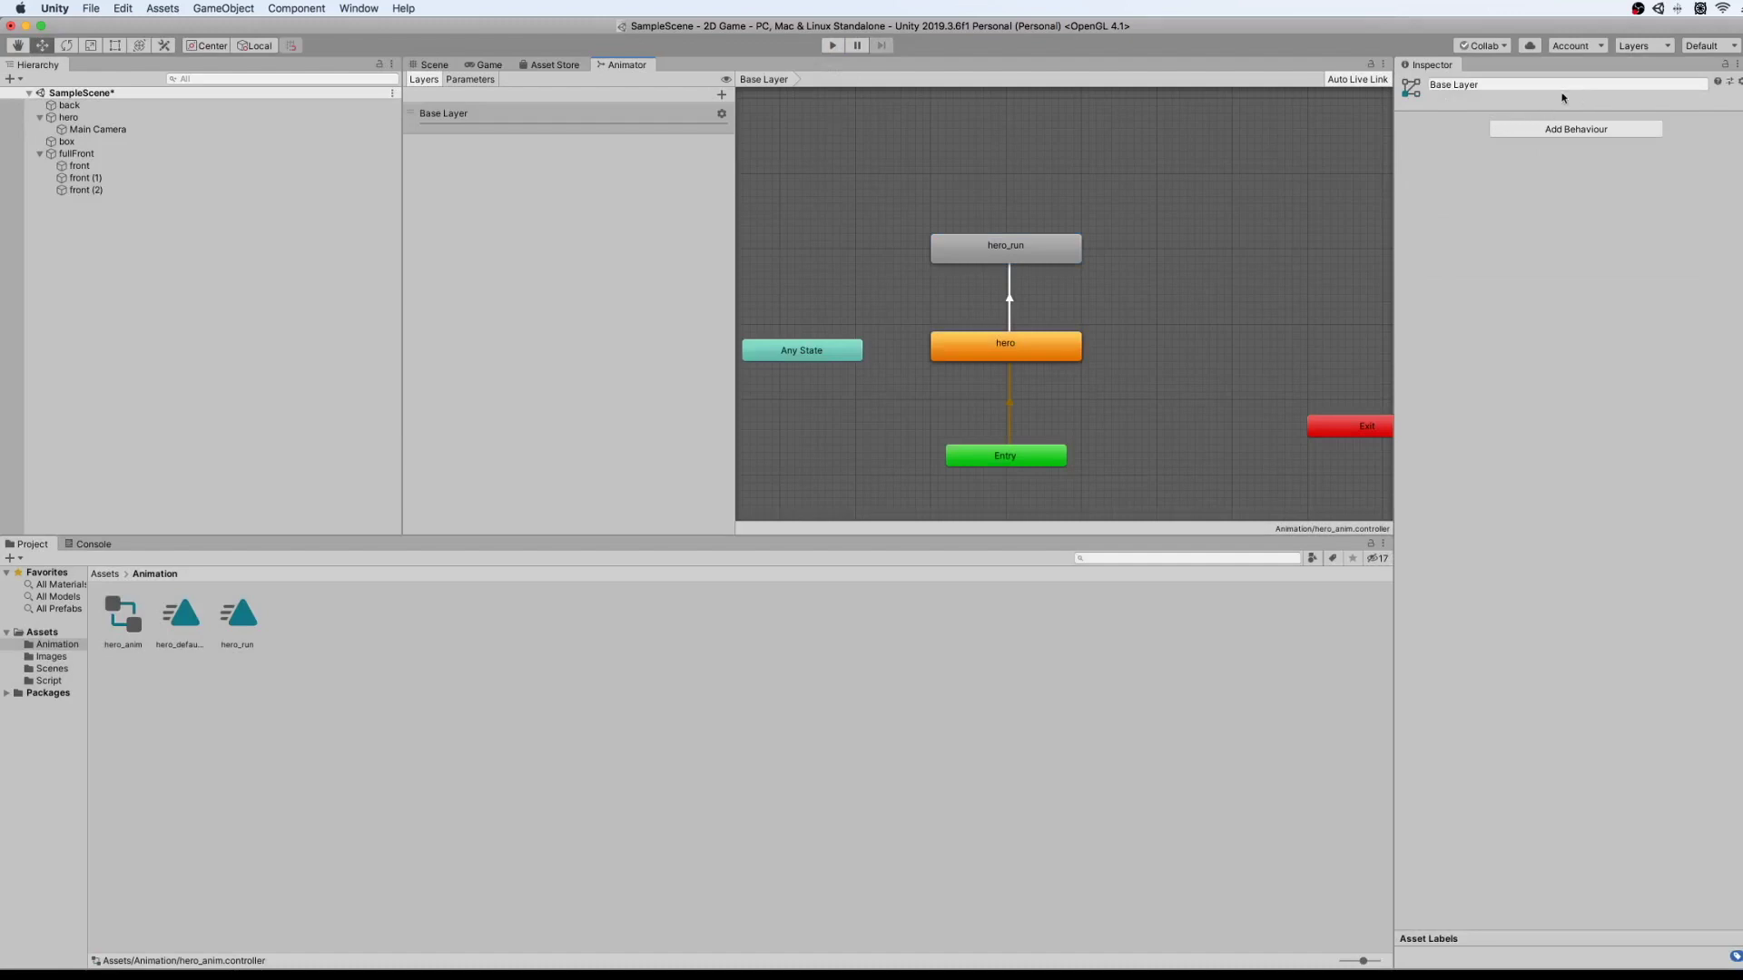
# Dock the Animator panel in the bottom area below the Scene and Game views.
pyautogui.moveTo(621, 68); pyautogui.dragTo(700, 148)
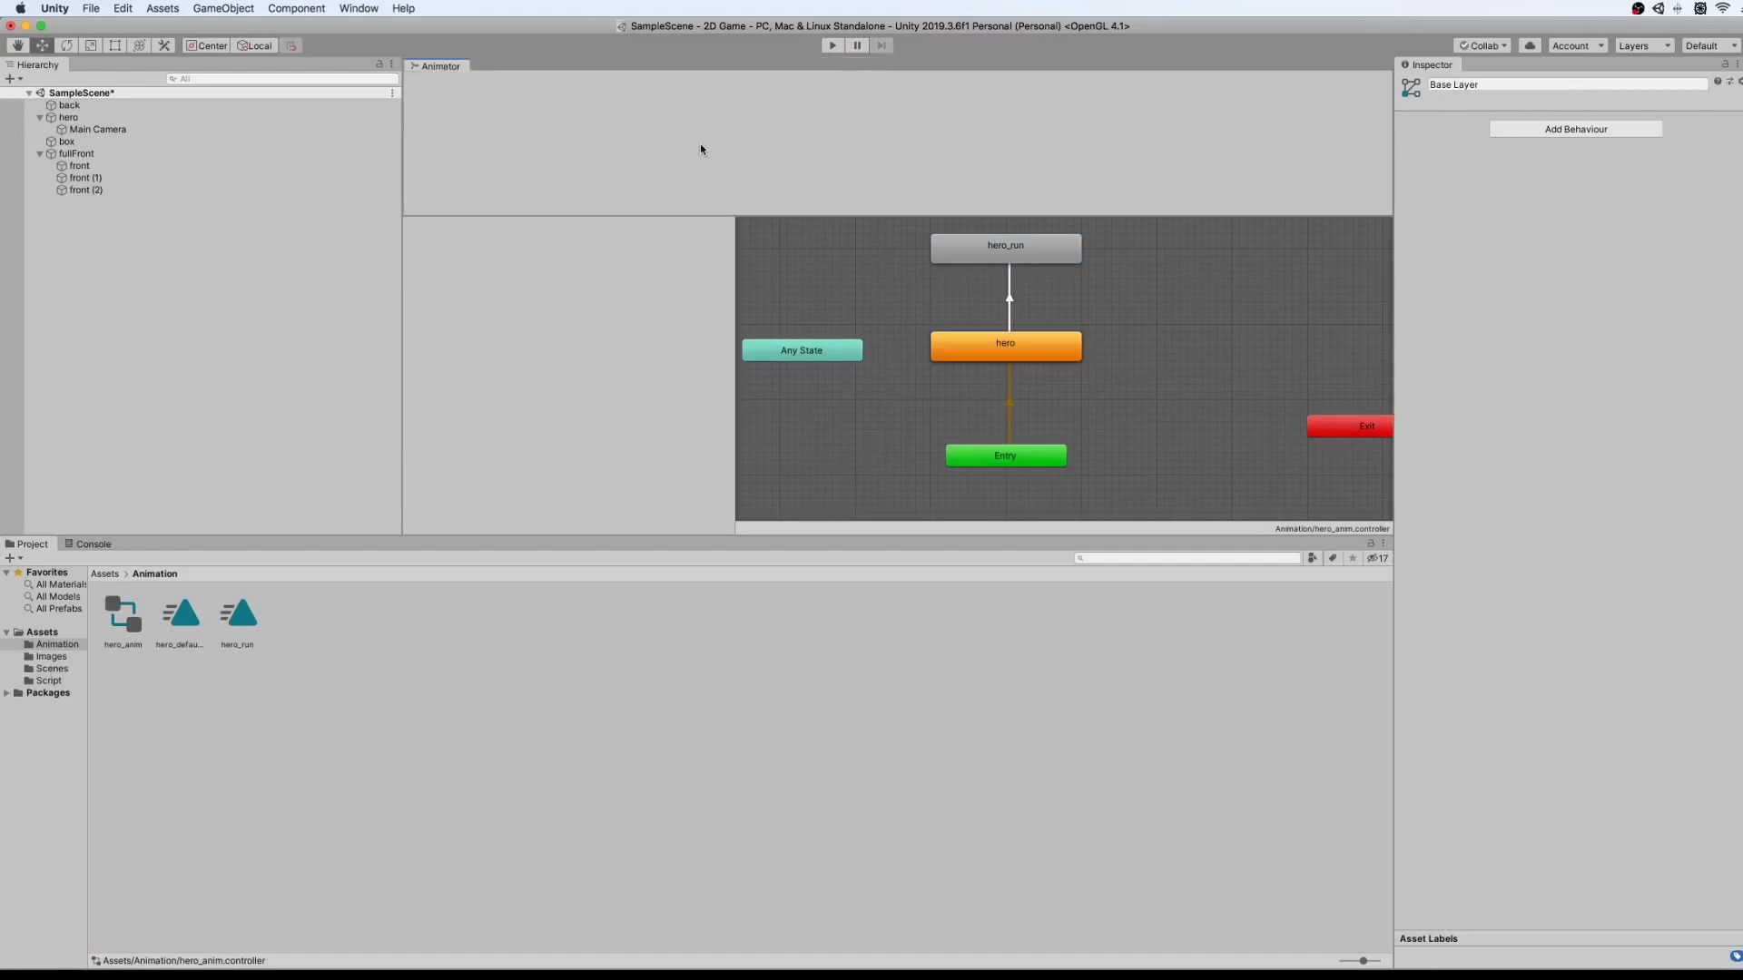
pyautogui.moveTo(727, 192); pyautogui.dragTo(1042, 65)
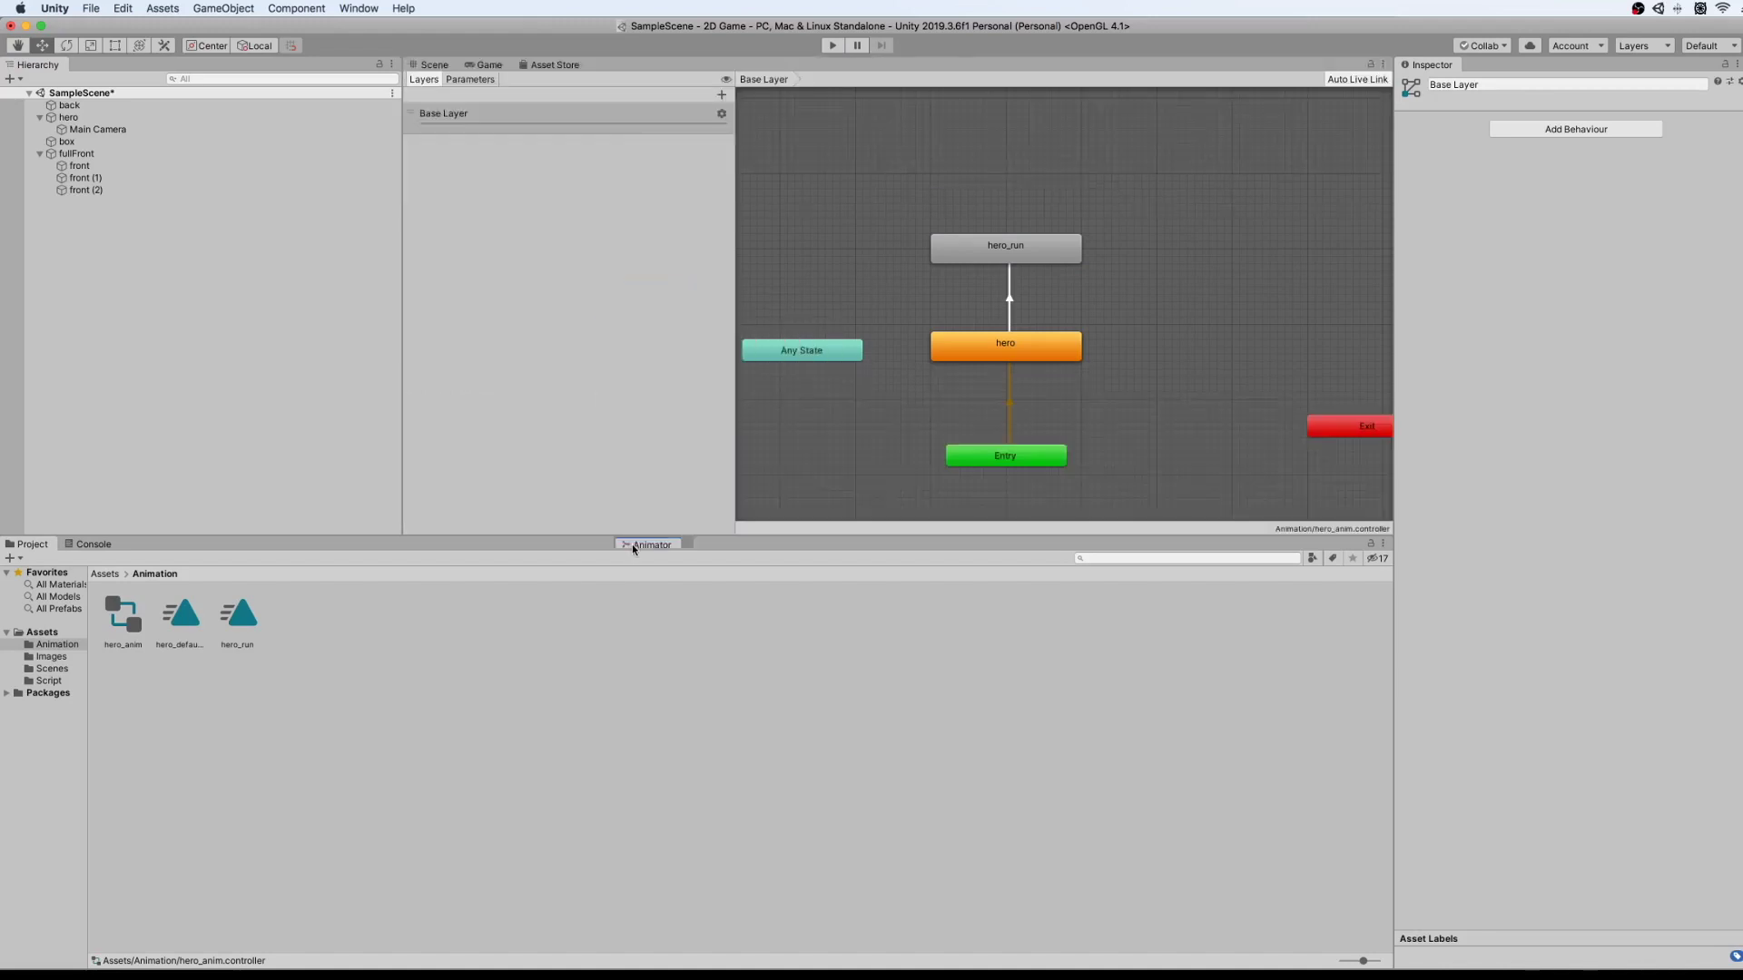
pyautogui.moveTo(1042, 66); pyautogui.dragTo(632, 543)
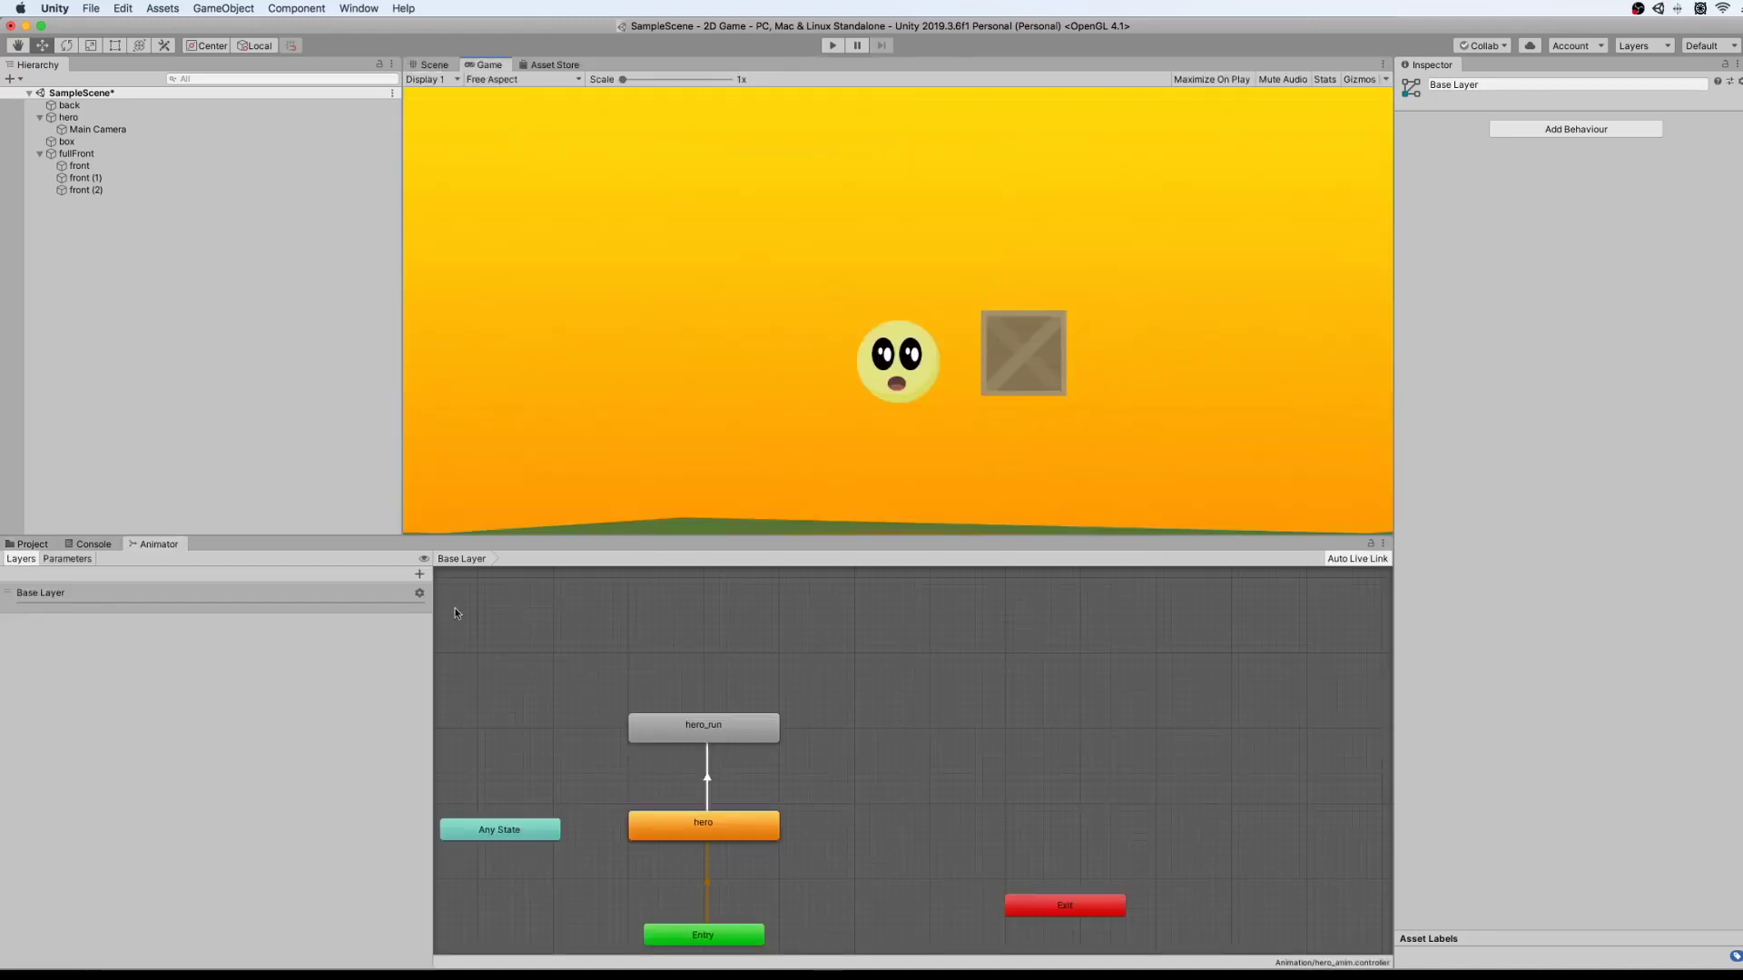
# Start the game from the Scene view and keep the Scene view showing during play.
pyautogui.click(433, 67)
pyautogui.click(836, 46)
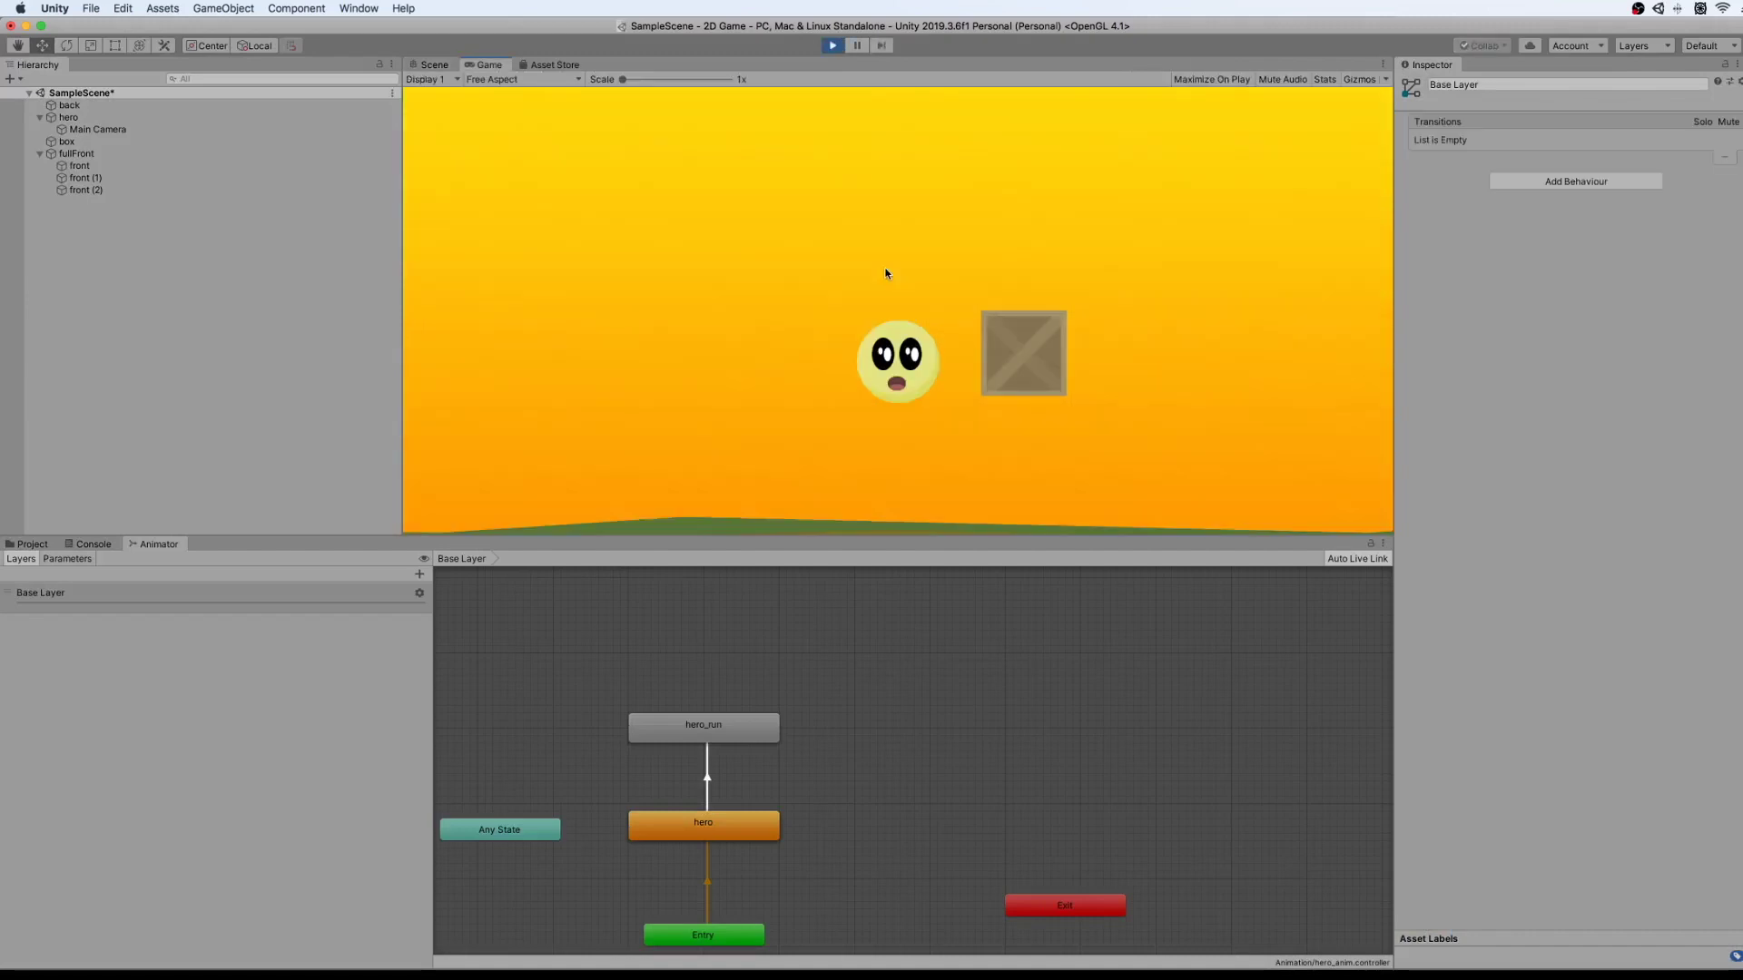
pyautogui.click(443, 65)
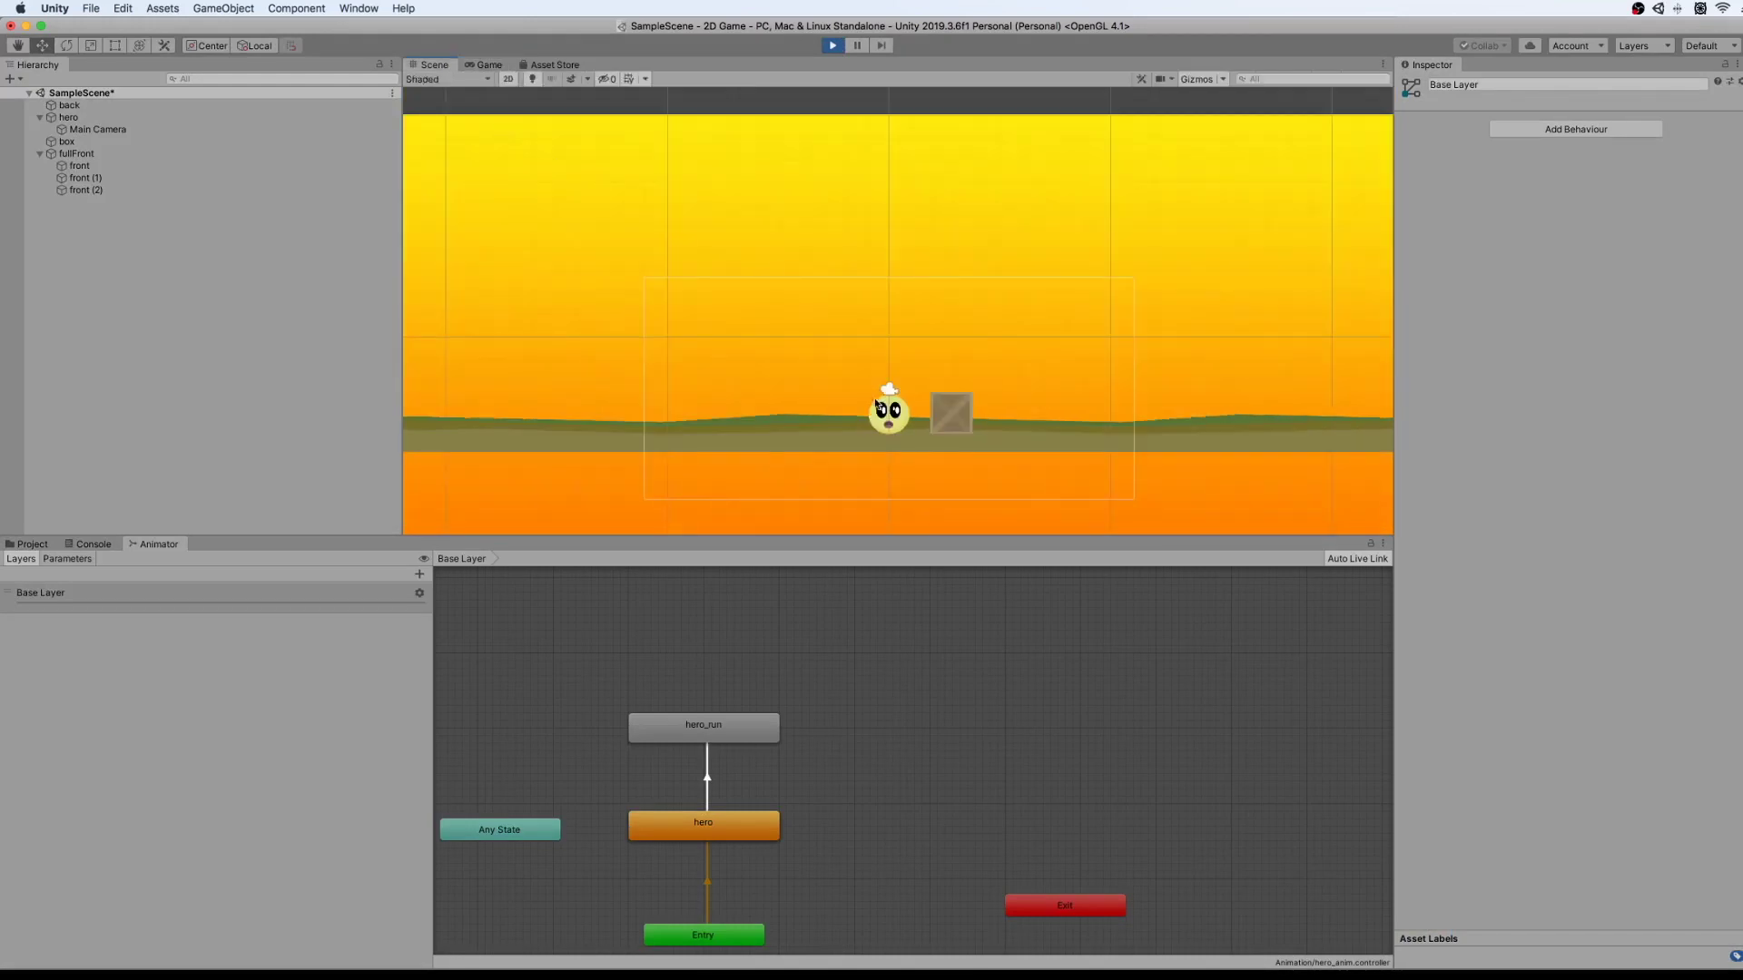
# Stop the game and inspect the hero and hero_run states in the Animator graph.
pyautogui.click(901, 420)
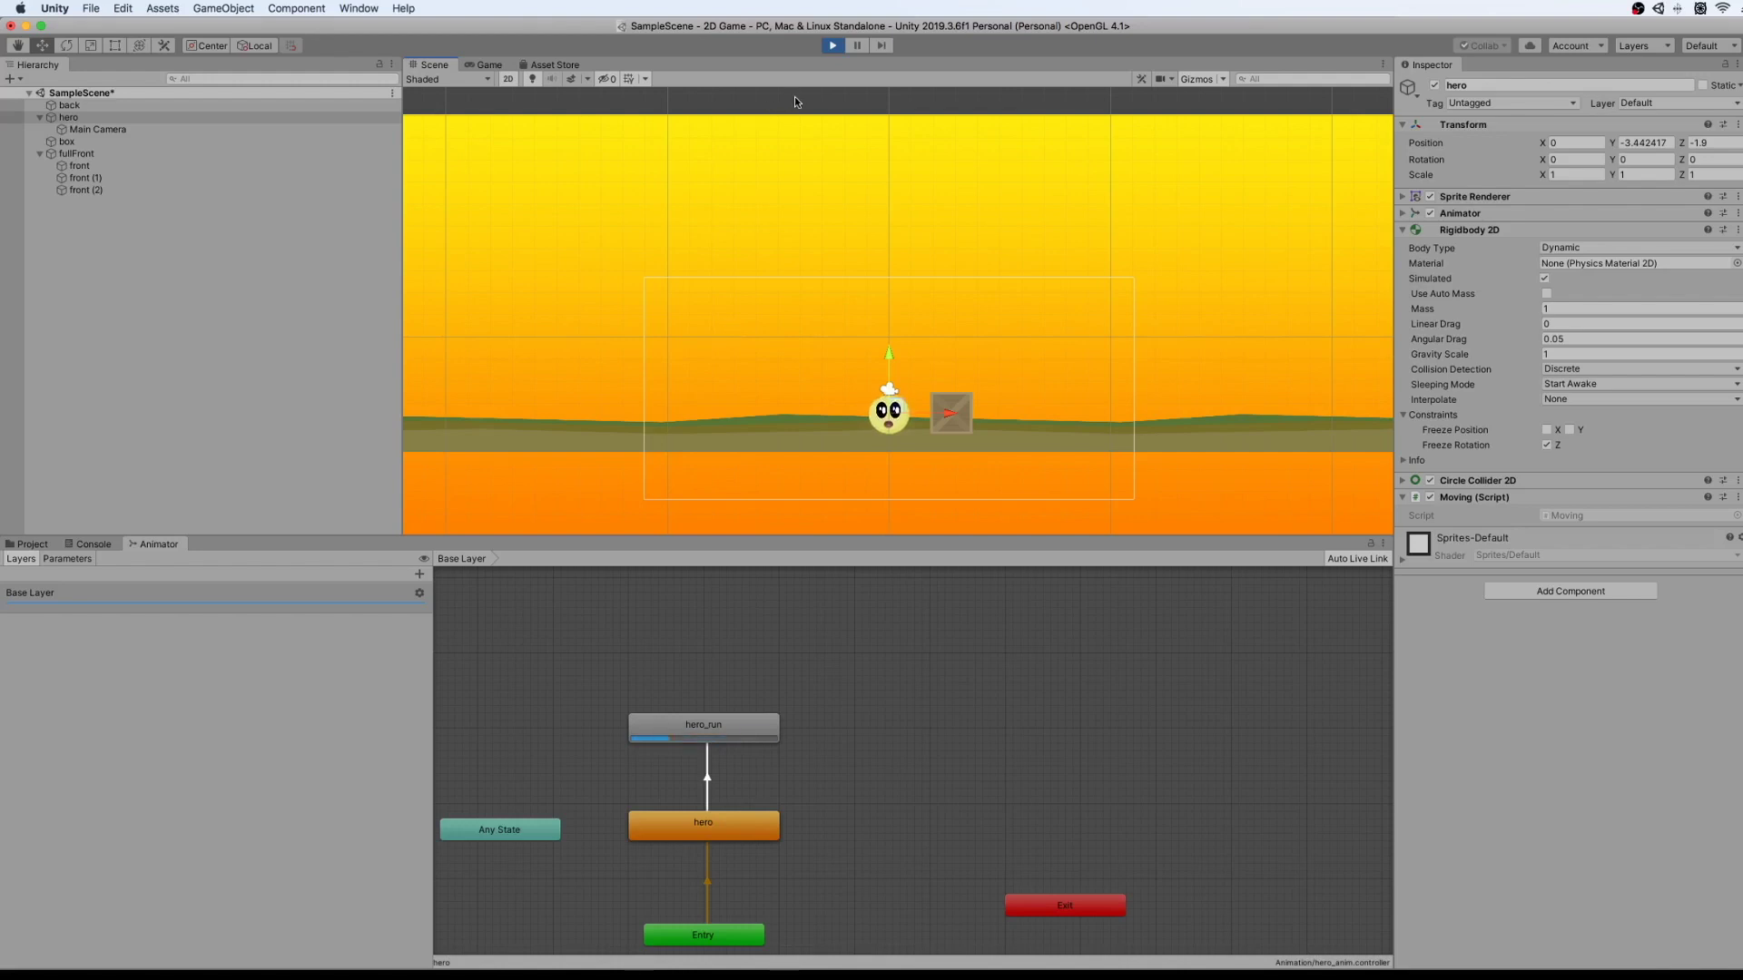
pyautogui.click(831, 46)
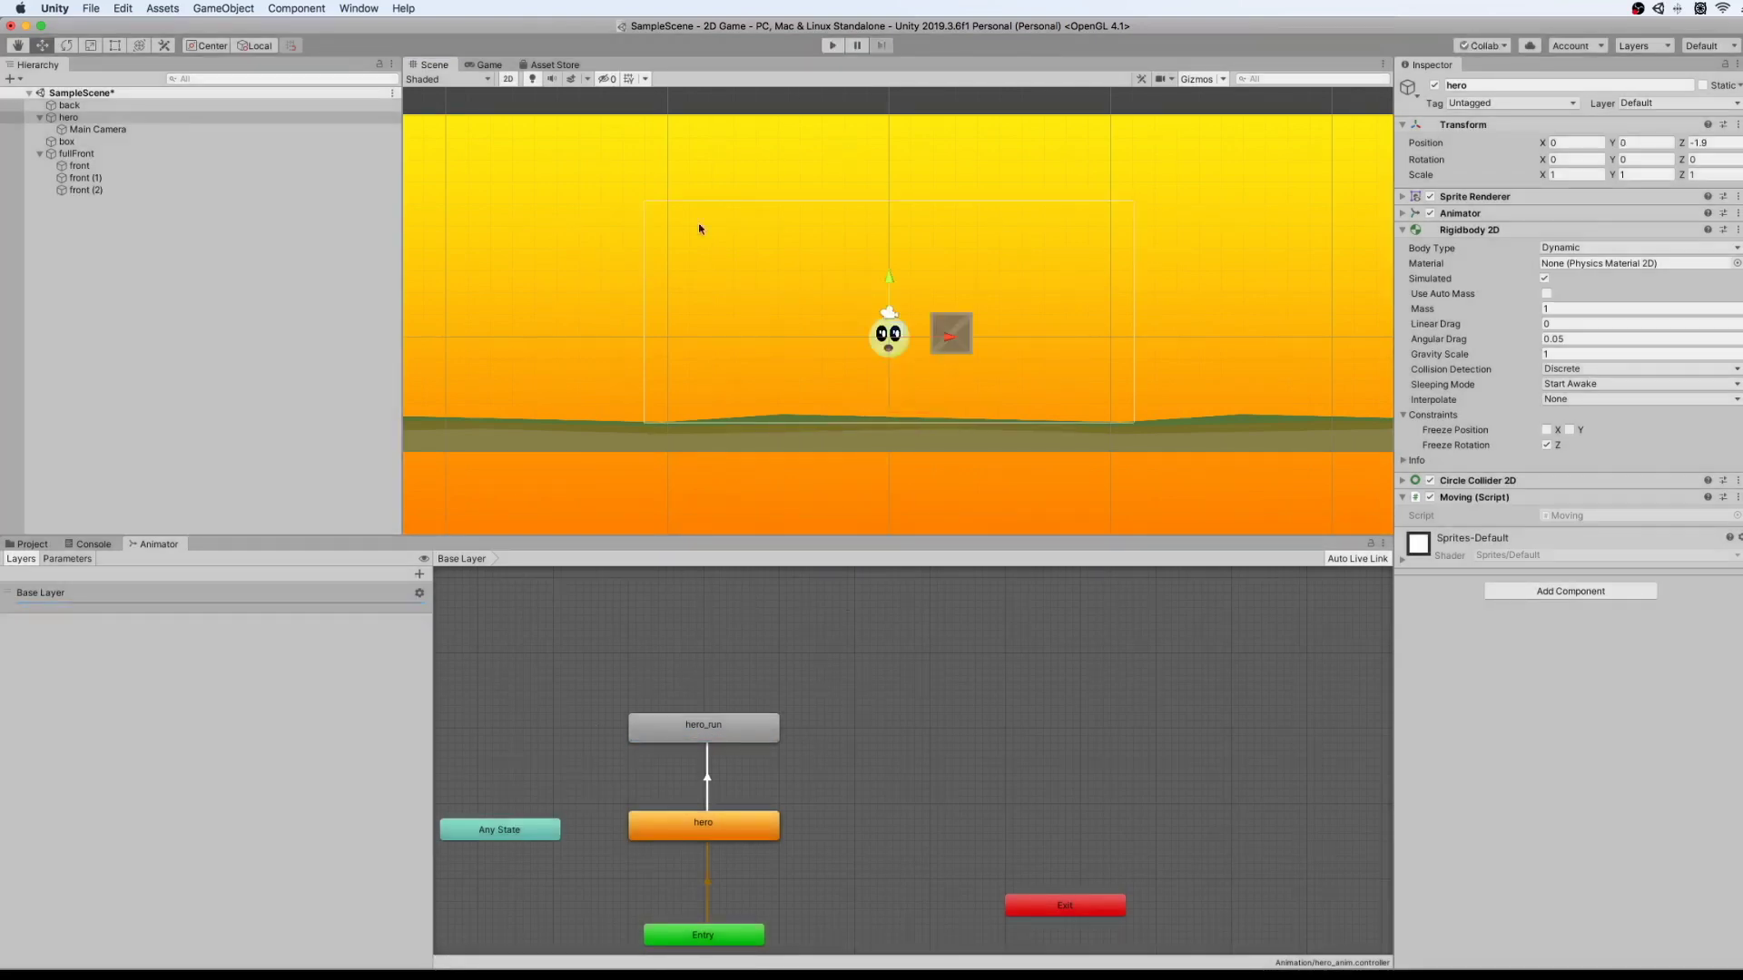
pyautogui.moveTo(788, 742)
pyautogui.mouseDown(button='middle')
pyautogui.moveTo(929, 652)
pyautogui.moveTo(956, 655)
pyautogui.mouseUp(button='middle')
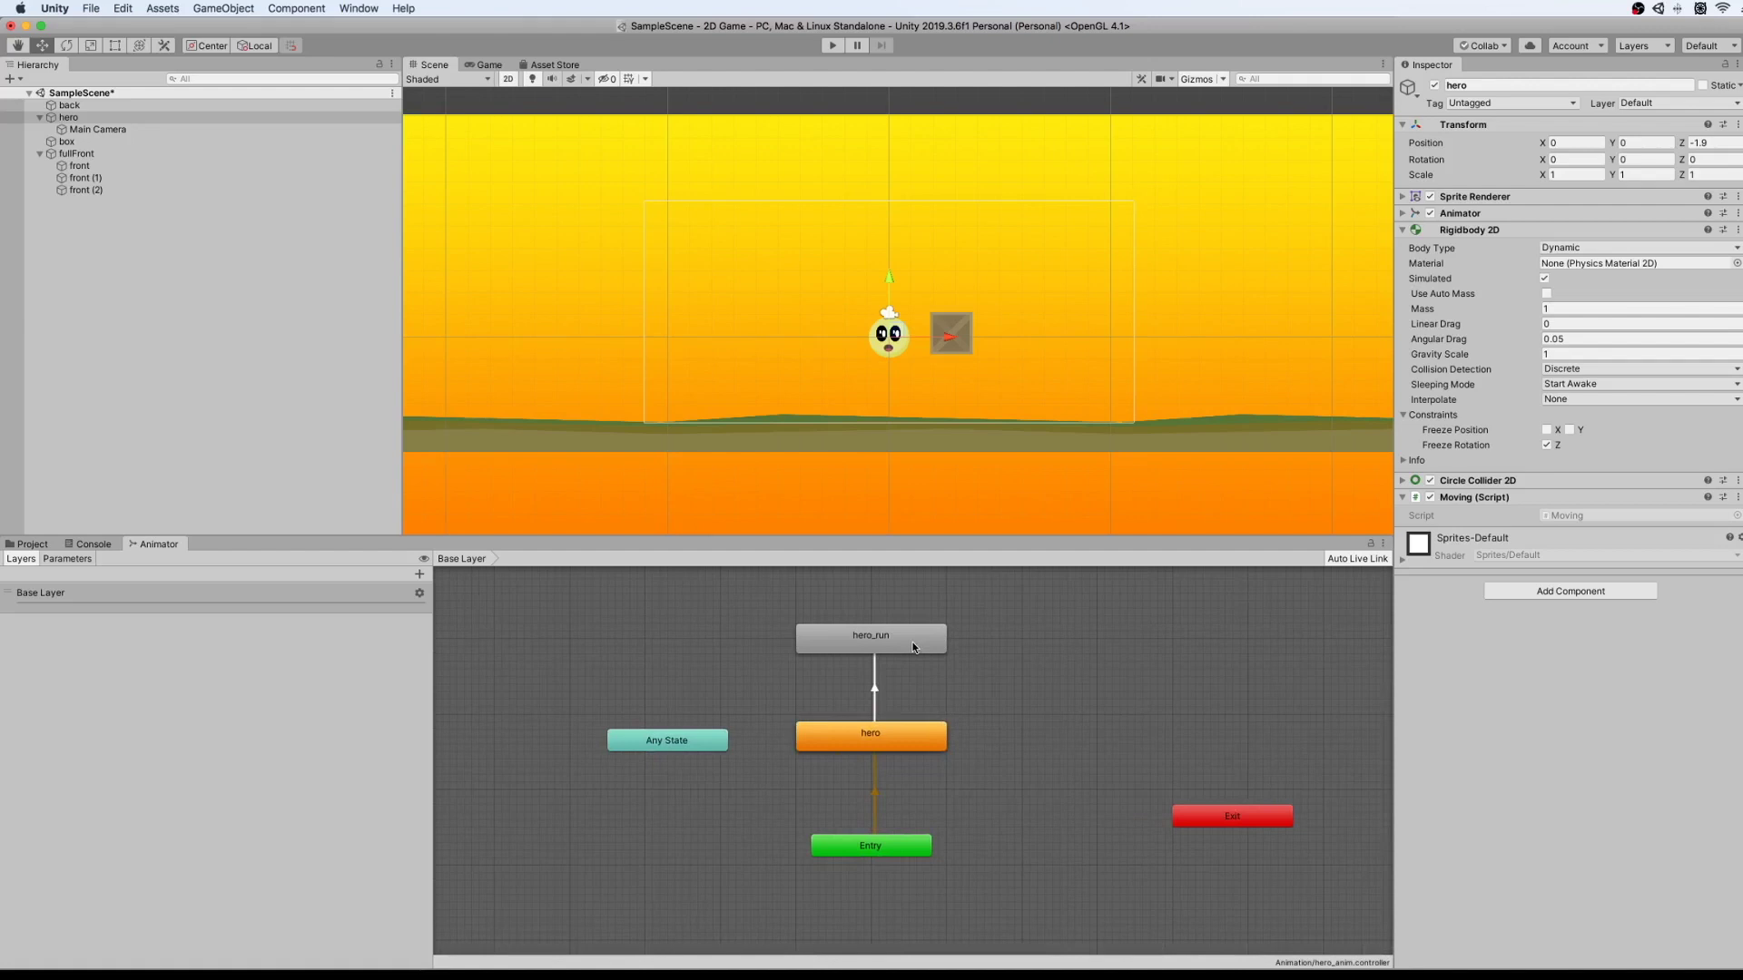
pyautogui.click(884, 742)
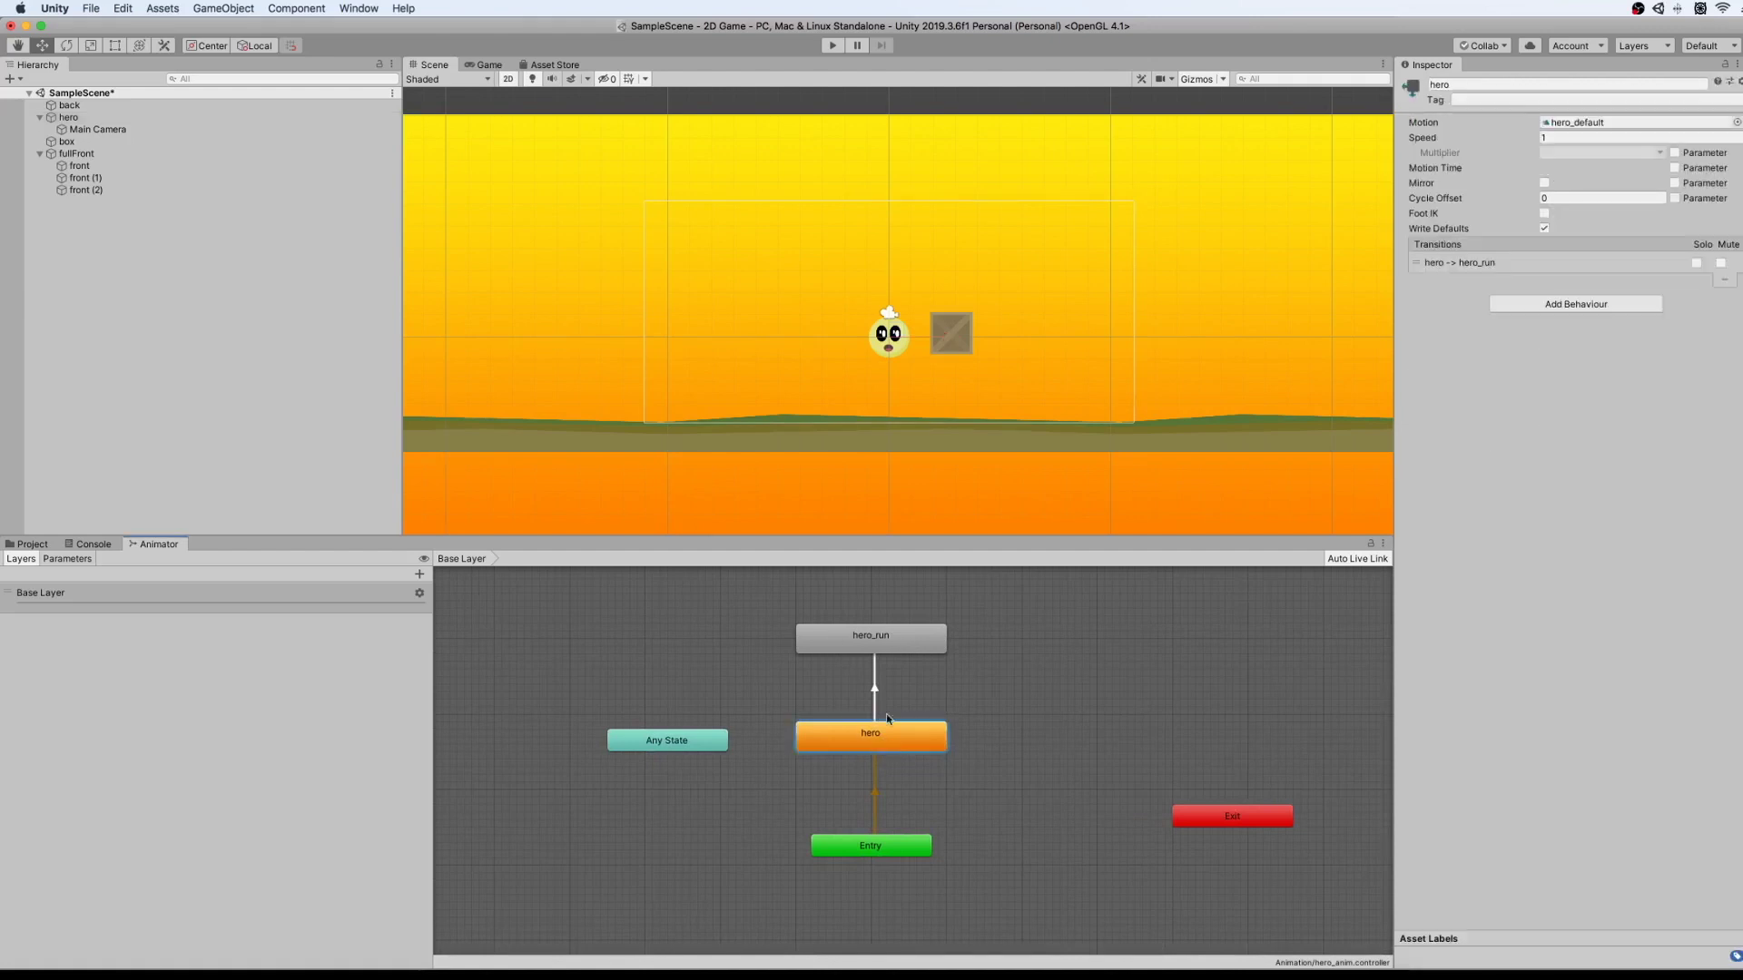
pyautogui.click(885, 647)
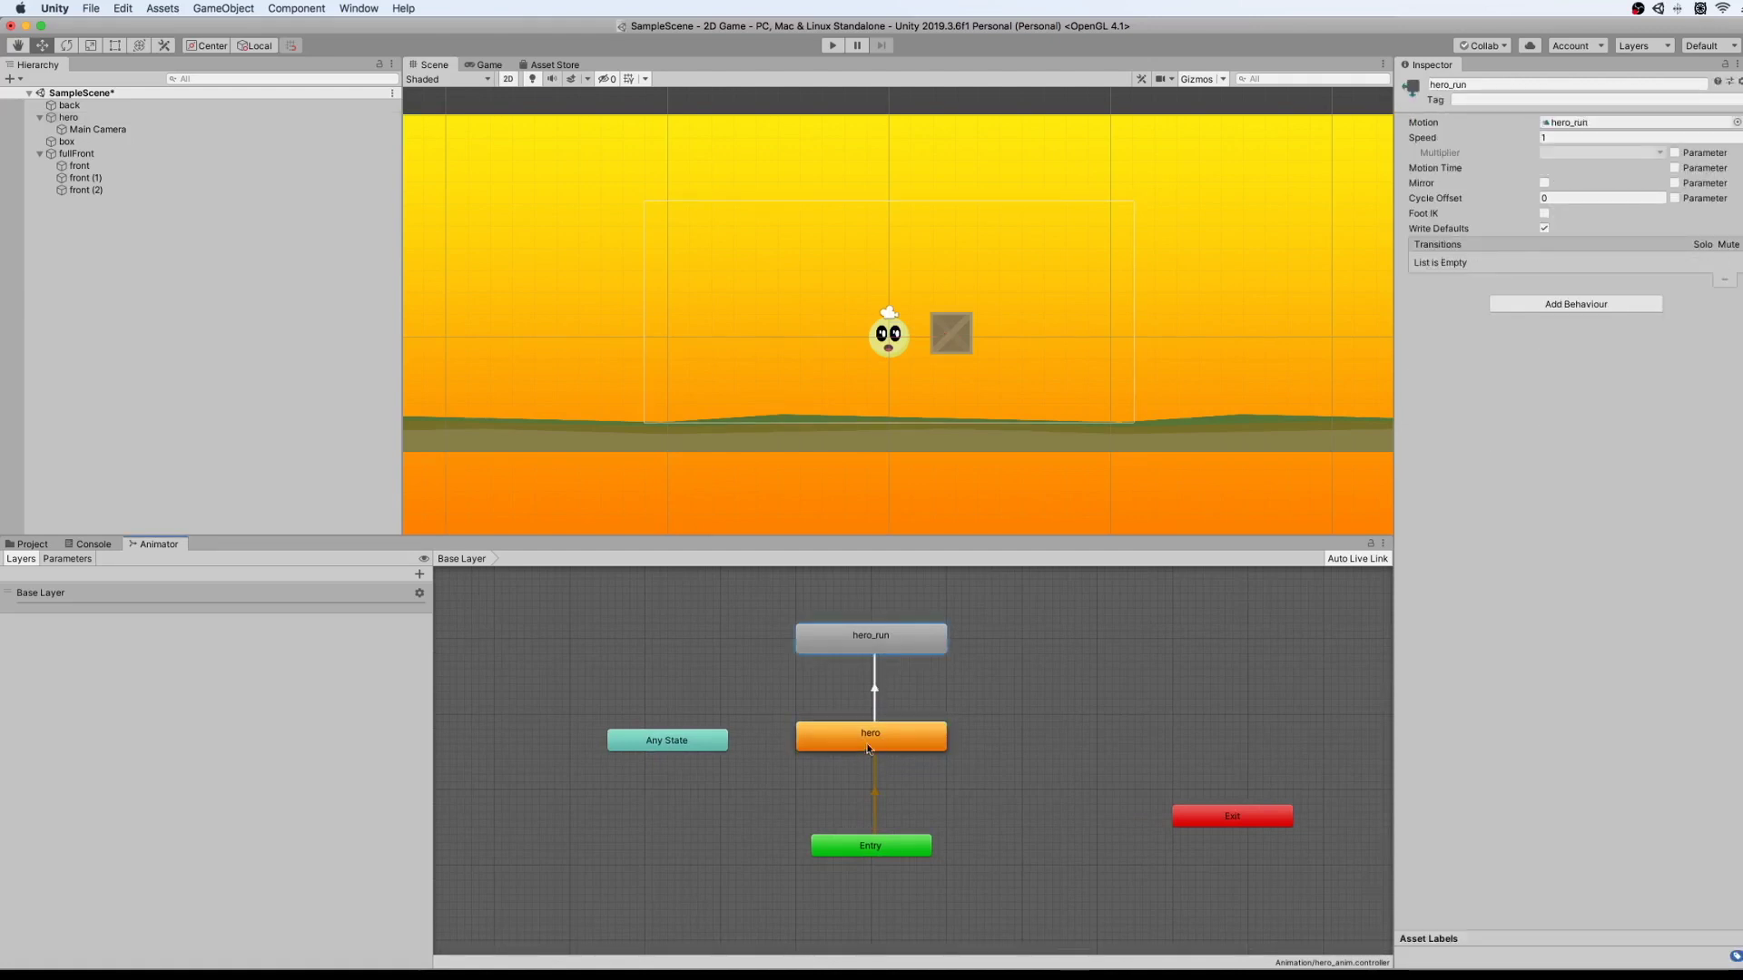
pyautogui.click(639, 617)
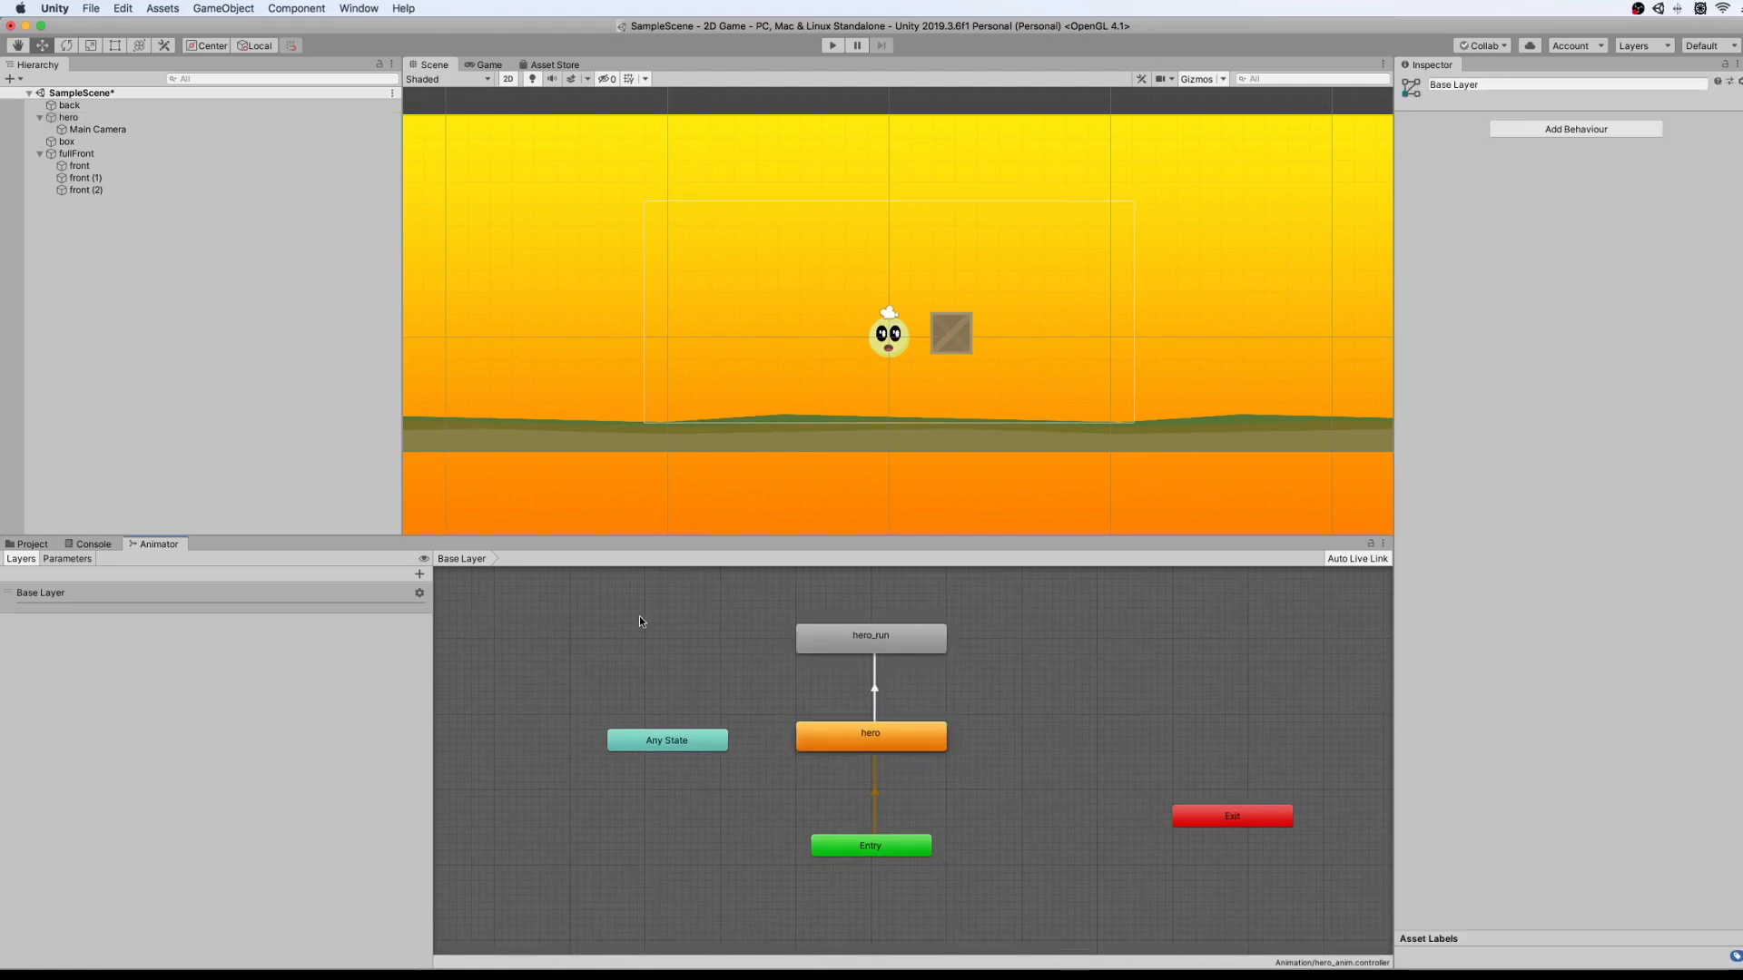
# Add a Bool parameter named run to the Animator.
pyautogui.click(64, 558)
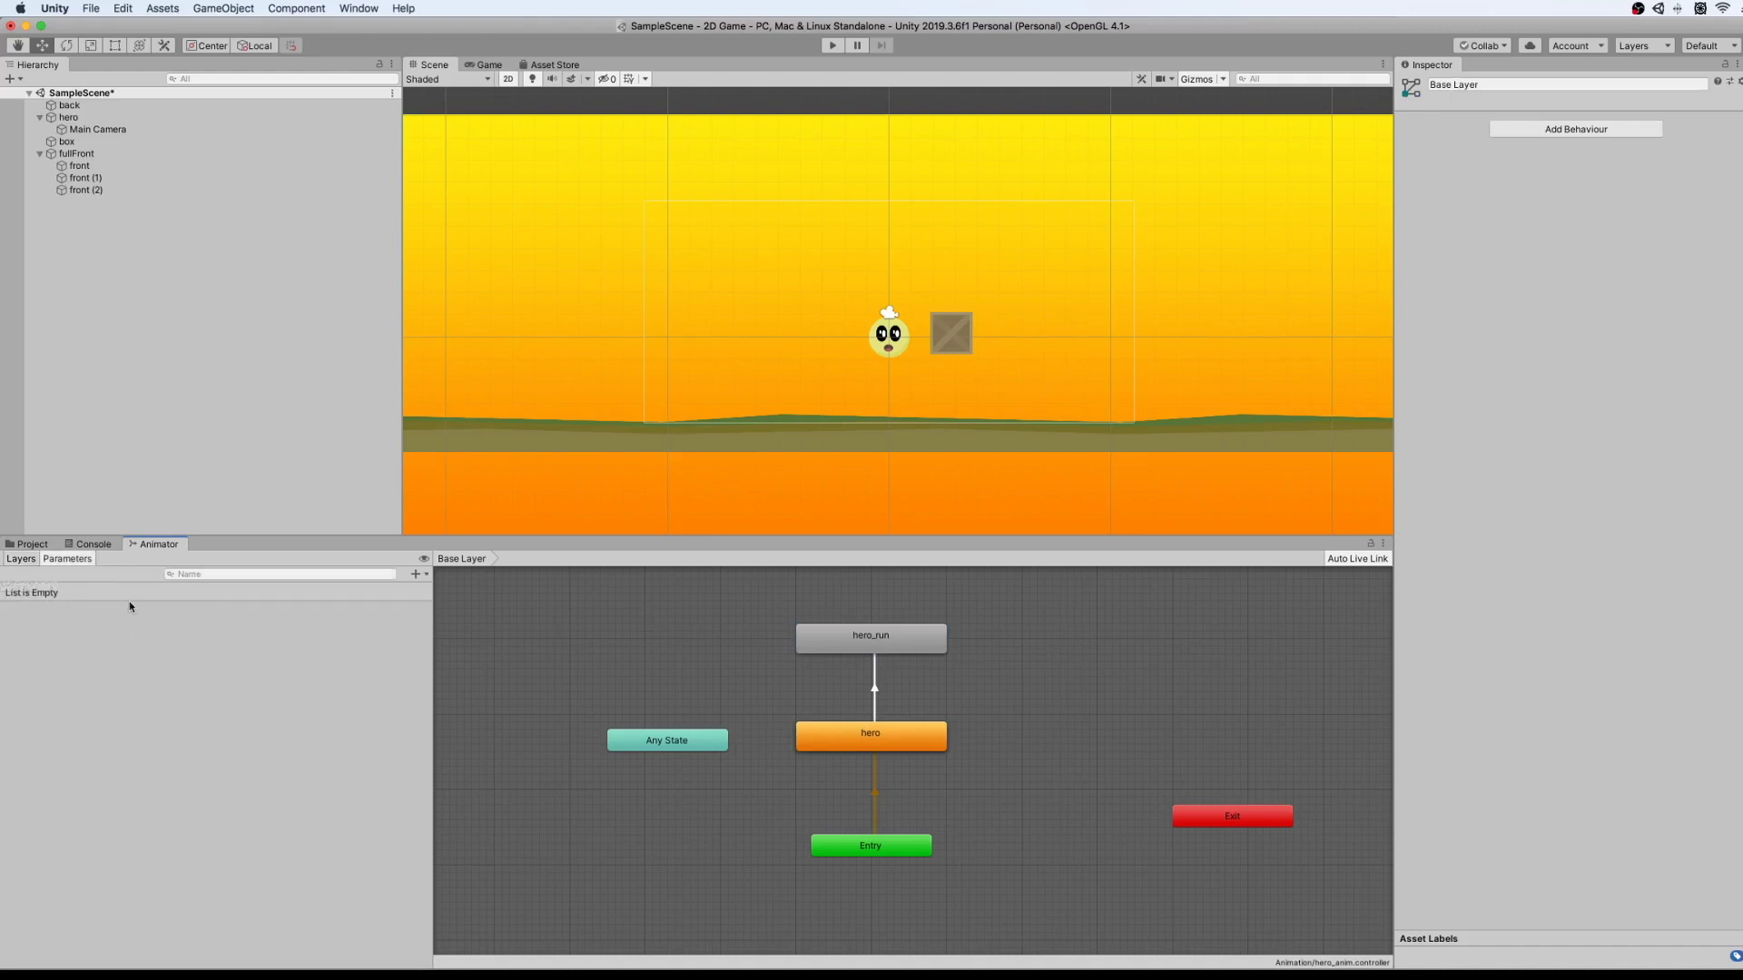
pyautogui.click(415, 575)
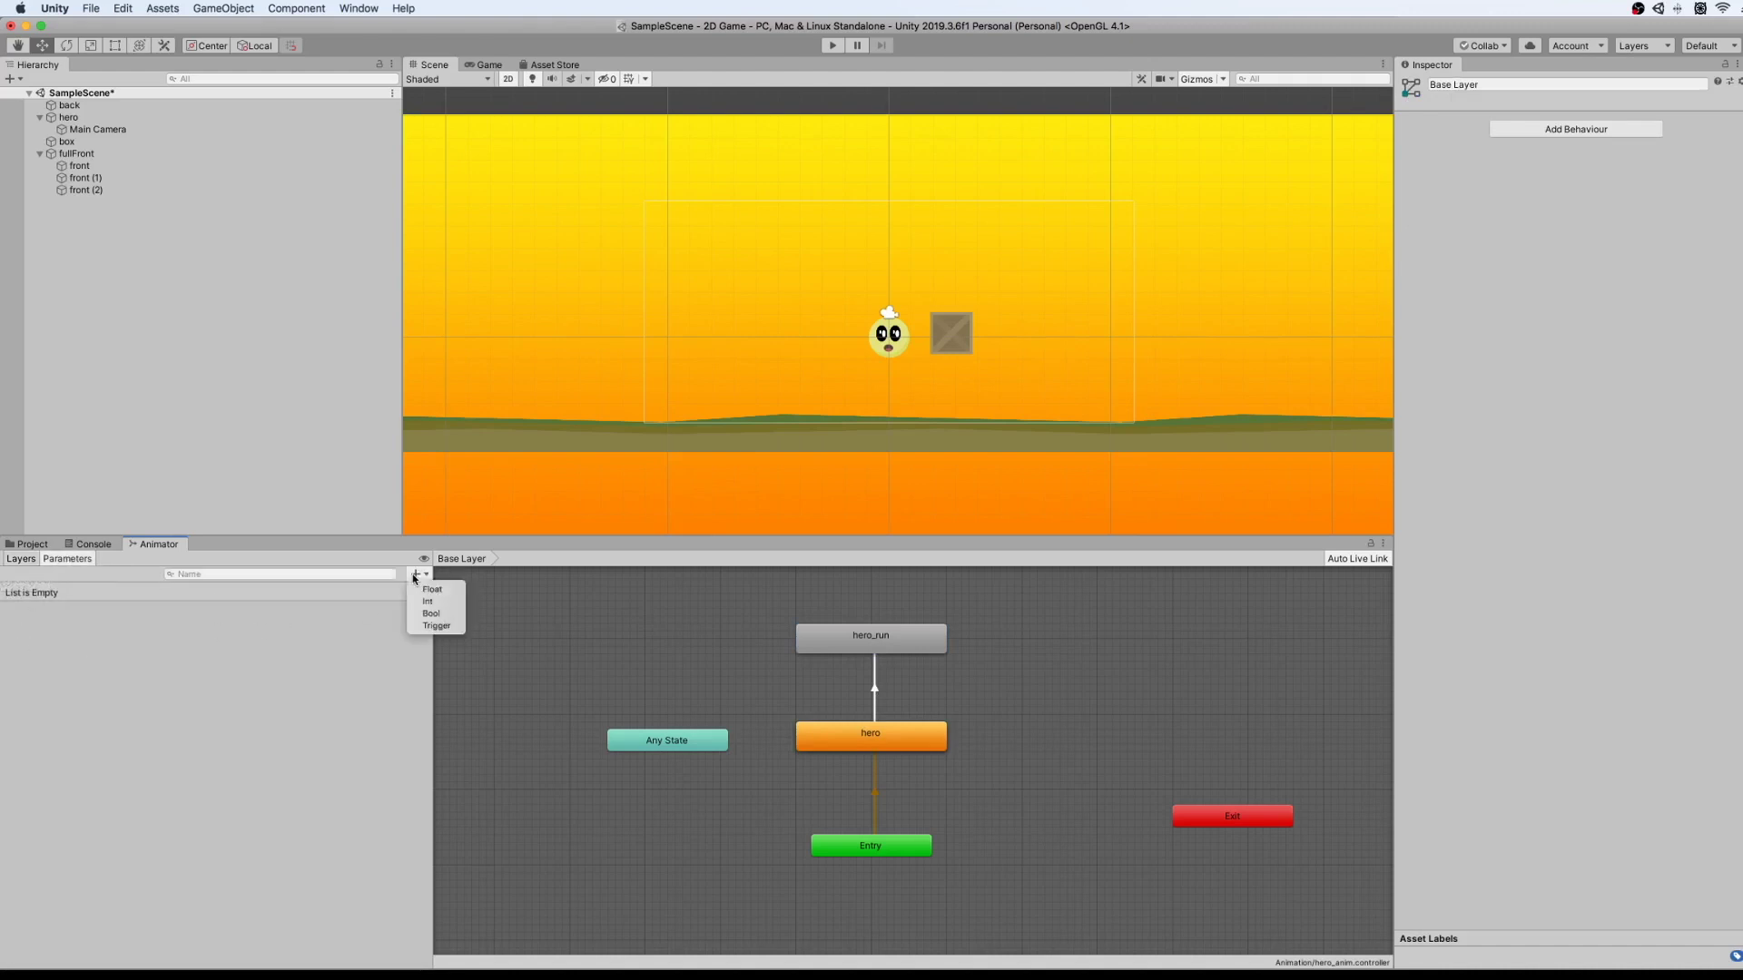
pyautogui.click(432, 614)
pyautogui.write('run')
pyautogui.press('Return')
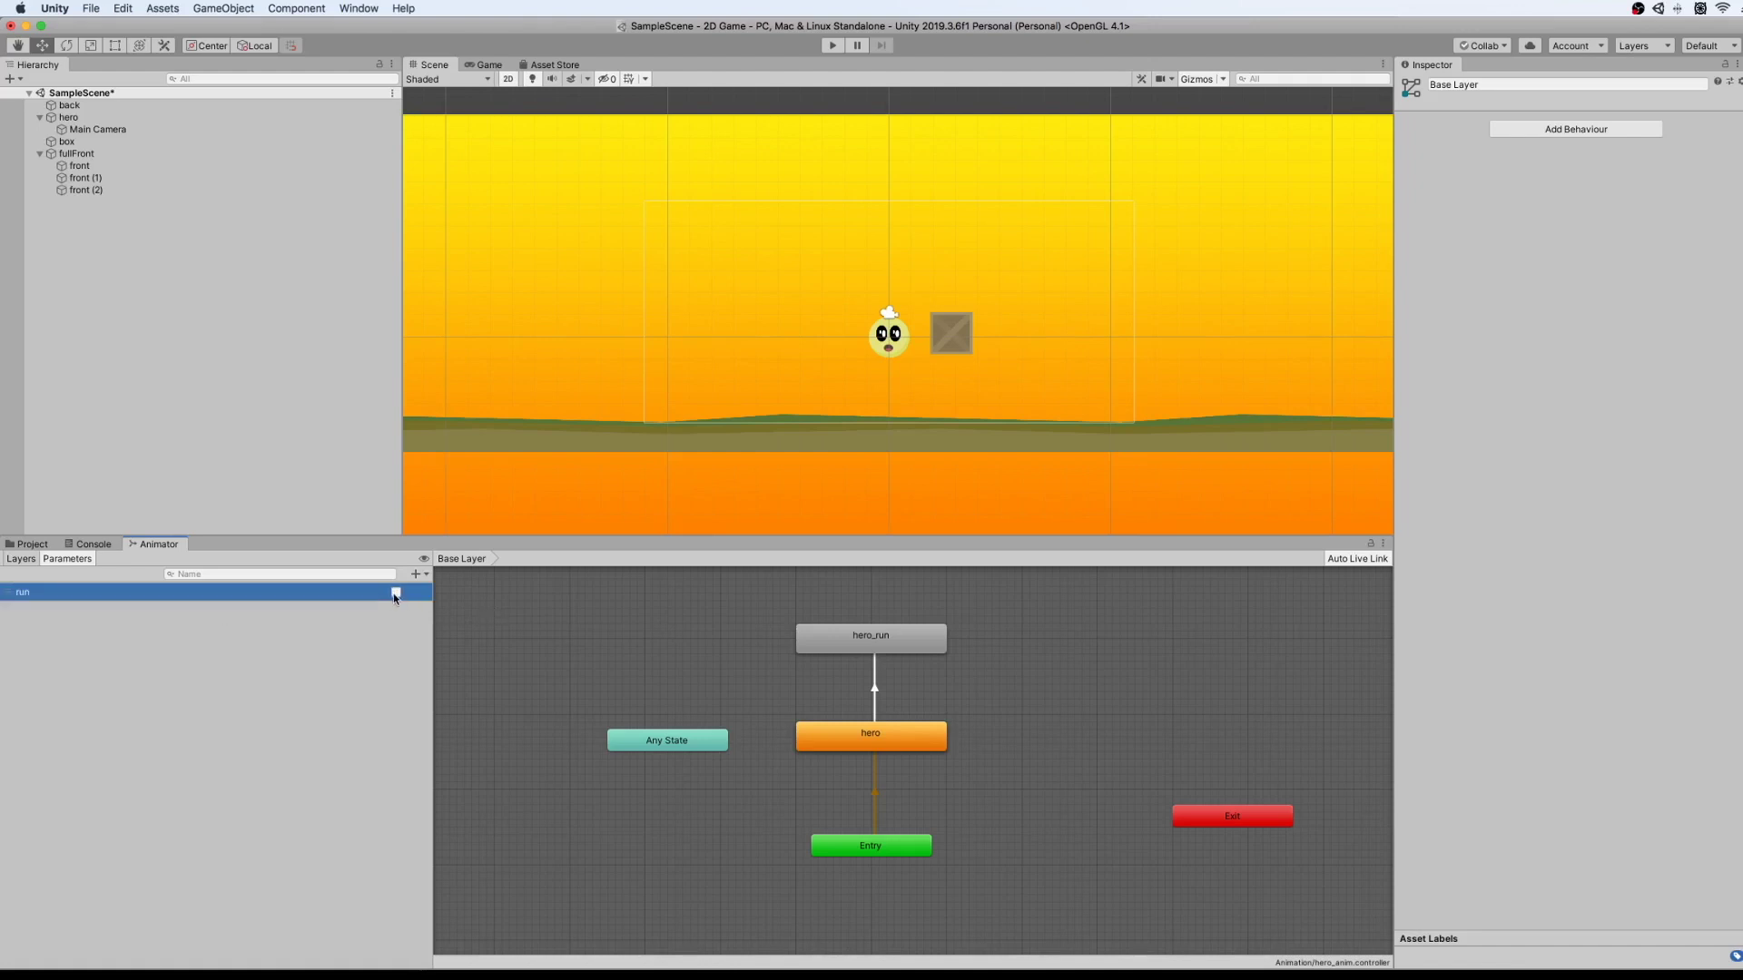
# Add a run condition to the hero→hero_run transition.
pyautogui.click(875, 690)
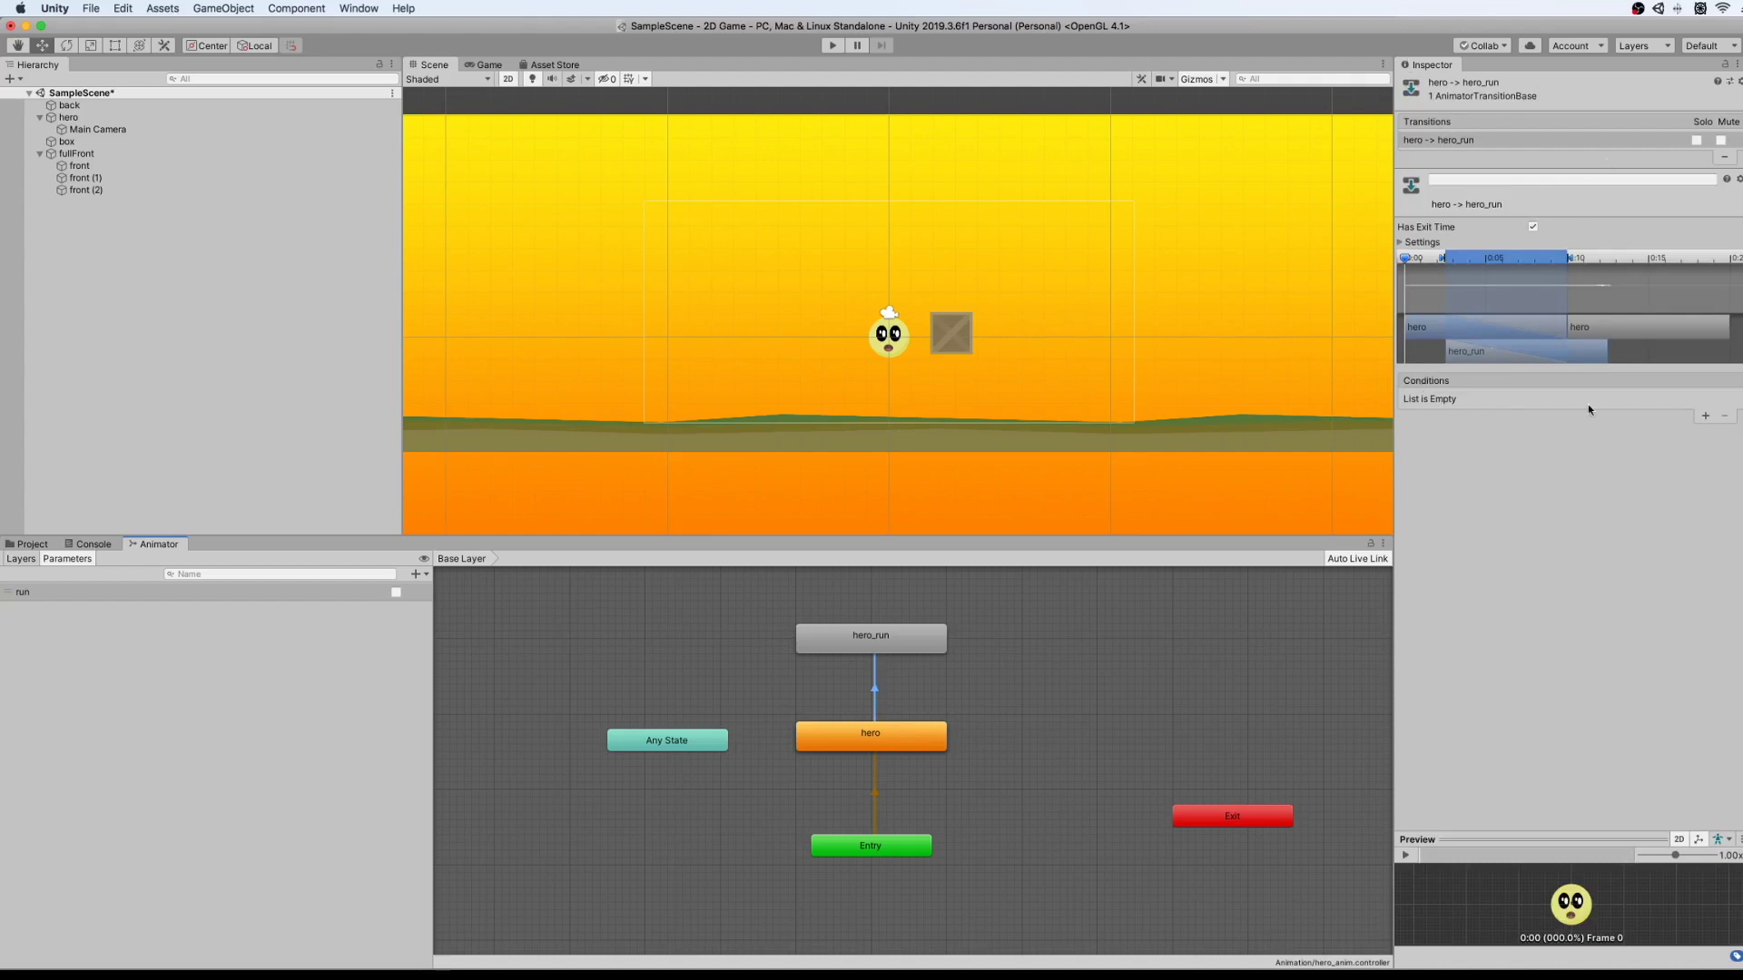
pyautogui.click(1706, 419)
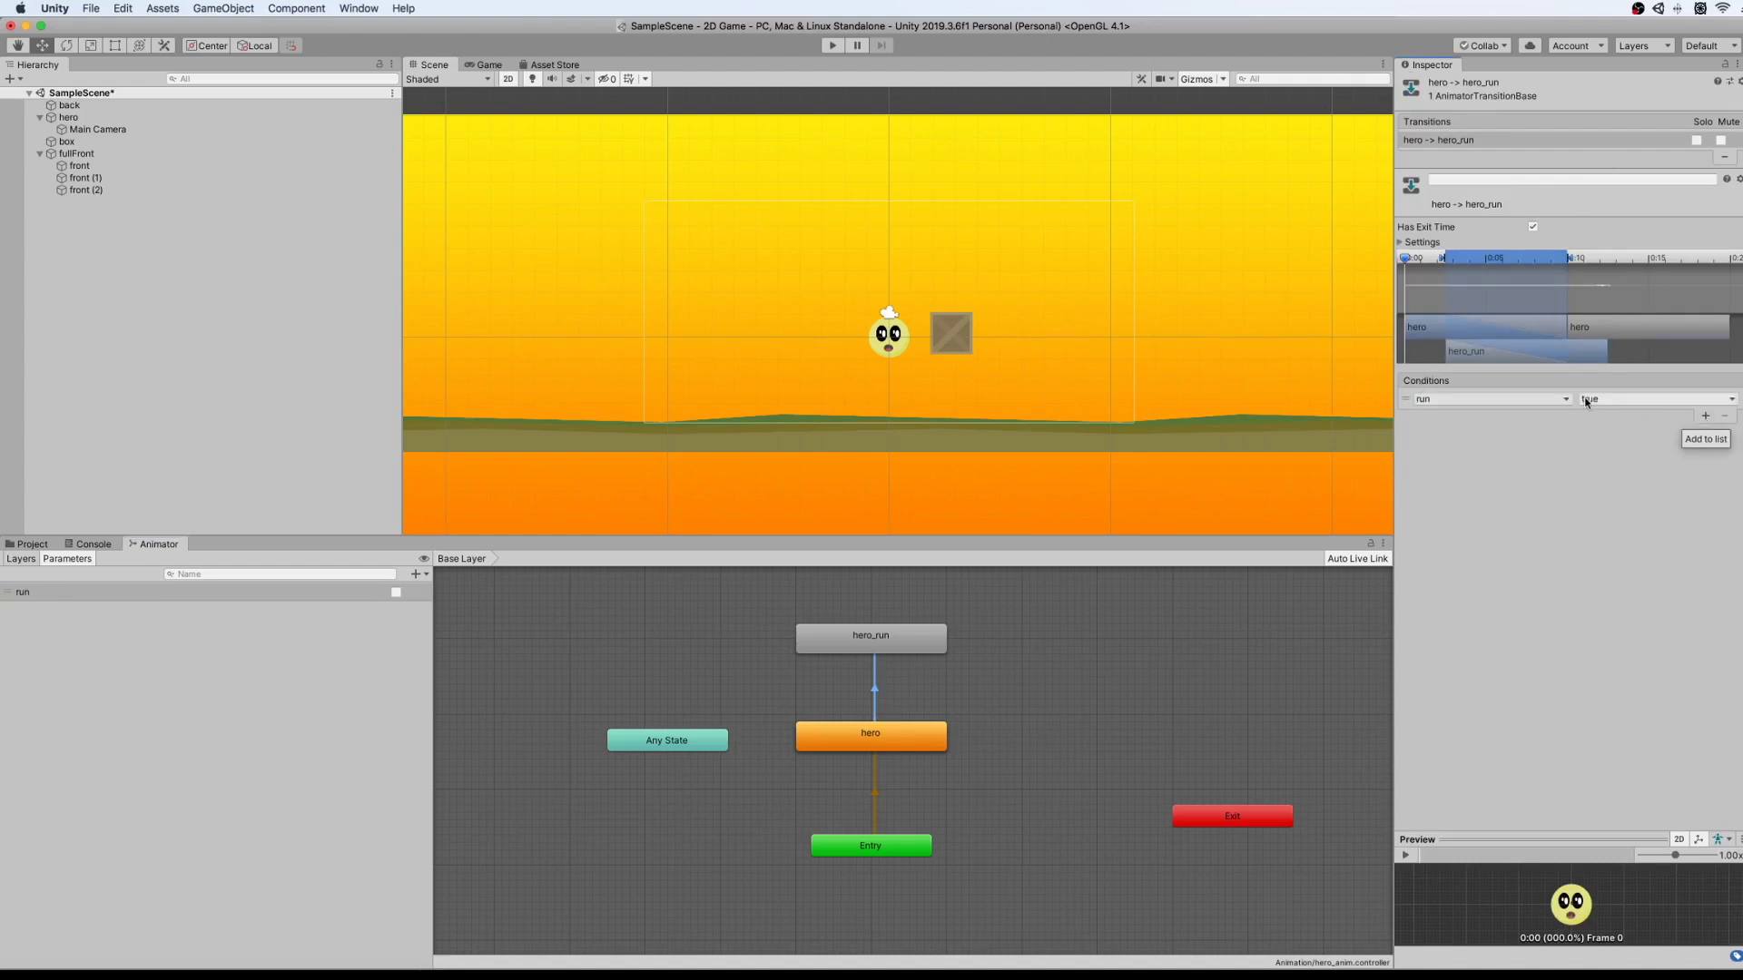
pyautogui.click(798, 690)
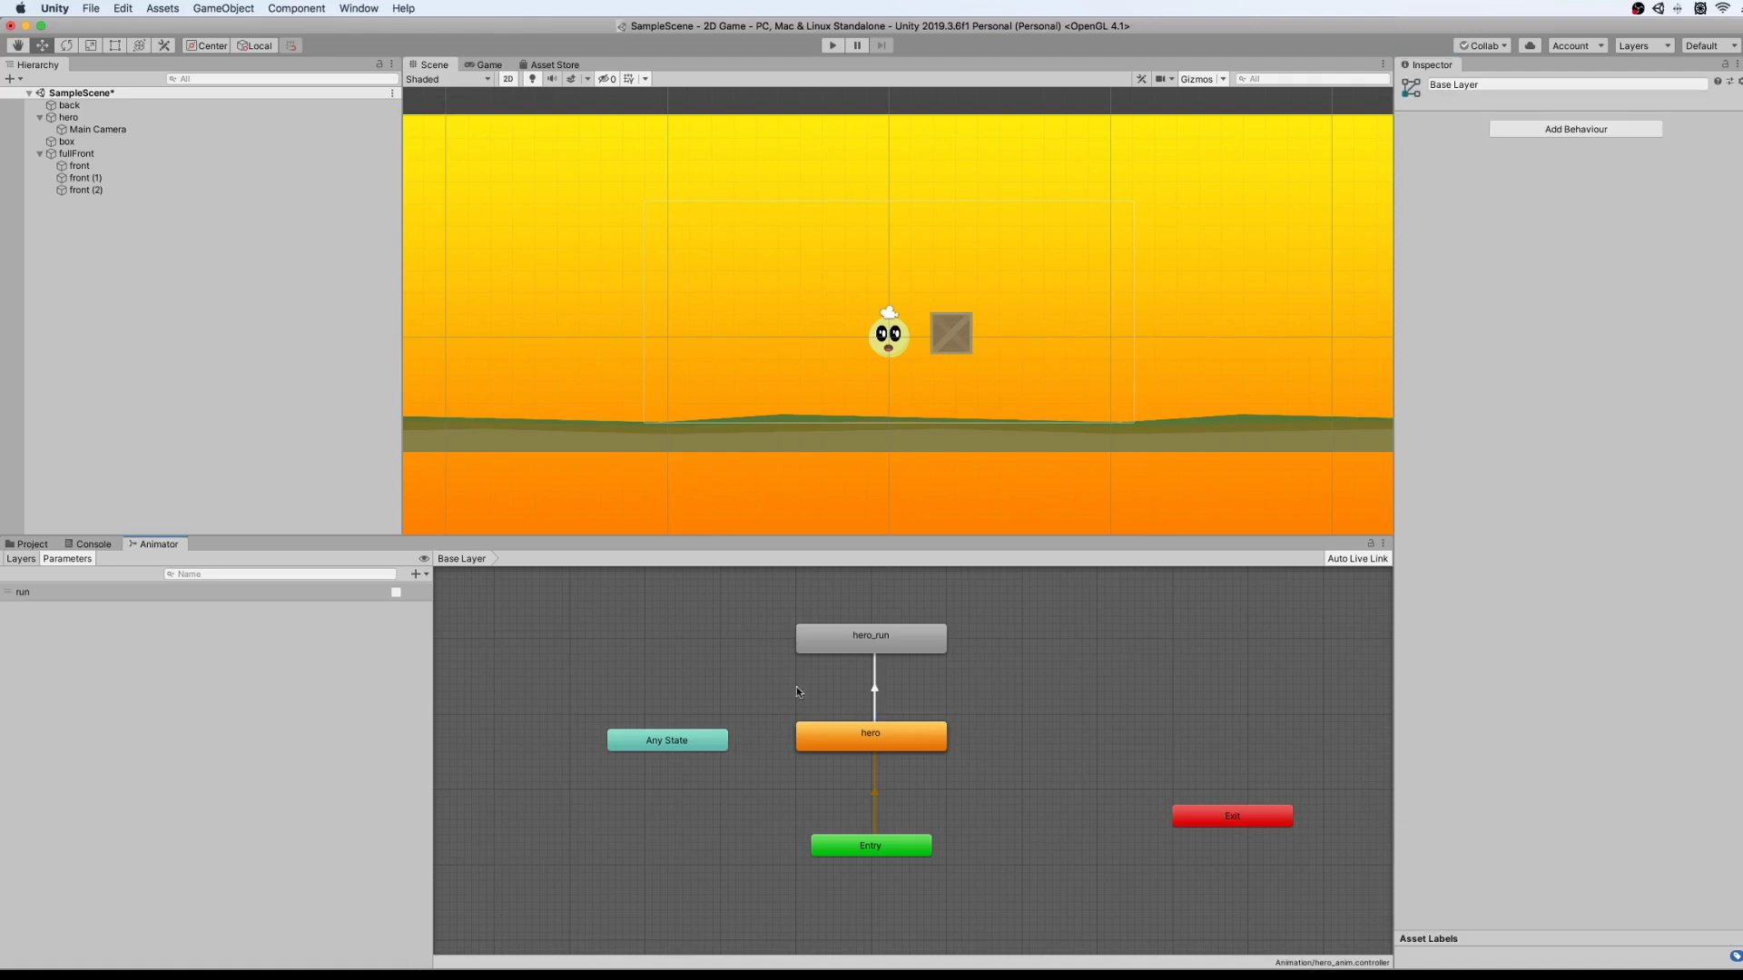
# In Play mode, tick and untick the run parameter to test the hero_run state, then stop.
pyautogui.click(832, 45)
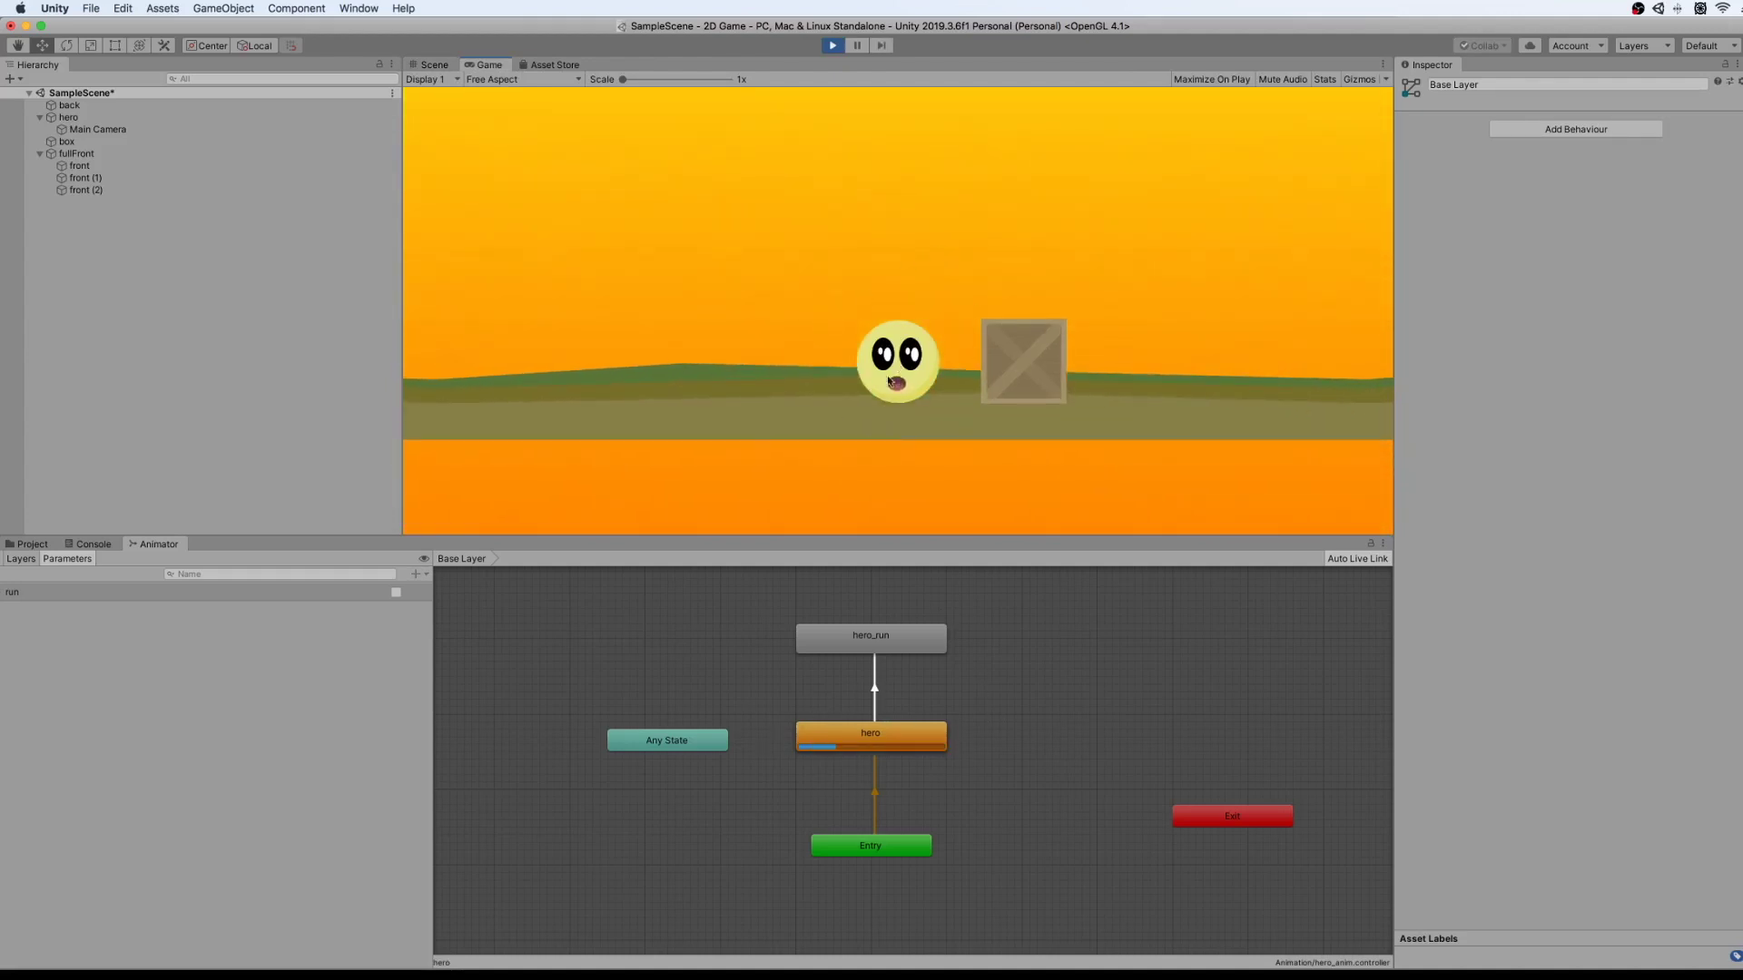
pyautogui.click(396, 592)
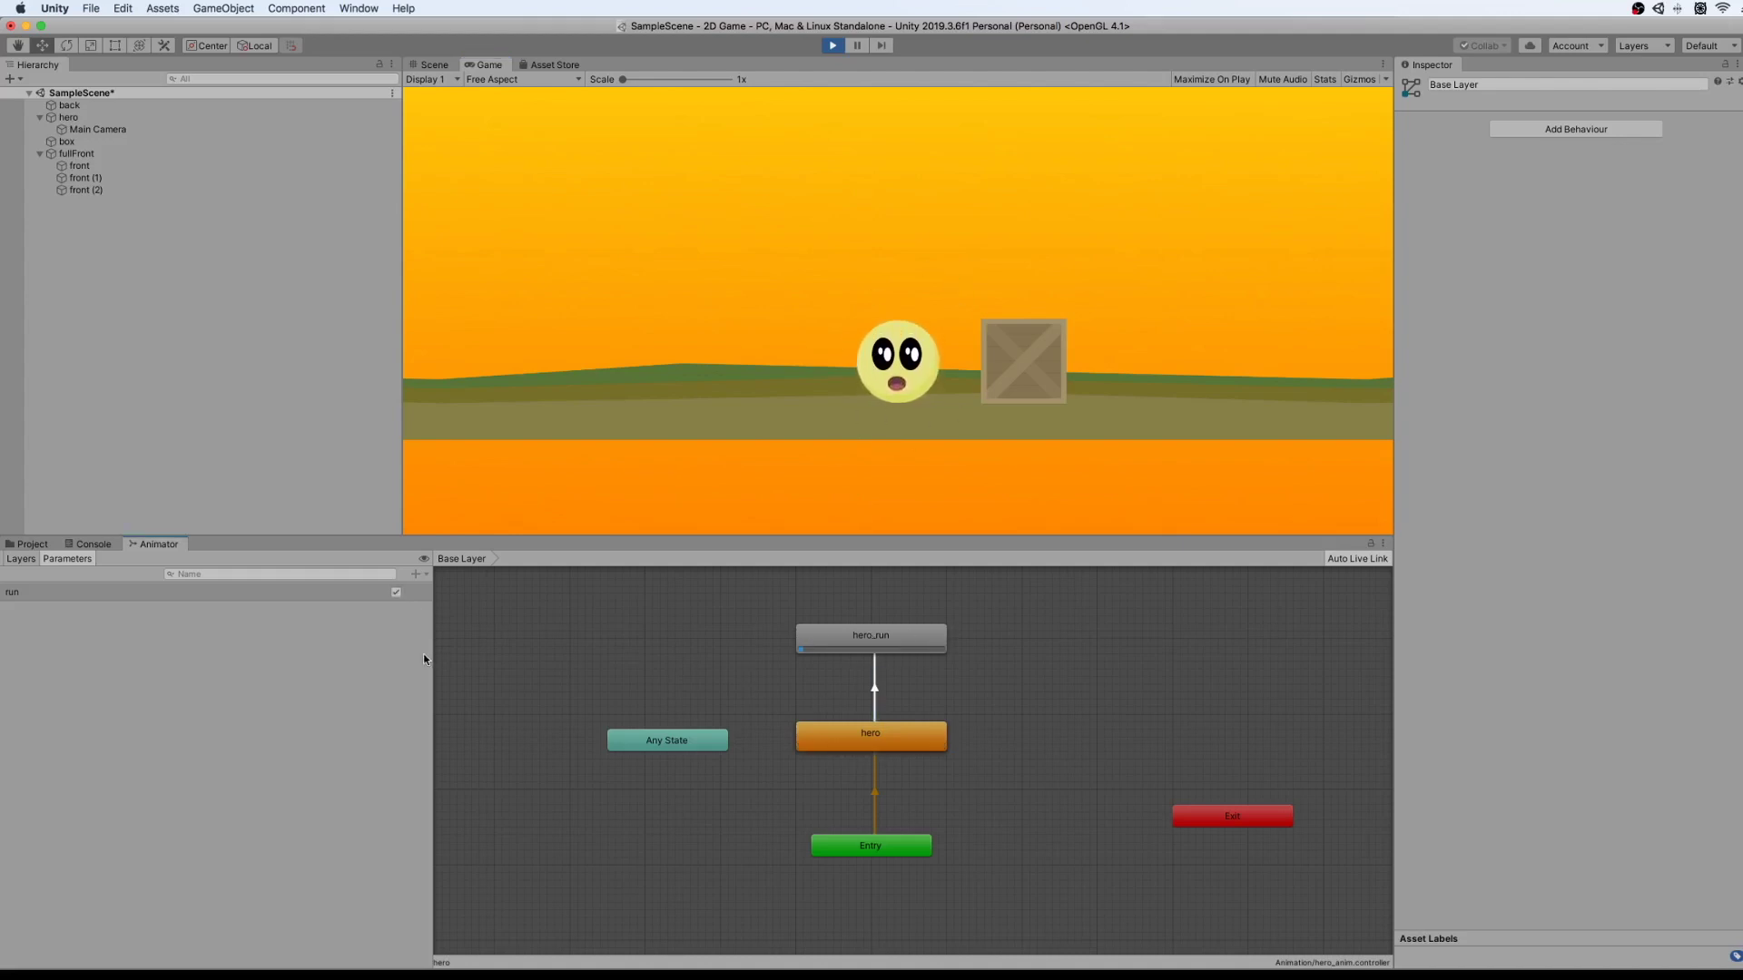
pyautogui.click(395, 592)
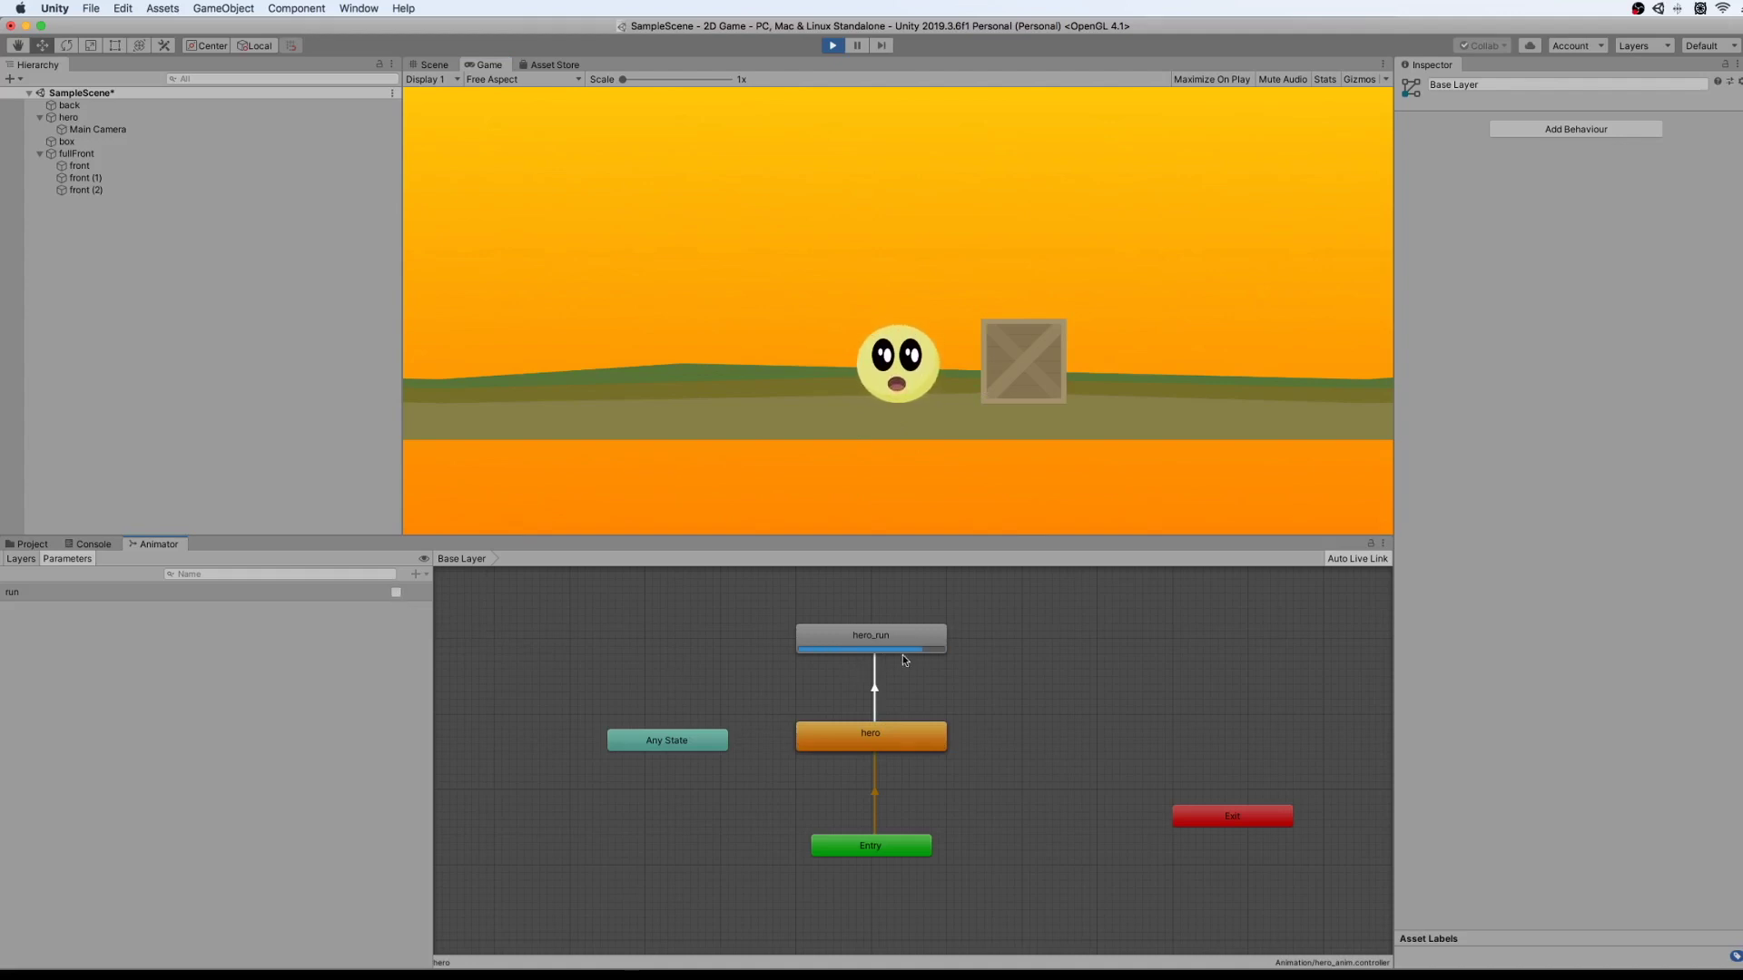
pyautogui.click(840, 49)
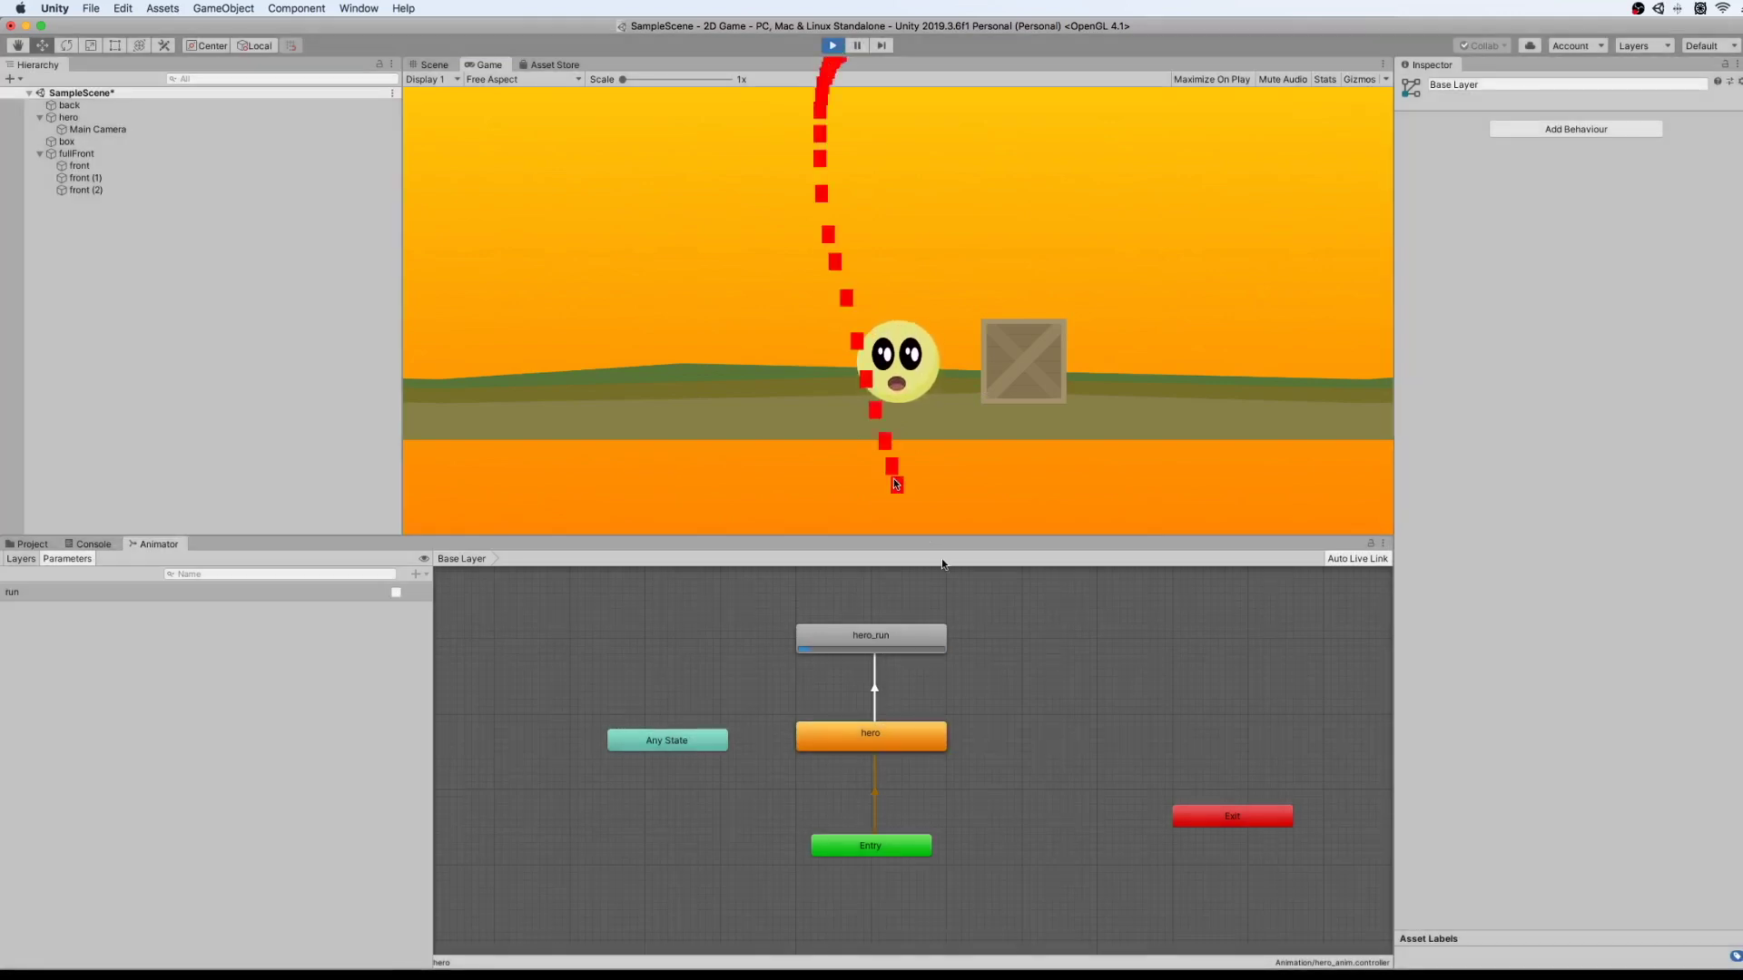
# Add a transition from hero_run back to the hero state.
pyautogui.rightClick(912, 654)
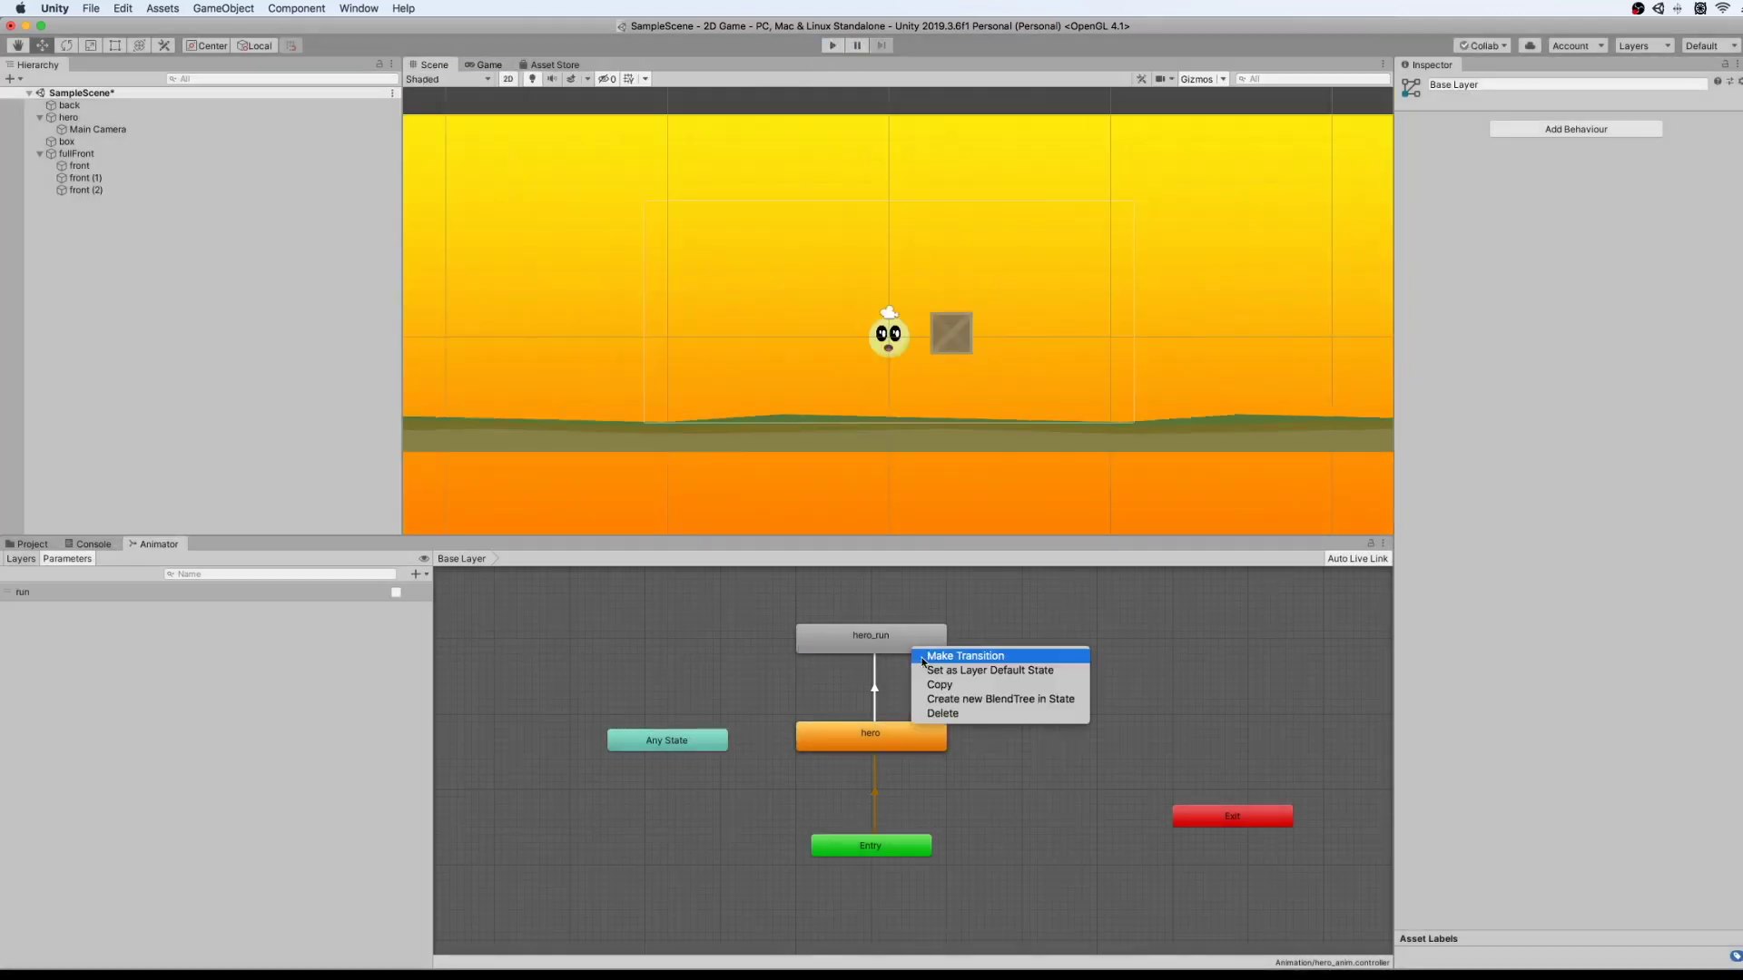
pyautogui.click(944, 655)
pyautogui.click(905, 734)
pyautogui.click(904, 745)
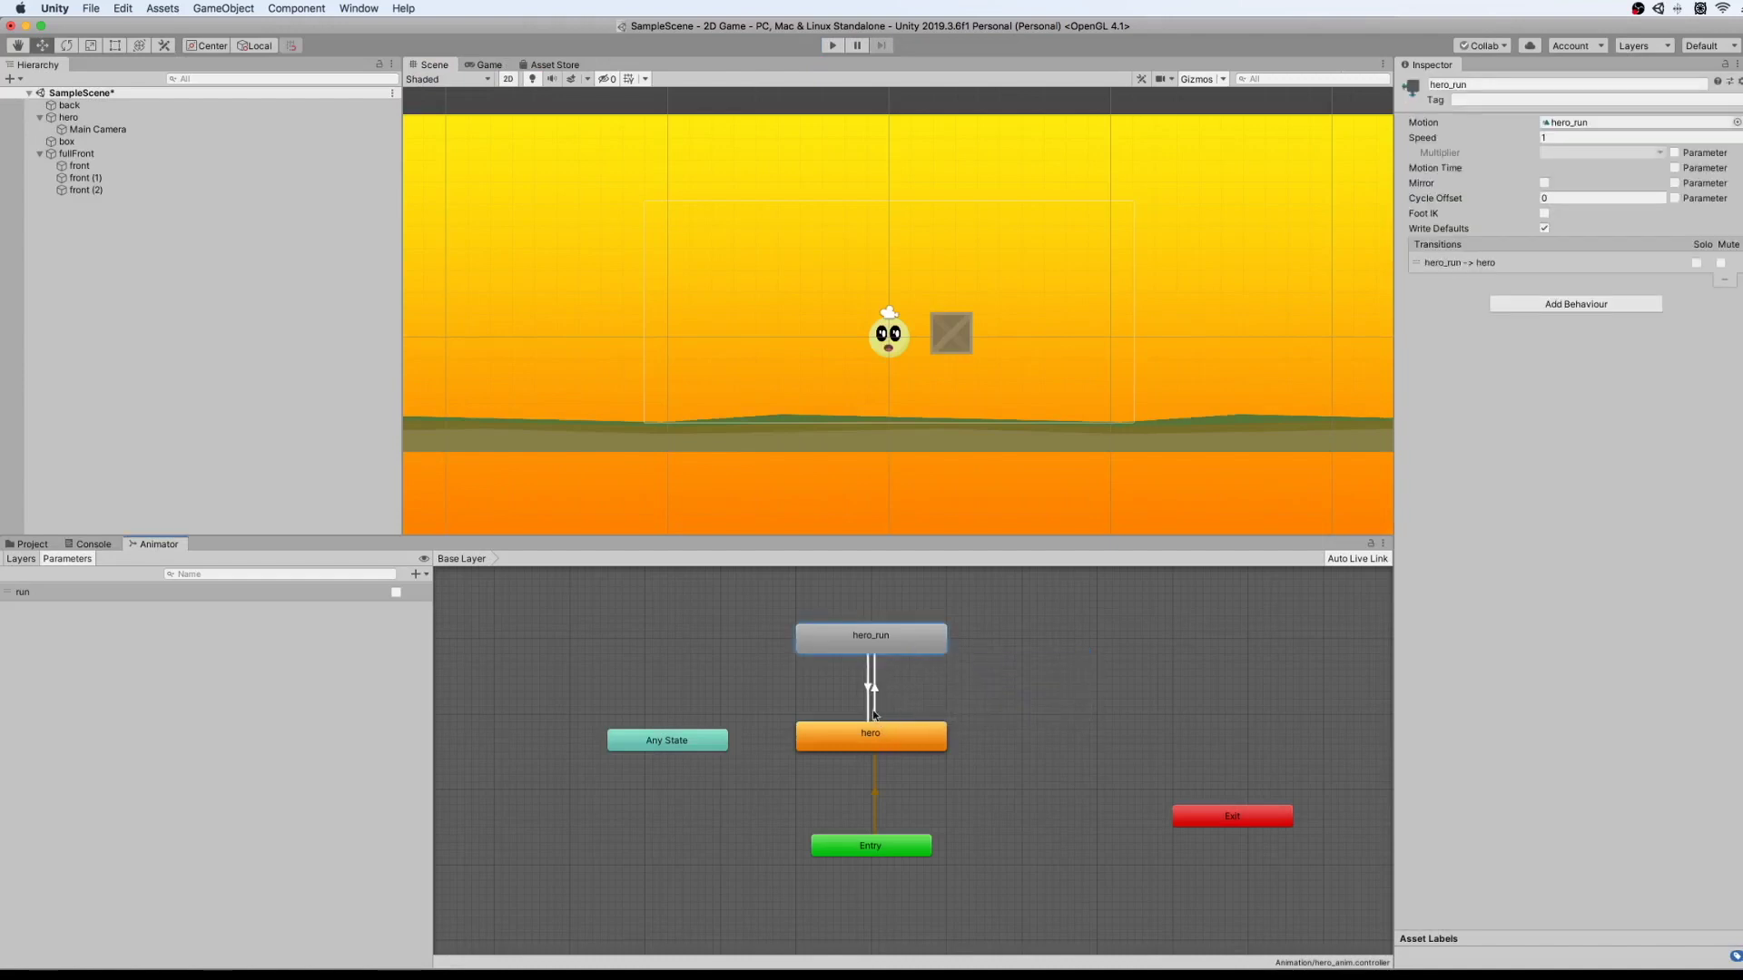
# Give the hero_run→hero transition the condition run = false, then start Play mode.
pyautogui.click(871, 687)
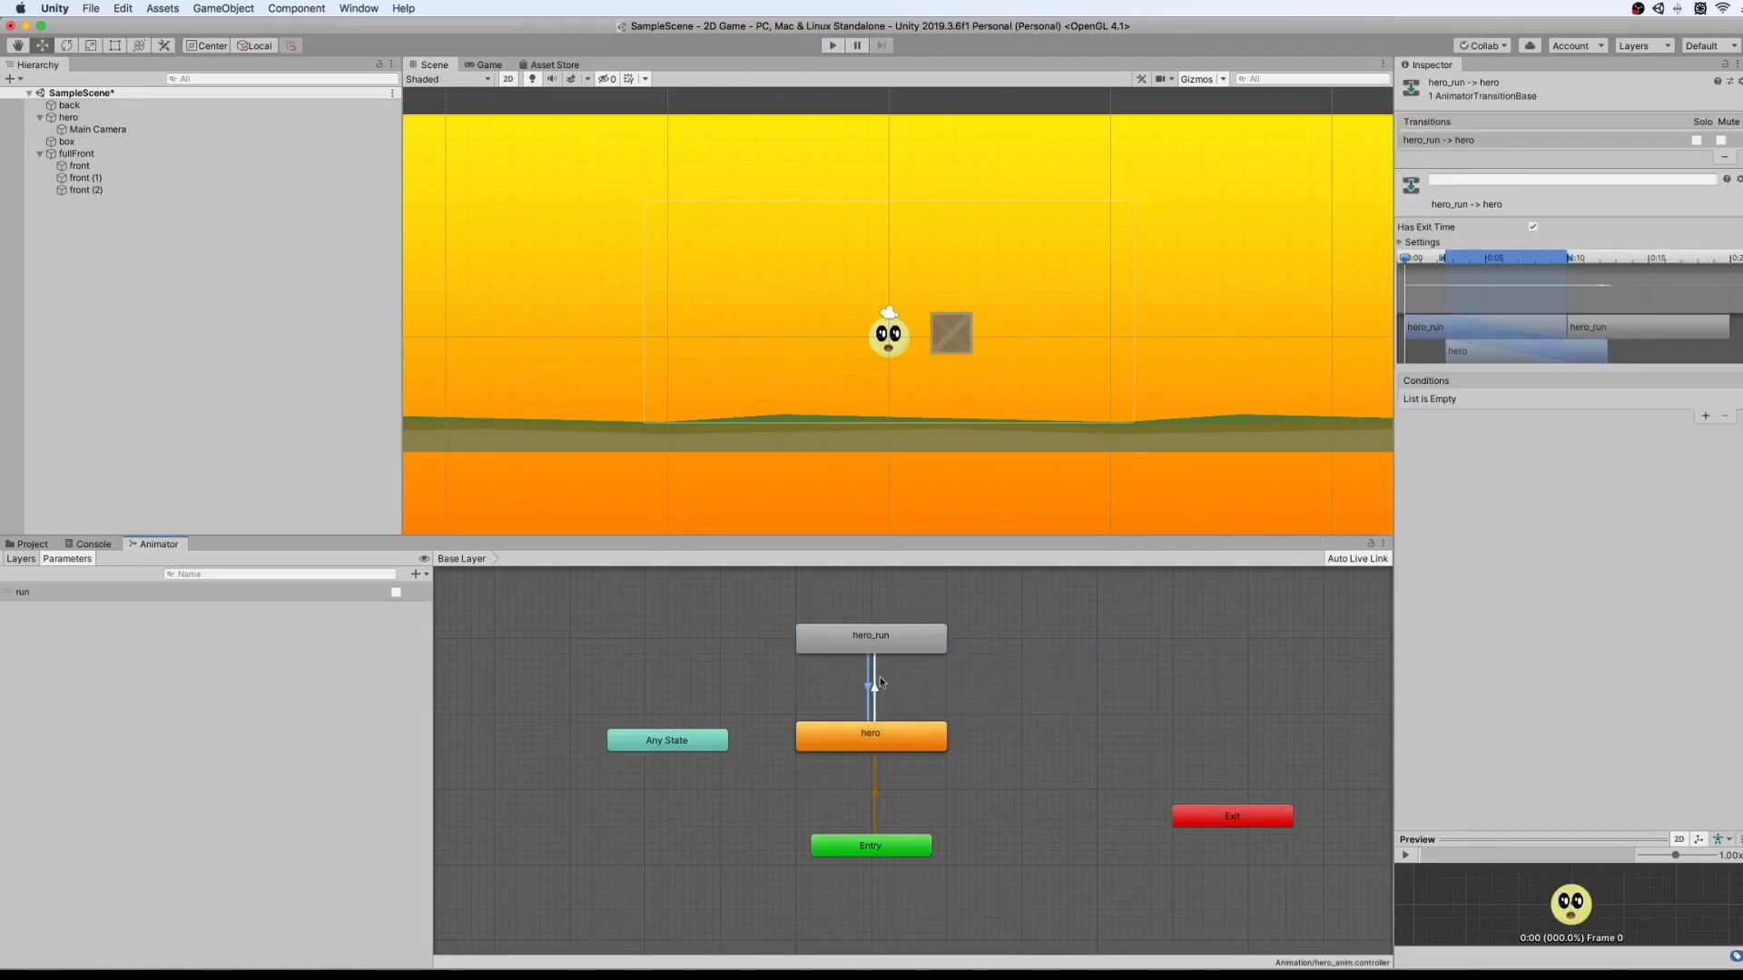
pyautogui.click(1704, 416)
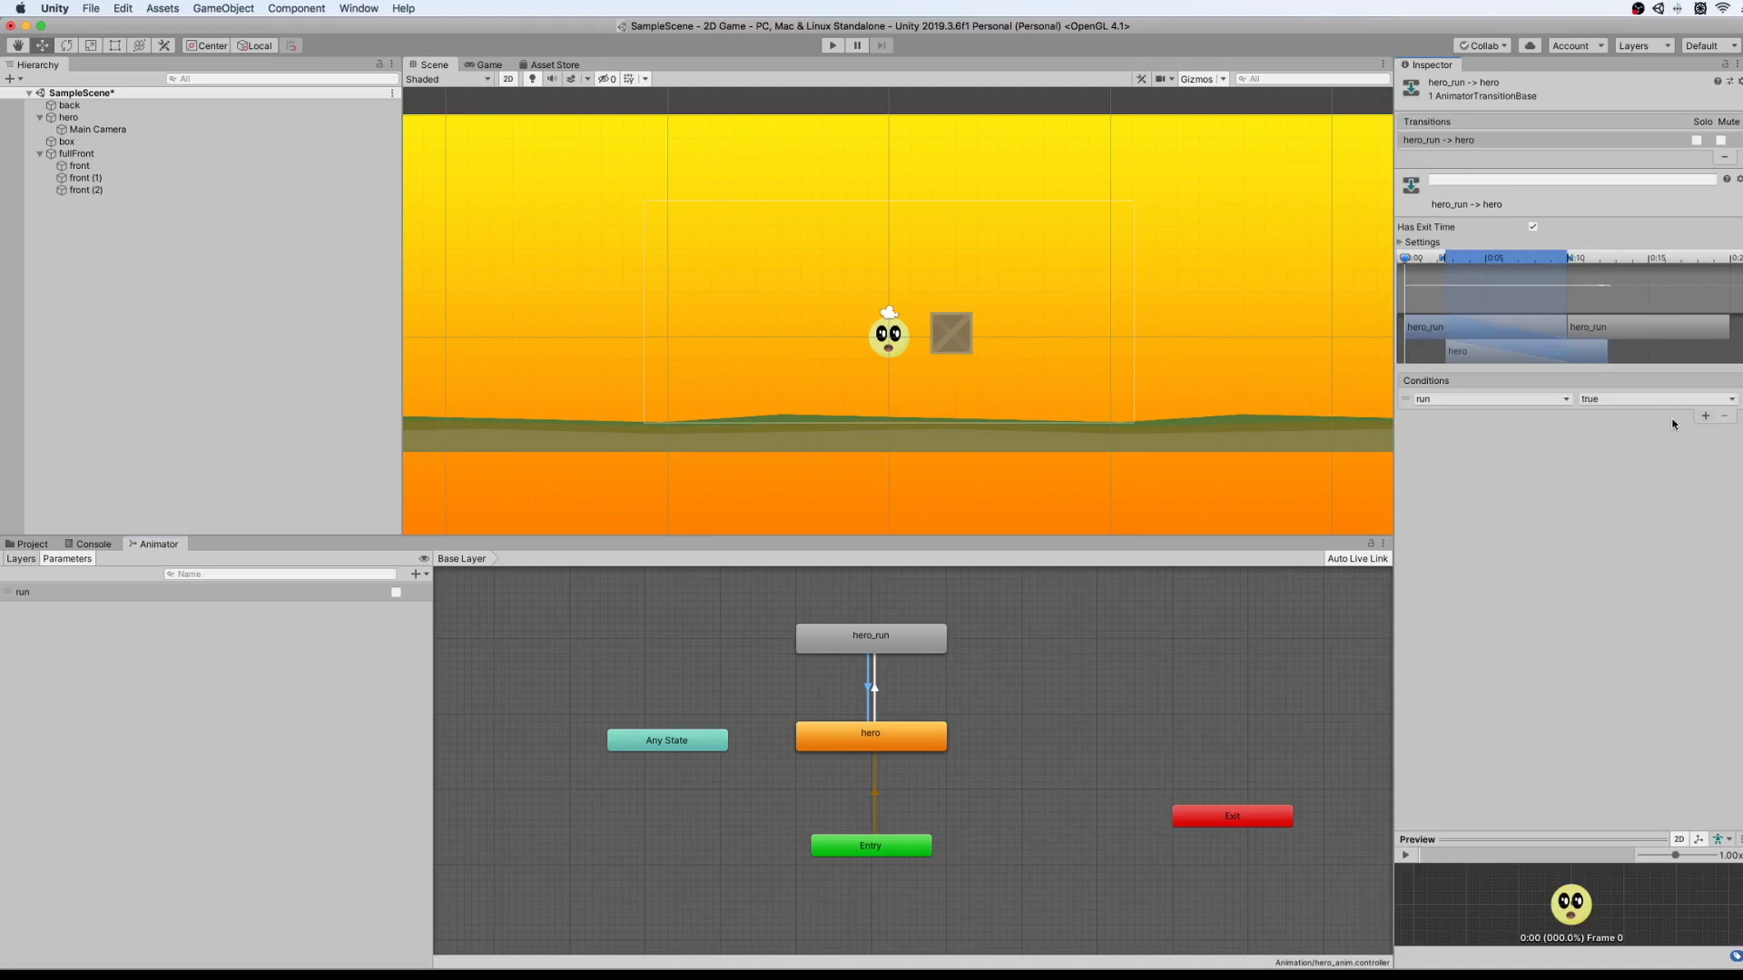
pyautogui.click(1603, 401)
pyautogui.click(1603, 400)
pyautogui.click(1158, 690)
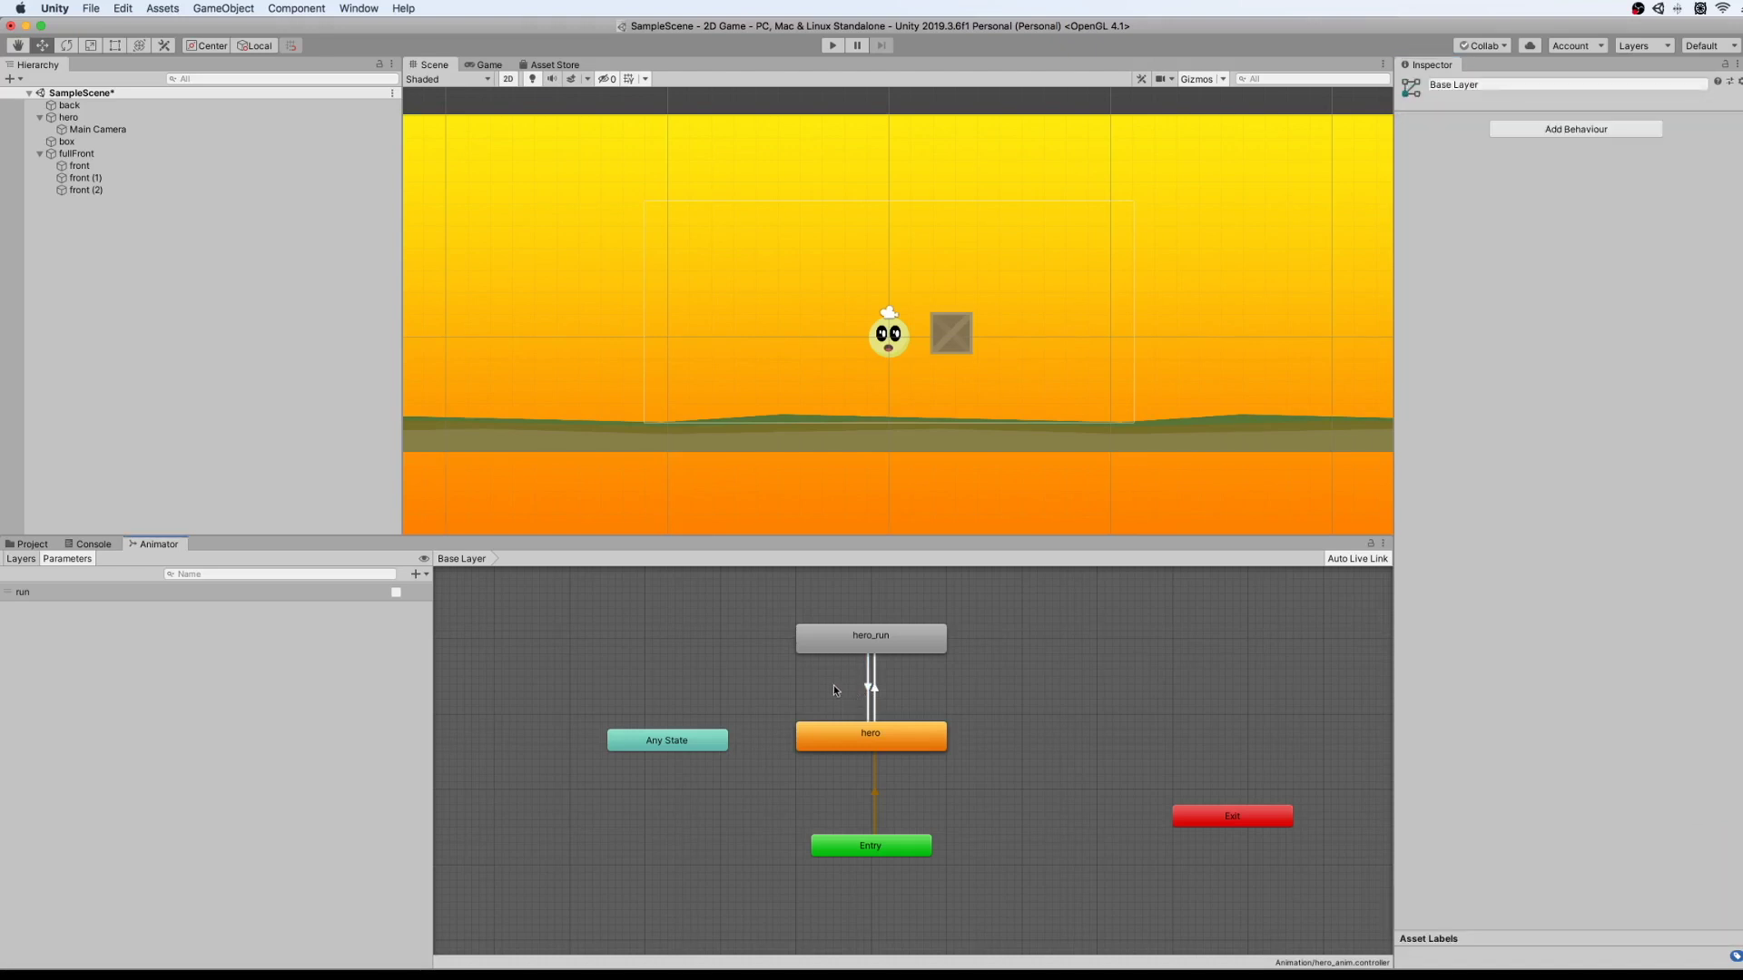
pyautogui.click(833, 45)
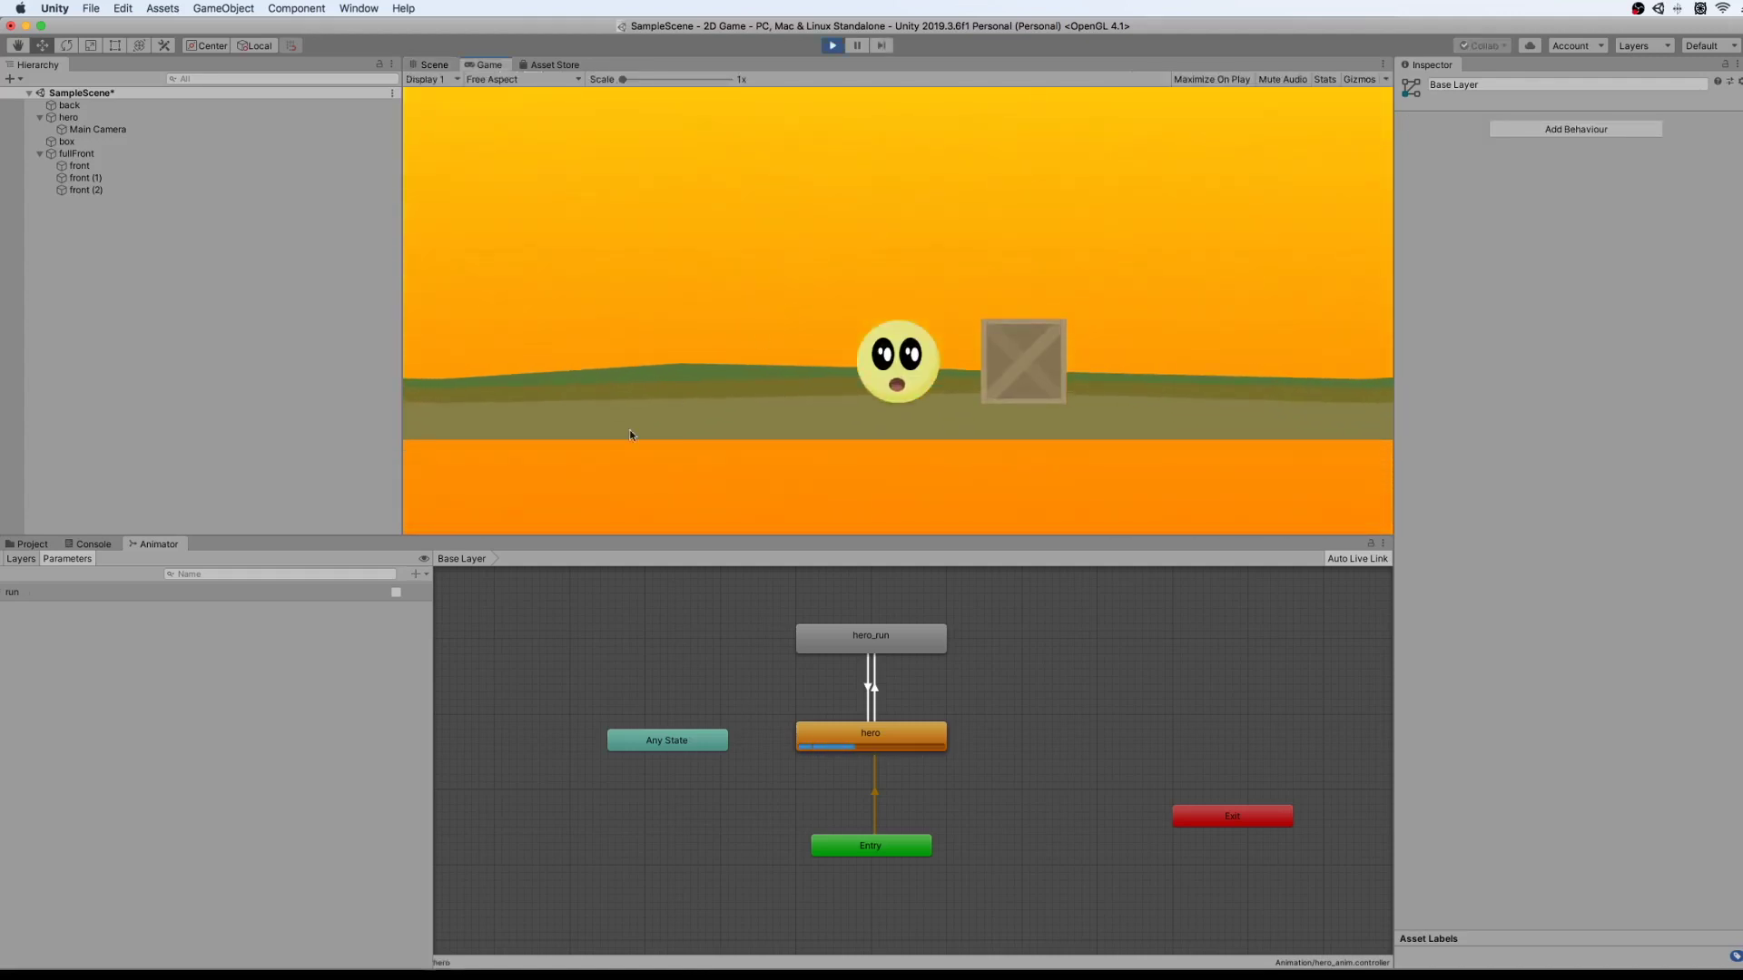
pyautogui.click(395, 593)
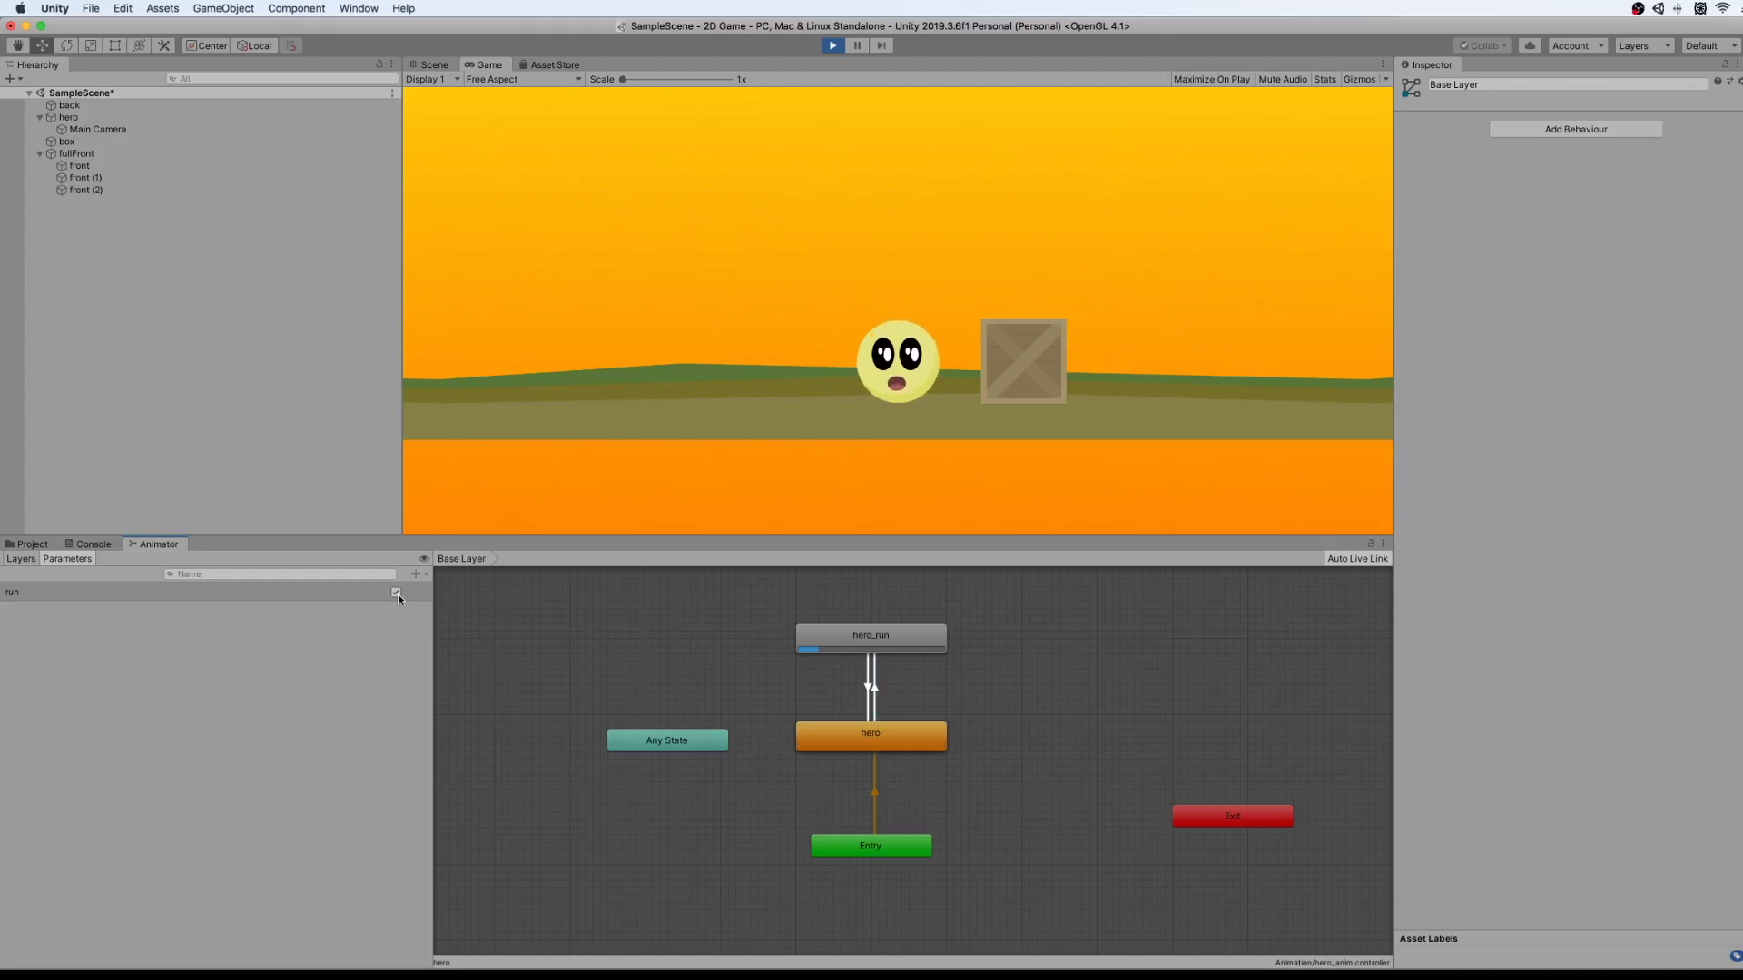
pyautogui.click(397, 593)
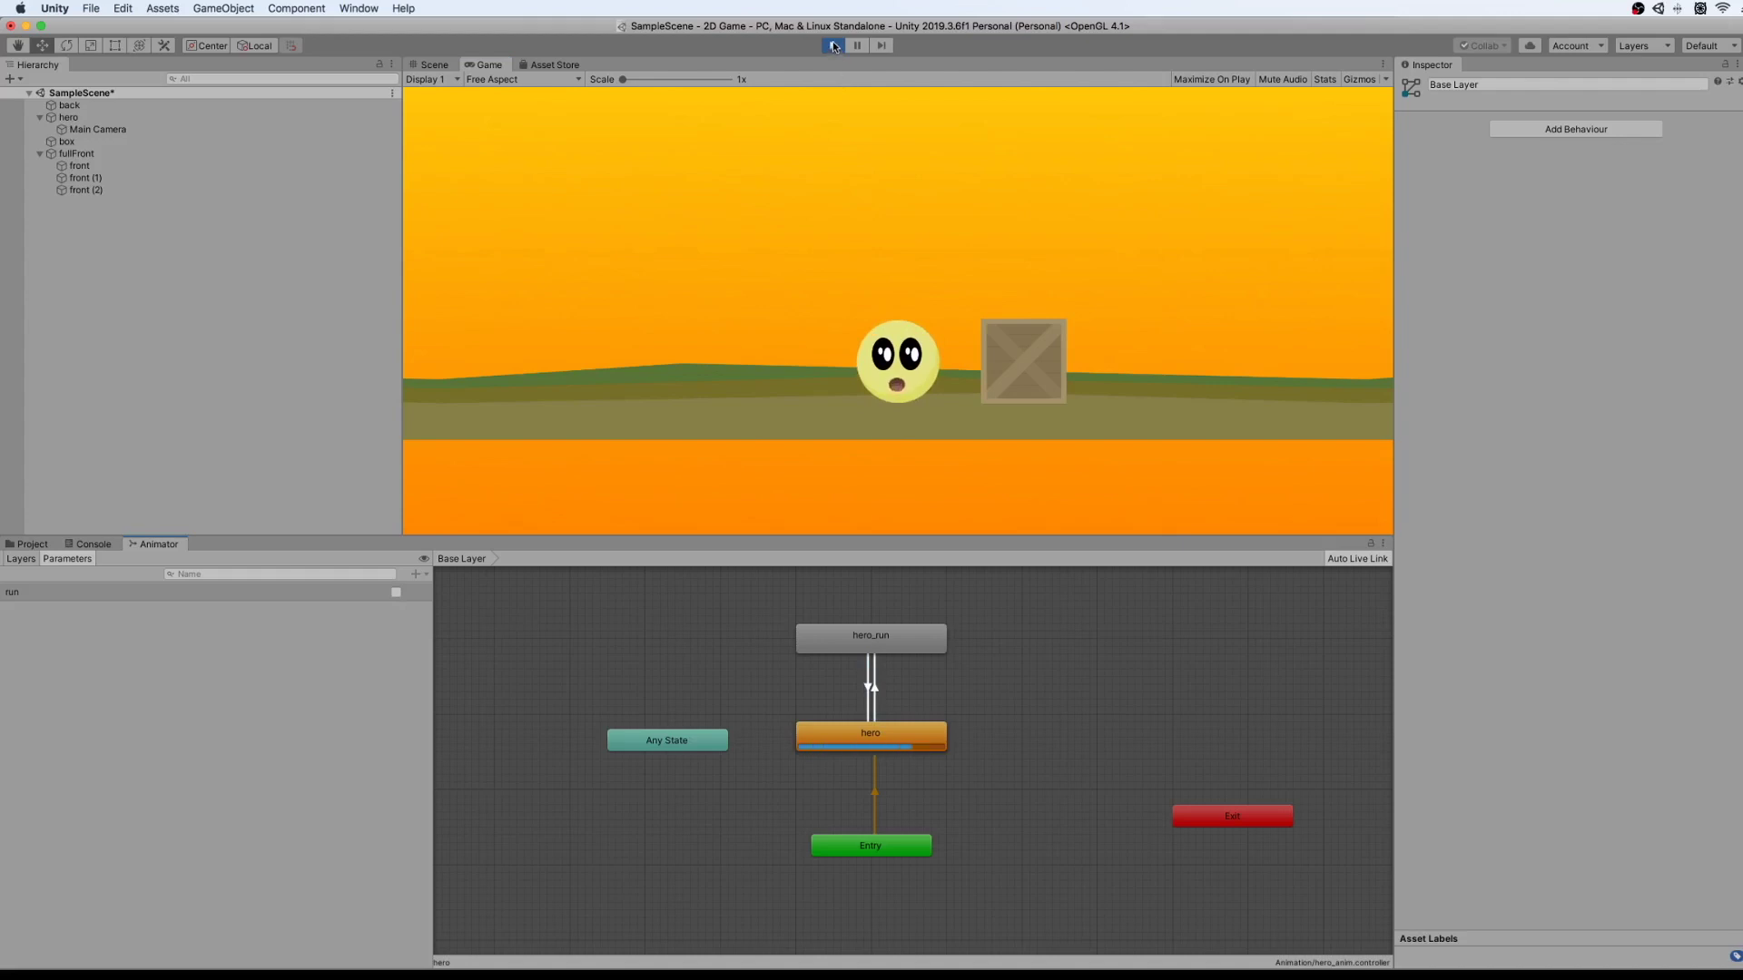
pyautogui.press('super+p')
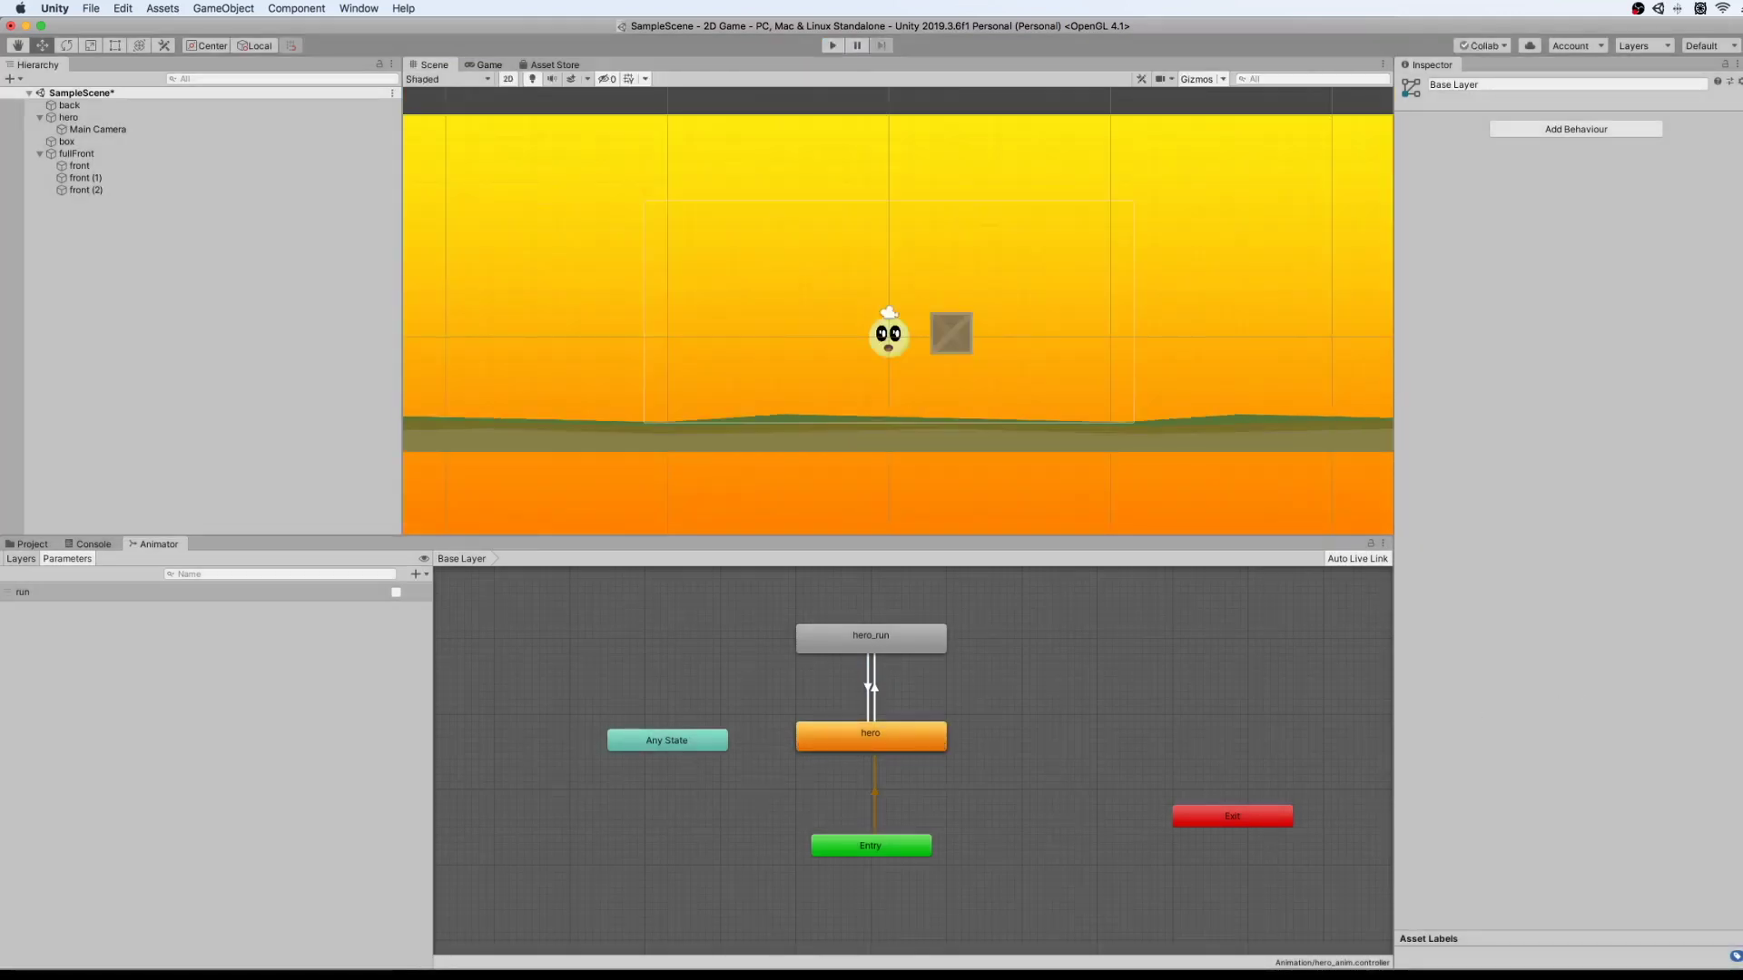
# Open the Script folder in the Project window and switch to Brackets to edit the scripts.
pyautogui.click(1035, 603)
pyautogui.click(27, 545)
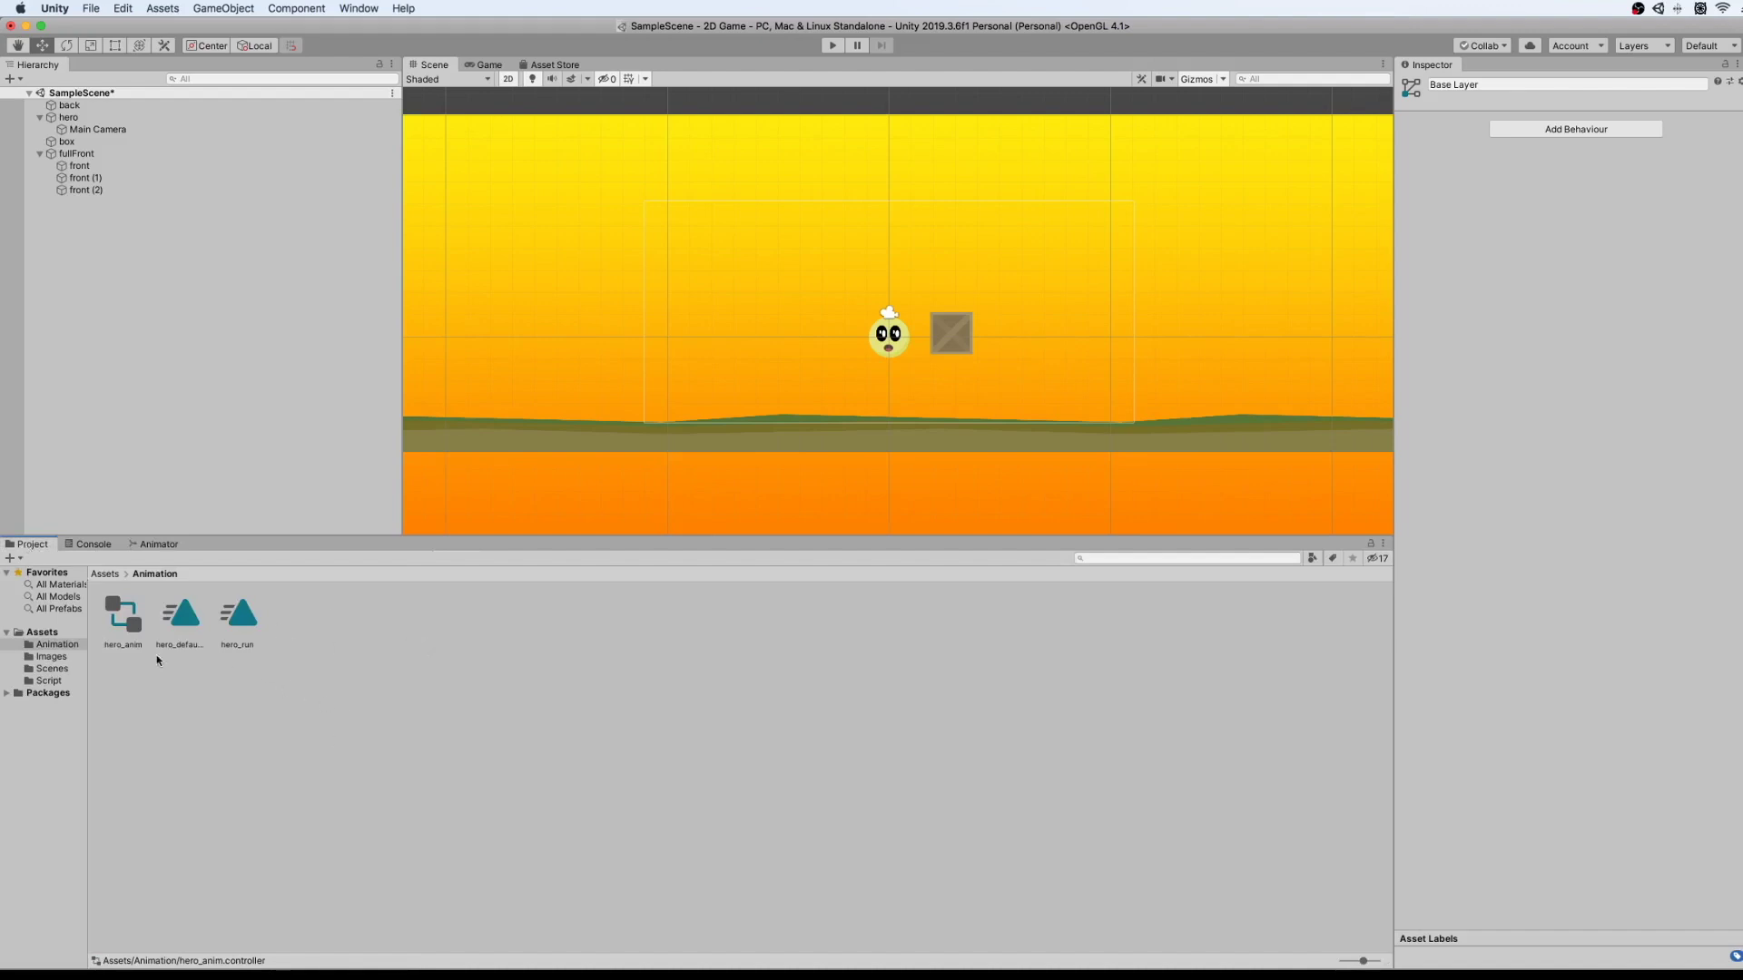
pyautogui.click(52, 656)
pyautogui.click(84, 680)
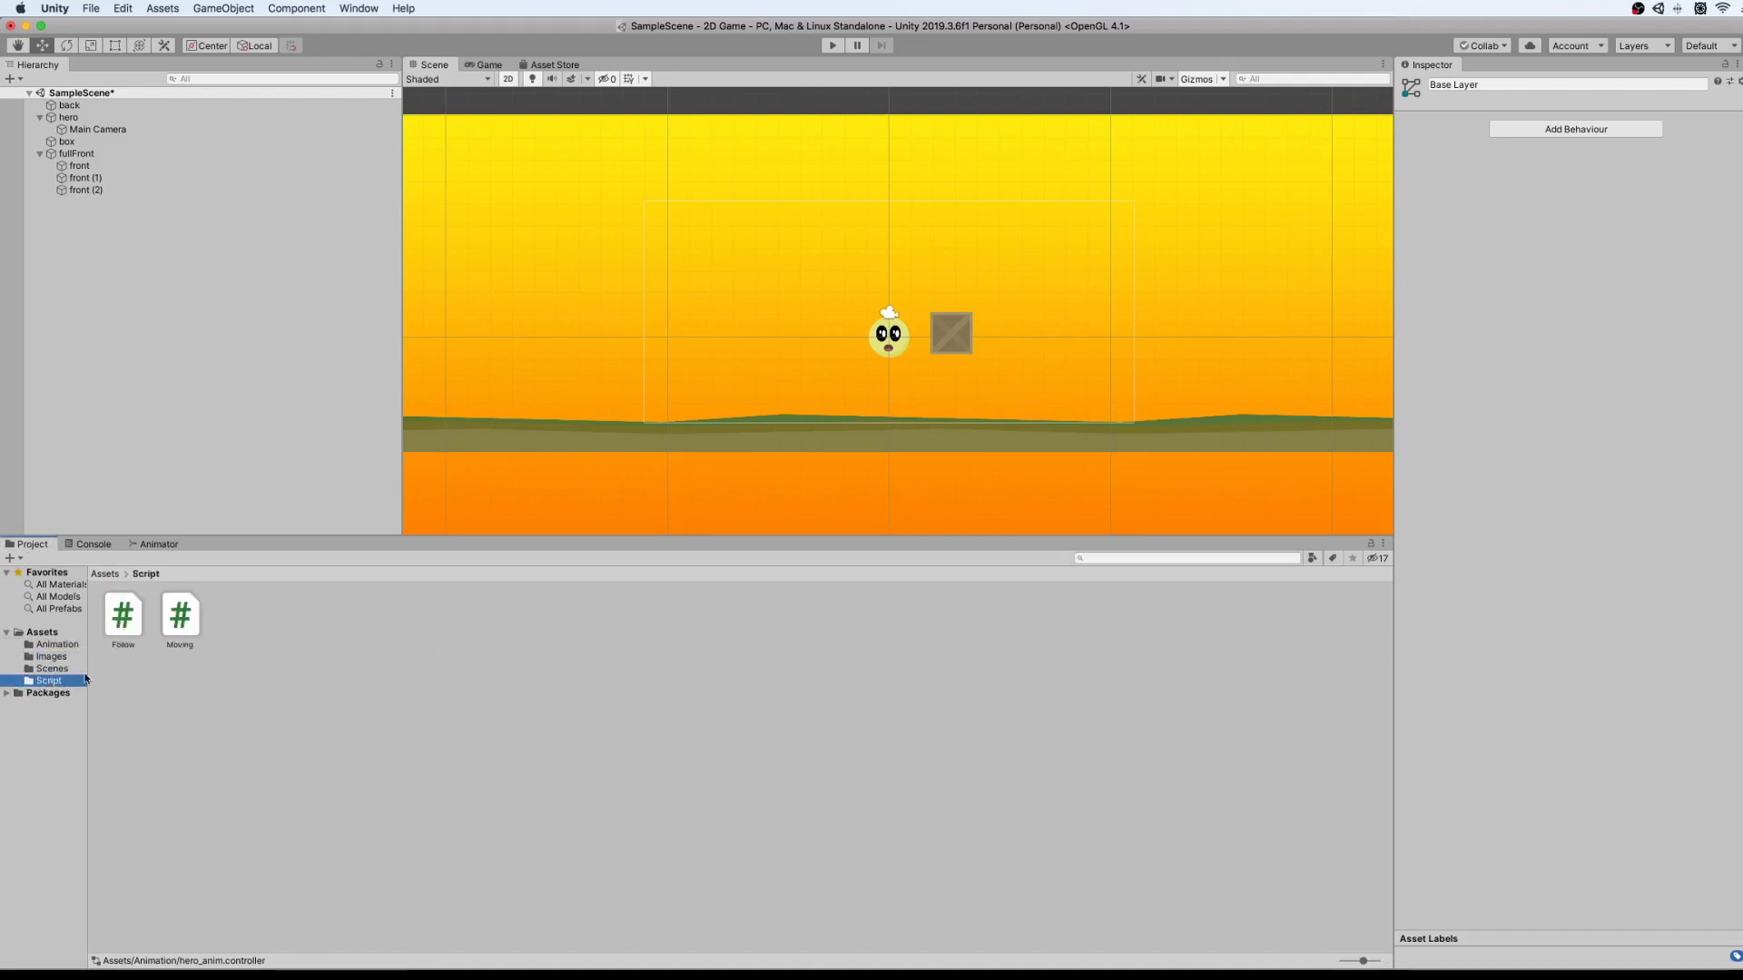
pyautogui.press('super+Tab')
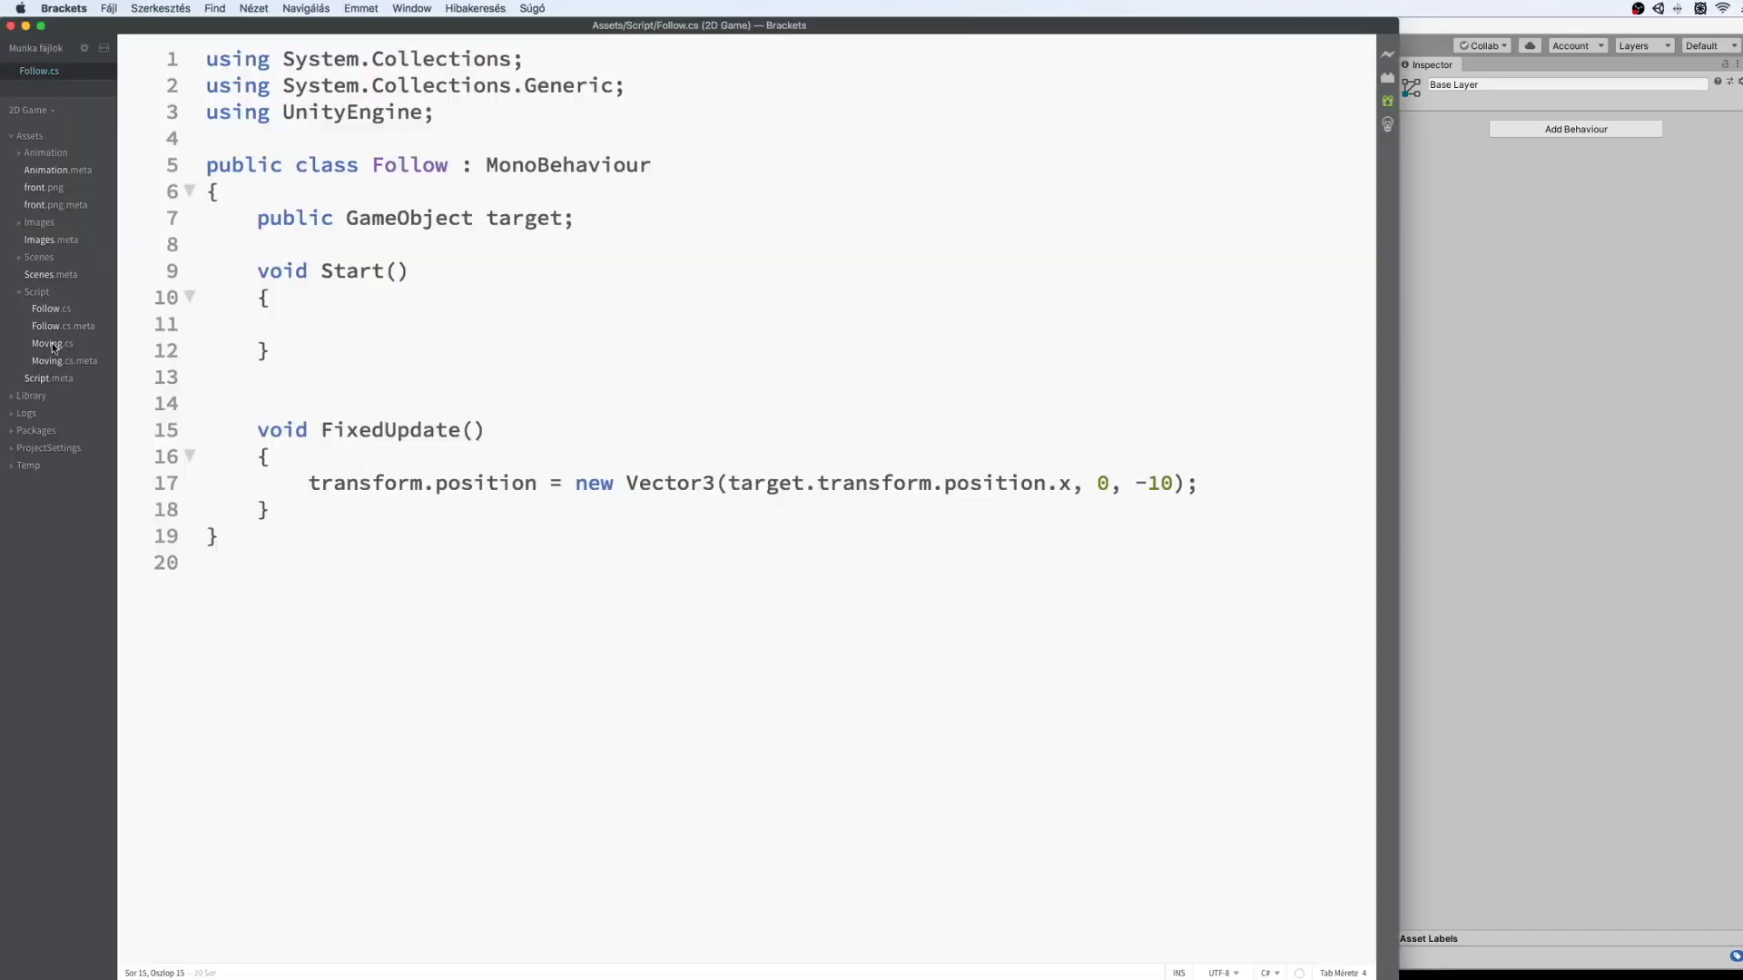
# Declare 'Animator anim;' on a new line below jumpTime in Moving.cs.
pyautogui.click(52, 343)
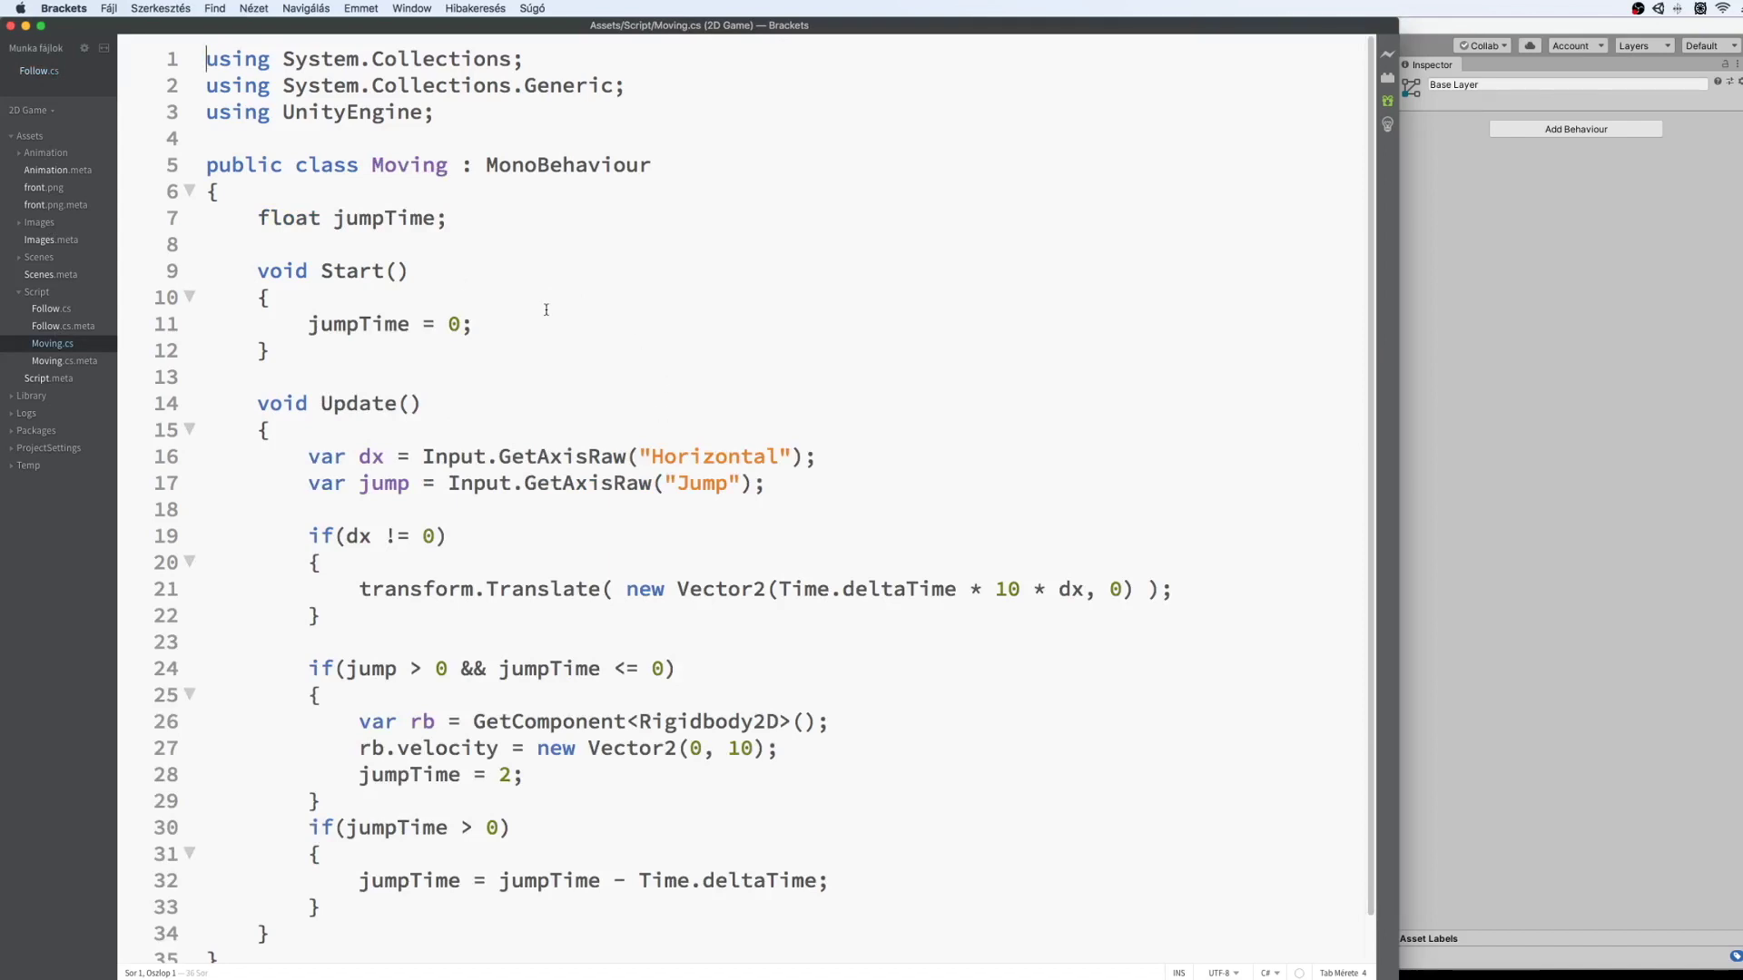
pyautogui.press('Return')
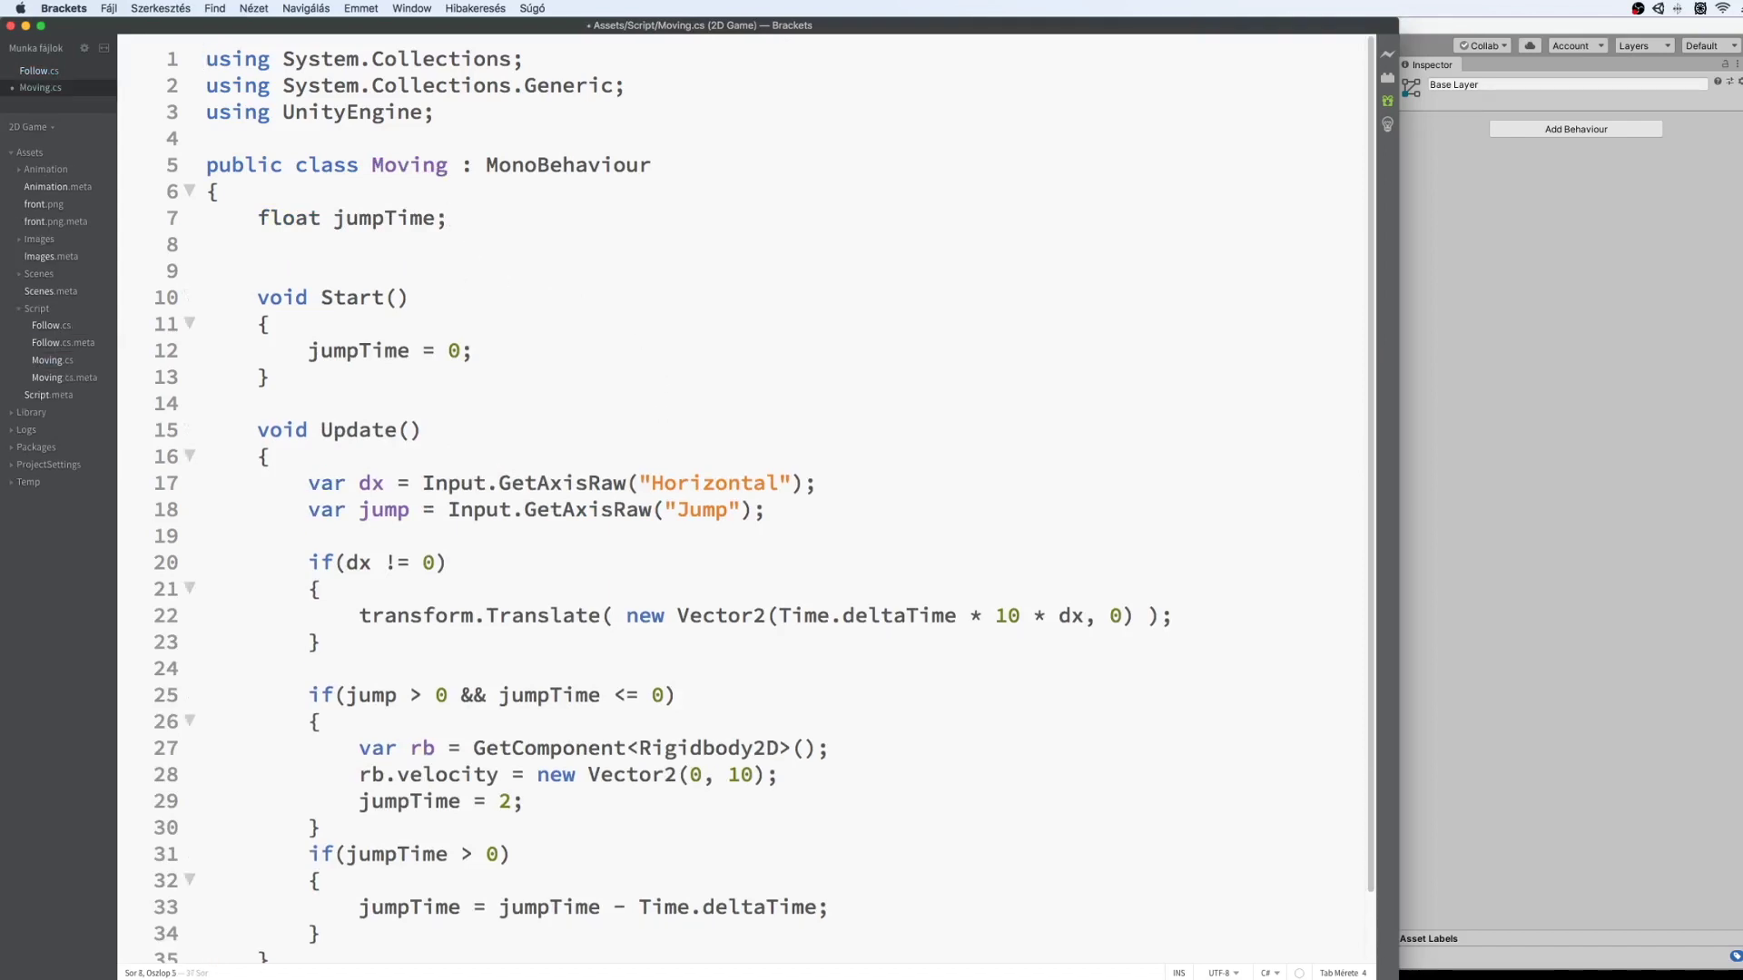
pyautogui.write('Animator anim;')
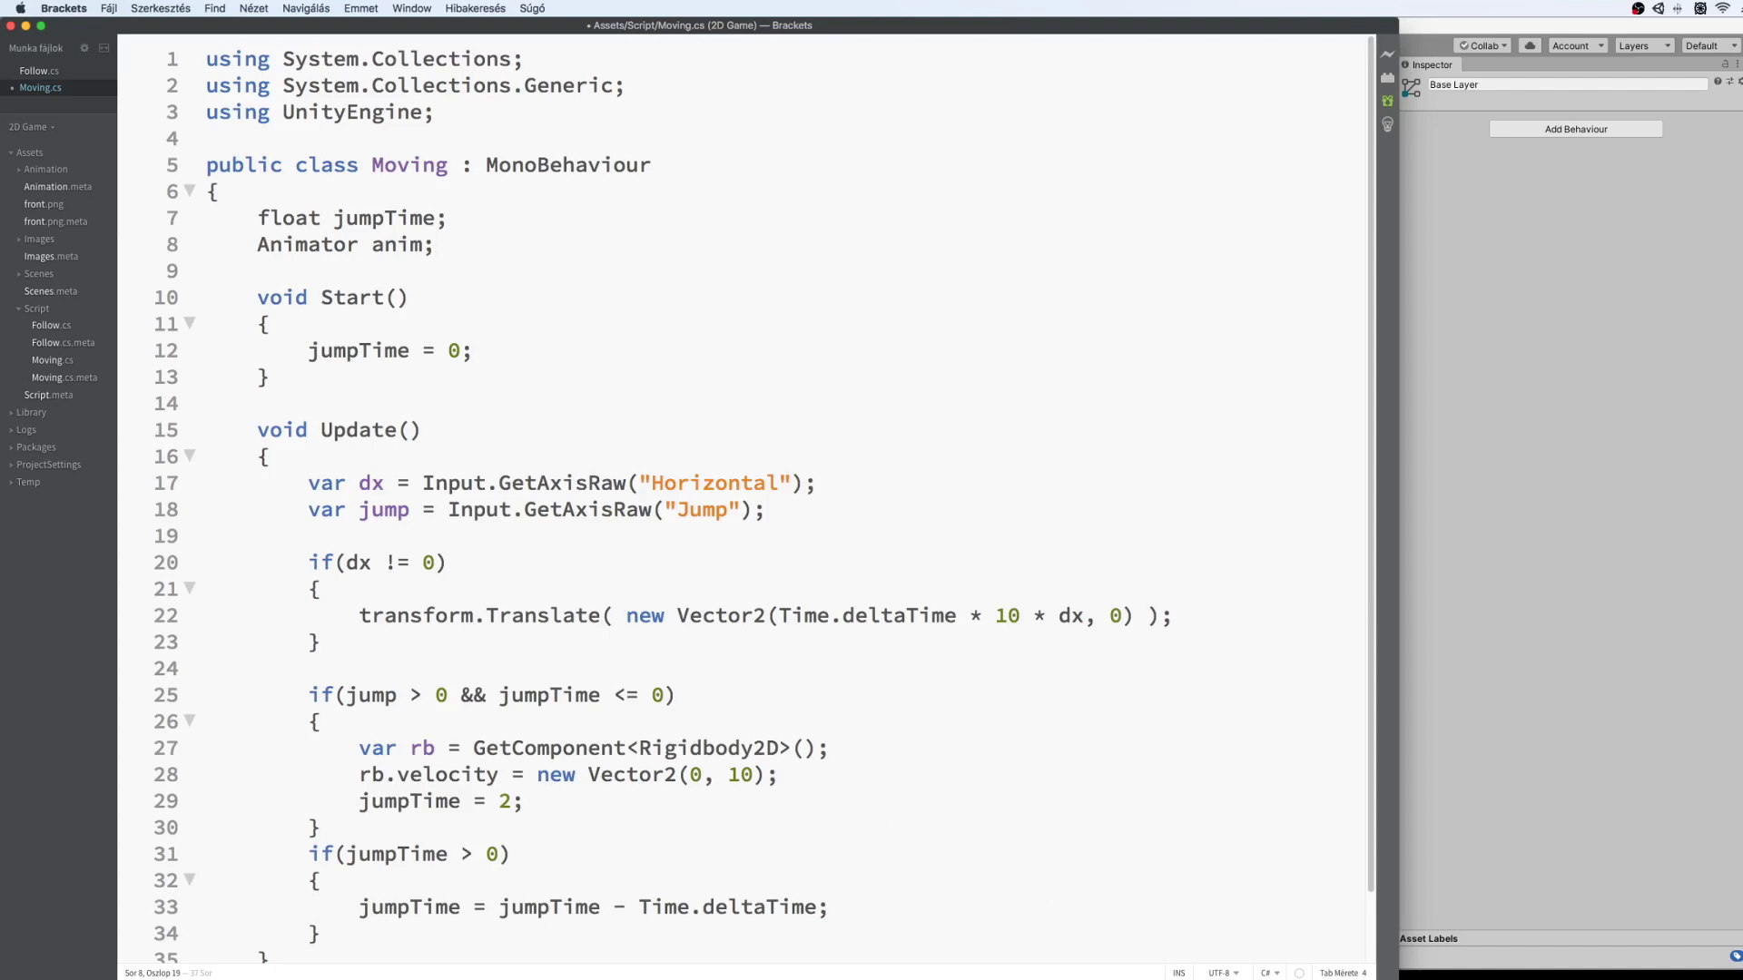
pyautogui.click(1477, 381)
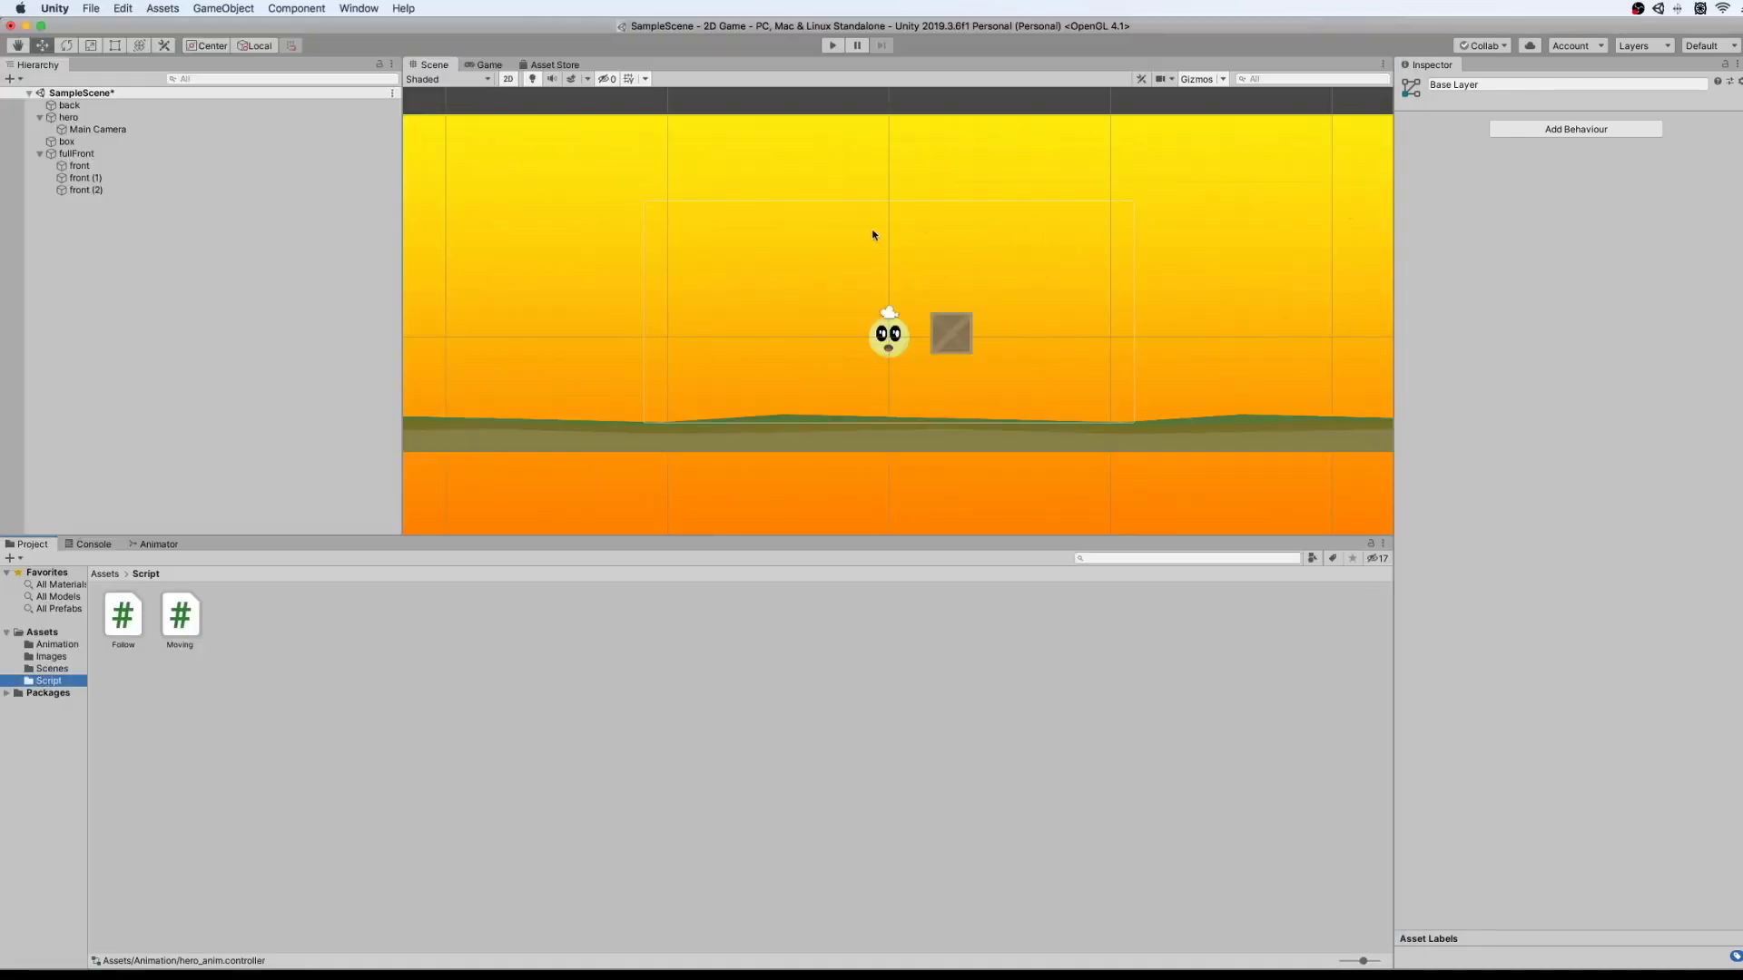
# Select hero, expand its Animator showing the hero_anim controller, and collapse Rigidbody 2D.
pyautogui.click(69, 117)
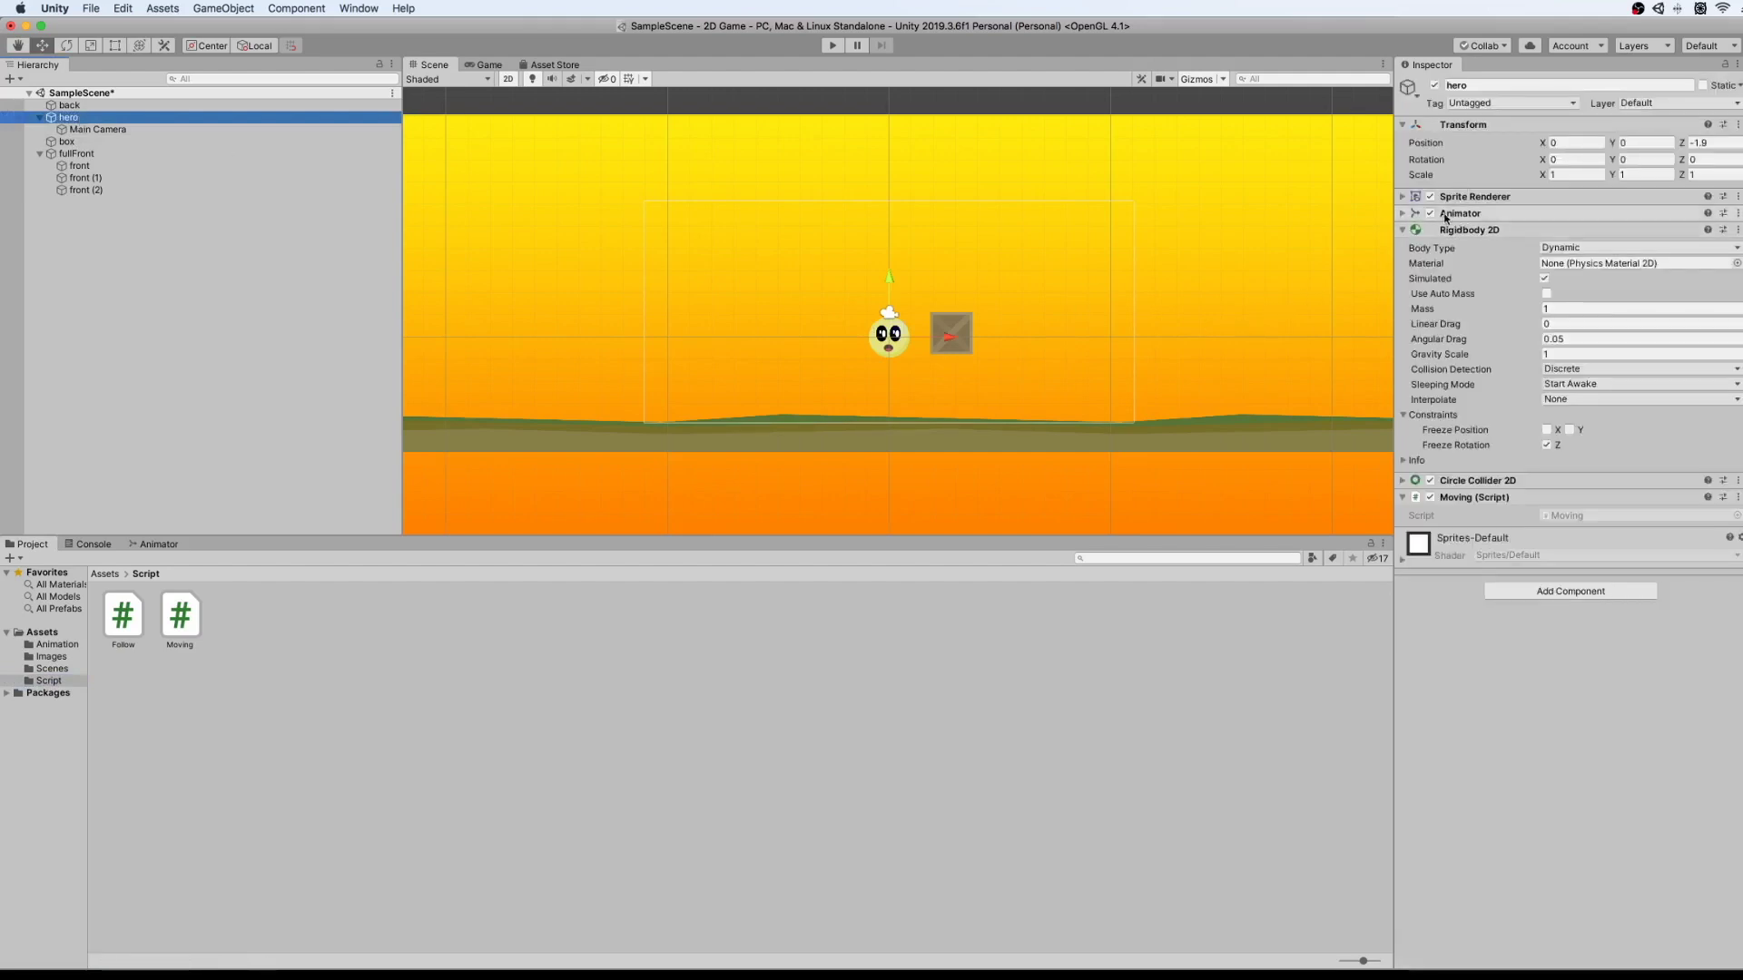
pyautogui.click(1403, 213)
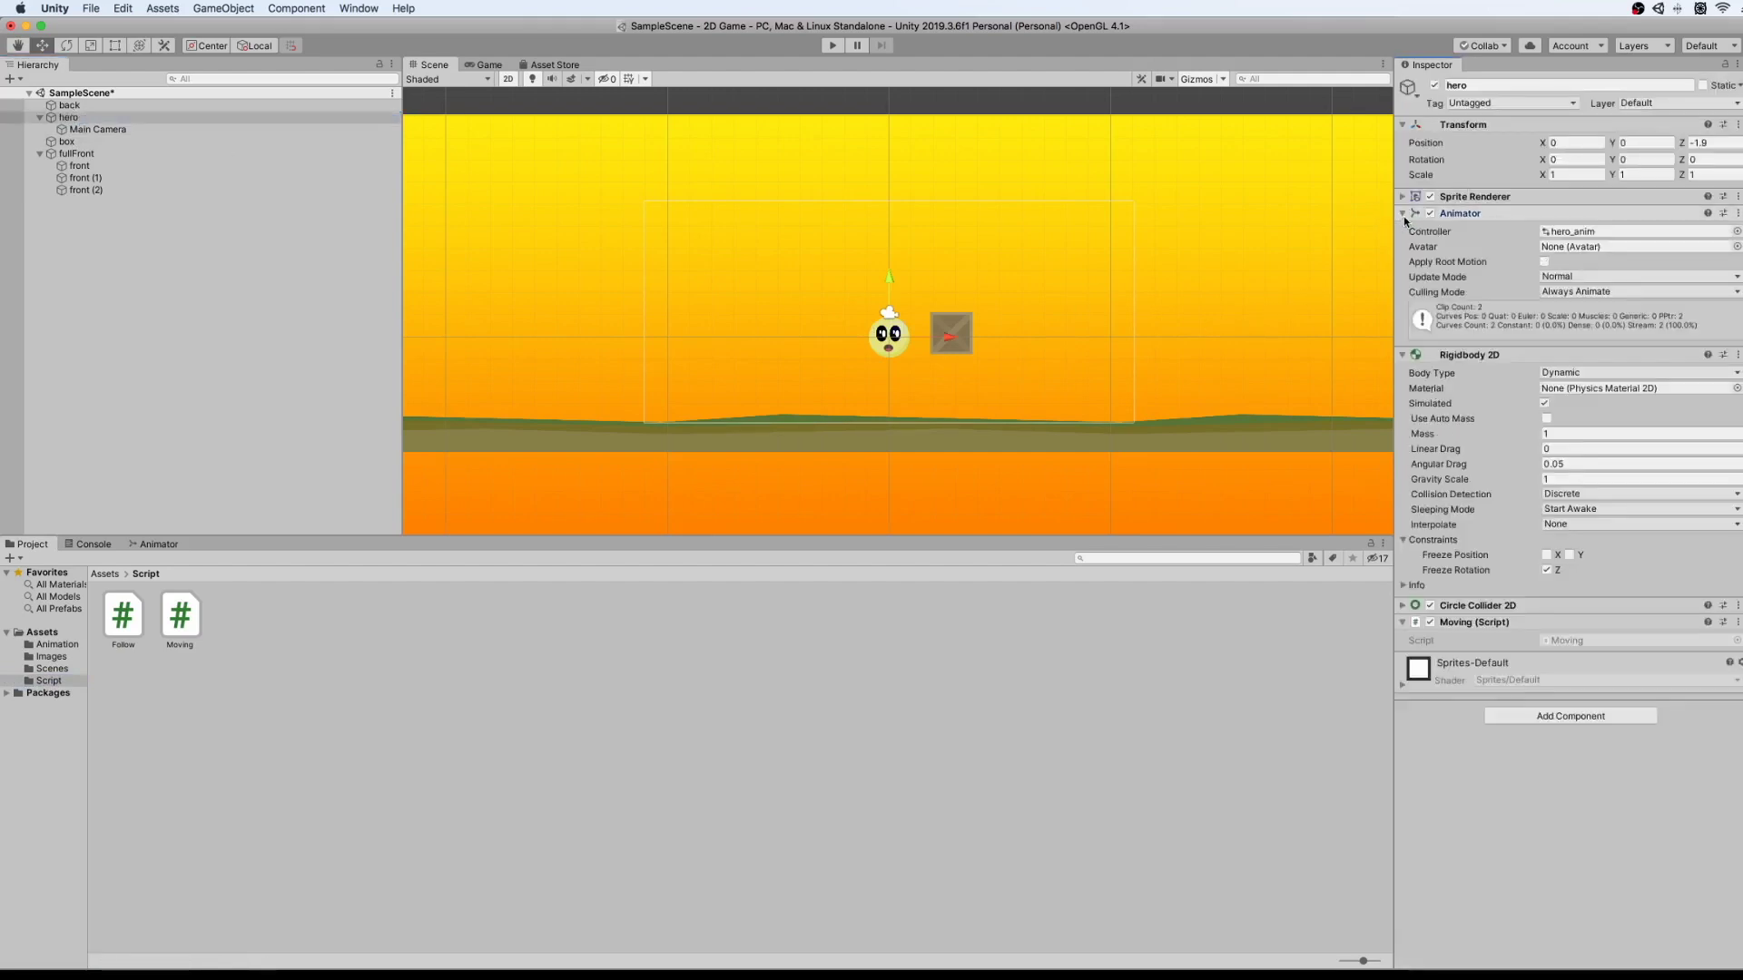
pyautogui.click(1402, 355)
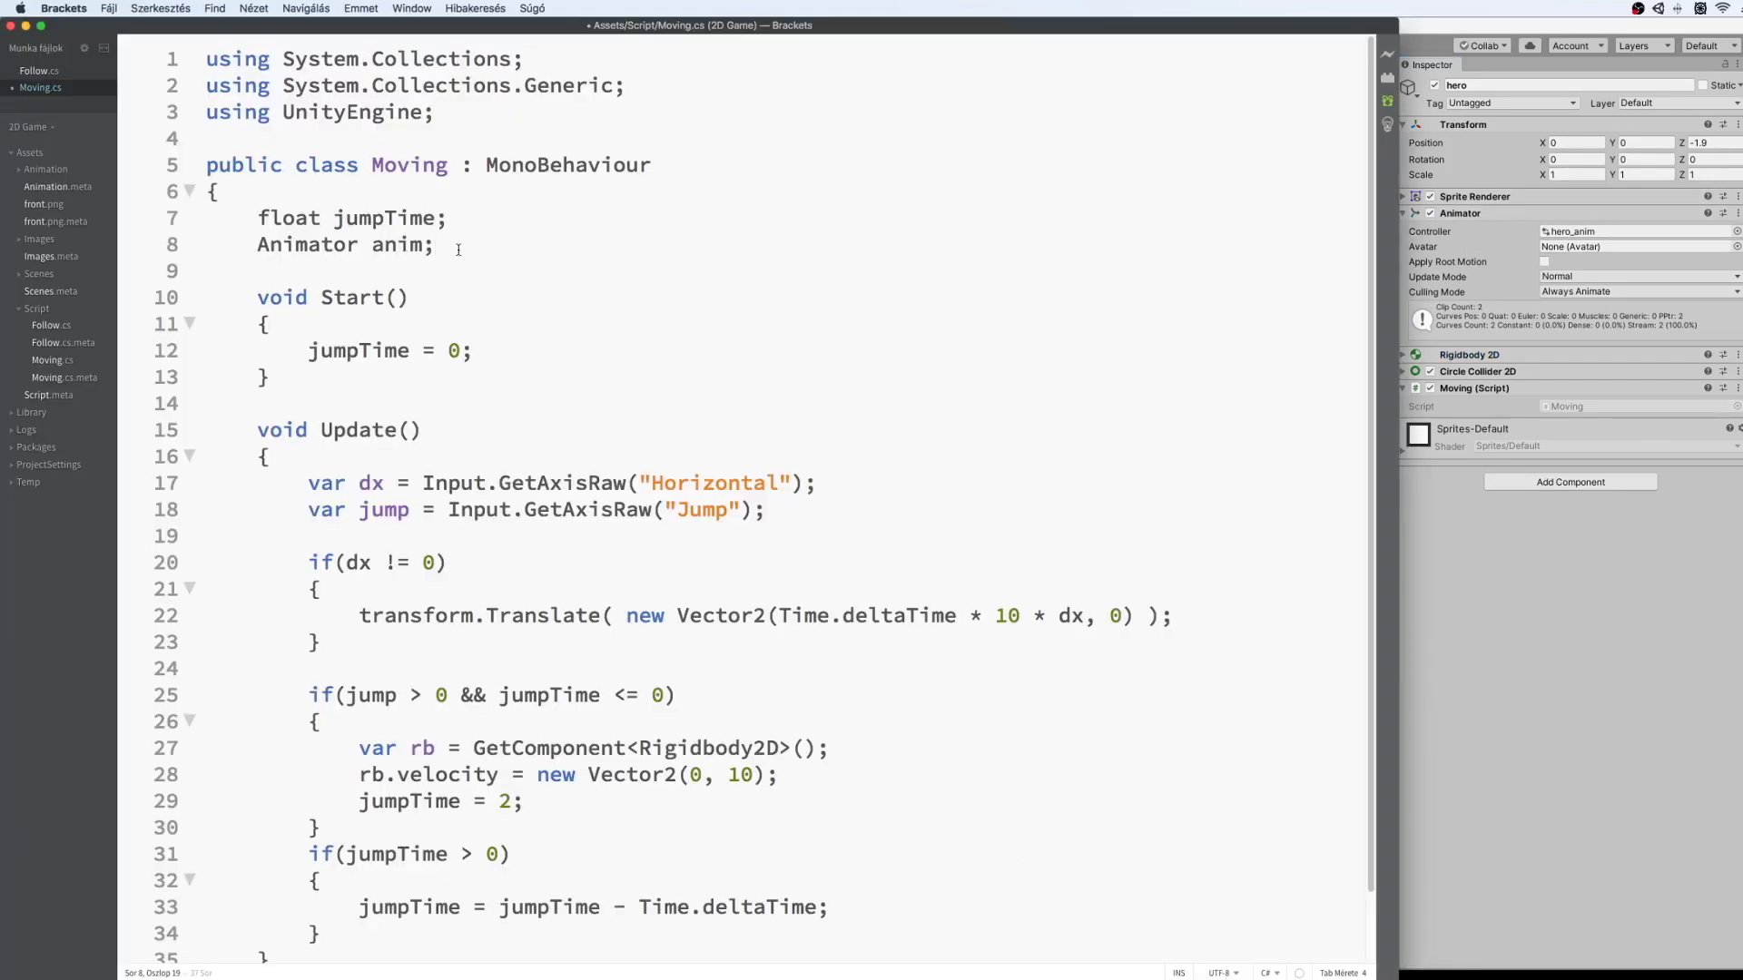
# In Start, add 'anim = GetComponent<Animator>();' after jumpTime = 0 and save.
pyautogui.click(476, 348)
pyautogui.press('Return')
pyautogui.write('anim = GetComponent<')
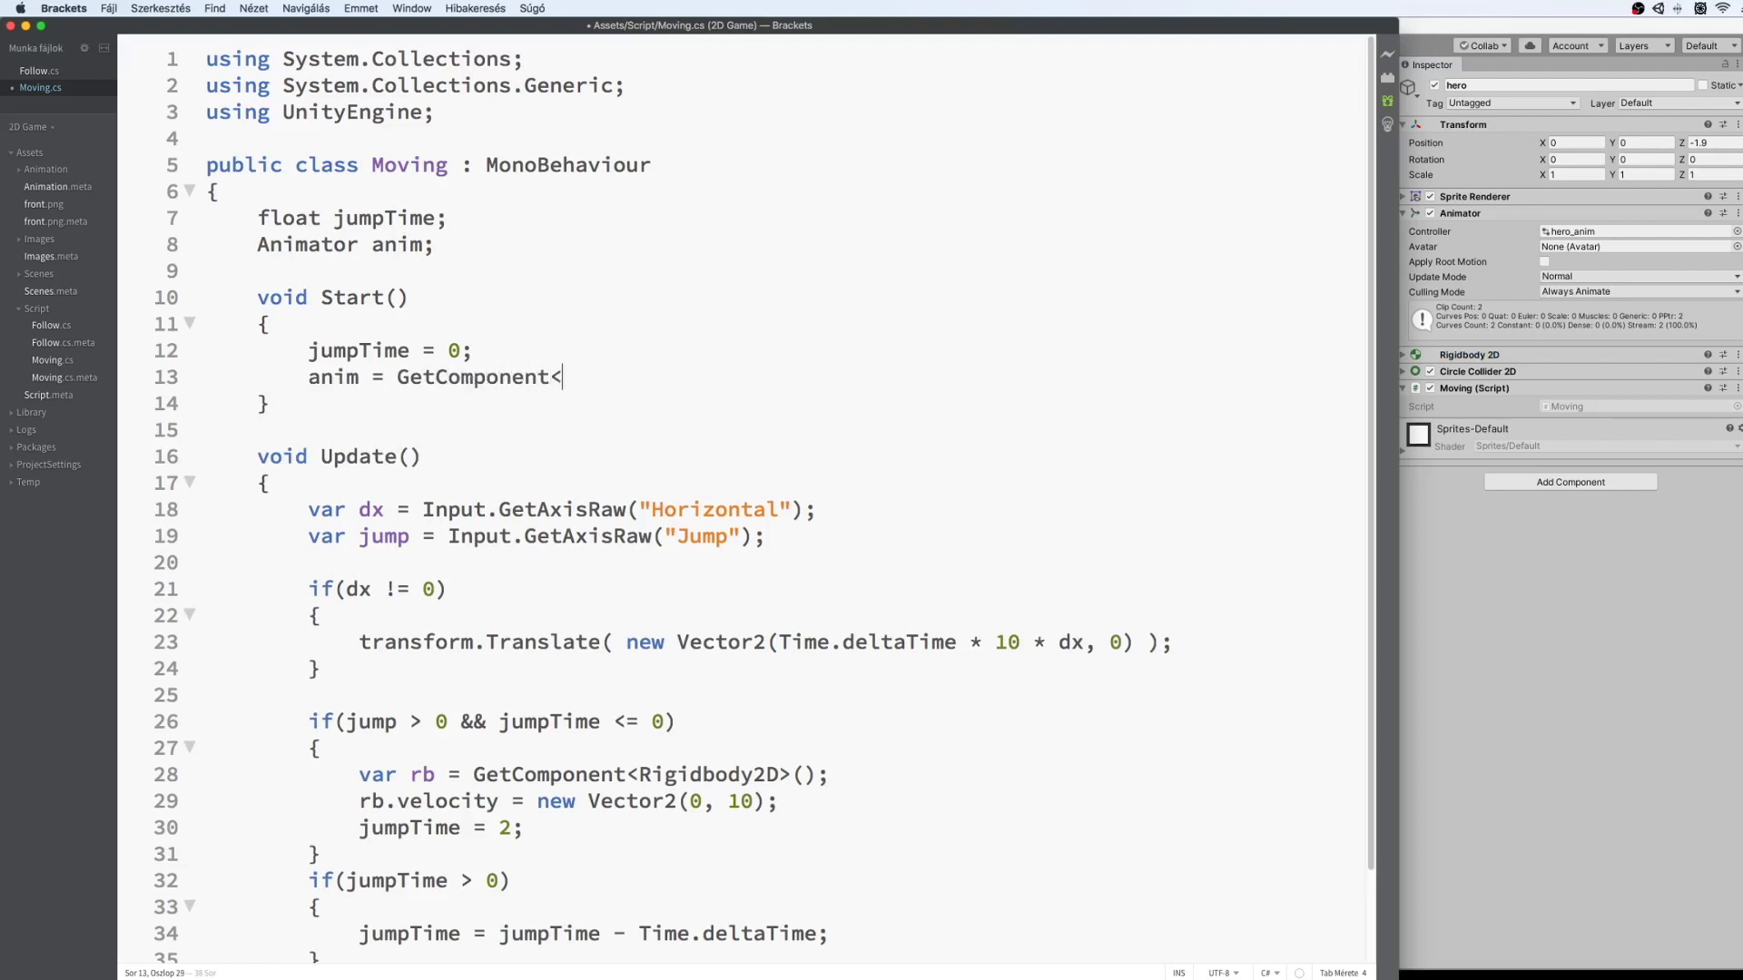
pyautogui.write('>')
pyautogui.write('Animator')
pyautogui.write('(')
pyautogui.write(';')
pyautogui.press('super+s')
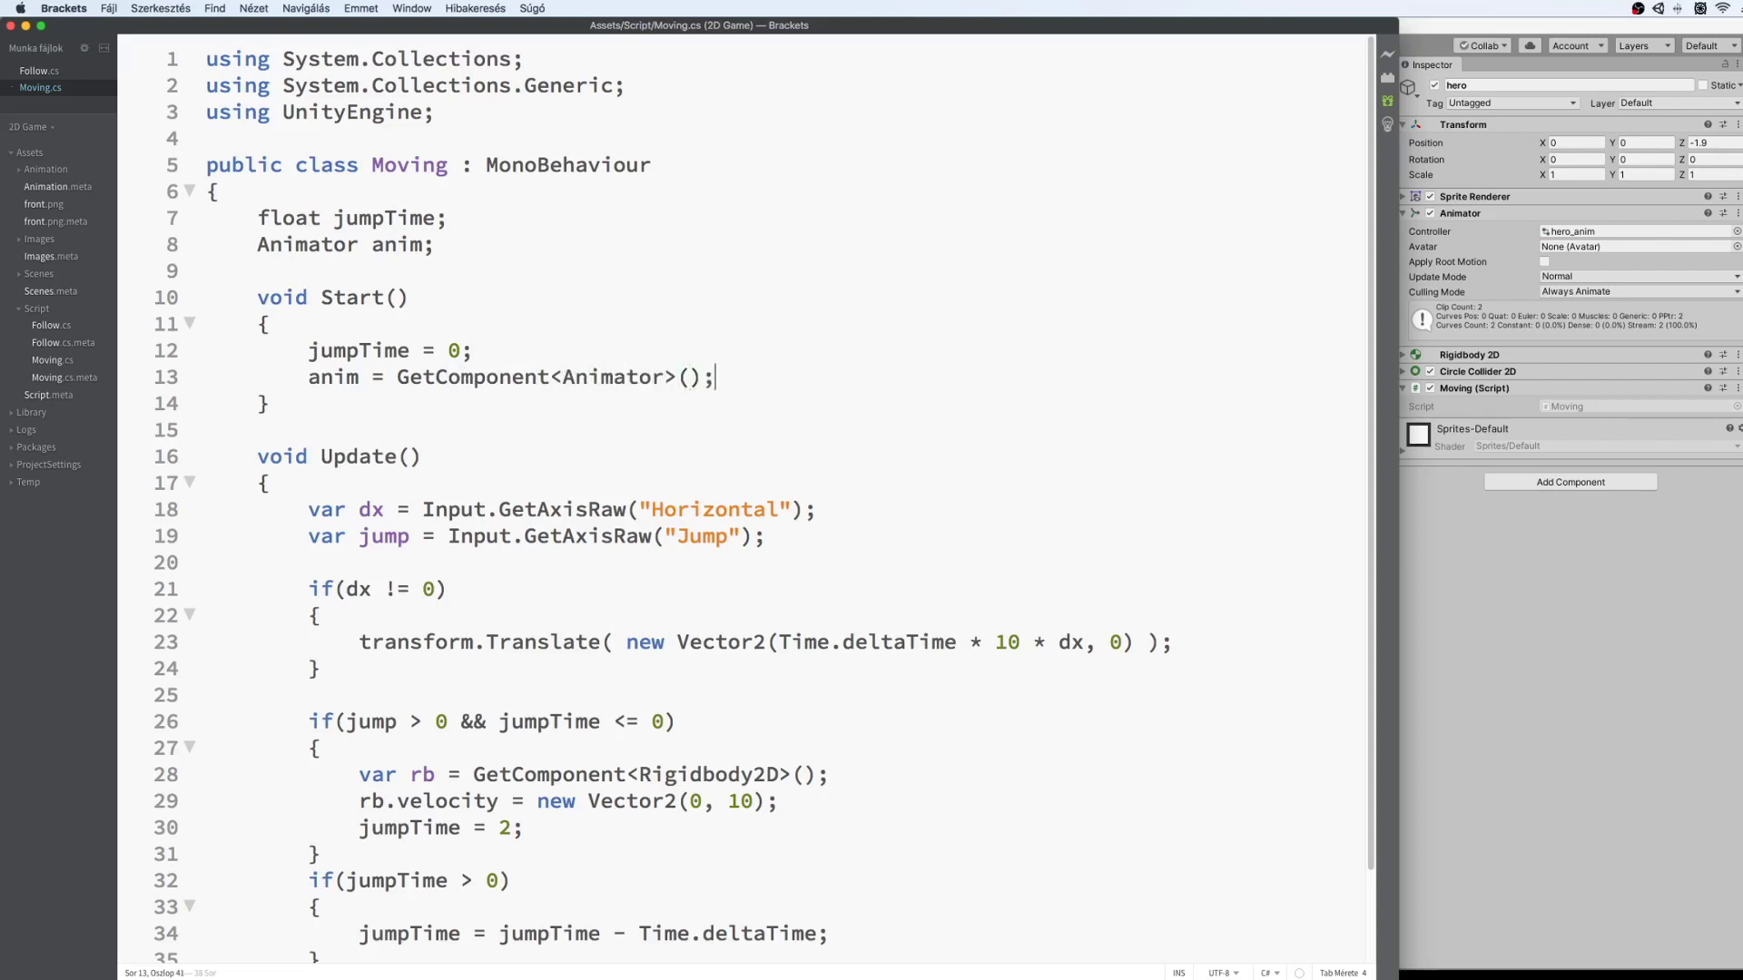
# Add an indented anim.SetBool("run", true); line inside the dx movement block.
pyautogui.scroll(-4, 1366, 554)
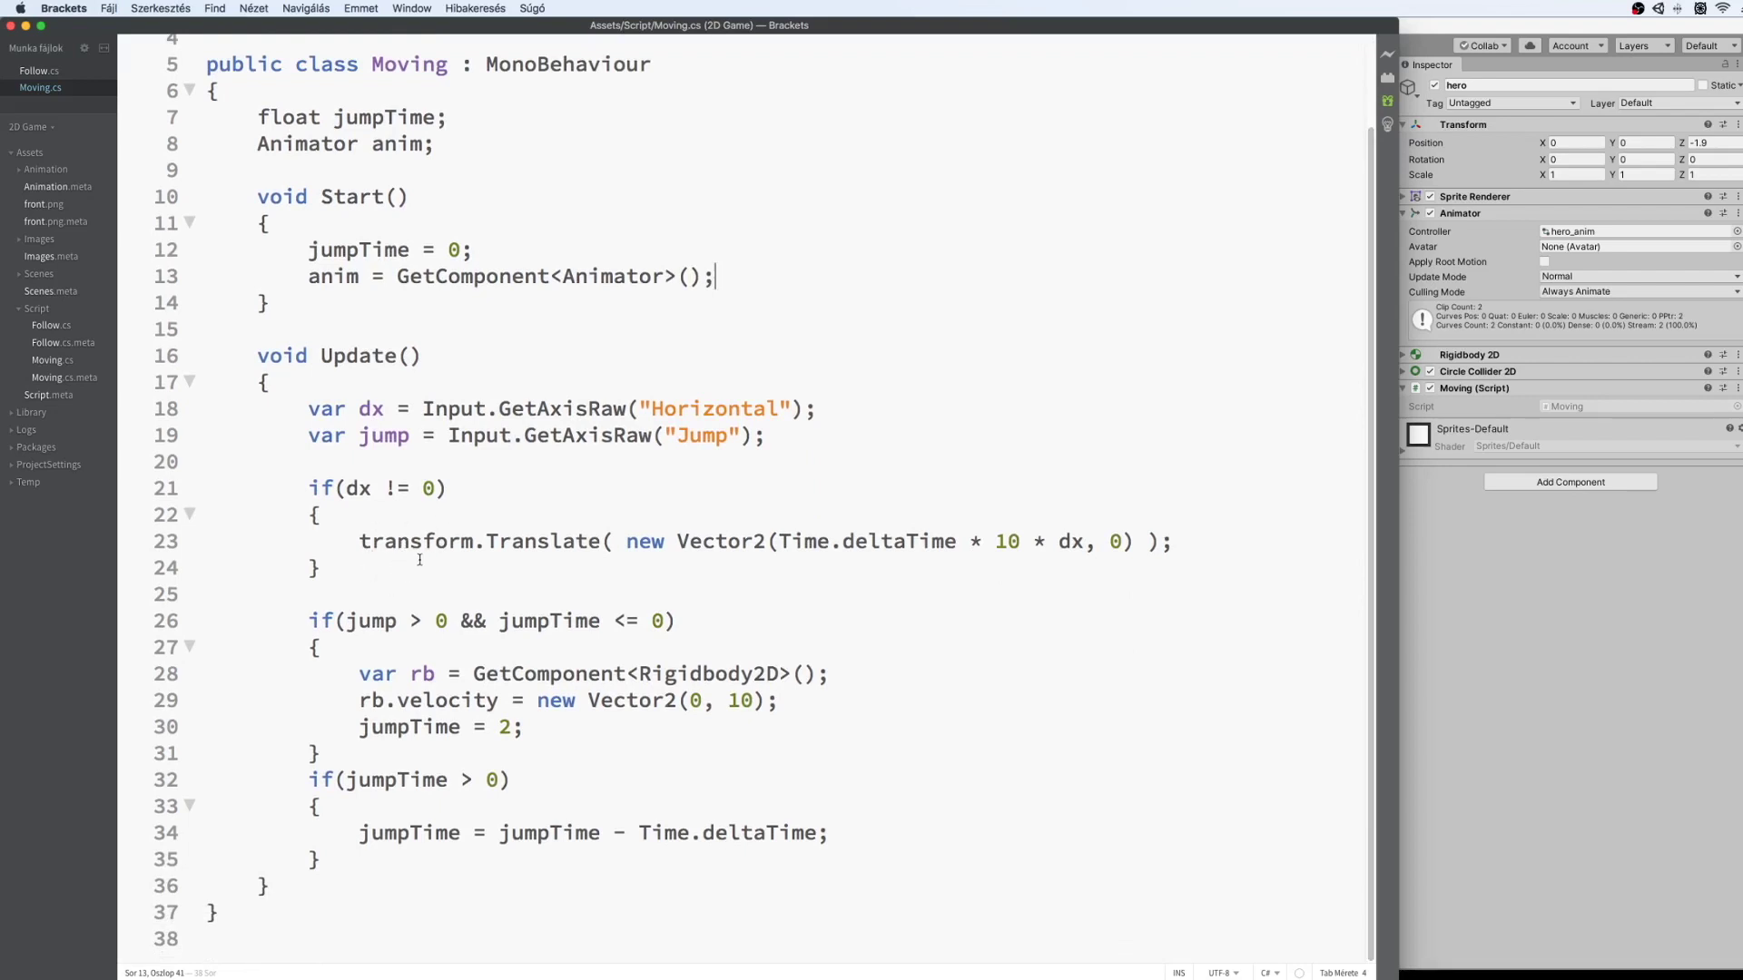
pyautogui.click(1118, 514)
pyautogui.press('Return')
pyautogui.write('anim')
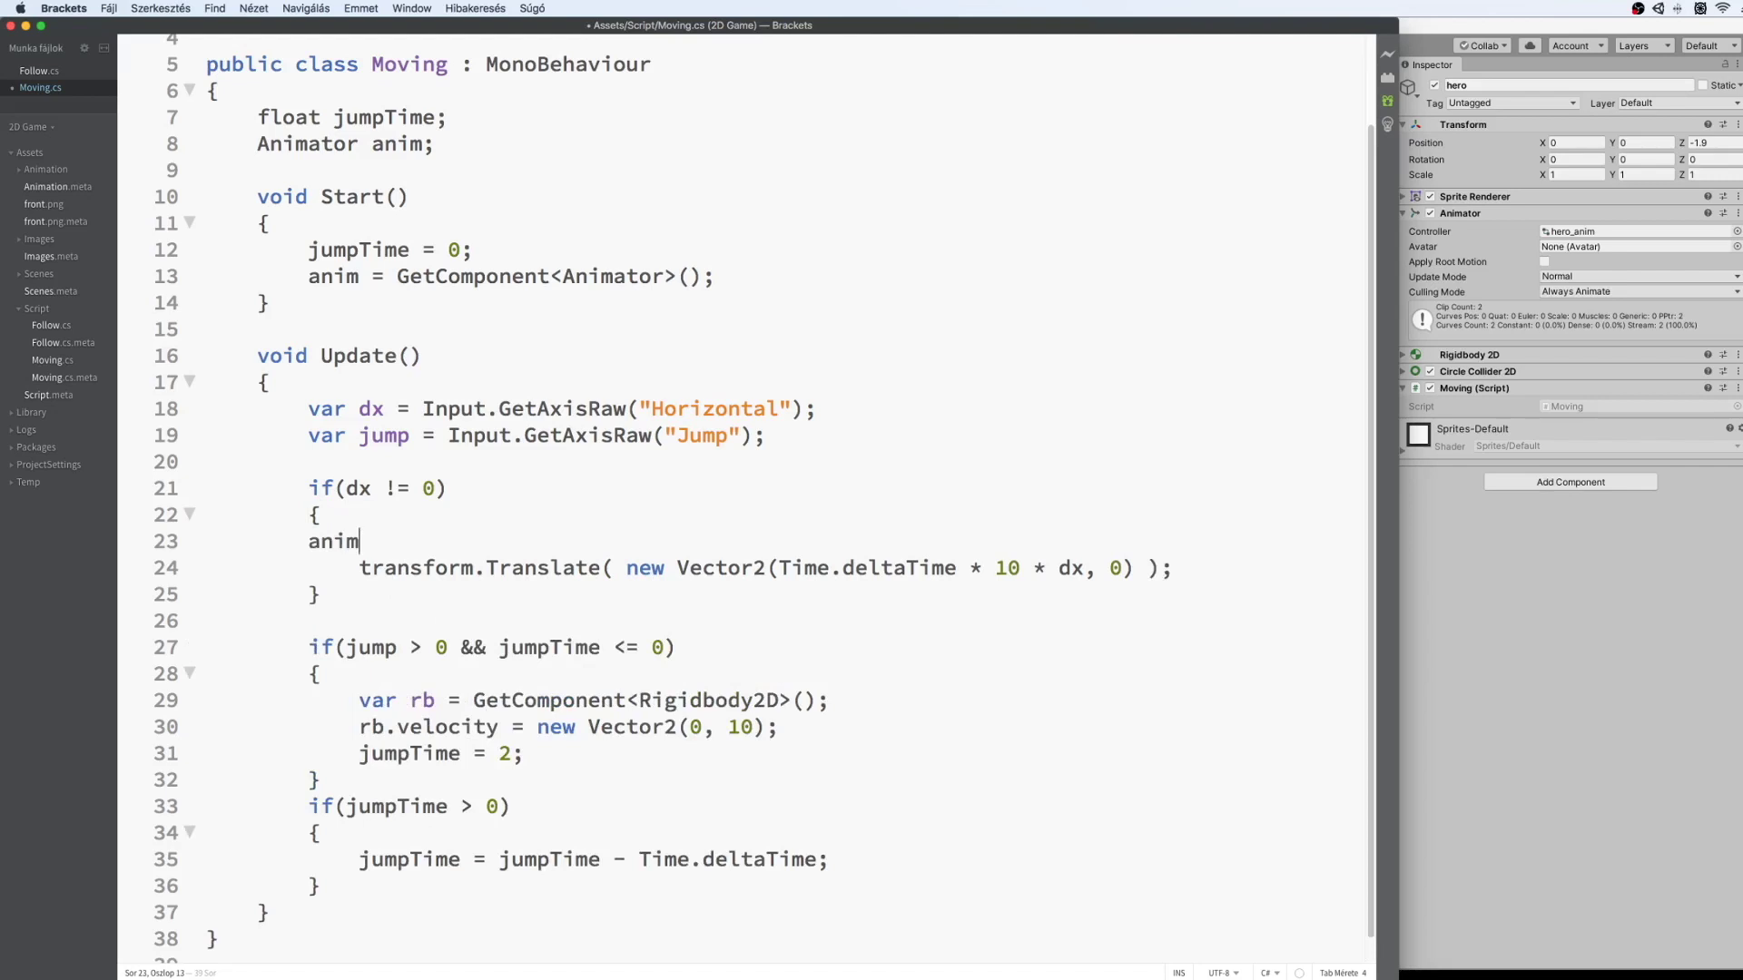
pyautogui.click(309, 541)
pyautogui.press('Tab')
pyautogui.write('.Set')
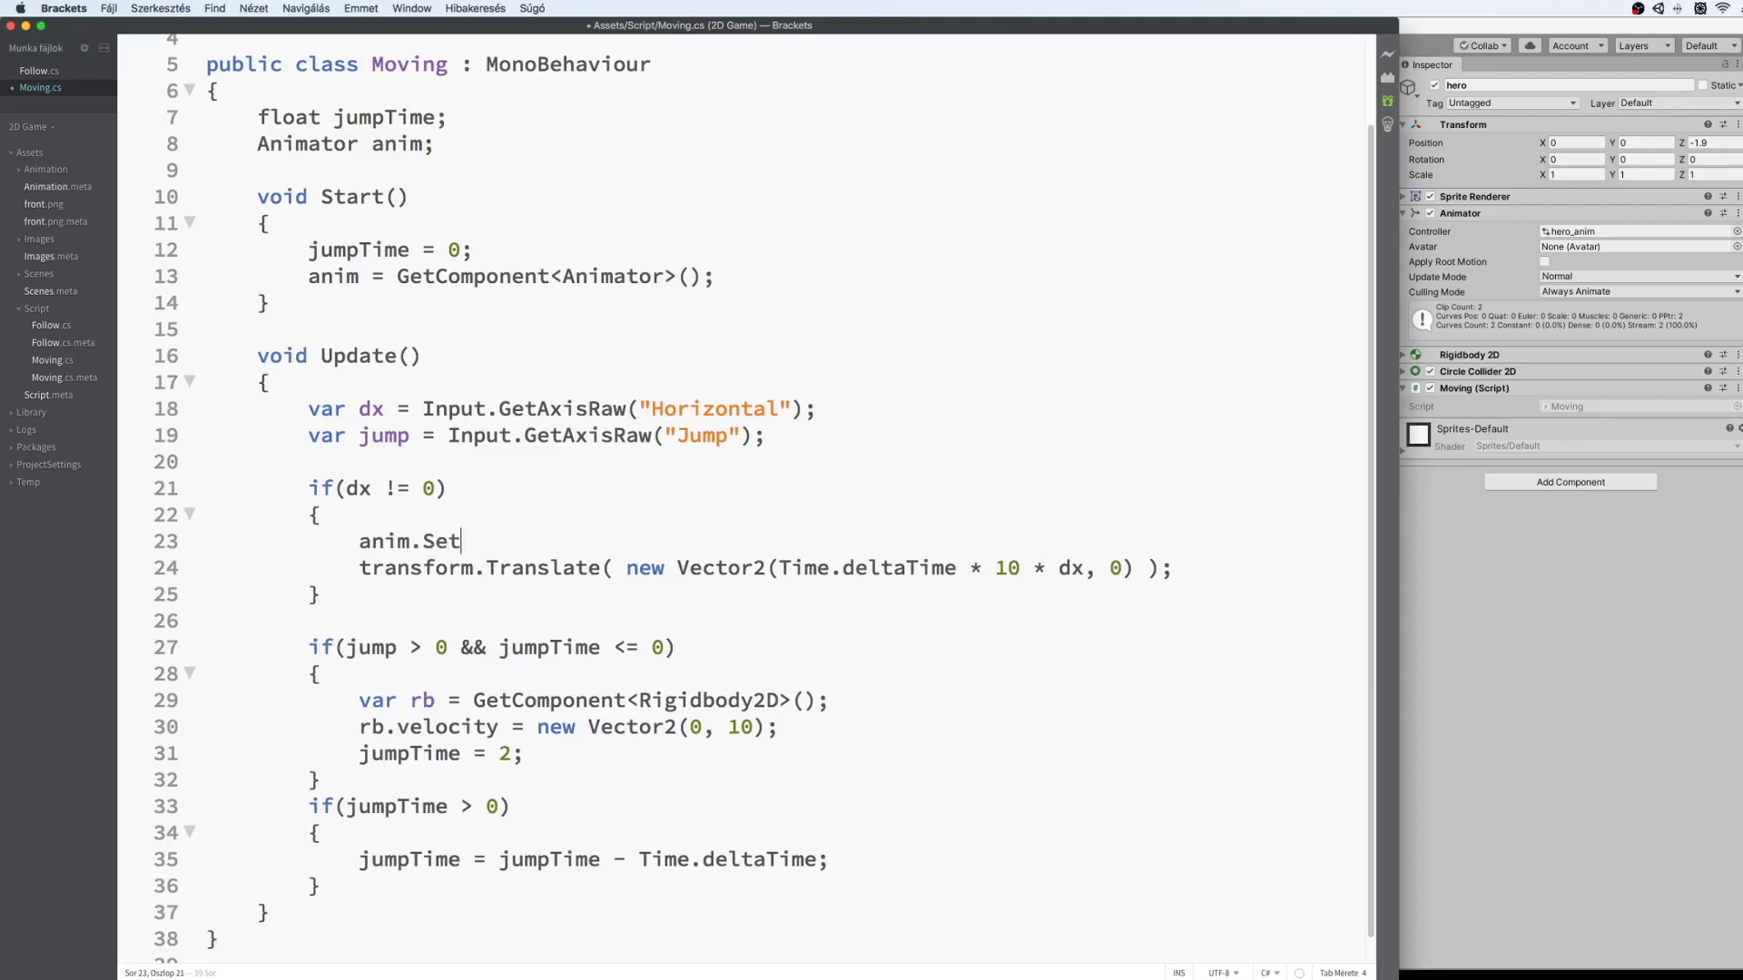
pyautogui.write('Bool("')
pyautogui.write('run", true)')
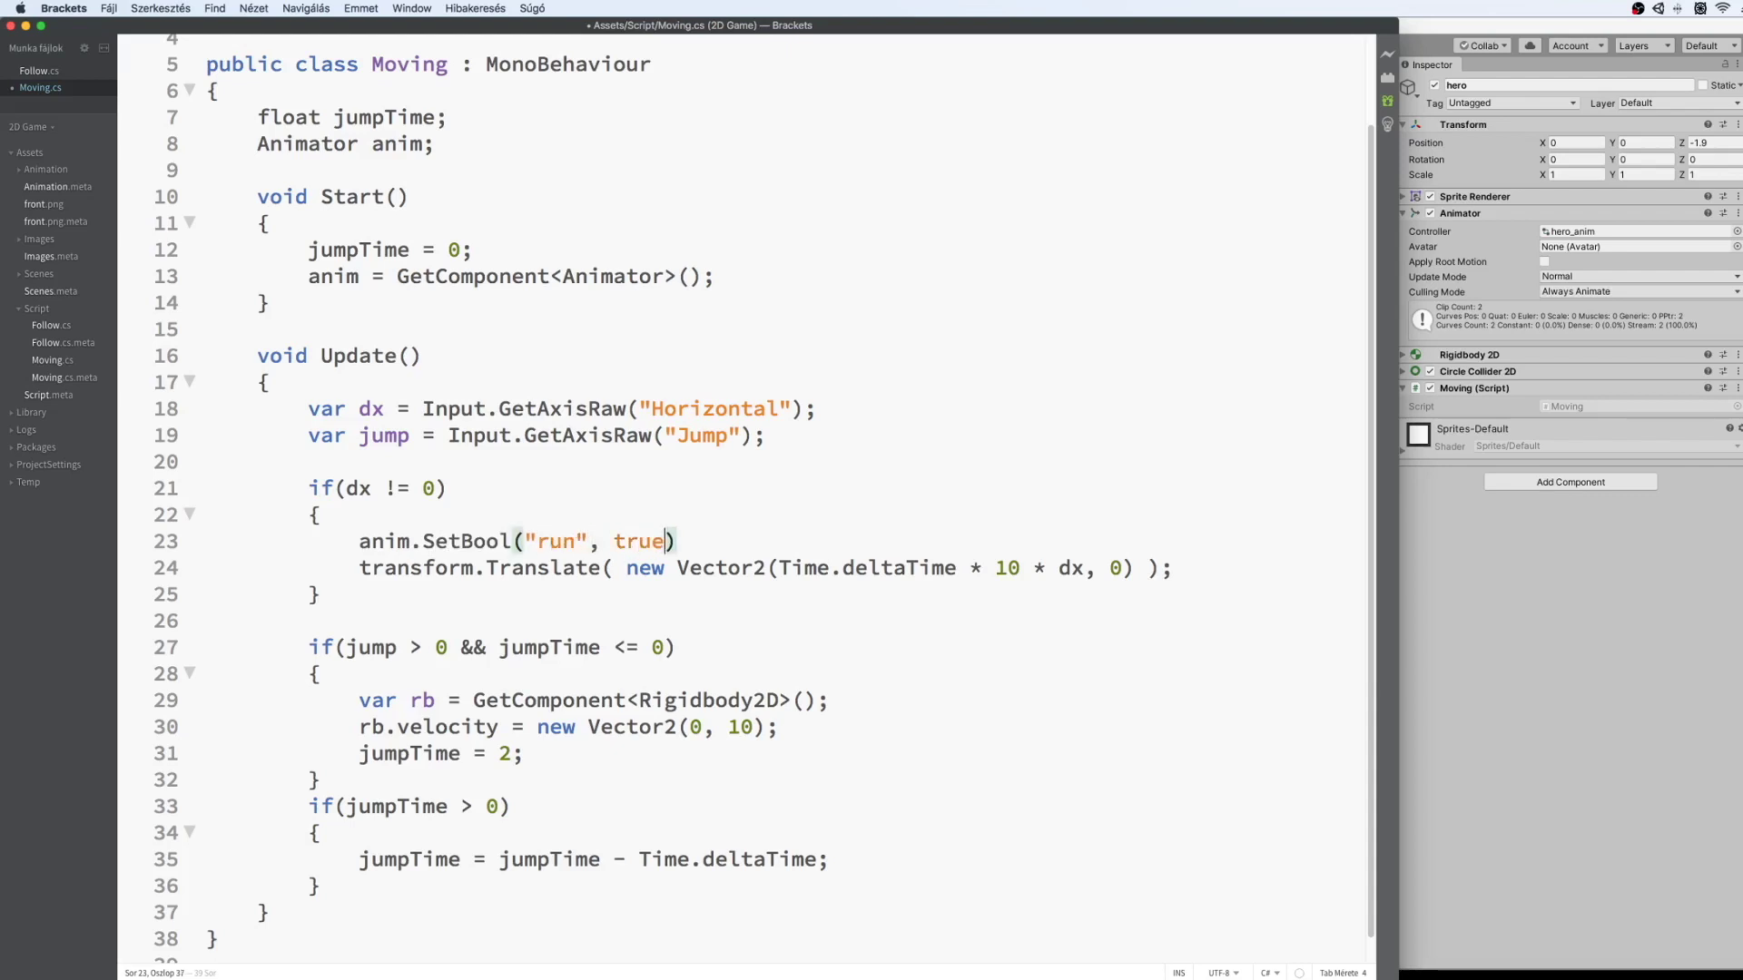
pyautogui.write(';')
# Add an empty else block after the movement block.
pyautogui.click(322, 594)
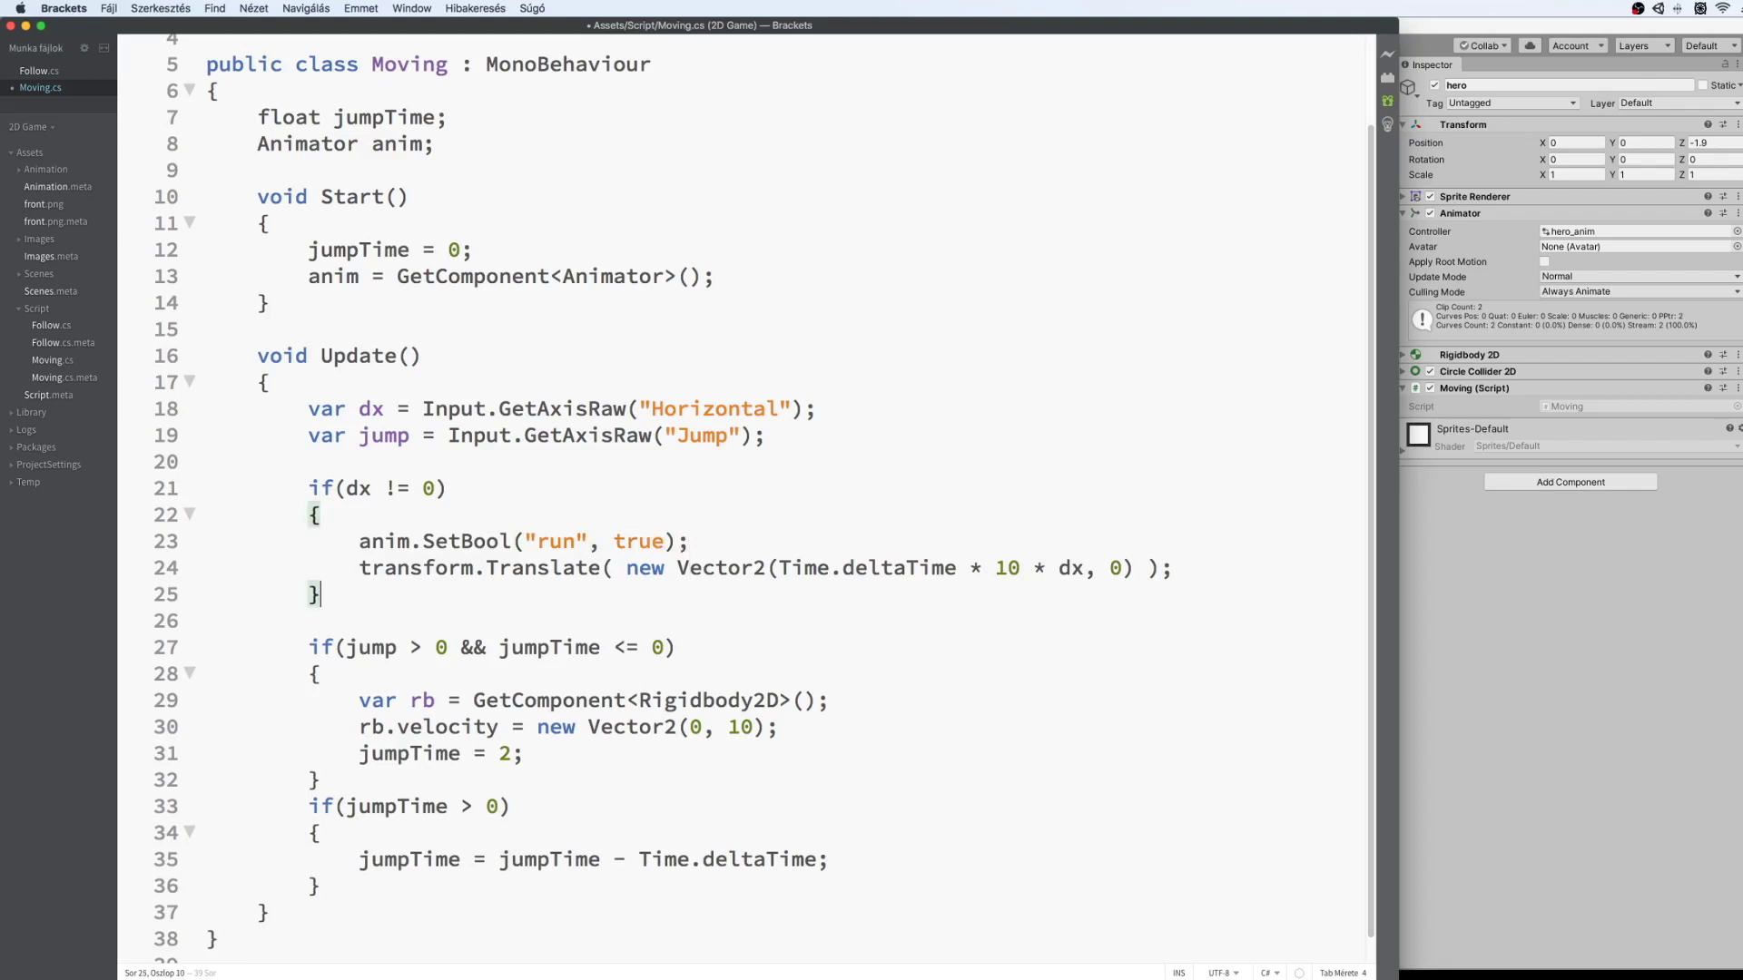
pyautogui.press('Return')
pyautogui.write('else{')
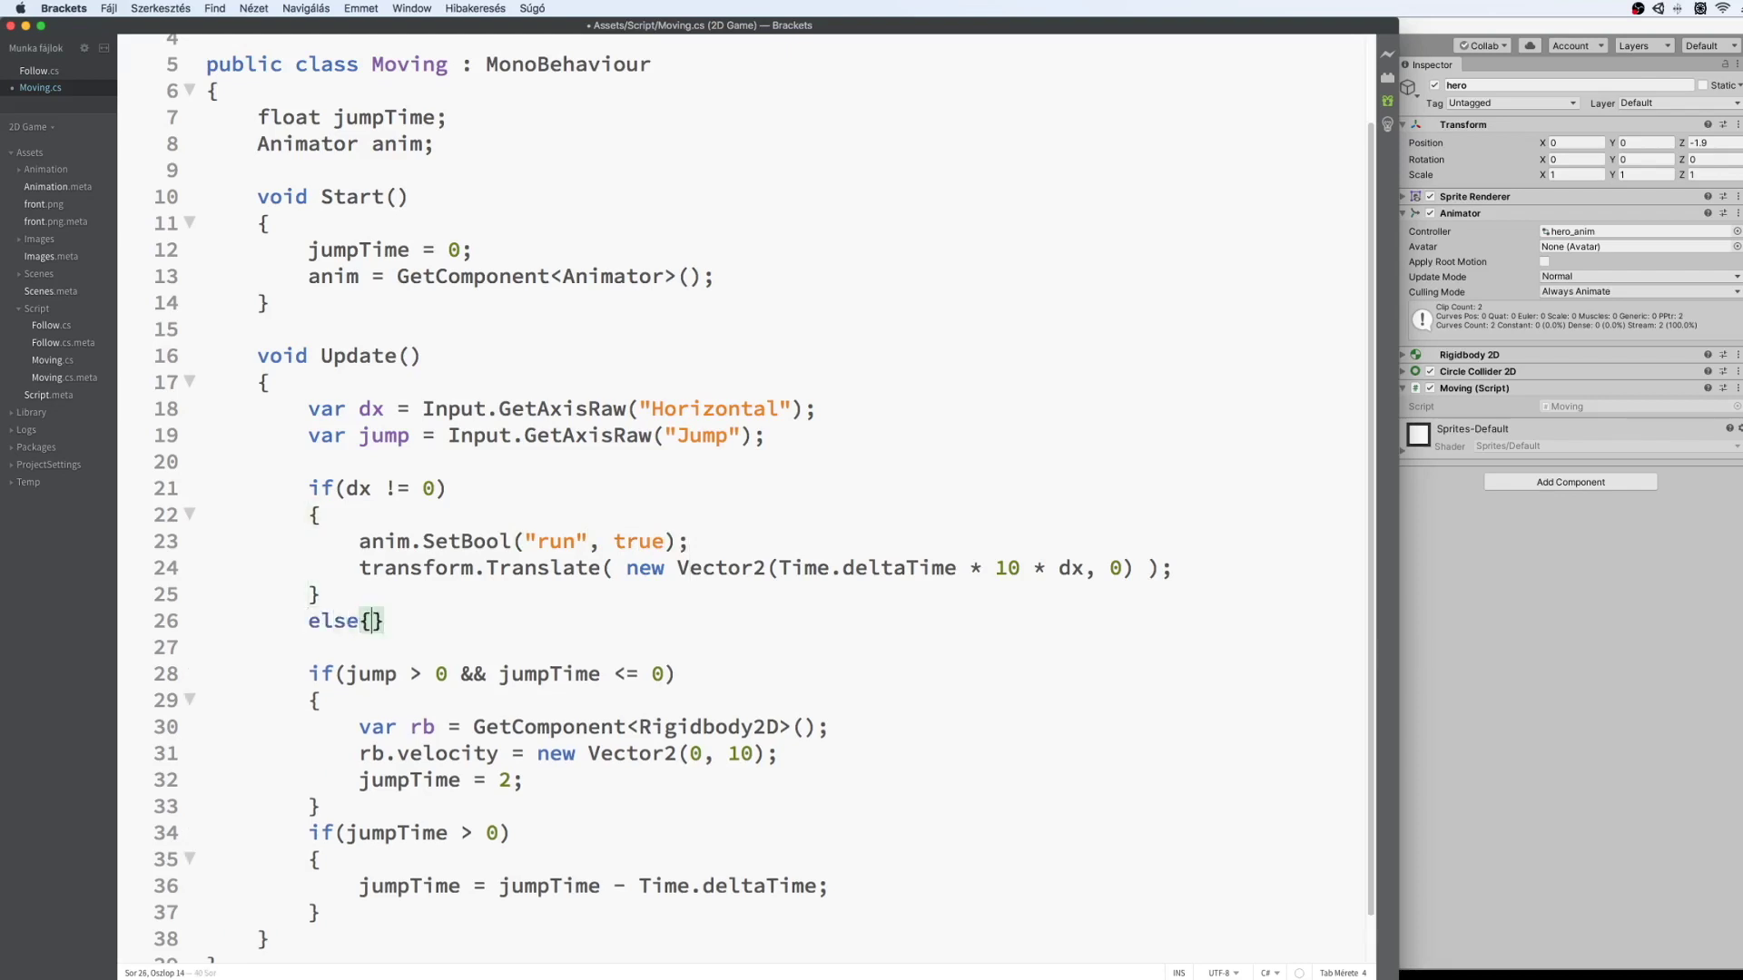
pyautogui.press('Return')
pyautogui.press('Right')
pyautogui.press('Return')
pyautogui.press('Tab')
# Fill the else block with anim.SetBool("run", false); and save the script.
pyautogui.moveTo(689, 541); pyautogui.dragTo(361, 541)
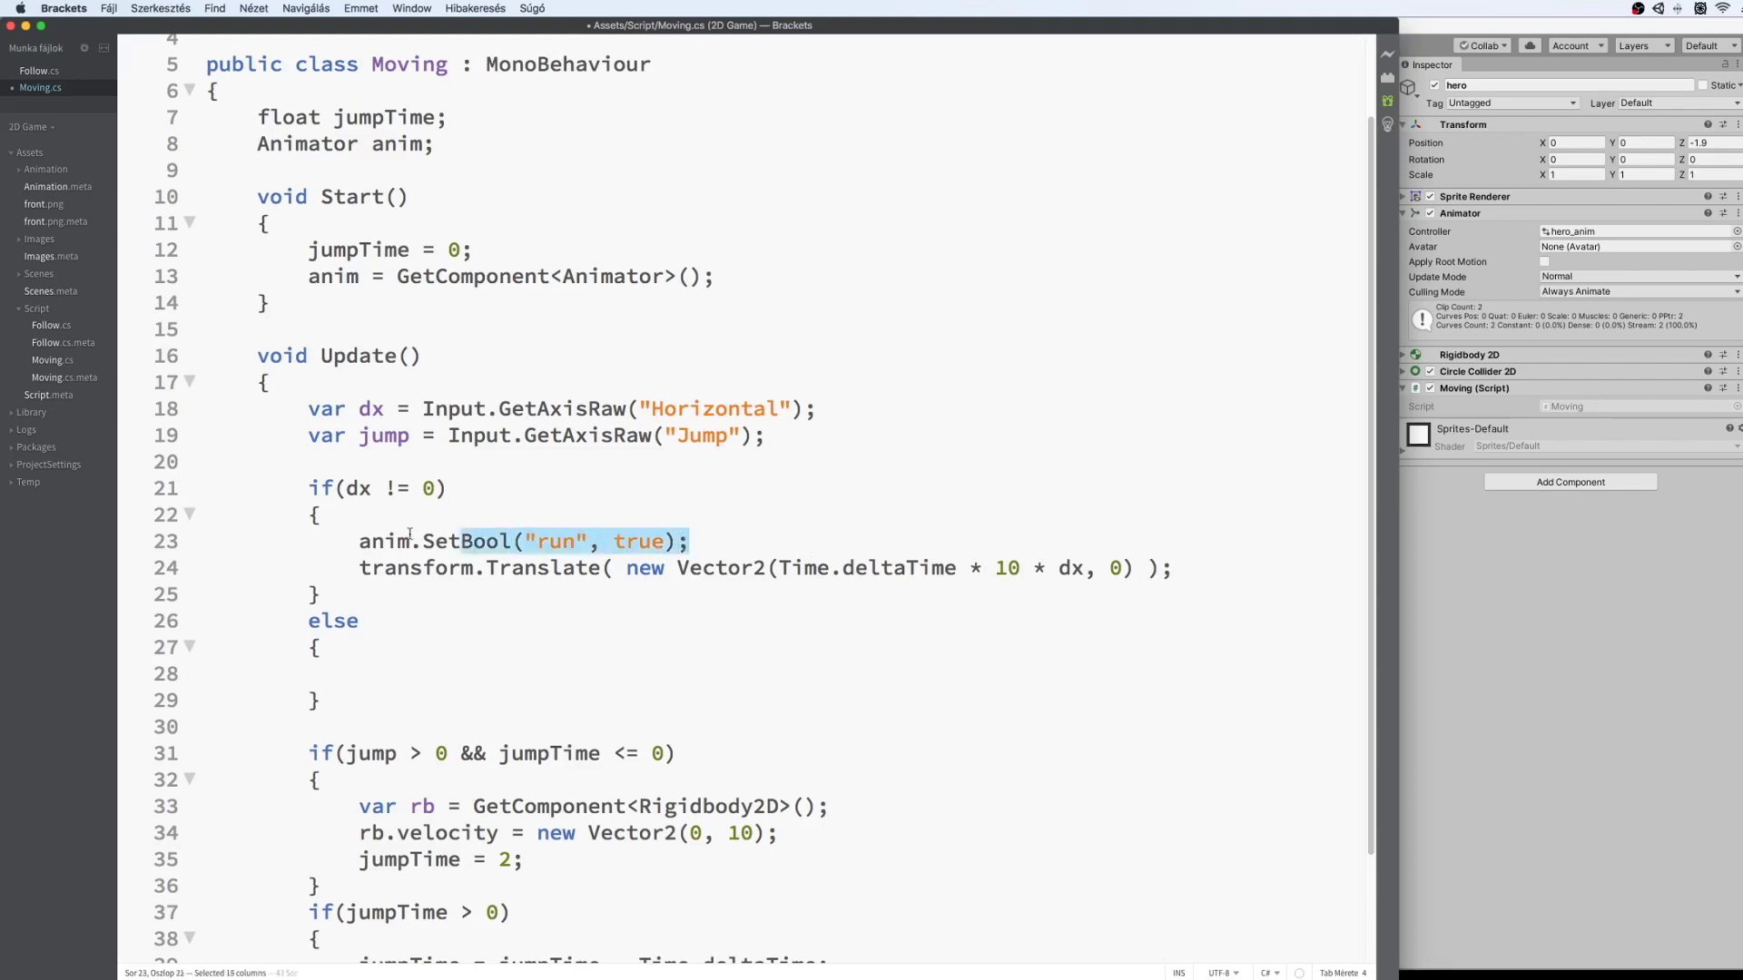
pyautogui.press('super+c')
pyautogui.click(389, 678)
pyautogui.press('super+v')
pyautogui.doubleClick(639, 674)
pyautogui.write('false')
pyautogui.press('super+s')
pyautogui.click(722, 681)
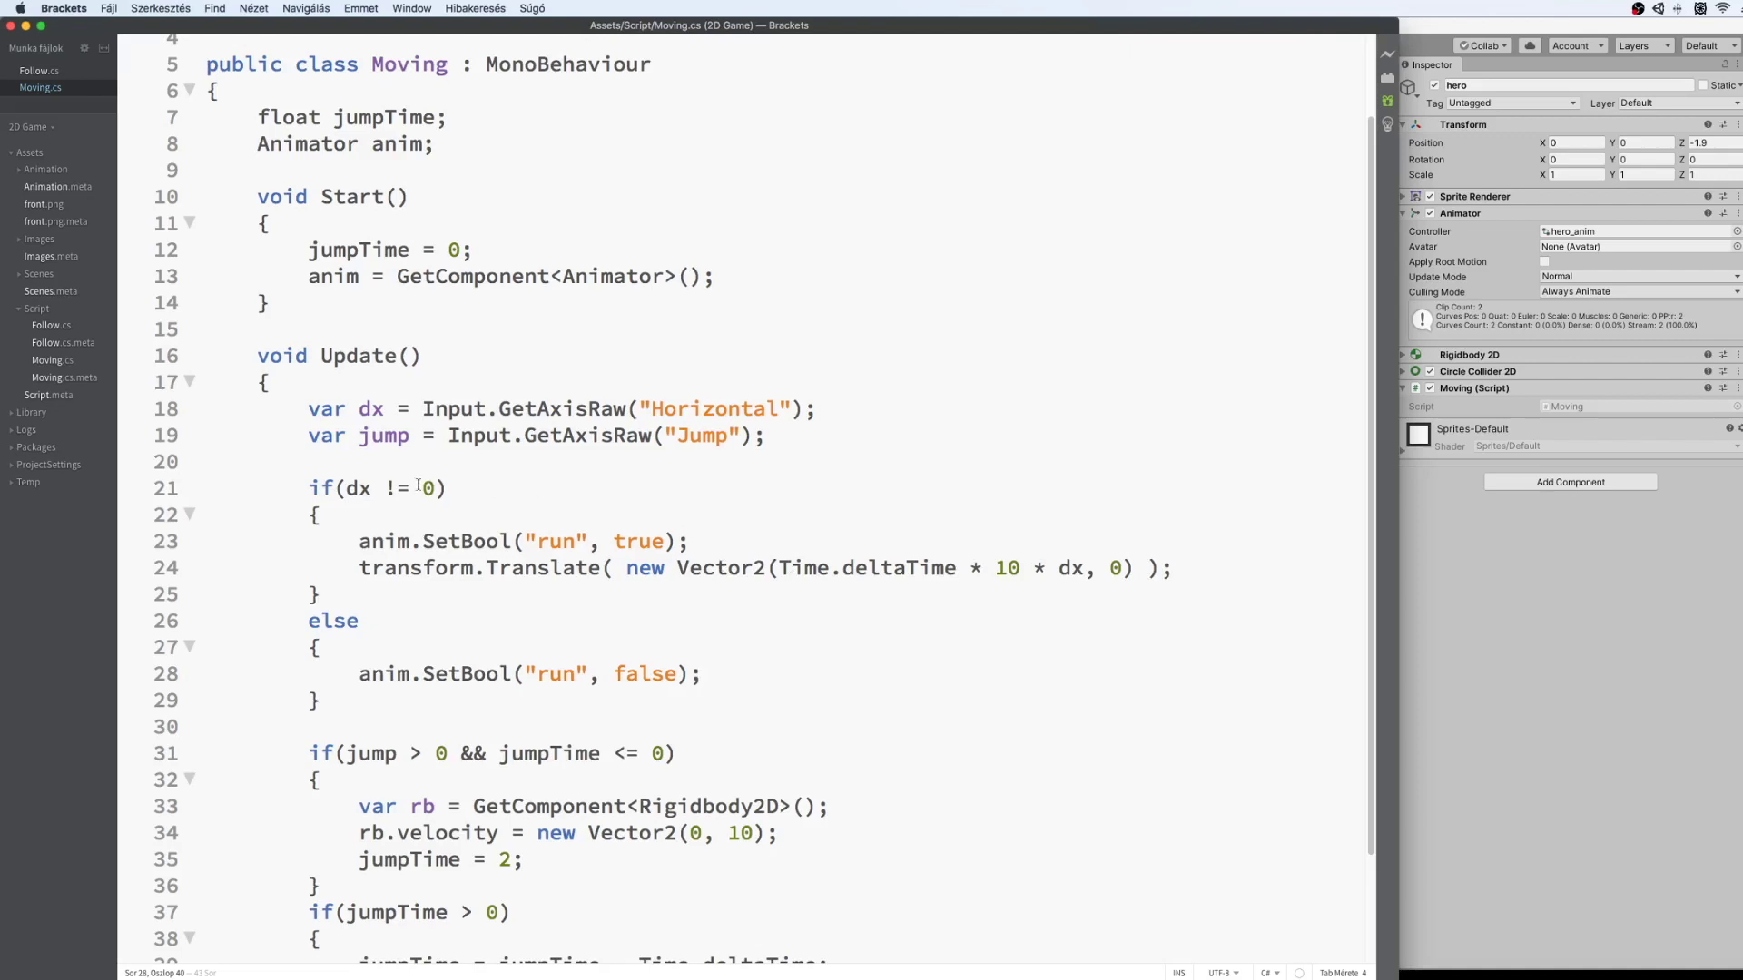
pyautogui.click(1465, 582)
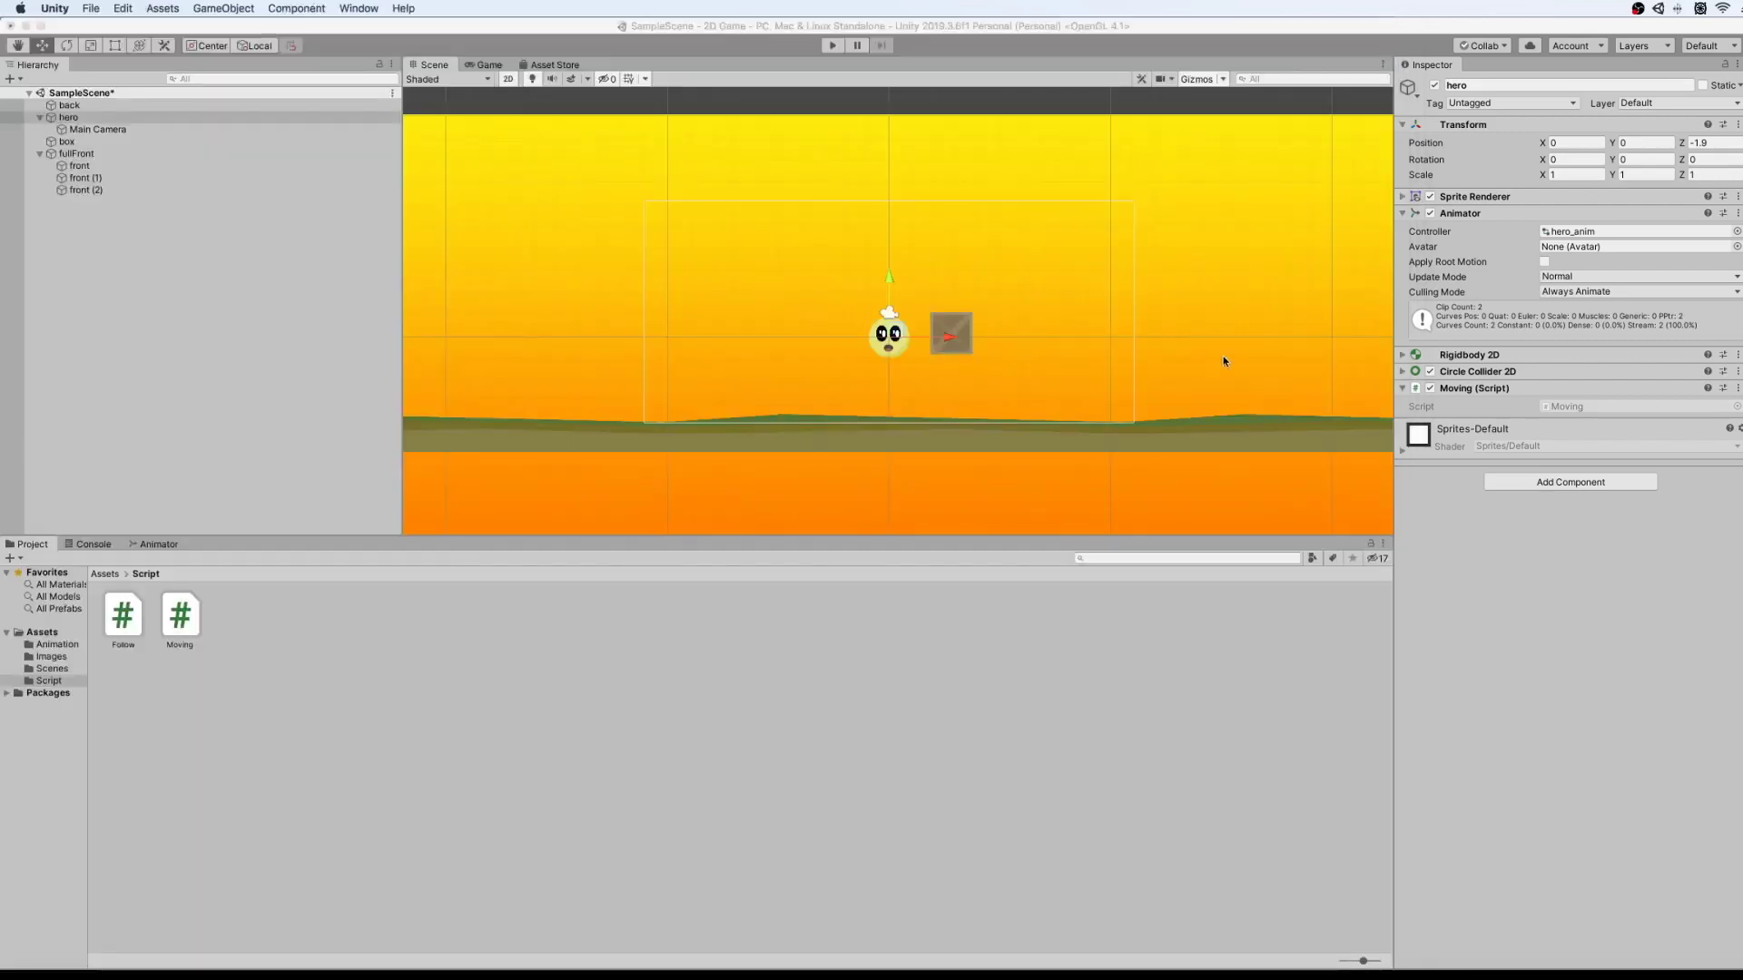
# Play-test by running the hero right and left and jumping, then stop and view the Animator.
pyautogui.click(831, 45)
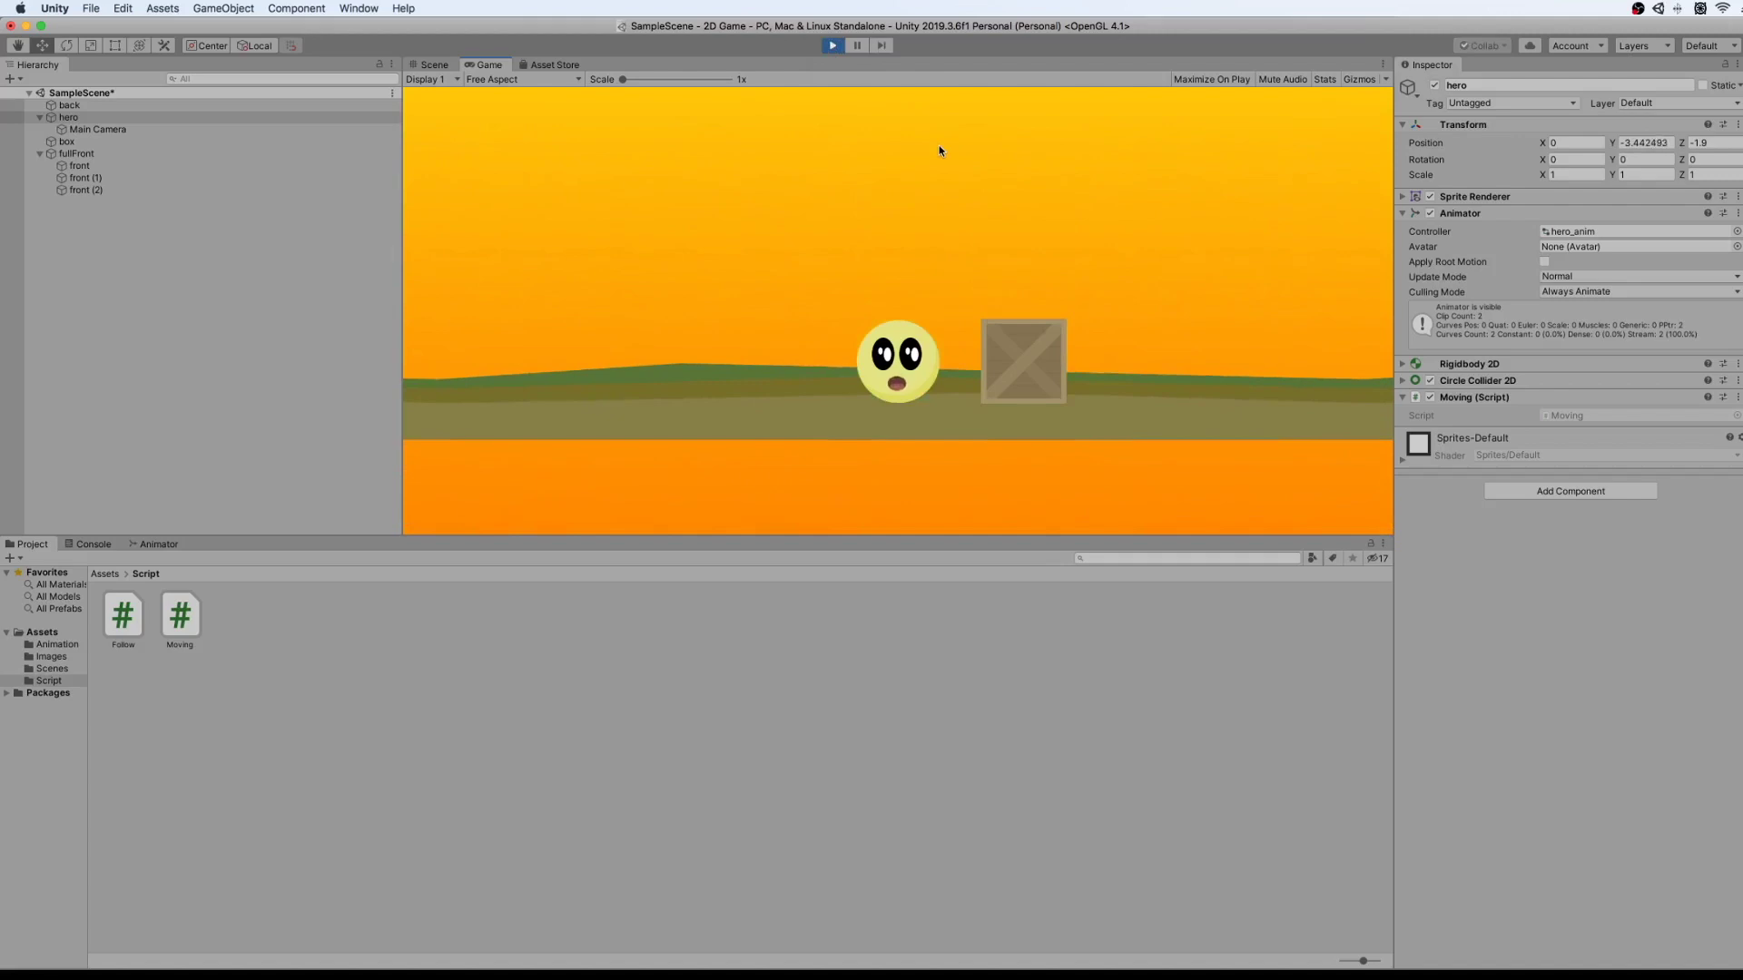
pyautogui.press('Right')
pyautogui.press('space')
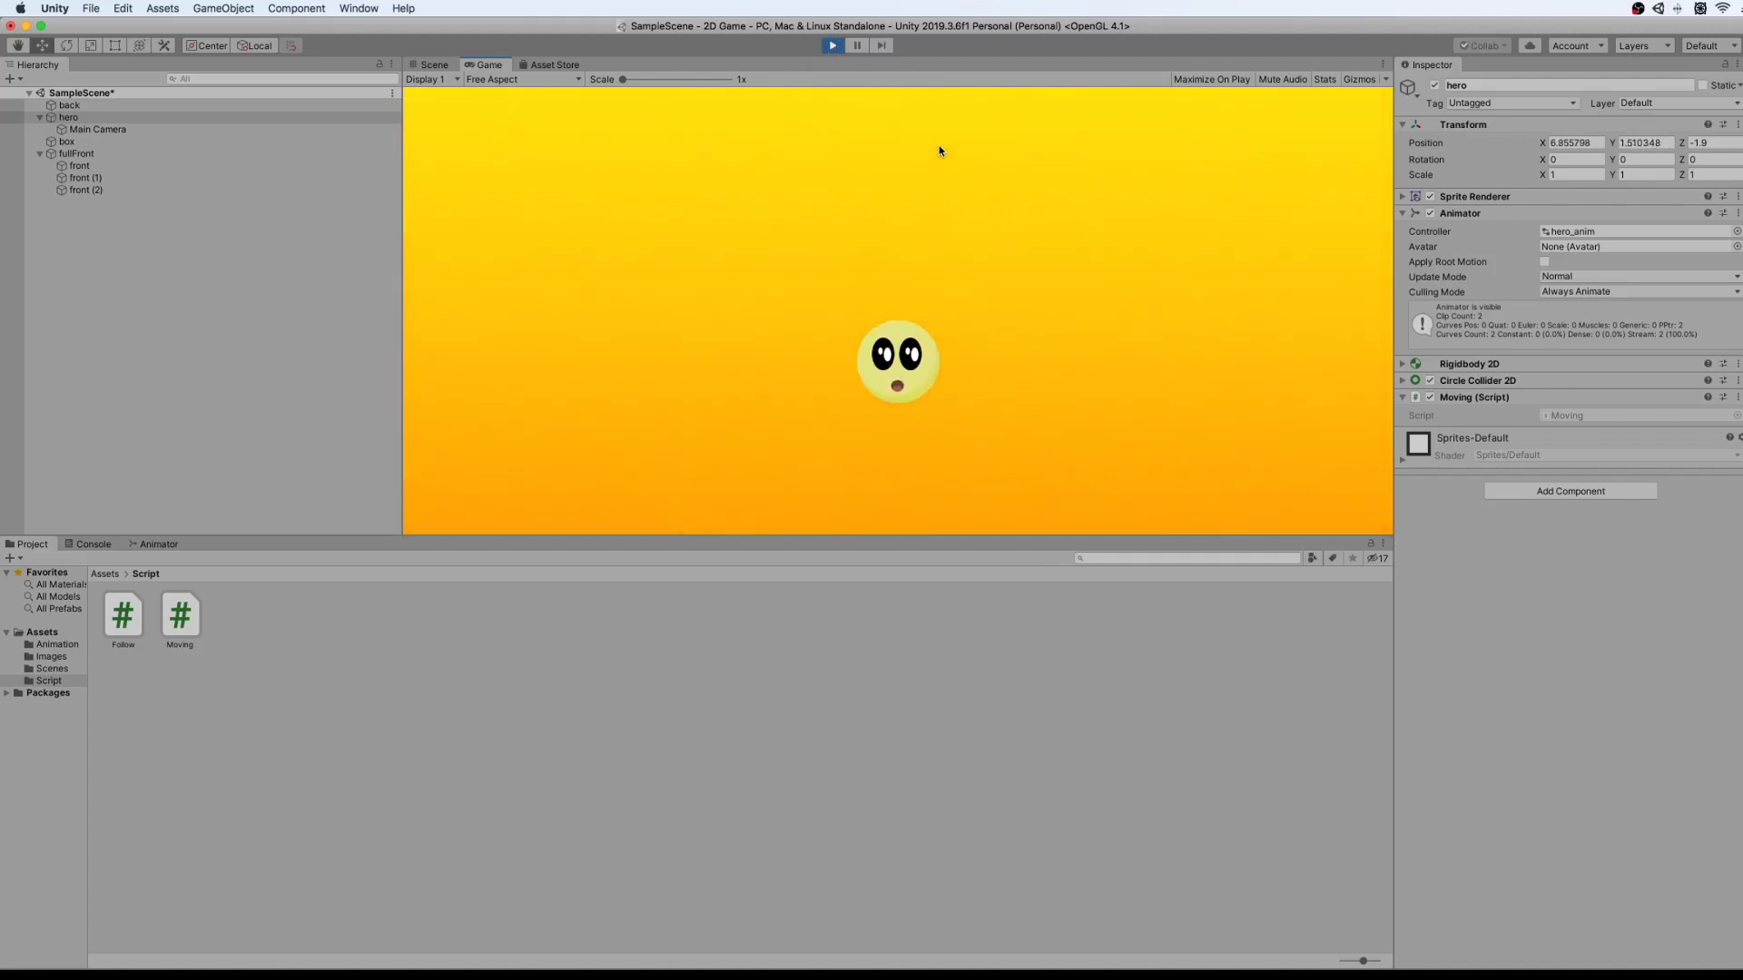
pyautogui.press('Right')
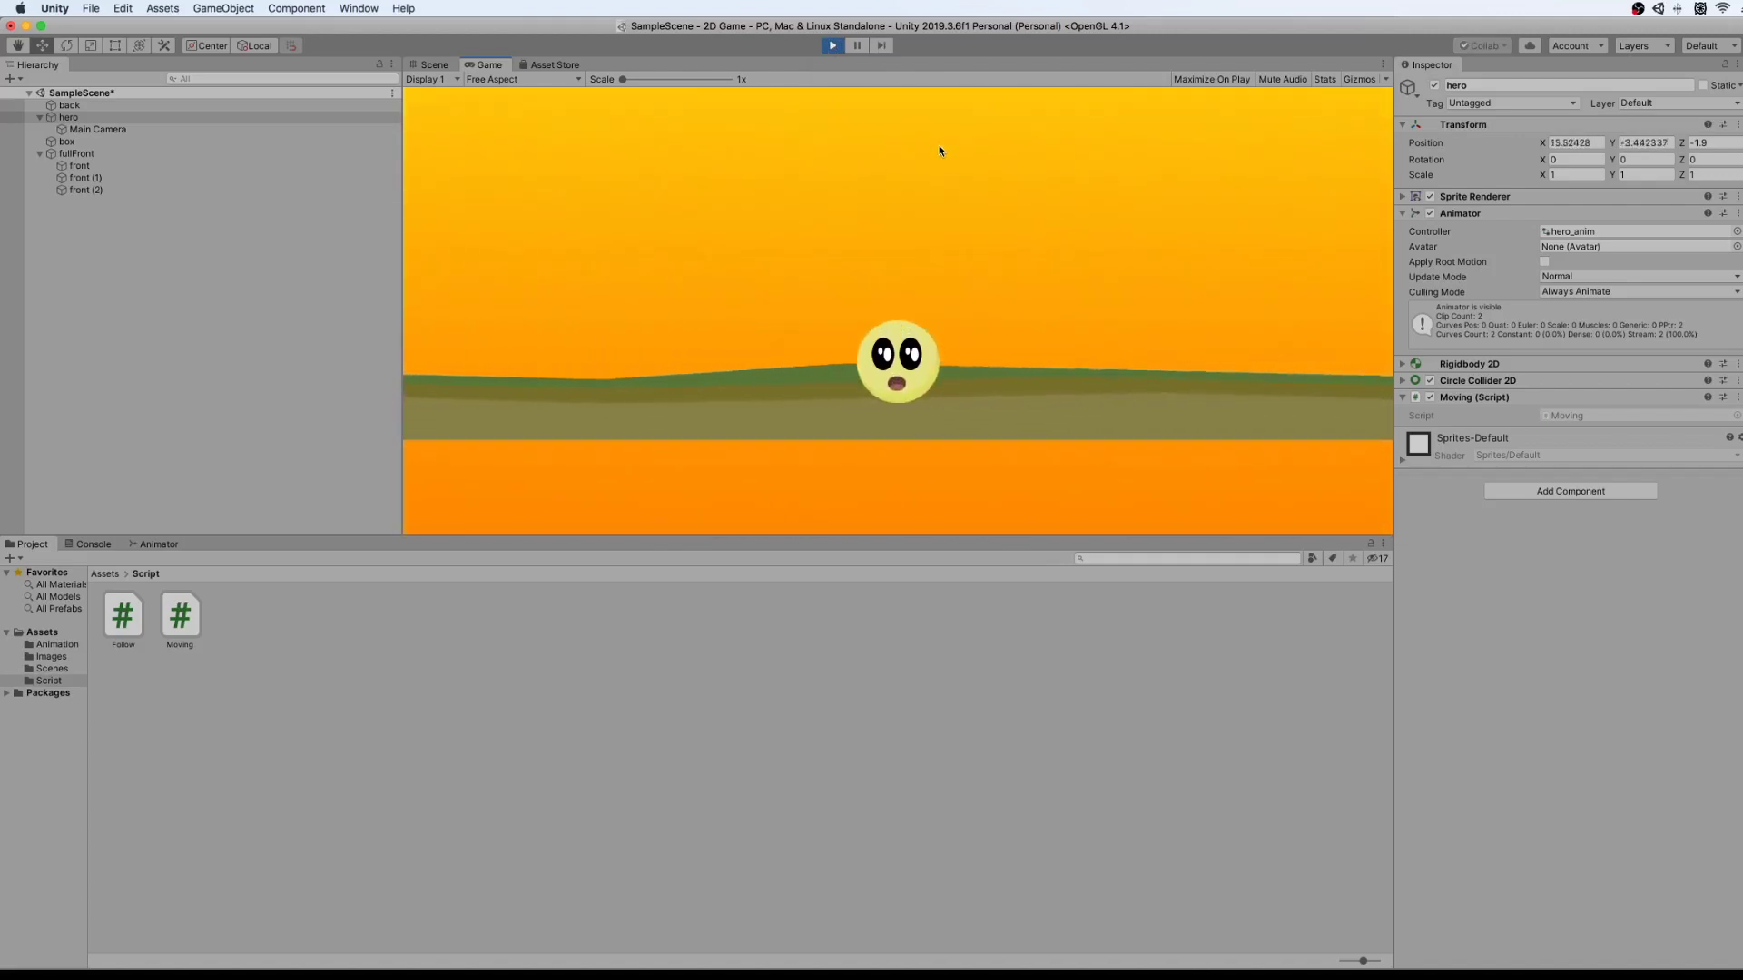
pyautogui.press('Left')
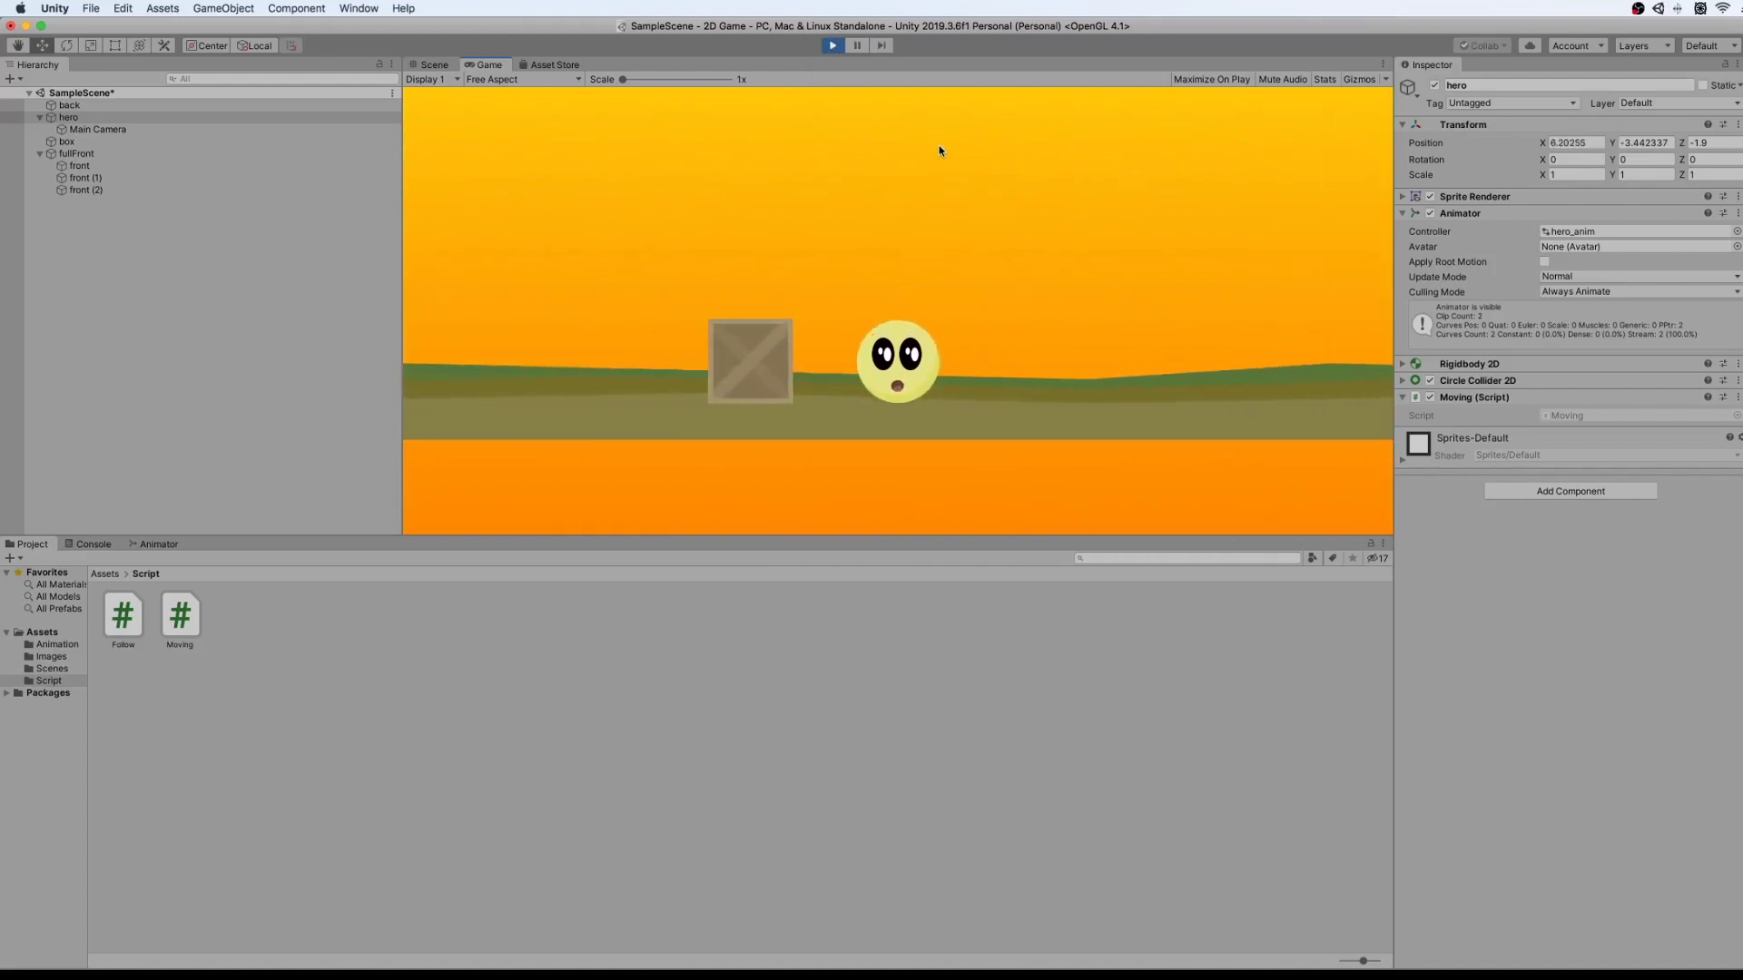
pyautogui.press('Right')
pyautogui.press('Right')
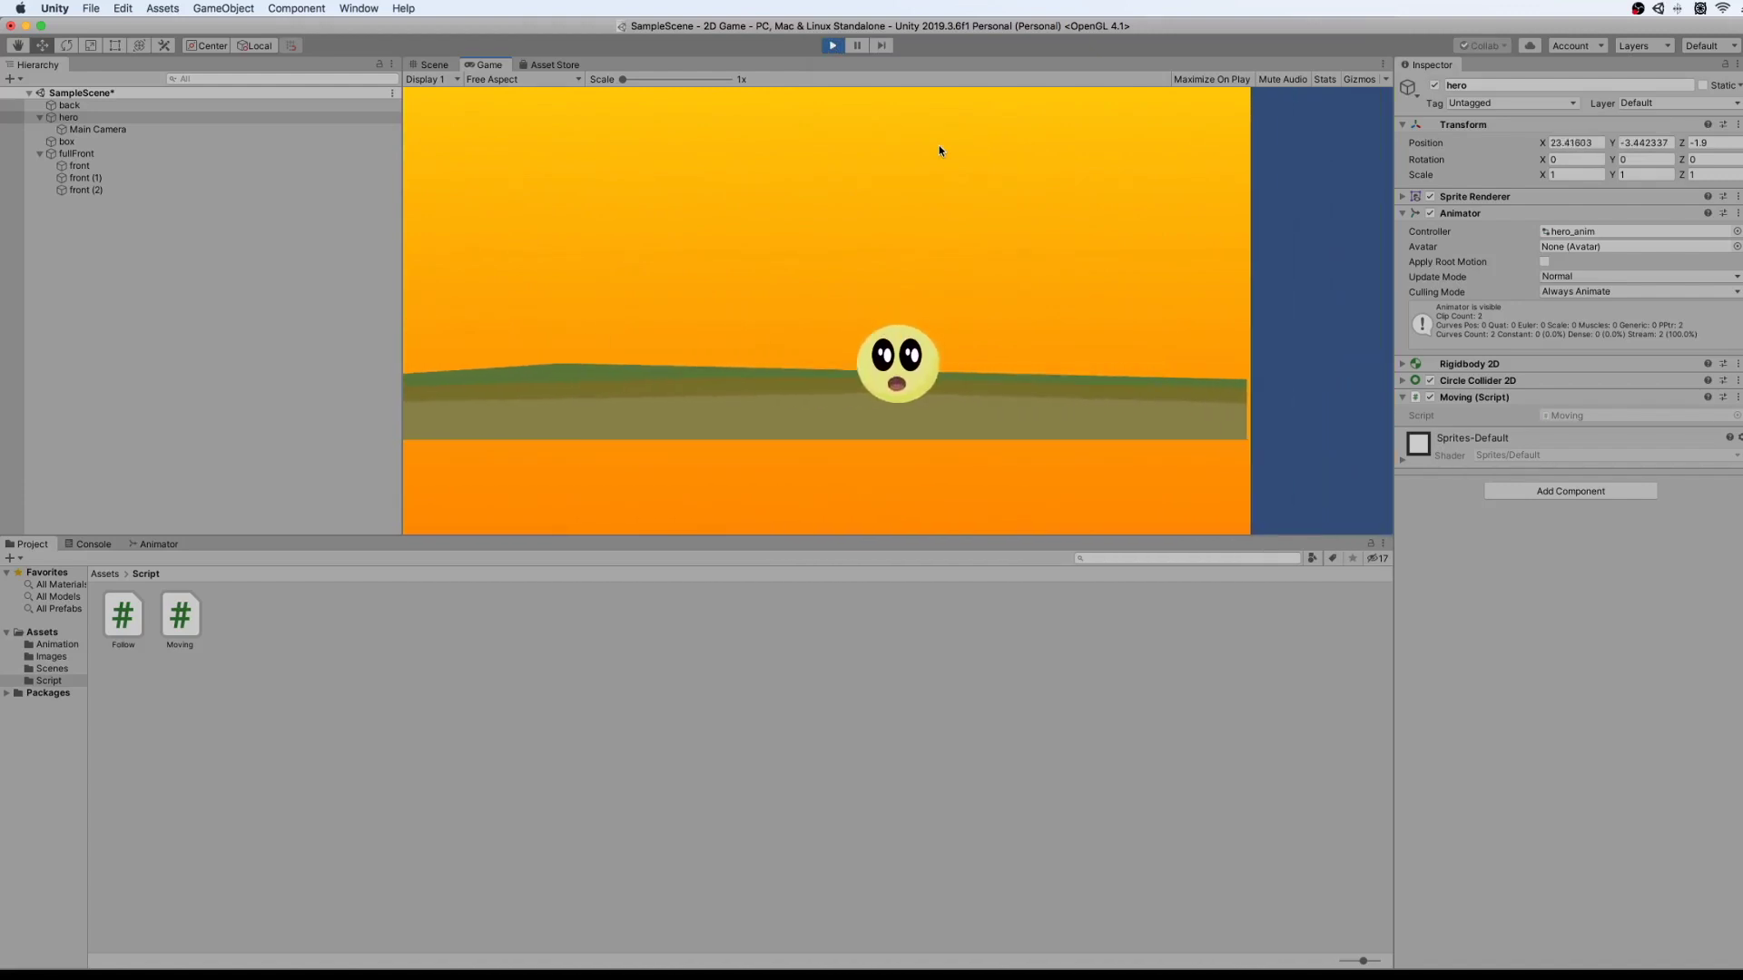
pyautogui.click(833, 45)
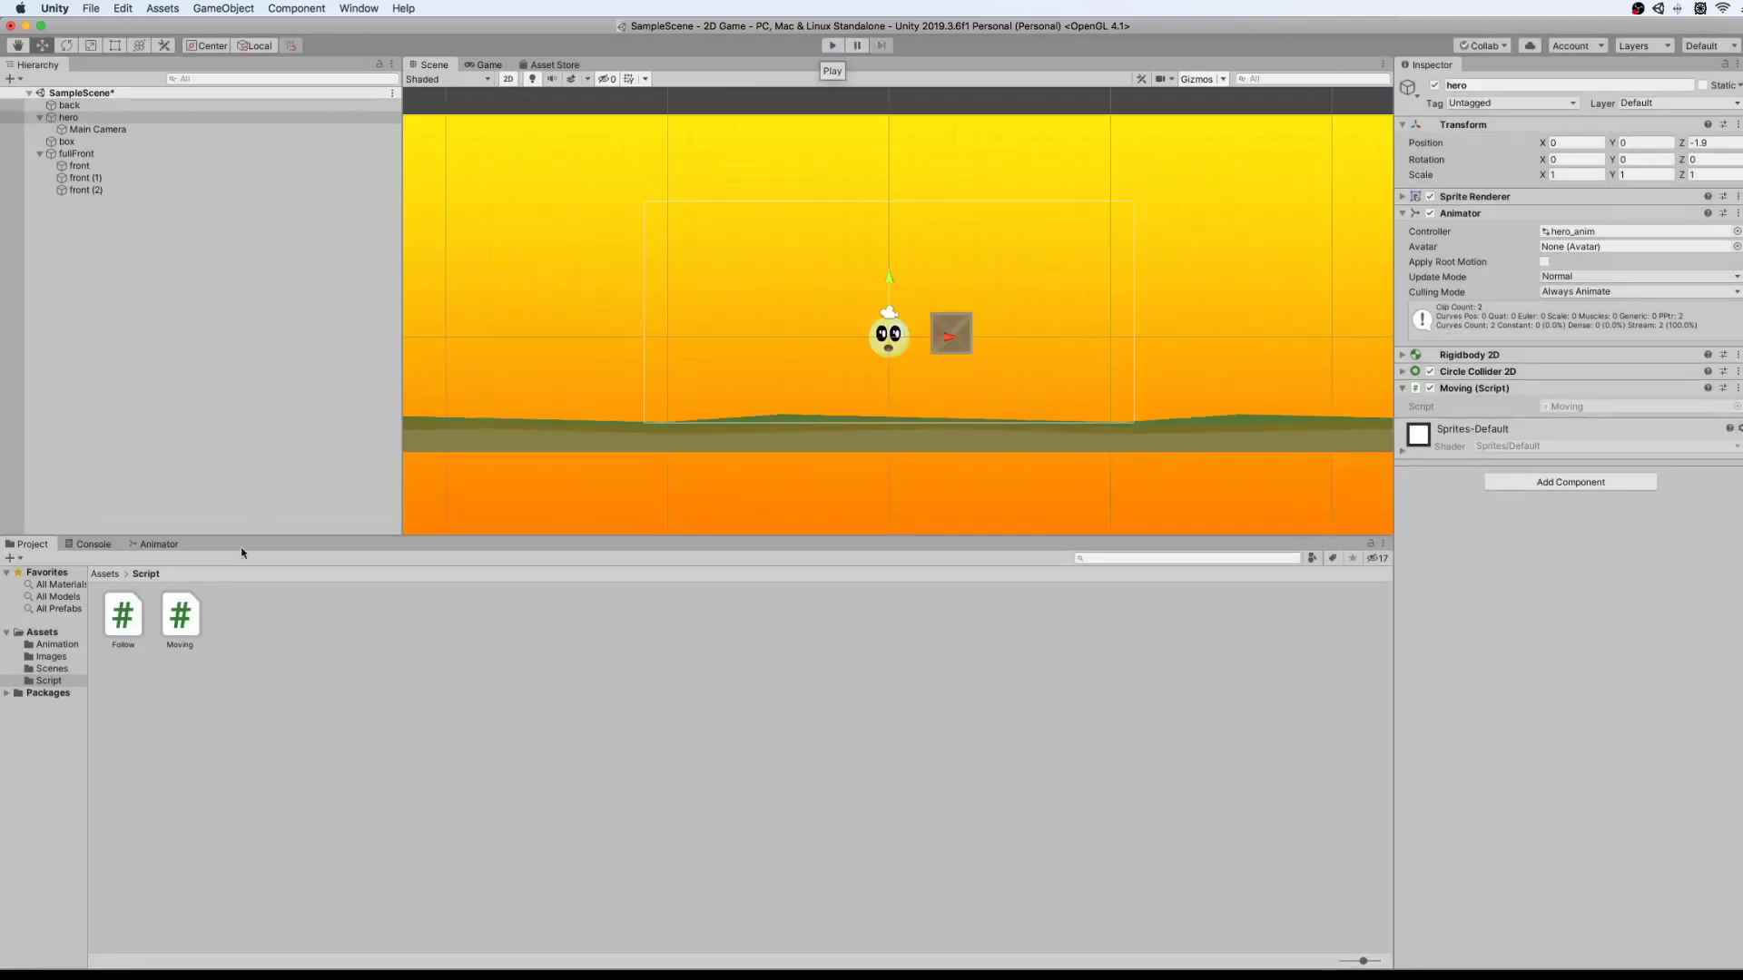
pyautogui.click(154, 545)
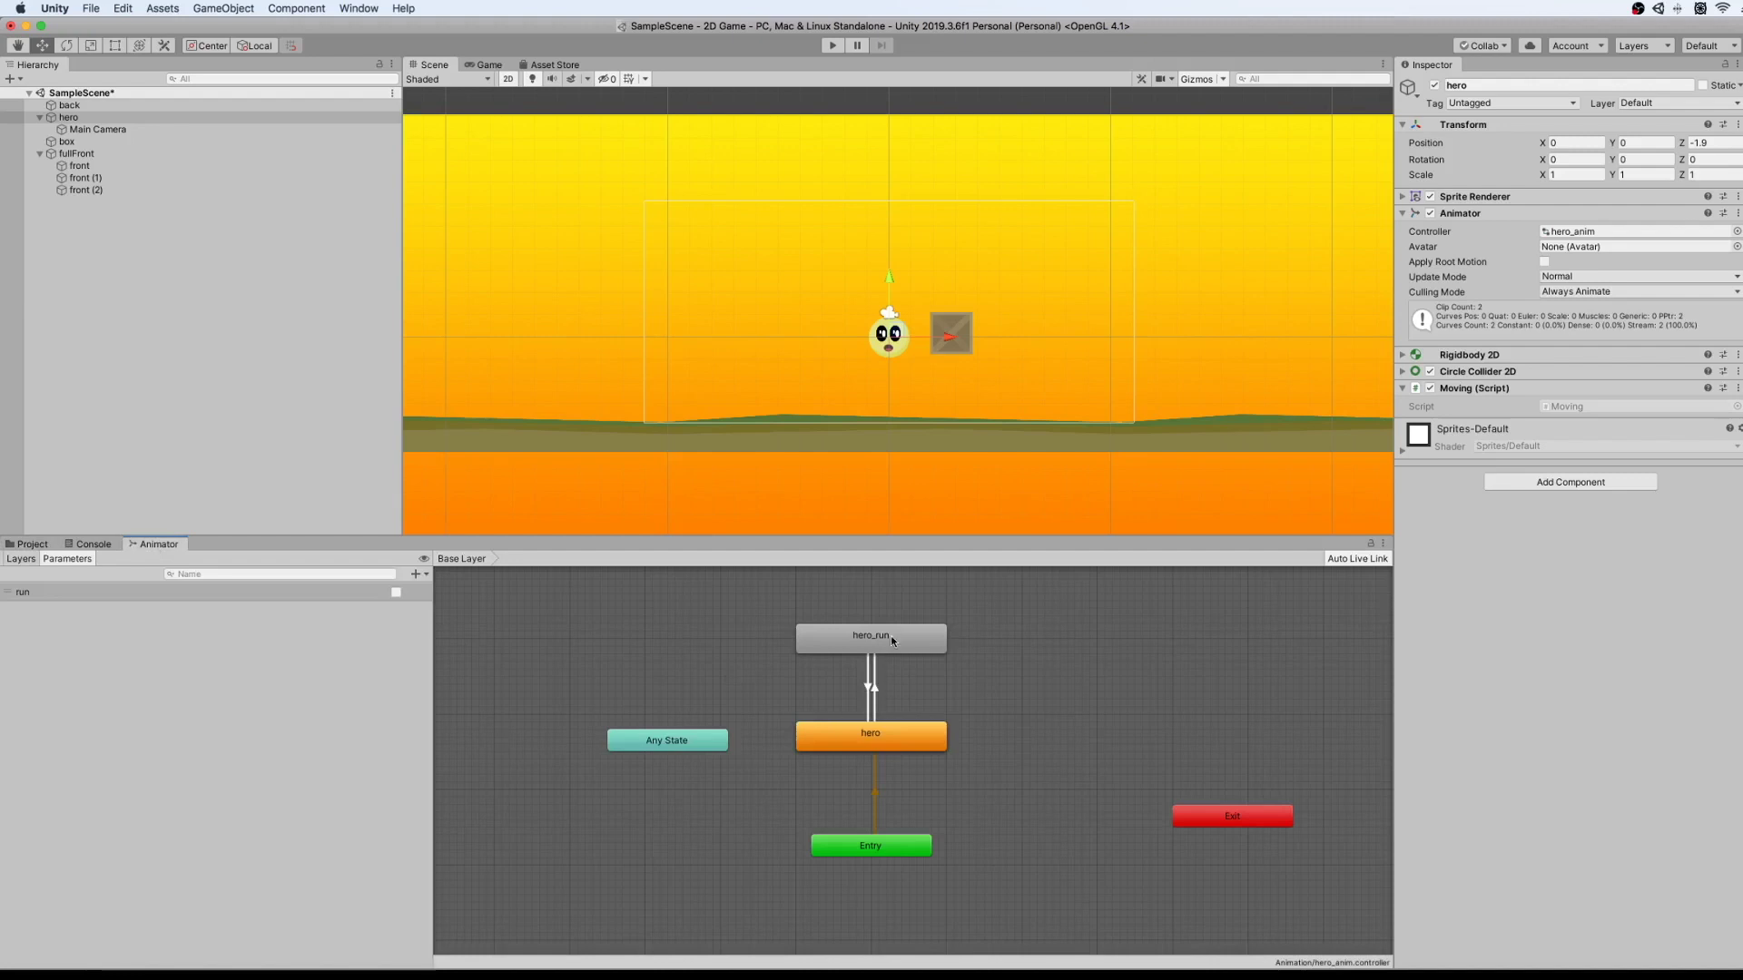
# Play again, running the hero left and right and jumping the box while watching hero_run activate.
pyautogui.click(836, 46)
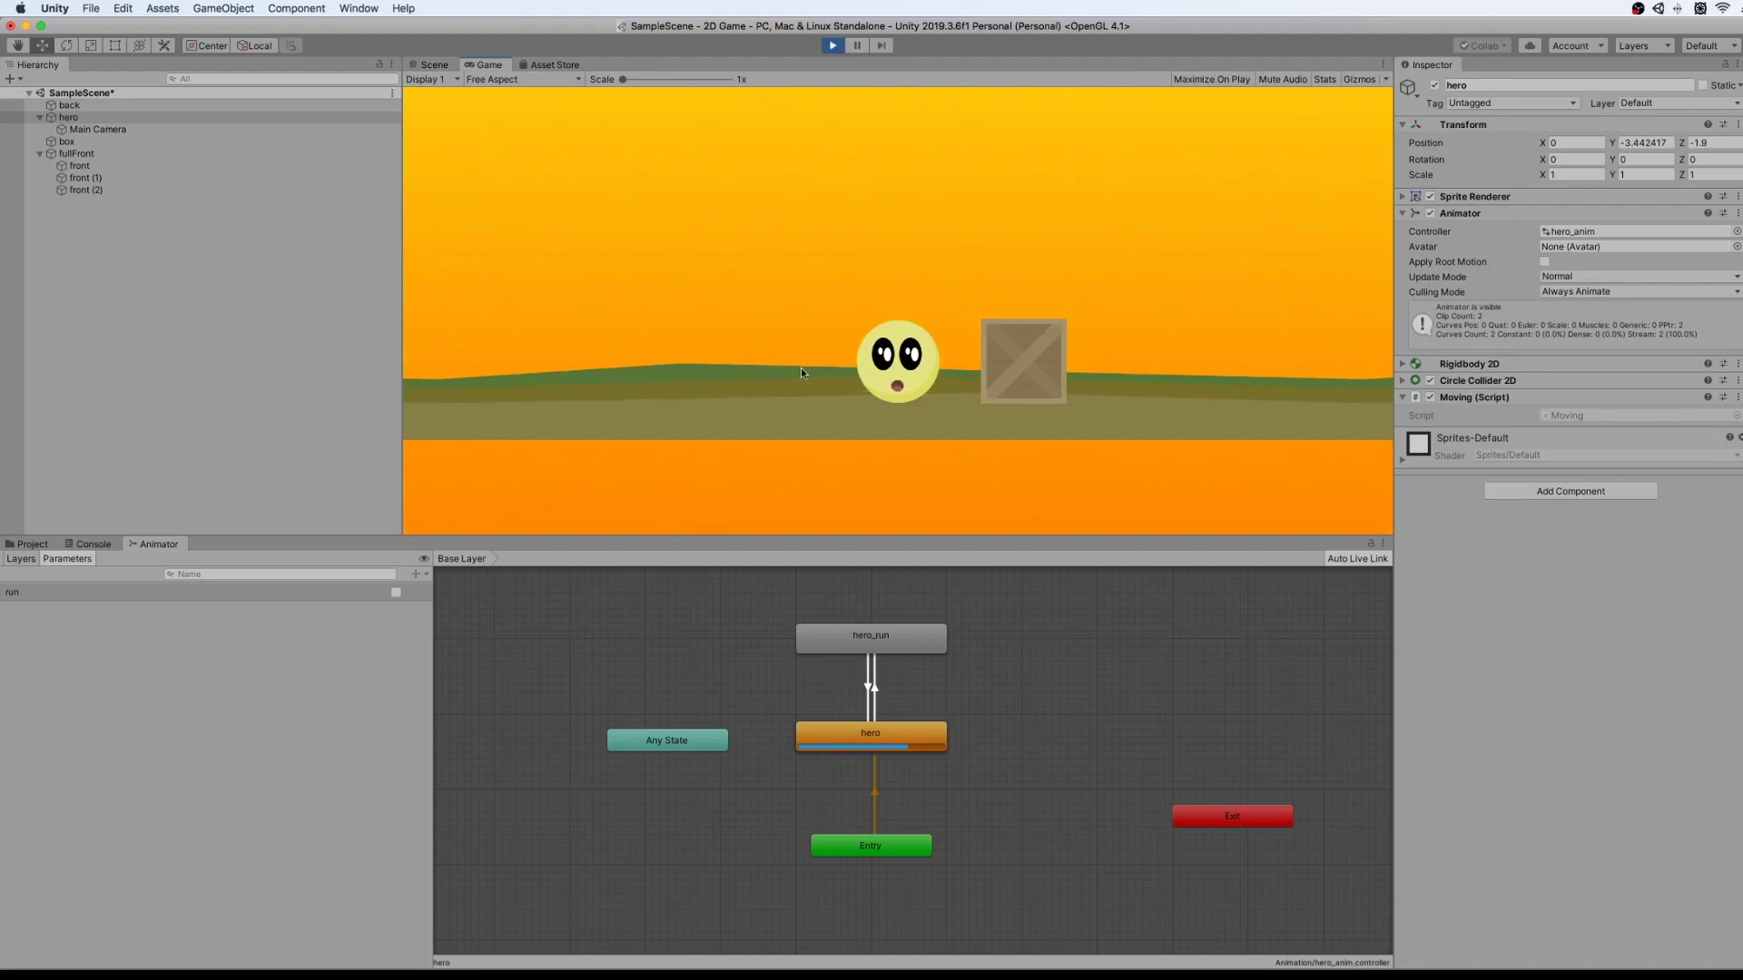
pyautogui.press('Left')
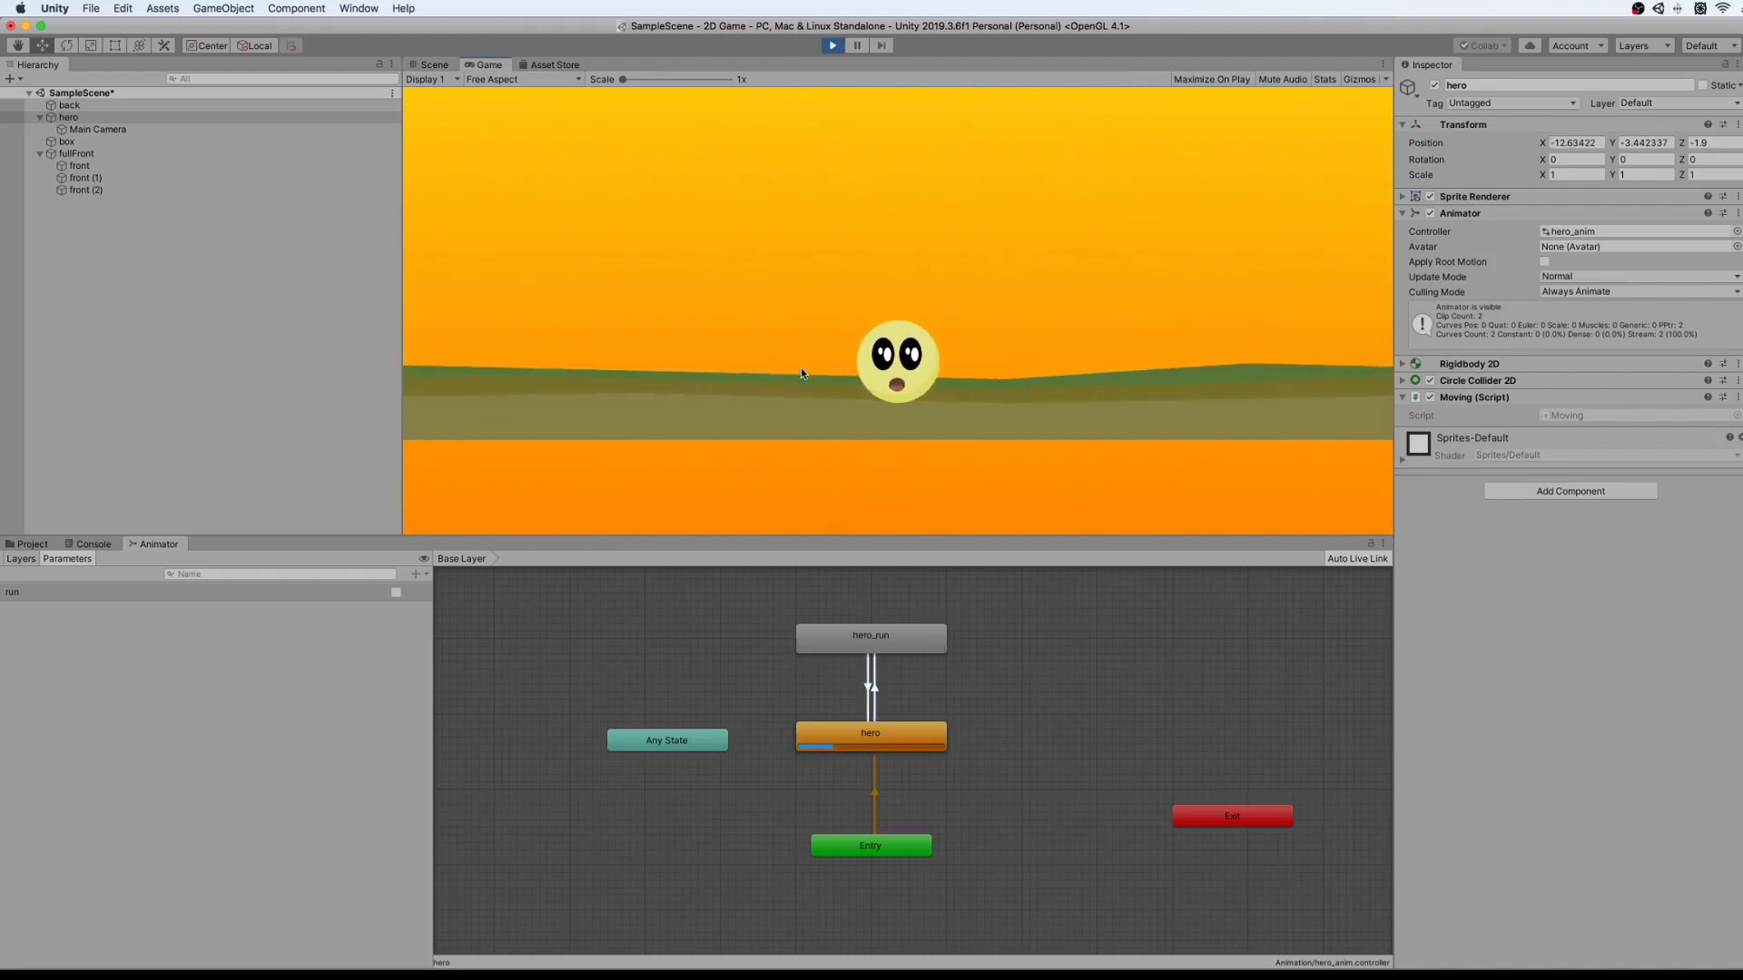
pyautogui.press('Right')
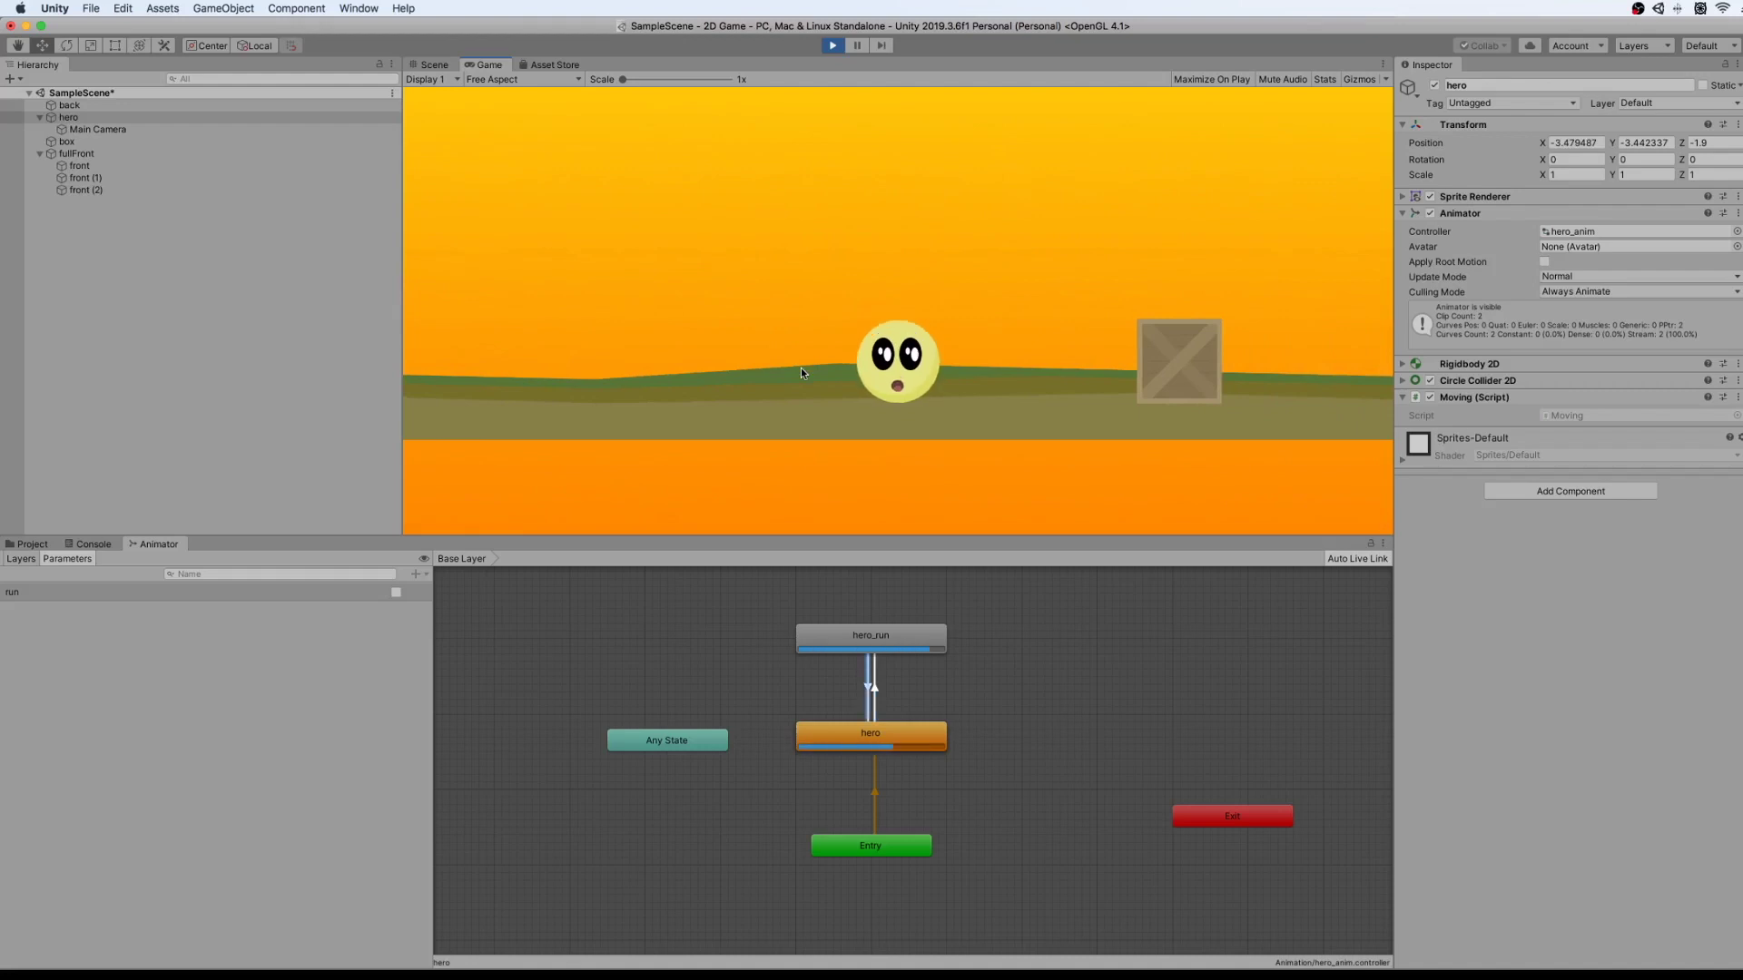
pyautogui.press('Left')
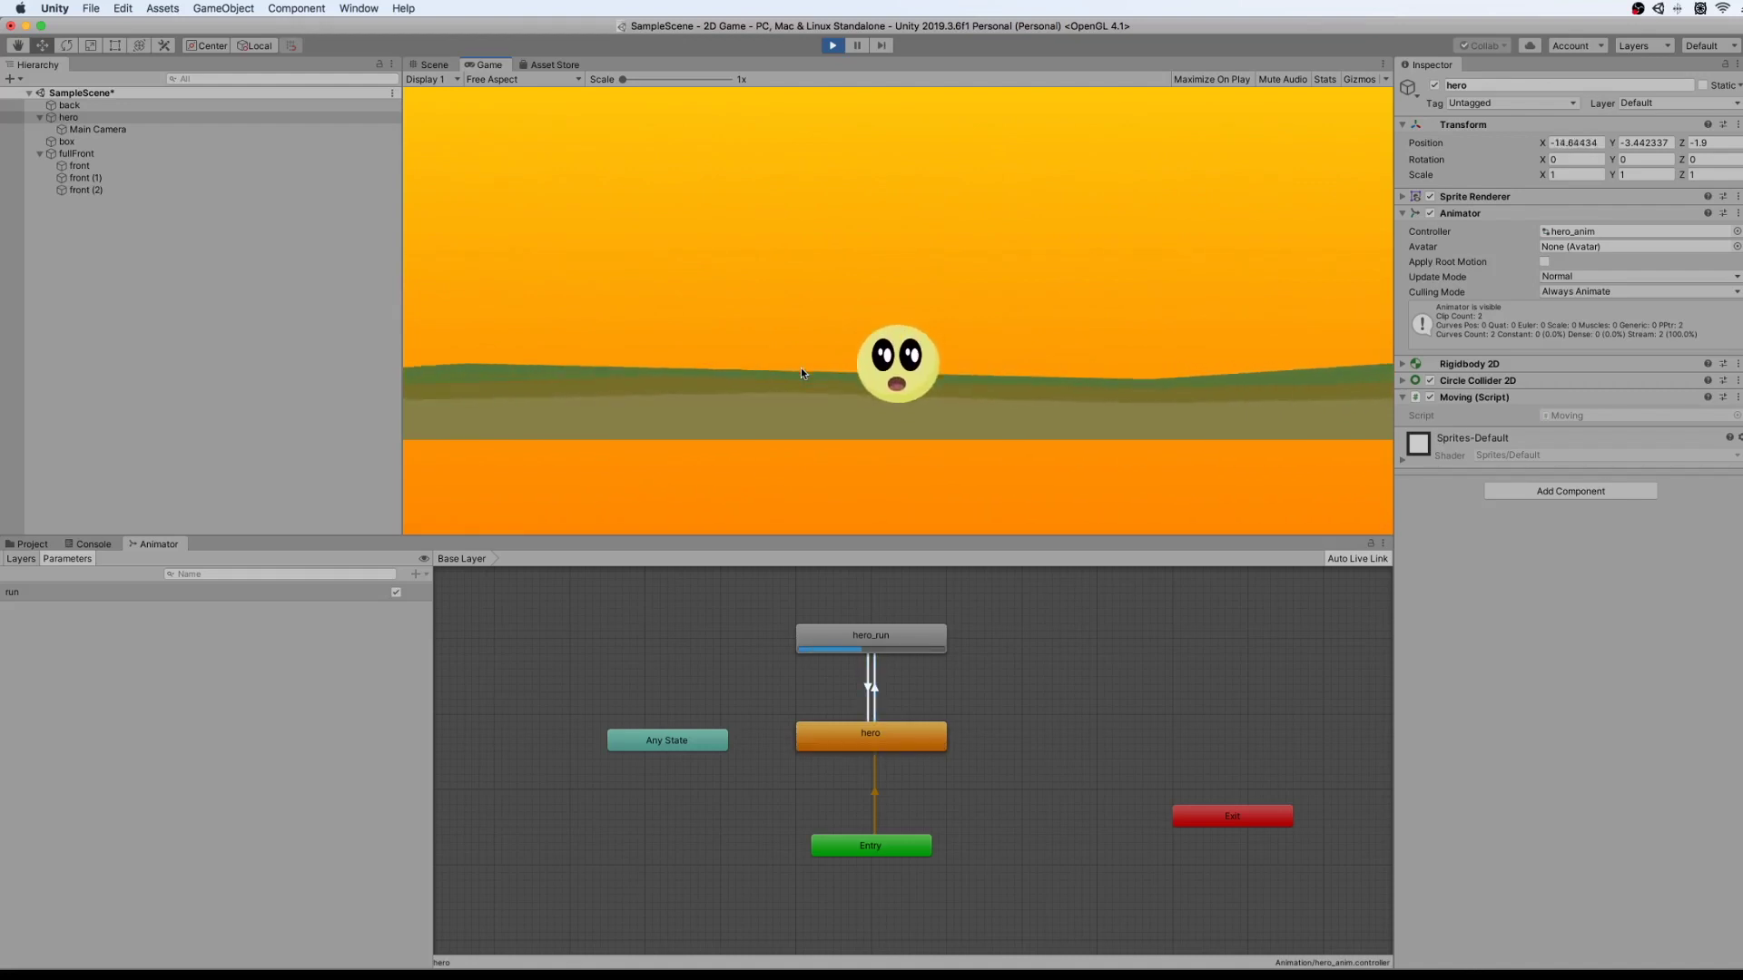
pyautogui.press('Left')
pyautogui.press('Left')
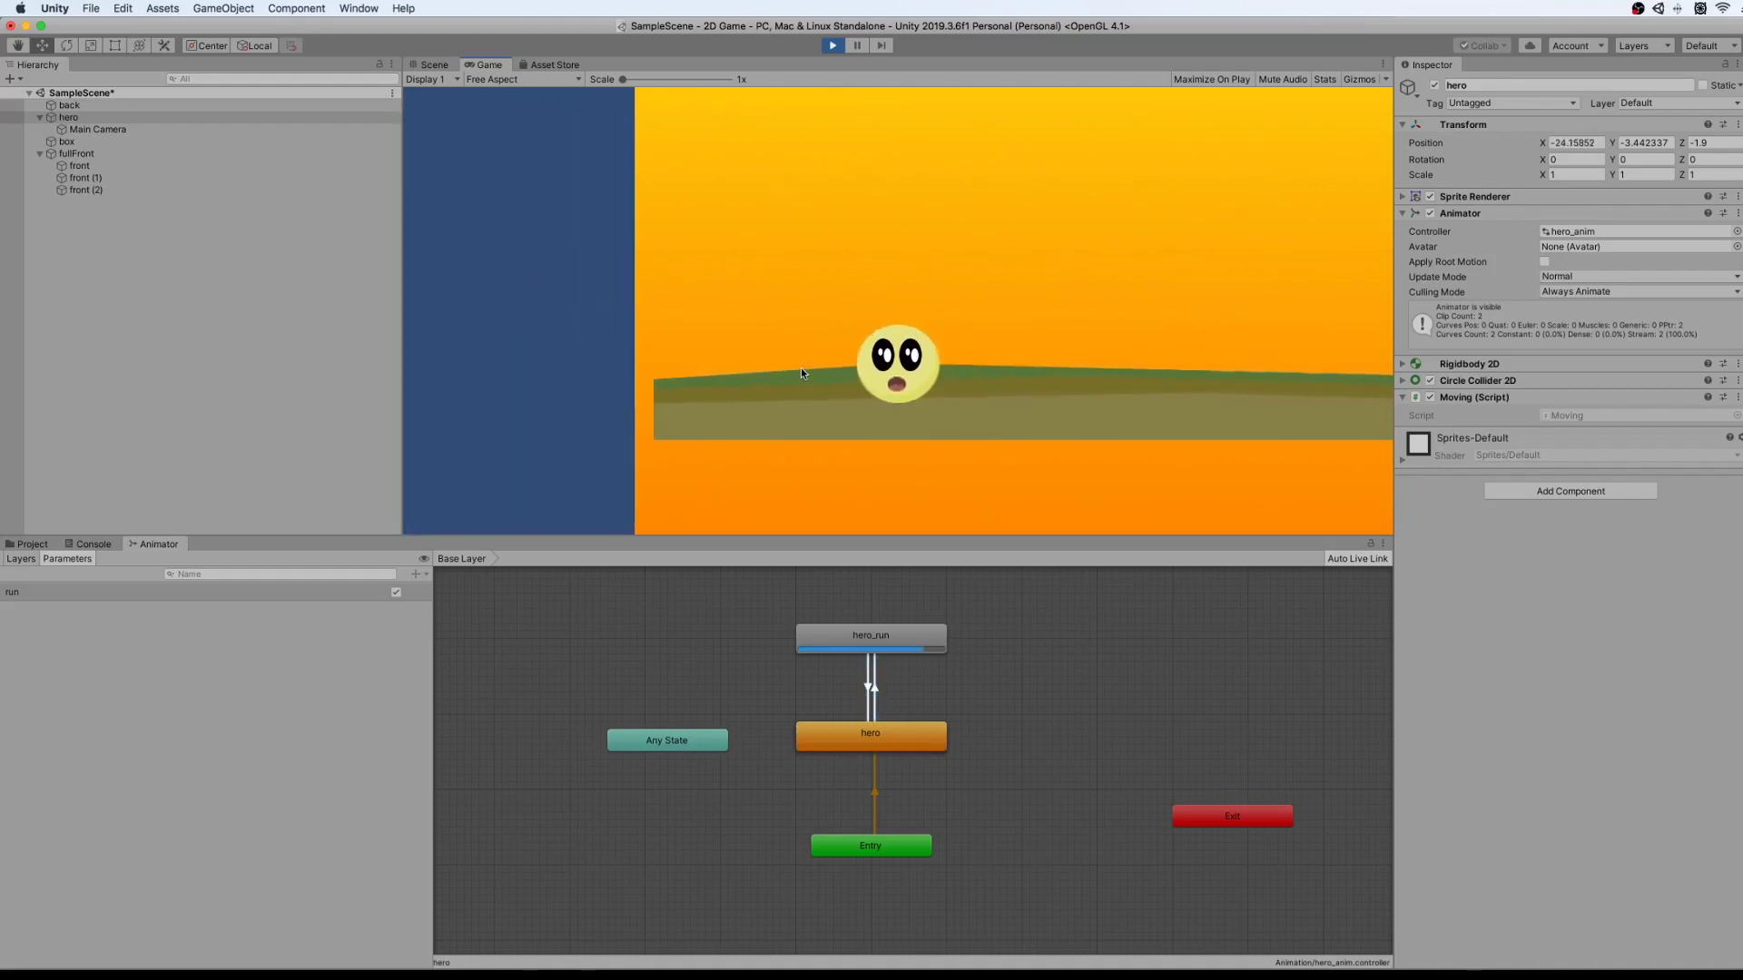
pyautogui.press('Right')
pyautogui.press('Right')
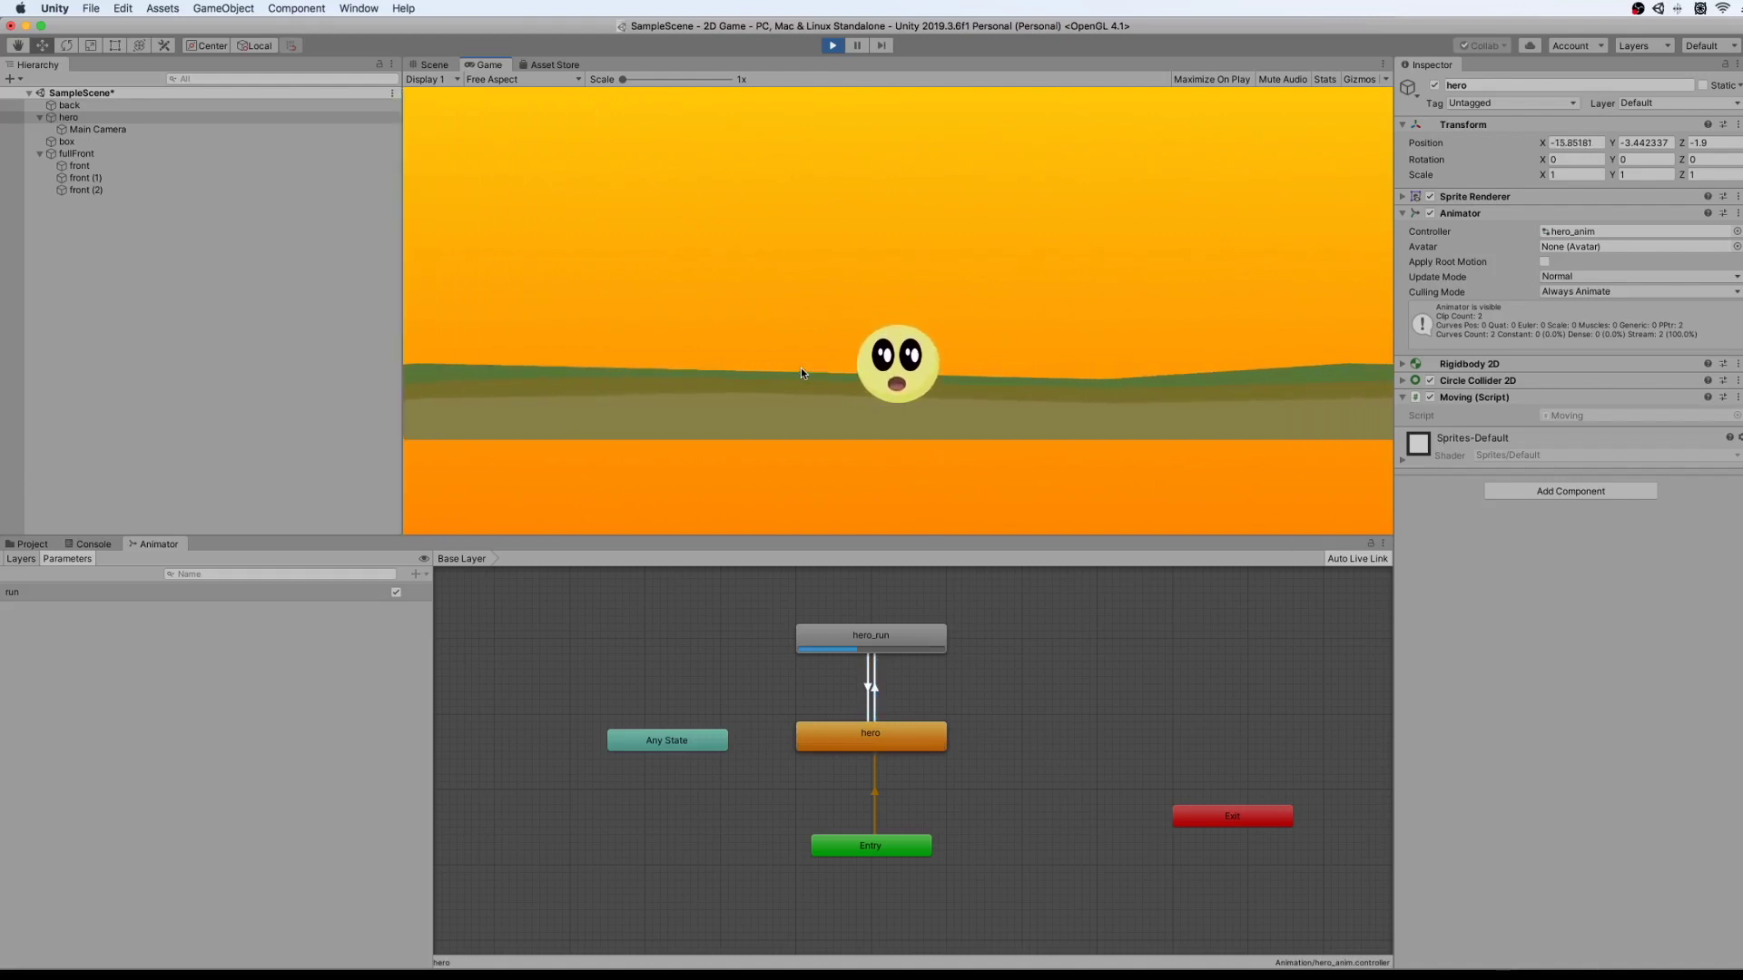
pyautogui.press('Right')
pyautogui.press('Left')
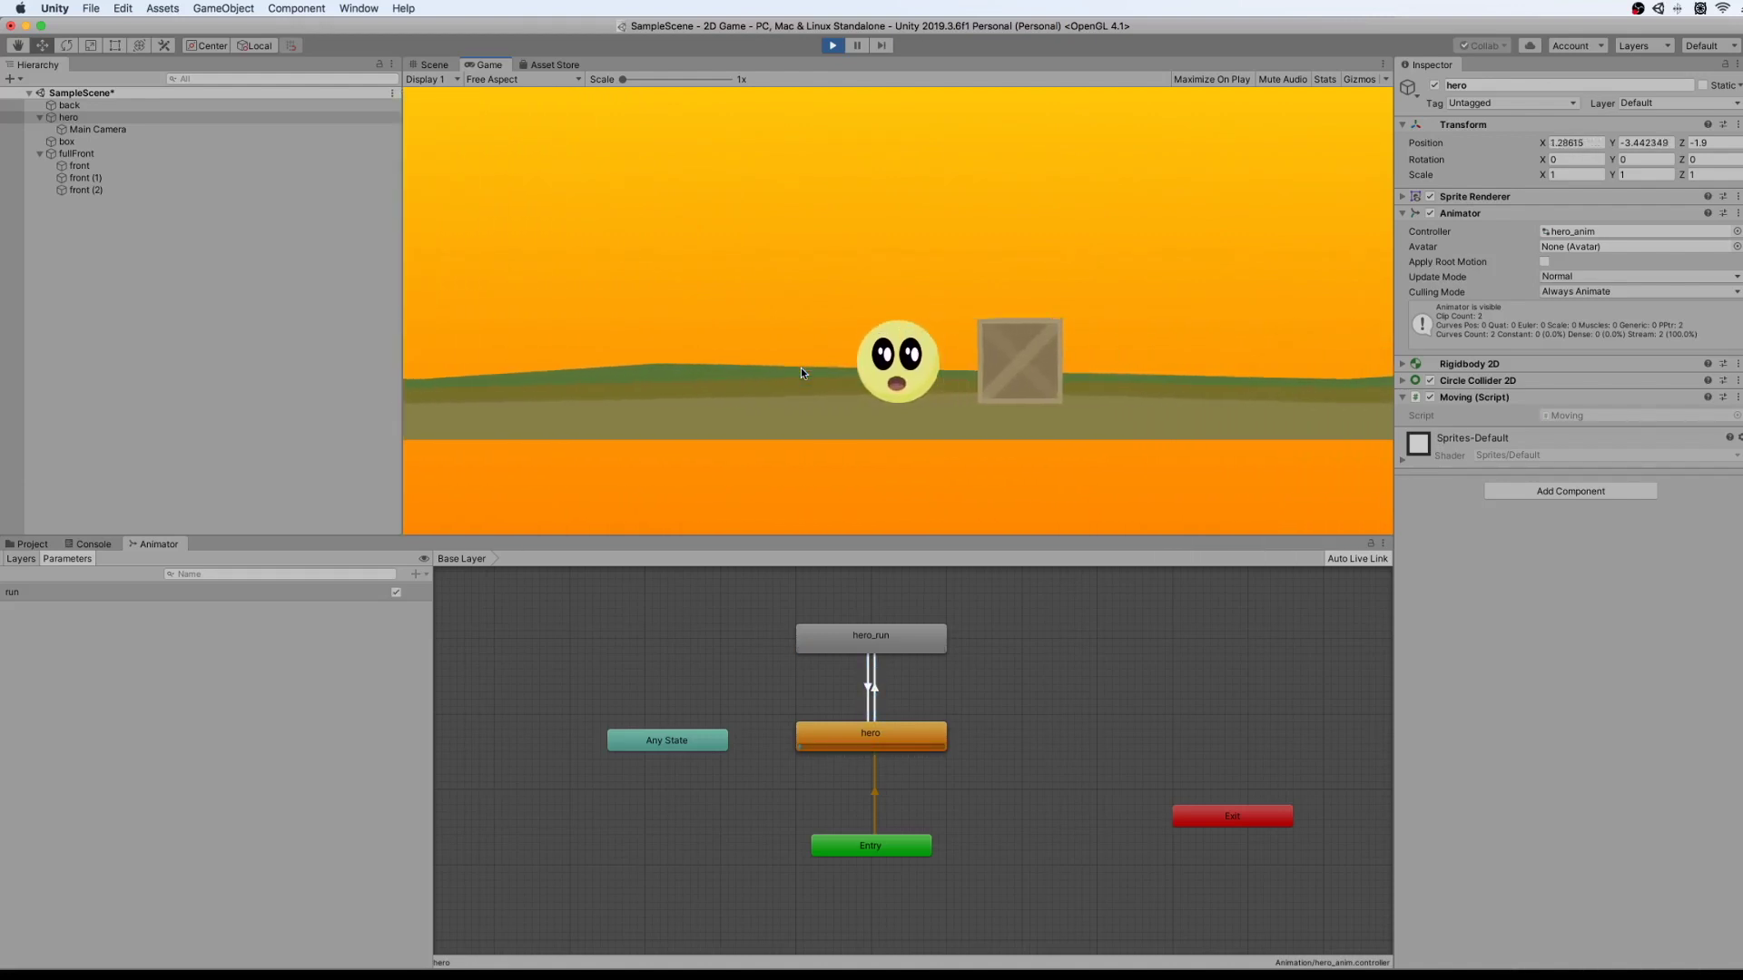
pyautogui.press('Right')
pyautogui.press('space')
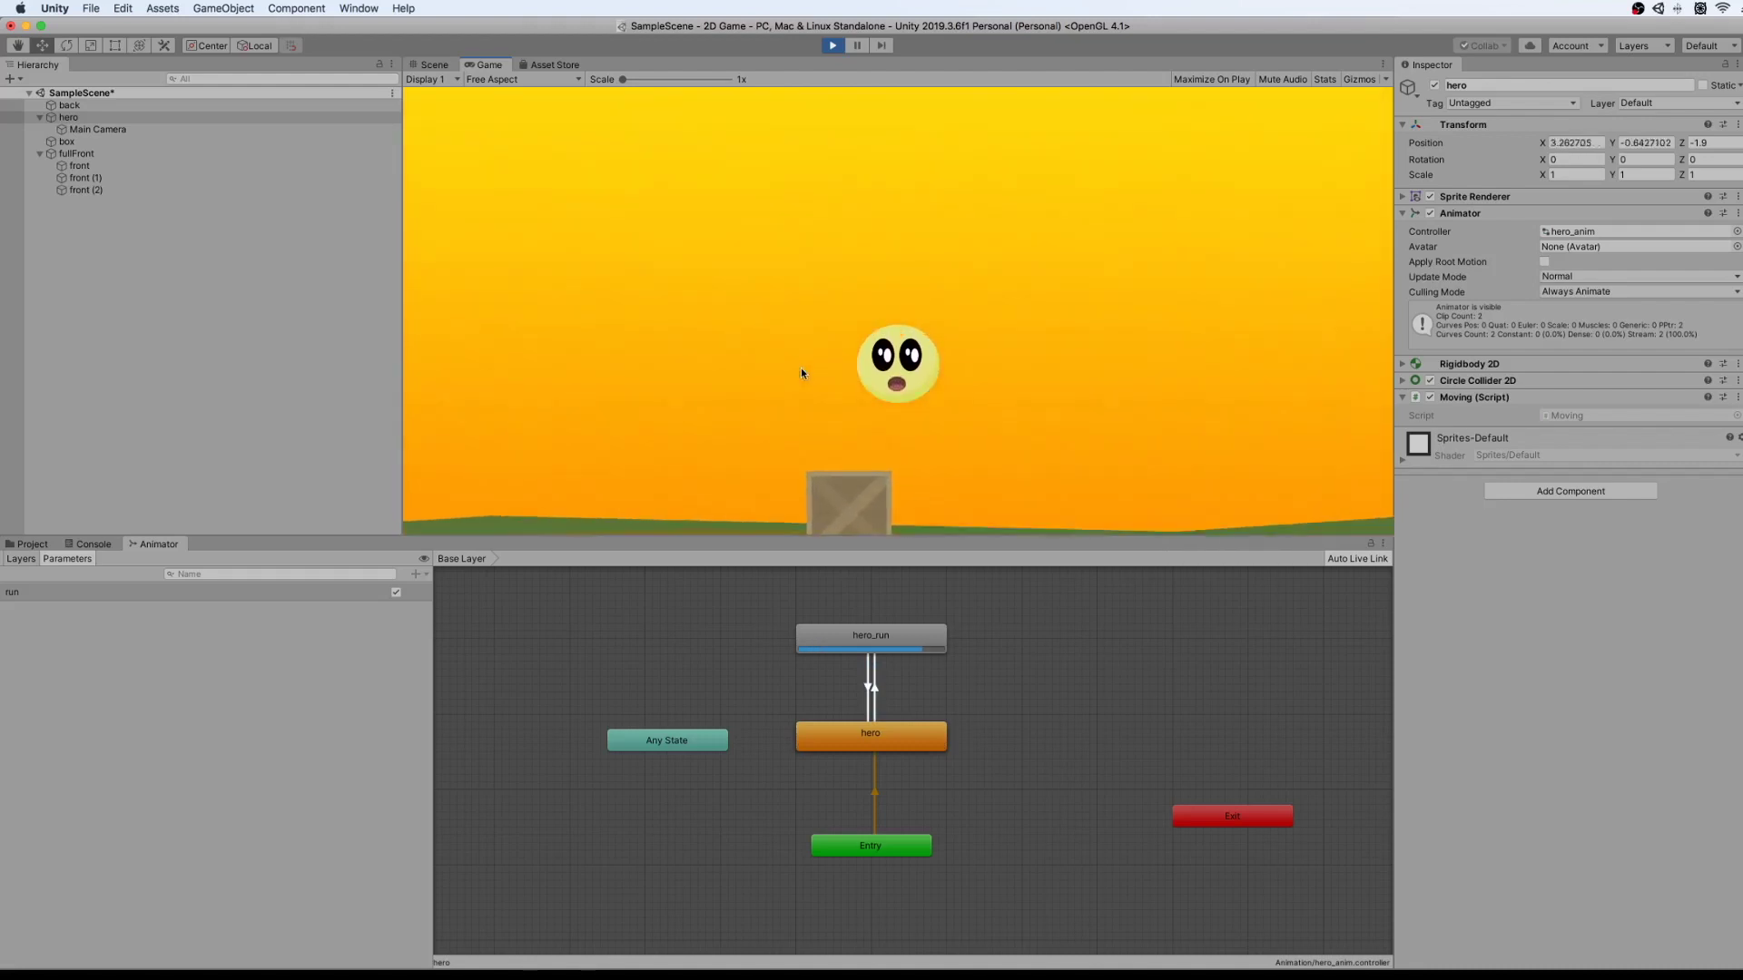
pyautogui.press('Right')
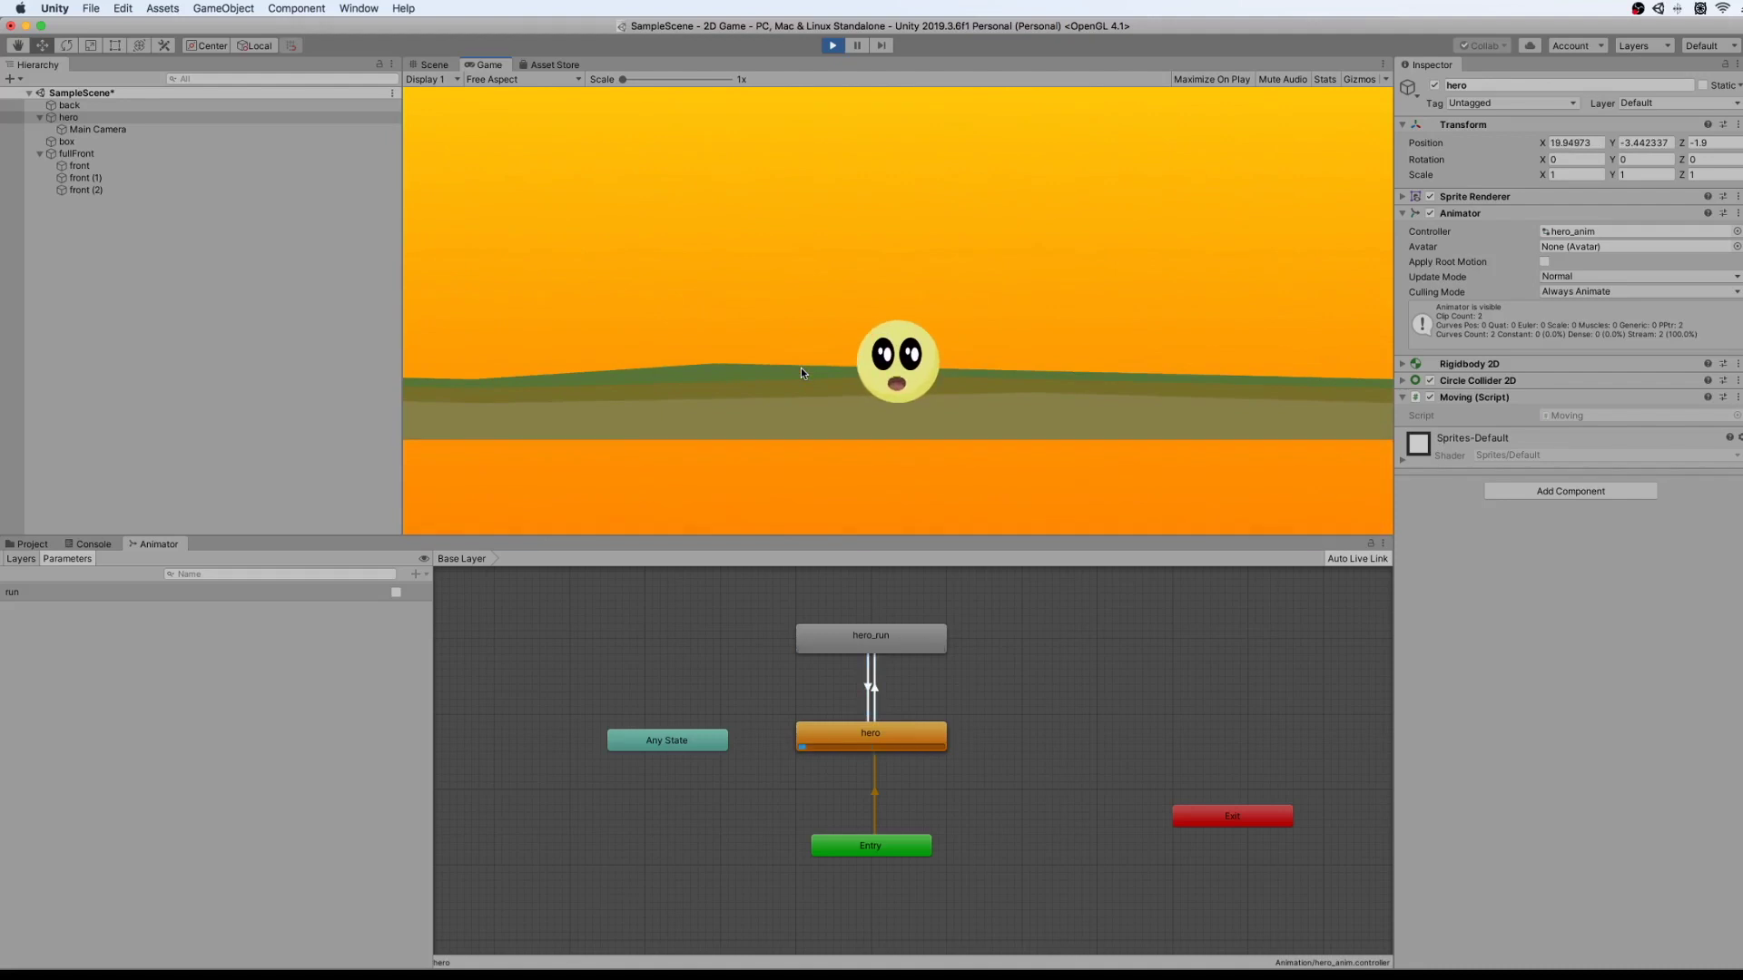
pyautogui.press('Left')
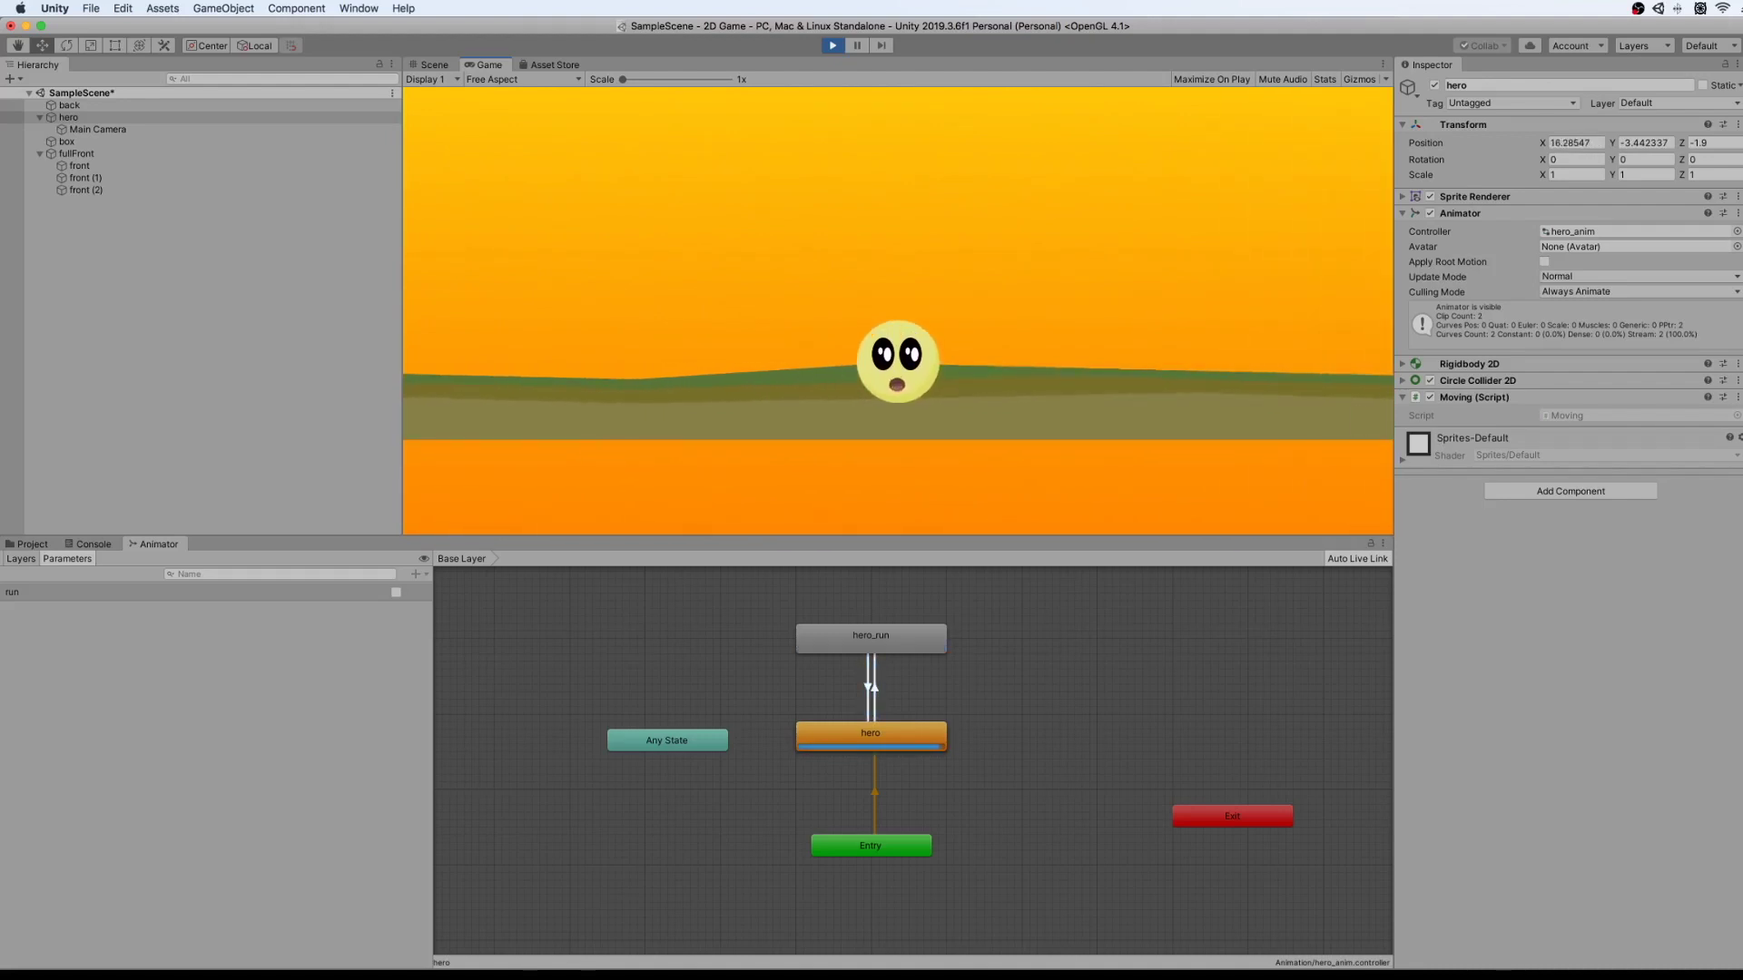
pyautogui.click(834, 46)
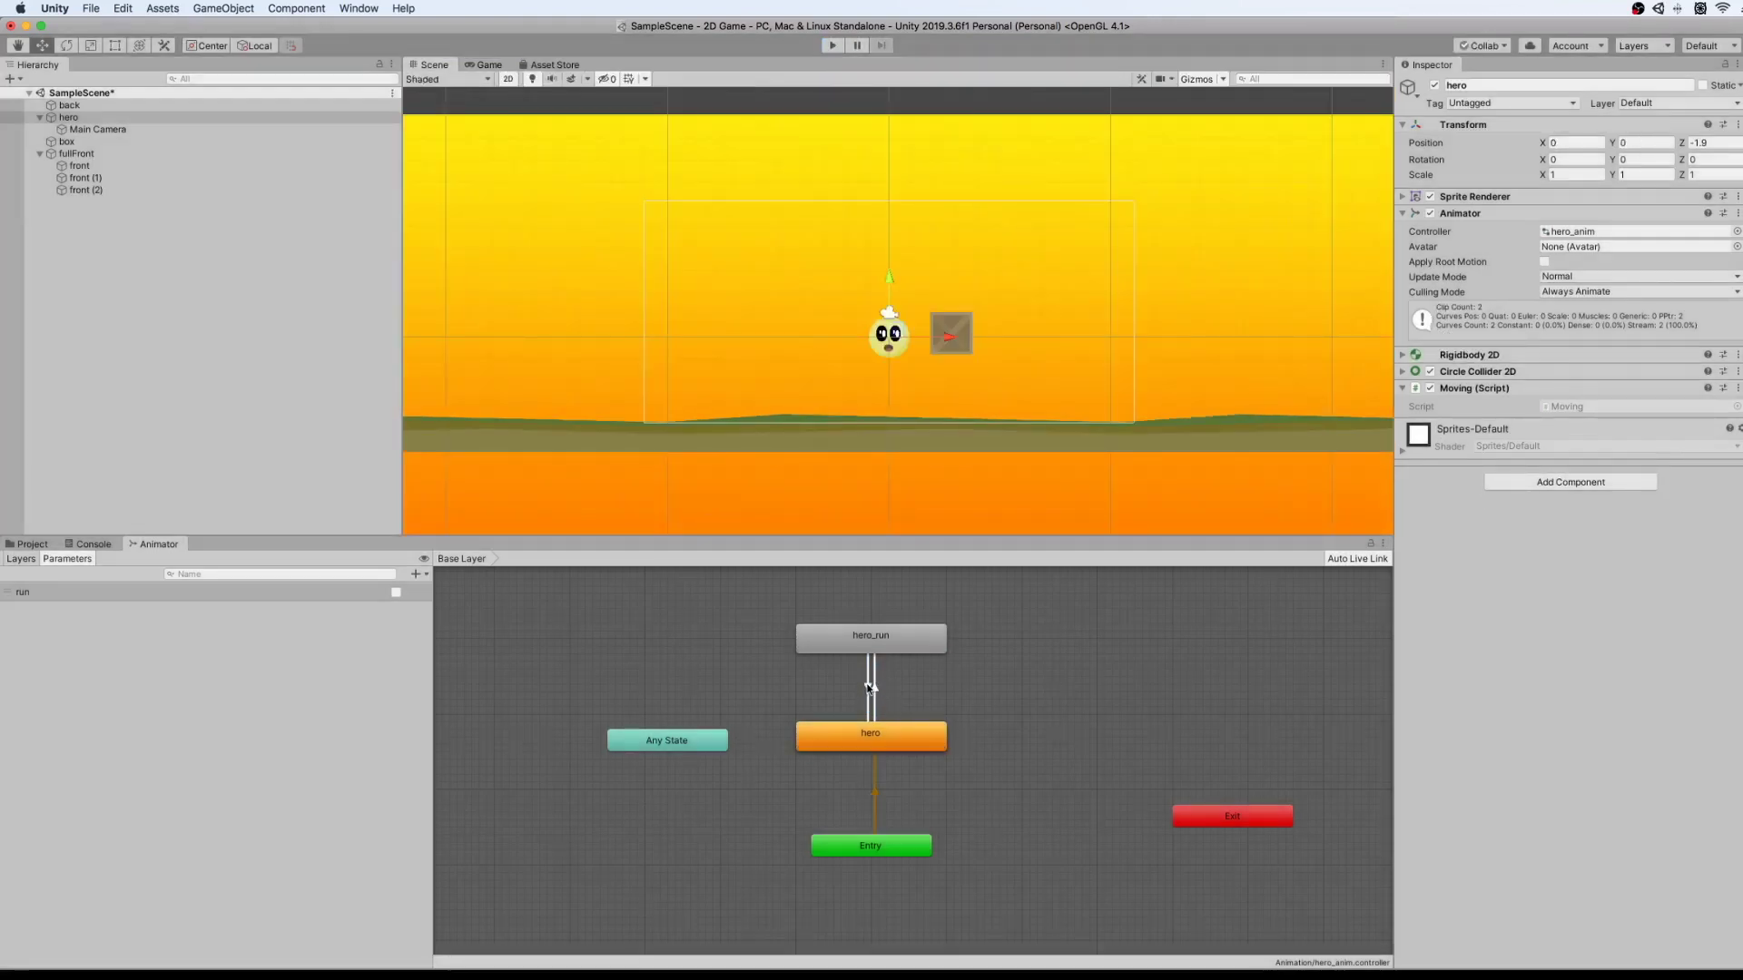
# Uncheck Has Exit Time on both hero→hero_run and hero_run→hero transitions, then start Play.
pyautogui.click(874, 685)
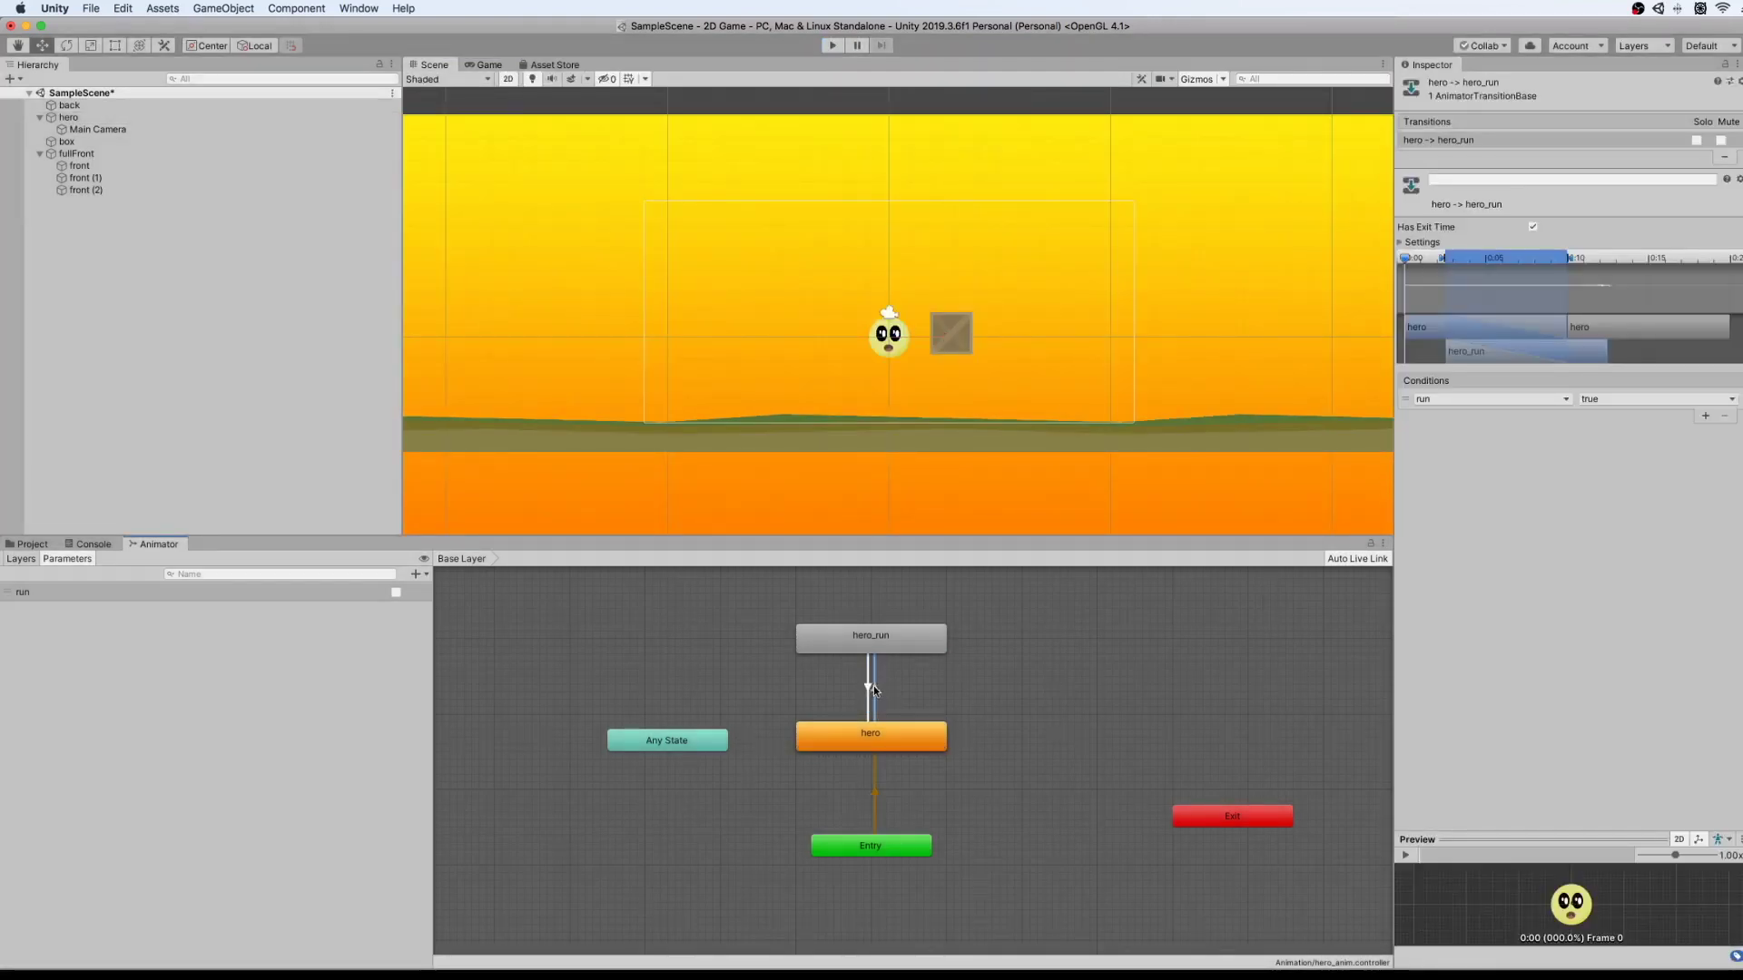
pyautogui.click(1534, 227)
pyautogui.click(867, 689)
pyautogui.click(1533, 227)
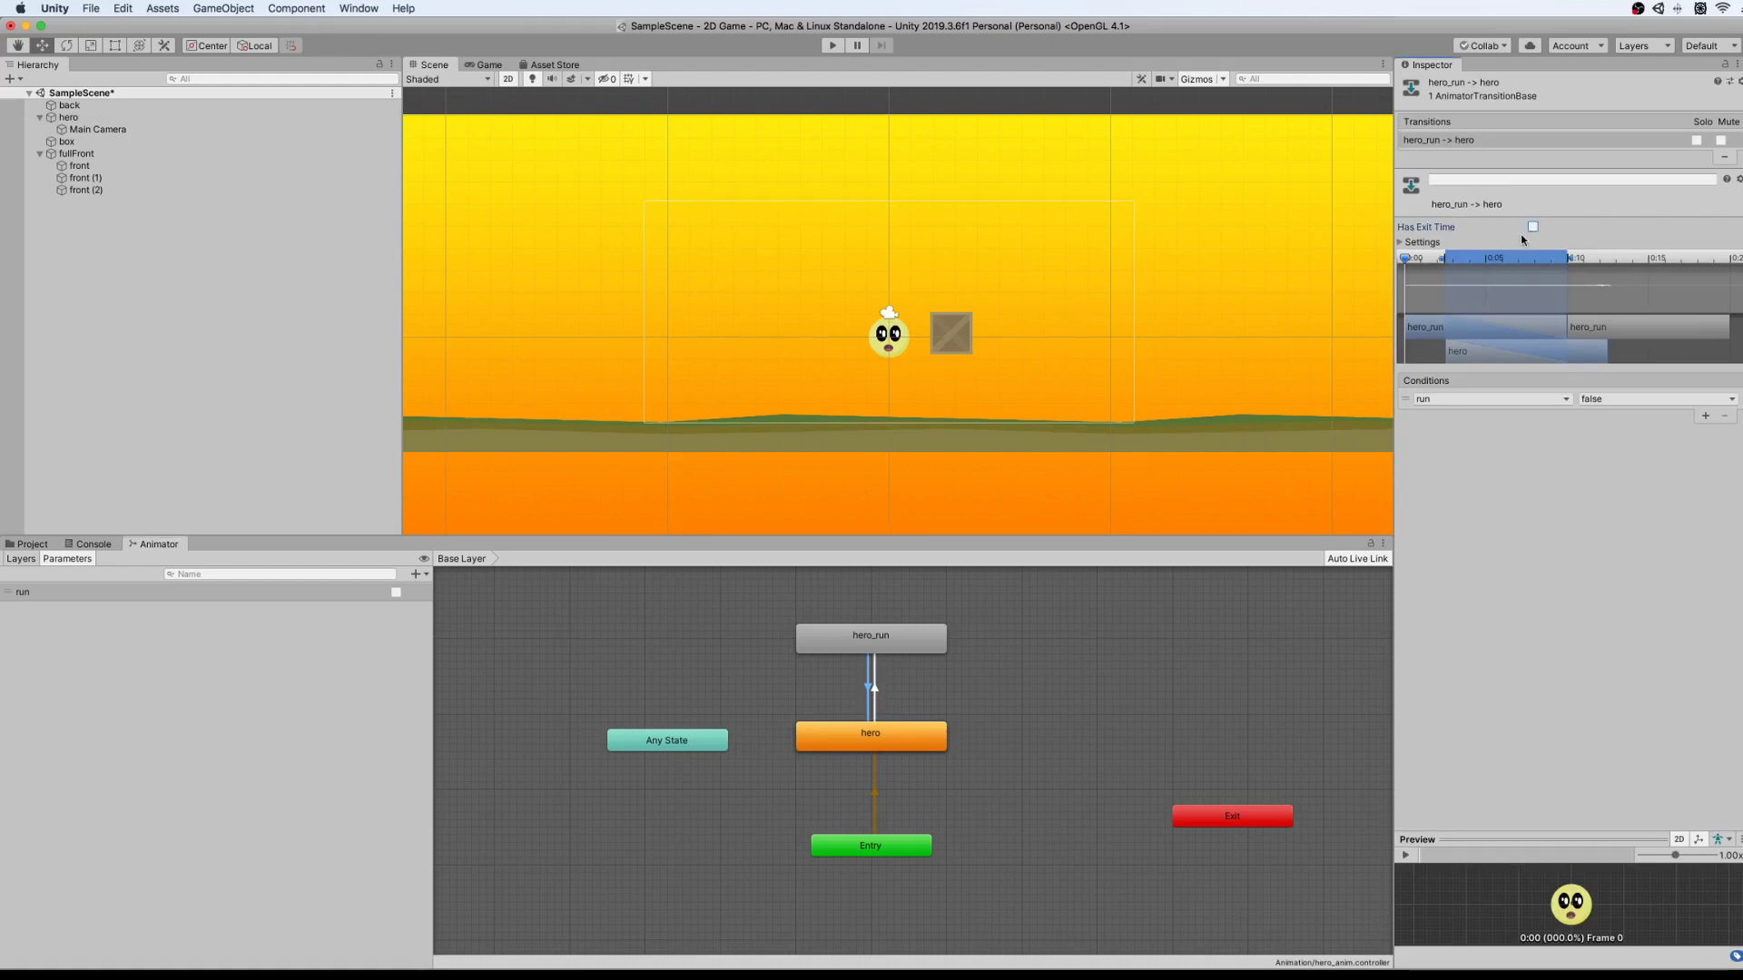
pyautogui.click(984, 683)
pyautogui.click(833, 46)
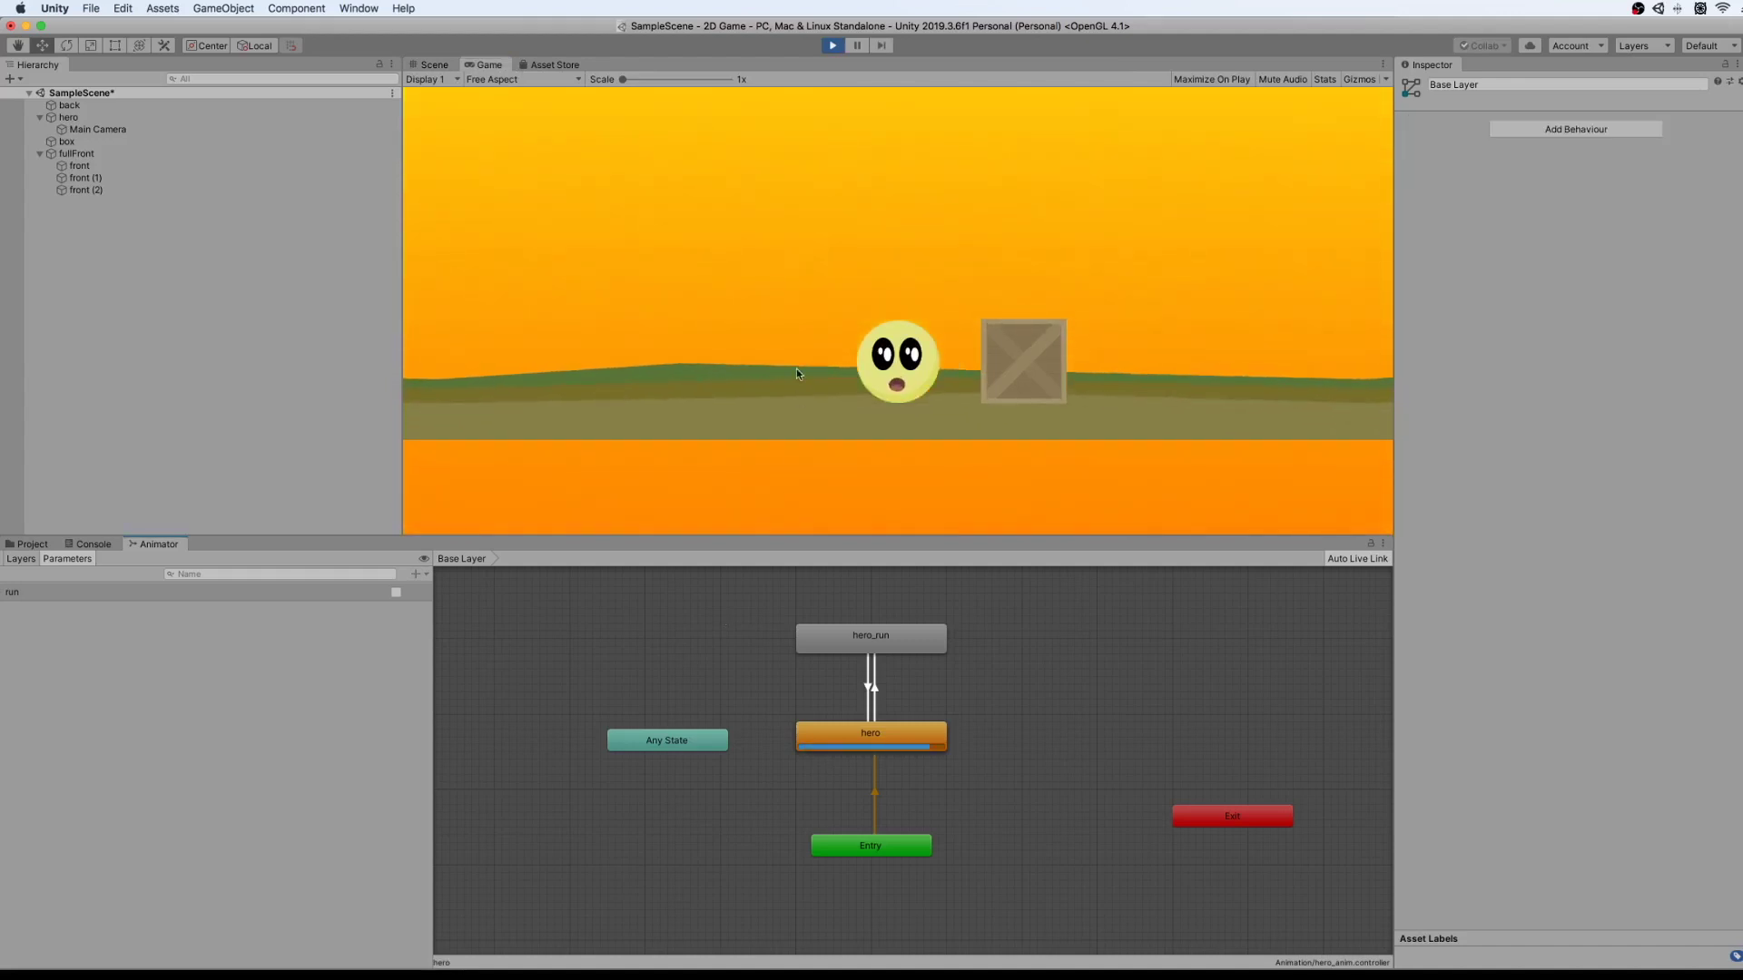
# Run the hero left and right past the crate, jump, then stop the game.
pyautogui.press('Left')
pyautogui.press('Right')
pyautogui.press('Left')
pyautogui.press('Right')
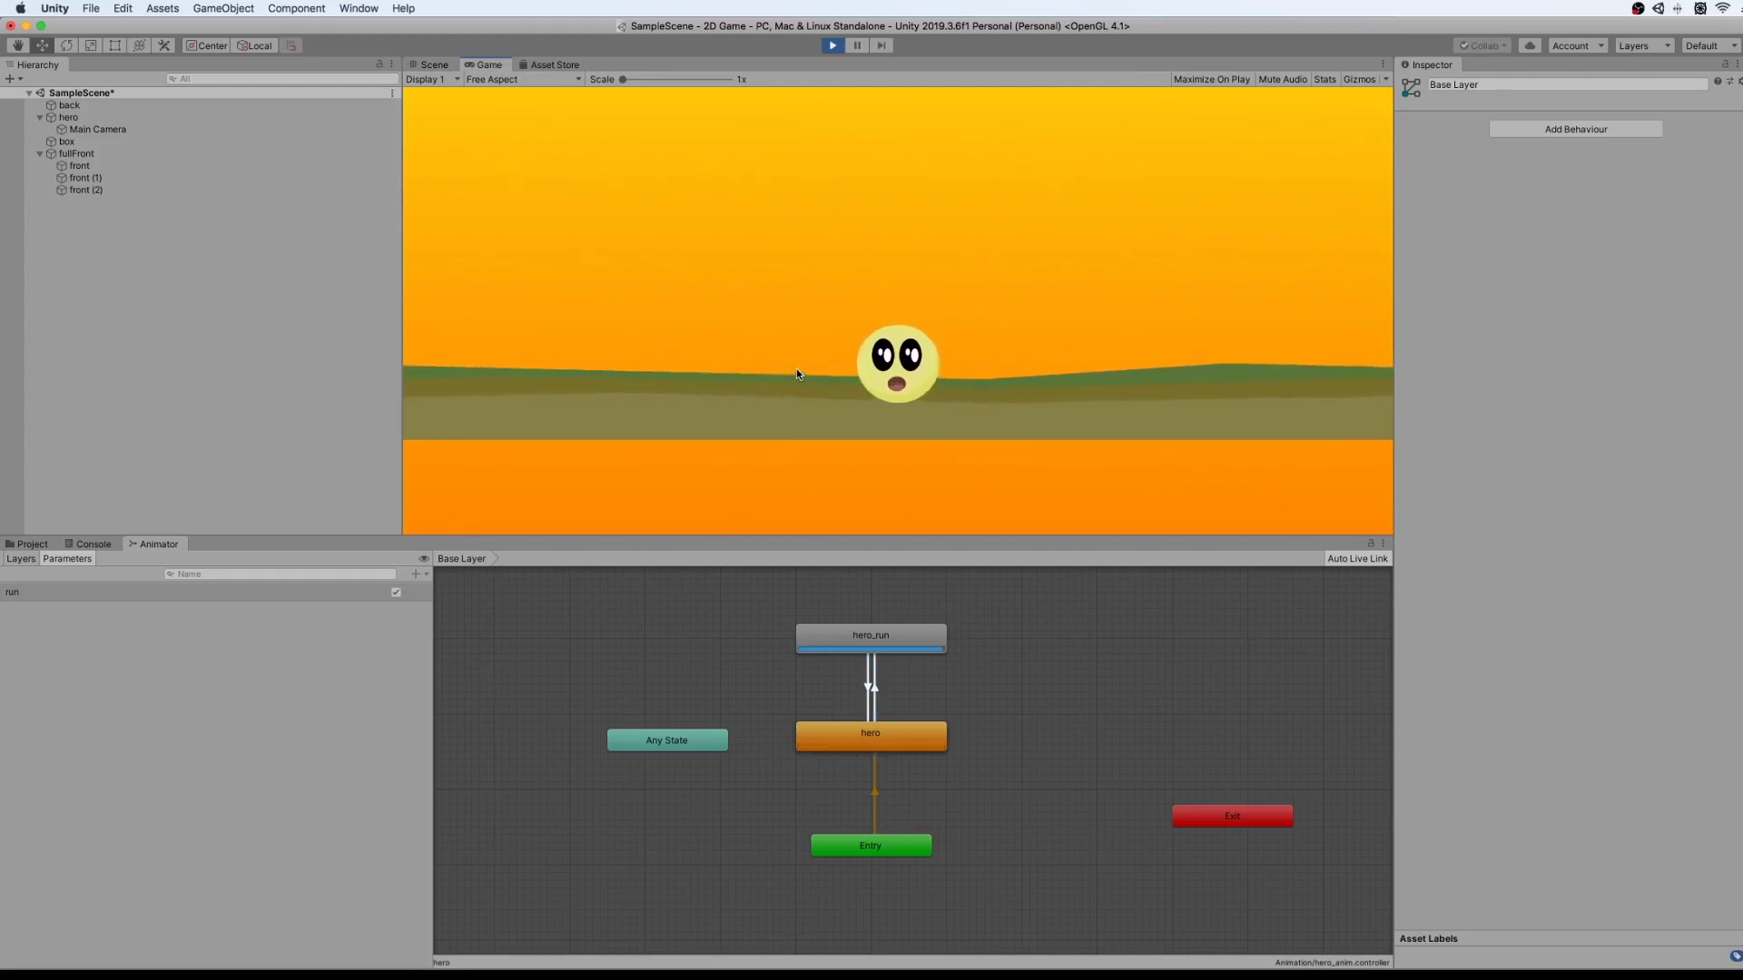
pyautogui.press('Left')
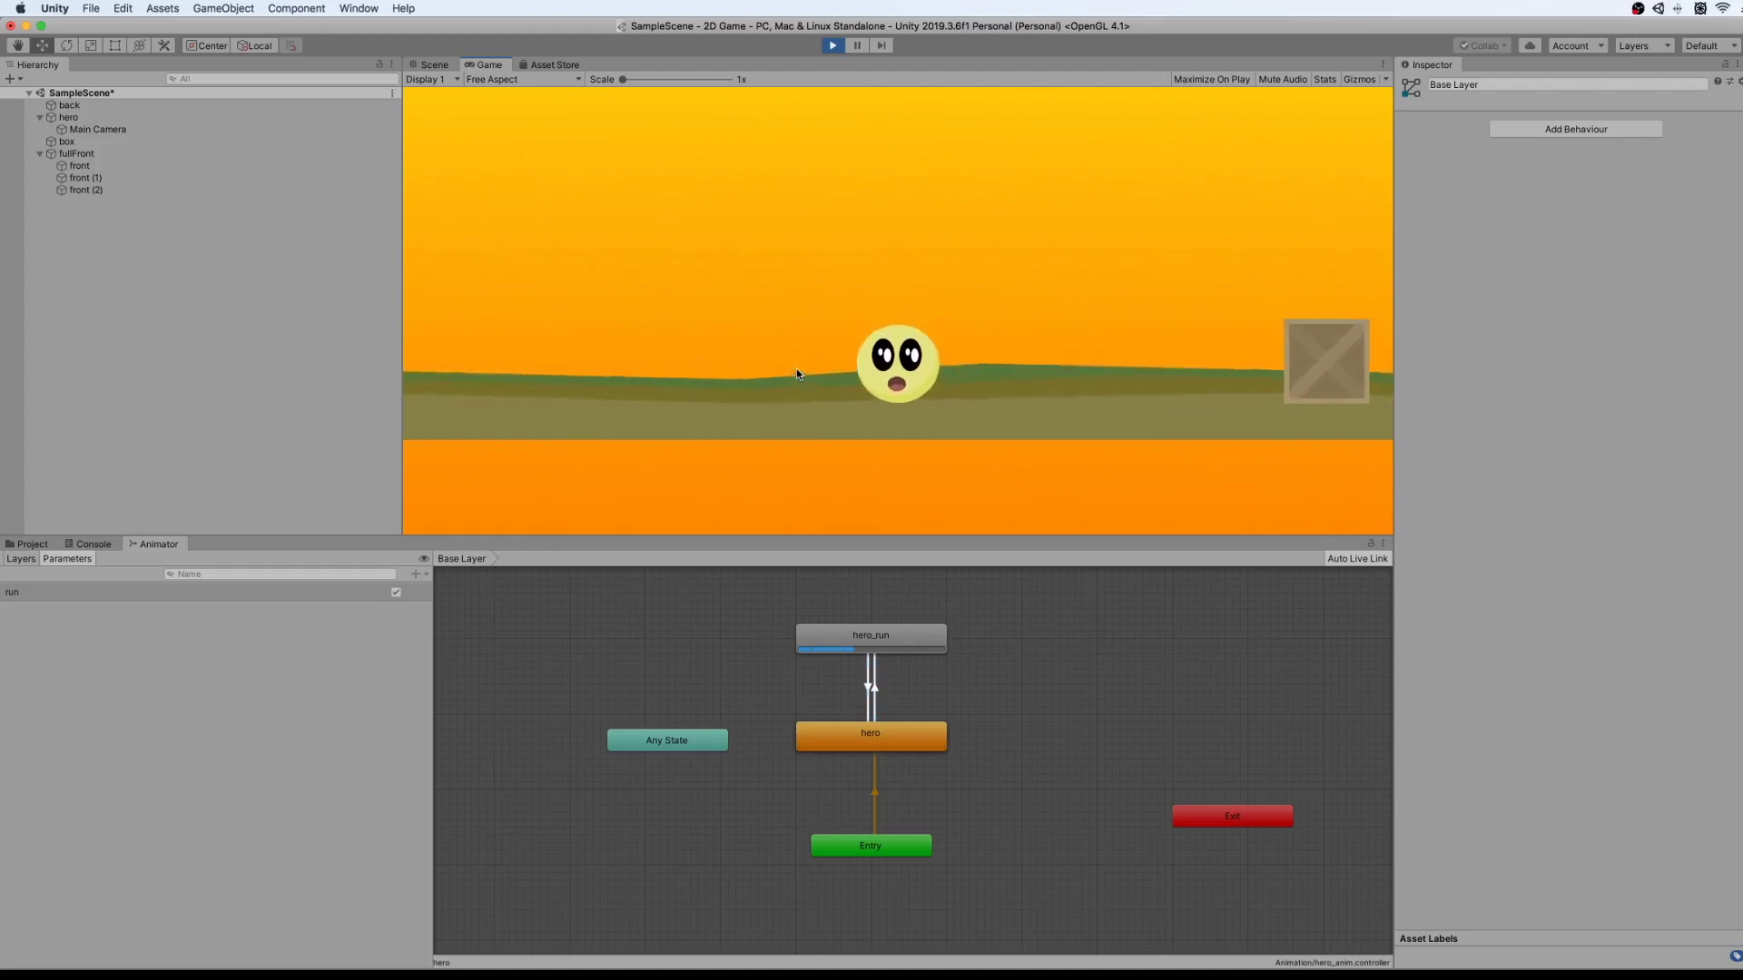
pyautogui.press('space')
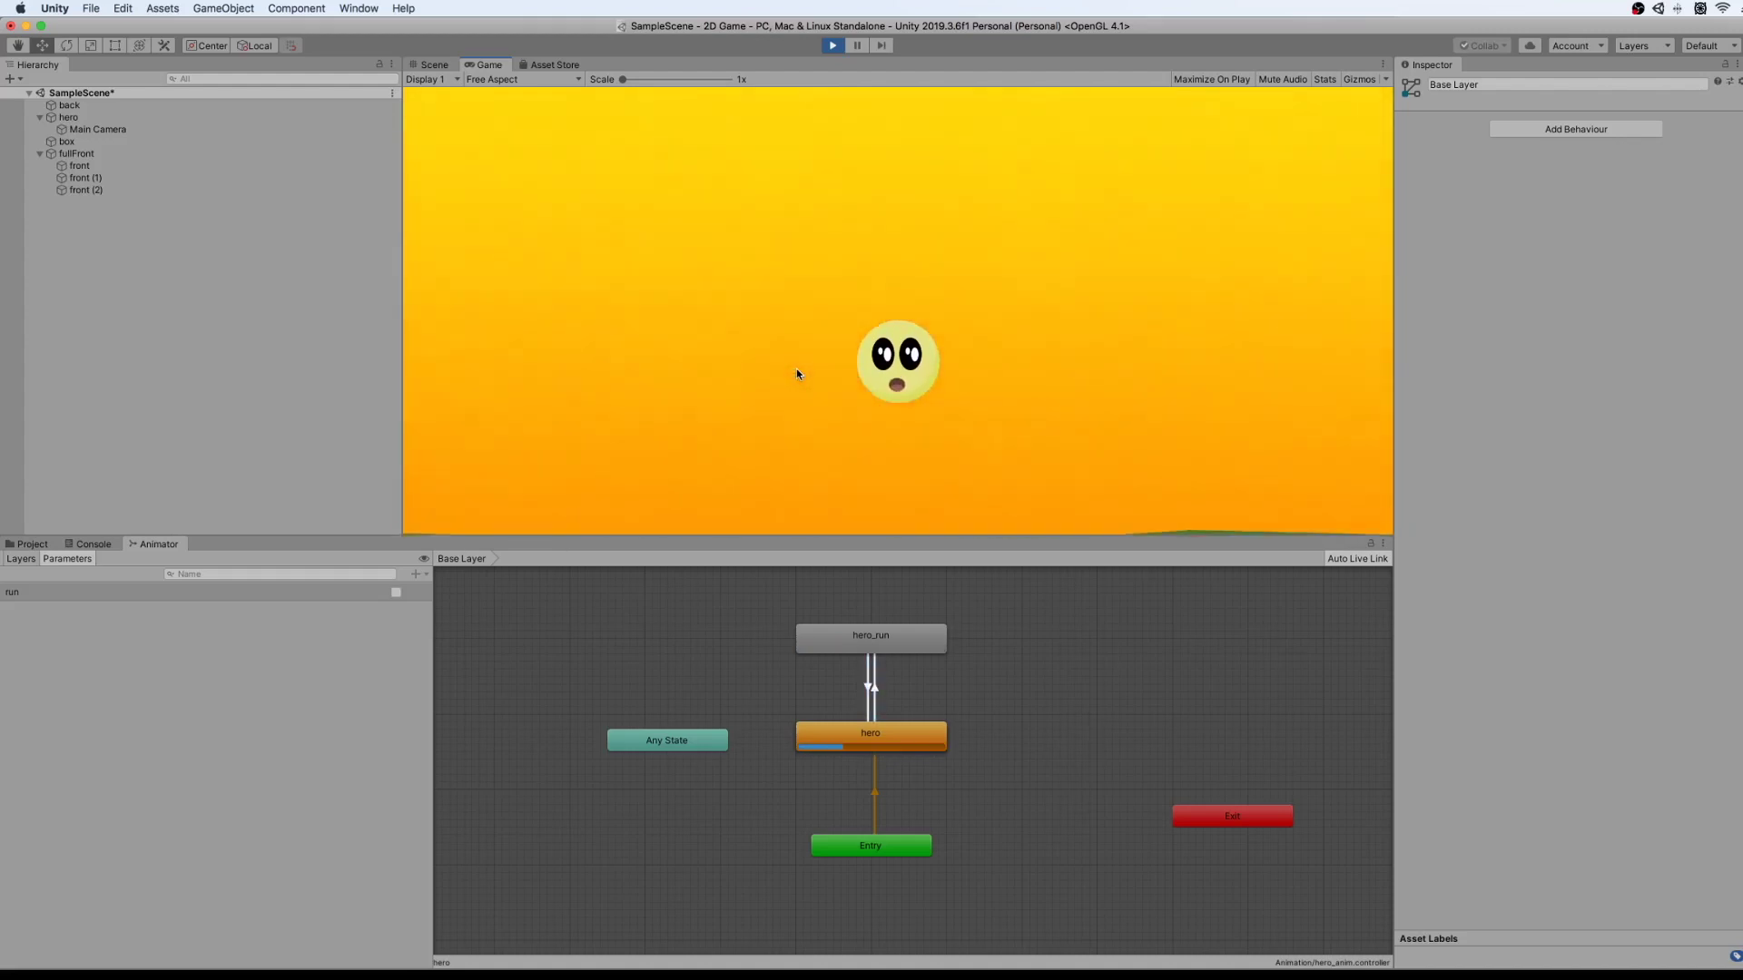
pyautogui.click(837, 45)
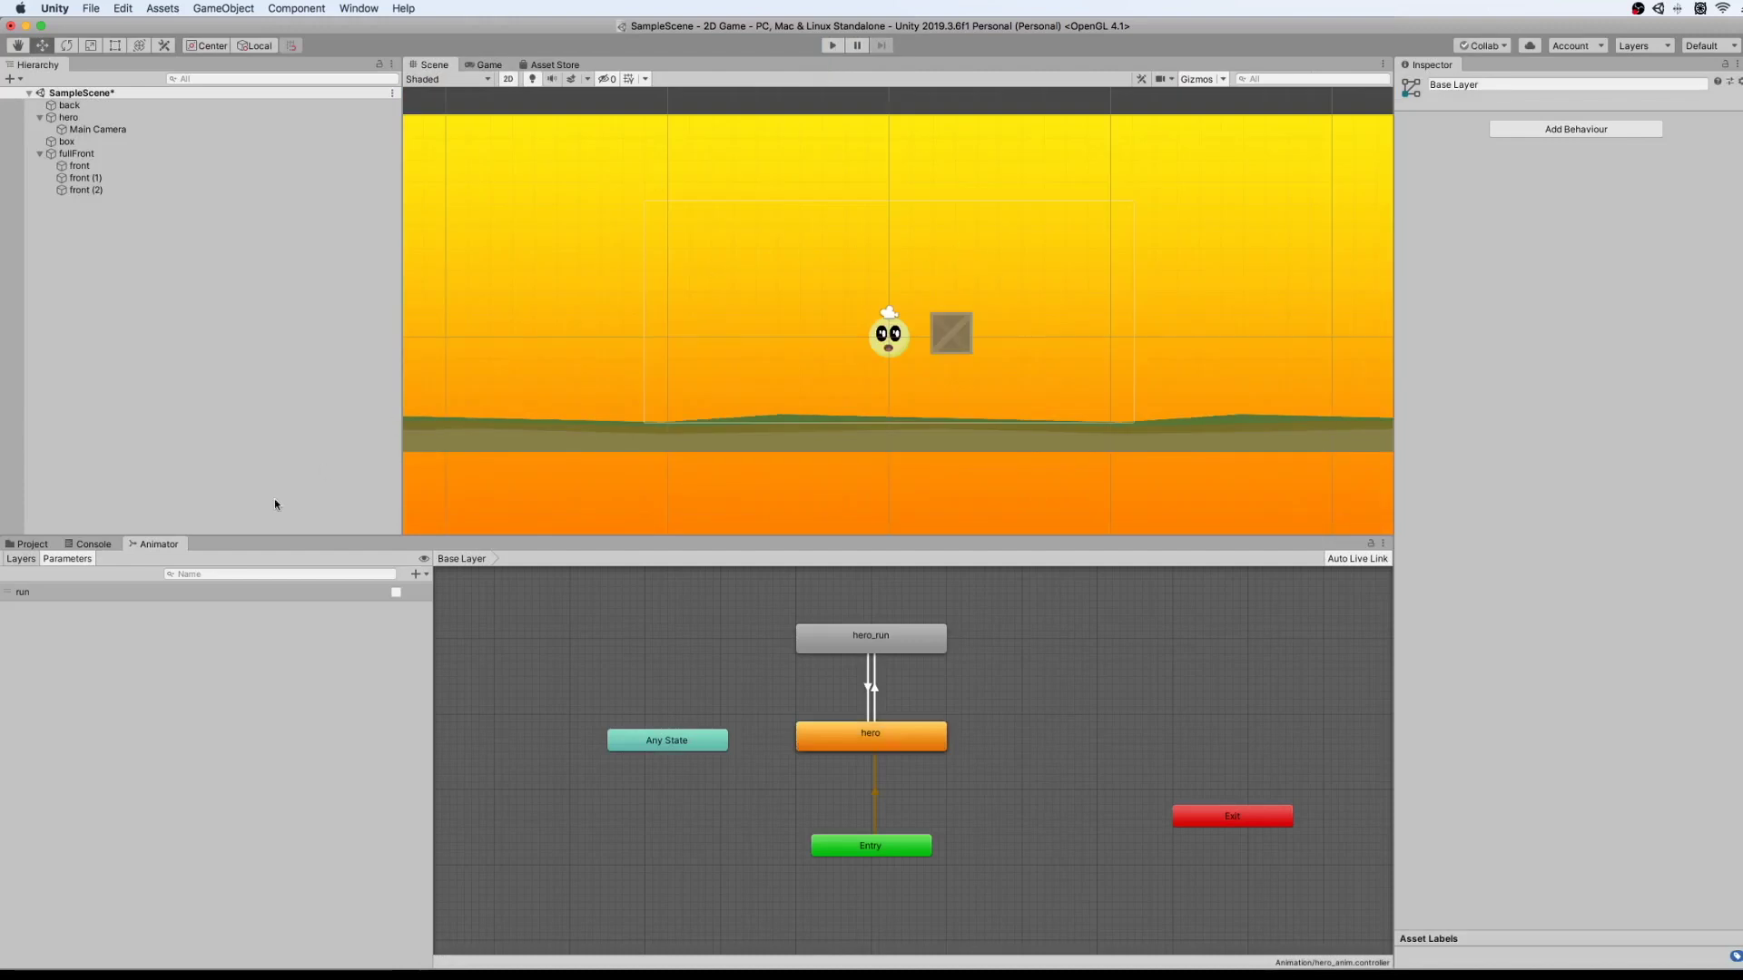
# Import hero_jump.png from Finder into the project's Assets/Images folder.
pyautogui.click(31, 545)
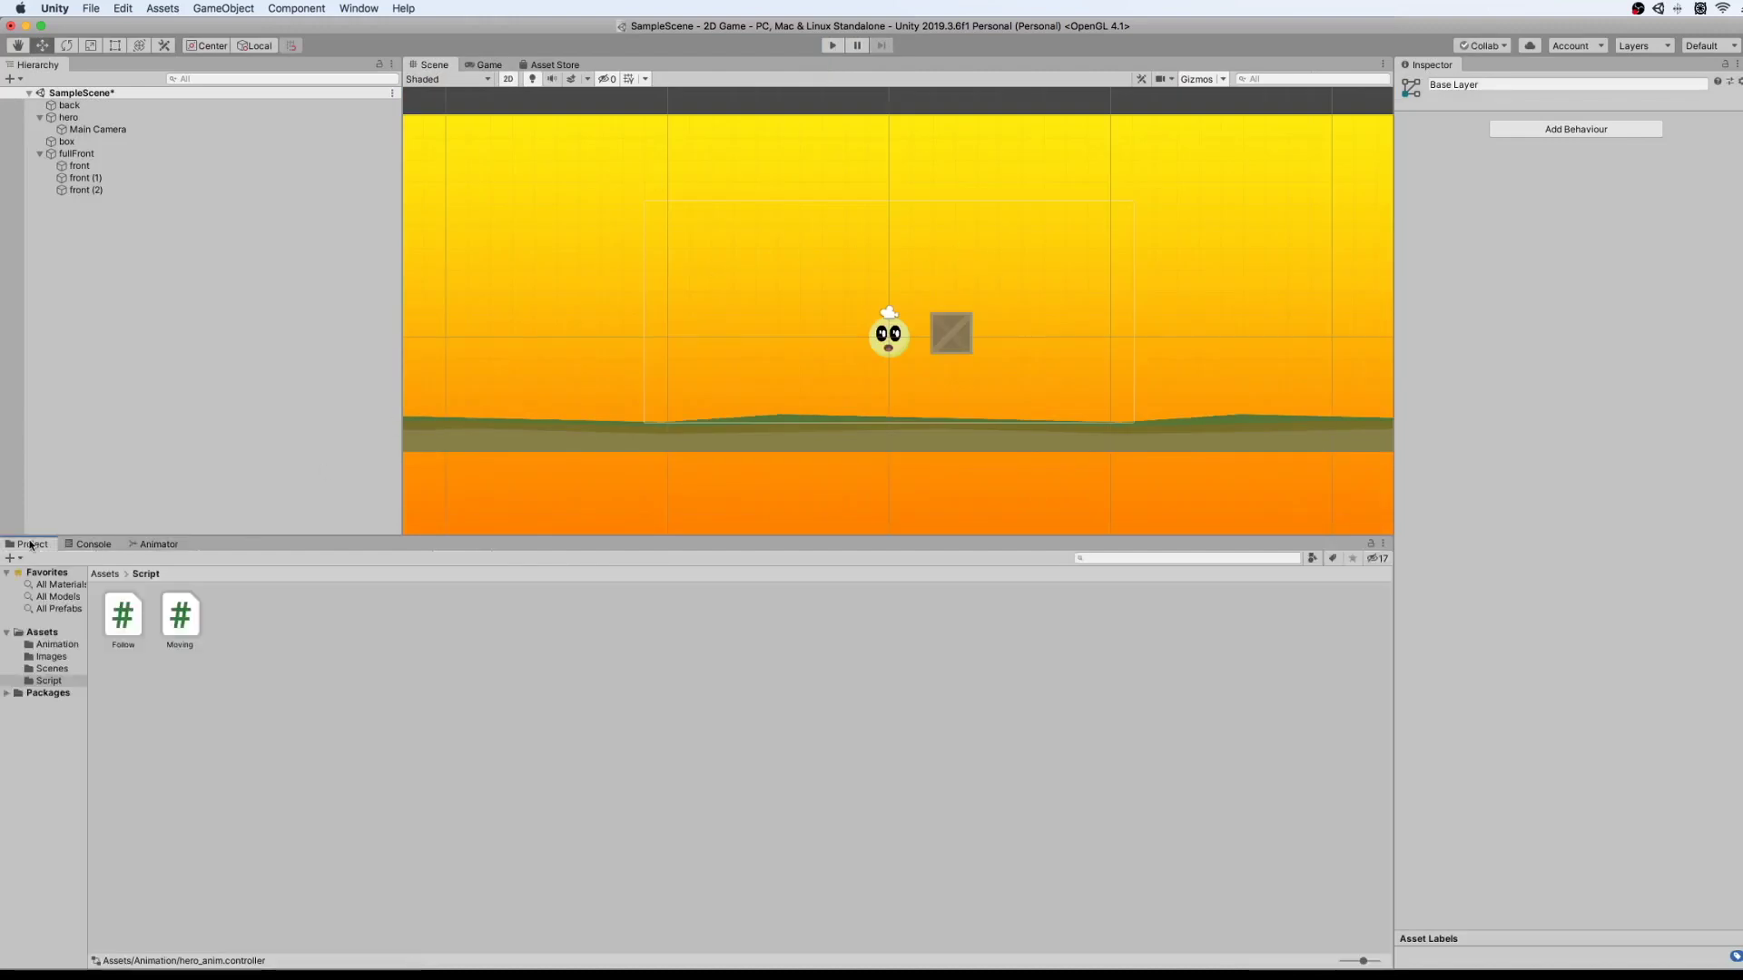
pyautogui.click(70, 654)
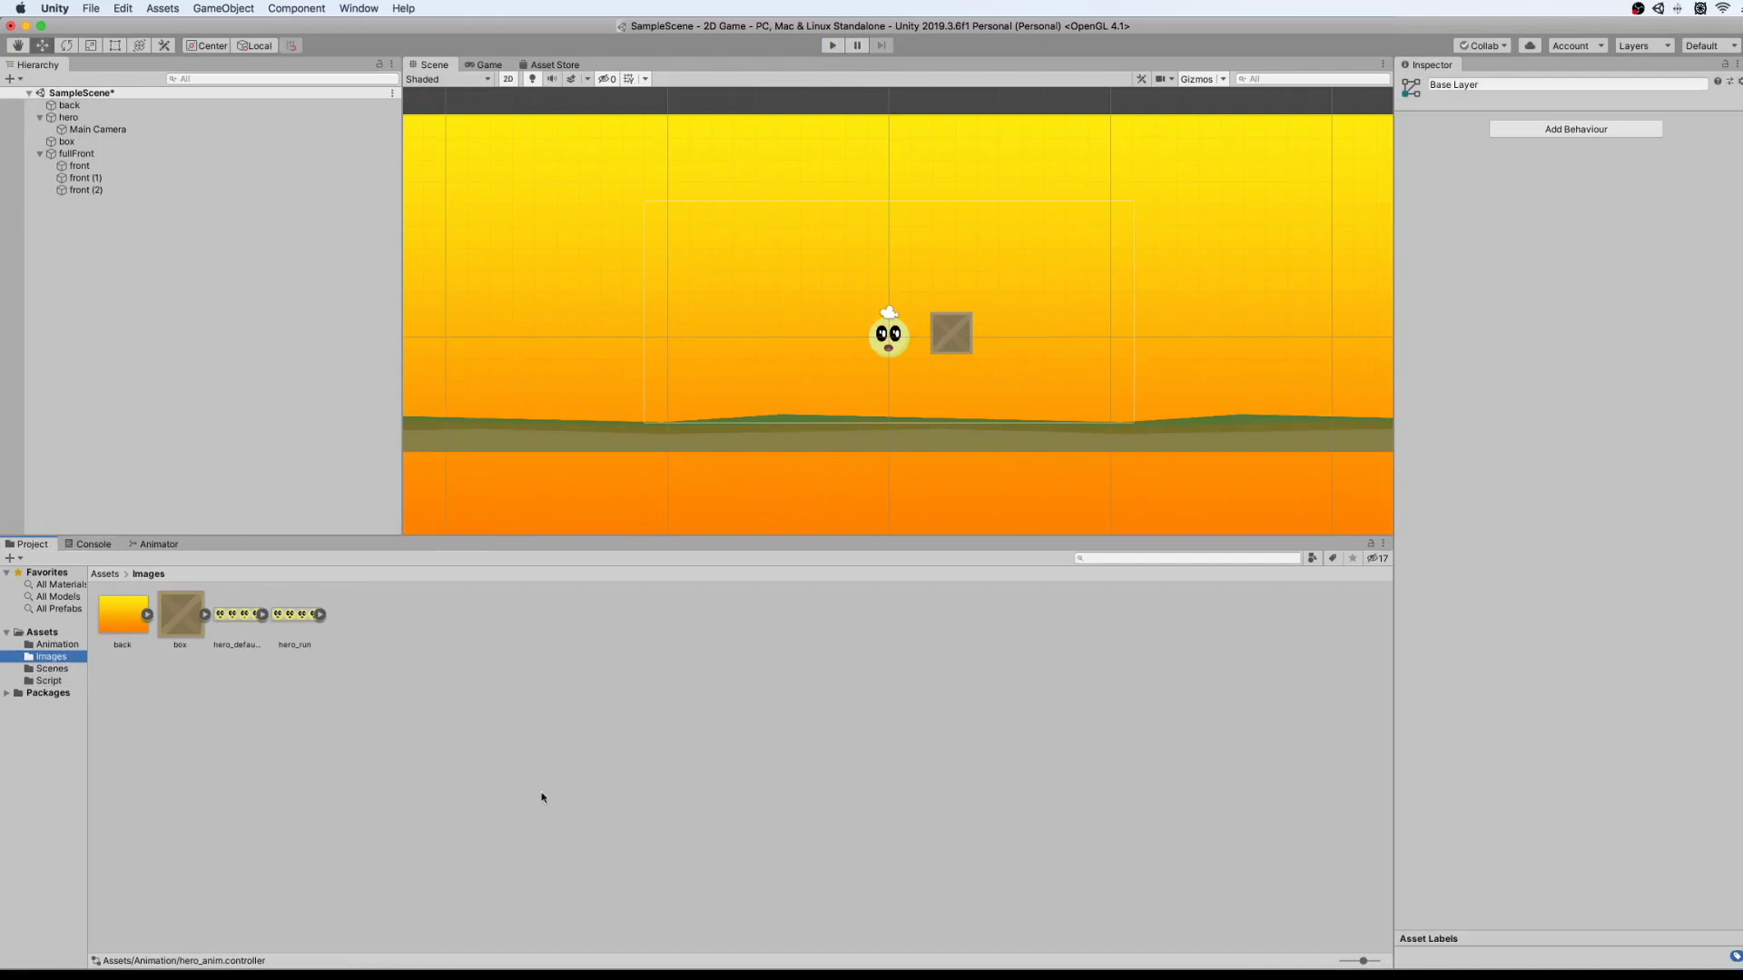
pyautogui.press('super+Tab')
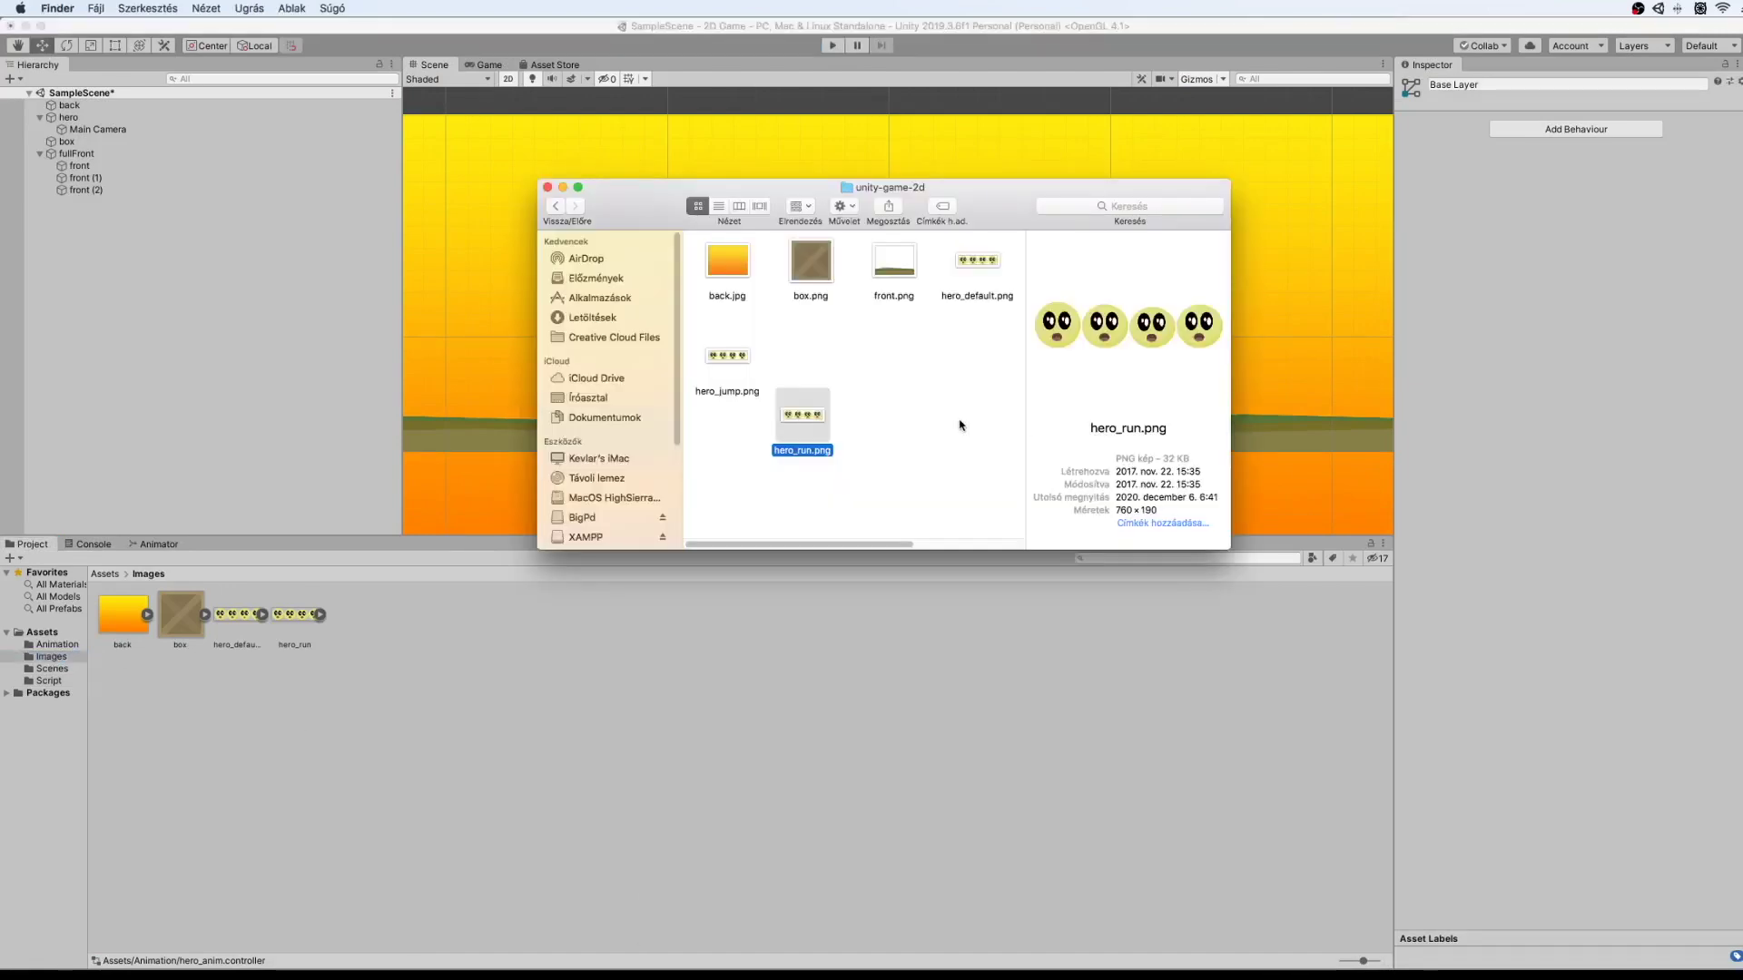
pyautogui.click(851, 356)
pyautogui.click(732, 357)
pyautogui.moveTo(732, 357); pyautogui.dragTo(460, 624)
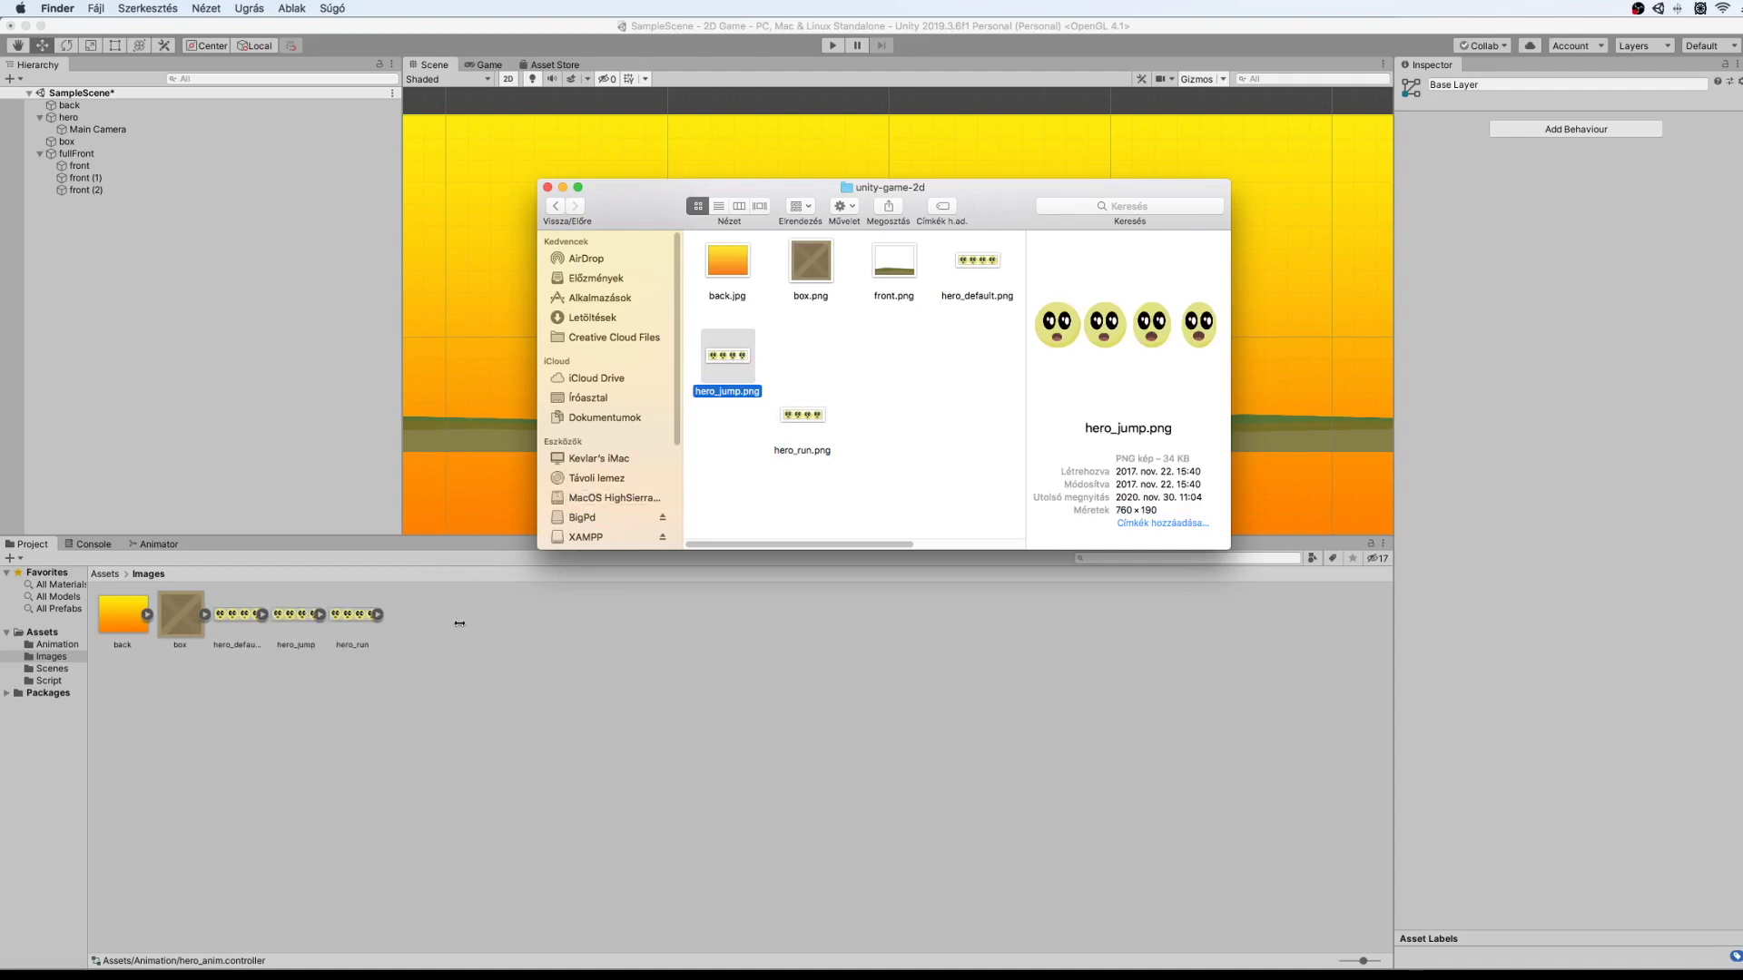
pyautogui.click(459, 624)
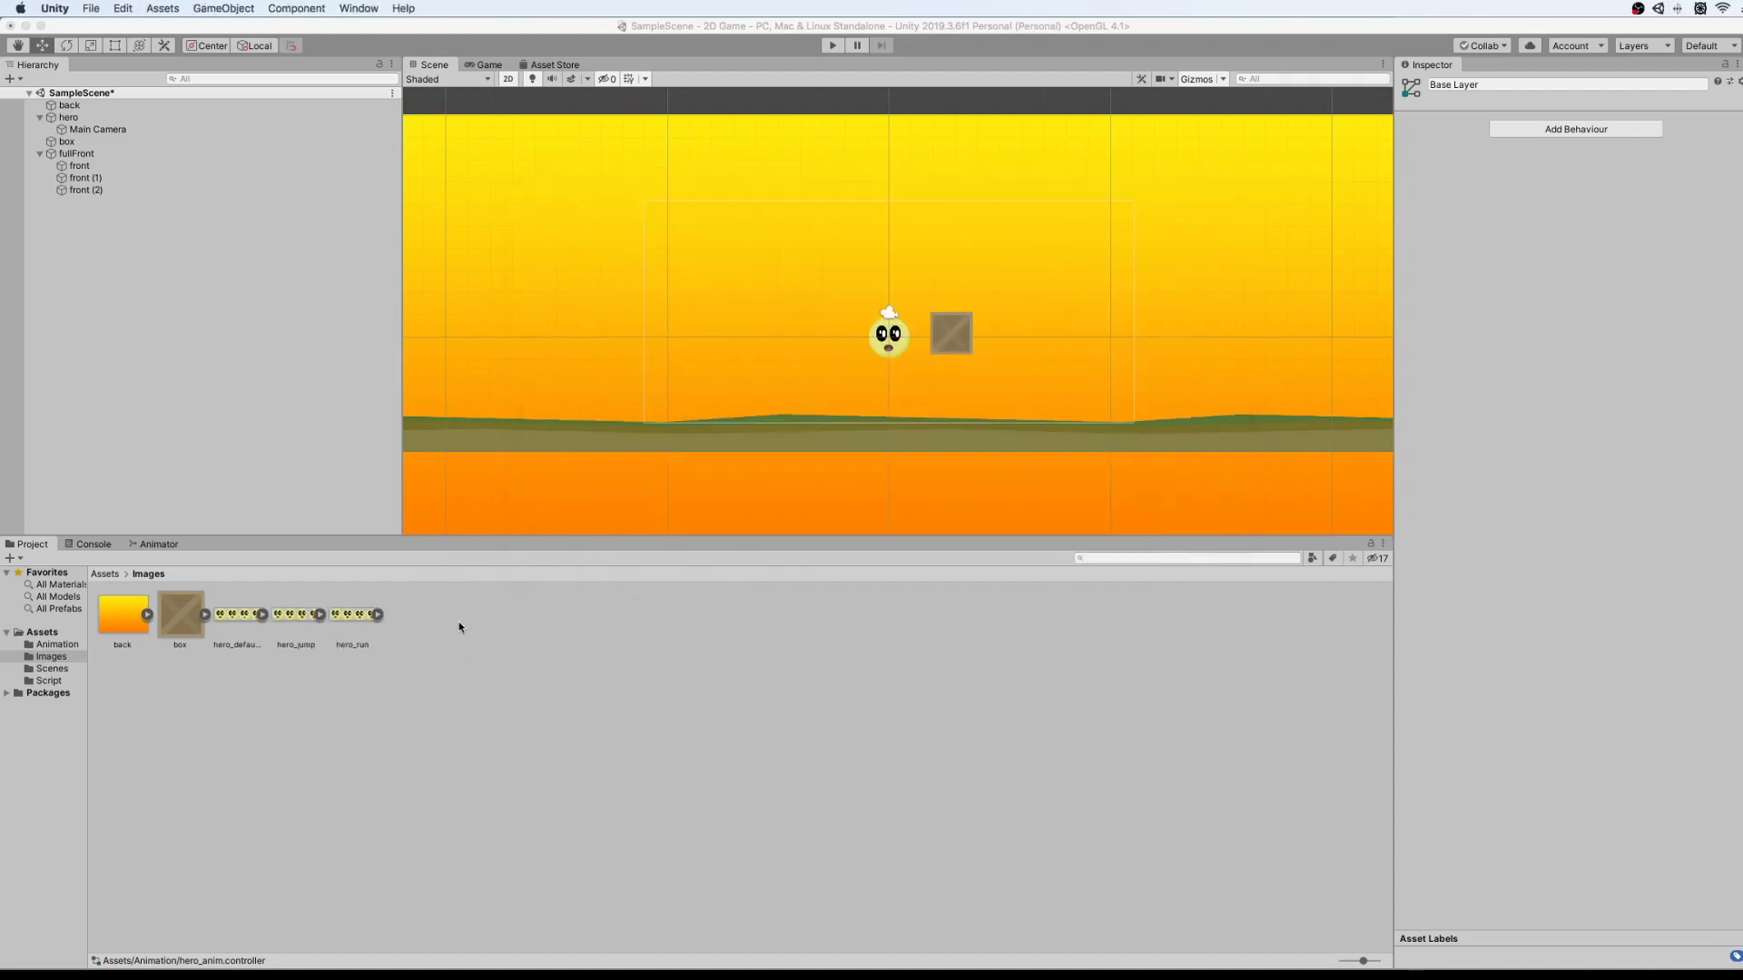
# Set hero_jump's Sprite Mode to Multiple in its import settings.
pyautogui.click(306, 622)
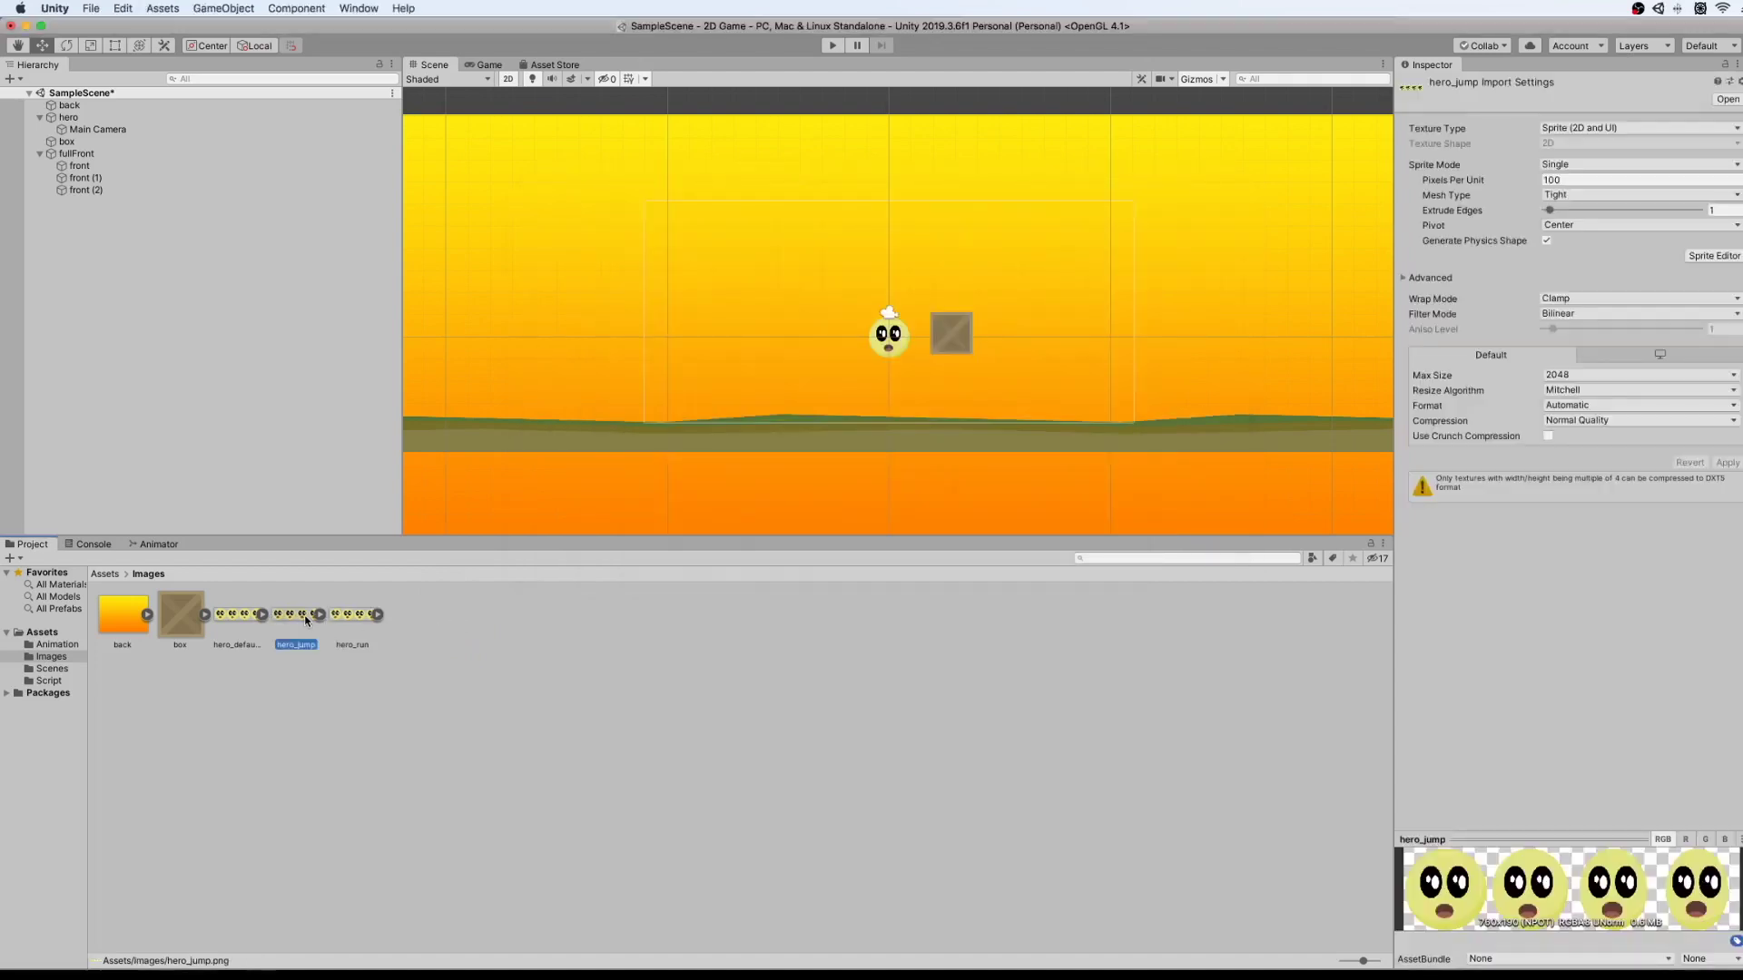
pyautogui.click(1605, 165)
pyautogui.click(1604, 180)
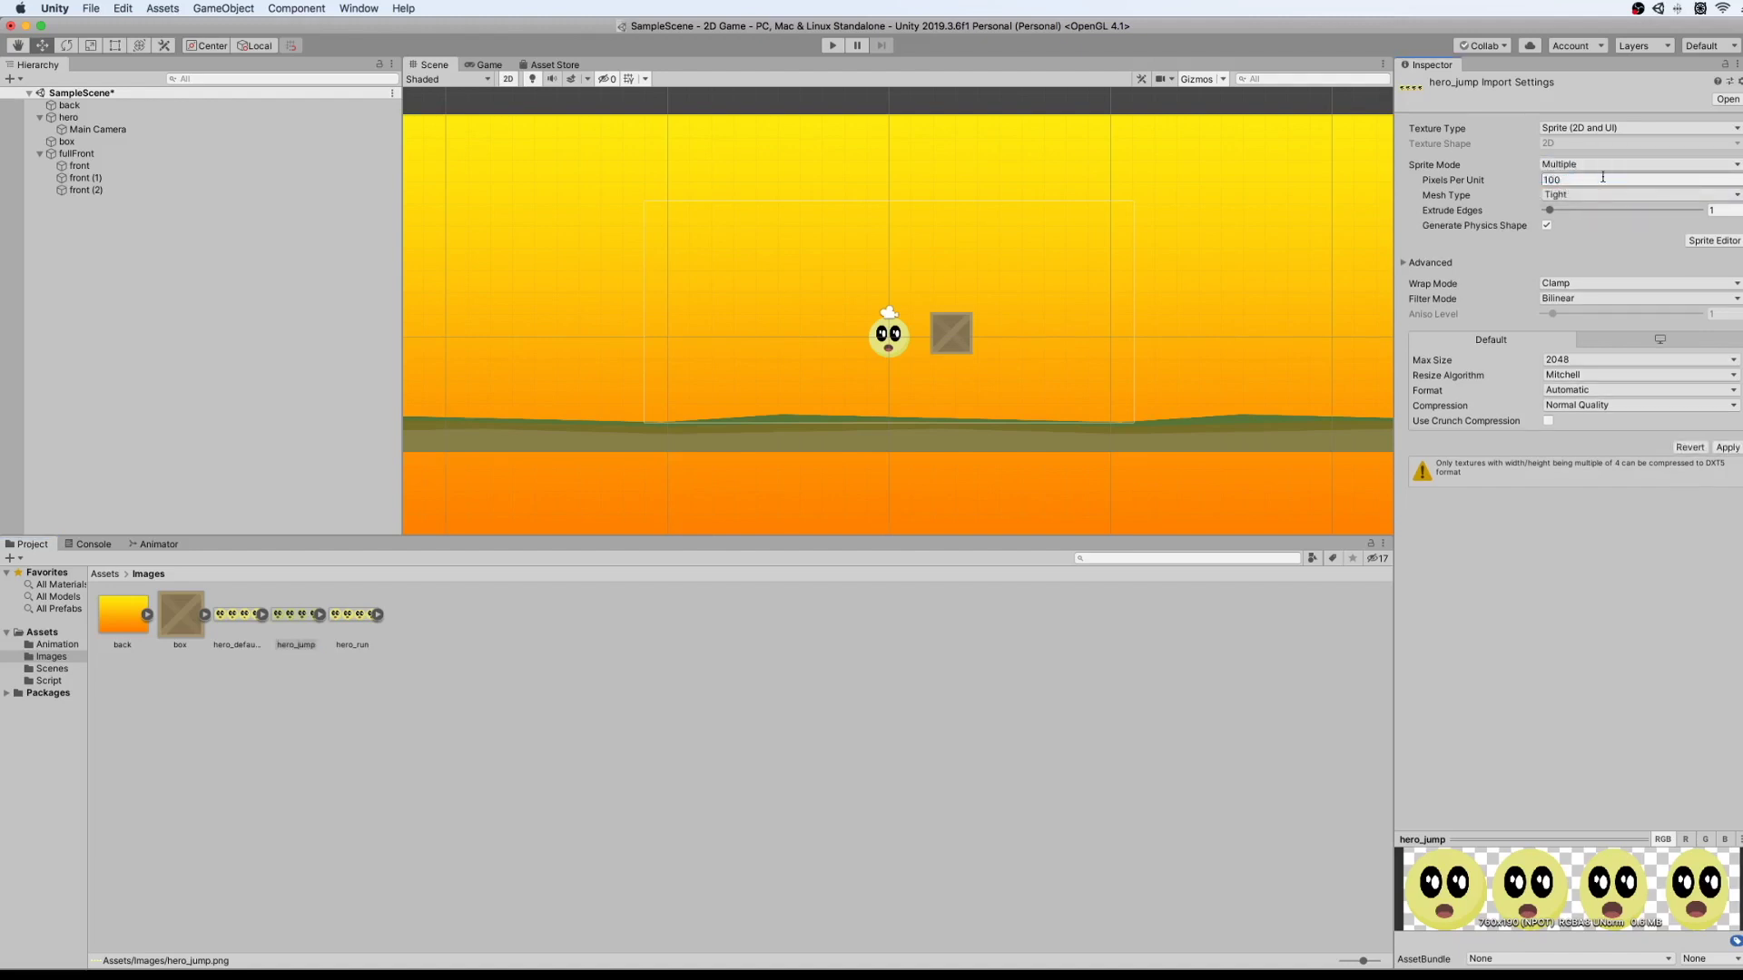
# Slice the hero_jump sheet by cell count into 4 columns and 1 row, then apply.
pyautogui.click(1703, 241)
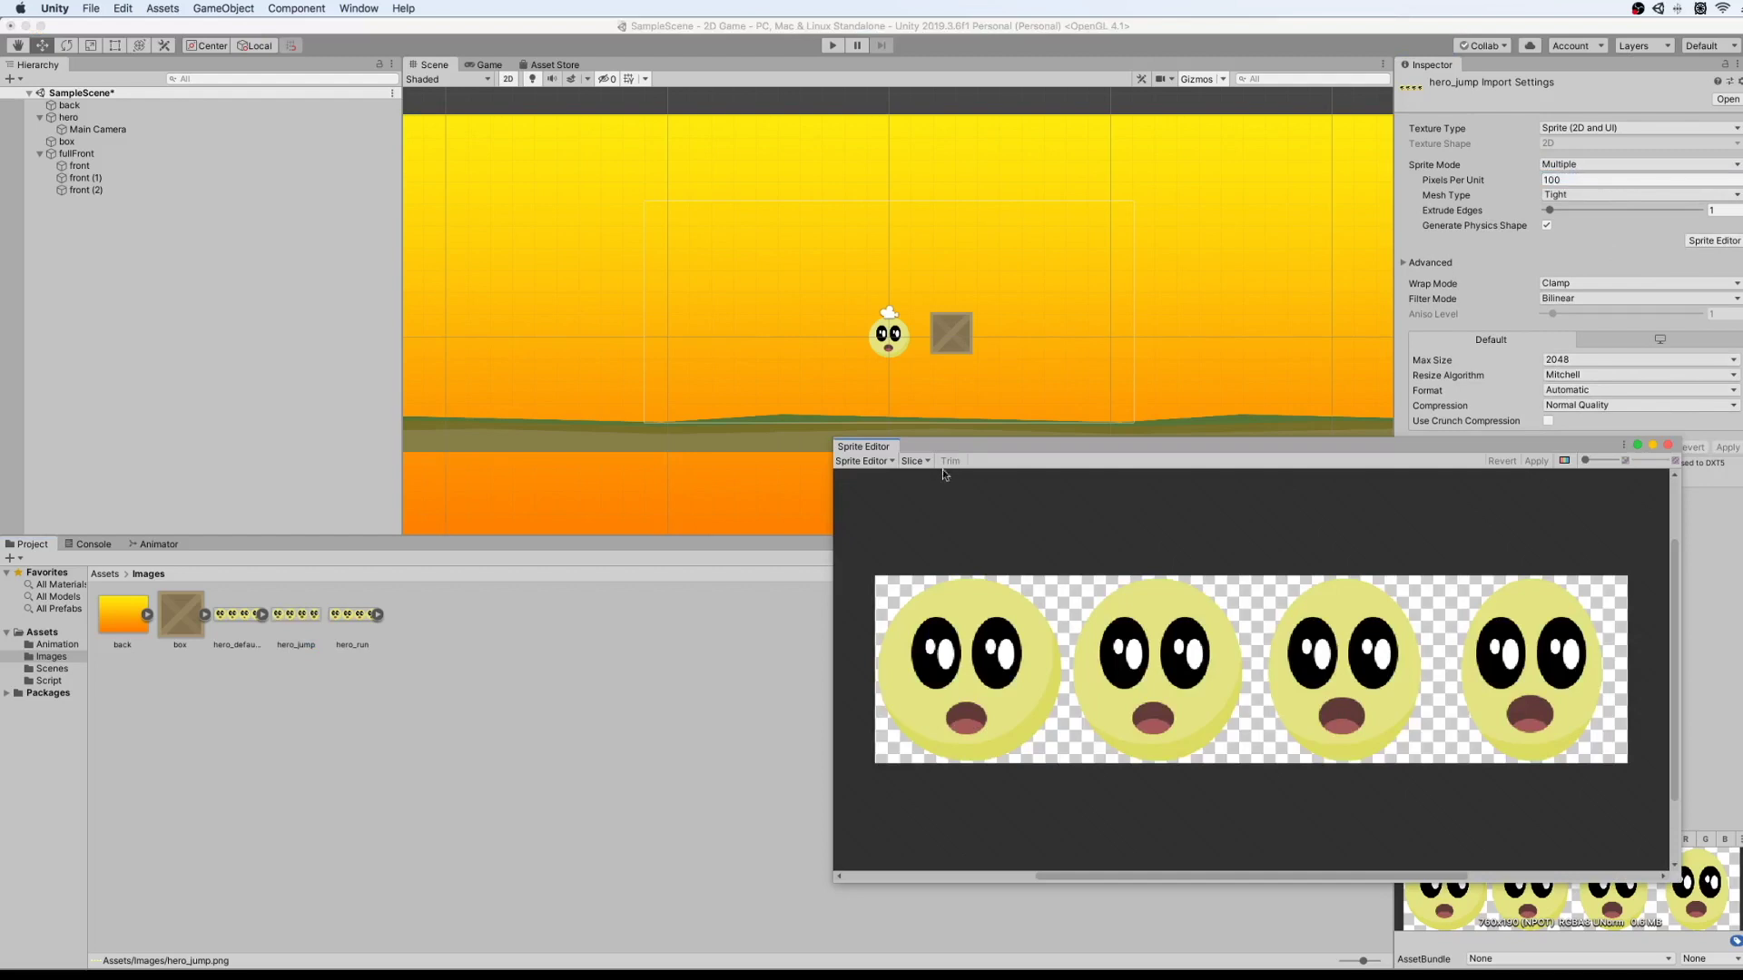
pyautogui.click(912, 461)
pyautogui.click(1041, 477)
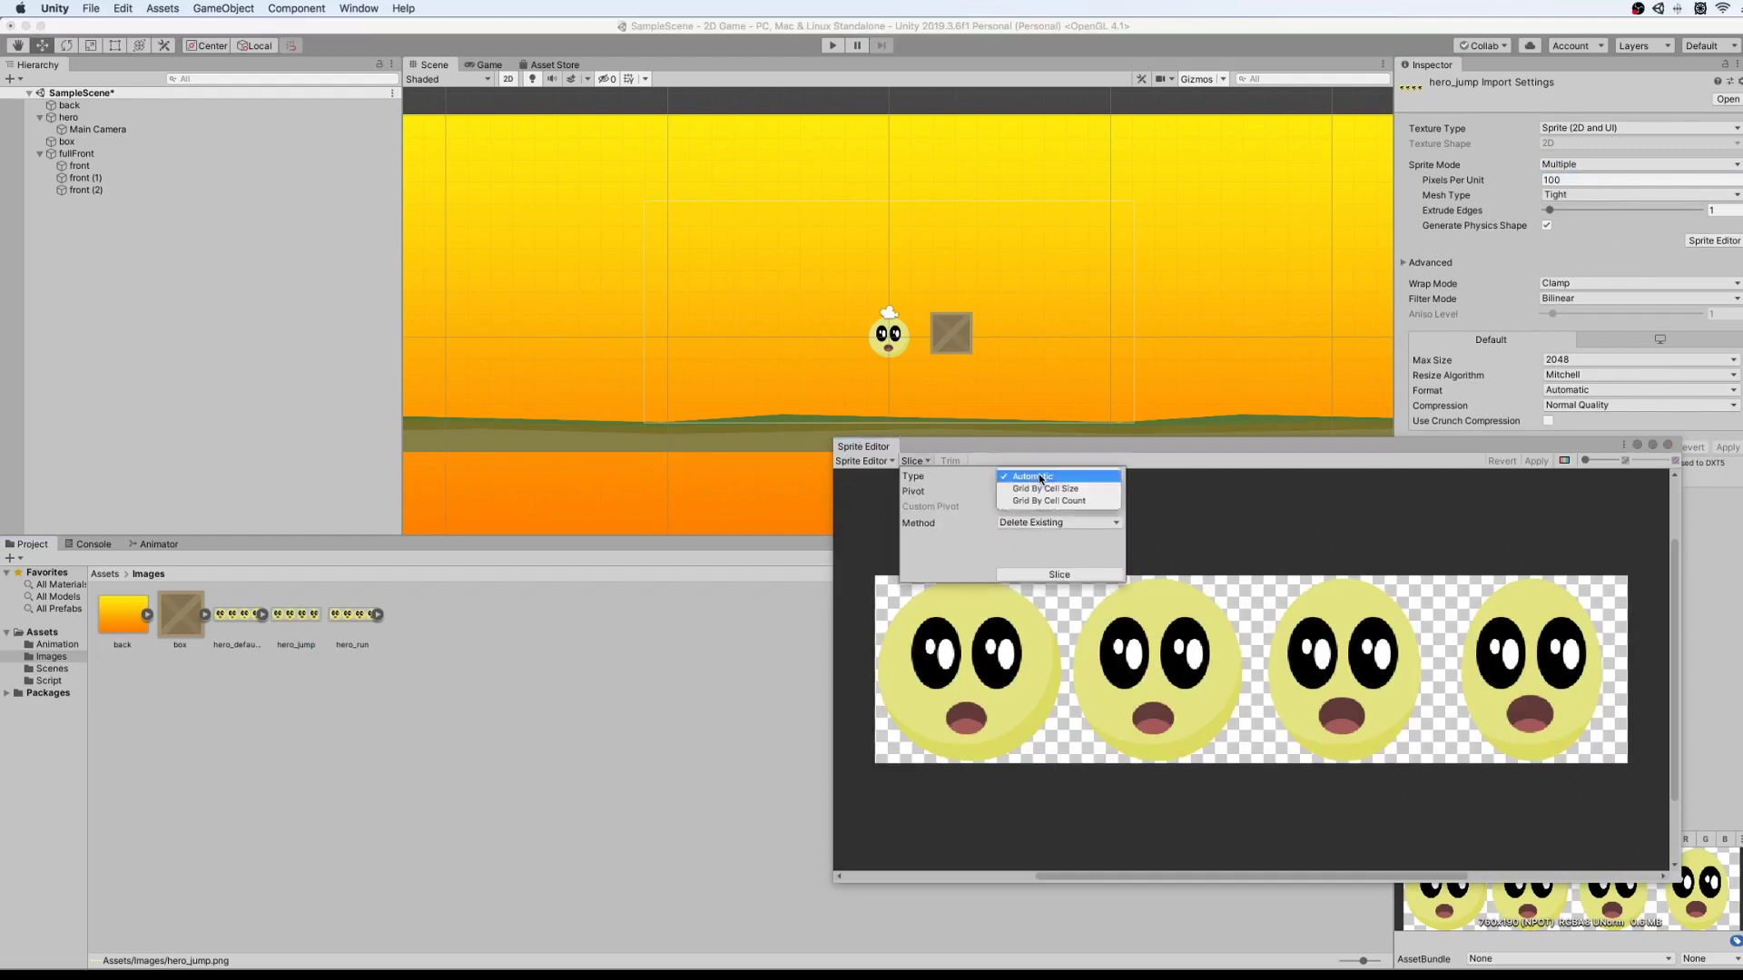
pyautogui.click(1049, 502)
pyautogui.click(1085, 489)
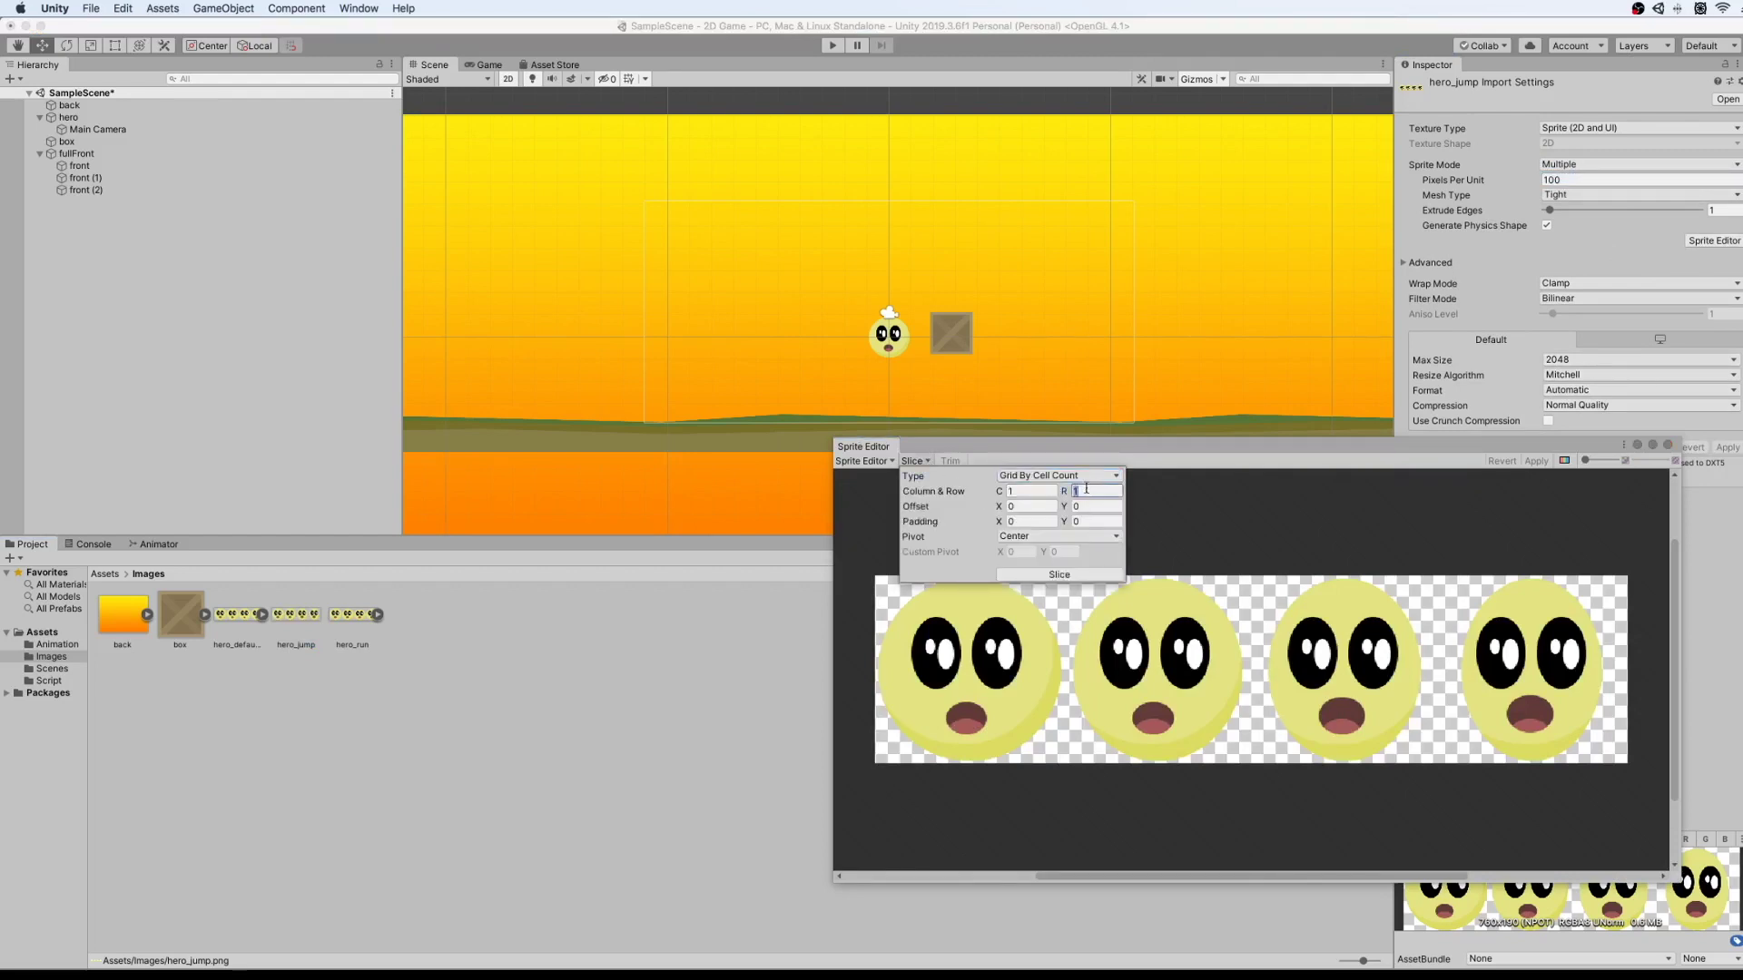
pyautogui.click(1036, 490)
pyautogui.write('4')
pyautogui.click(1046, 576)
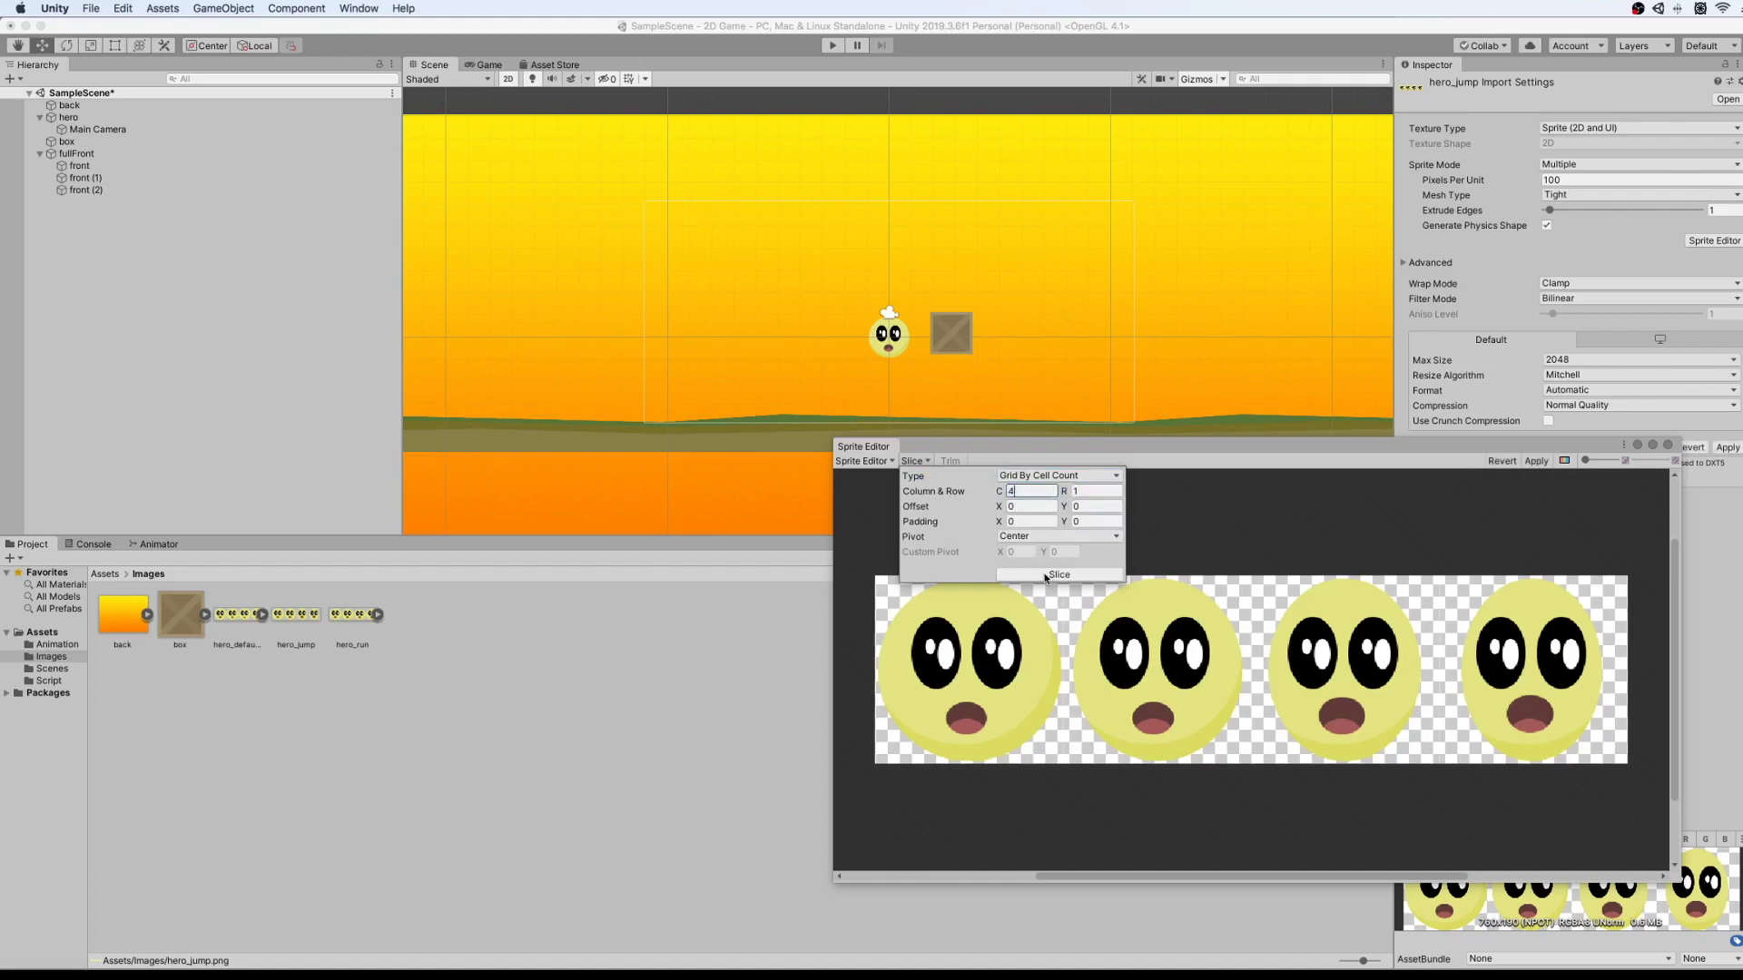
pyautogui.click(1161, 449)
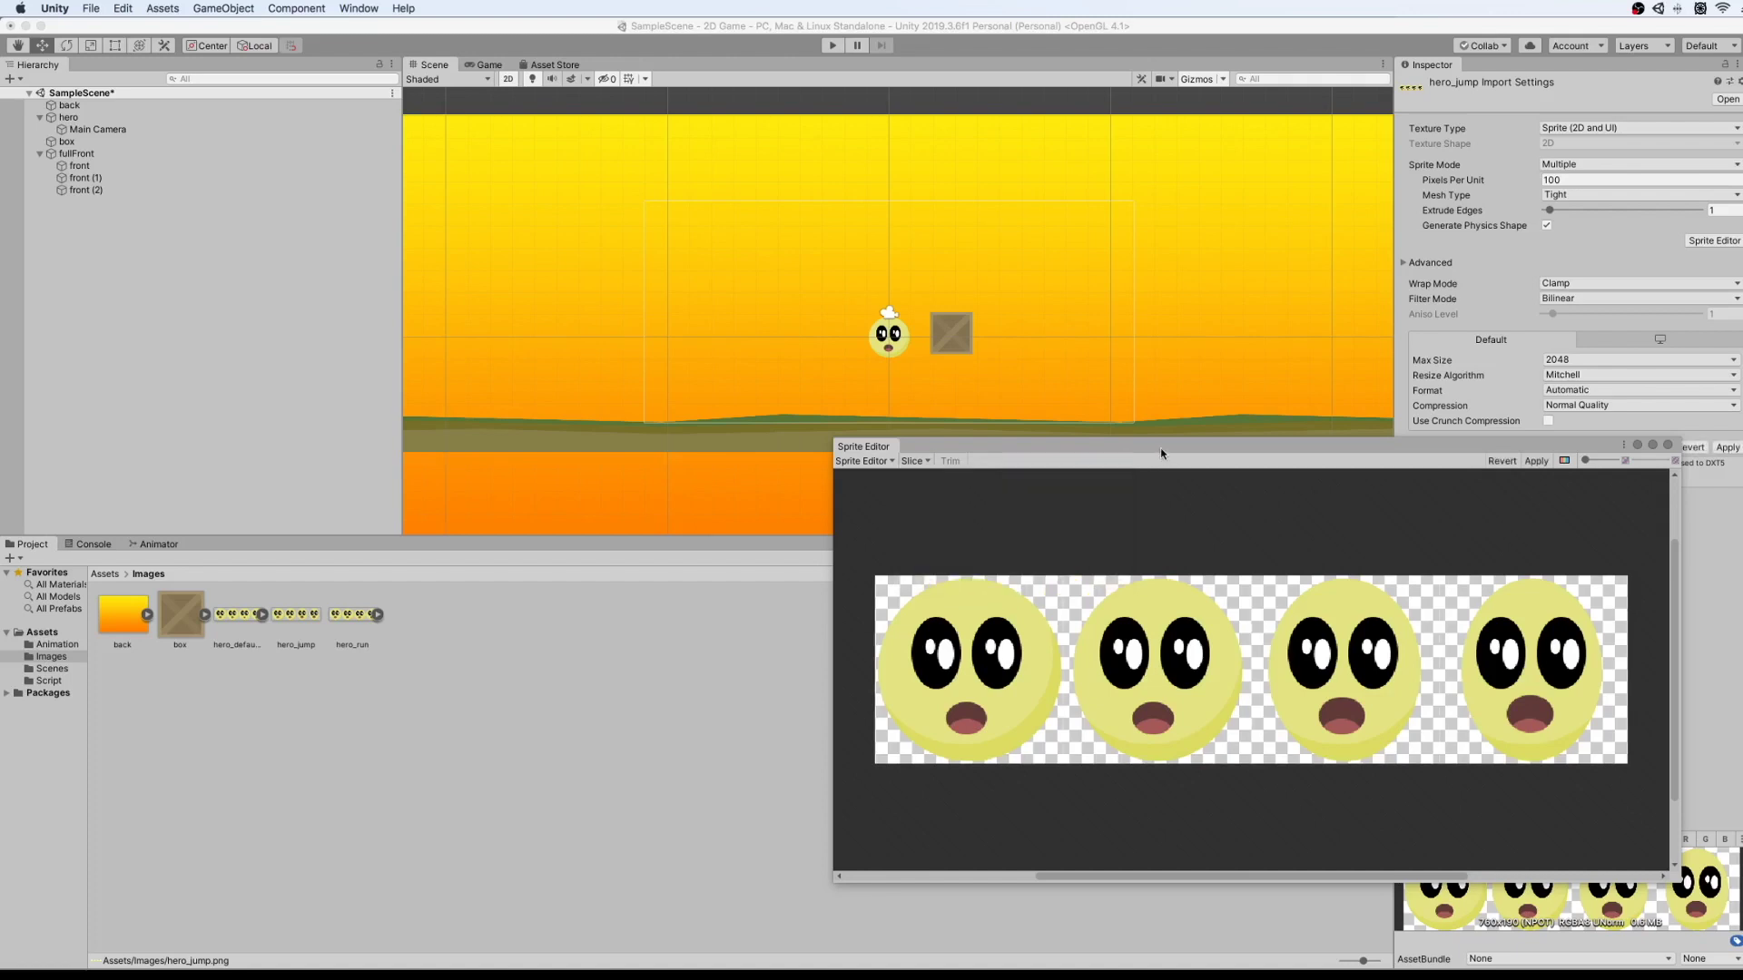
pyautogui.click(1536, 461)
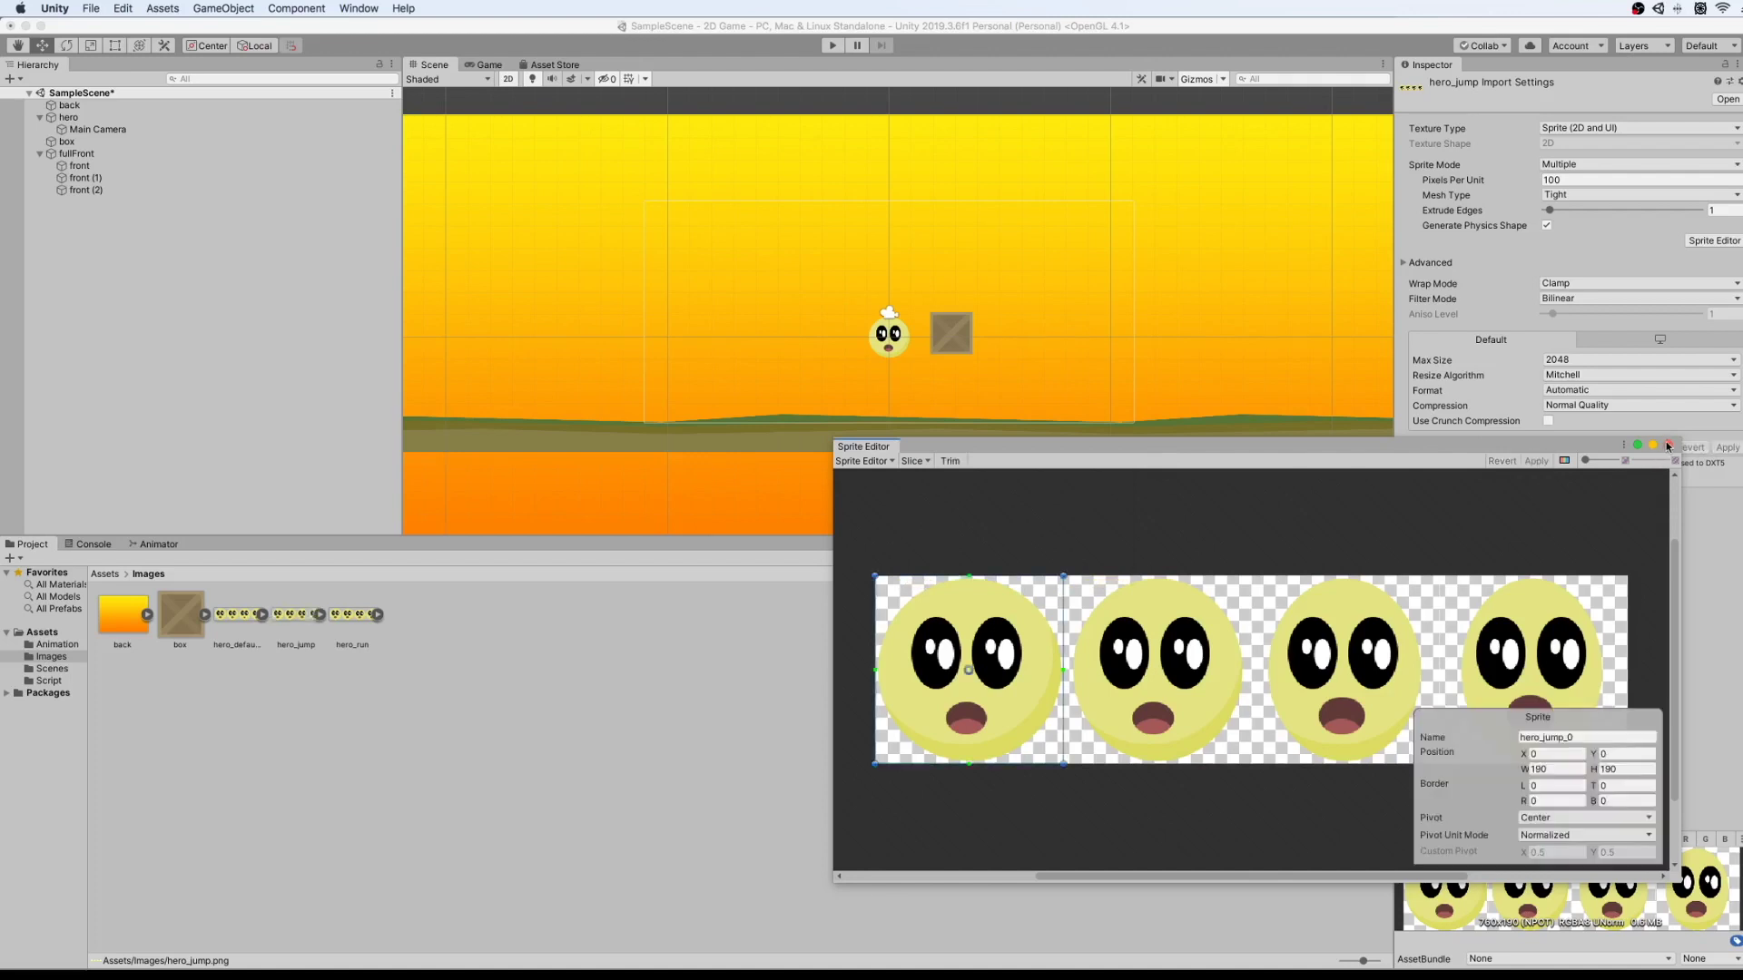
pyautogui.click(1668, 446)
pyautogui.click(1106, 591)
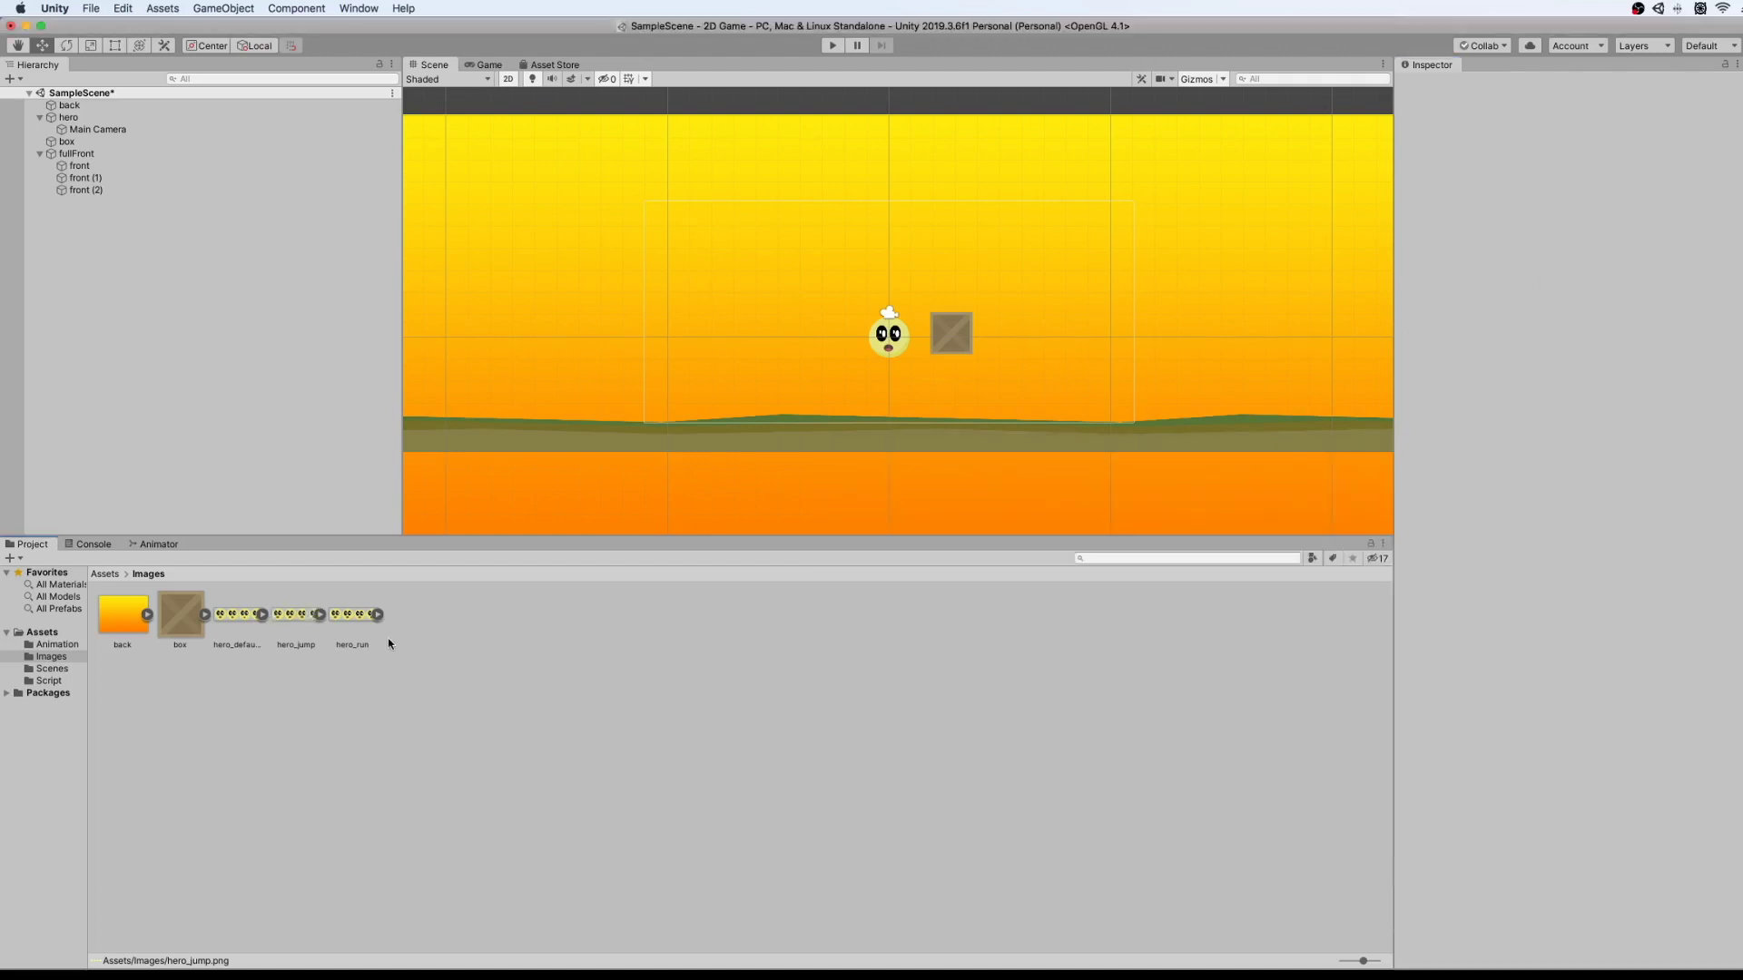
# Drag the sliced hero_jump frames into the scene and save the animation as hero_jump.
pyautogui.click(291, 614)
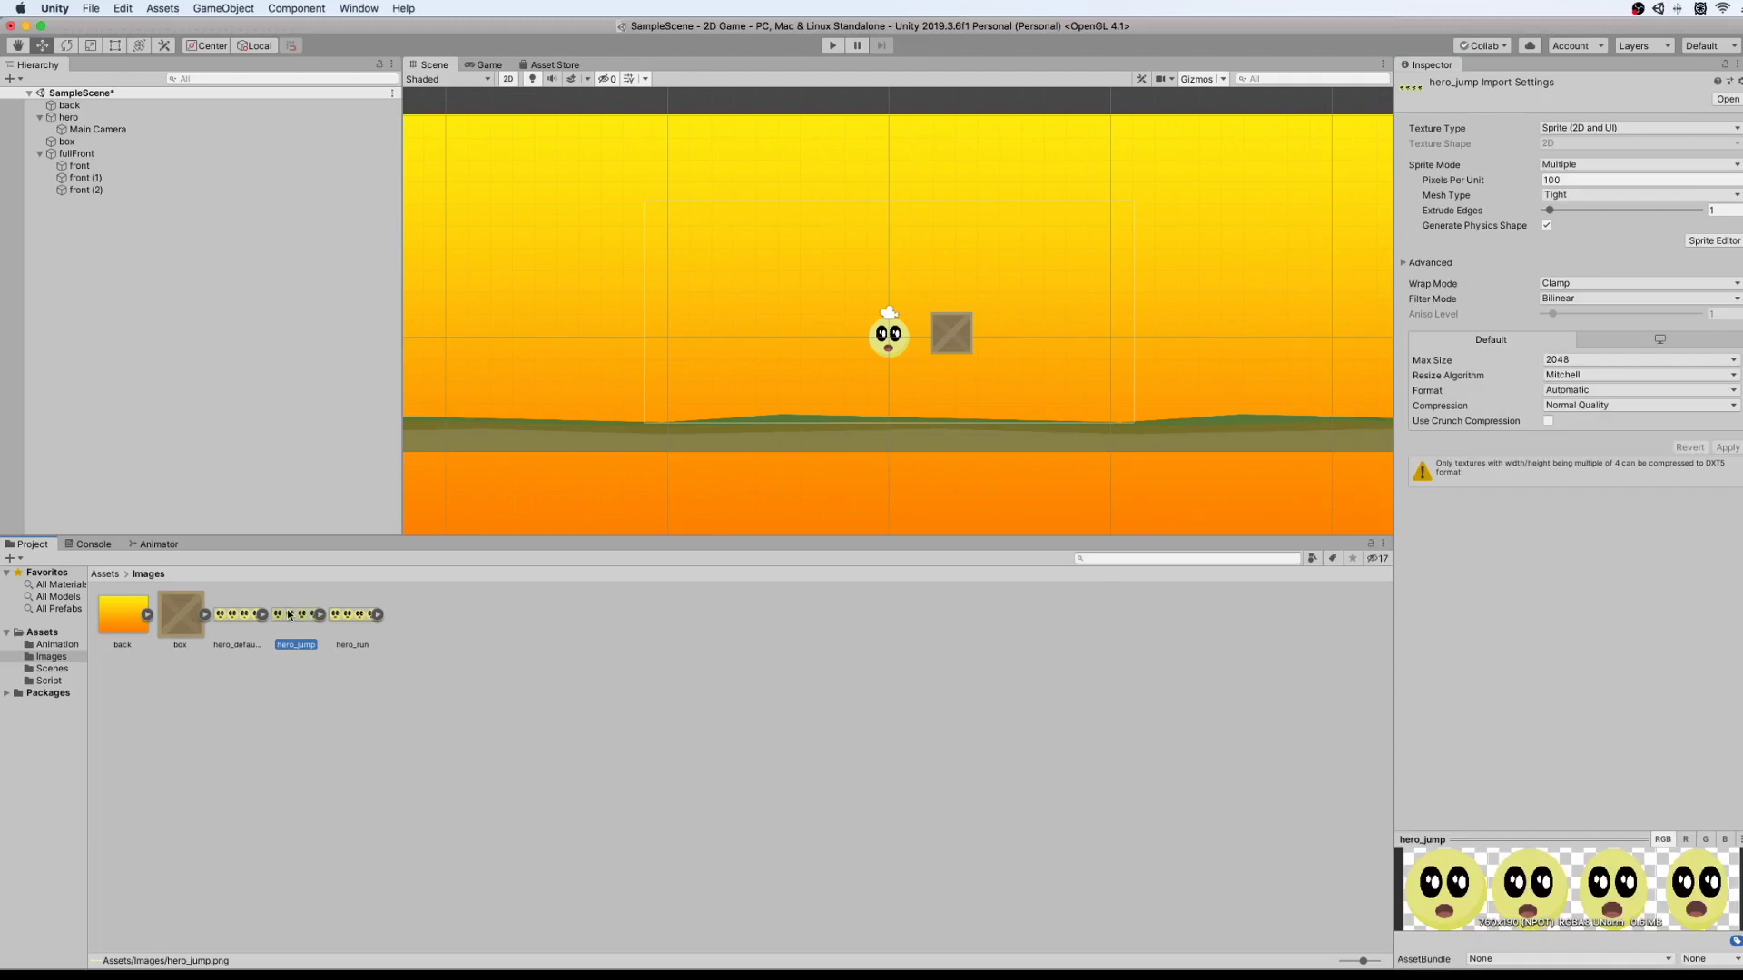
pyautogui.moveTo(291, 614); pyautogui.dragTo(678, 332)
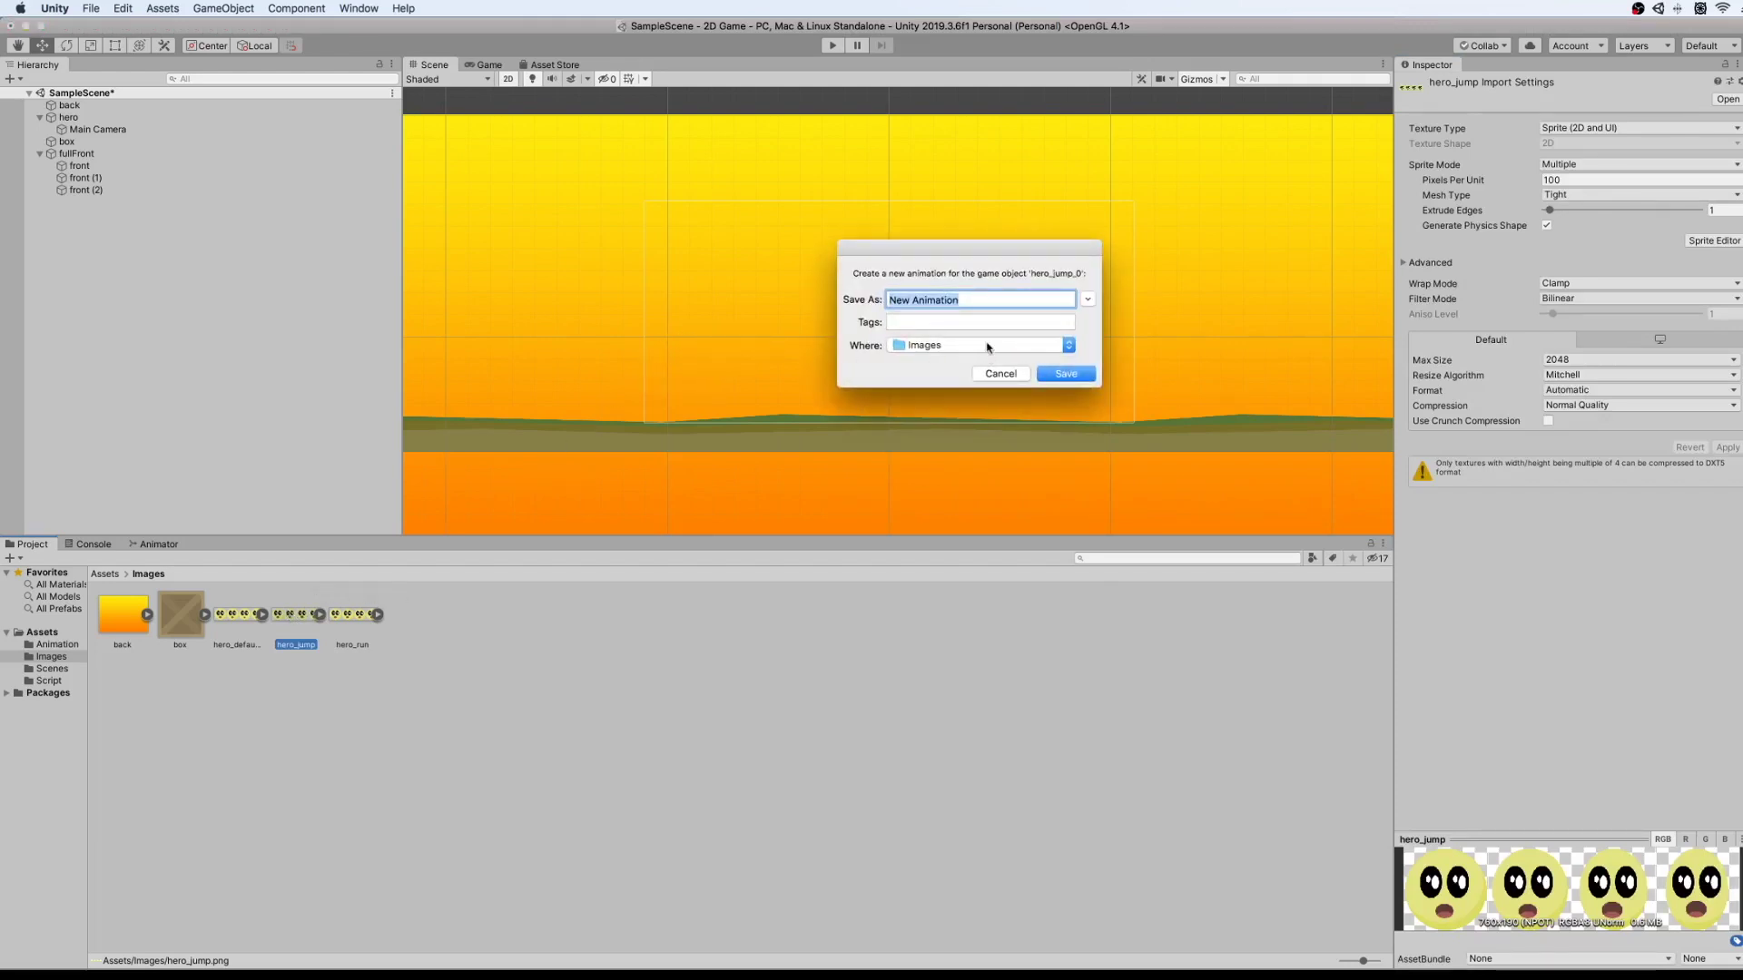
pyautogui.write('hero_jump')
pyautogui.press('Return')
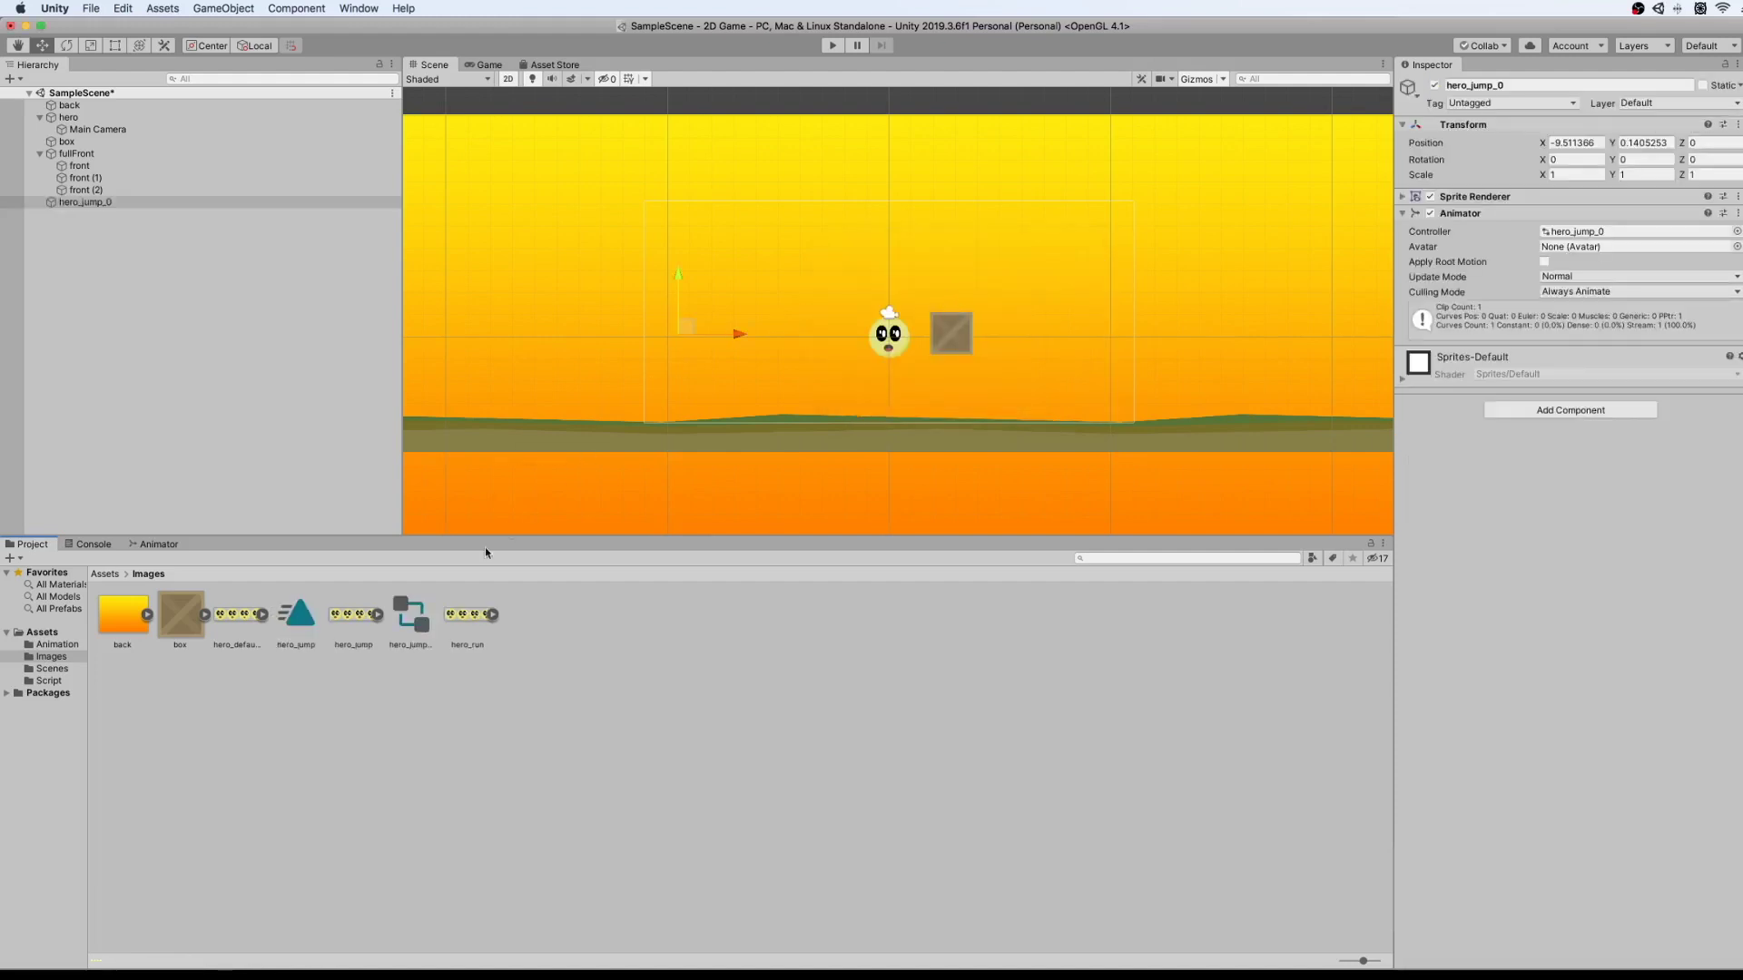
# Delete the stray hero_jump_0 object from the Hierarchy.
pyautogui.click(406, 617)
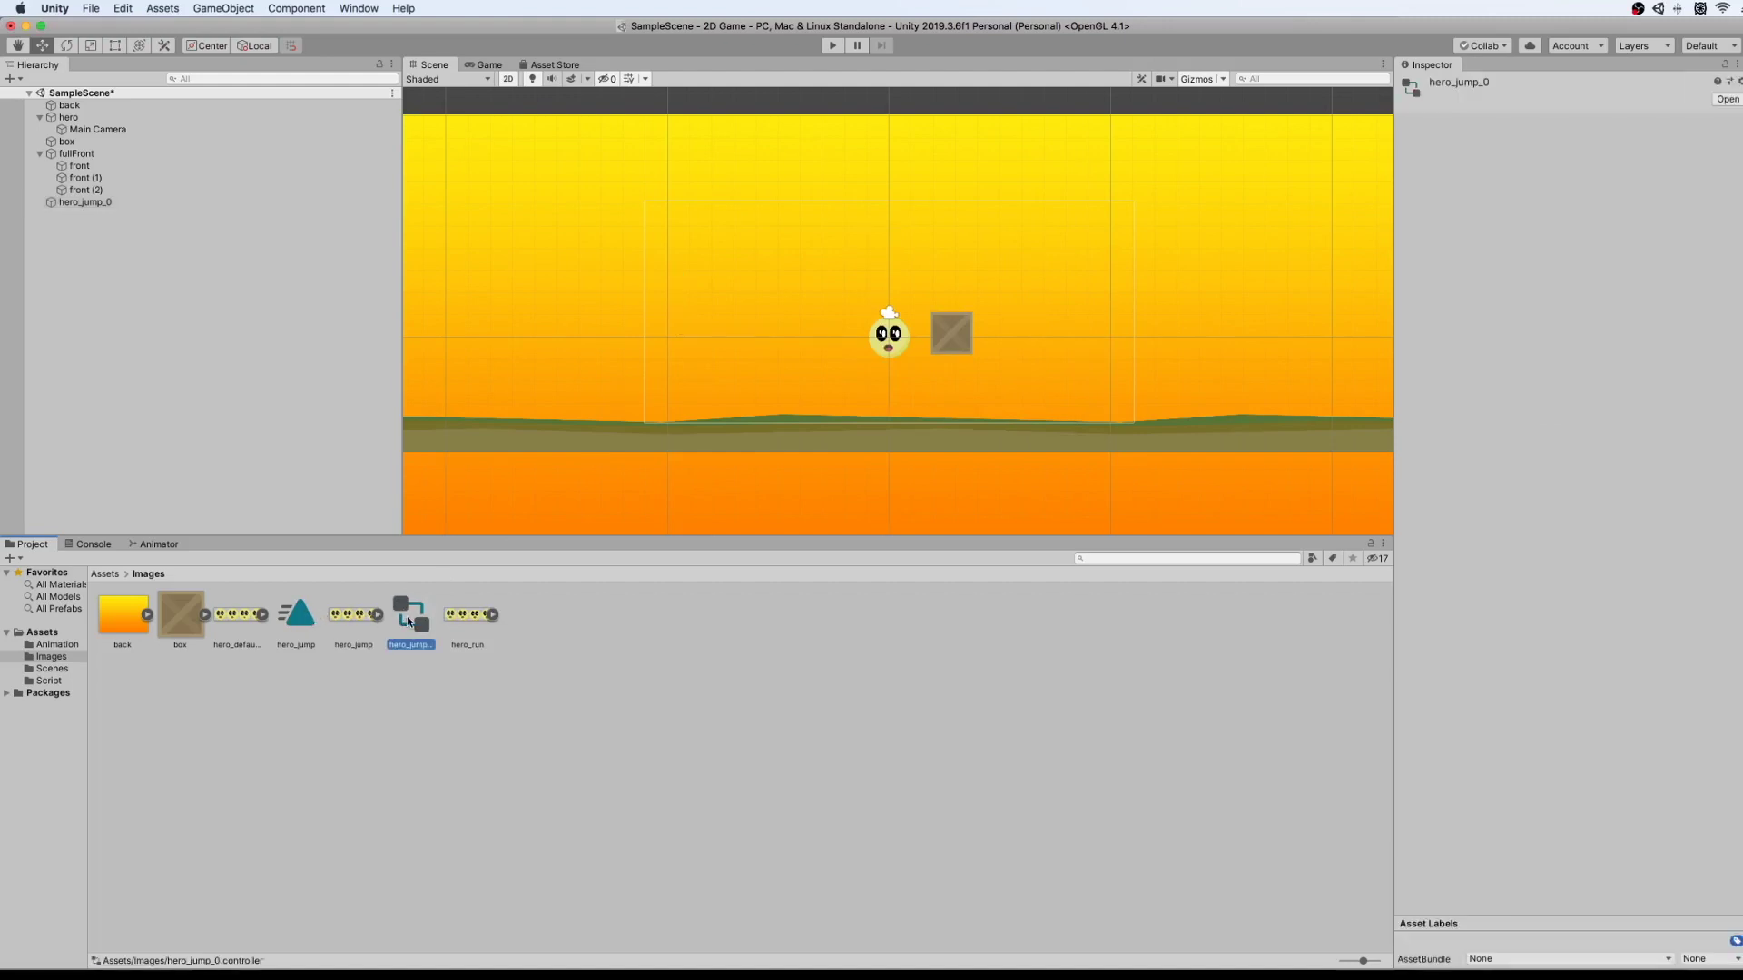
pyautogui.rightClick(407, 617)
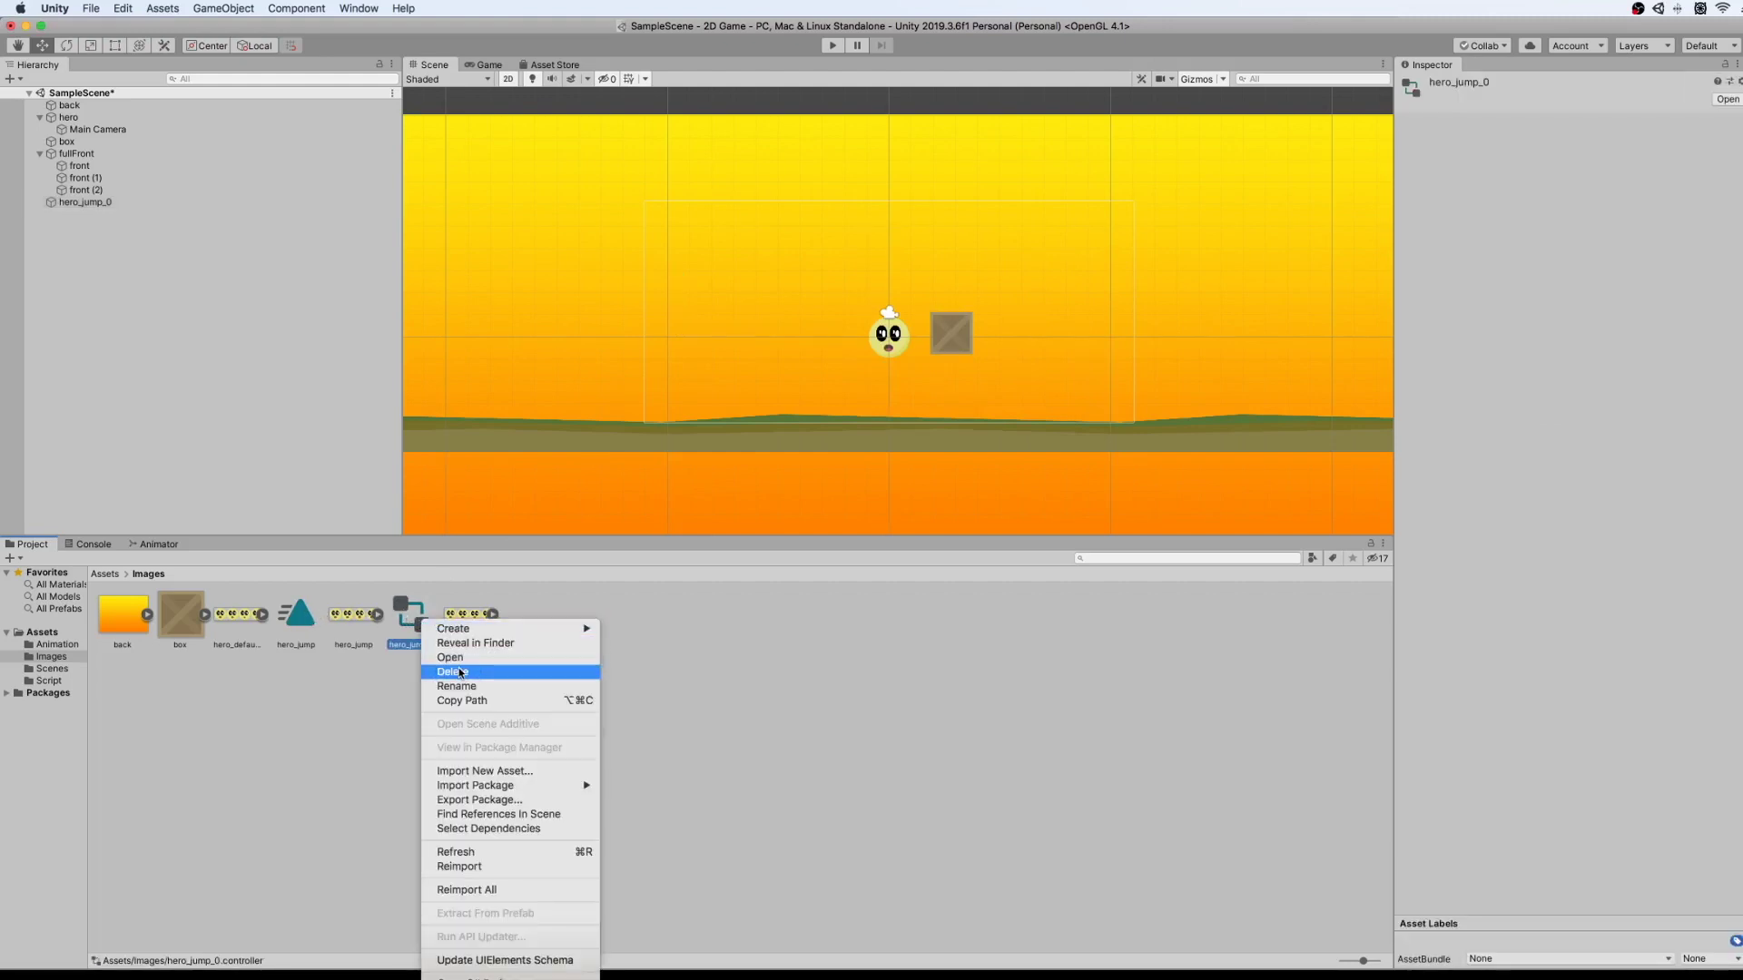
pyautogui.click(617, 672)
pyautogui.click(75, 204)
pyautogui.rightClick(74, 205)
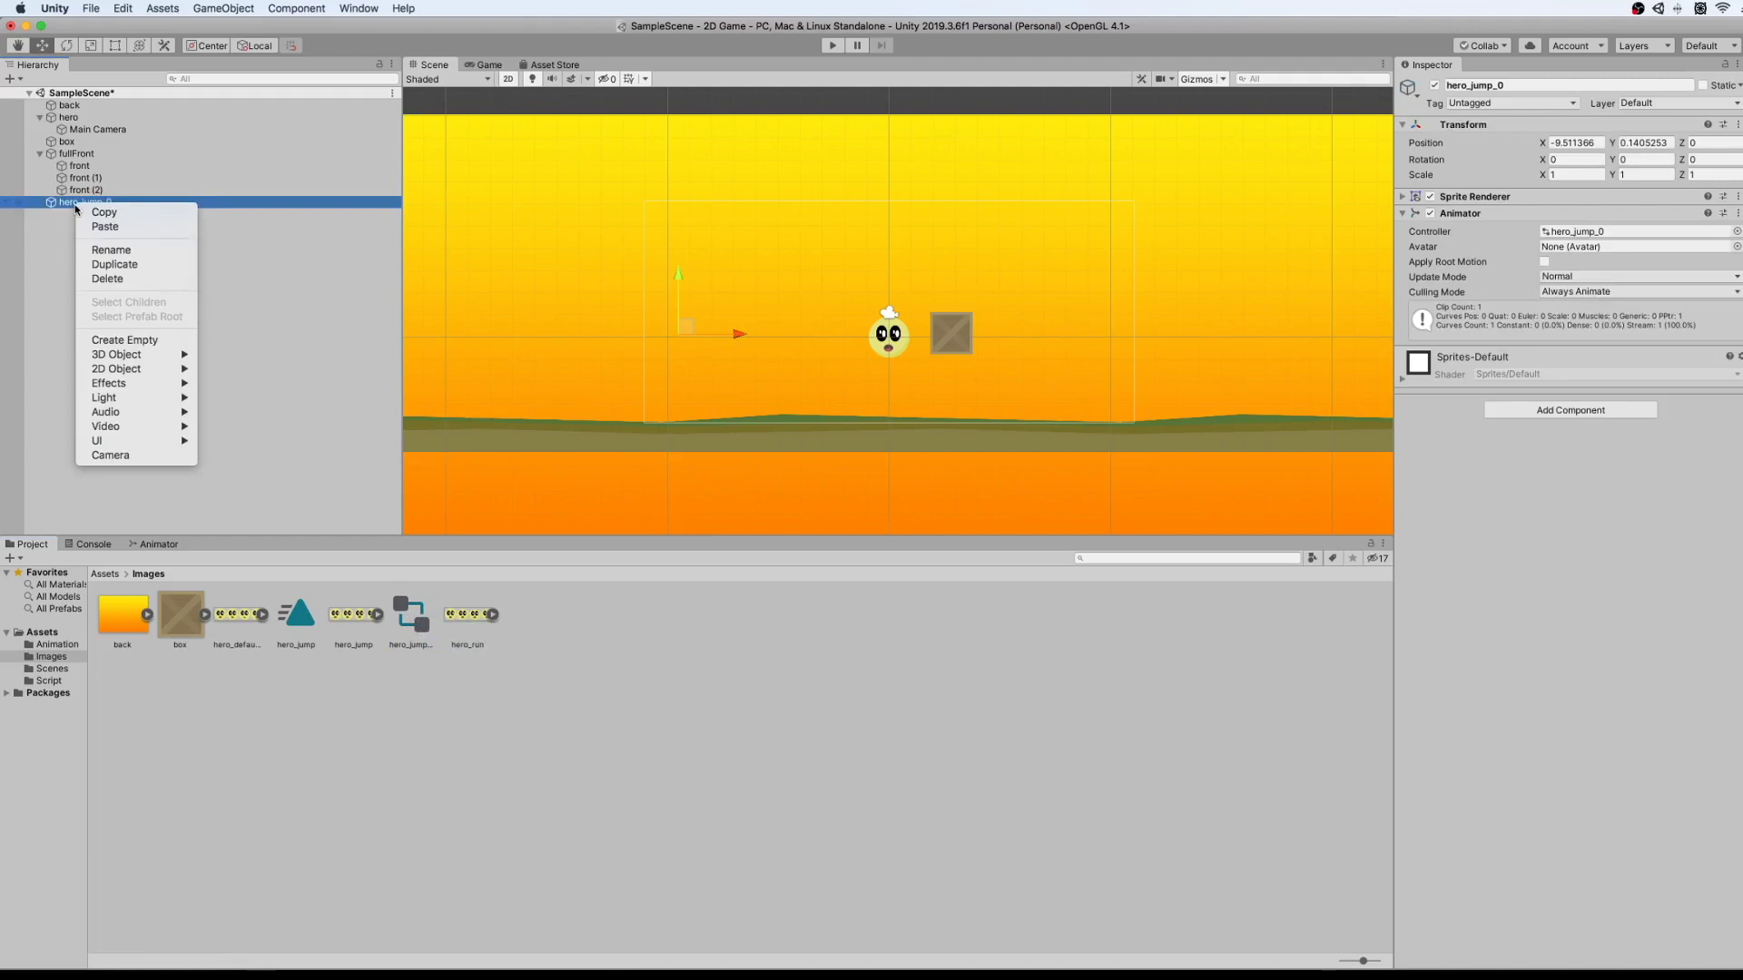
pyautogui.click(112, 281)
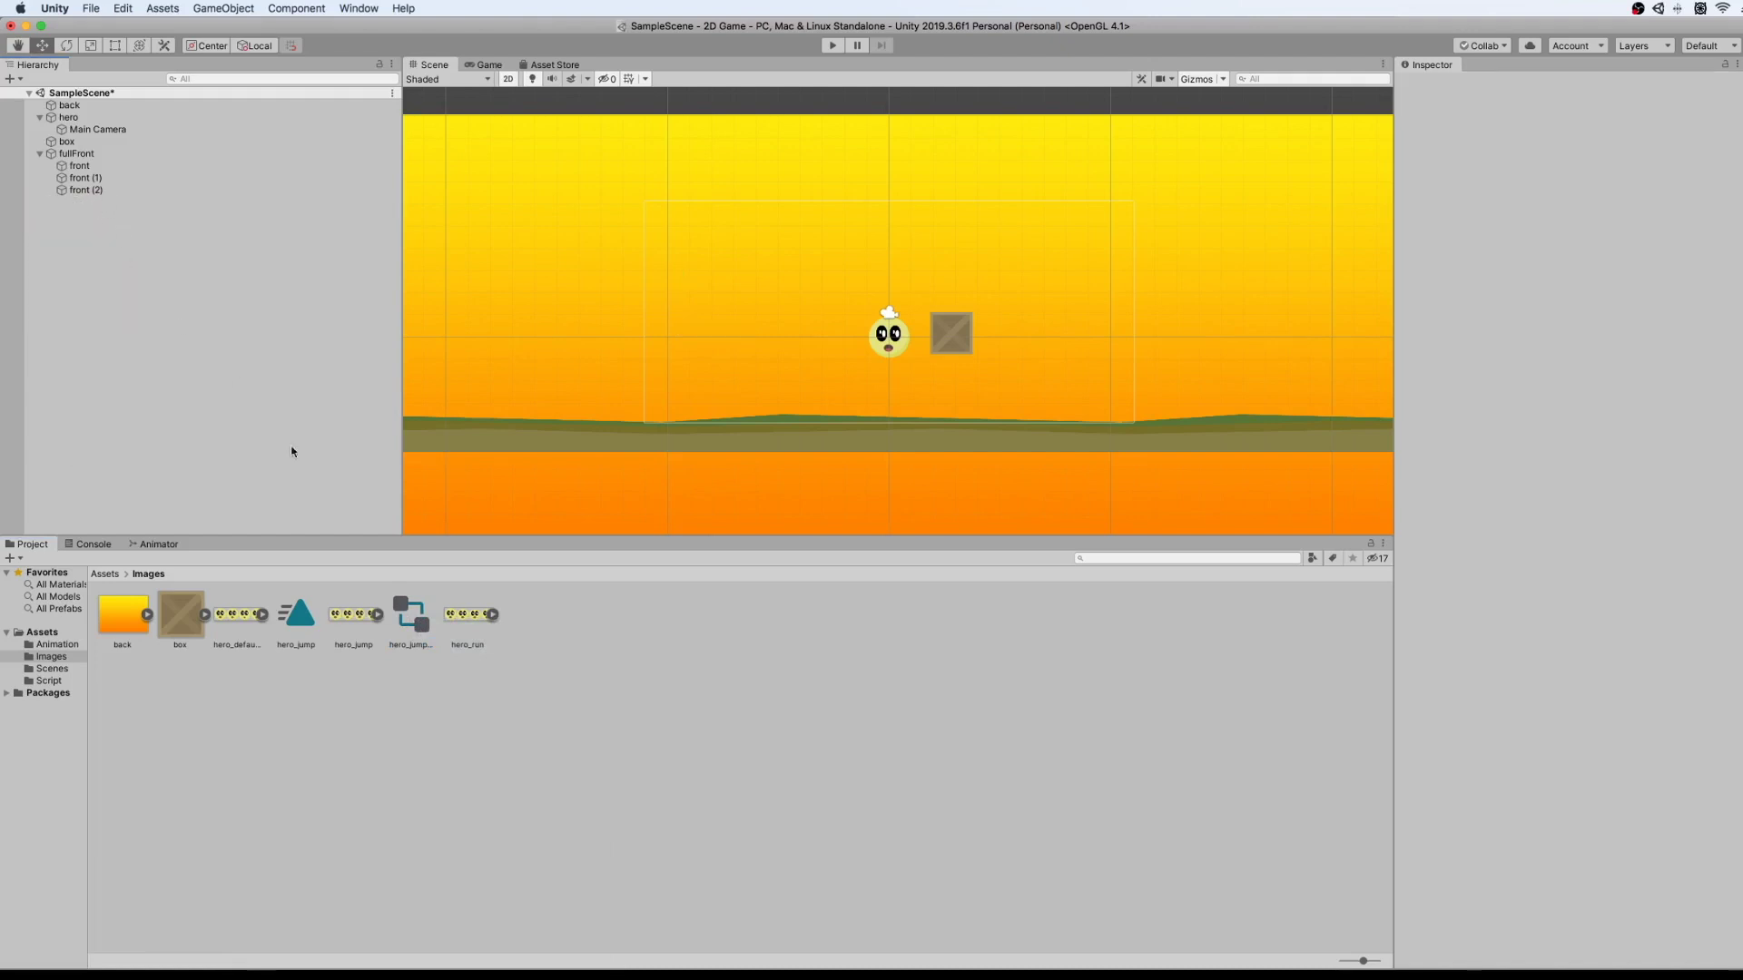
# Delete the hero_jump_0 controller asset from the Project.
pyautogui.click(421, 622)
pyautogui.rightClick(421, 623)
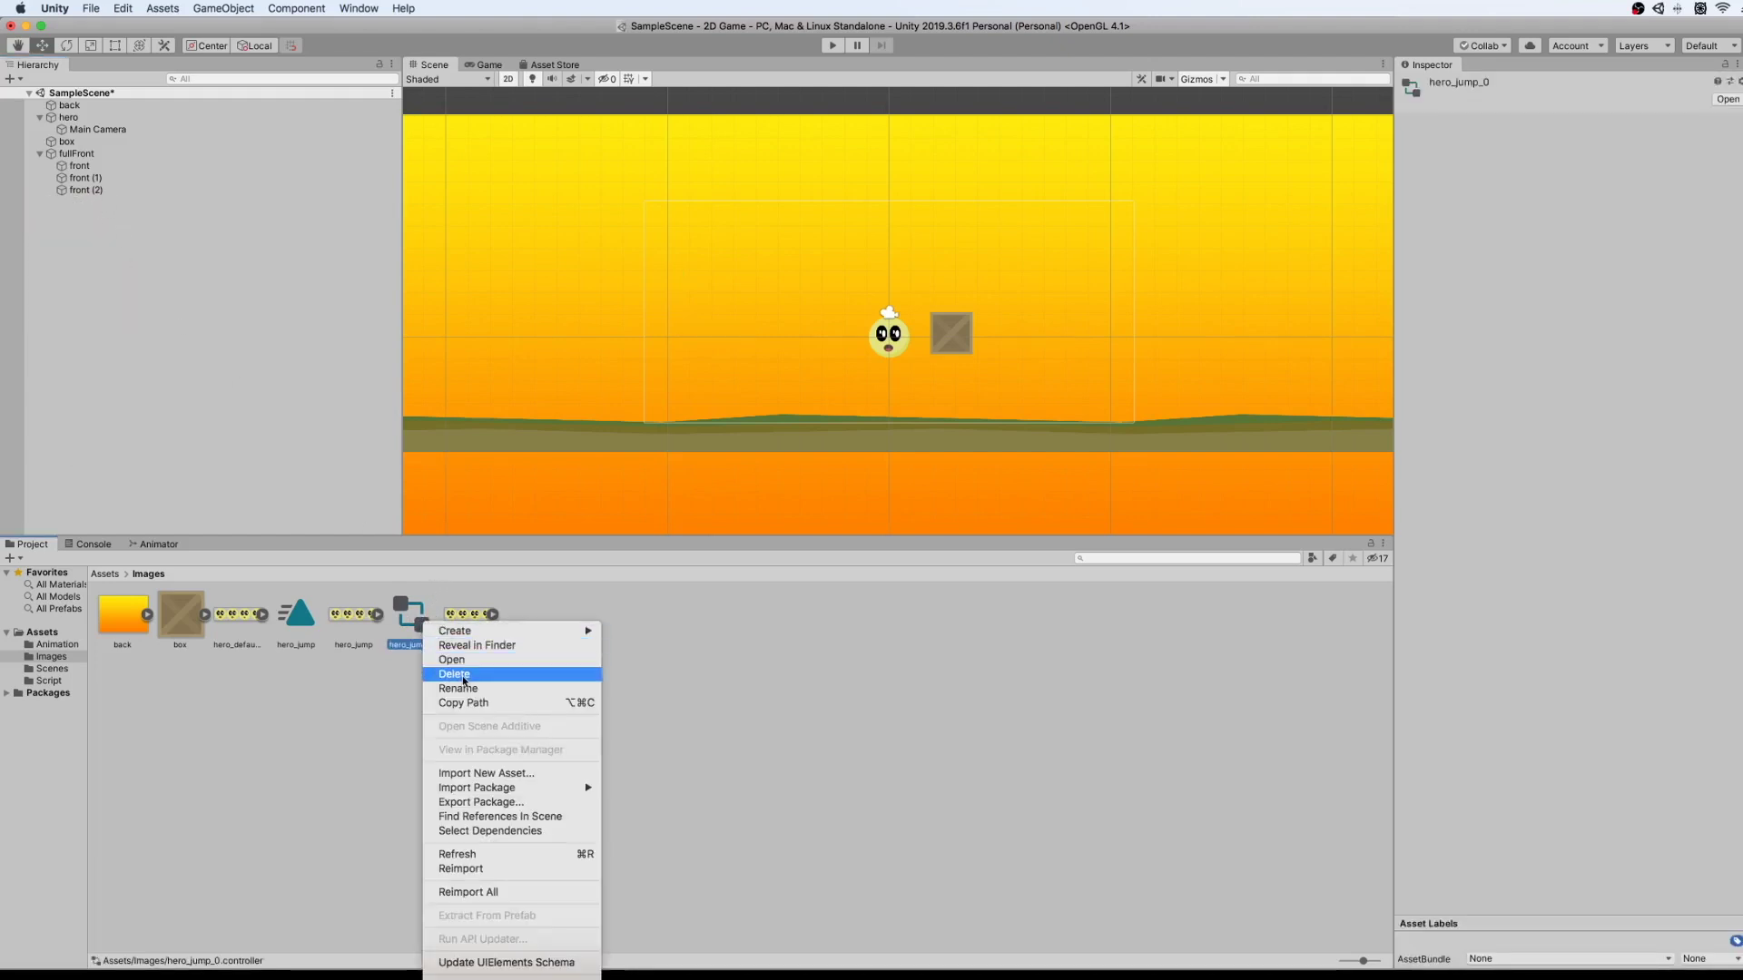
pyautogui.click(477, 670)
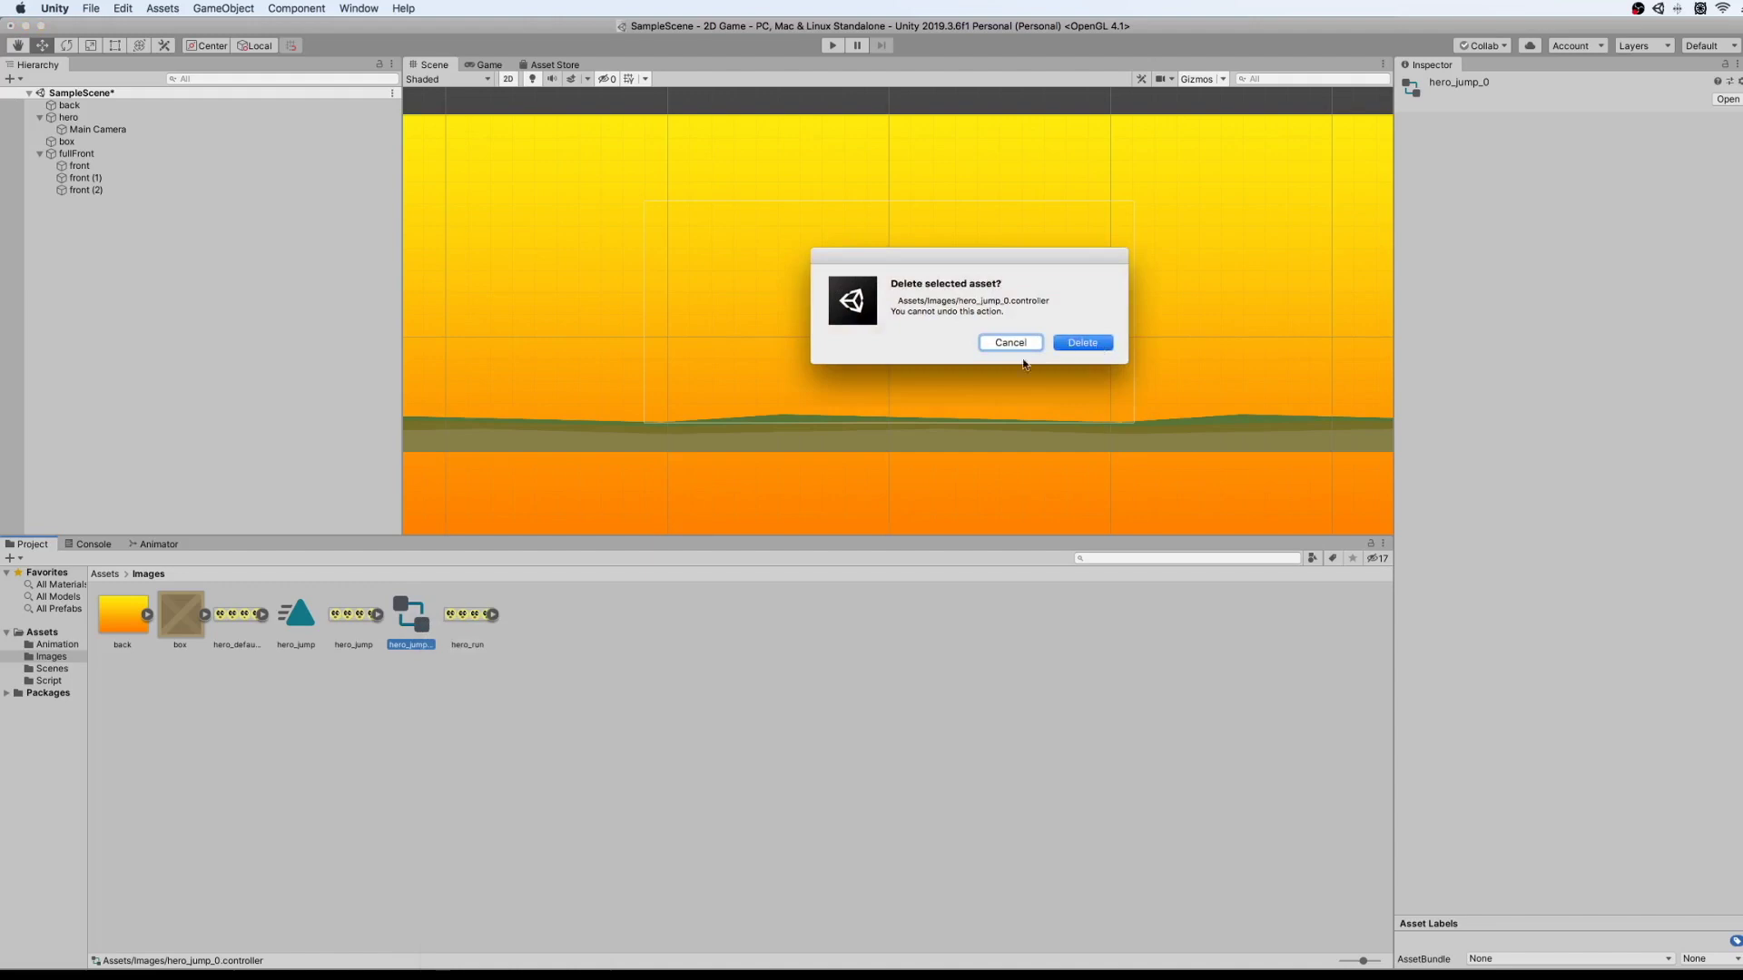
pyautogui.click(1082, 343)
pyautogui.click(293, 619)
# Move the hero_jump clip from Images into the Animation folder beside hero_run.
pyautogui.moveTo(302, 619); pyautogui.dragTo(54, 650)
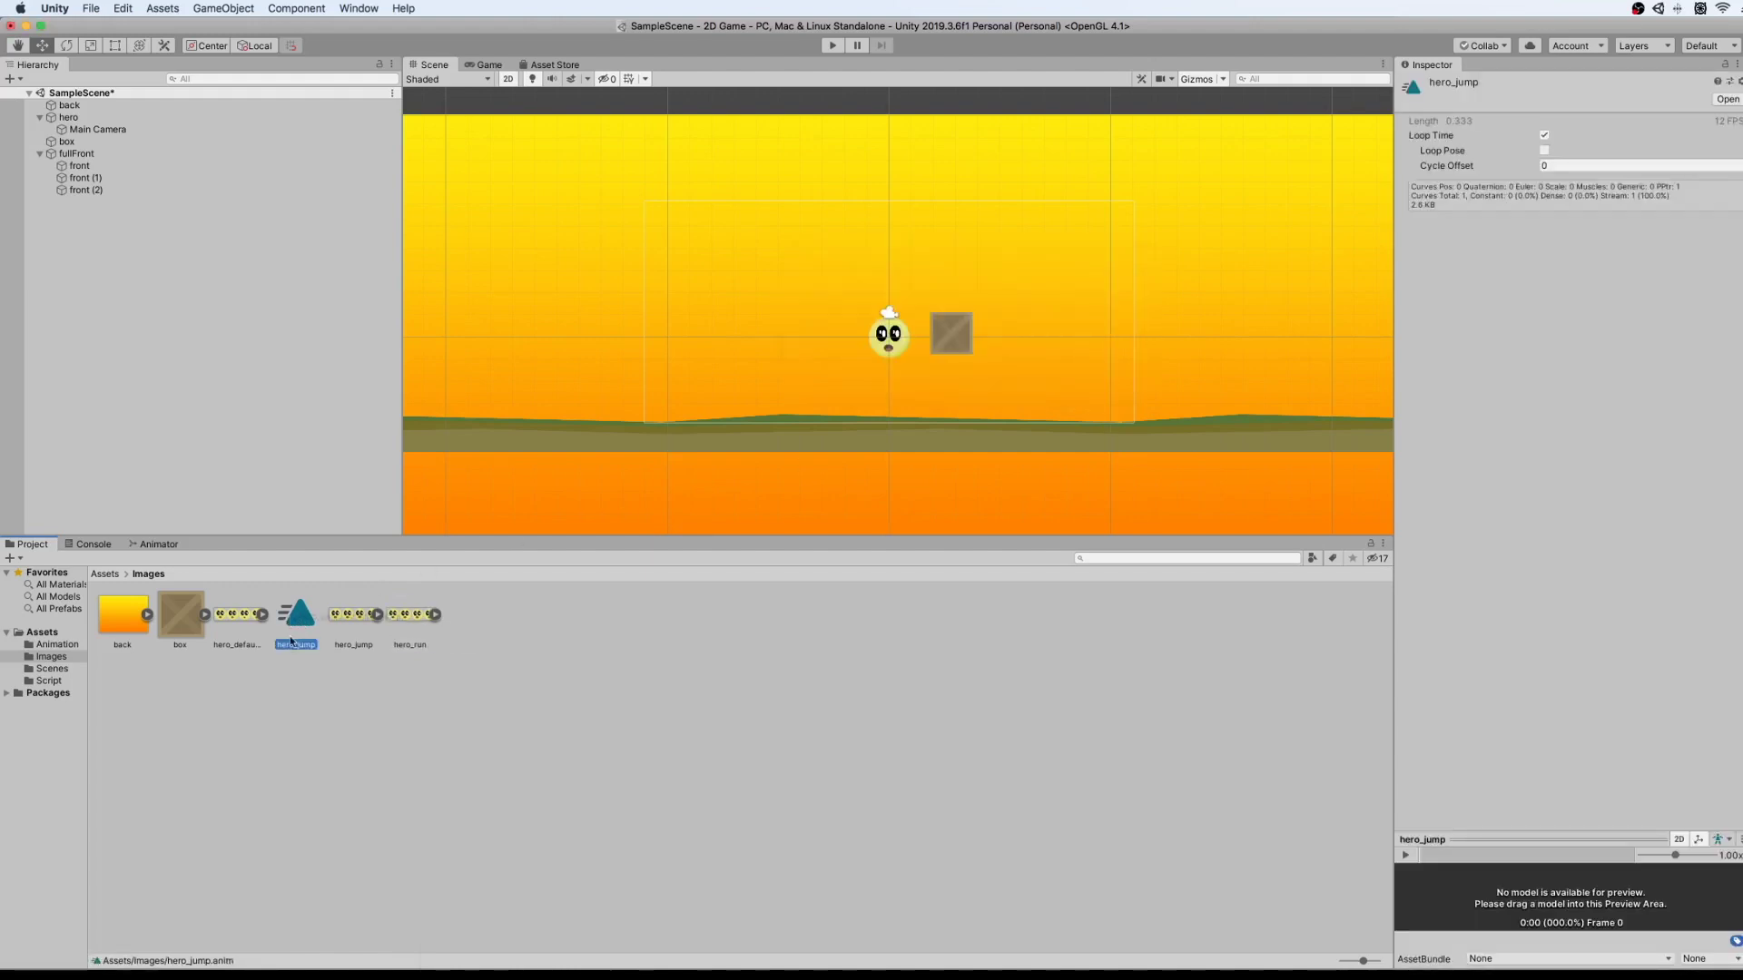
pyautogui.moveTo(54, 650); pyautogui.dragTo(50, 648)
pyautogui.click(48, 645)
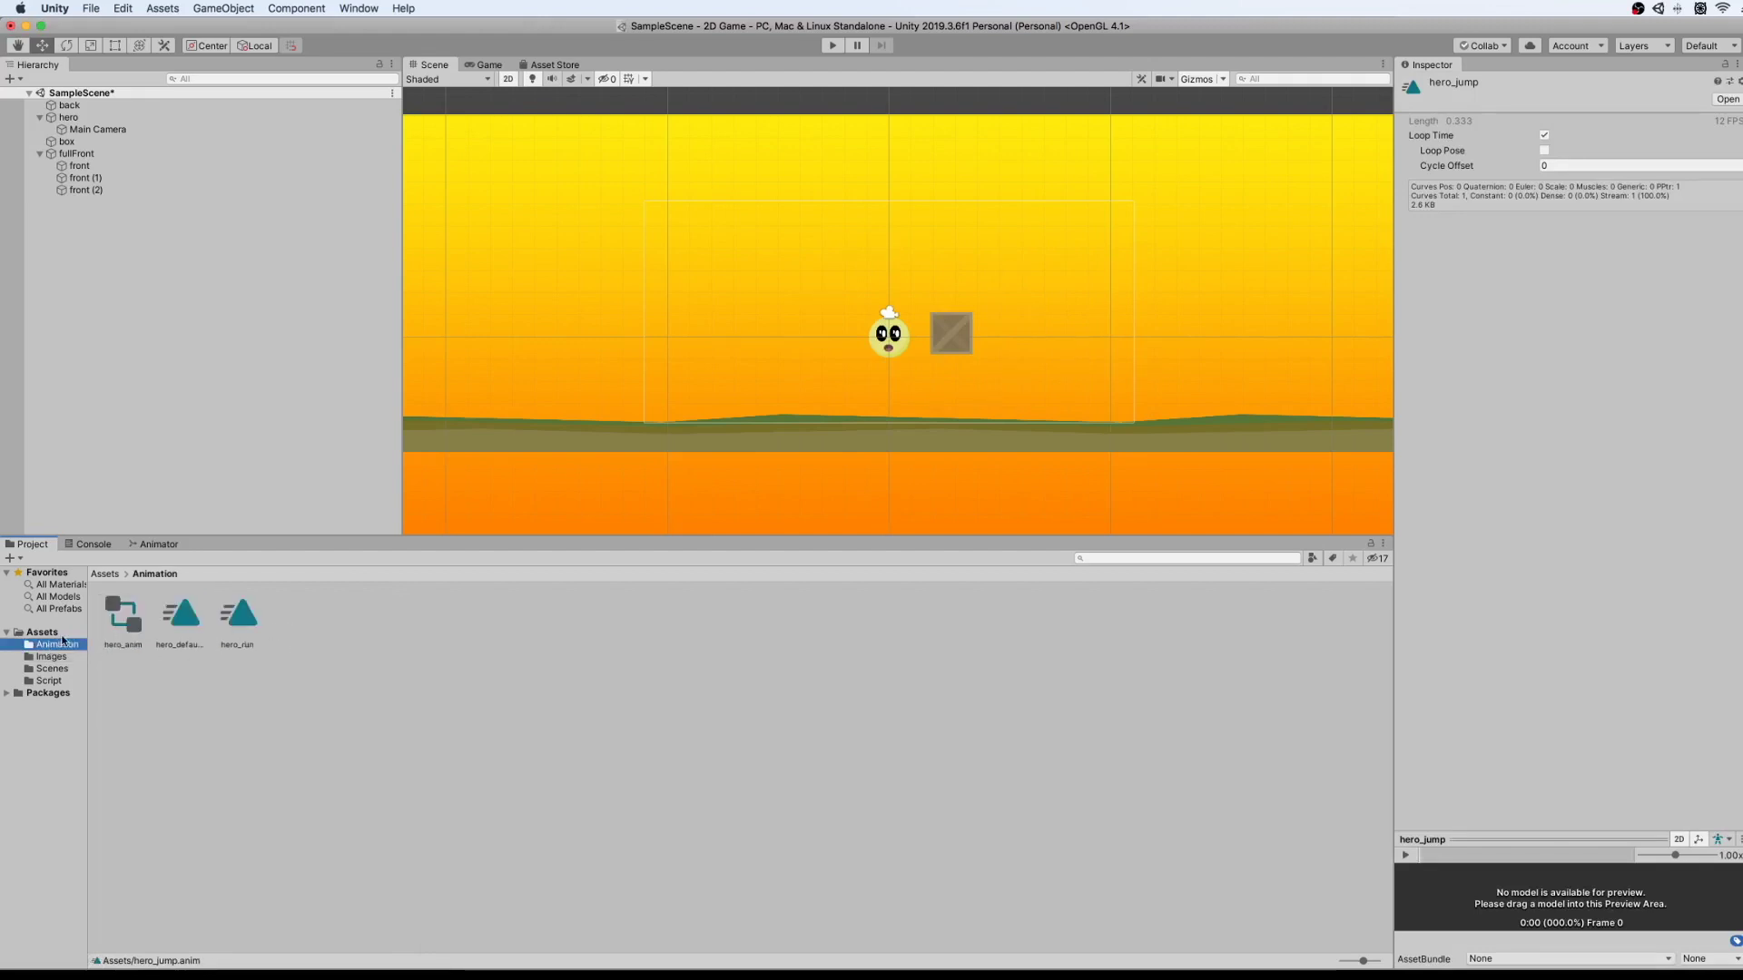
pyautogui.click(48, 634)
pyautogui.moveTo(252, 620); pyautogui.dragTo(132, 621)
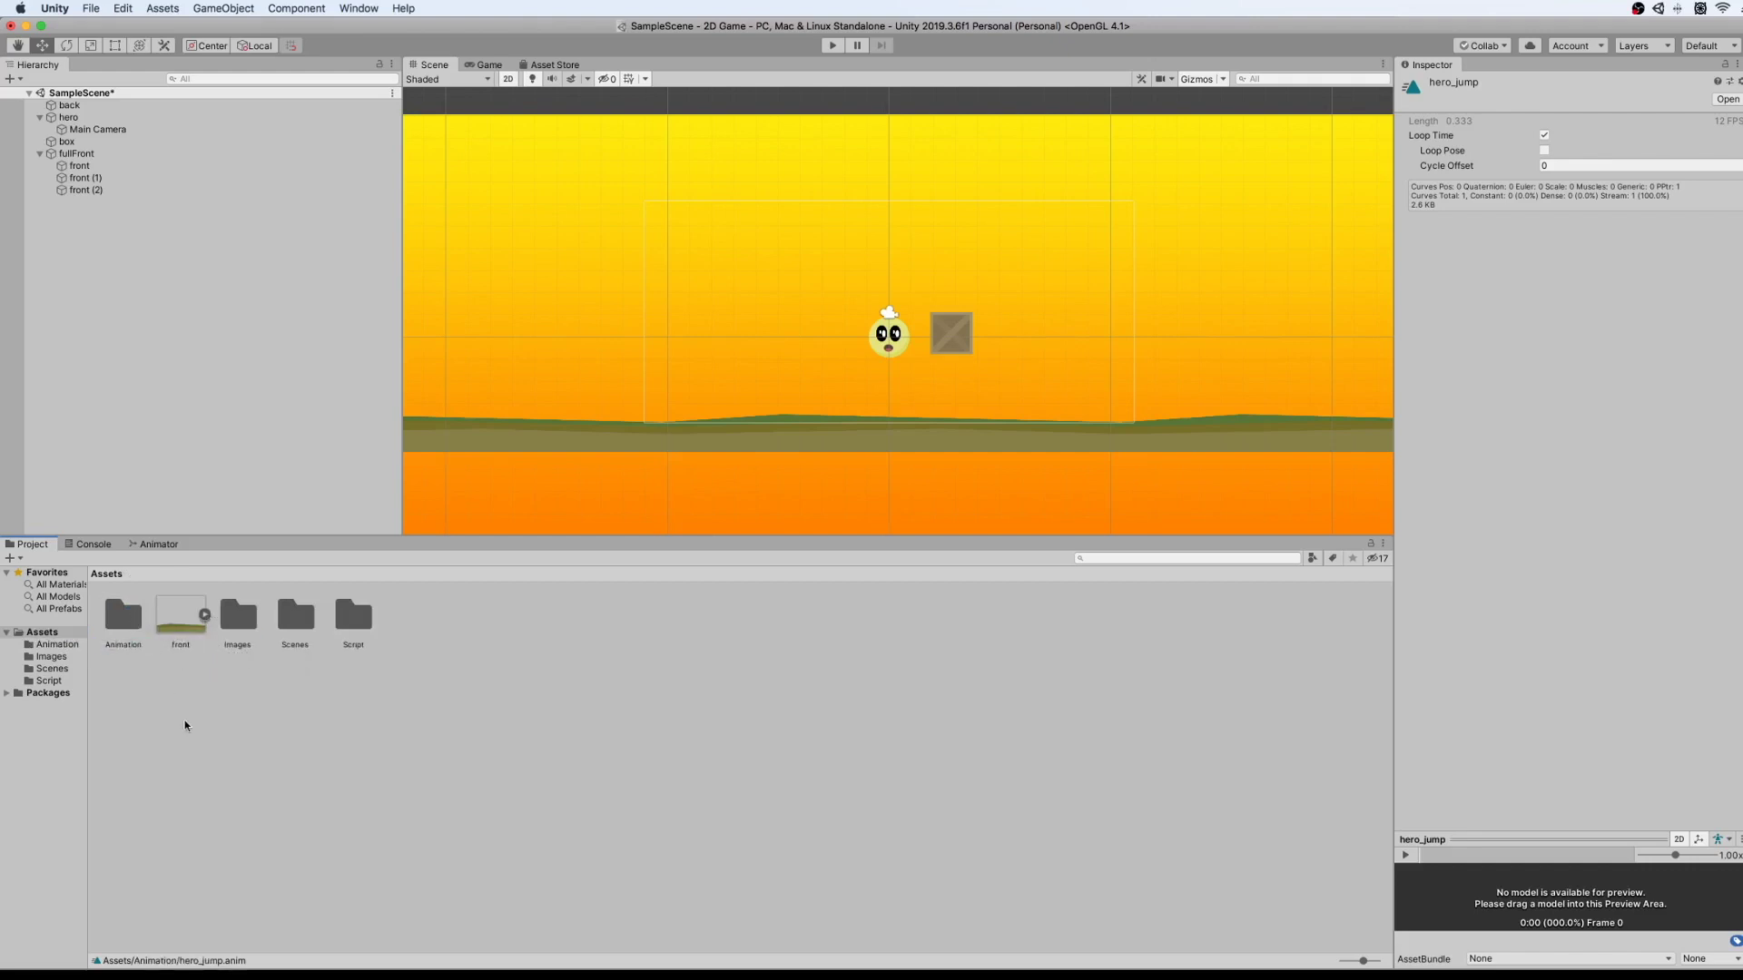
pyautogui.doubleClick(136, 623)
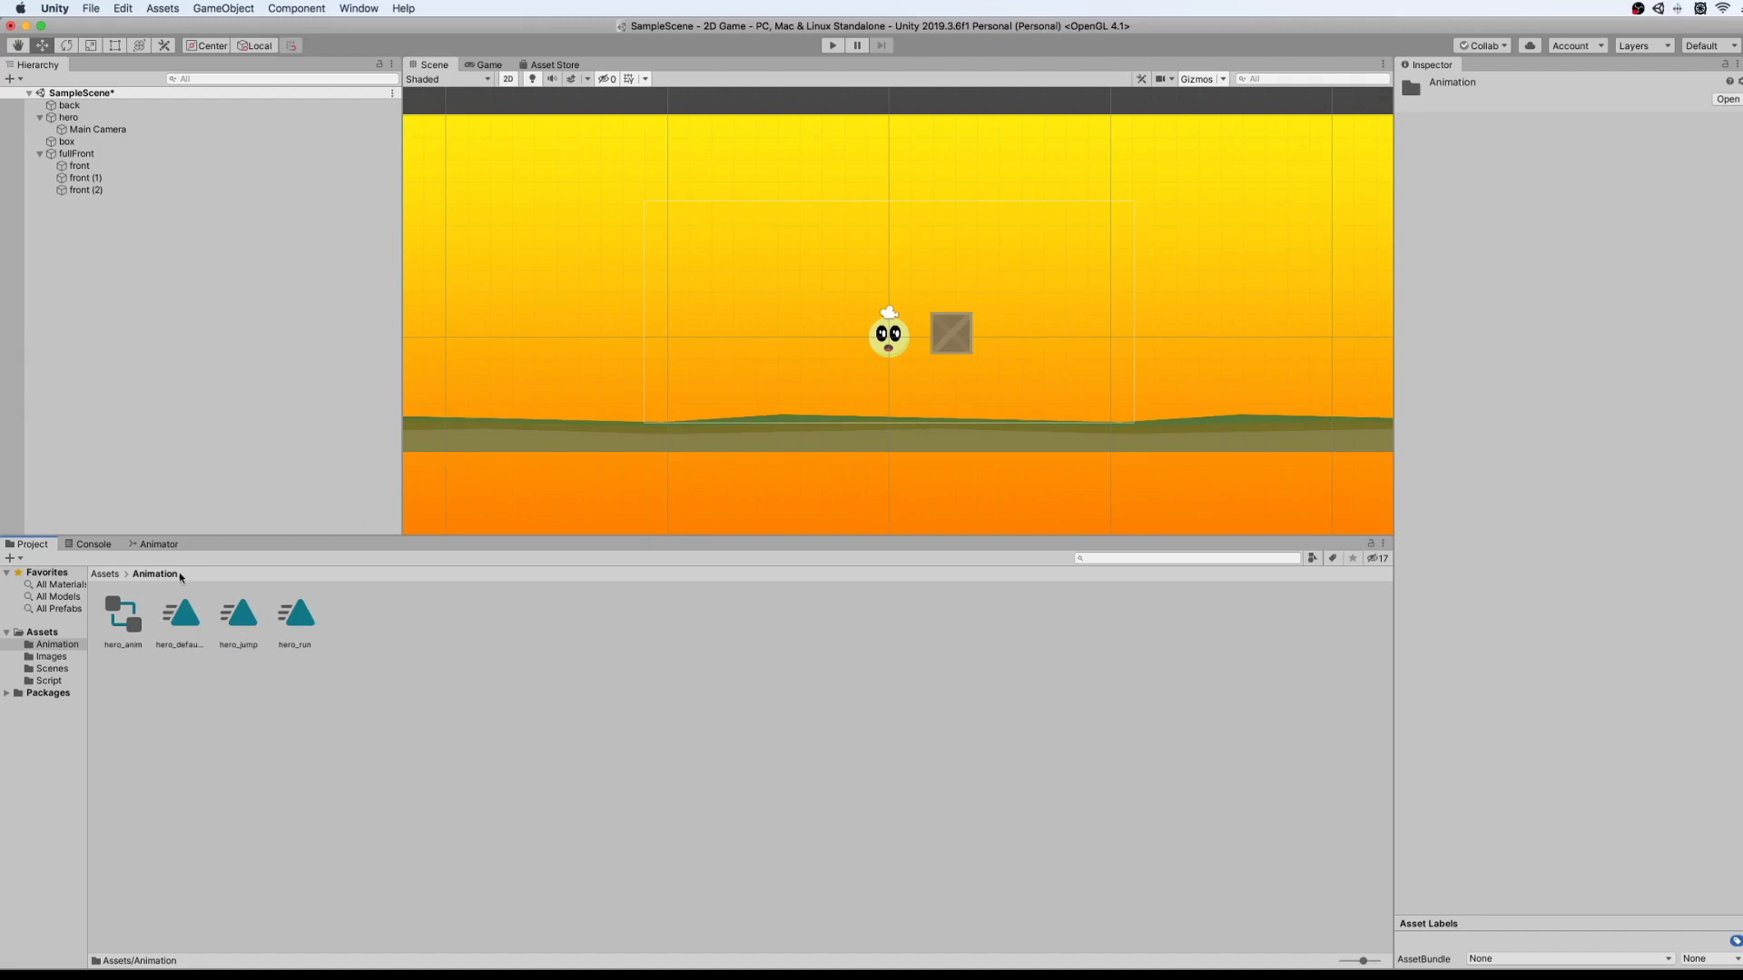
pyautogui.click(305, 619)
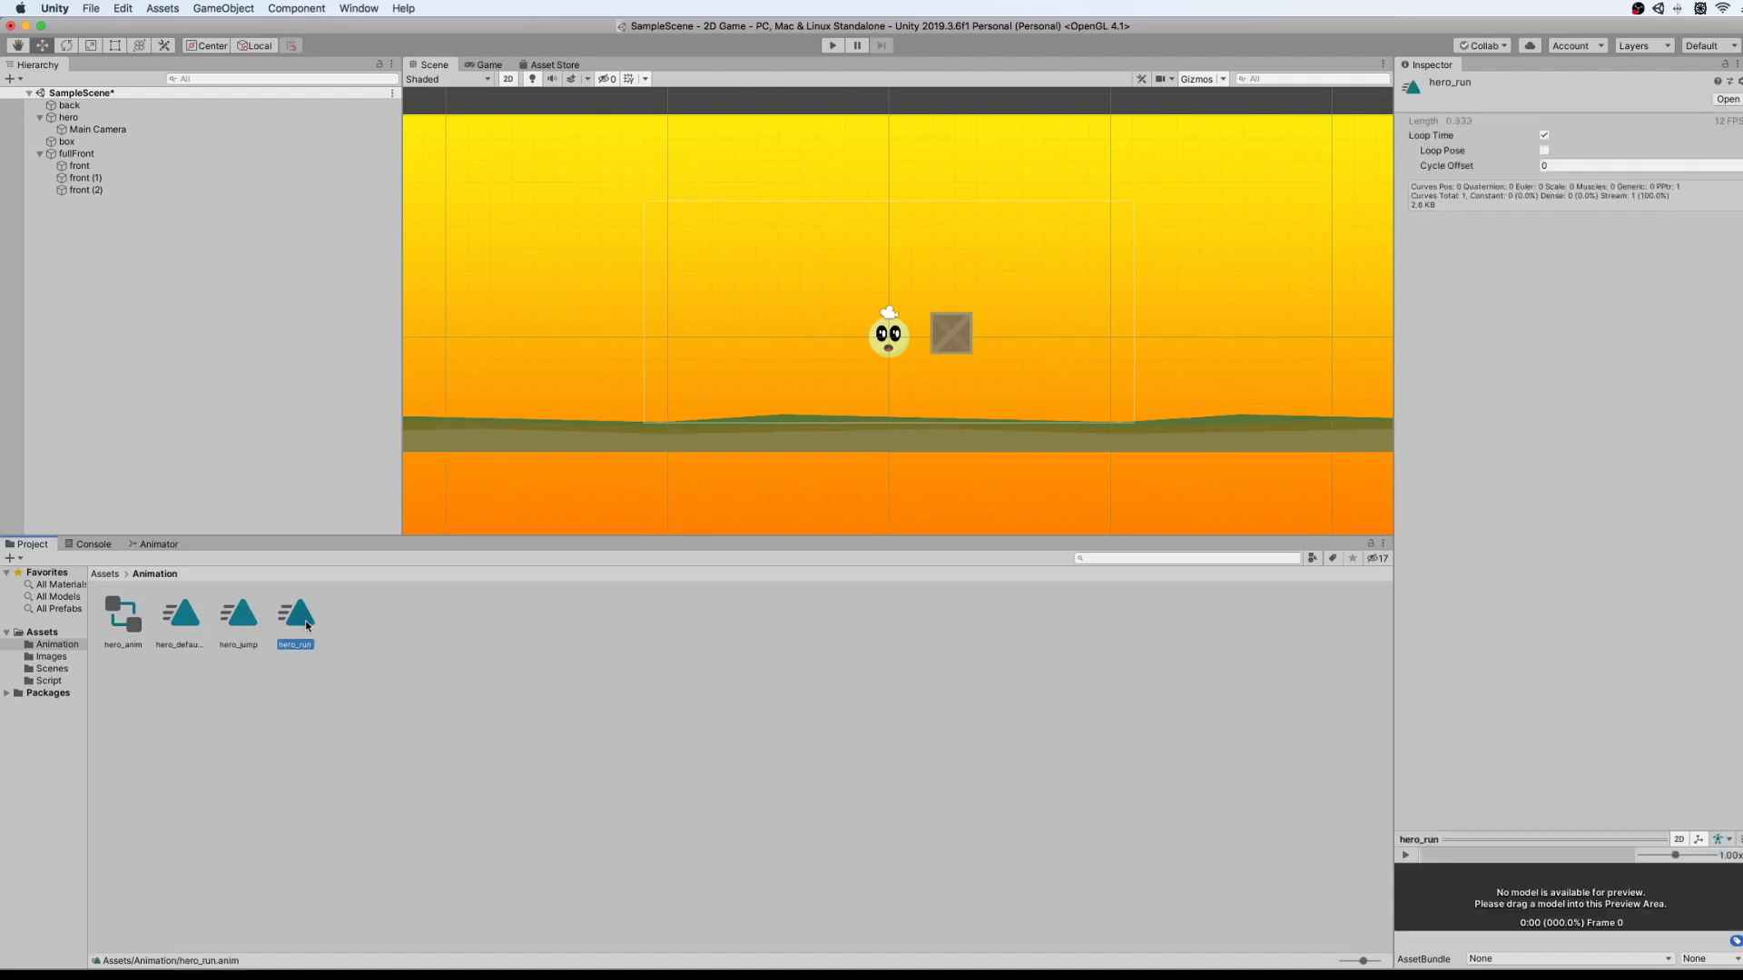
pyautogui.click(244, 618)
pyautogui.moveTo(242, 617); pyautogui.dragTo(157, 547)
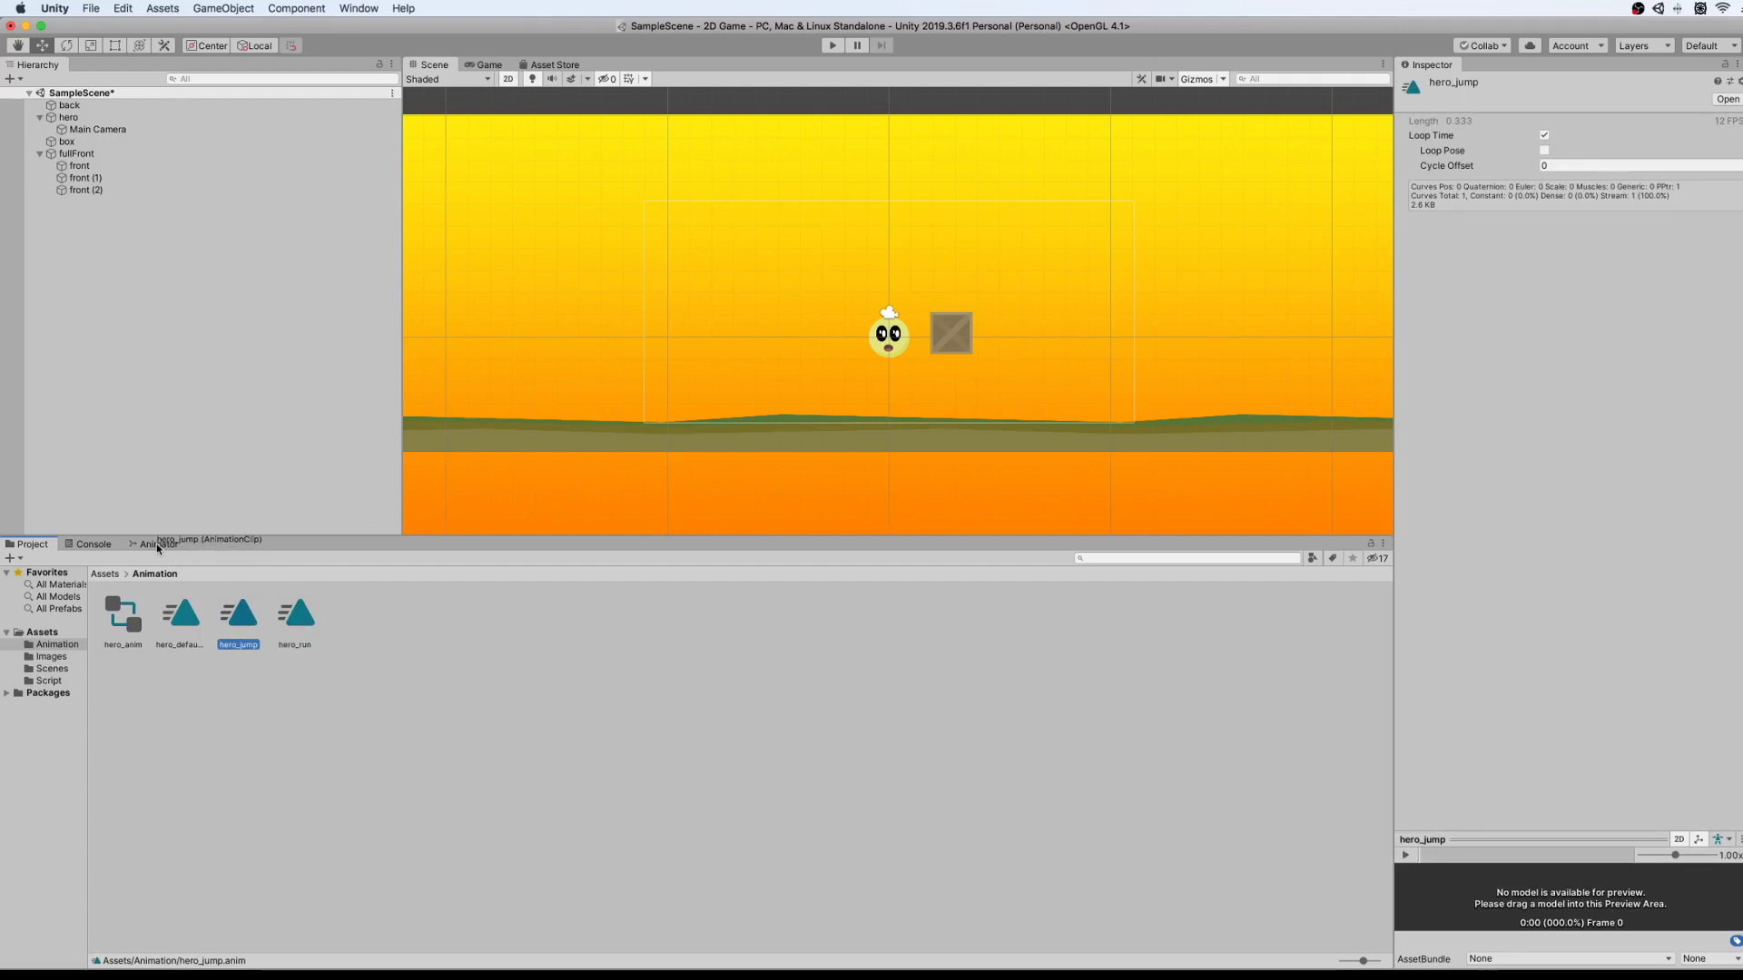
# Enlarge the Animator graph and add a hero_jump state placed beside hero_run.
pyautogui.moveTo(156, 543); pyautogui.dragTo(157, 543)
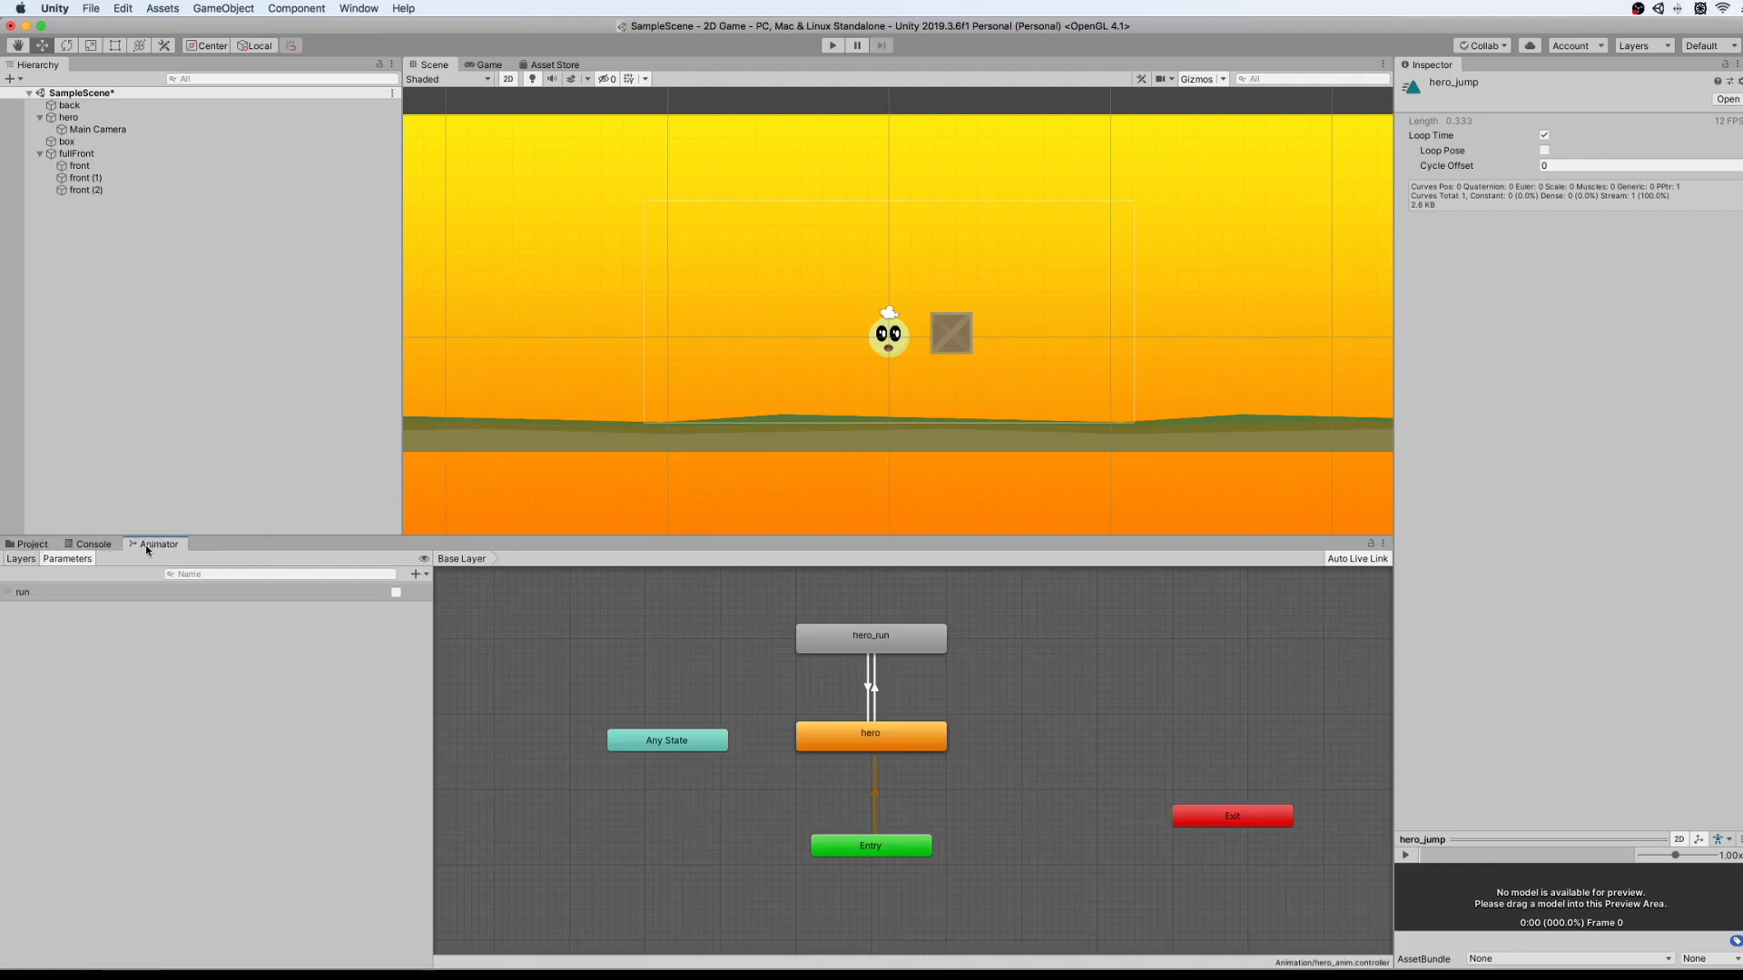
pyautogui.moveTo(145, 545); pyautogui.dragTo(658, 66)
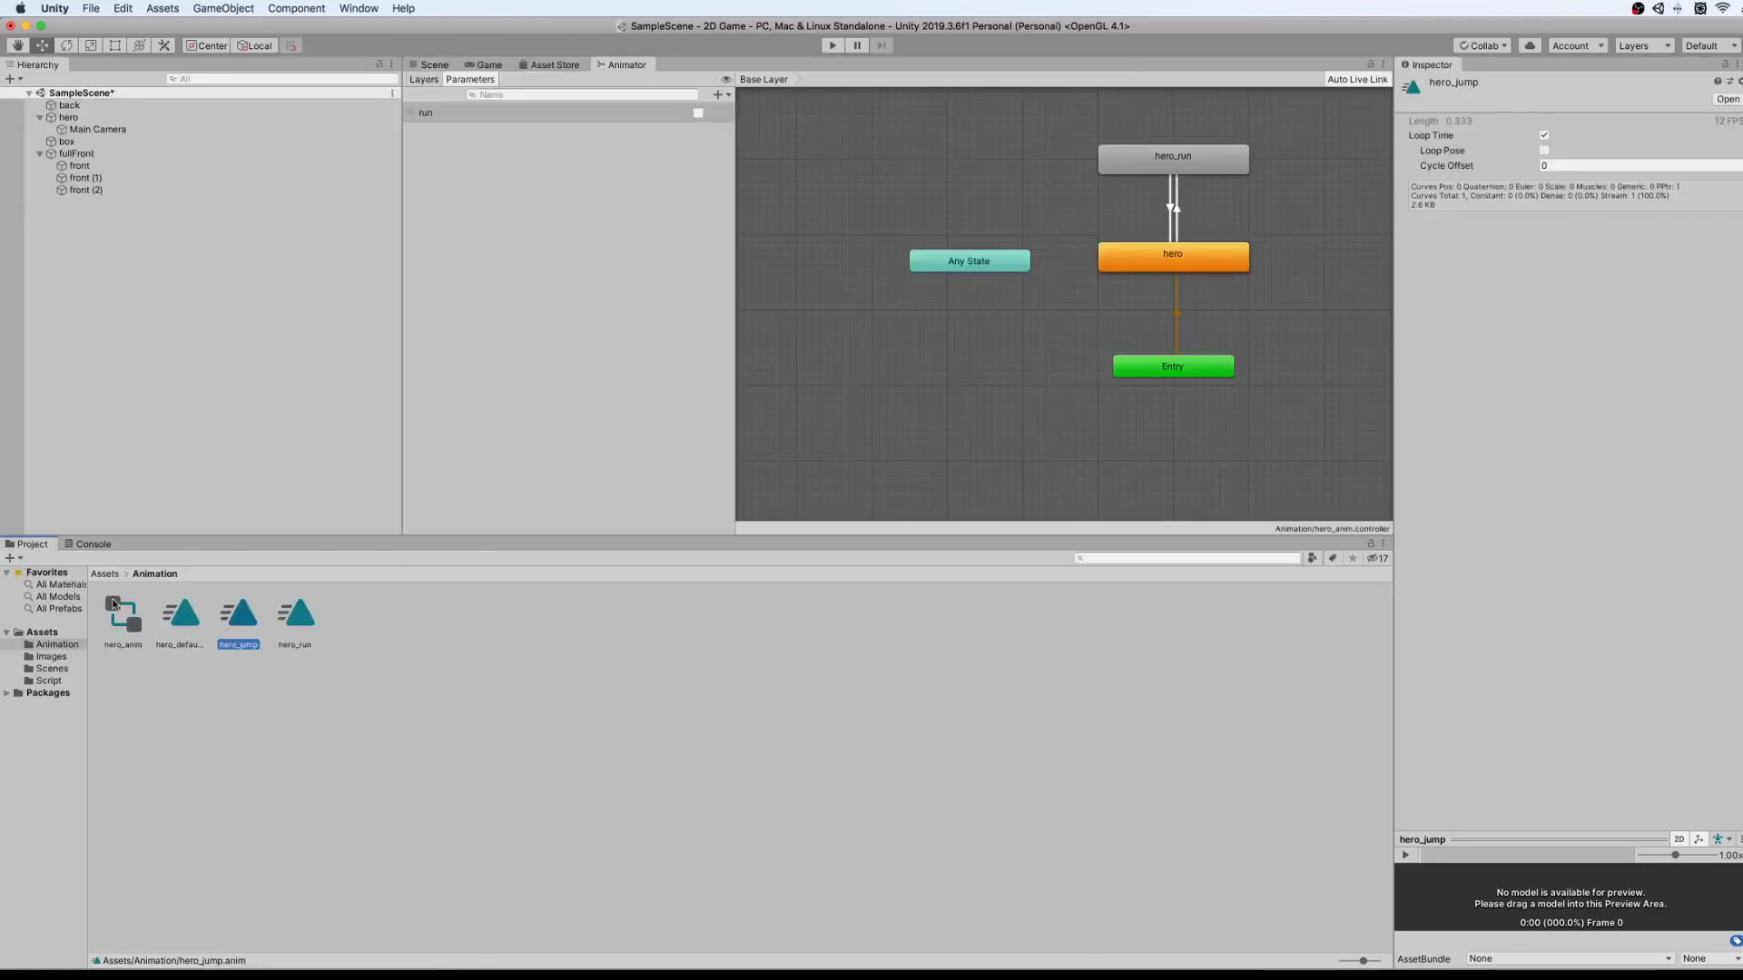
pyautogui.moveTo(242, 626); pyautogui.dragTo(908, 362)
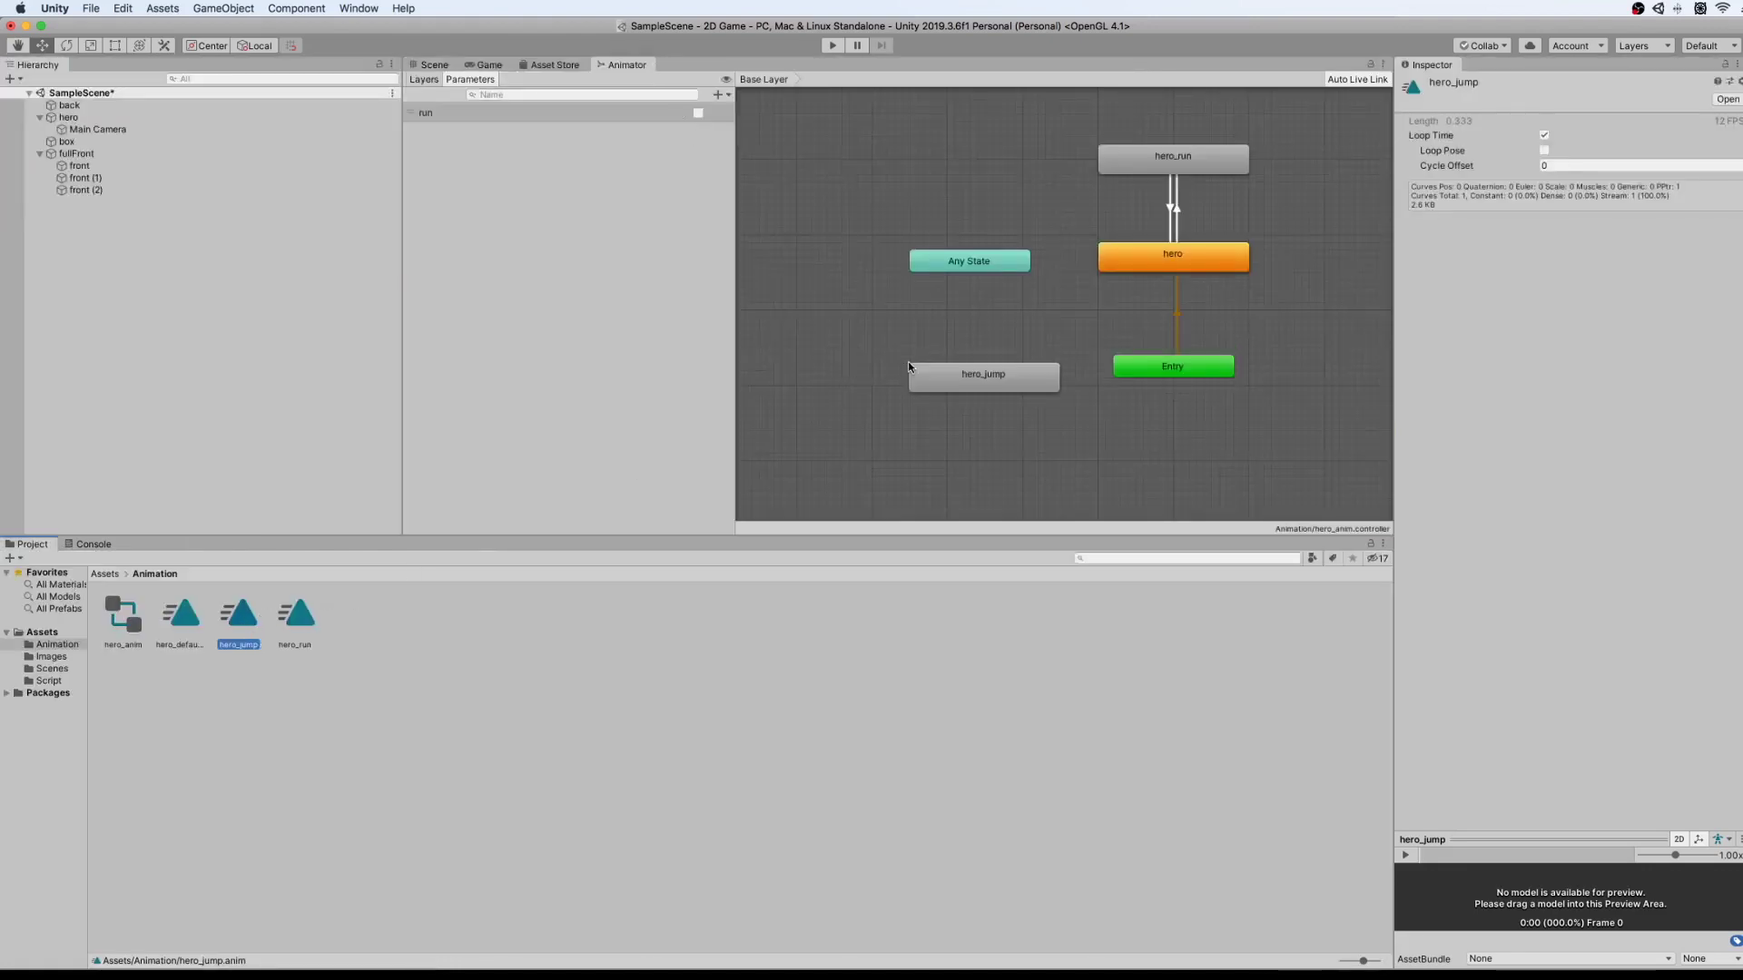
pyautogui.moveTo(856, 408); pyautogui.dragTo(627, 454, button='middle')
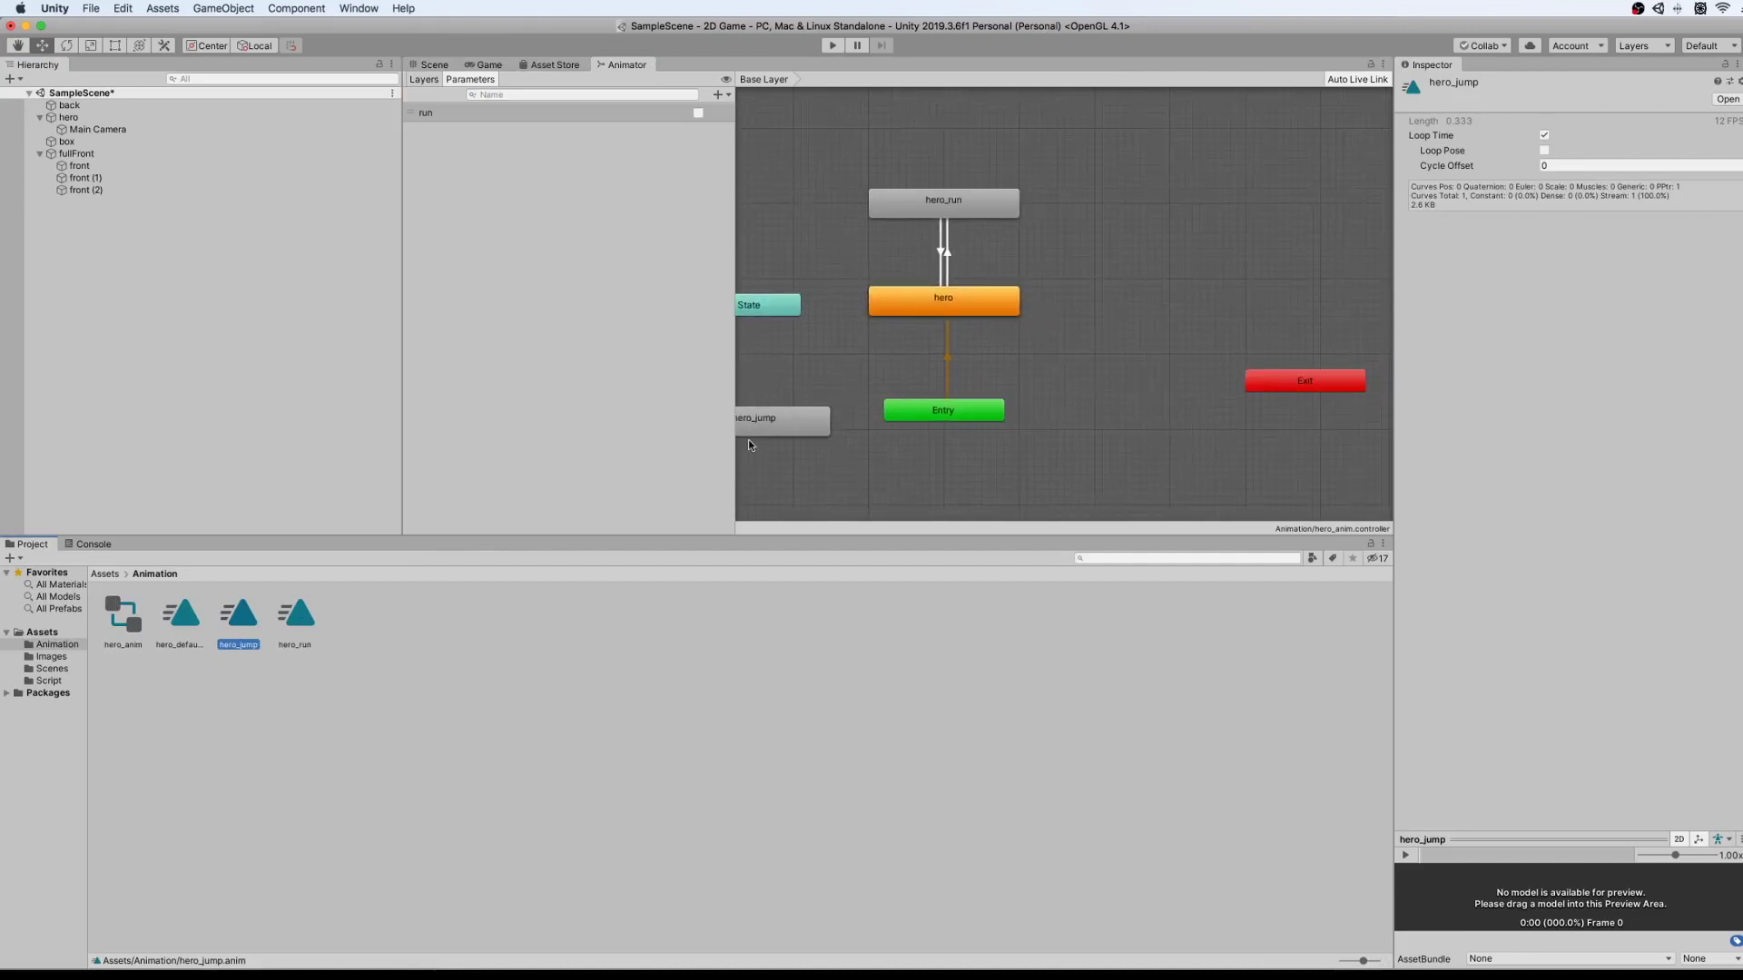
pyautogui.click(768, 430)
pyautogui.moveTo(767, 429); pyautogui.dragTo(1131, 257)
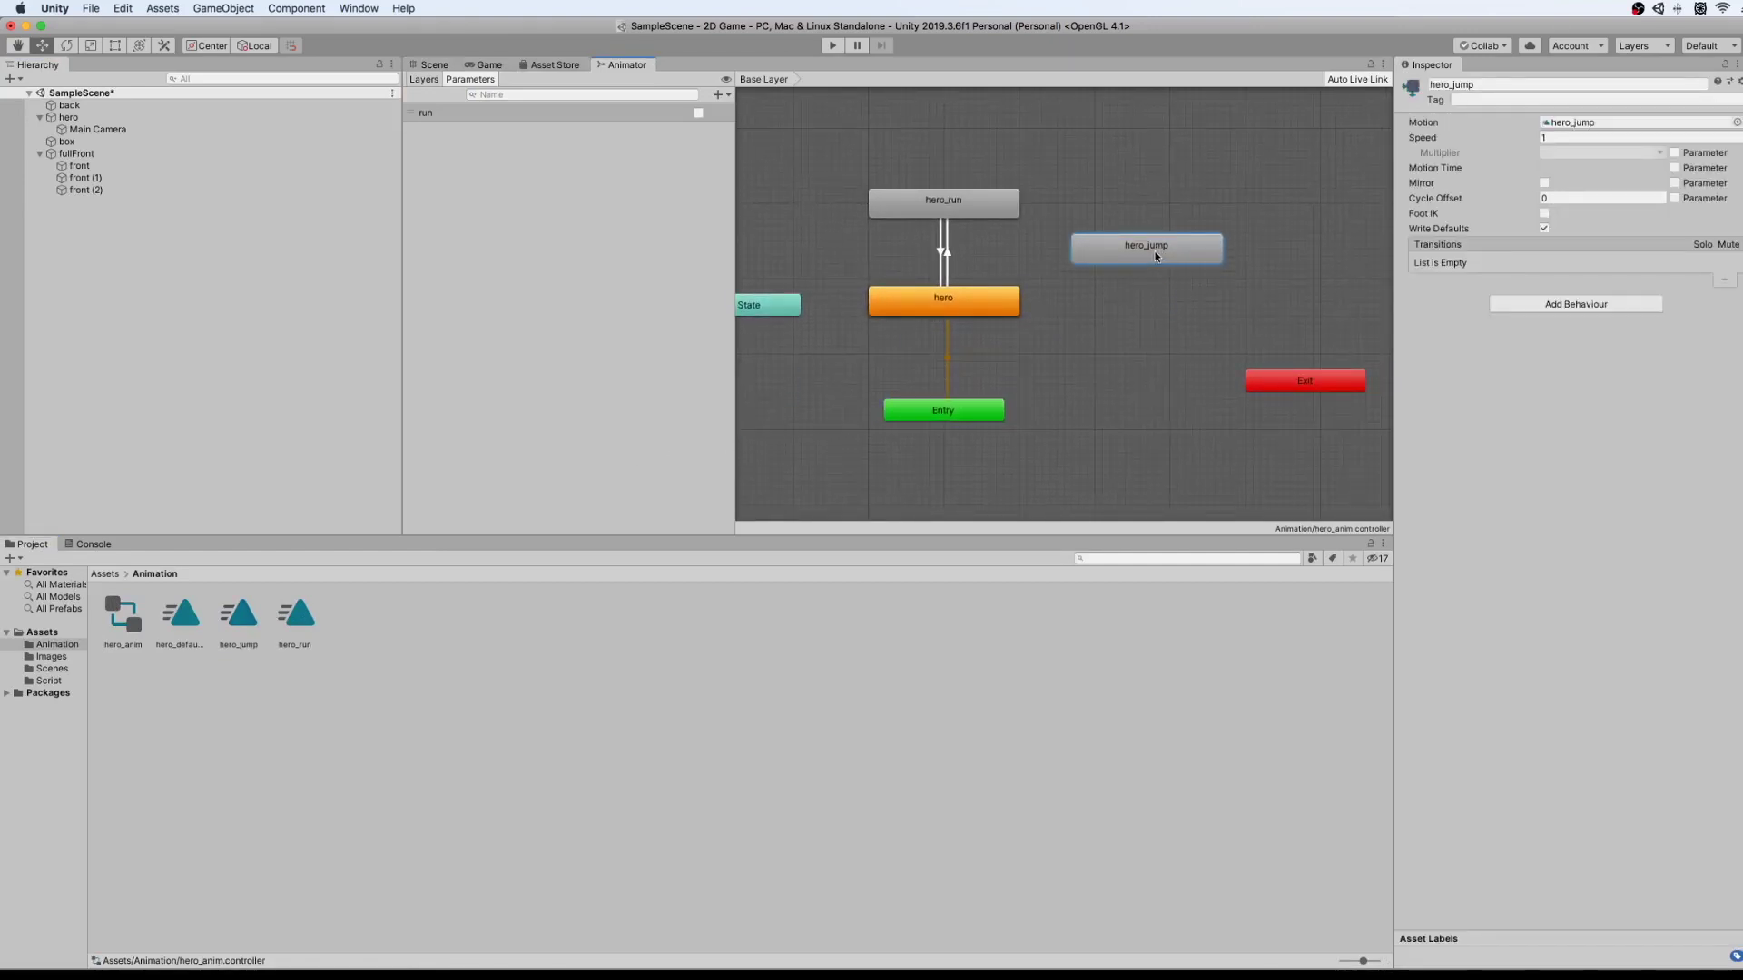
pyautogui.moveTo(1206, 293); pyautogui.dragTo(1133, 351, button='middle')
pyautogui.click(1261, 218)
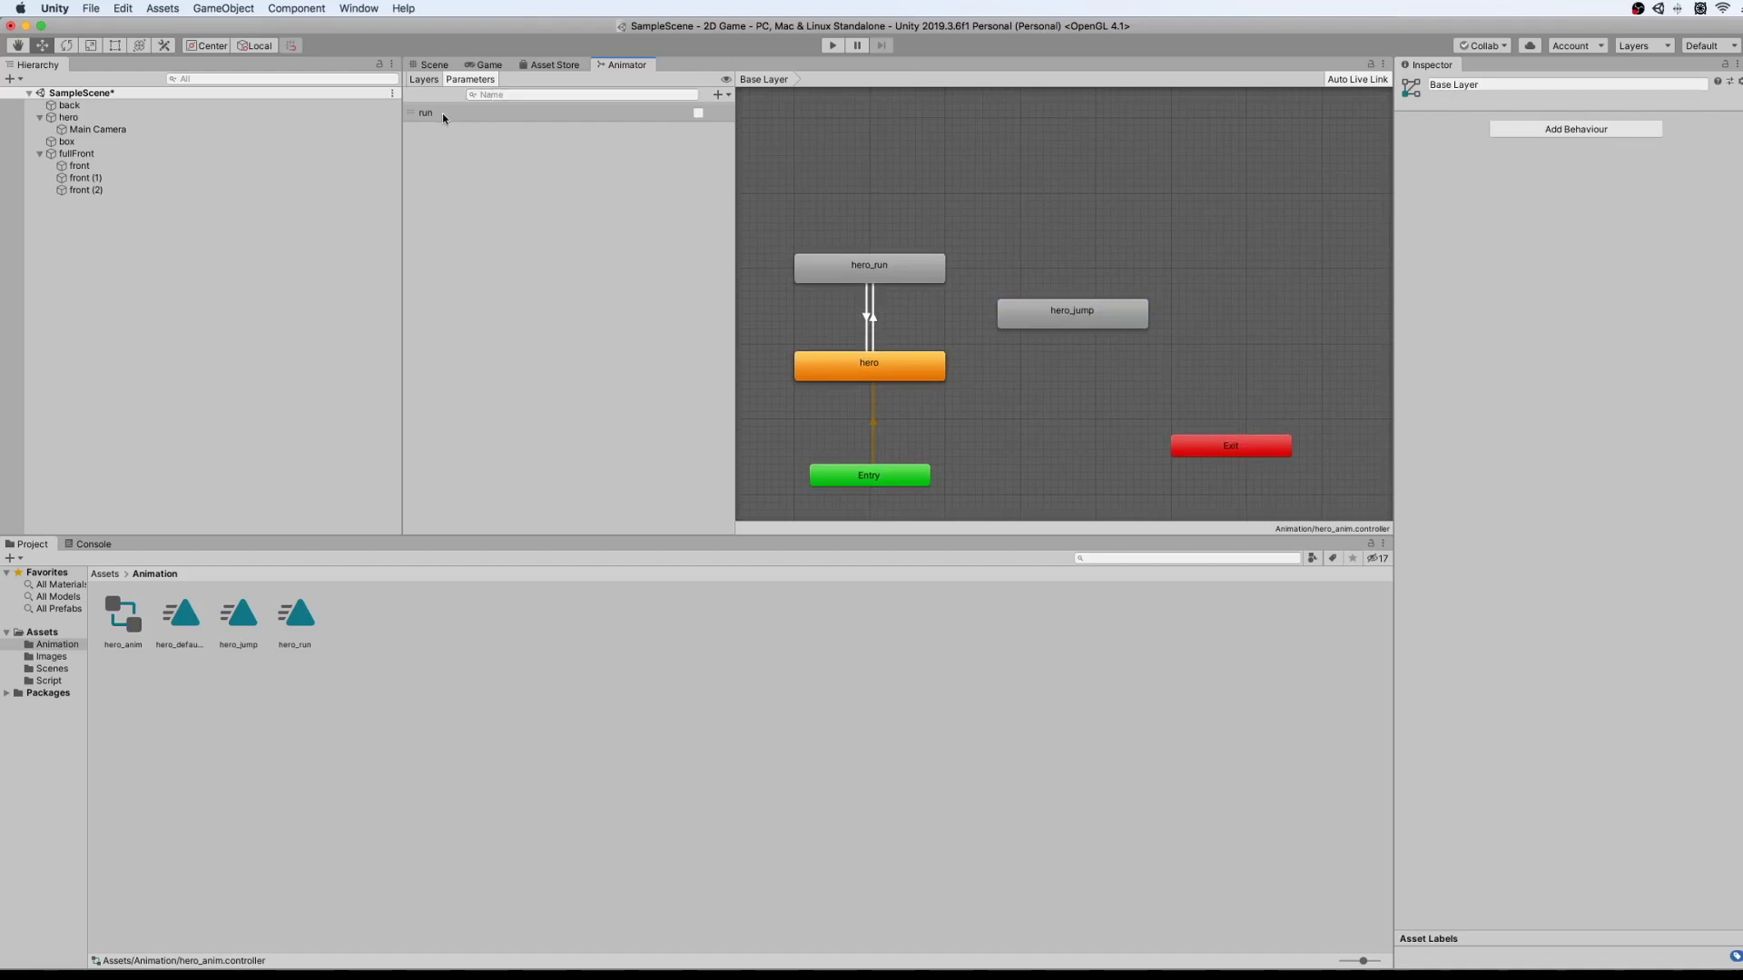
# Add a Bool animator parameter named jump.
pyautogui.click(717, 96)
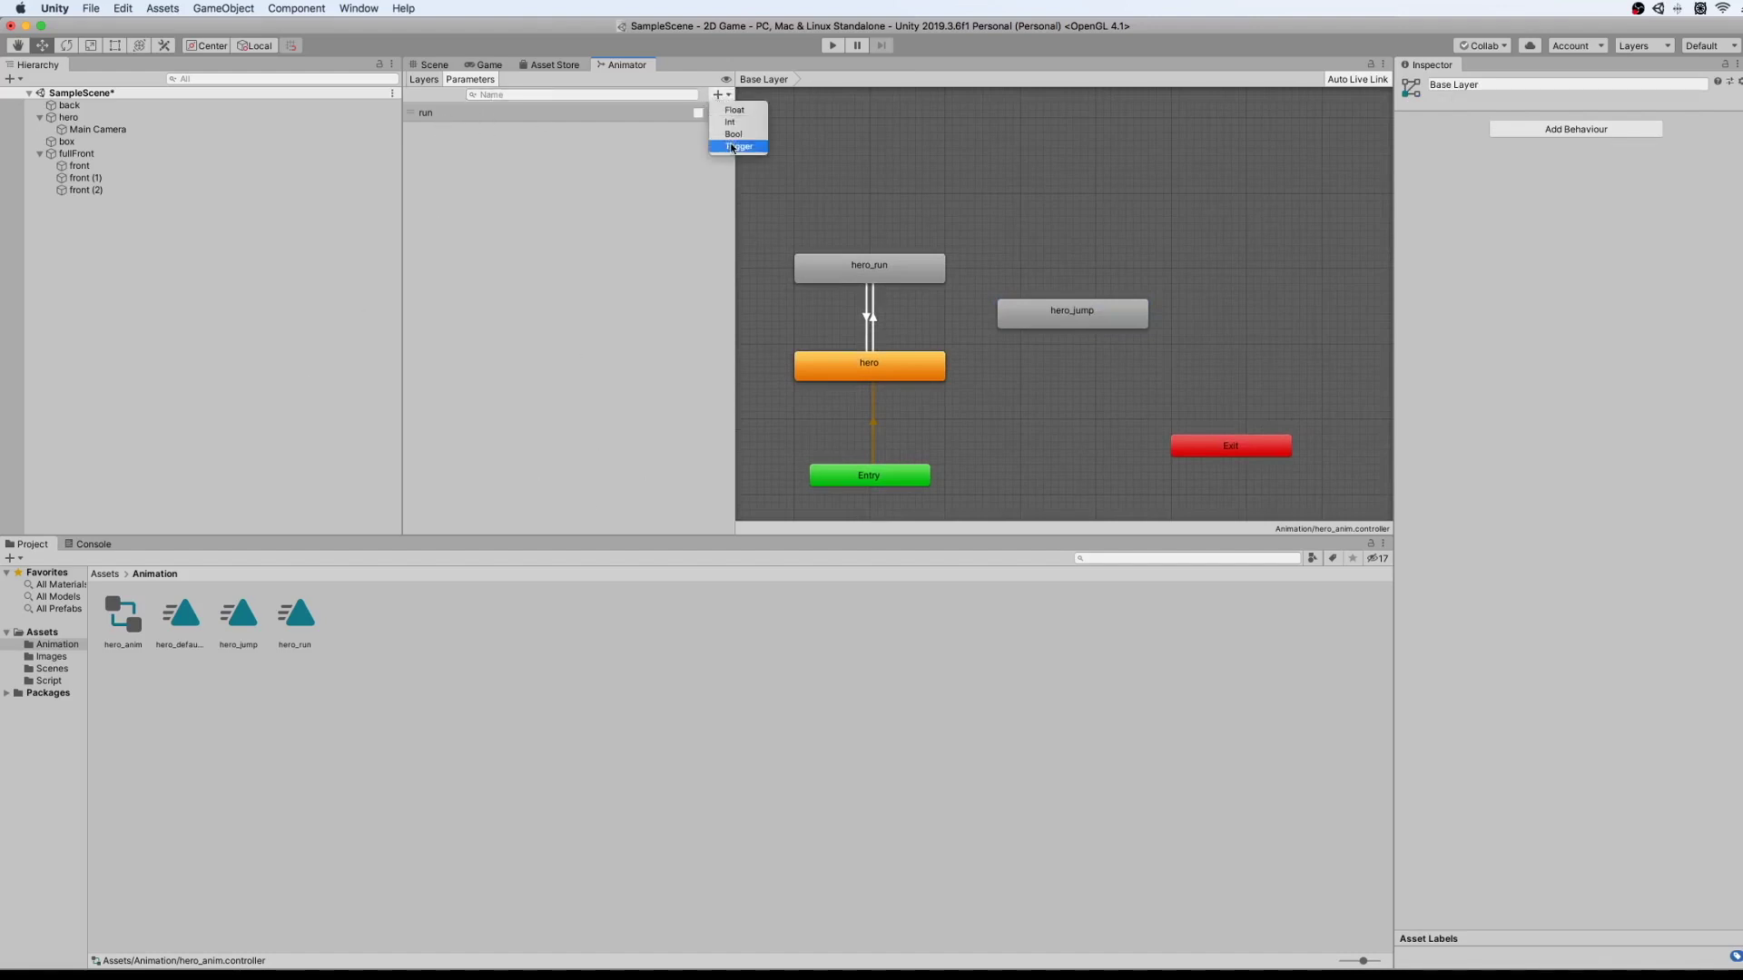
pyautogui.click(733, 134)
pyautogui.write('jump')
pyautogui.press('Return')
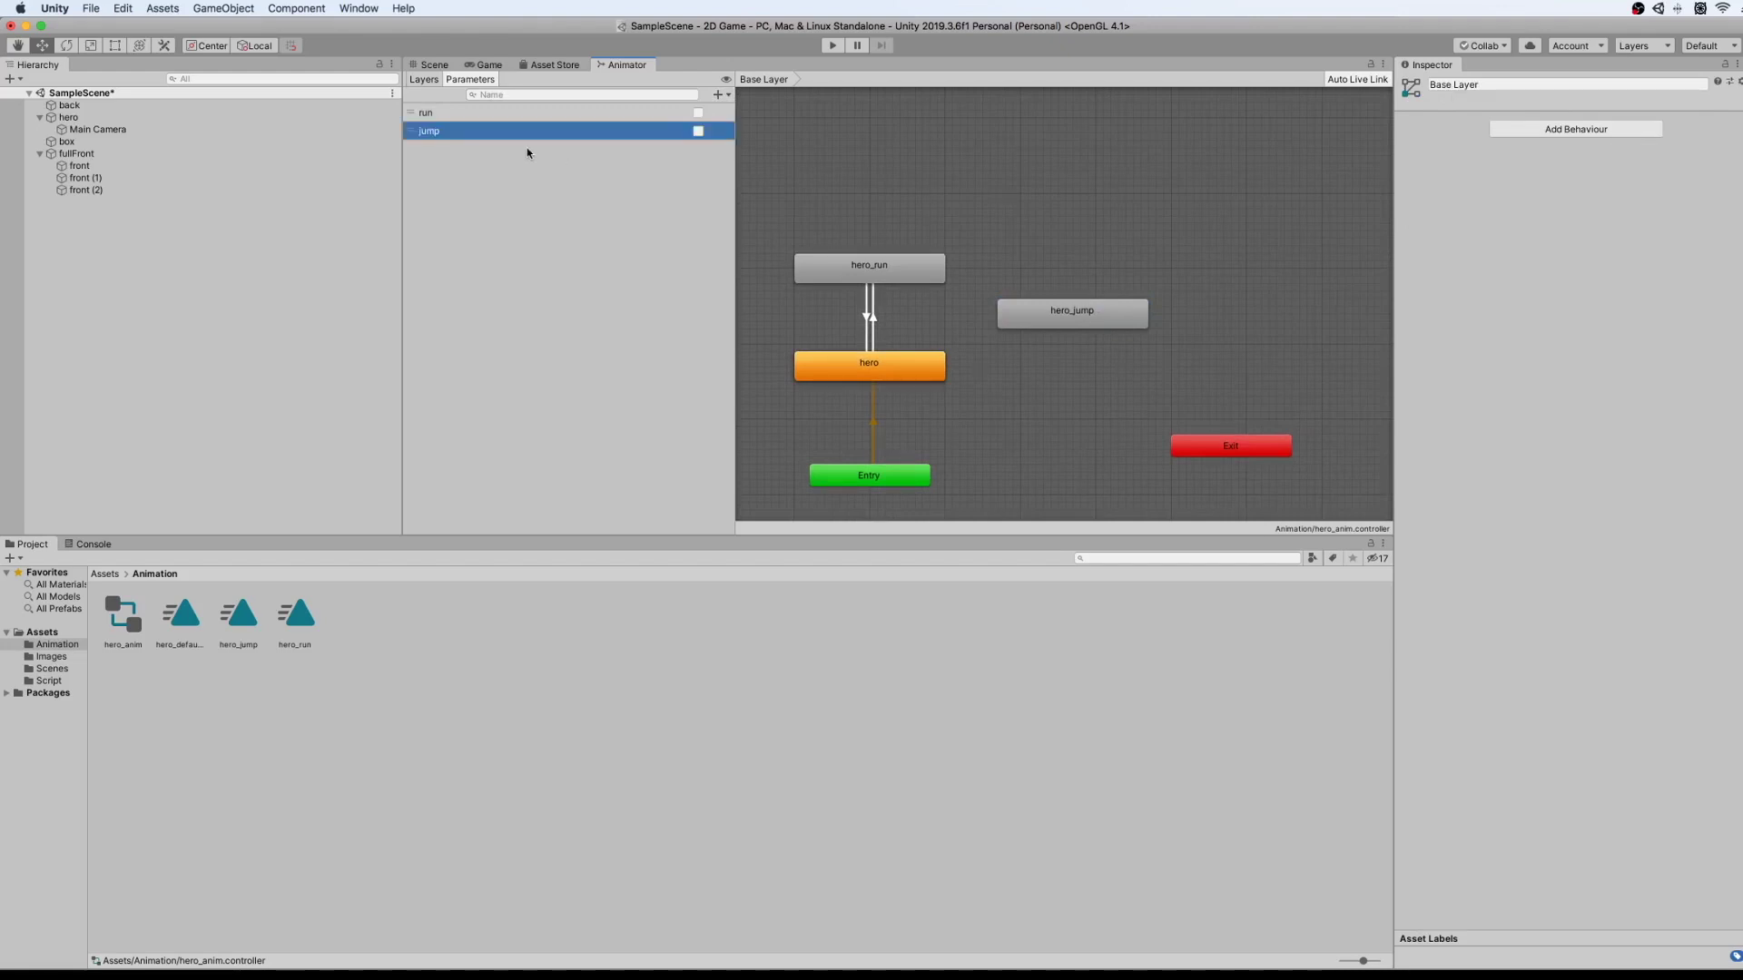
# Create a hero→hero_jump transition with Has Exit Time off and a jump condition.
pyautogui.click(881, 368)
pyautogui.rightClick(890, 363)
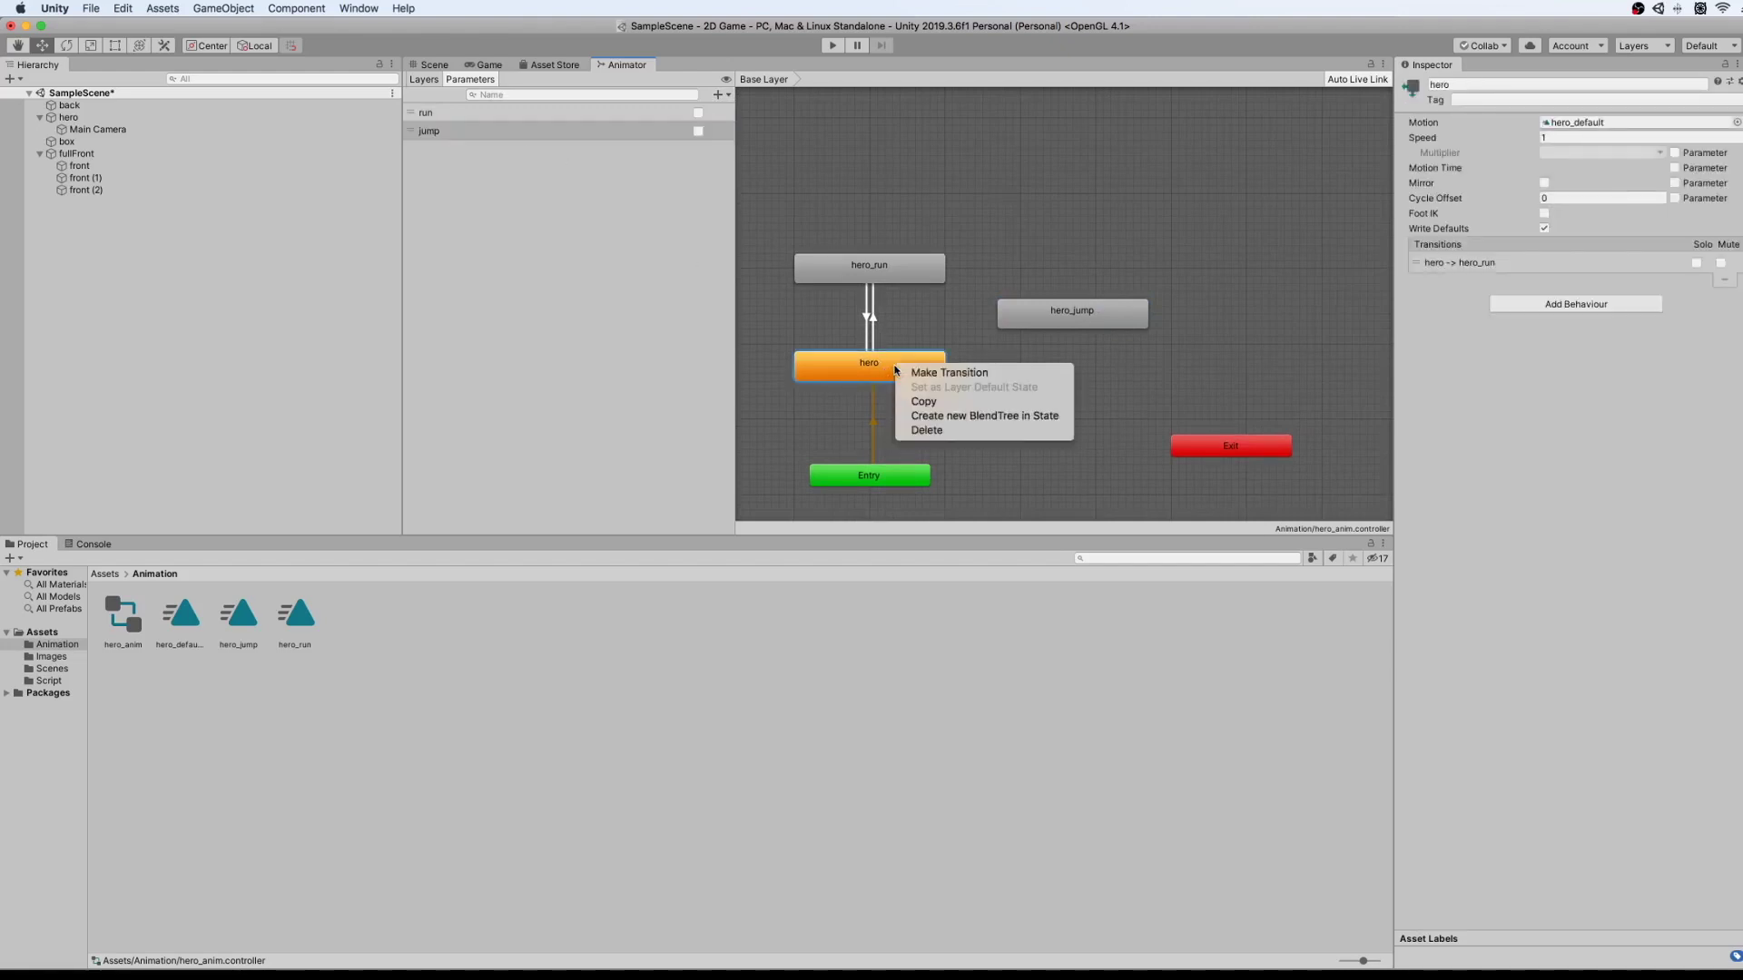
pyautogui.click(901, 372)
pyautogui.click(1080, 321)
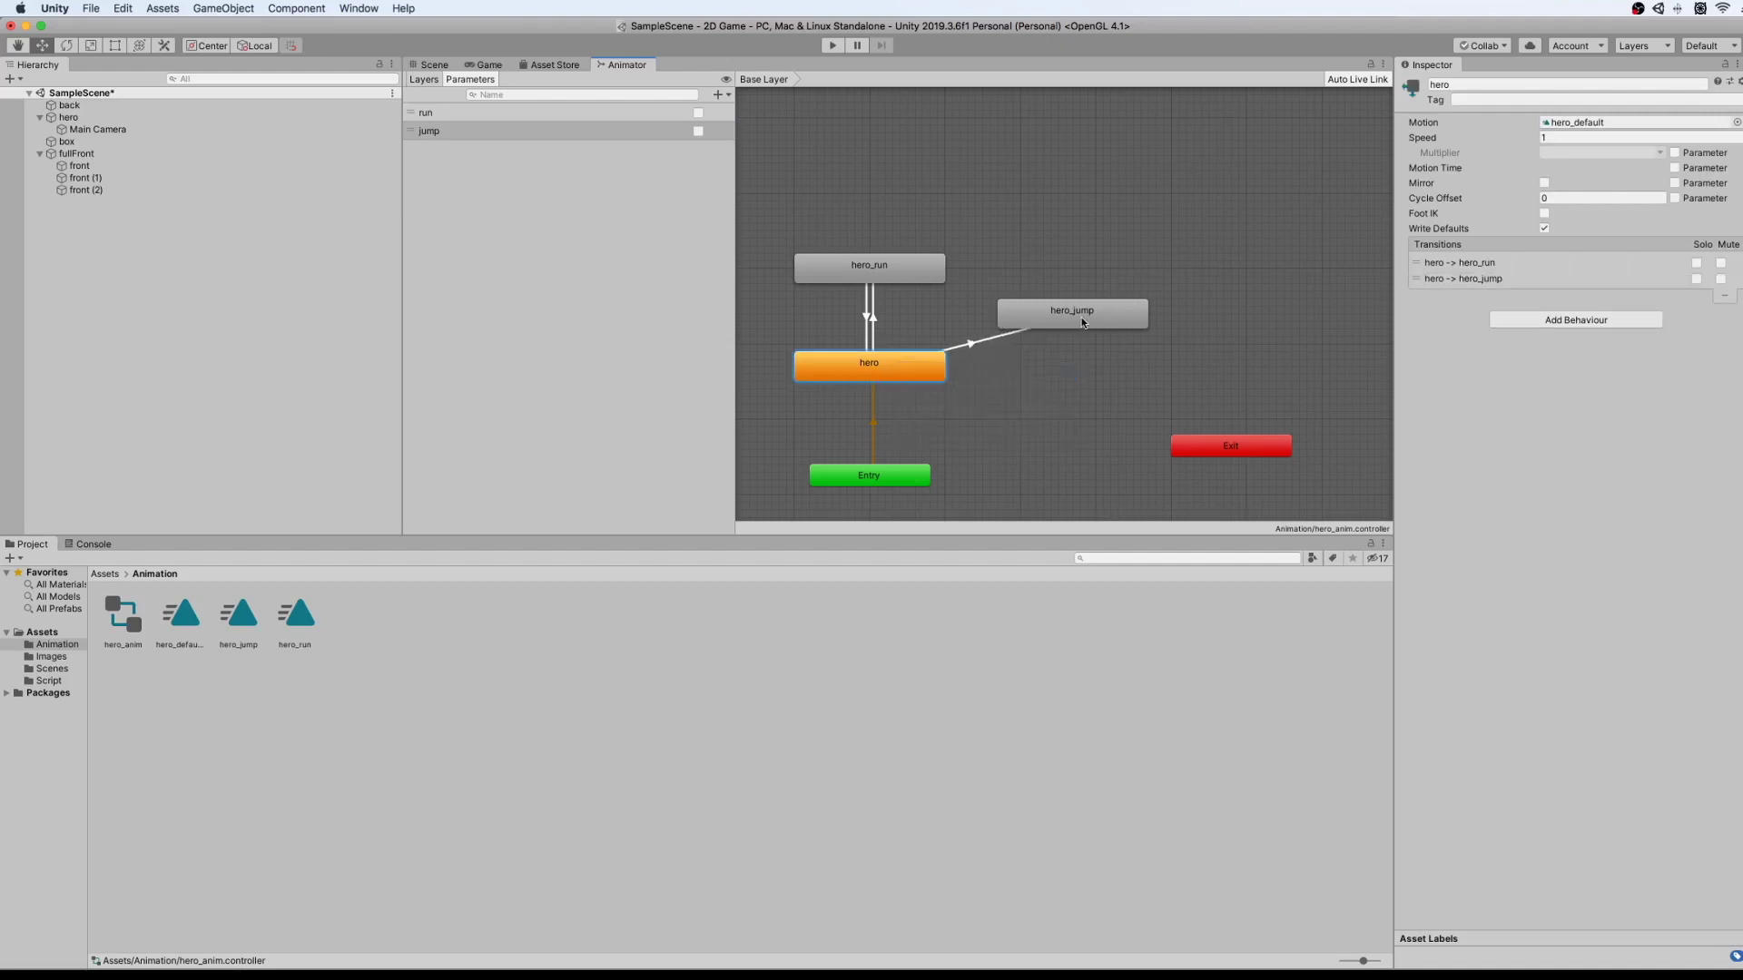
pyautogui.click(965, 349)
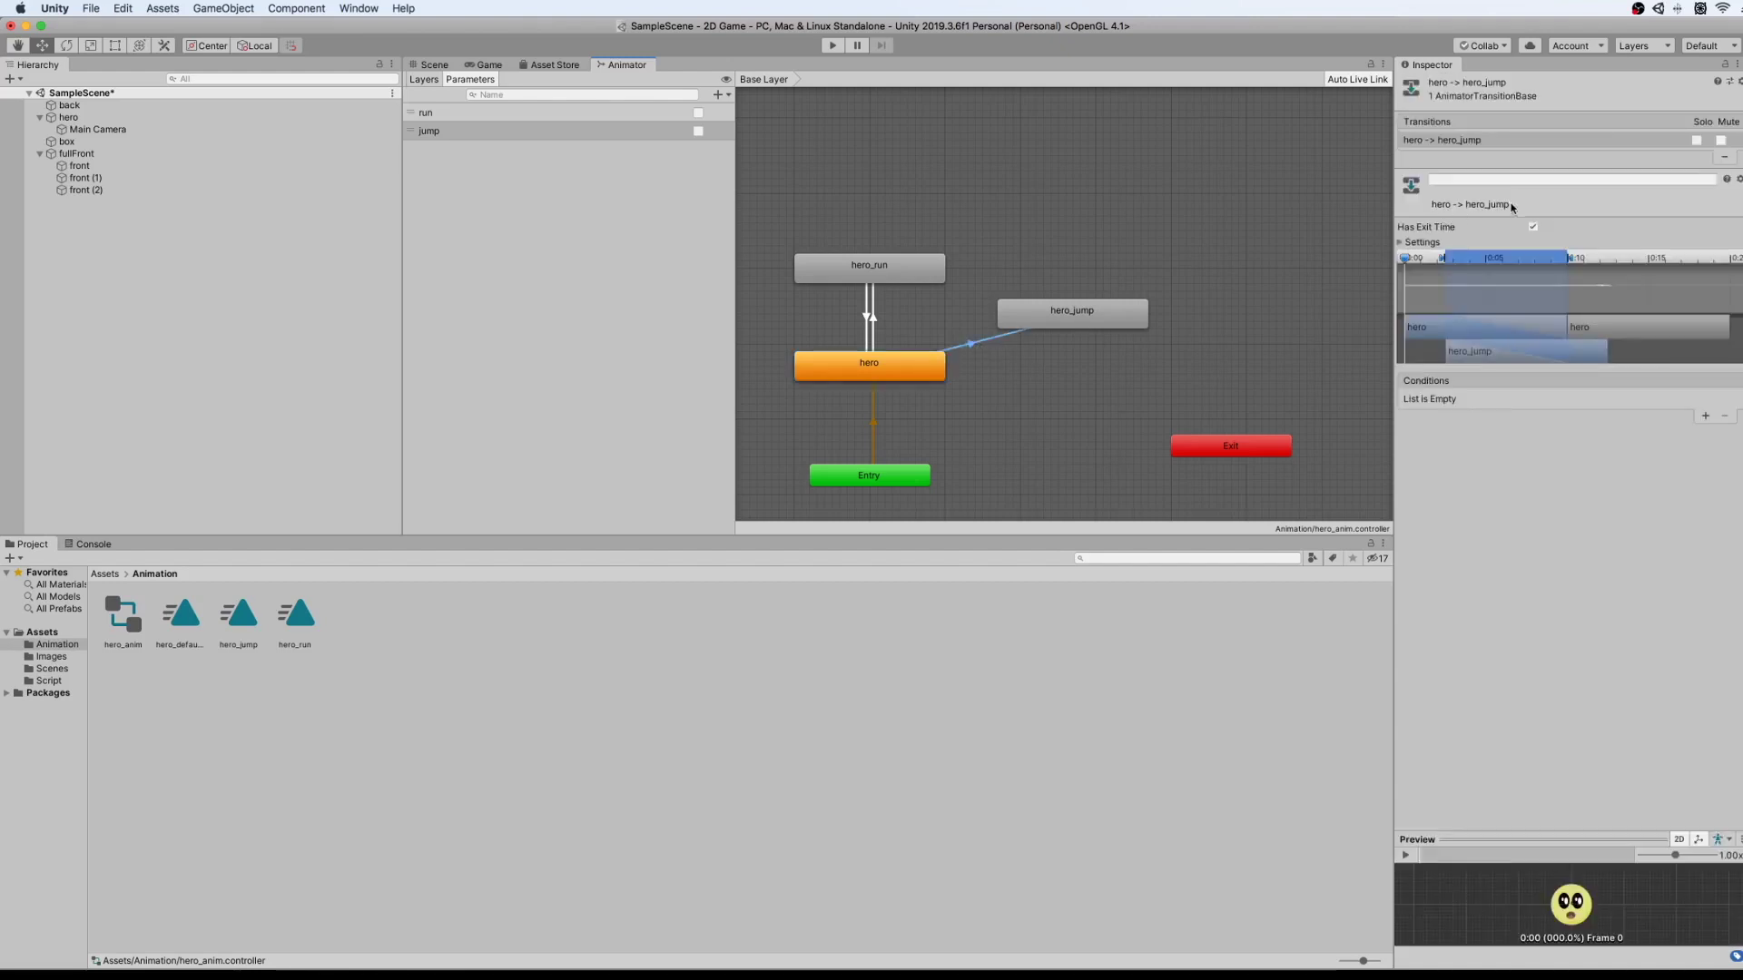
pyautogui.click(1534, 227)
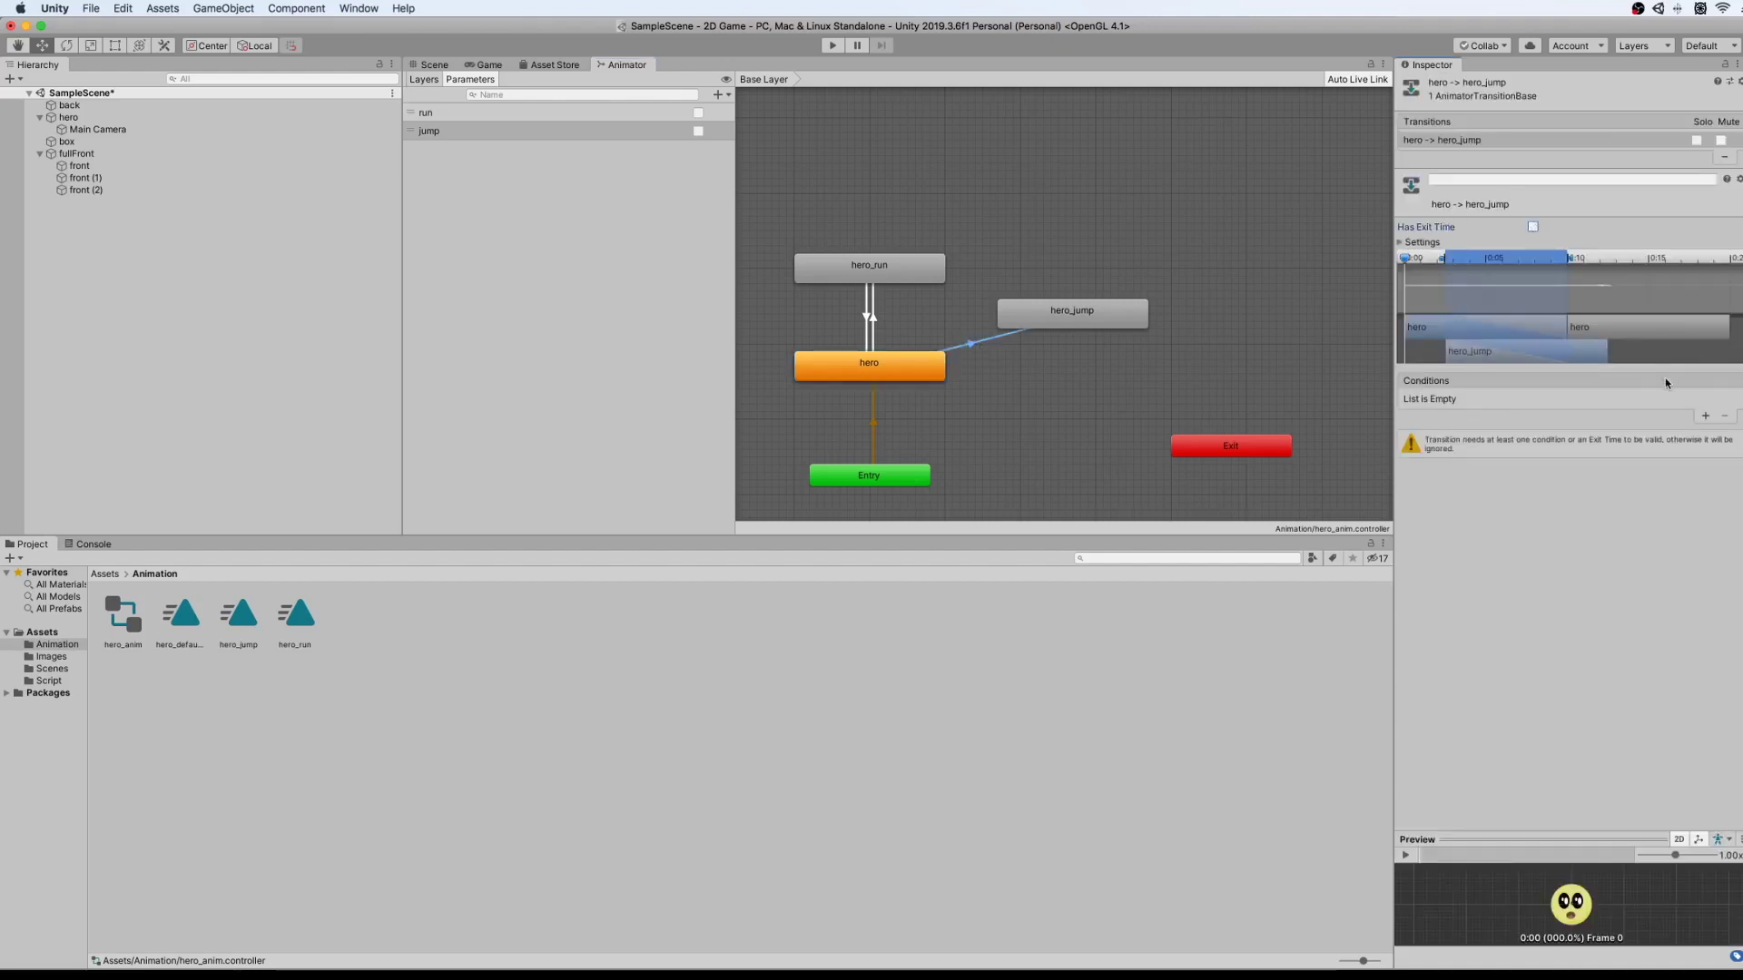
pyautogui.click(1706, 416)
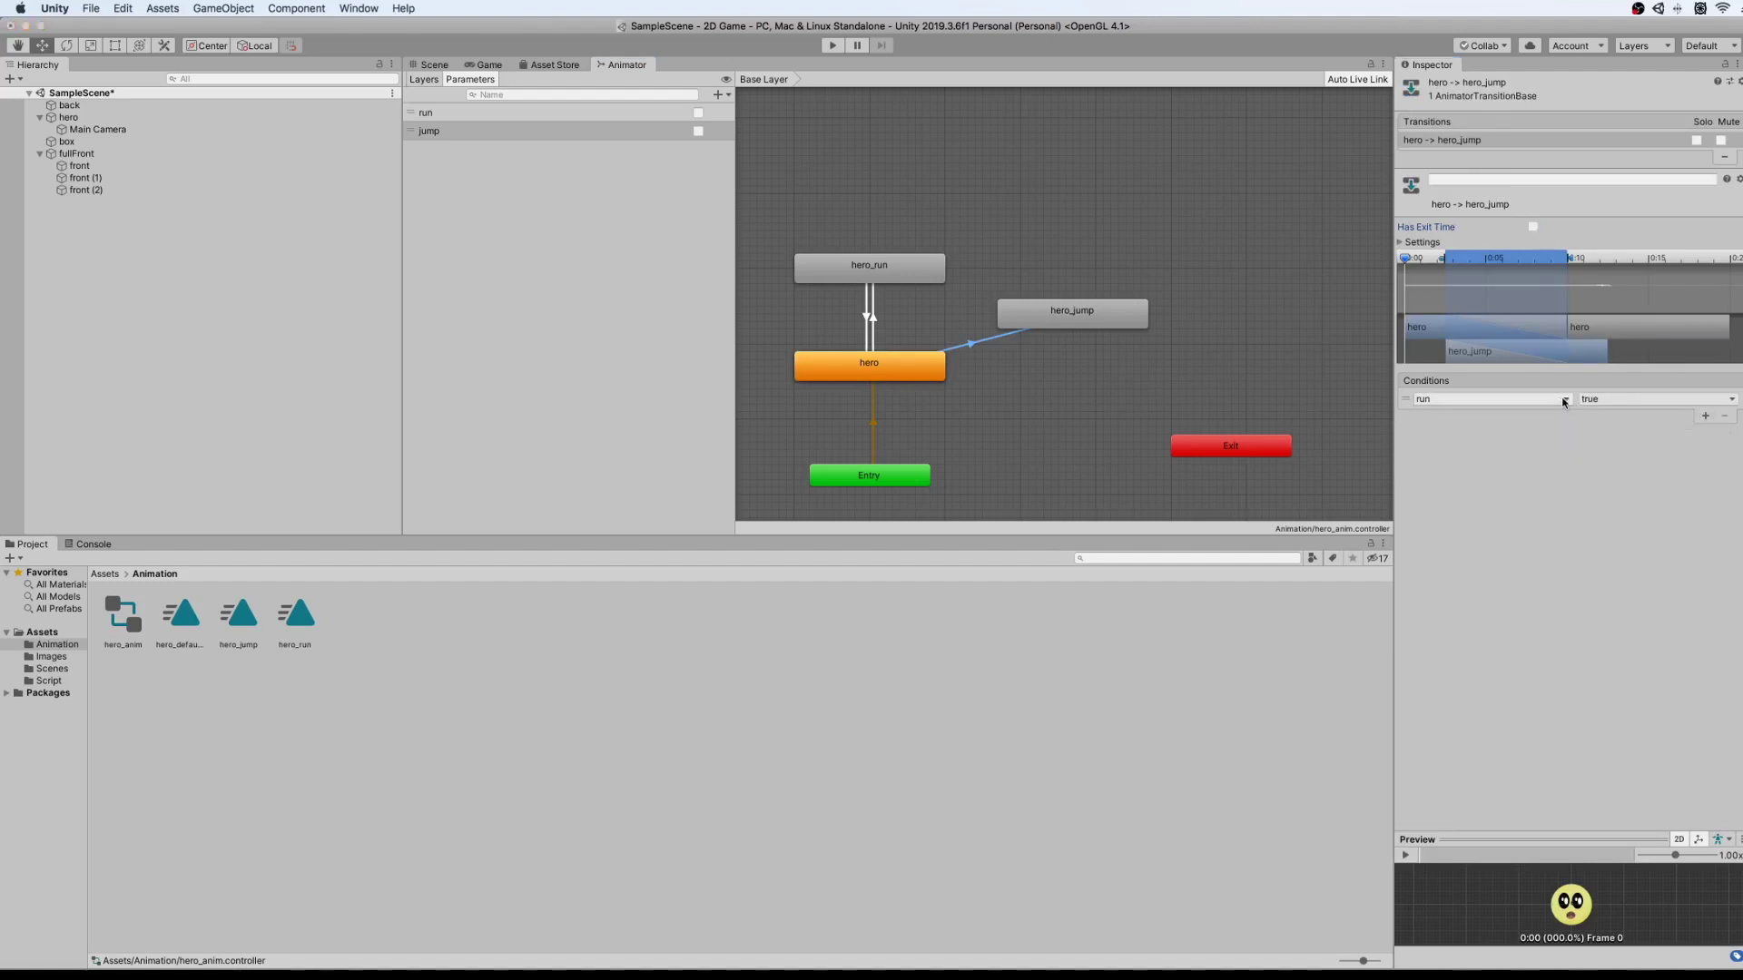
pyautogui.click(1559, 402)
pyautogui.click(1454, 458)
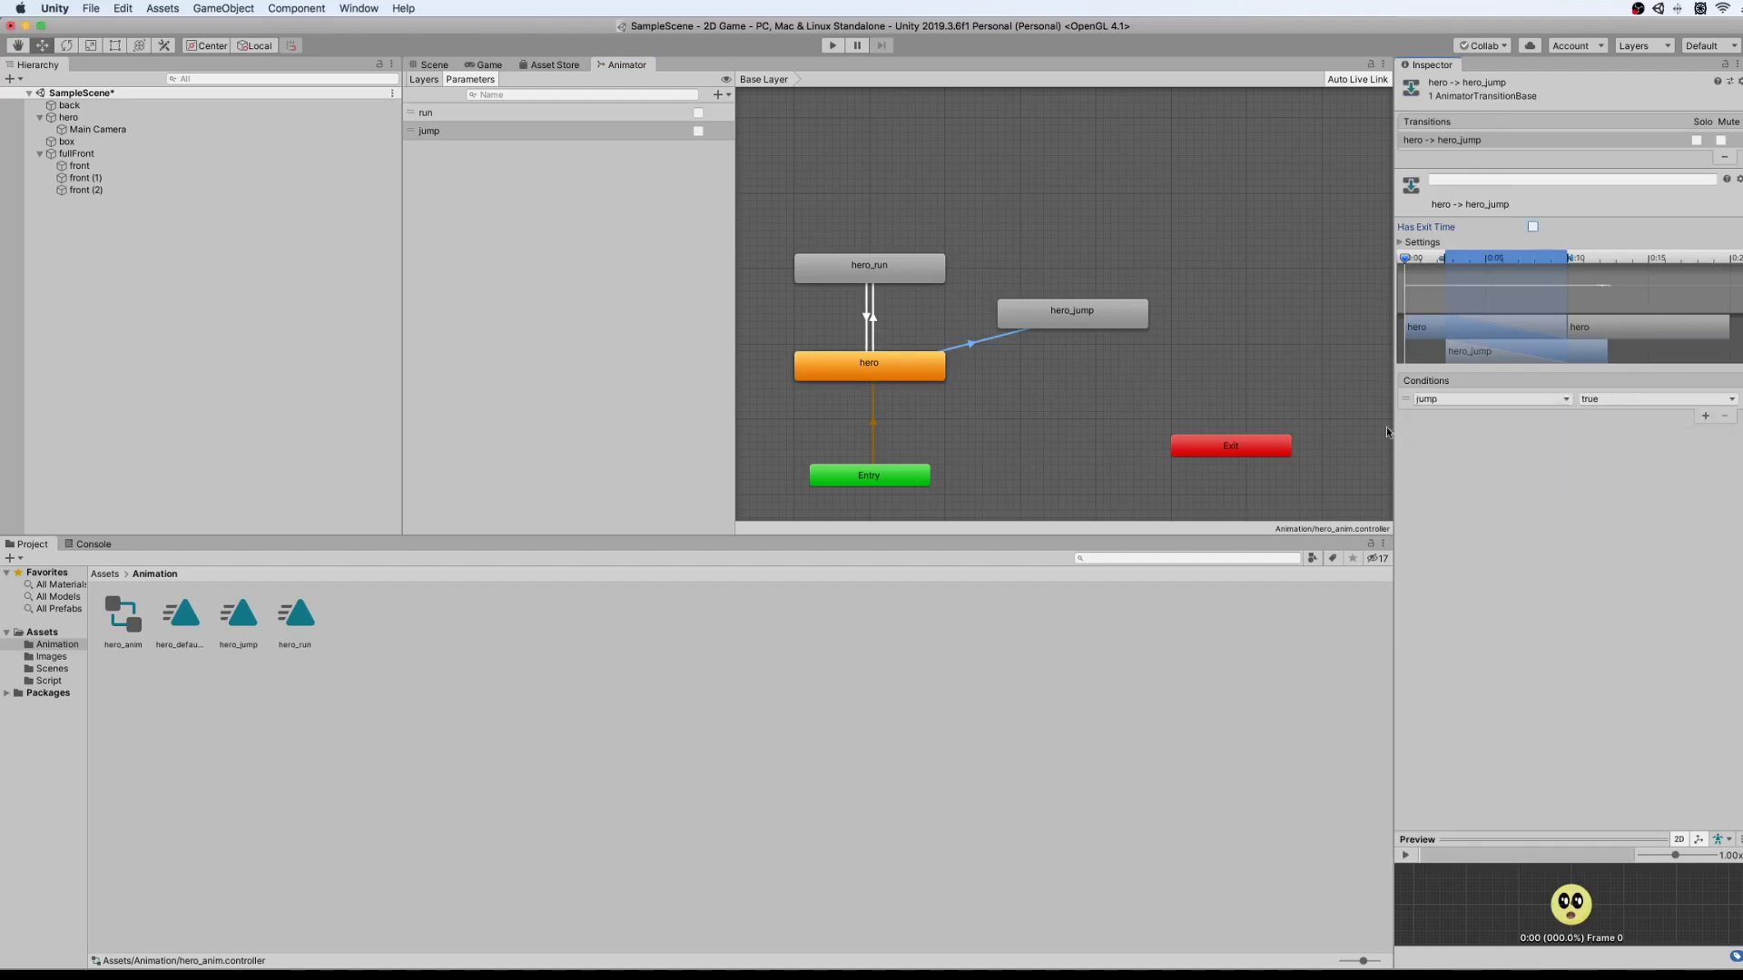
pyautogui.click(1159, 369)
# Create a hero_jump→hero transition with Has Exit Time off and a jump true condition.
pyautogui.click(1070, 316)
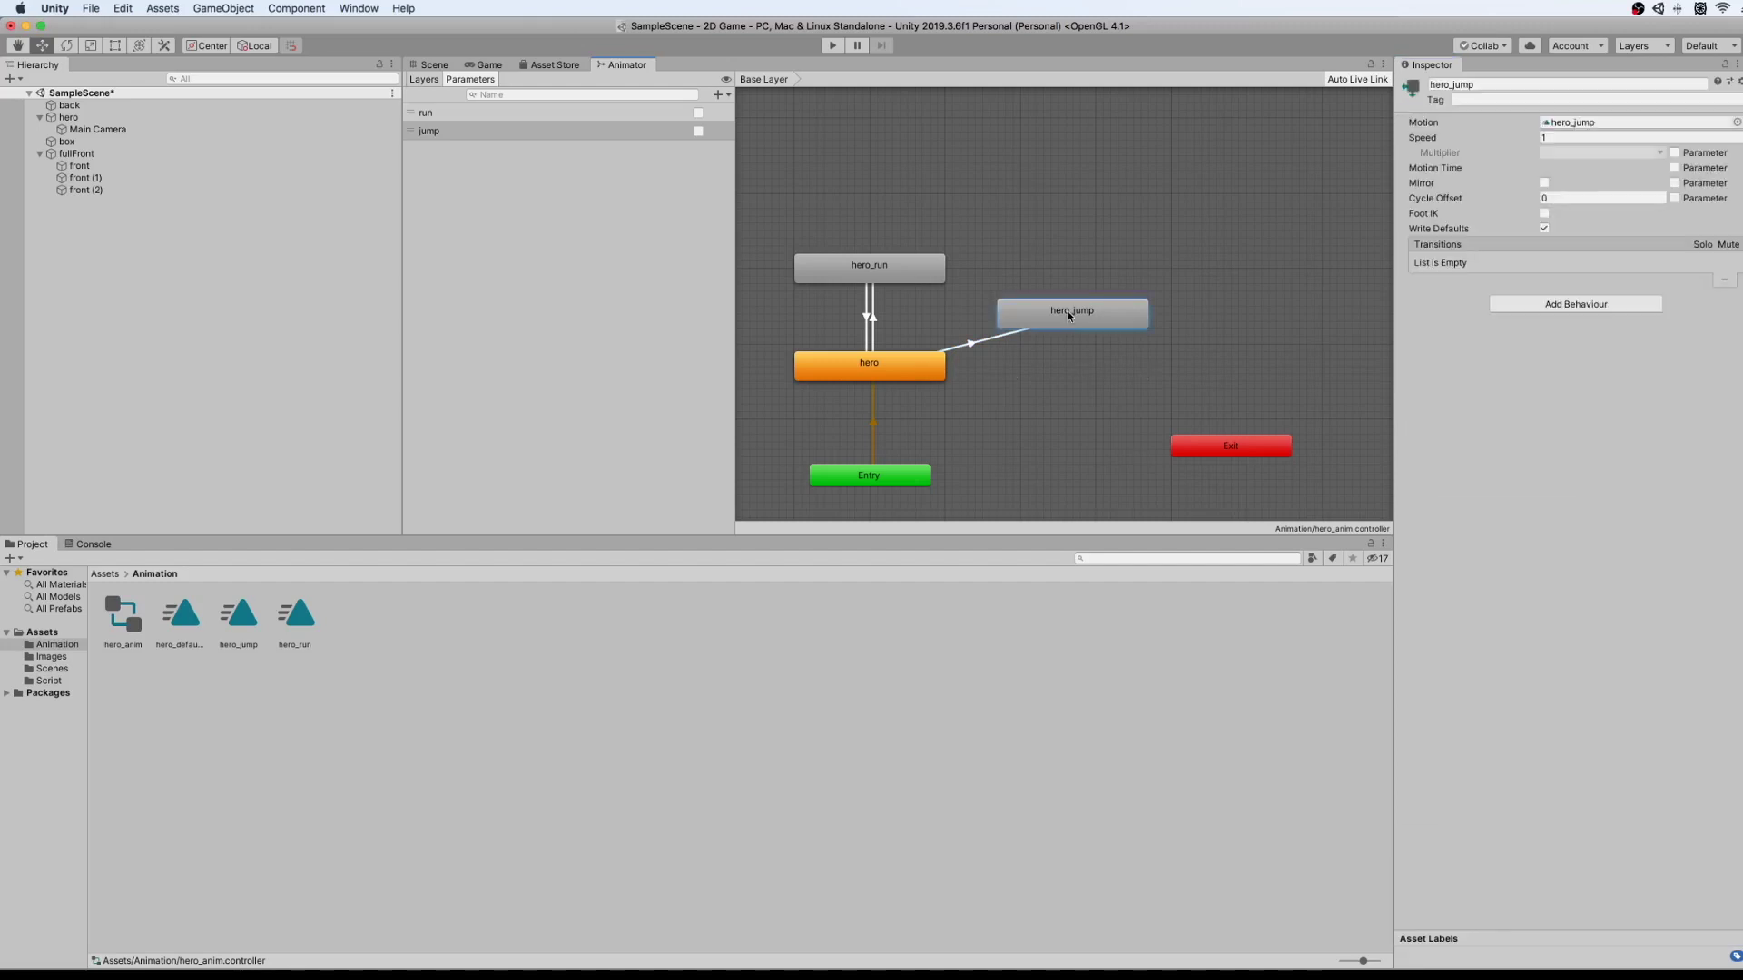
pyautogui.rightClick(1072, 314)
pyautogui.click(1108, 321)
pyautogui.click(892, 370)
pyautogui.click(892, 371)
pyautogui.click(974, 340)
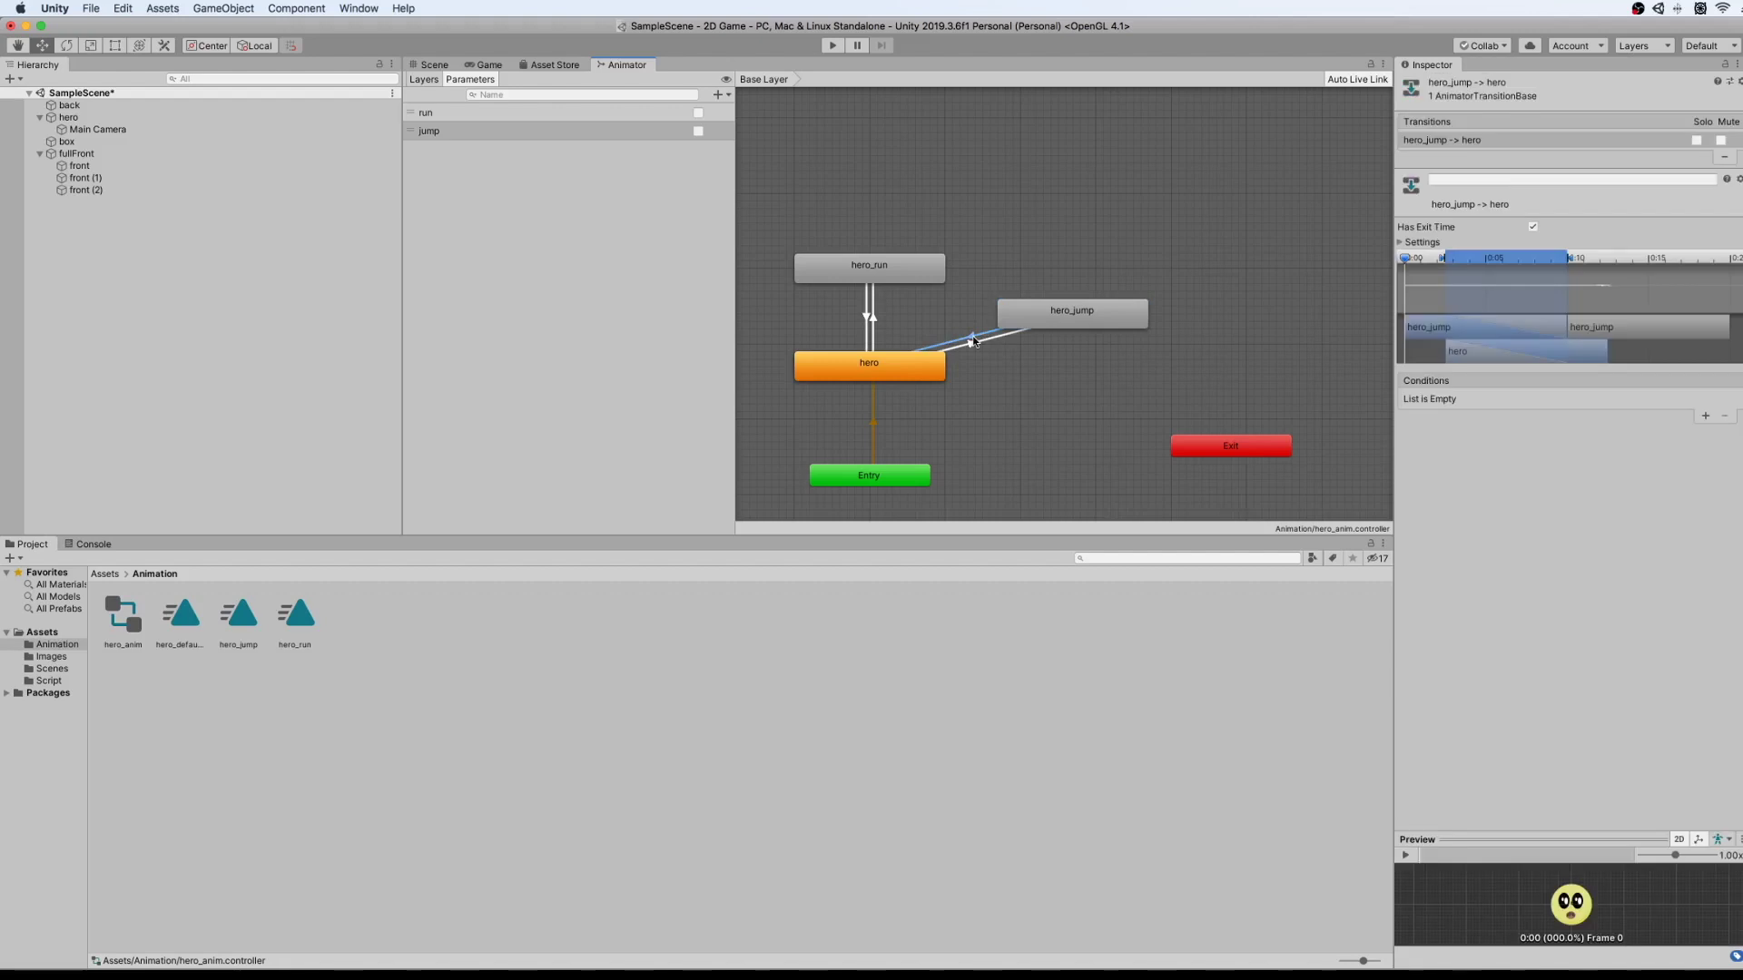
pyautogui.click(1532, 226)
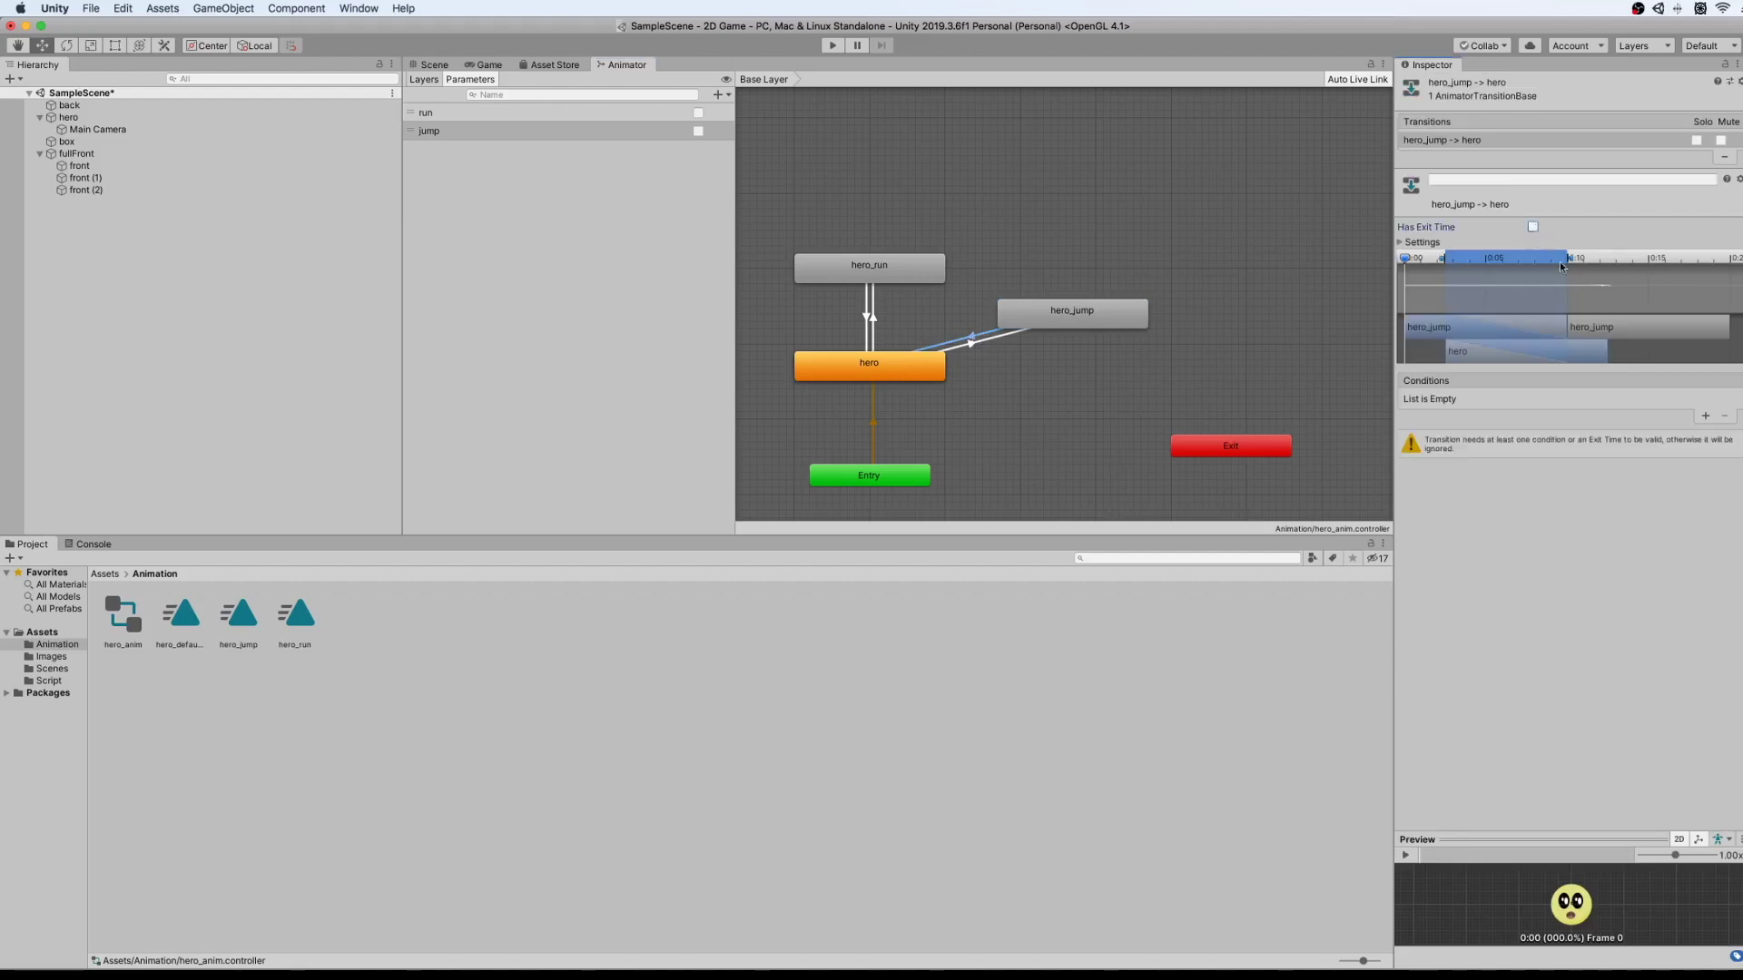
pyautogui.click(1705, 416)
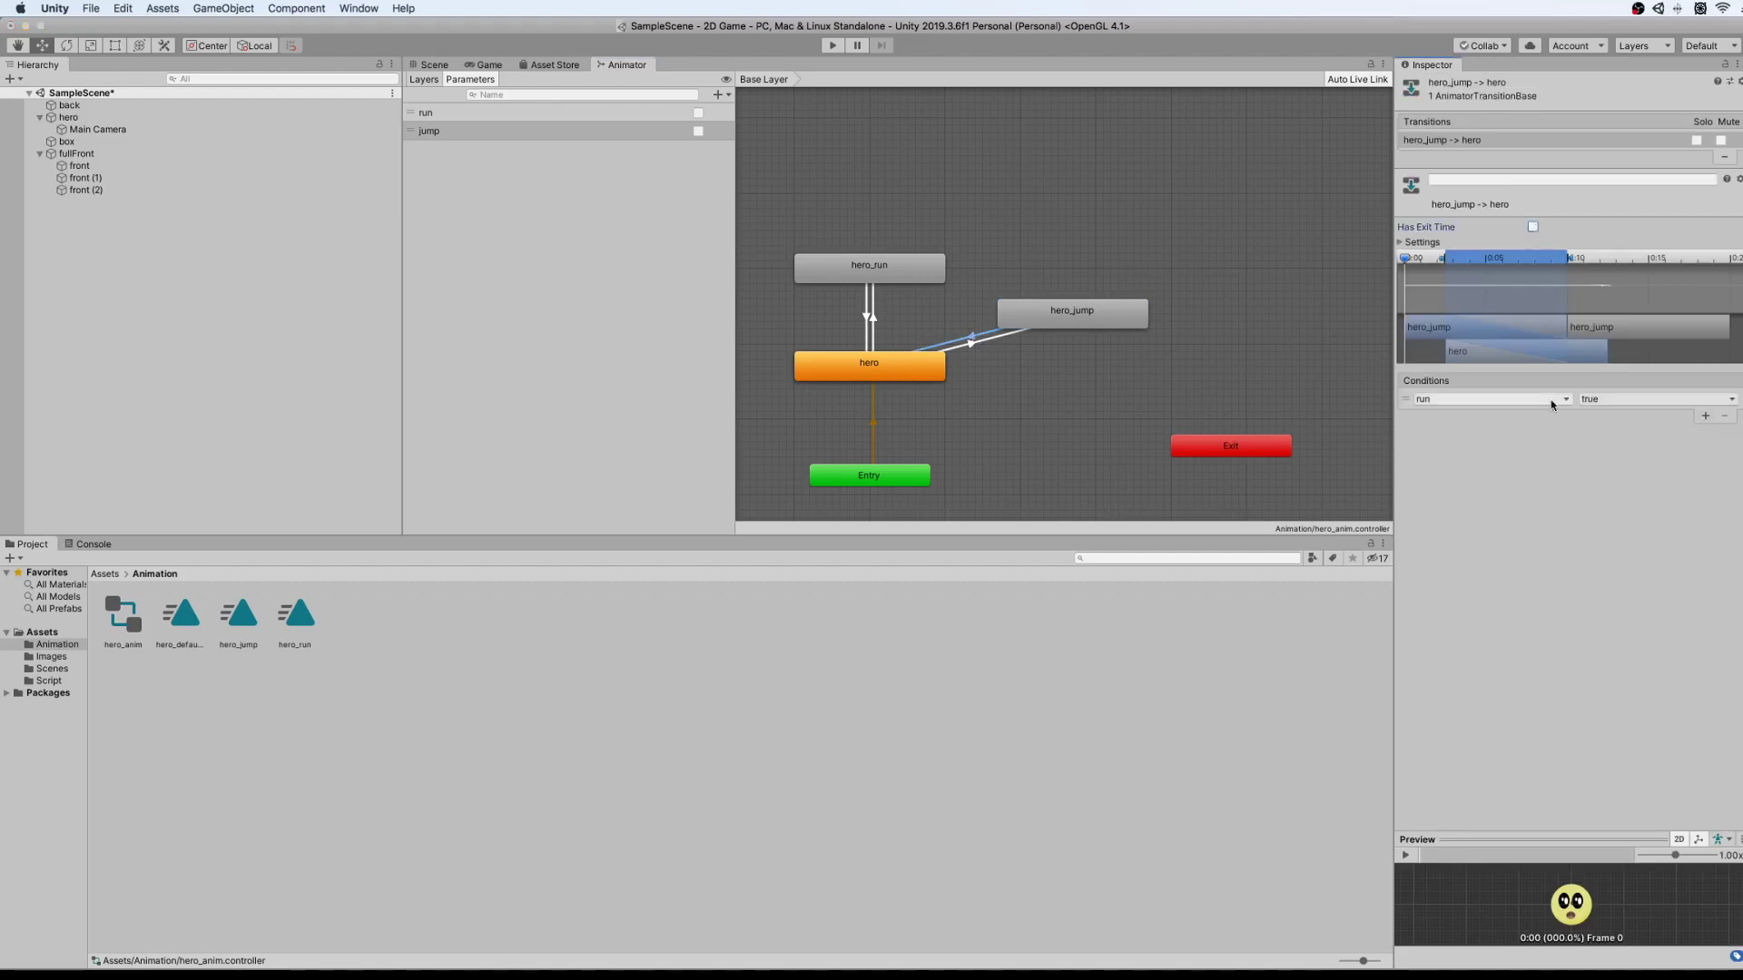
pyautogui.click(1544, 400)
pyautogui.click(1459, 461)
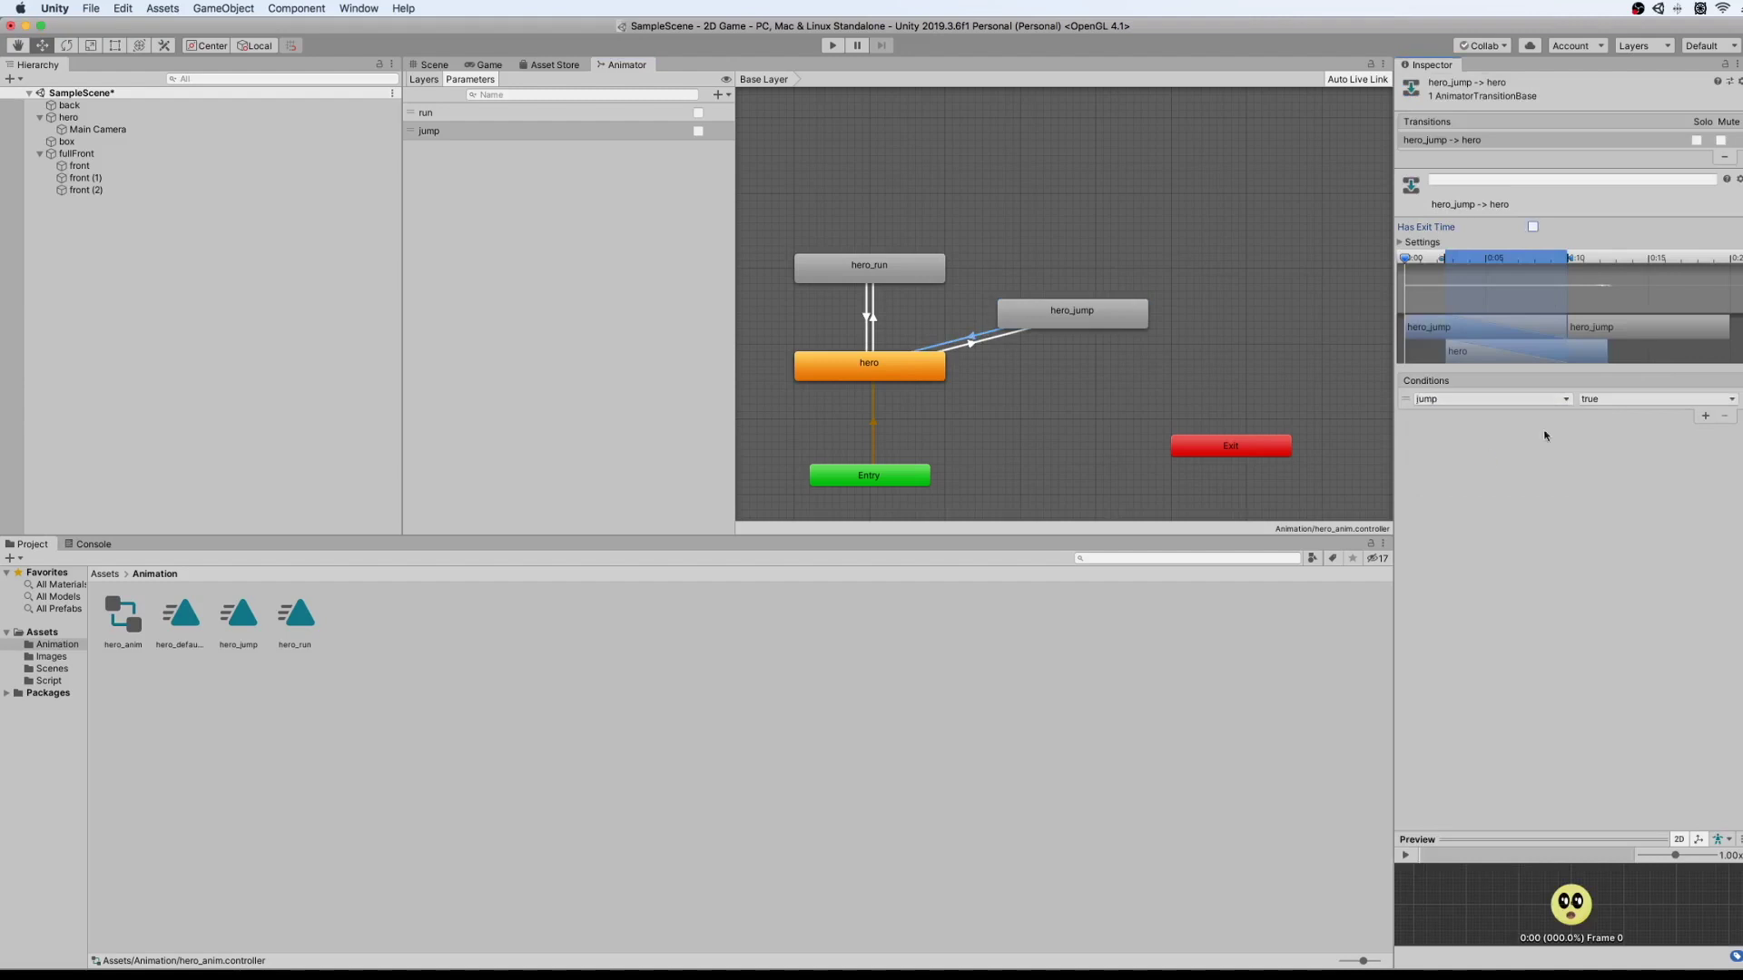
pyautogui.click(1607, 399)
pyautogui.click(1308, 292)
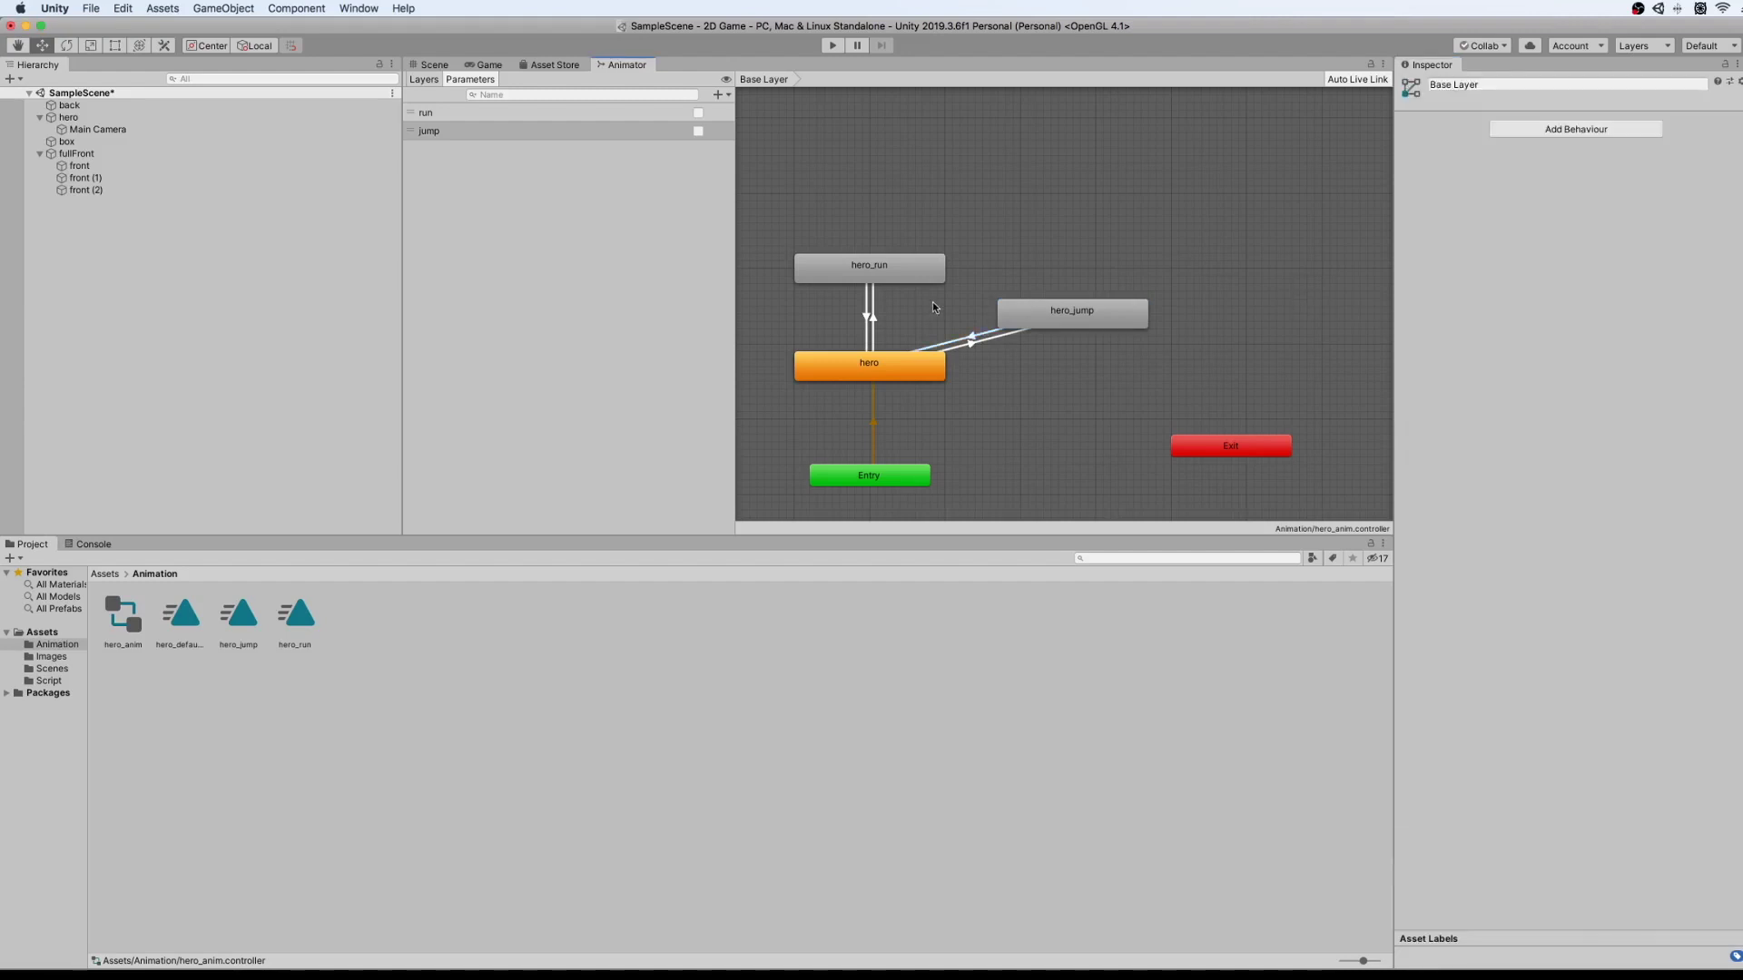
pyautogui.click(920, 274)
pyautogui.rightClick(920, 274)
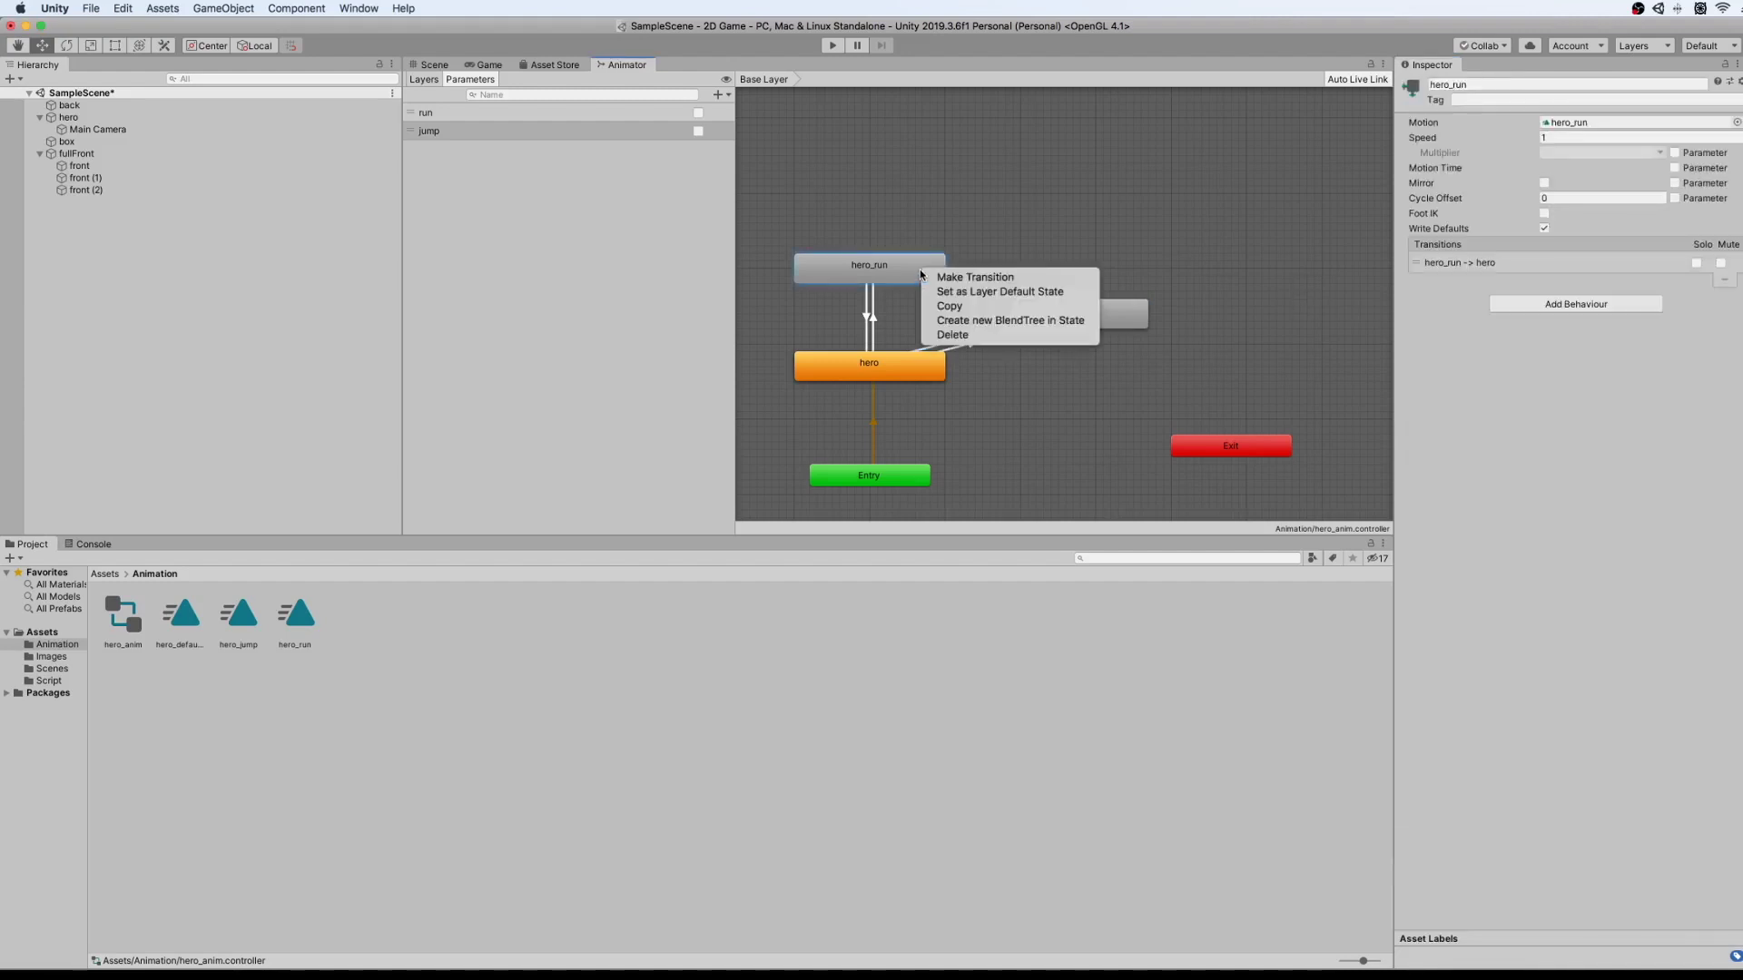
# Create a hero_run→hero_jump transition without exit time, conditioned on jump.
pyautogui.click(975, 277)
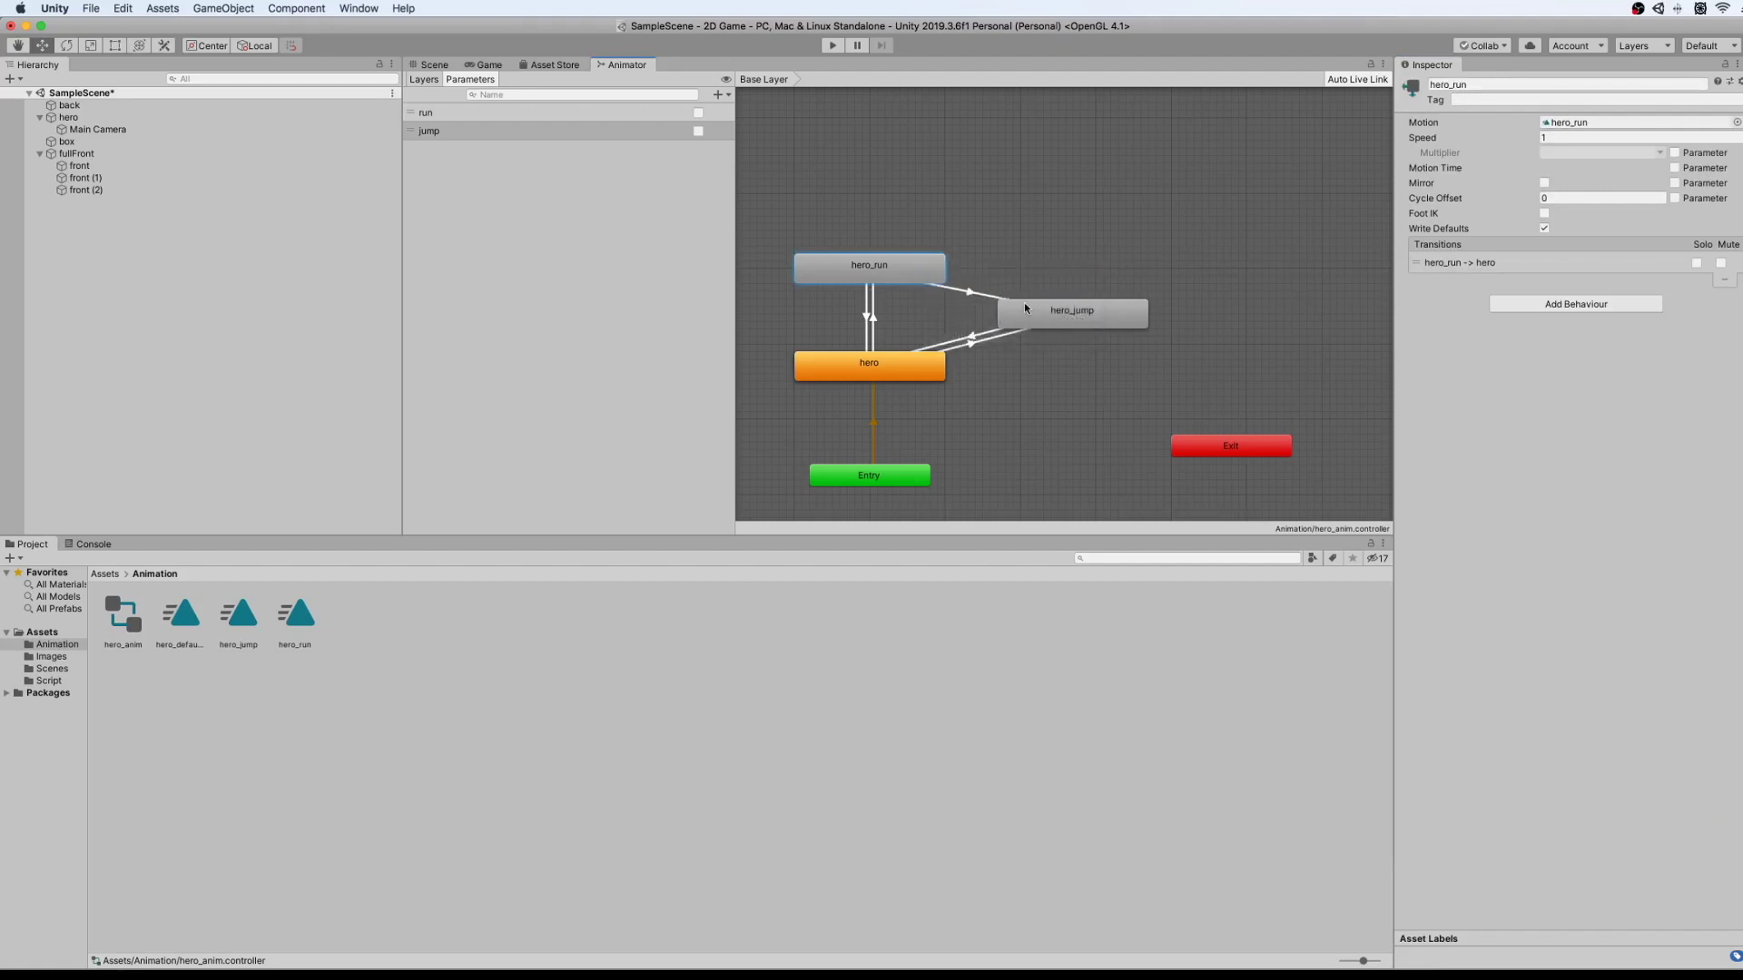
pyautogui.click(1044, 314)
pyautogui.click(969, 296)
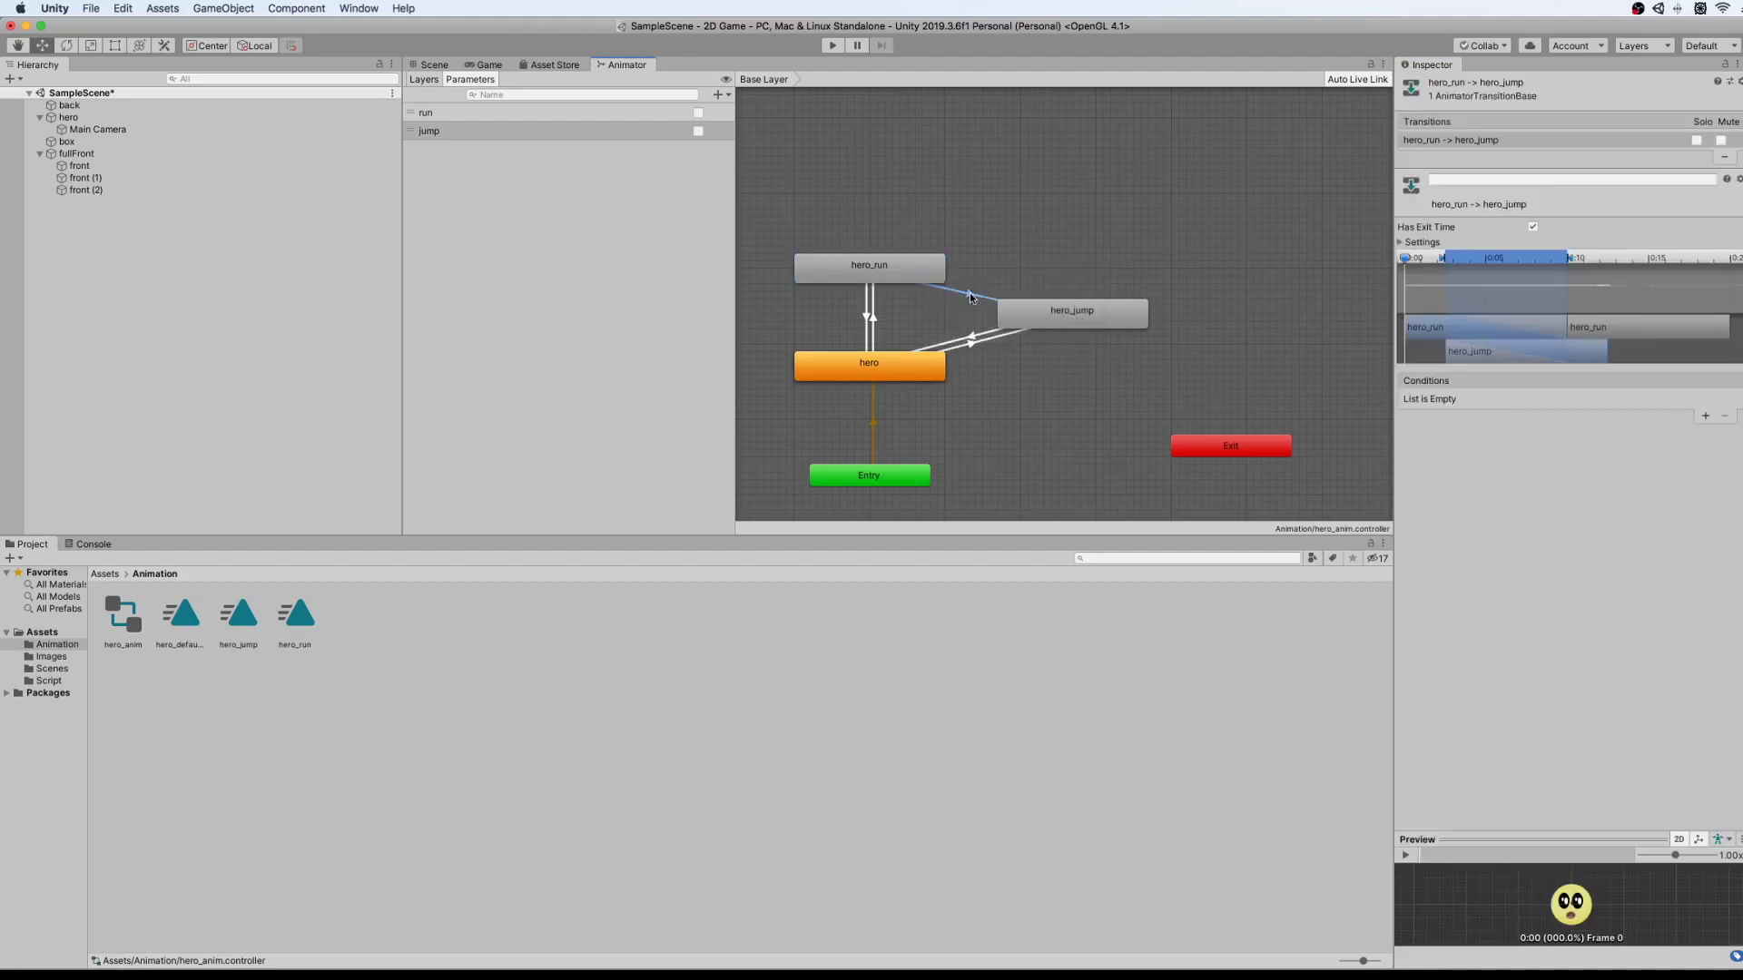
pyautogui.click(1534, 227)
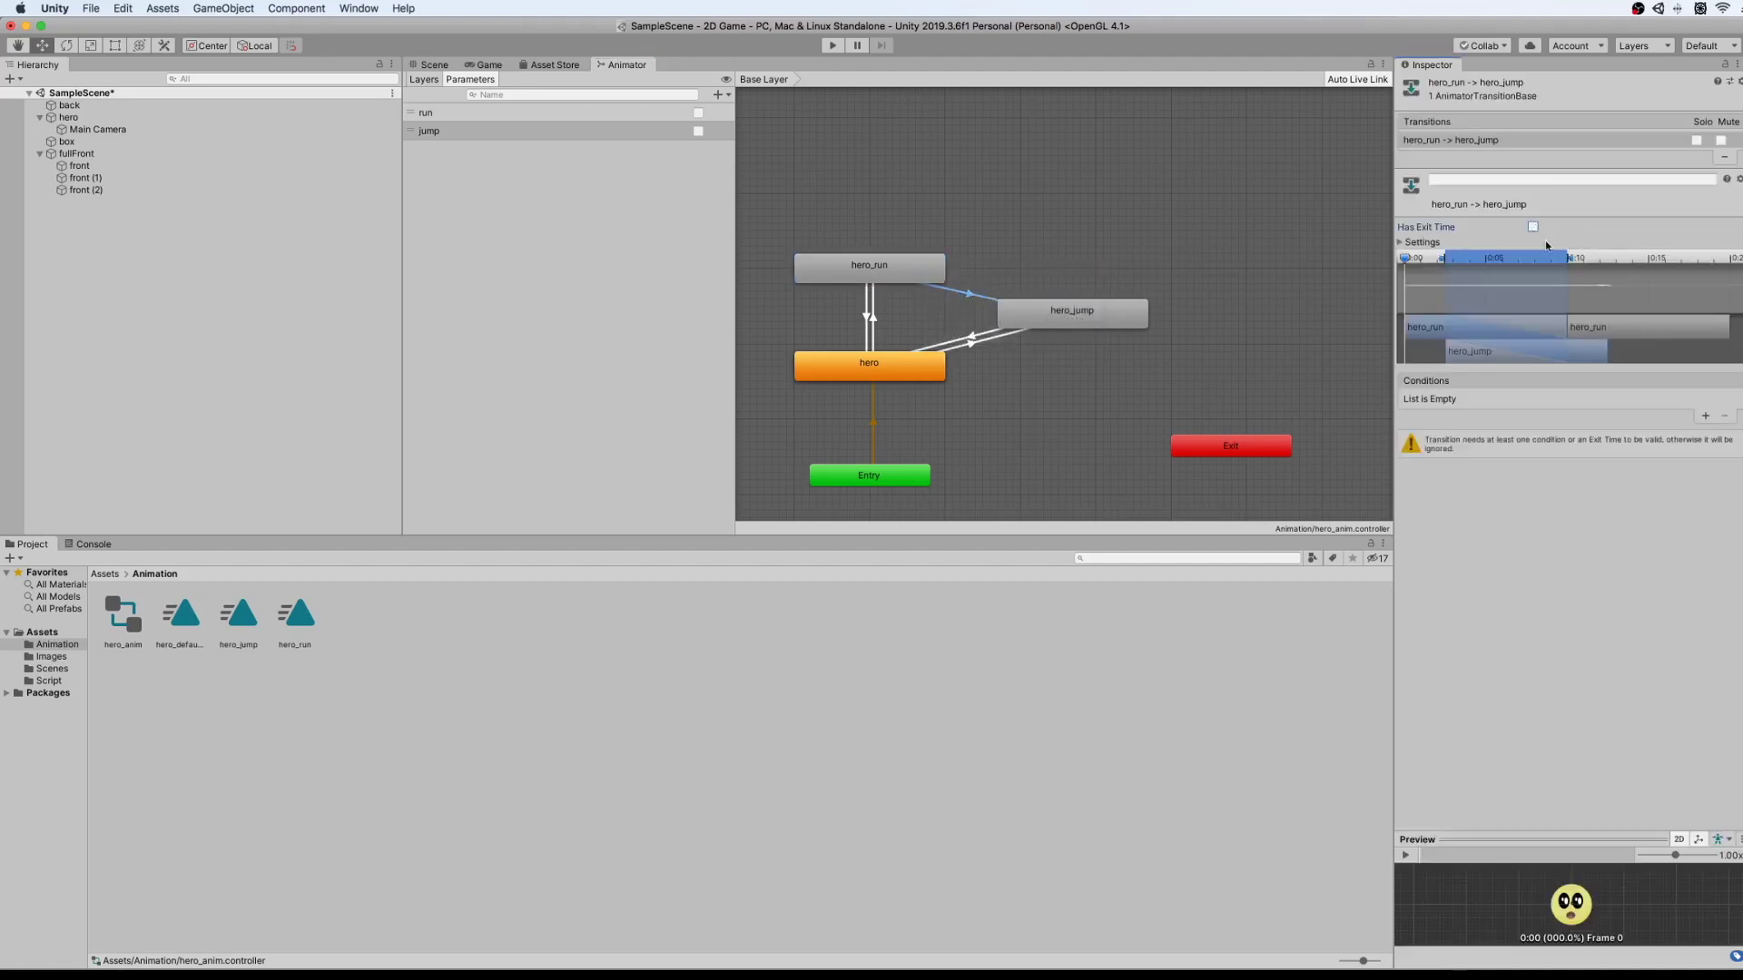
pyautogui.click(1706, 416)
pyautogui.click(1565, 400)
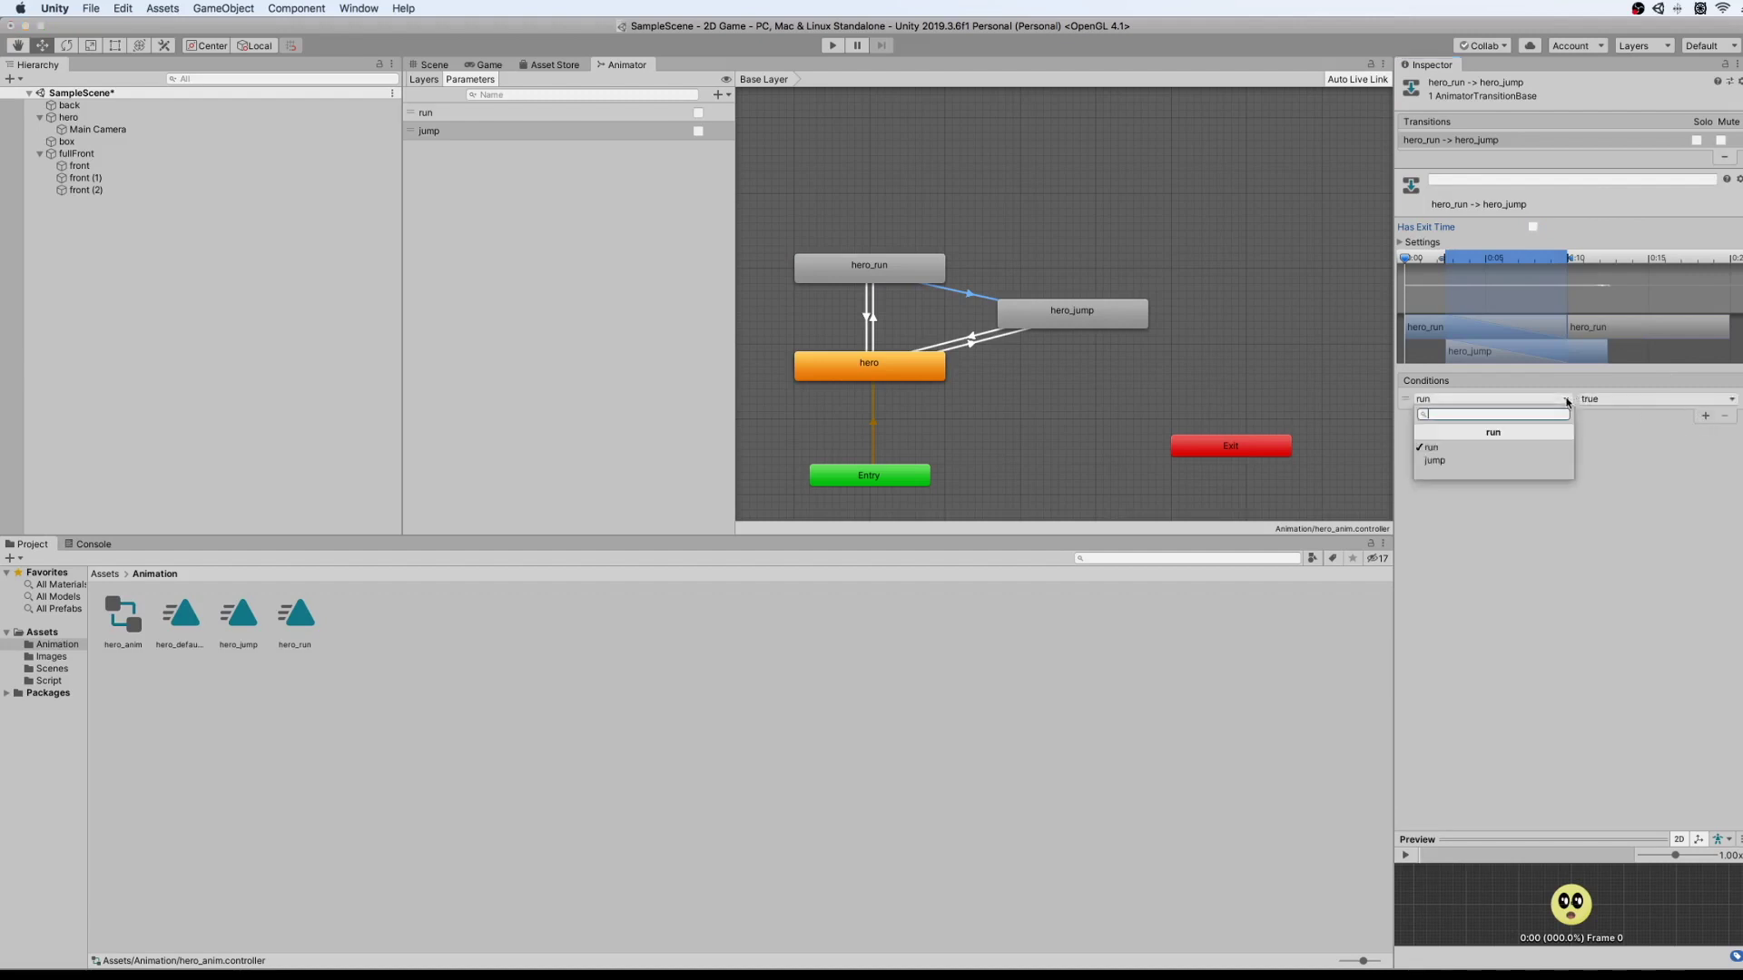
pyautogui.click(1457, 461)
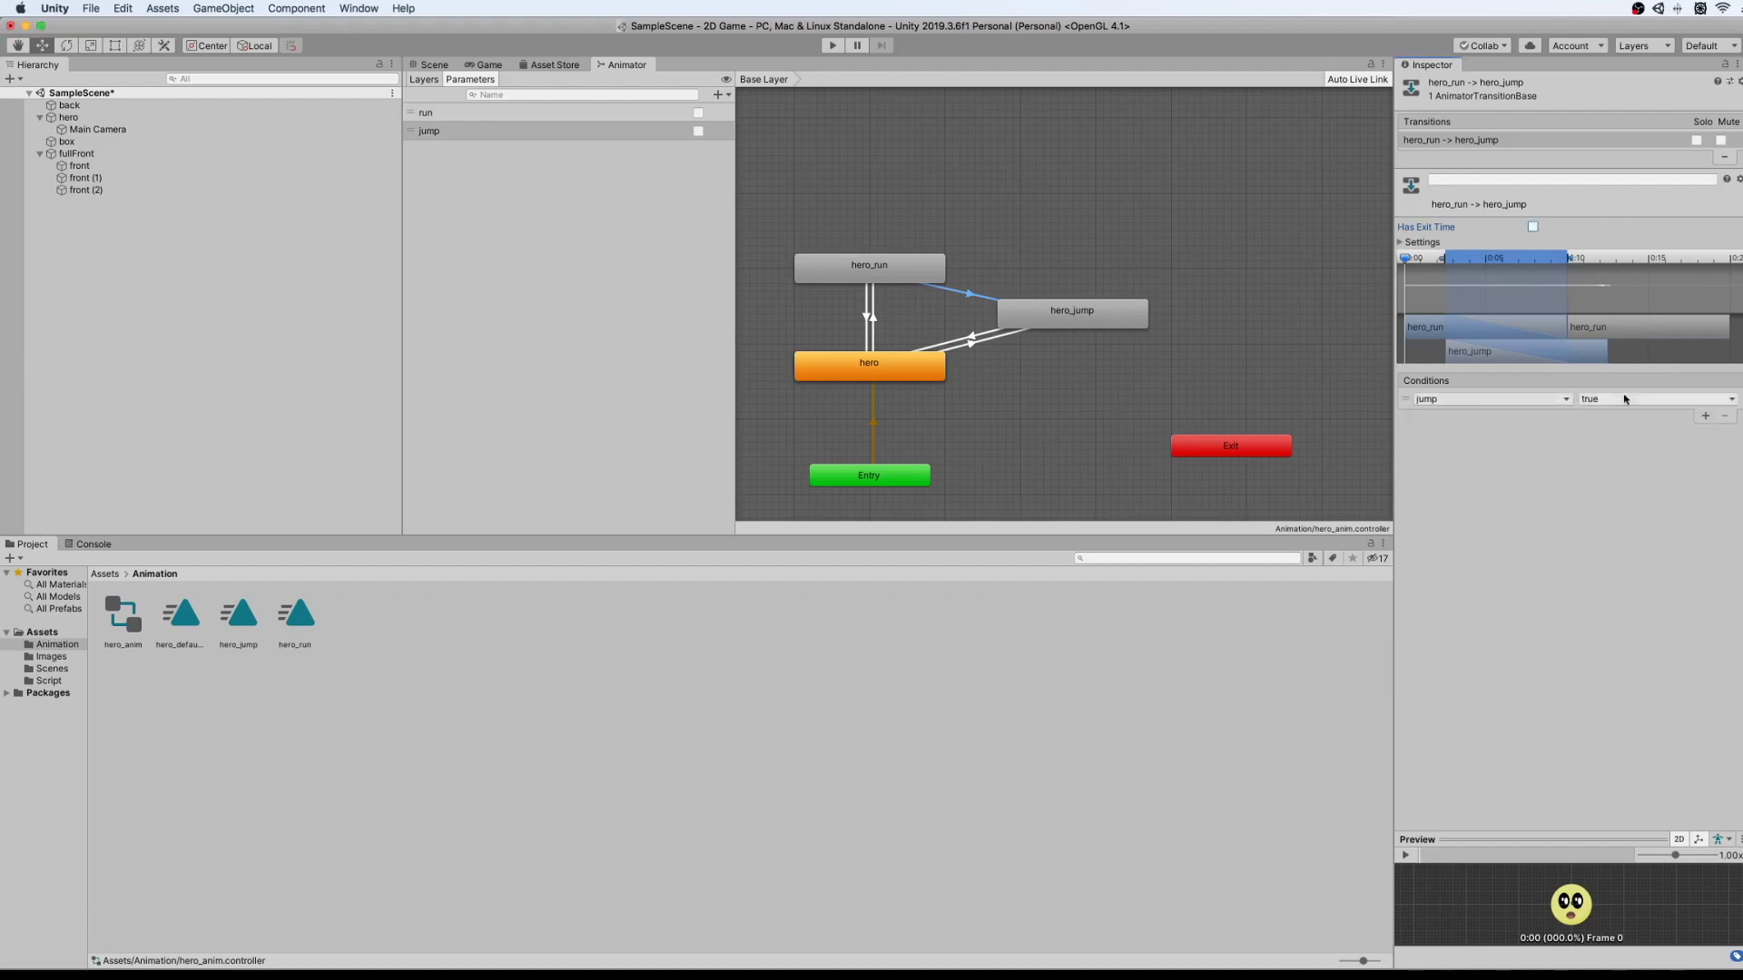
pyautogui.click(1268, 266)
# Add a hero_jump→hero_run transition without exit time requiring jump to be false.
pyautogui.rightClick(1108, 312)
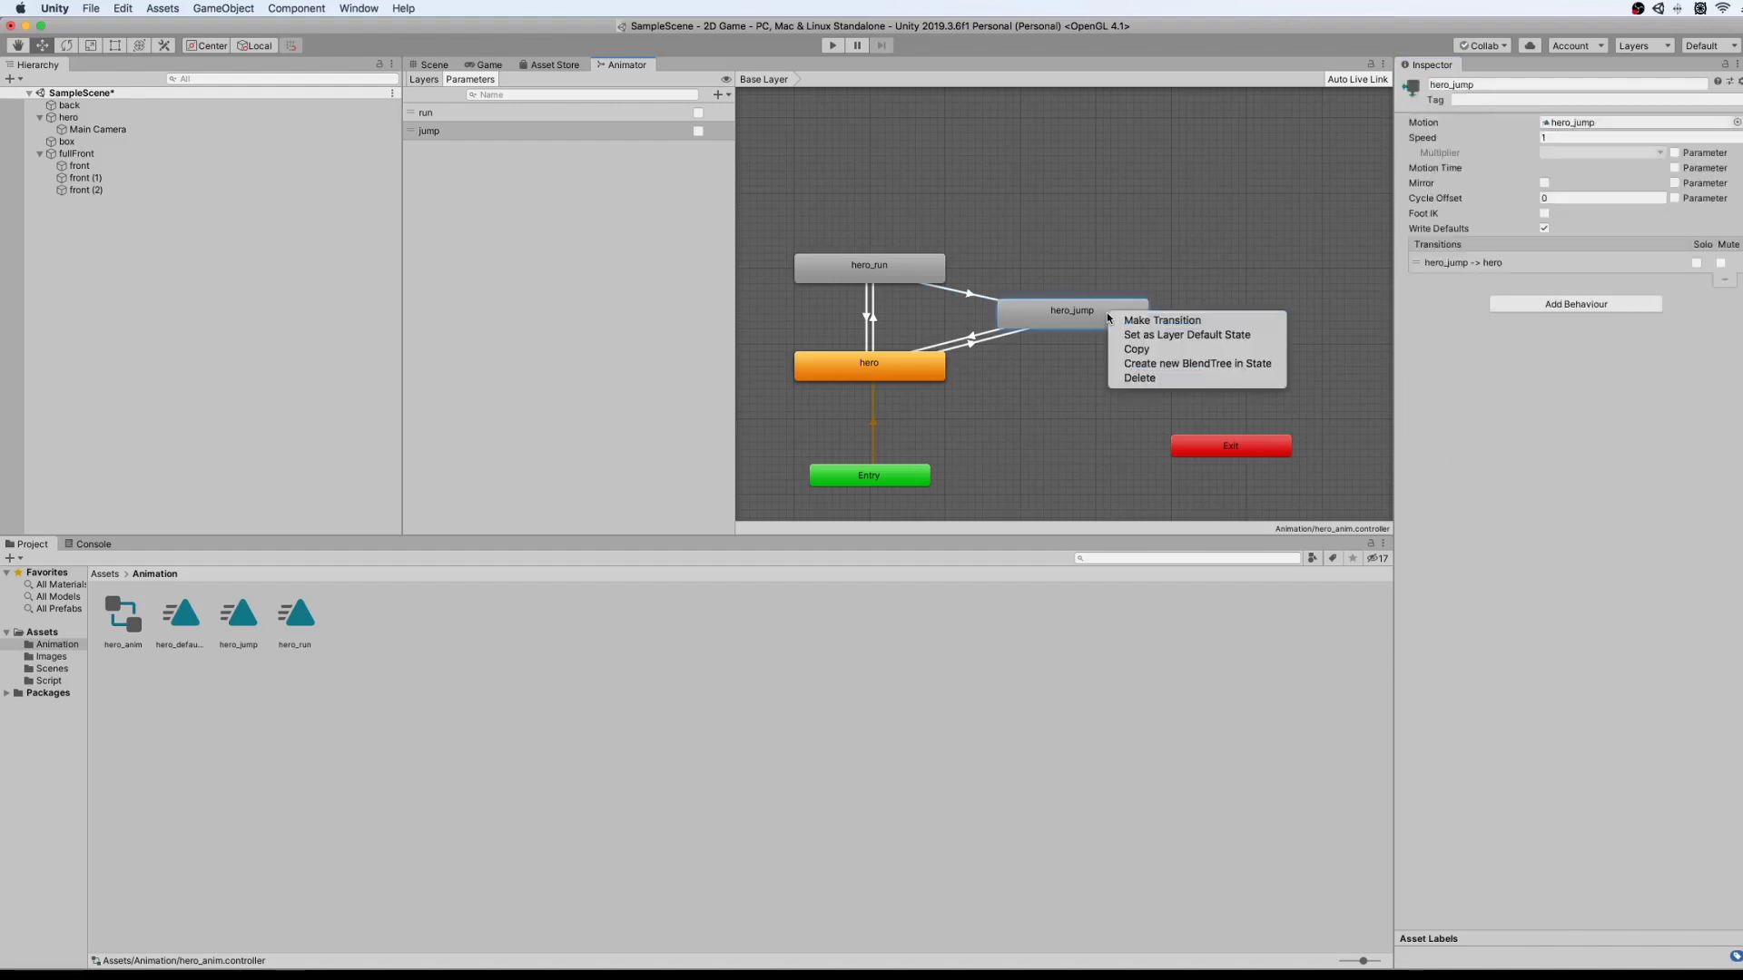
pyautogui.click(1145, 320)
pyautogui.click(924, 270)
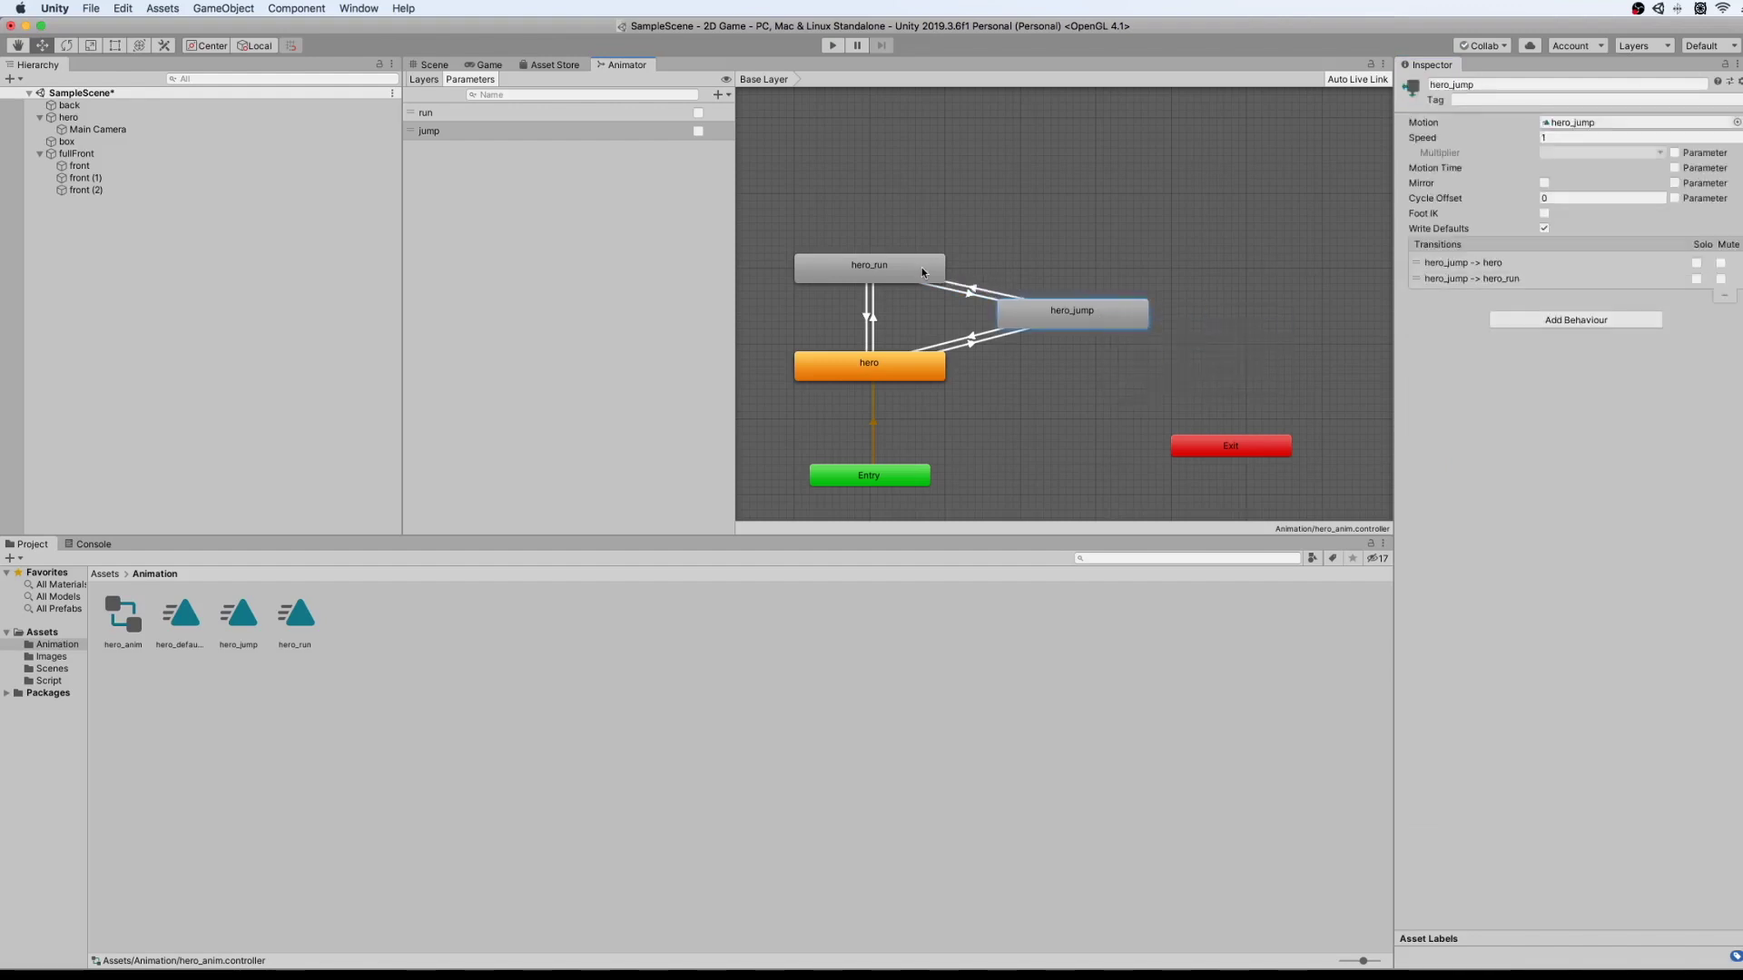
pyautogui.click(976, 290)
pyautogui.click(1532, 227)
pyautogui.click(1706, 416)
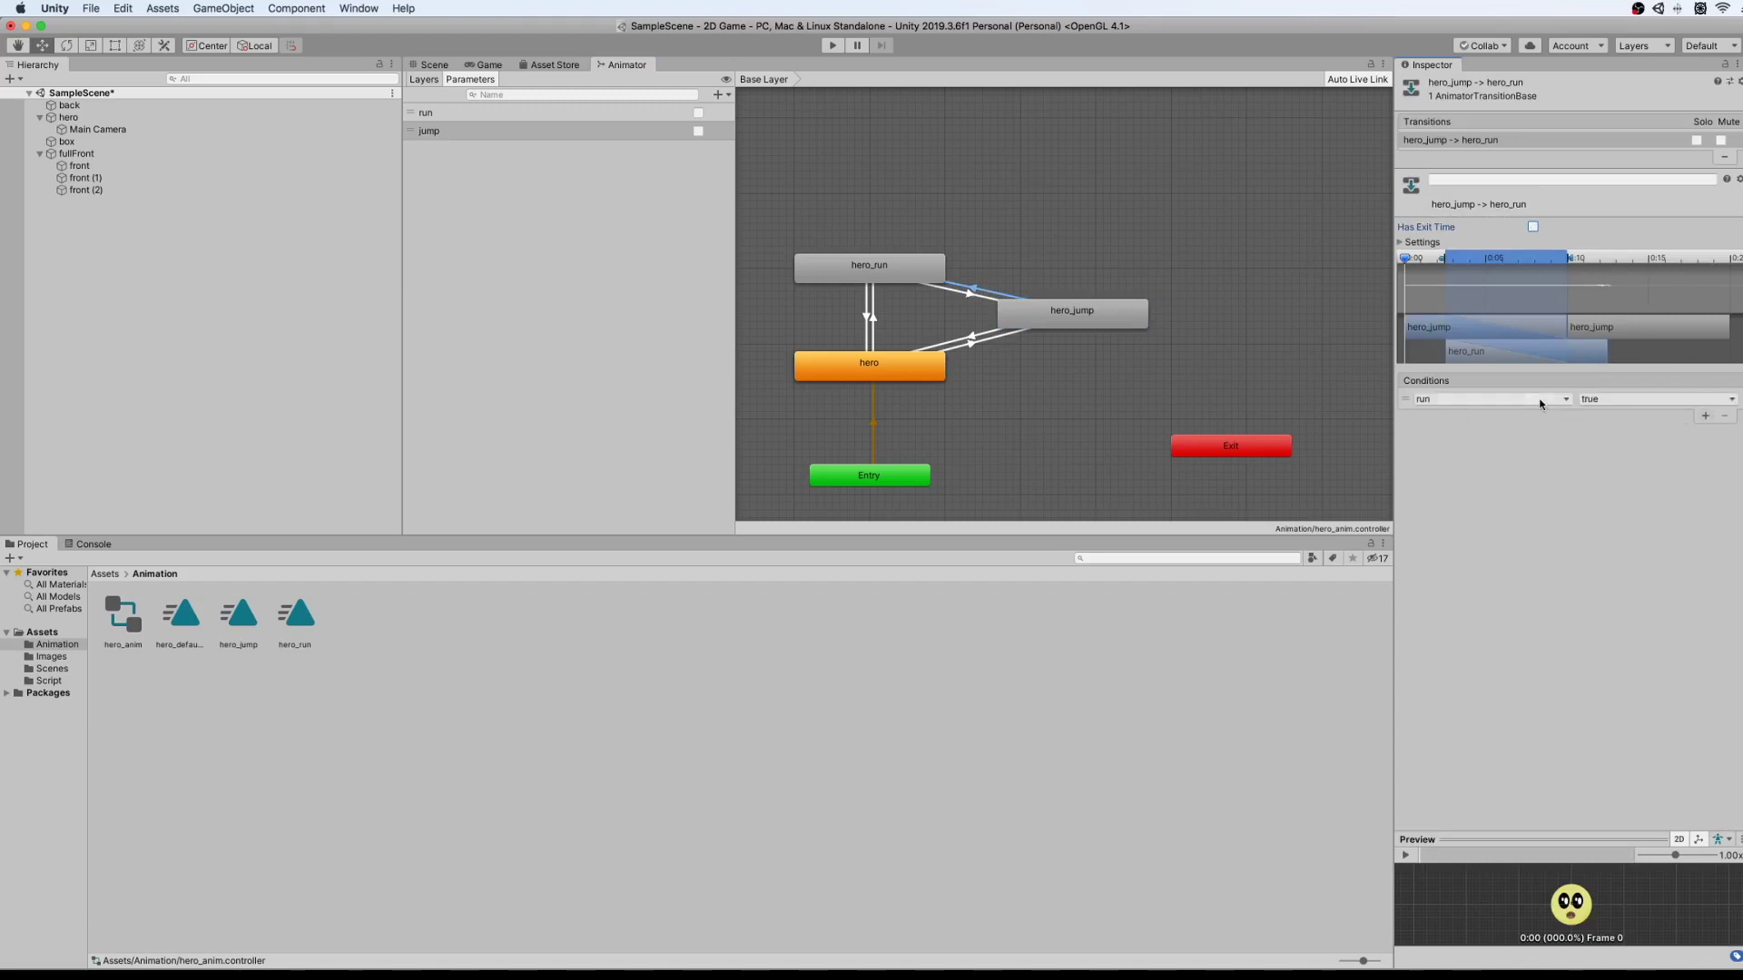
pyautogui.click(1548, 400)
pyautogui.click(1441, 464)
pyautogui.click(1582, 399)
pyautogui.click(1588, 401)
pyautogui.click(1138, 227)
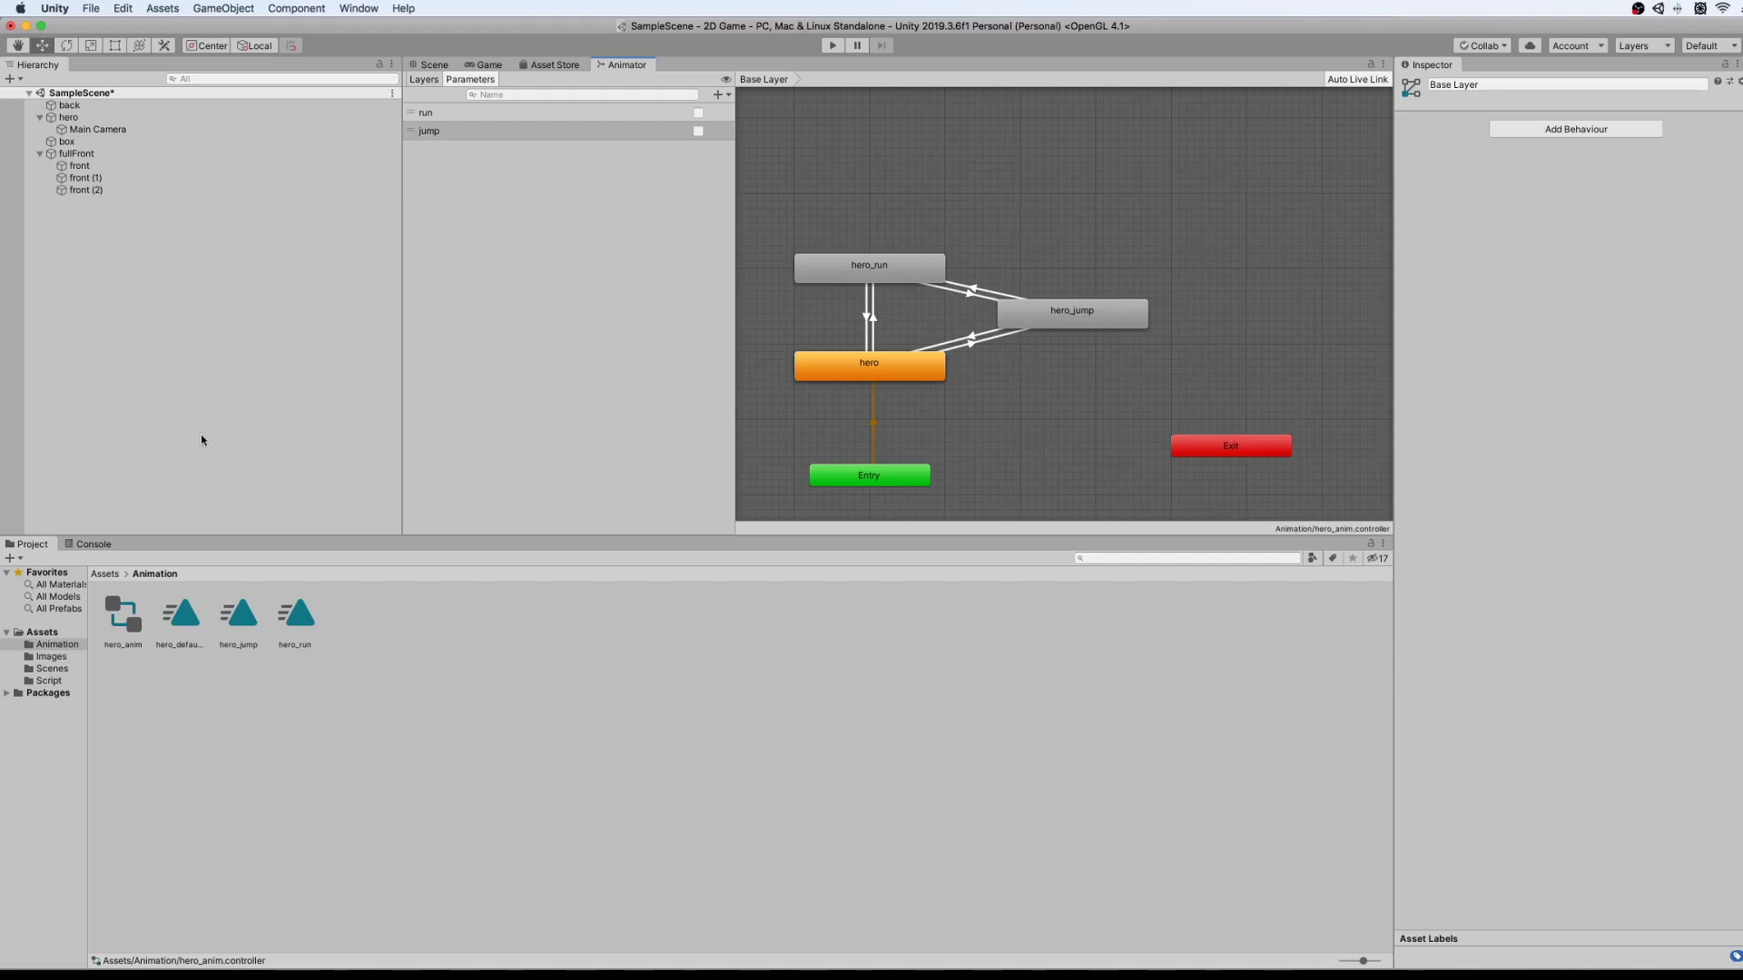
pyautogui.click(47, 681)
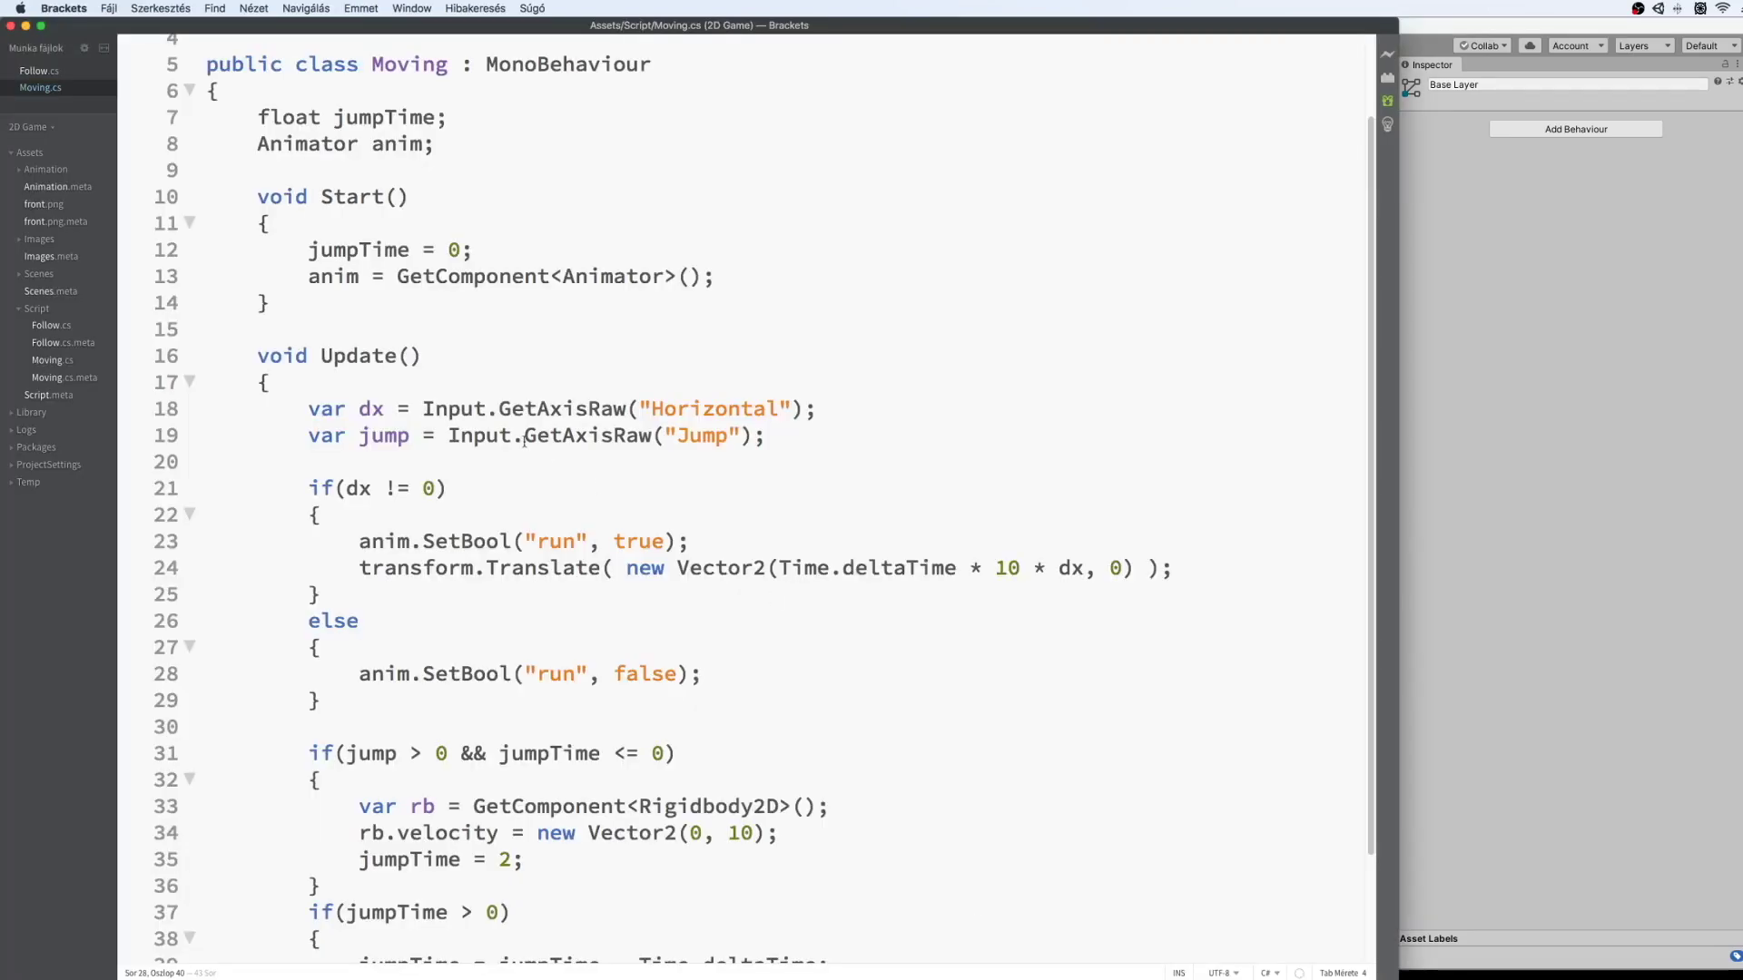
# In Moving.cs, select the anim.SetBool("run", true); call to copy it.
pyautogui.press('Up')
pyautogui.press('Up')
pyautogui.press('Up')
pyautogui.scroll(-3, 476, 466)
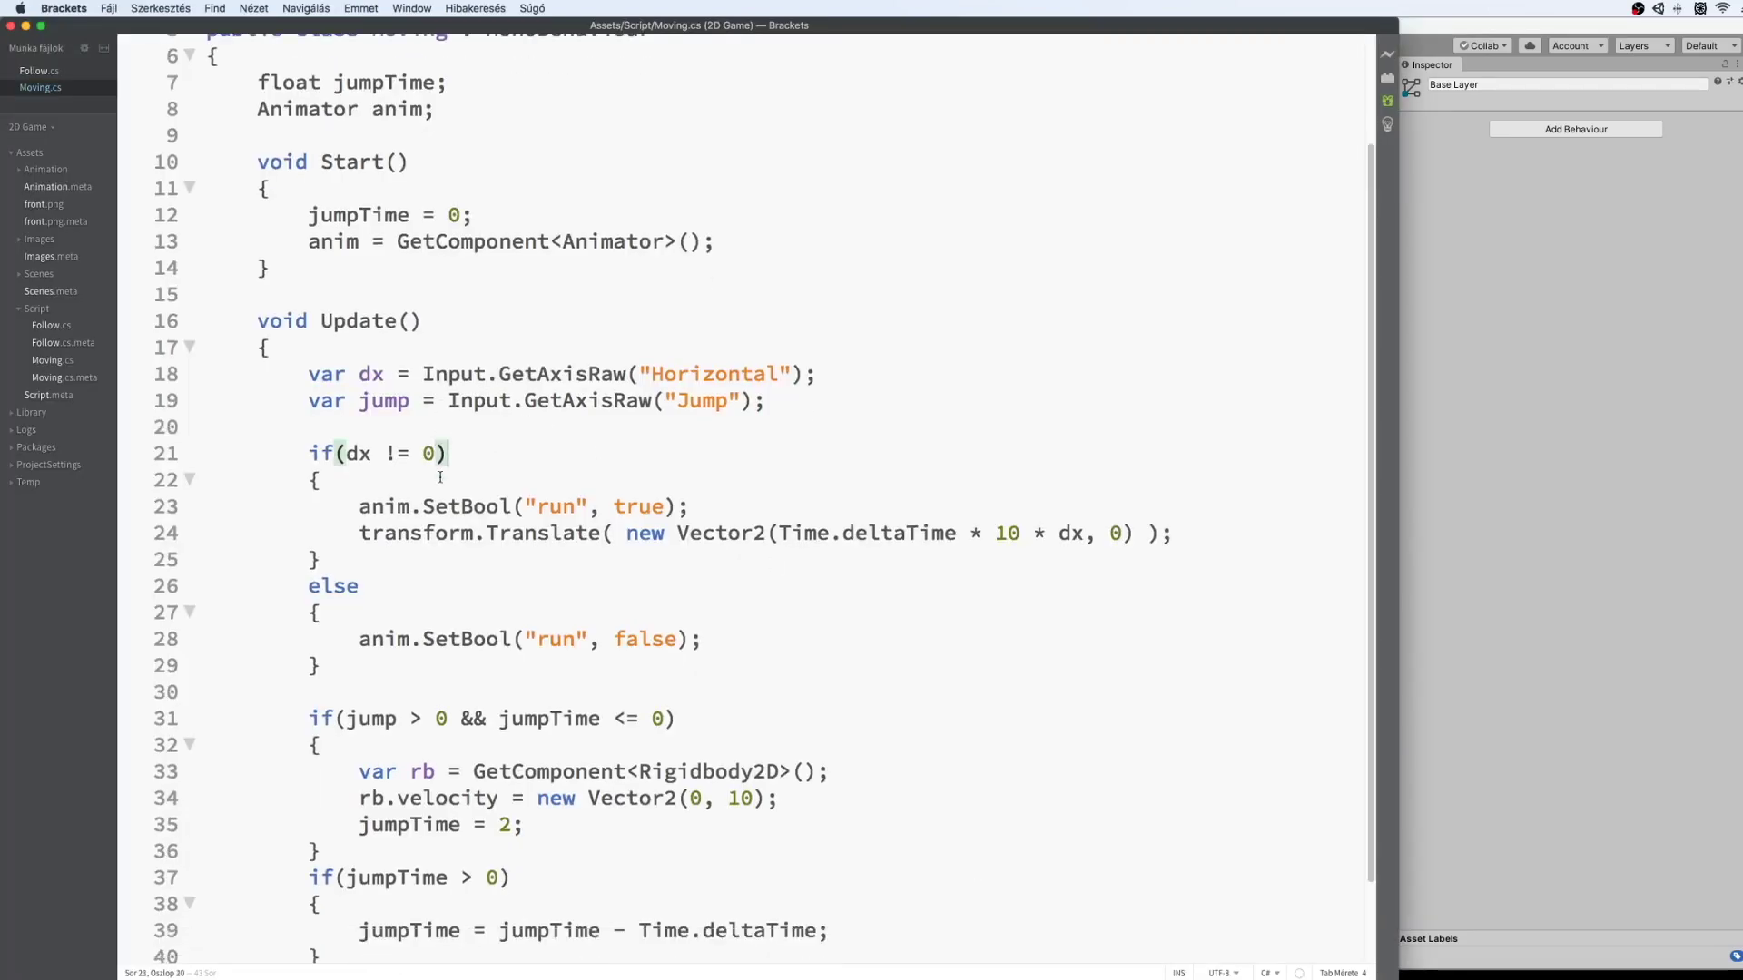
pyautogui.scroll(-2, 440, 475)
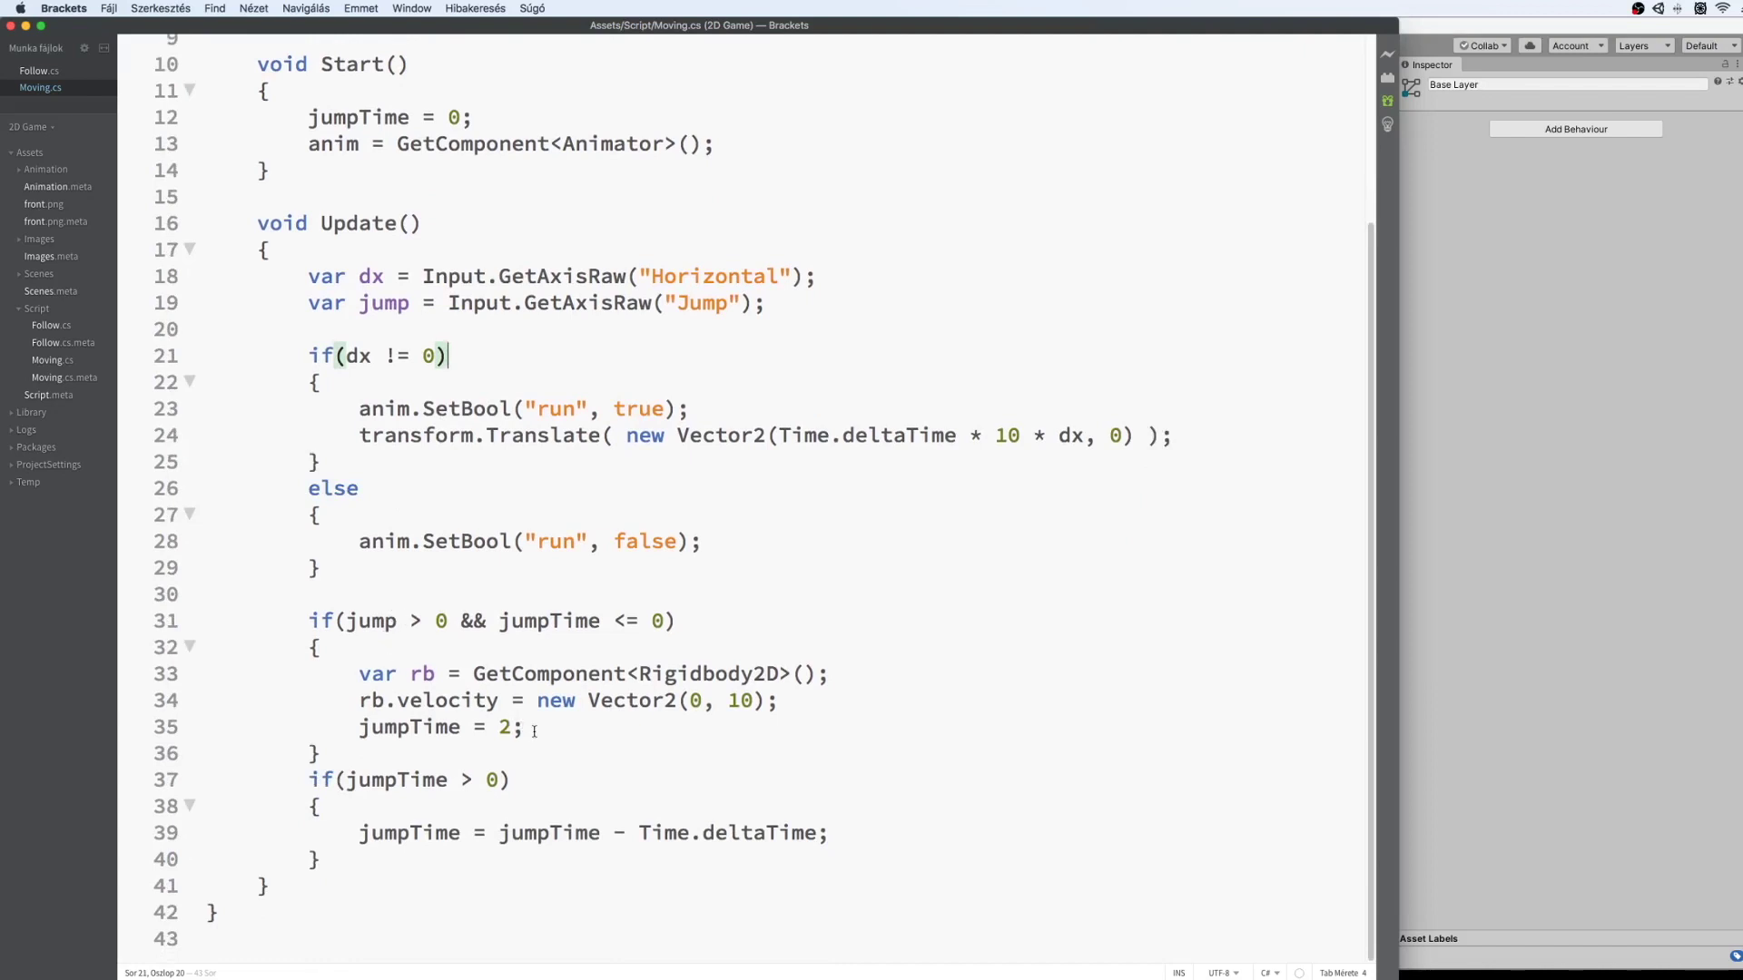
pyautogui.moveTo(535, 730); pyautogui.dragTo(360, 674)
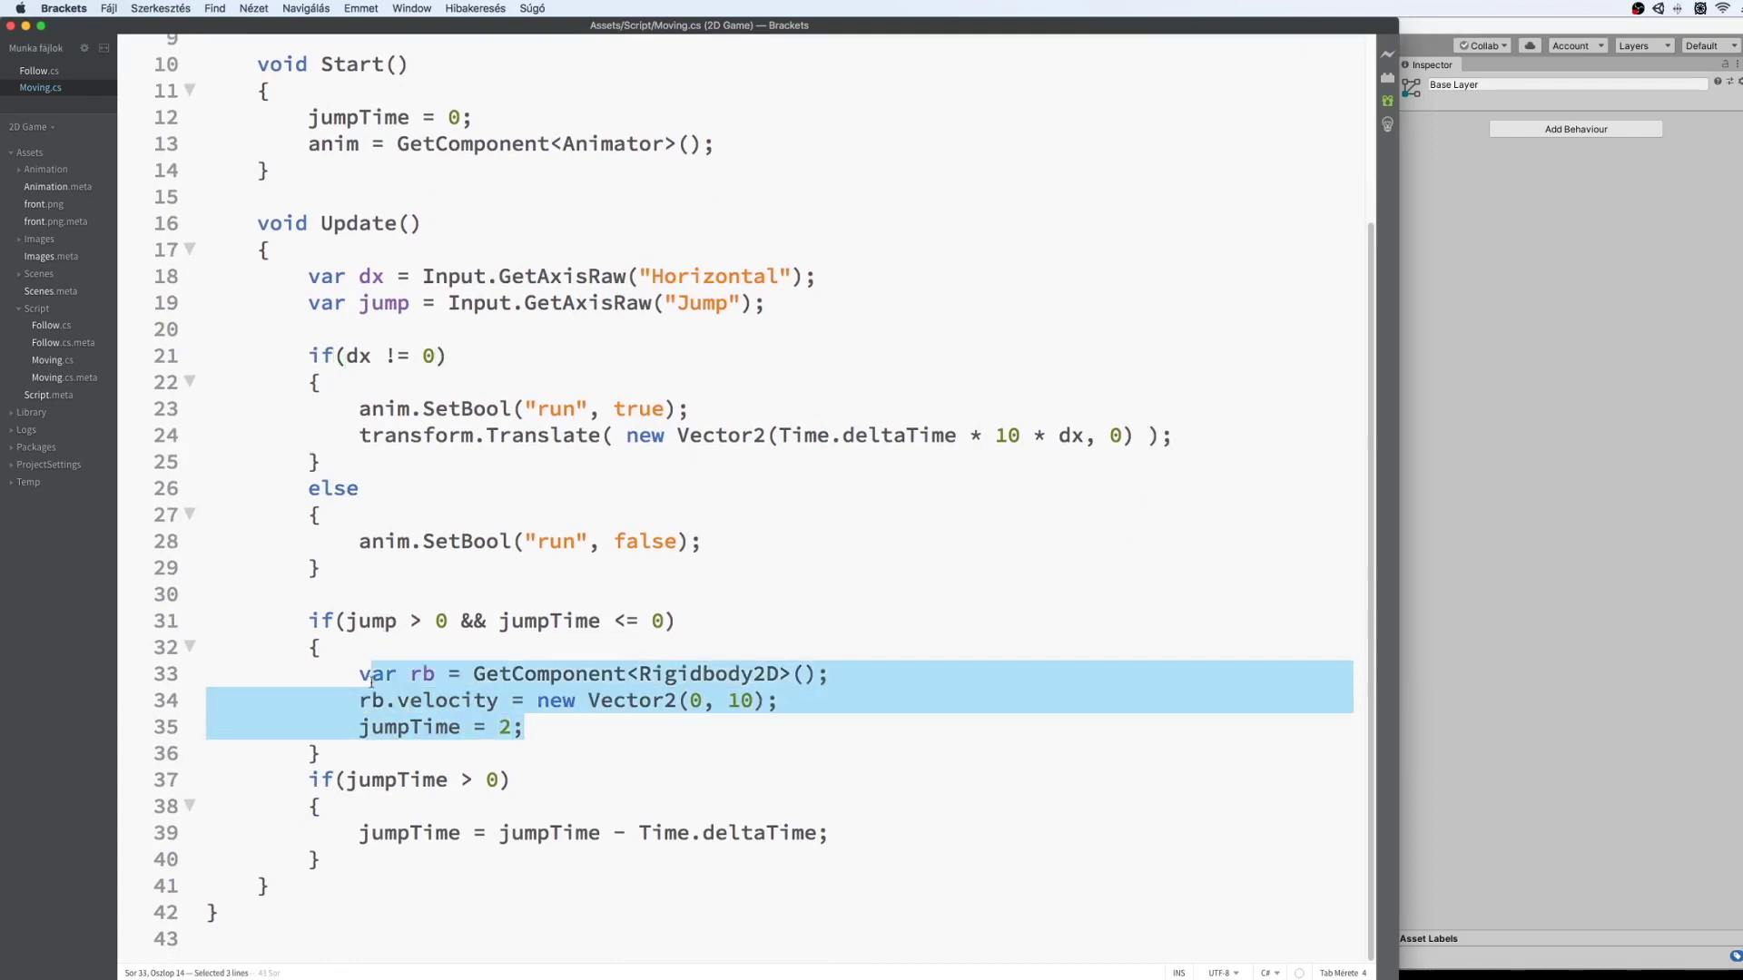
pyautogui.click(398, 674)
pyautogui.moveTo(706, 539); pyautogui.dragTo(394, 533)
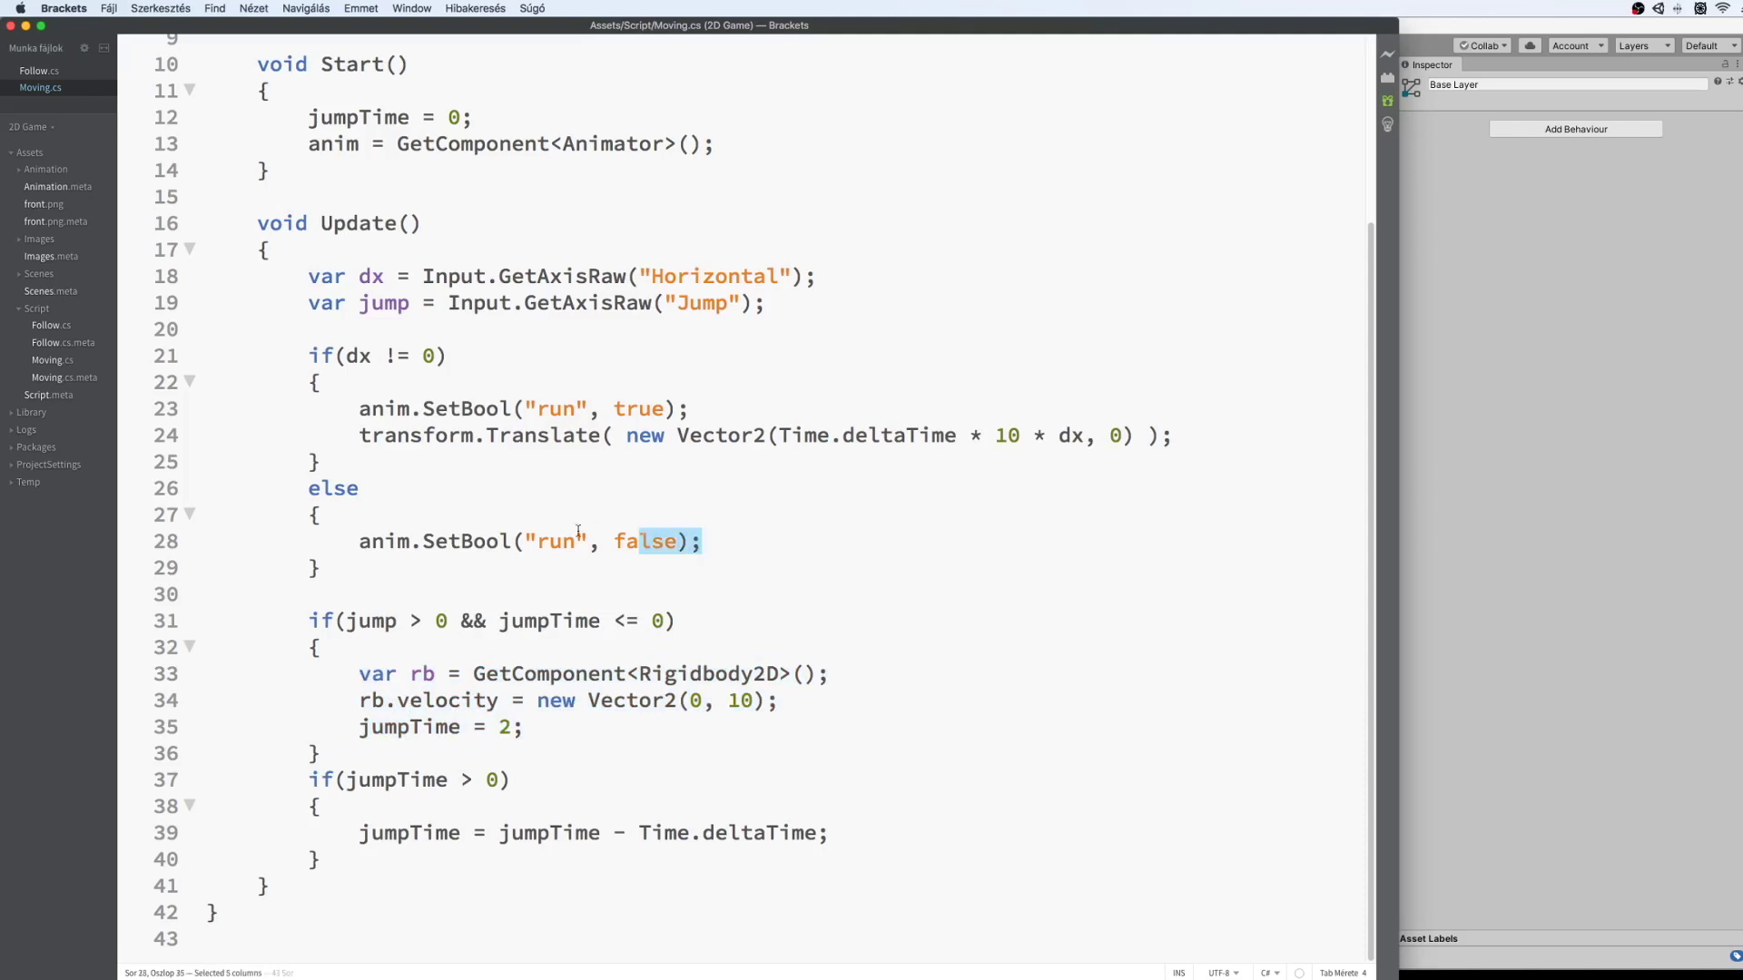
pyautogui.moveTo(687, 410); pyautogui.dragTo(361, 408)
pyautogui.press('super+c')
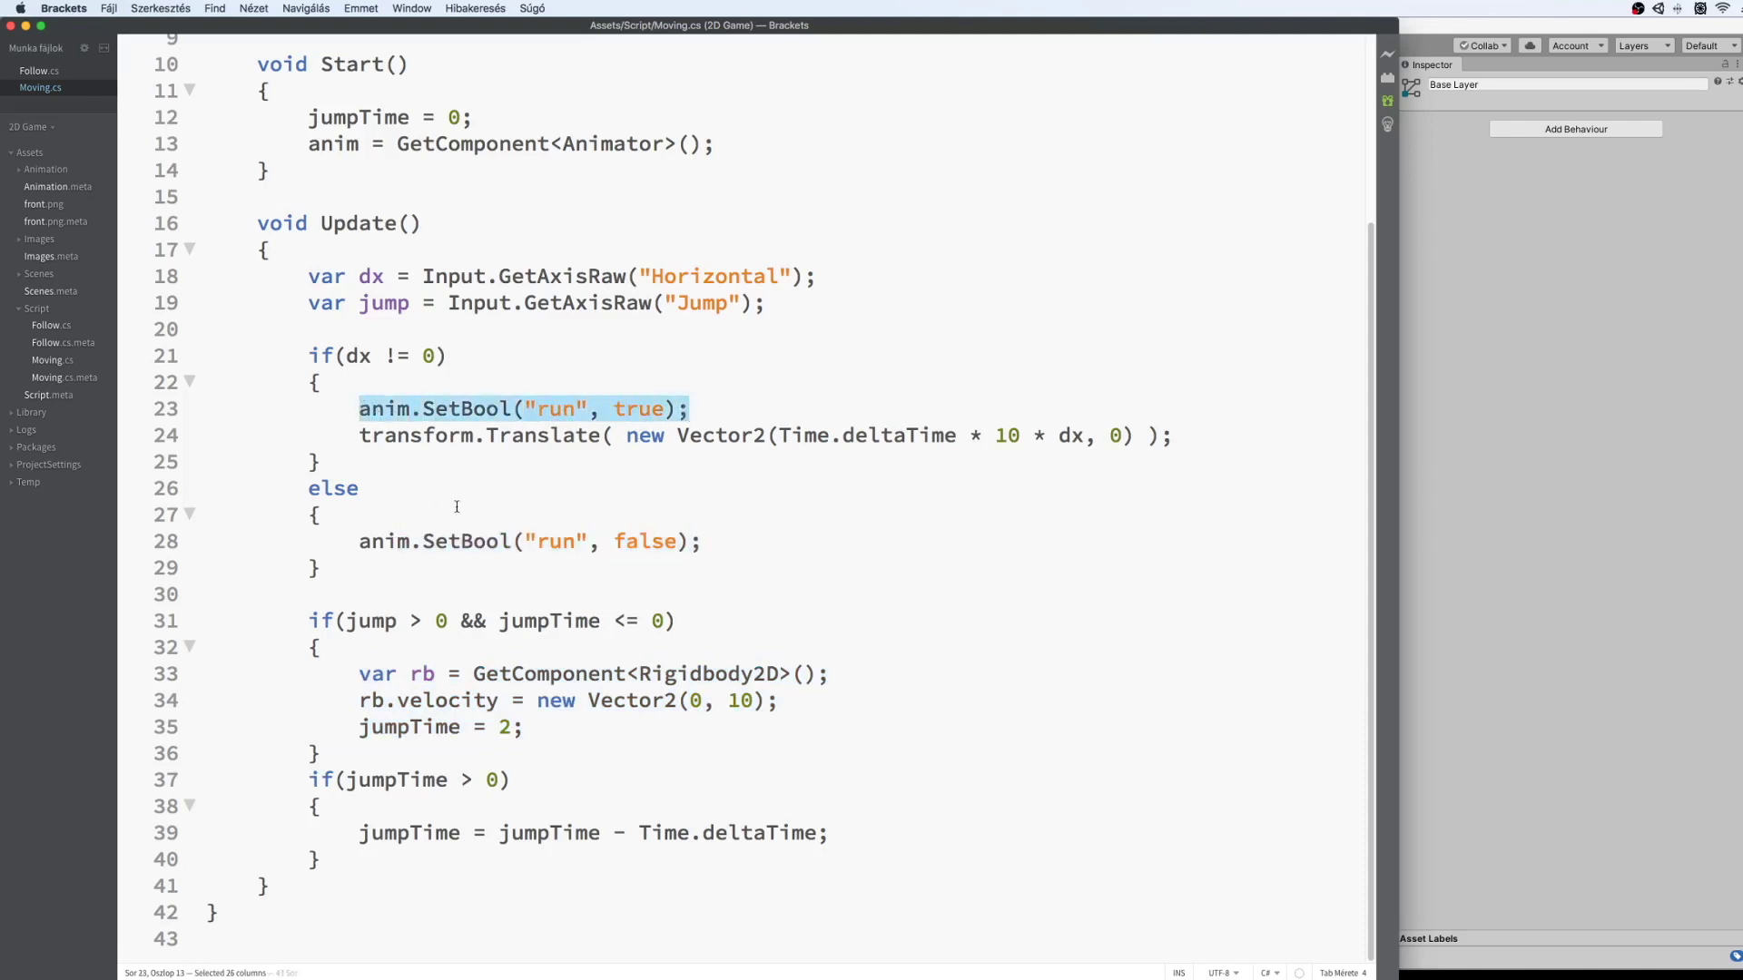
# Paste it after jumpTime = 2 as anim.SetBool("jump", true); and save.
pyautogui.click(543, 714)
pyautogui.press('Return')
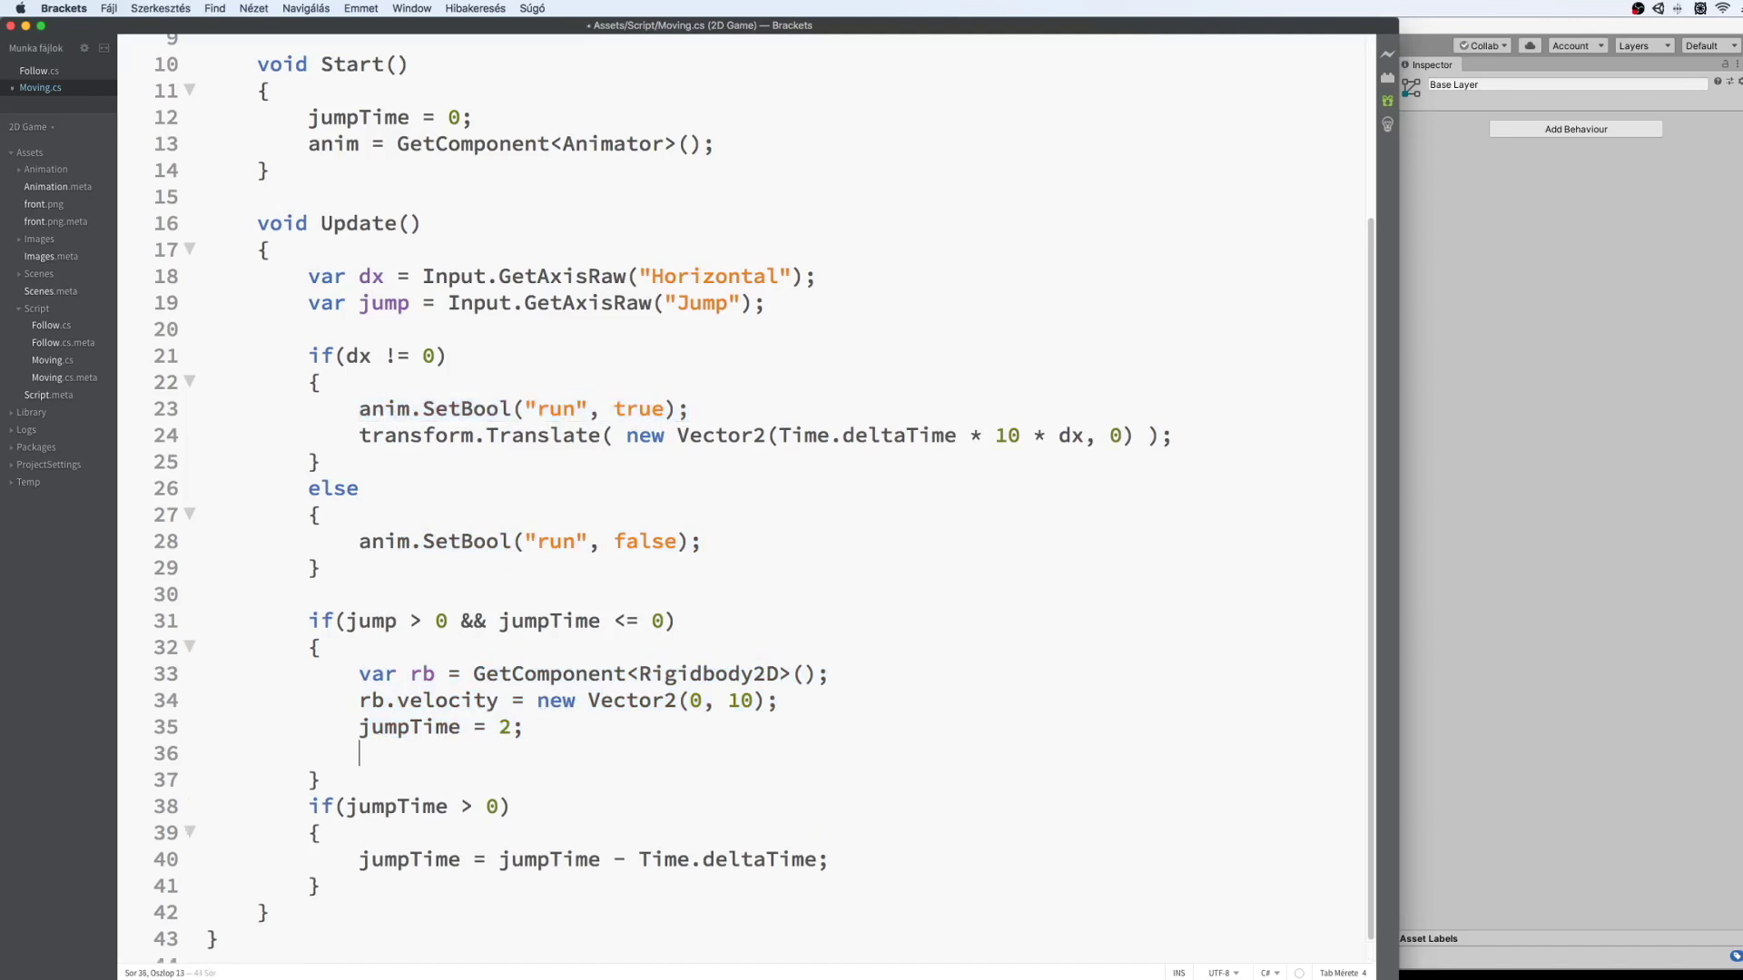
pyautogui.press('super+v')
pyautogui.doubleClick(560, 753)
pyautogui.write('jump')
pyautogui.press('super+s')
pyautogui.click(704, 755)
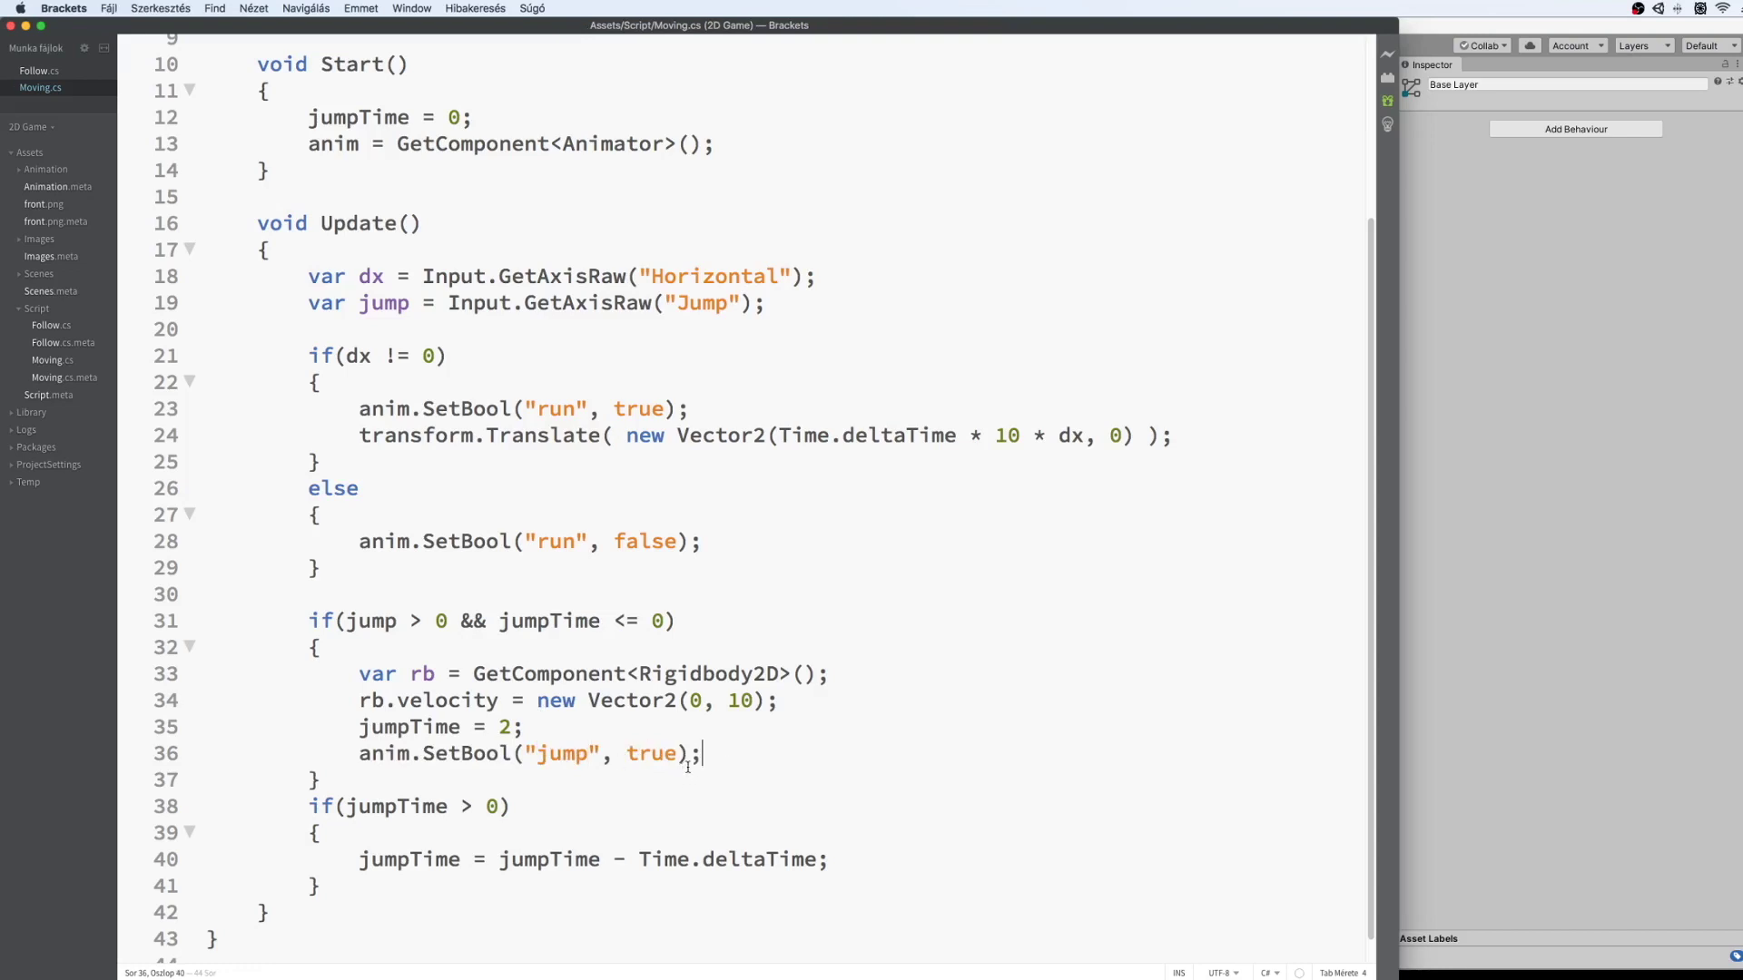
pyautogui.scroll(-1, 723, 707)
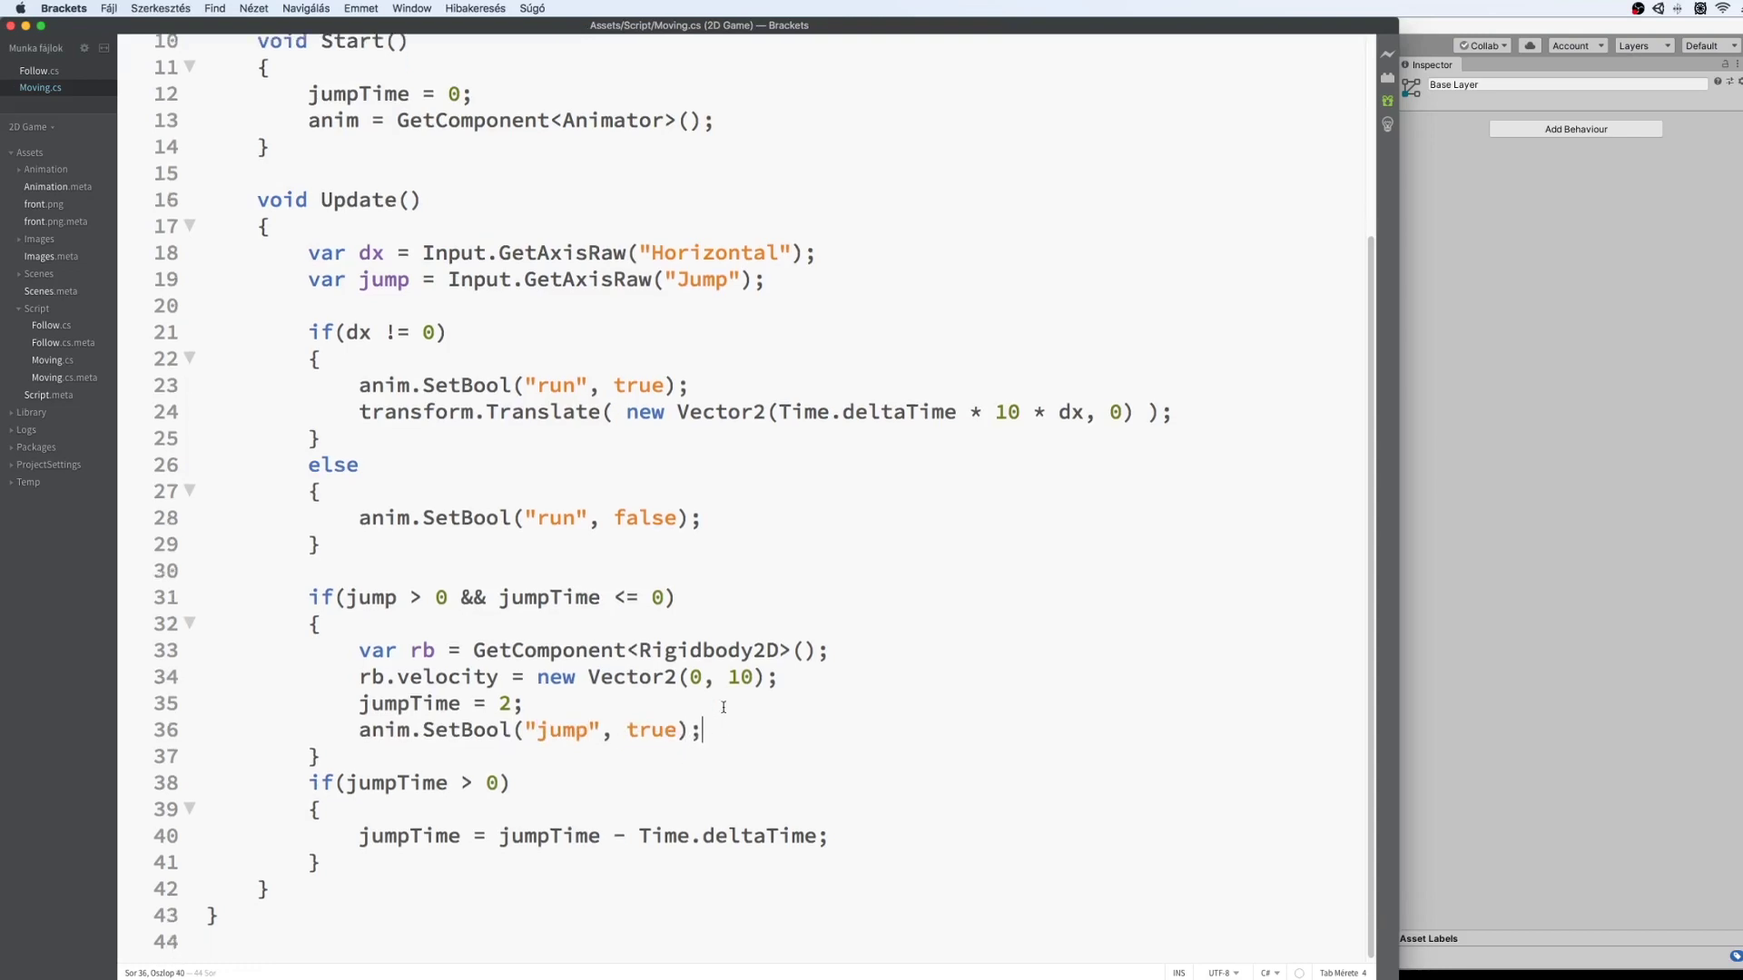
pyautogui.scroll(-1, 724, 707)
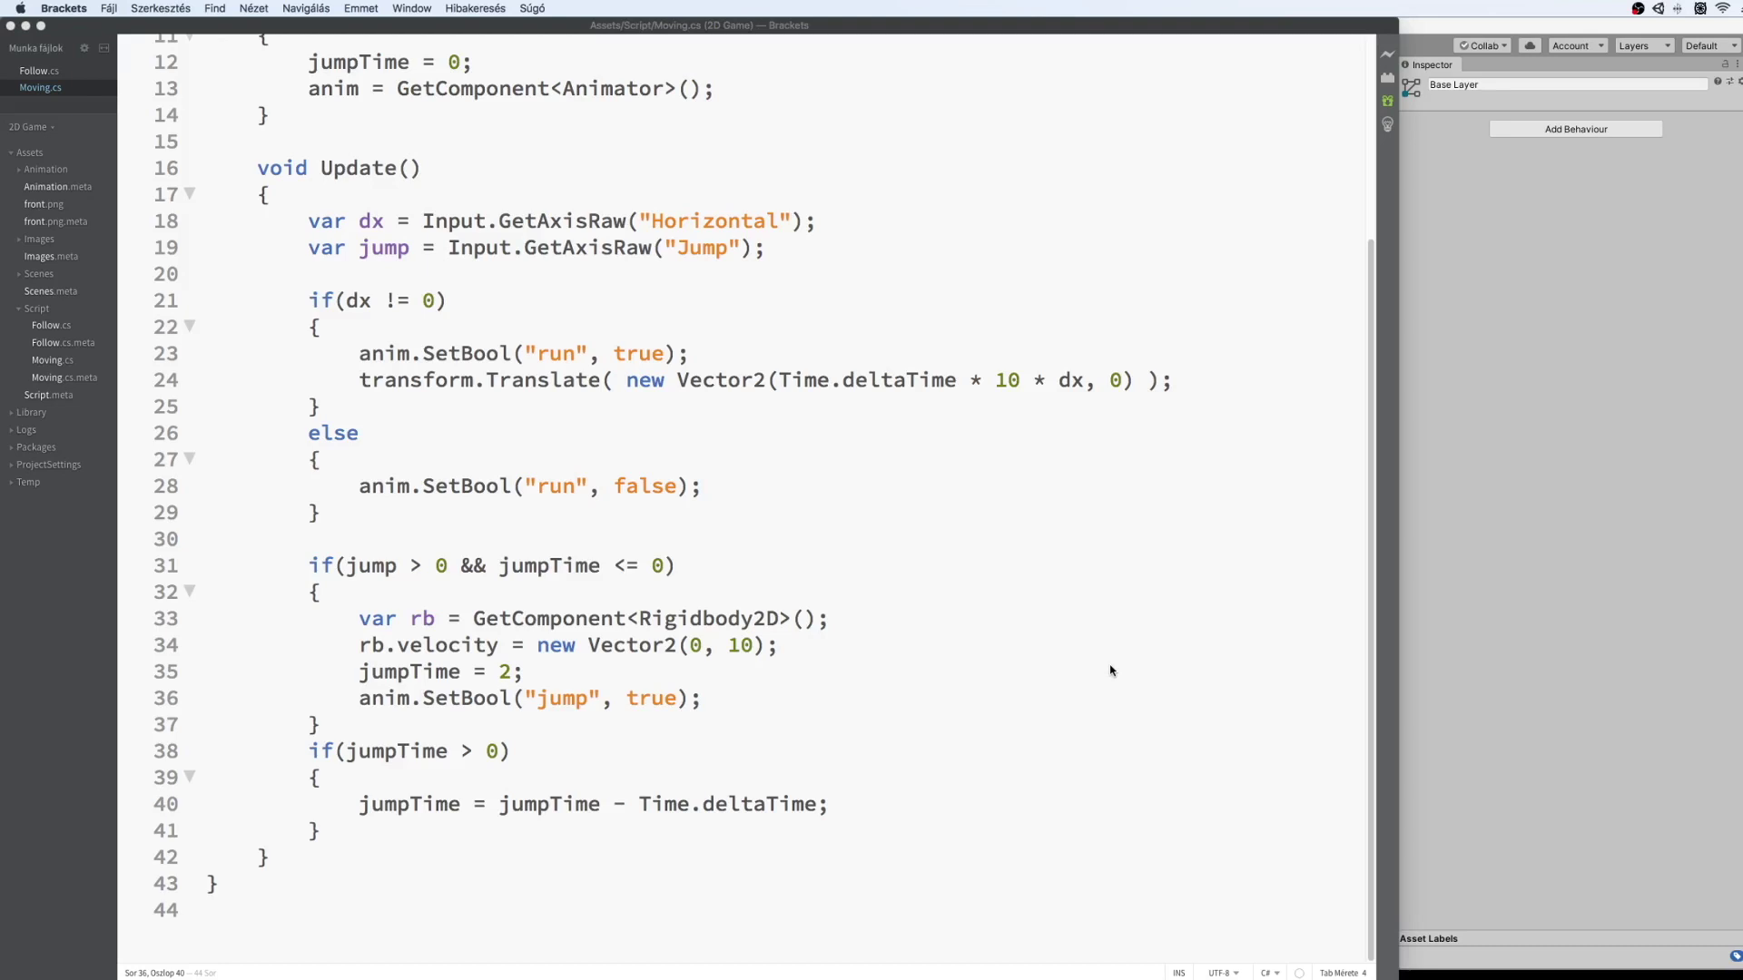
pyautogui.press('super+Tab')
# Play the game, running the hero left and right and jumping, then stop it.
pyautogui.click(434, 64)
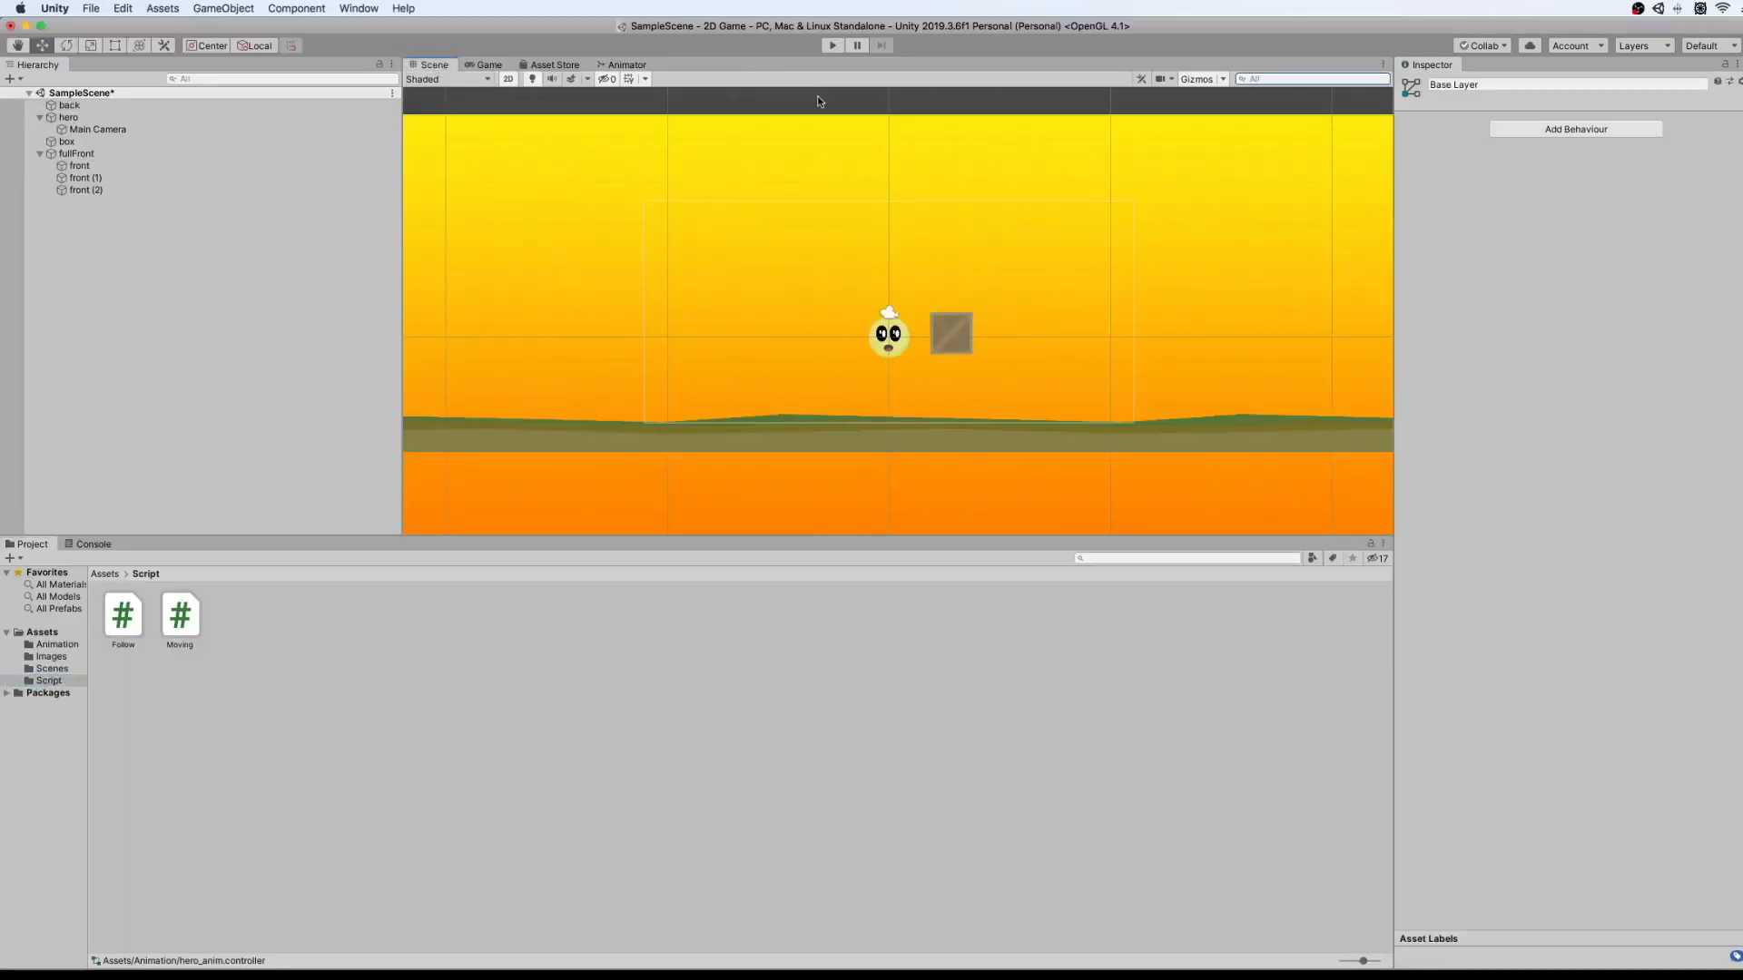
pyautogui.click(833, 45)
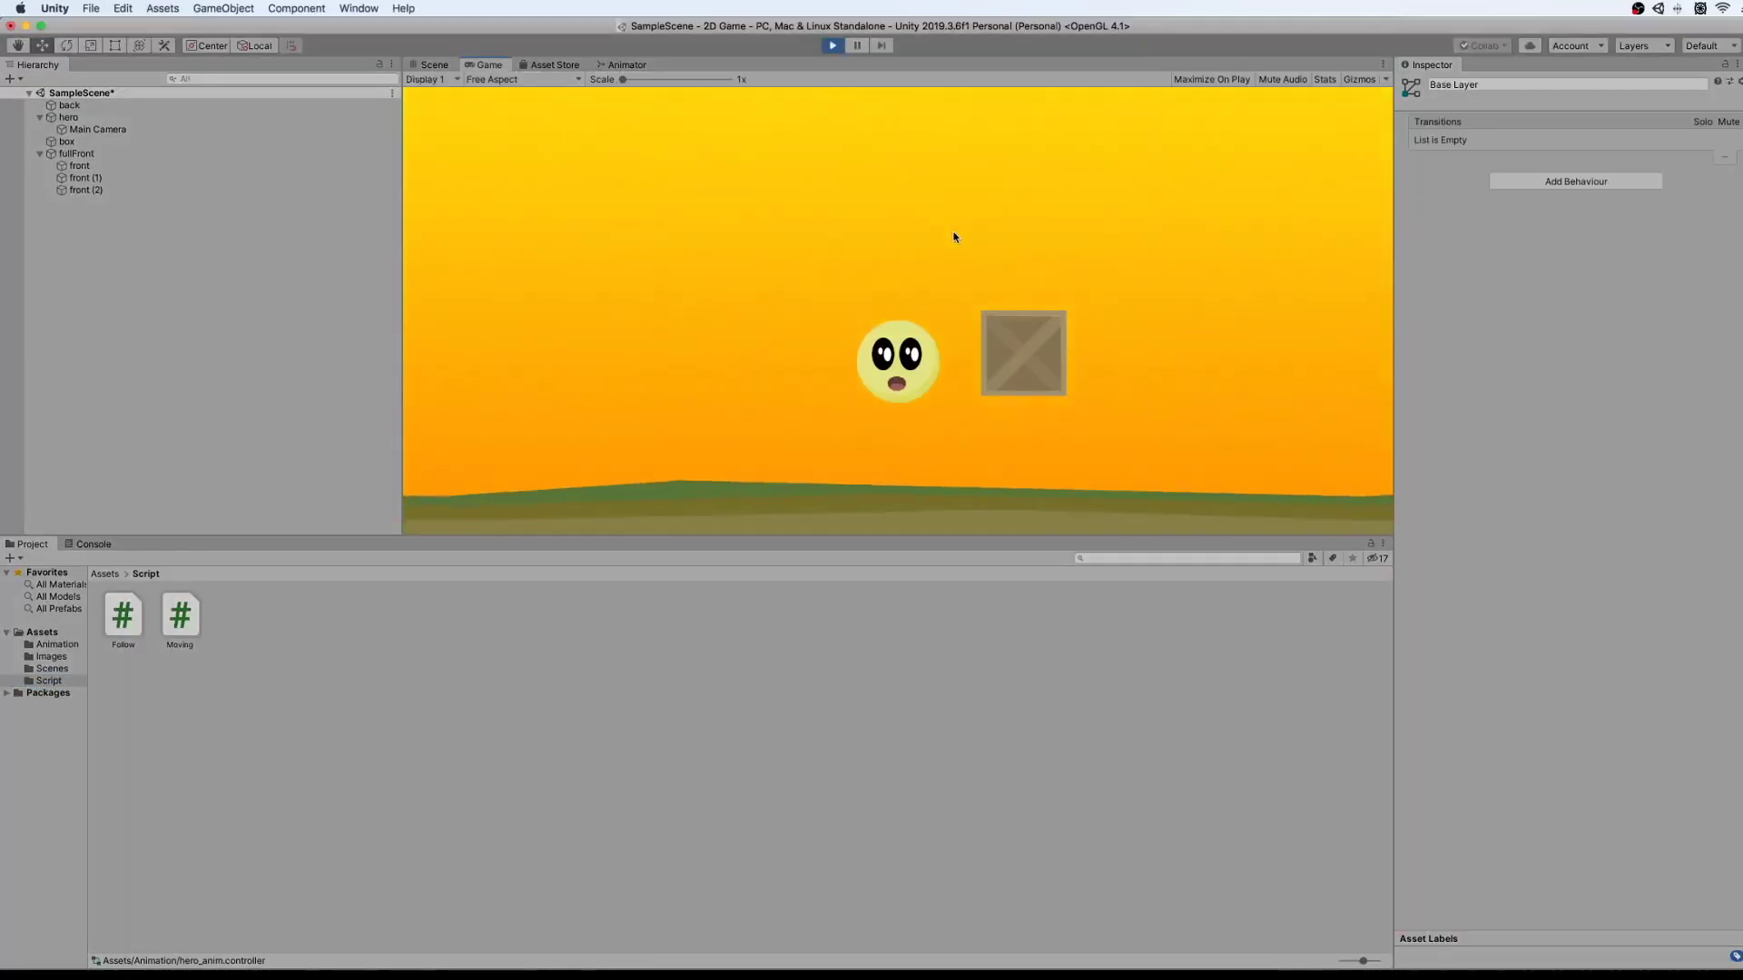
pyautogui.press('Left')
pyautogui.press('Up')
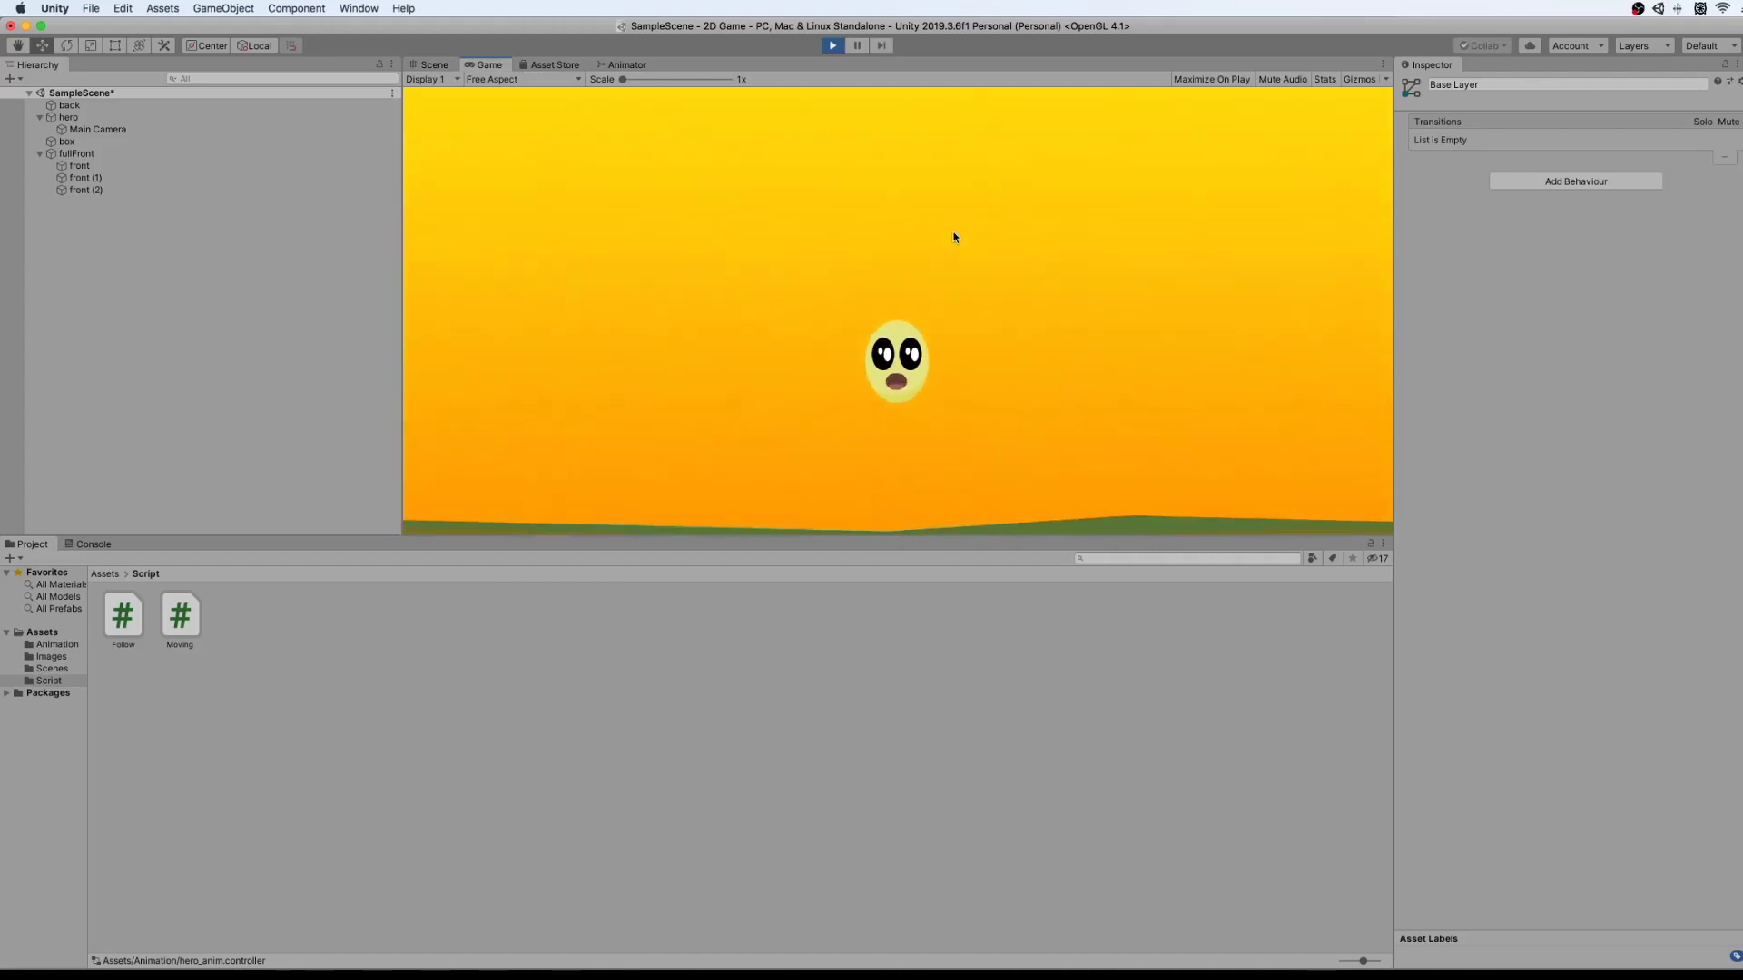
pyautogui.press('Right')
pyautogui.press('Left')
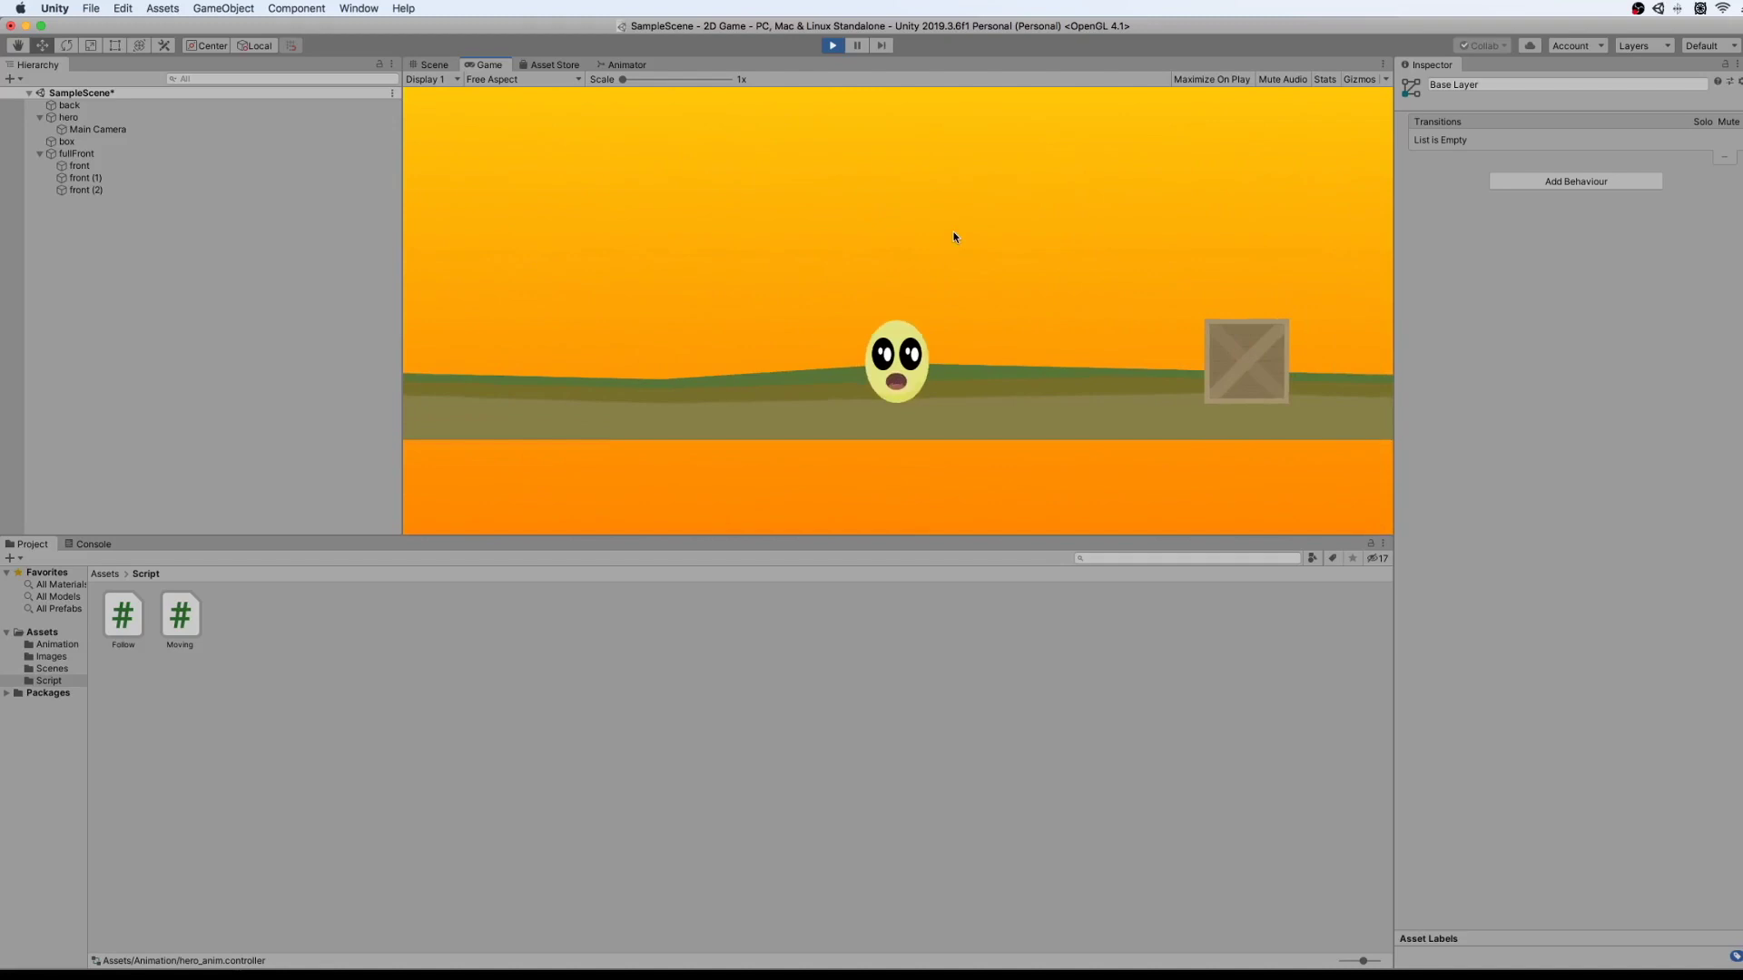
pyautogui.press('Up')
pyautogui.press('Left')
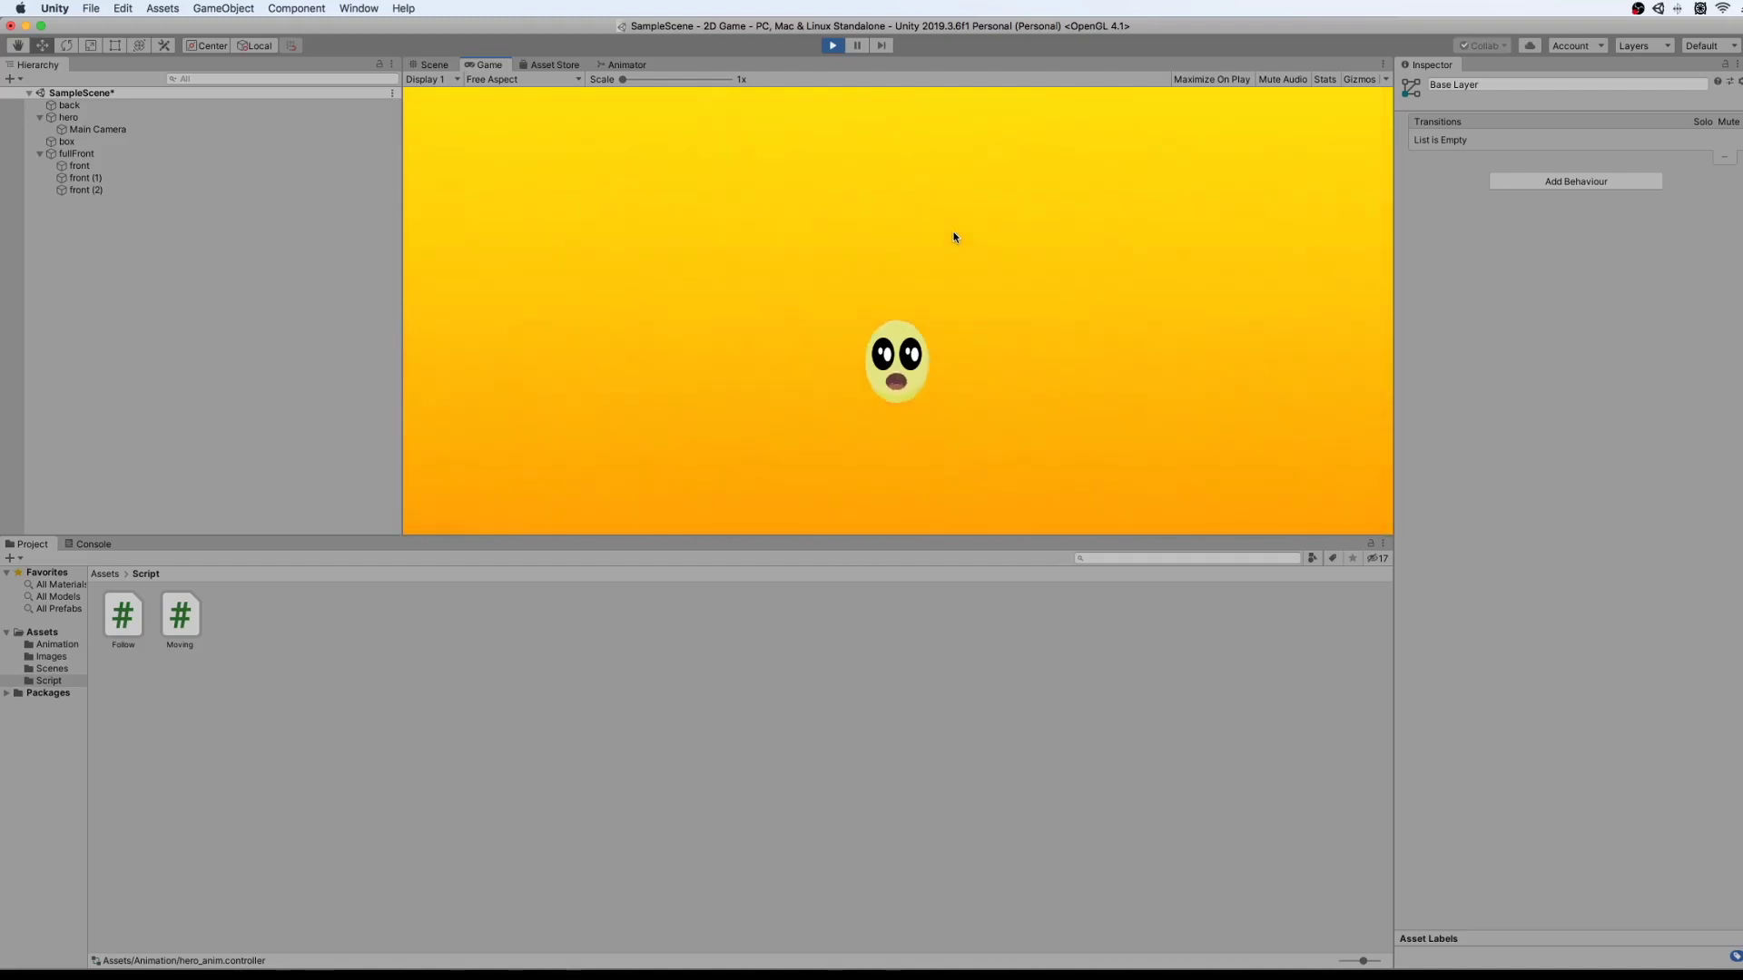
pyautogui.press('Right')
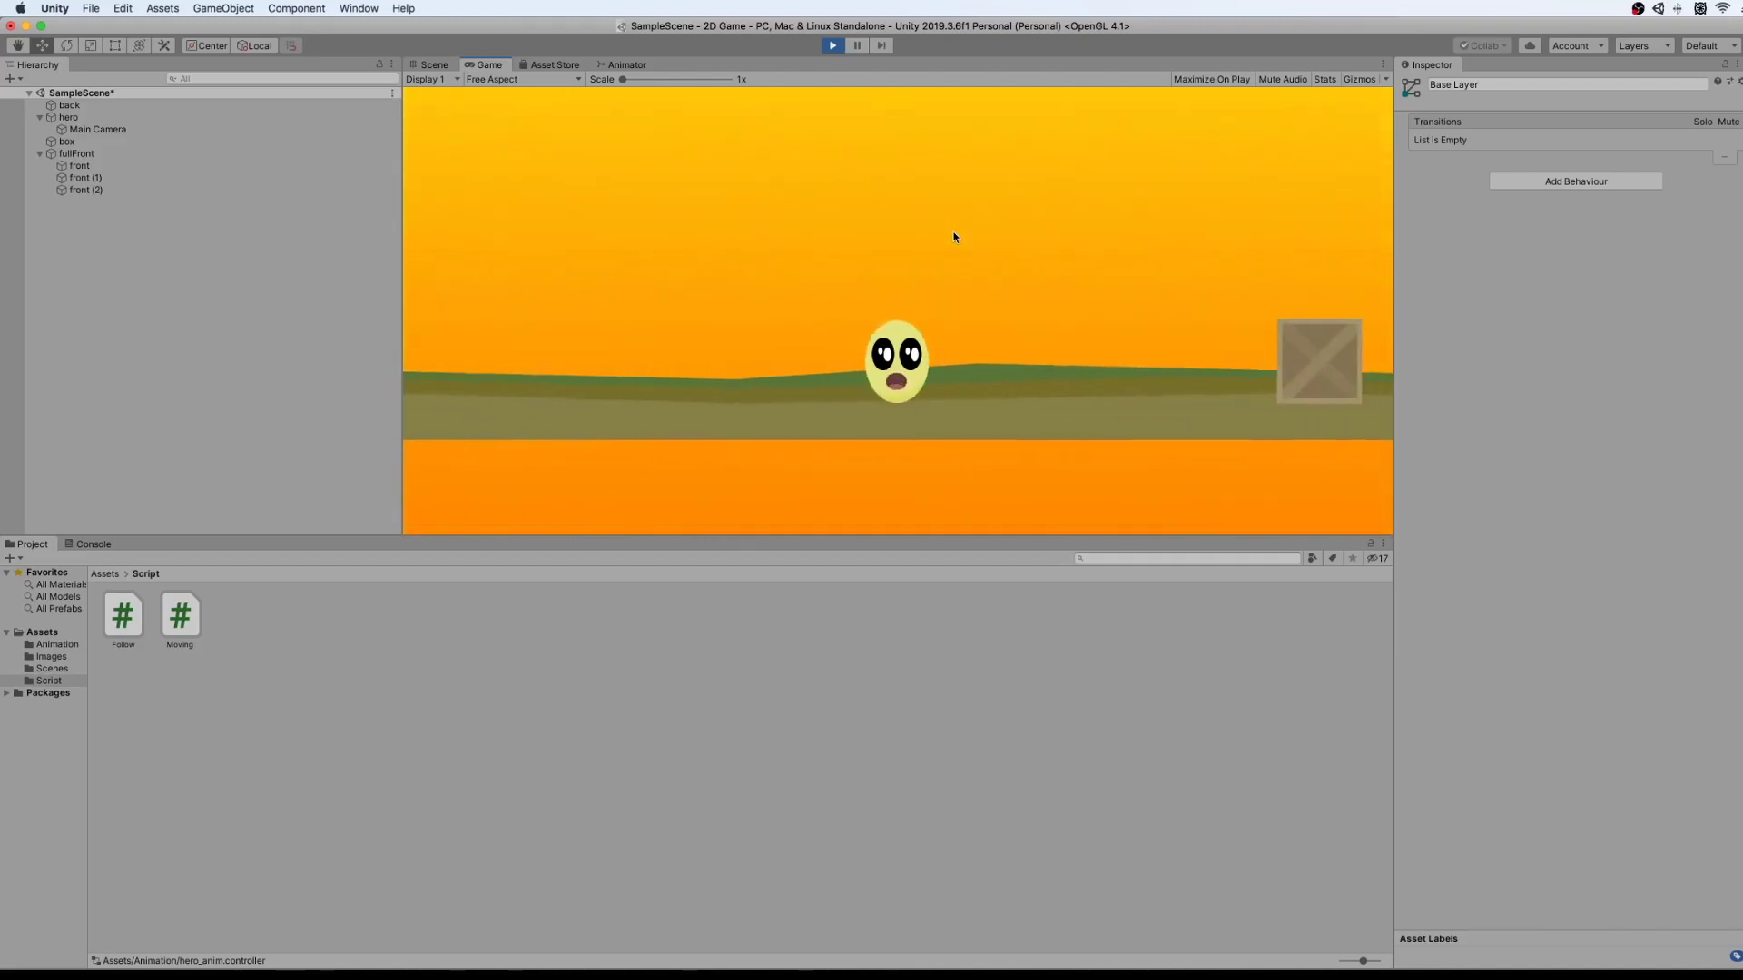
pyautogui.click(833, 46)
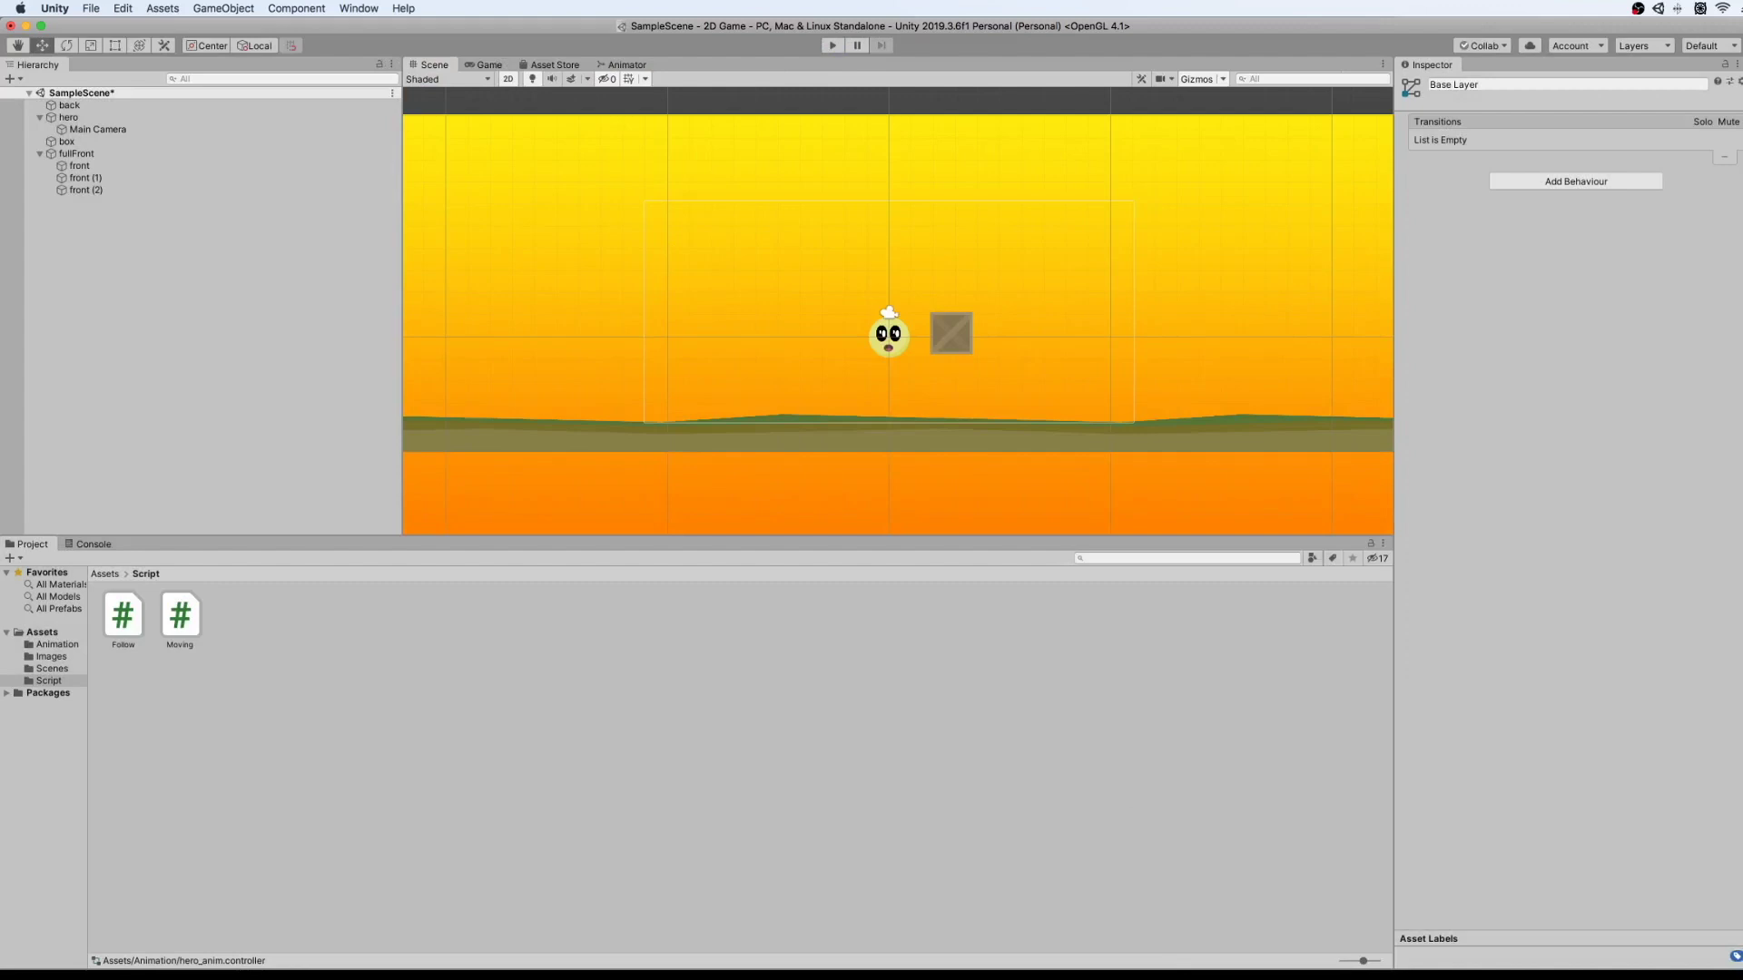
pyautogui.press('super+Tab')
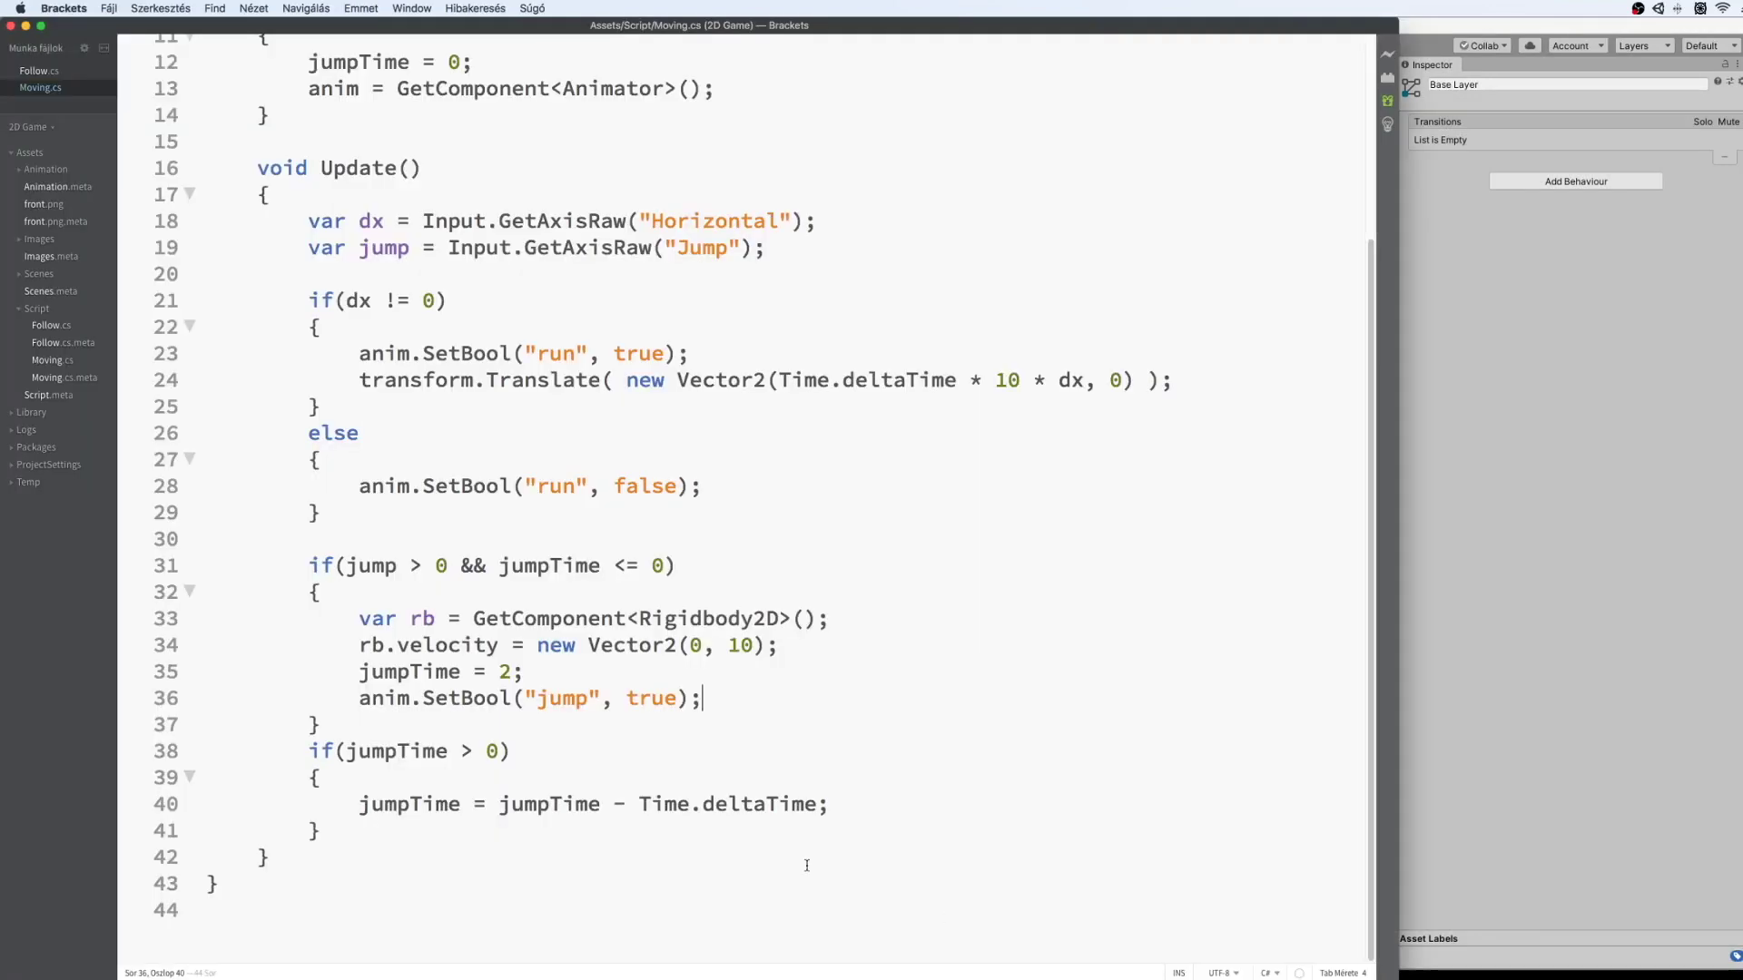
# Add anim.SetBool("run", false); after line 40 of Moving.cs and save.
pyautogui.click(842, 805)
pyautogui.press('Return')
pyautogui.write('anim.SetBool("run", true);')
pyautogui.doubleClick(617, 830)
pyautogui.write('false')
pyautogui.hotkey('ctrl', 's')
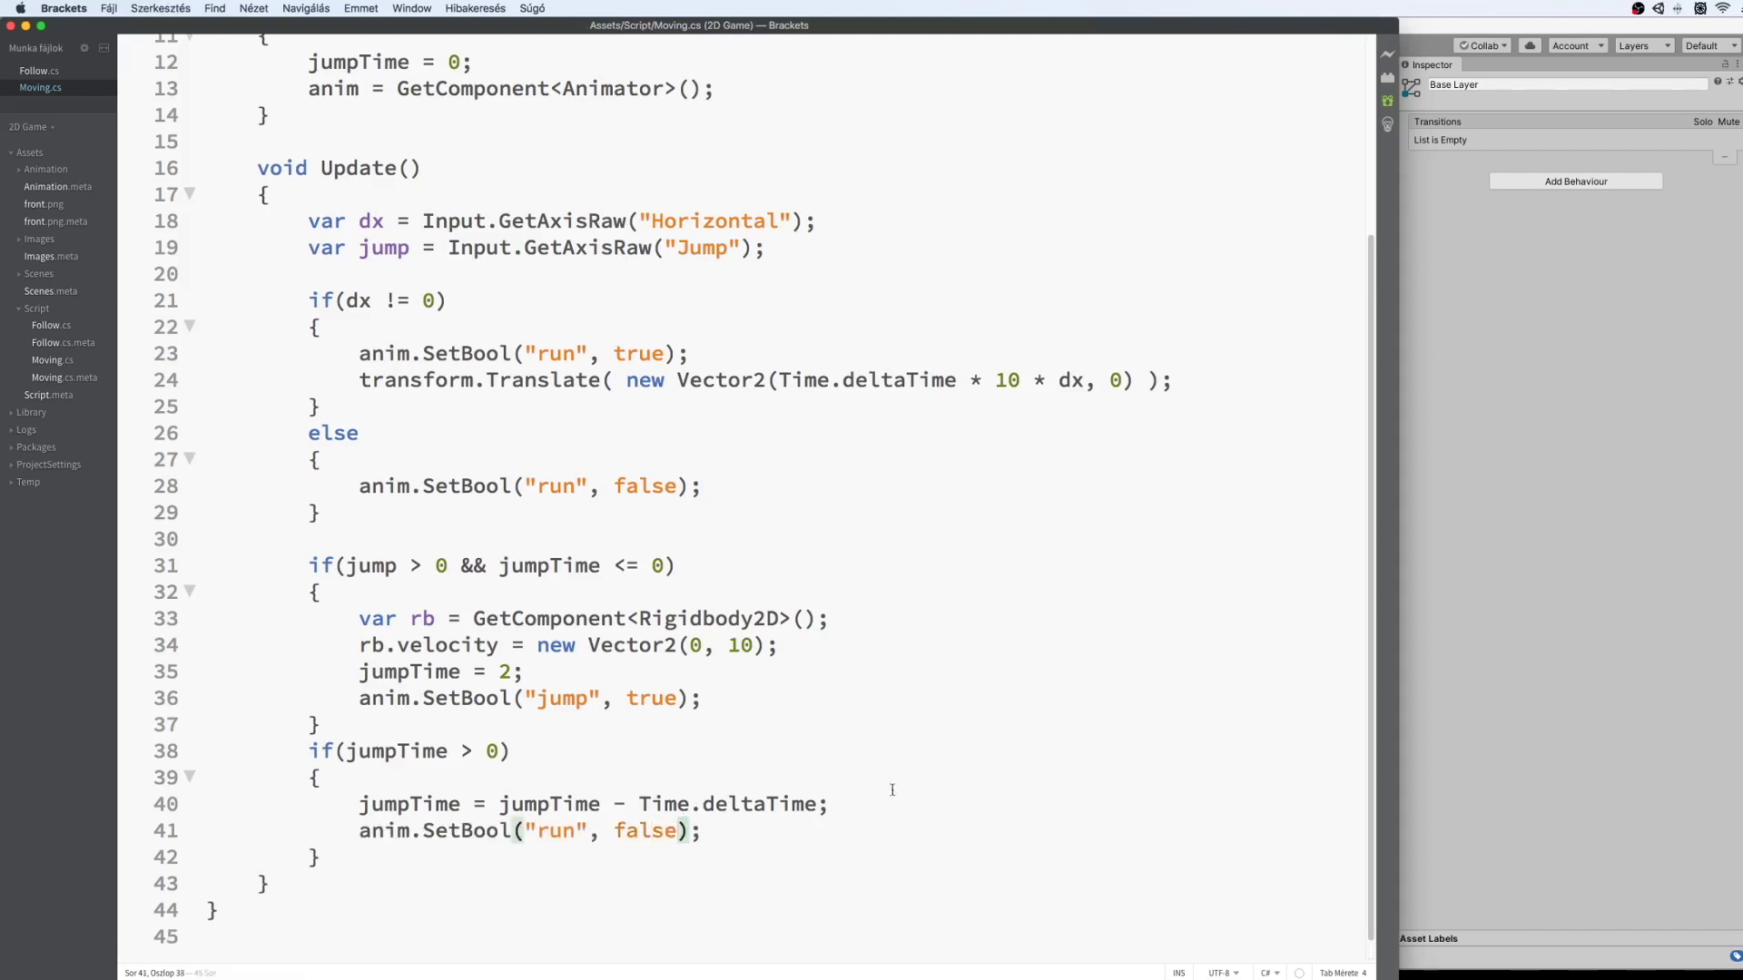
pyautogui.click(1495, 699)
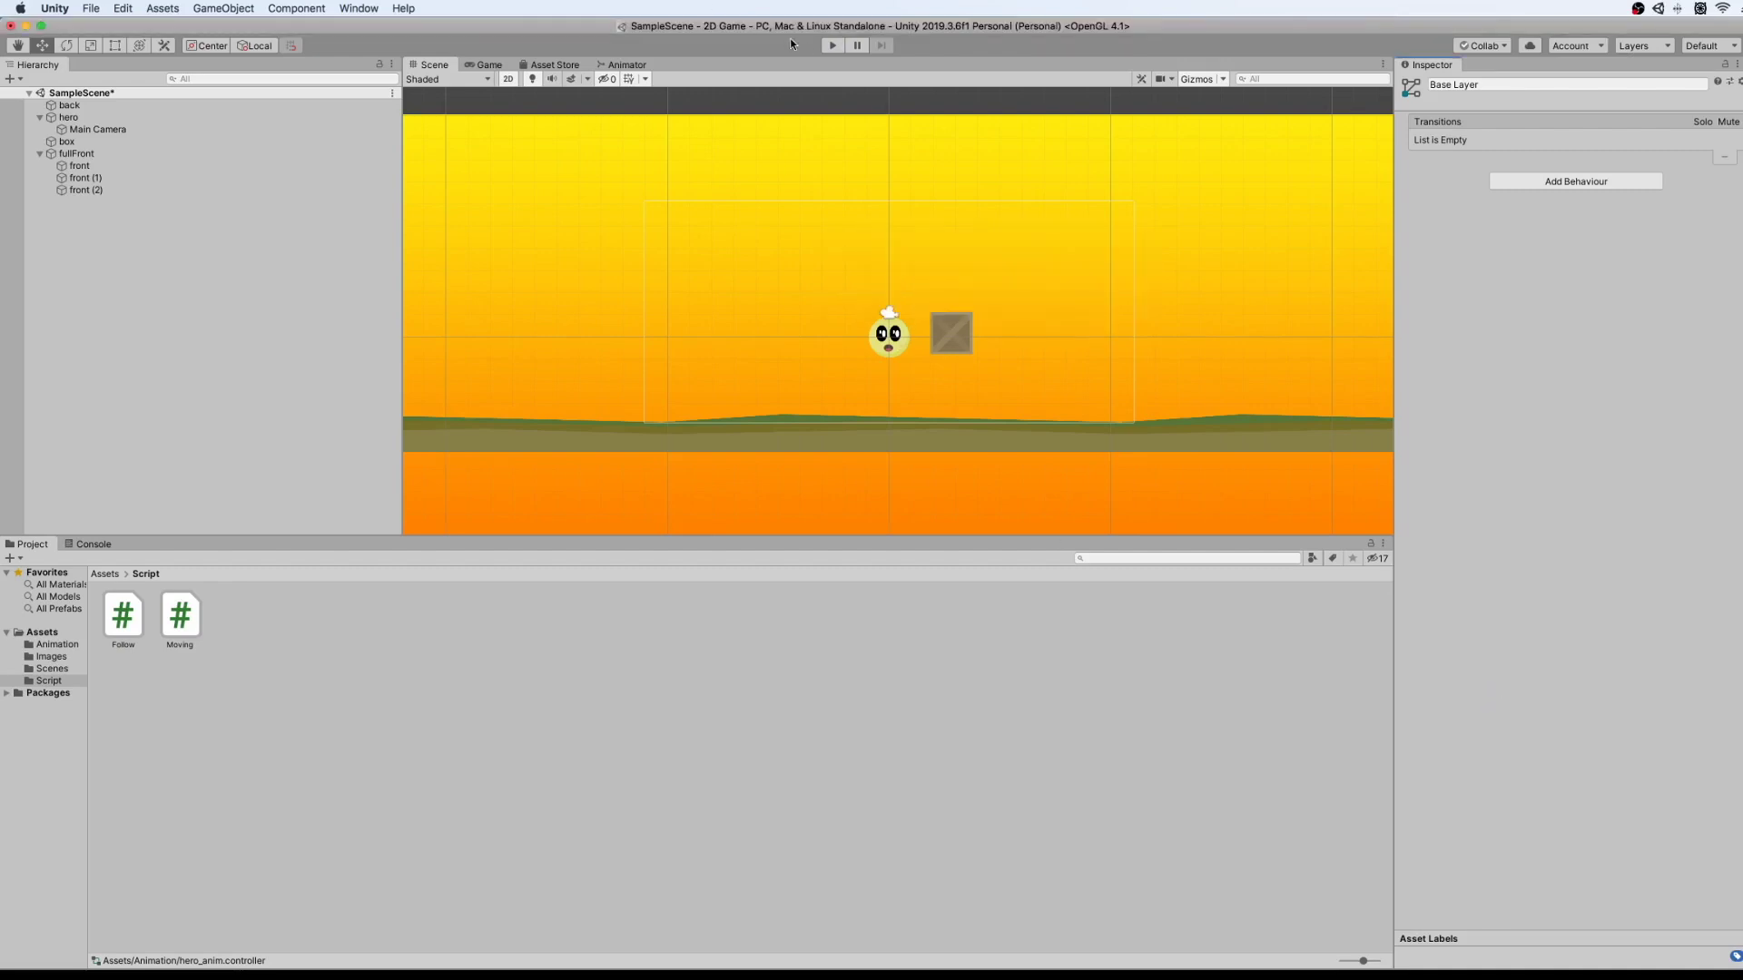
# Play the game again, moving the hero left and right and jumping with Space.
pyautogui.click(832, 44)
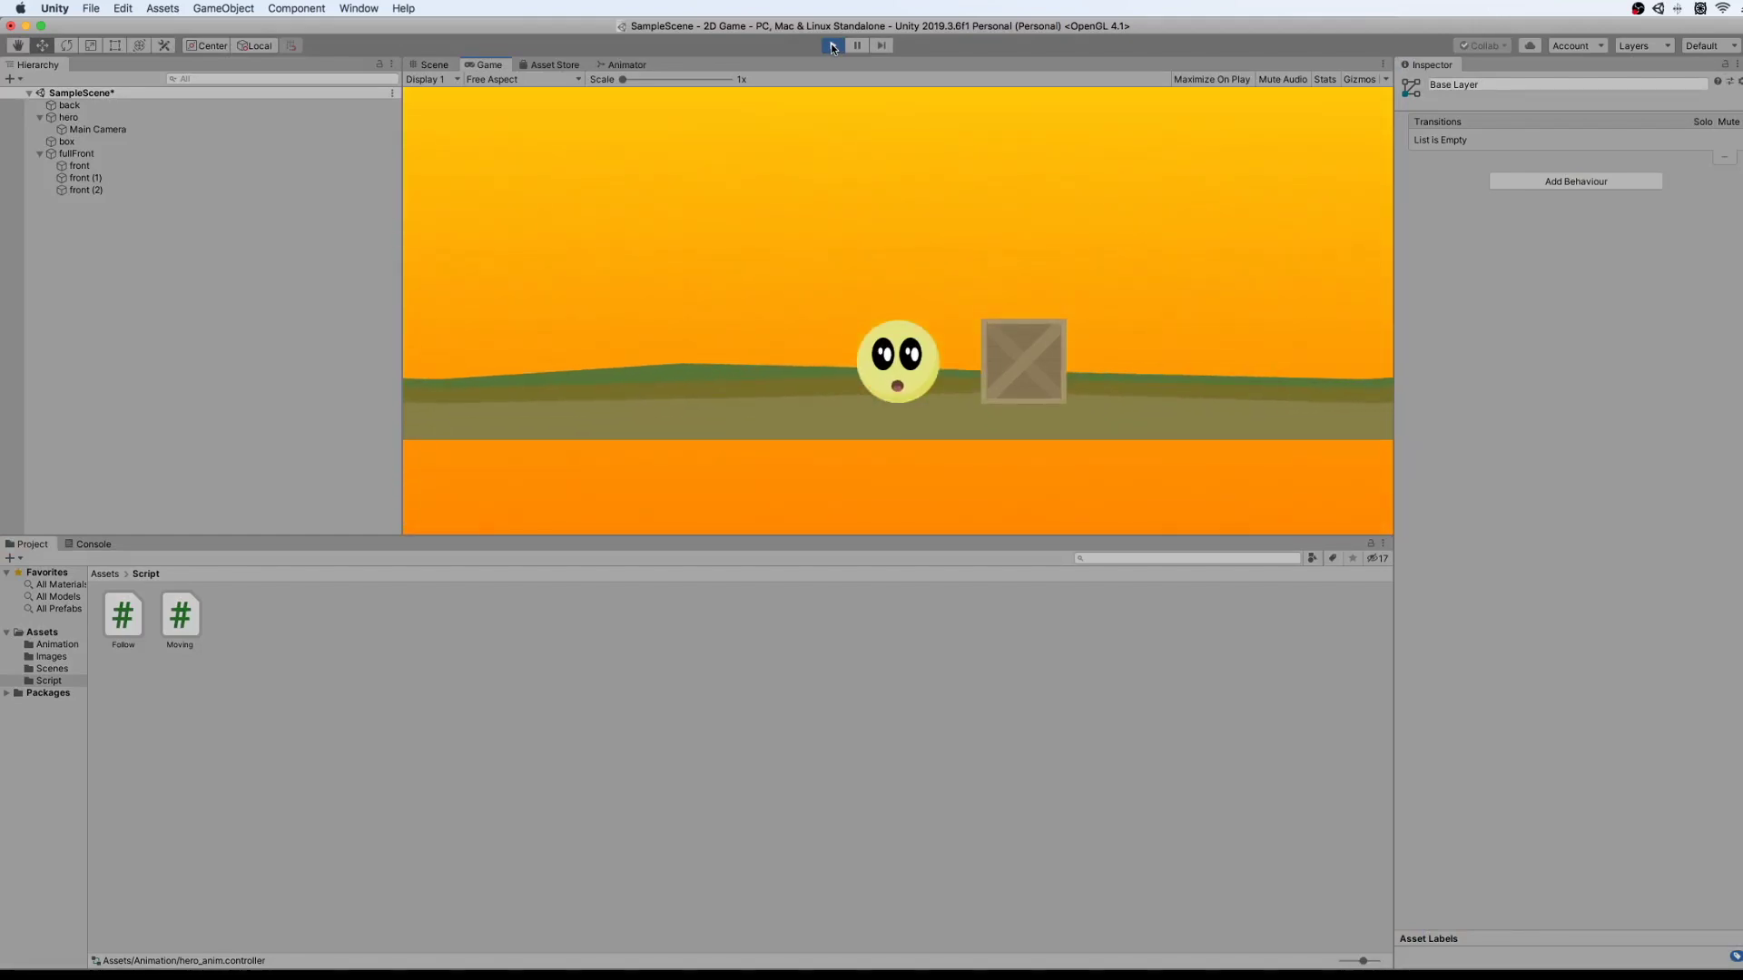
pyautogui.press('Left')
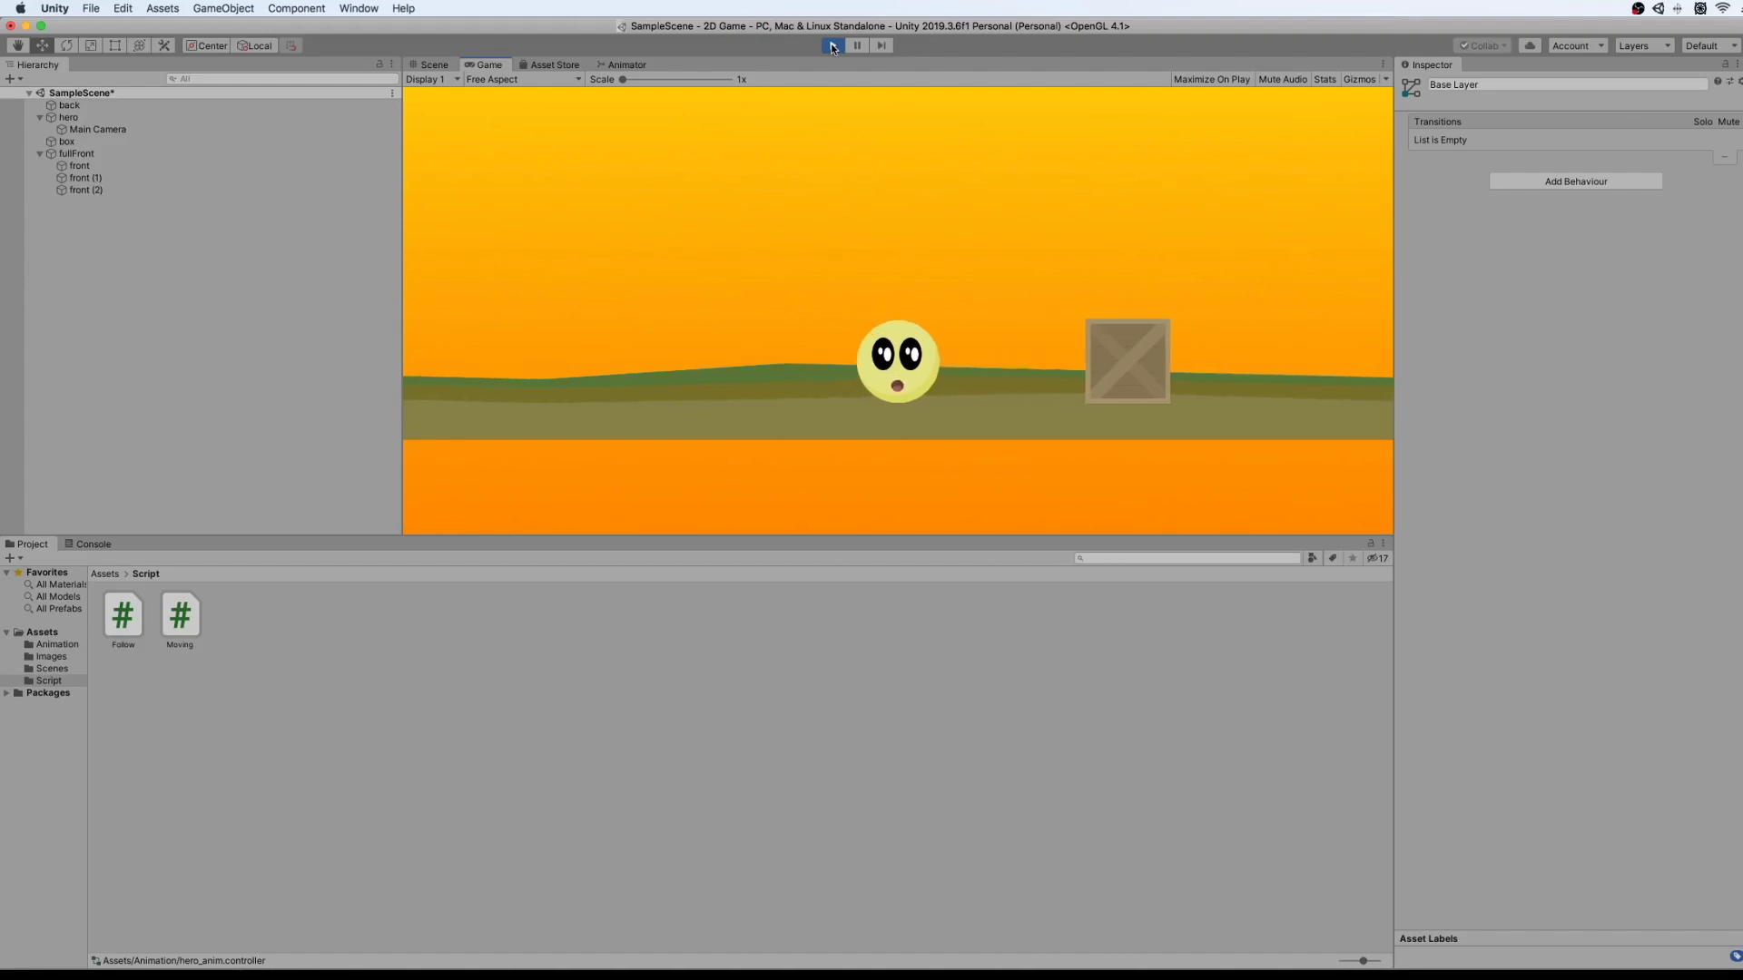
pyautogui.press('space')
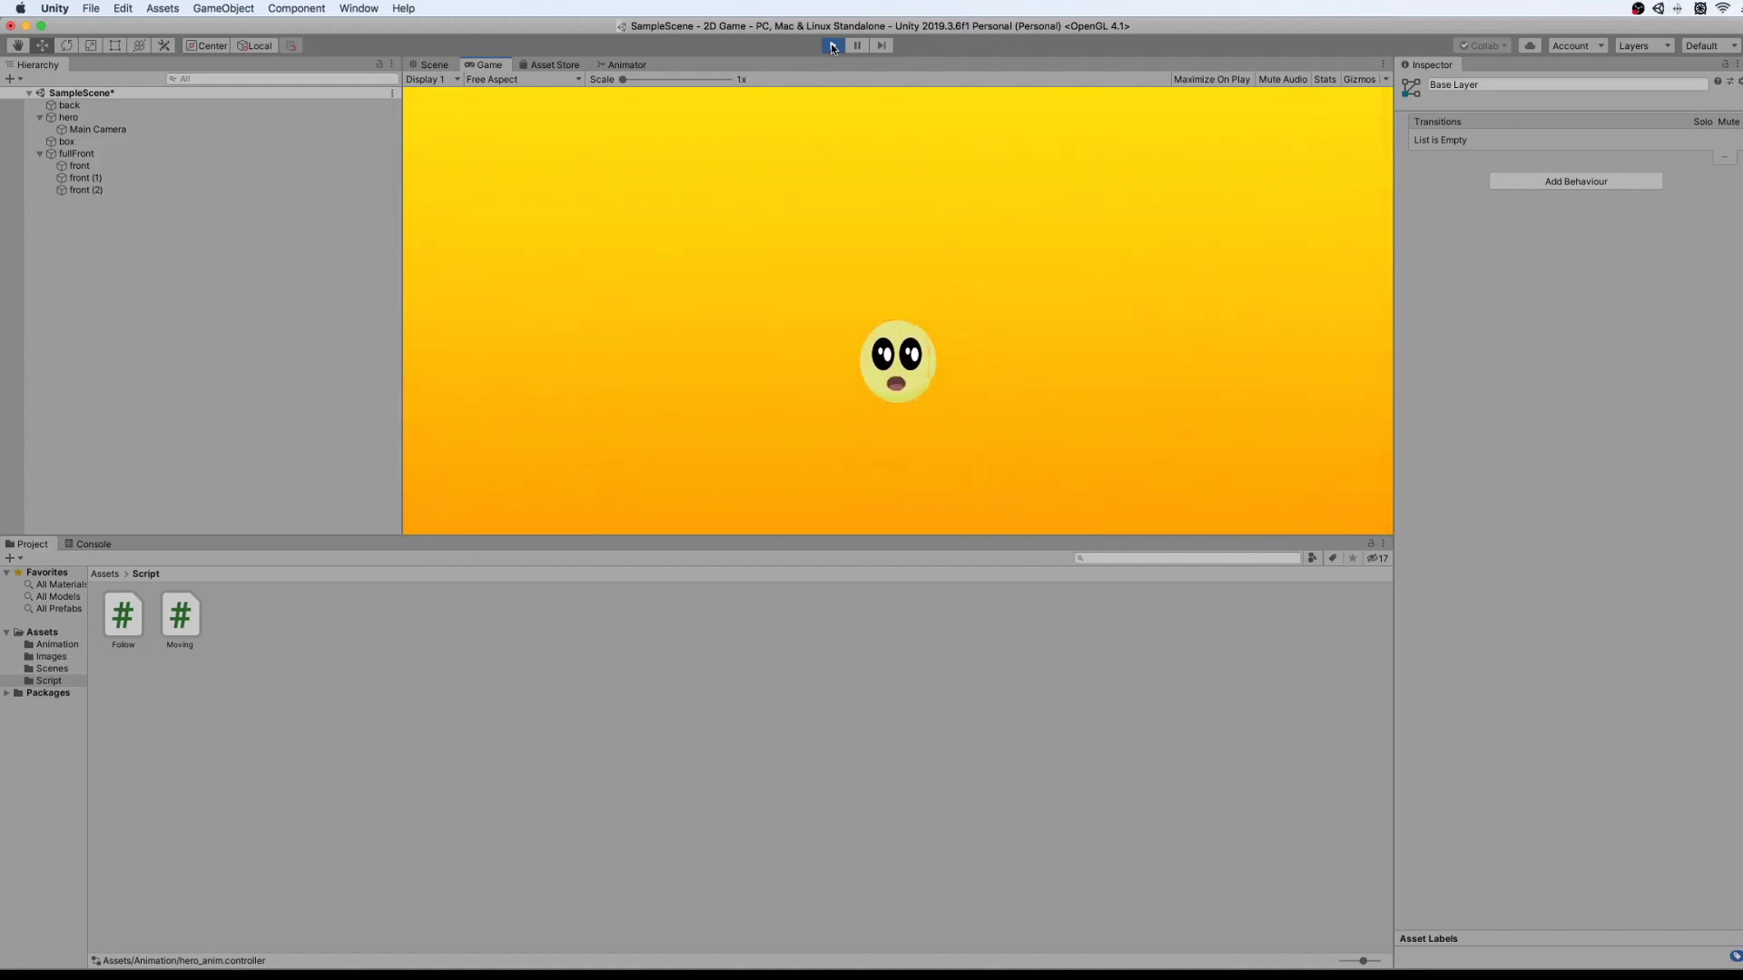
pyautogui.press('Right')
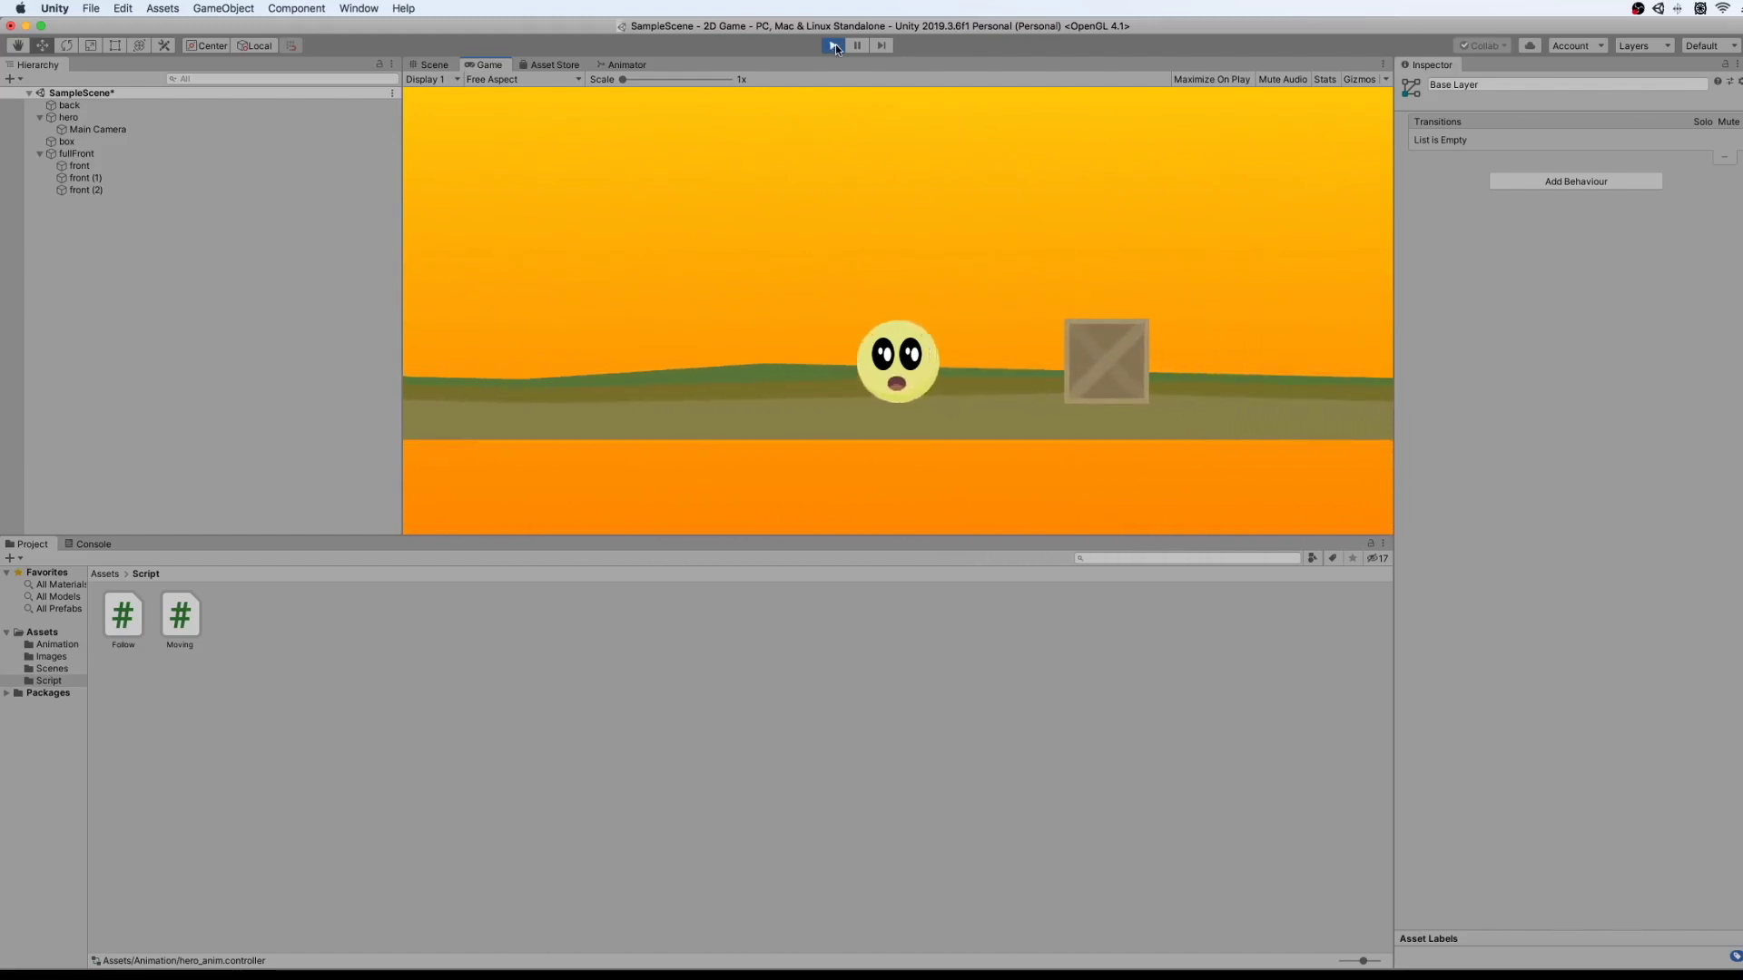
pyautogui.moveTo(917, 247); pyautogui.dragTo(938, 496)
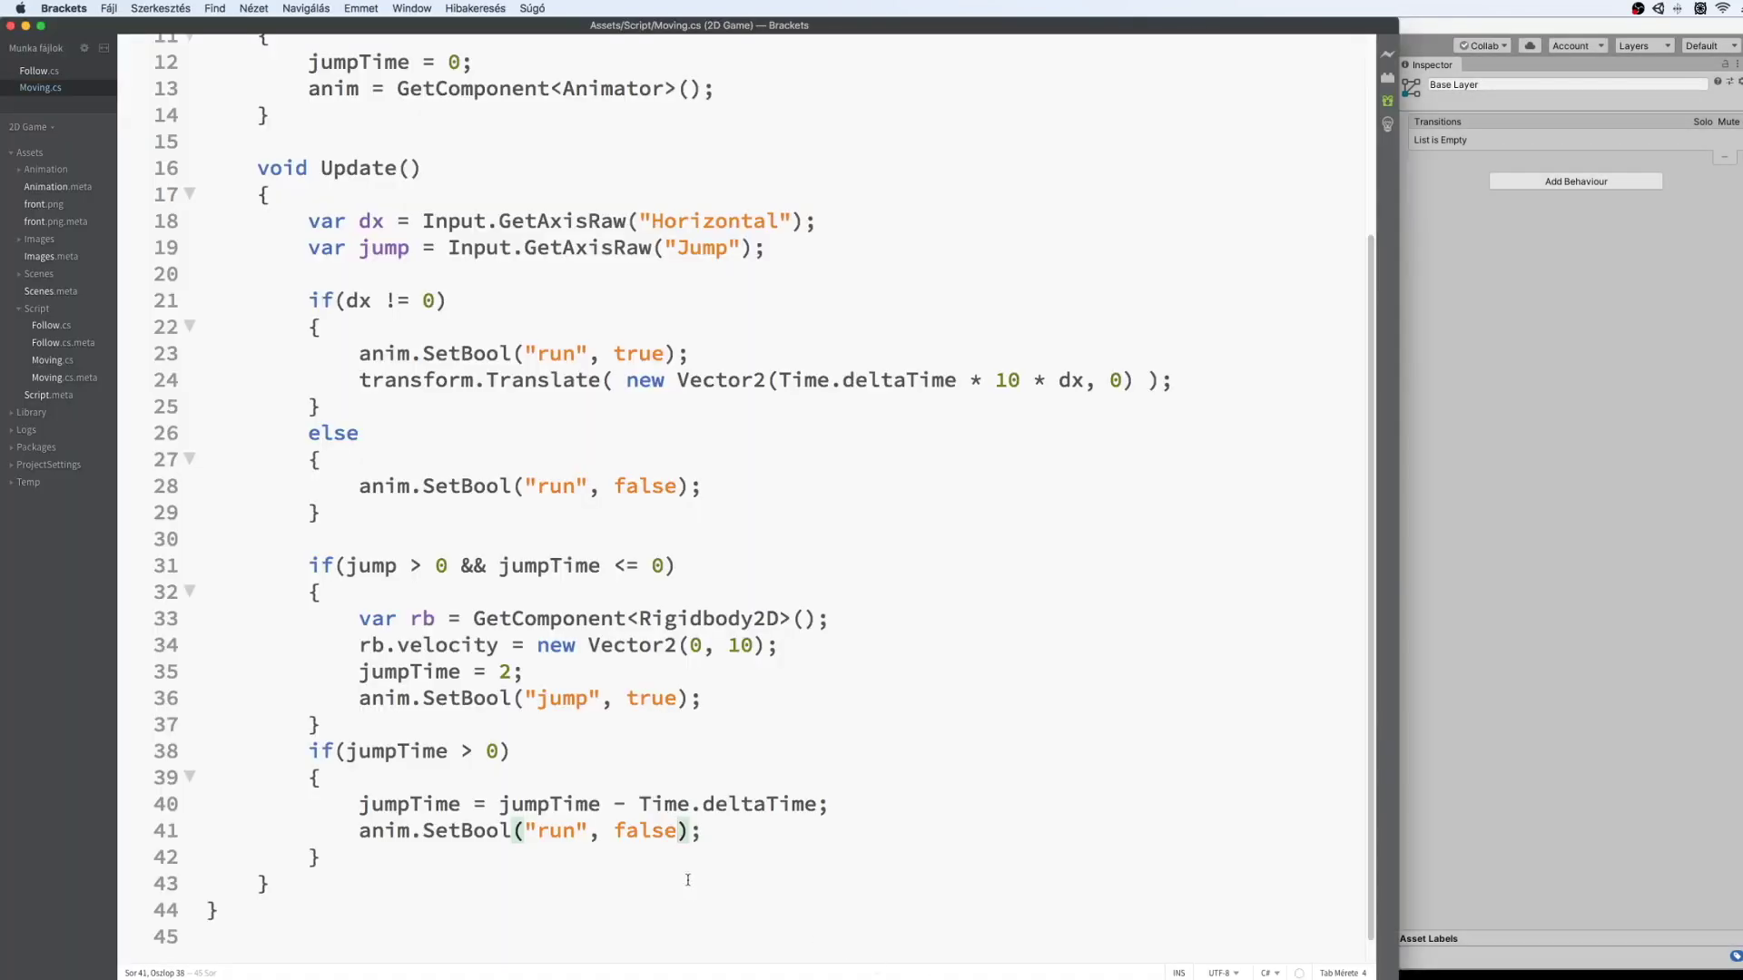
# Change line 41 to anim.SetBool("jump", false); and save Moving.cs.
pyautogui.doubleClick(556, 831)
pyautogui.write('jum')
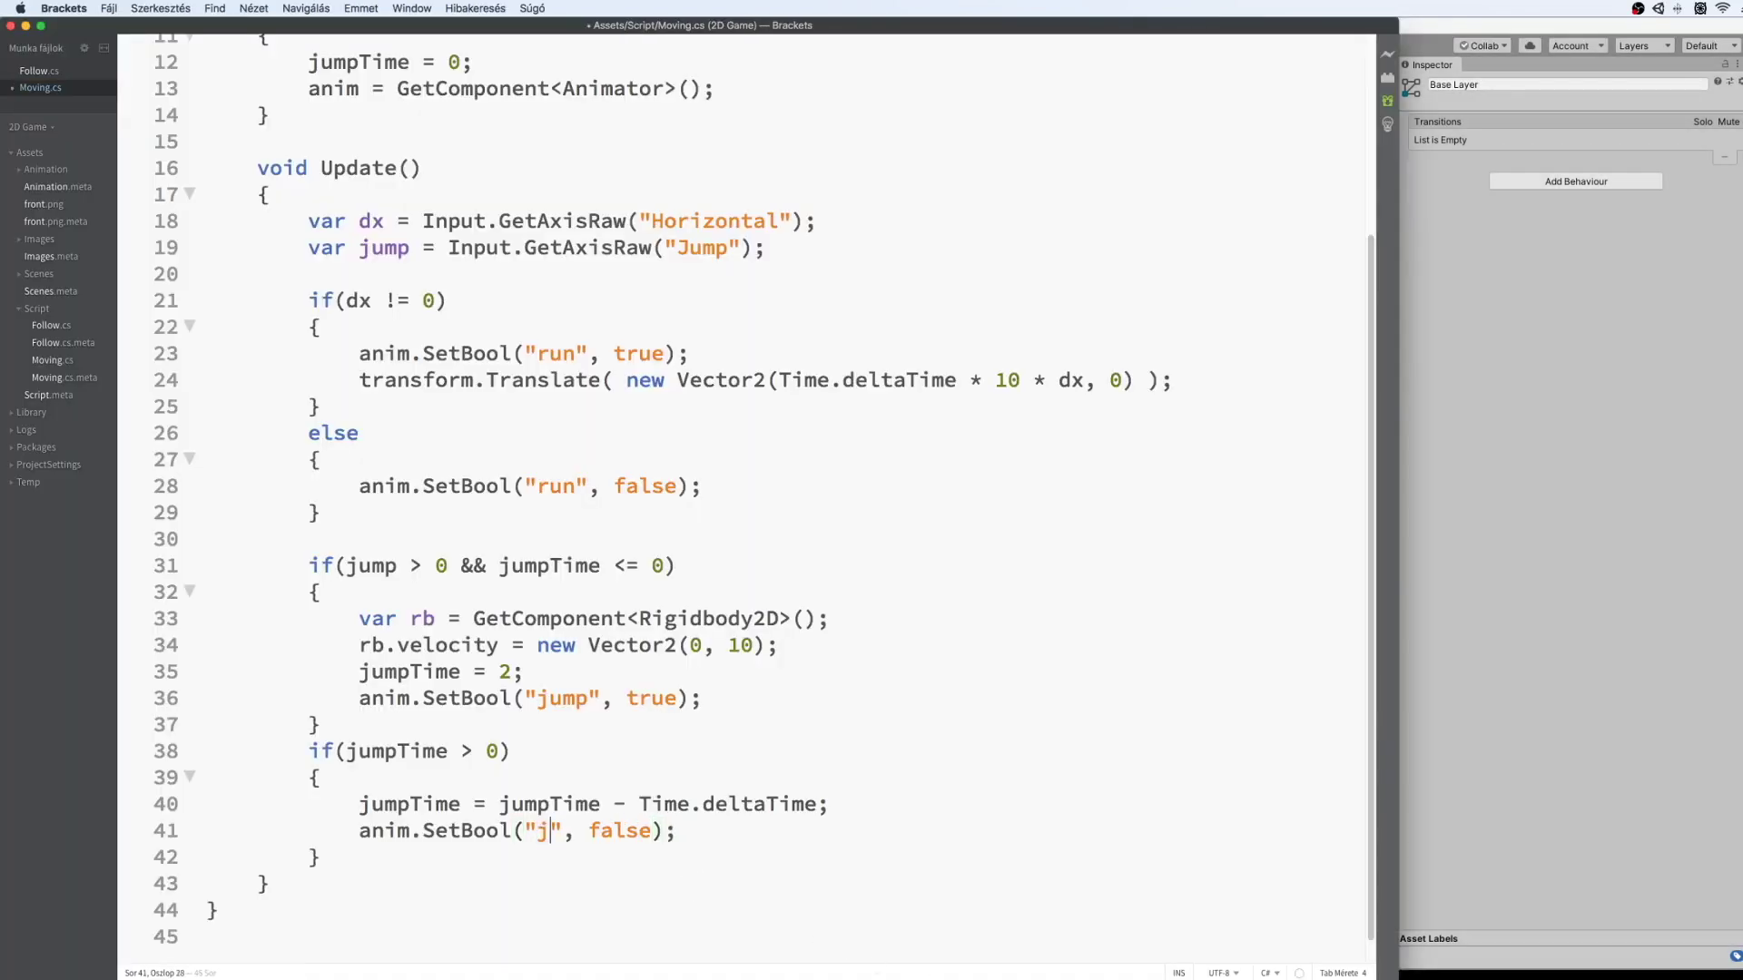
pyautogui.write('p')
pyautogui.press('super+s')
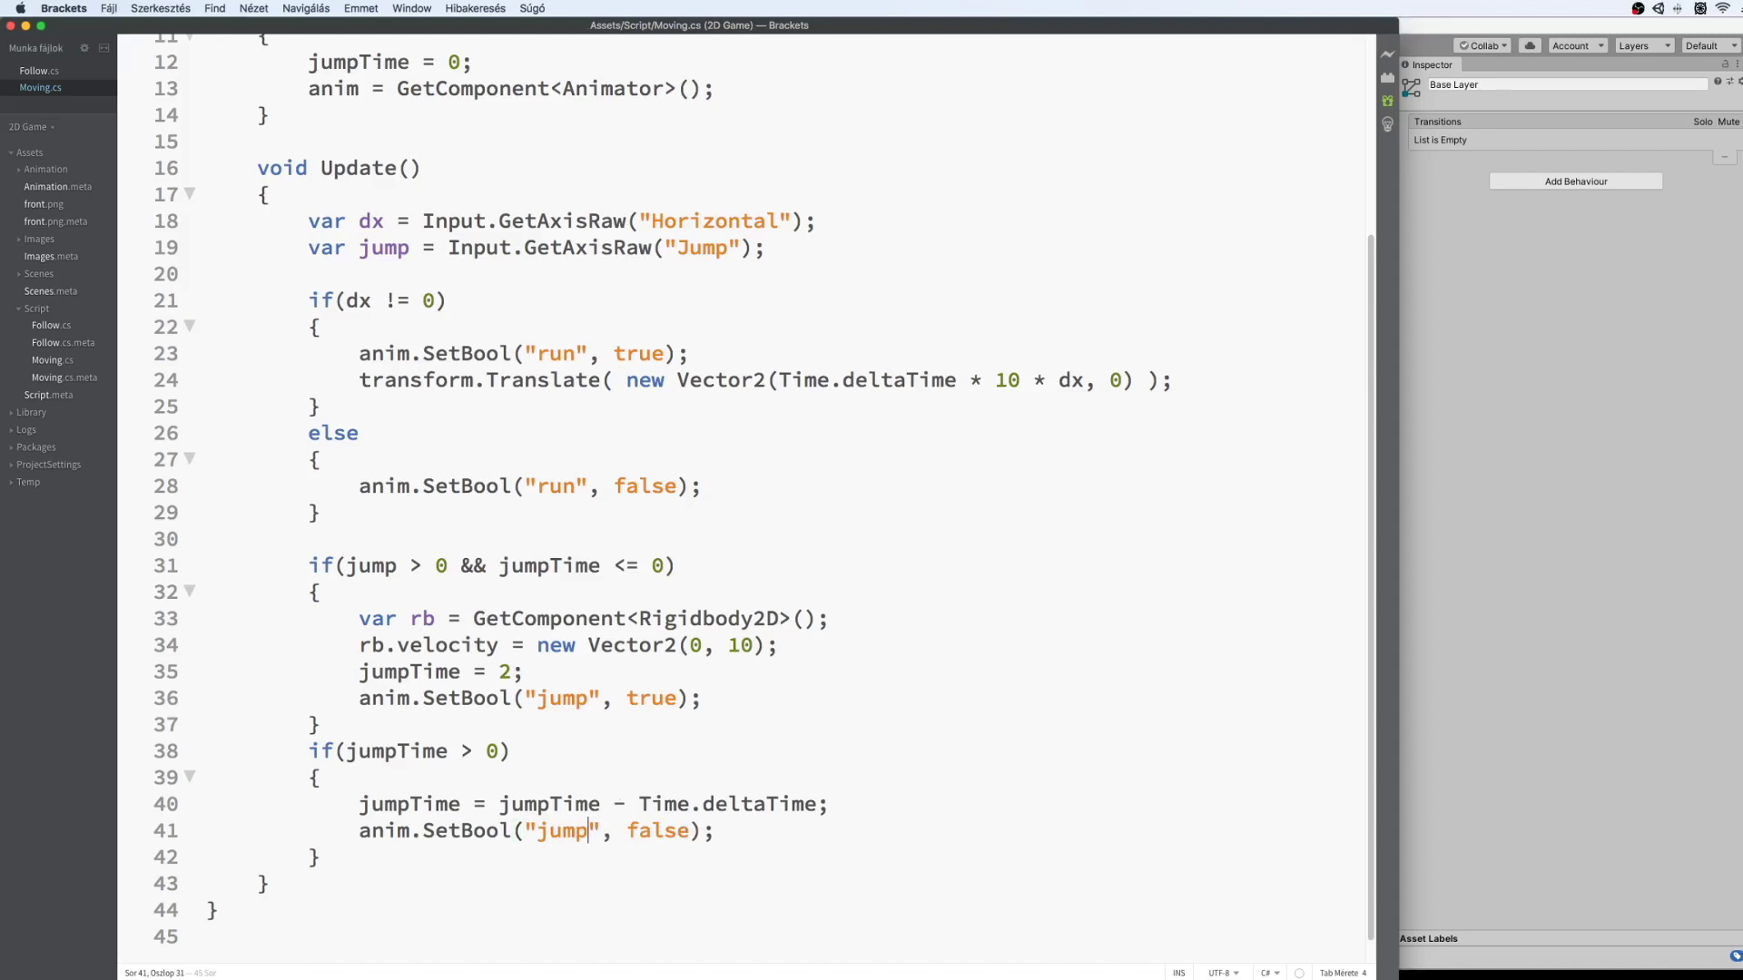
pyautogui.click(1478, 797)
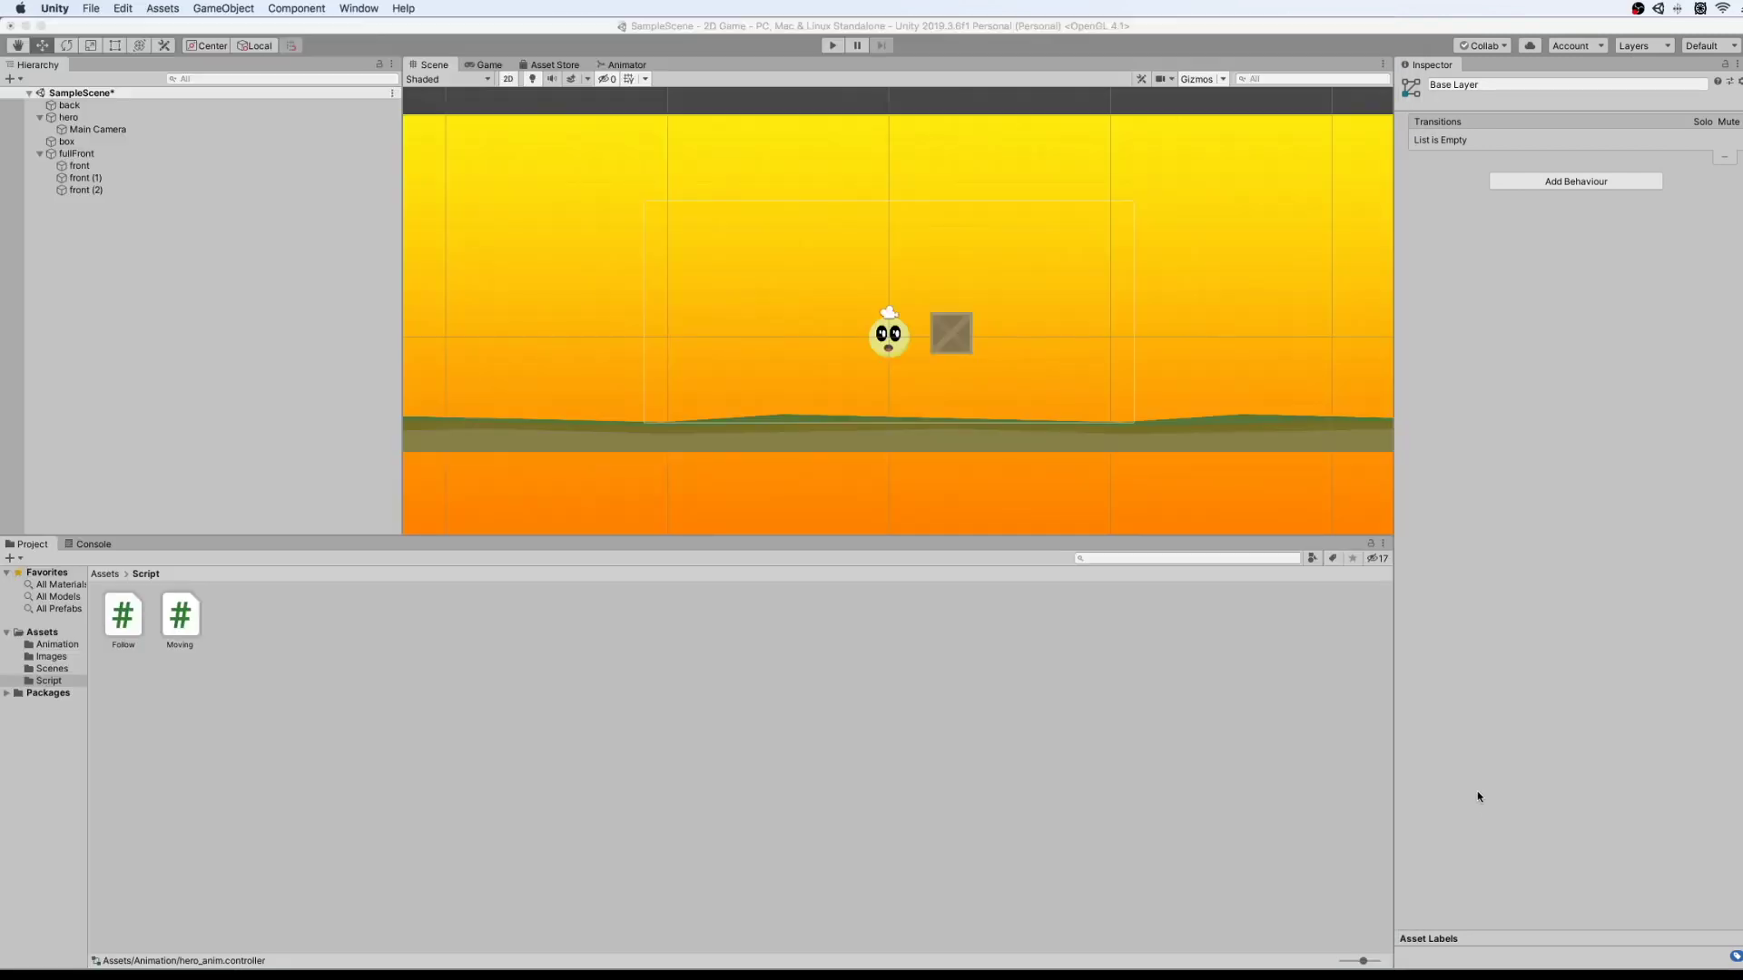
# Play-test the hero moving left and right and jumping with Space, then stop and return to Moving.cs.
pyautogui.click(834, 47)
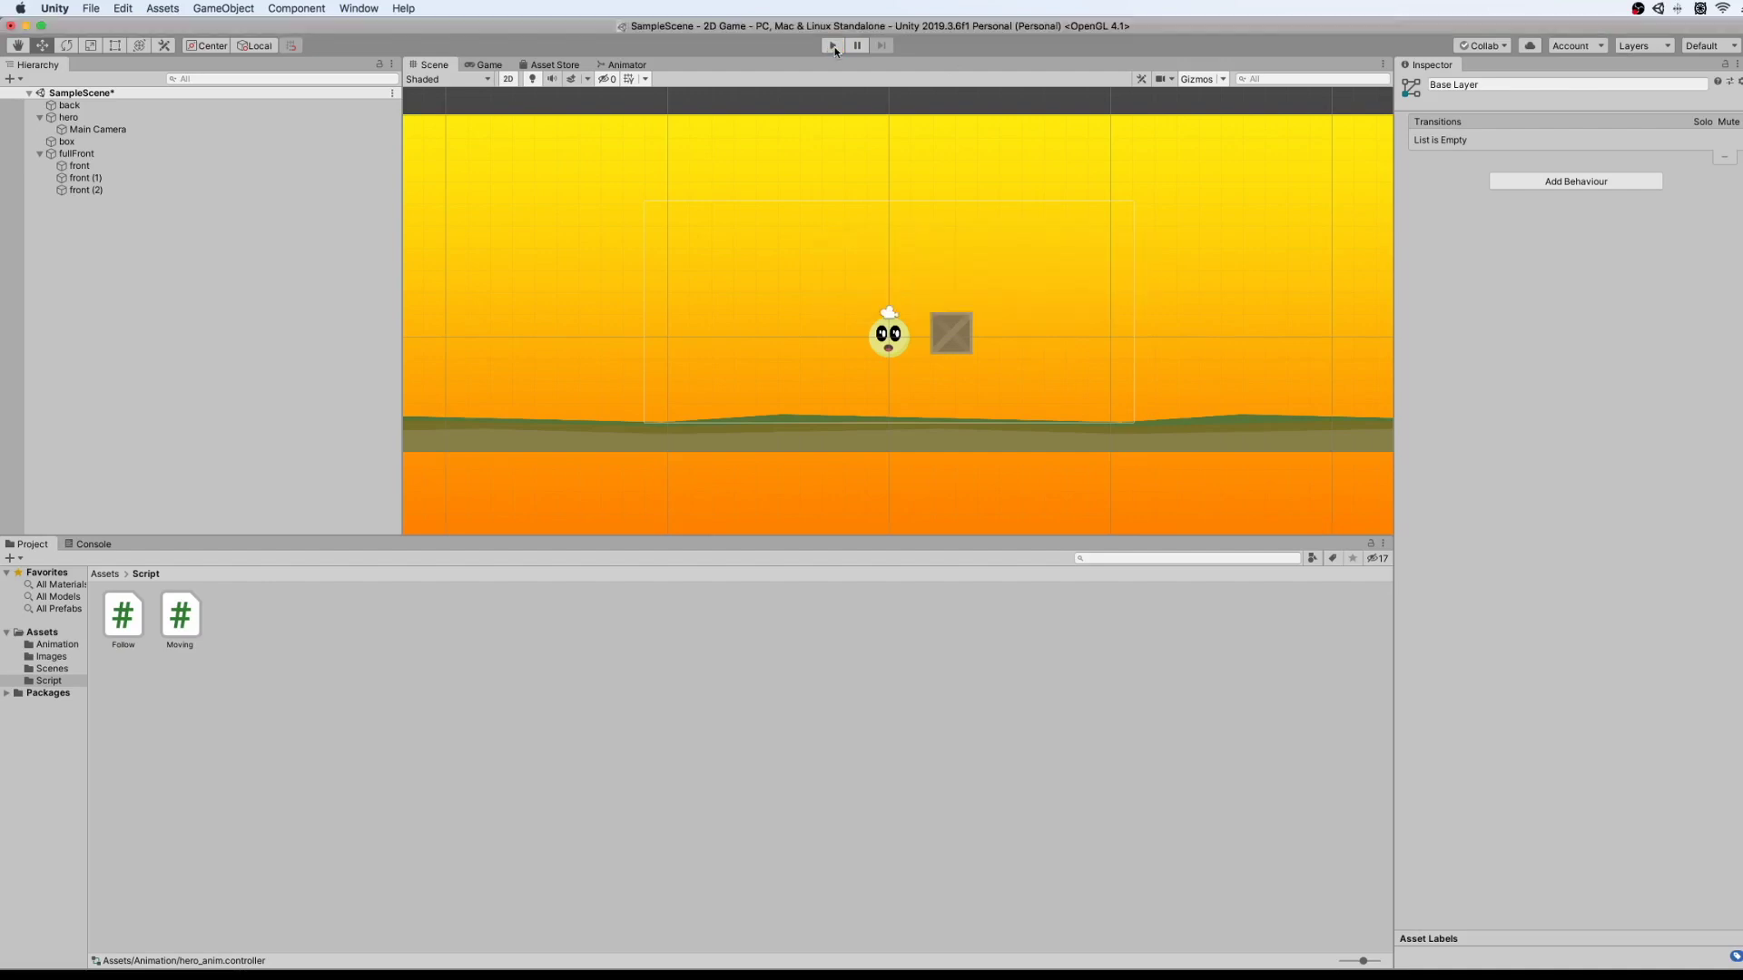
pyautogui.click(834, 47)
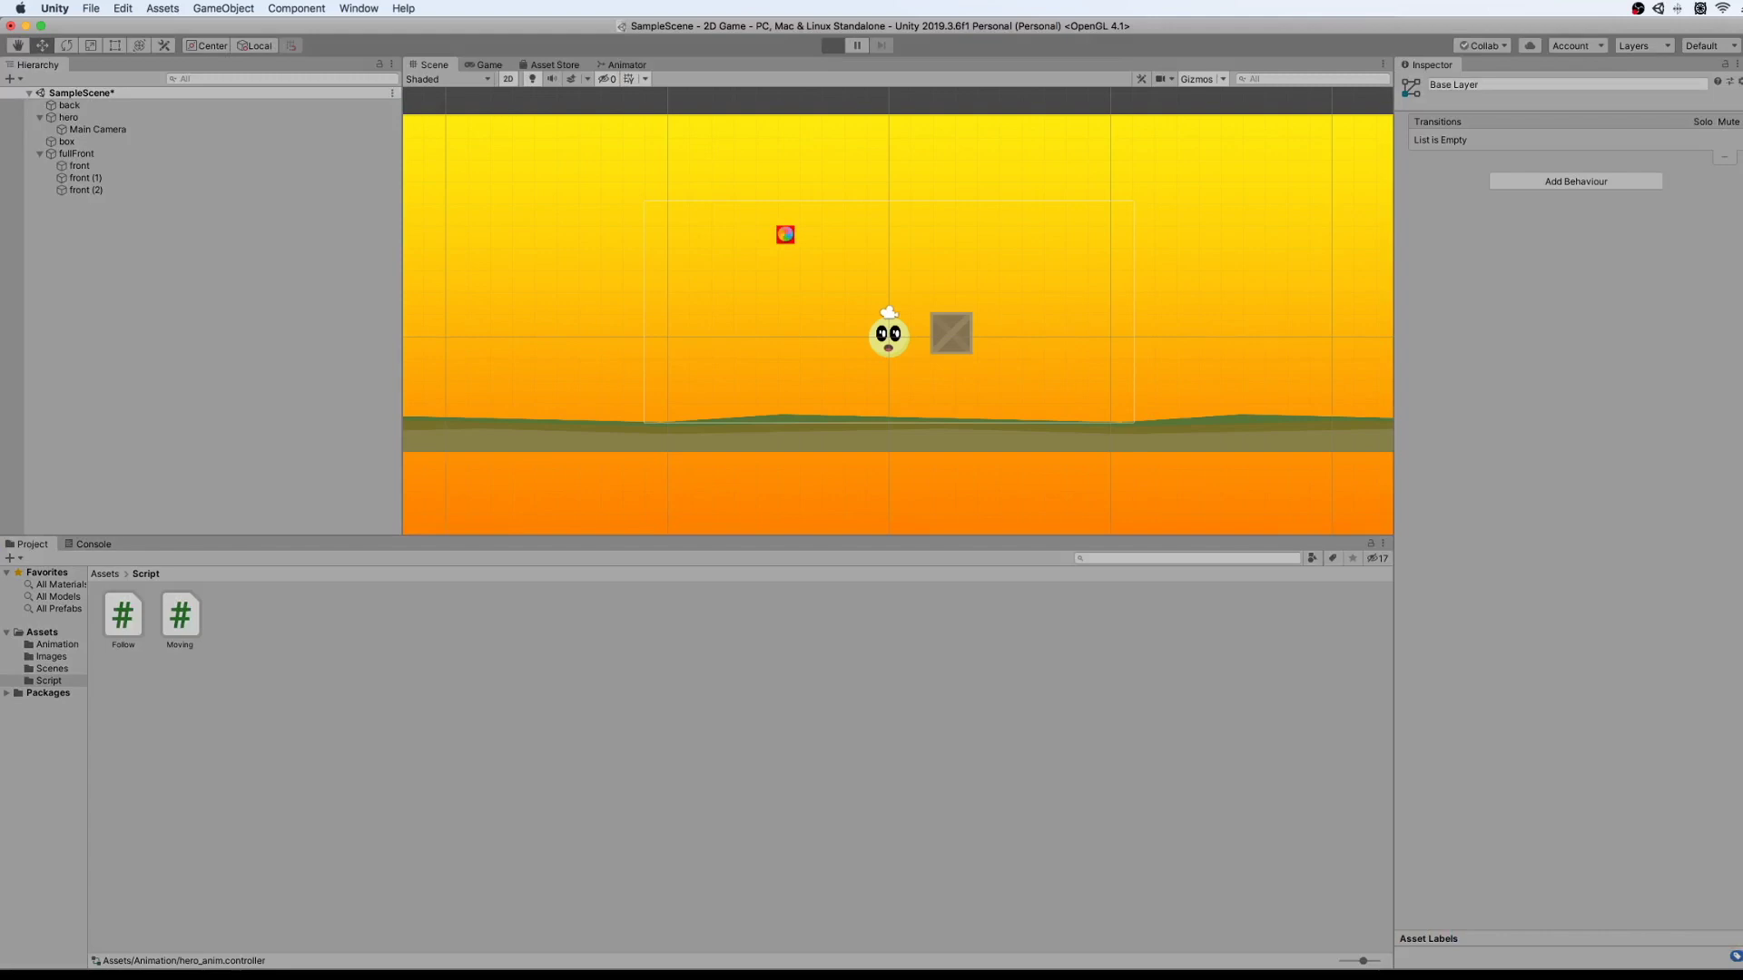
pyautogui.press('Left')
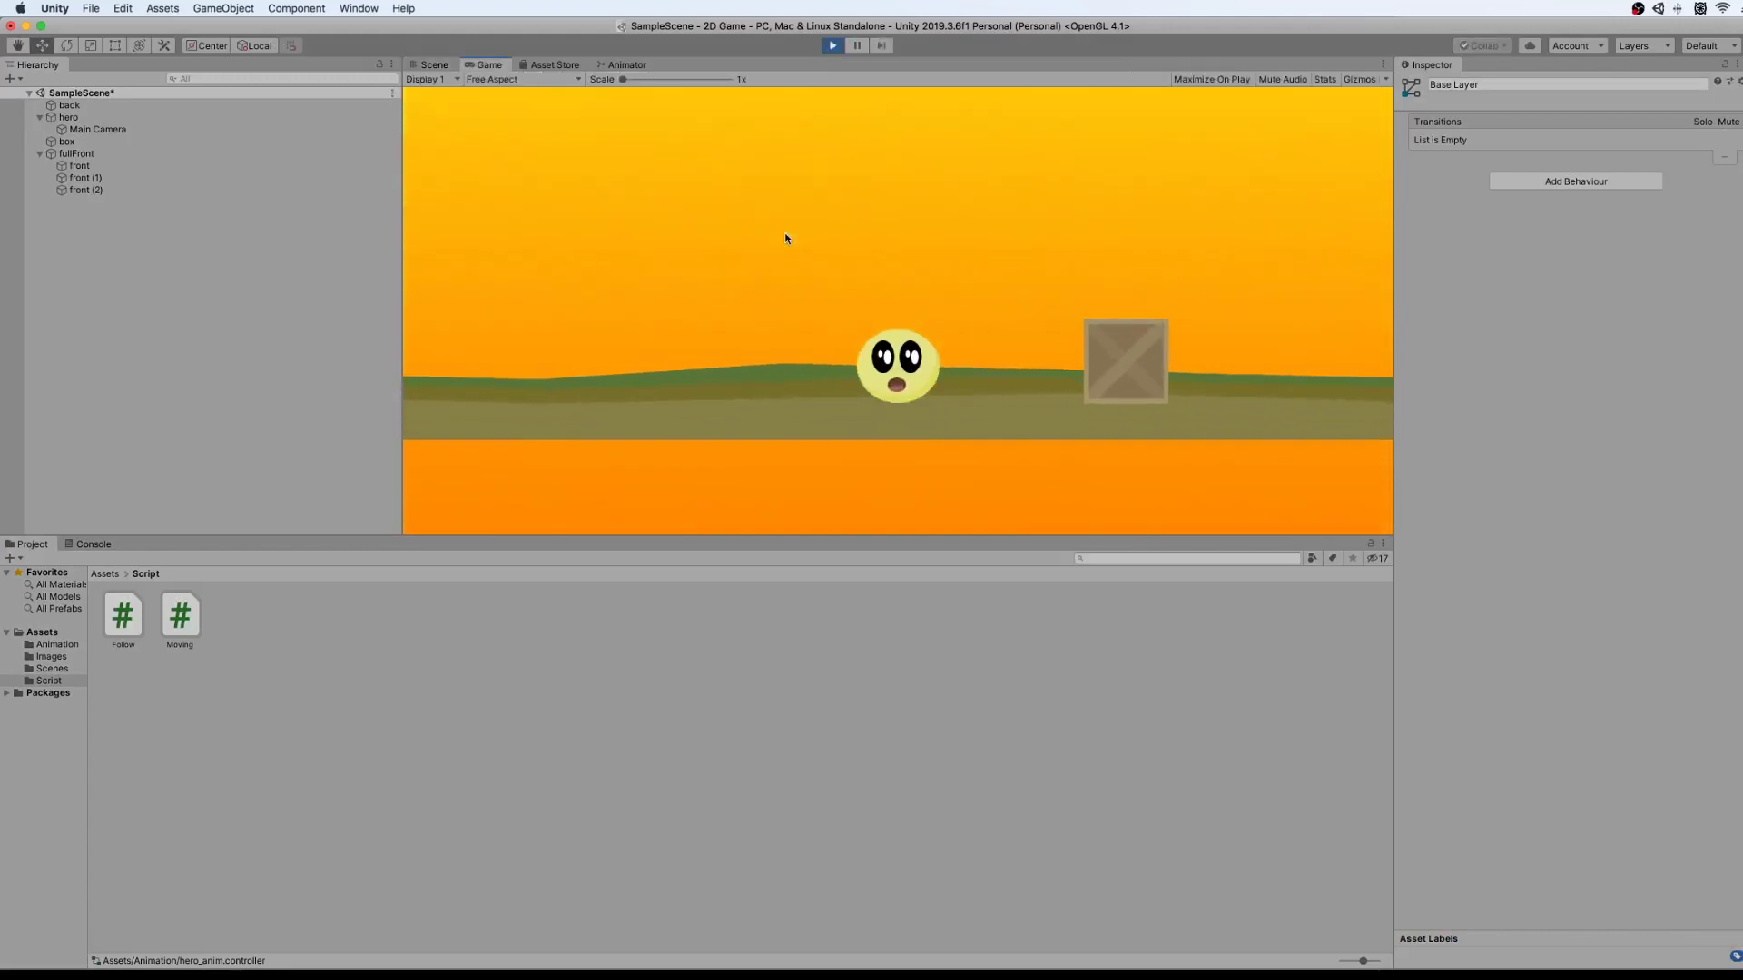
pyautogui.press('Right')
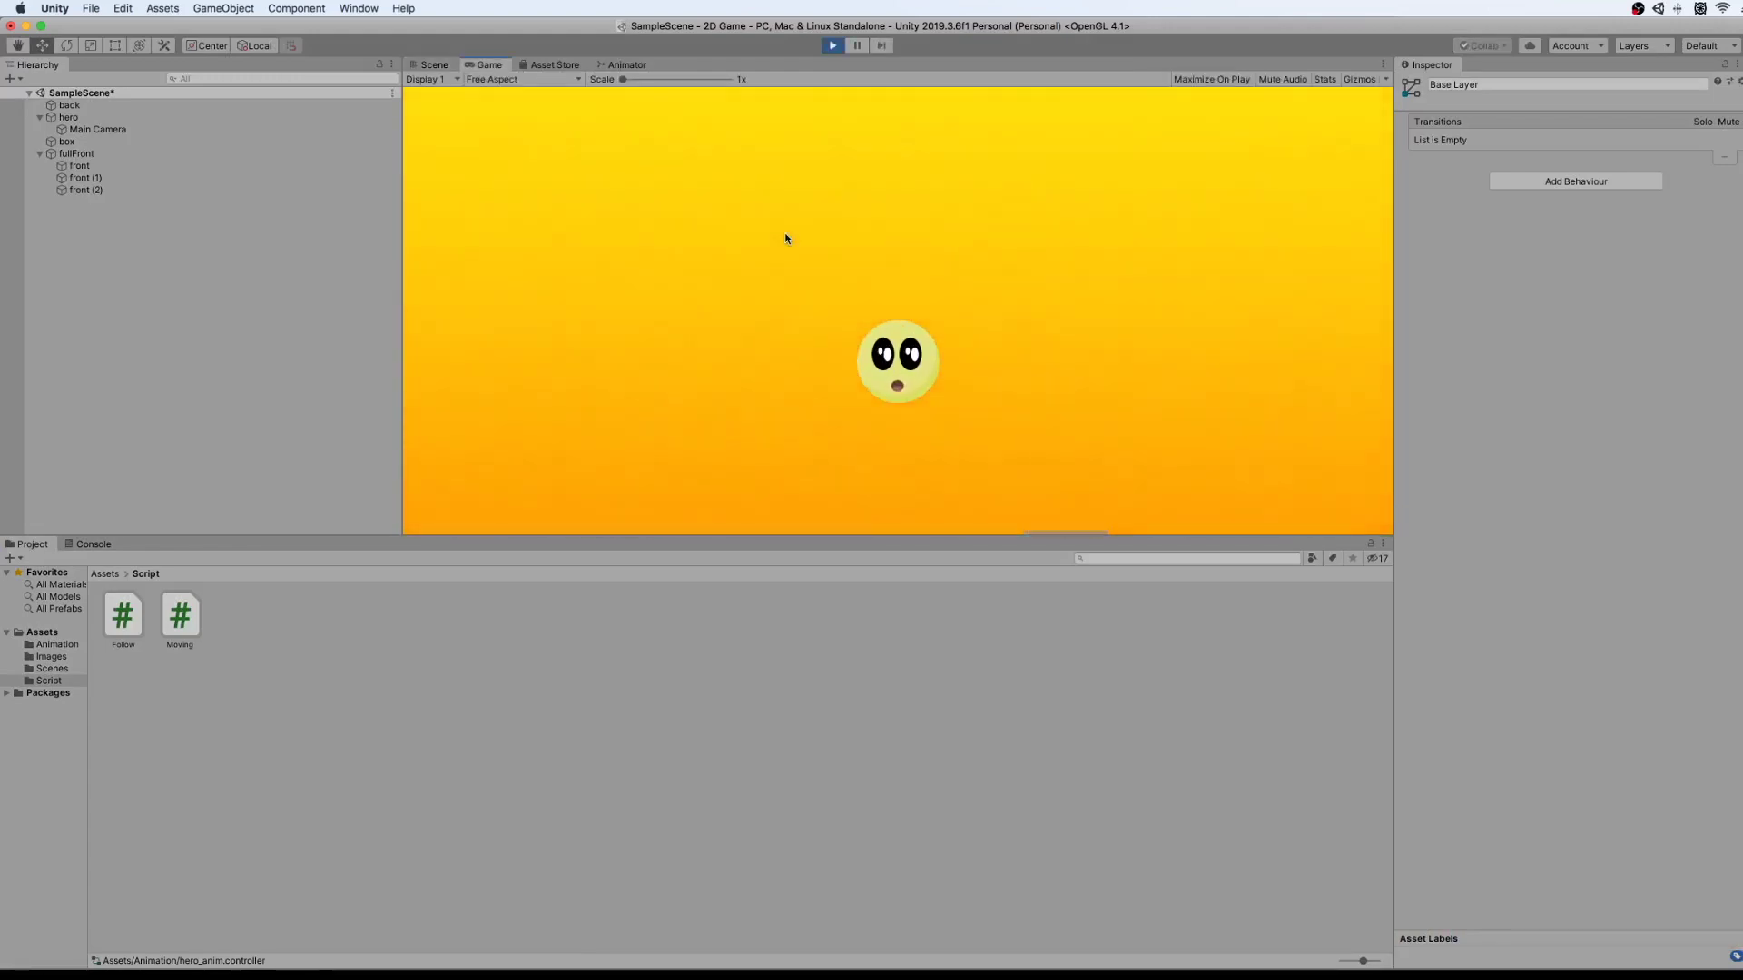
pyautogui.press('Left')
pyautogui.press('space')
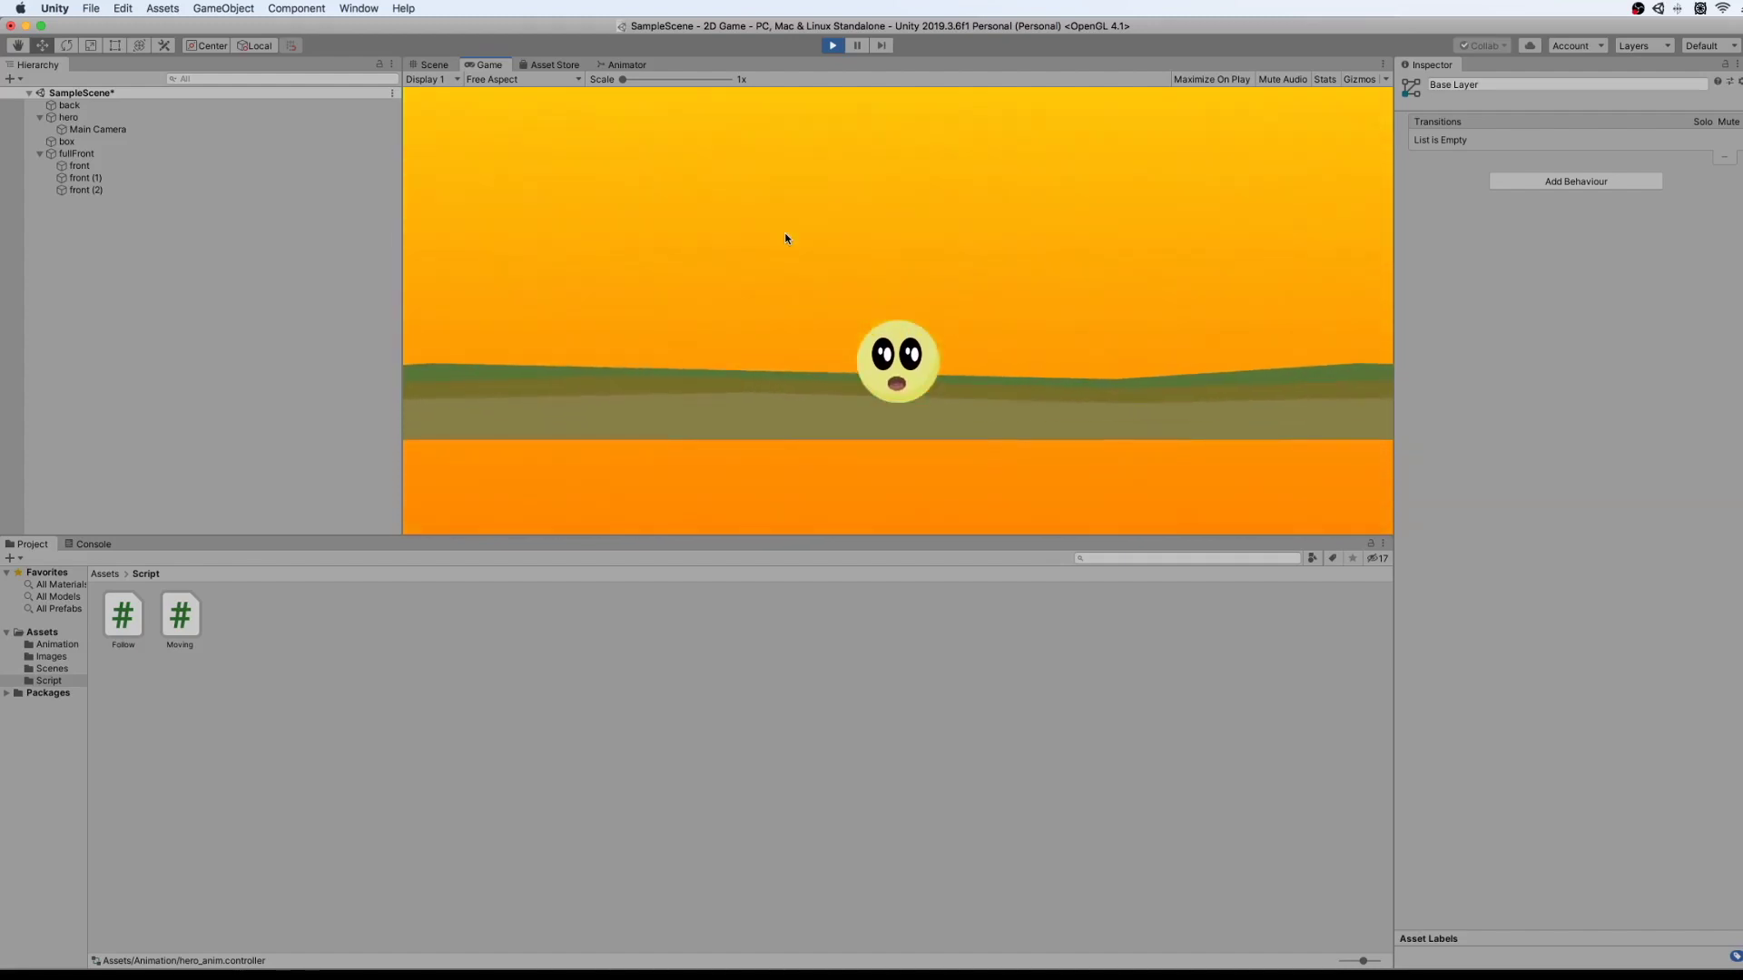
pyautogui.press('space')
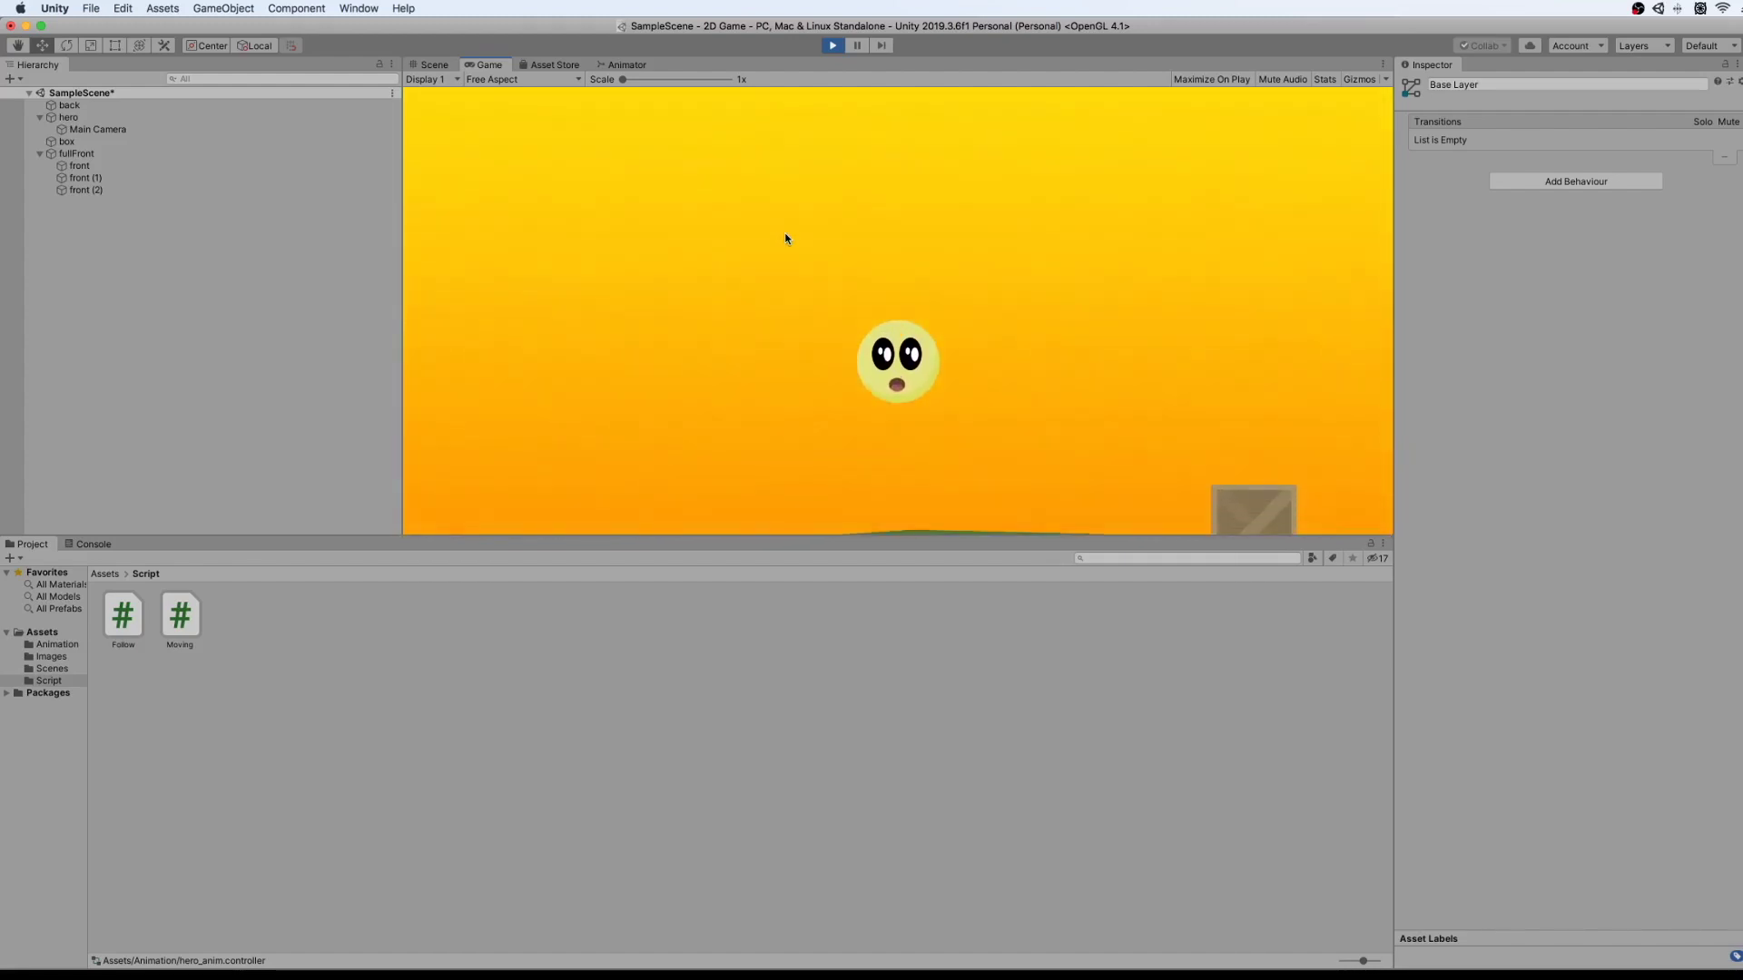
pyautogui.click(838, 47)
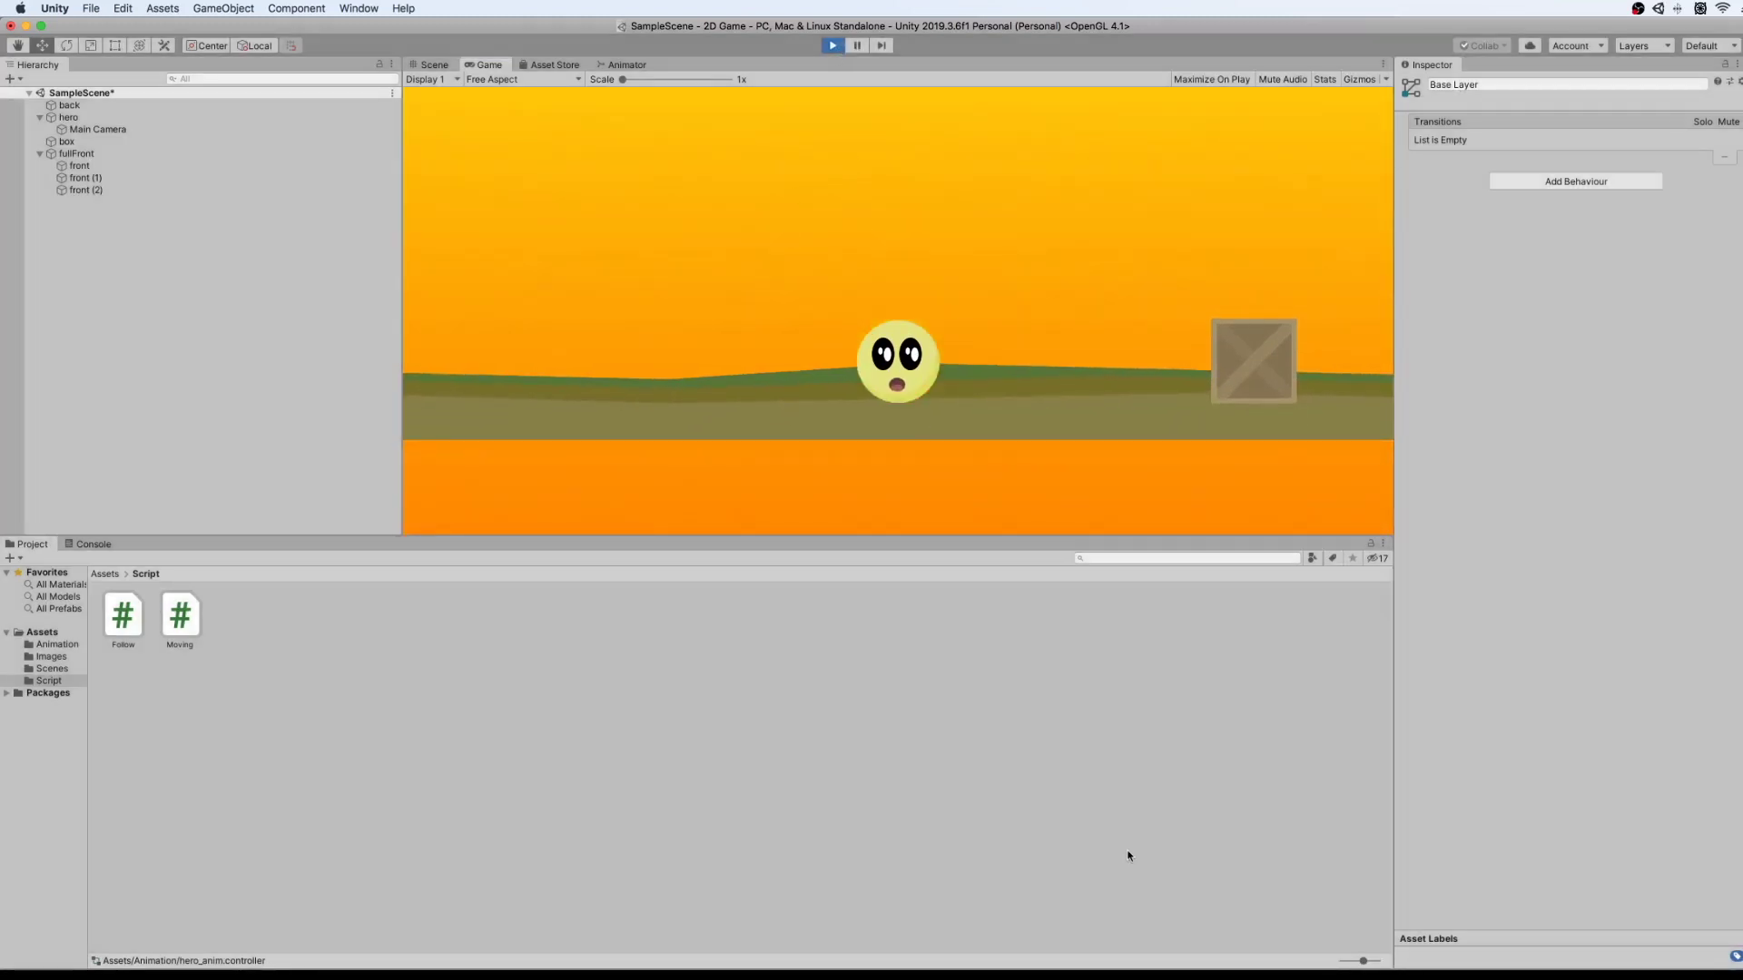
pyautogui.press('super+Tab')
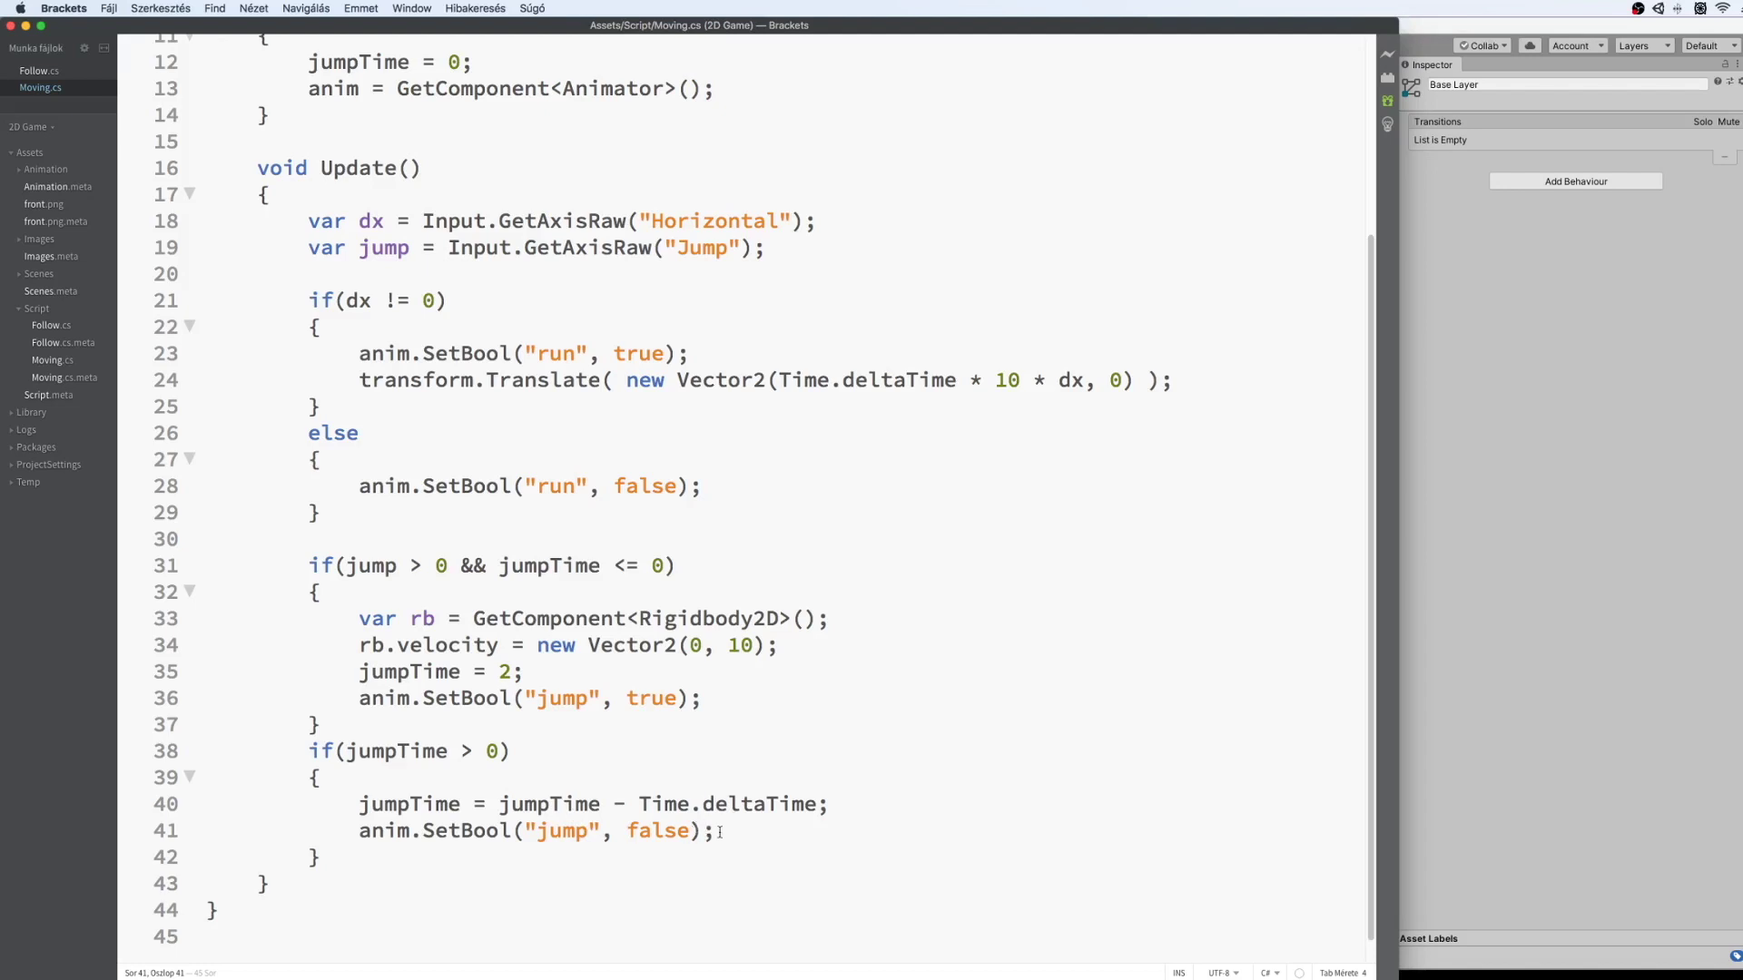
# Replace line 41 with if(jumpTime <= 0){ anim.SetBool("jump", false); }, save Moving.cs and return to Unity.
pyautogui.moveTo(721, 832); pyautogui.dragTo(361, 834)
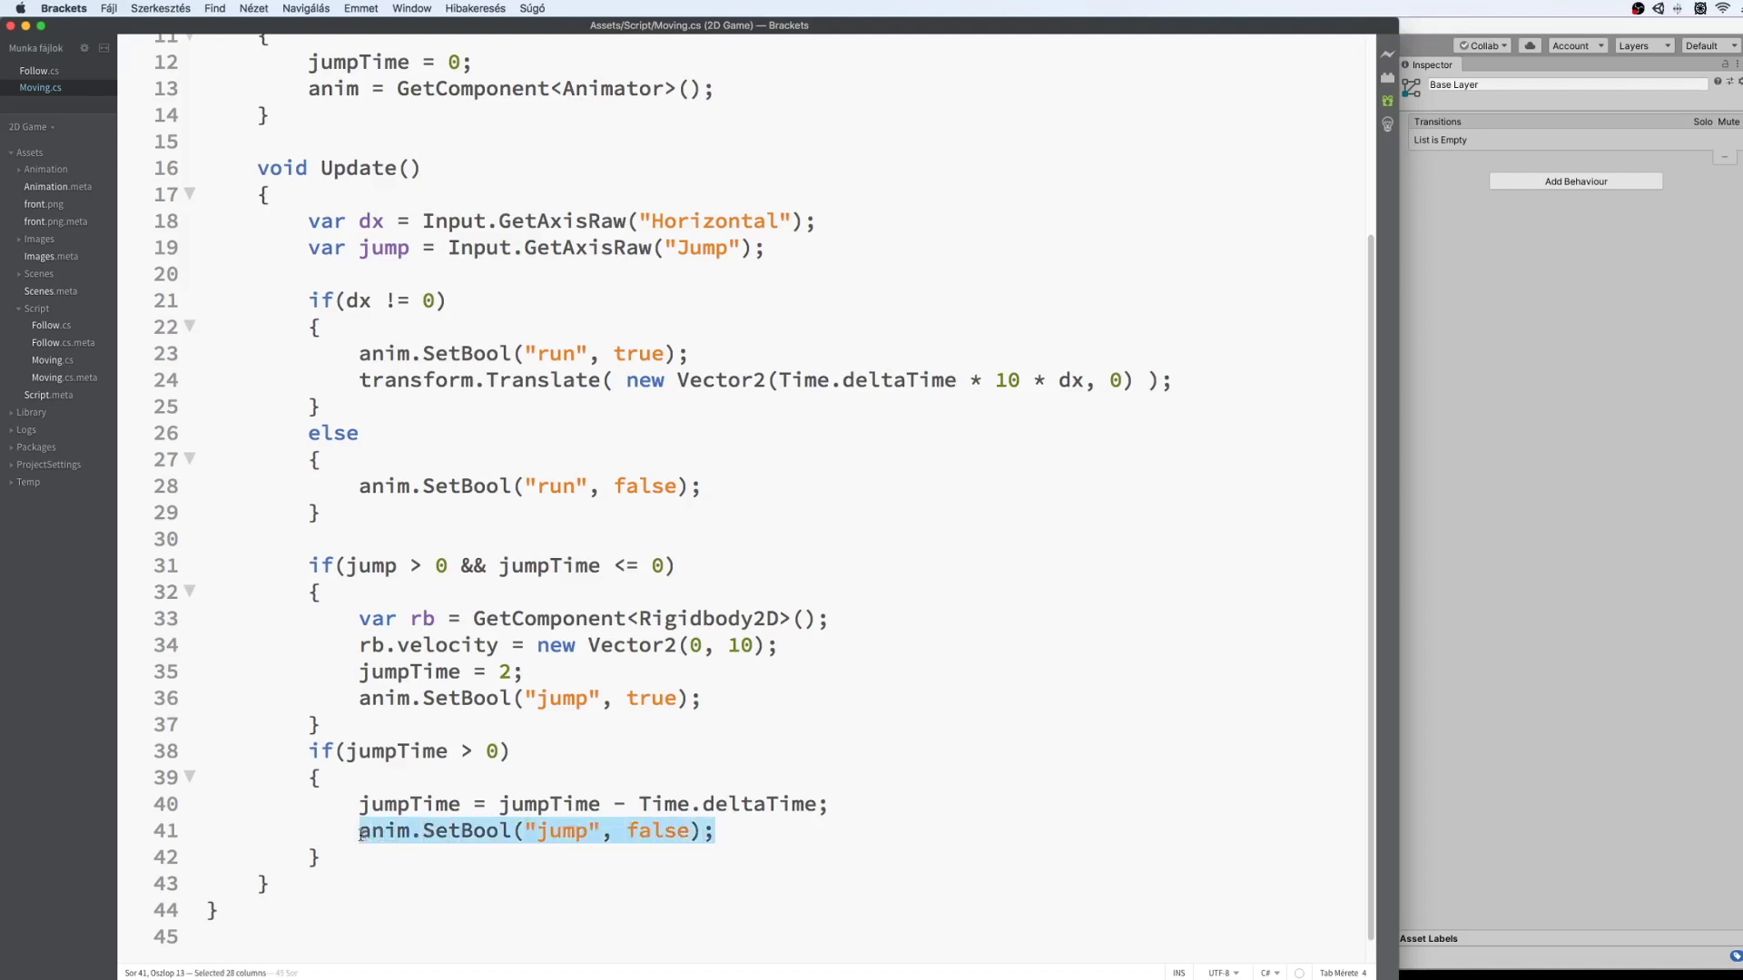
pyautogui.press('BackSpace')
pyautogui.press('Return')
pyautogui.write('if(jumpTime <= 0')
pyautogui.write('{')
pyautogui.press('Left')
pyautogui.press('Return')
pyautogui.press('Return')
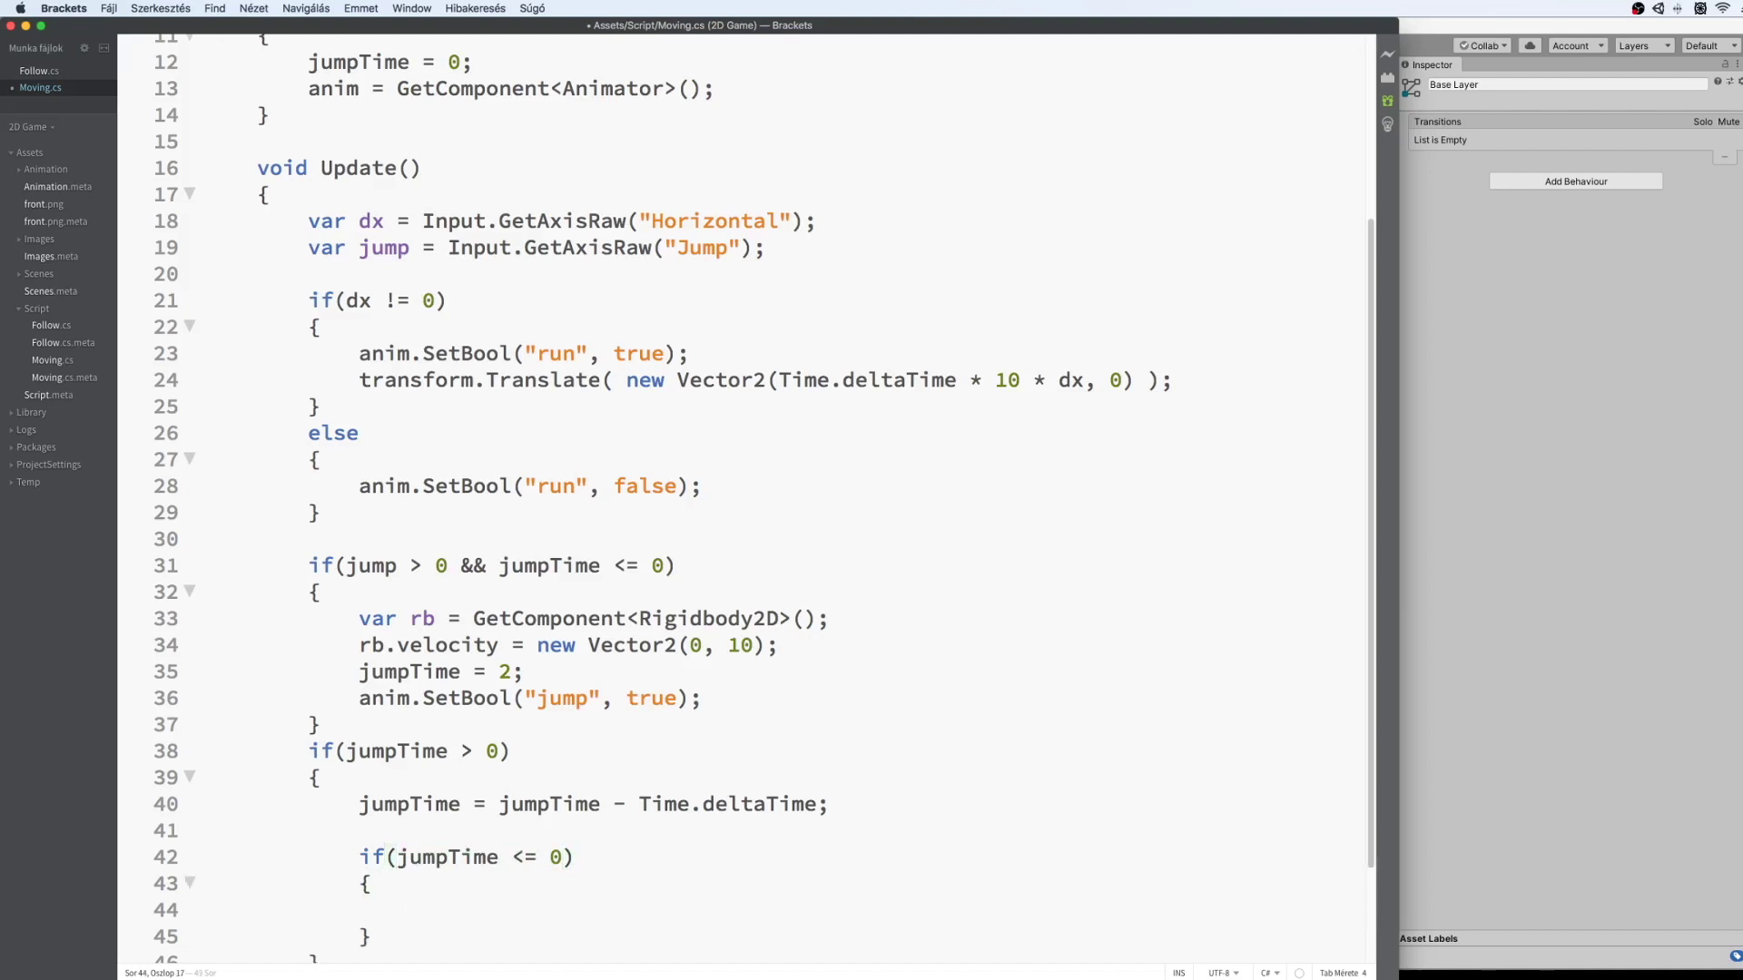
pyautogui.write('anim.SetBool("jump", false);')
pyautogui.press('super+s')
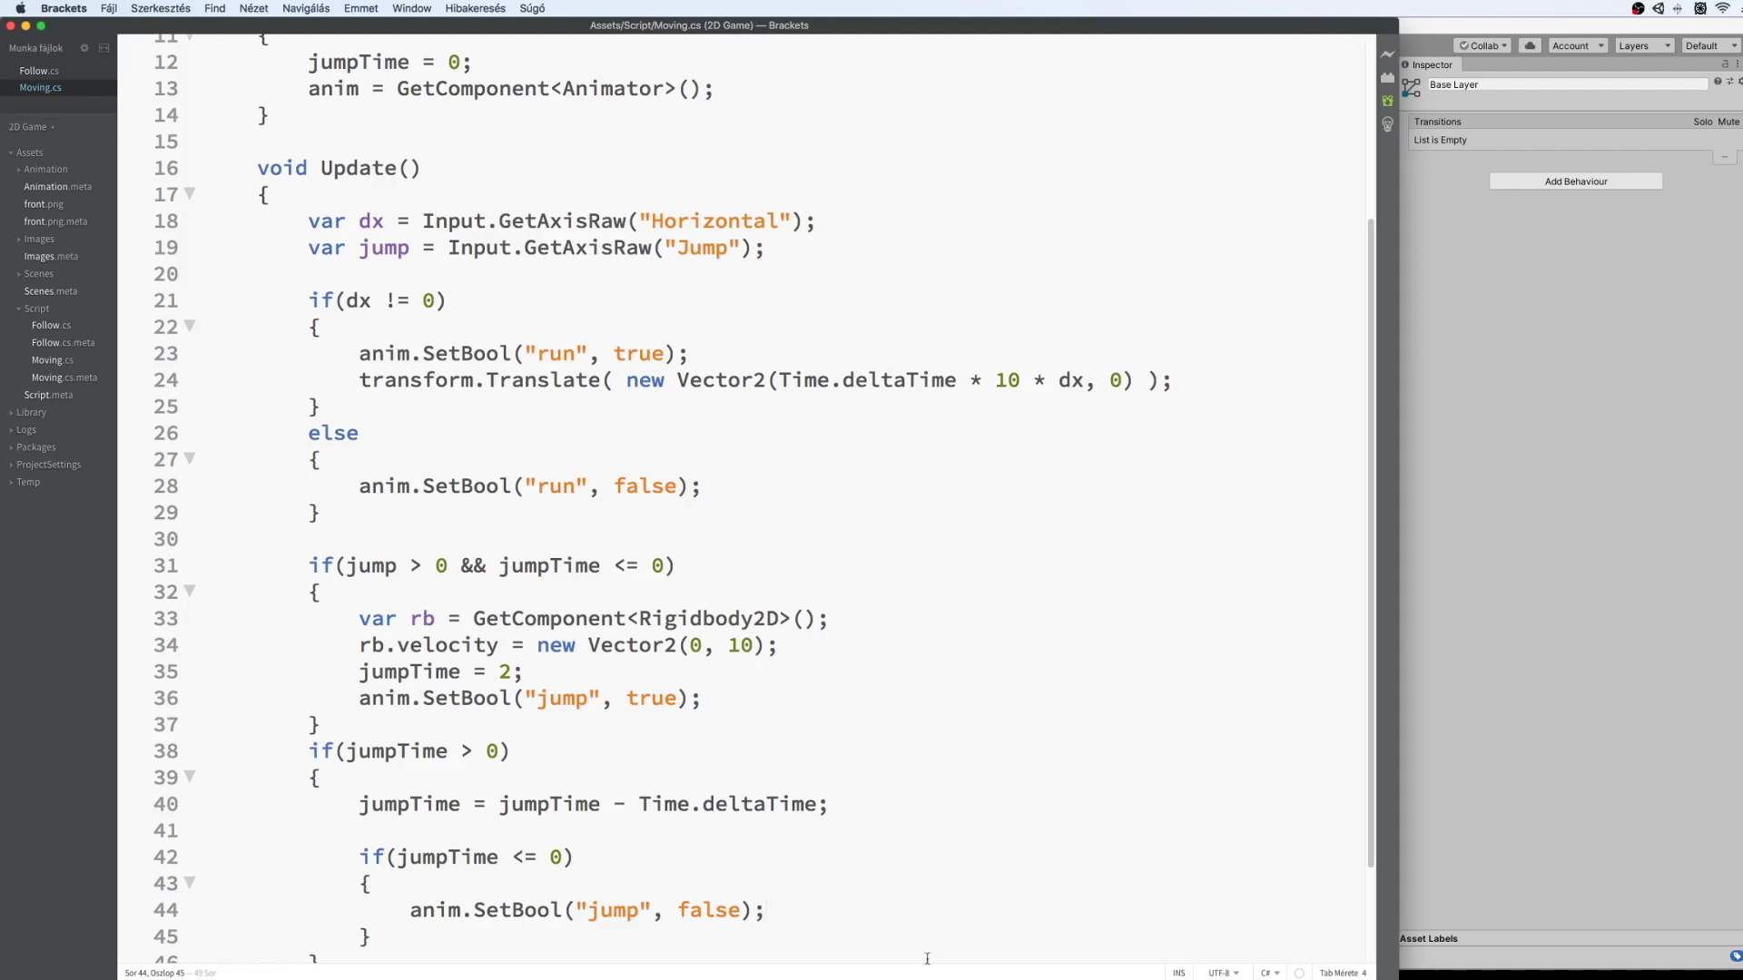
pyautogui.press('super+Tab')
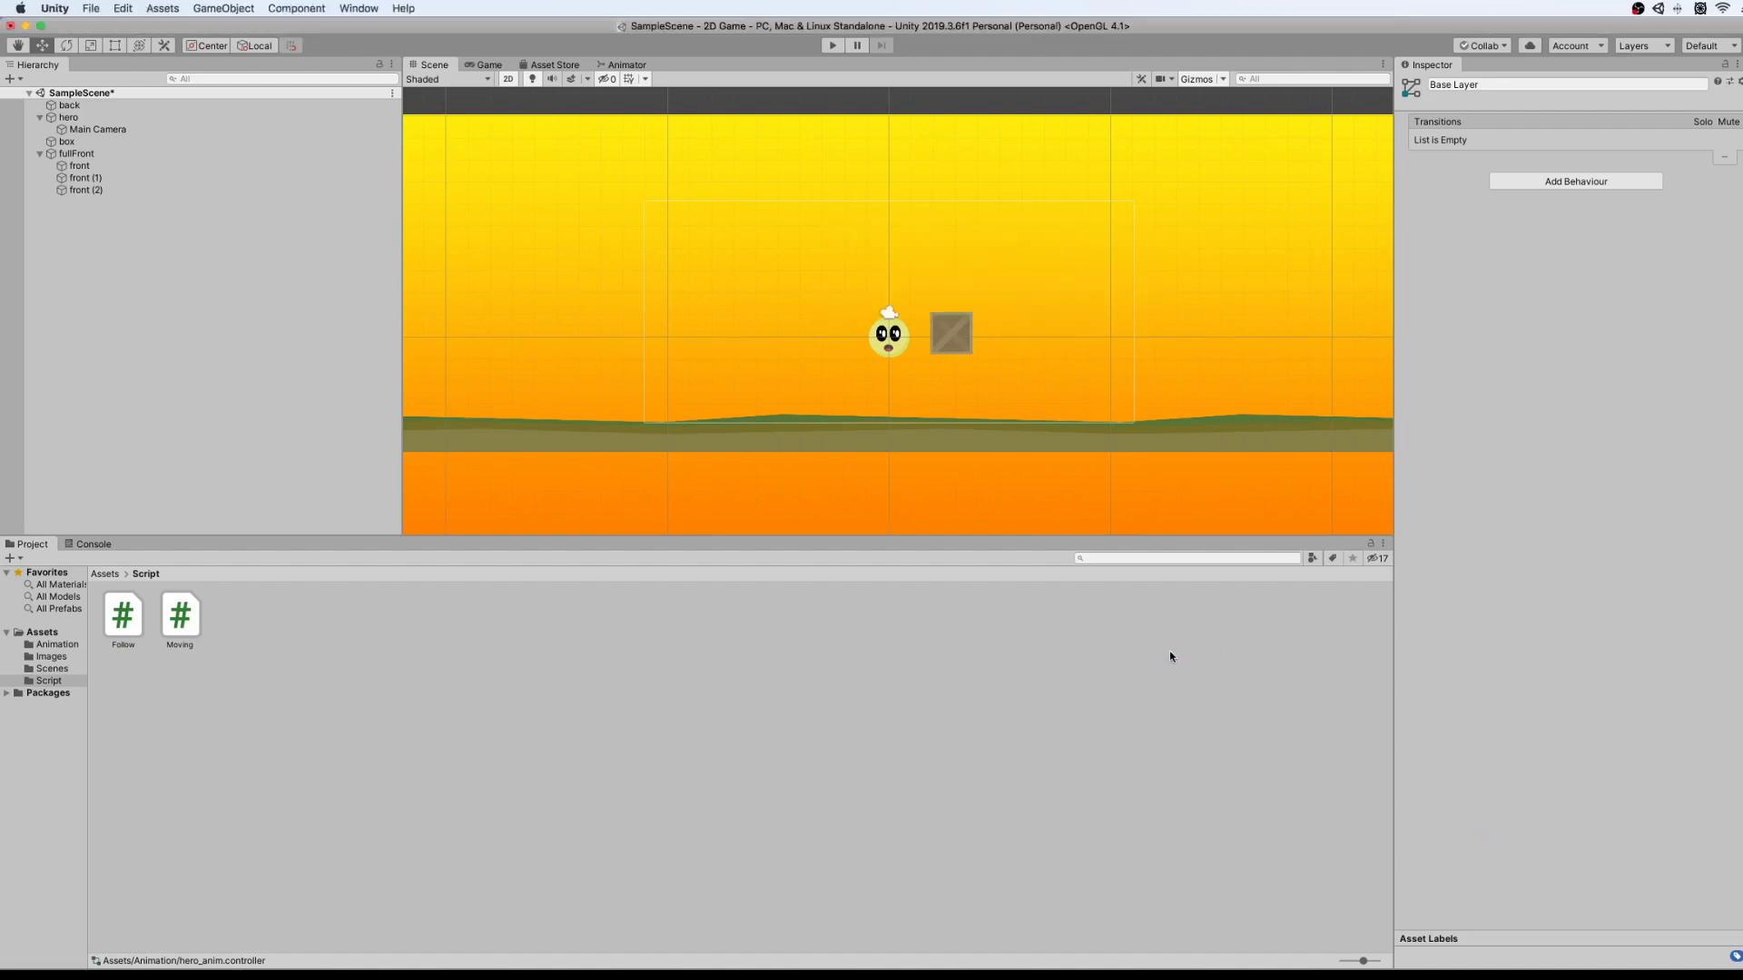
# Play-test the jumpTime <= 0 fix with repeated jumps and left/right runs, then stop and return to Moving.cs.
pyautogui.click(832, 45)
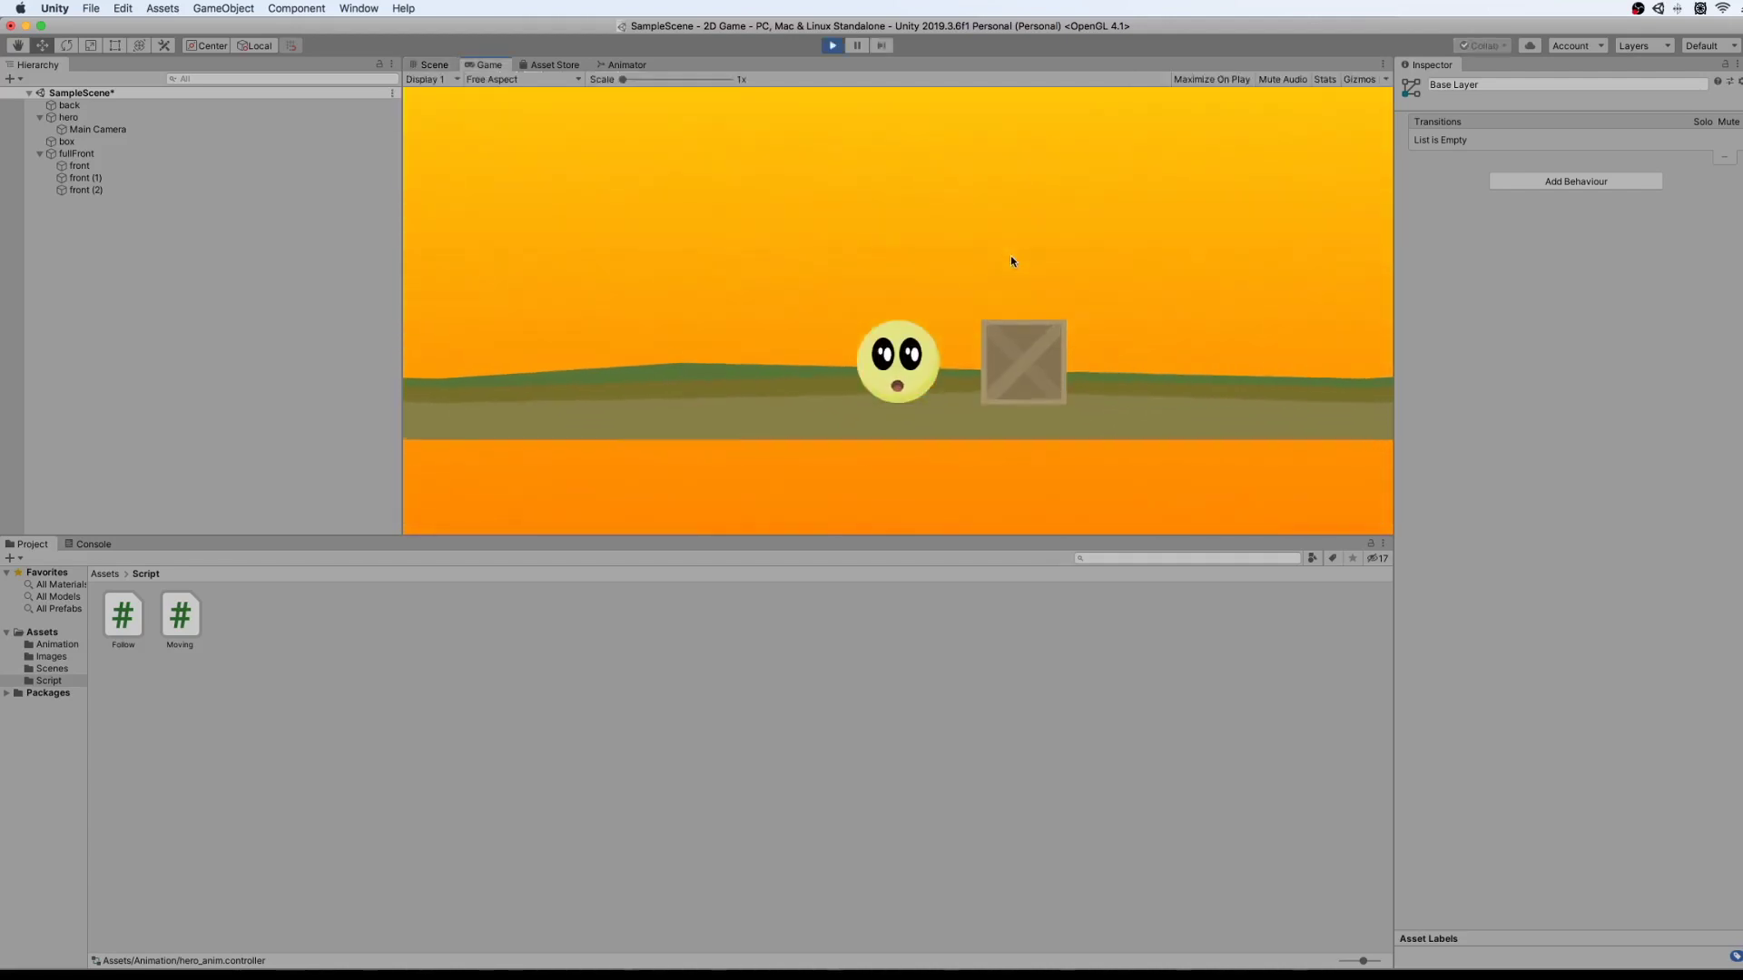
pyautogui.press('Left')
pyautogui.press('space')
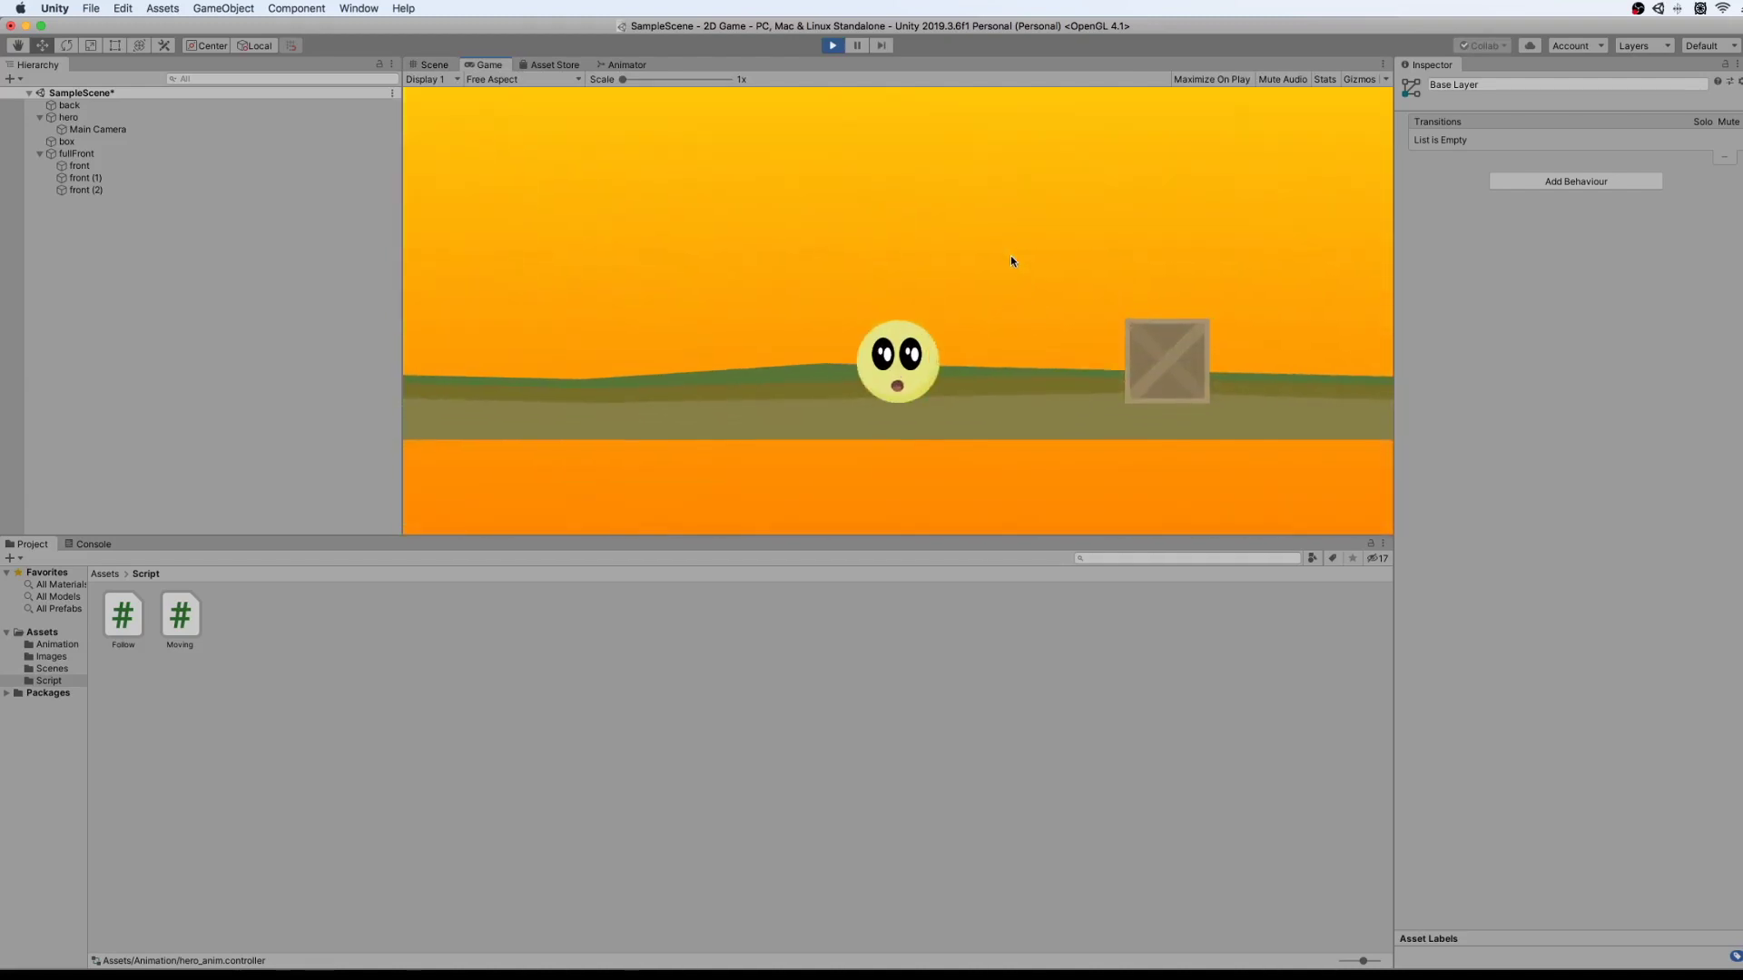
pyautogui.press('space')
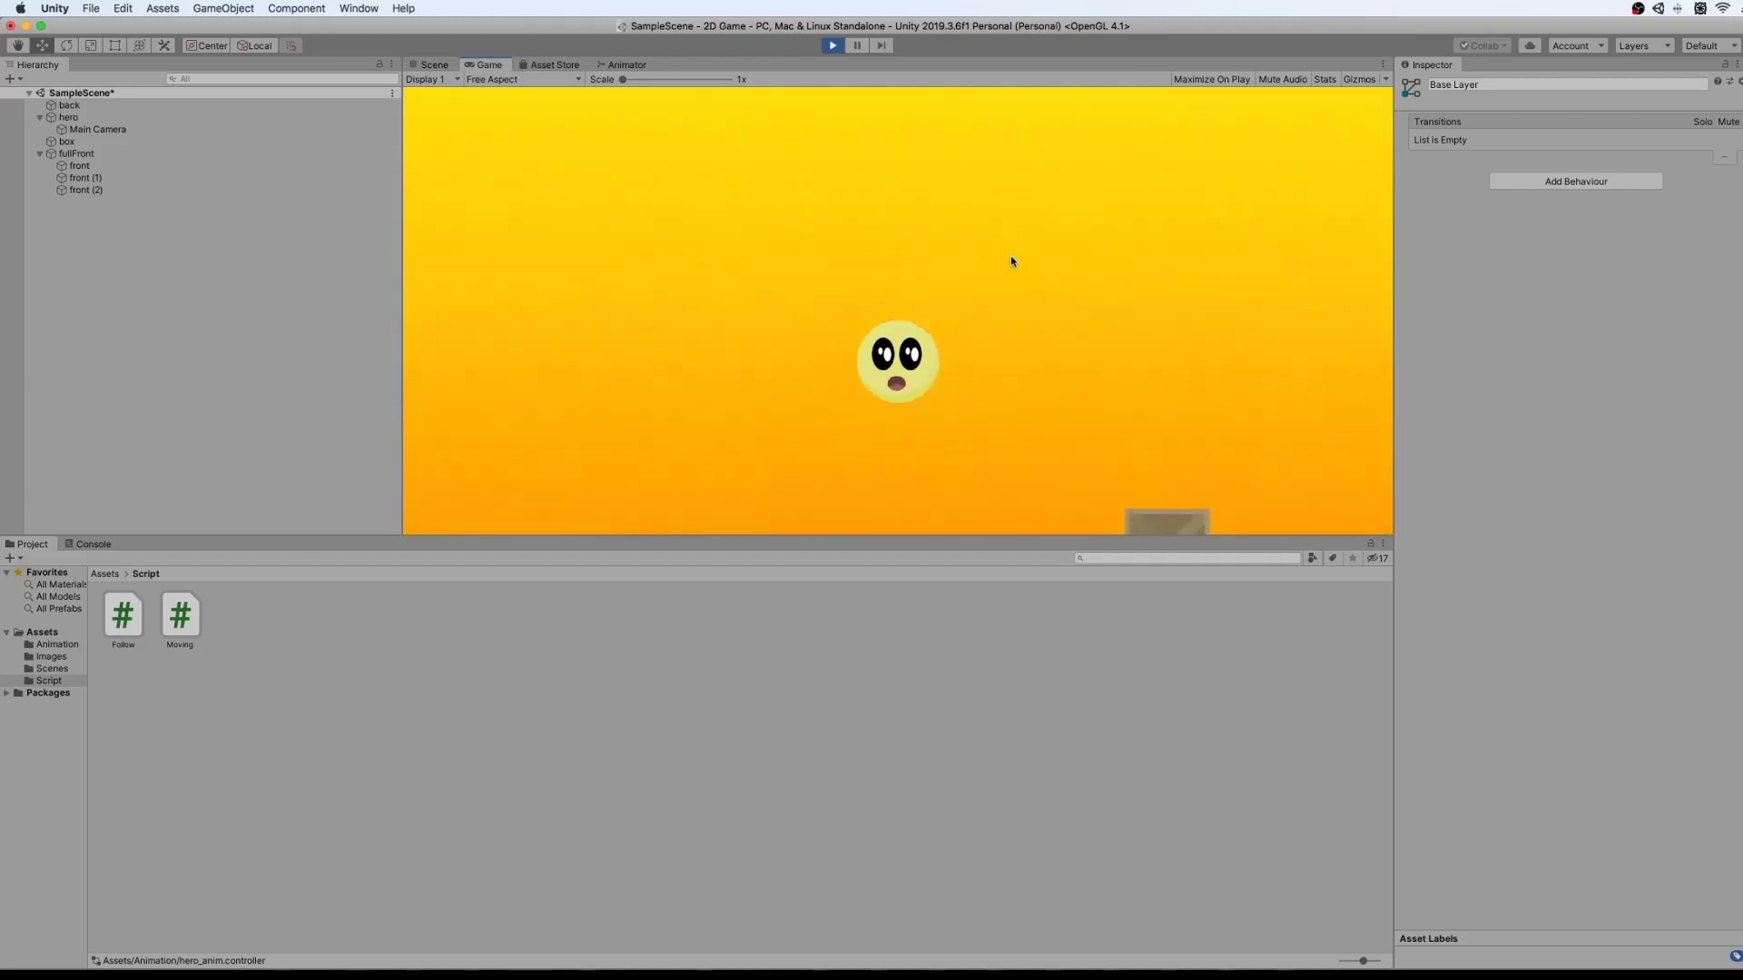
pyautogui.press('Left')
pyautogui.press('Right')
pyautogui.press('space')
pyautogui.press('Right')
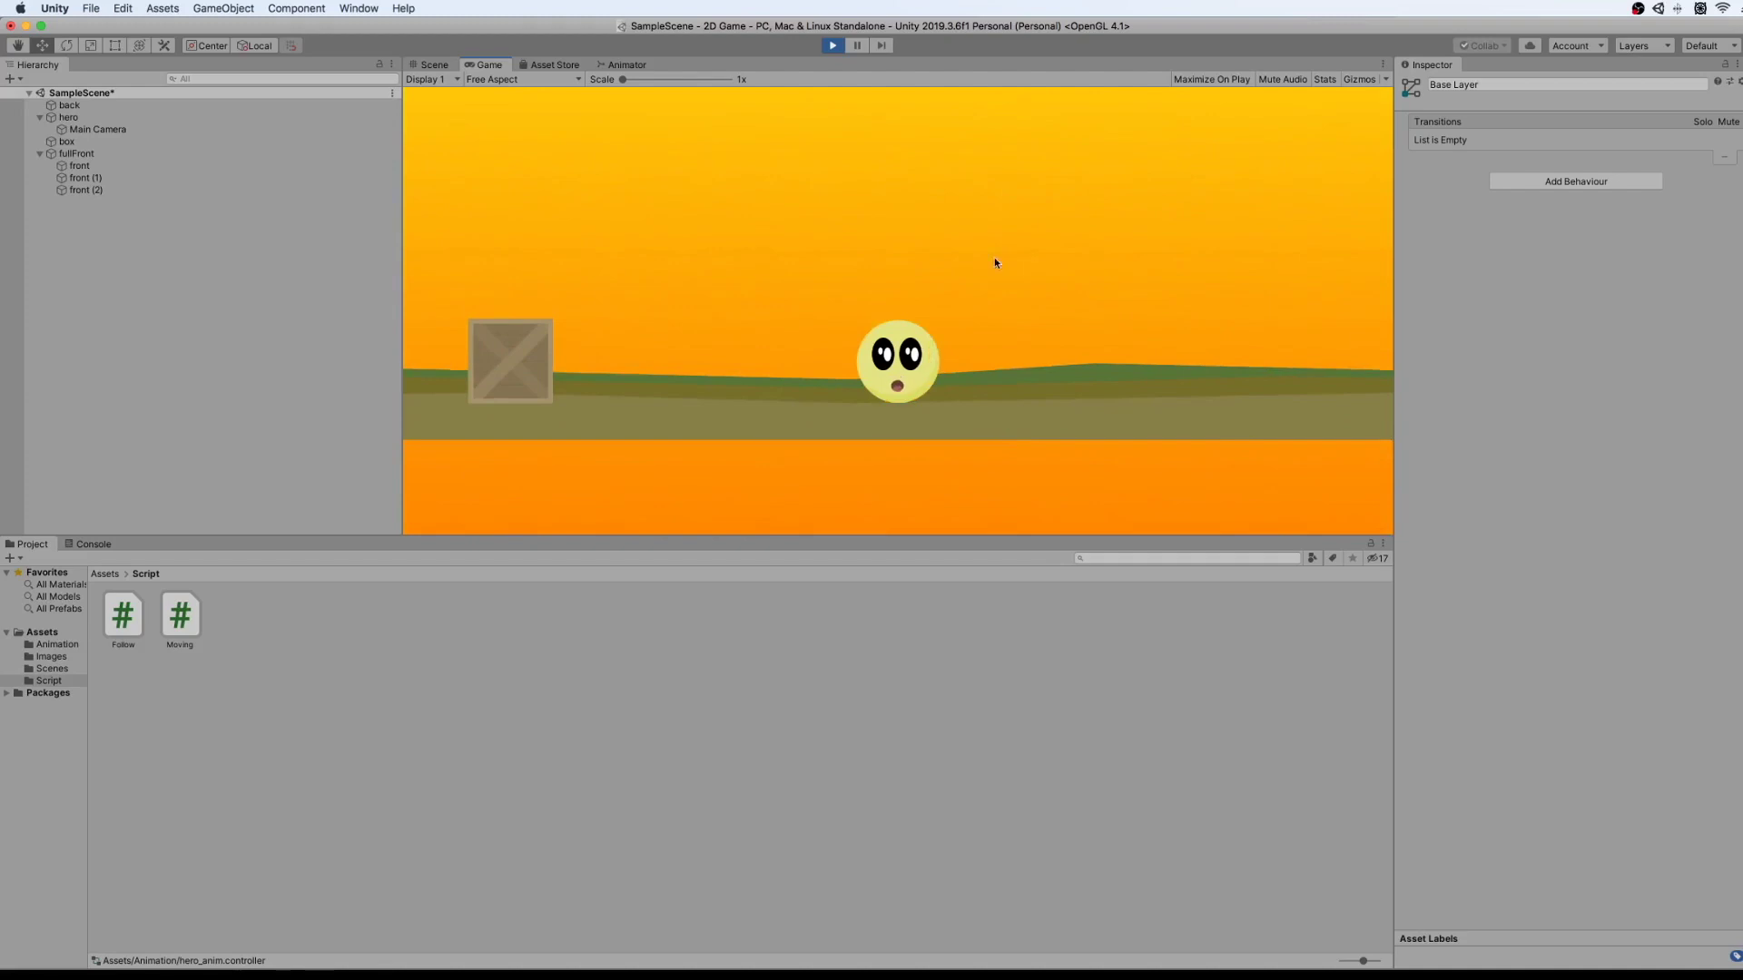
pyautogui.click(836, 46)
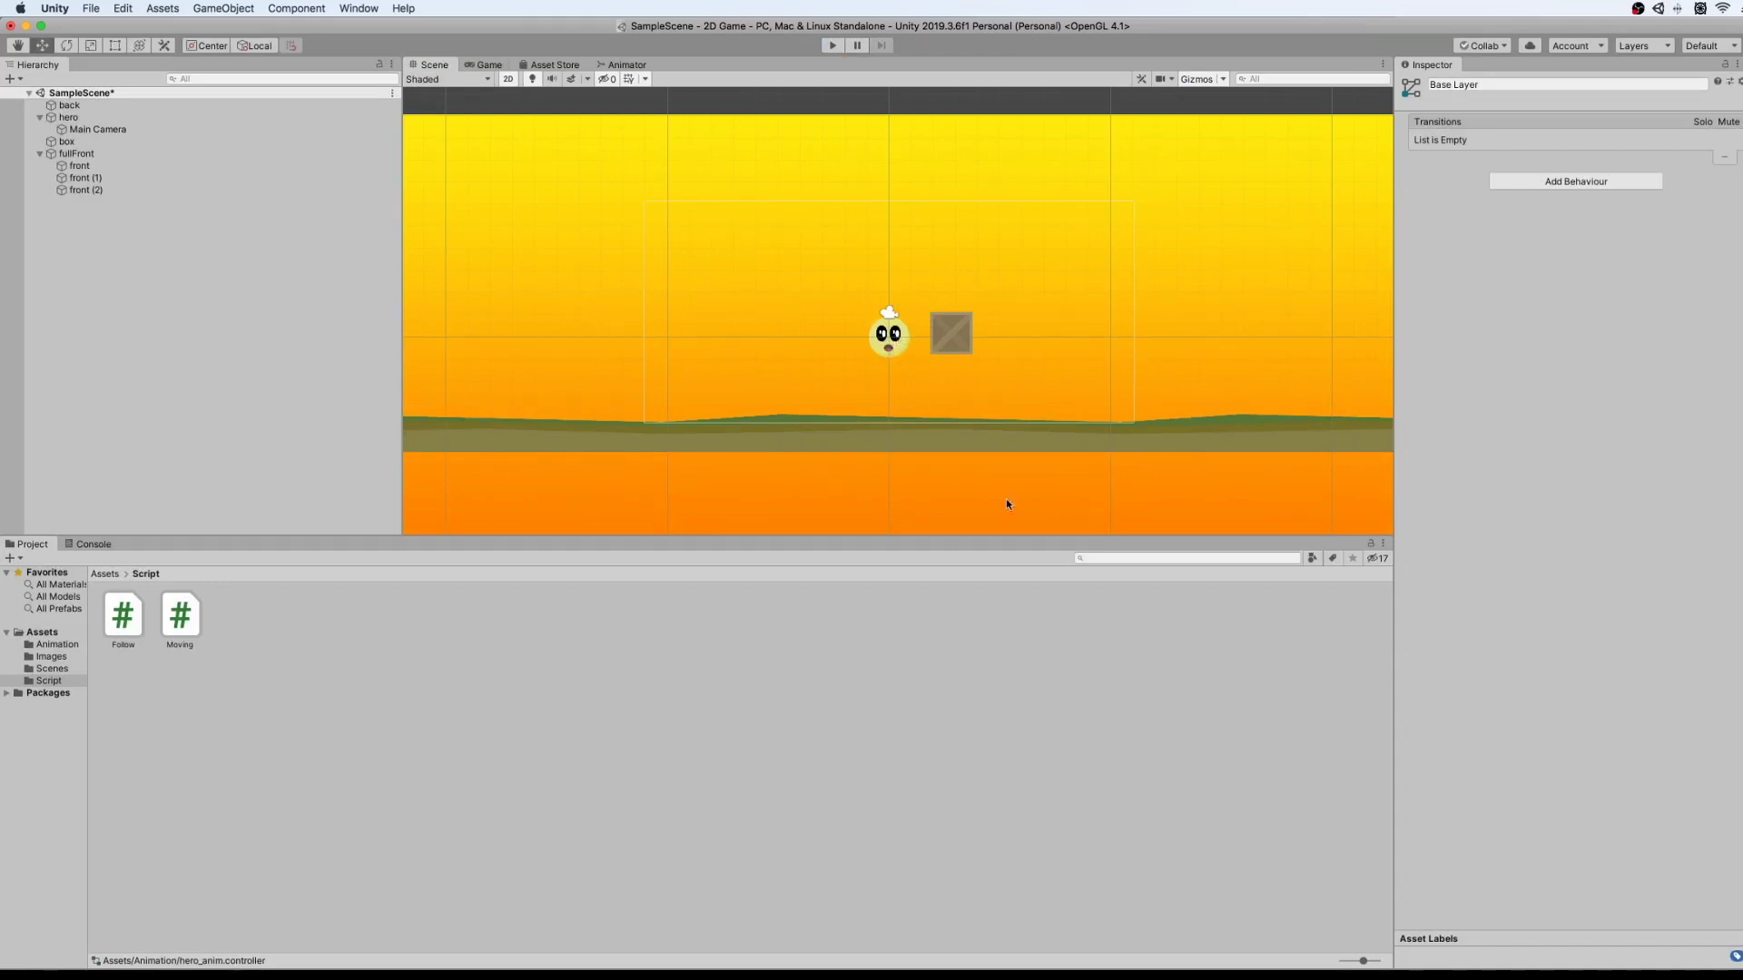
pyautogui.press('super+Tab')
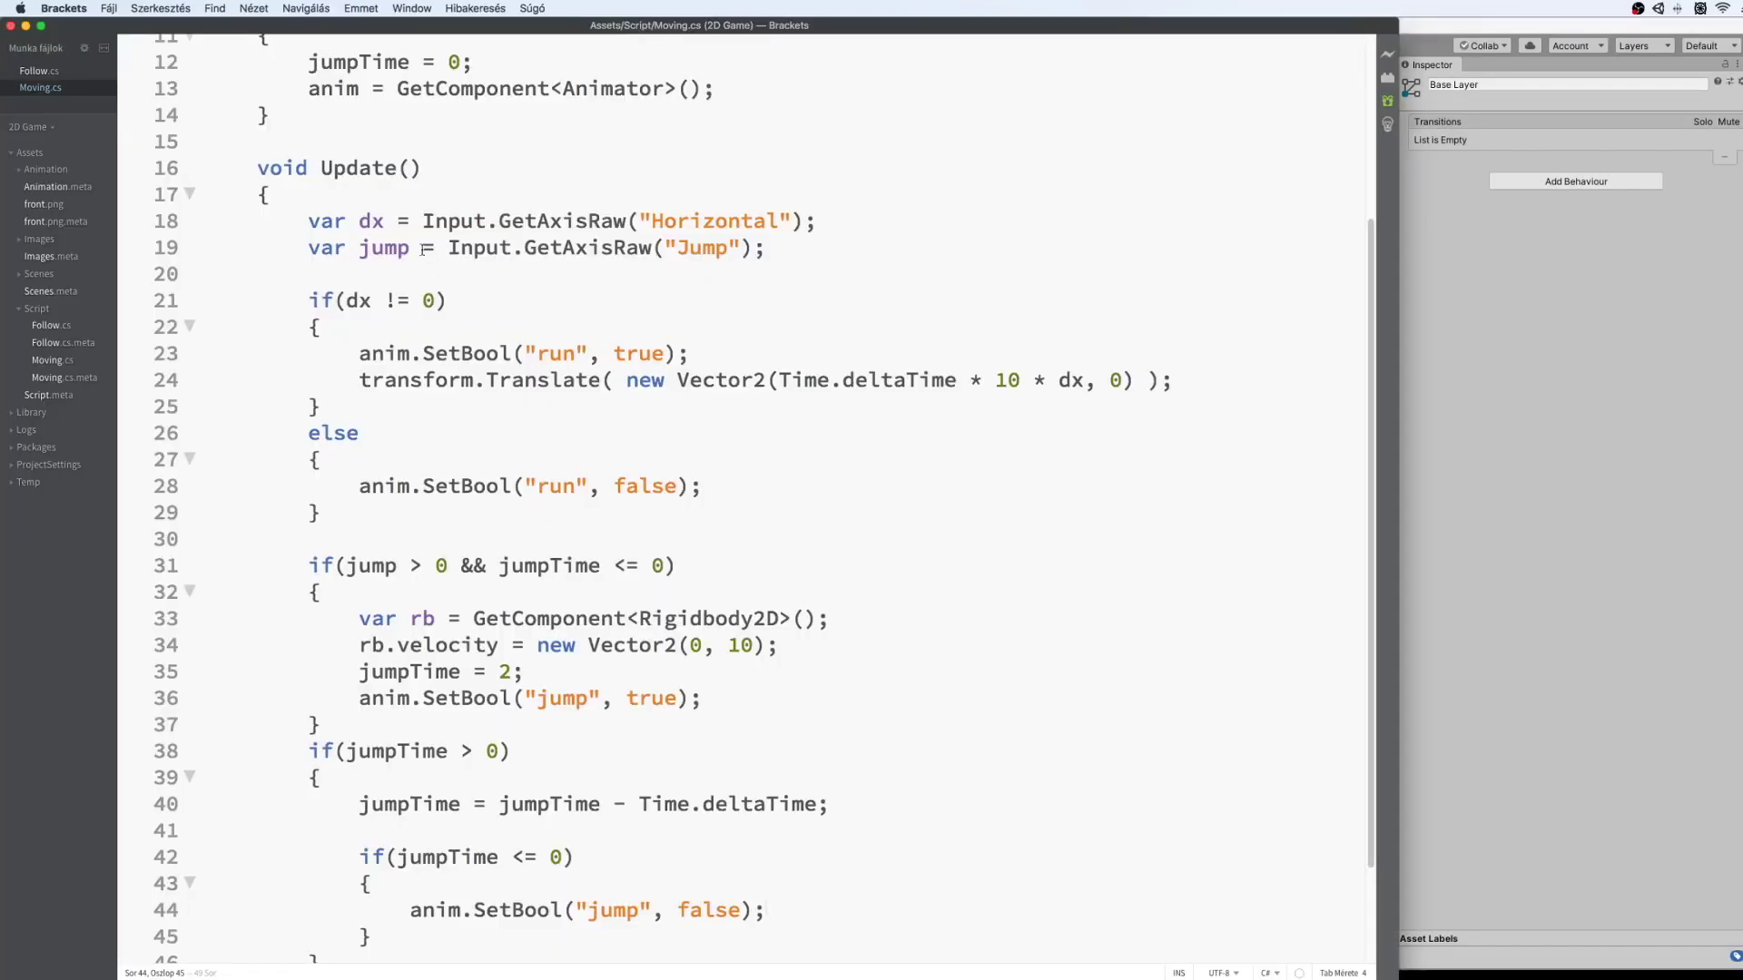
pyautogui.scroll(4, 555, 252)
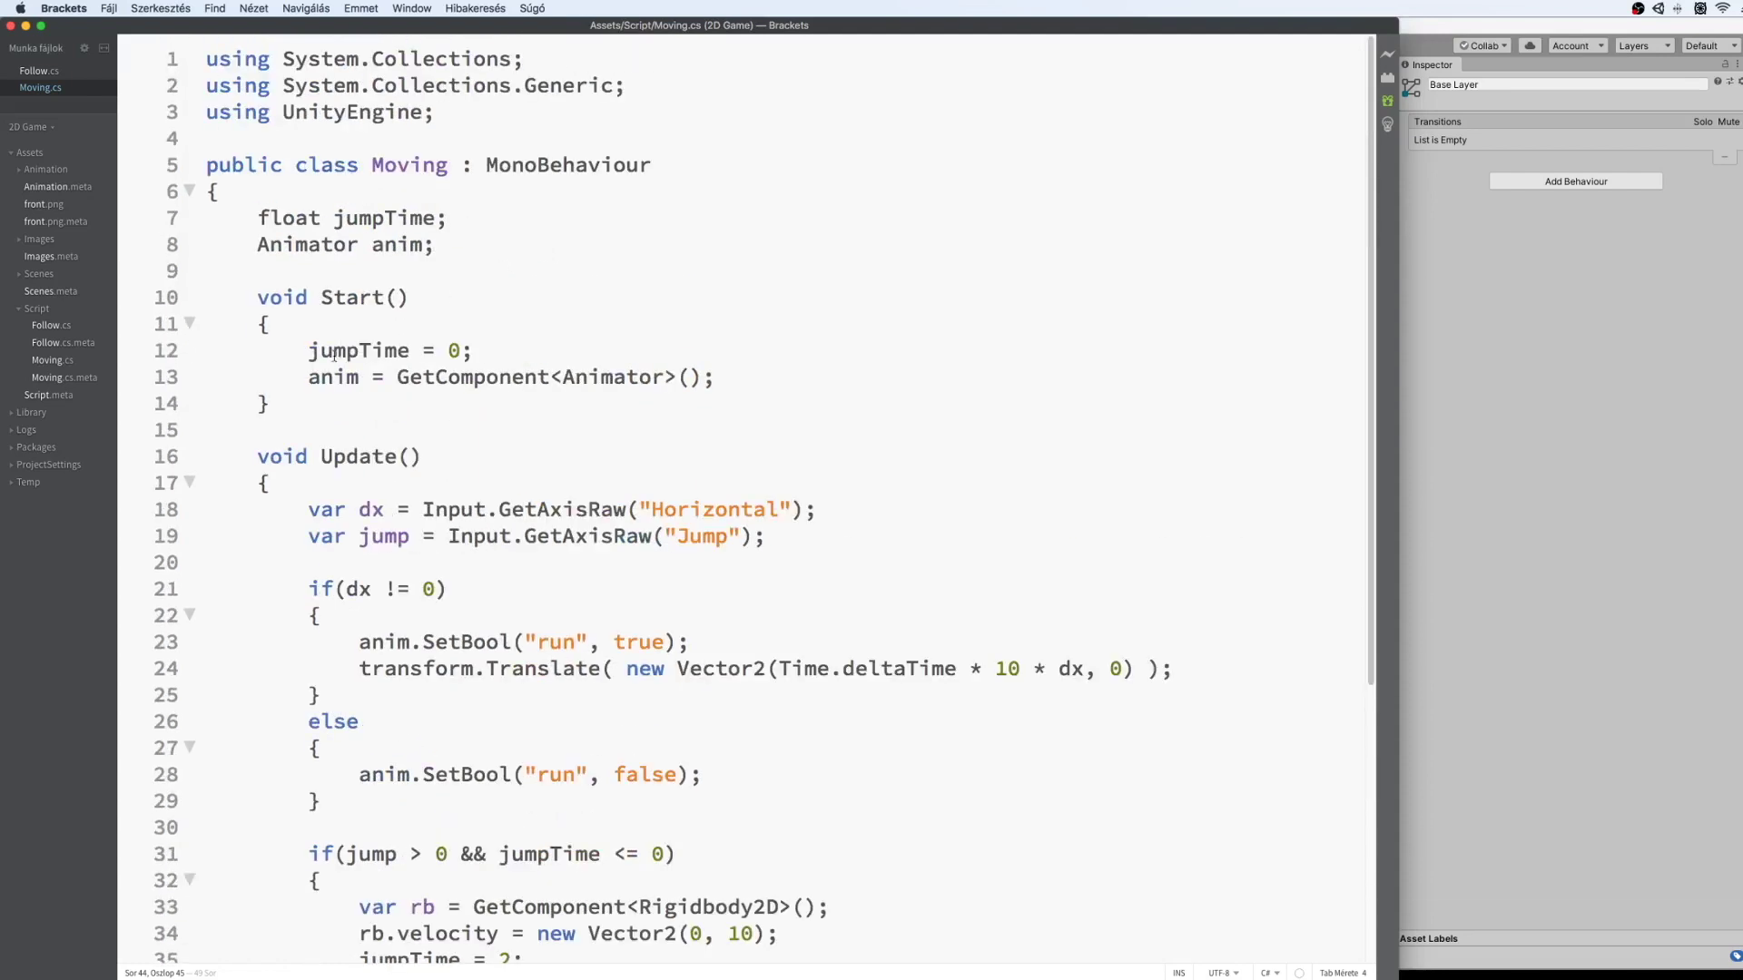
pyautogui.moveTo(305, 352); pyautogui.dragTo(474, 351)
pyautogui.scroll(-4, 552, 337)
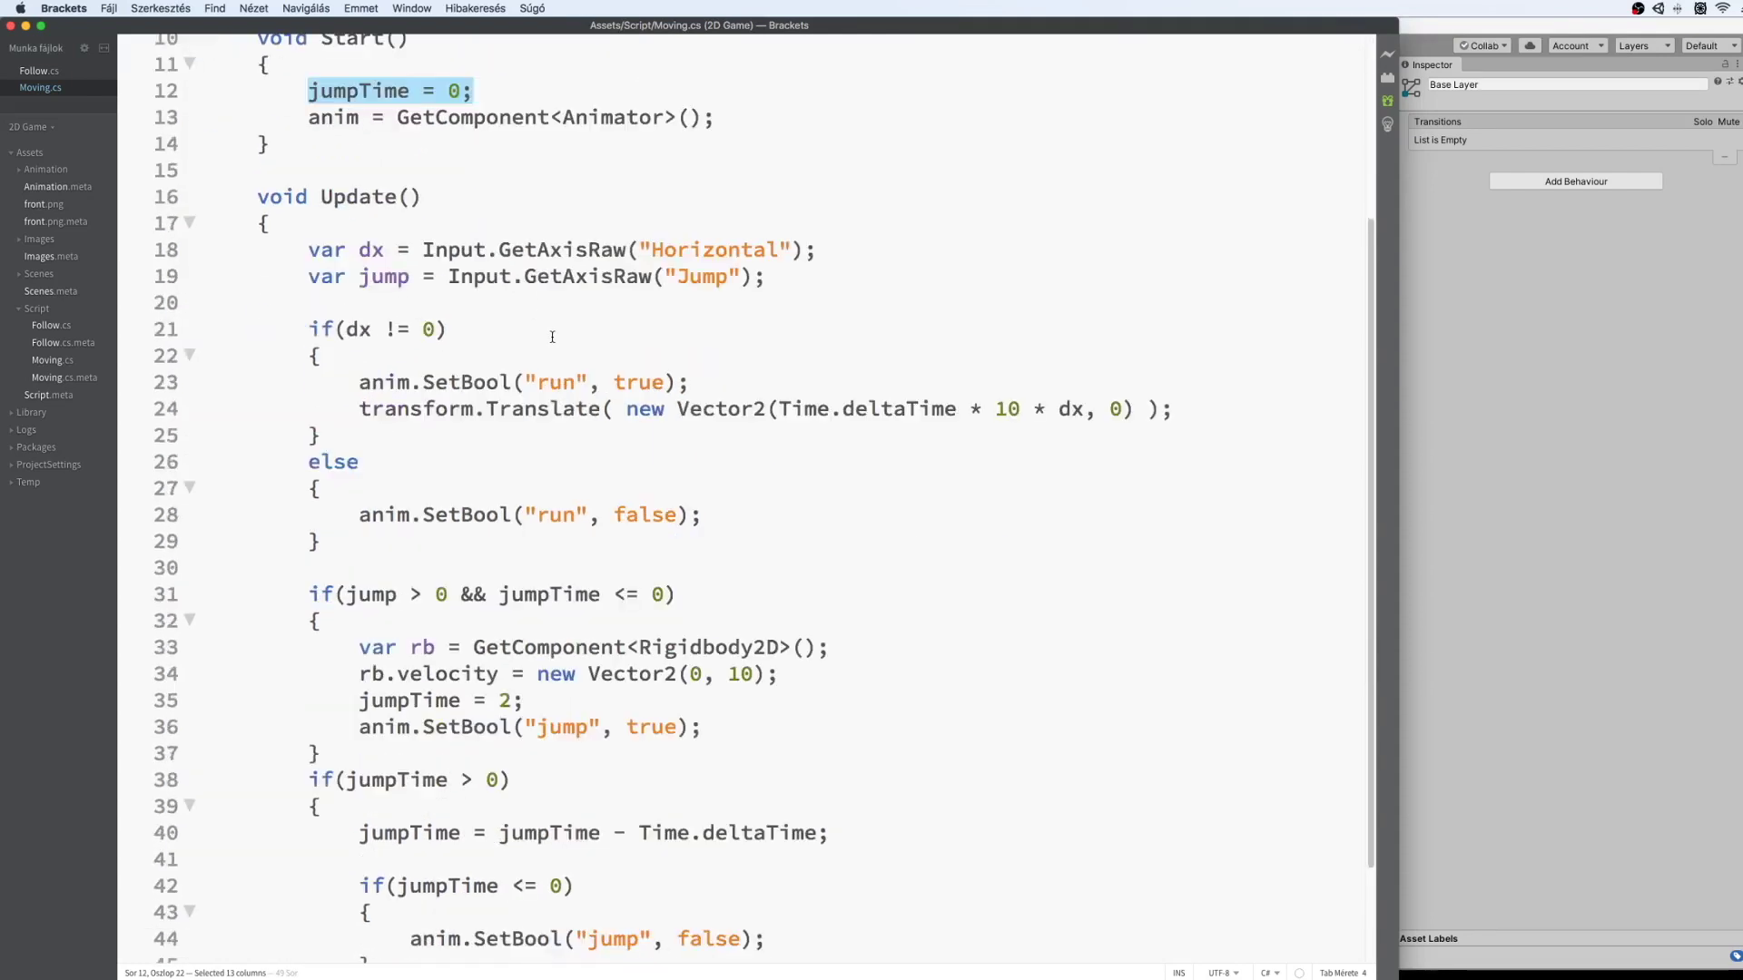
pyautogui.scroll(-2, 499, 412)
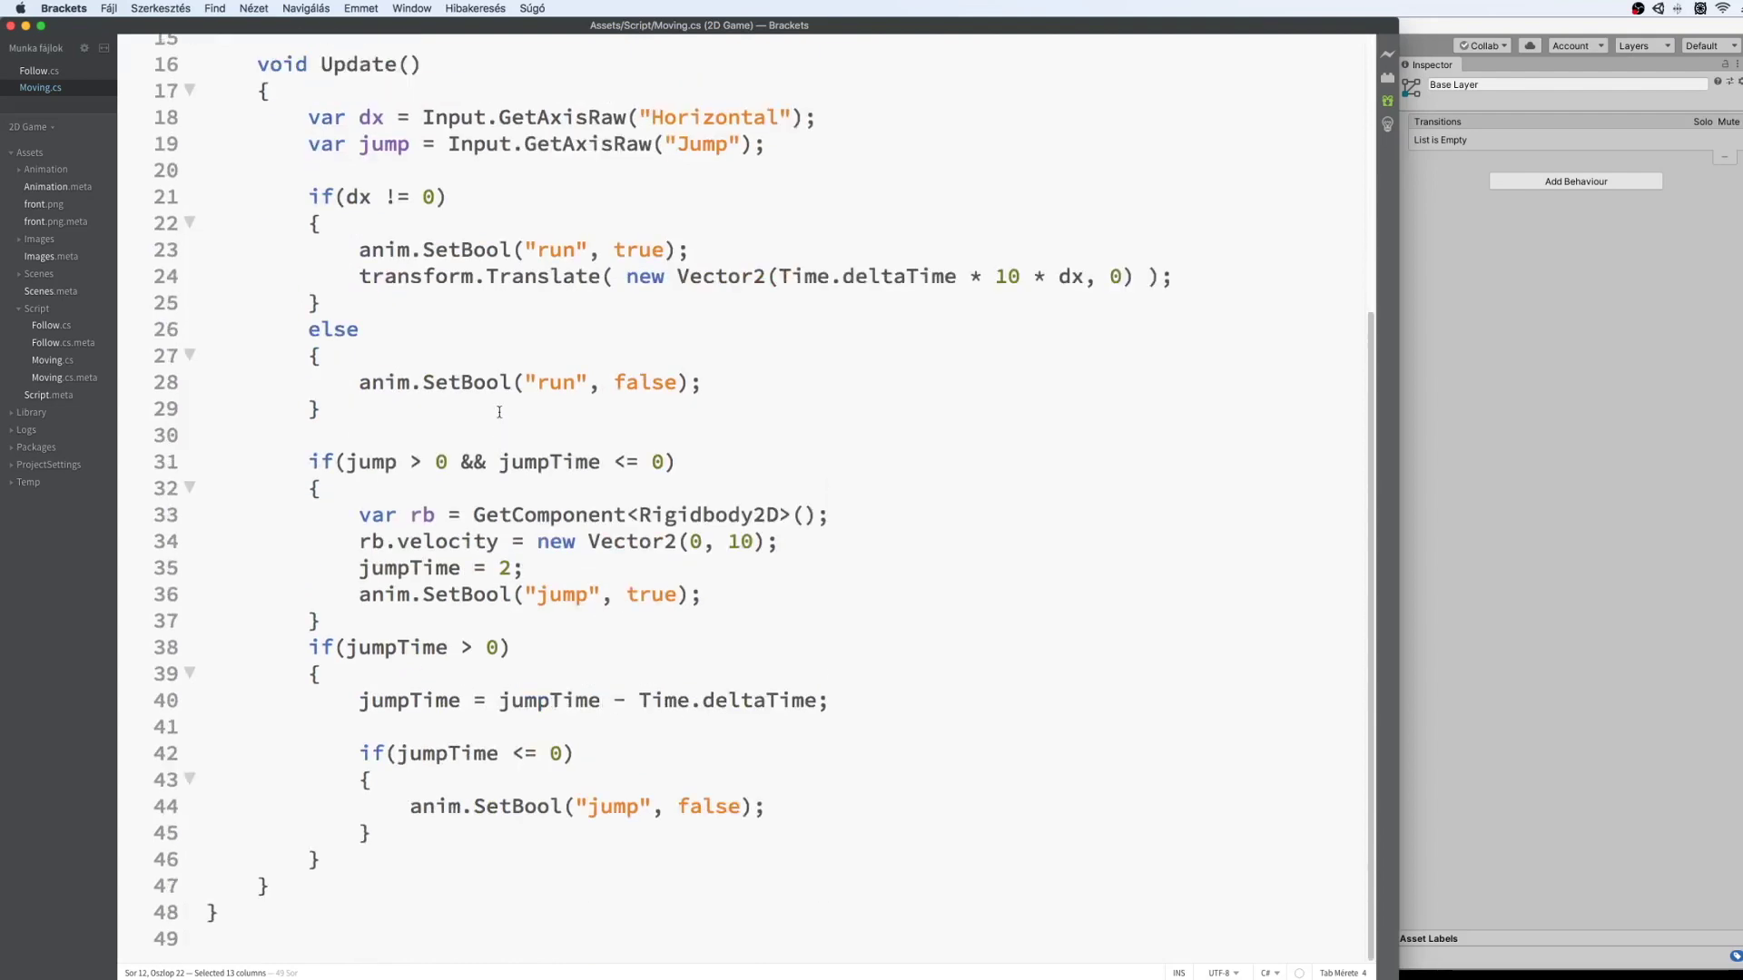
pyautogui.scroll(-2, 500, 412)
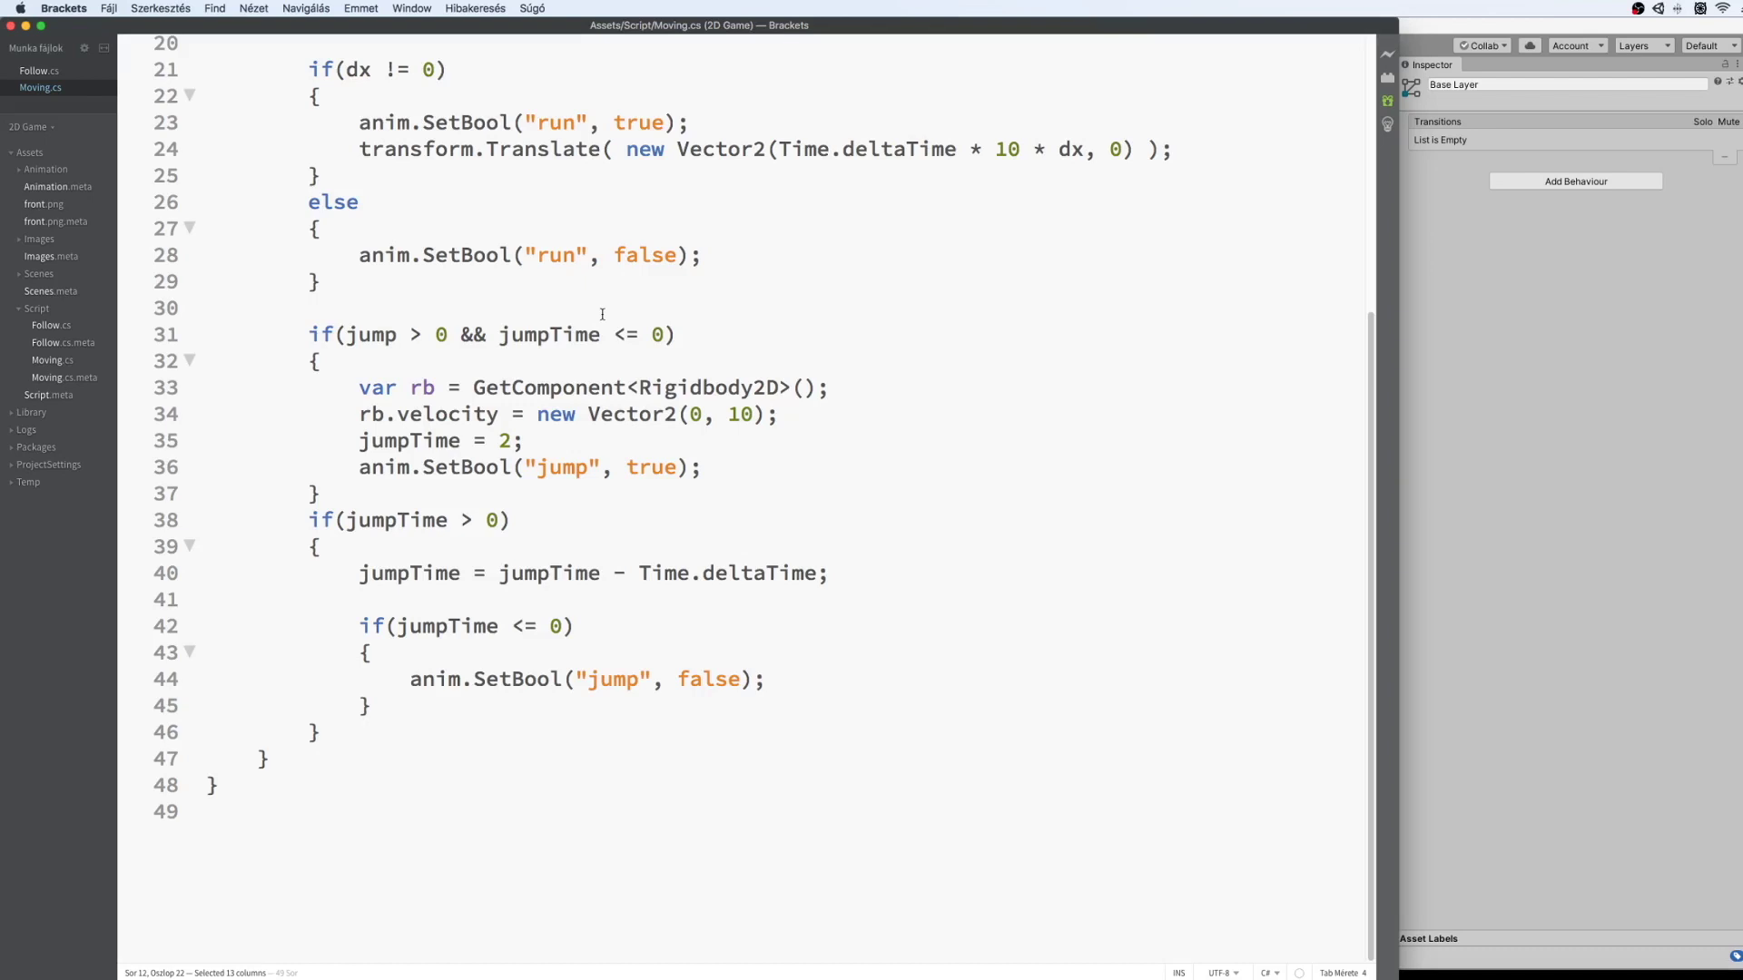
# Comment out the countdown block on lines 38–46 with /* */ and save.
pyautogui.click(366, 729)
pyautogui.write('*/')
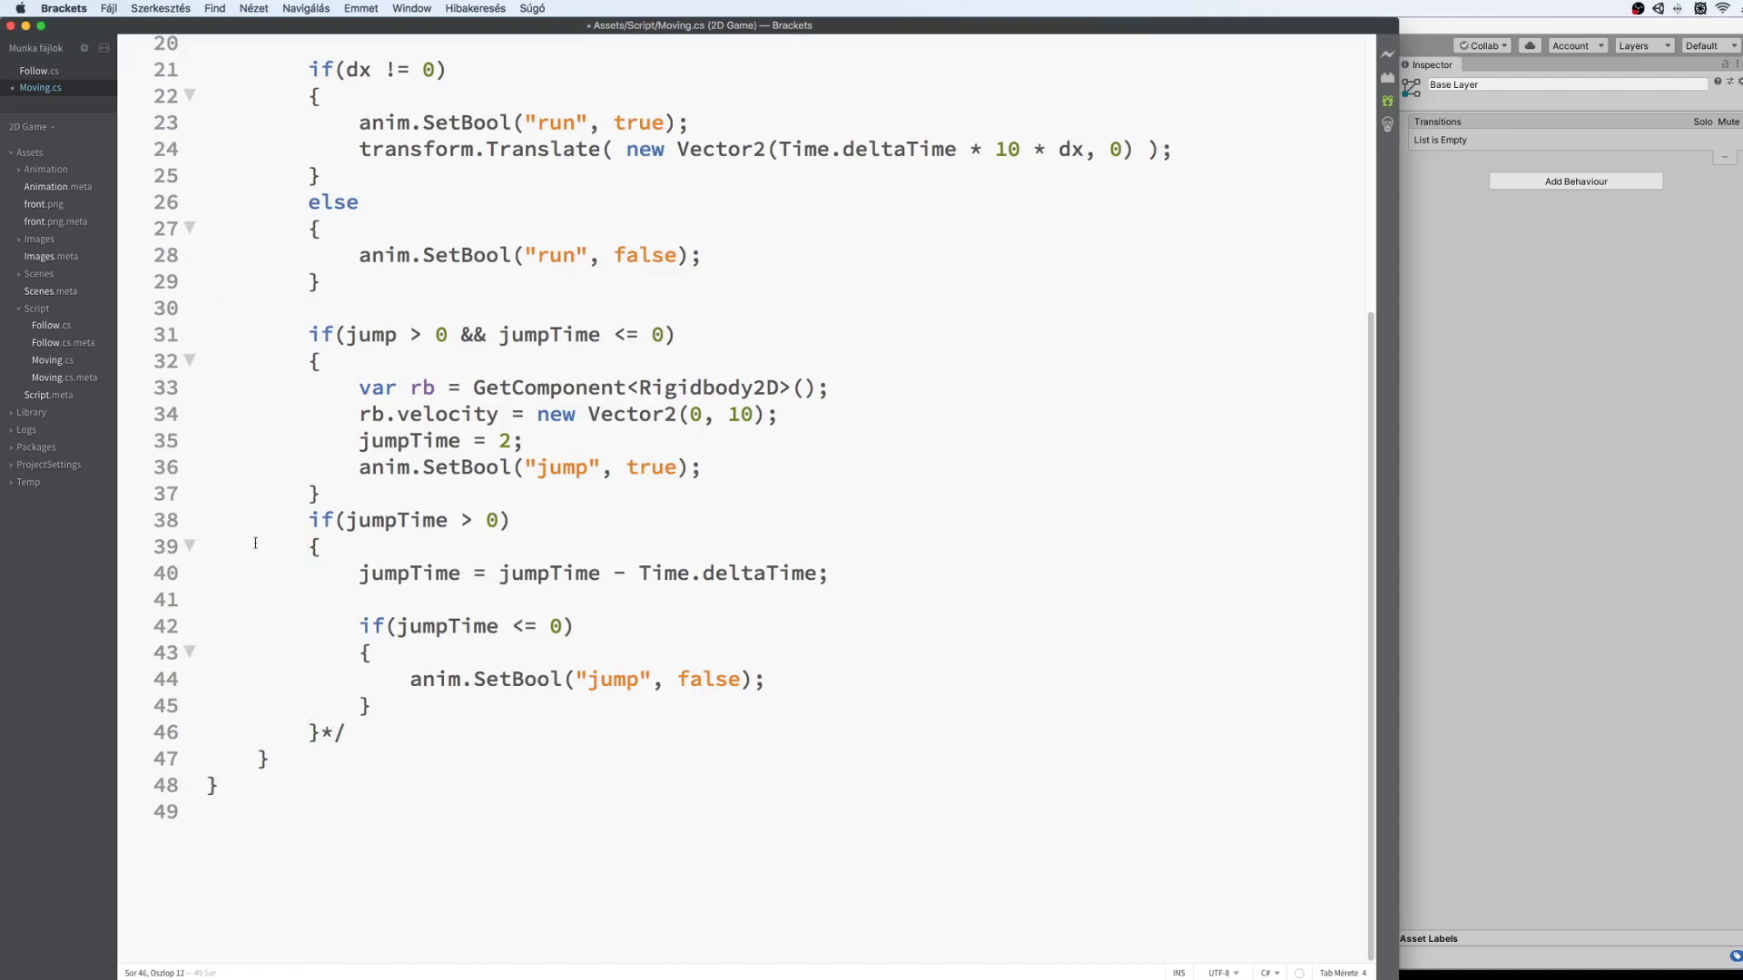
pyautogui.click(300, 515)
pyautogui.write('/*')
pyautogui.hotkey('ctrl', 's')
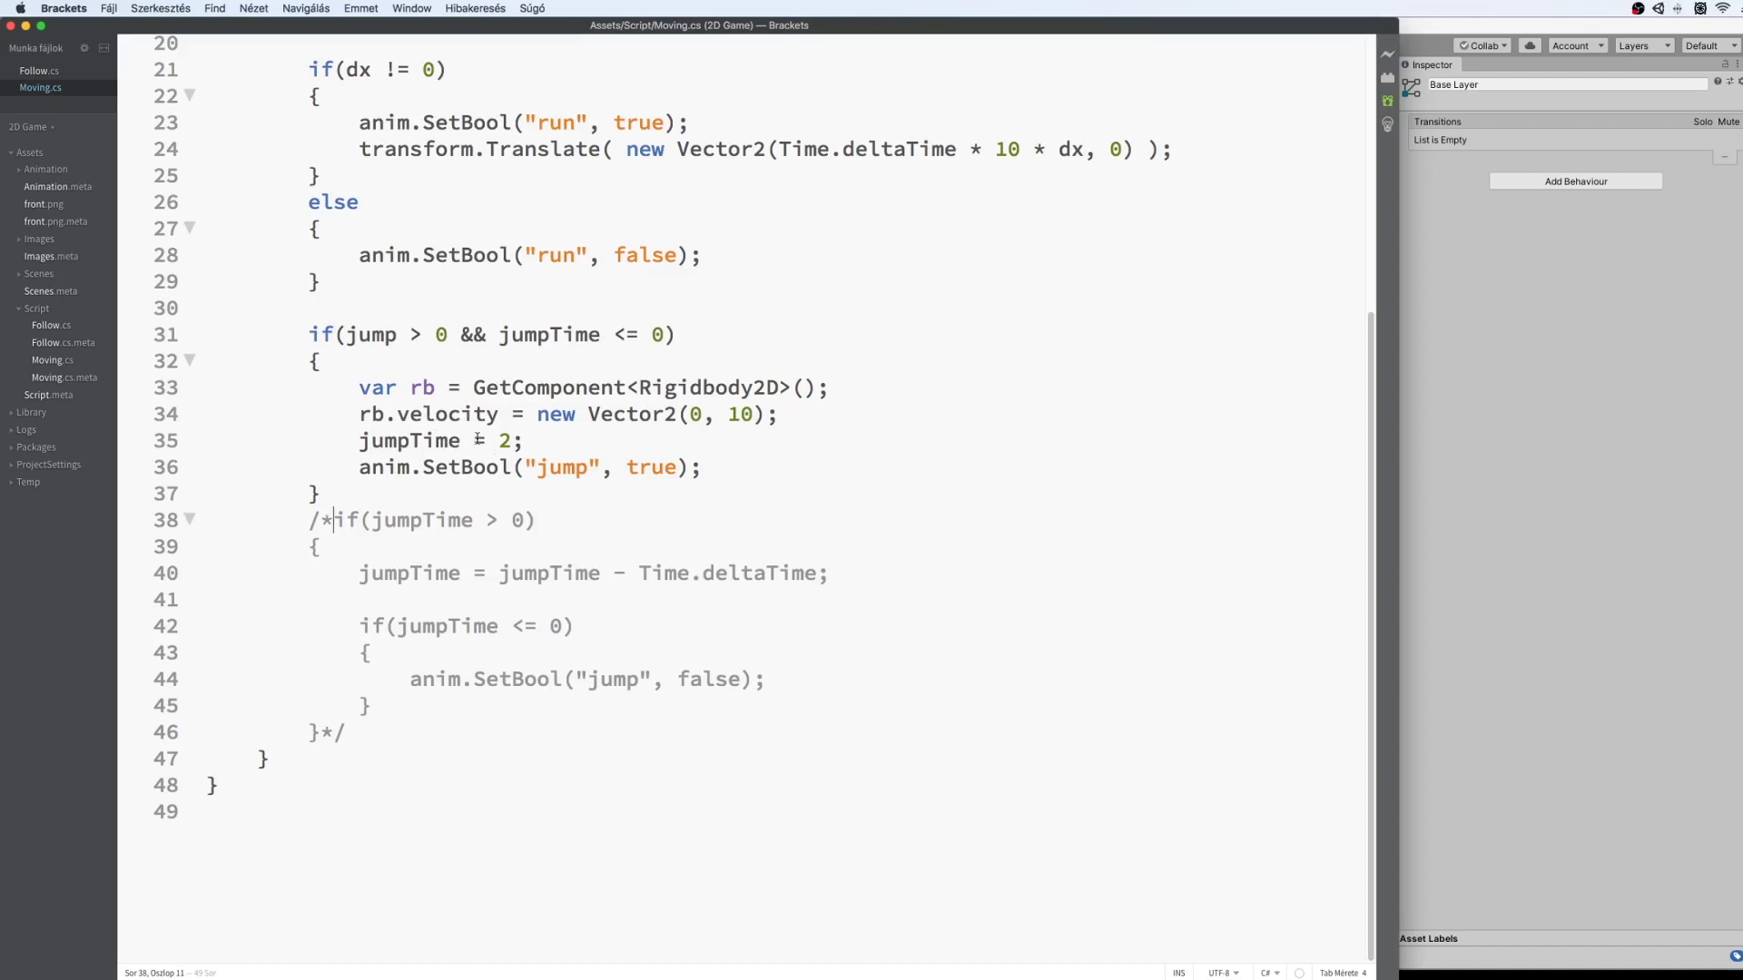
# Declare jumpTime as a bool and initialise it to false in Start.
pyautogui.scroll(1, 478, 440)
pyautogui.scroll(2, 478, 439)
pyautogui.scroll(4, 478, 438)
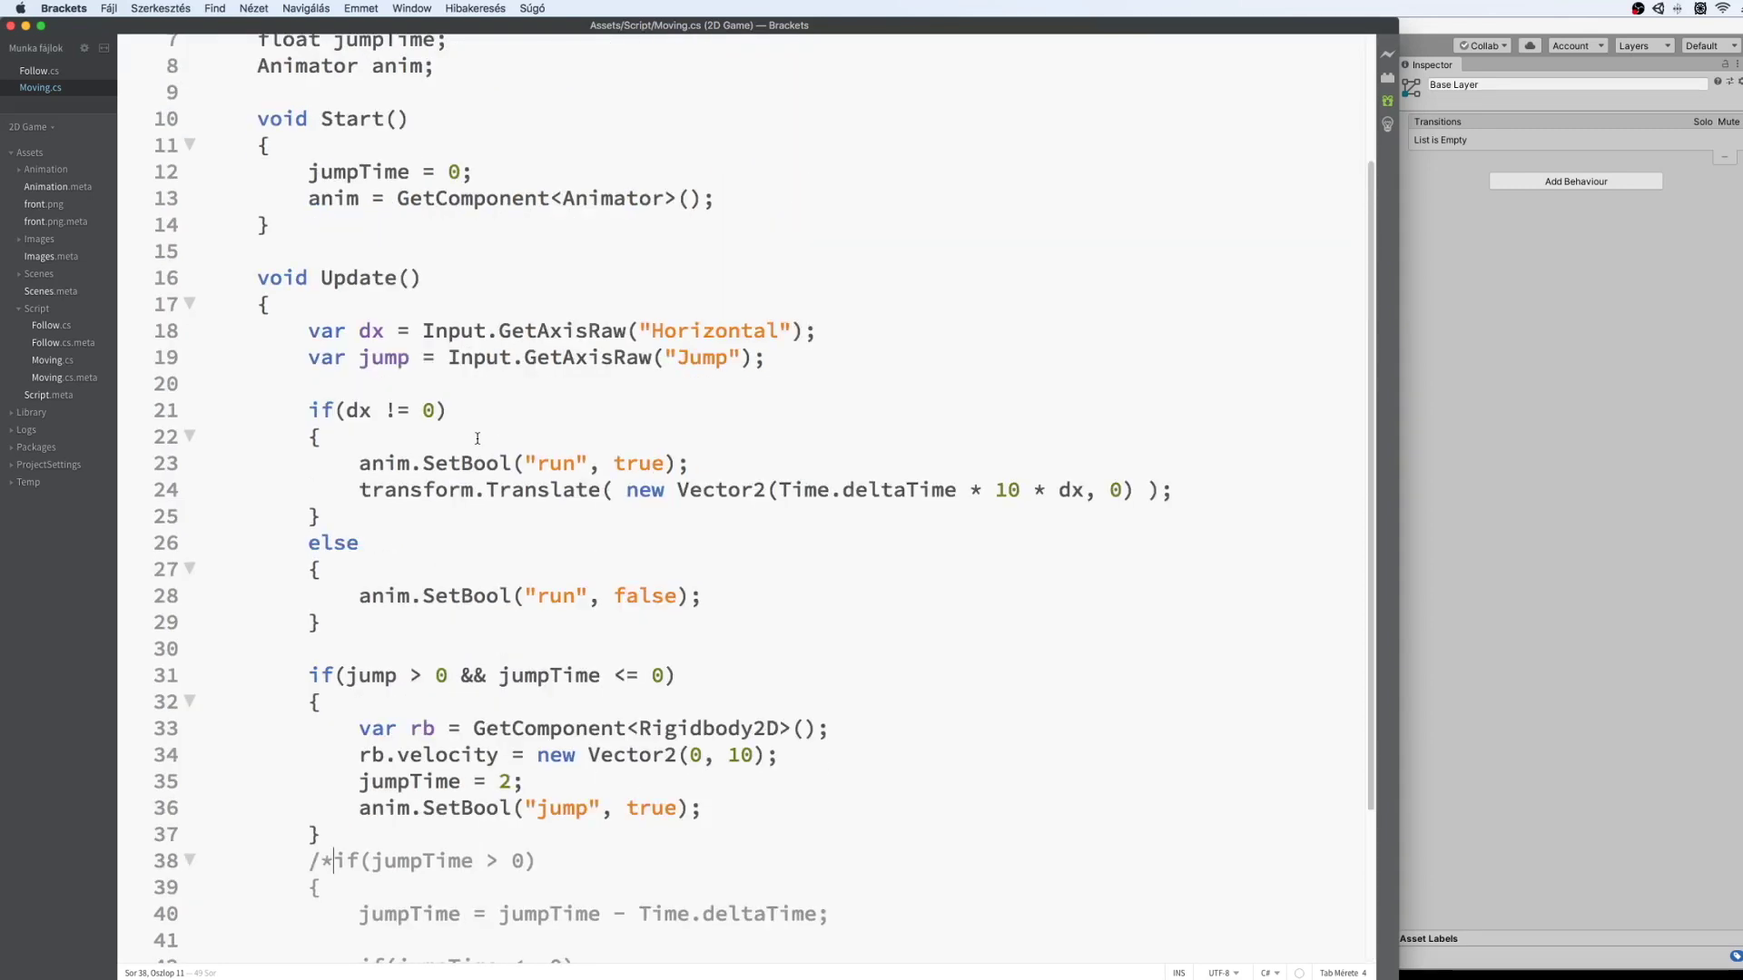
pyautogui.scroll(1, 478, 438)
pyautogui.scroll(1, 477, 438)
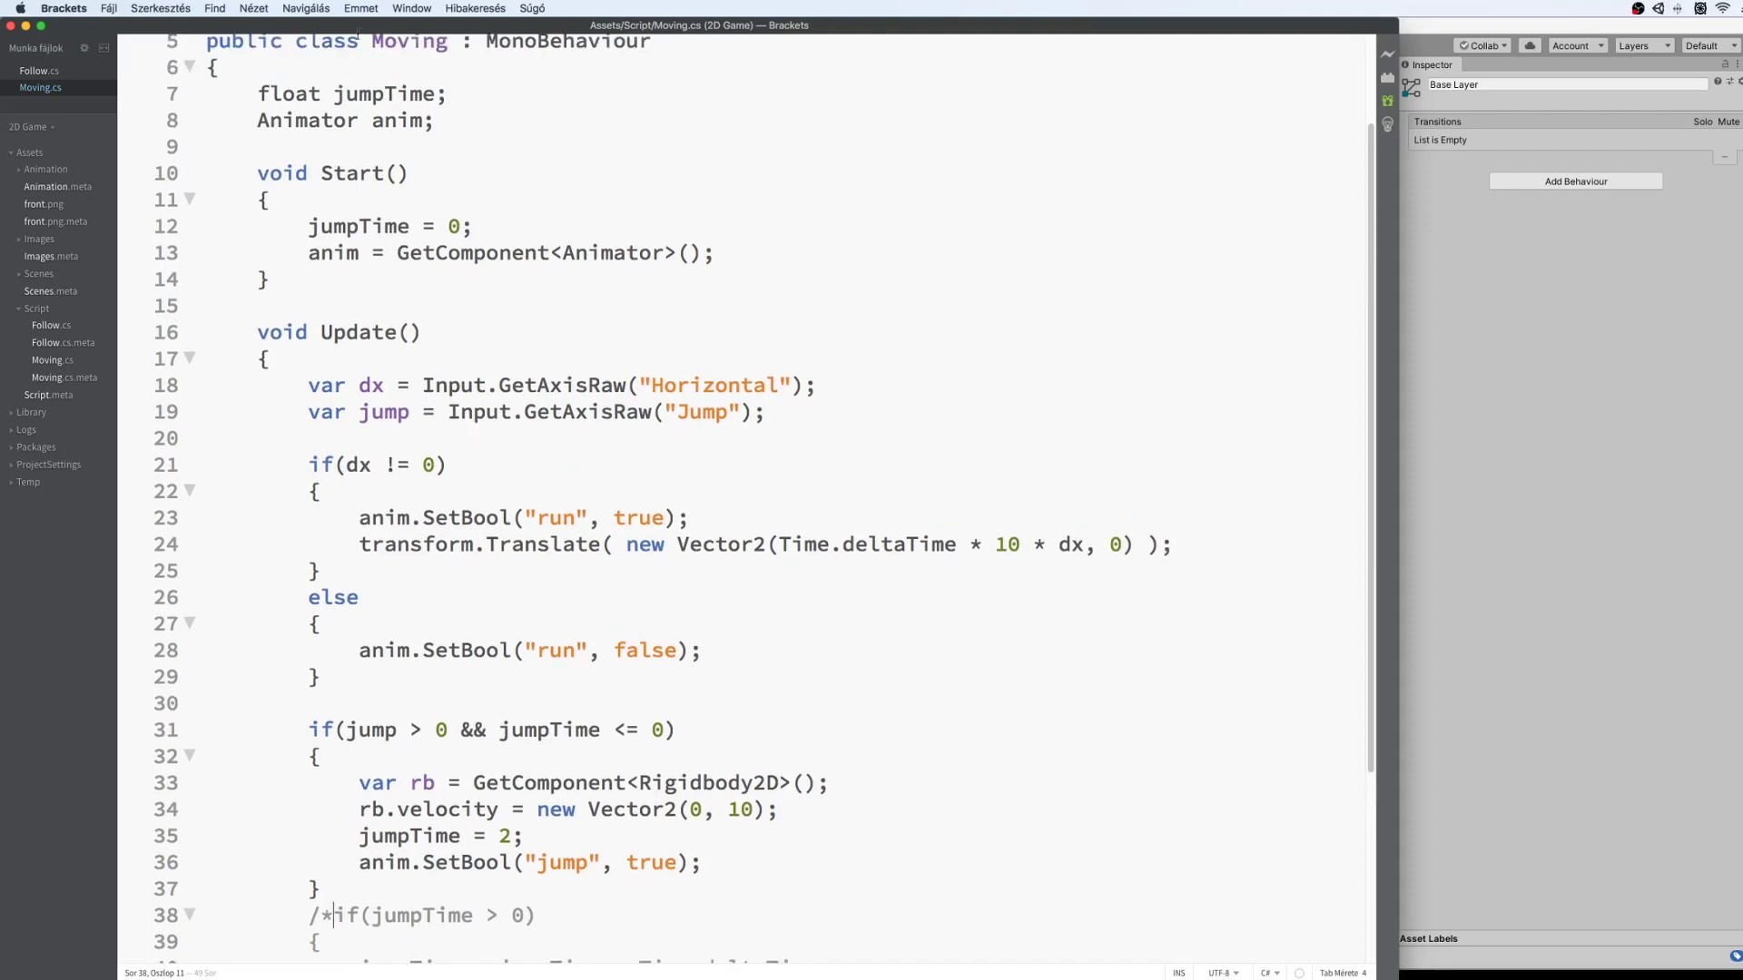
pyautogui.doubleClick(305, 93)
pyautogui.write('bool')
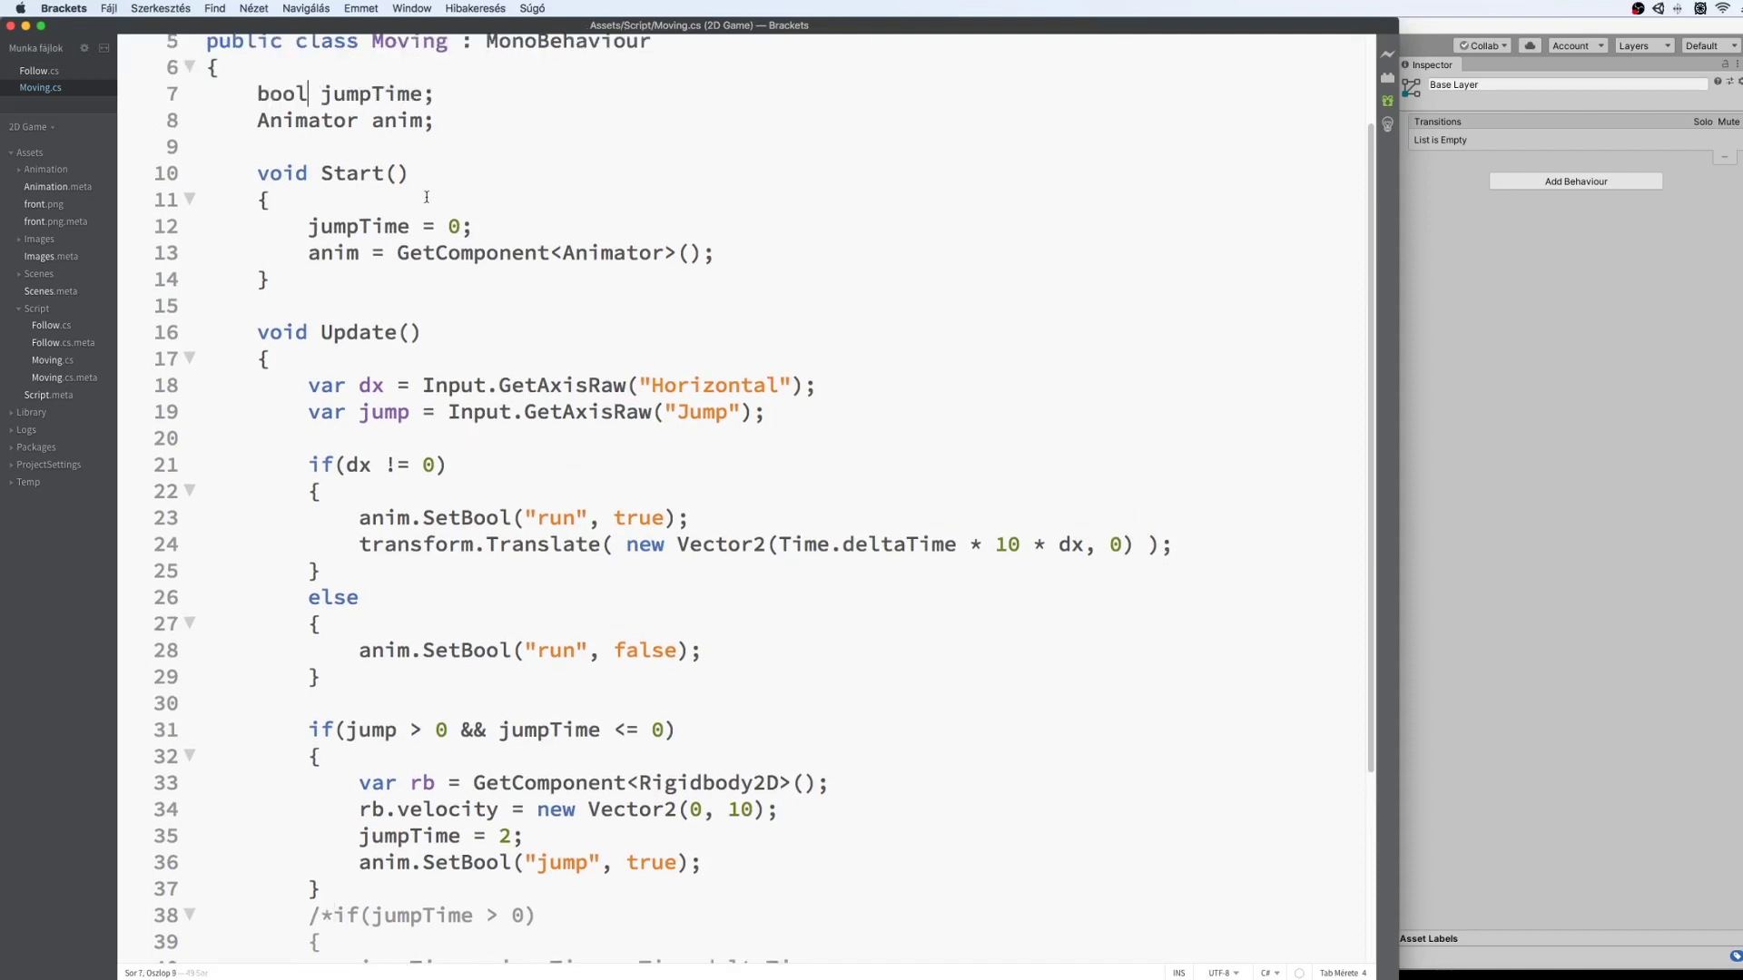
pyautogui.doubleClick(454, 226)
pyautogui.write('false')
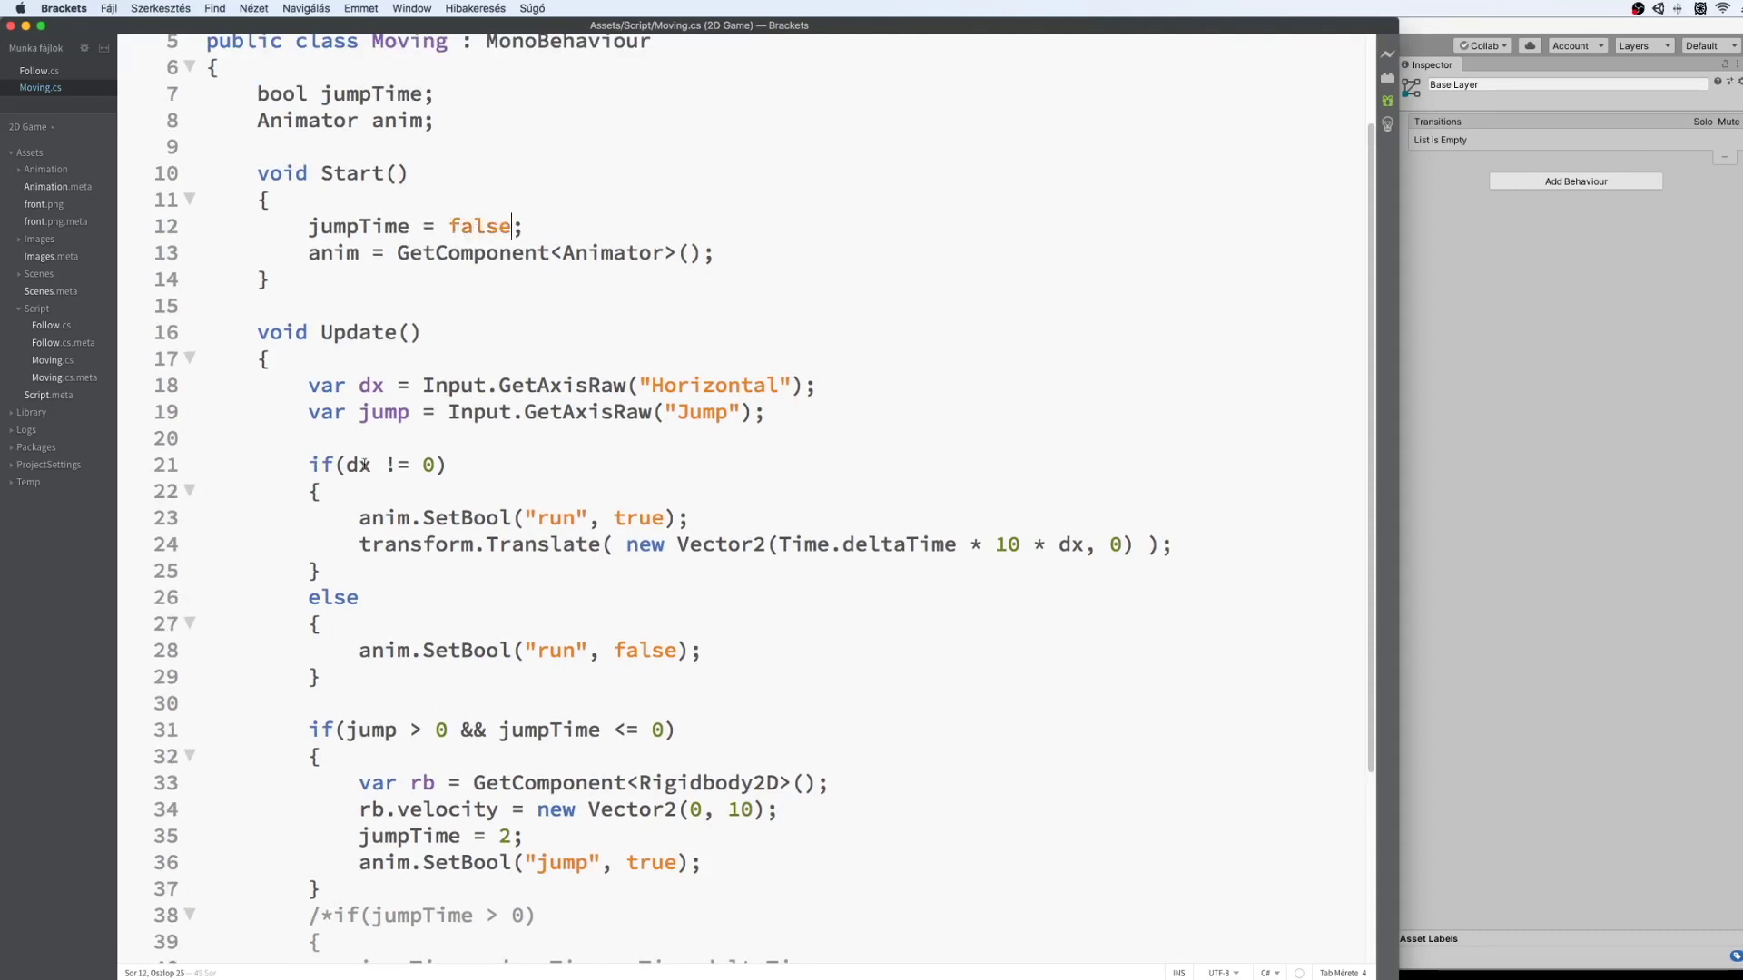
# Change the jump condition to !jumpTime and set jumpTime = true on jump, saving.
pyautogui.scroll(-4, 545, 509)
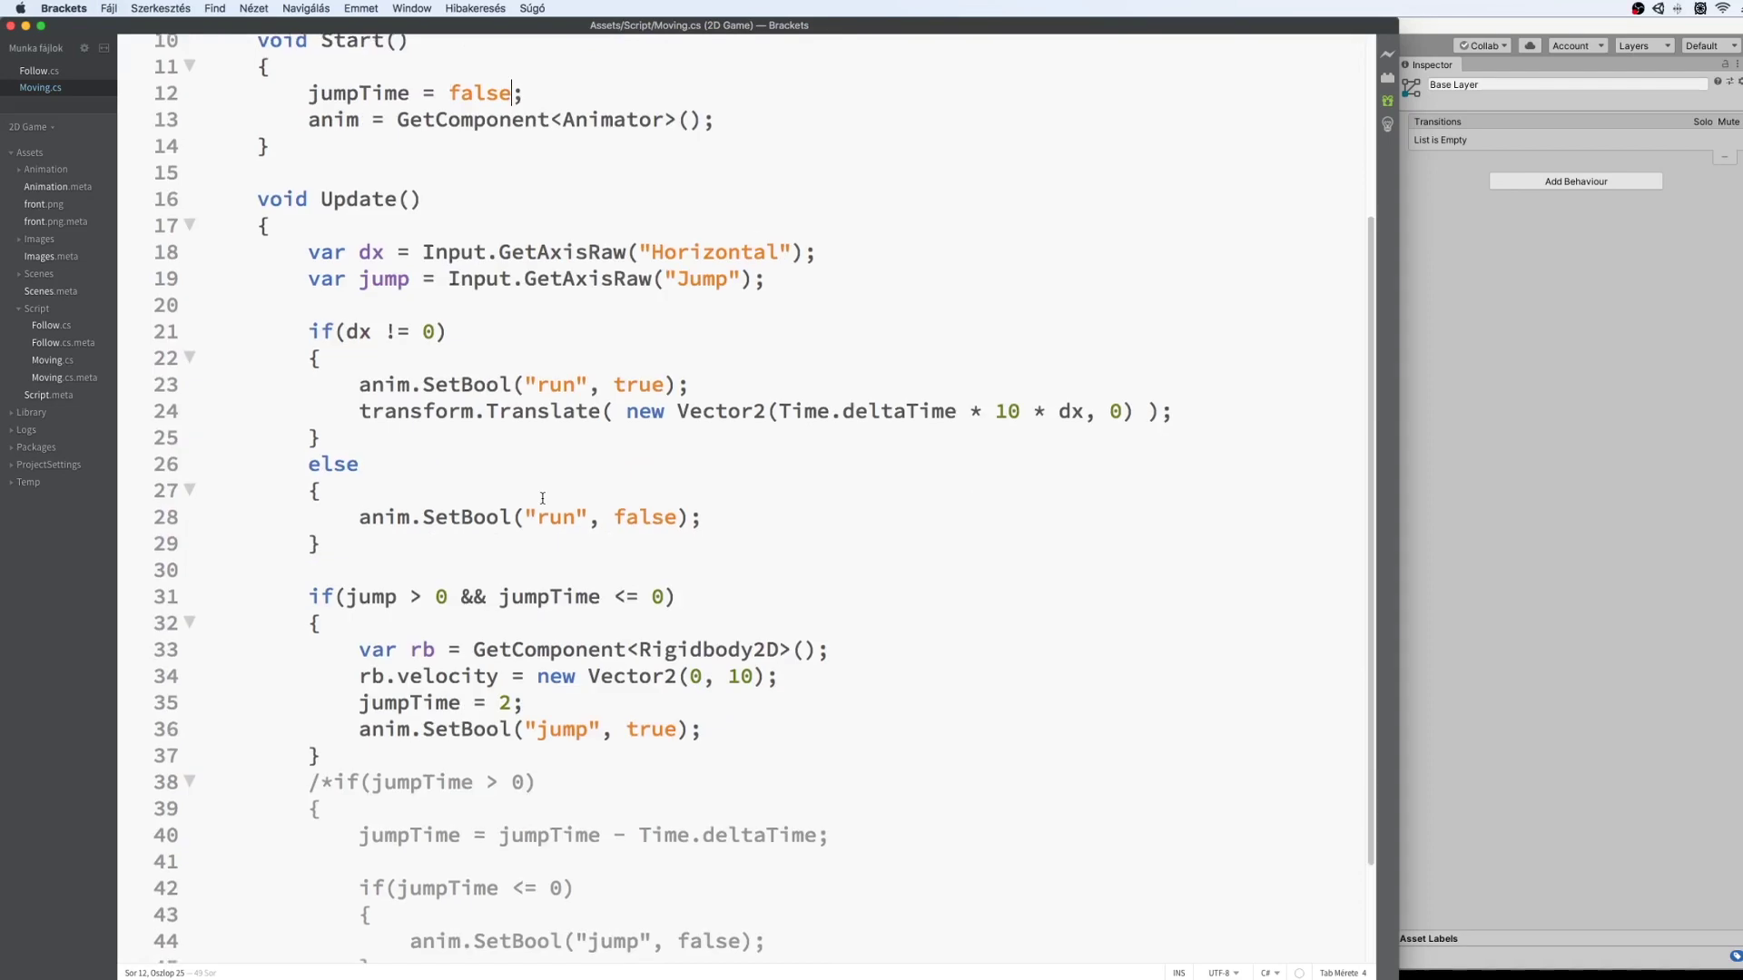
pyautogui.moveTo(659, 561); pyautogui.dragTo(602, 564)
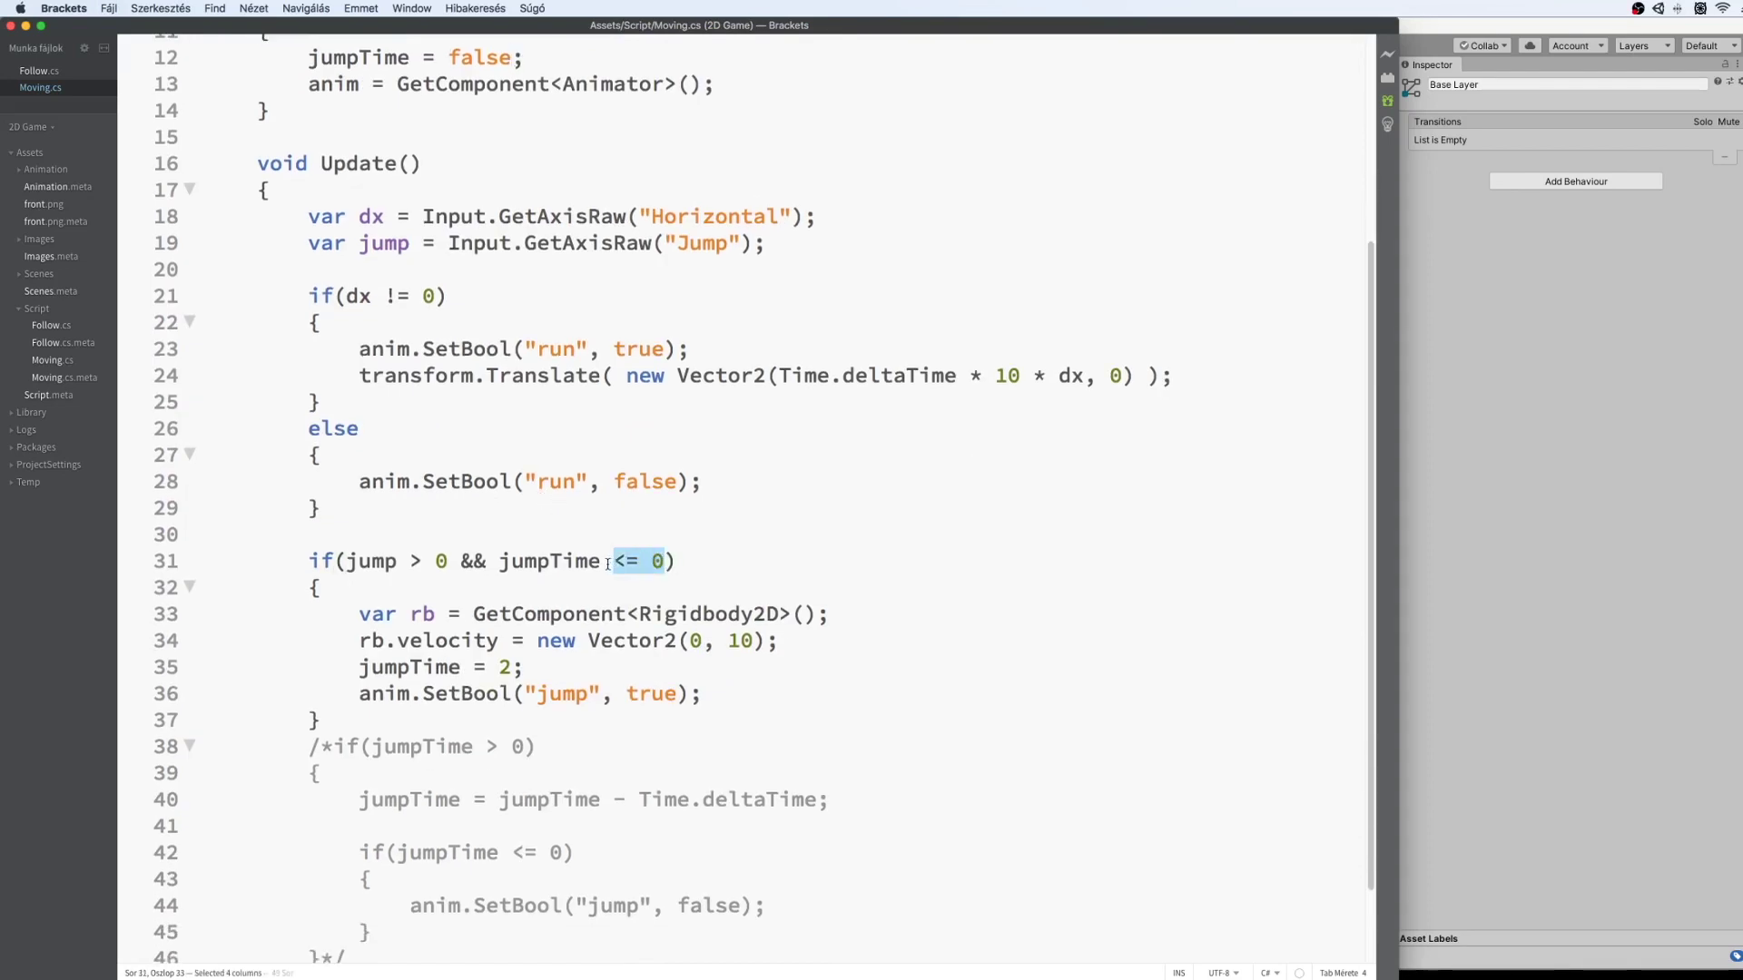
pyautogui.press('BackSpace')
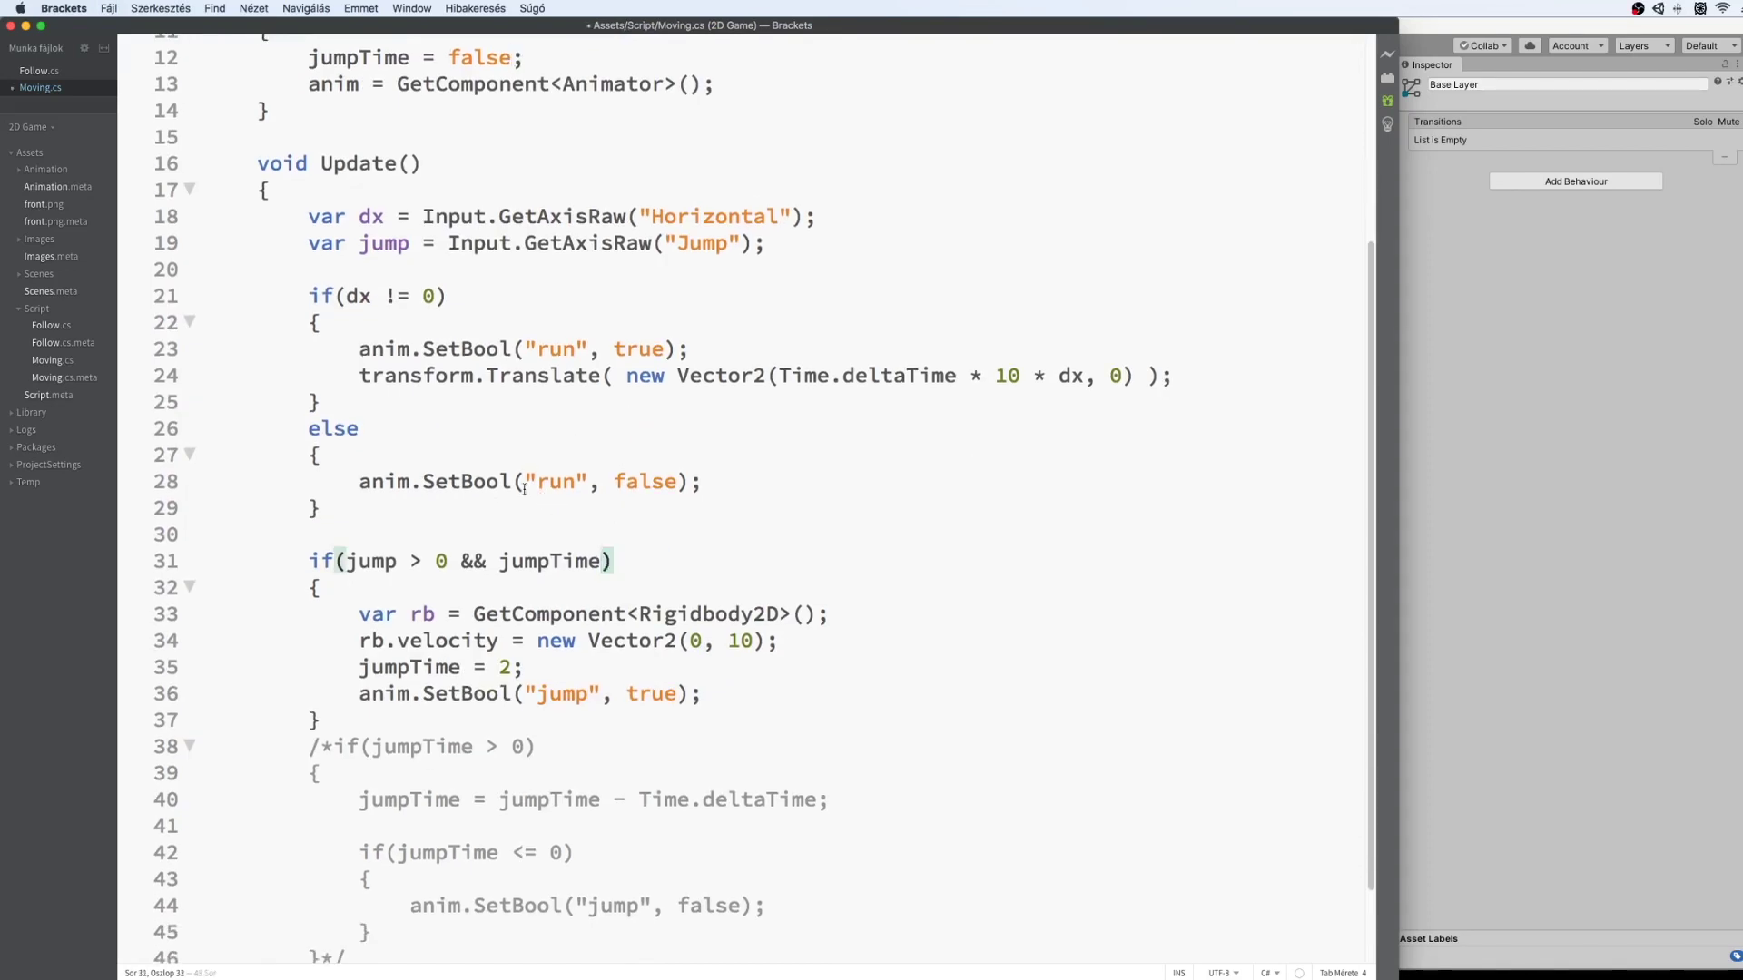
pyautogui.click(502, 561)
pyautogui.write('!')
pyautogui.press('super+s')
pyautogui.moveTo(512, 667); pyautogui.dragTo(501, 668)
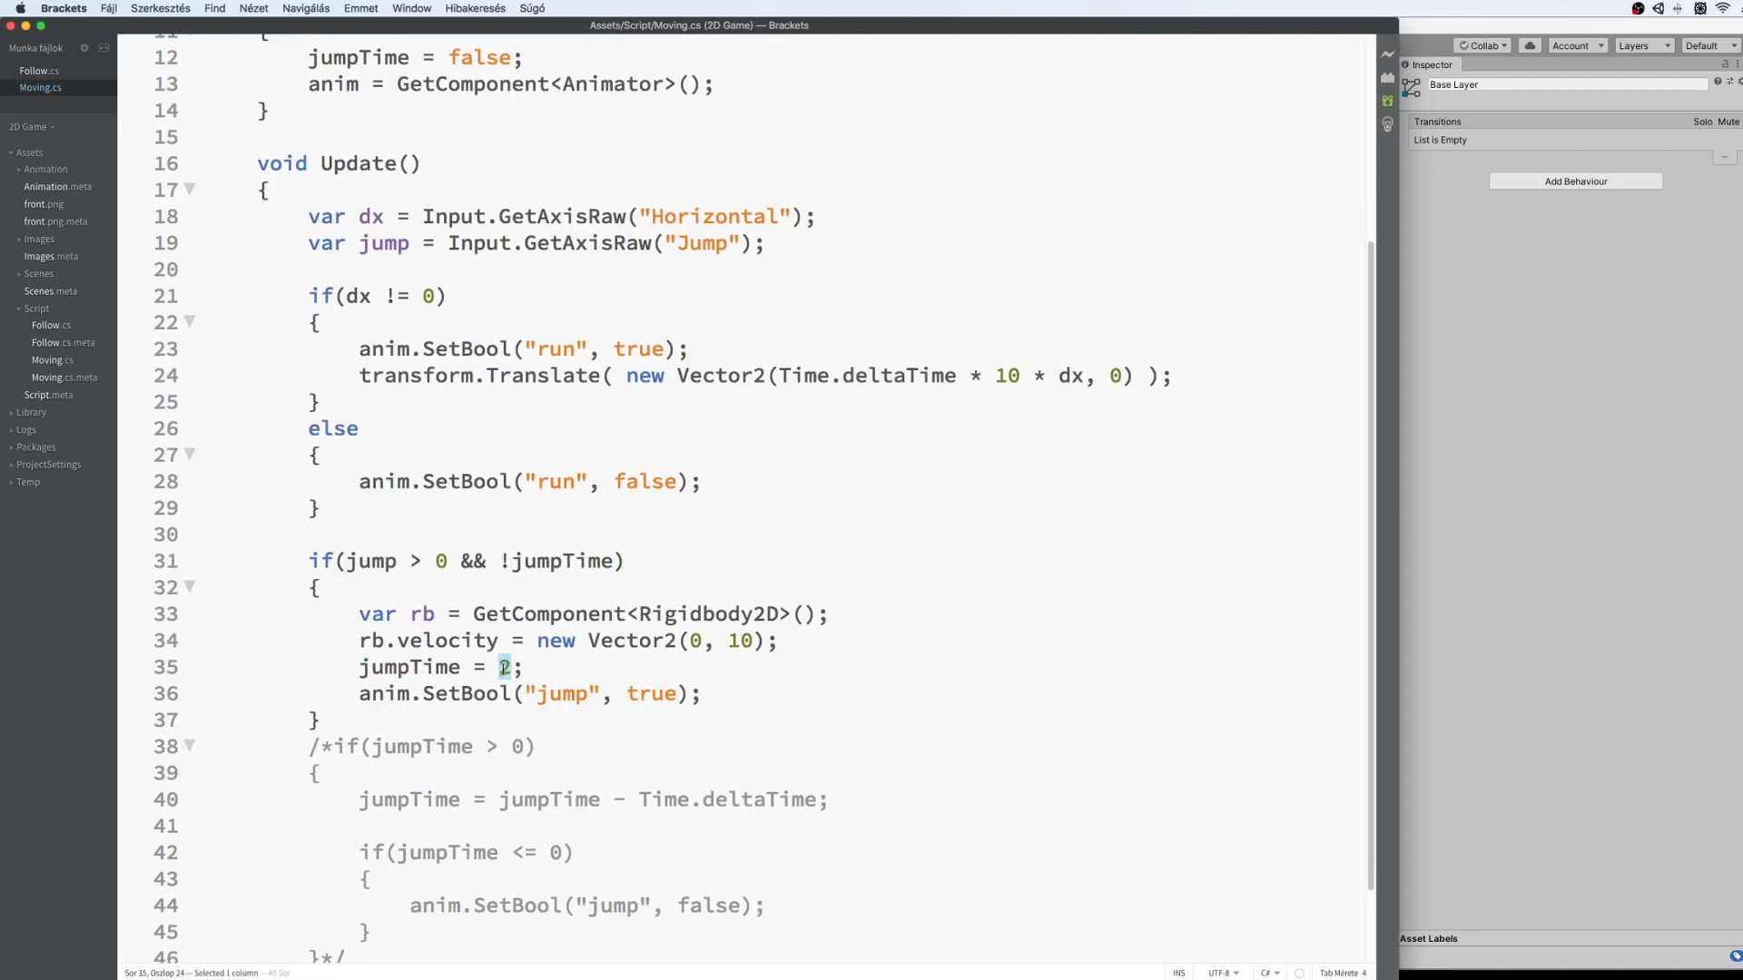
pyautogui.write('true')
pyautogui.press('super+s')
# Place the cursor after the Update method's closing brace for a new method.
pyautogui.click(319, 720)
pyautogui.scroll(-2, 493, 696)
pyautogui.scroll(-3, 493, 696)
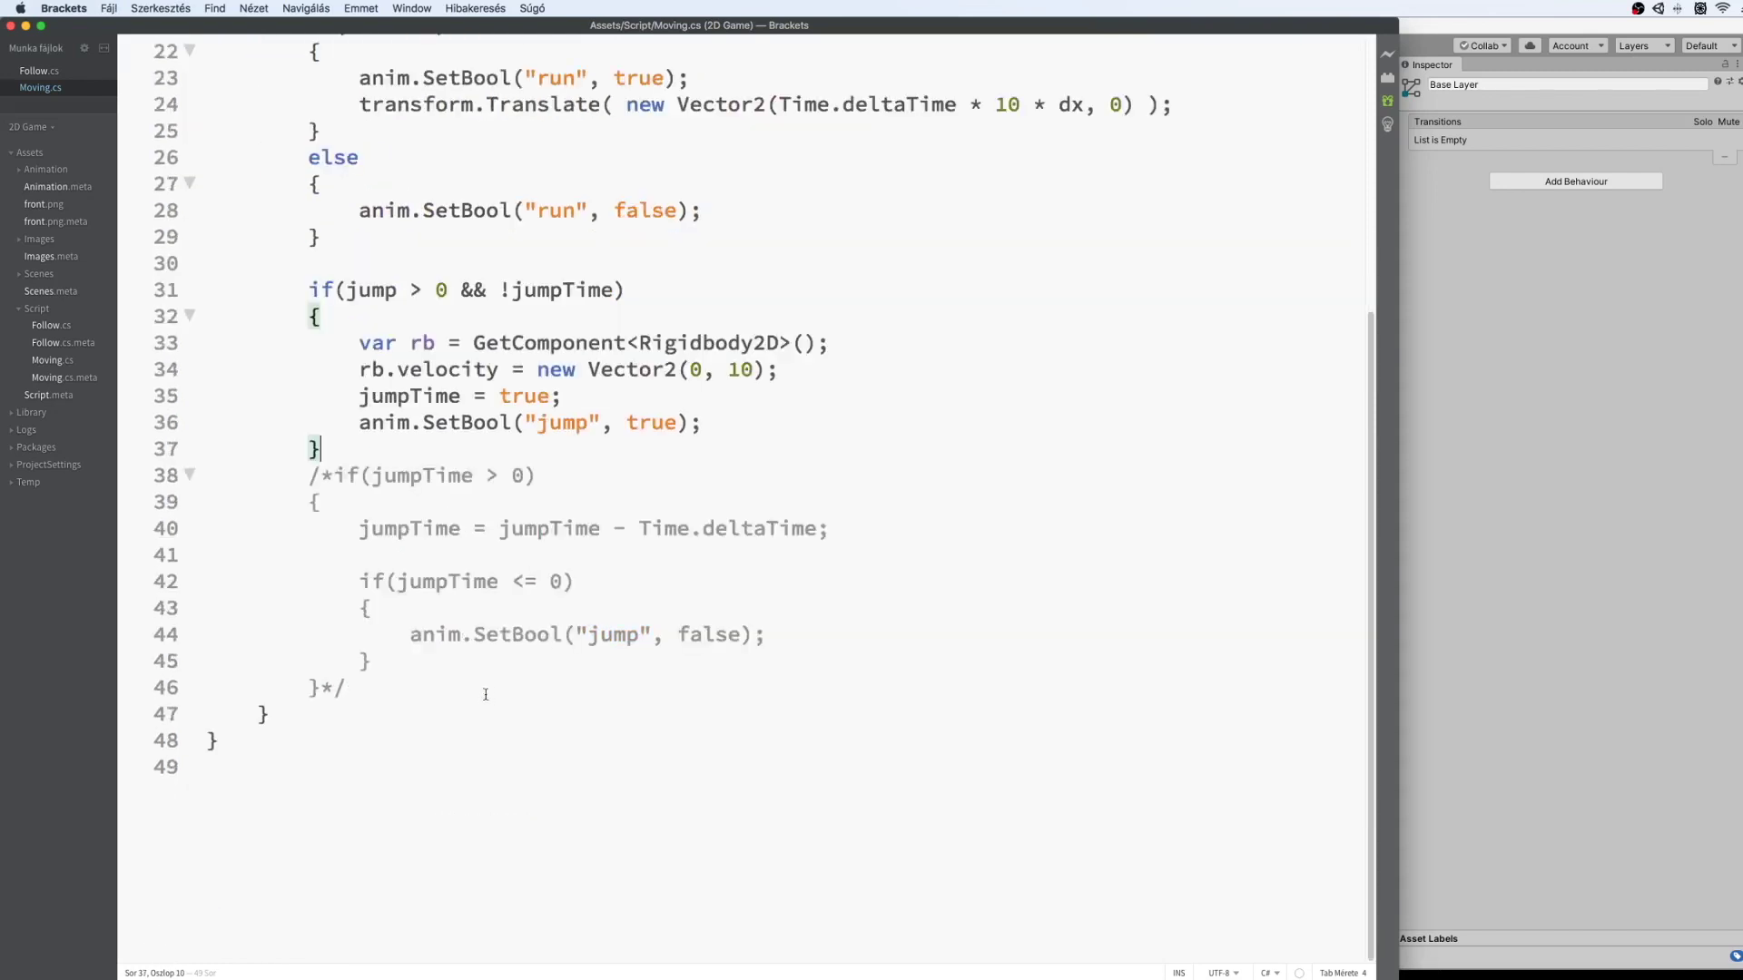
pyautogui.click(389, 706)
# Add a void OnCollisionEnter(Collision col) method whose body sets jumpTime = false.
pyautogui.press('Return')
pyautogui.press('Return')
pyautogui.write('void OnClo')
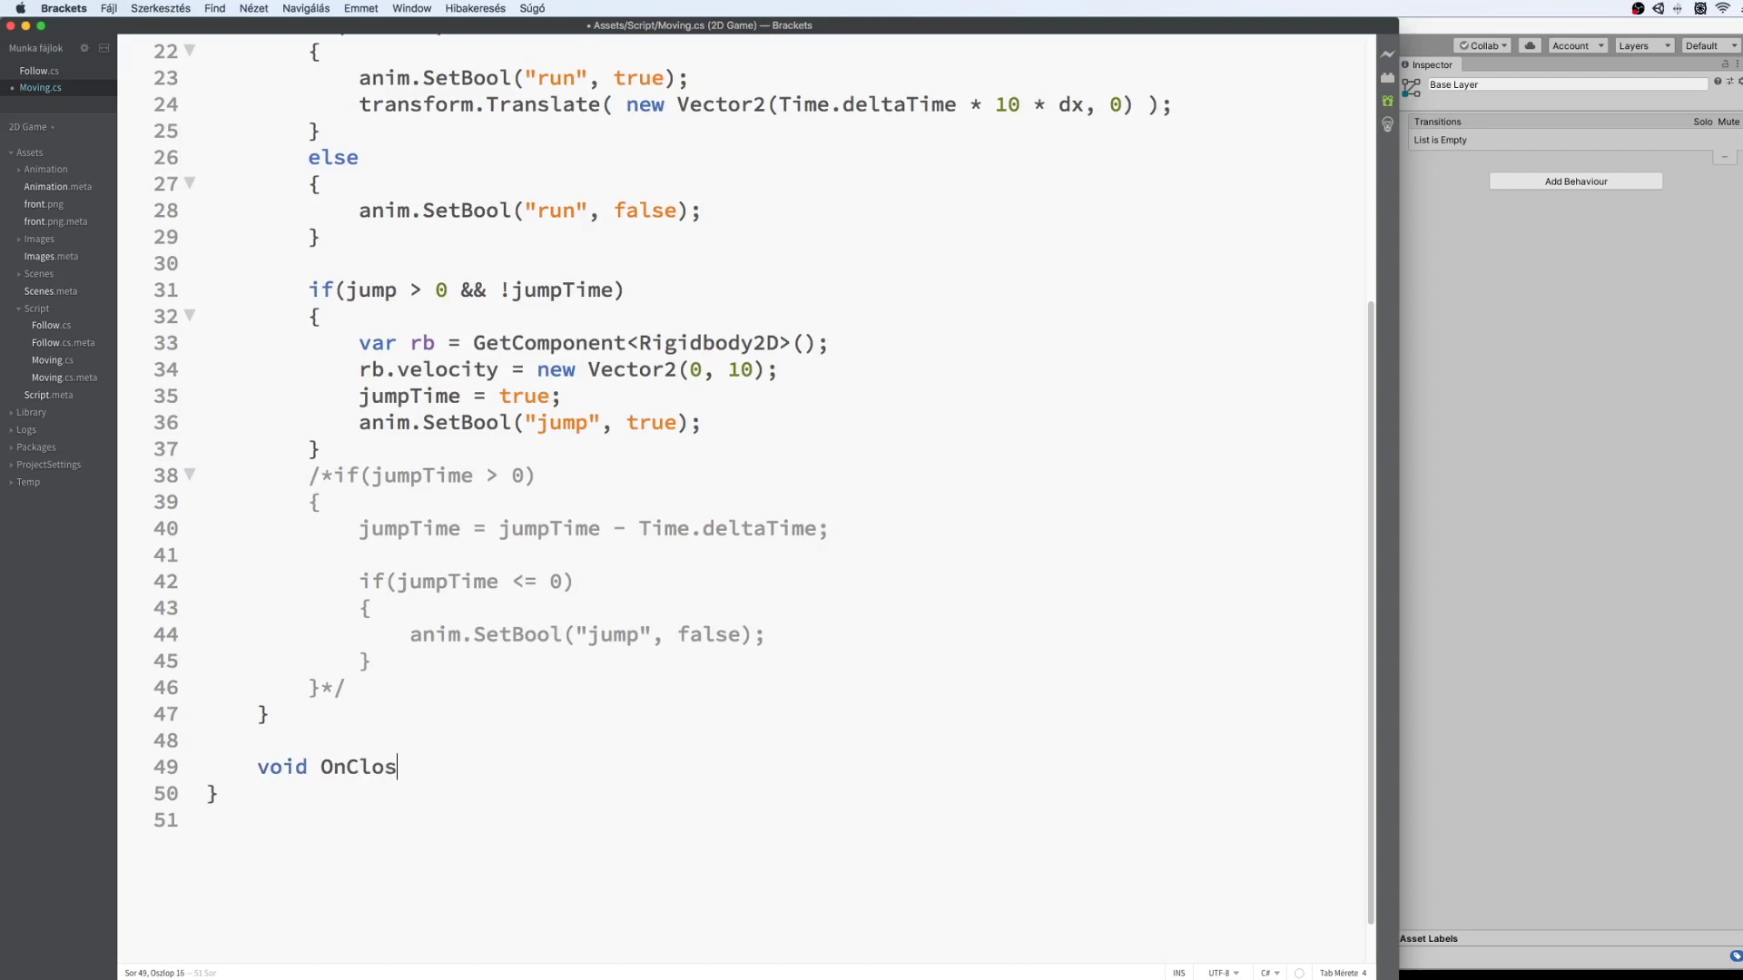
pyautogui.press('BackSpace')
pyautogui.press('BackSpace')
pyautogui.write('ollisionEnter(Collision col')
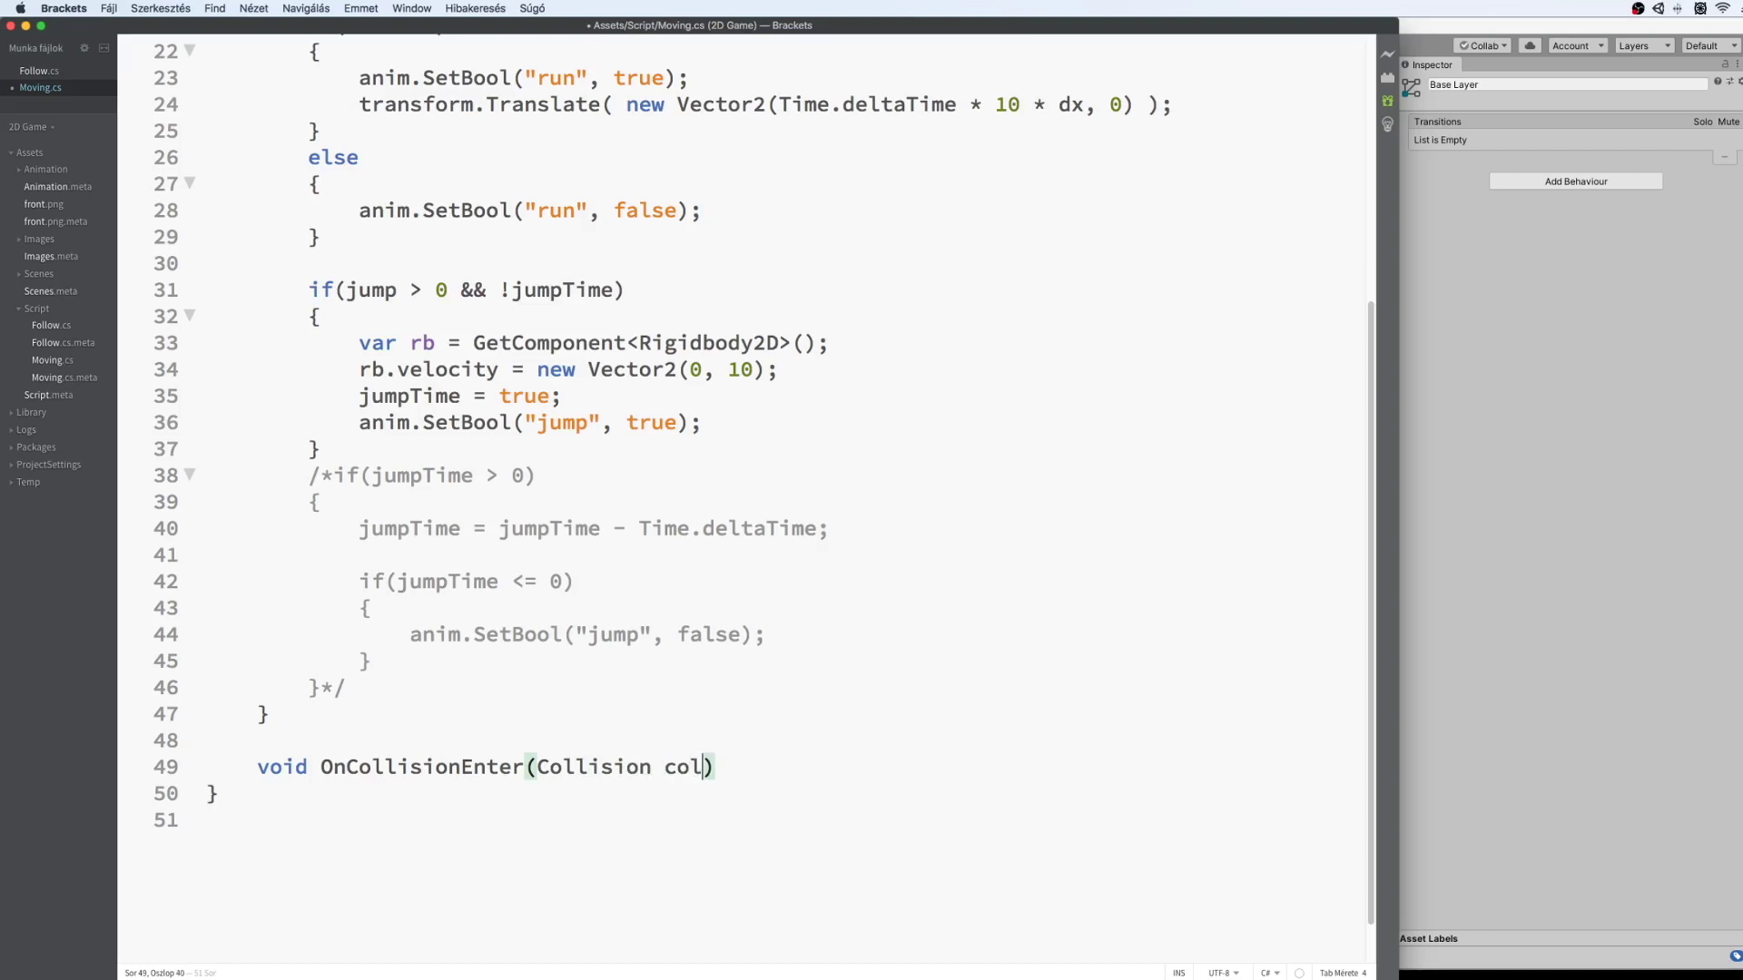
pyautogui.press('End')
pyautogui.press('Return')
pyautogui.write('{')
pyautogui.press('Return')
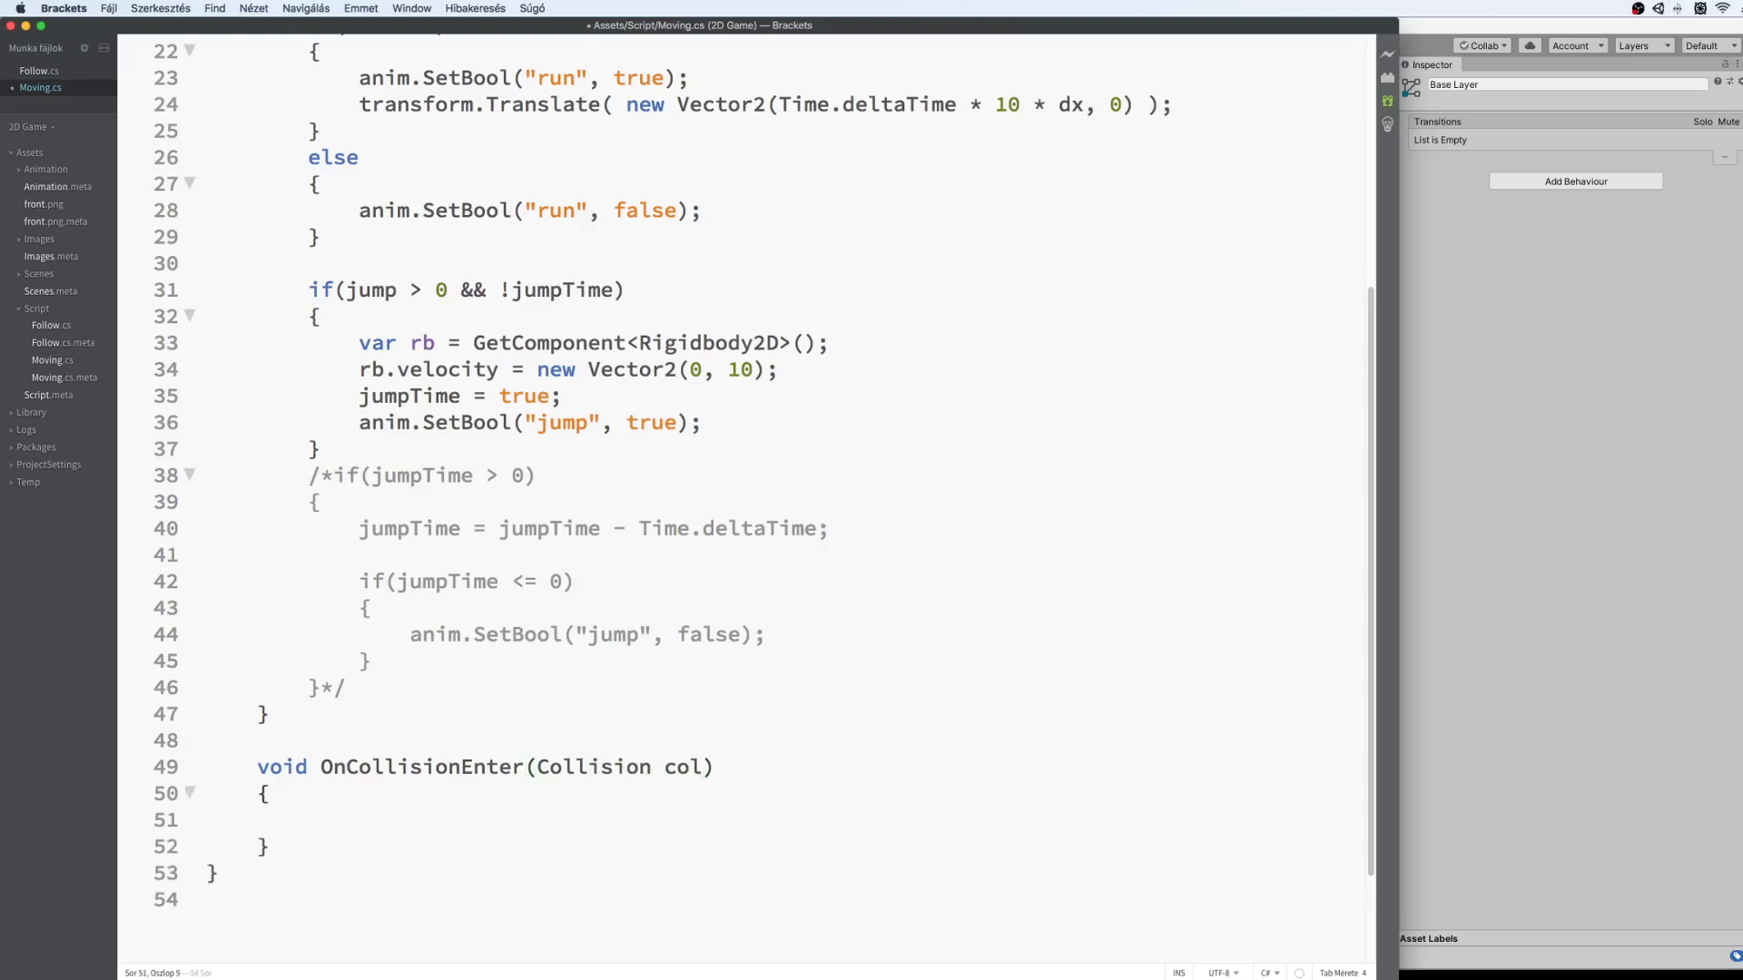
pyautogui.write('jumpTime = false;')
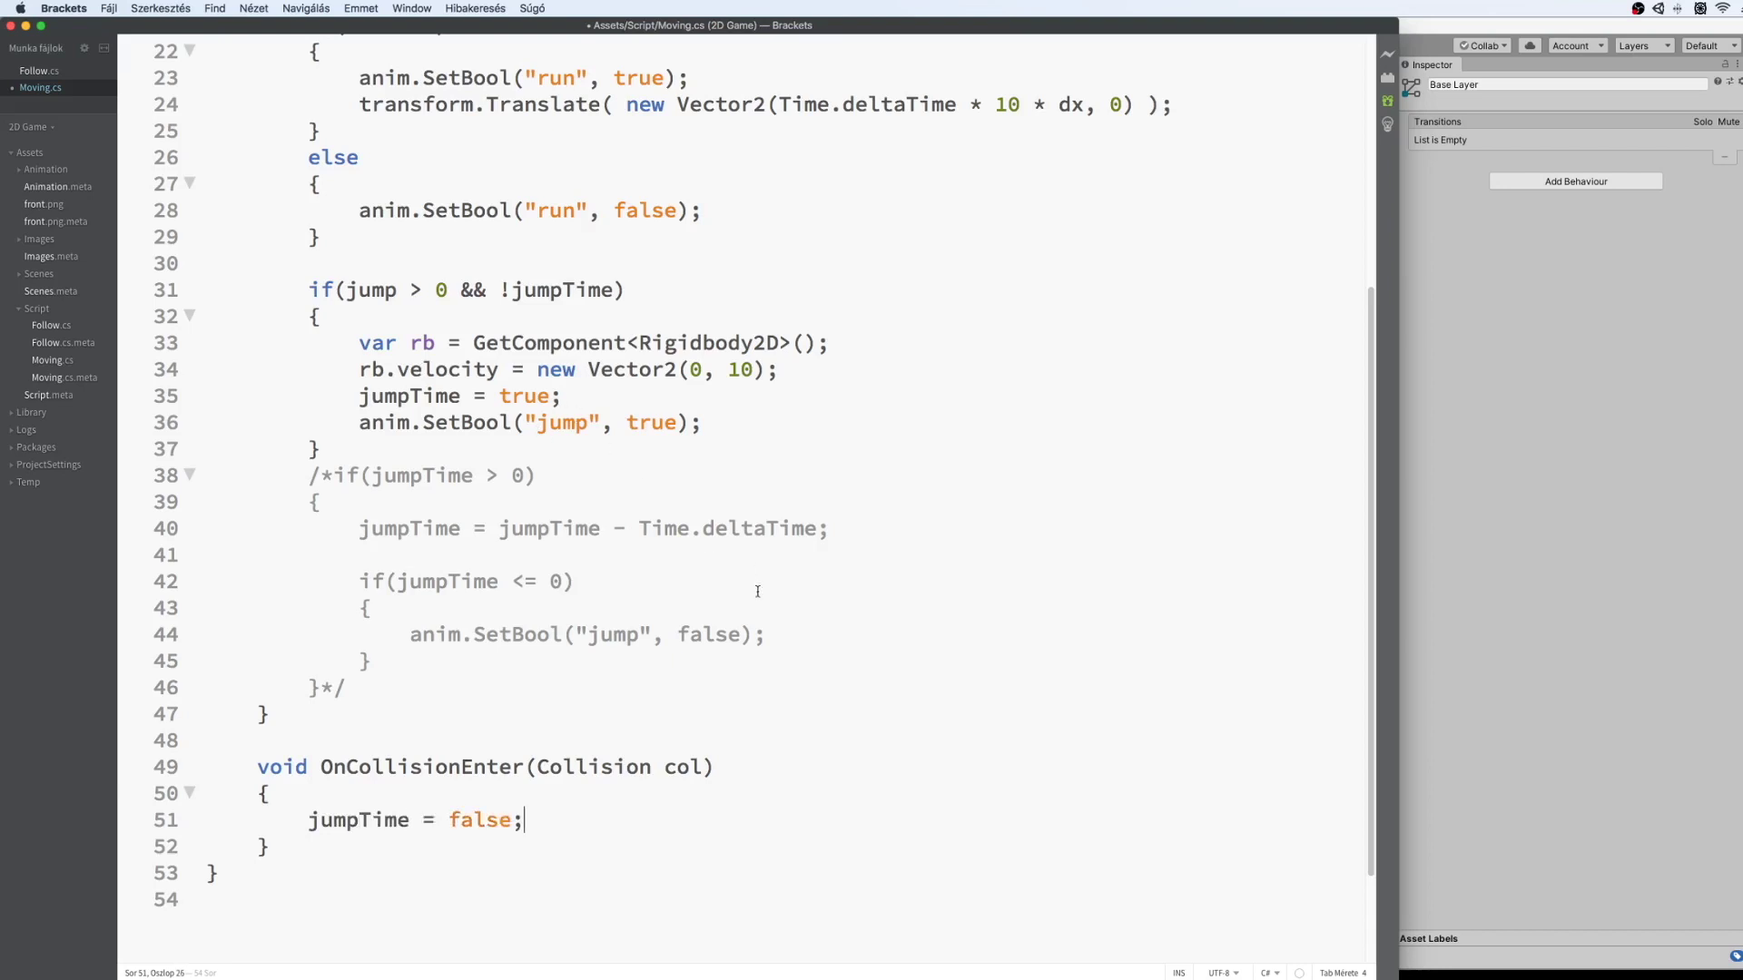
# Copy the anim.SetBool("jump", false) line into the handler and switch to Unity.
pyautogui.moveTo(767, 639); pyautogui.dragTo(413, 634)
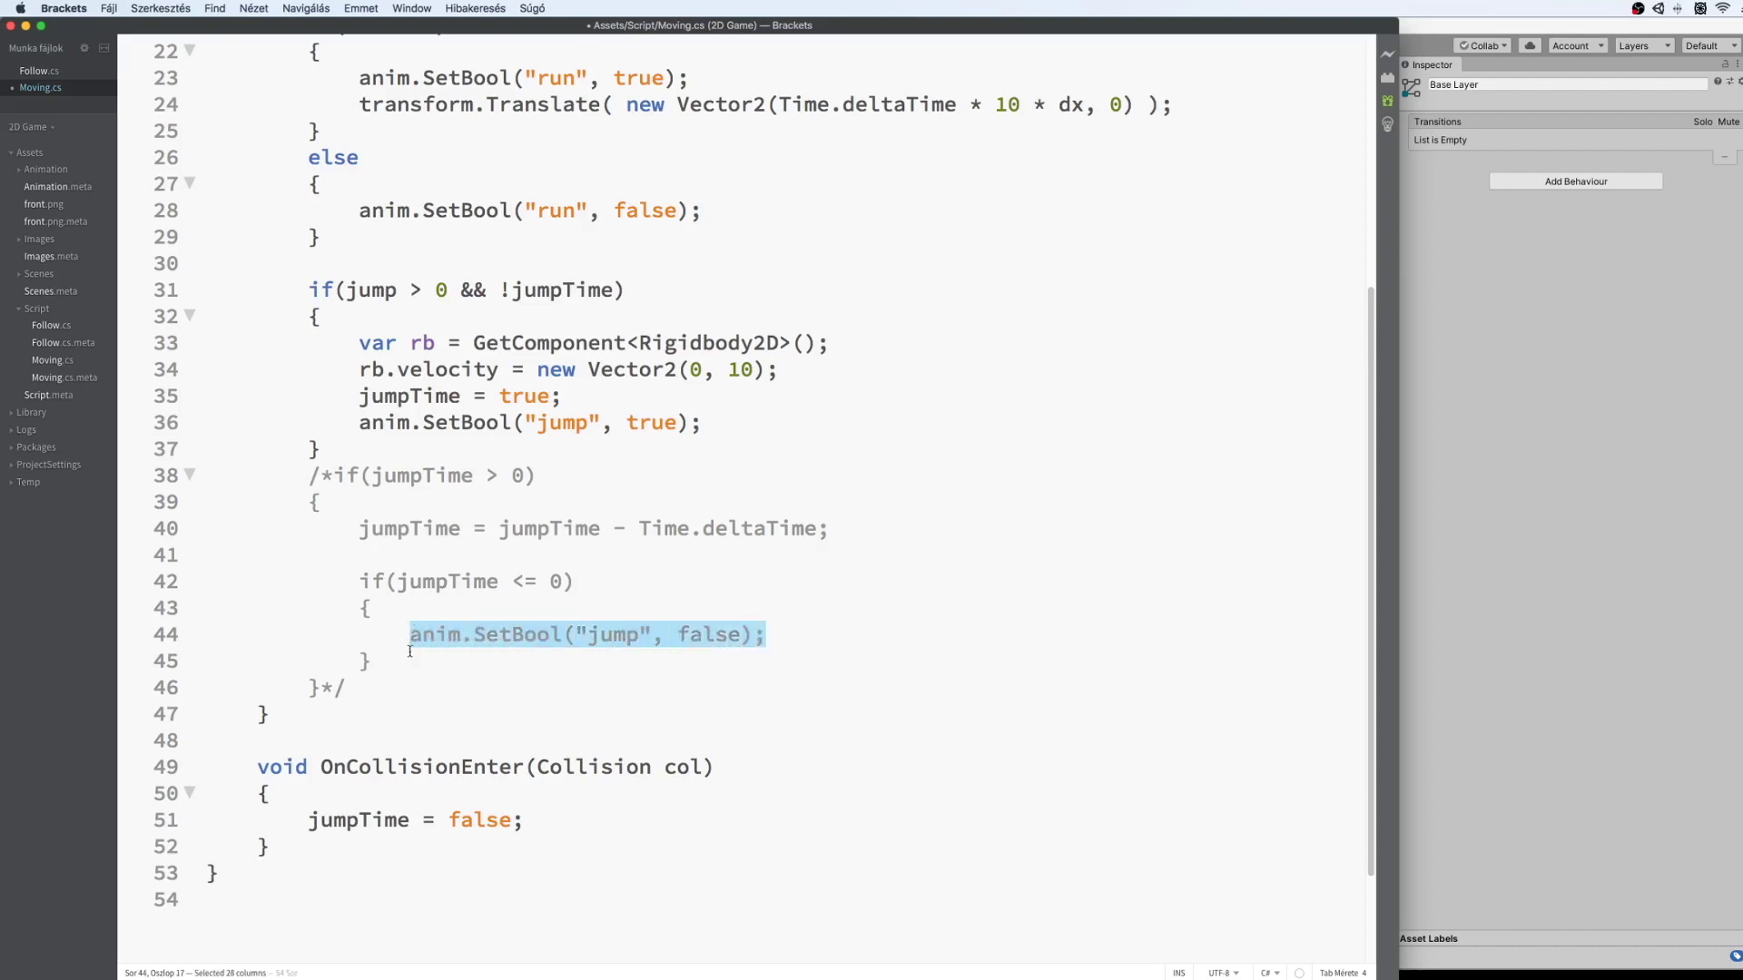
pyautogui.click(522, 803)
pyautogui.press('Return')
pyautogui.write('anim.SetBool("jump", false);')
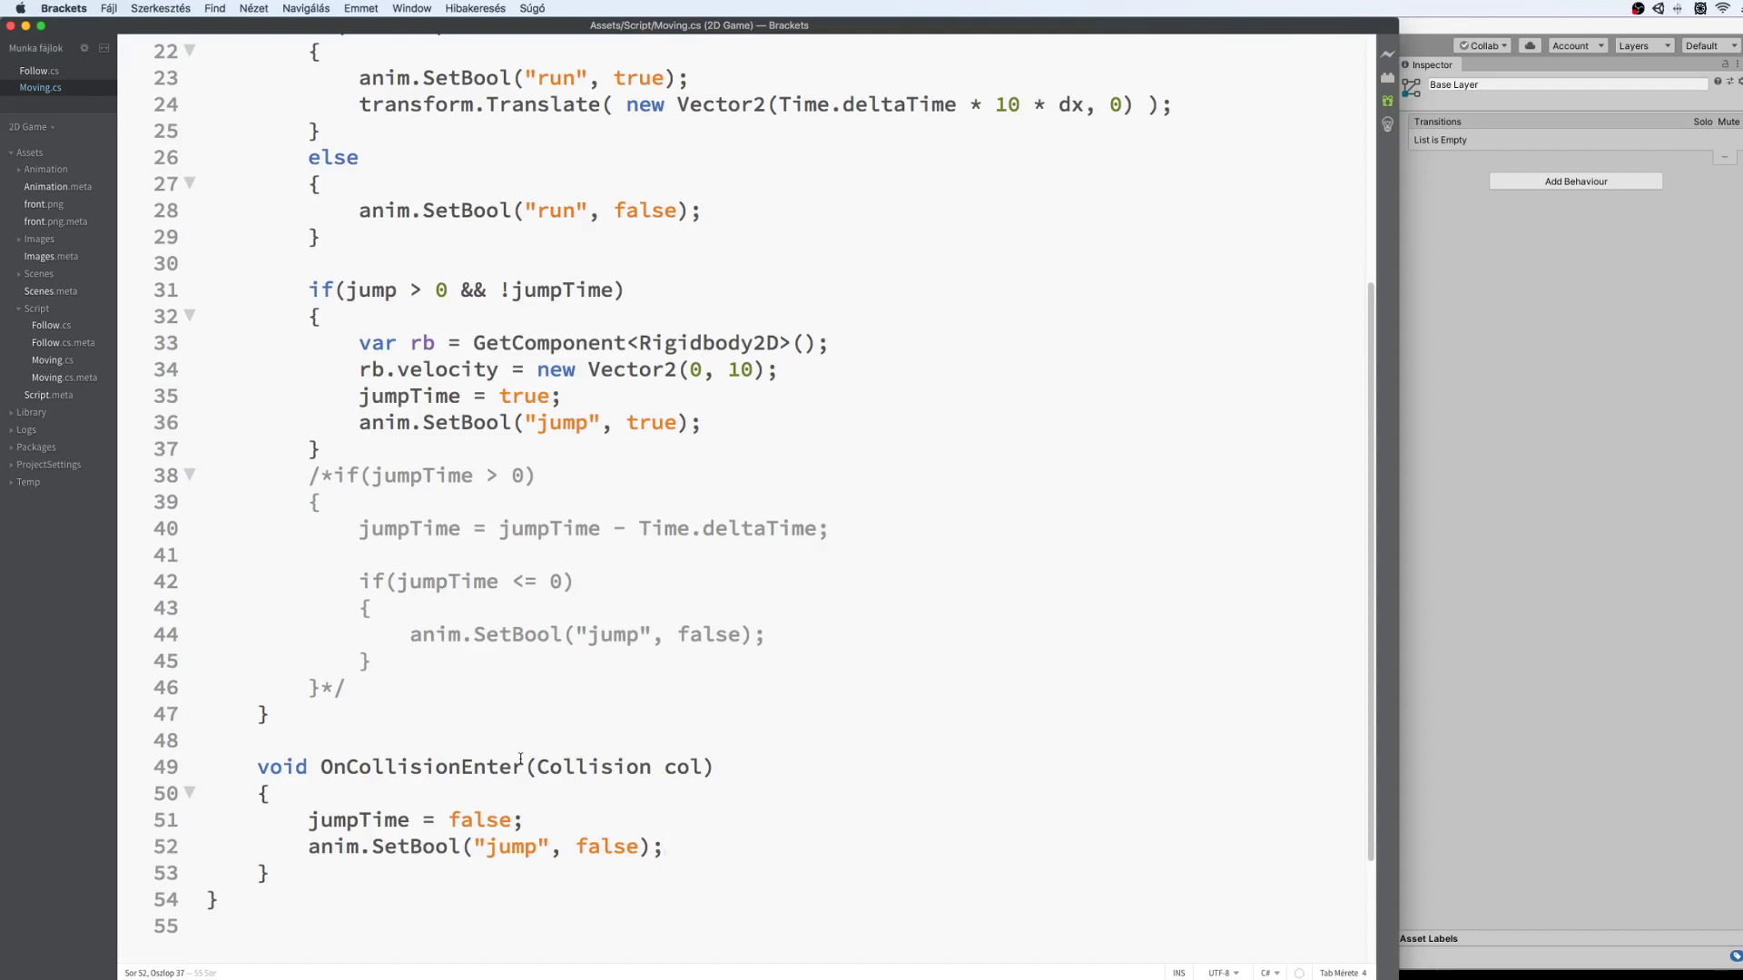
pyautogui.click(1428, 587)
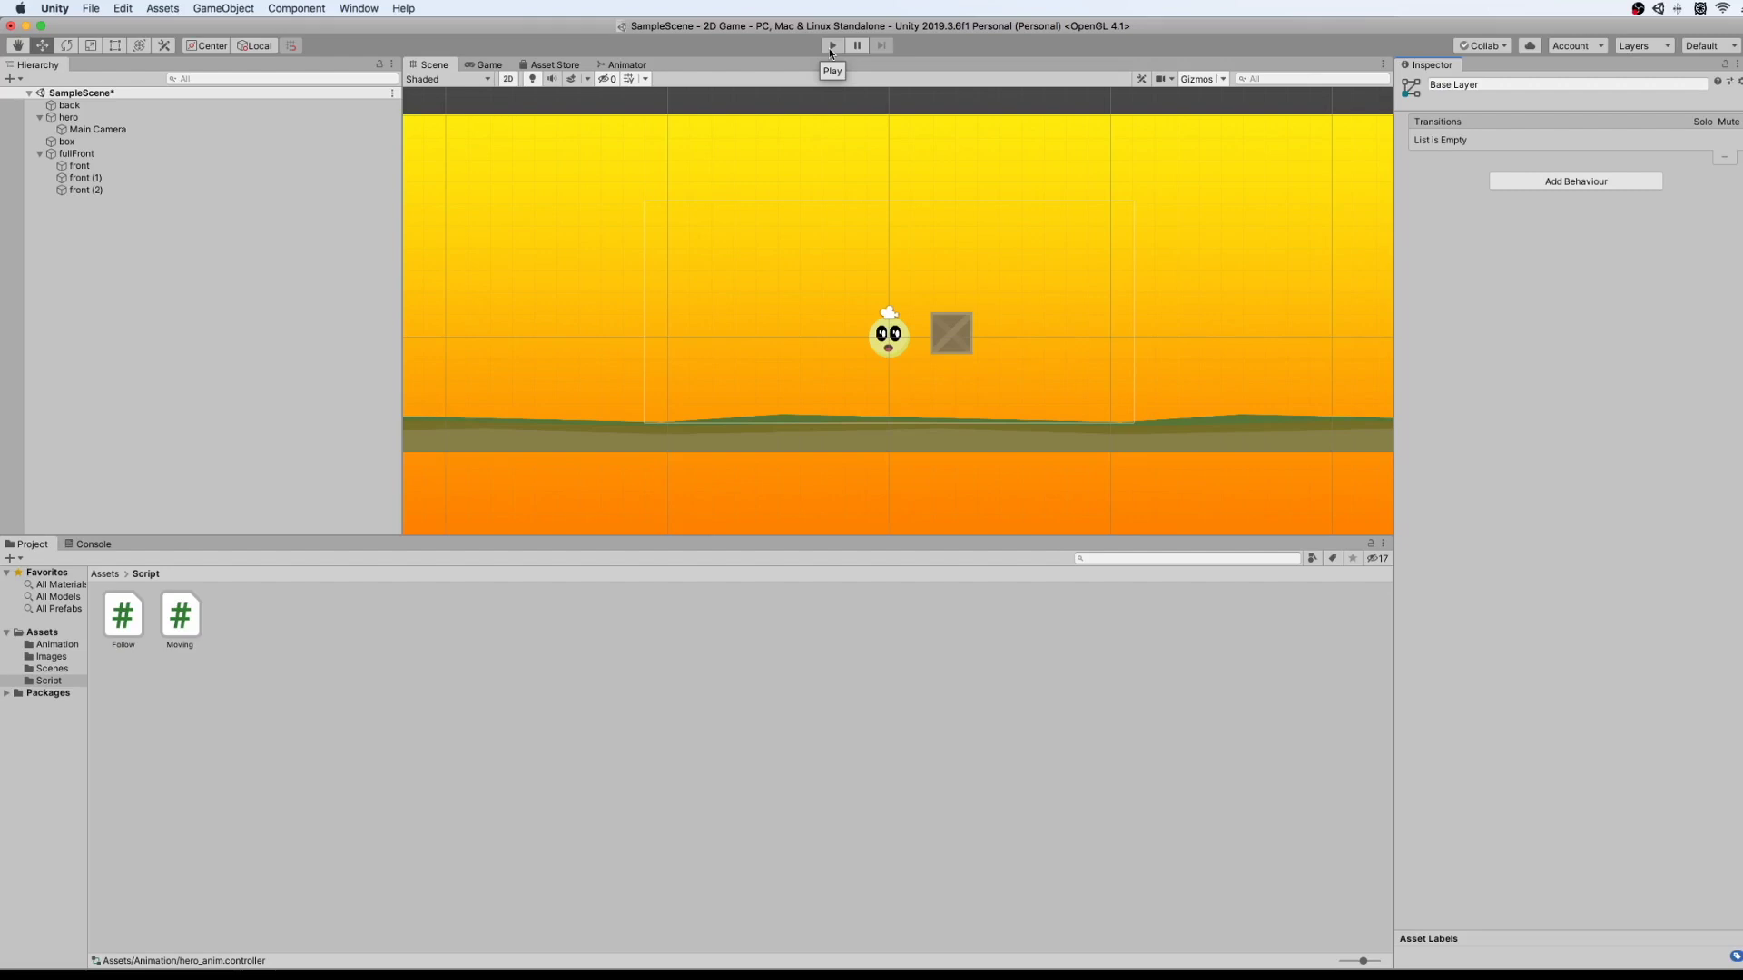
# Run the game, make the hero jump, stop, and select 'Enter' in OnCollisionEnter in Brackets.
pyautogui.click(831, 50)
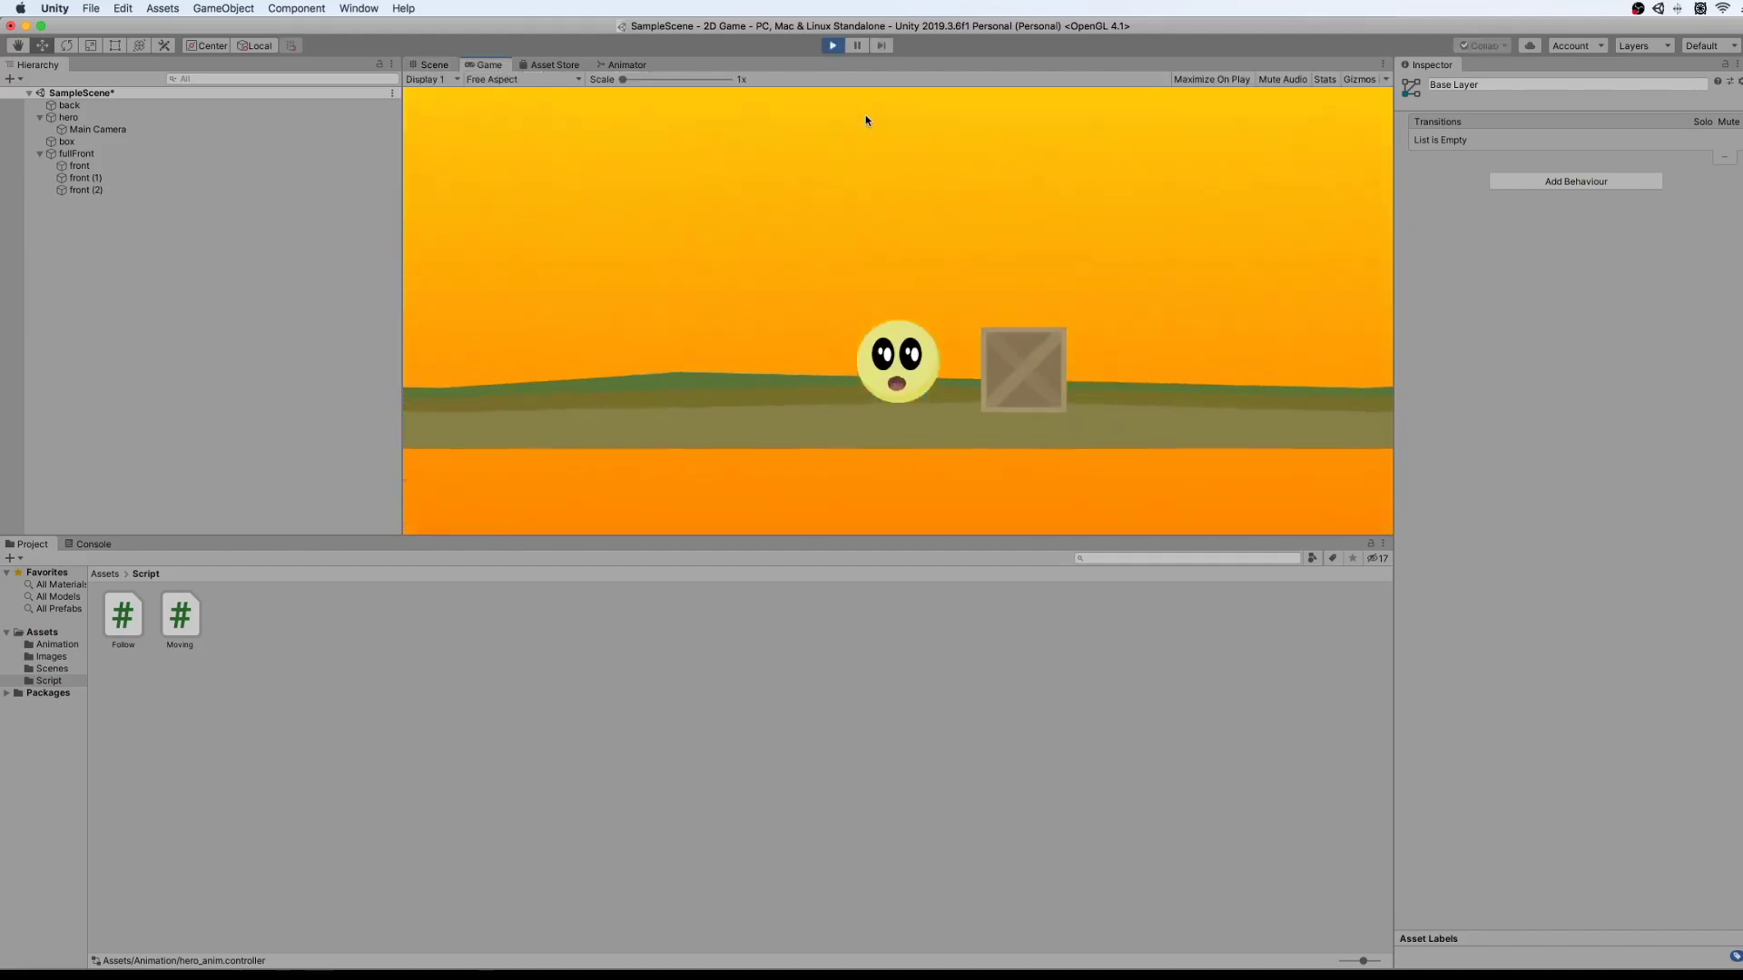
pyautogui.press('Left')
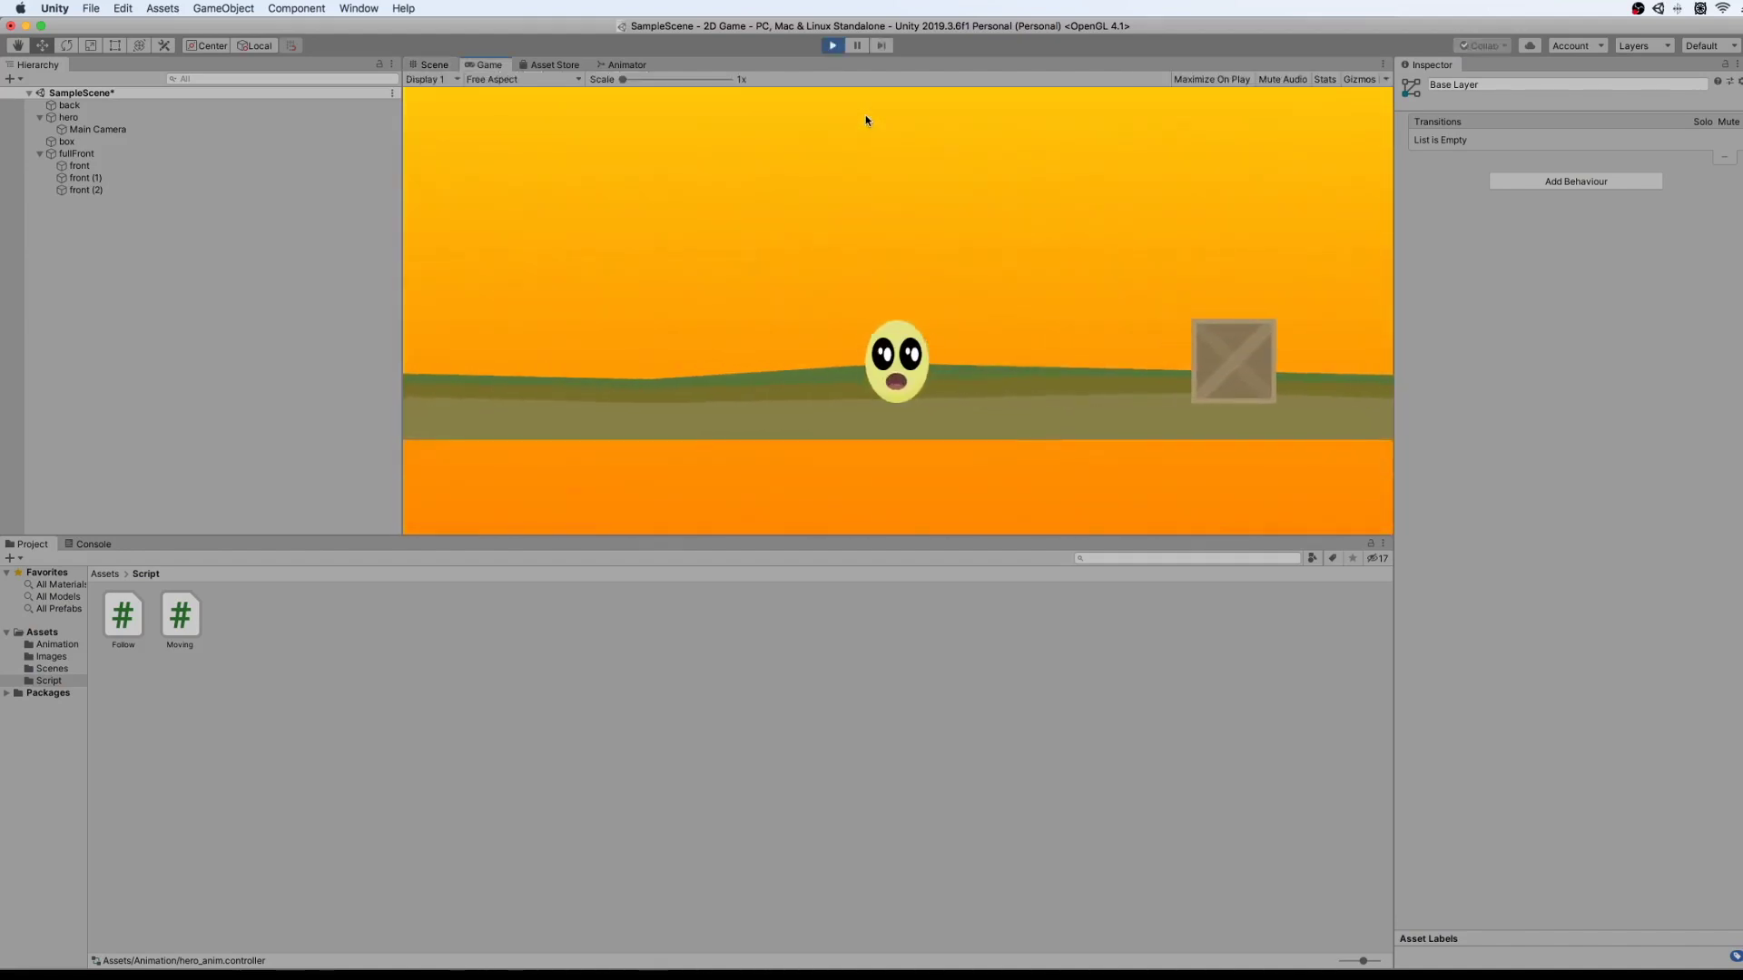
pyautogui.click(834, 45)
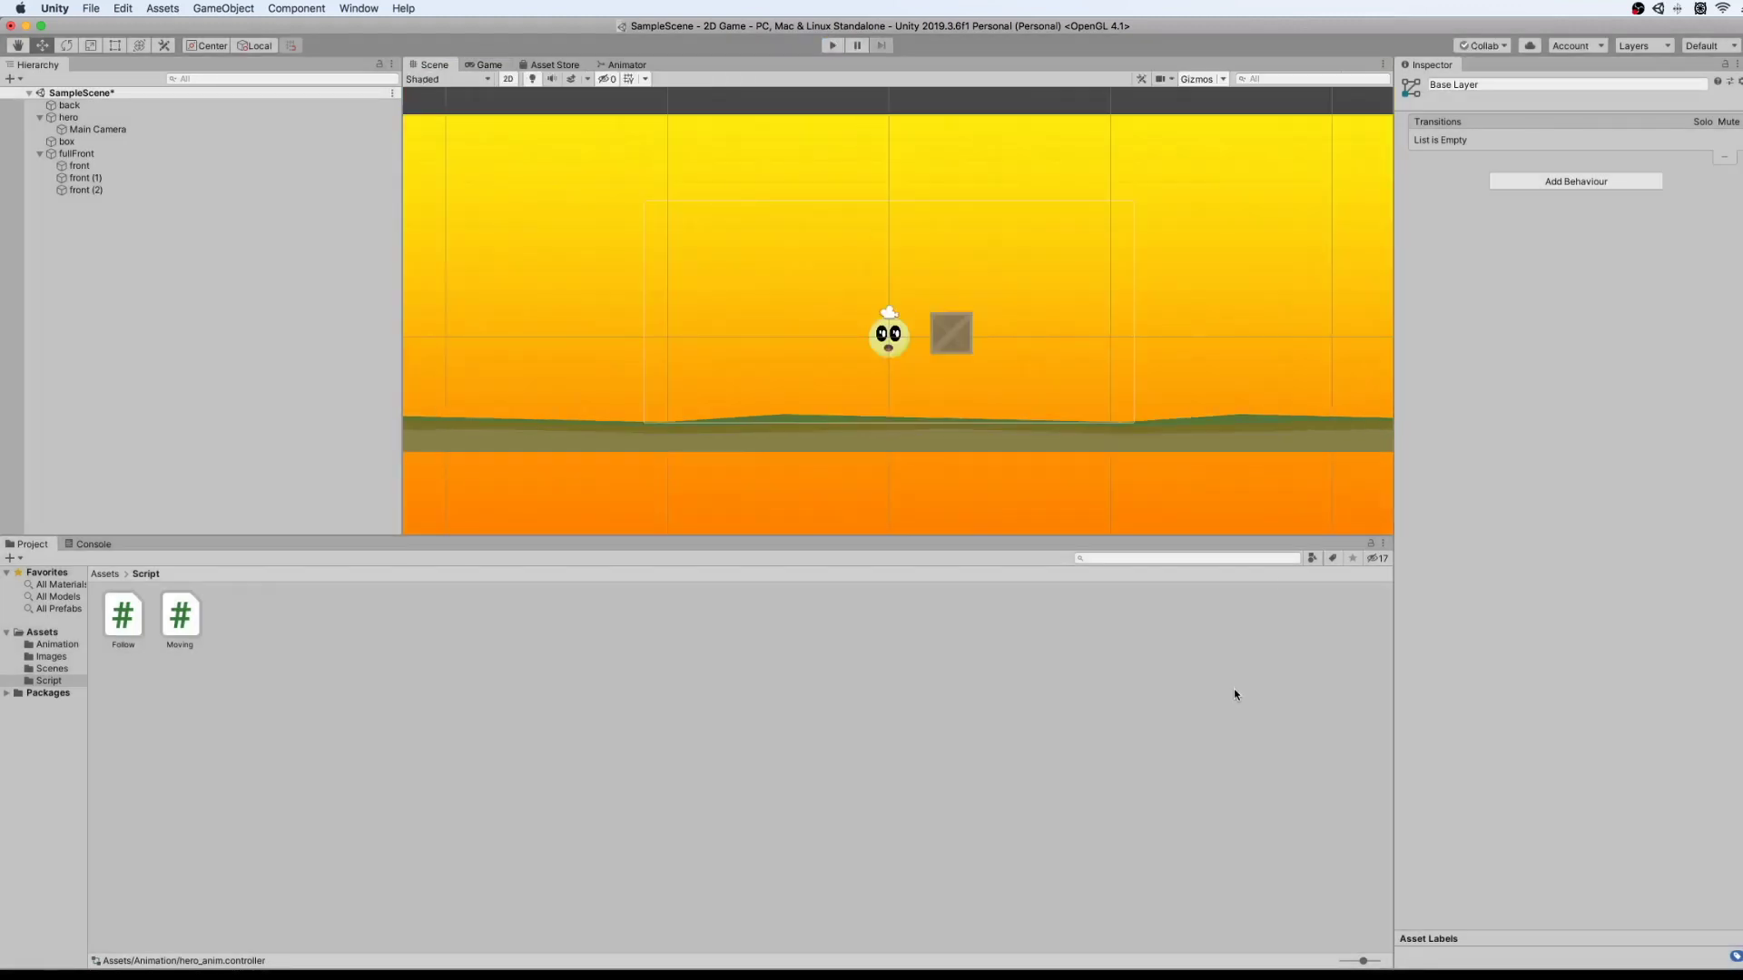
pyautogui.press('super+Tab')
pyautogui.moveTo(505, 767); pyautogui.dragTo(461, 767)
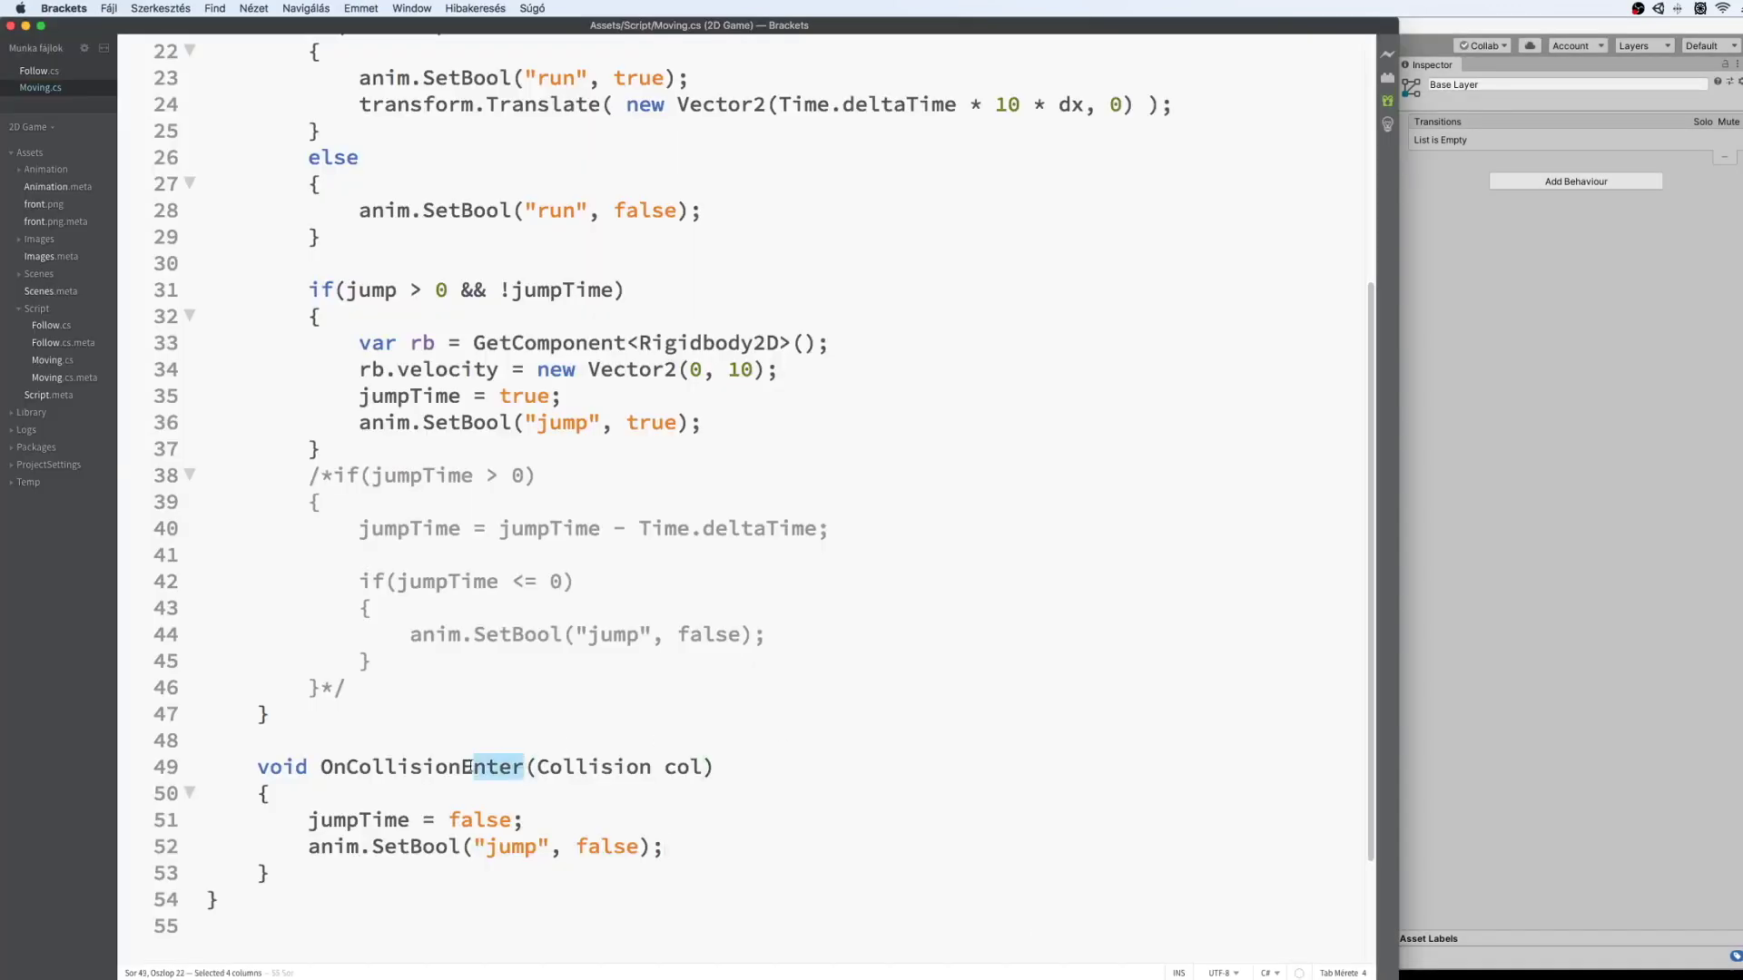
# Rename the collision handler to OnCollisionEnter2D and save.
pyautogui.press('BackSpace')
pyautogui.click(657, 768)
pyautogui.press('super+s')
pyautogui.press('super+Tab')
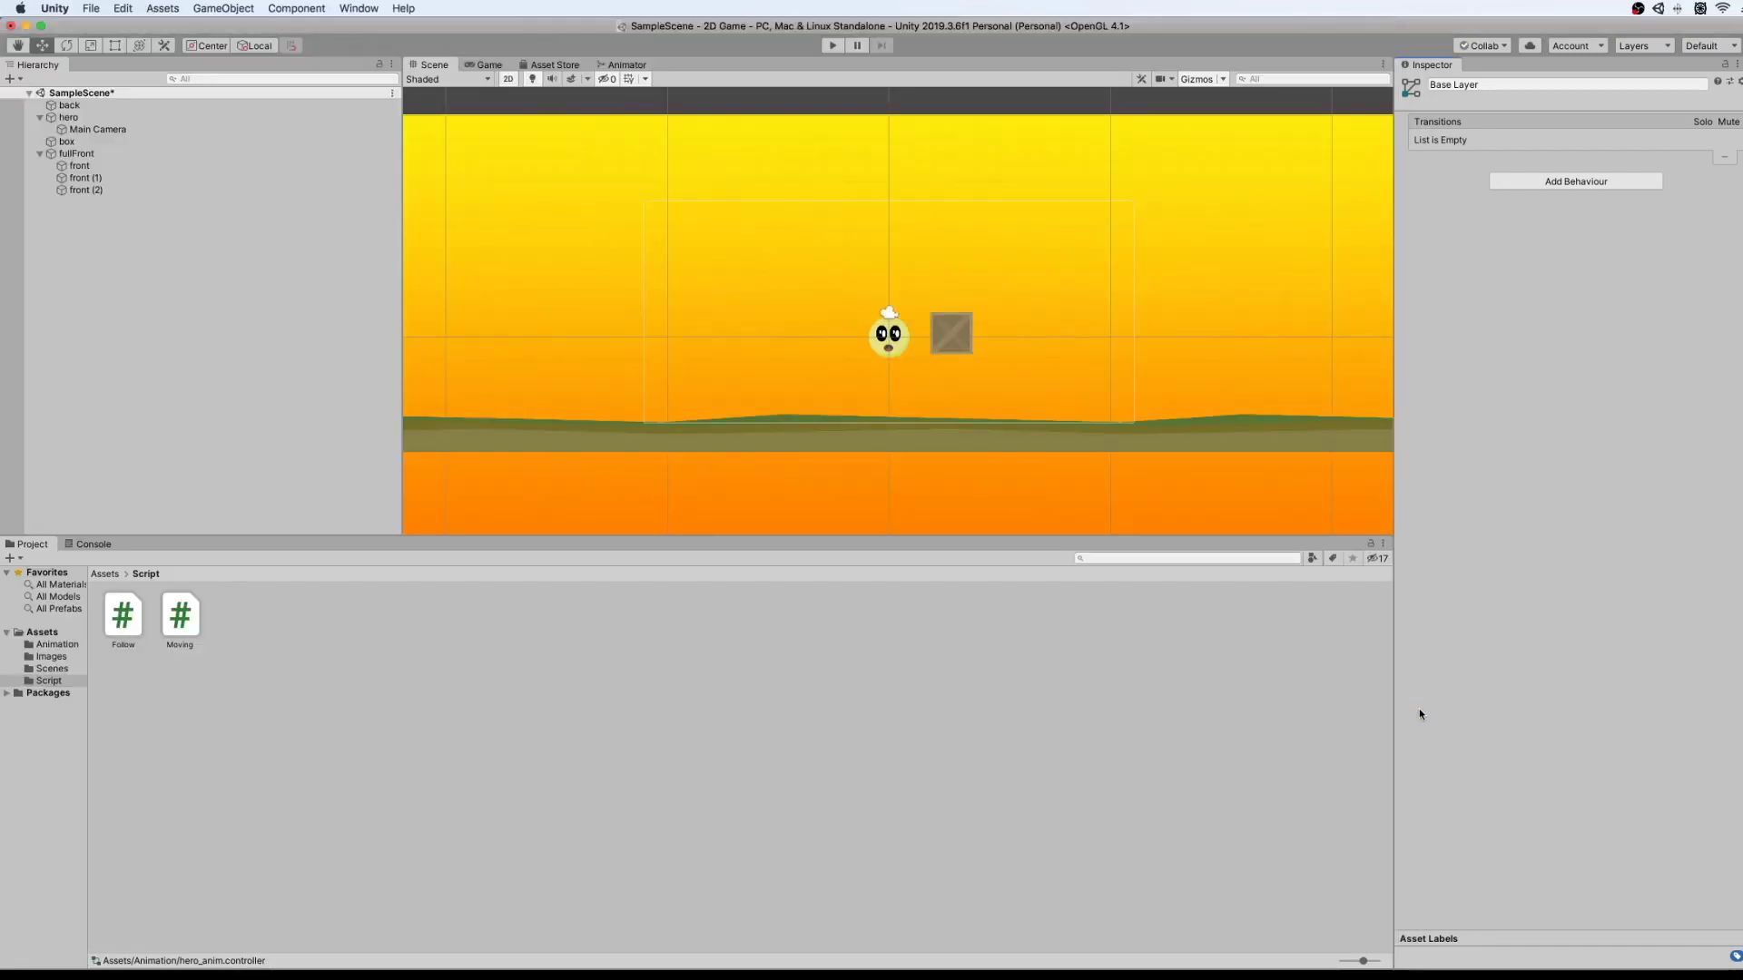
pyautogui.press('super+Tab')
pyautogui.write('Enter2D')
pyautogui.press('super+s')
pyautogui.click(662, 808)
# Change the parameter type to Collision2D, save, and return to Unity.
pyautogui.click(551, 767)
pyautogui.click(524, 767)
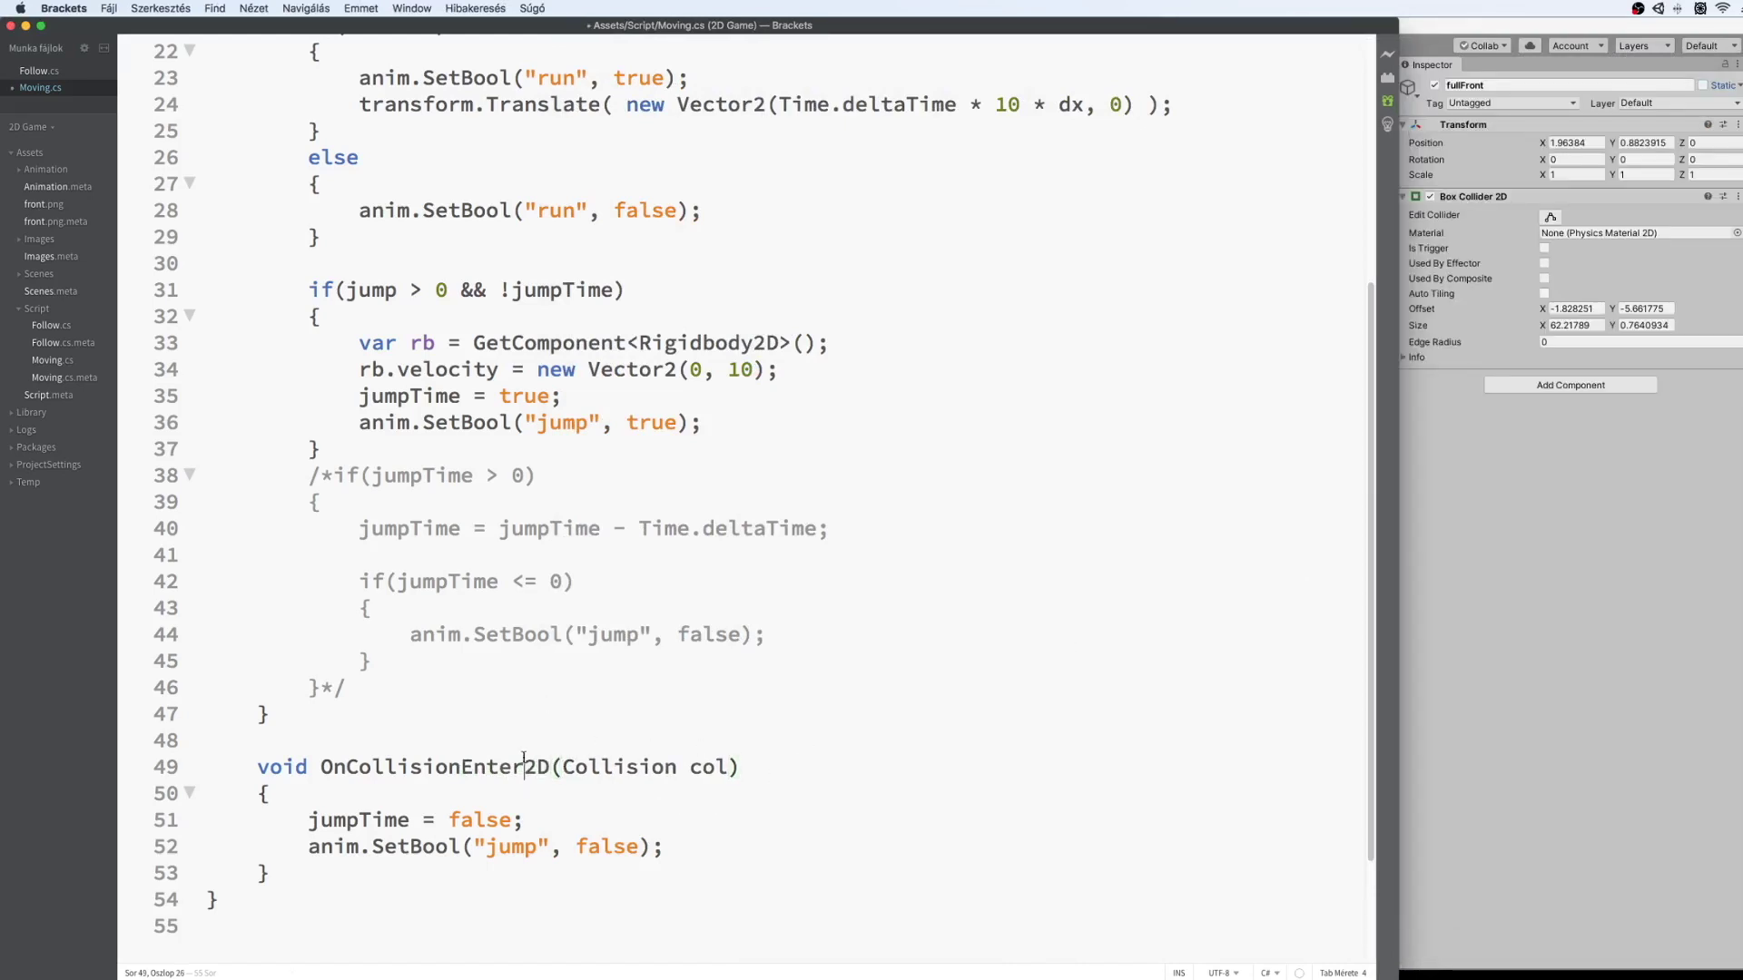
pyautogui.click(678, 767)
pyautogui.write('2D')
pyautogui.press('super+s')
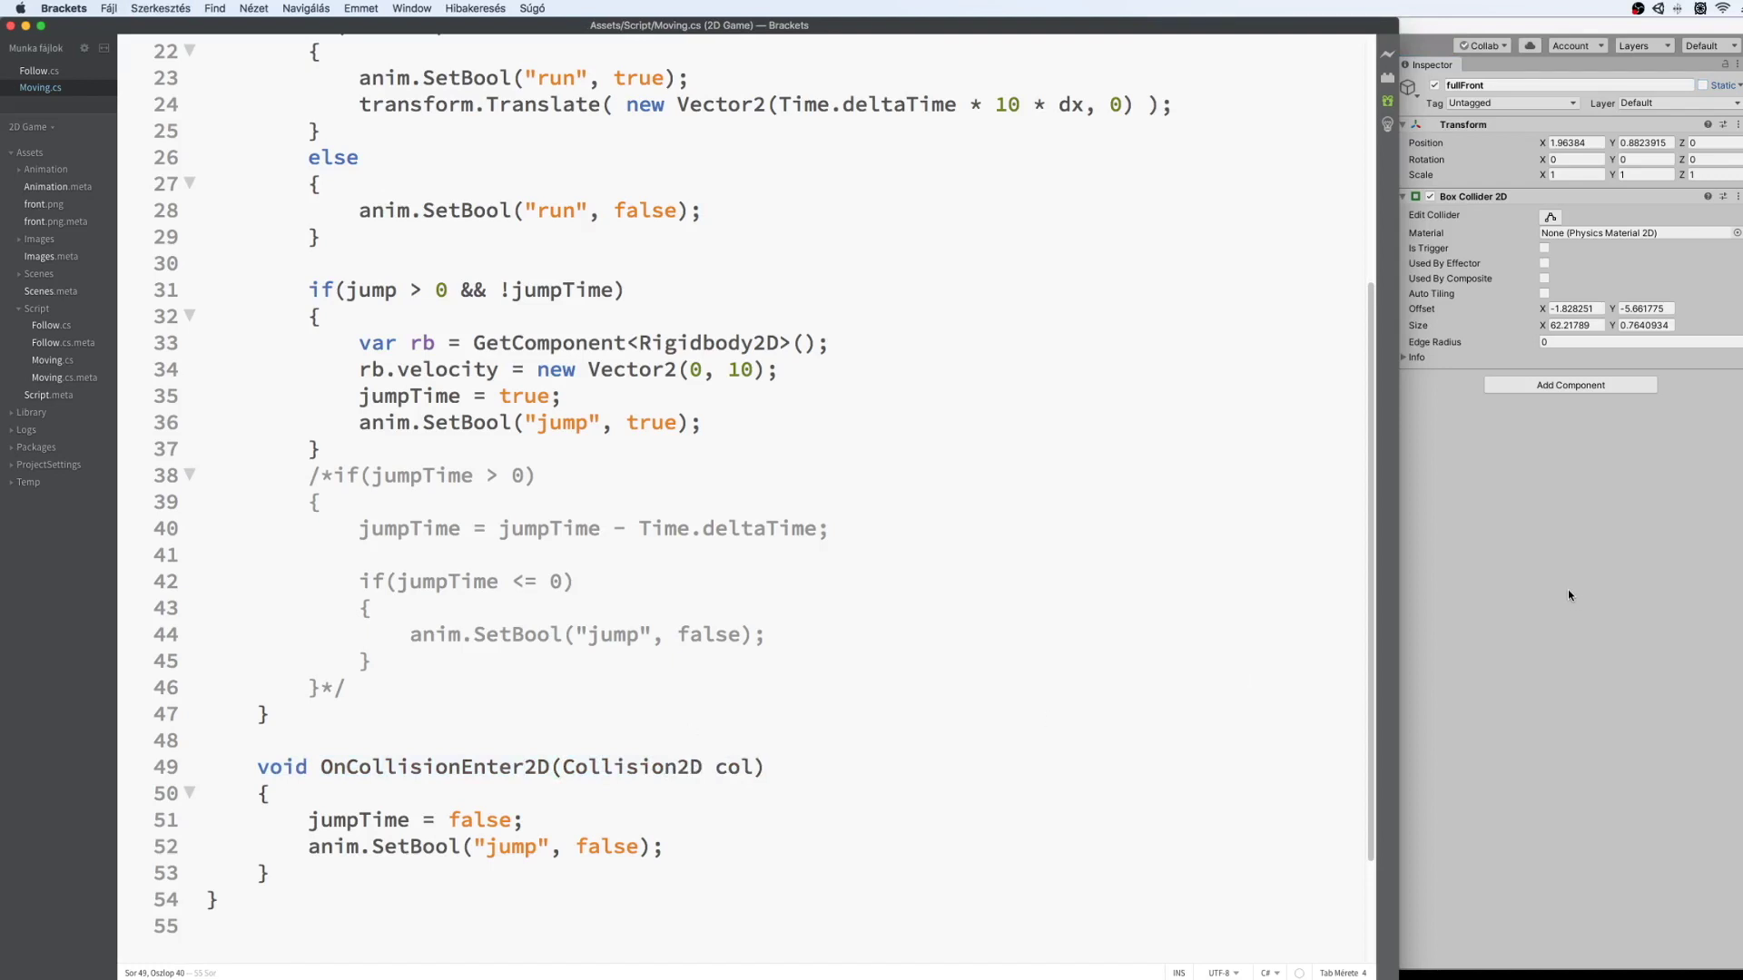
pyautogui.click(1567, 590)
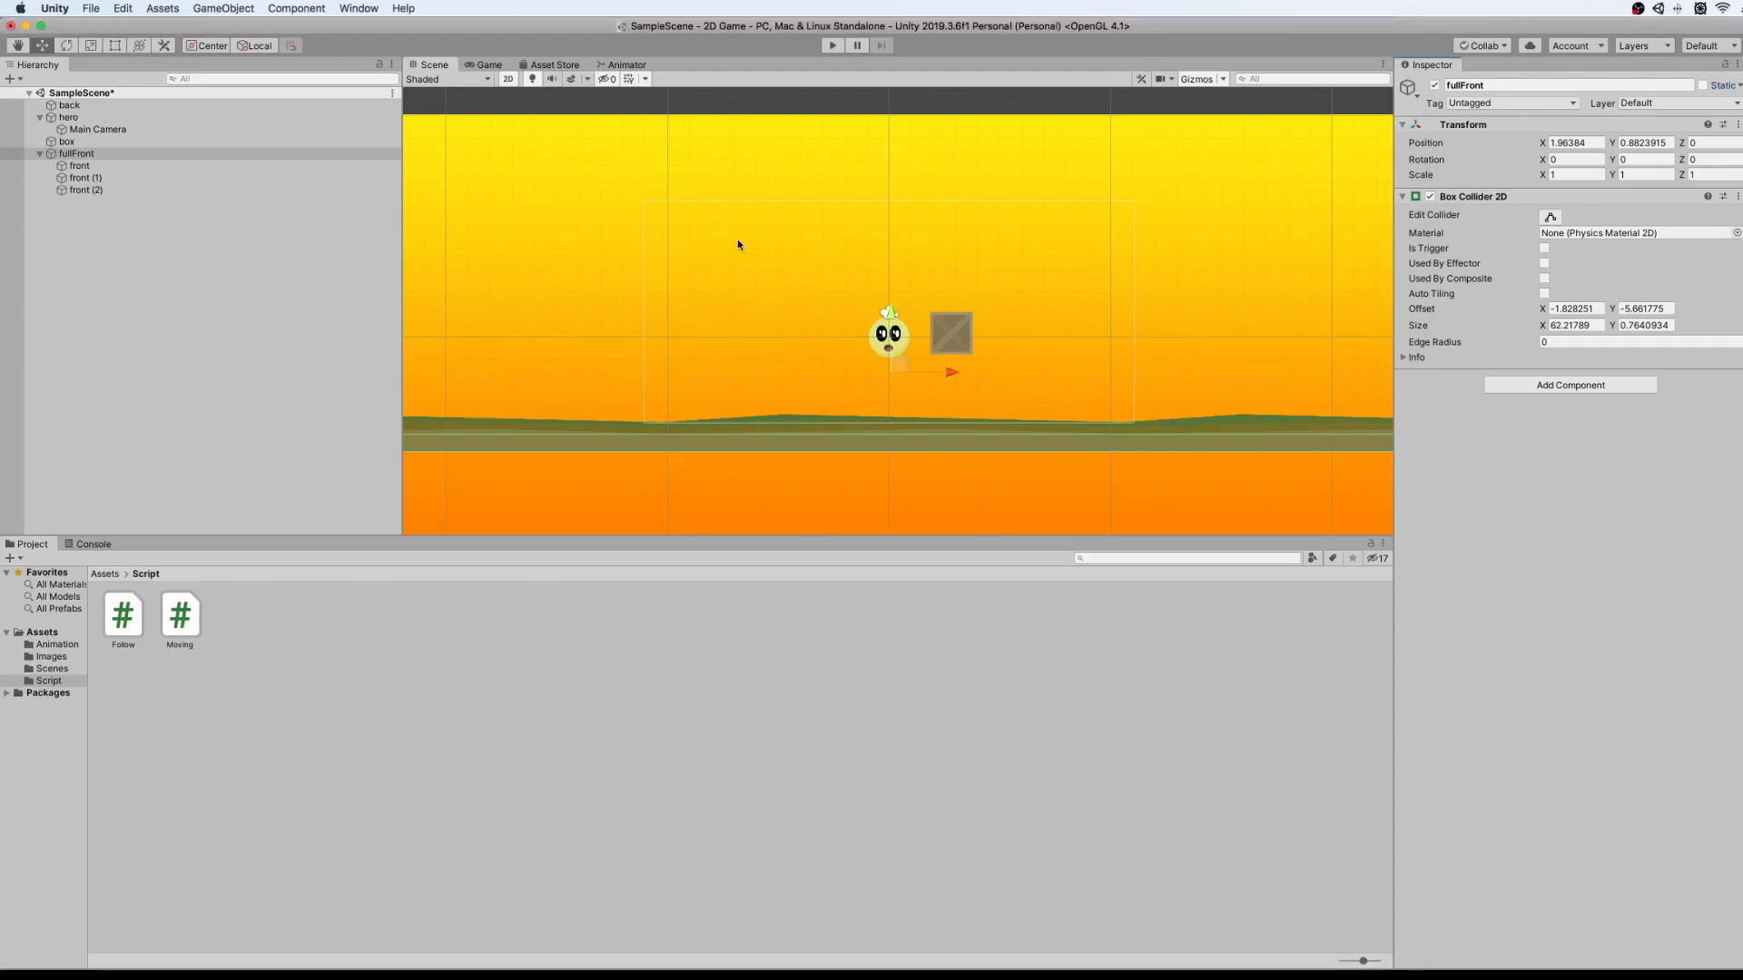
# Play-test the hero running left and right with repeated Space jumps, then stop.
pyautogui.click(831, 49)
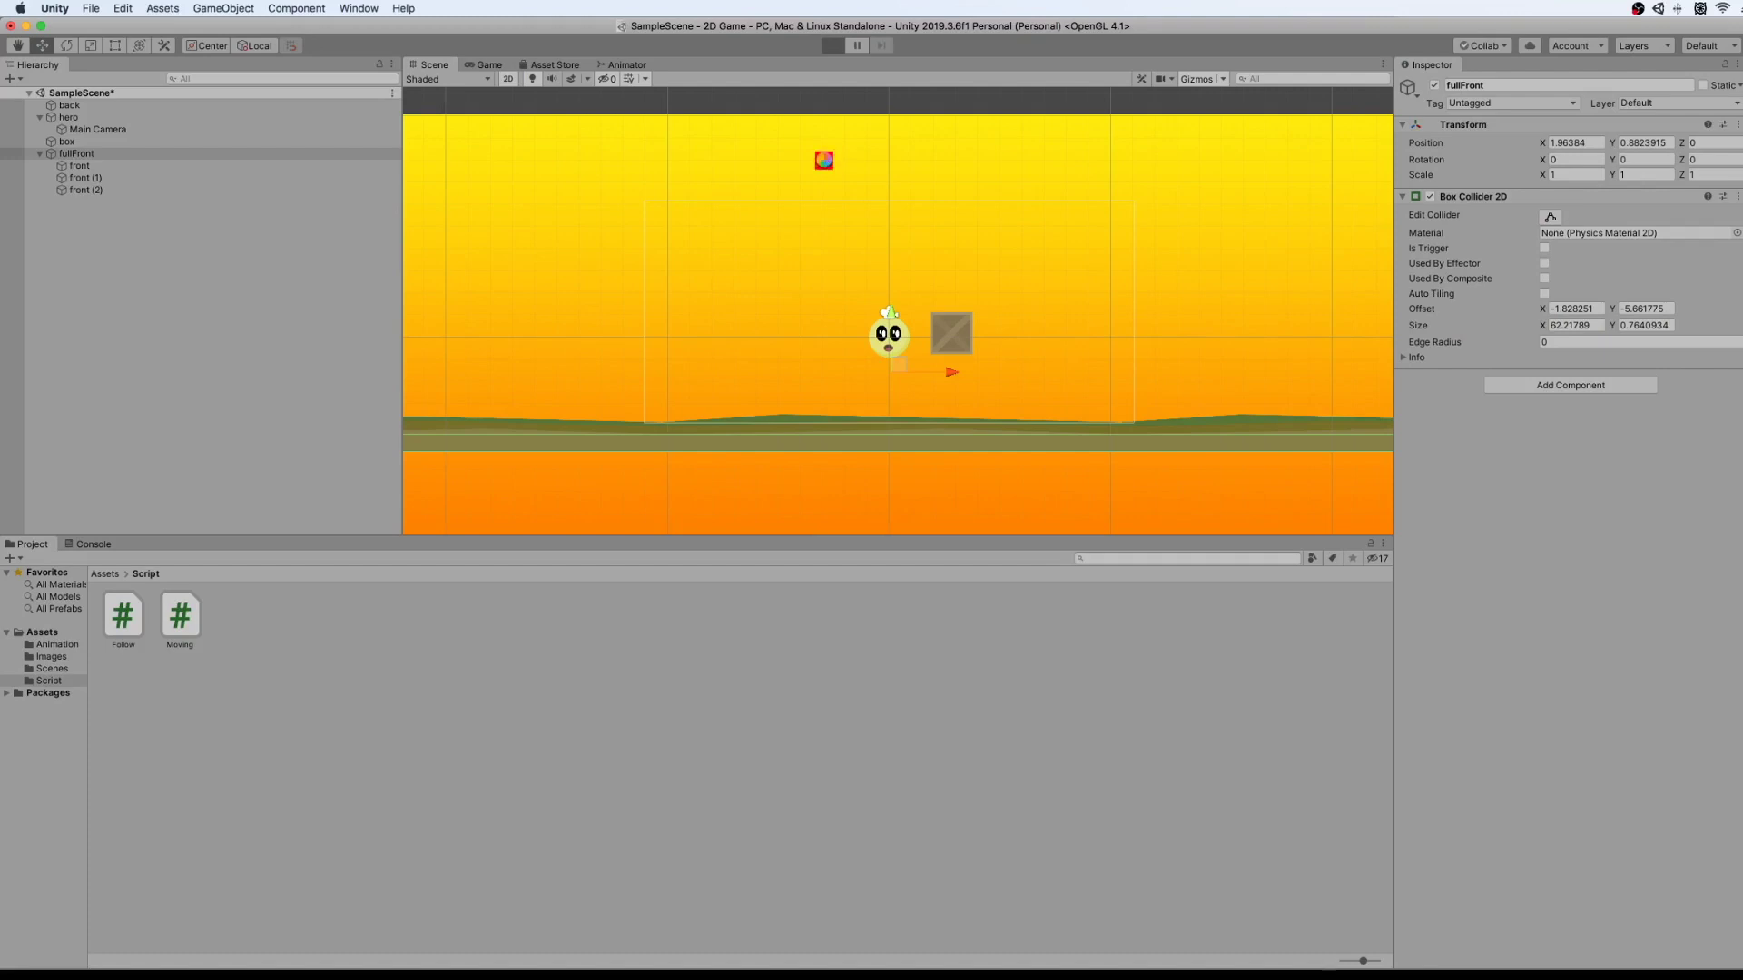
pyautogui.press('space')
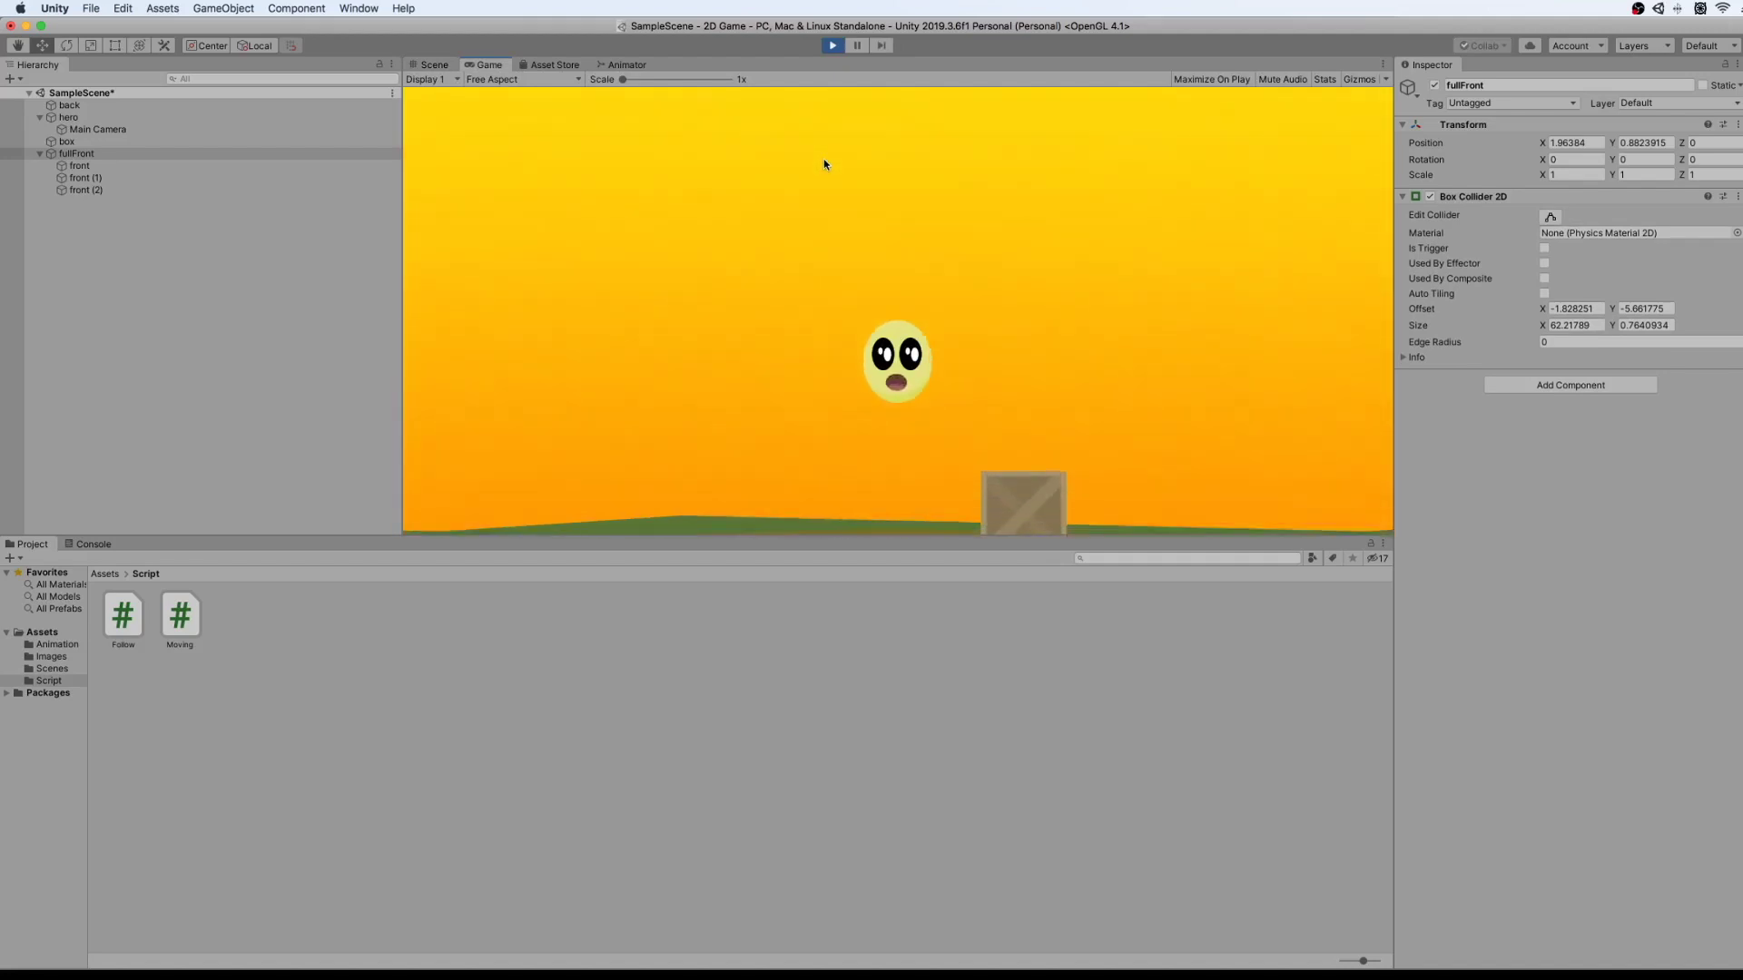
pyautogui.press('Left')
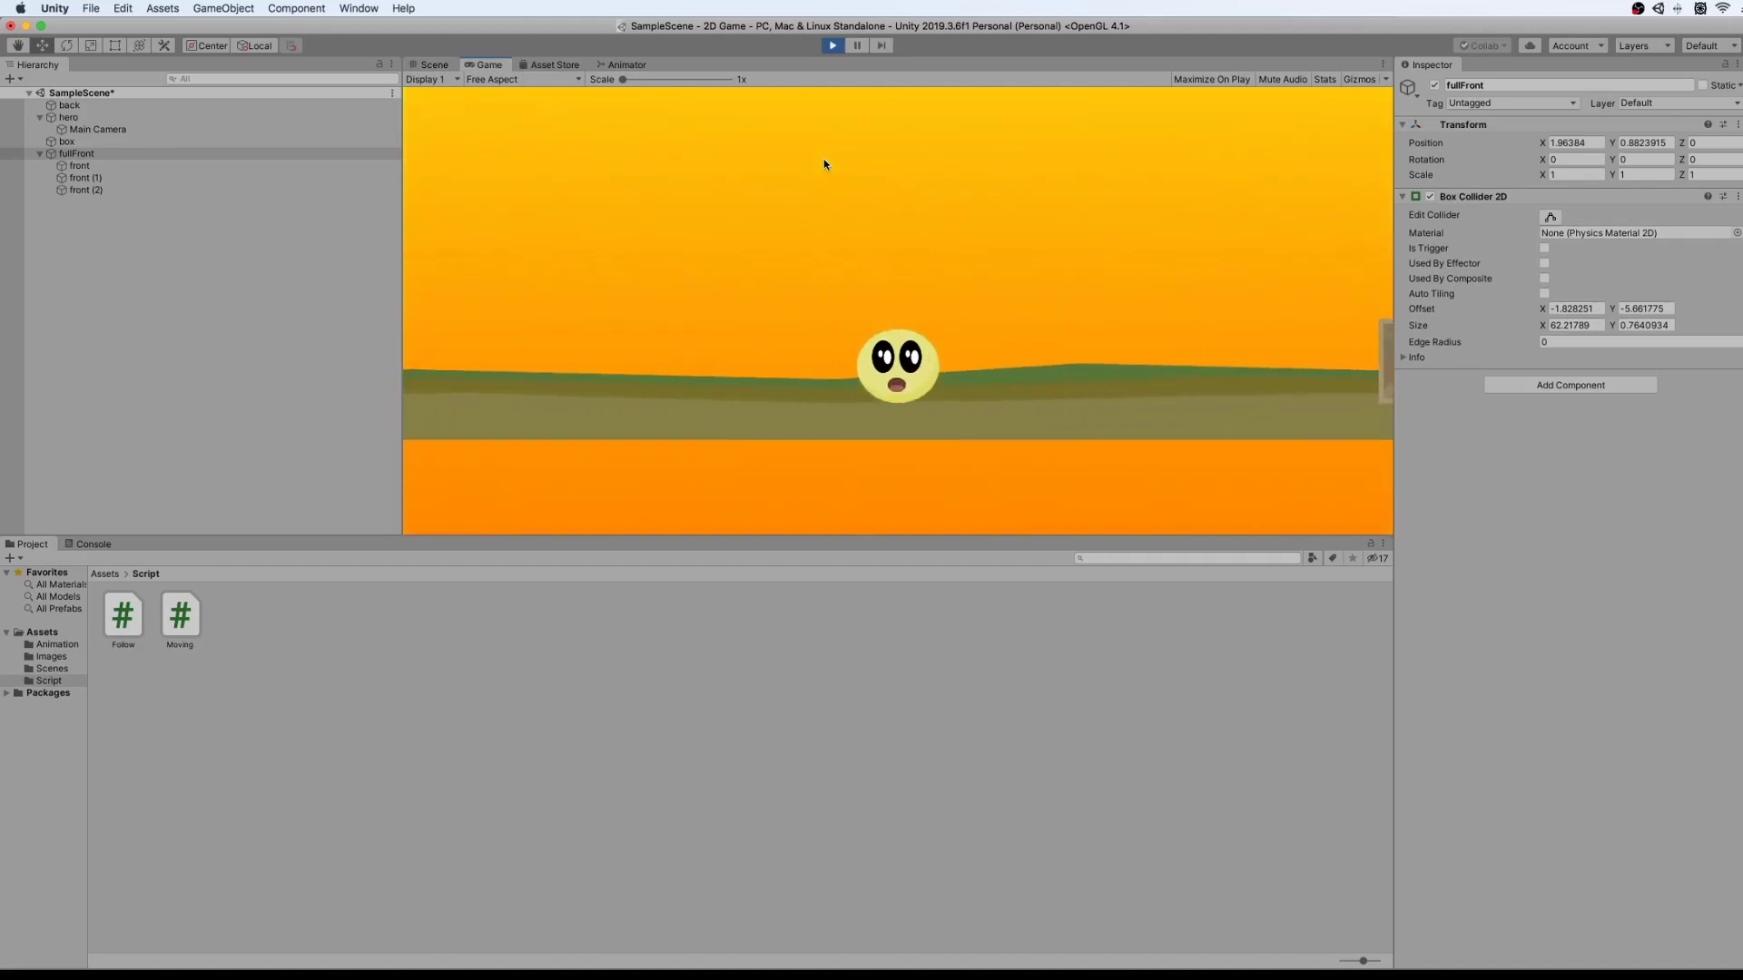
pyautogui.press('space')
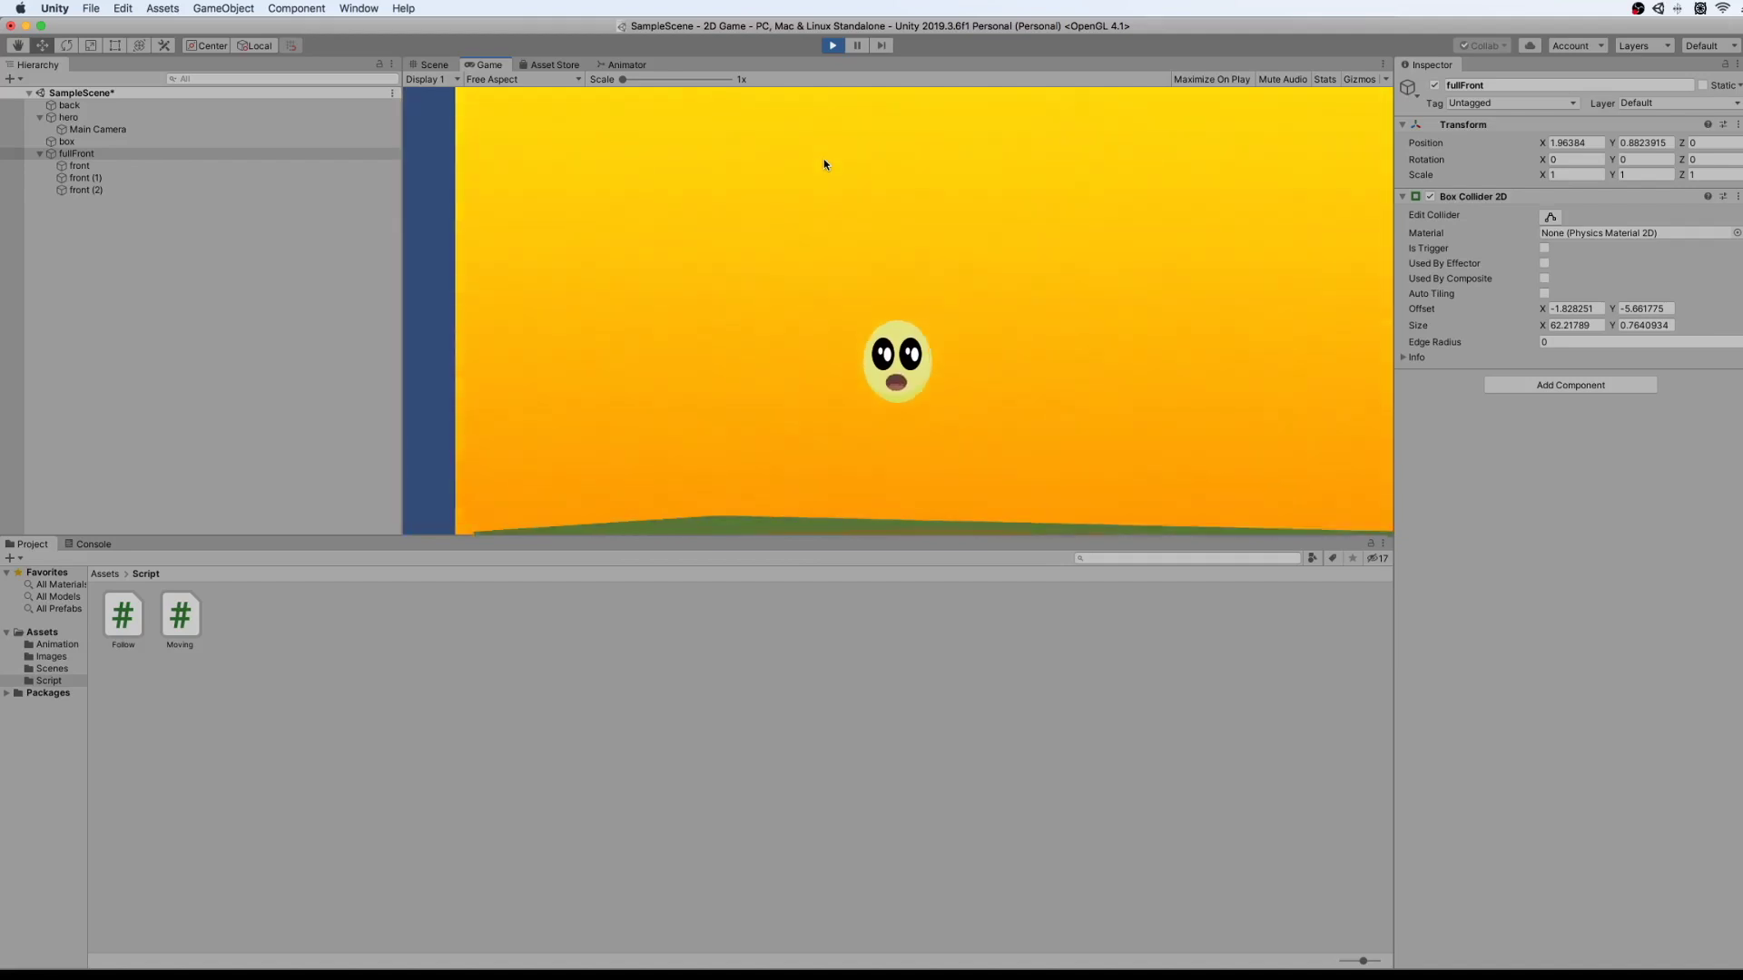
pyautogui.press('space')
pyautogui.press('Right')
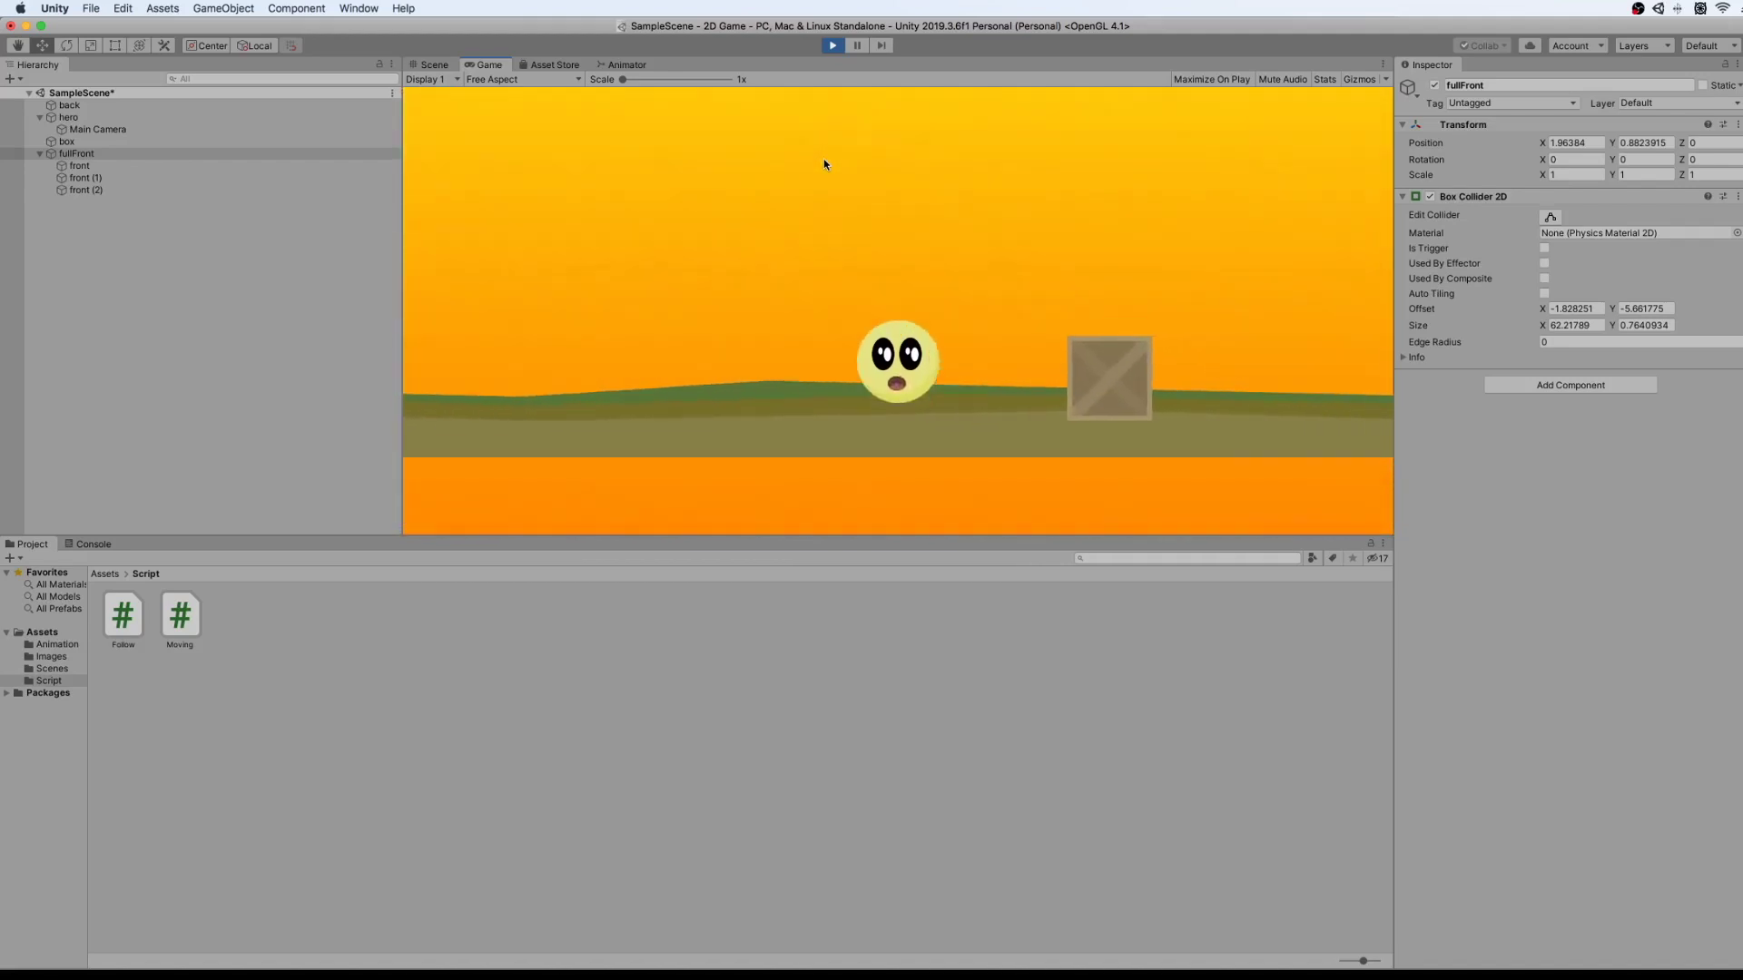
pyautogui.press('space')
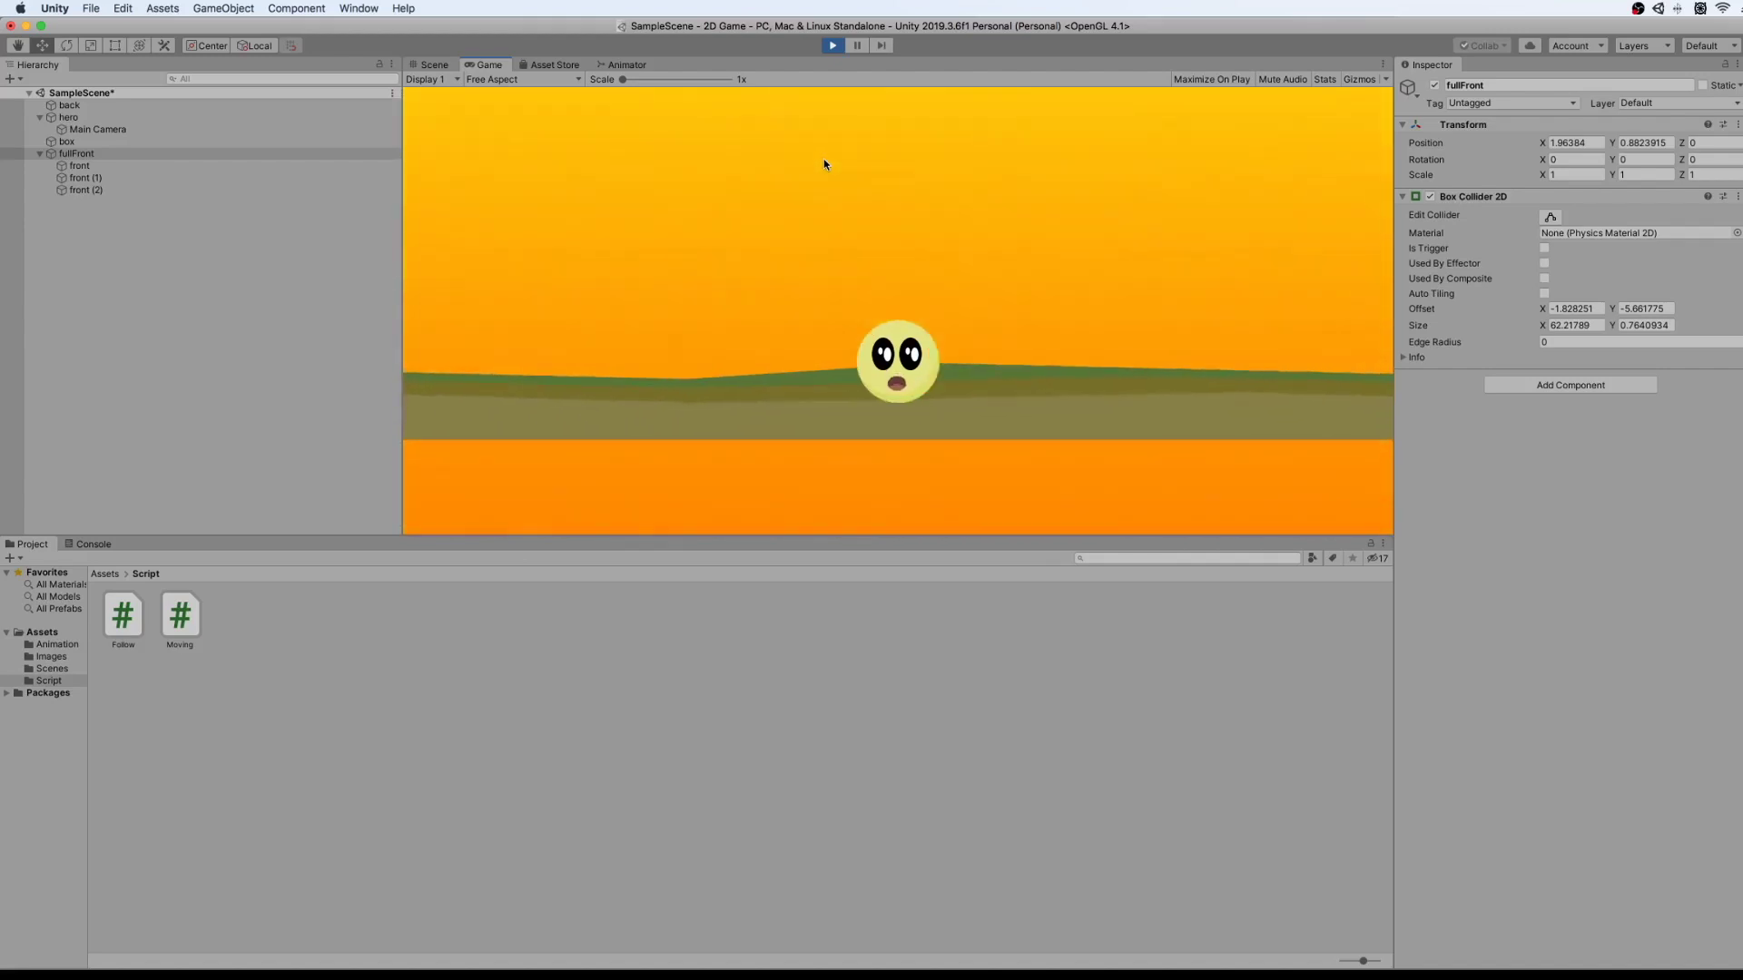
pyautogui.click(835, 47)
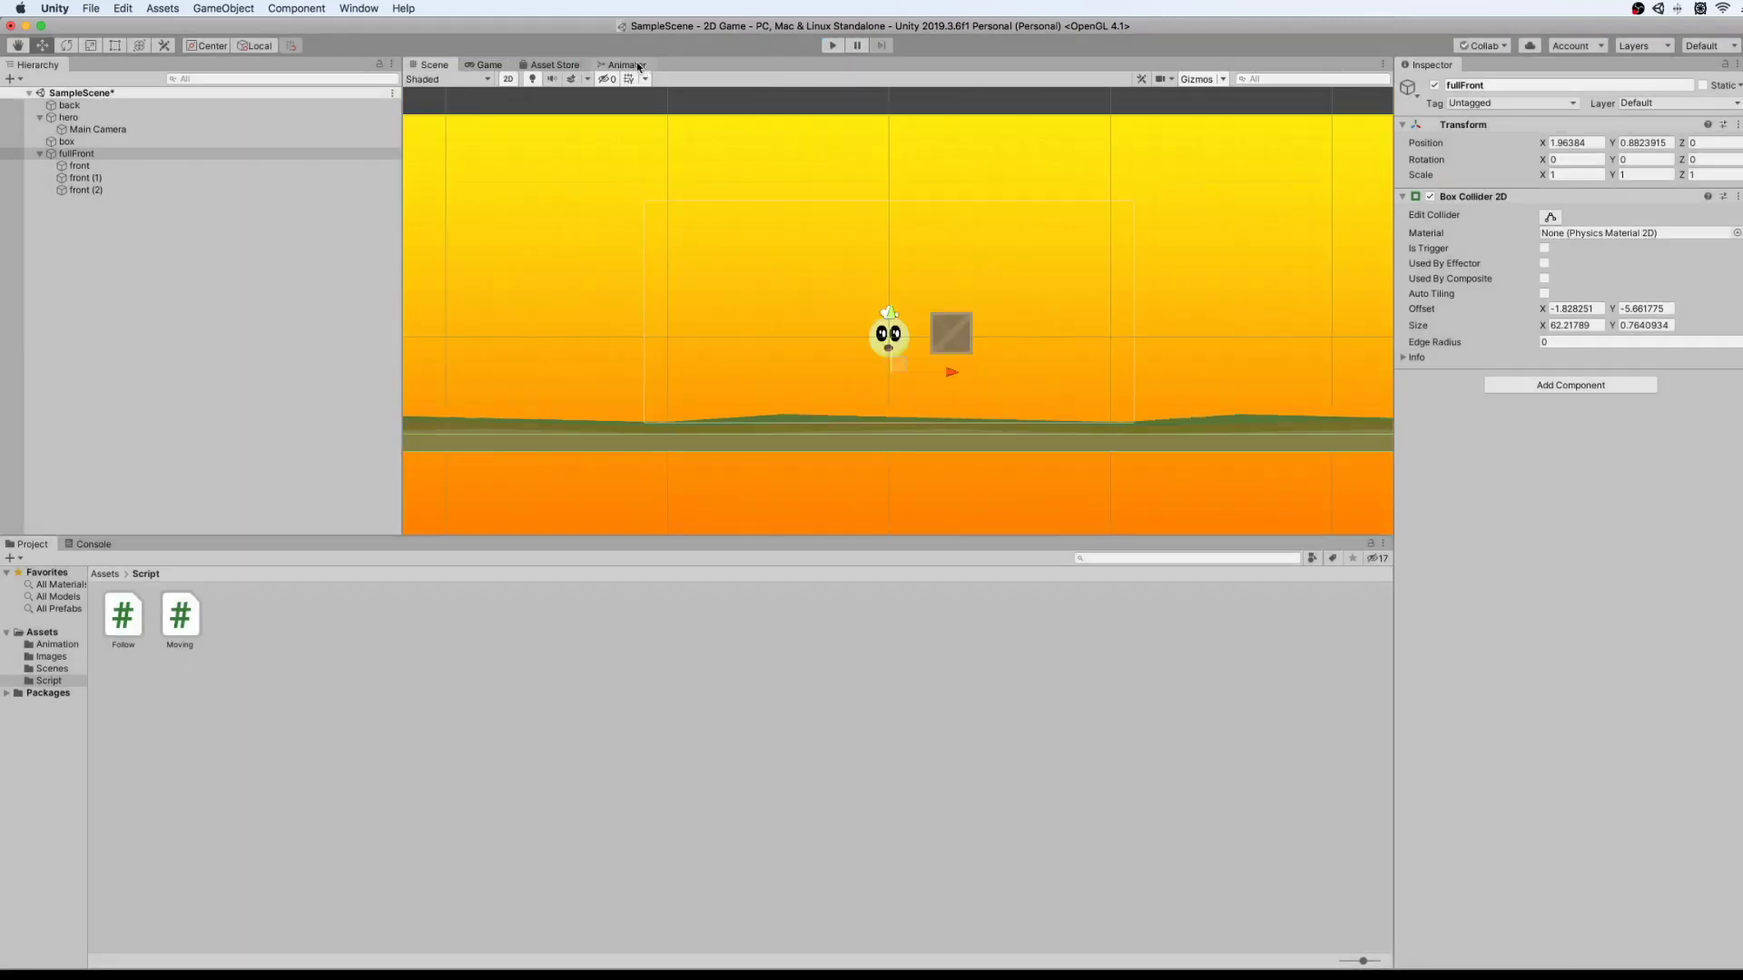
# Dock the Animator window in the lower panel and frame the hero's state graph.
pyautogui.click(626, 66)
pyautogui.moveTo(624, 77); pyautogui.dragTo(559, 565)
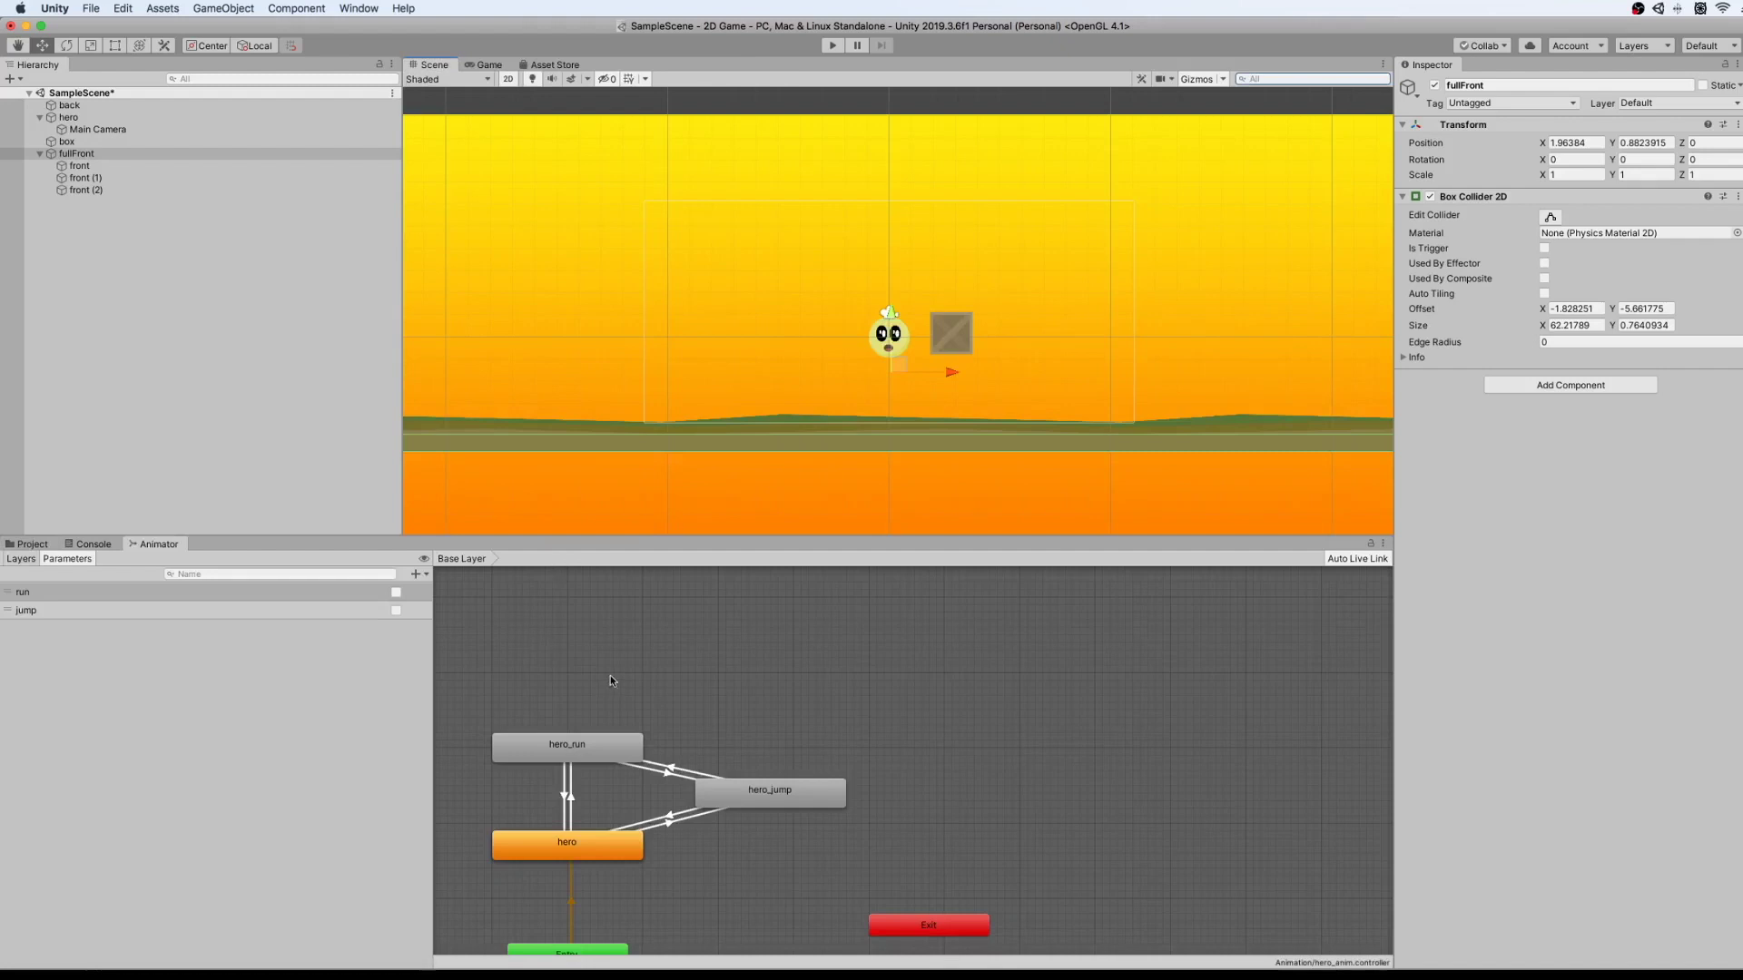
pyautogui.press('a')
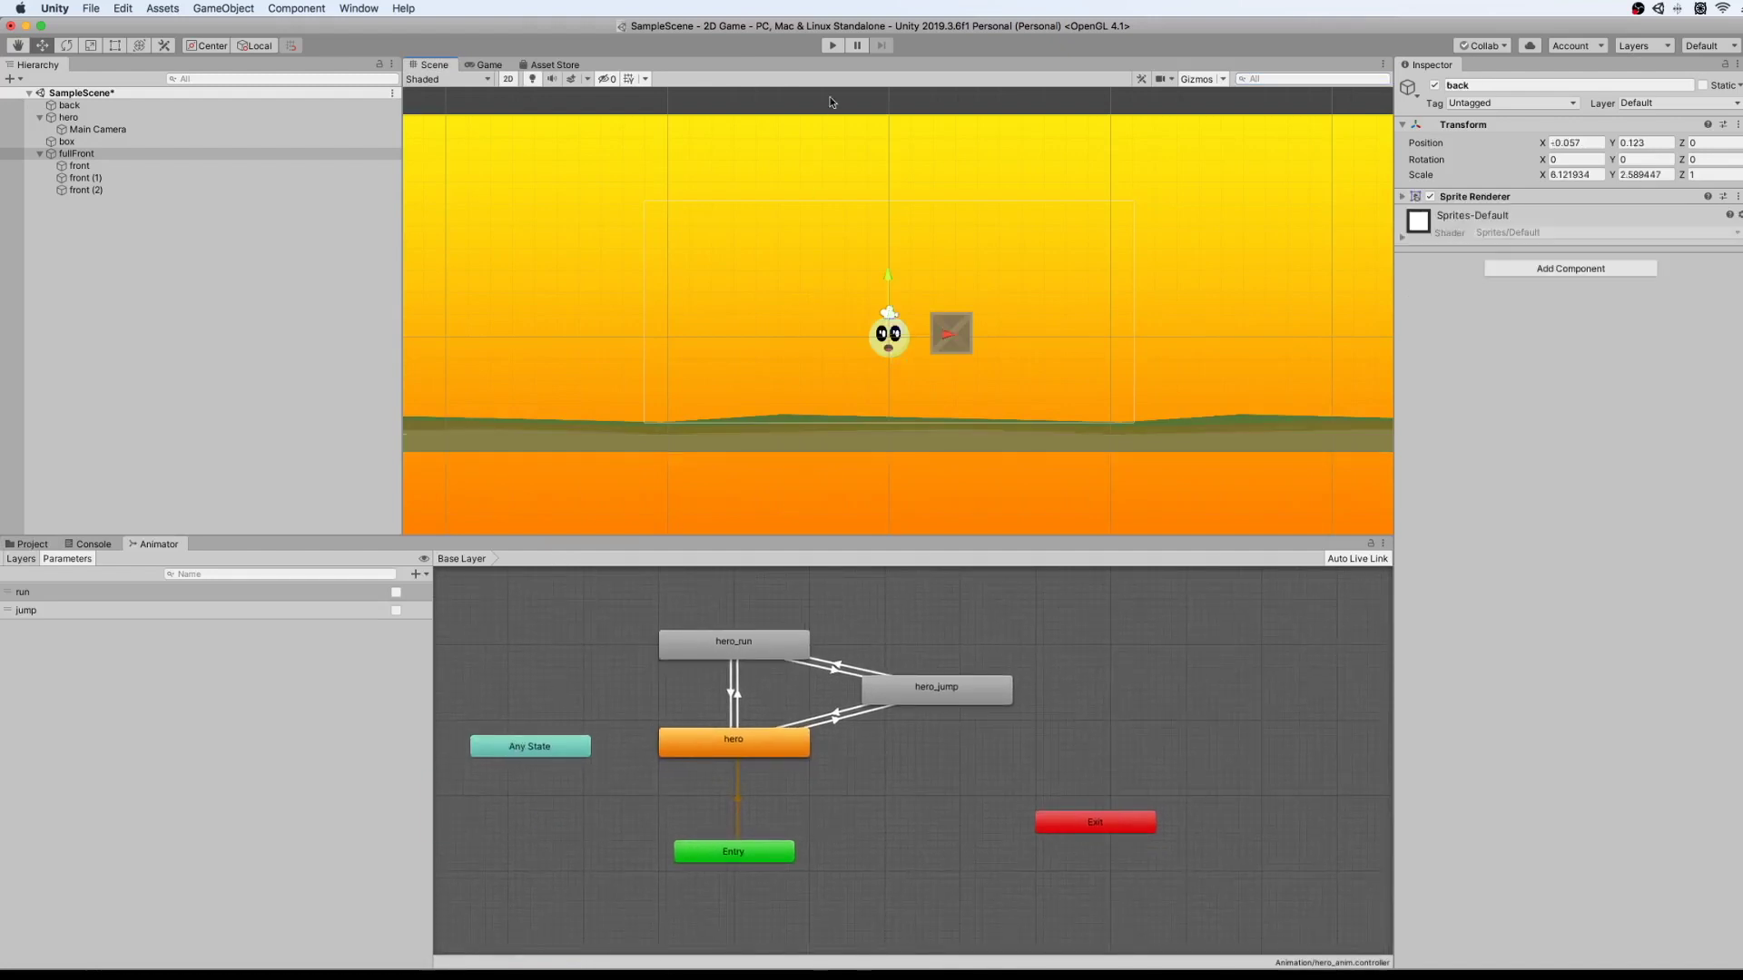
# Play-test running and jumping onto the crate while watching hero_run and hero_jump states.
pyautogui.click(834, 46)
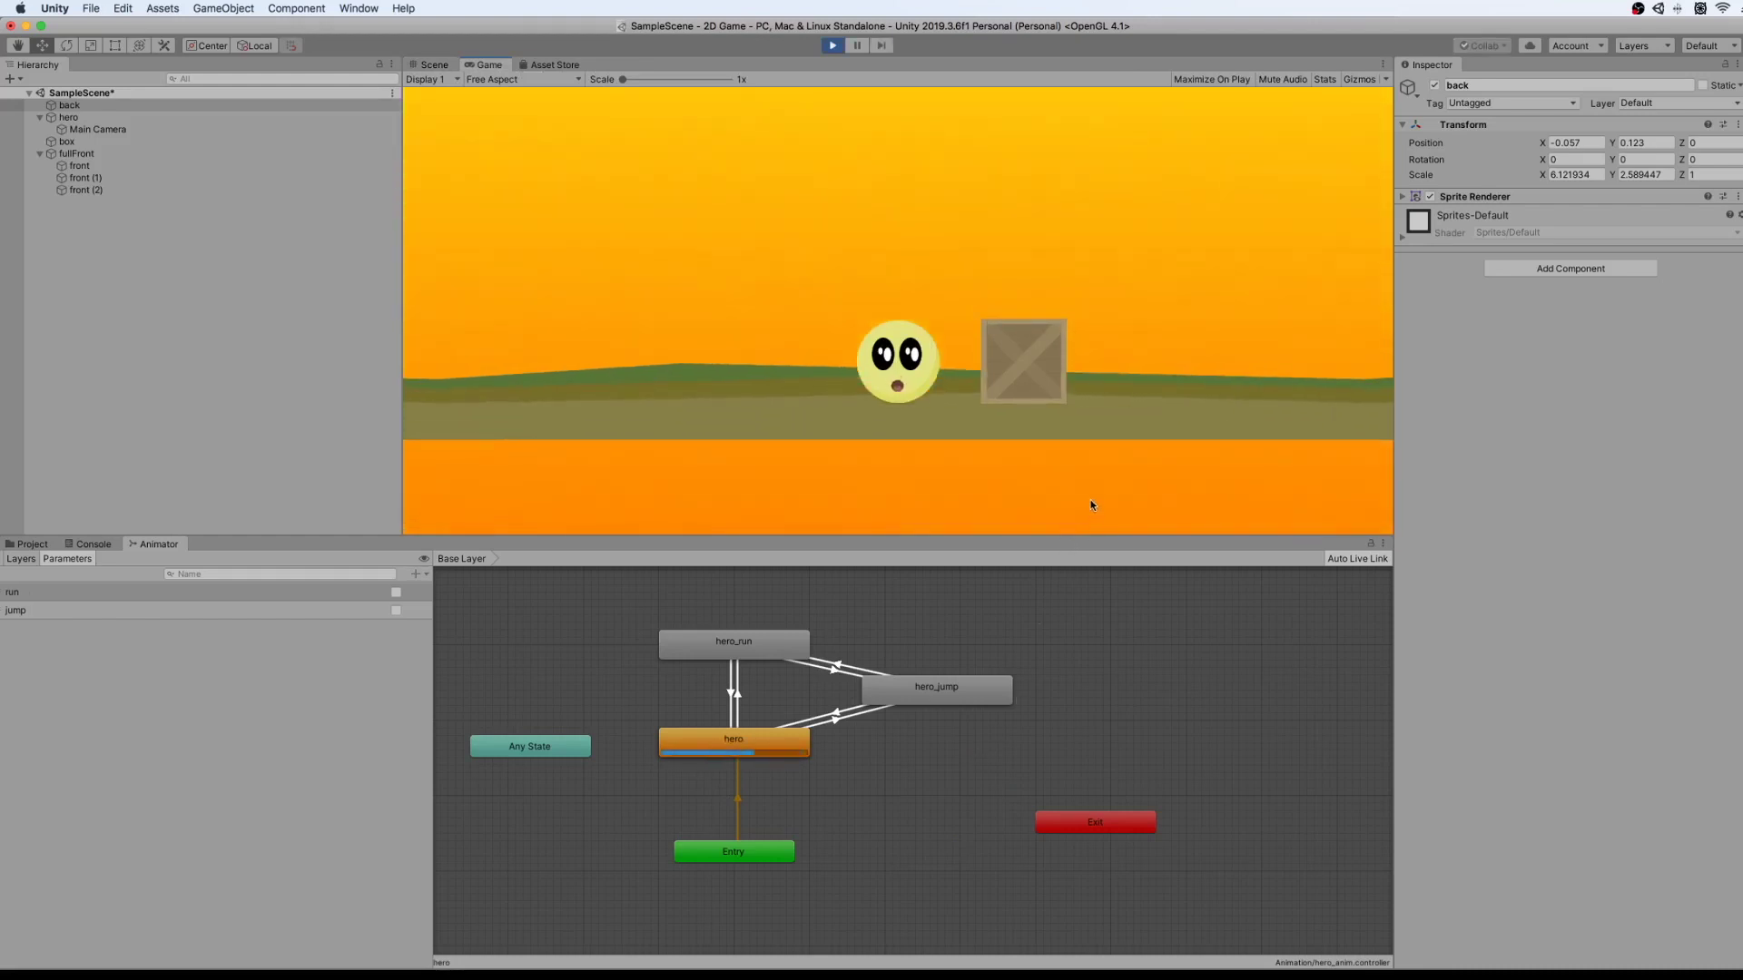
pyautogui.press('Right')
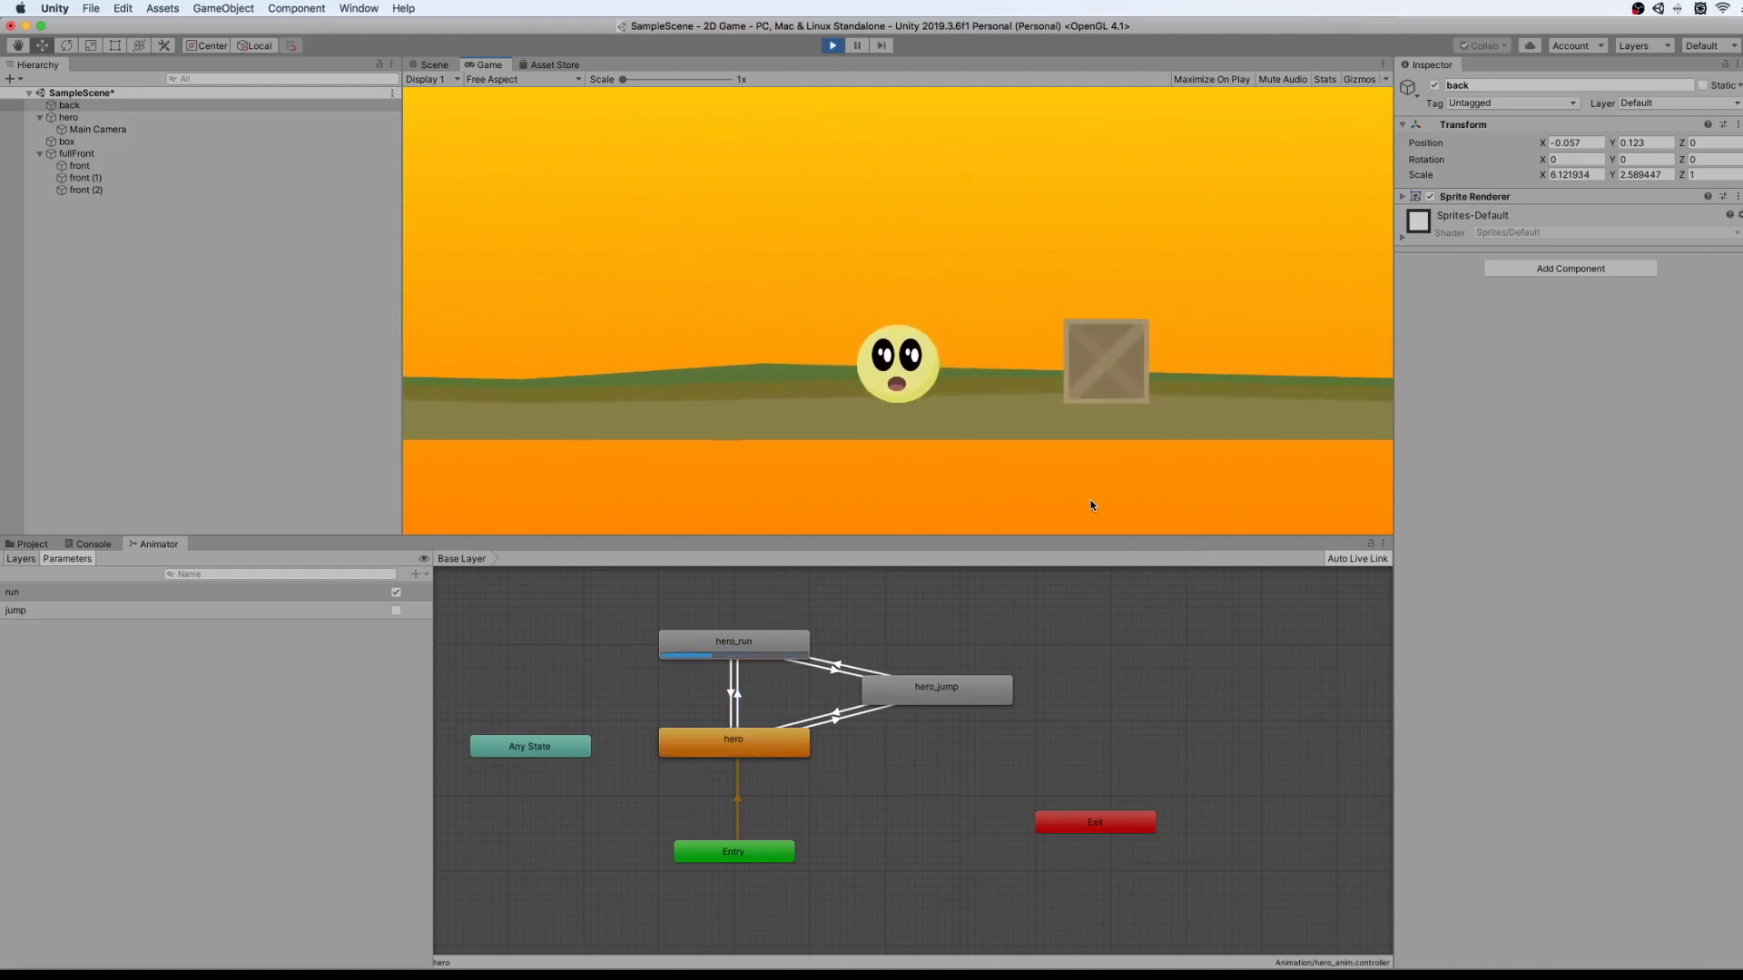
pyautogui.press('space')
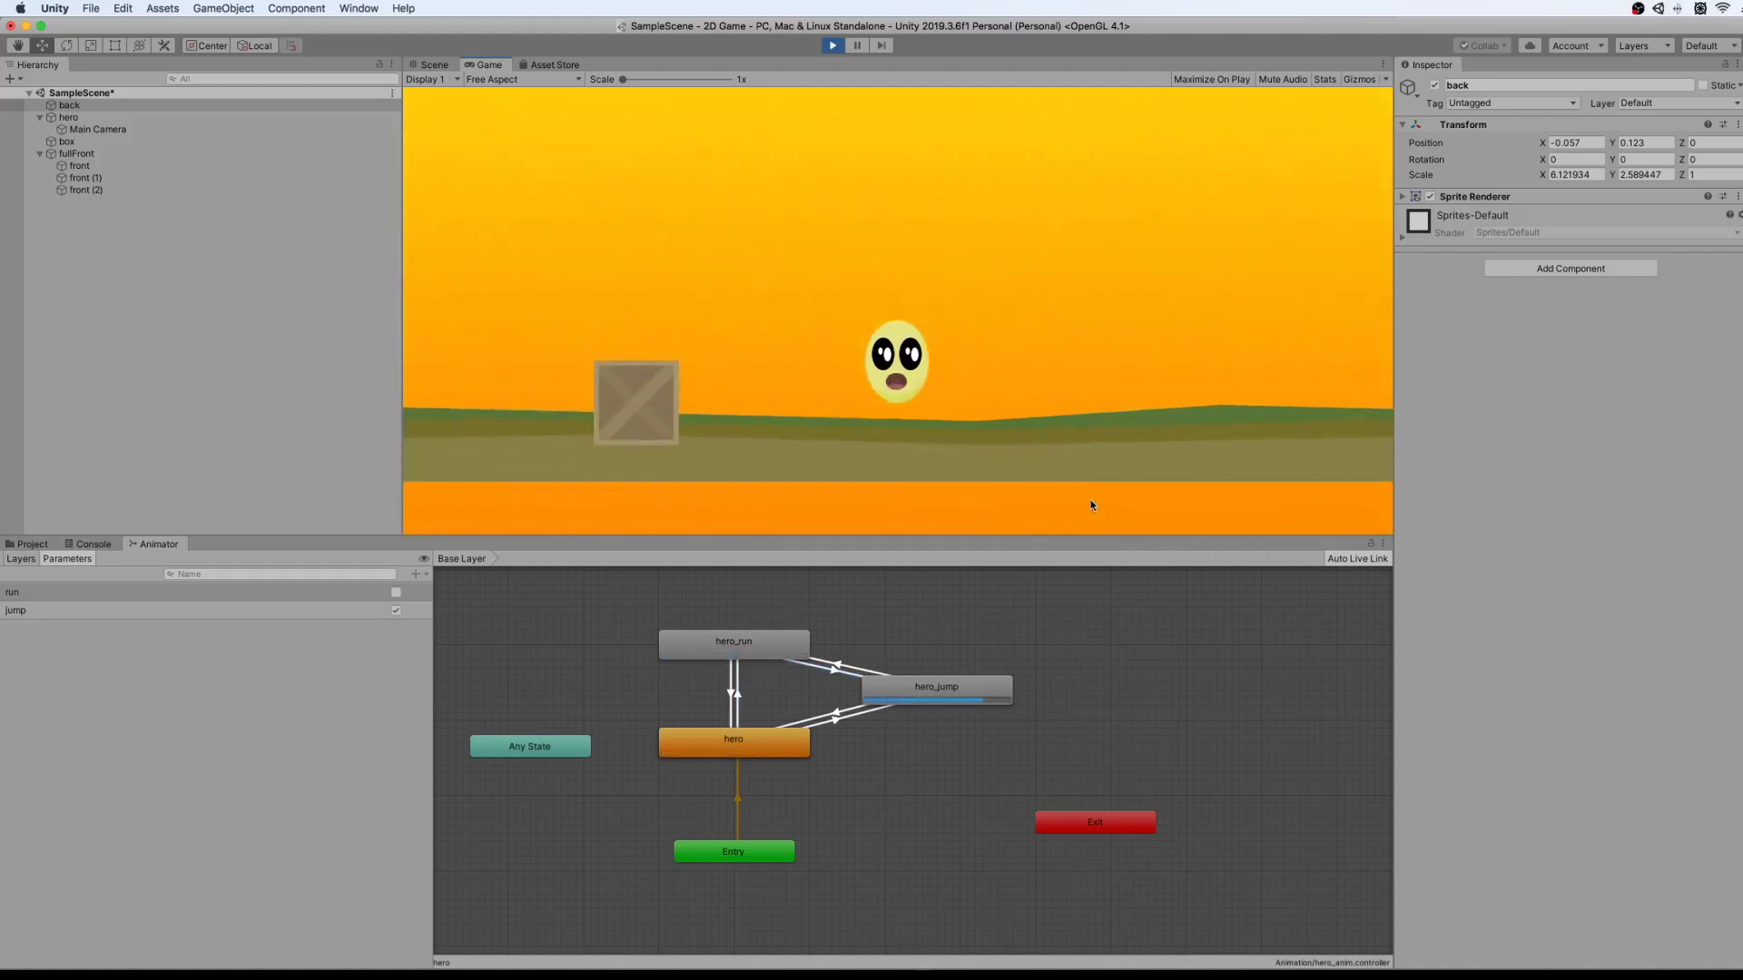
pyautogui.press('Left')
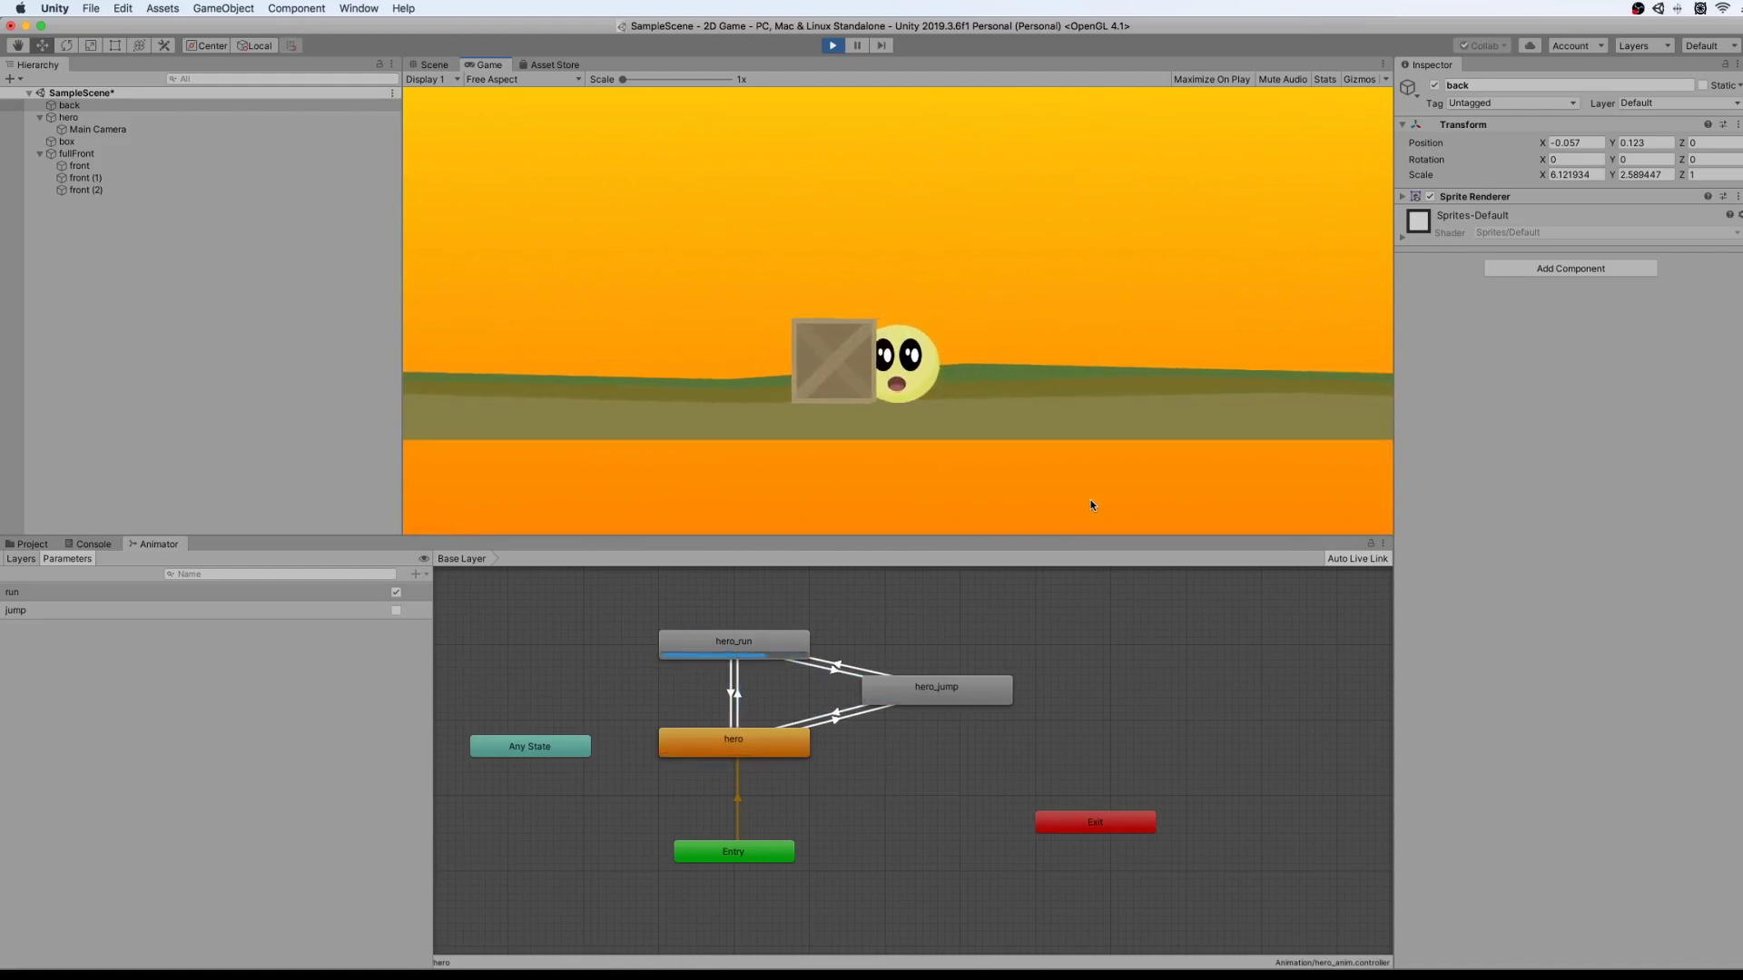
pyautogui.press('space')
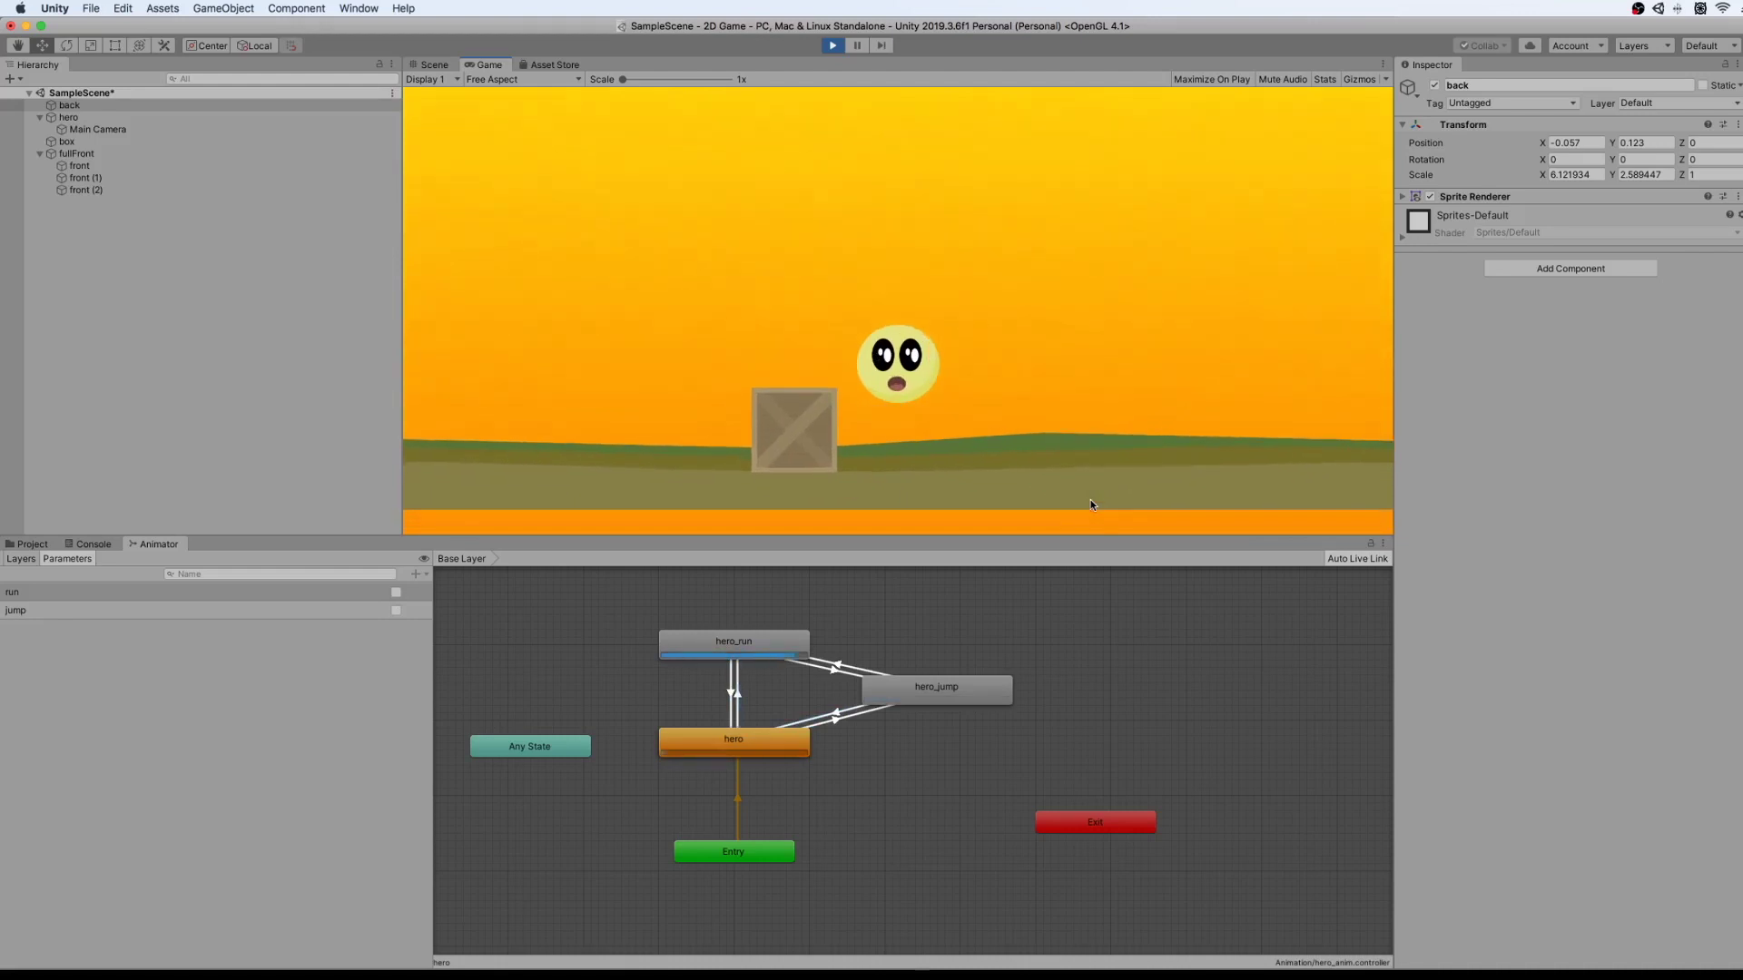
pyautogui.press('space')
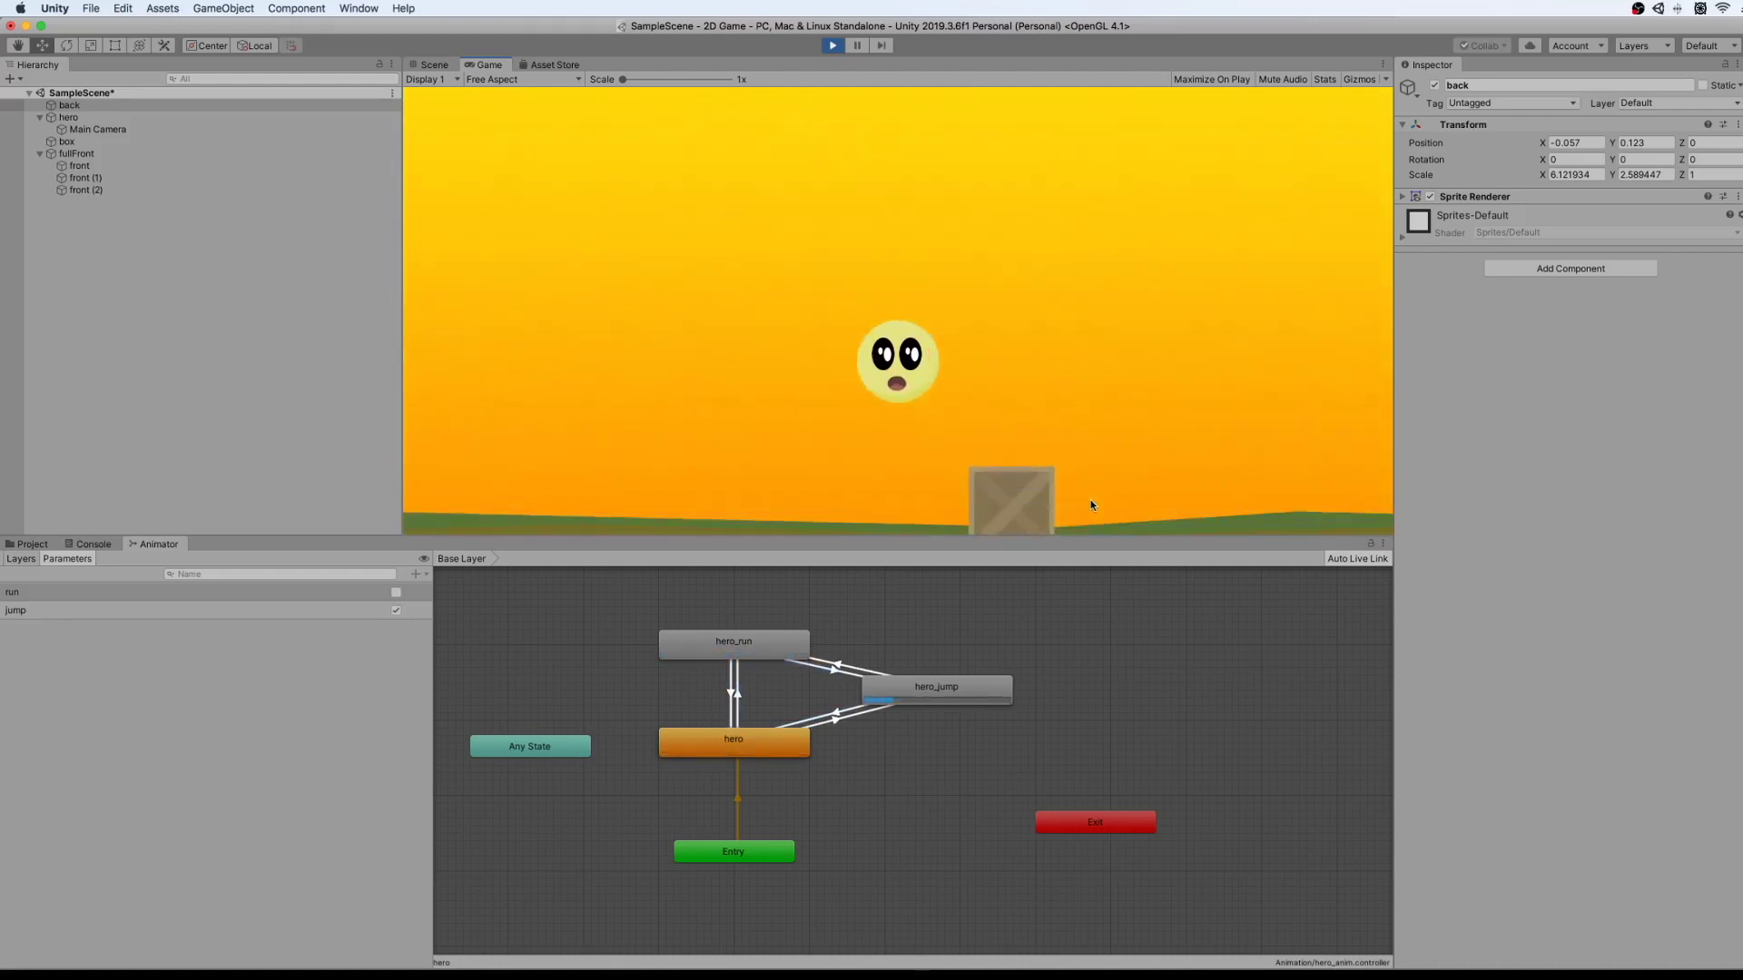
pyautogui.press('space')
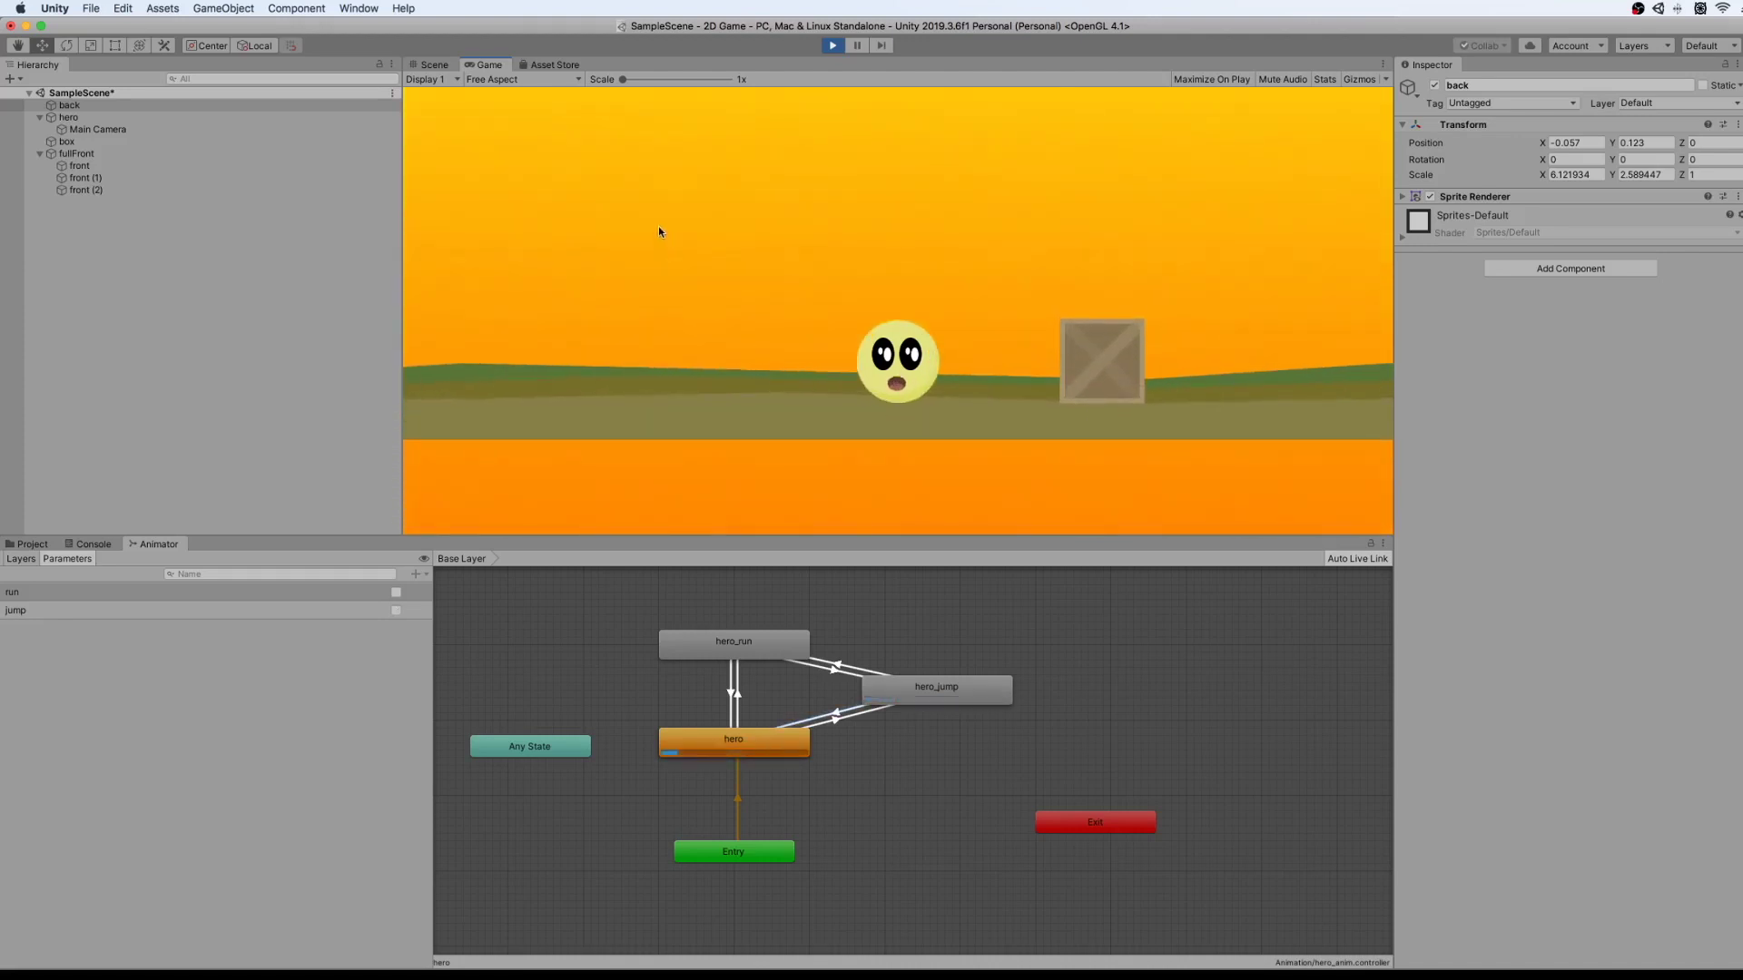
pyautogui.click(833, 44)
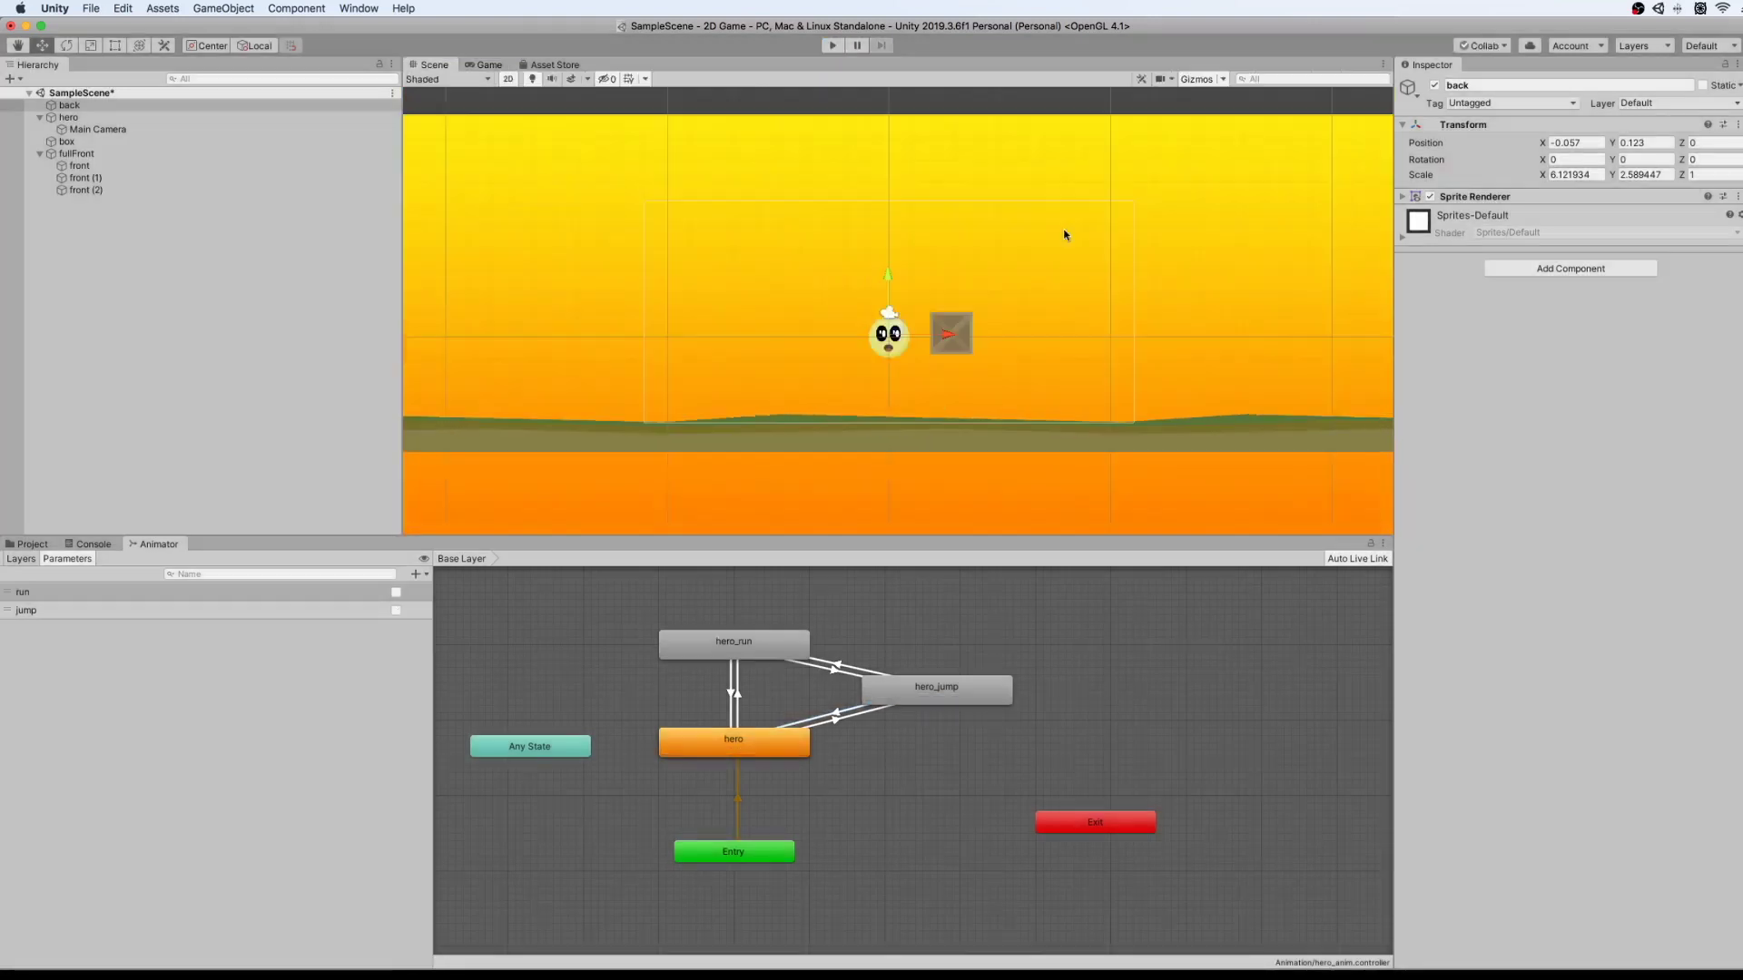
# Duplicate the box crate twice, lifting a copy above the original, and start a play-test.
pyautogui.click(958, 321)
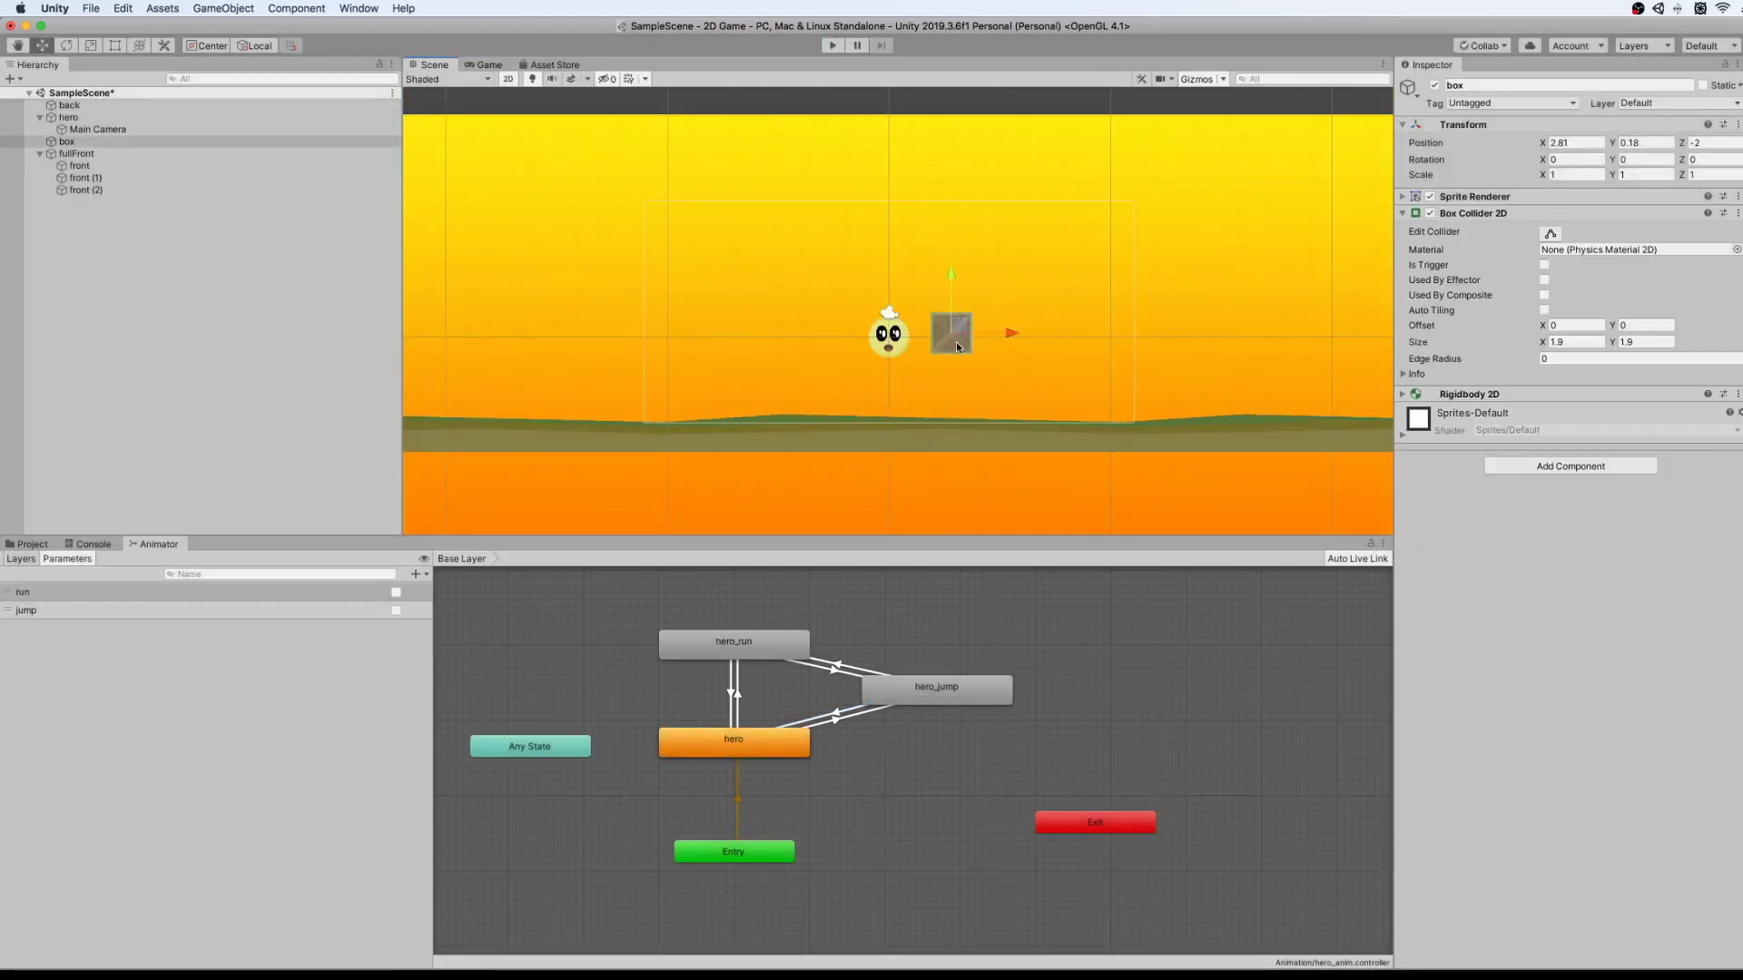
pyautogui.press('super+d')
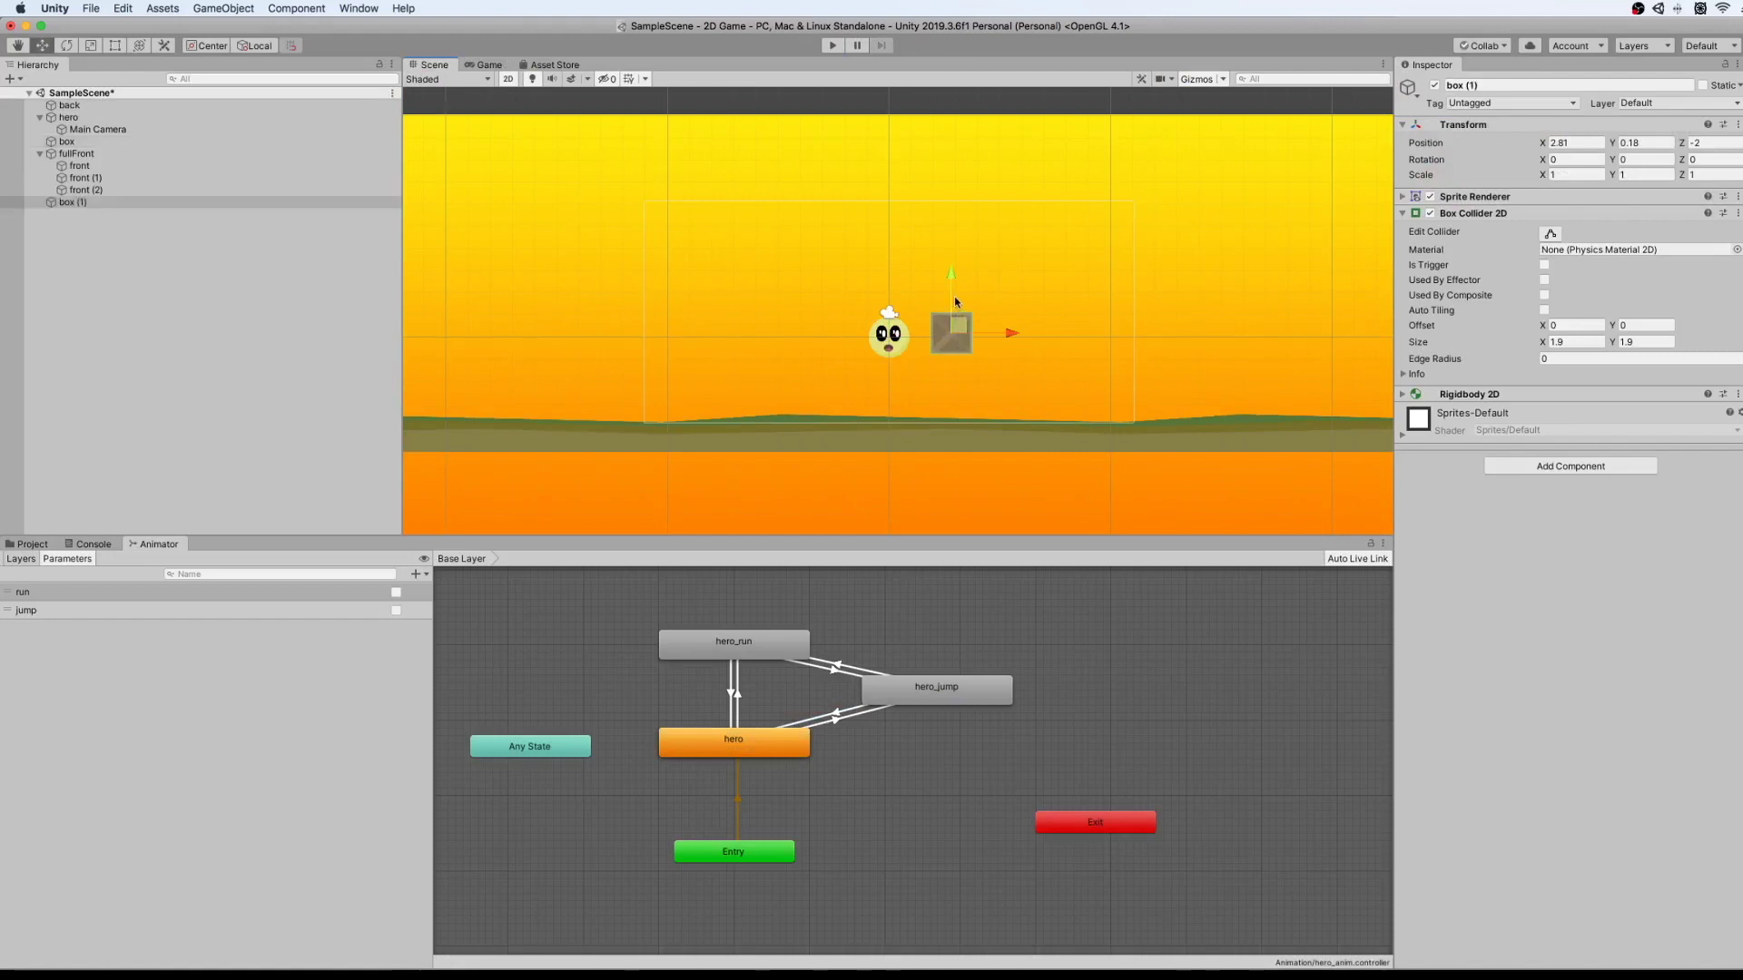
pyautogui.moveTo(952, 302); pyautogui.dragTo(955, 203)
pyautogui.press('super+d')
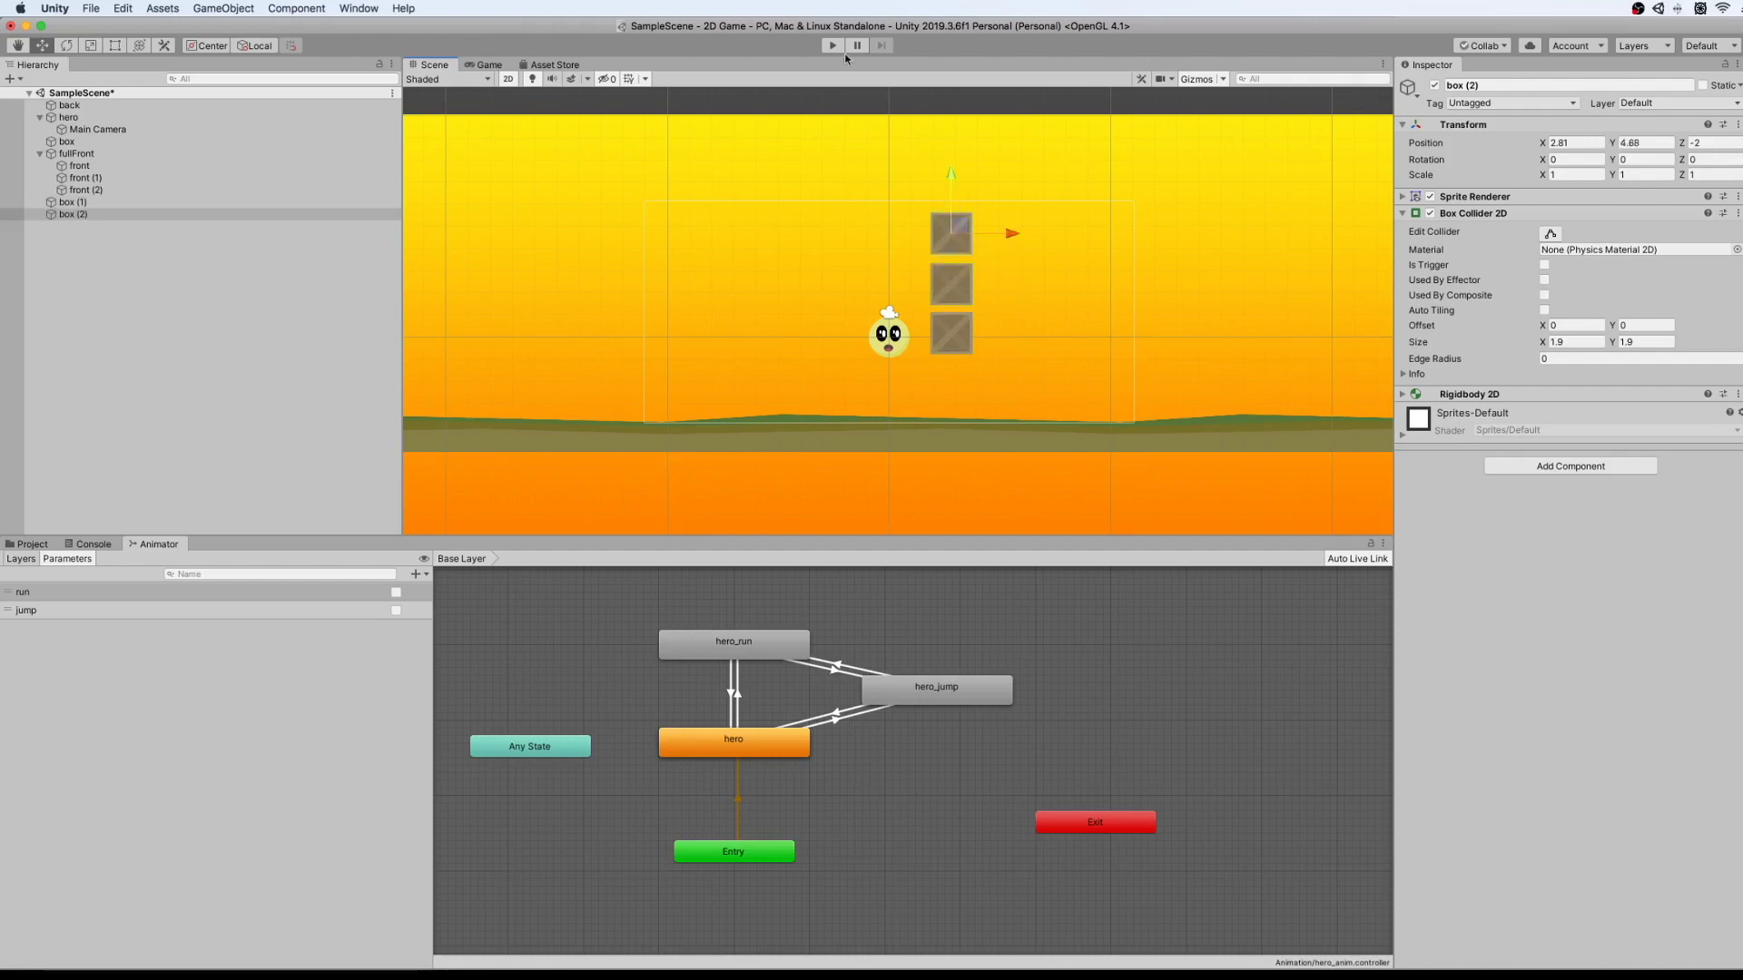
pyautogui.press('super+p')
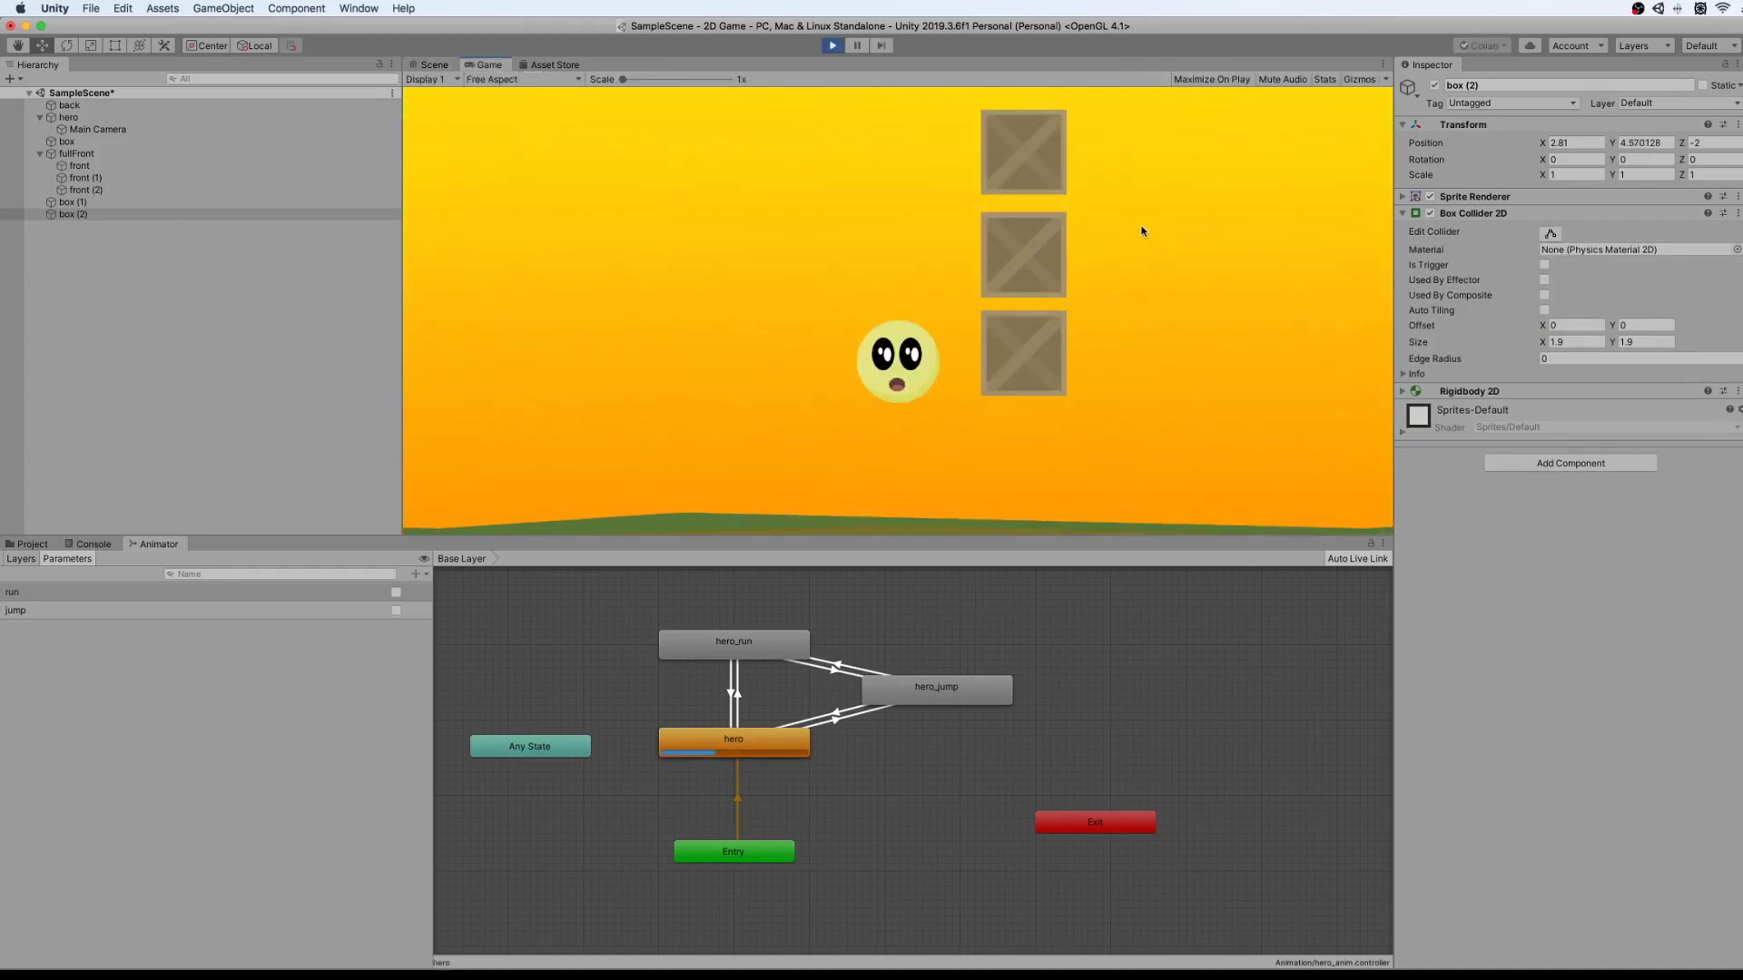
# Run and jump the hero across the hills and onto the crates, then stop the game.
pyautogui.press('Right')
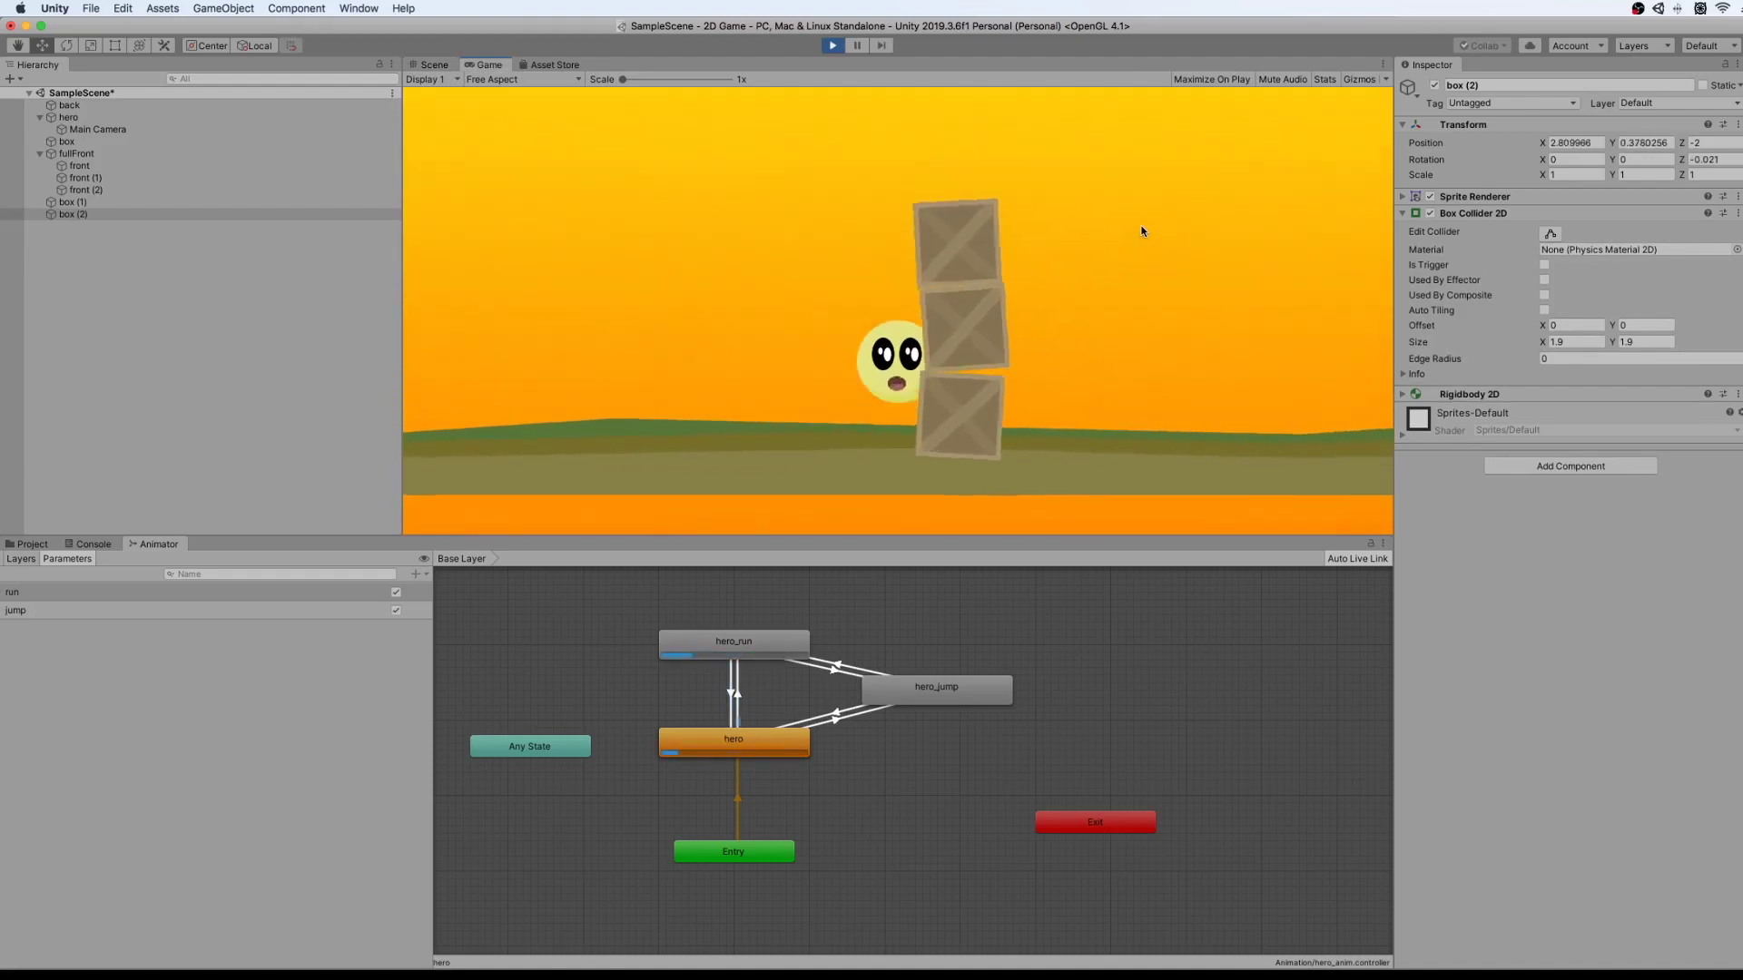
pyautogui.press('space')
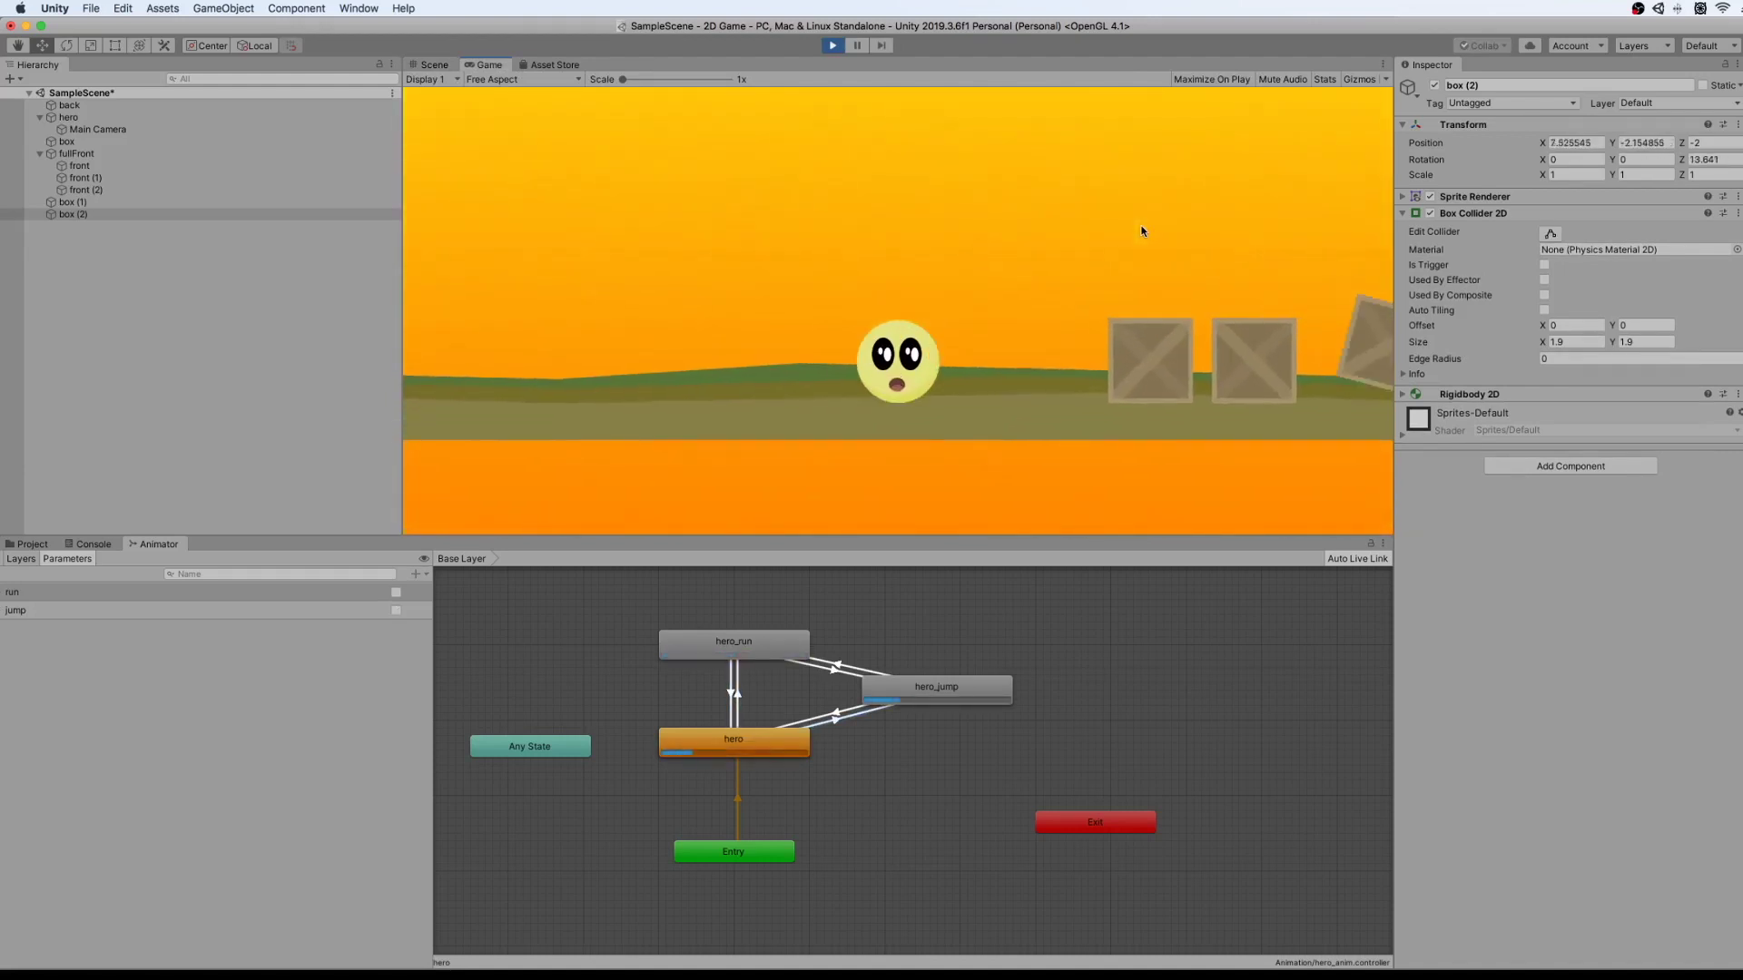
pyautogui.press('space')
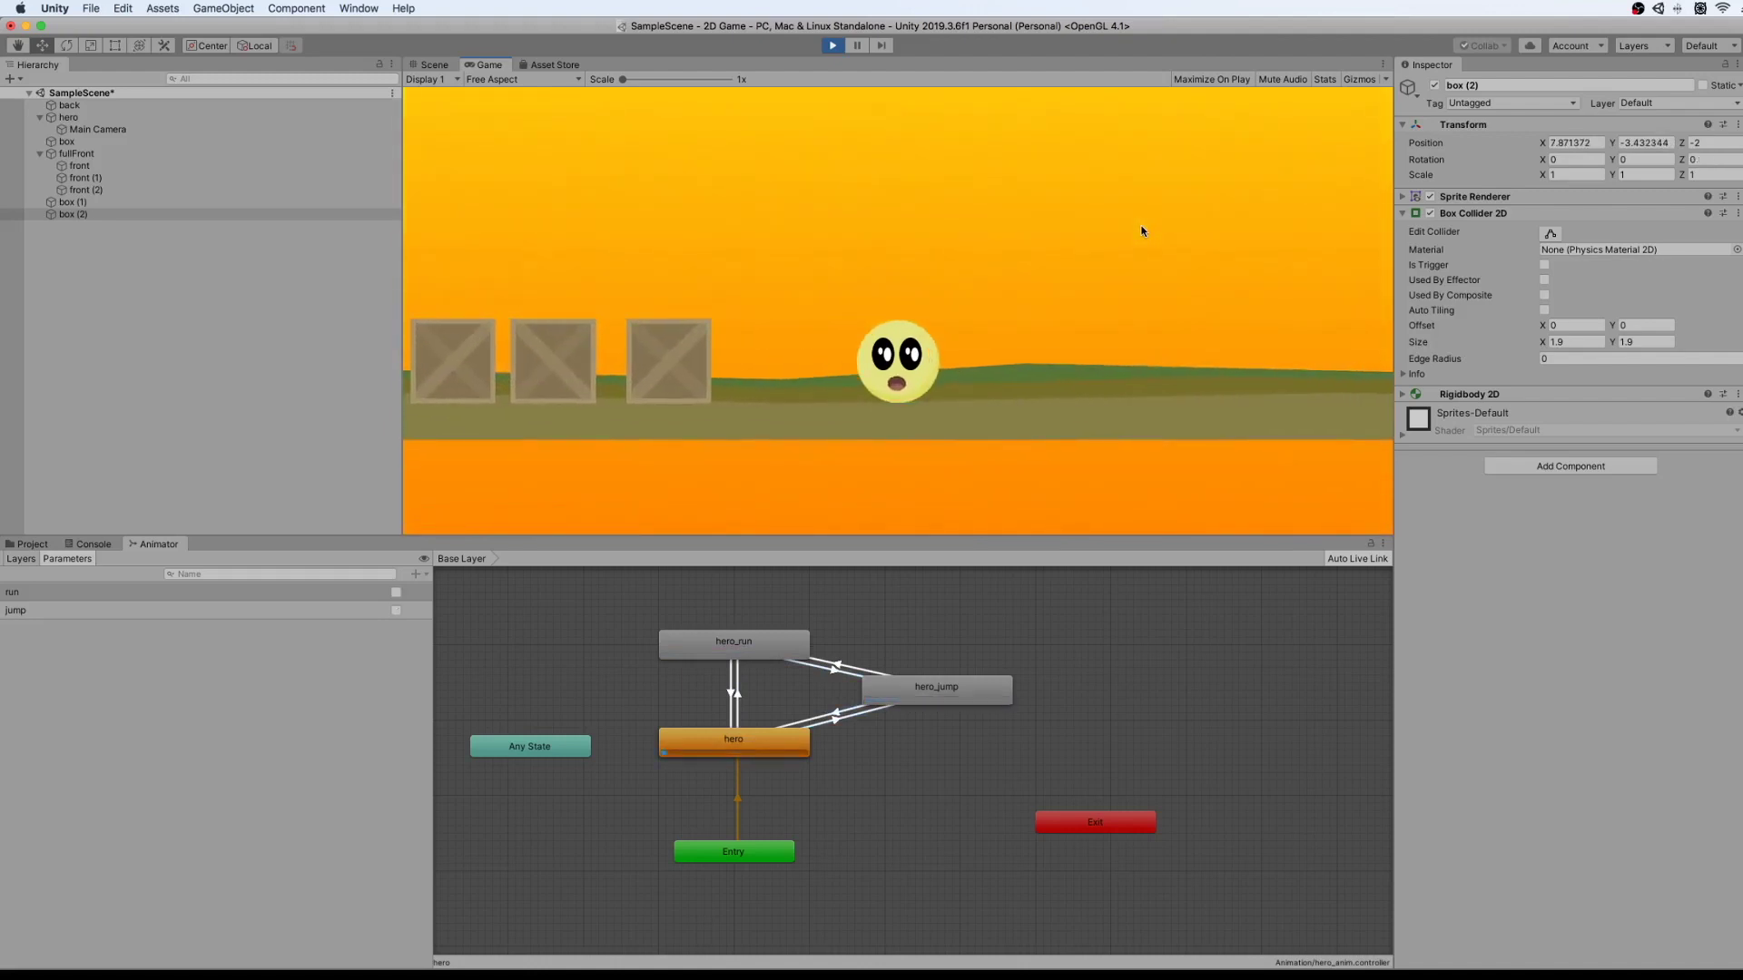
pyautogui.press('Left')
pyautogui.press('space')
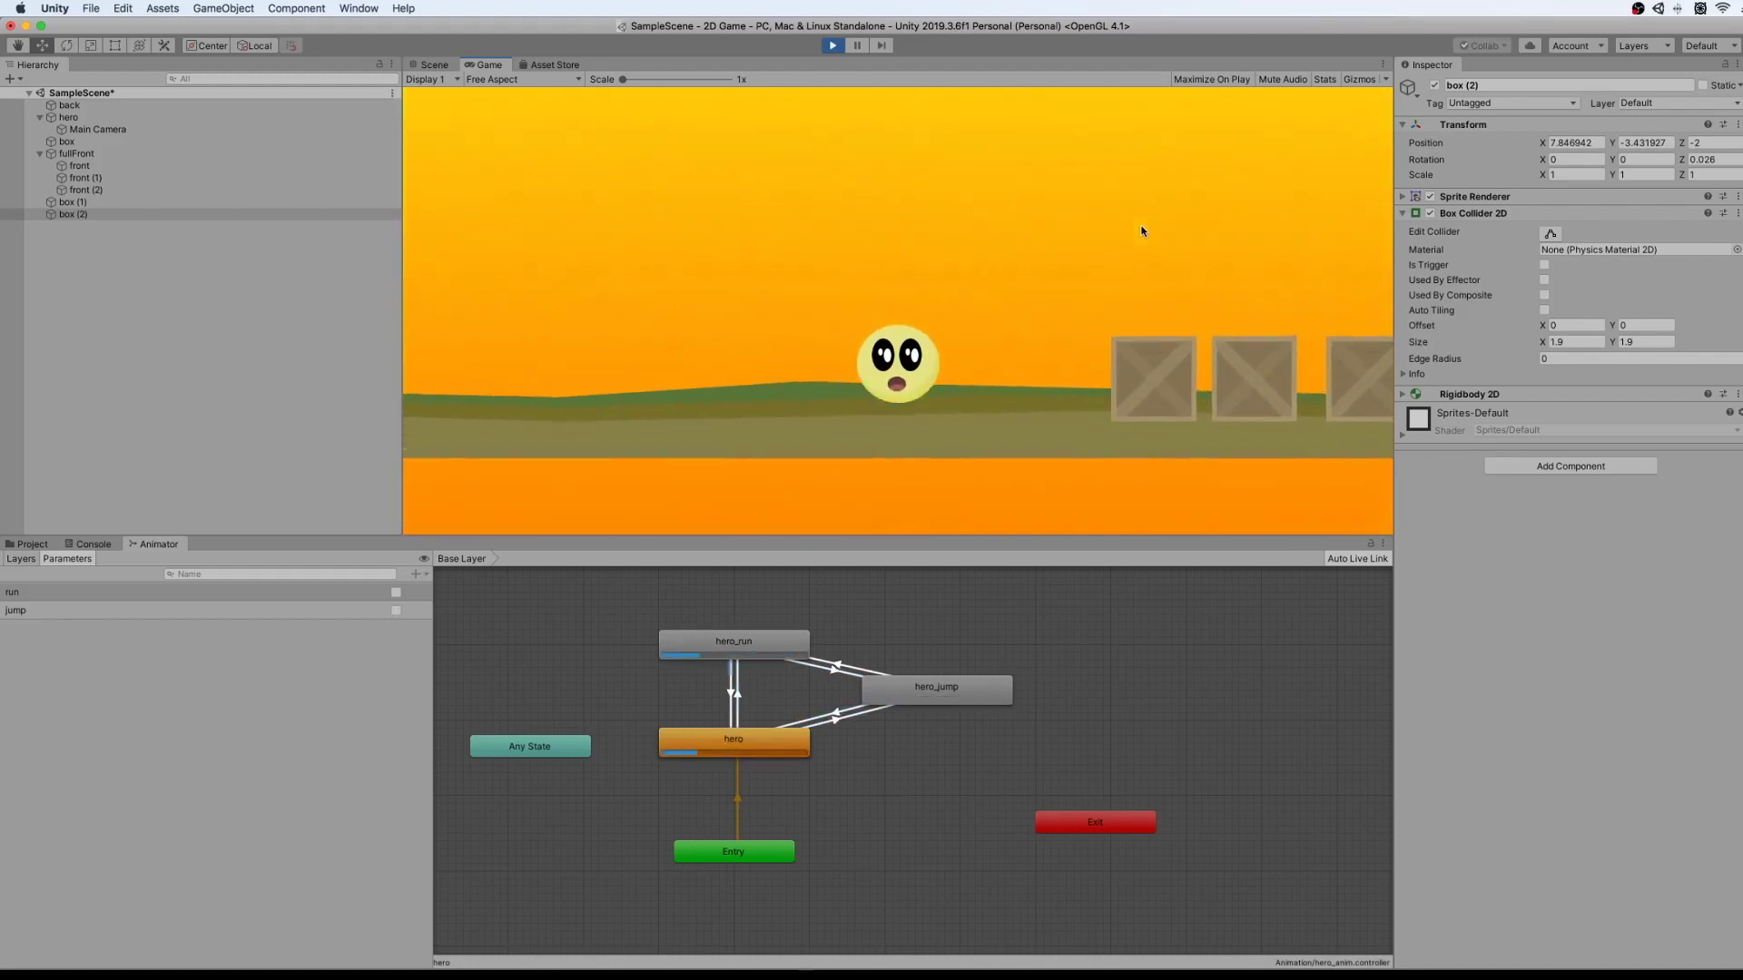
pyautogui.press('space')
pyautogui.press('Right')
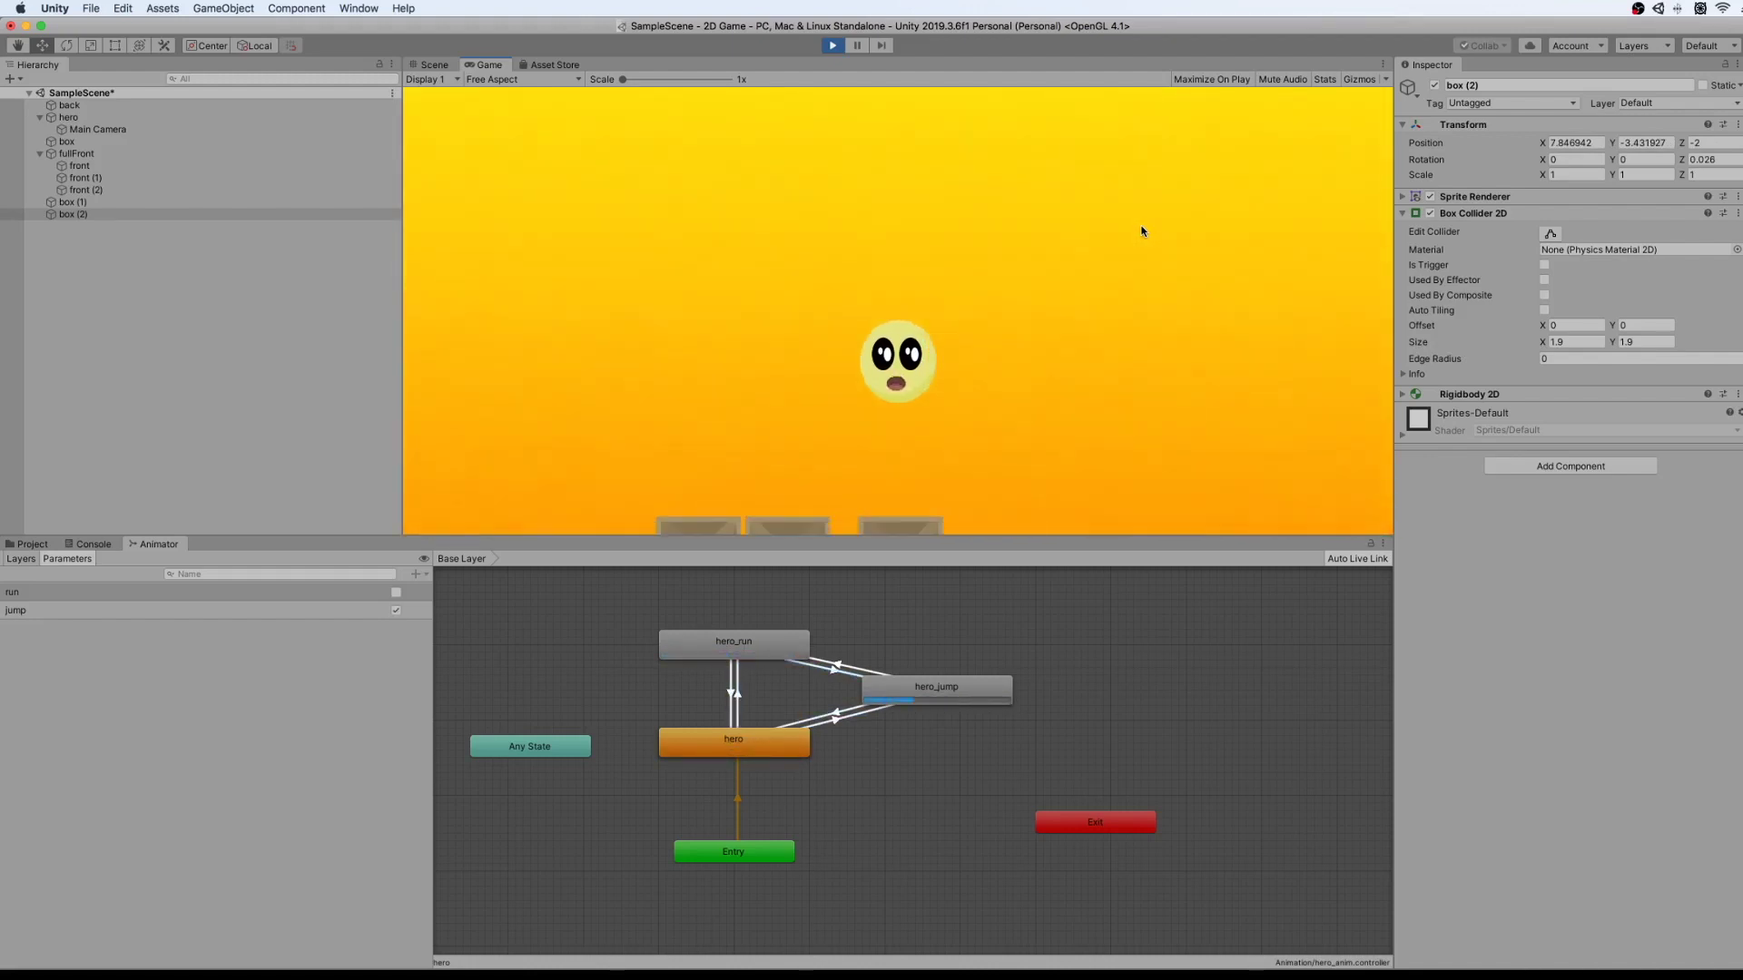
pyautogui.press('Left')
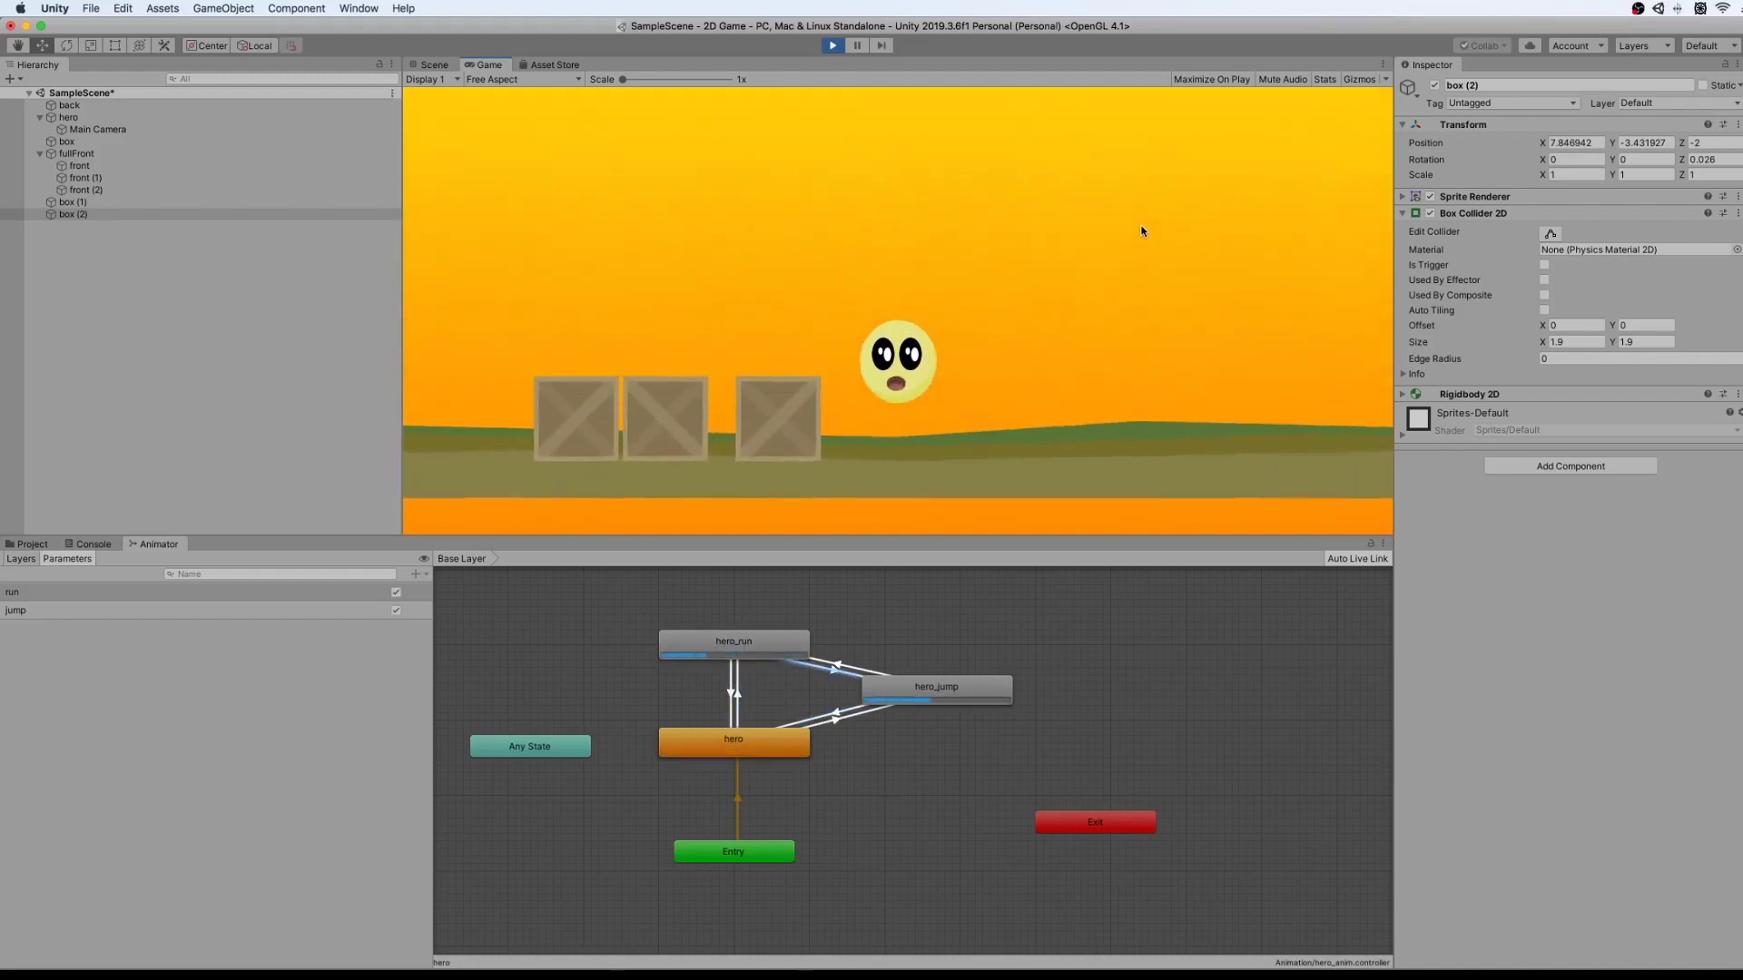
pyautogui.press('space')
pyautogui.press('Right')
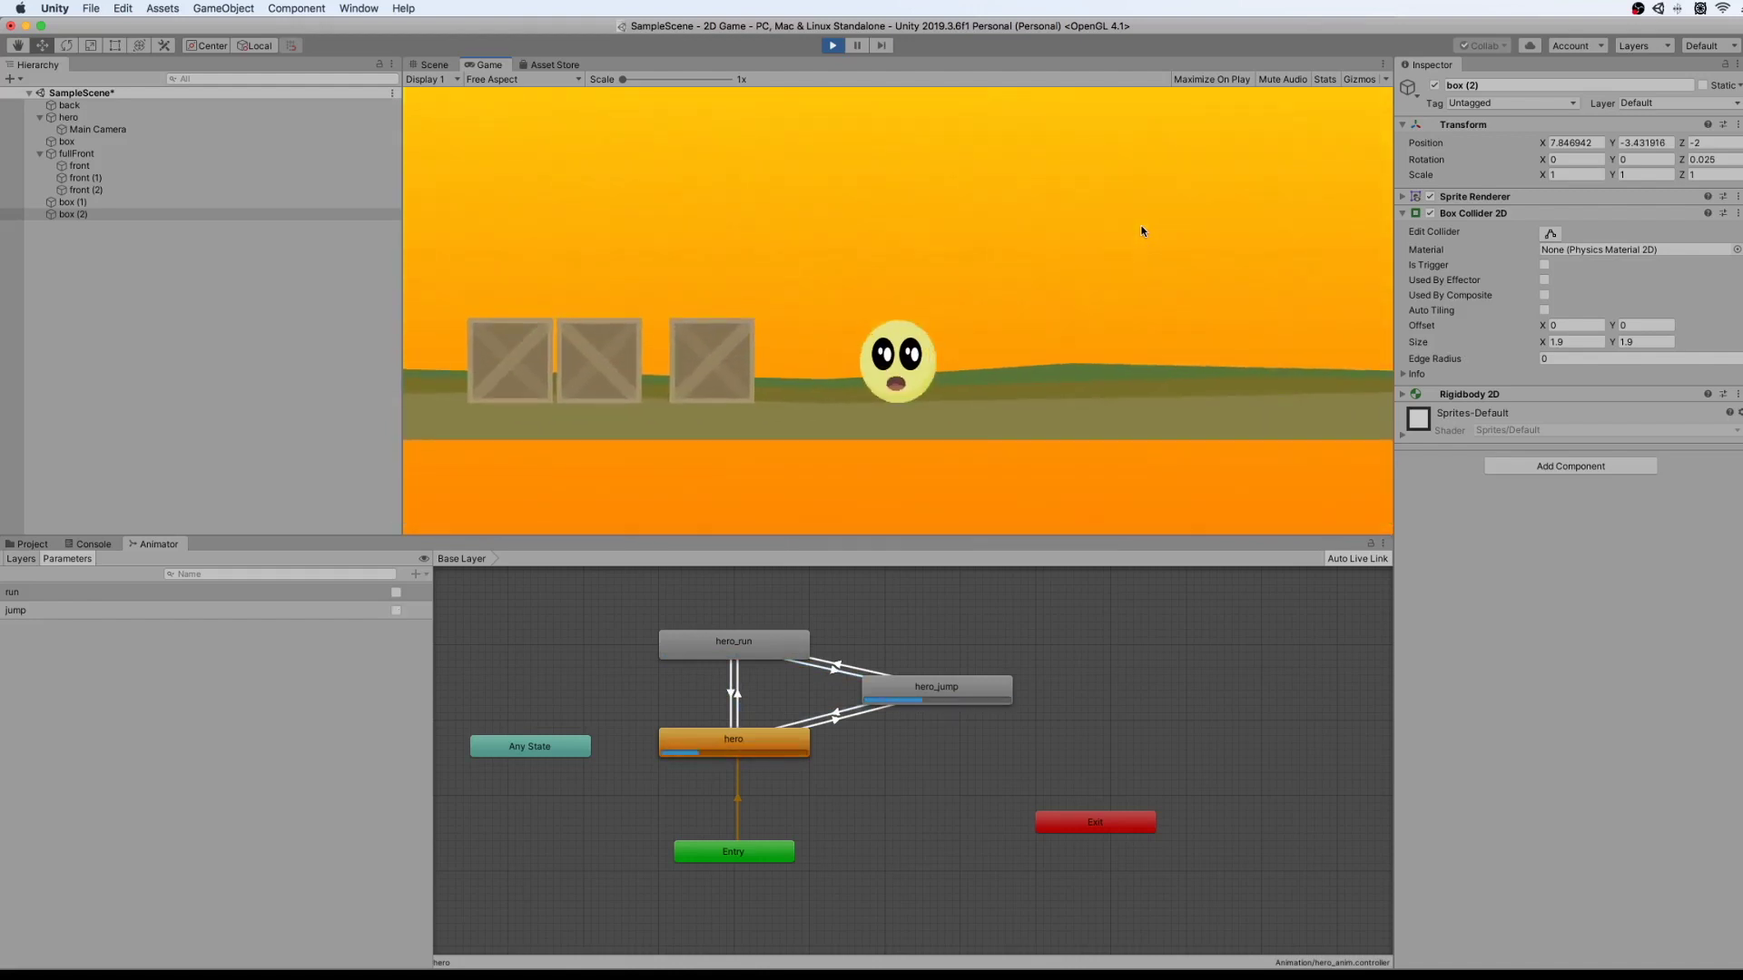
pyautogui.press('Left')
pyautogui.press('space')
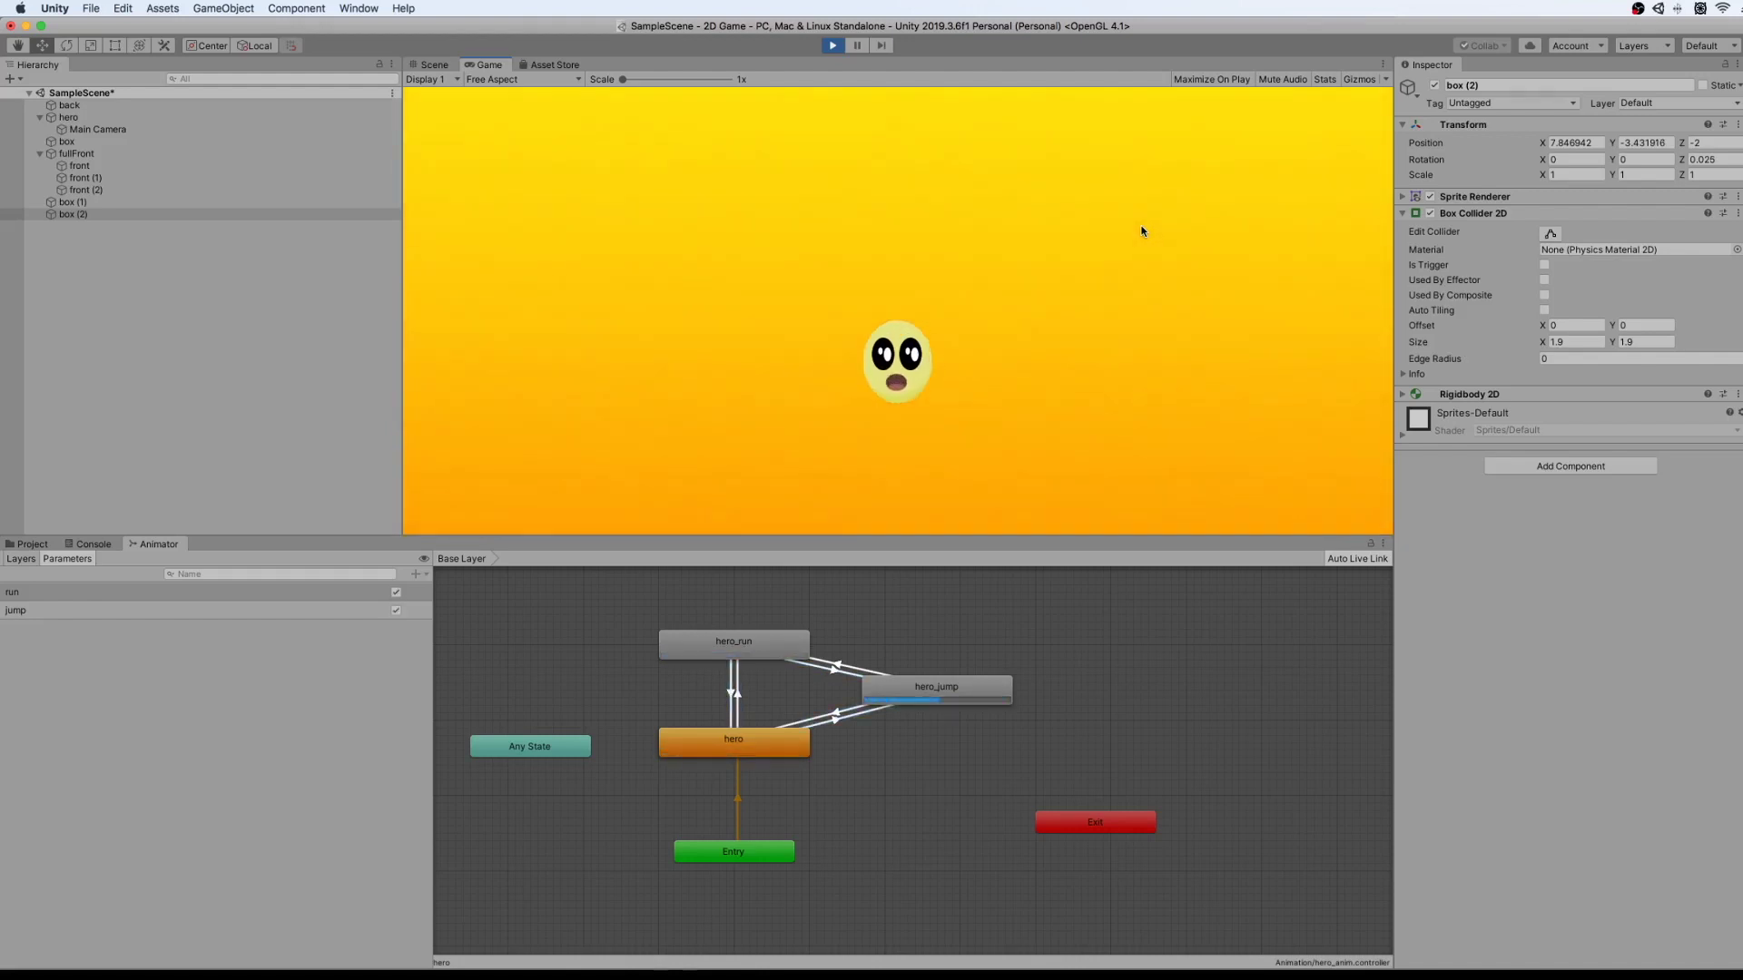
pyautogui.press('Left')
pyautogui.press('space')
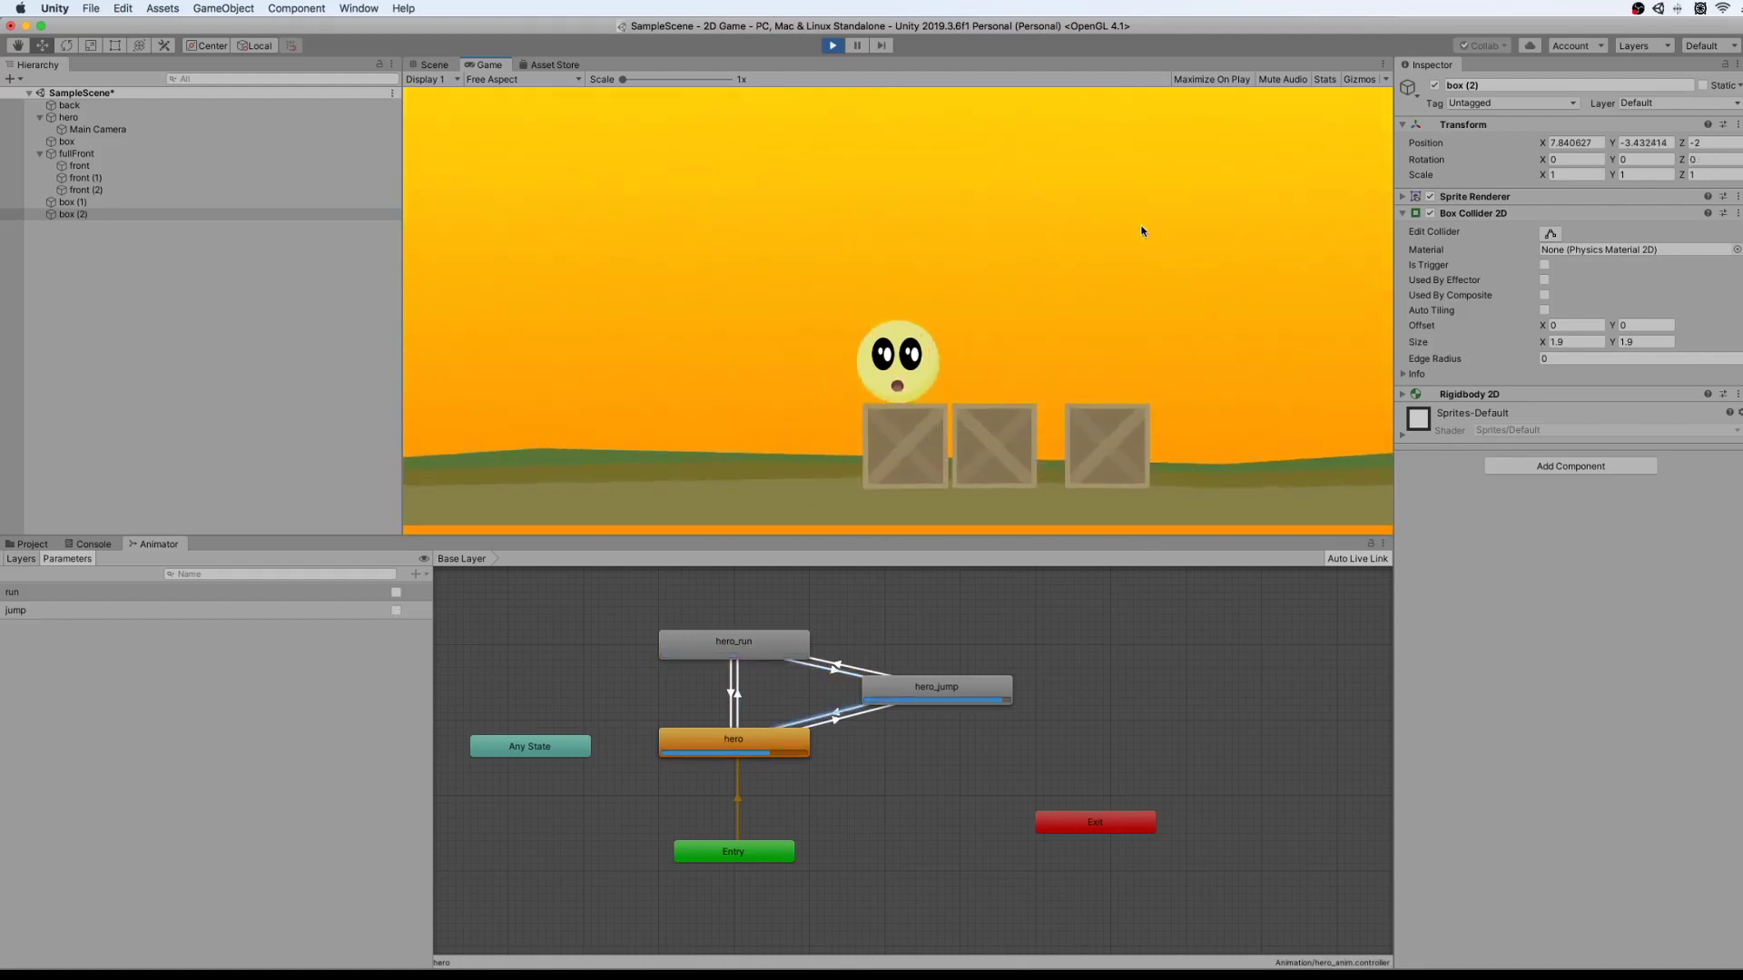
pyautogui.click(837, 48)
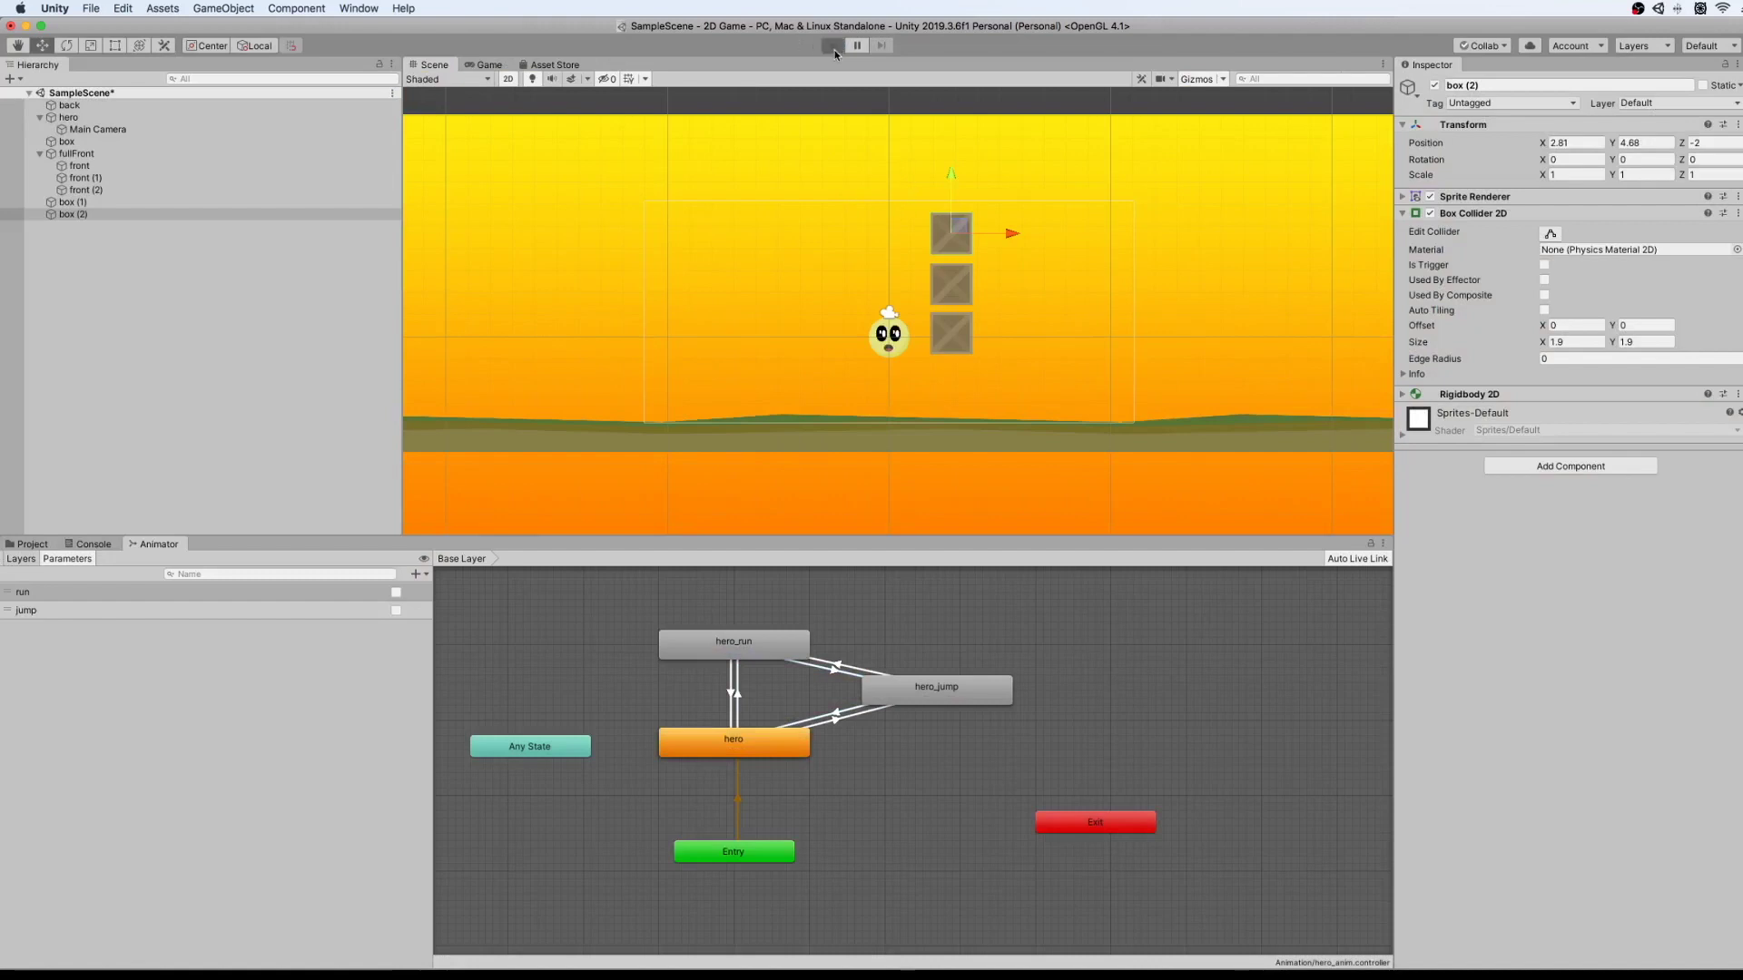
# Play-test the hero jumping over the crates, stop, and reselect the hero.
pyautogui.click(835, 49)
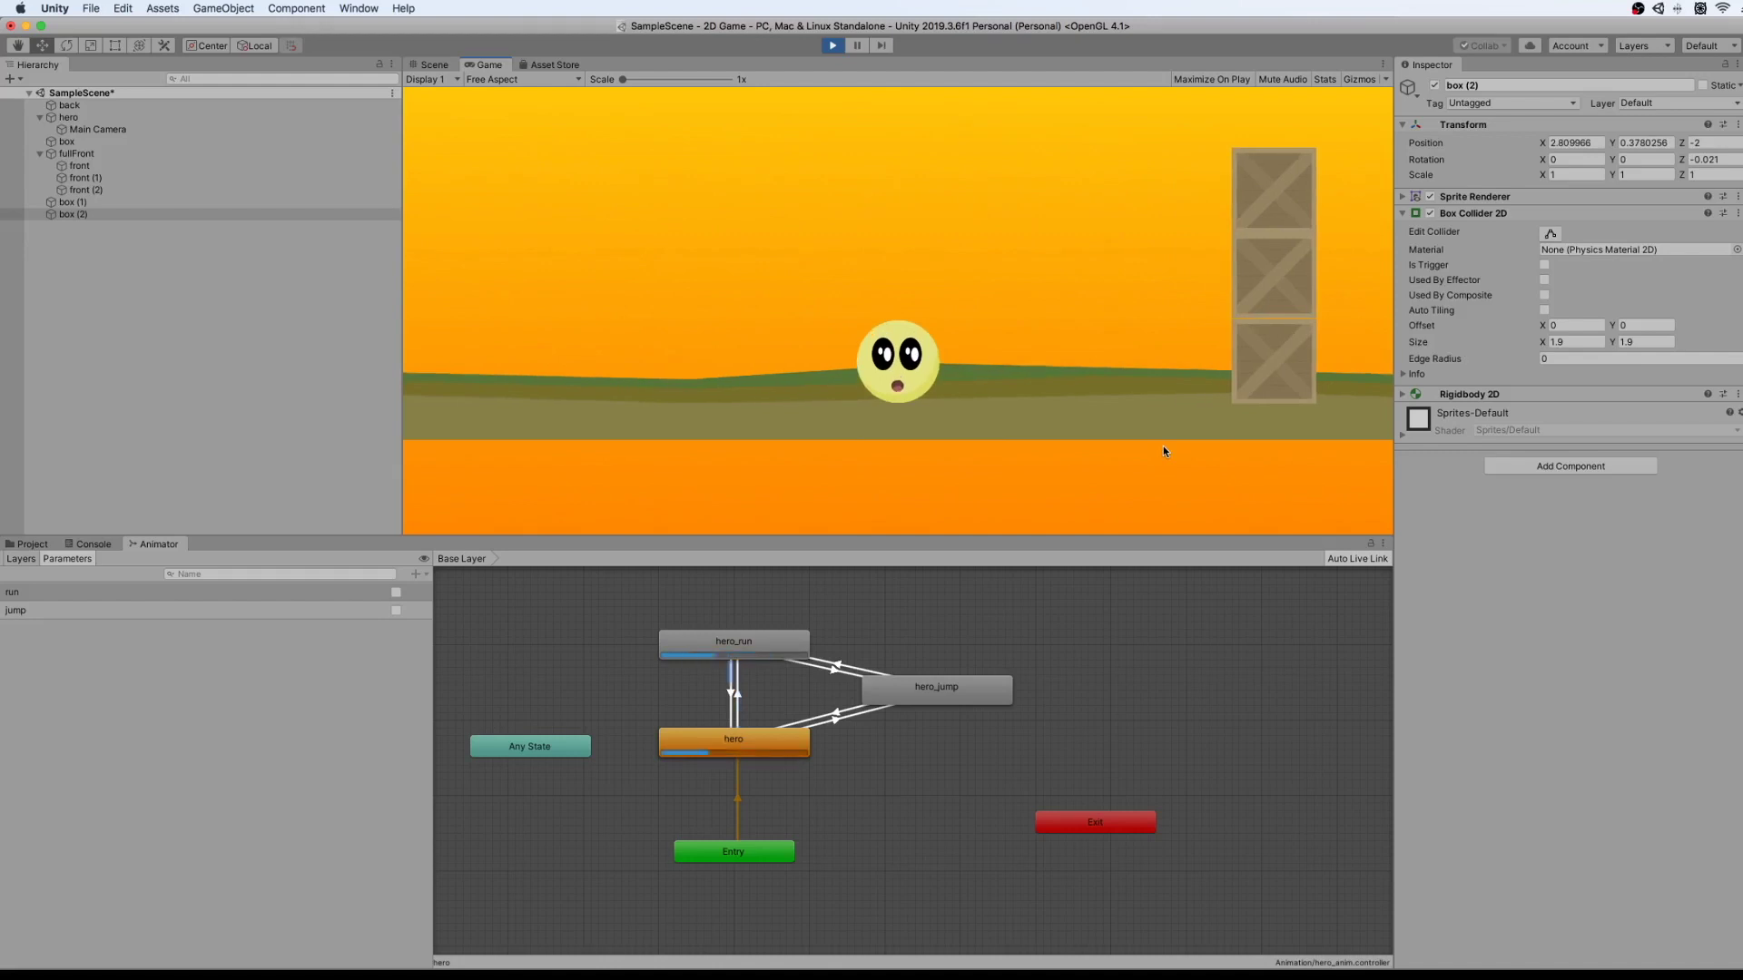
pyautogui.press('Right')
pyautogui.press('space')
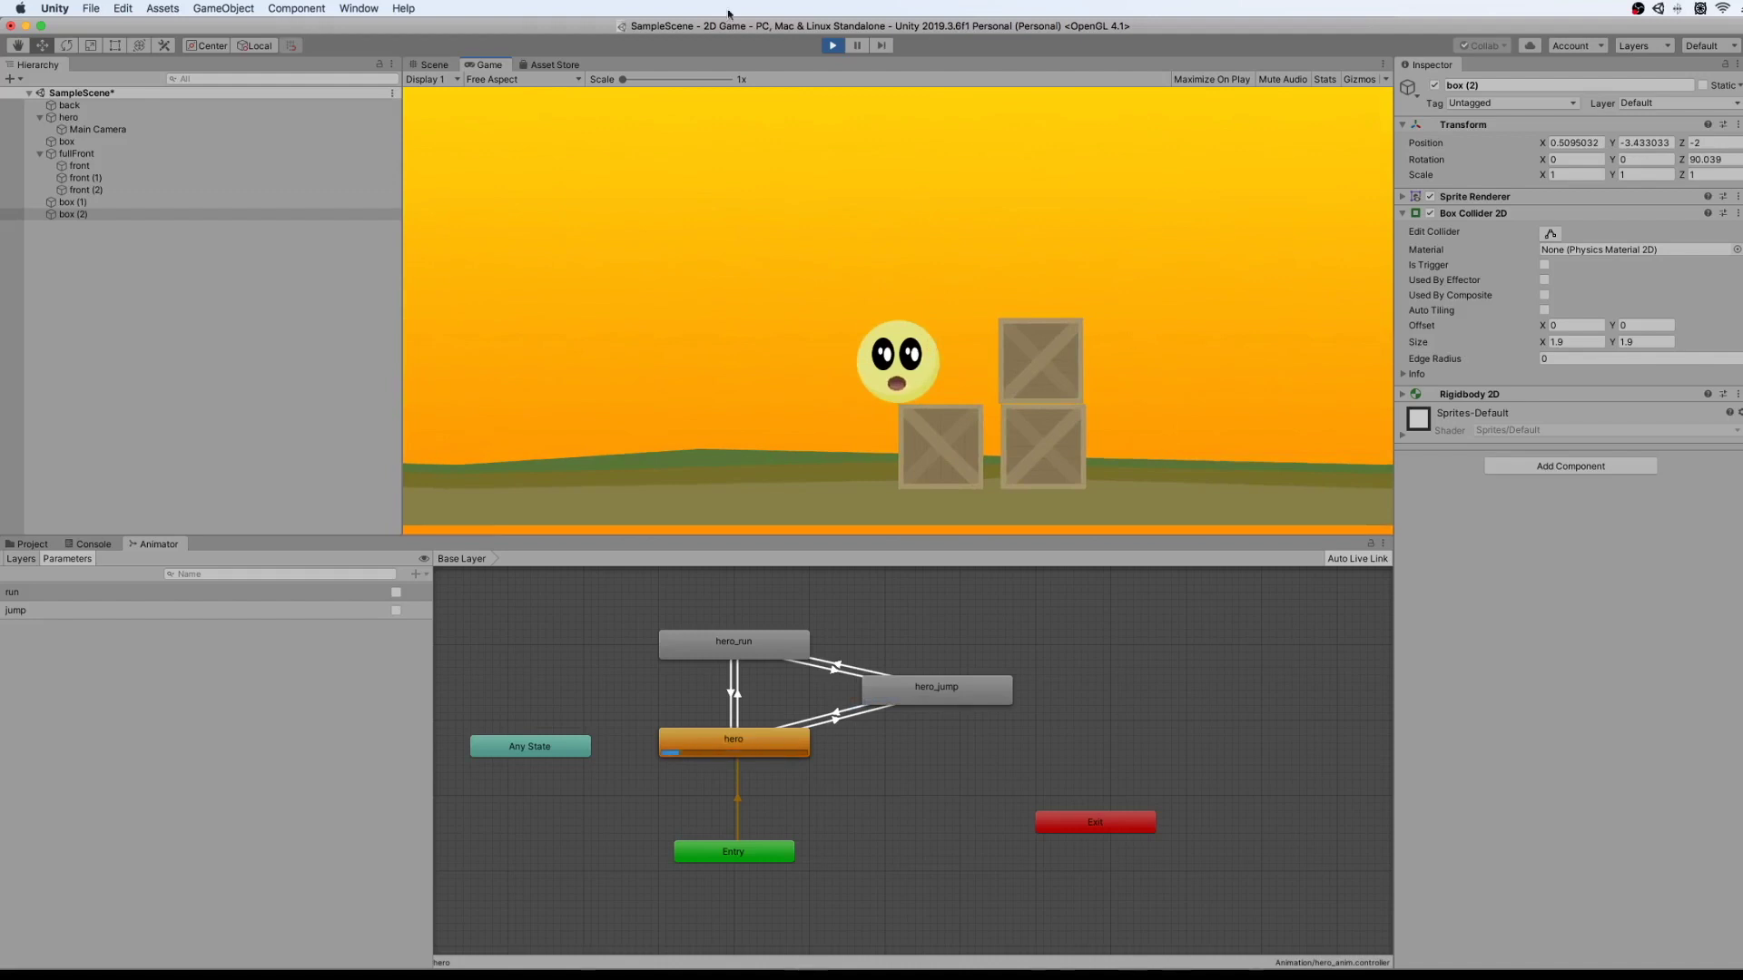
pyautogui.press('super+p')
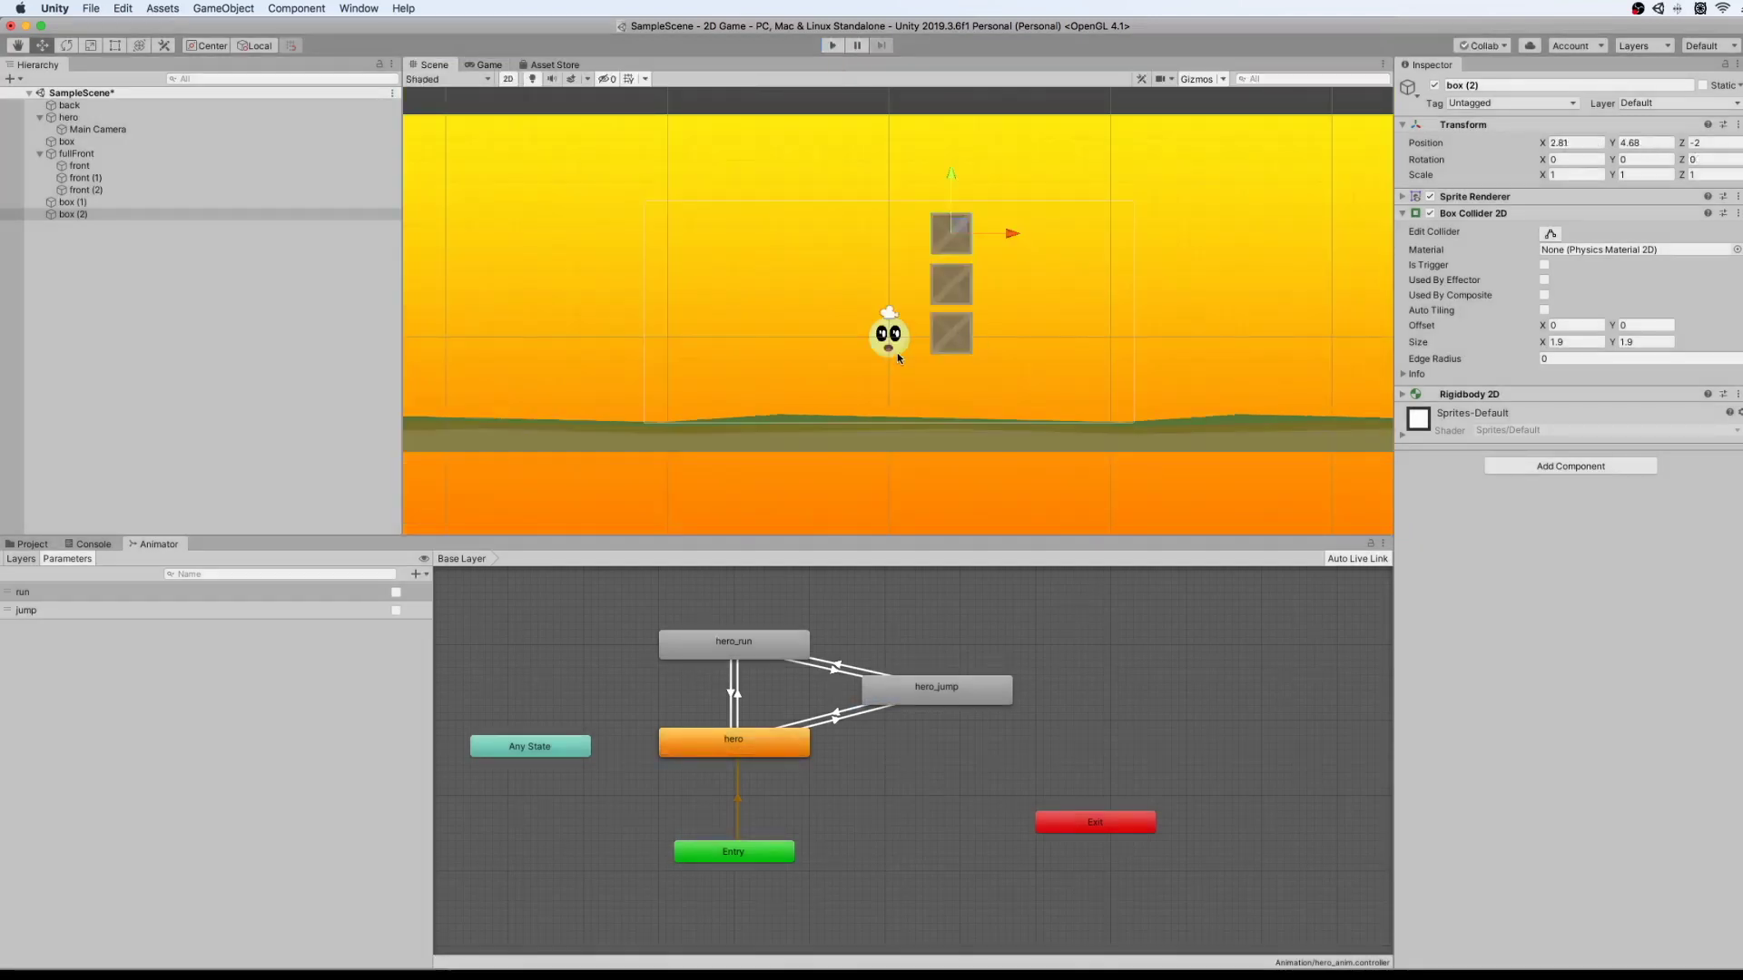
pyautogui.click(897, 356)
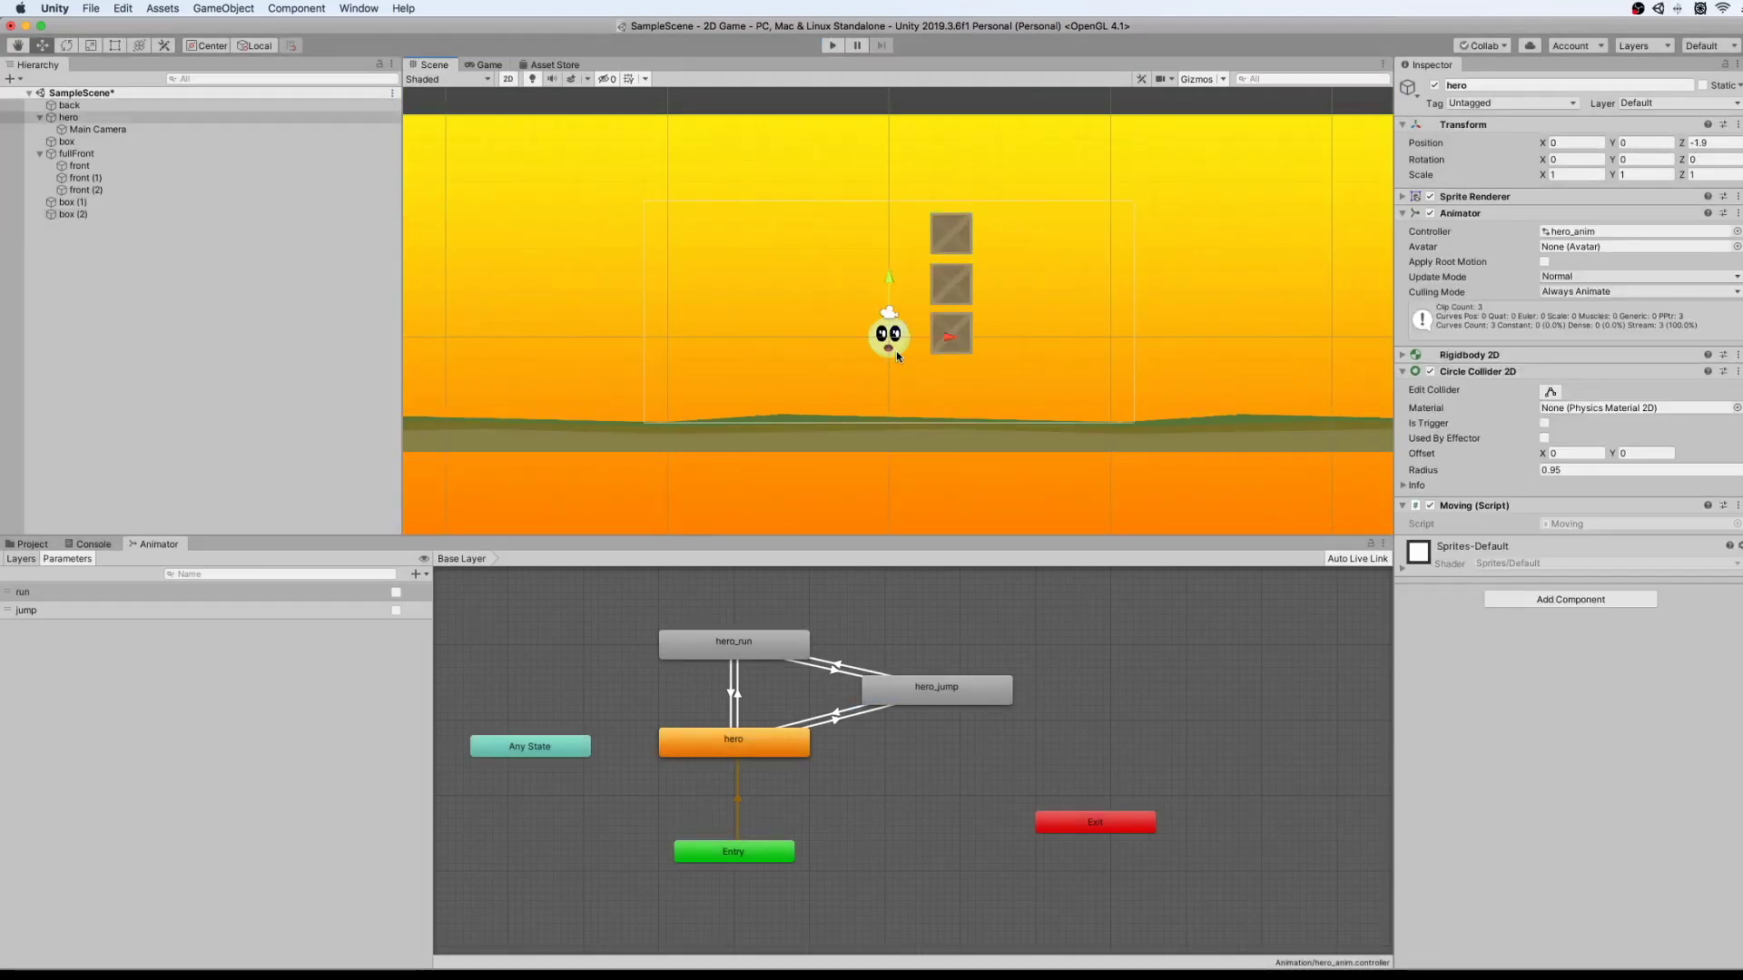
pyautogui.click(805, 353)
pyautogui.click(890, 350)
# Play-test again running left and right into the crate stack, then stop and select fullFront.
pyautogui.click(830, 46)
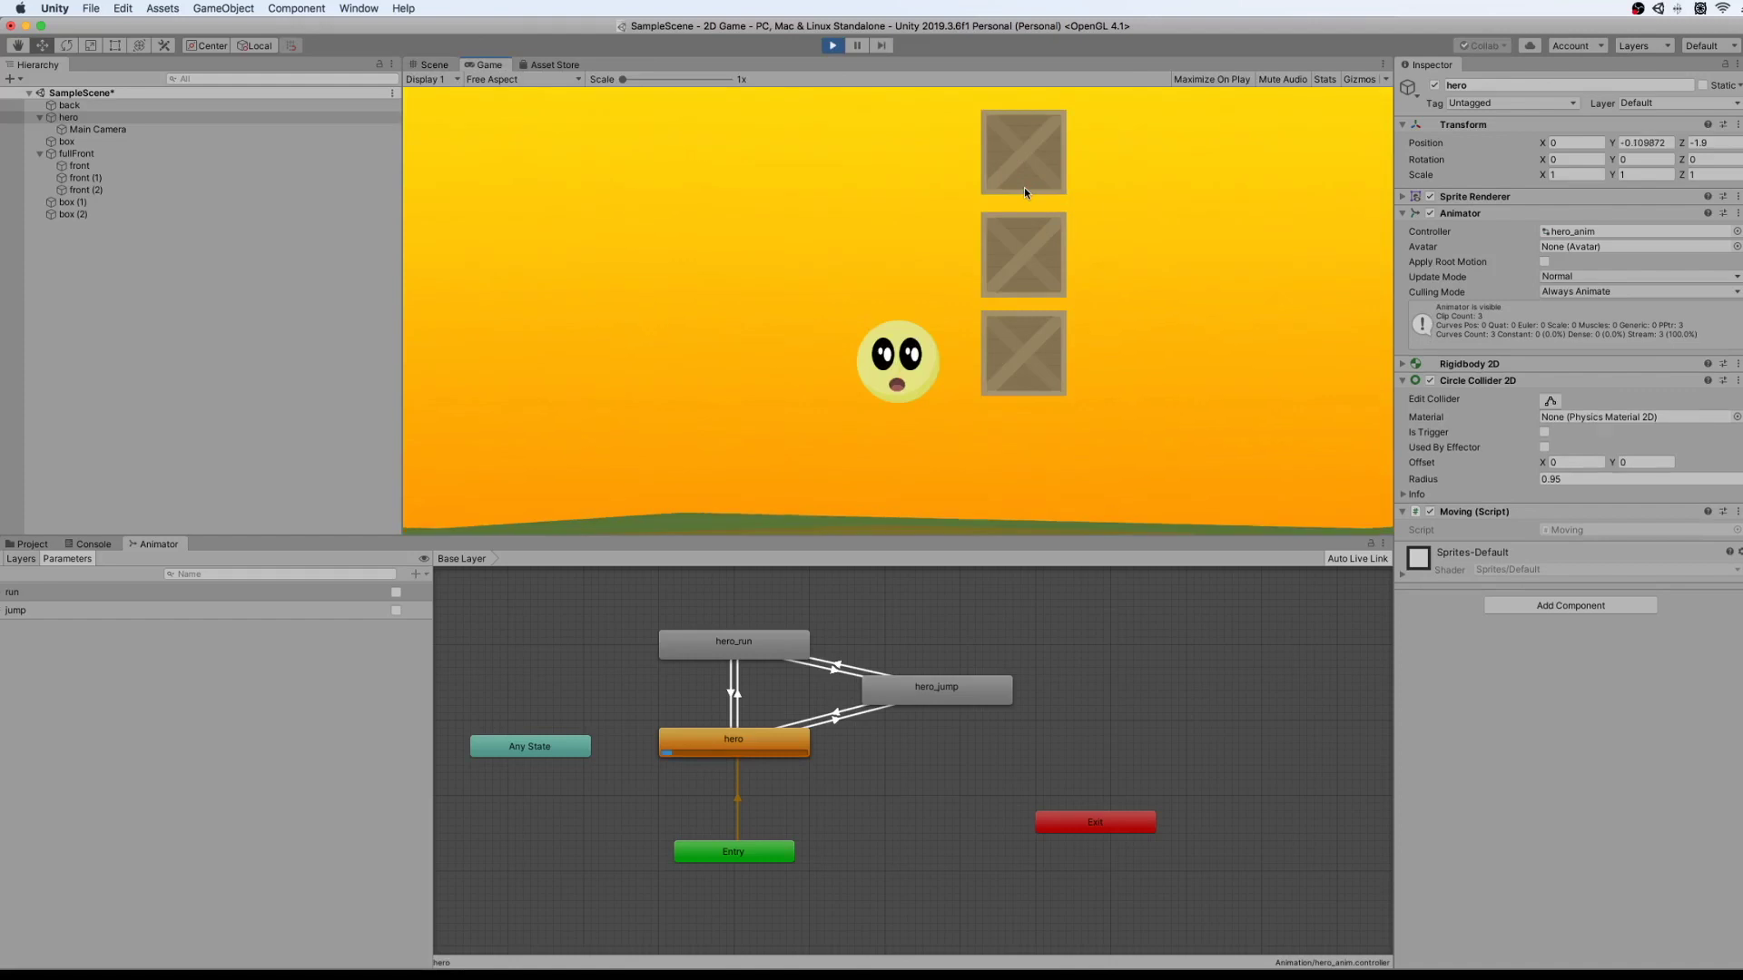
pyautogui.press('Left')
pyautogui.press('Right')
pyautogui.press('space')
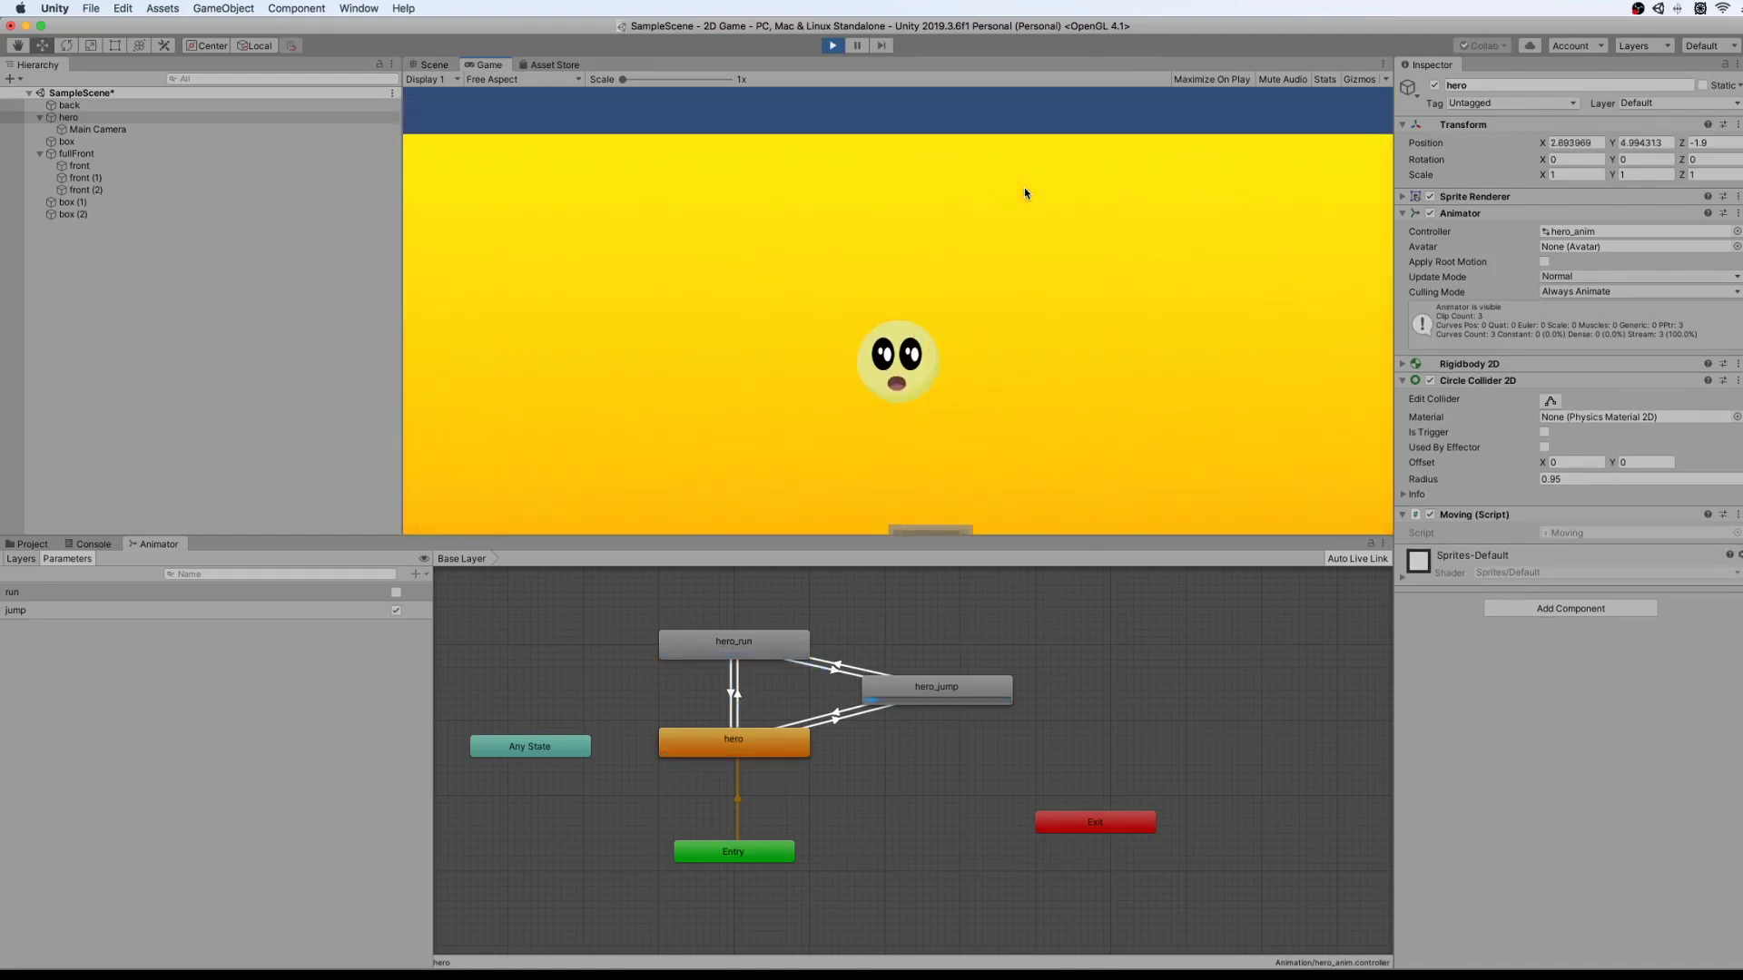
pyautogui.press('Left')
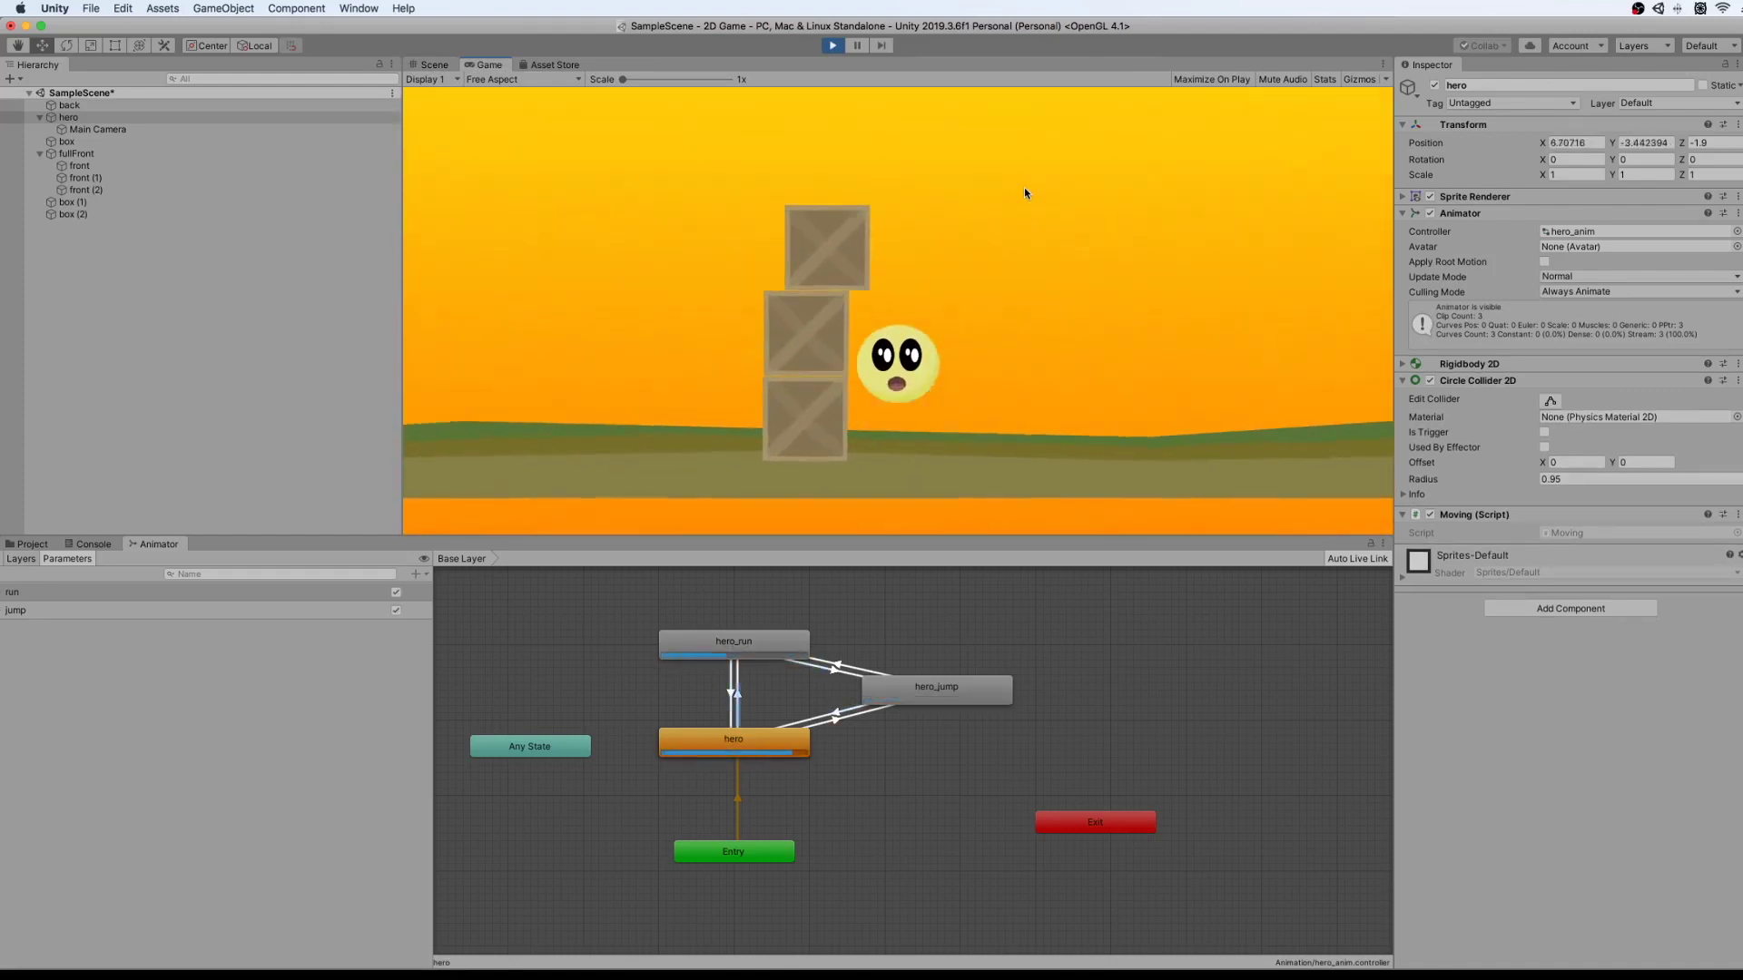
pyautogui.press('space')
pyautogui.press('Right')
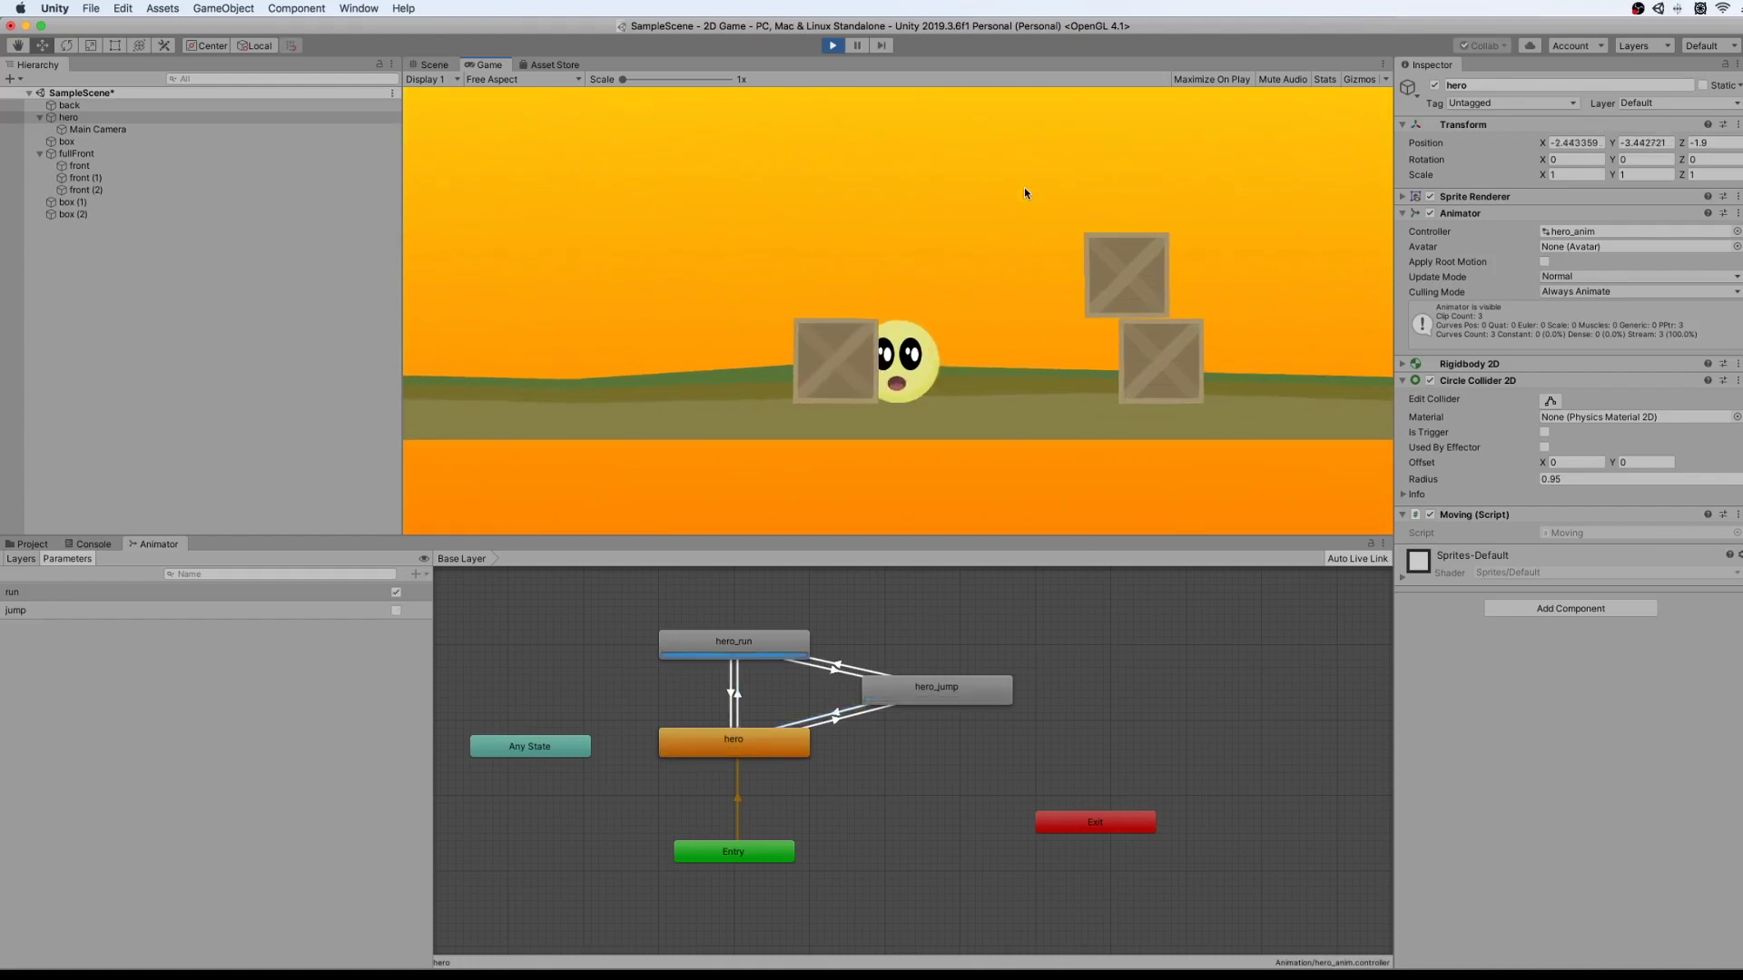
pyautogui.press('space')
pyautogui.press('Left')
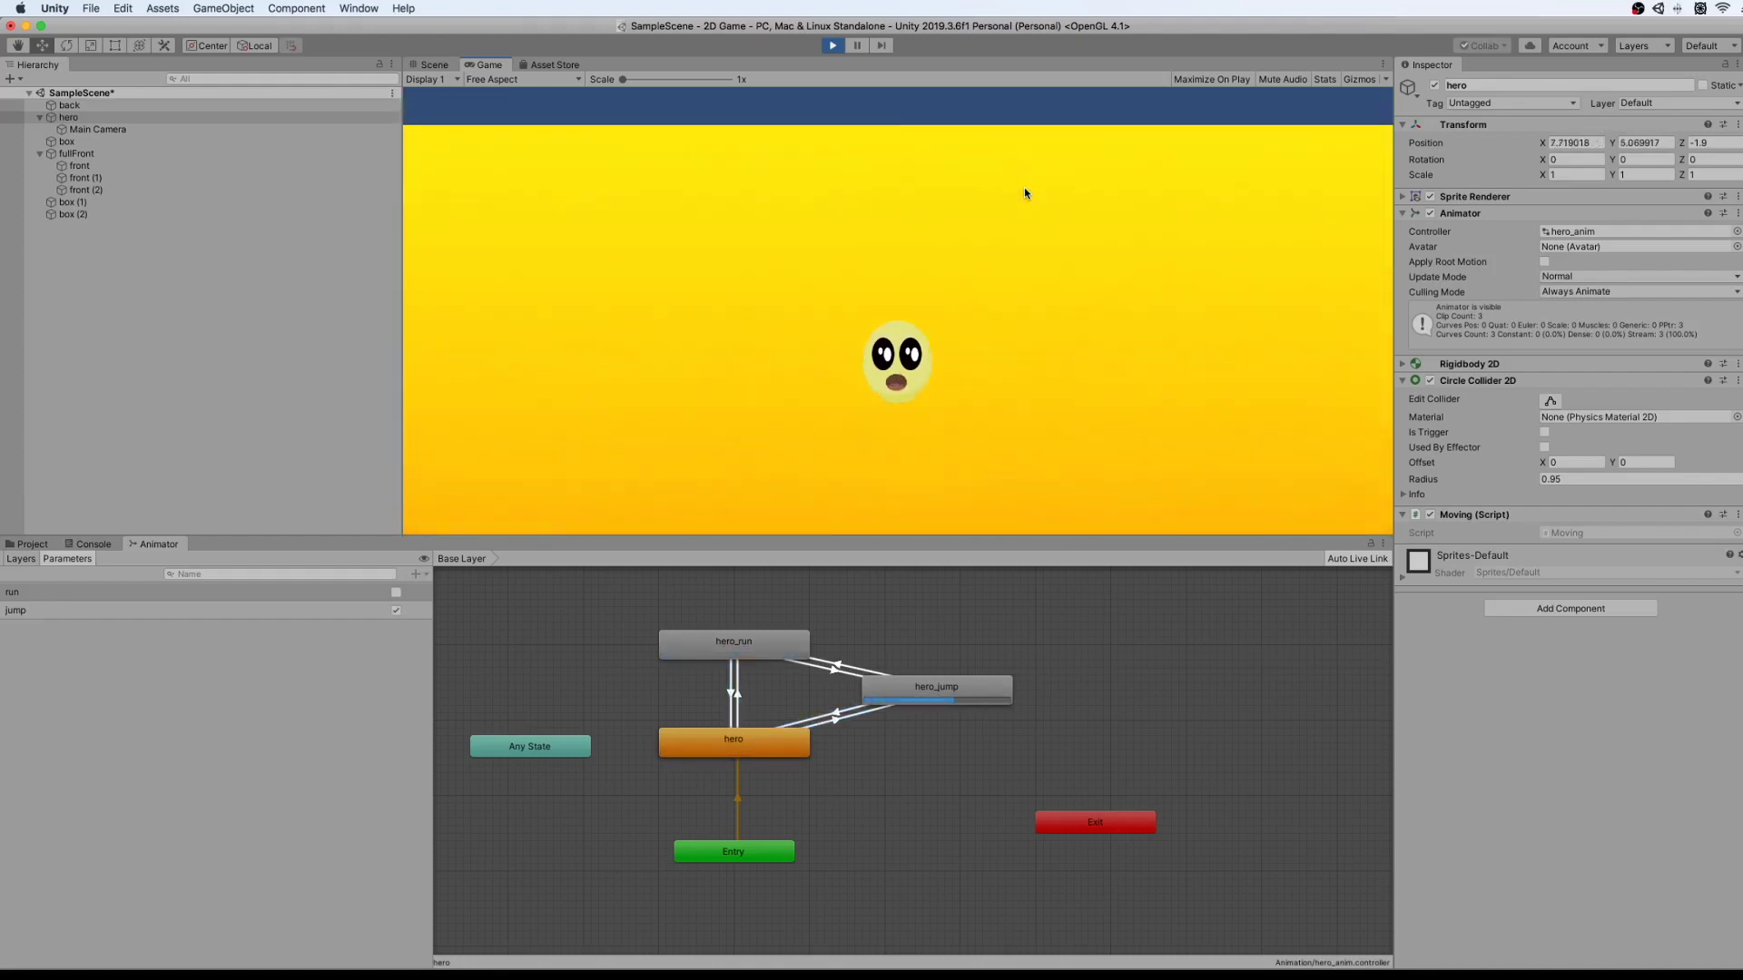
pyautogui.click(832, 45)
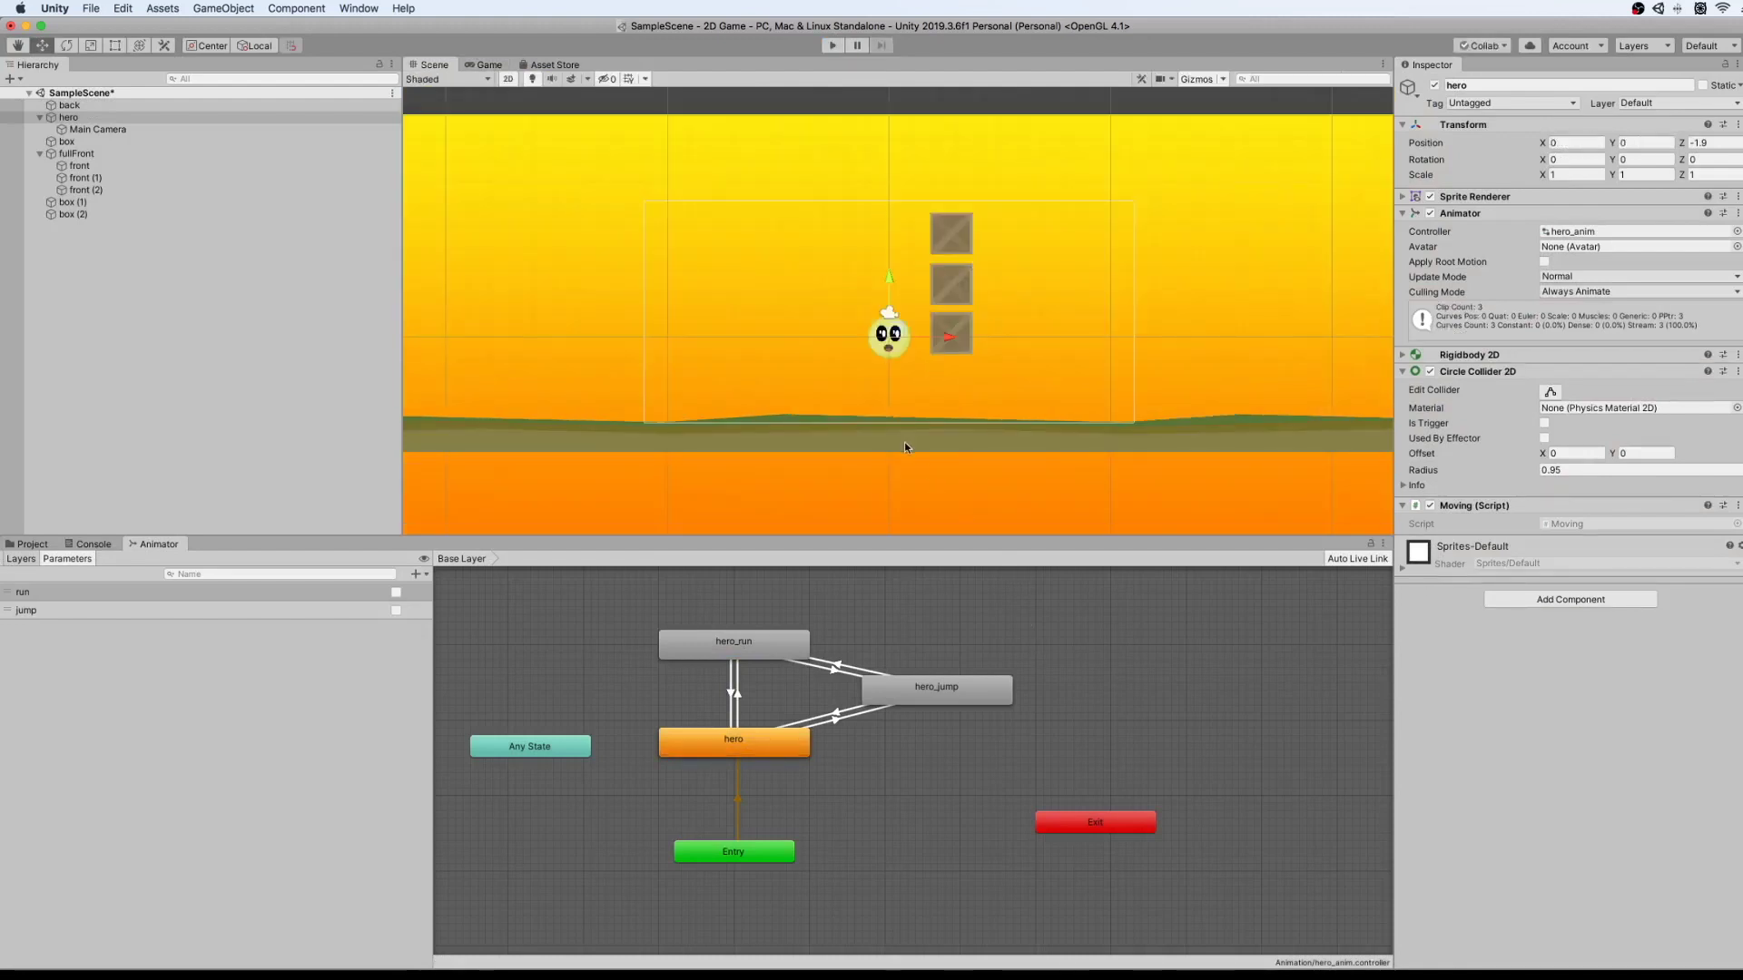
pyautogui.click(901, 443)
# Create a new tag named front via fullFront's Tag list.
pyautogui.click(953, 445)
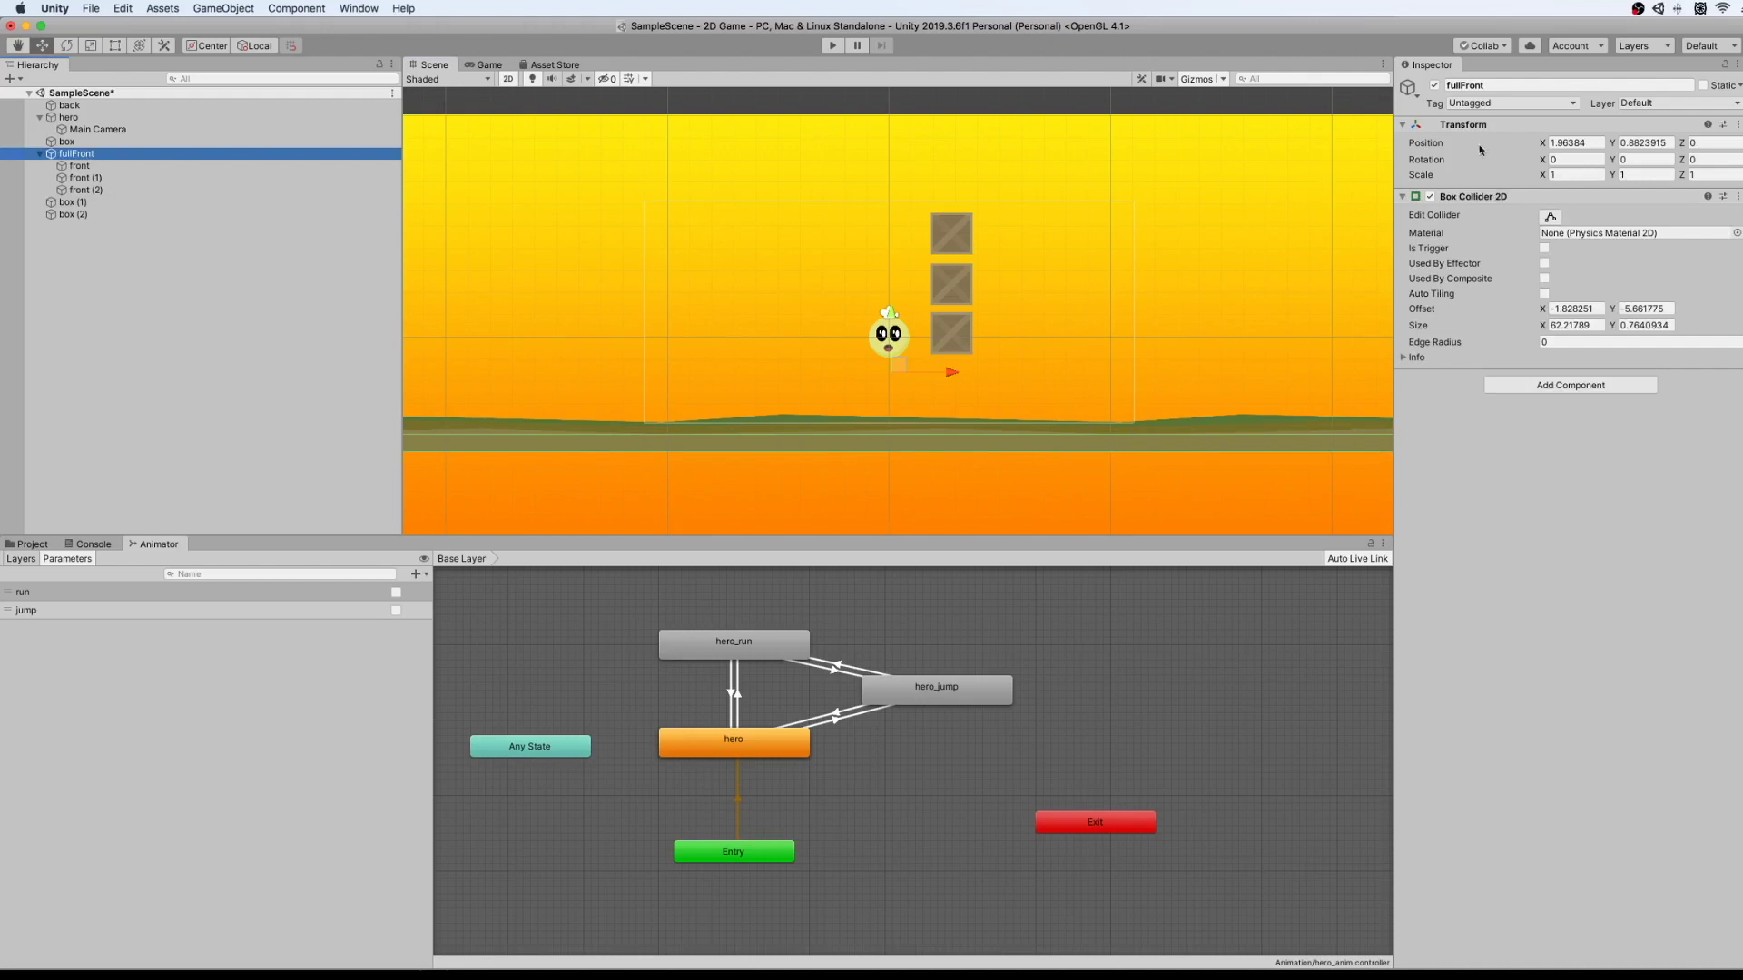
pyautogui.click(1573, 105)
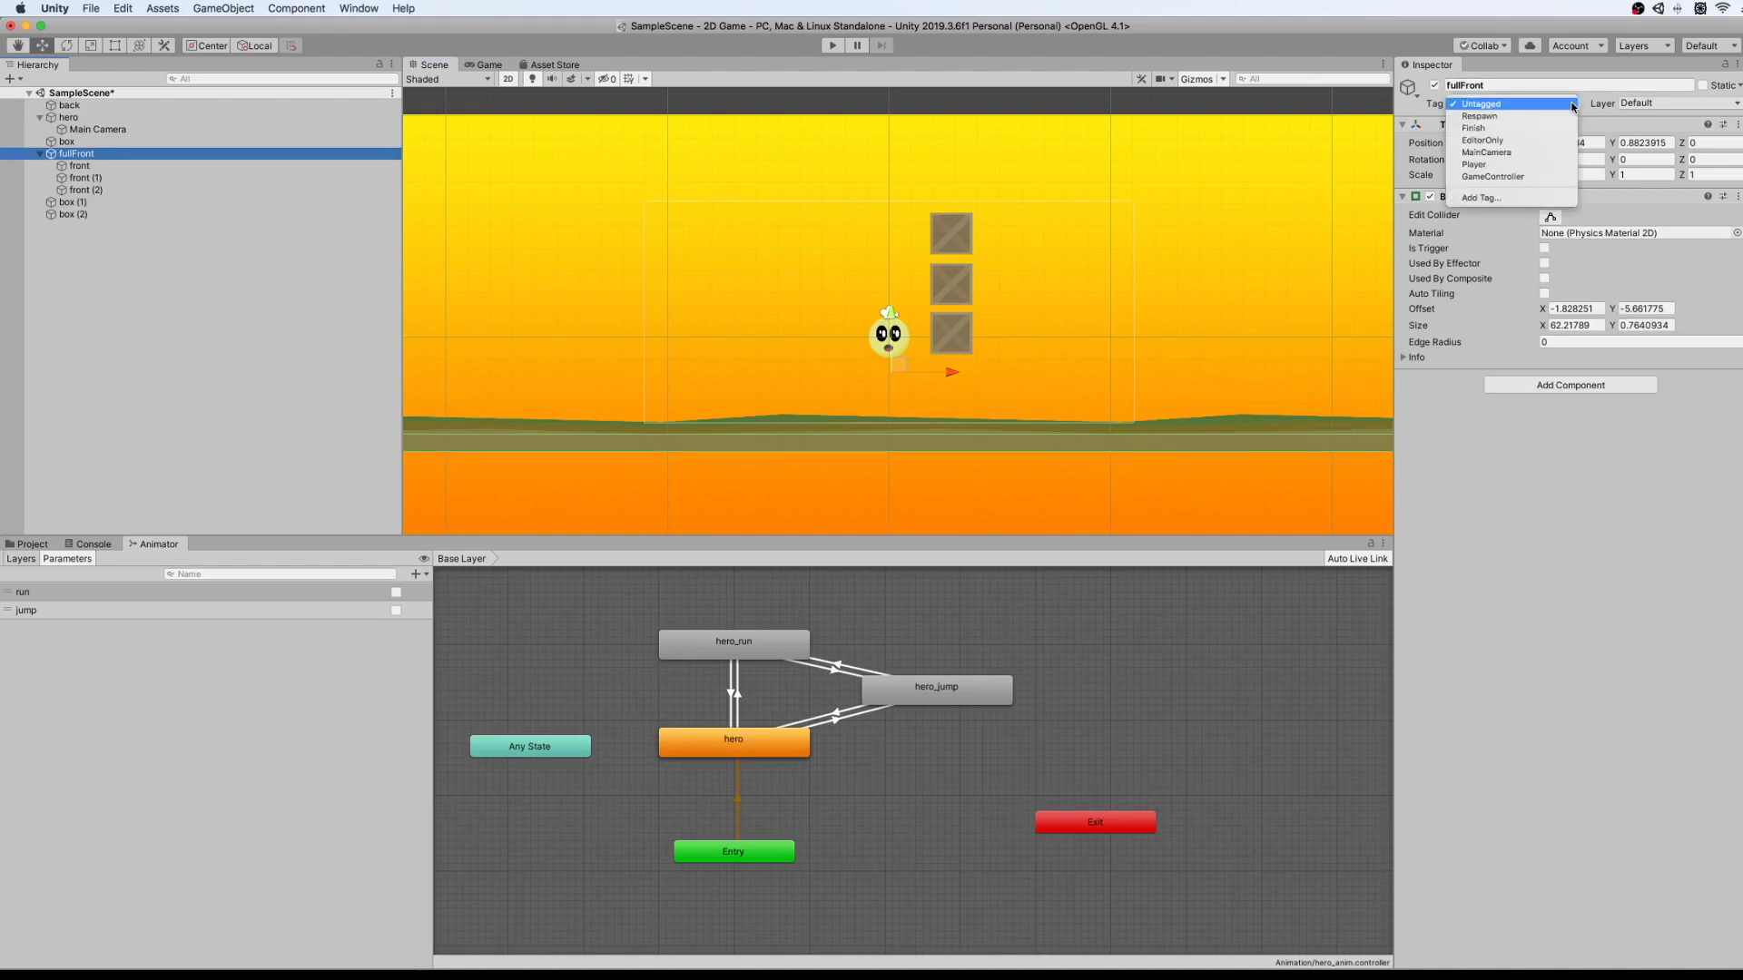
pyautogui.click(1503, 198)
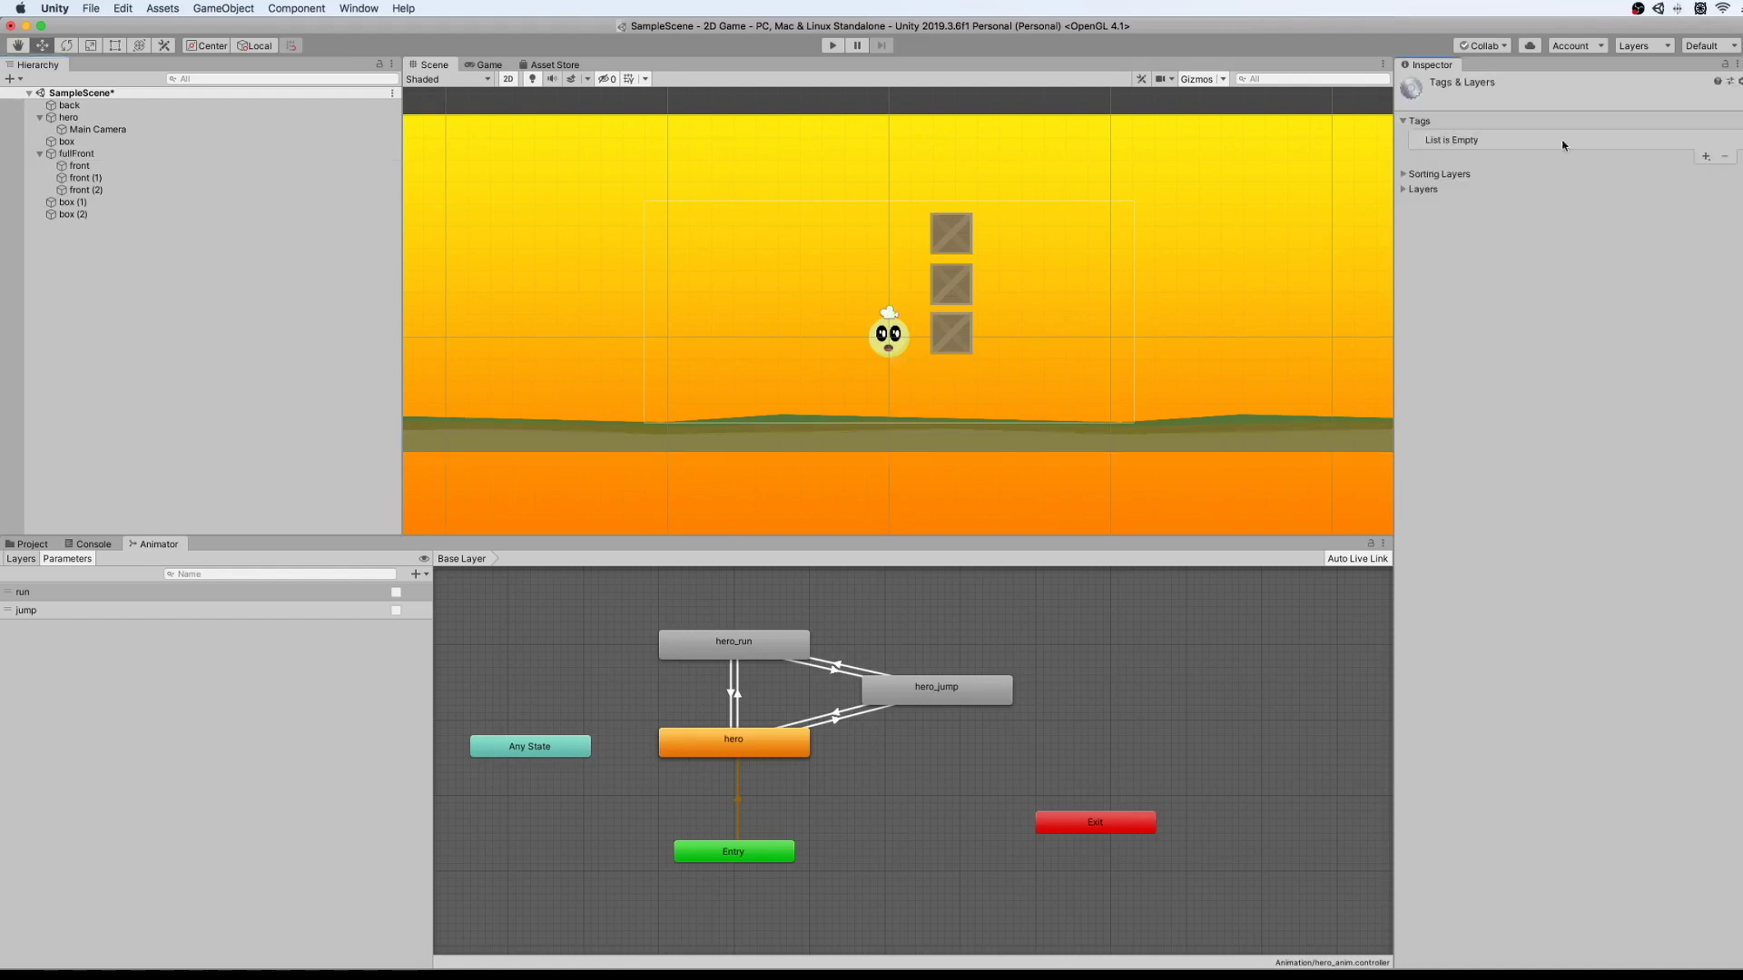
pyautogui.click(1706, 157)
pyautogui.write('front')
pyautogui.press('Return')
# Assign the front tag to fullFront and select the collision handler's two lines in Moving.cs.
pyautogui.click(95, 157)
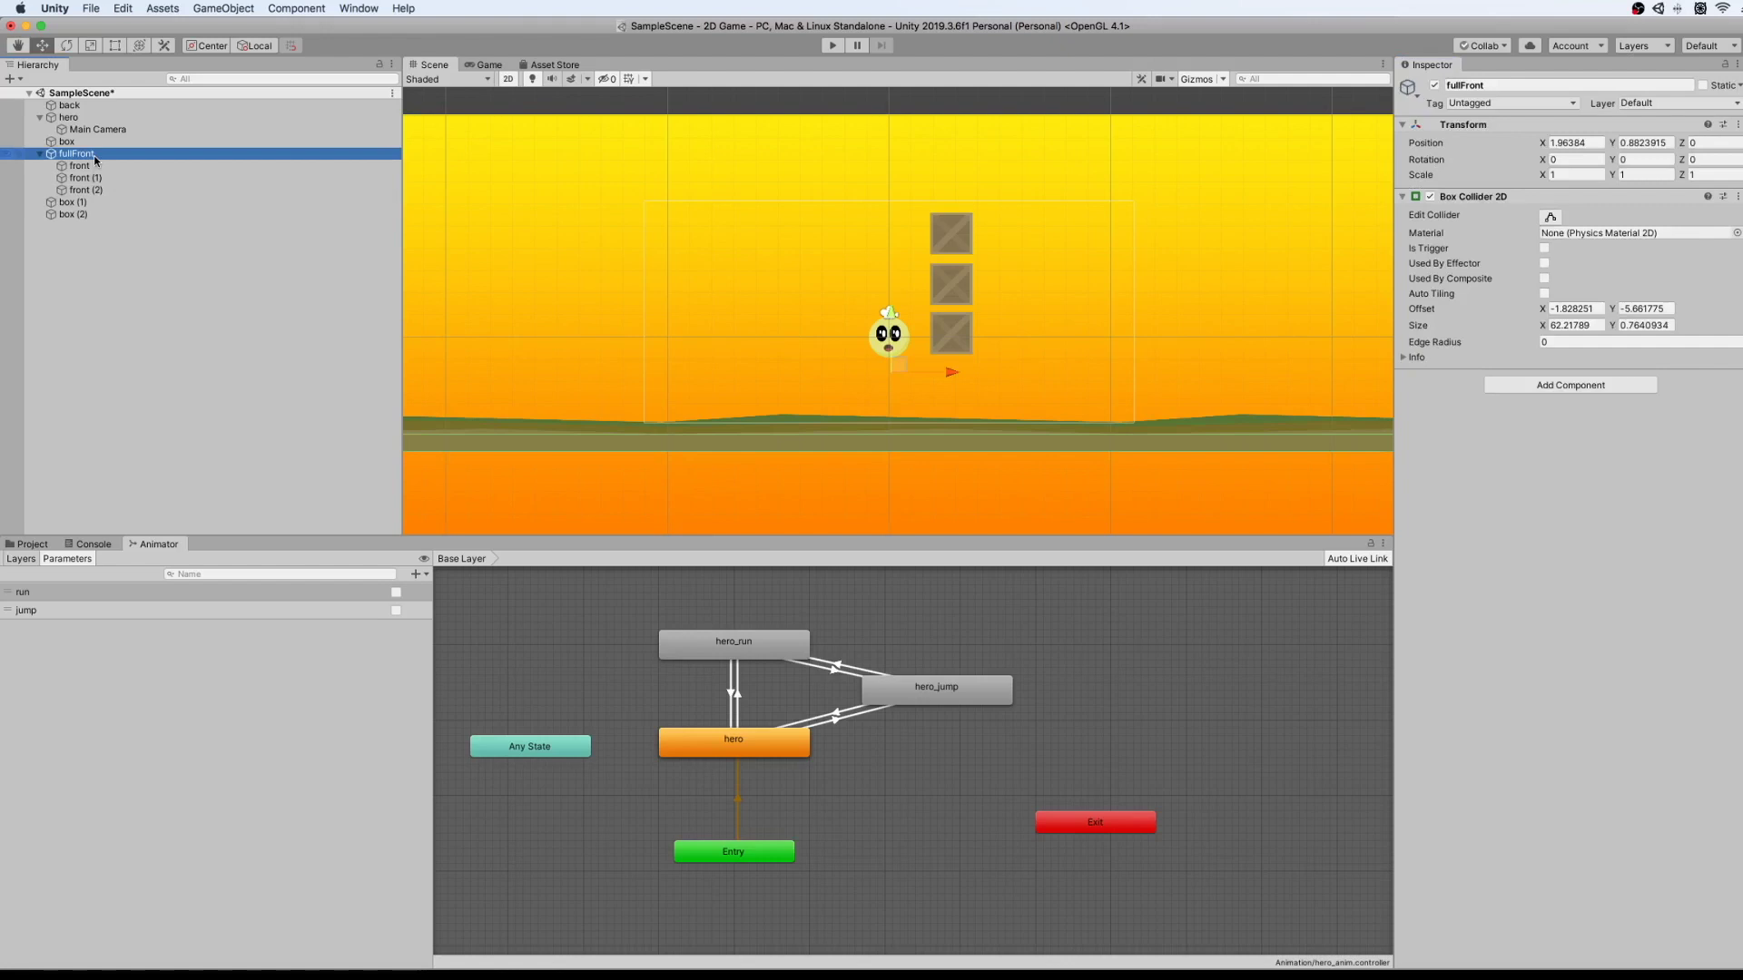
pyautogui.click(1566, 103)
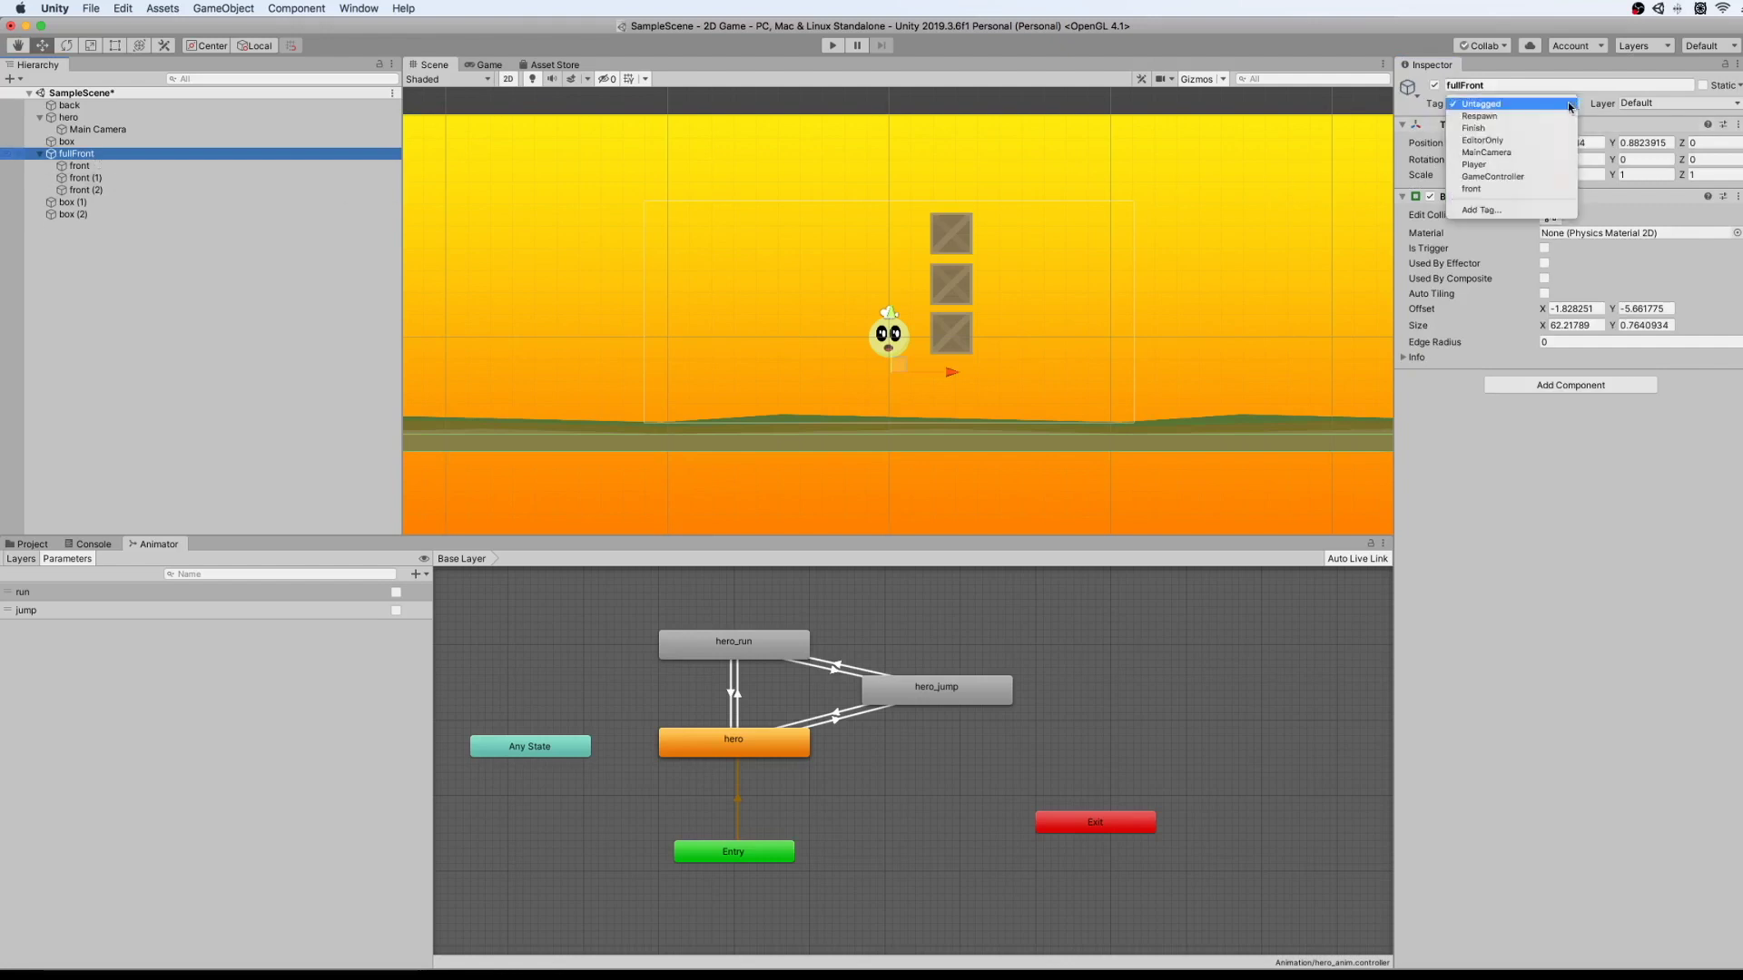
pyautogui.click(1472, 188)
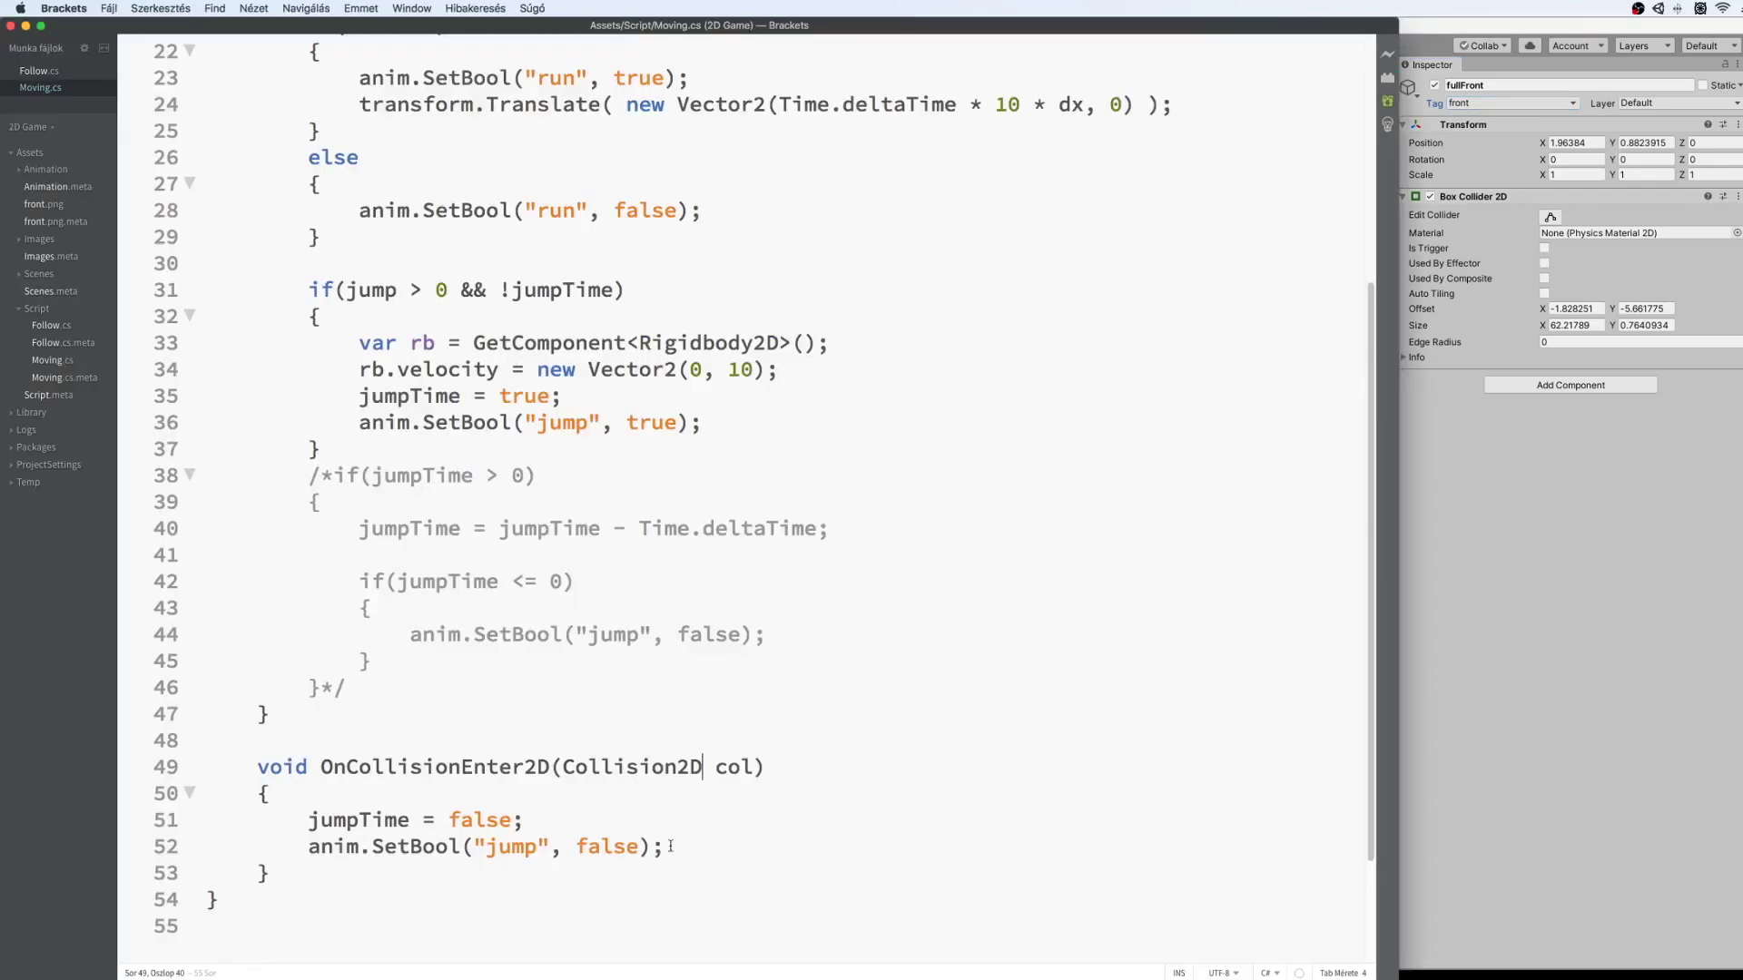
pyautogui.moveTo(670, 846); pyautogui.dragTo(312, 824)
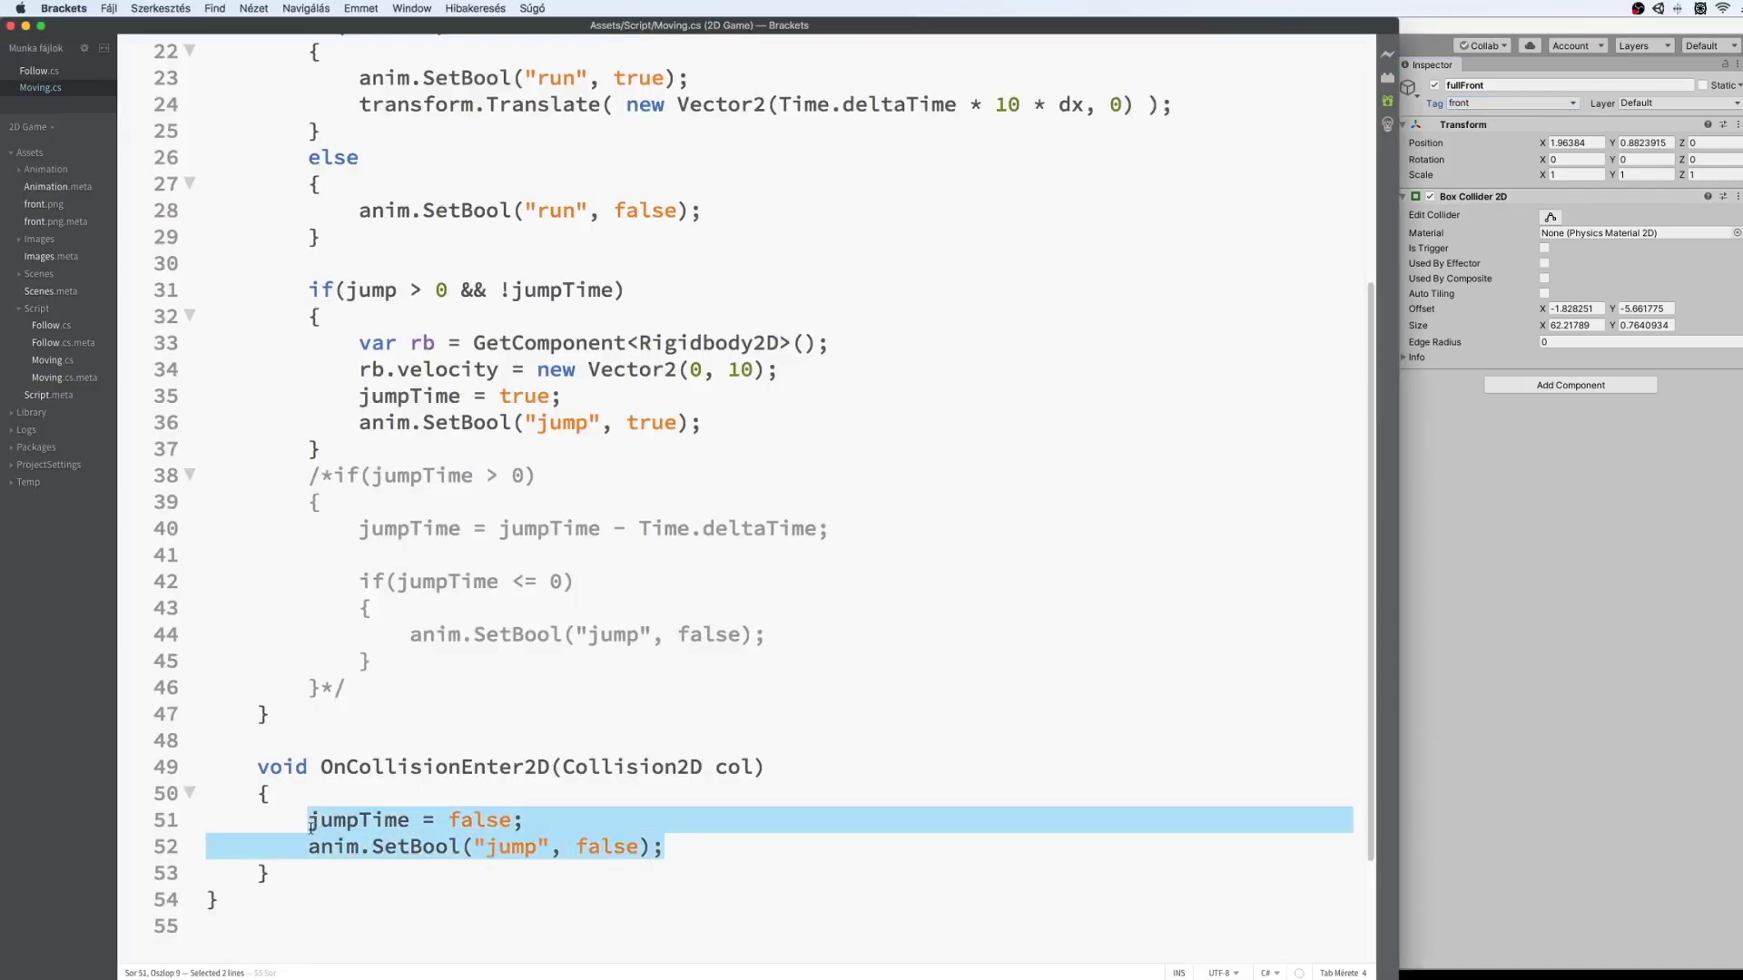
# Wrap the jumpTime and jump-animation reset lines in if(col.tag == "front") { } and save Moving.cs.
pyautogui.press('BackSpace')
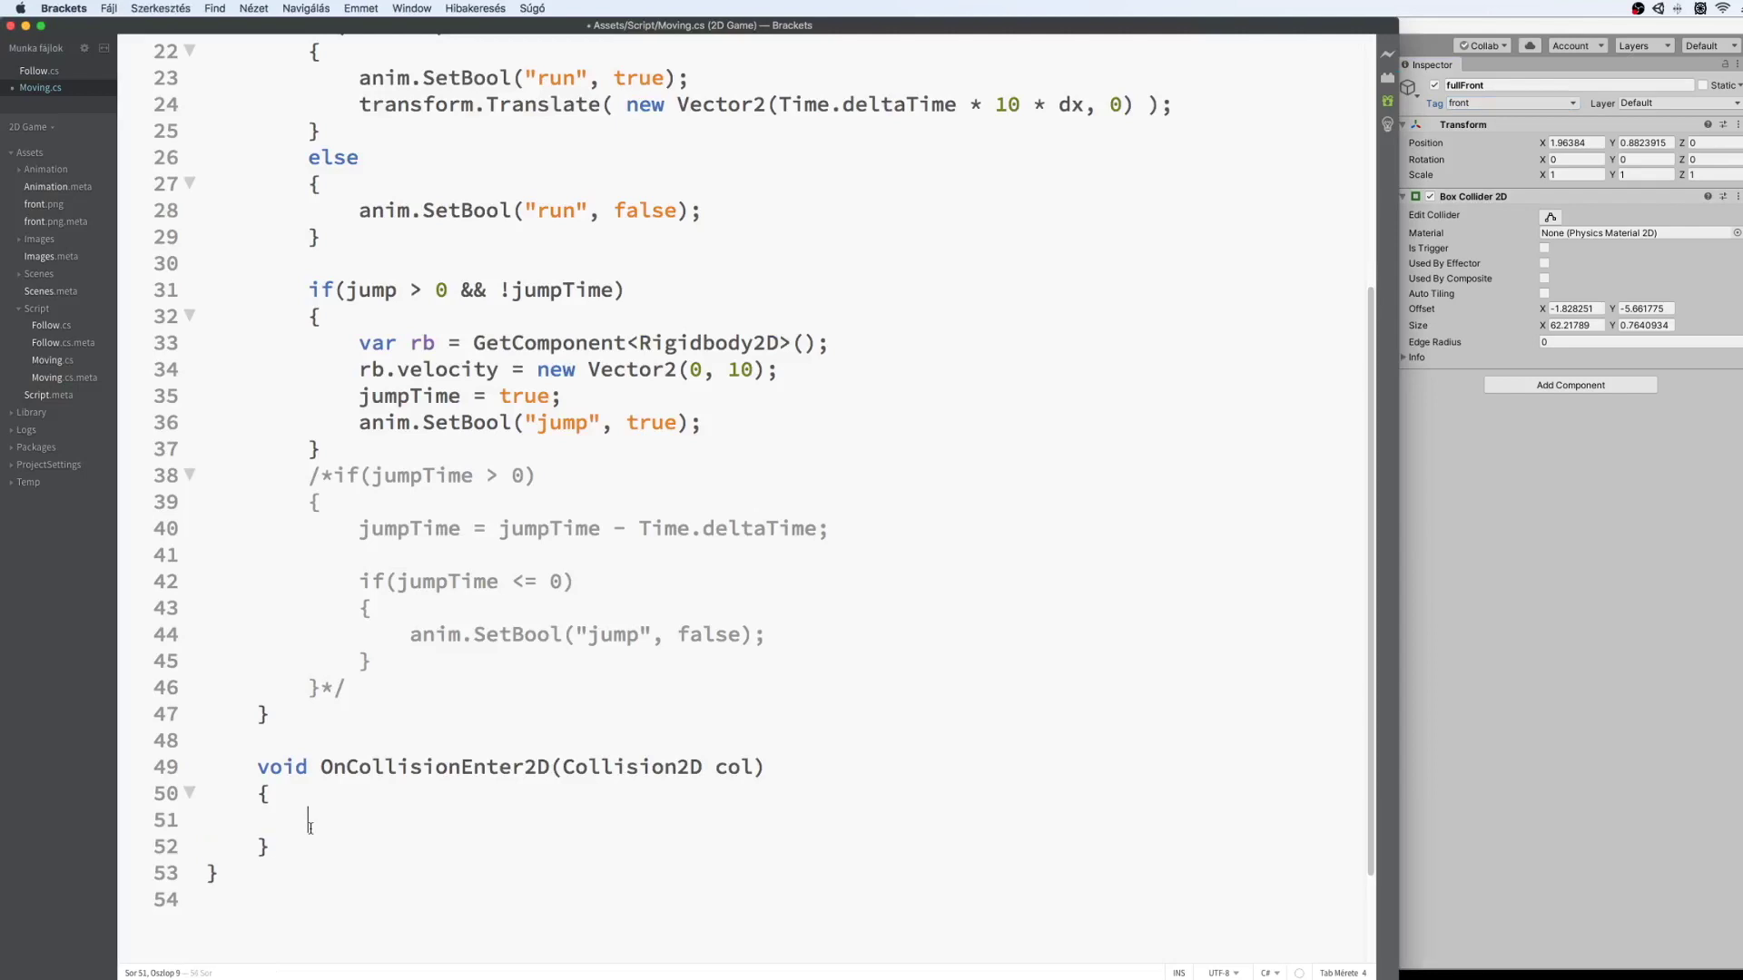
pyautogui.write('if(col.')
pyautogui.write('tag == "front"')
pyautogui.write('{')
pyautogui.press('Return')
pyautogui.write('jumpTime = false;         anim.SetBool("jump", false);')
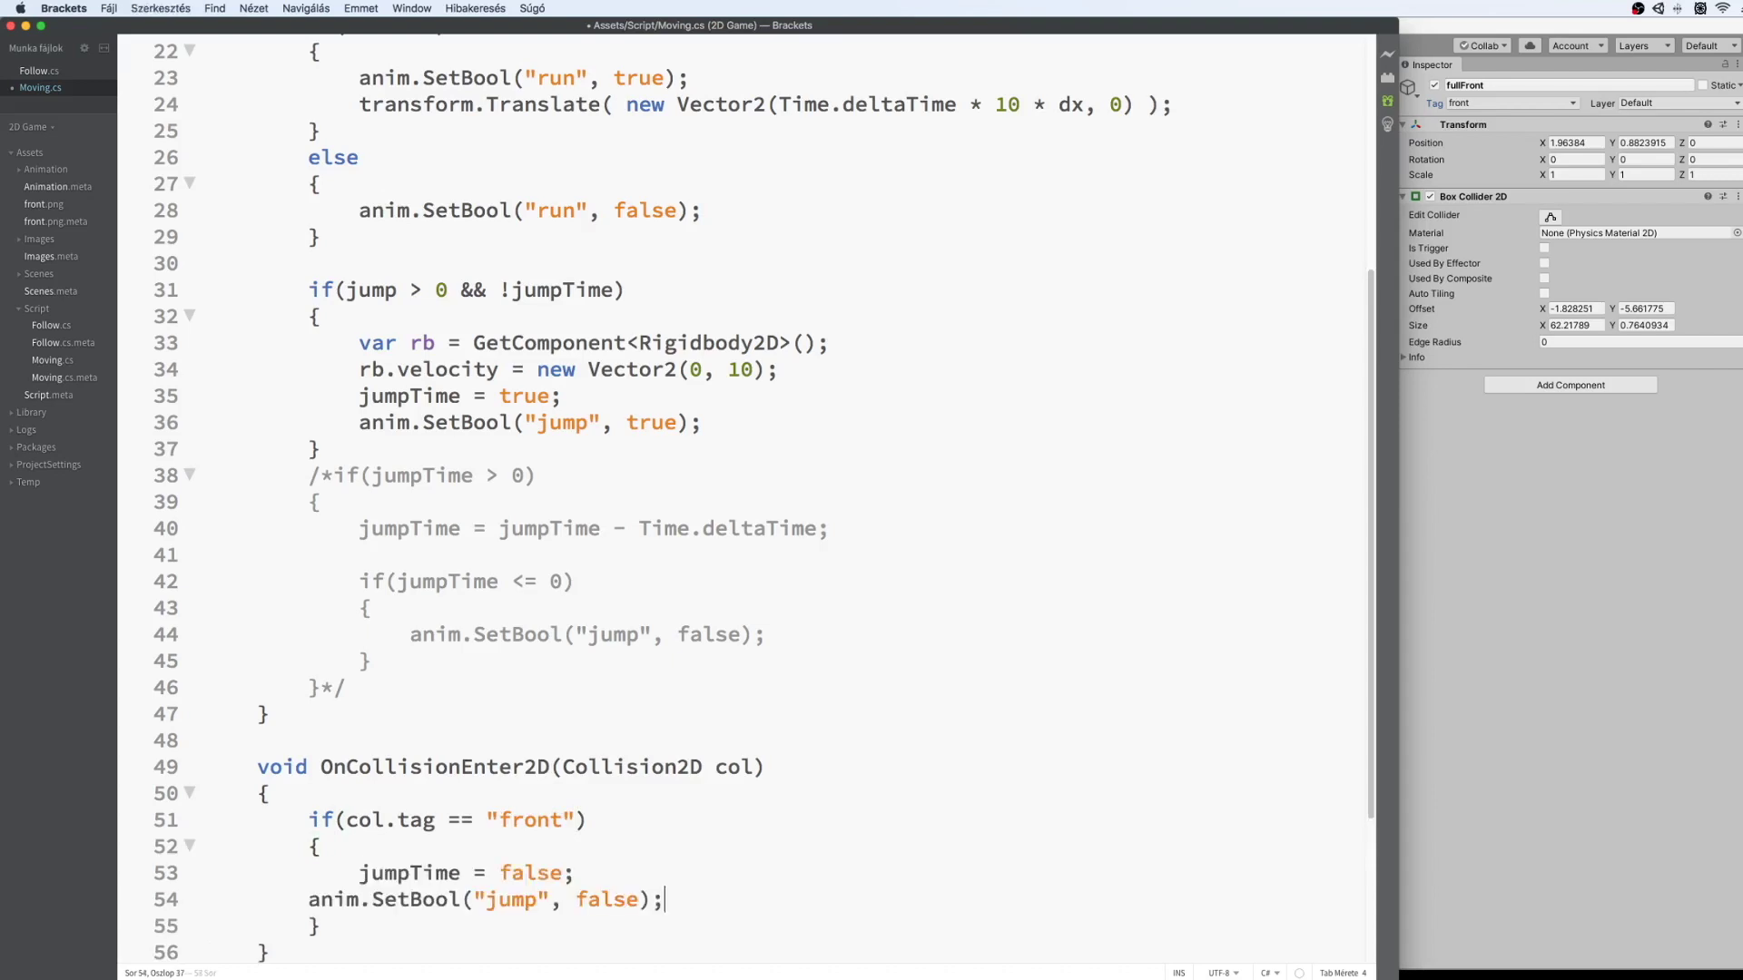
pyautogui.click(309, 899)
pyautogui.press('Tab')
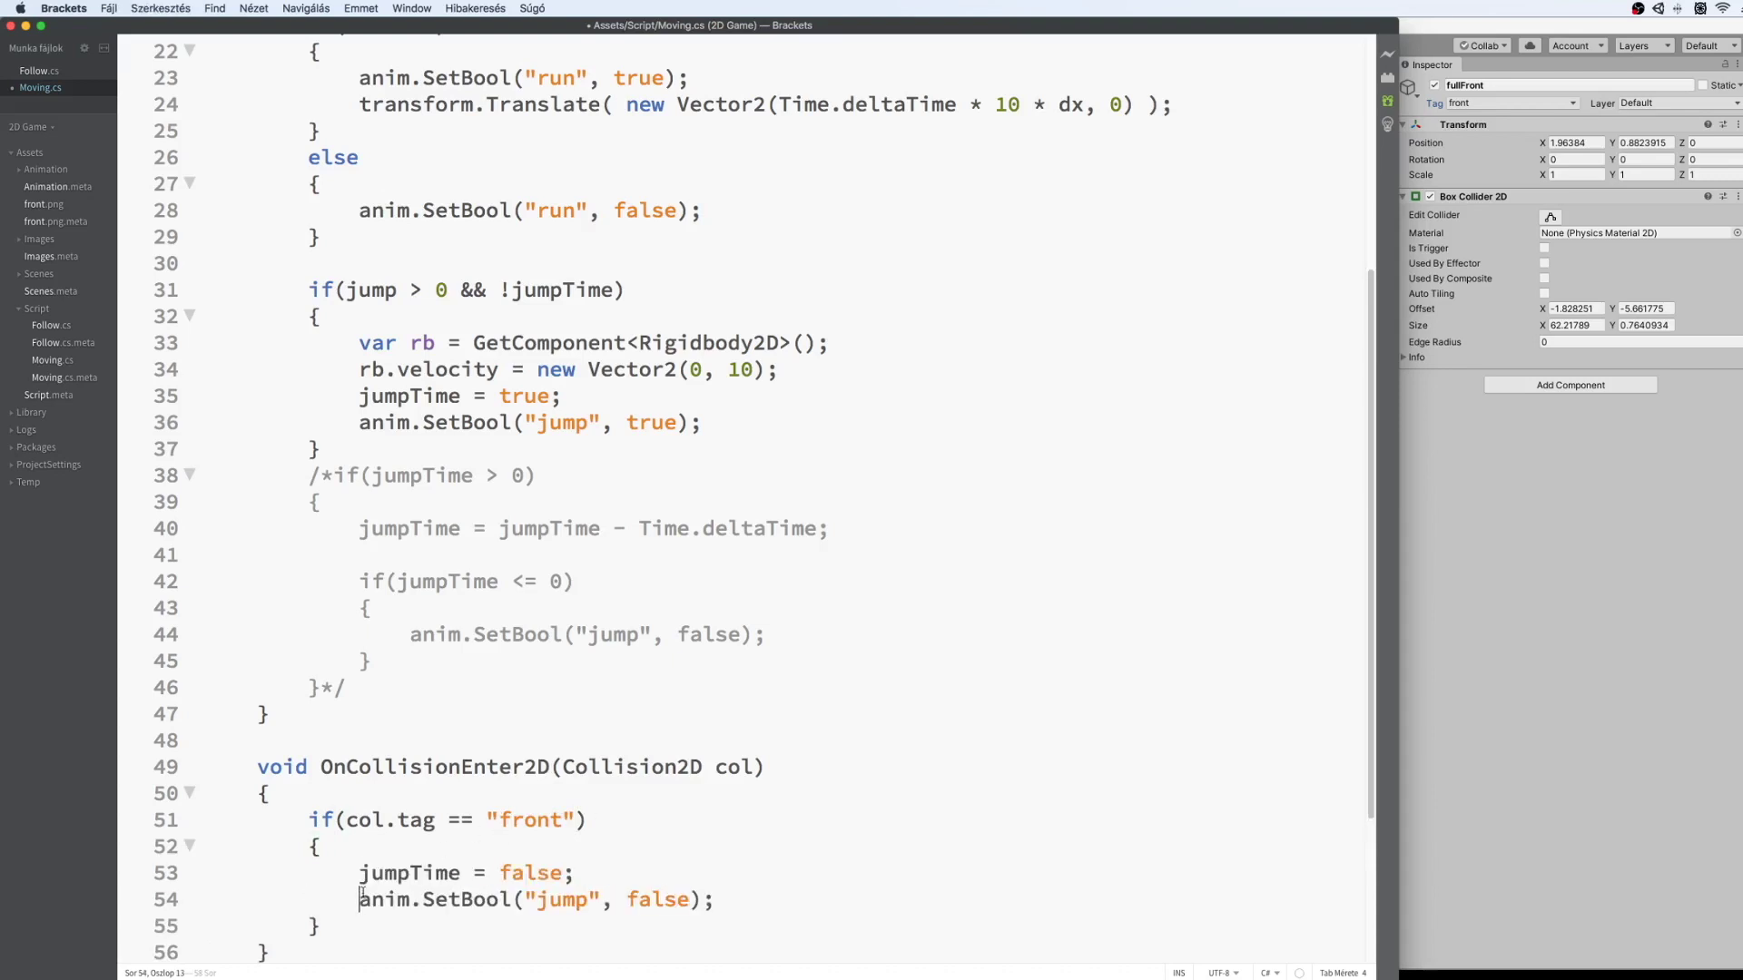
pyautogui.press('super+s')
pyautogui.scroll(-1, 740, 813)
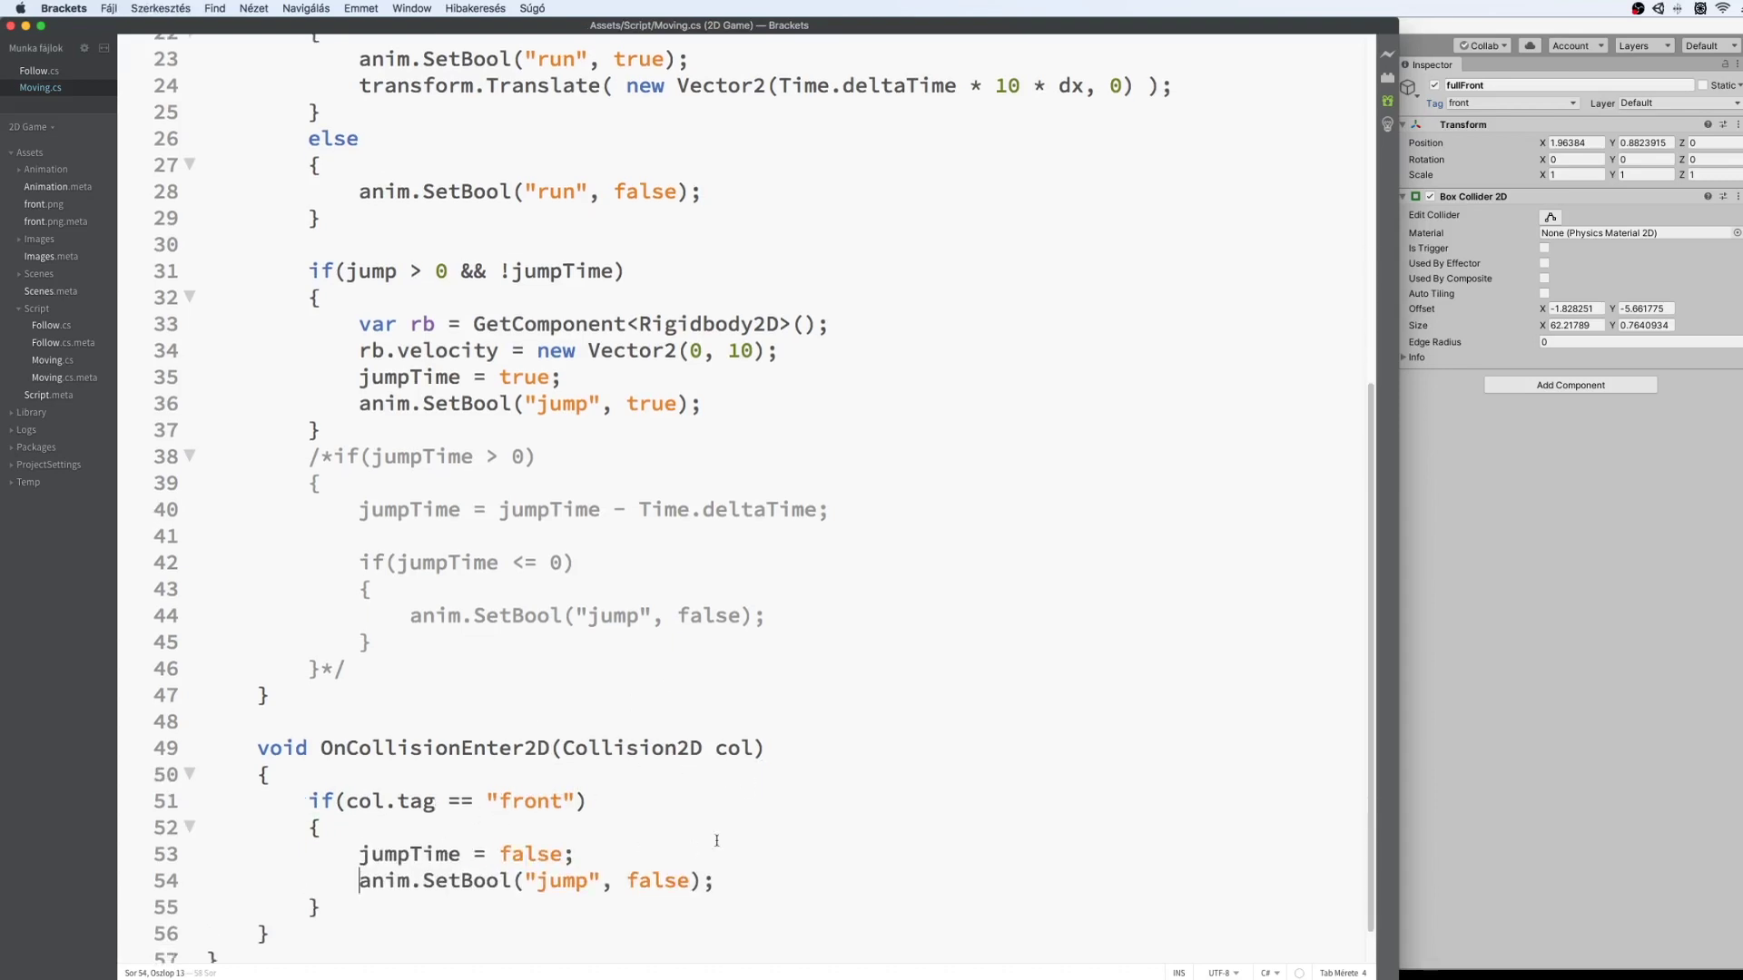
pyautogui.click(1514, 679)
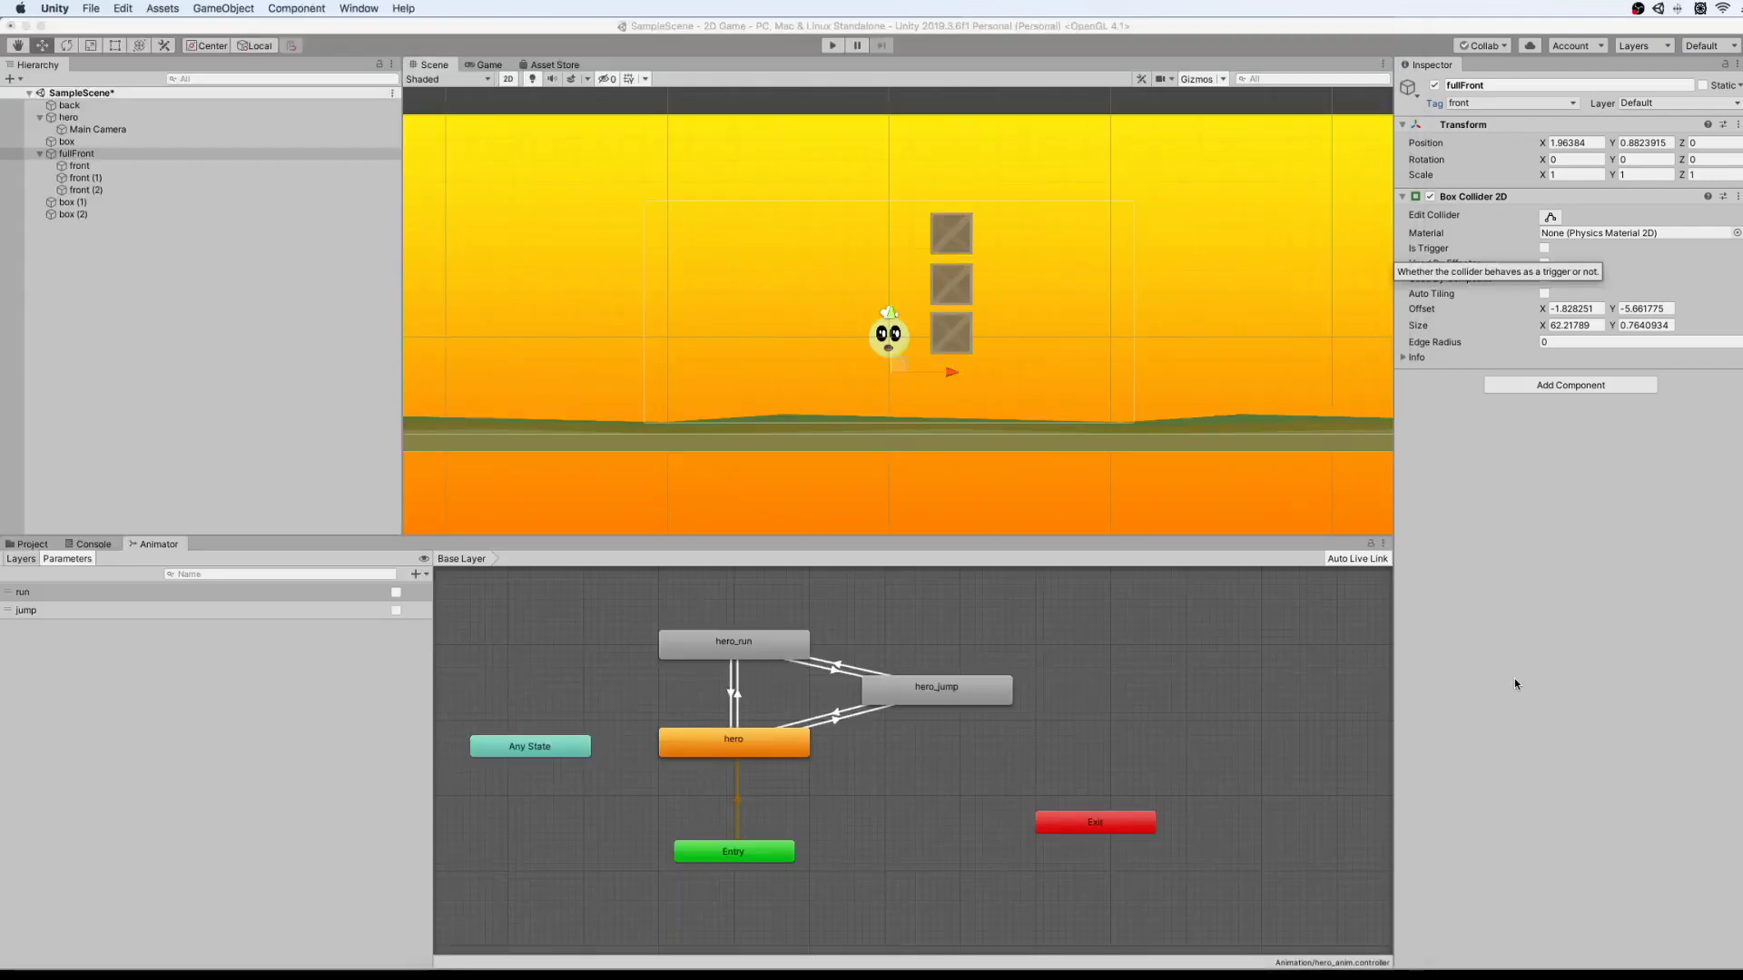
# Run the game and read the CS1061 error: 'Collision2D' has no definition for 'tag'.
pyautogui.click(841, 47)
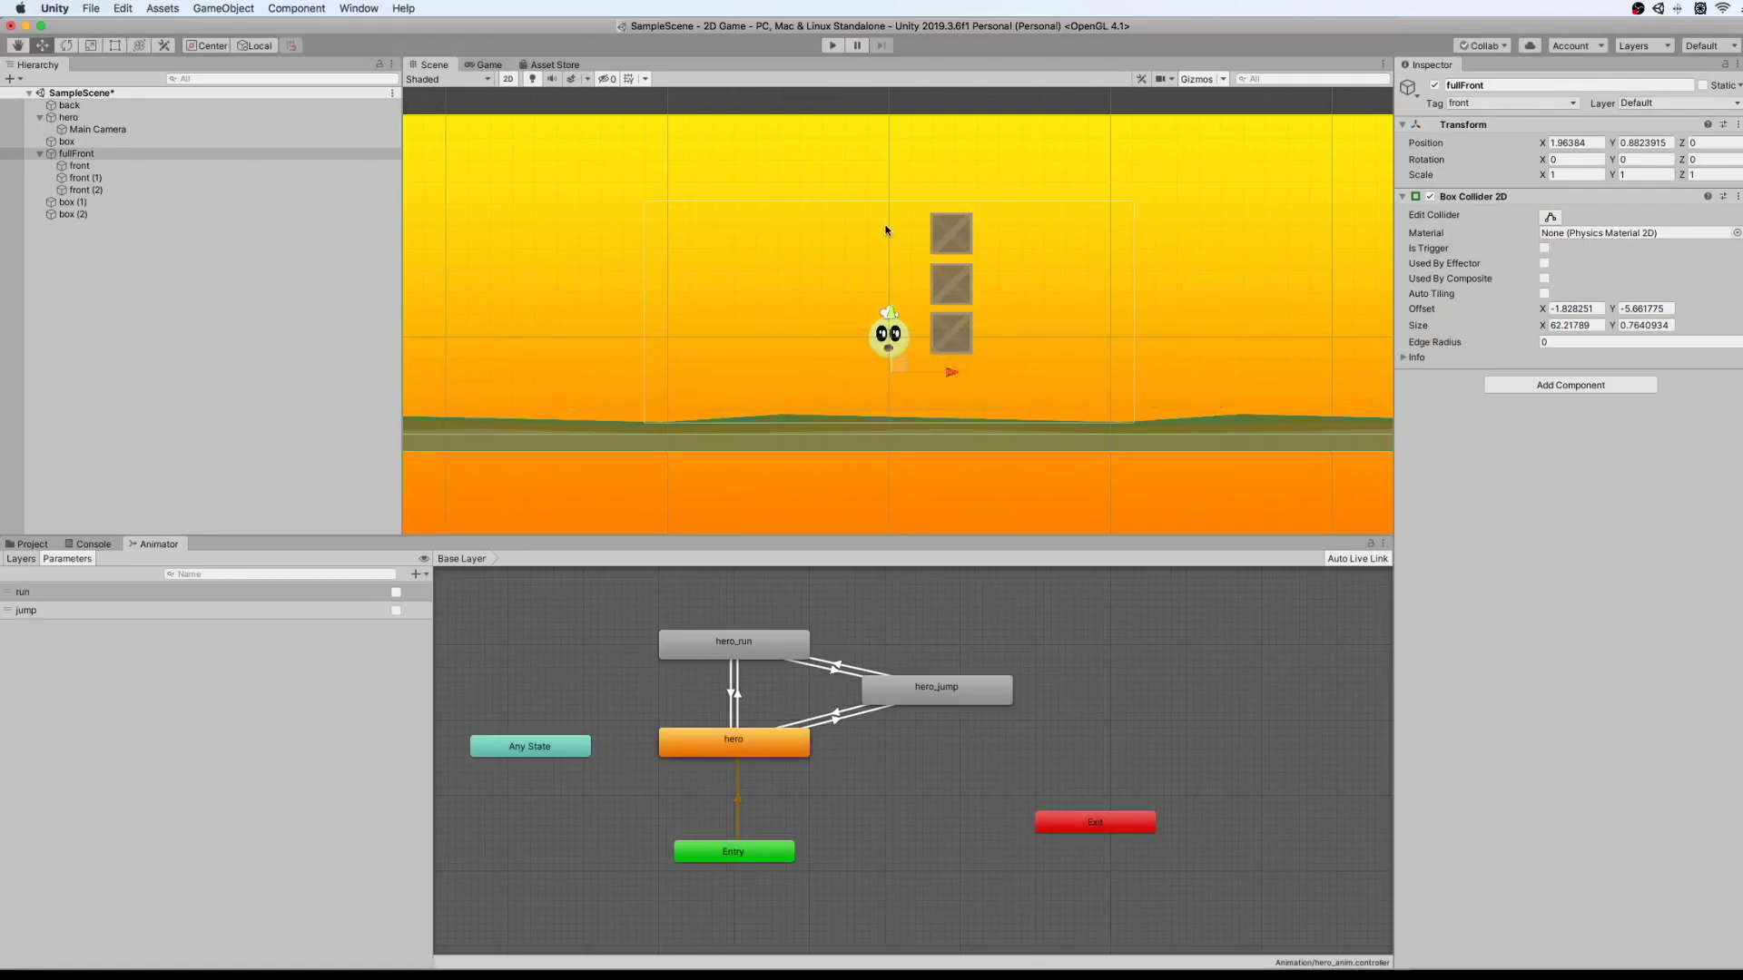
pyautogui.click(91, 547)
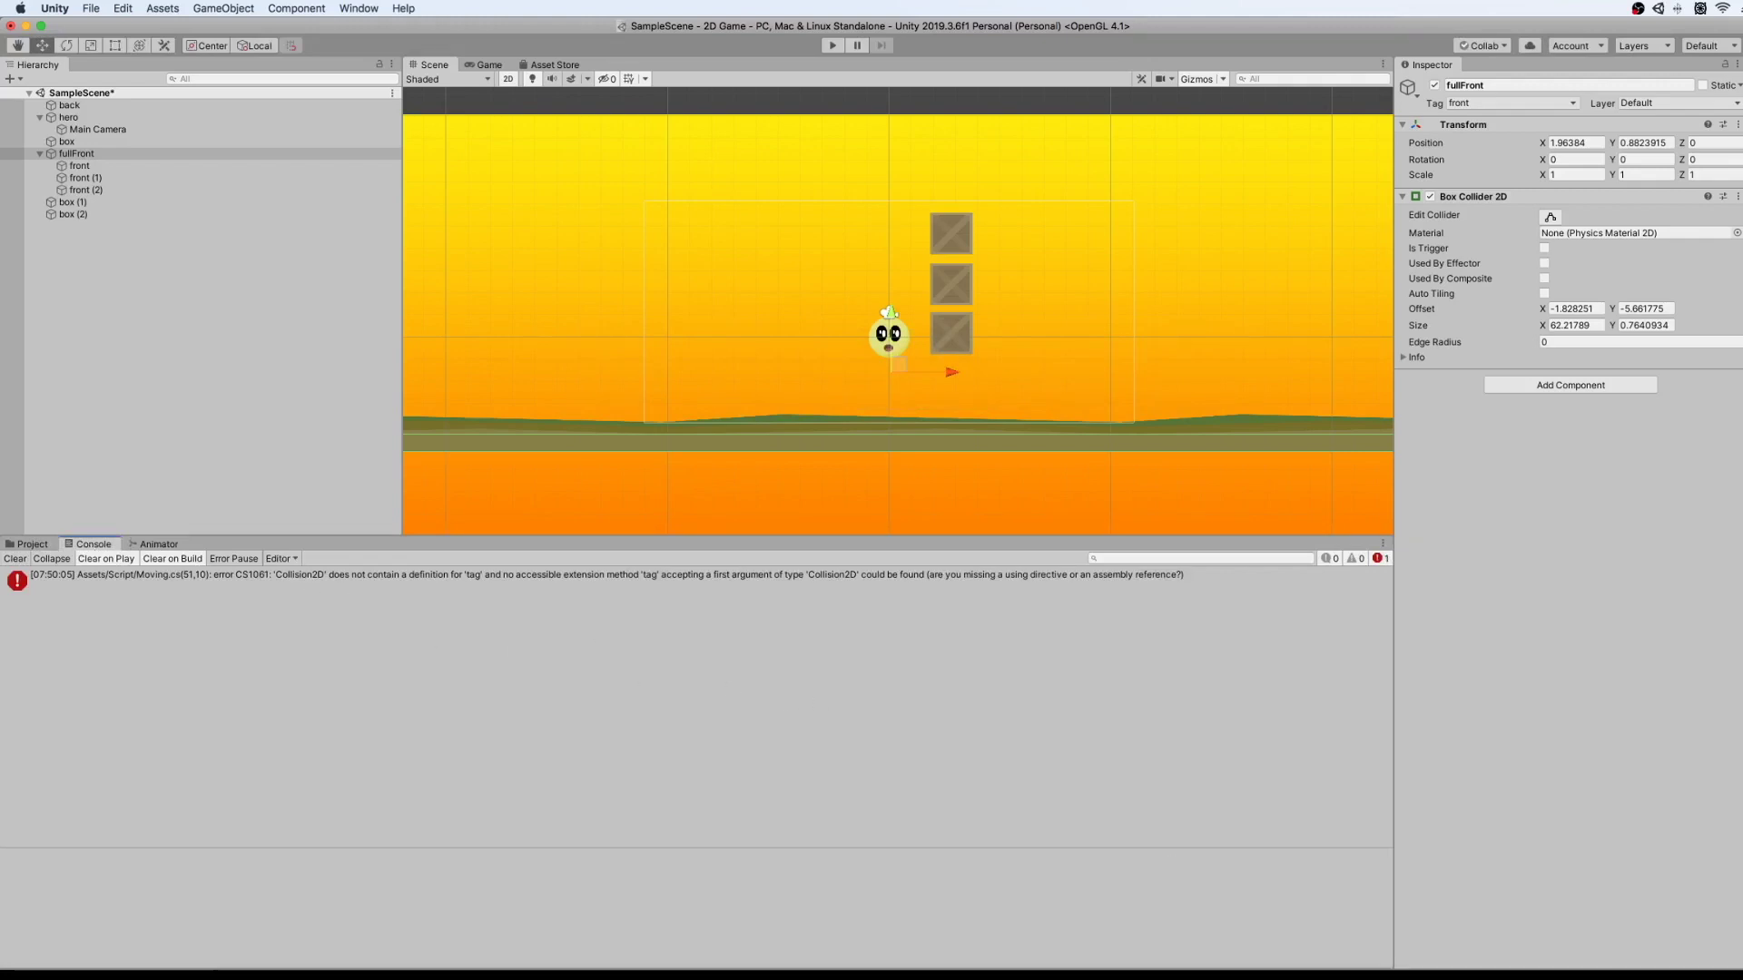
pyautogui.press('super+Tab')
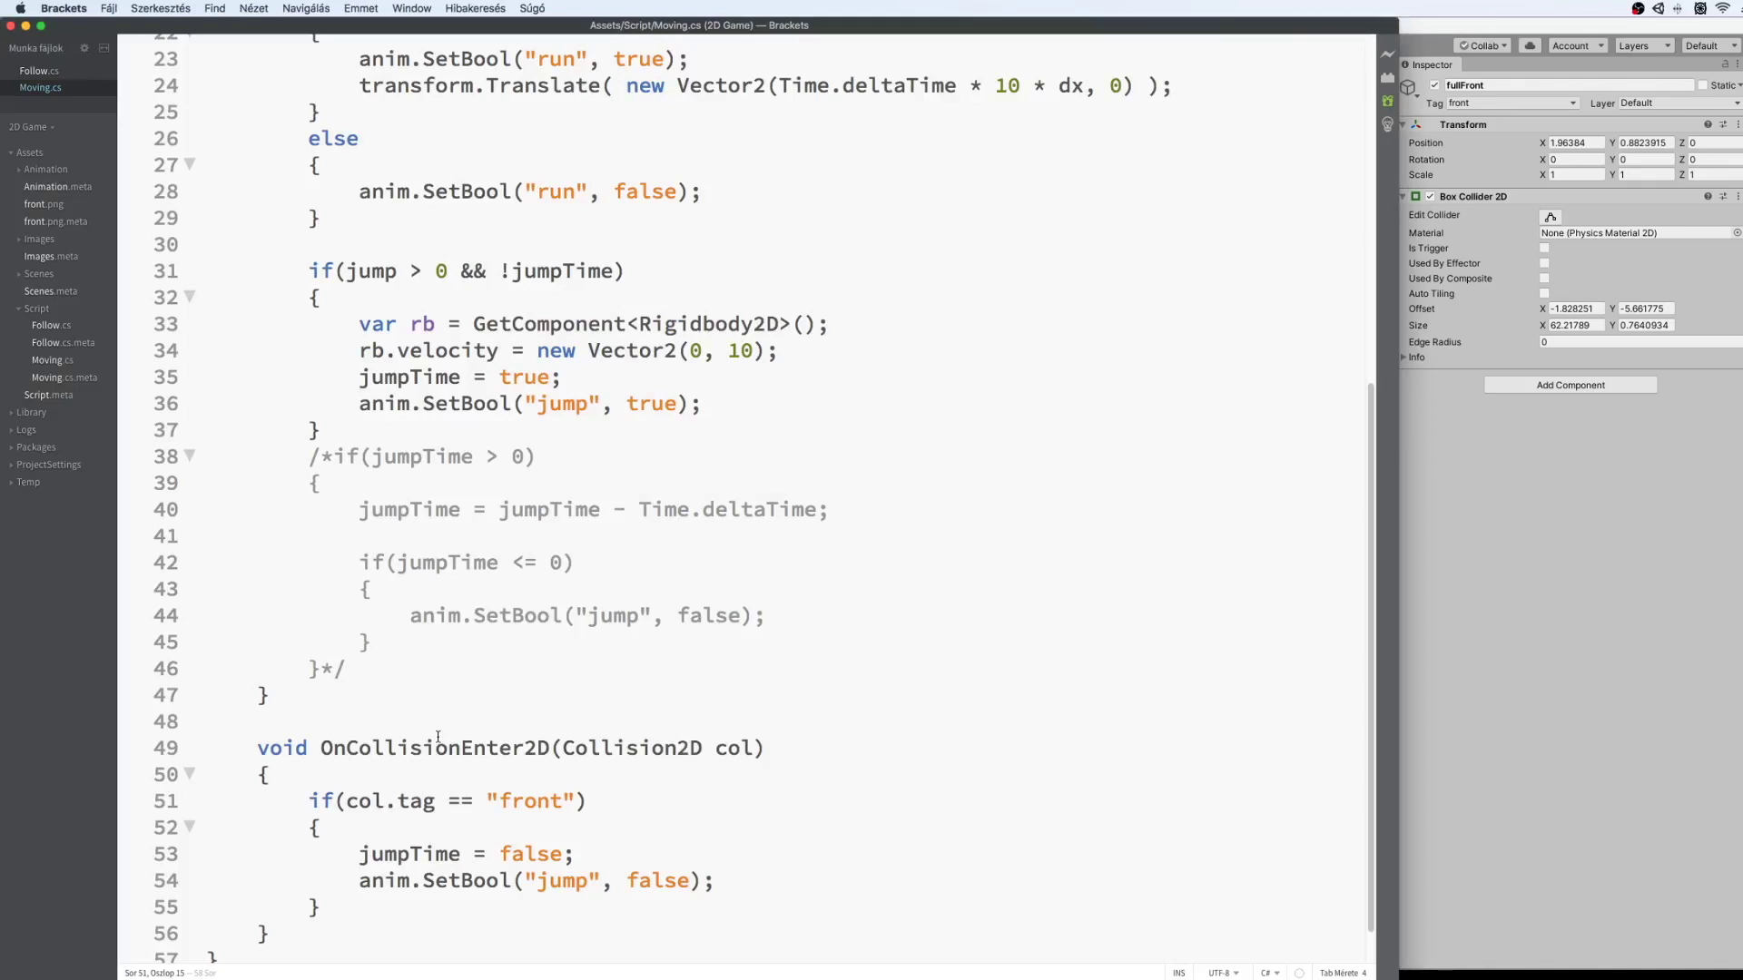
# Change the check to col.gameObject.tag == "front" and save Moving.cs.
pyautogui.write('.gameObject')
pyautogui.press('super+s')
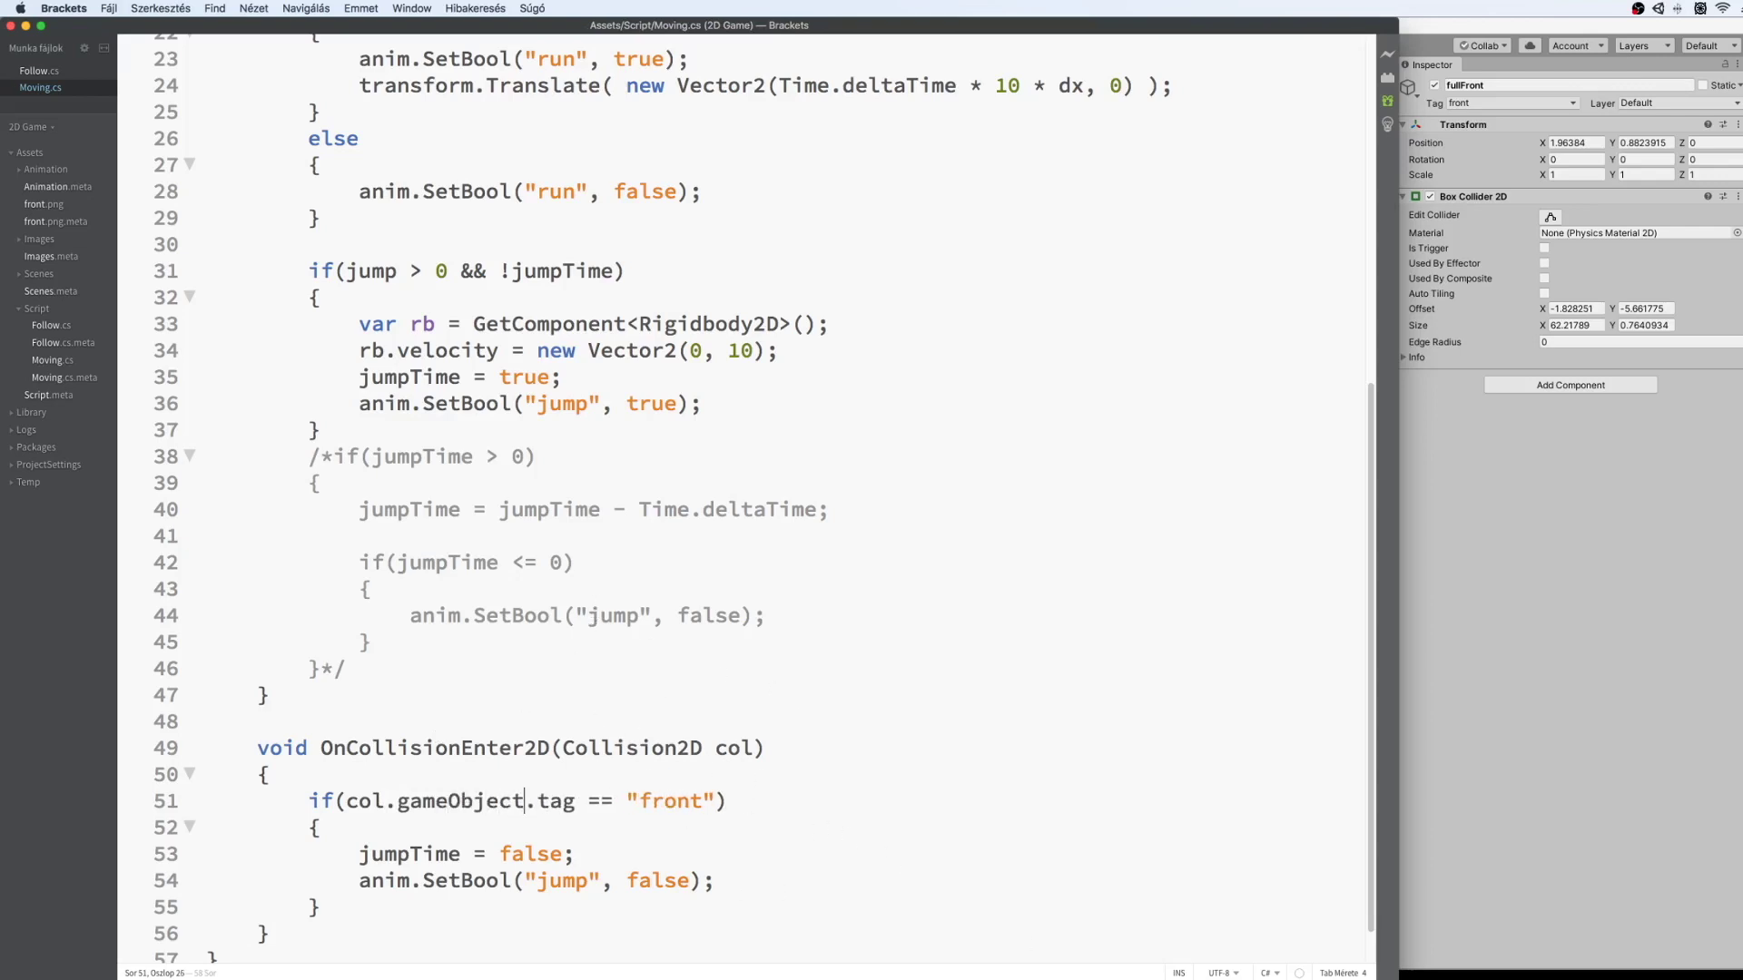
pyautogui.press('super+Tab')
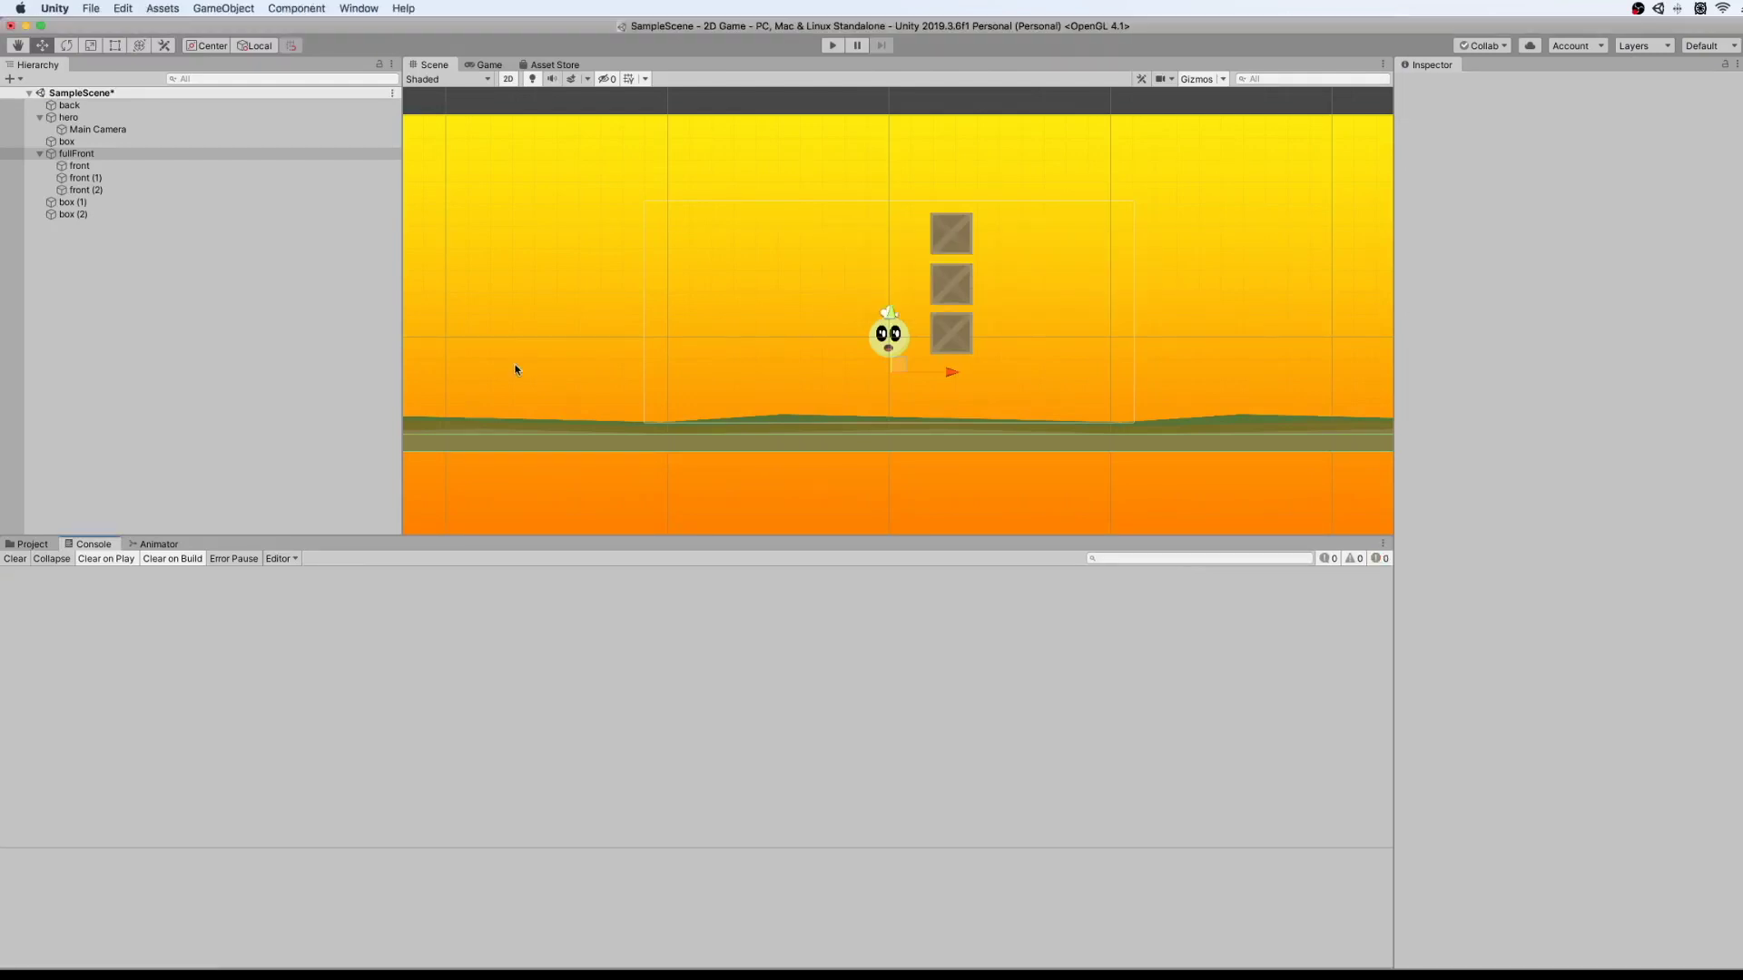
pyautogui.click(831, 45)
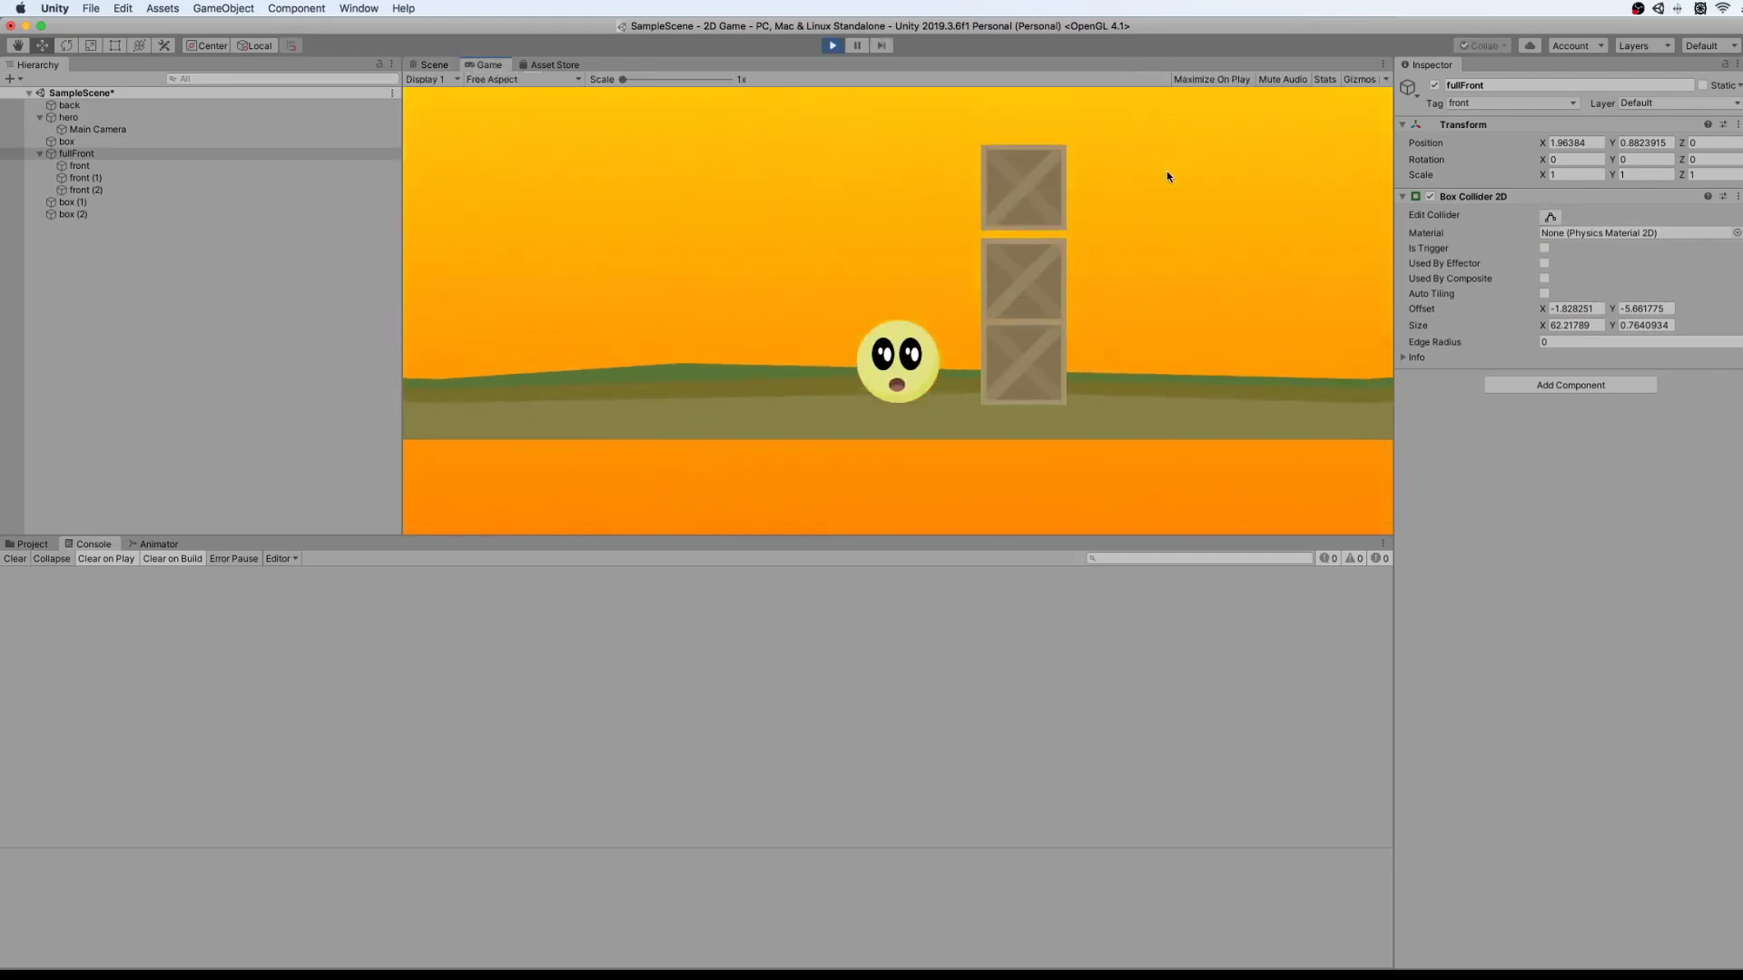
pyautogui.press('Left')
pyautogui.press('space')
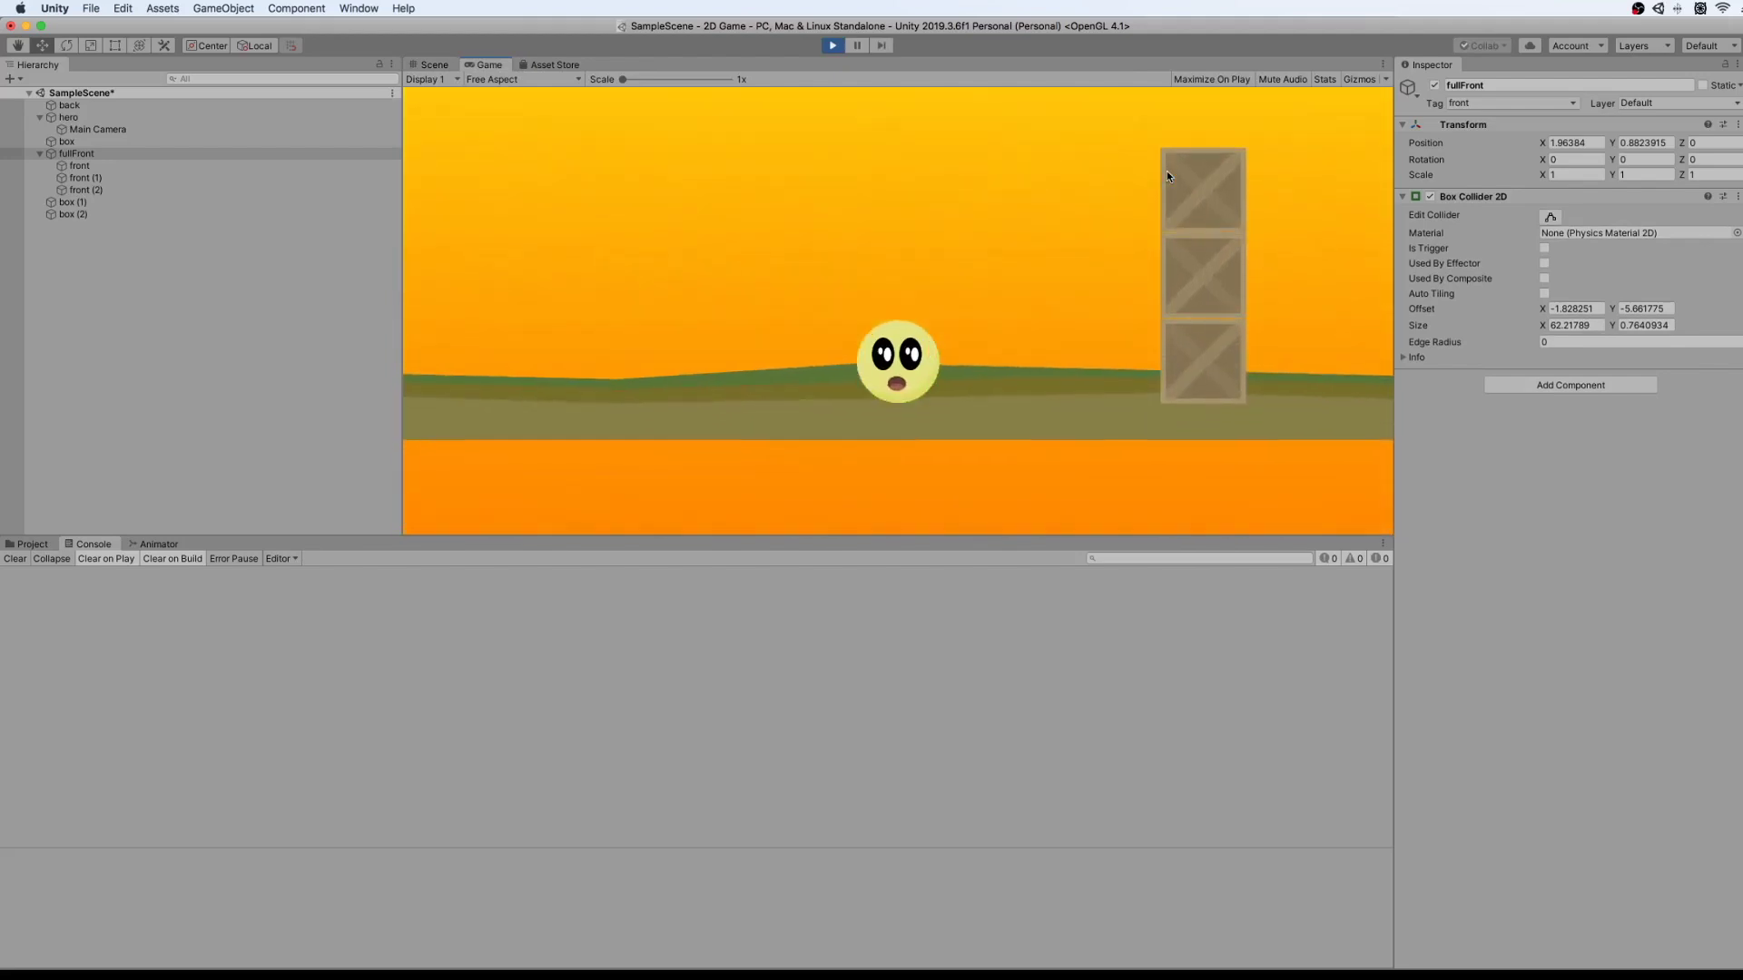
pyautogui.press('Right')
pyautogui.press('space')
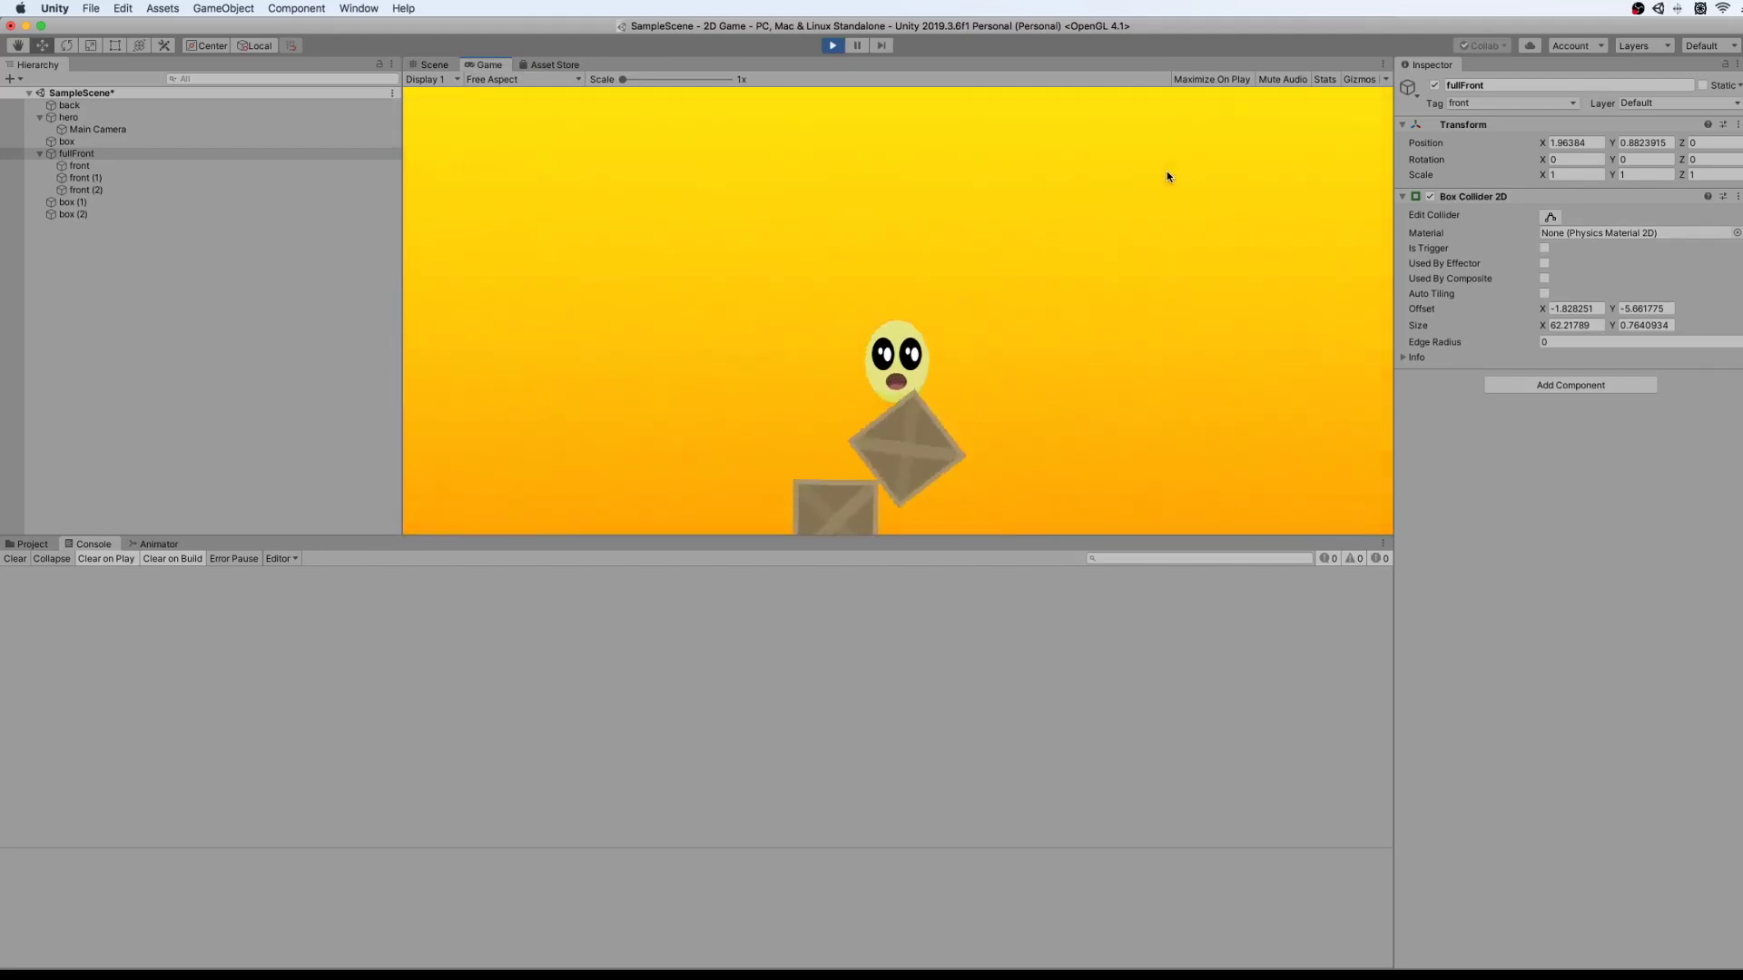
pyautogui.press('Right')
pyautogui.press('Left')
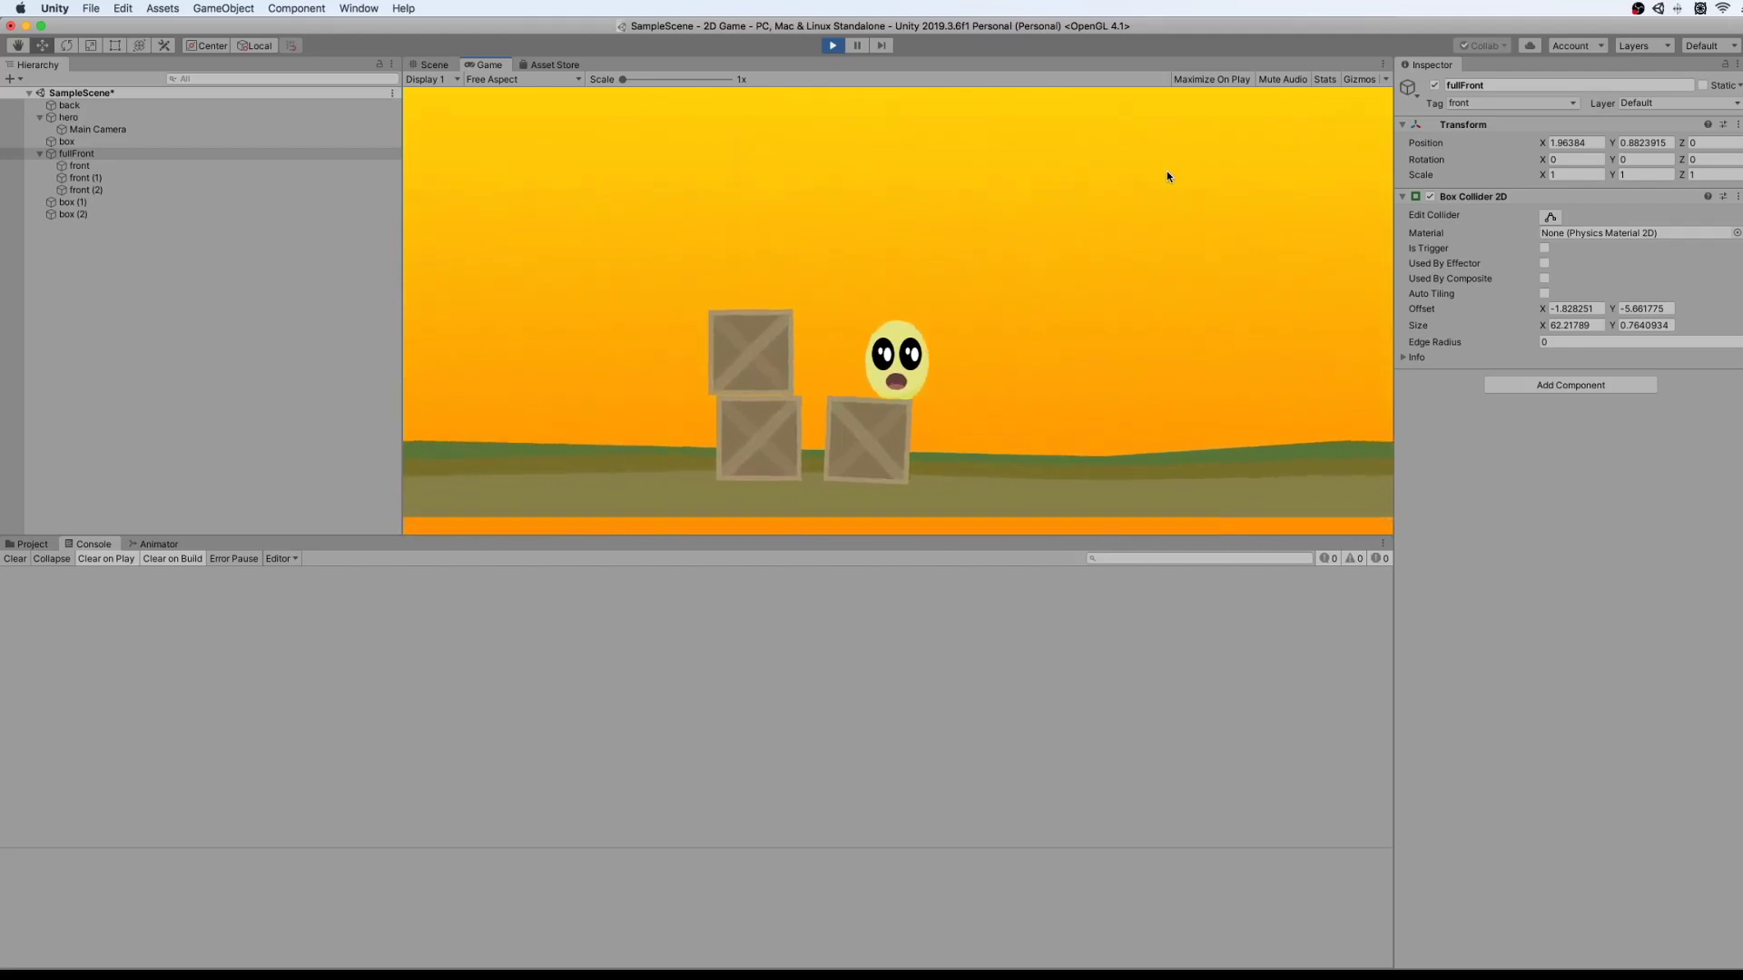
pyautogui.press('Left')
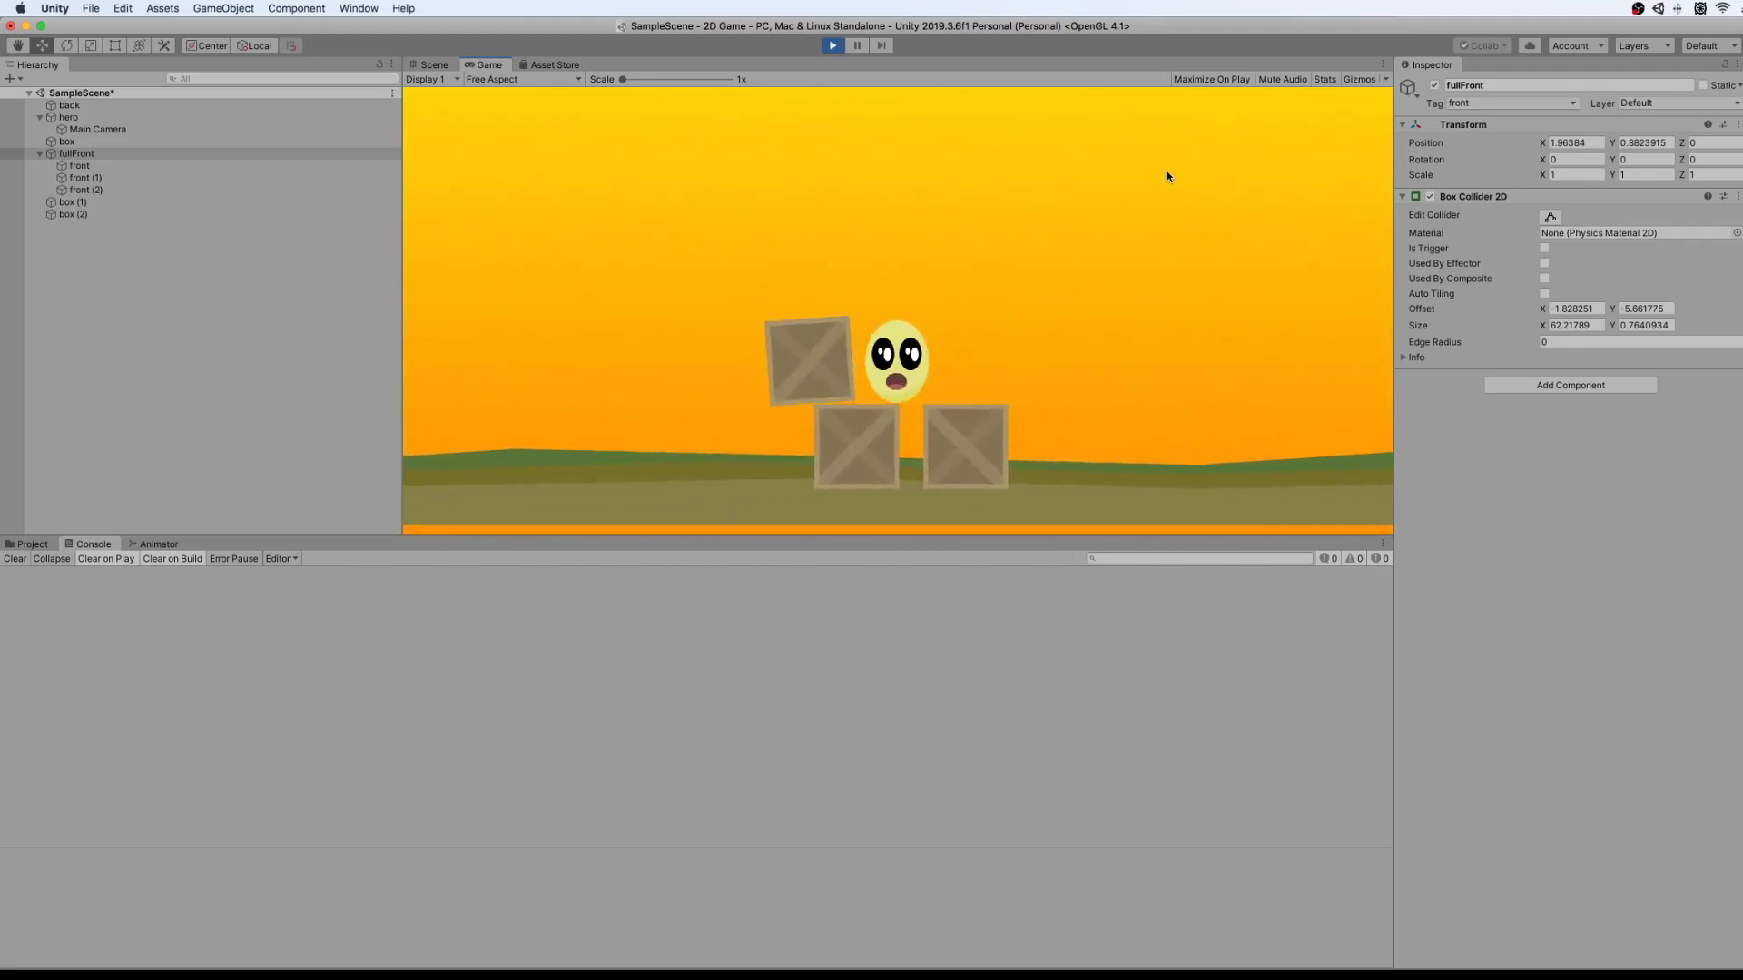
pyautogui.press('Left')
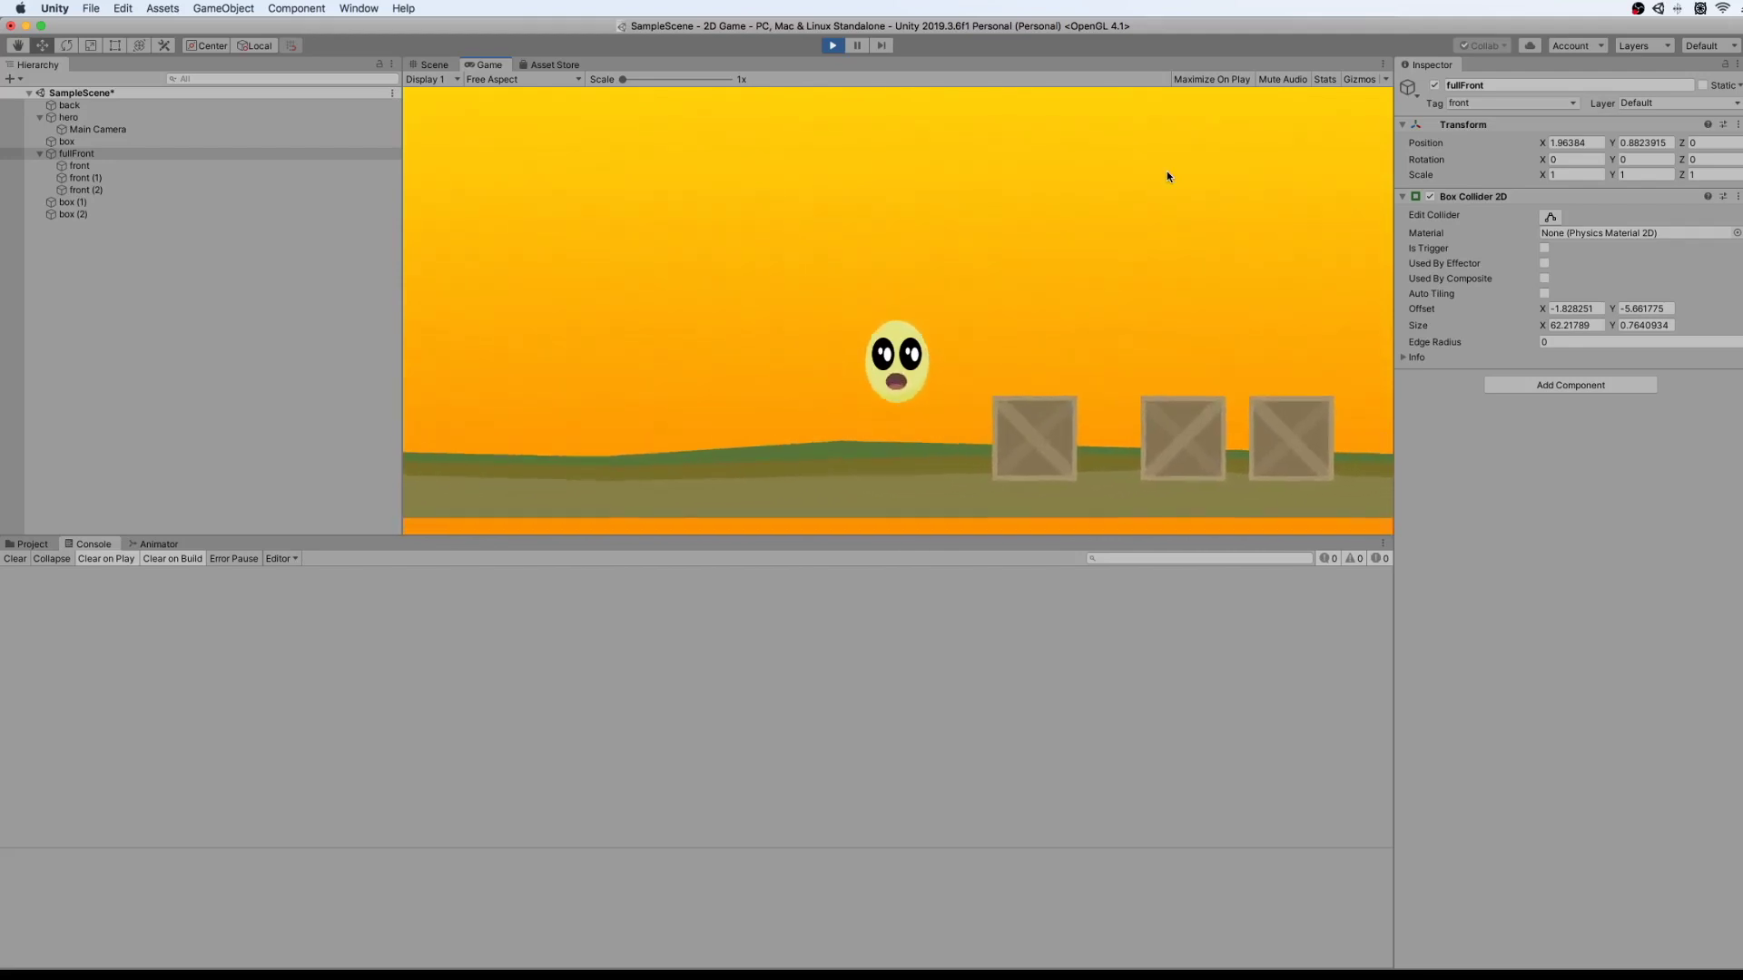
pyautogui.press('space')
pyautogui.press('Right')
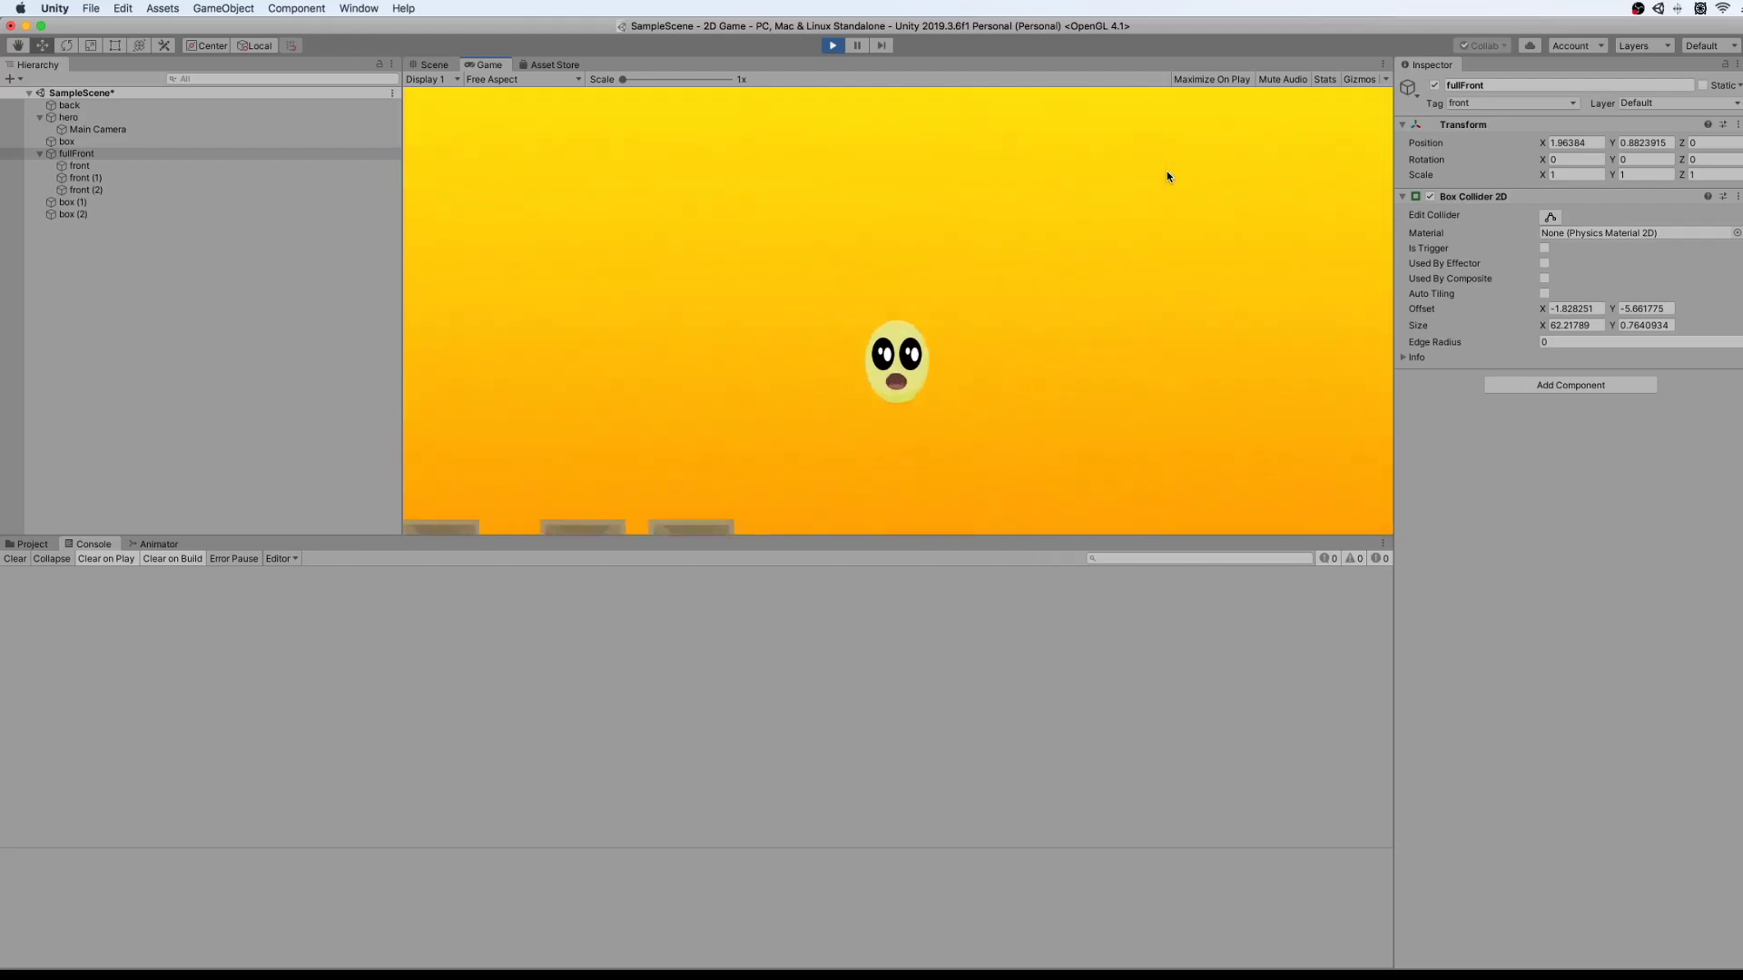
pyautogui.press('Left')
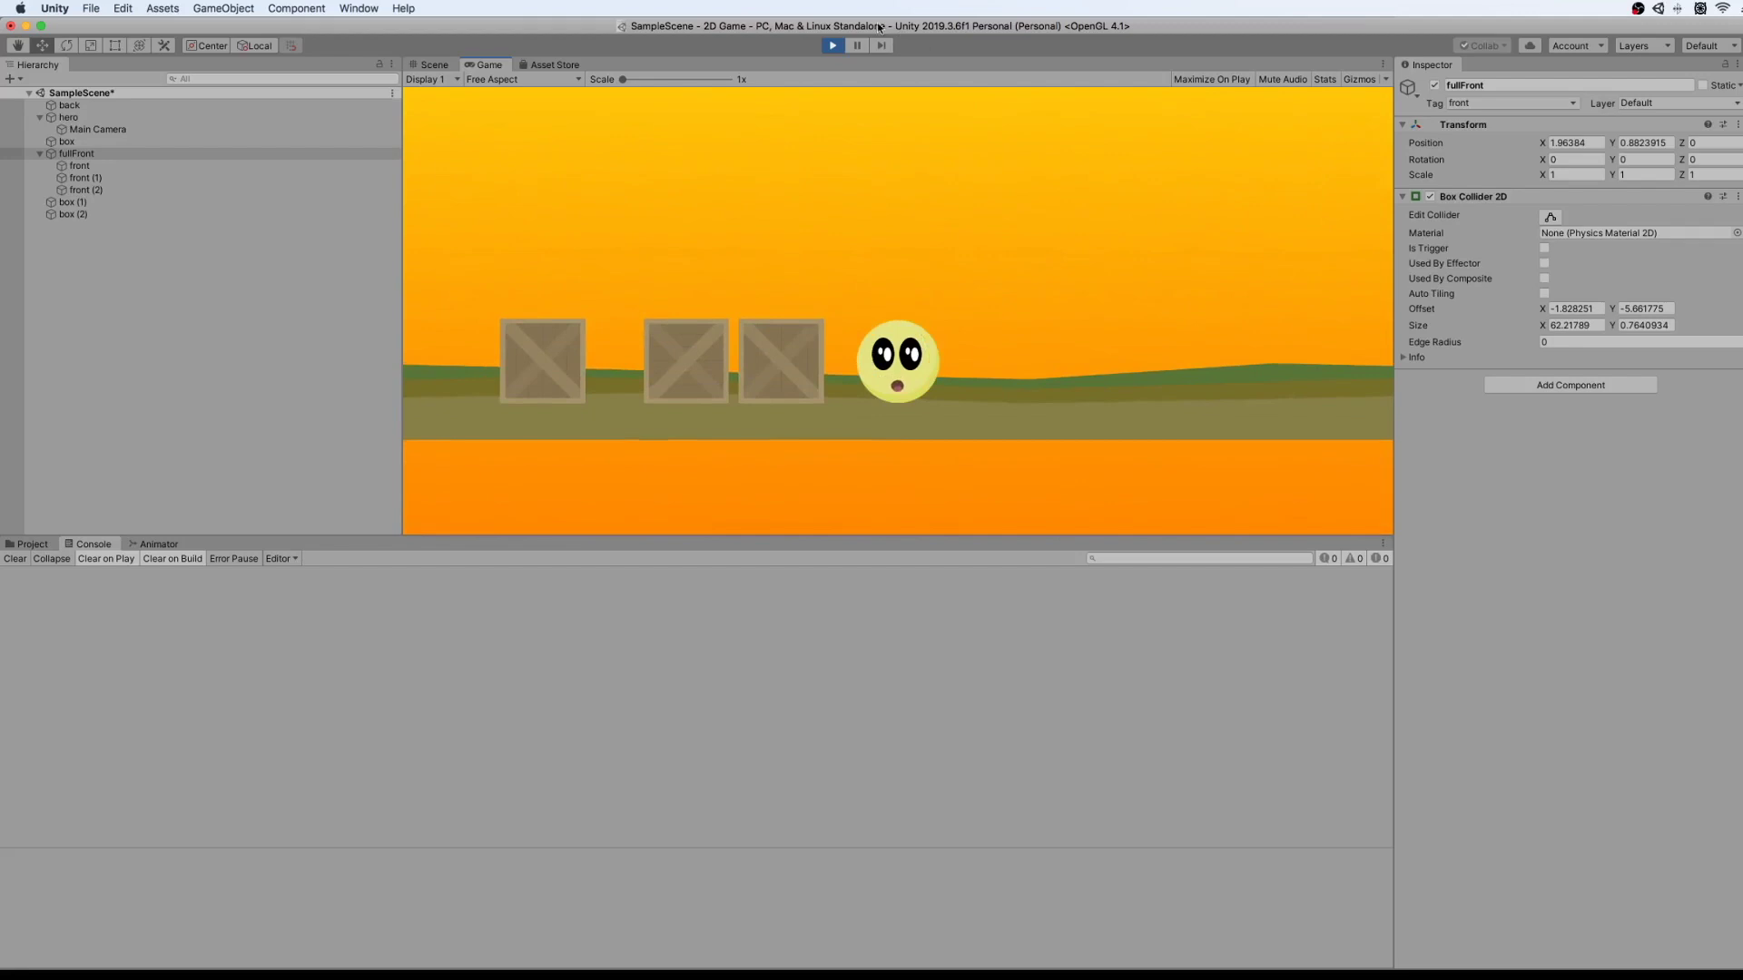
pyautogui.click(830, 43)
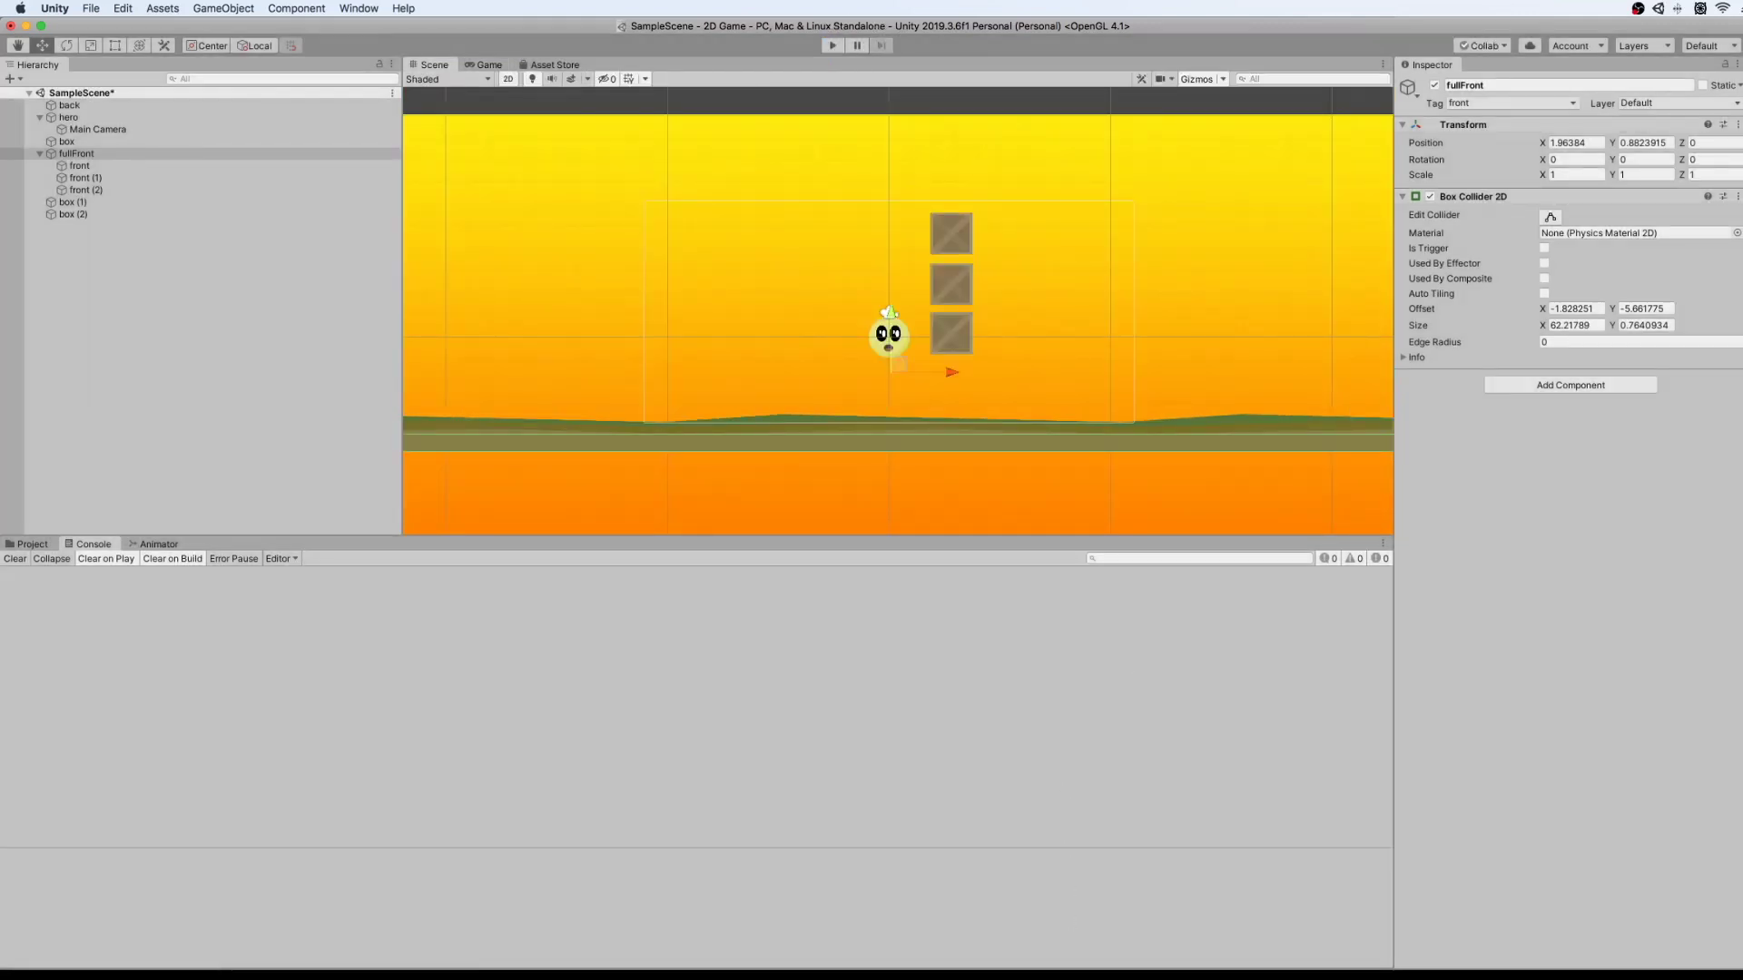
pyautogui.press('super+Tab')
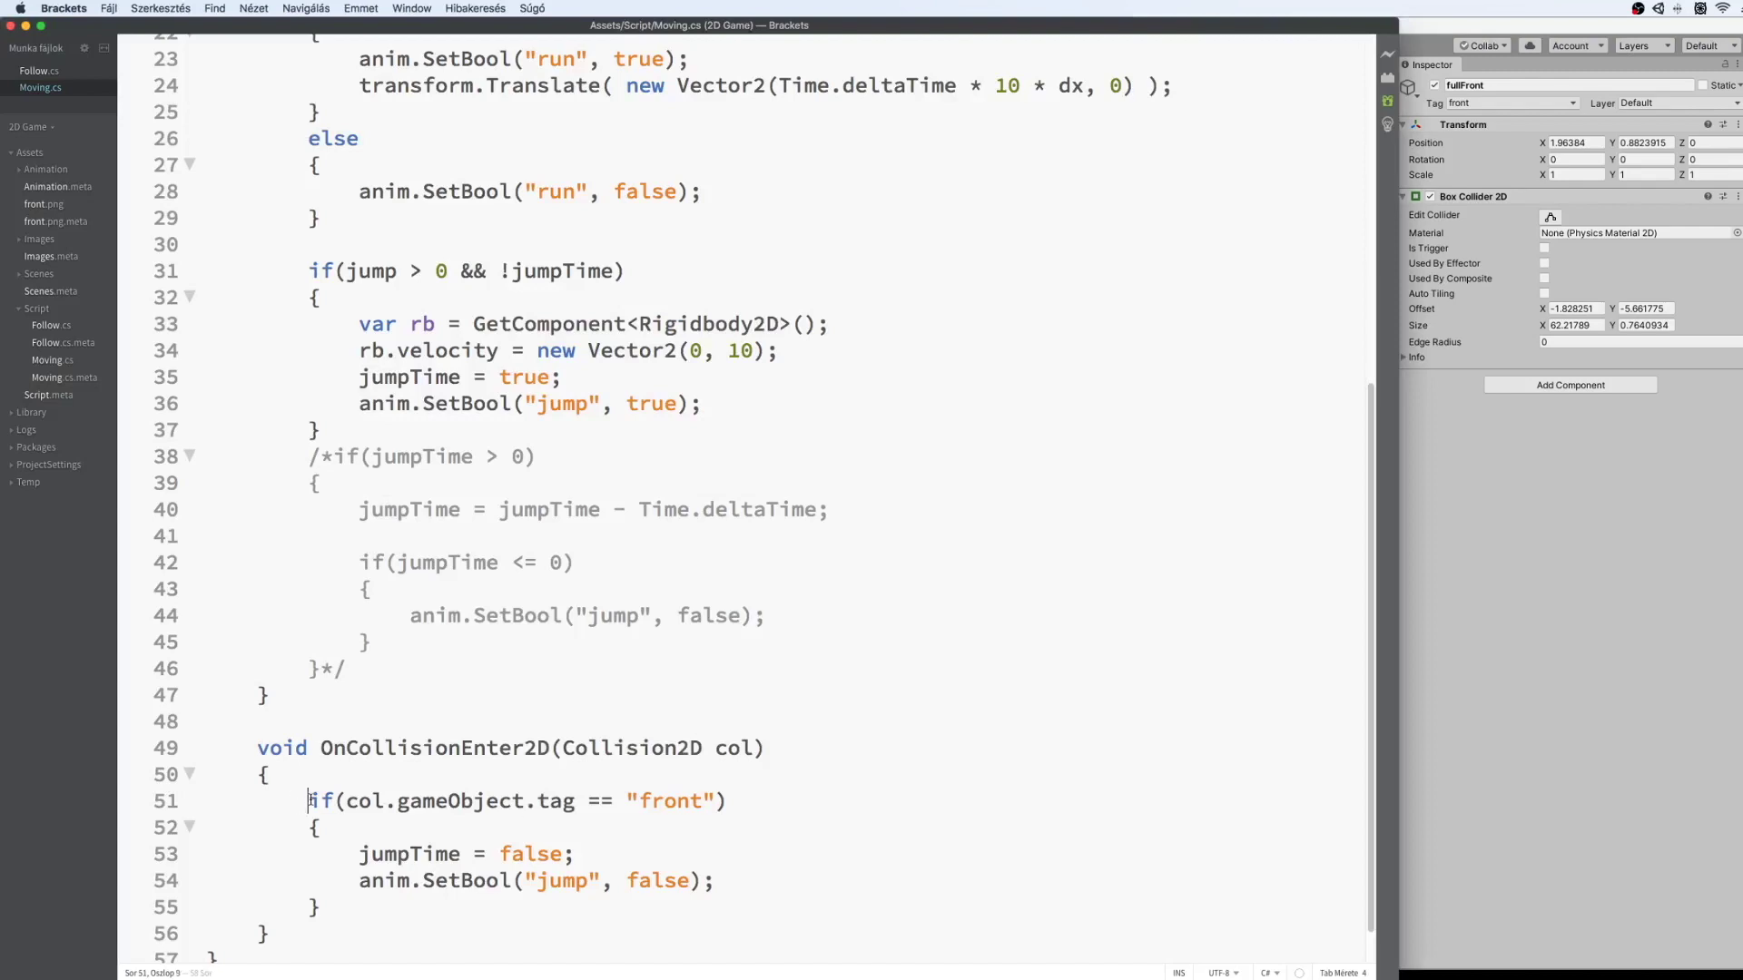
# Comment out the if block in Moving.cs and save, then restore it and save again.
pyautogui.write('//')
pyautogui.click(309, 827)
pyautogui.write('//')
pyautogui.click(310, 906)
pyautogui.write('//')
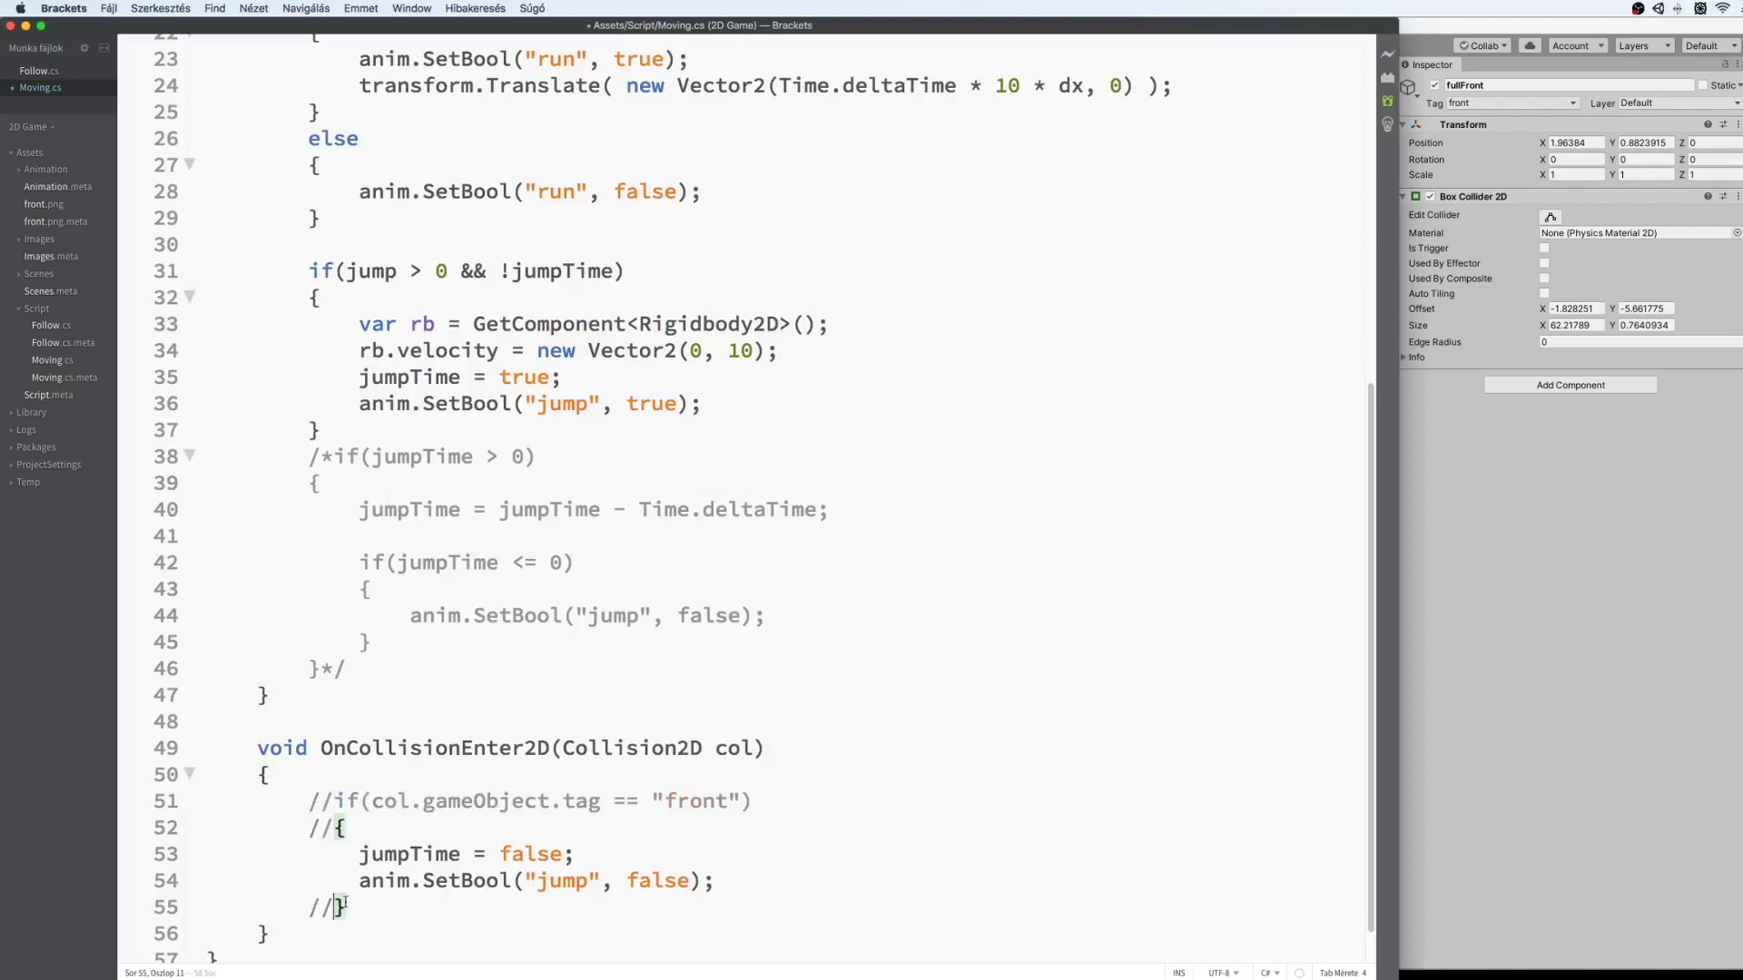
pyautogui.press('super+s')
pyautogui.press('BackSpace')
pyautogui.press('BackSpace')
pyautogui.press('Up')
pyautogui.press('Up')
pyautogui.press('Up')
pyautogui.press('Delete')
pyautogui.press('Delete')
pyautogui.press('Up')
pyautogui.press('Delete')
pyautogui.press('Delete')
pyautogui.press('super+s')
# Change the tag in the landing check from "front" to "solid".
pyautogui.click(358, 824)
pyautogui.click(601, 865)
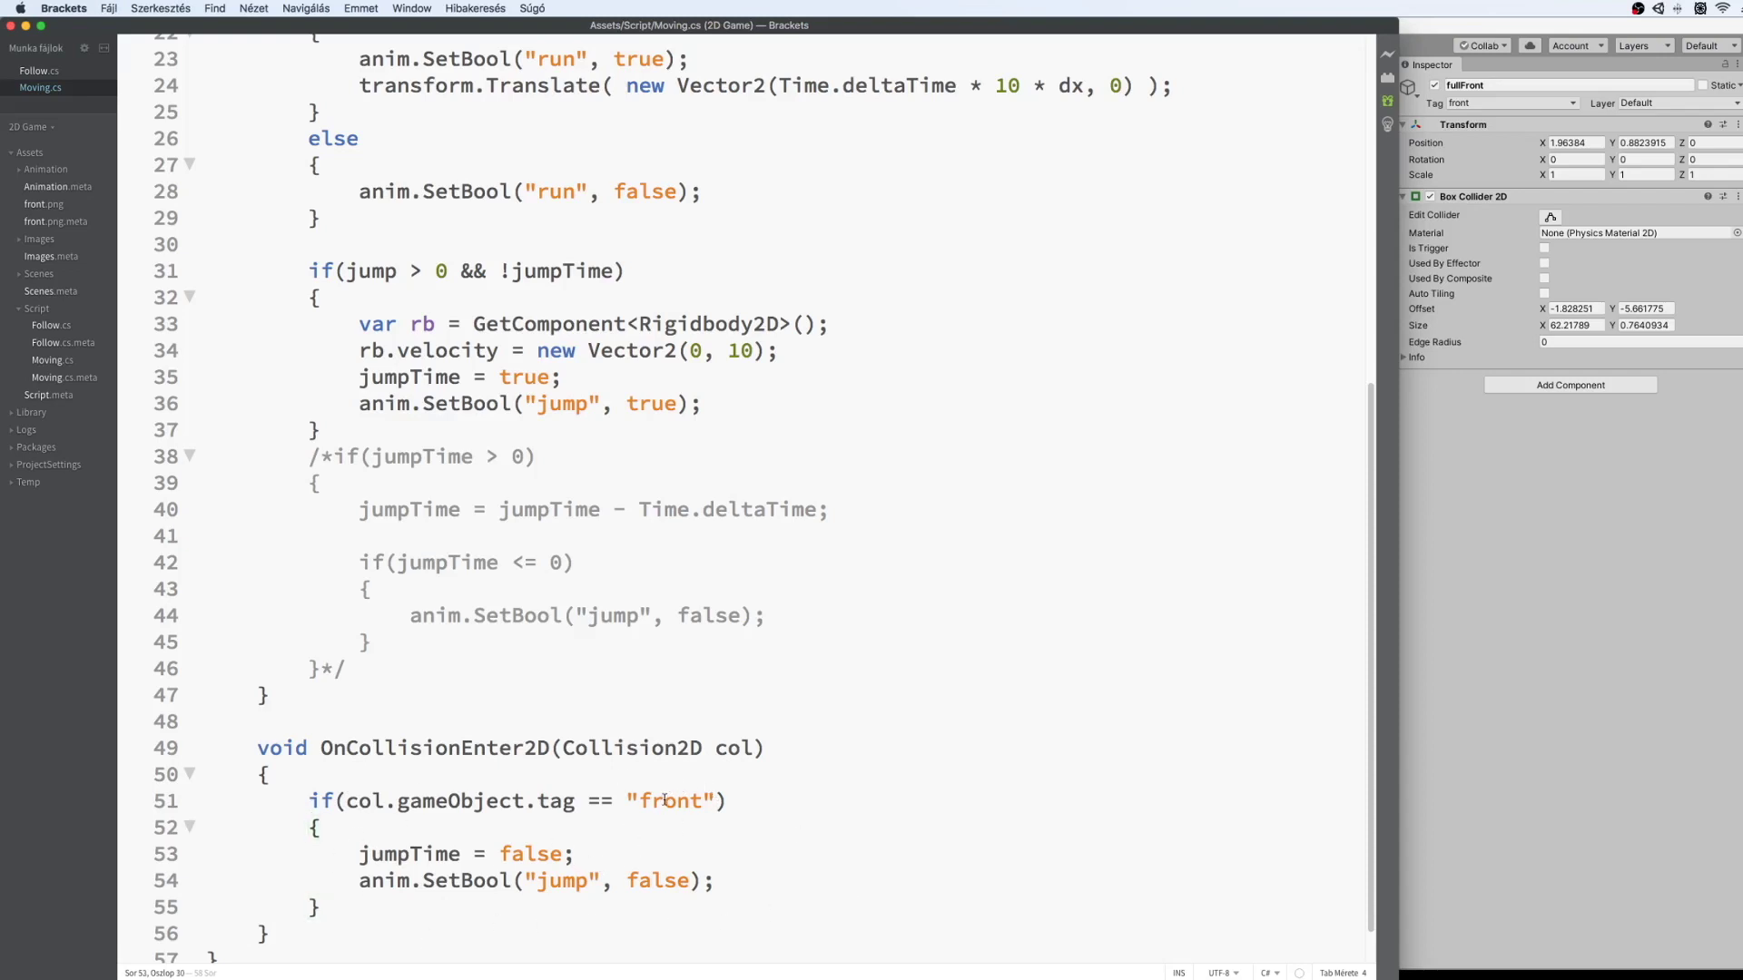
pyautogui.doubleClick(666, 801)
pyautogui.write('solid')
pyautogui.click(1491, 526)
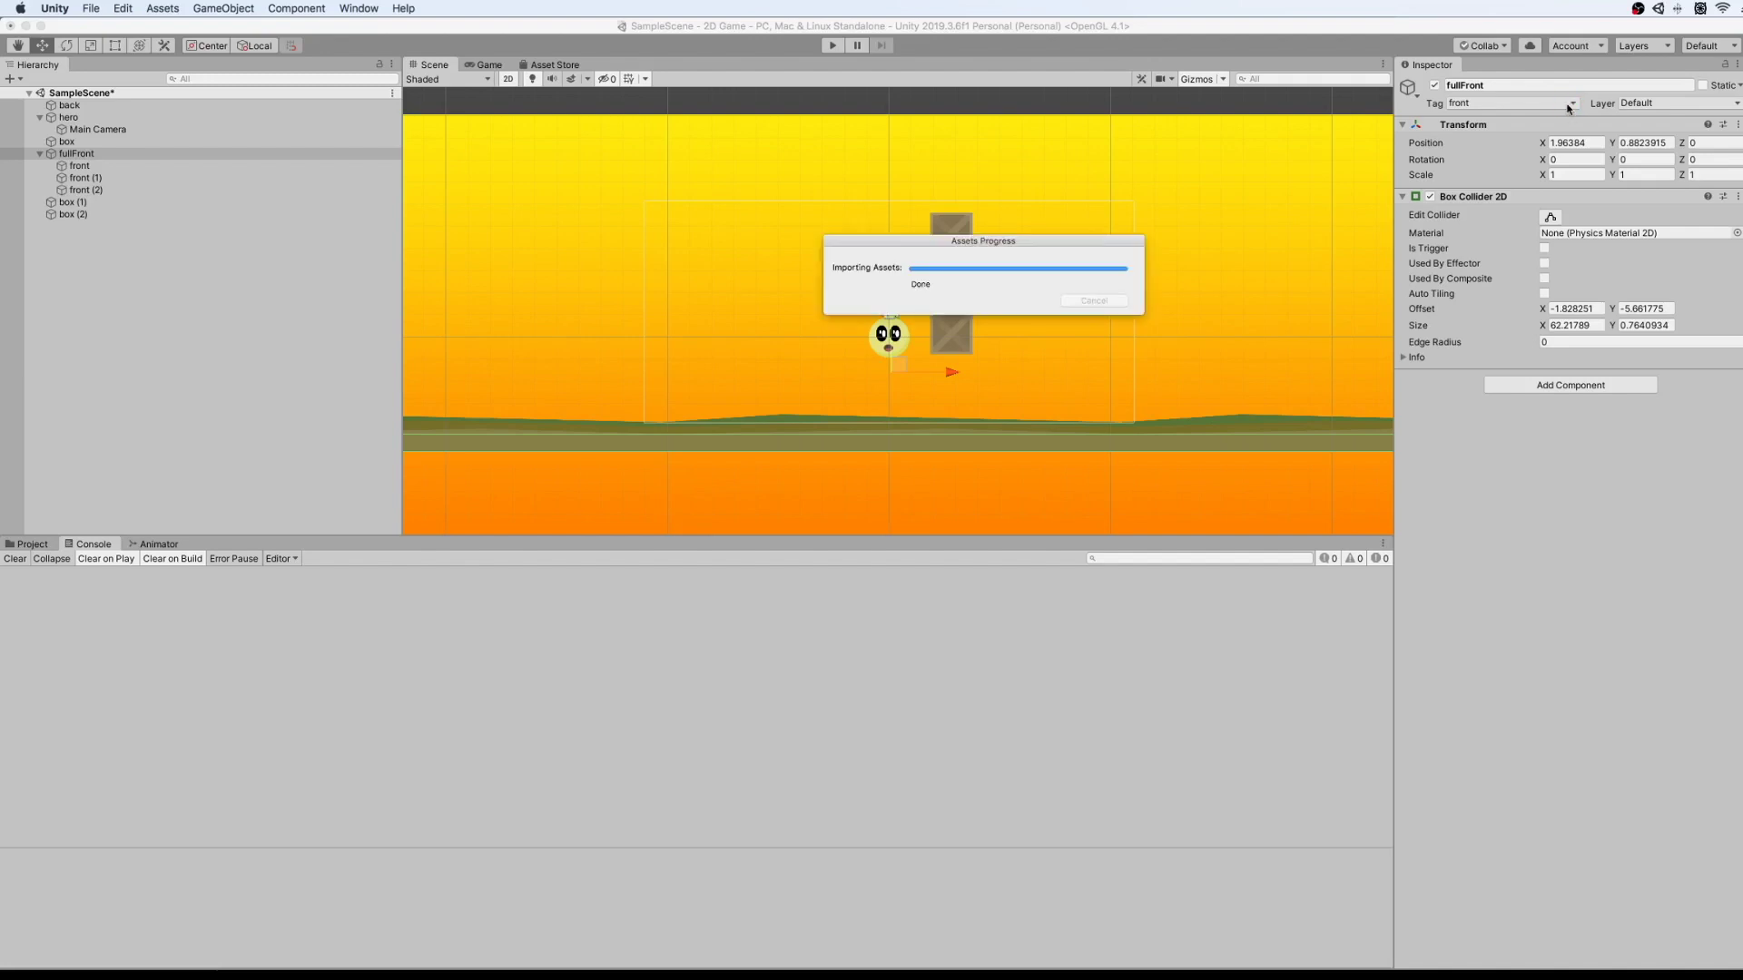
# Open the project's tag list and try deleting the in-use 'front' tag, dismissing the error.
pyautogui.click(1571, 106)
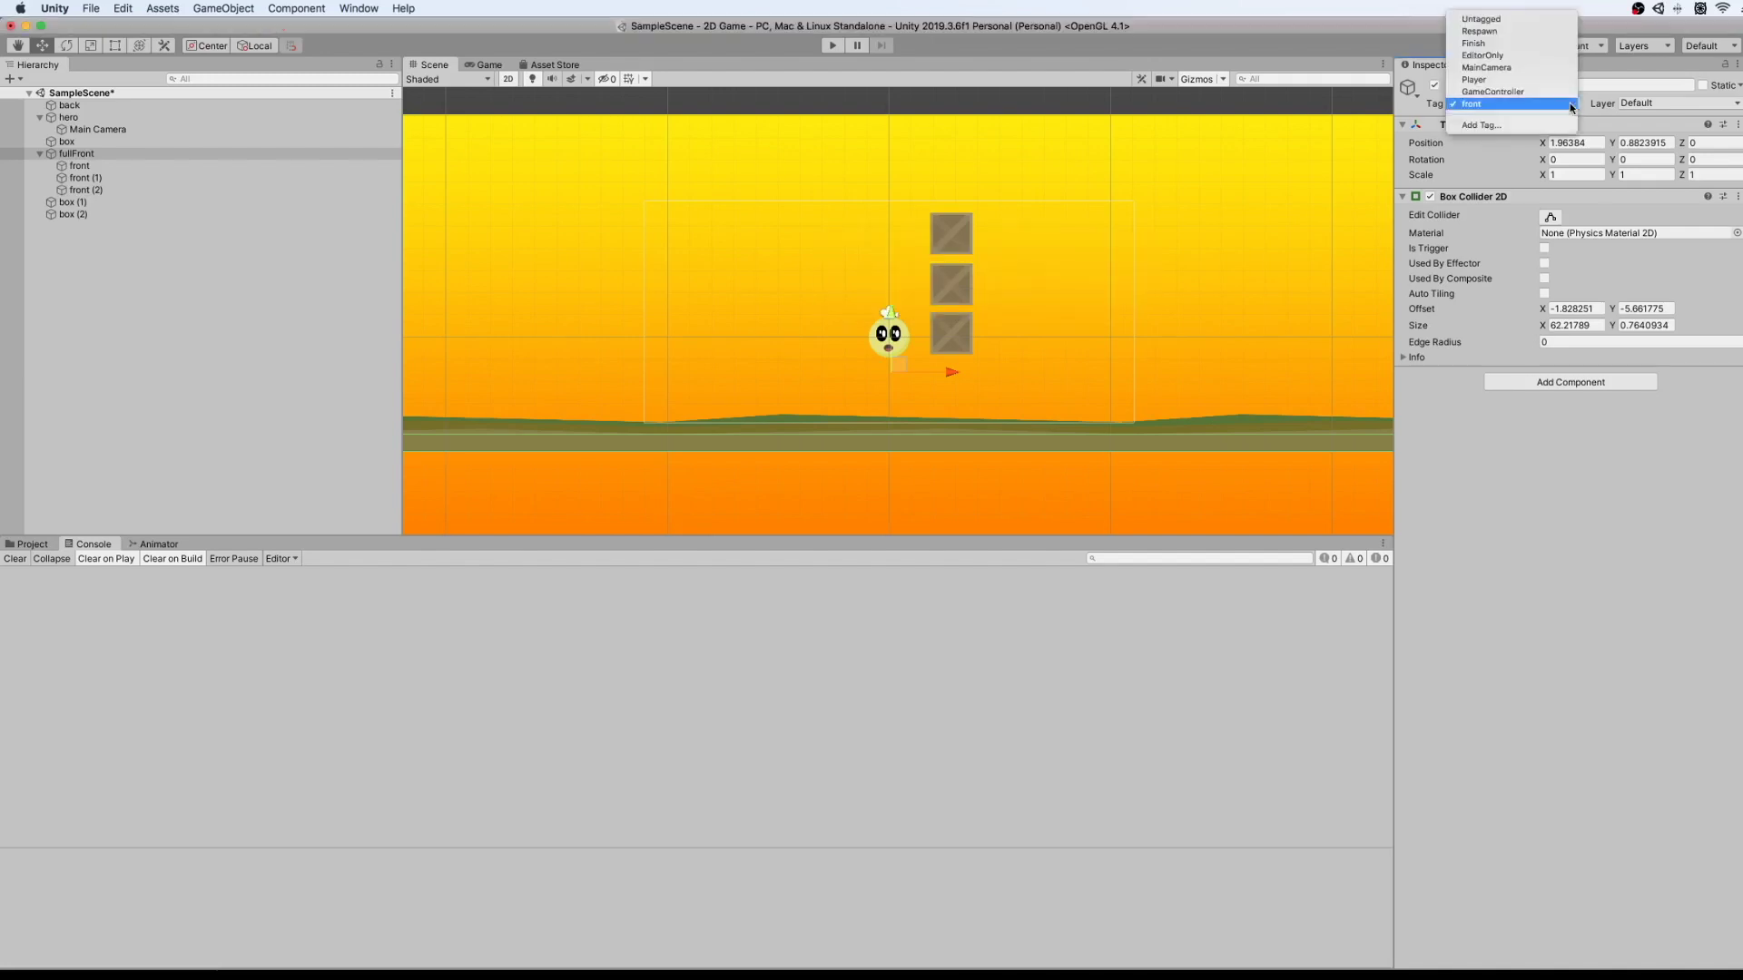
pyautogui.click(1550, 125)
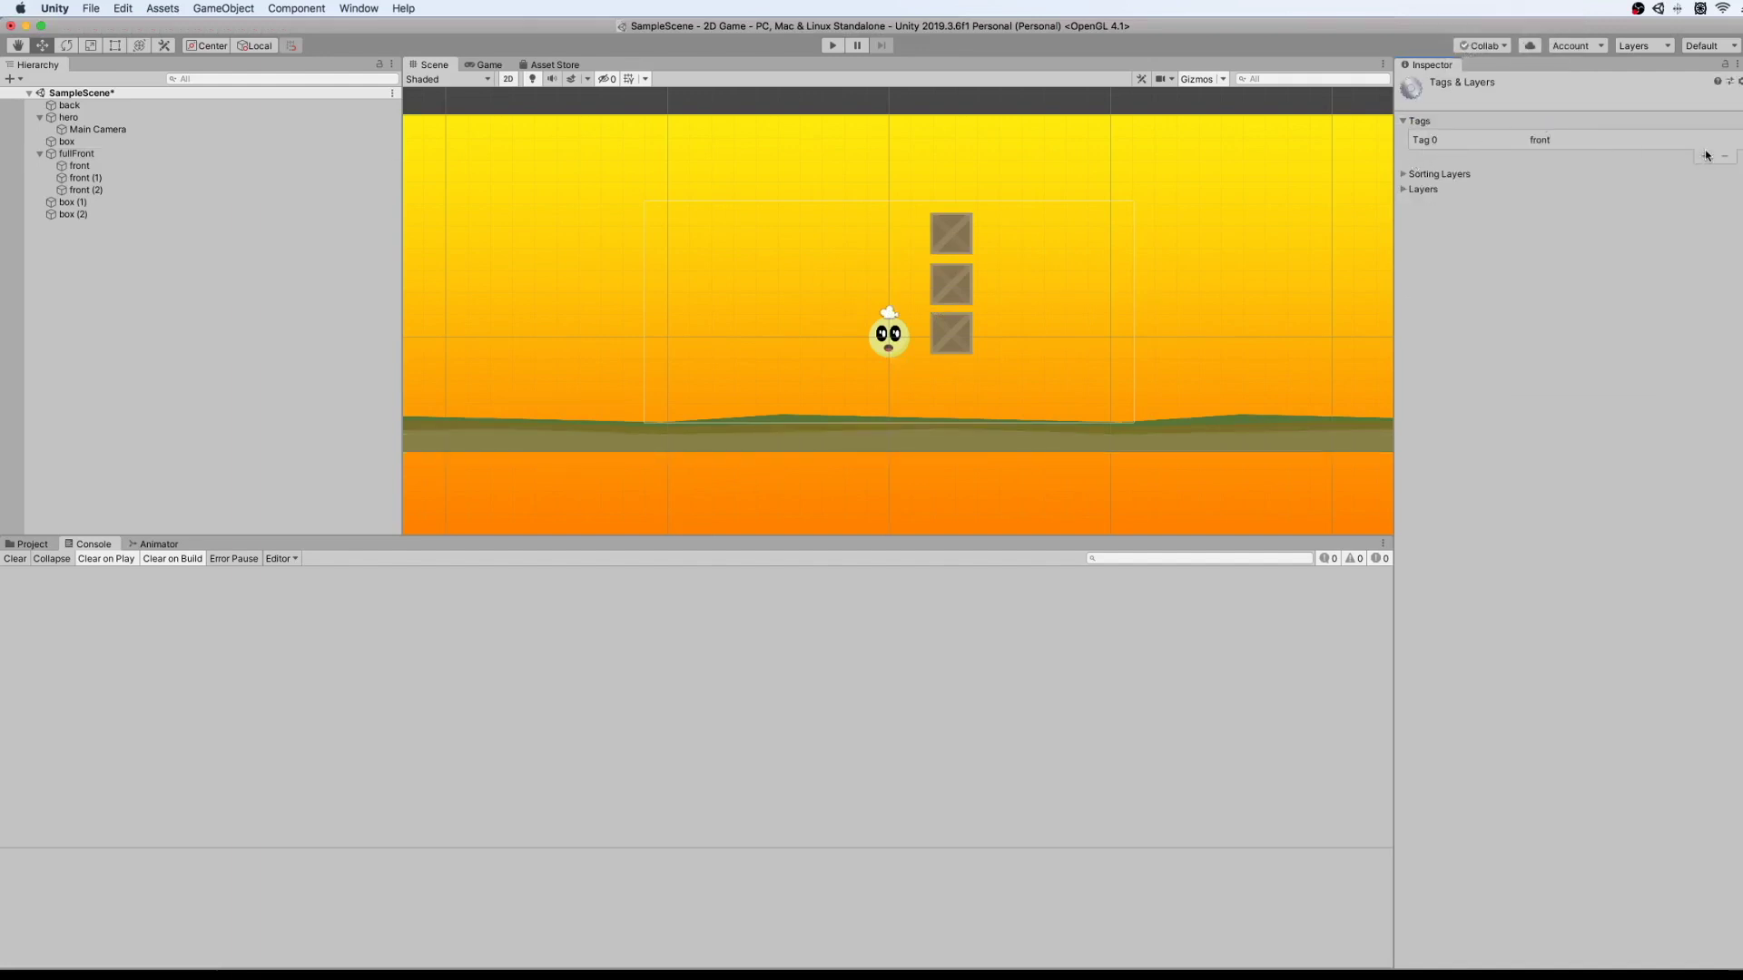
pyautogui.click(1540, 142)
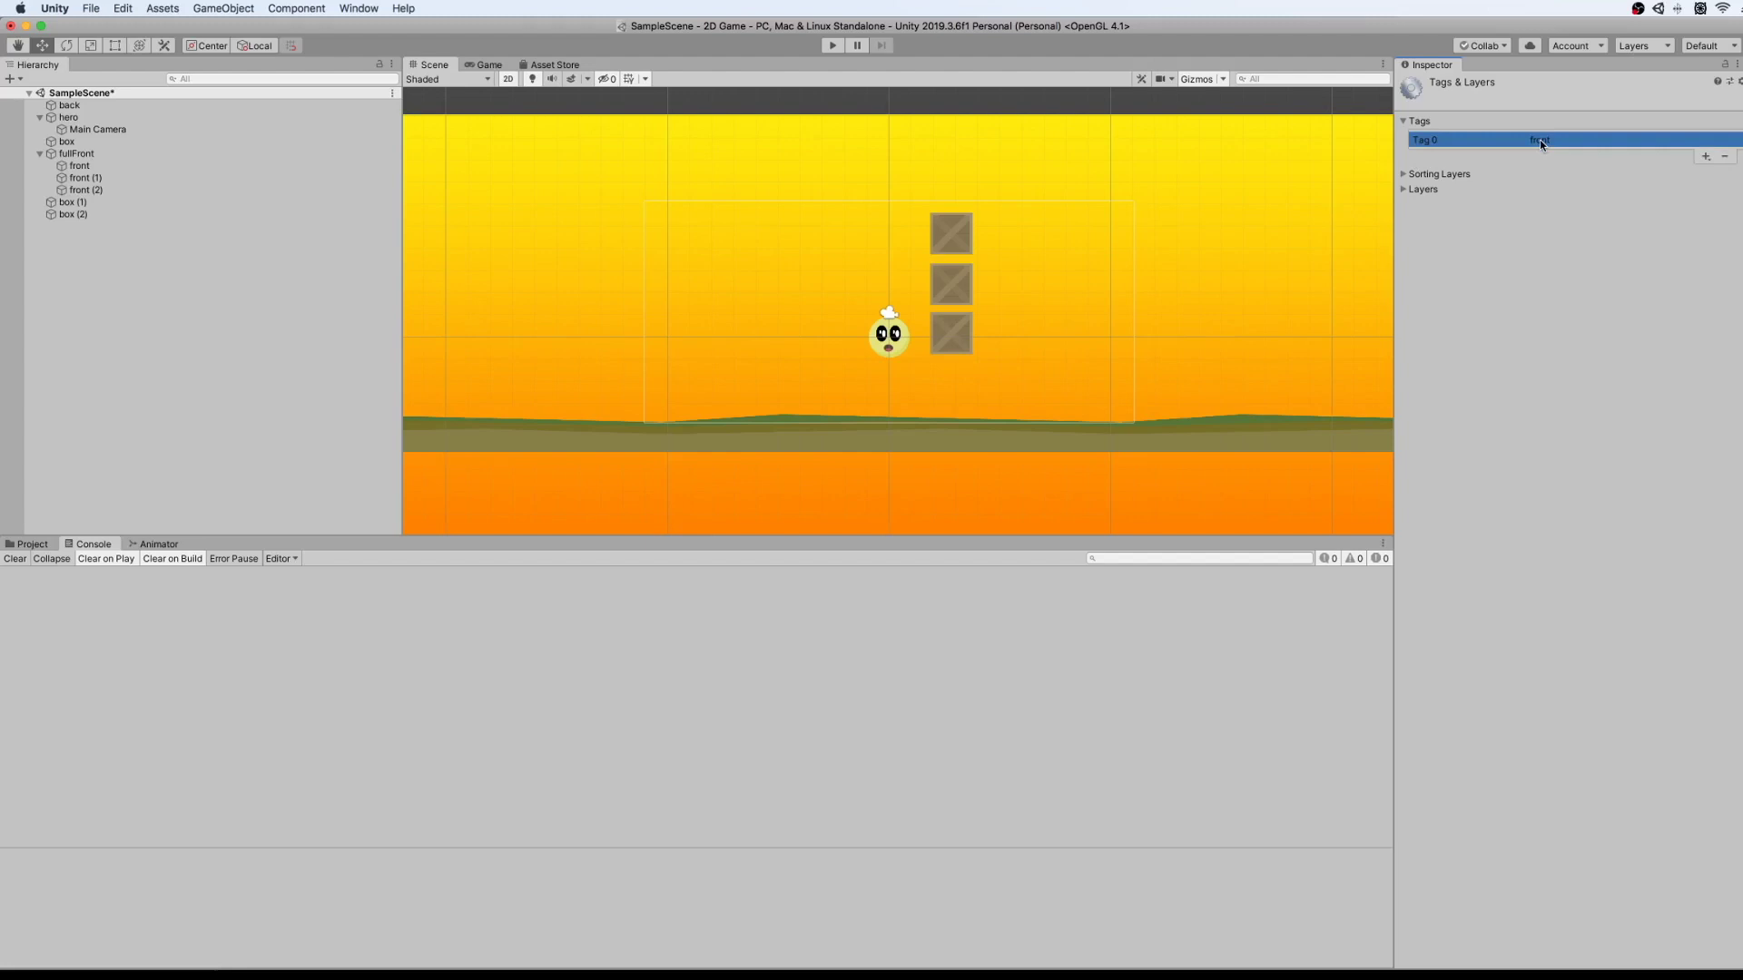
pyautogui.click(1725, 157)
pyautogui.click(1093, 346)
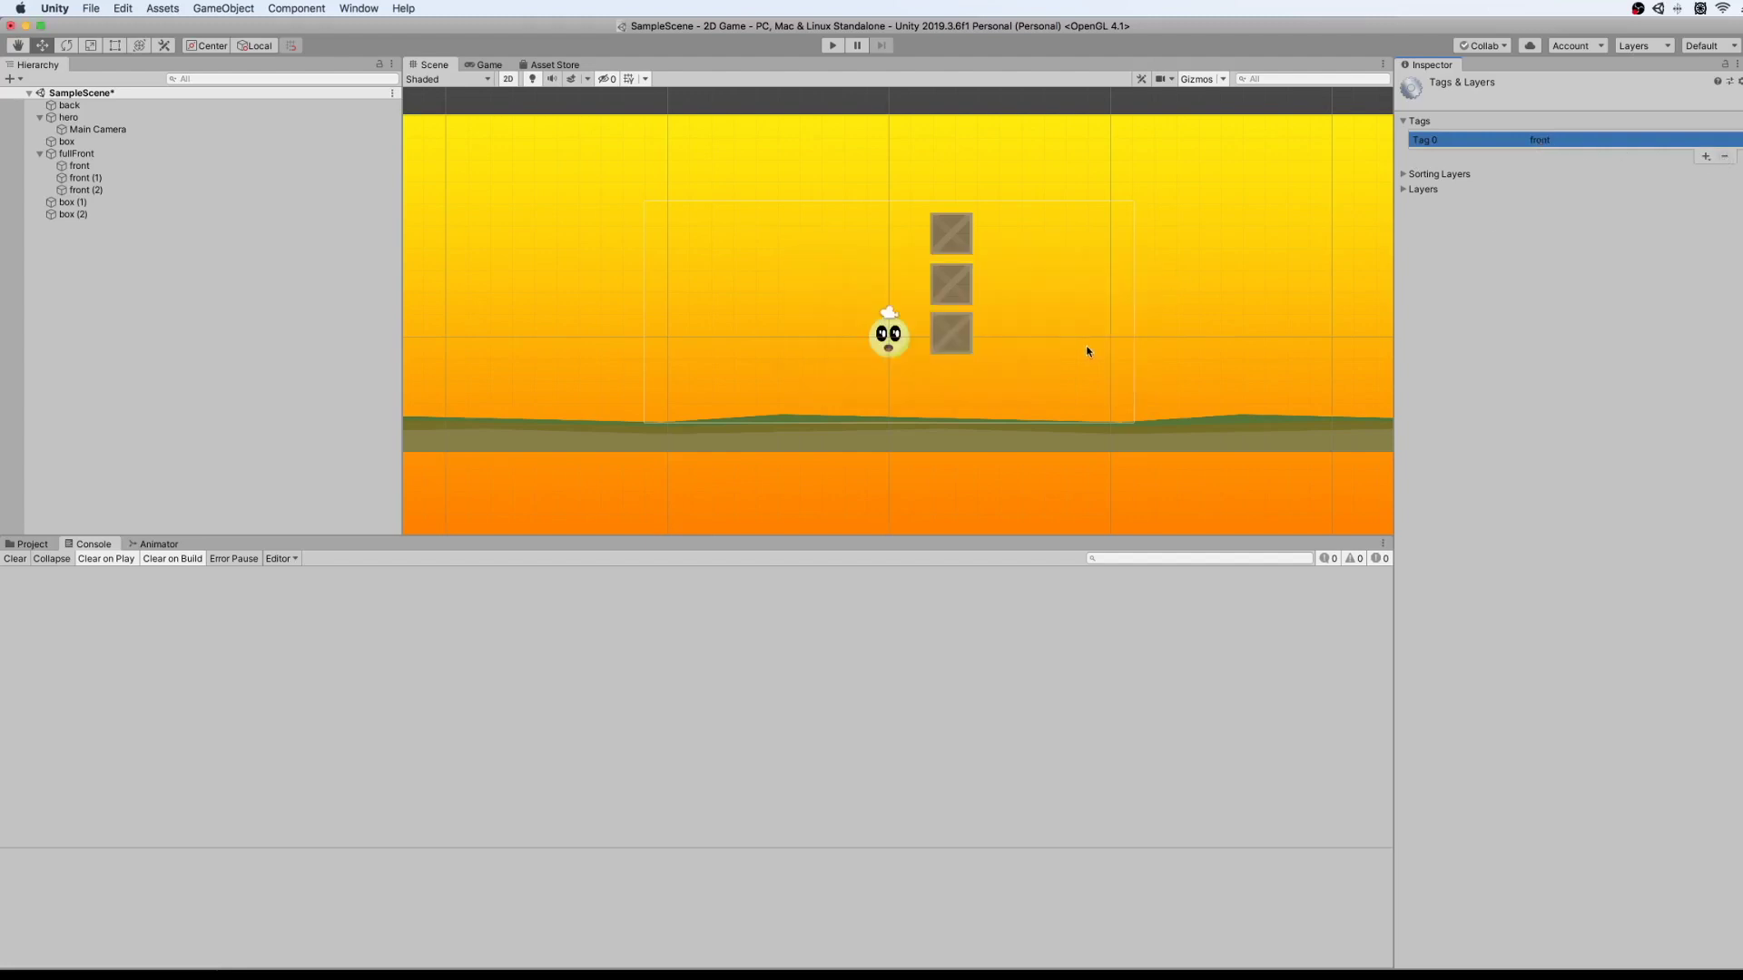
# Add a new 'solid' tag as Tag 1 and reselect the fullFront ground object.
pyautogui.click(1707, 158)
pyautogui.write('sol')
pyautogui.press('Return')
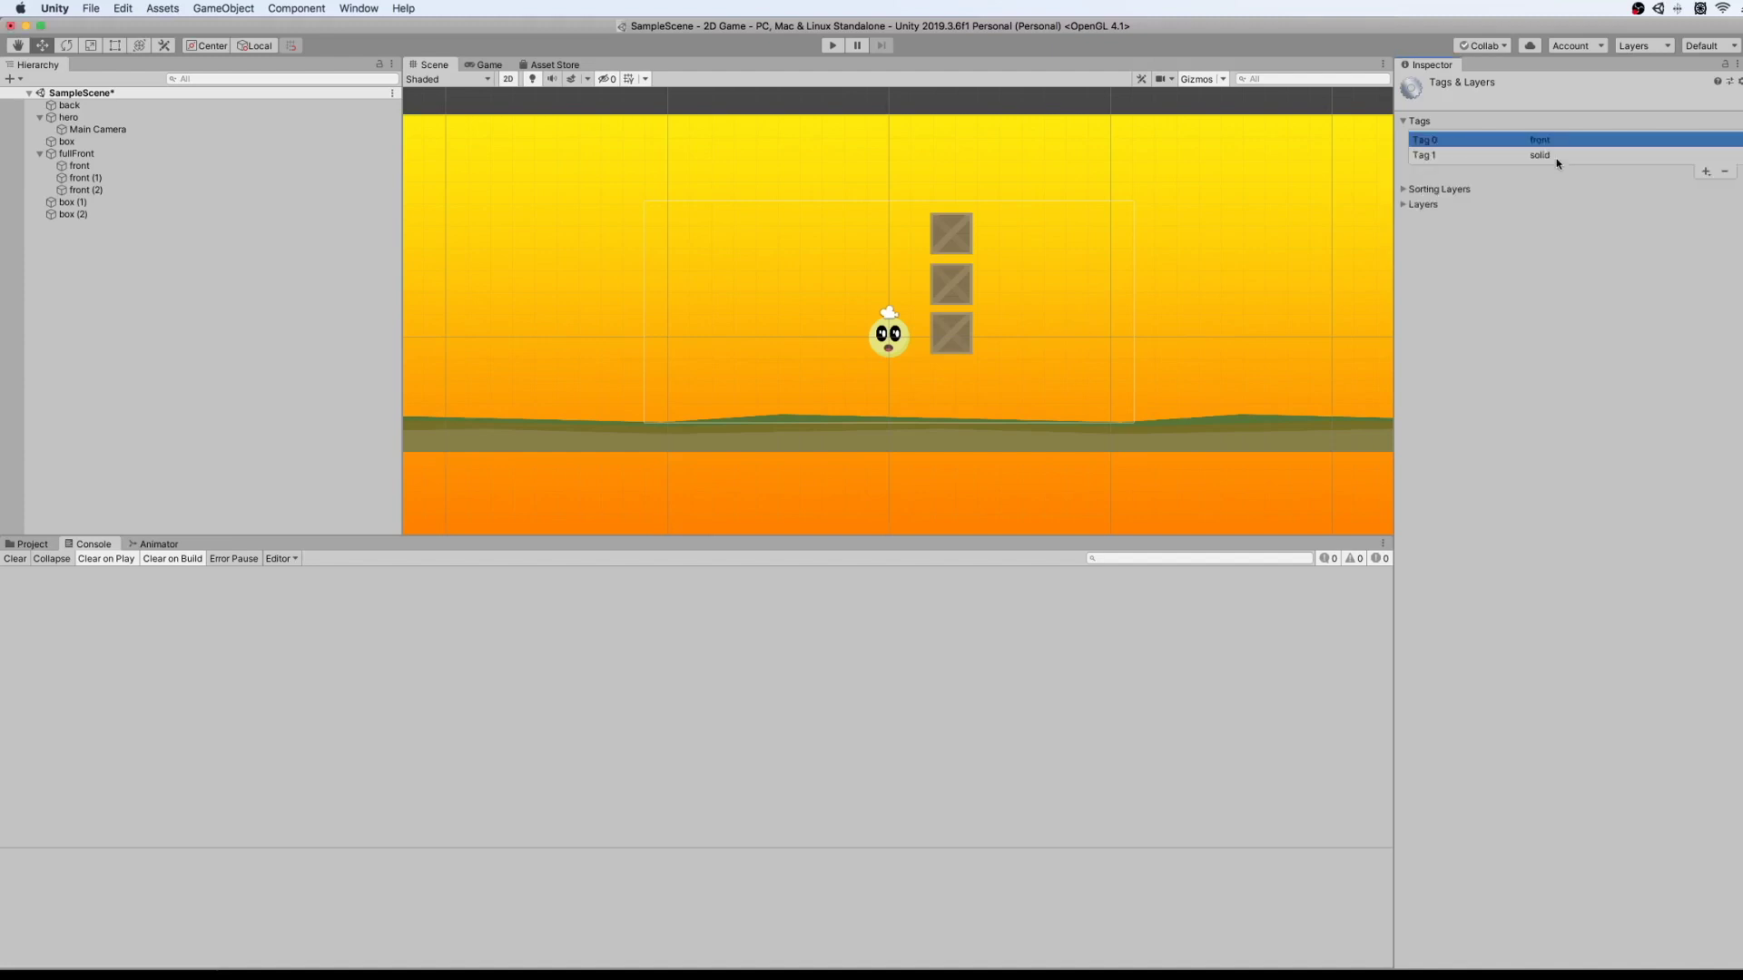
pyautogui.click(1557, 157)
pyautogui.click(1550, 142)
pyautogui.click(66, 143)
pyautogui.click(73, 154)
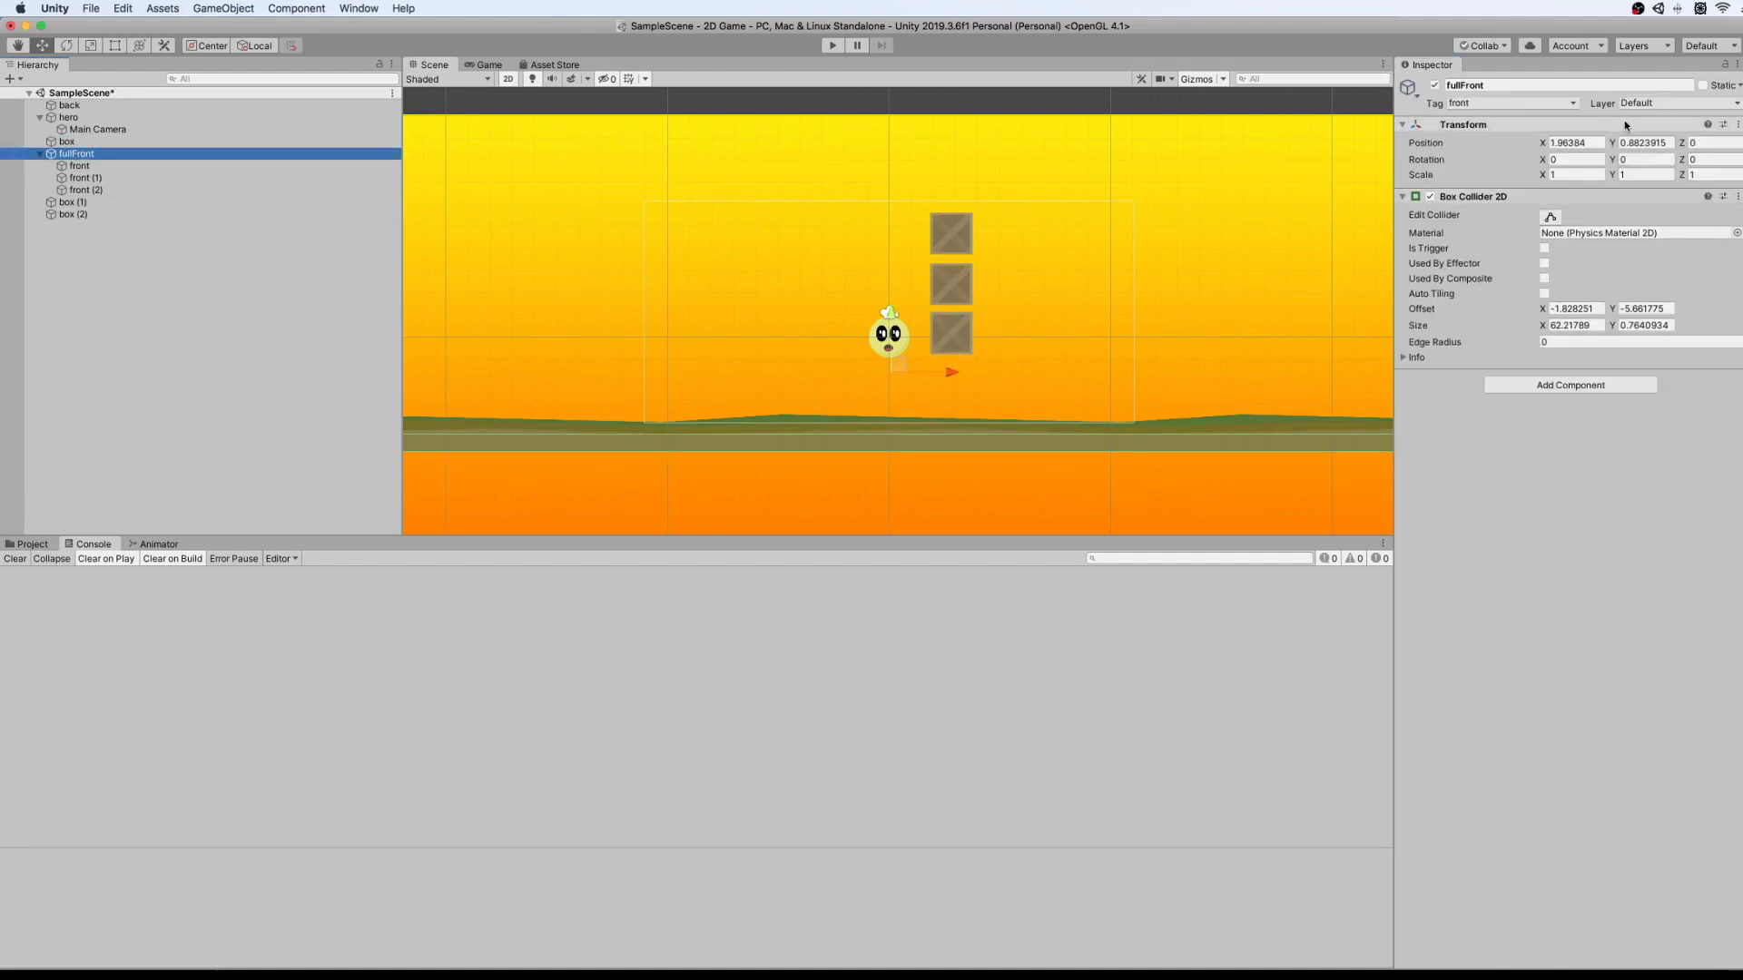
# Tag fullFront plus crates box, box (1) and box (2) as solid, then press Play.
pyautogui.click(1577, 106)
pyautogui.click(1543, 116)
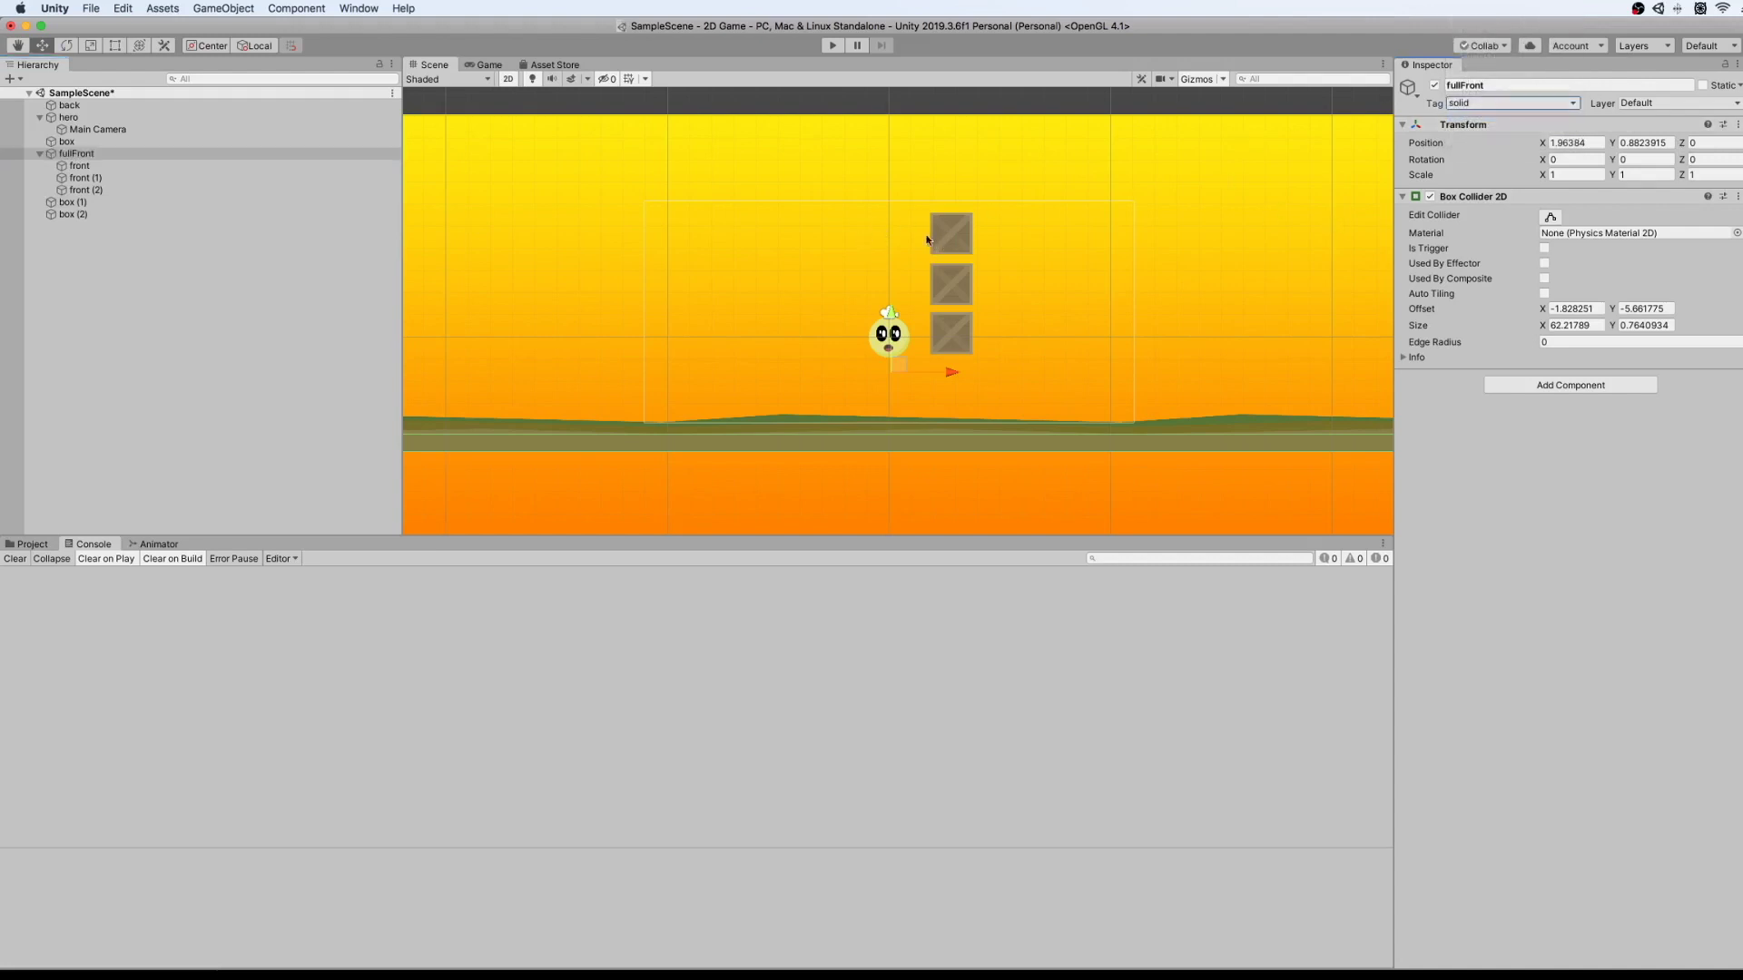
pyautogui.click(962, 243)
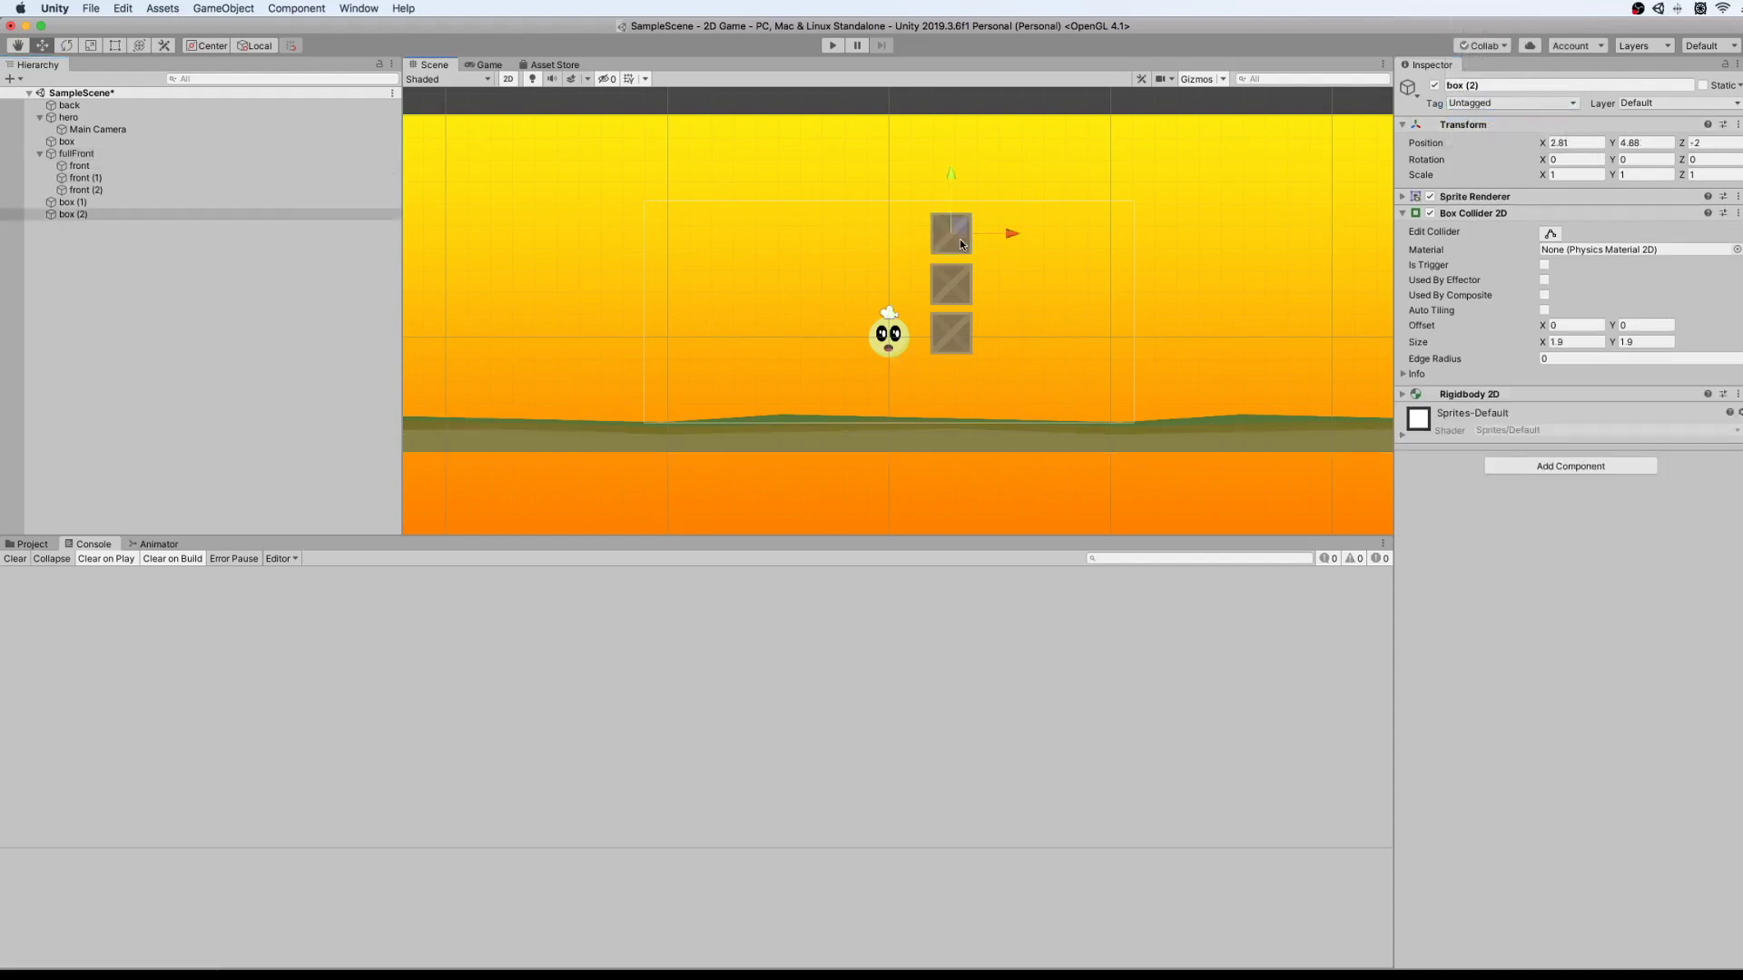
pyautogui.keyDown('shift'); pyautogui.click(952, 333); pyautogui.keyUp('shift')
pyautogui.keyDown('shift'); pyautogui.click(951, 285); pyautogui.keyUp('shift')
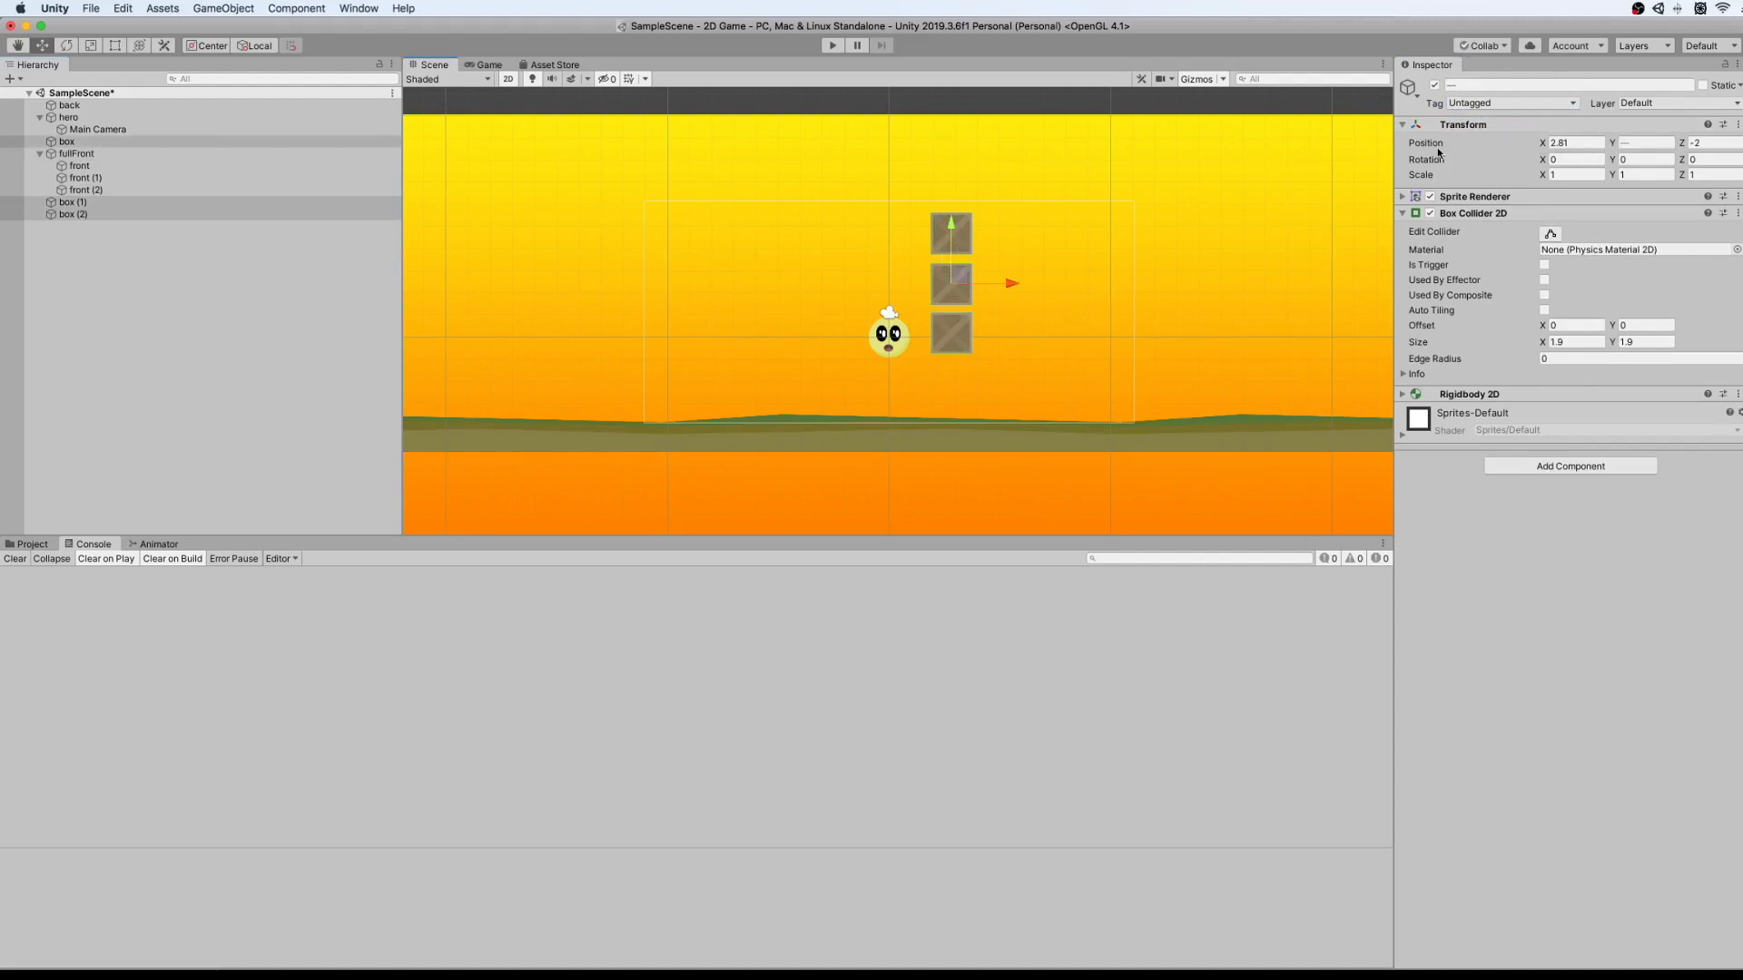
pyautogui.click(1512, 102)
pyautogui.click(1490, 200)
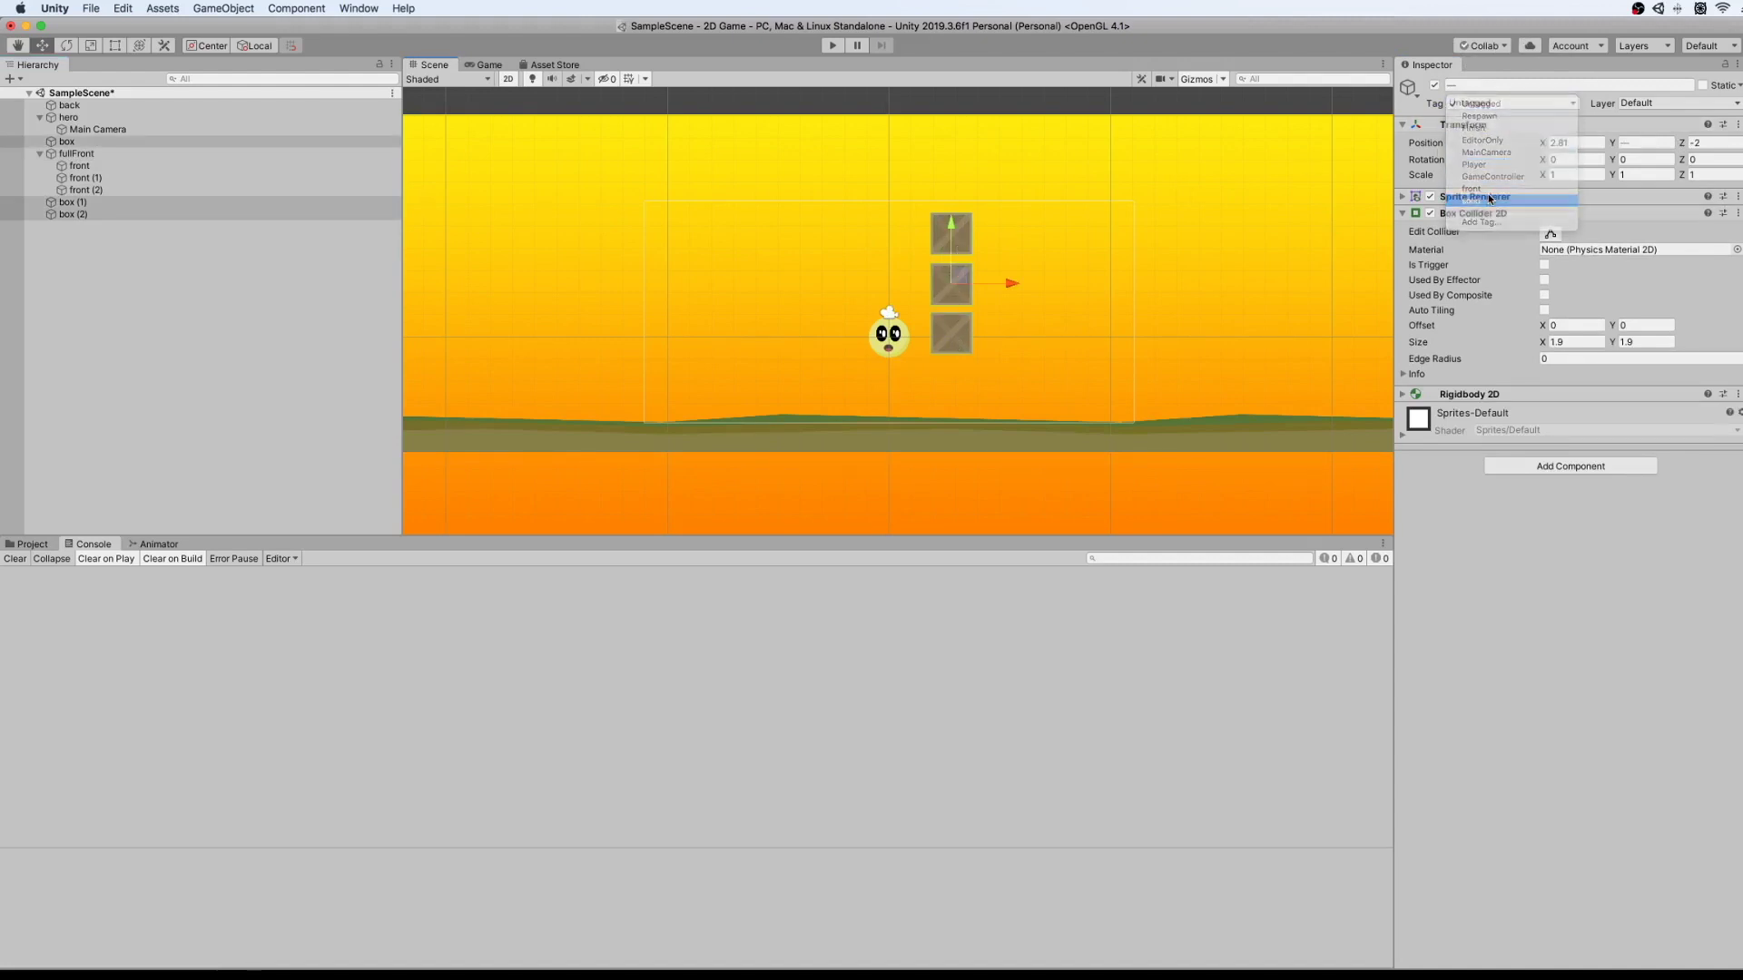
pyautogui.click(1150, 314)
pyautogui.click(834, 51)
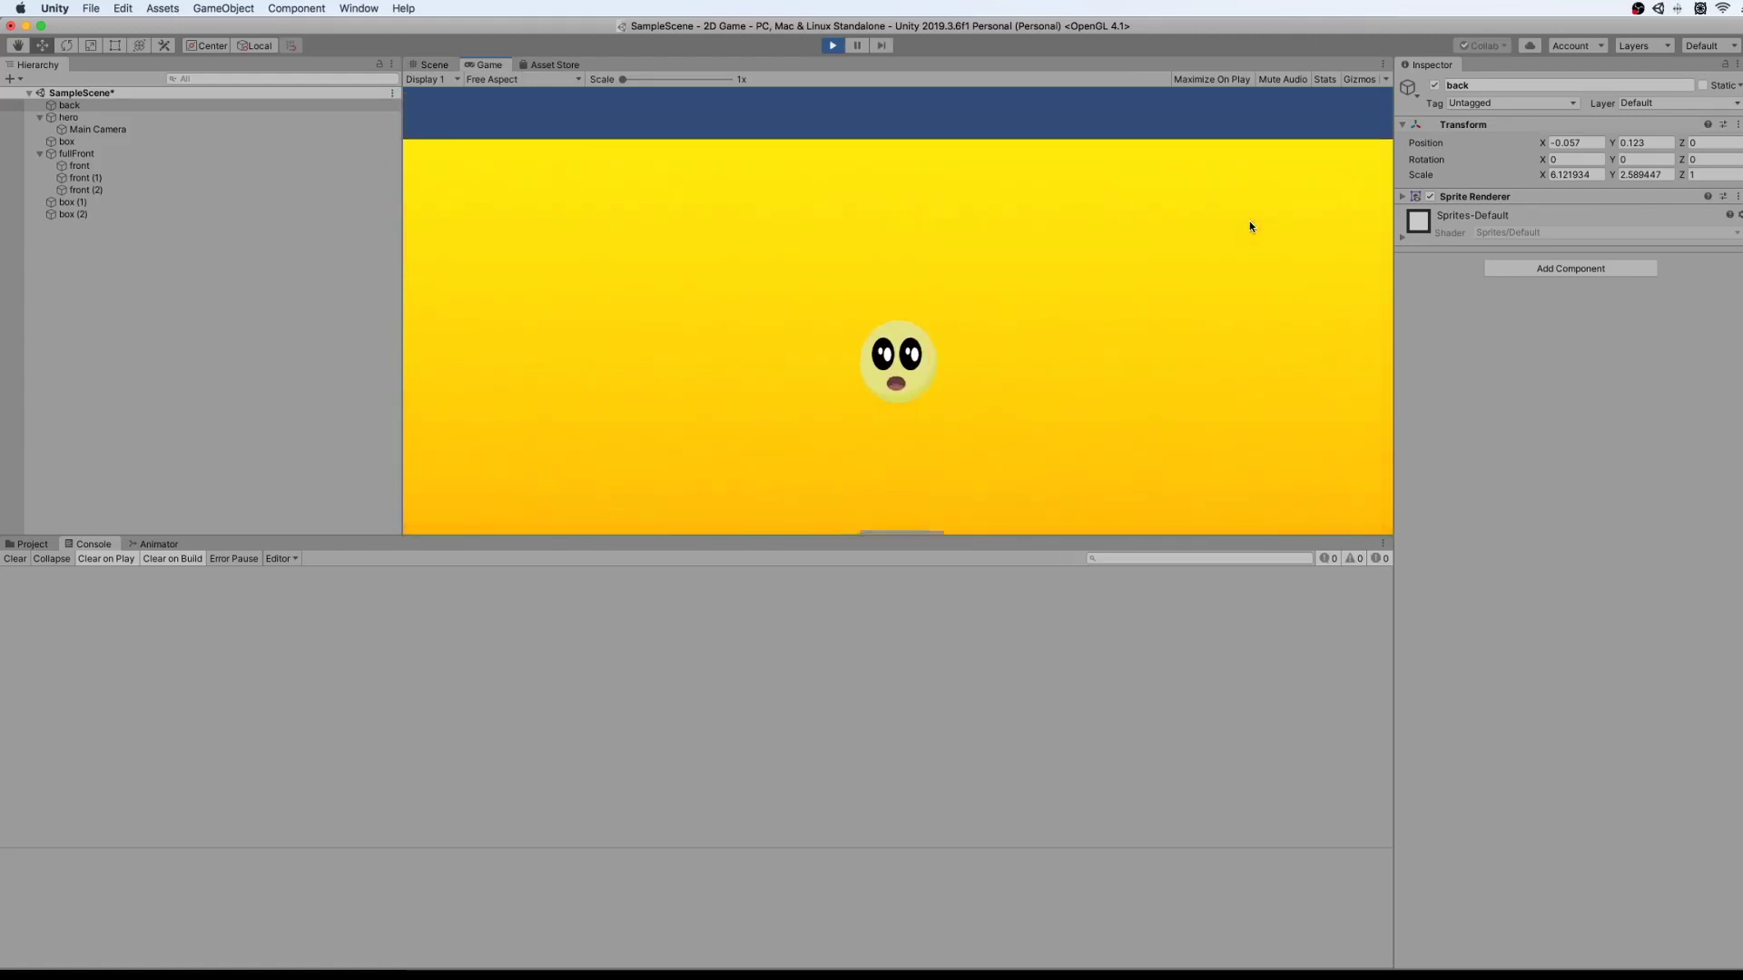
pyautogui.press('Right')
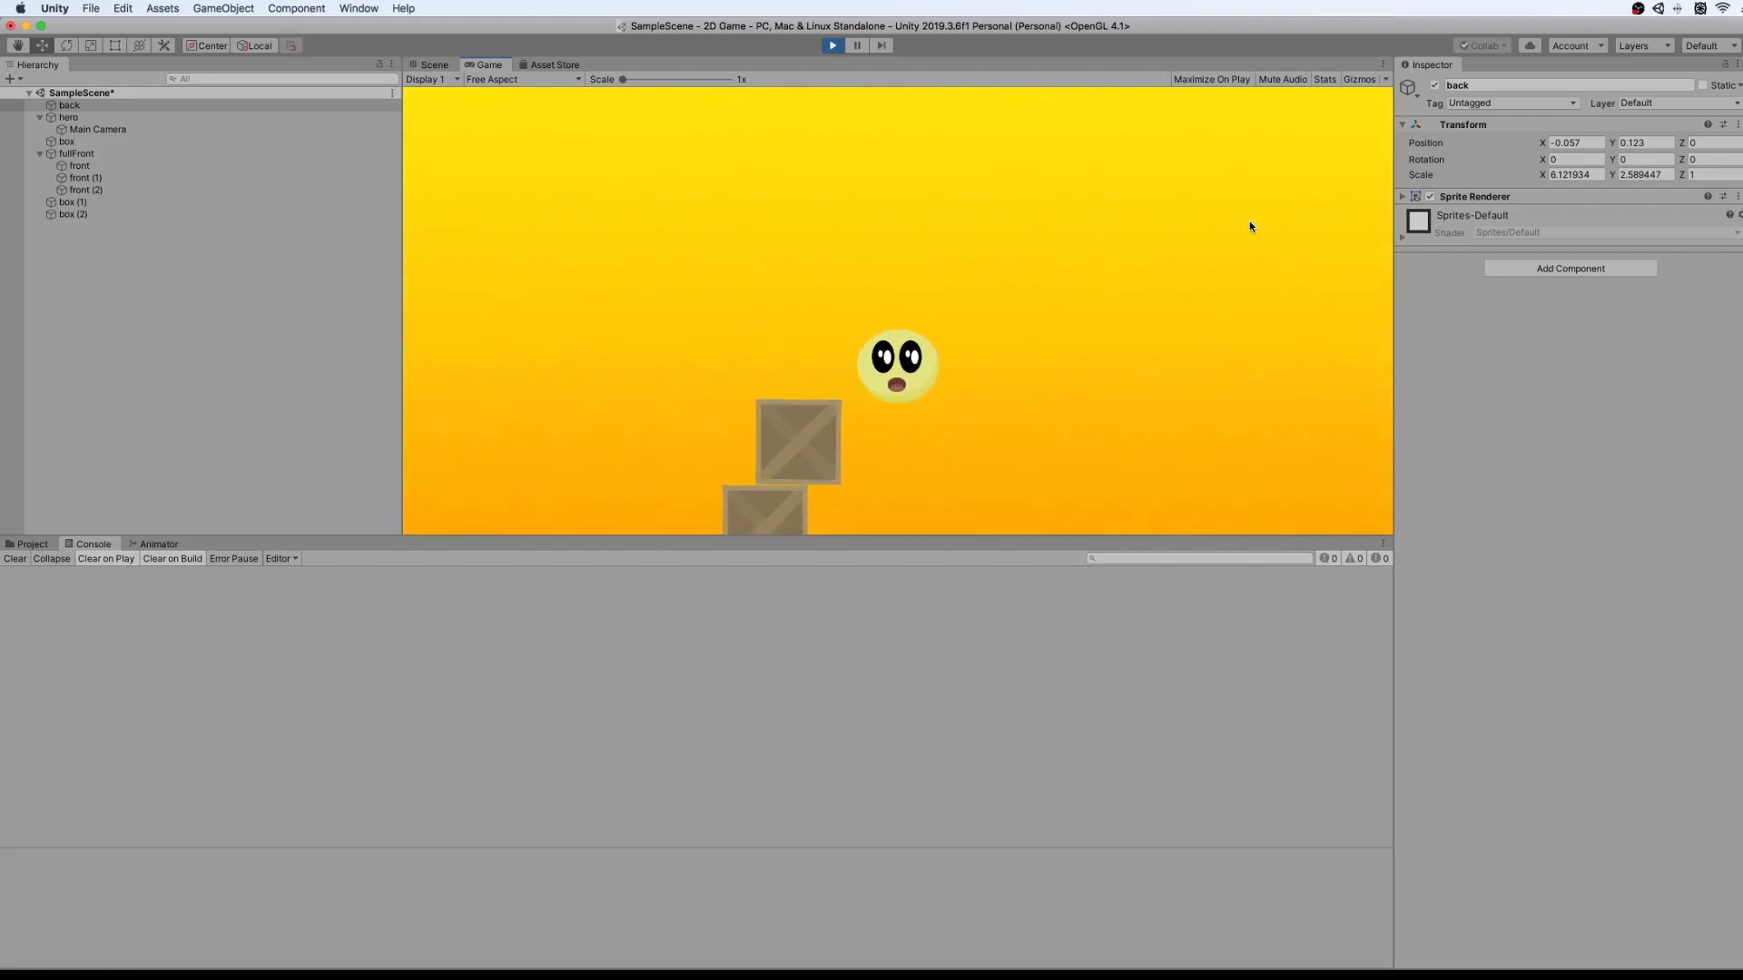
pyautogui.press('Right')
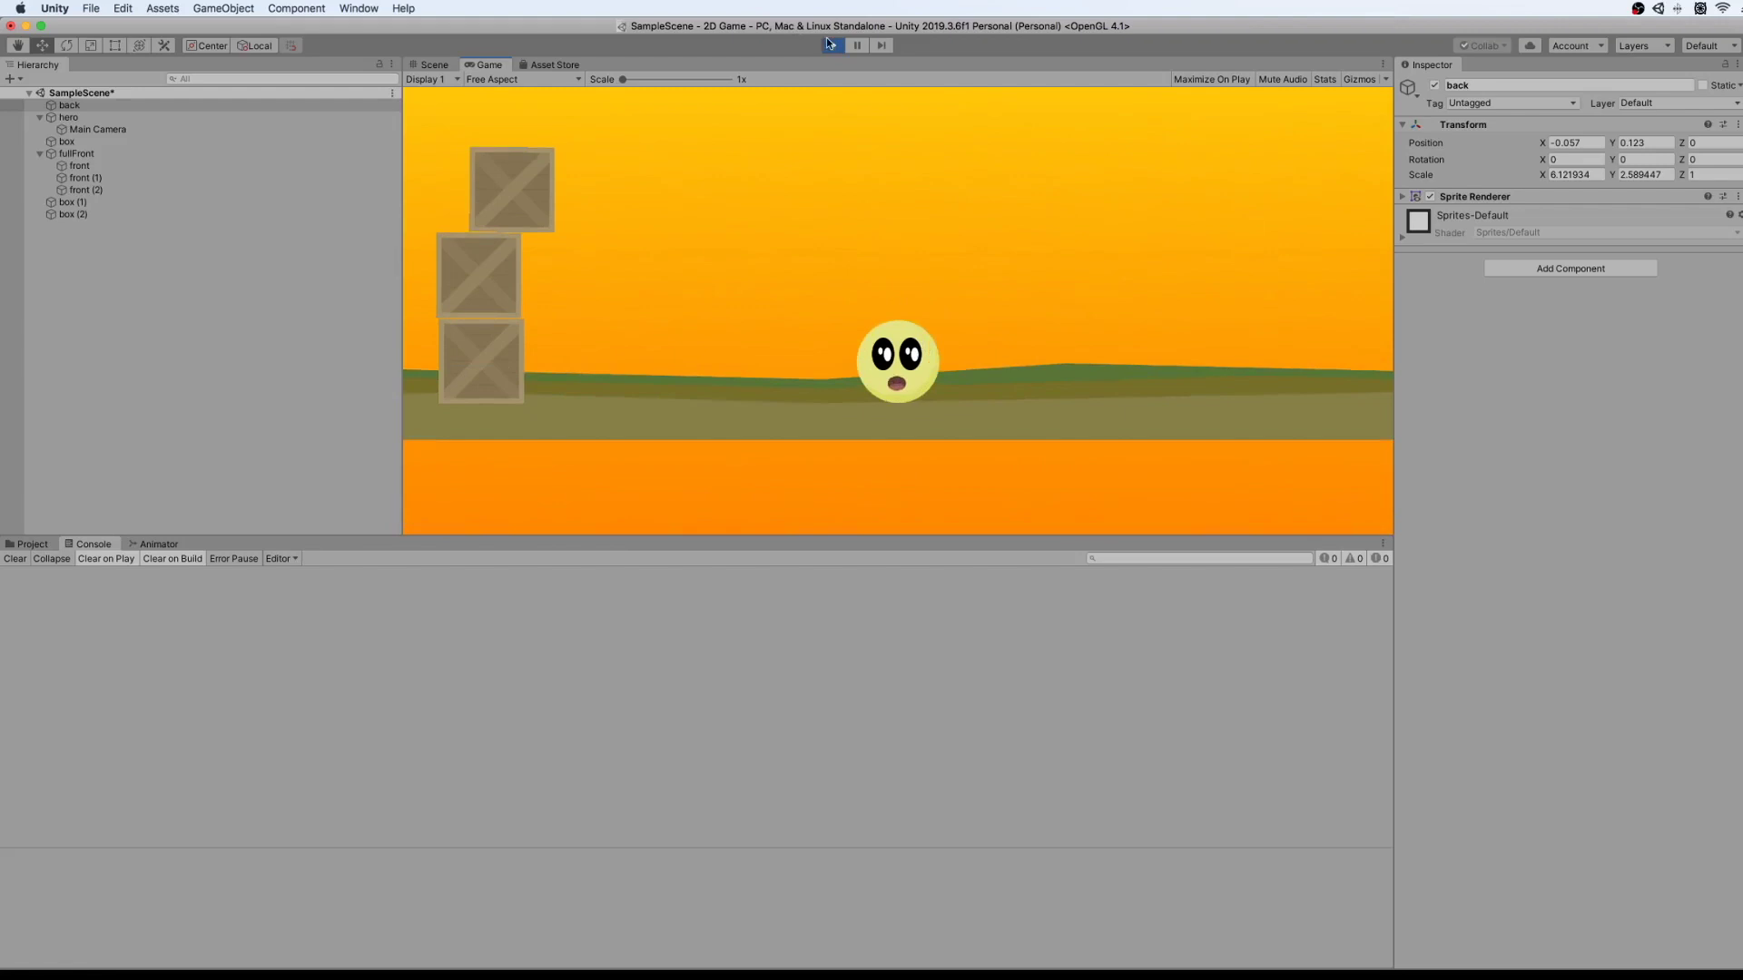
pyautogui.click(832, 45)
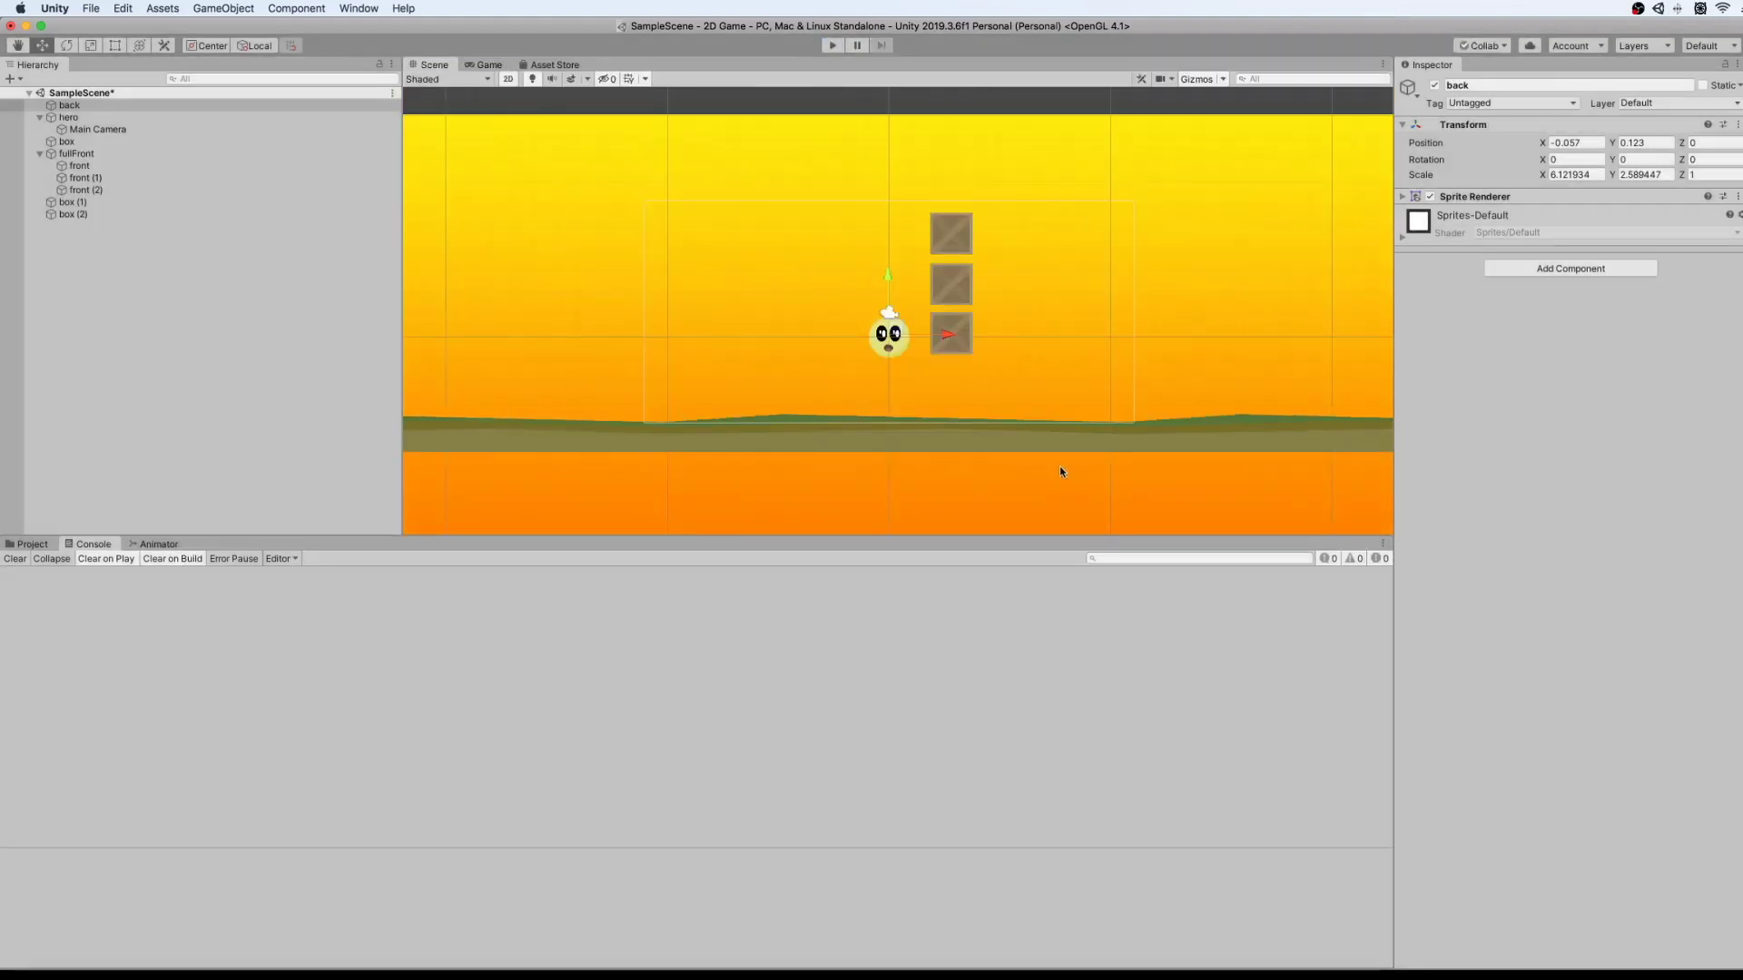
pyautogui.click(833, 44)
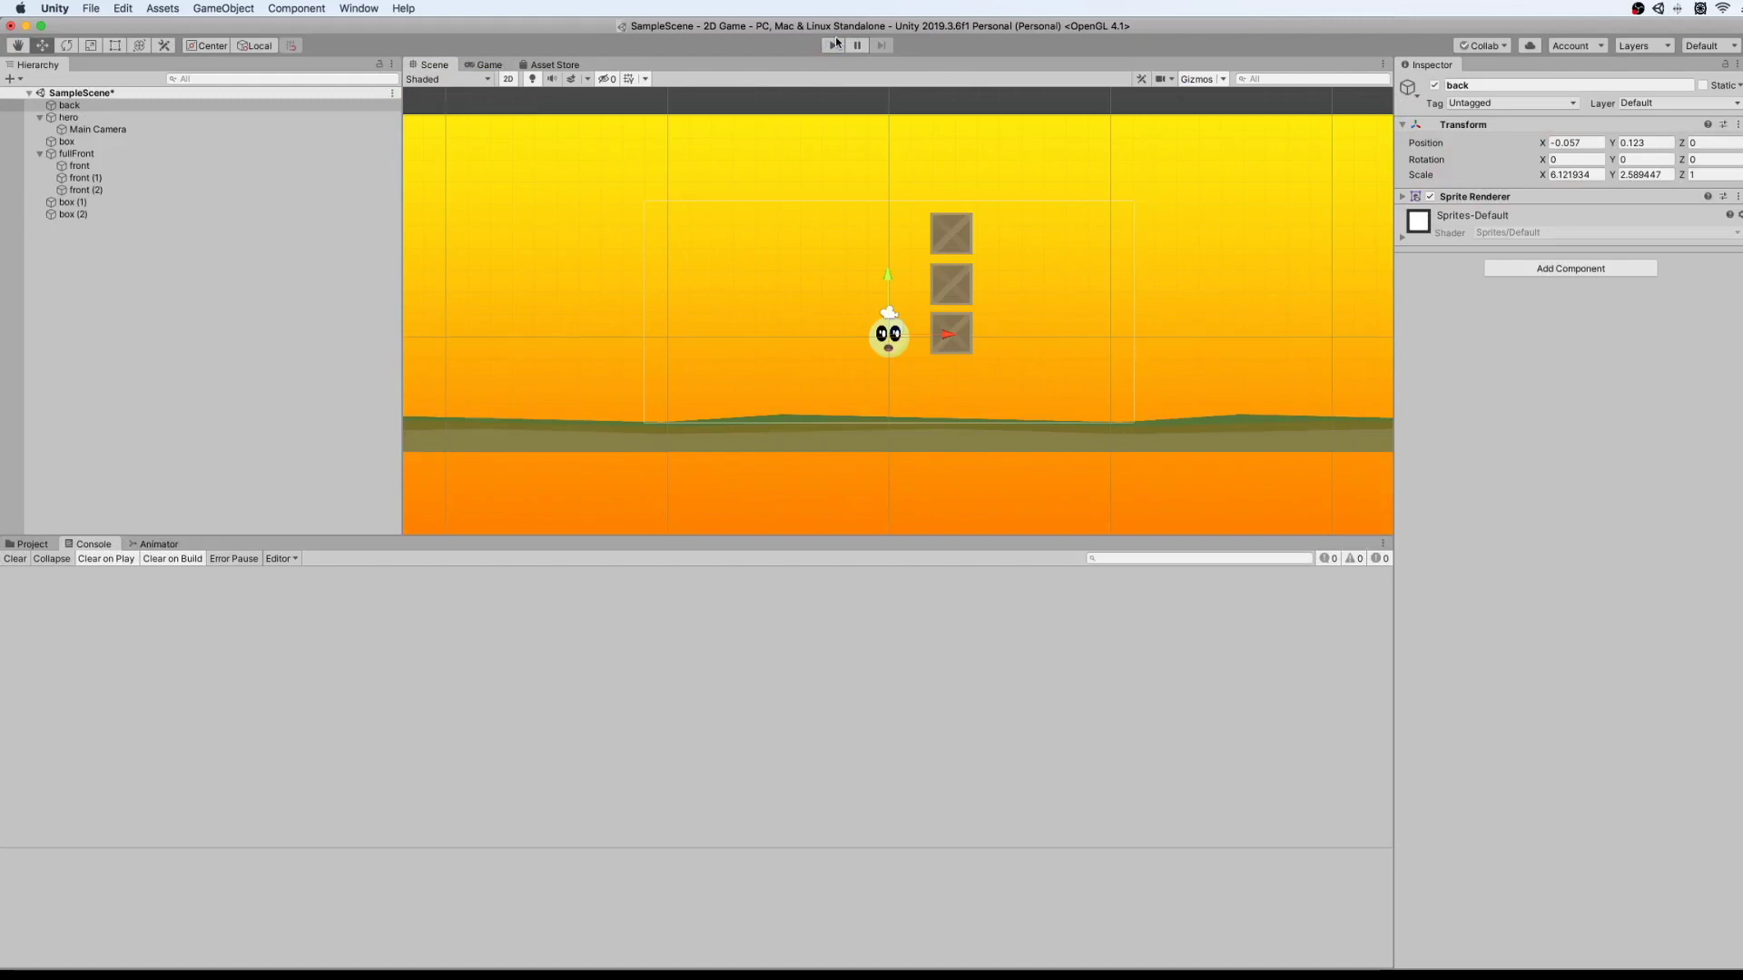